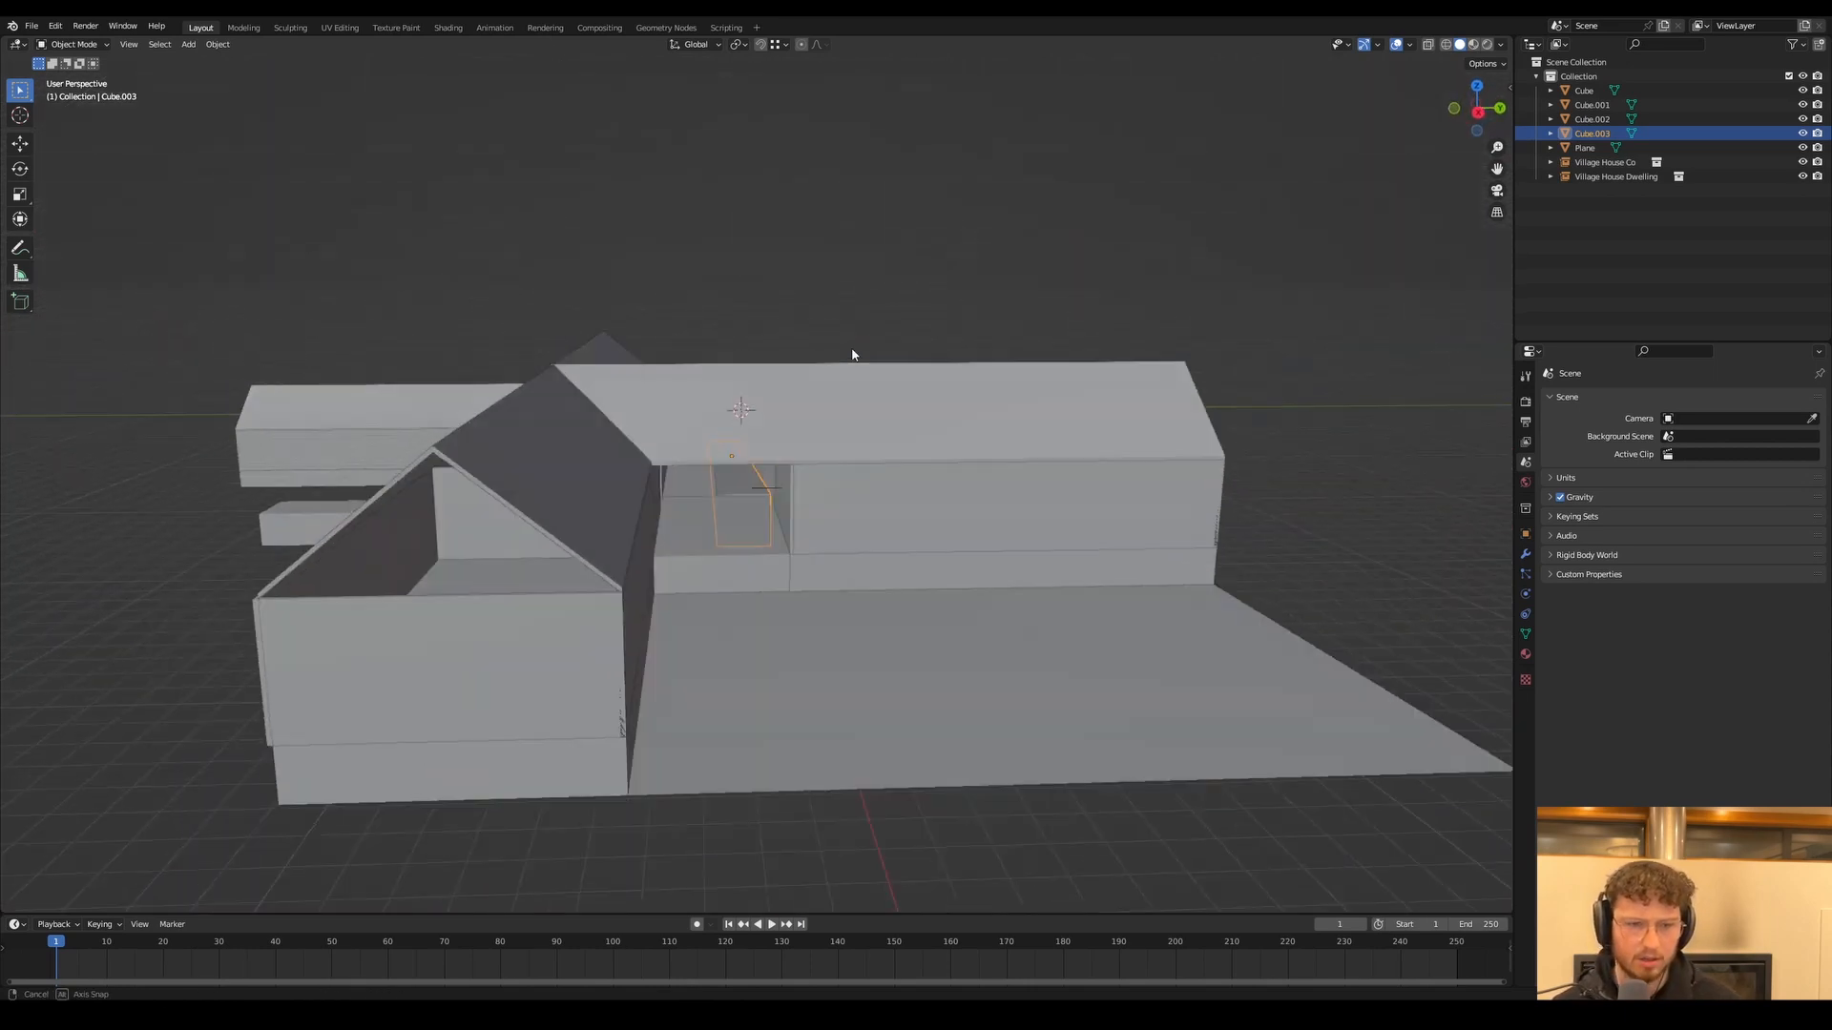
Add a cube mesh to serve as a step between the courtyard and the raised floor
scroll(618, 470, up, 3)
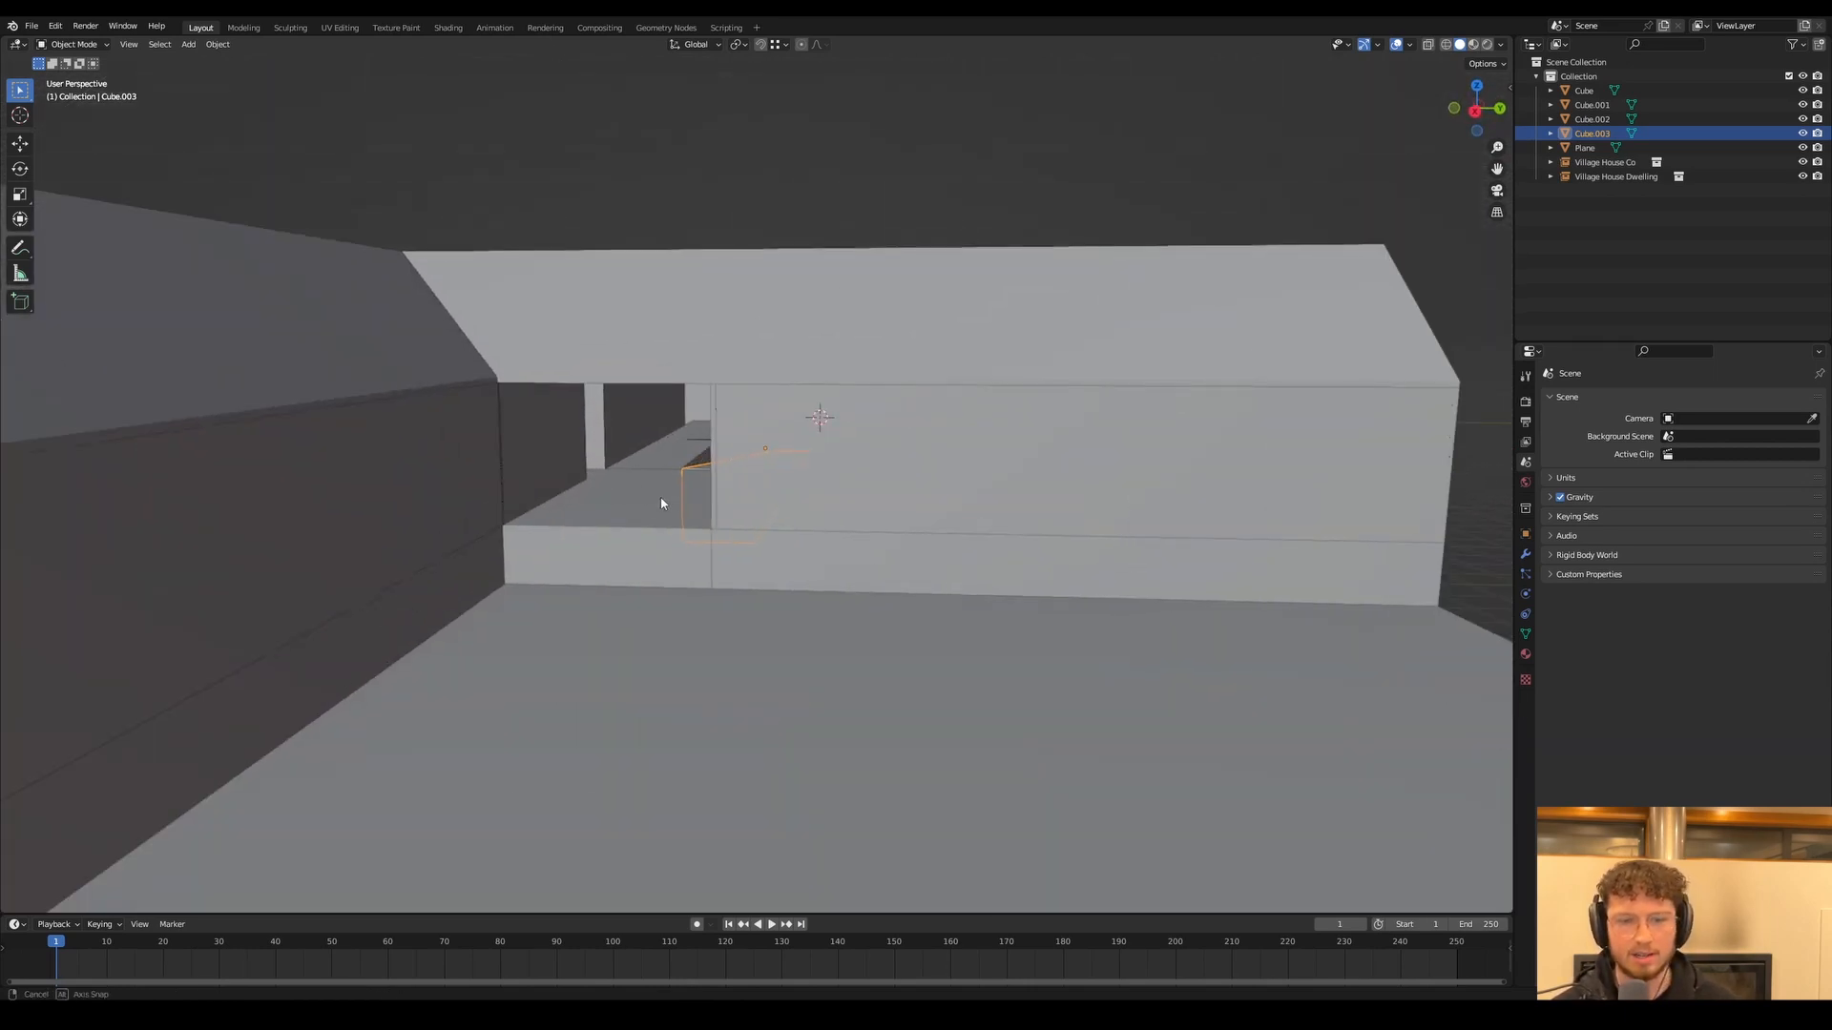
scroll(661, 502, down, 8)
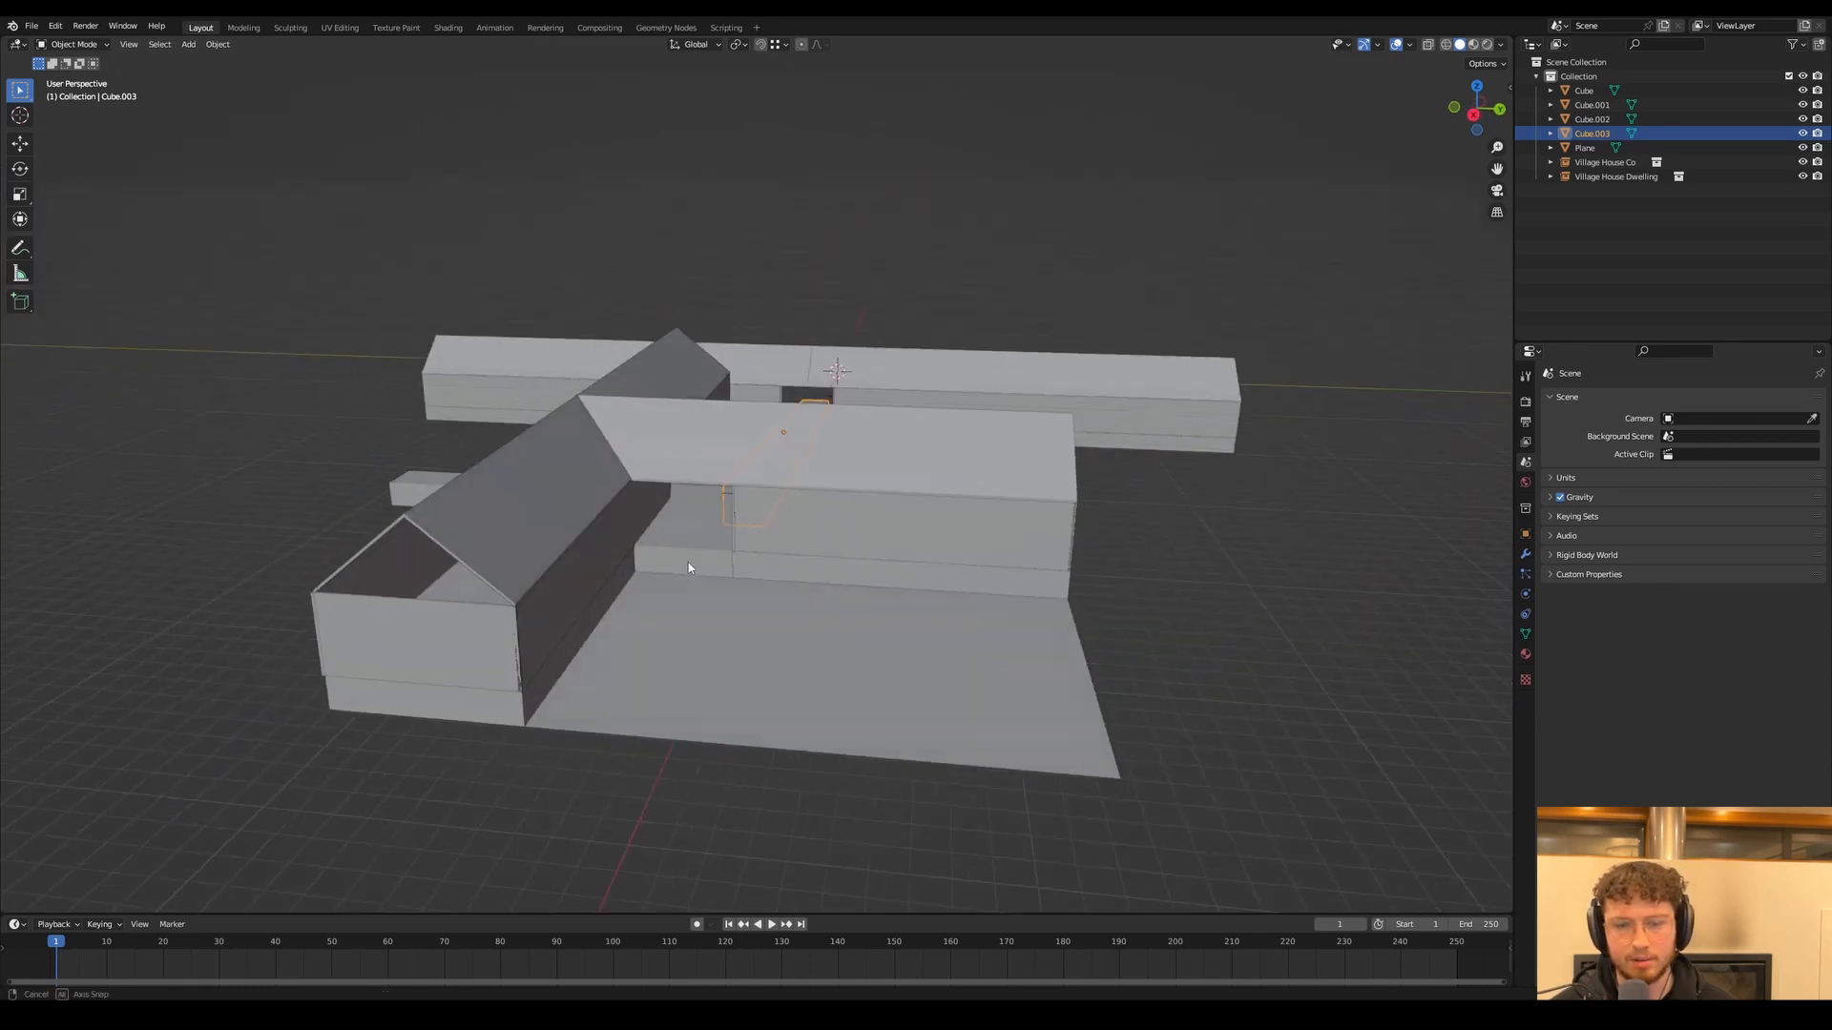
middle_drag(688, 568, 663, 565)
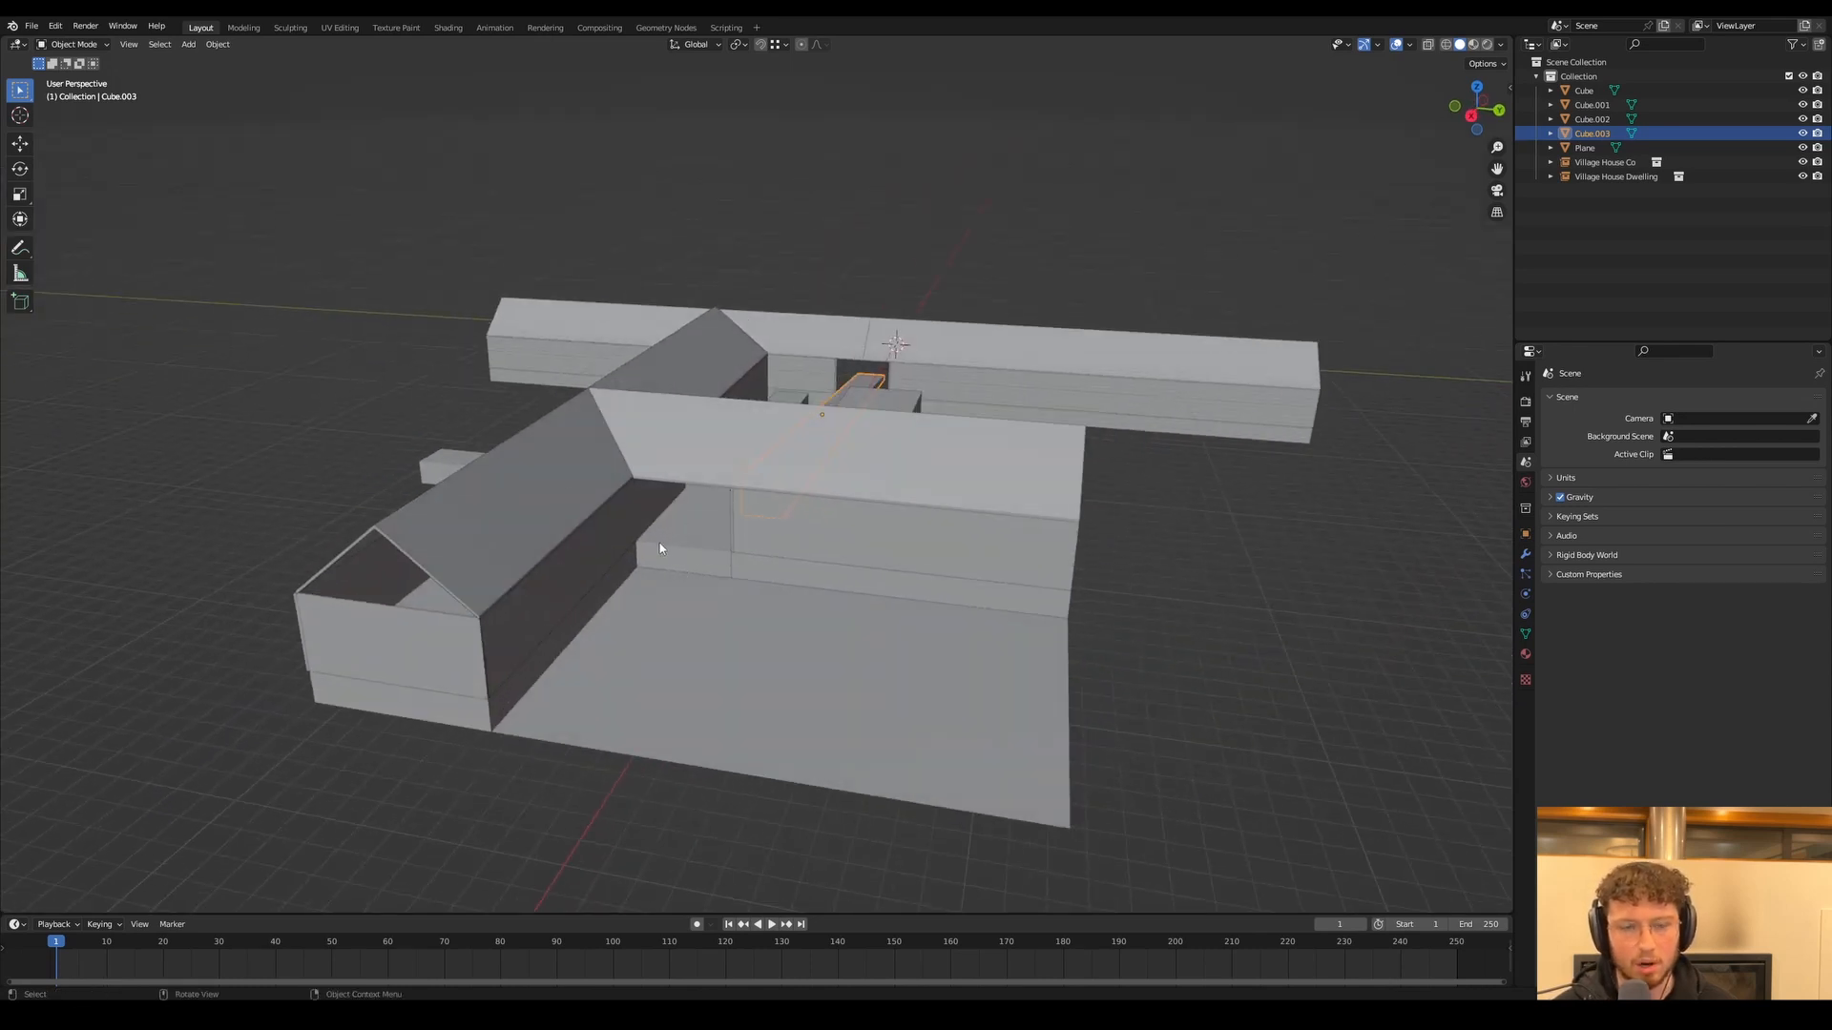
scroll(659, 549, up, 6)
middle_drag(666, 536, 610, 498)
scroll(572, 478, down, 5)
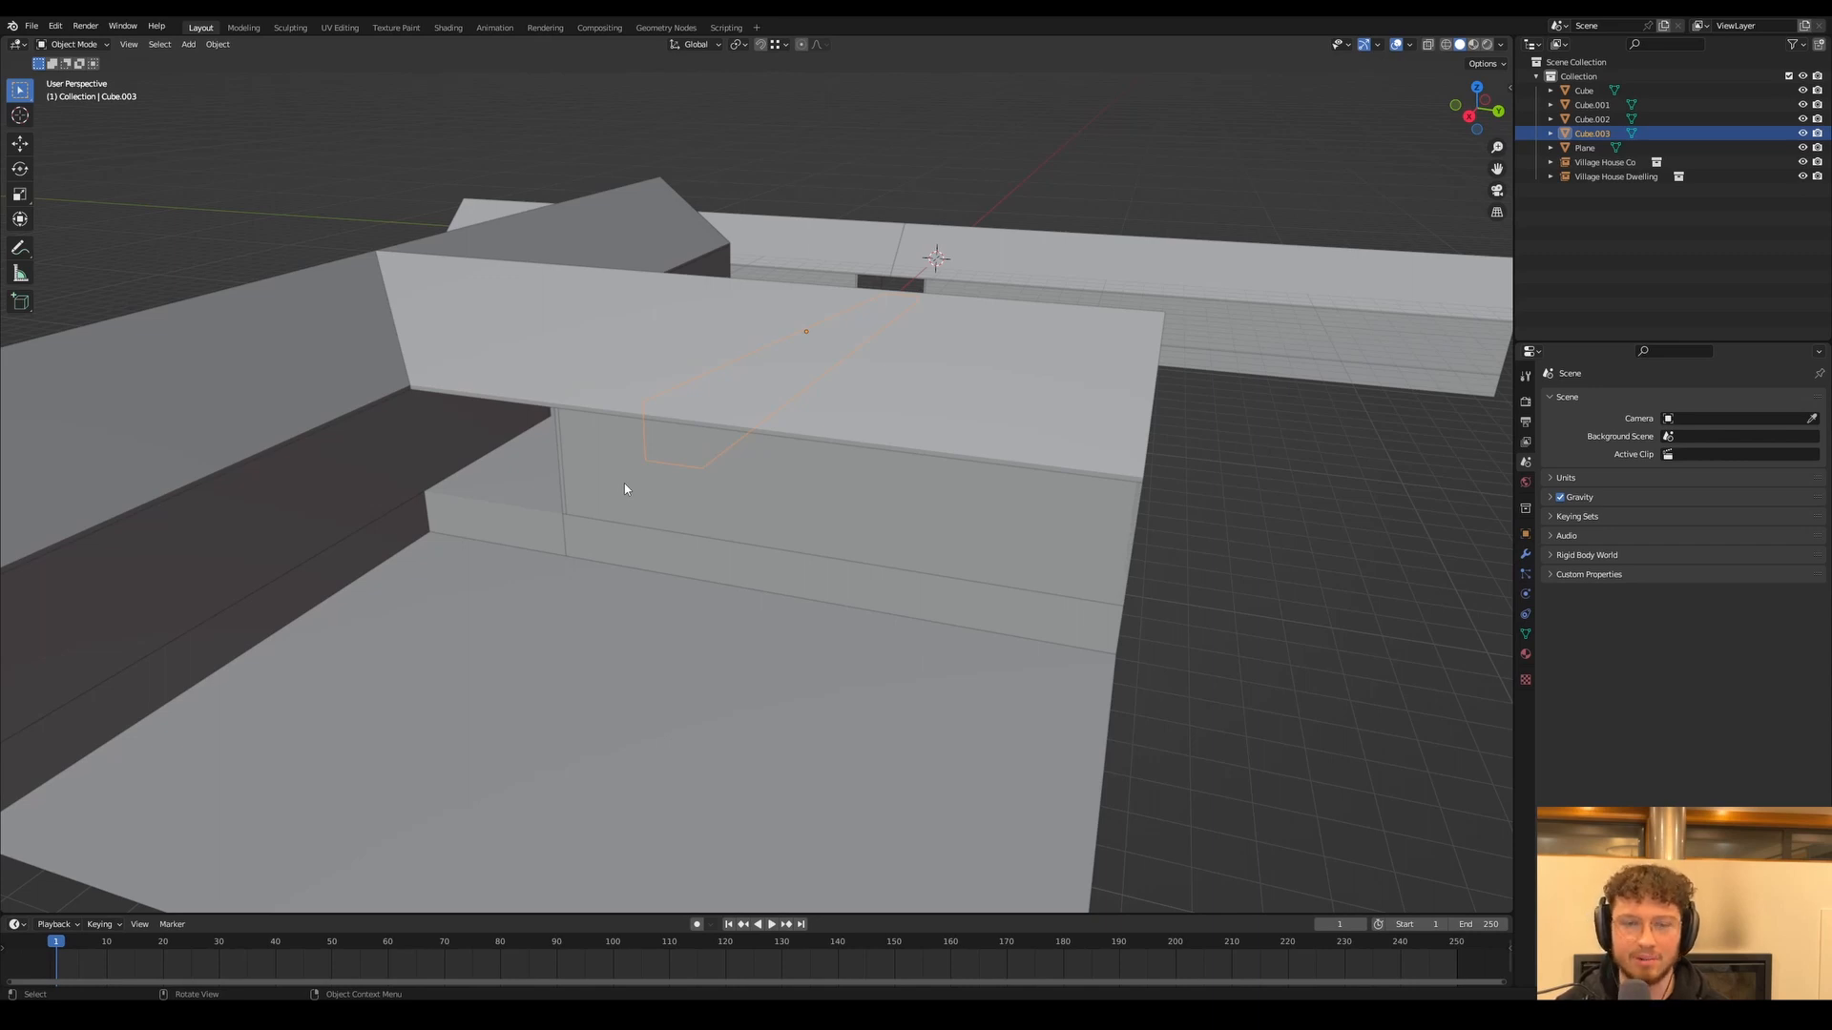
middle_drag(624, 489, 753, 413)
scroll(797, 502, up, 5)
key(shift+a)
mouse_move(782, 423)
click(832, 437)
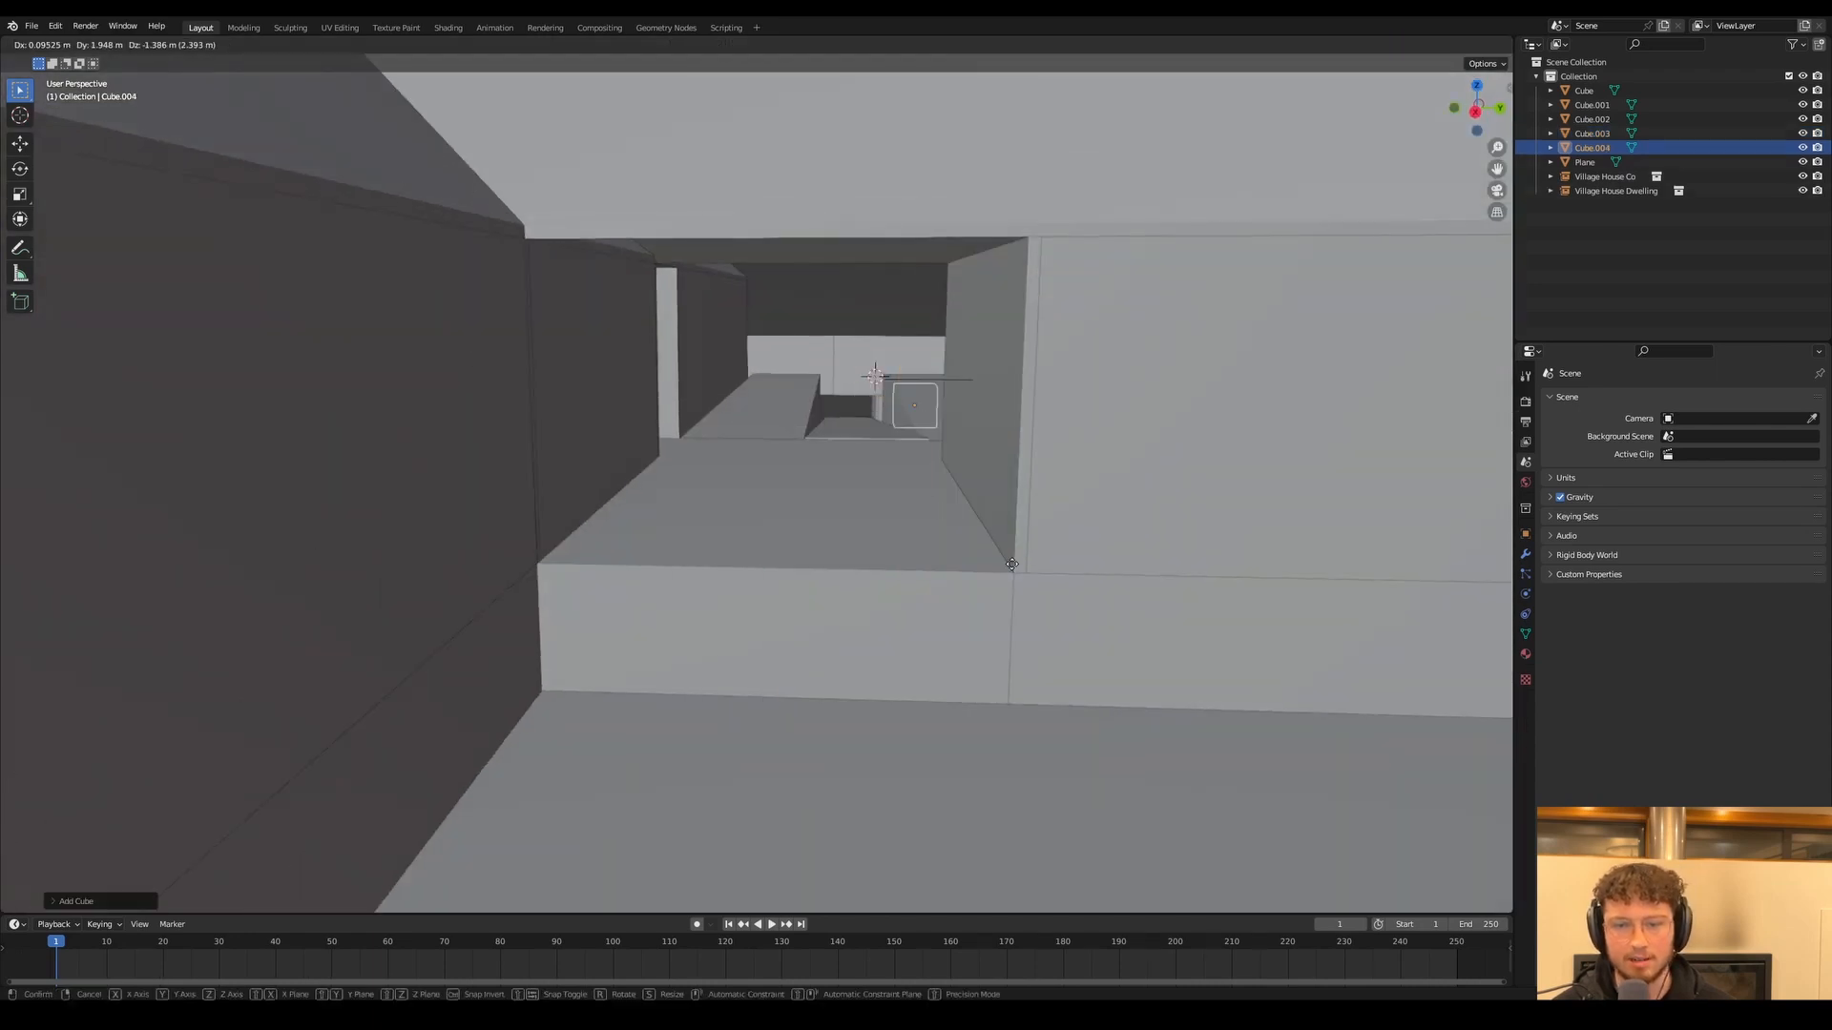
Move the cube along the Y and X axes against the front of the raised floor, beside the opening's wall corner
key(g)
key(y)
click(744, 558)
key(g)
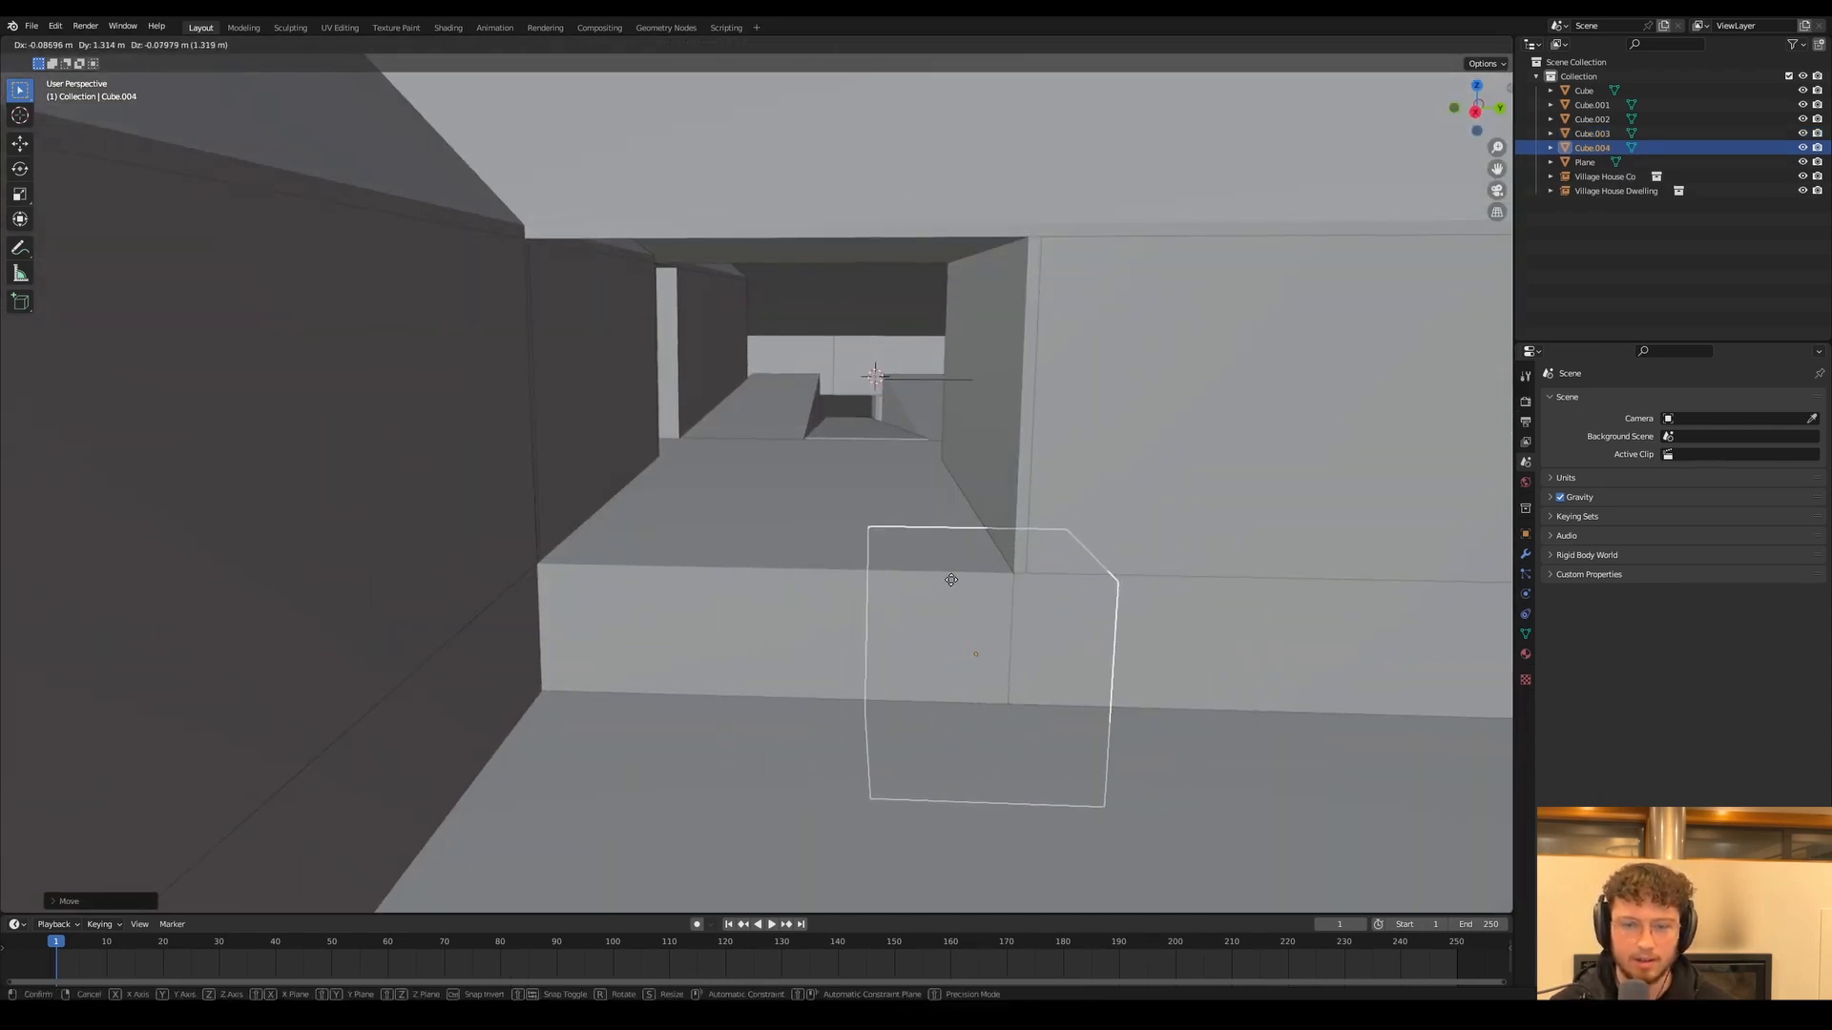
key(y)
click(985, 570)
key(g)
key(x)
click(1018, 638)
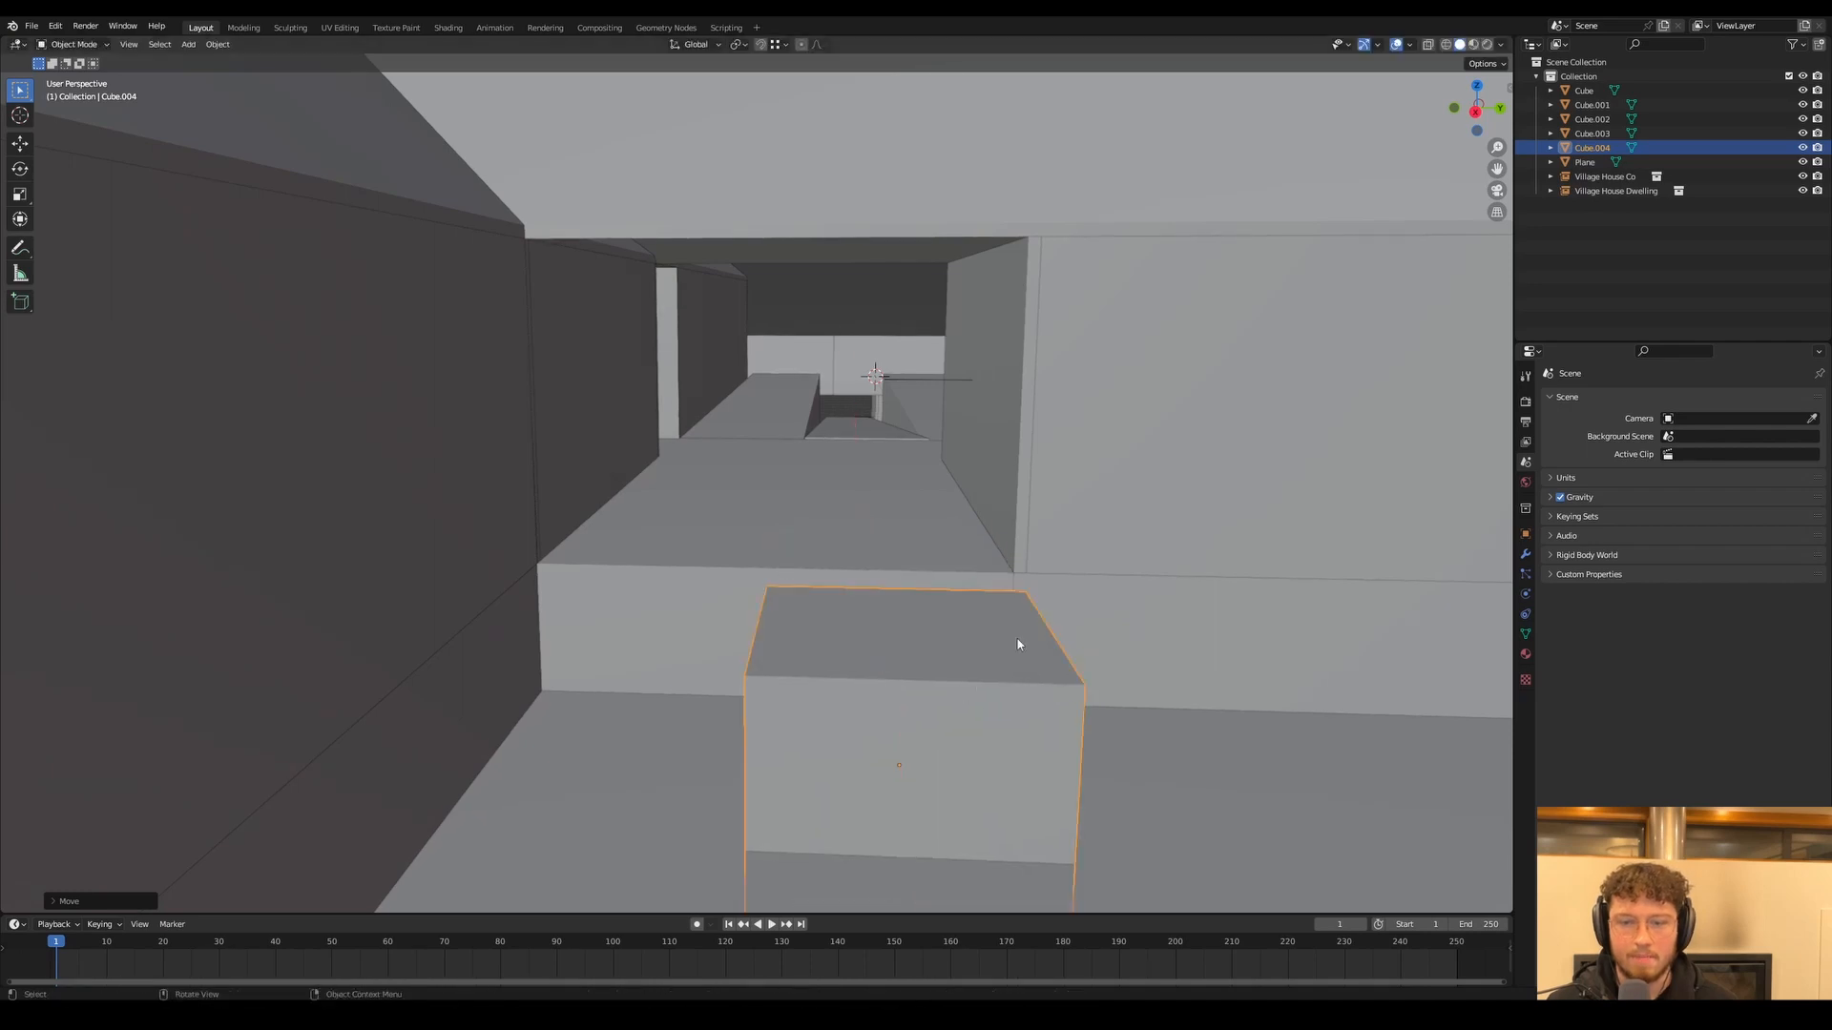
key(g)
key(x)
click(1013, 582)
mouse_move(997, 626)
middle_down()
mouse_move(969, 634)
mouse_move(973, 610)
middle_up()
key(g)
key(z)
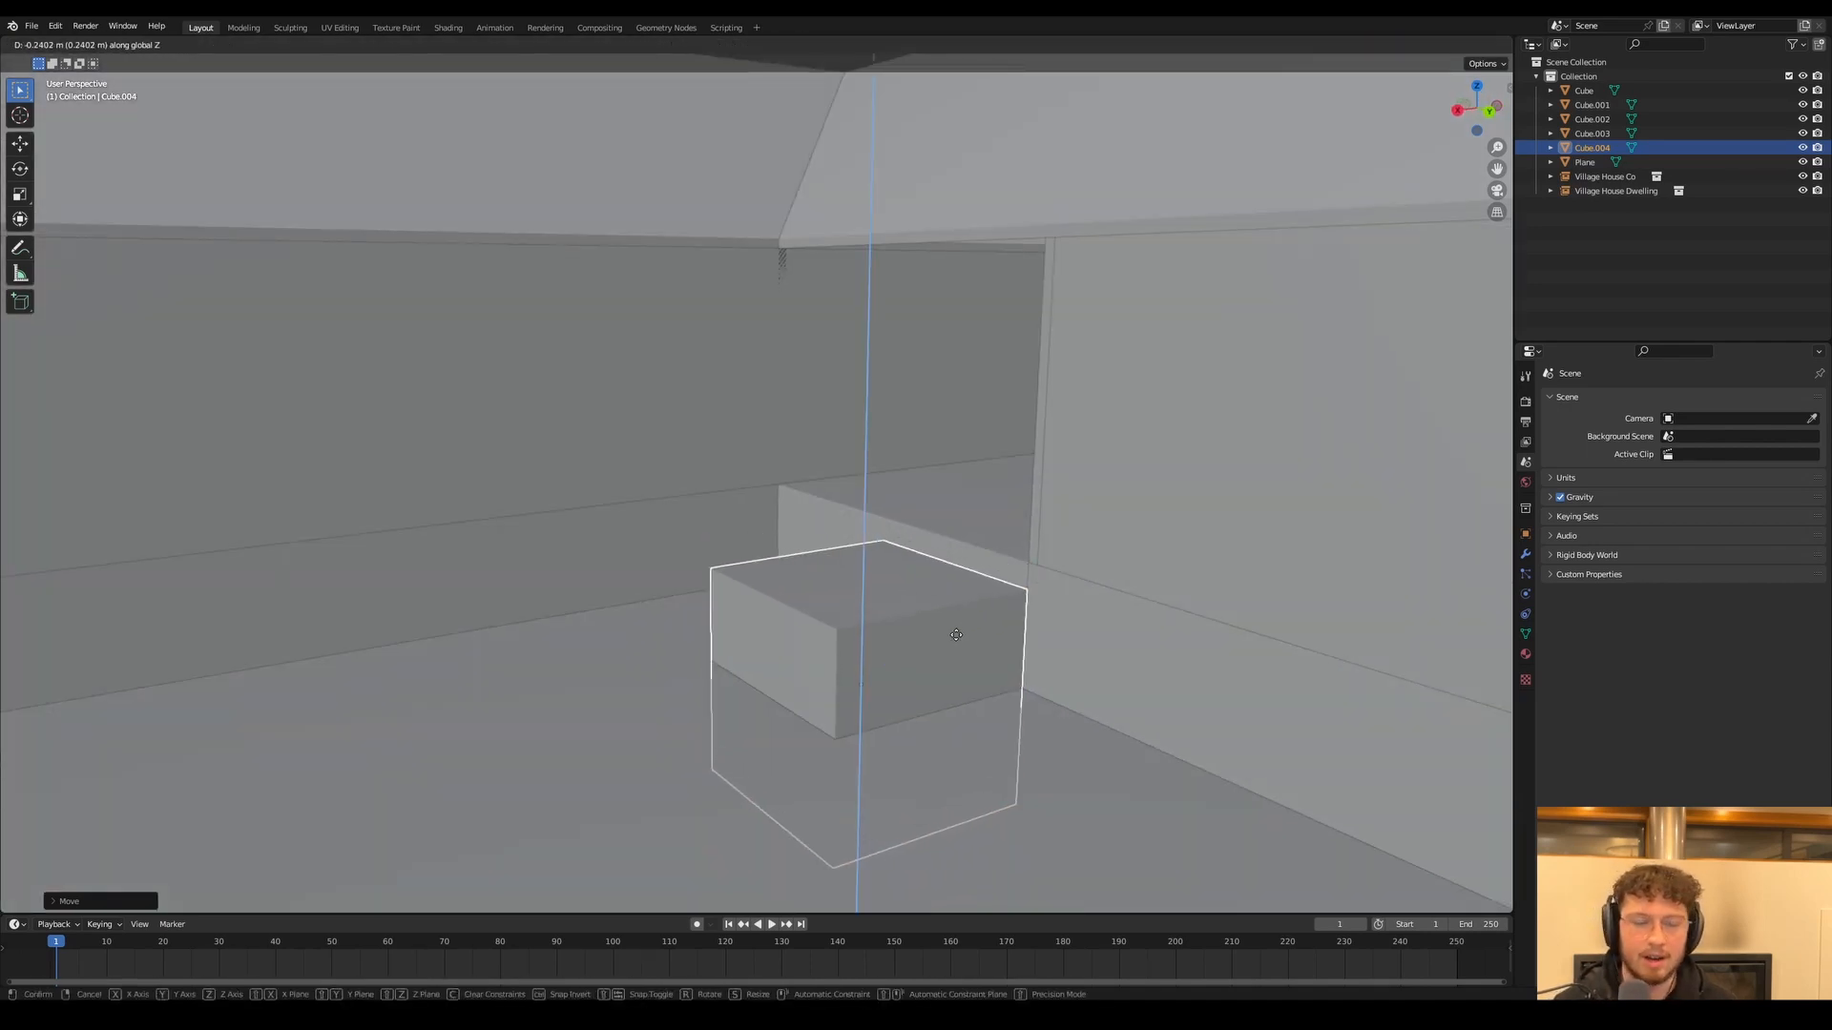
right_click(955, 635)
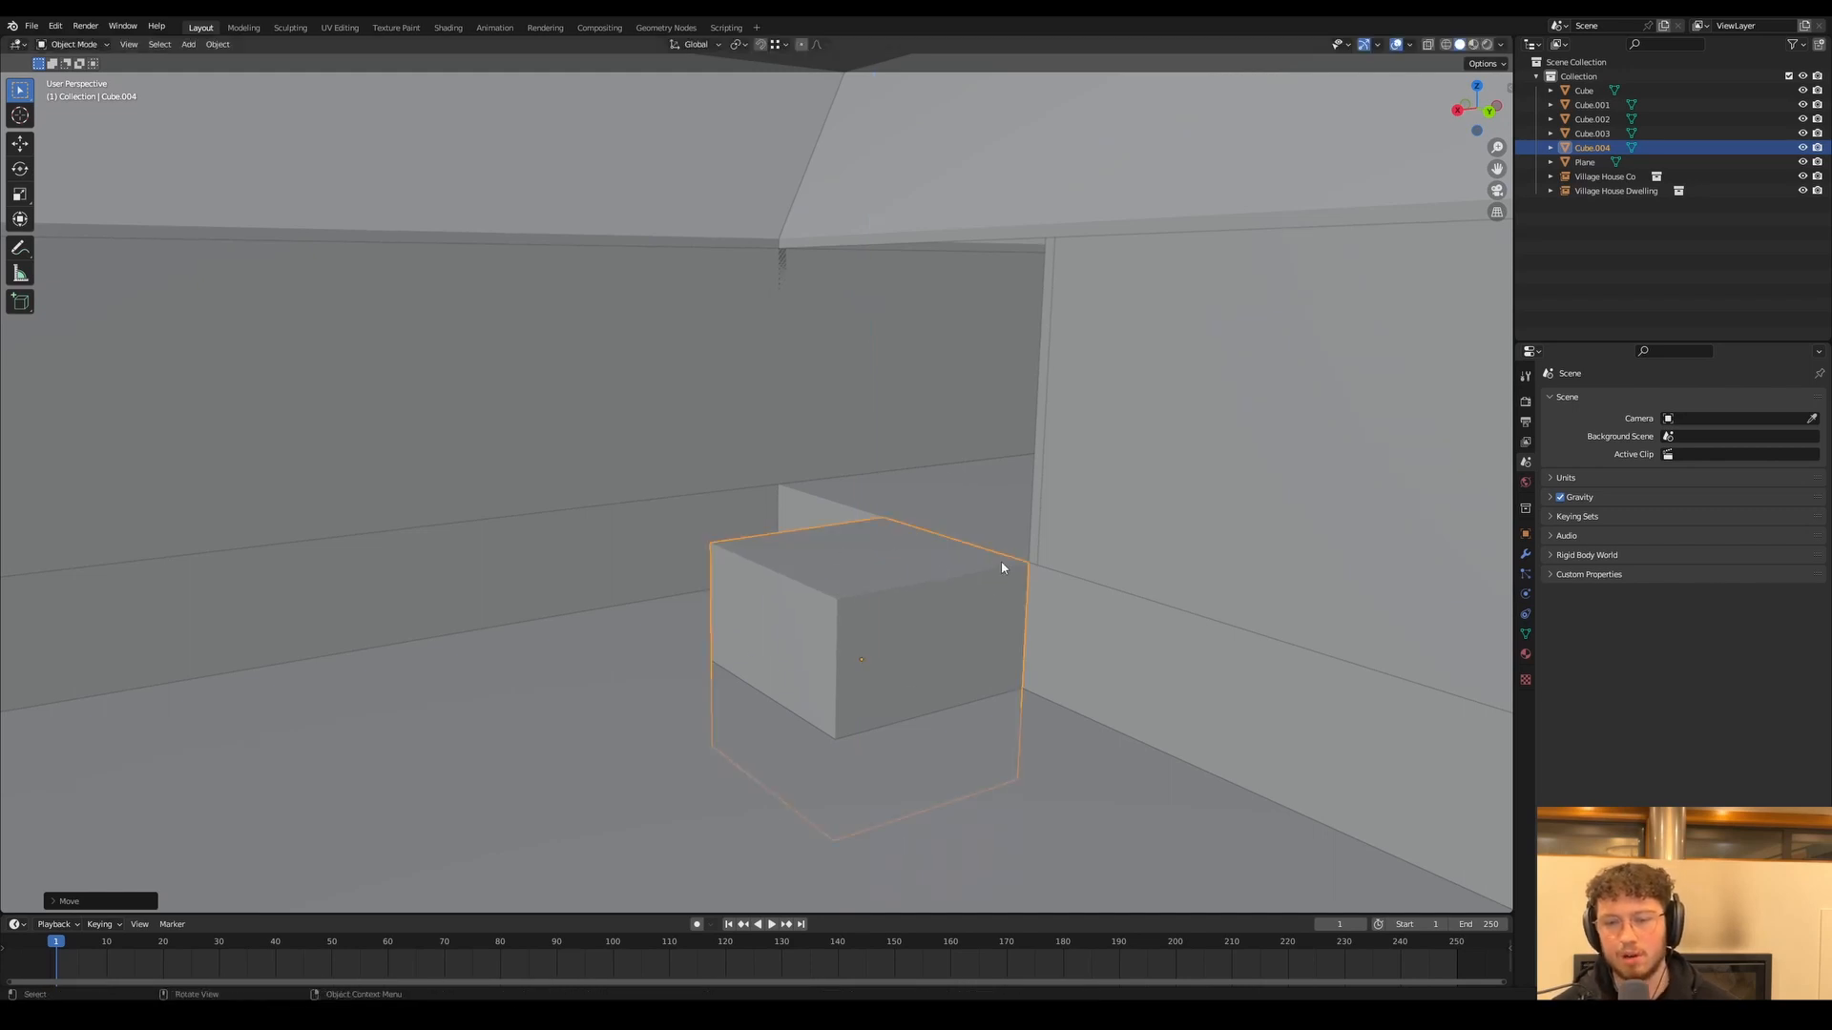
key(g)
key(z)
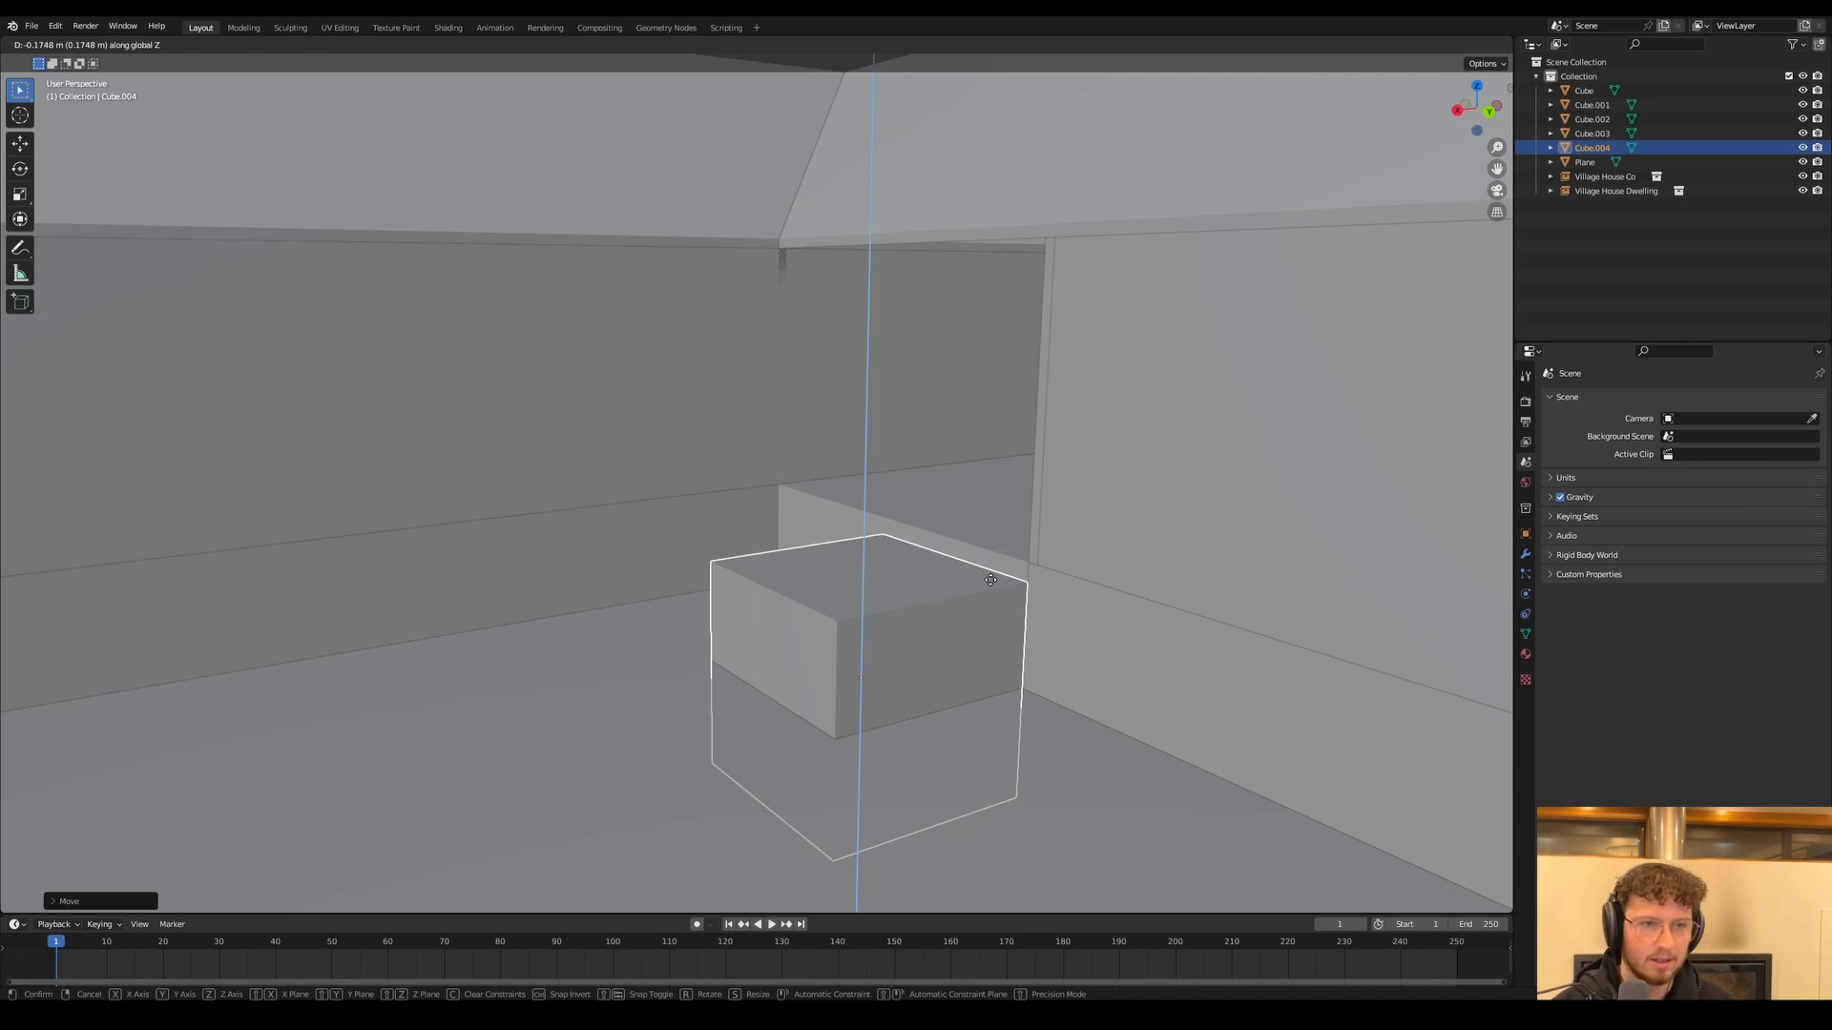
right_click(990, 580)
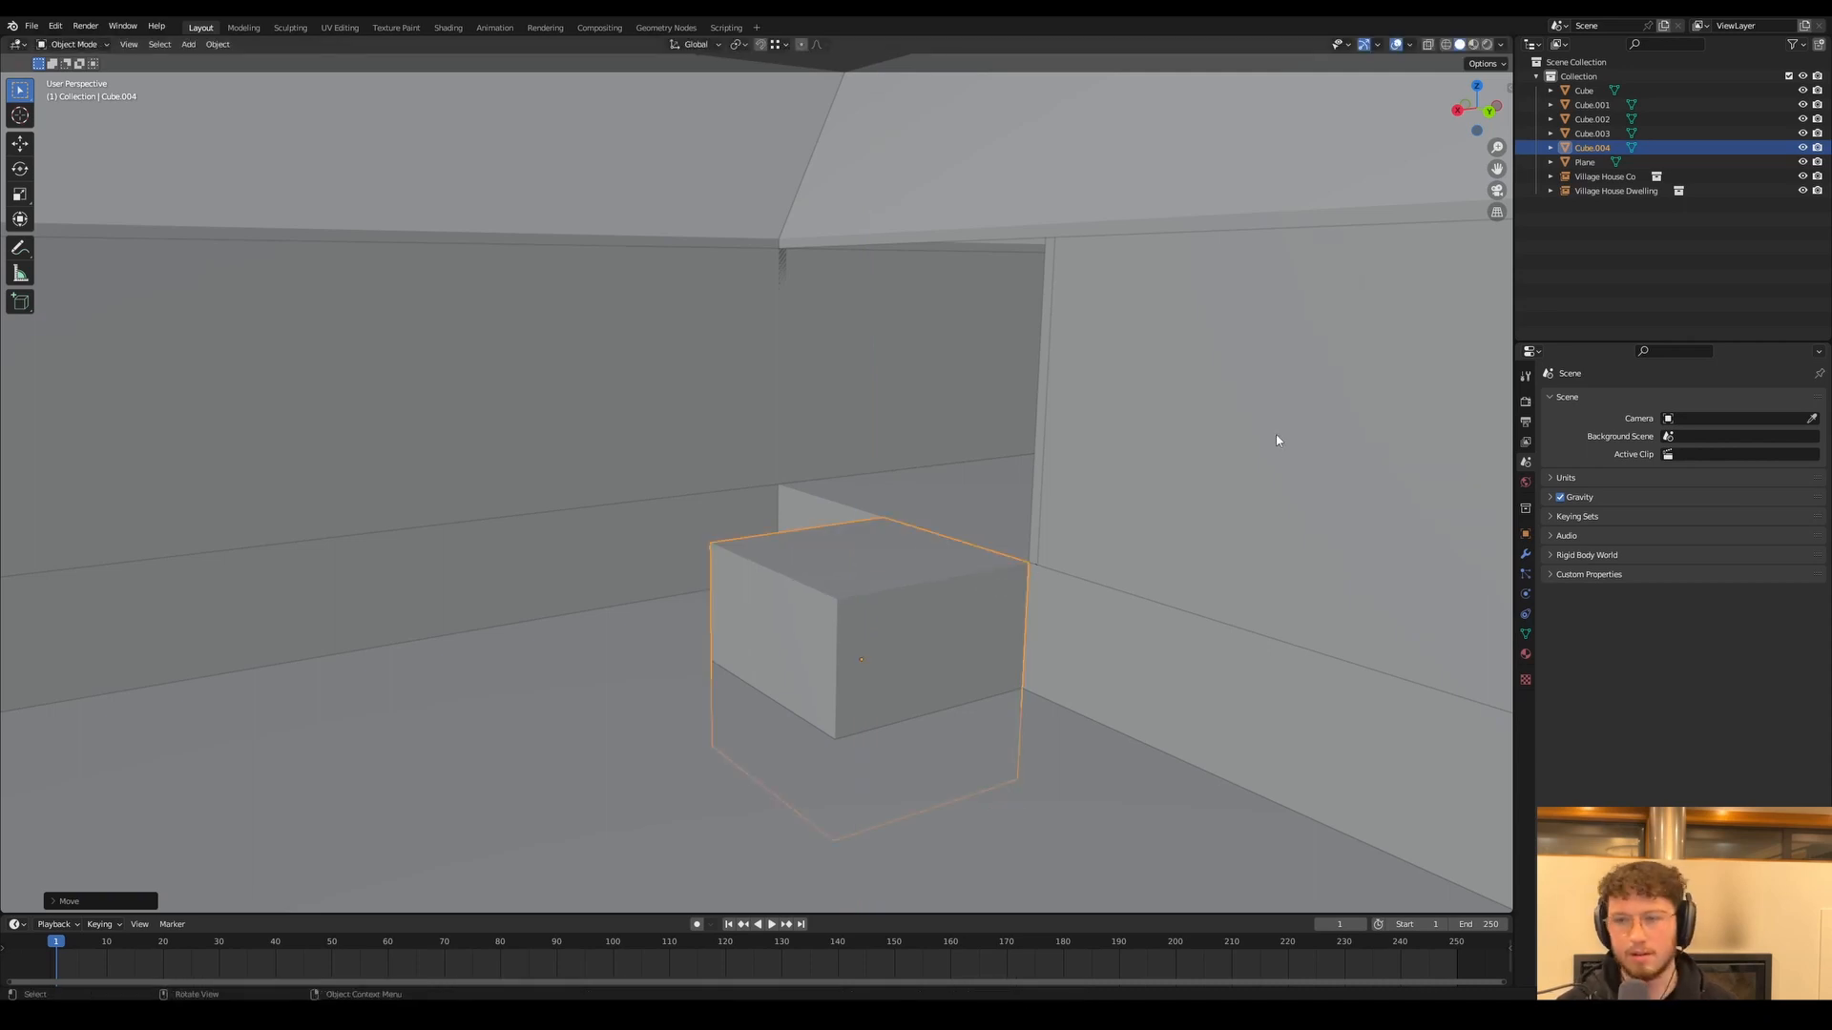
Set the cube's dimensions to 0.18 m in Z and 0.3 m in X to form a stair step
click(1507, 83)
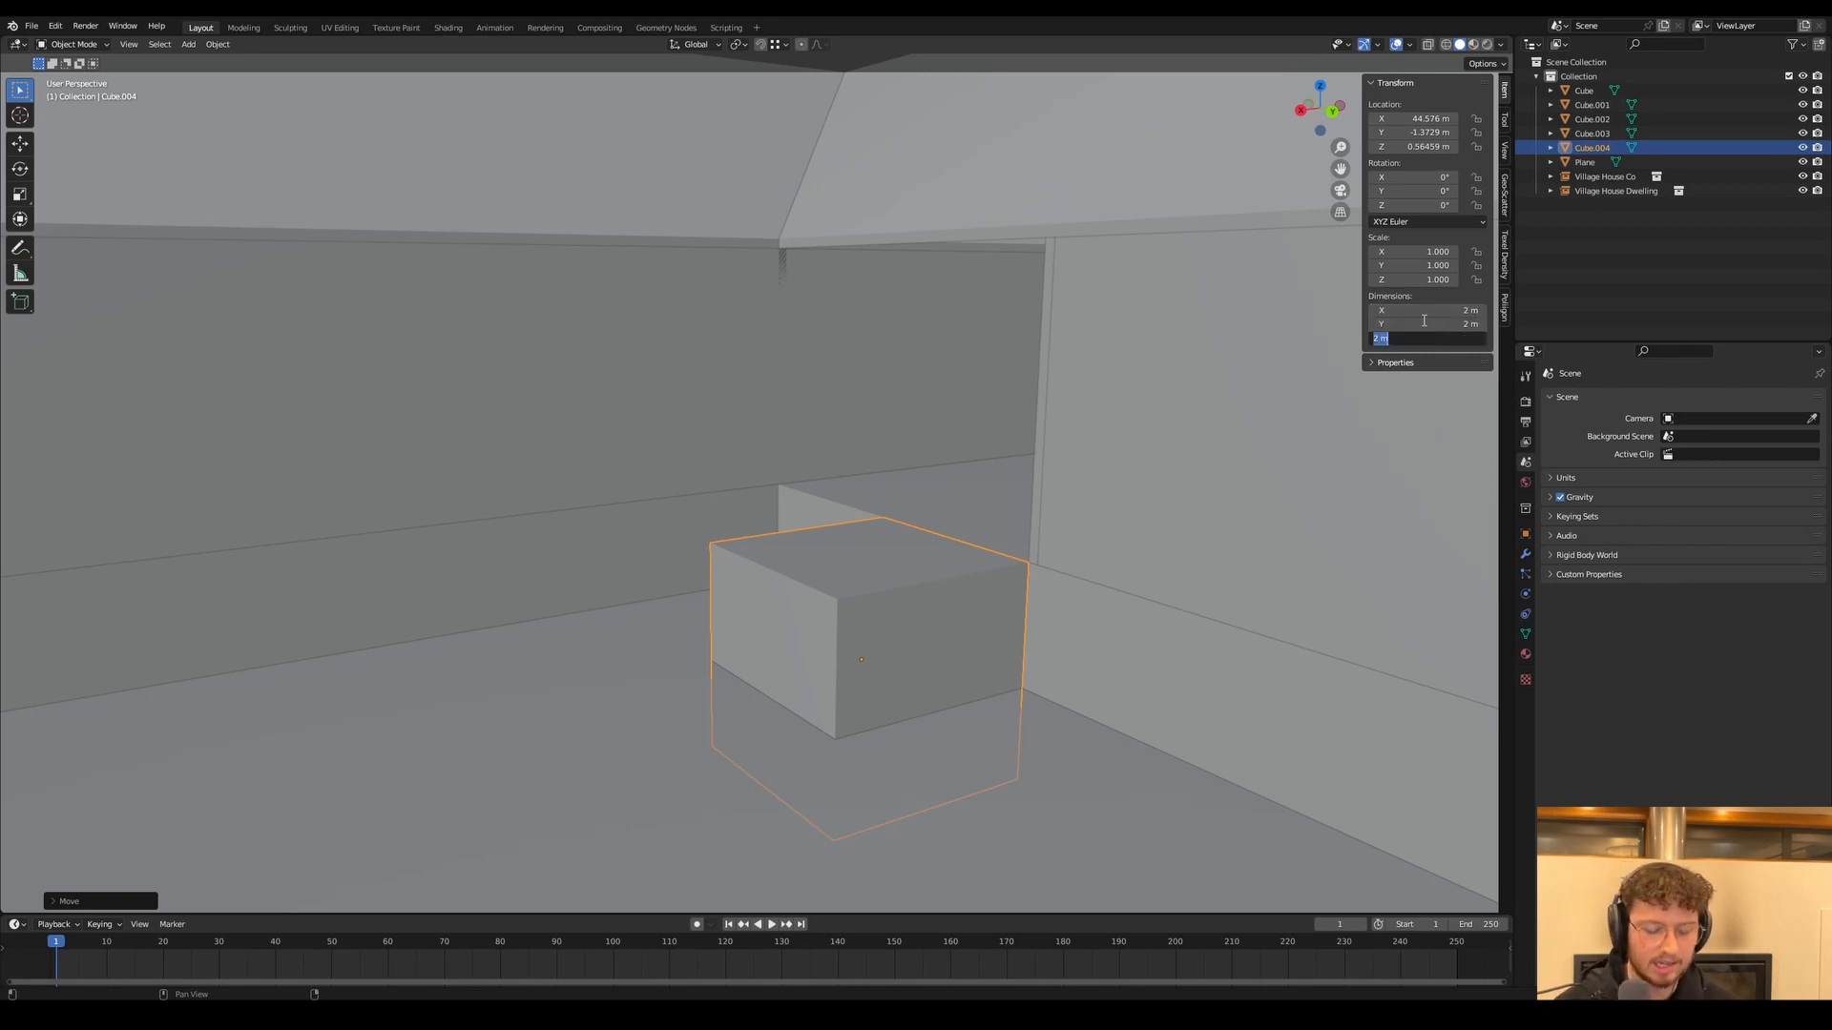
text(0.18)
key(Return)
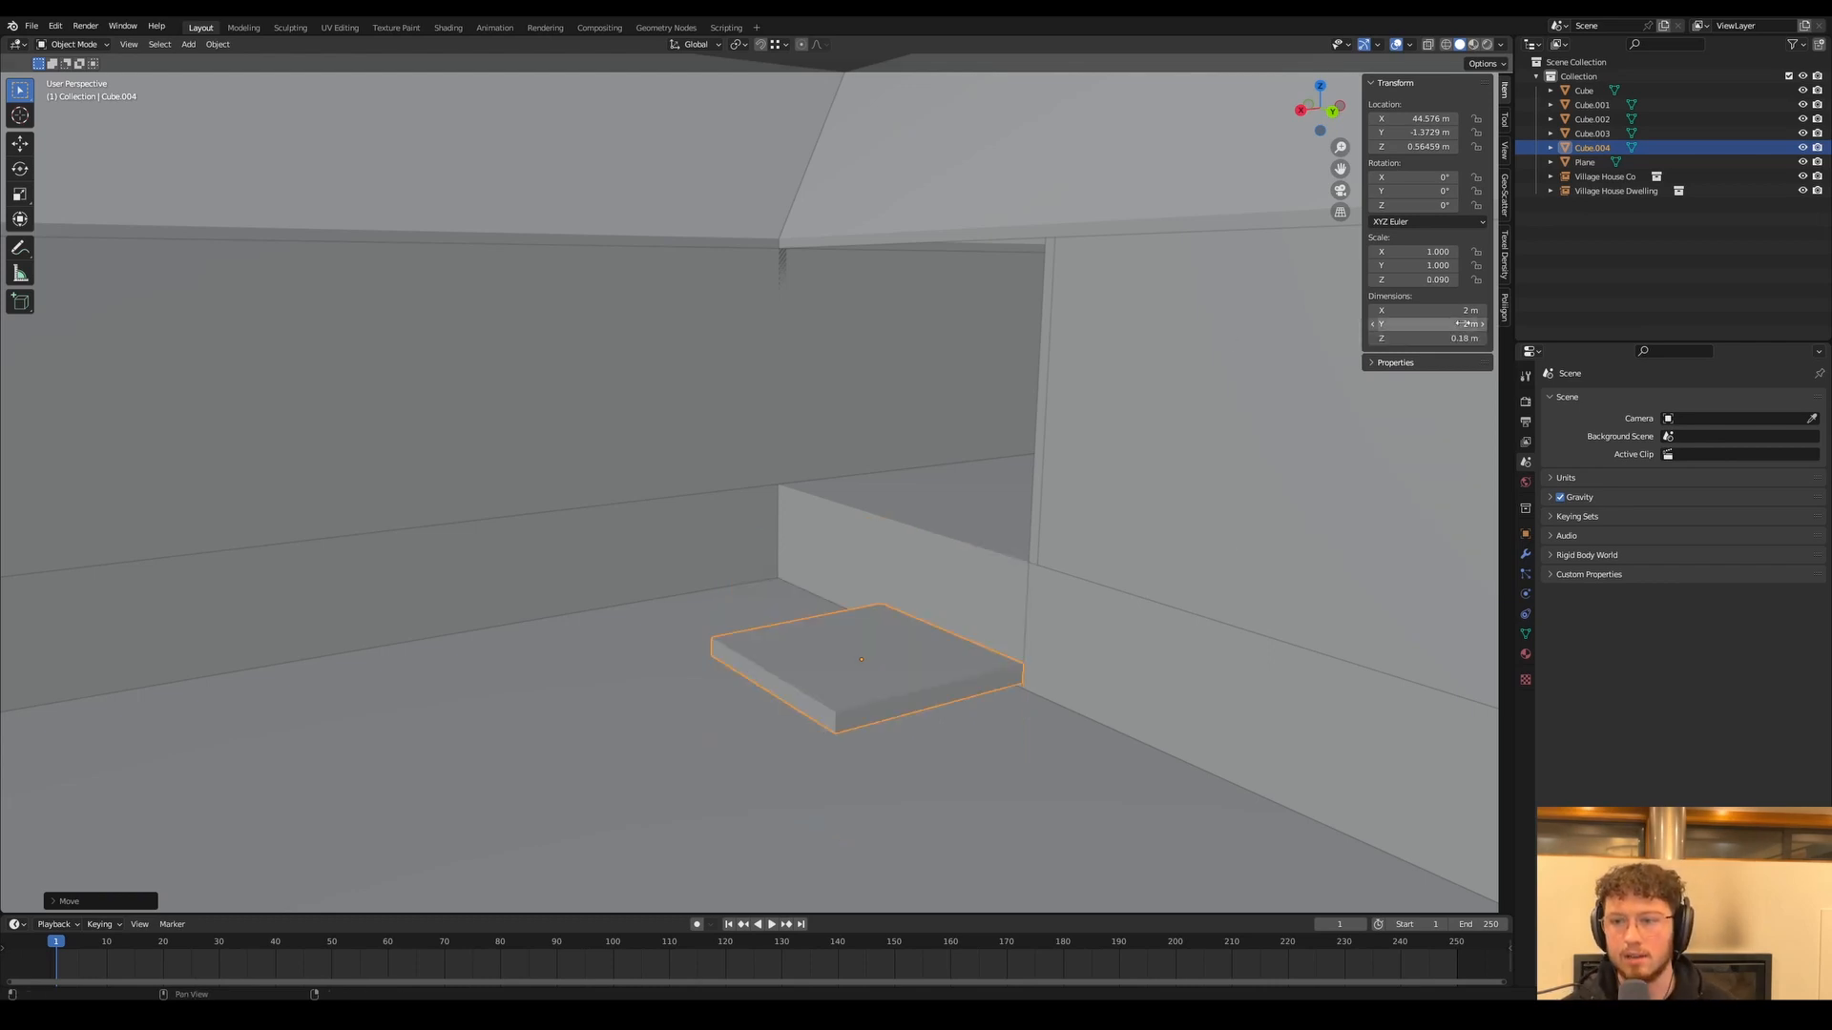
click(1448, 311)
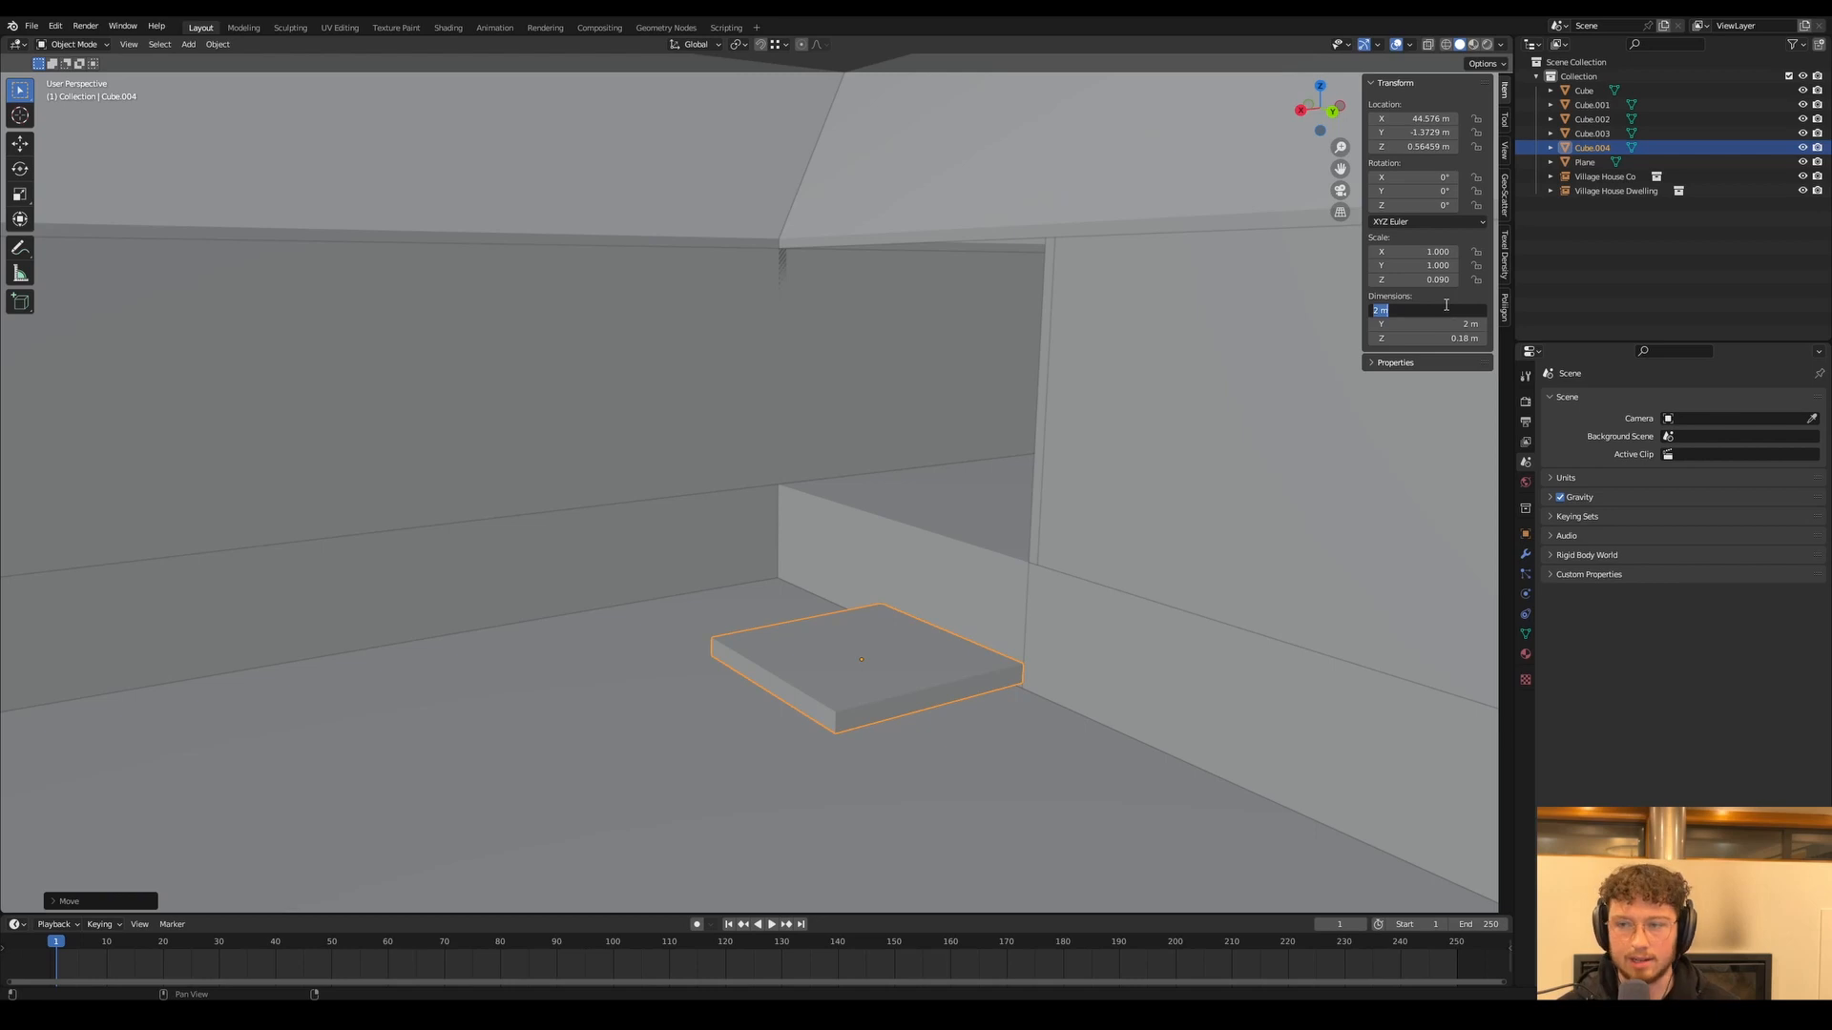
text(0.3)
key(Return)
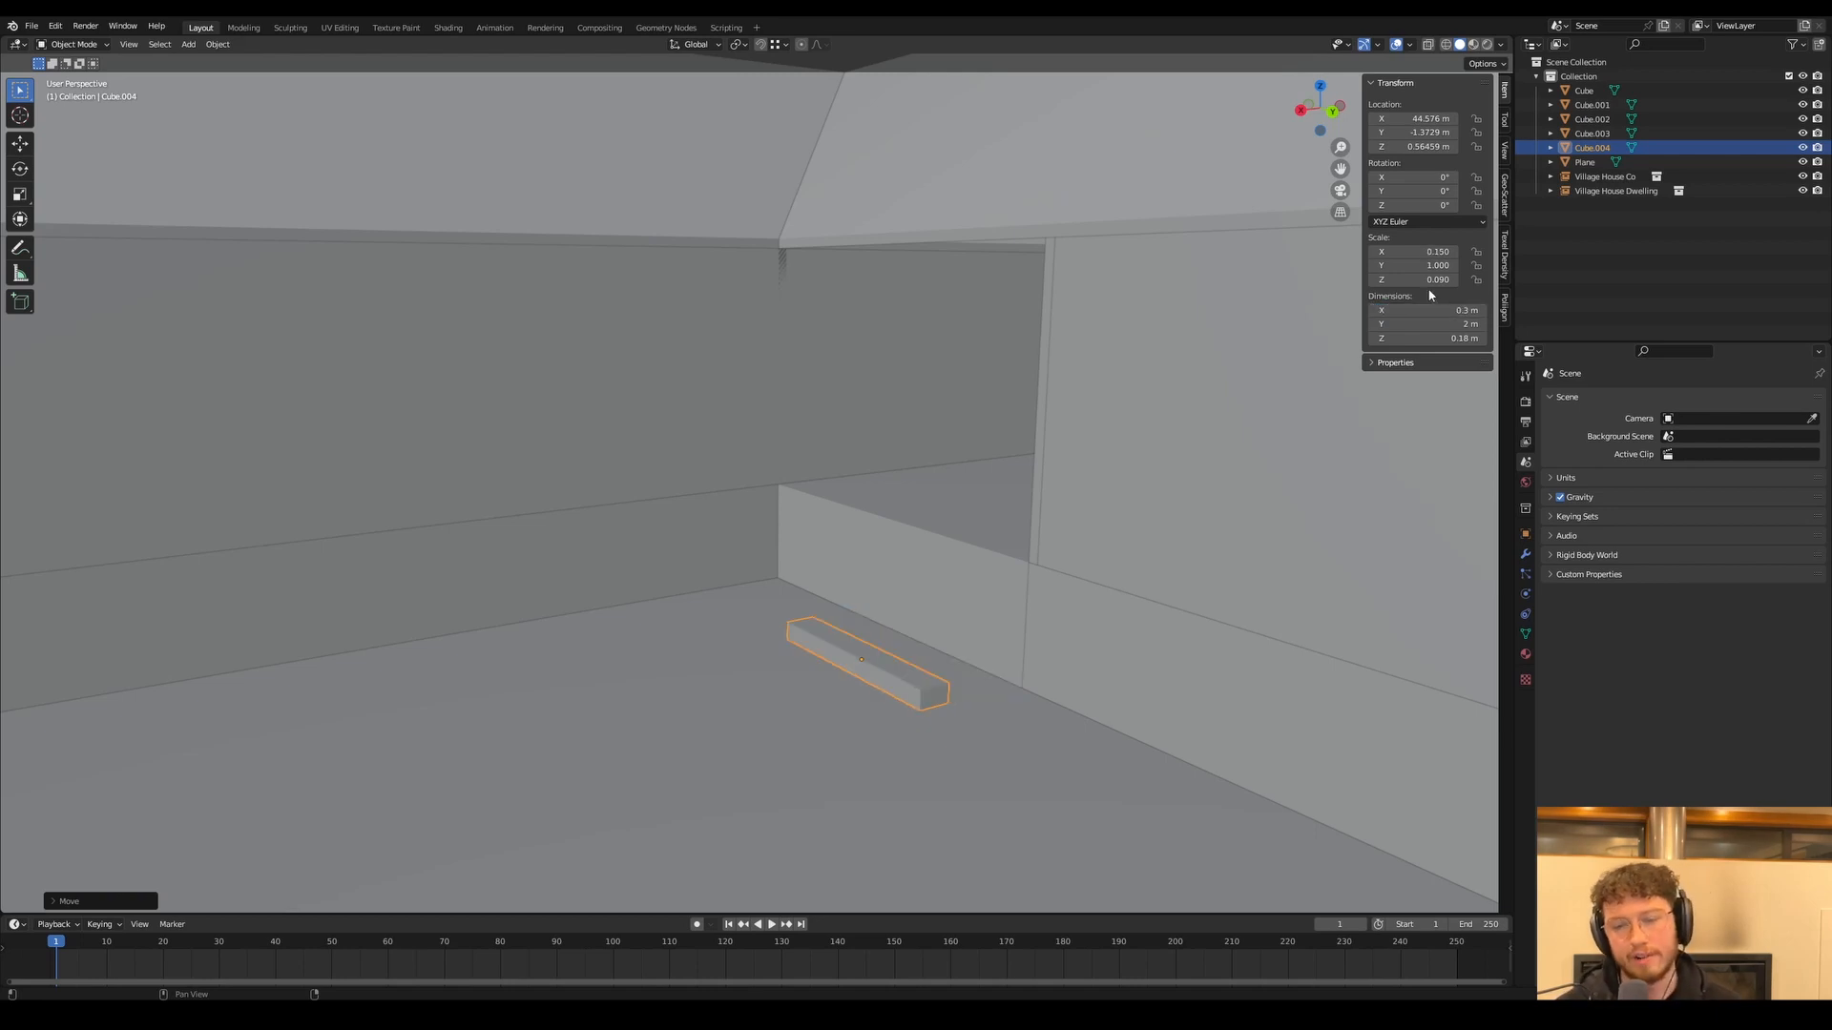
Move the step up with snapping so its upper corner meets the raised floor's edge at the opening's wall
key(g)
ctrl+click(1050, 556)
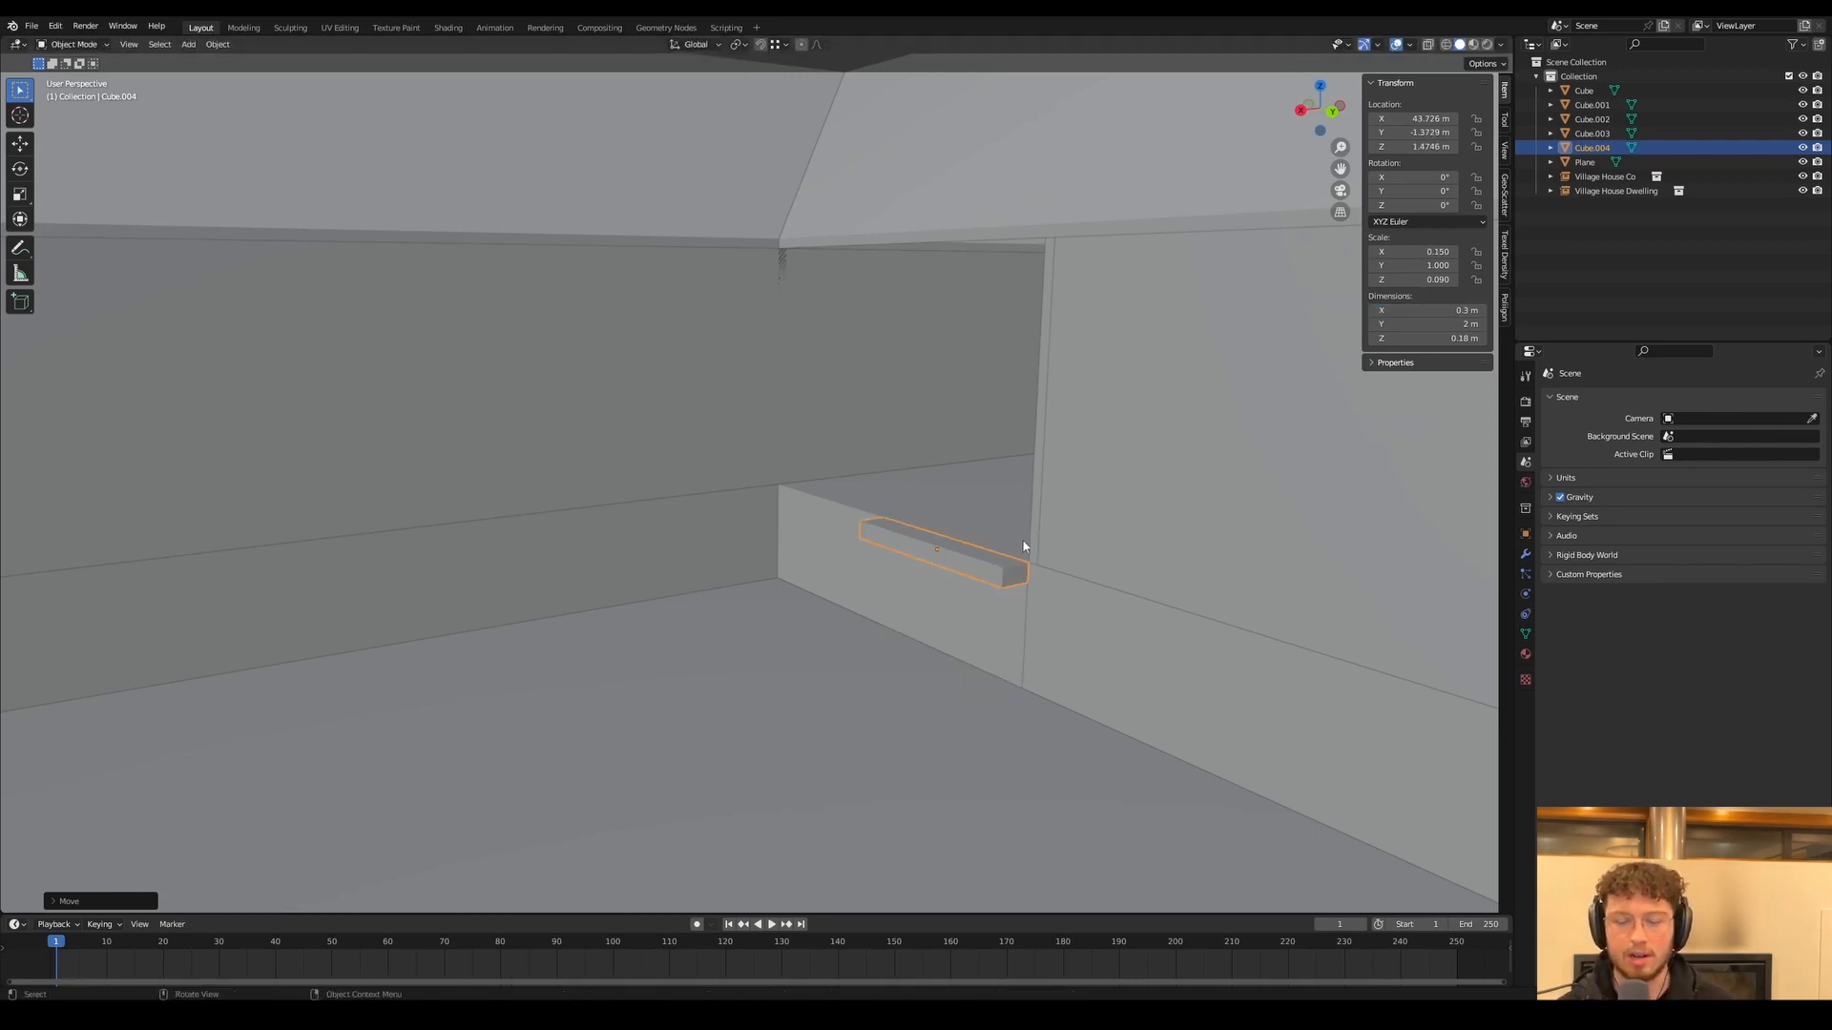
scroll(1046, 519, up, 2)
scroll(1046, 519, up, 2)
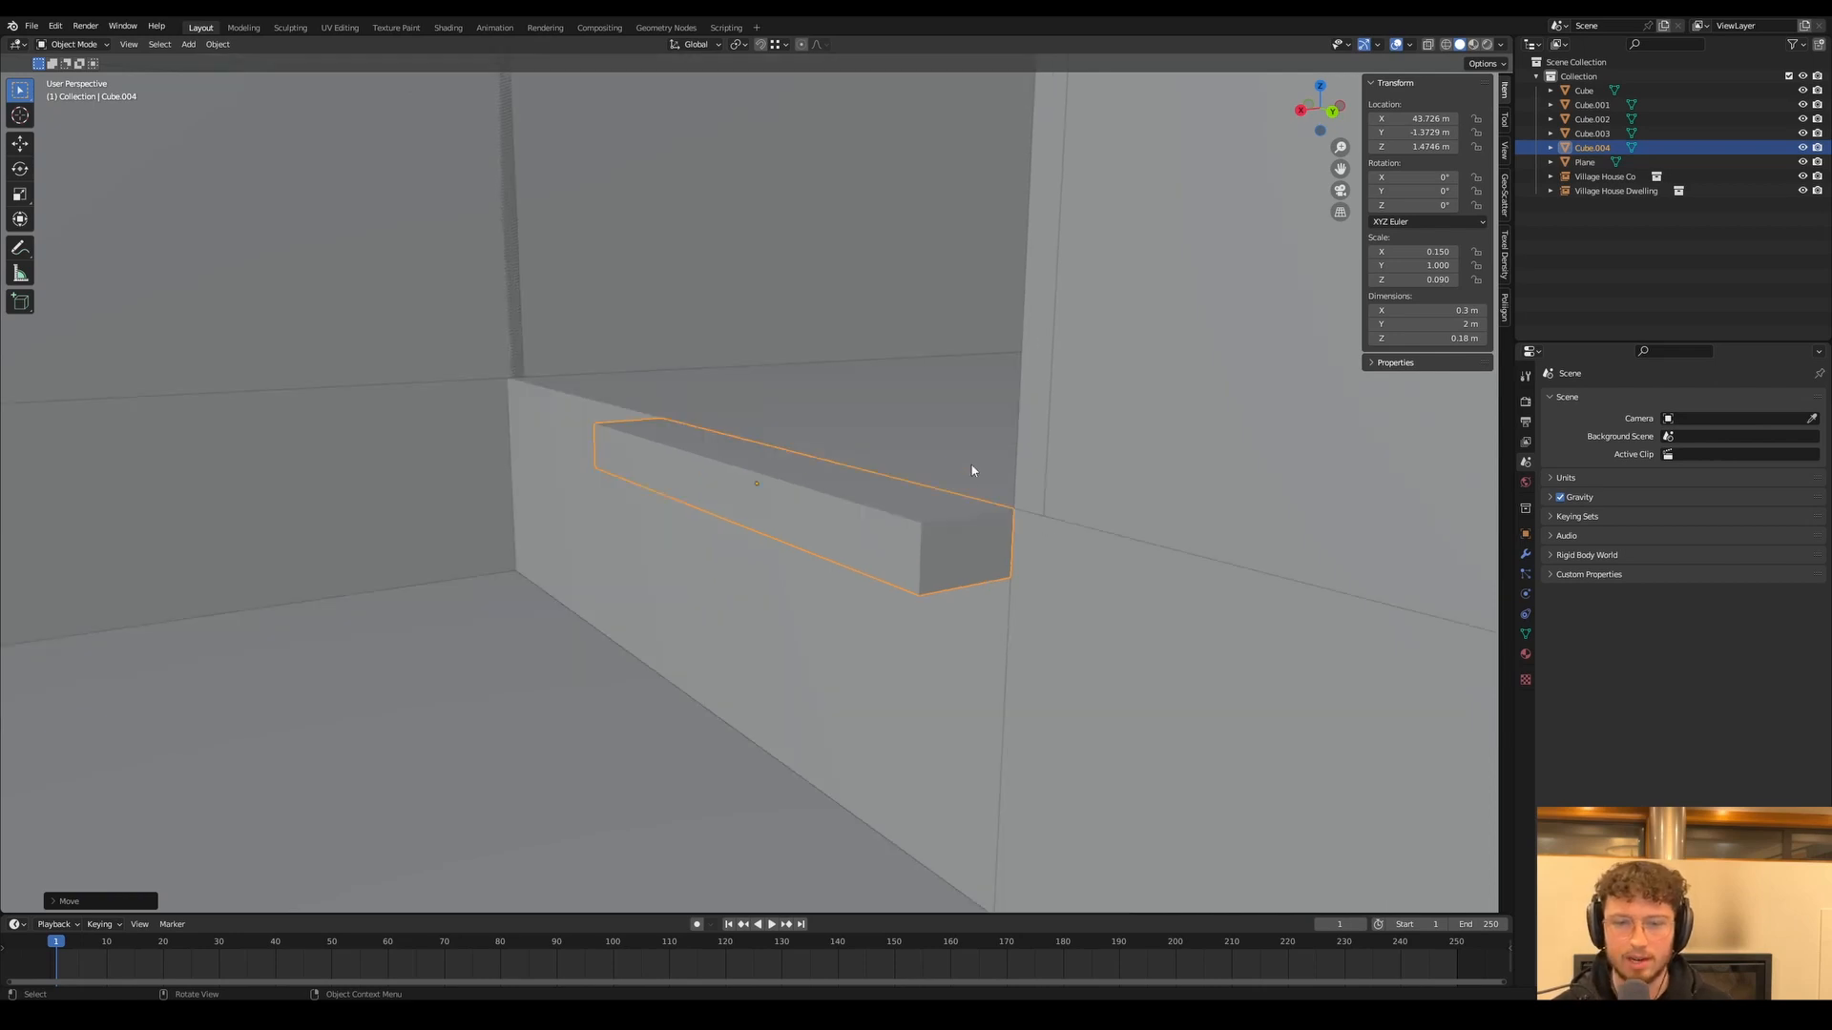
Duplicate the step one tread forward and down, and duplicate that pair to extend the flight to four steps
scroll(973, 470, down, 3)
middle_drag(972, 470, 832, 487)
key(shift+d)
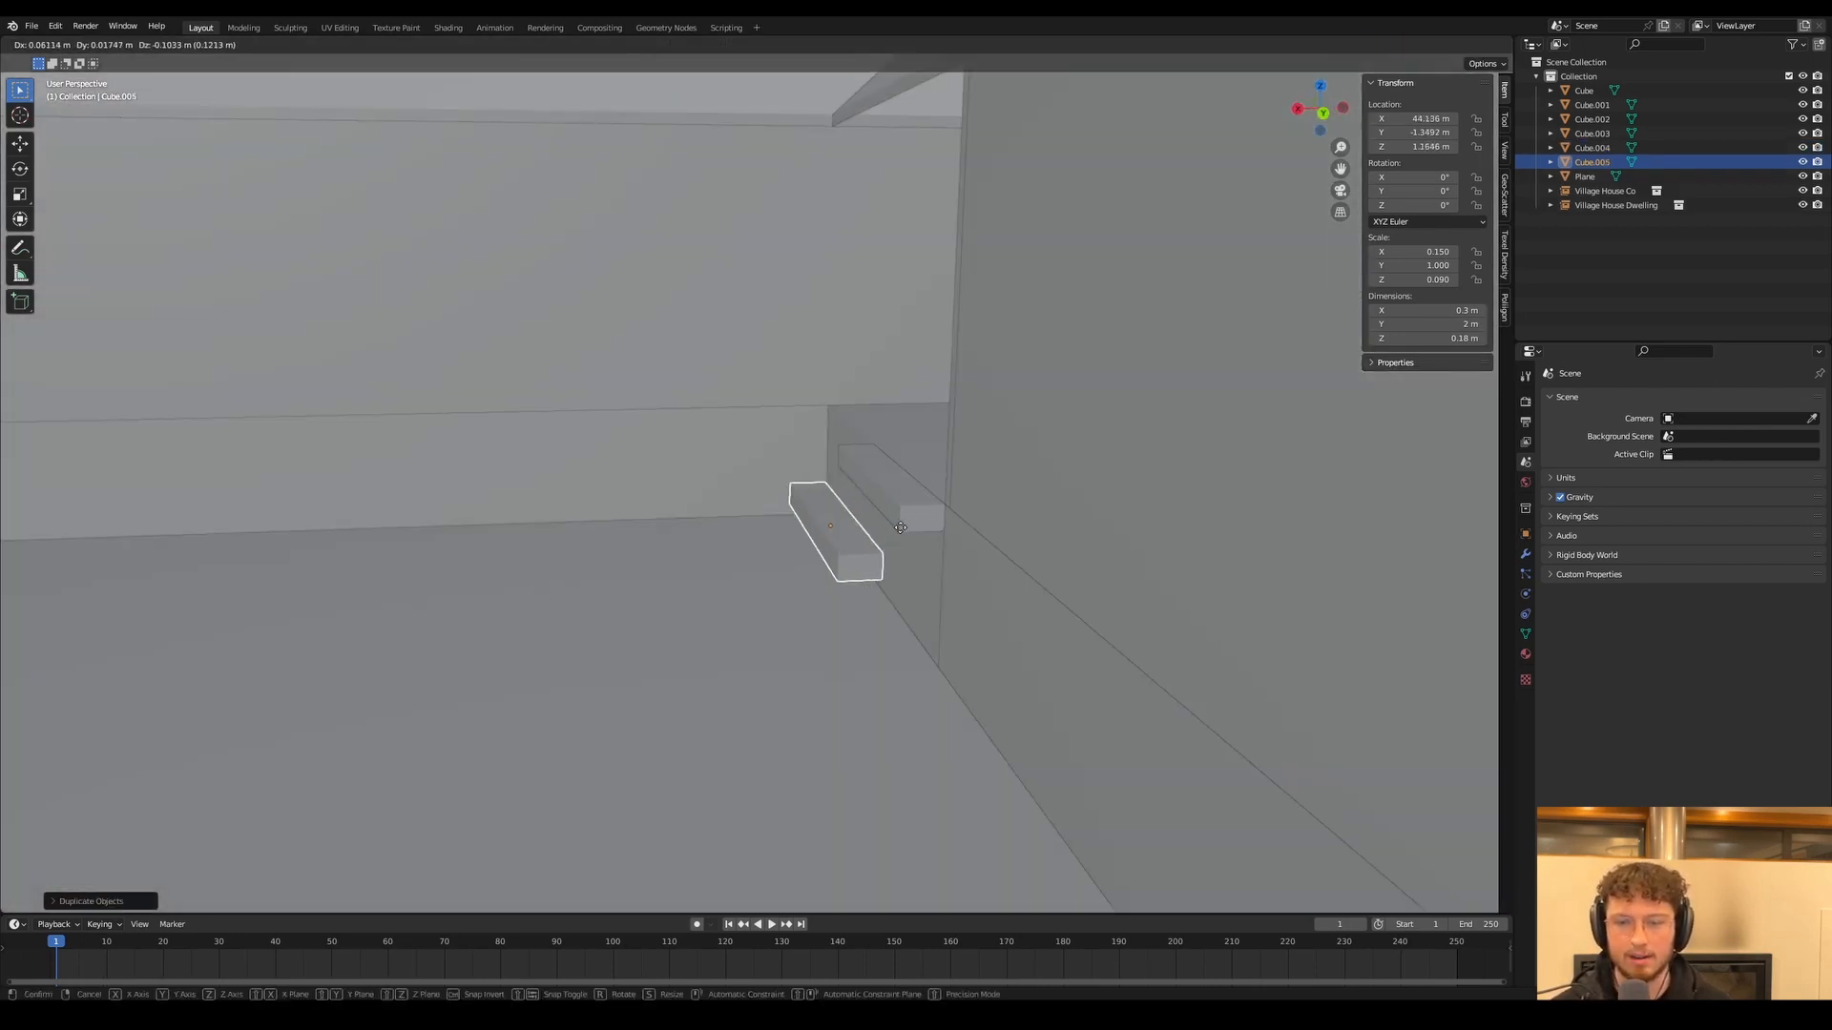
click(946, 517)
shift+click(912, 518)
key(shift+d)
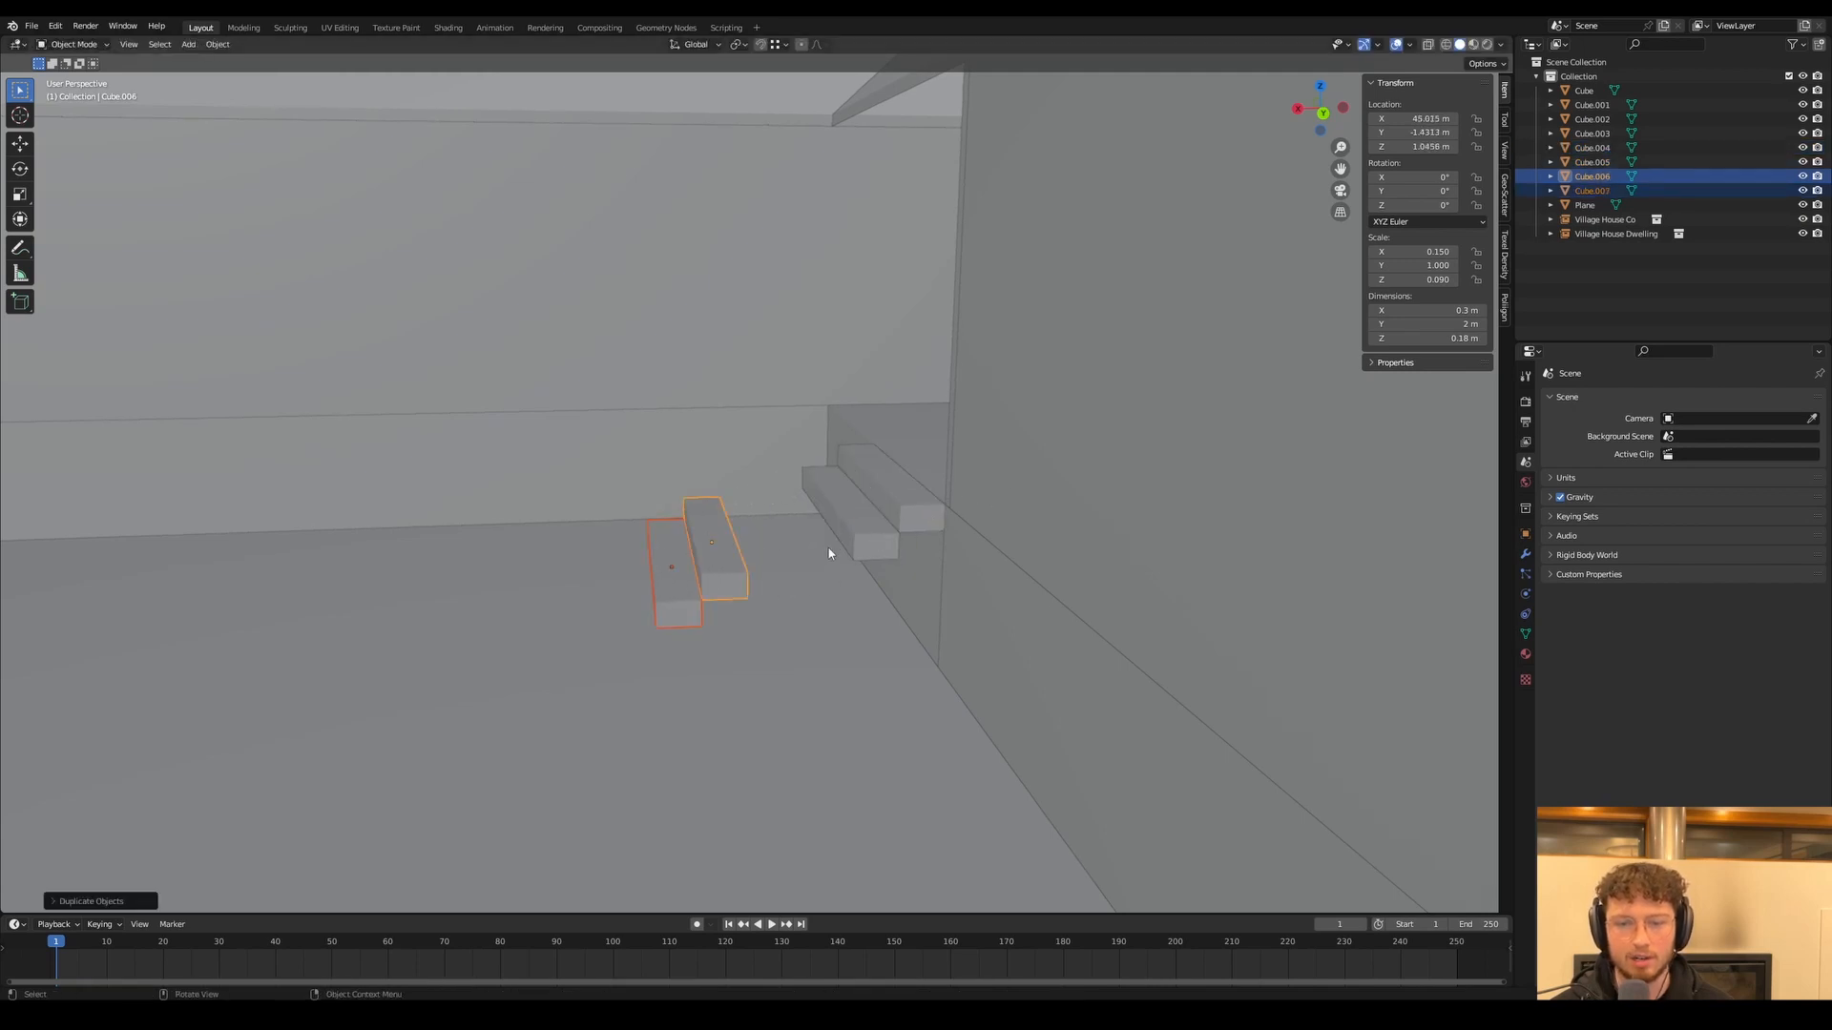
click(900, 519)
Duplicate all four steps to continue the flight downward and delete the lowest copy below the courtyard plane
shift+click(900, 519)
shift+click(909, 496)
key(shift+d)
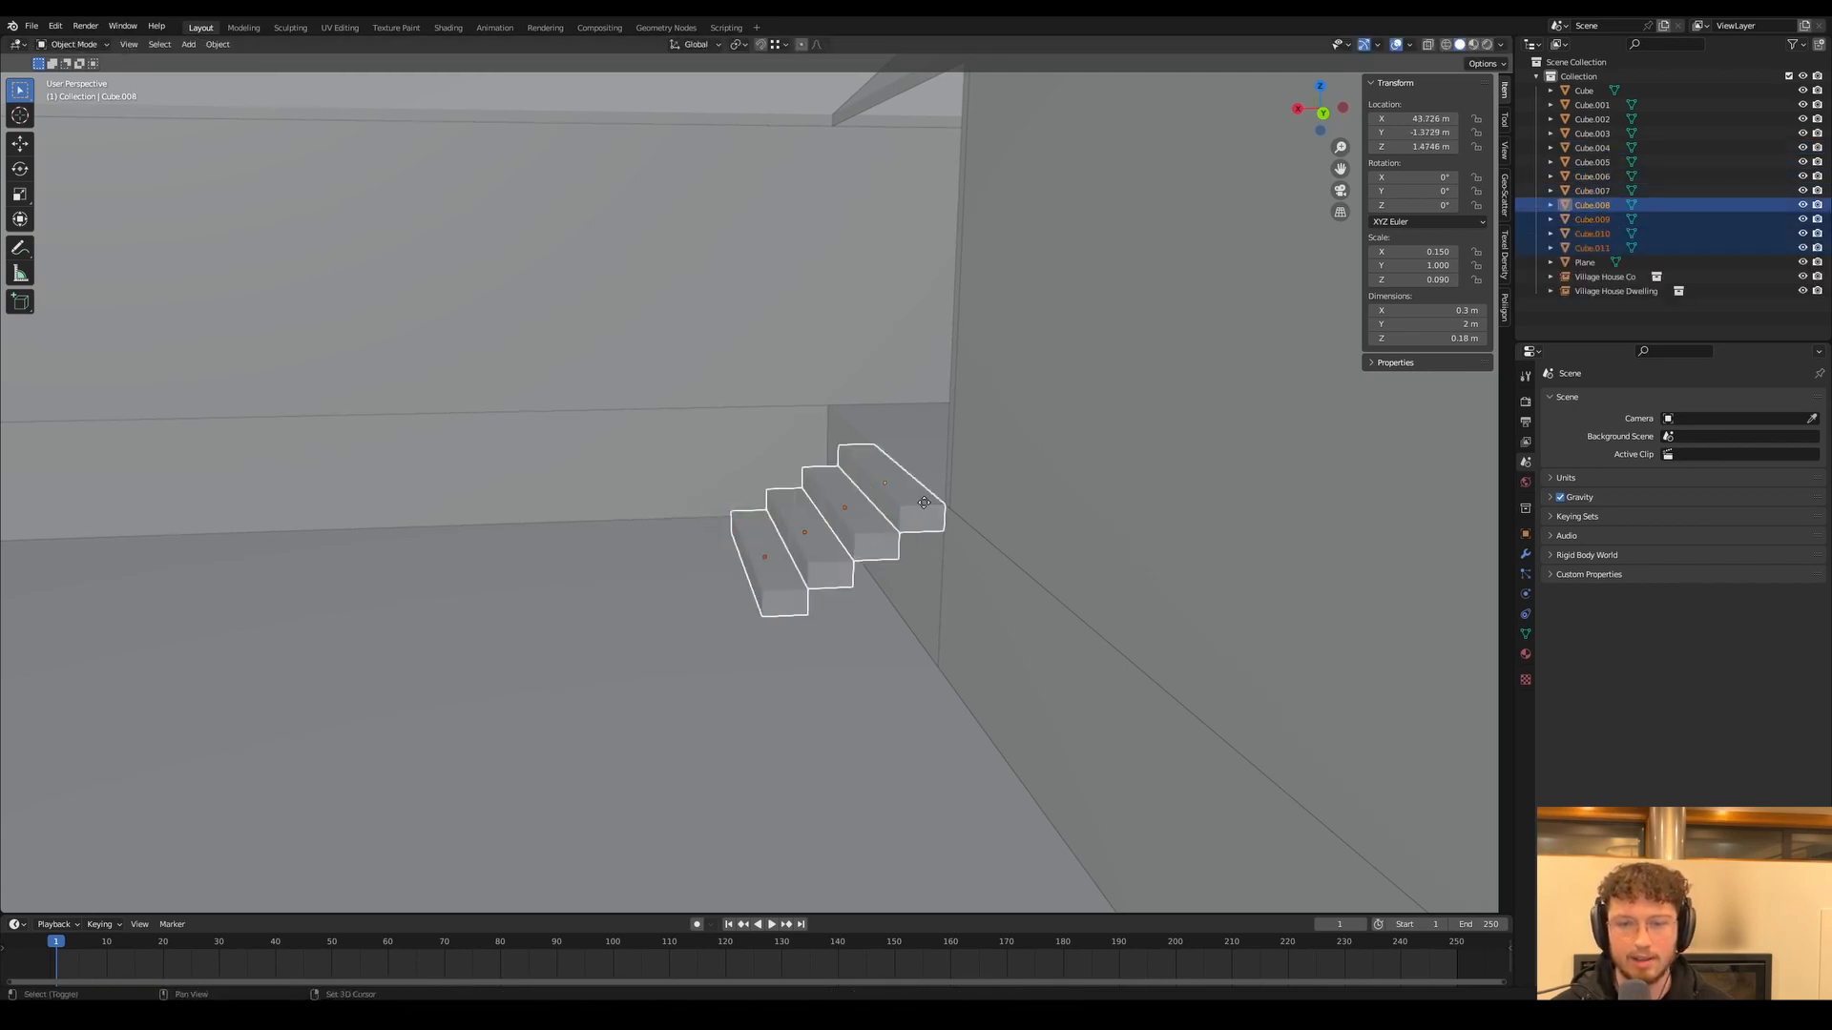
click(773, 619)
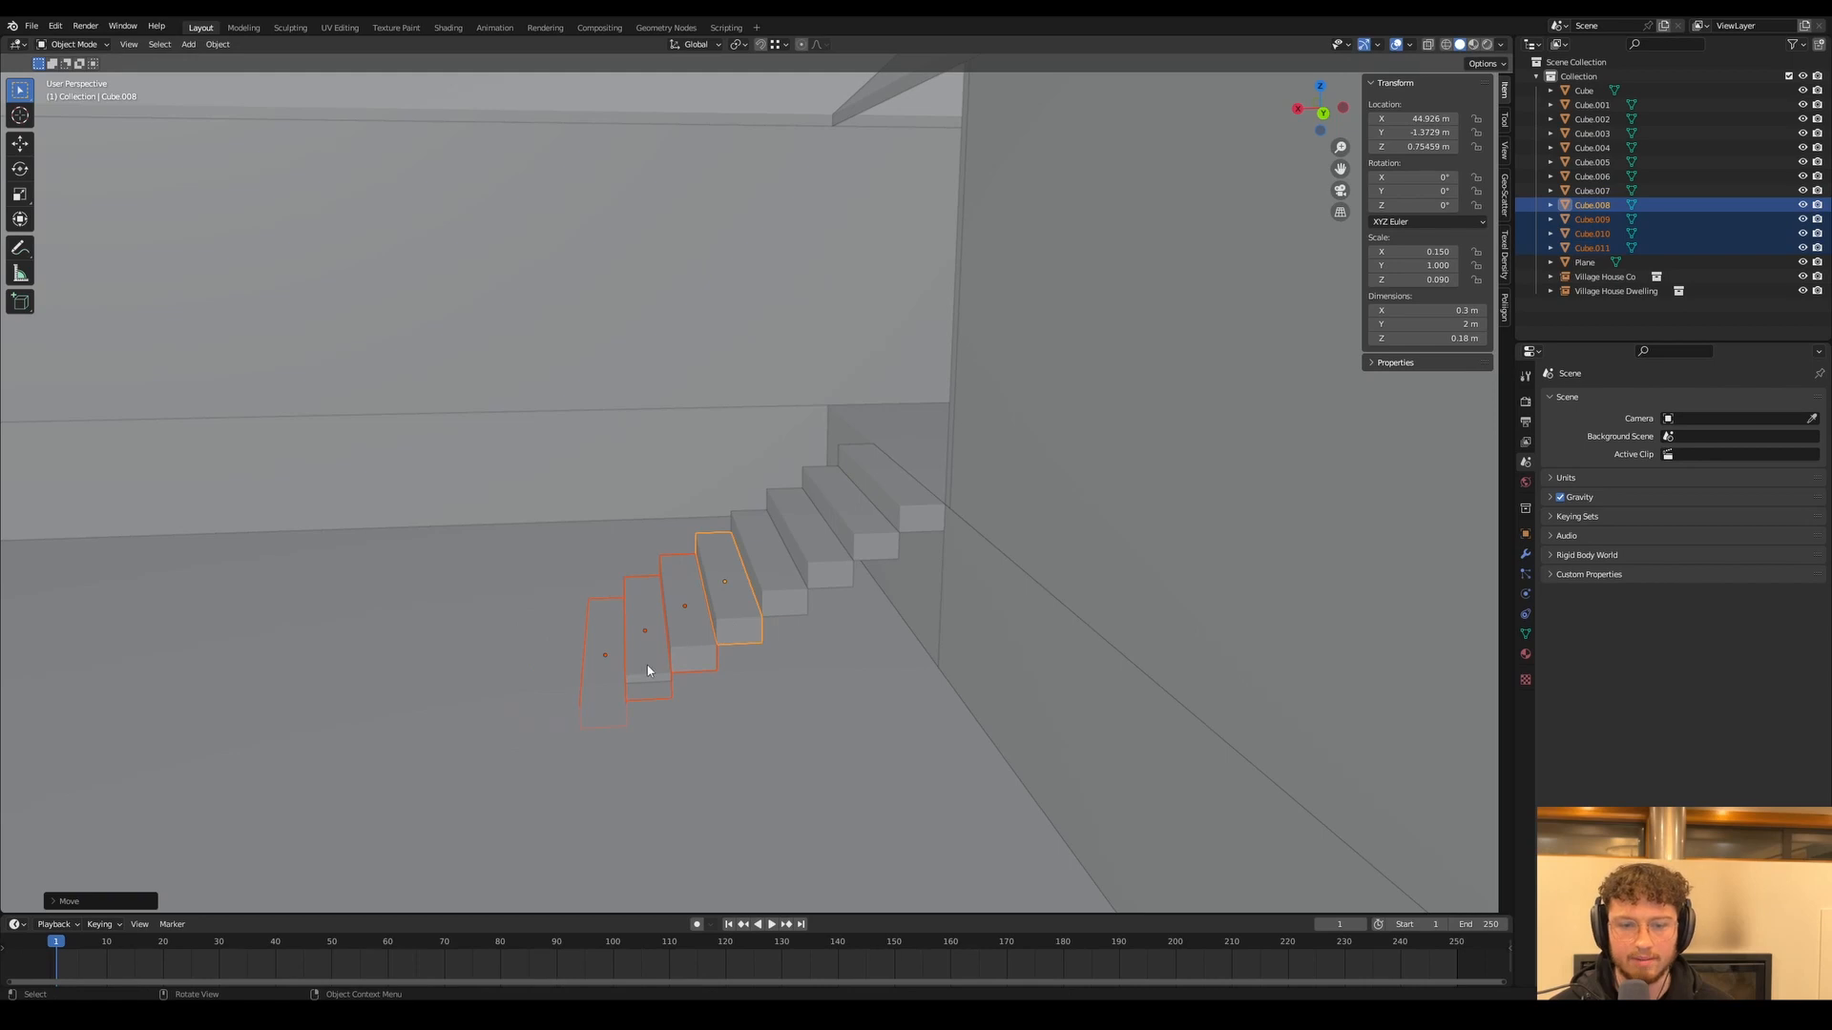
ctrl+drag(668, 608, 667, 608)
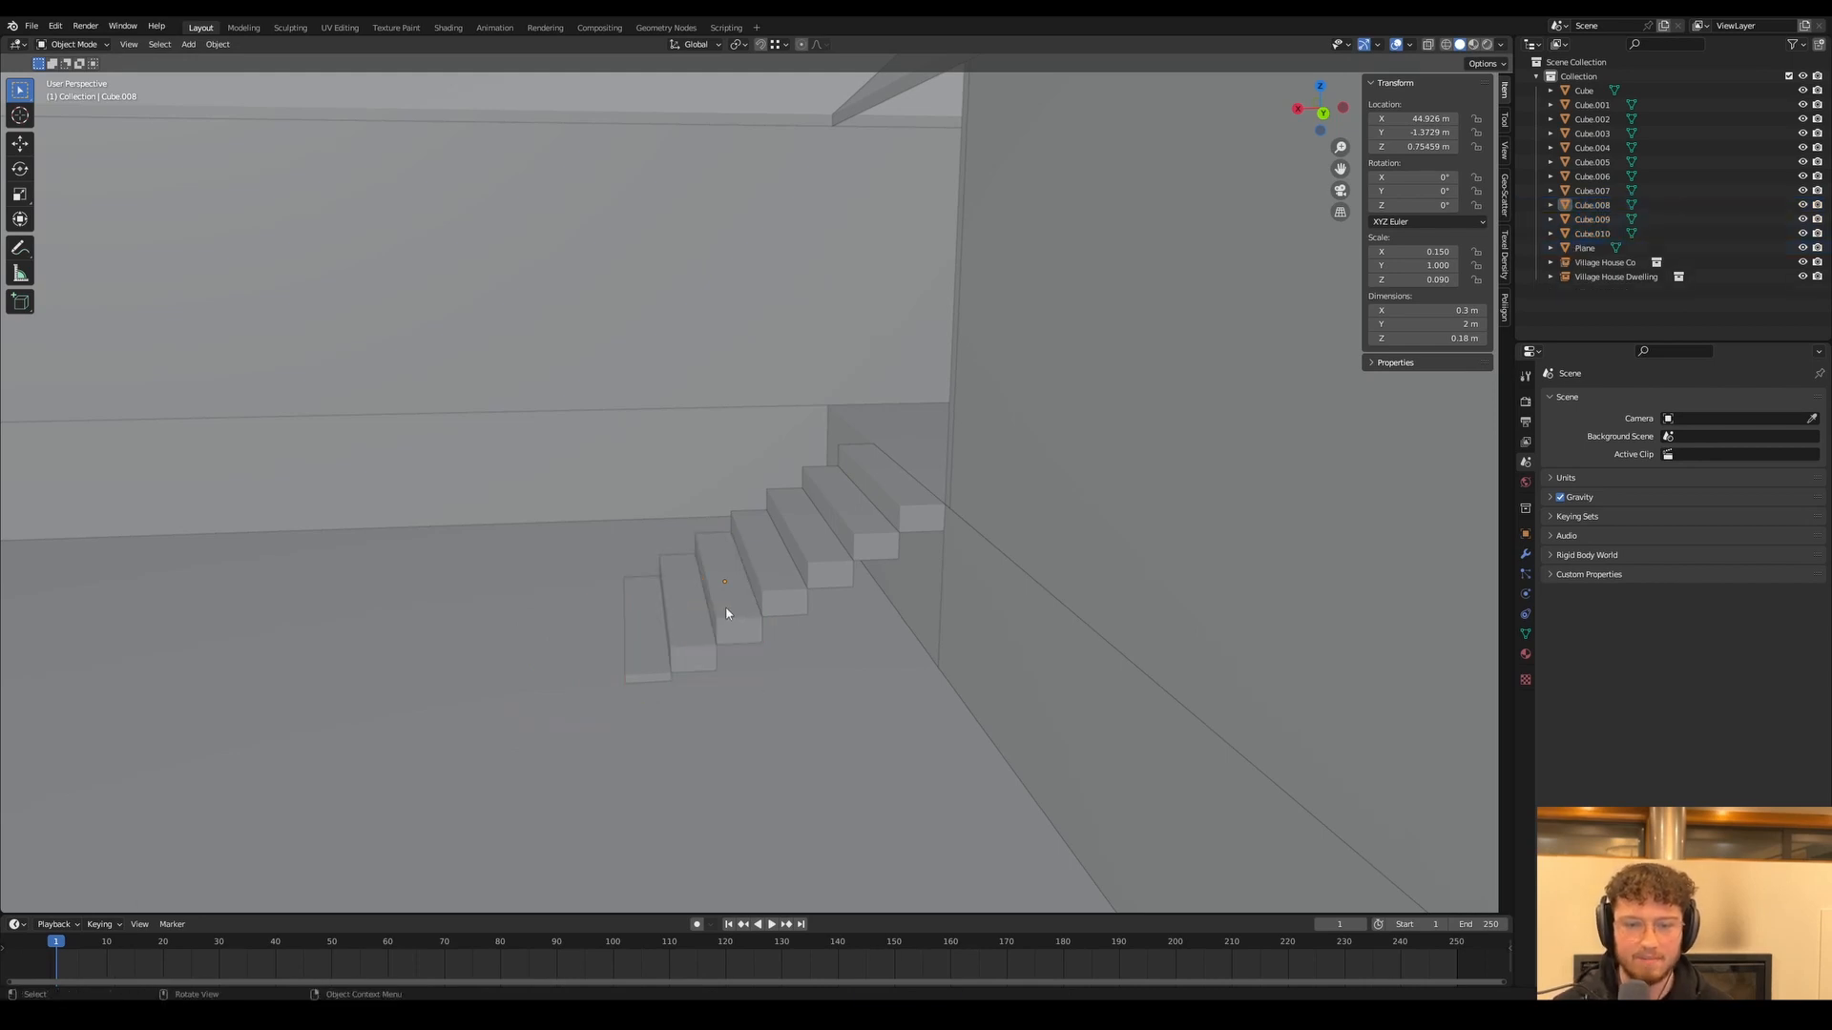
Lower all seven steps together by 0.18 m along Z and delete the lowest one, buried beneath the courtyard plane
middle_drag(725, 614, 815, 547)
click(887, 503)
shift+click(839, 523)
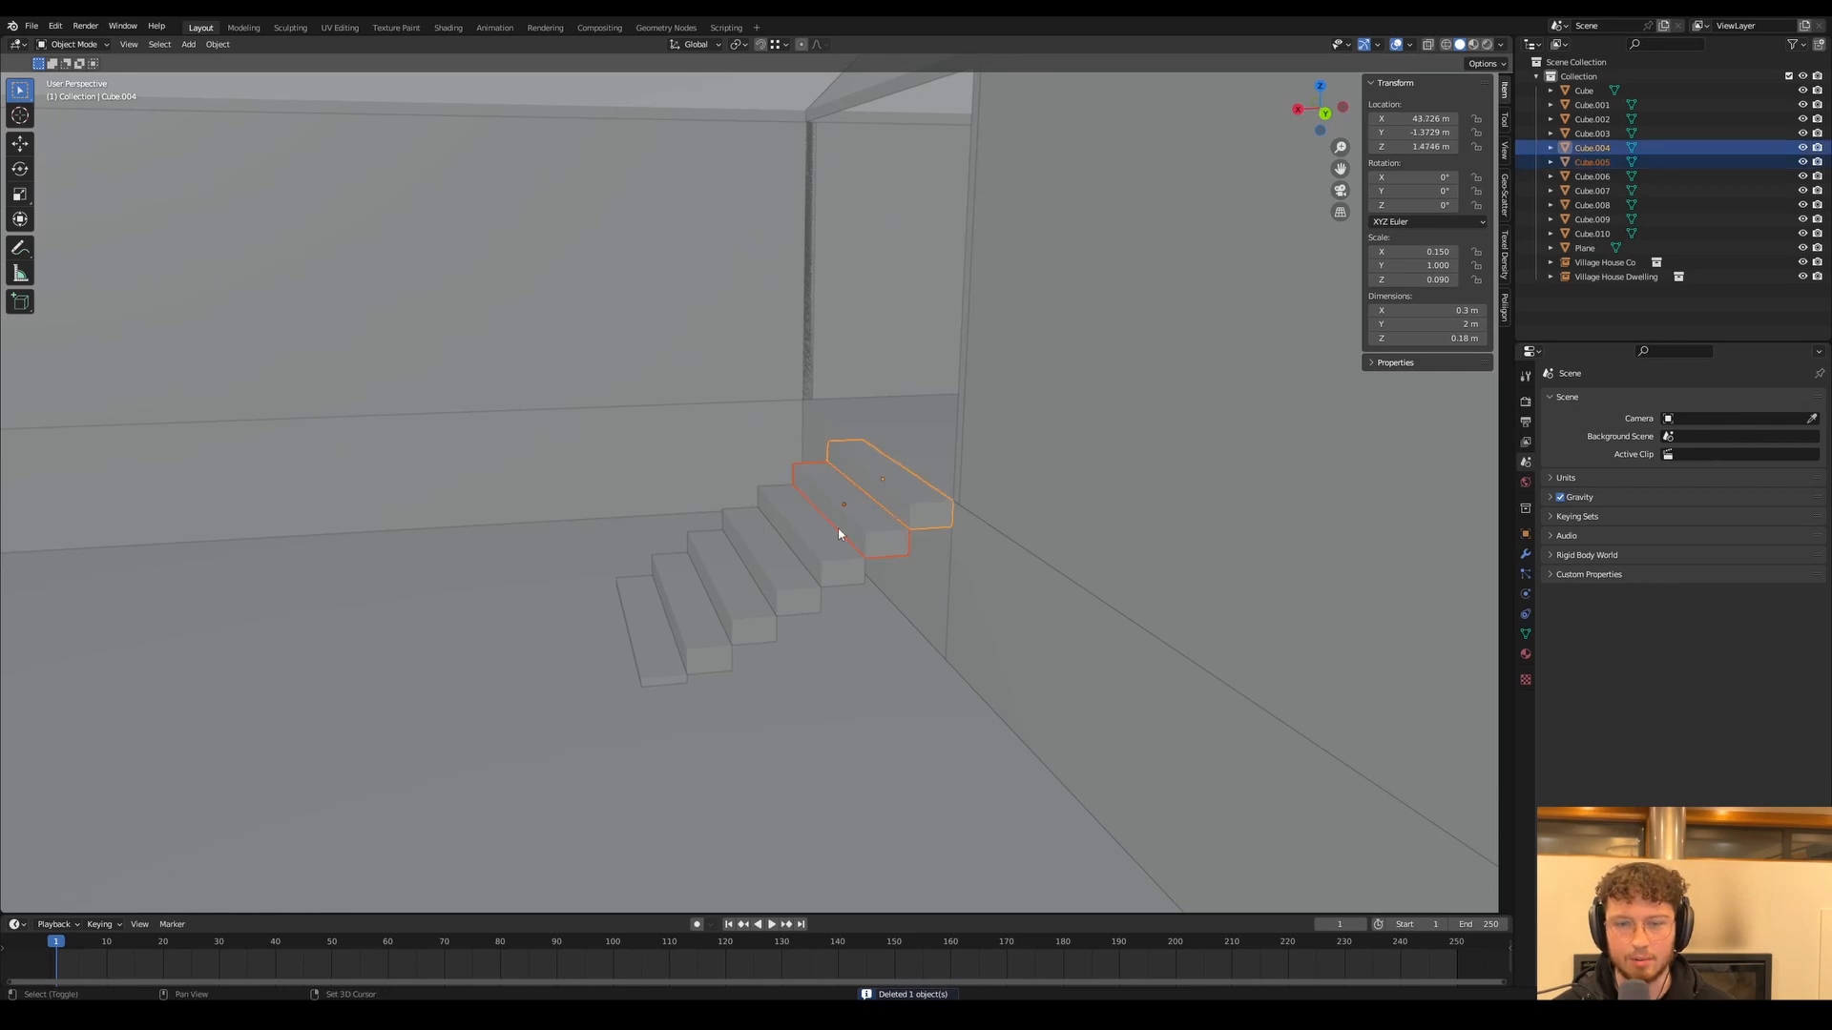
shift+click(810, 540)
shift+click(735, 574)
shift+click(703, 605)
shift+click(672, 613)
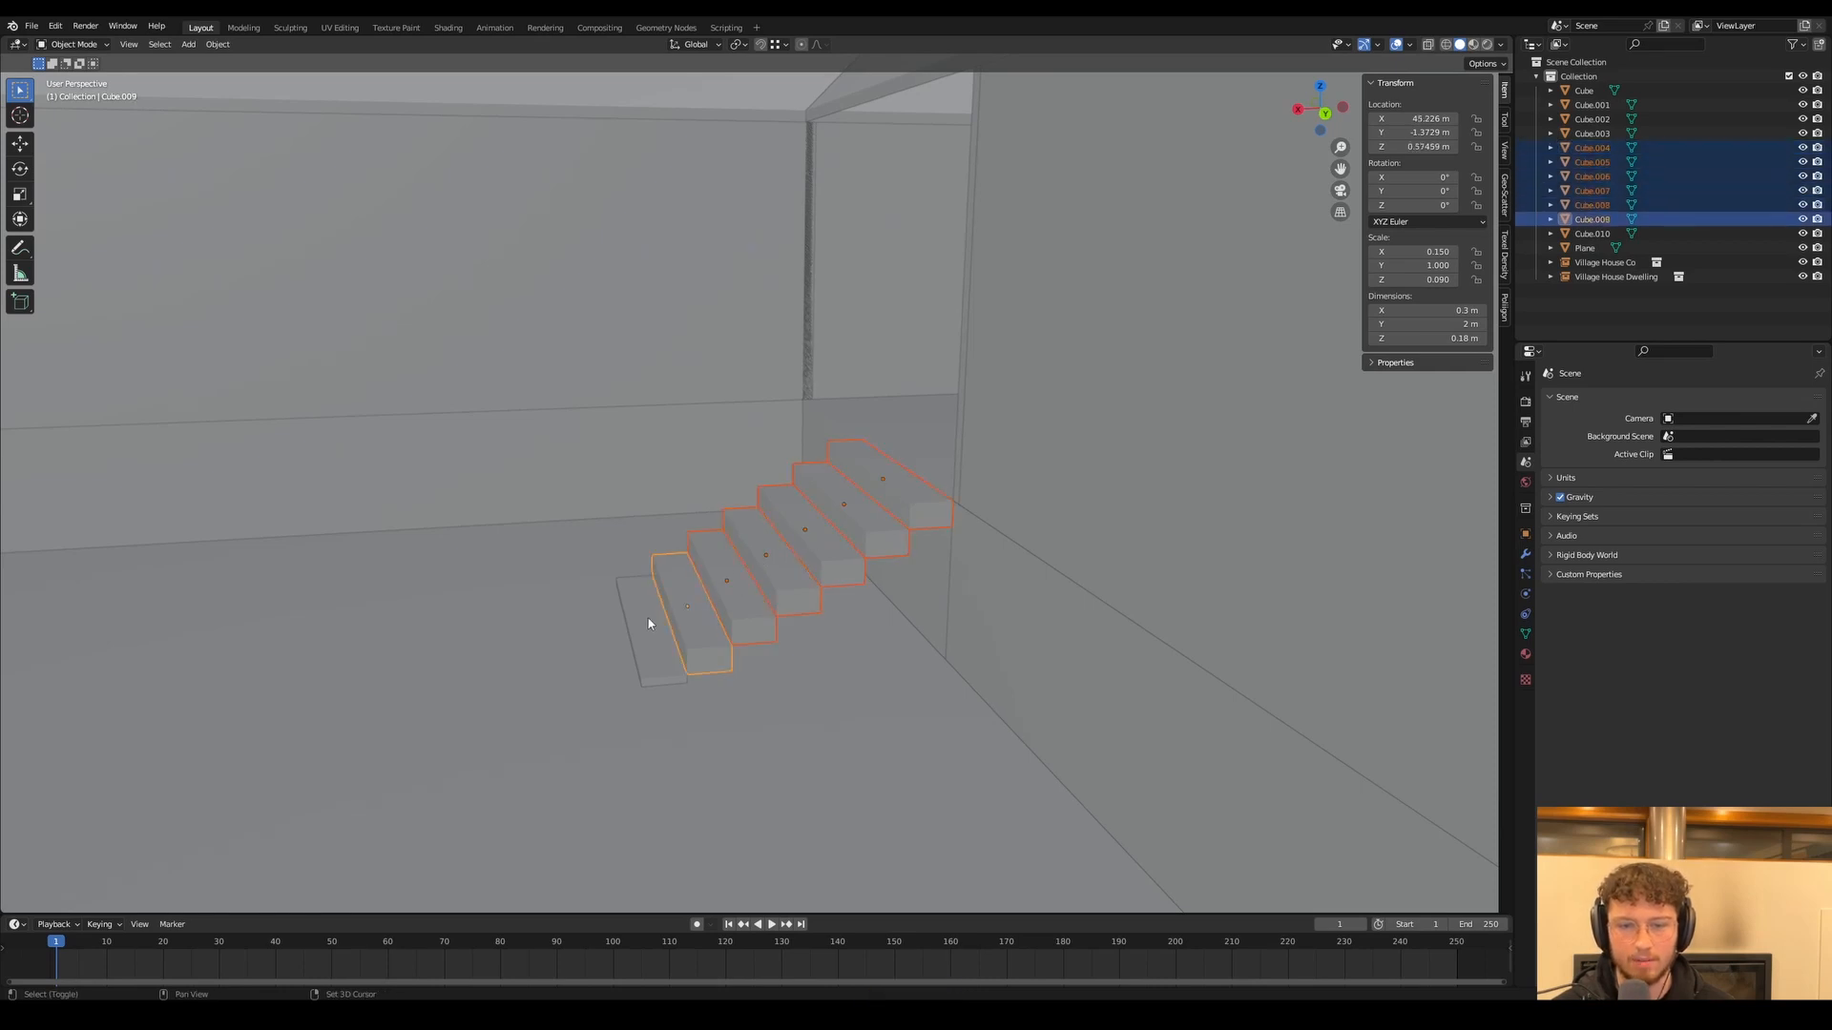
shift+click(650, 622)
middle_drag(663, 611, 740, 597)
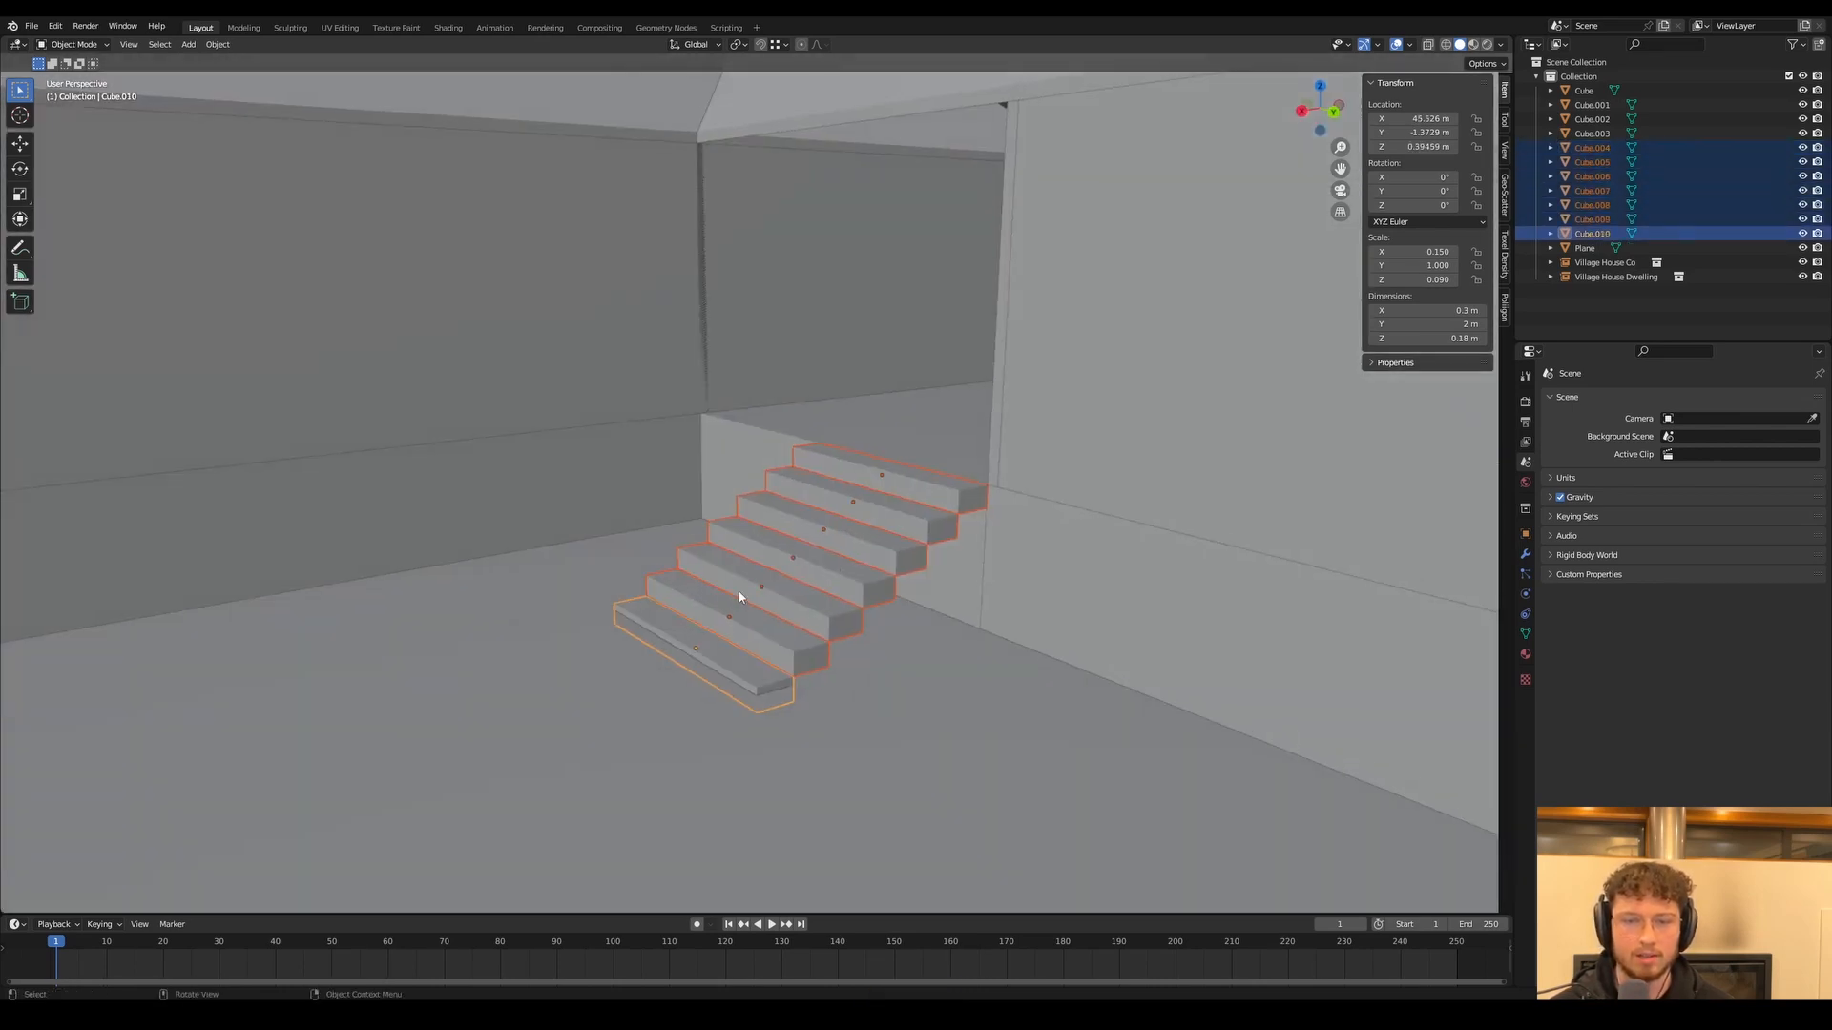
key(g)
key(z)
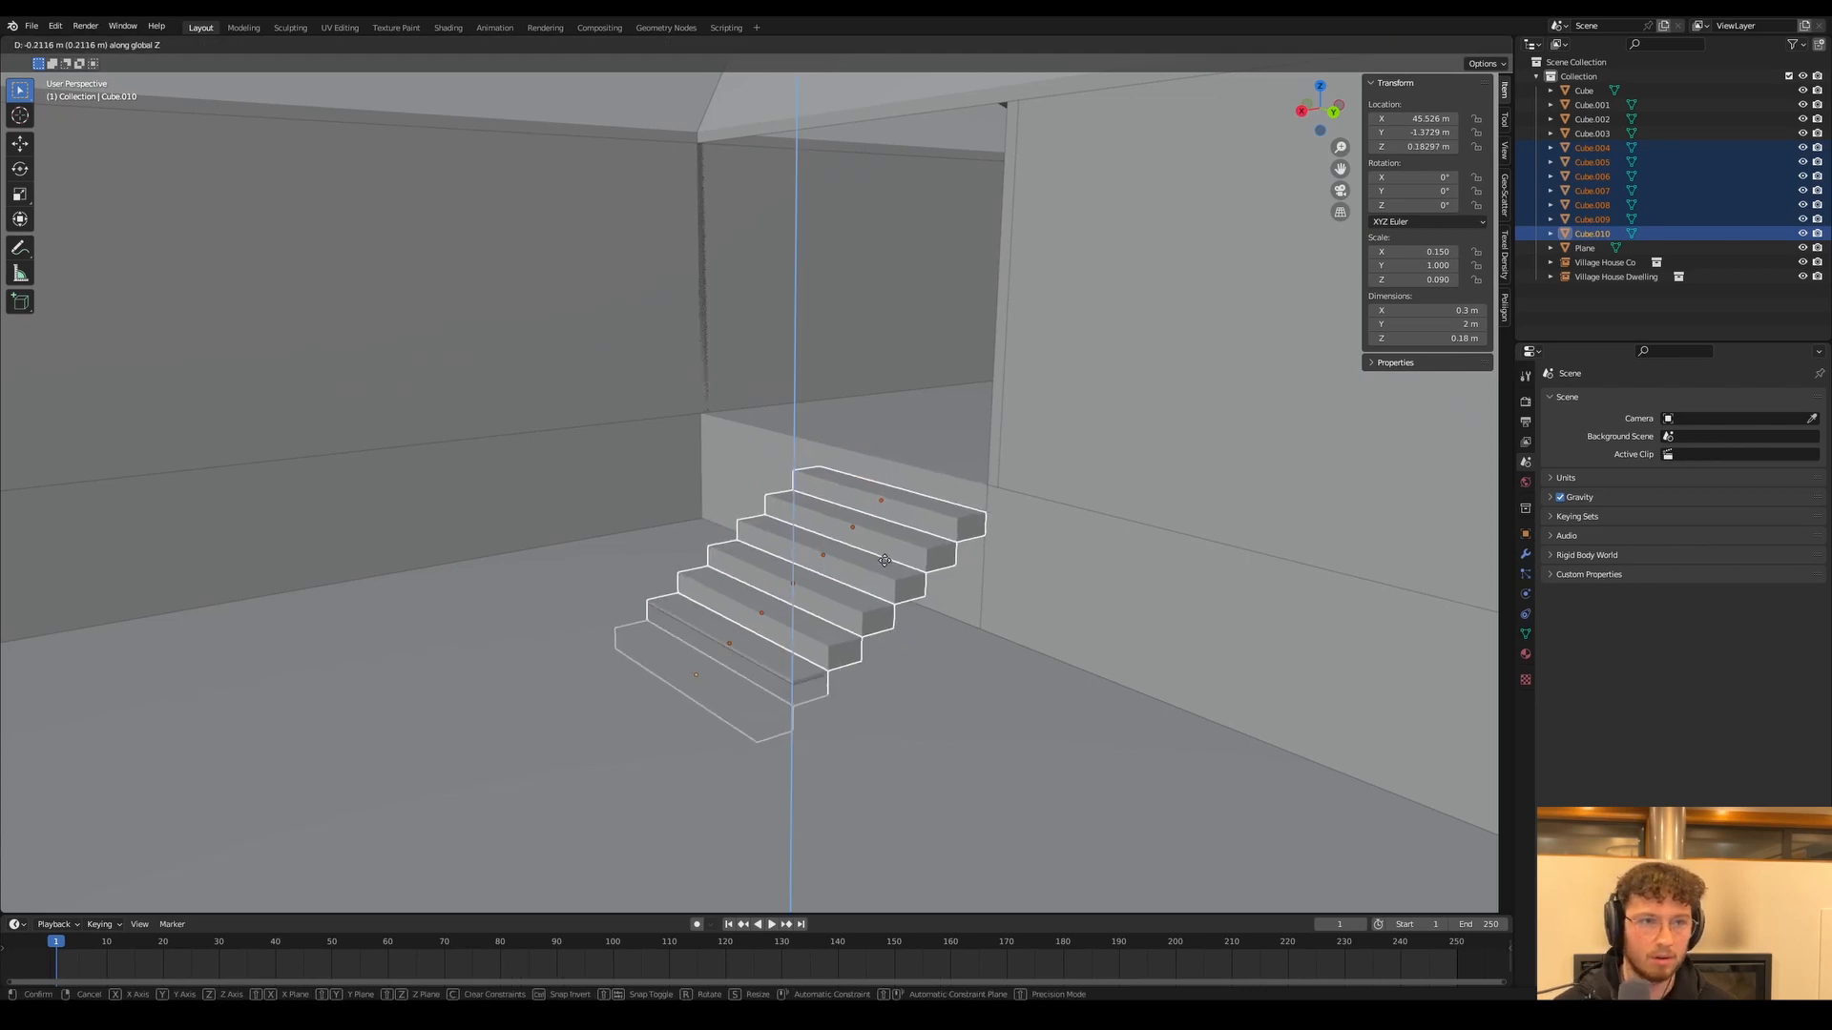
click(885, 566)
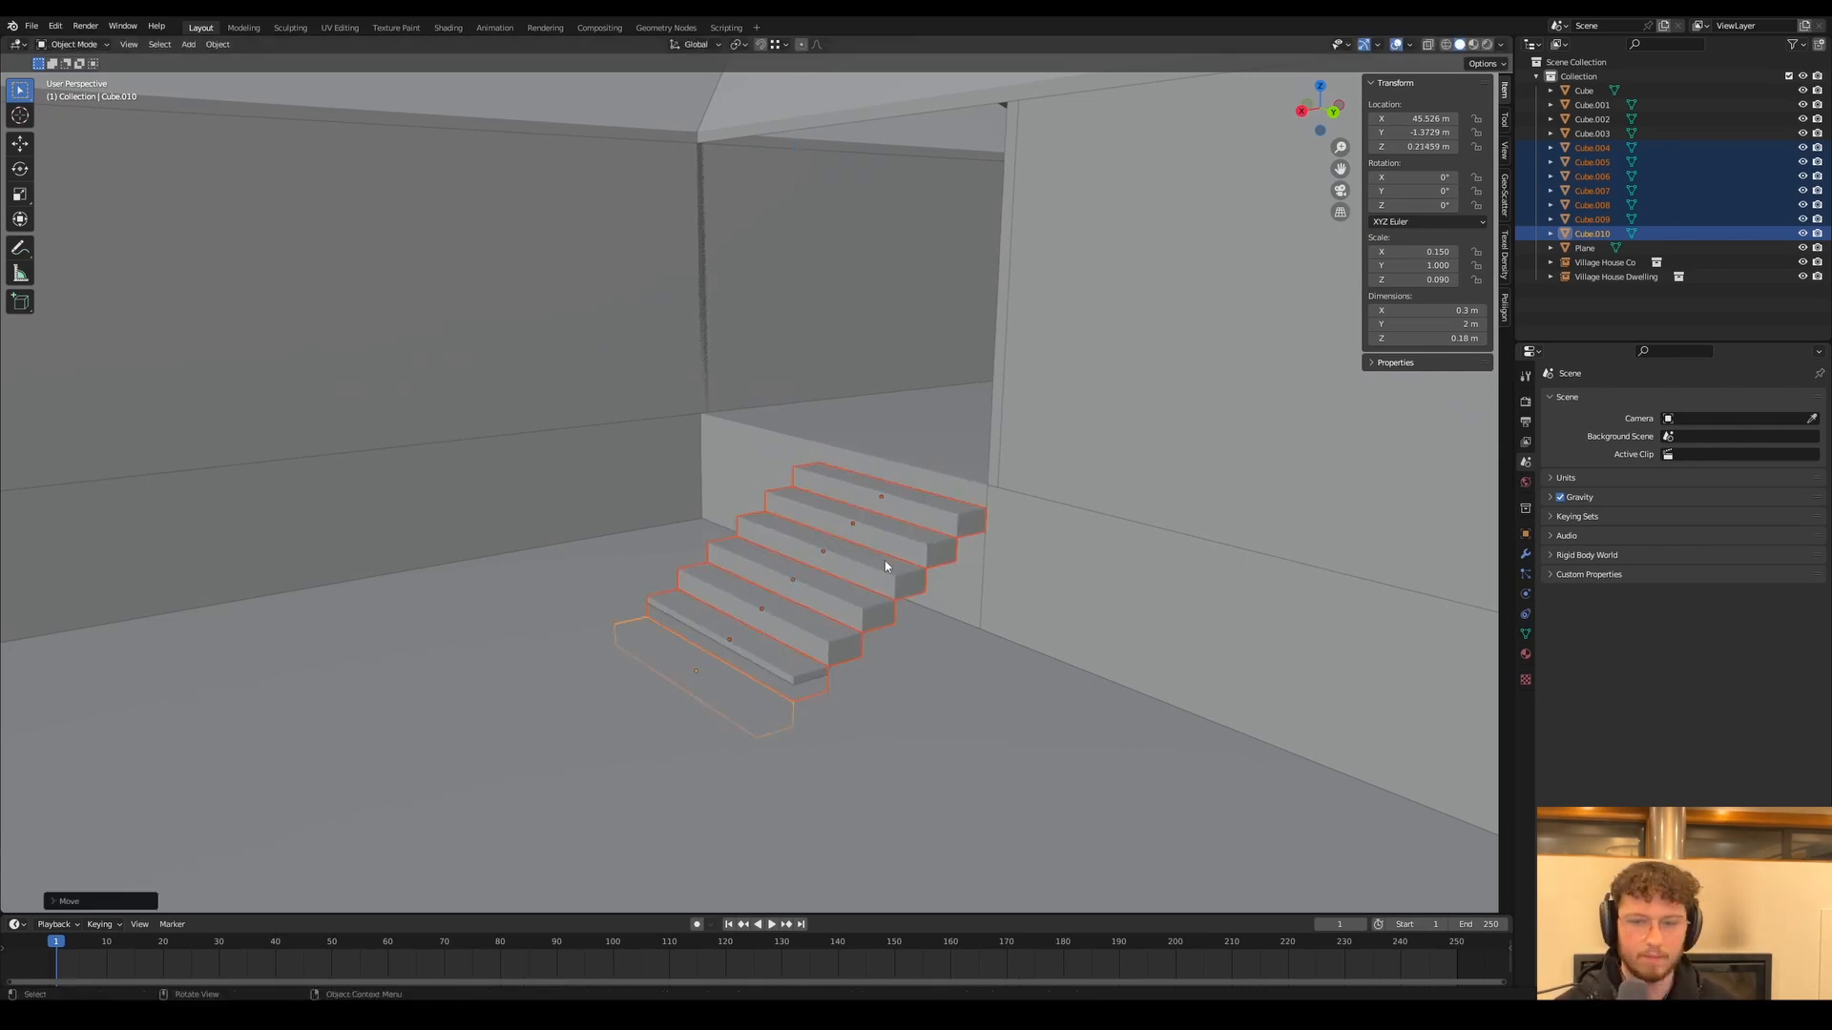
middle_drag(982, 610, 799, 468)
key(Delete)
Raise the courtyard plane along Z to 1.2046 m, level with the underside of the top step
scroll(820, 482, down, 7)
scroll(883, 468, up, 5)
scroll(818, 489, down, 10)
scroll(813, 502, up, 9)
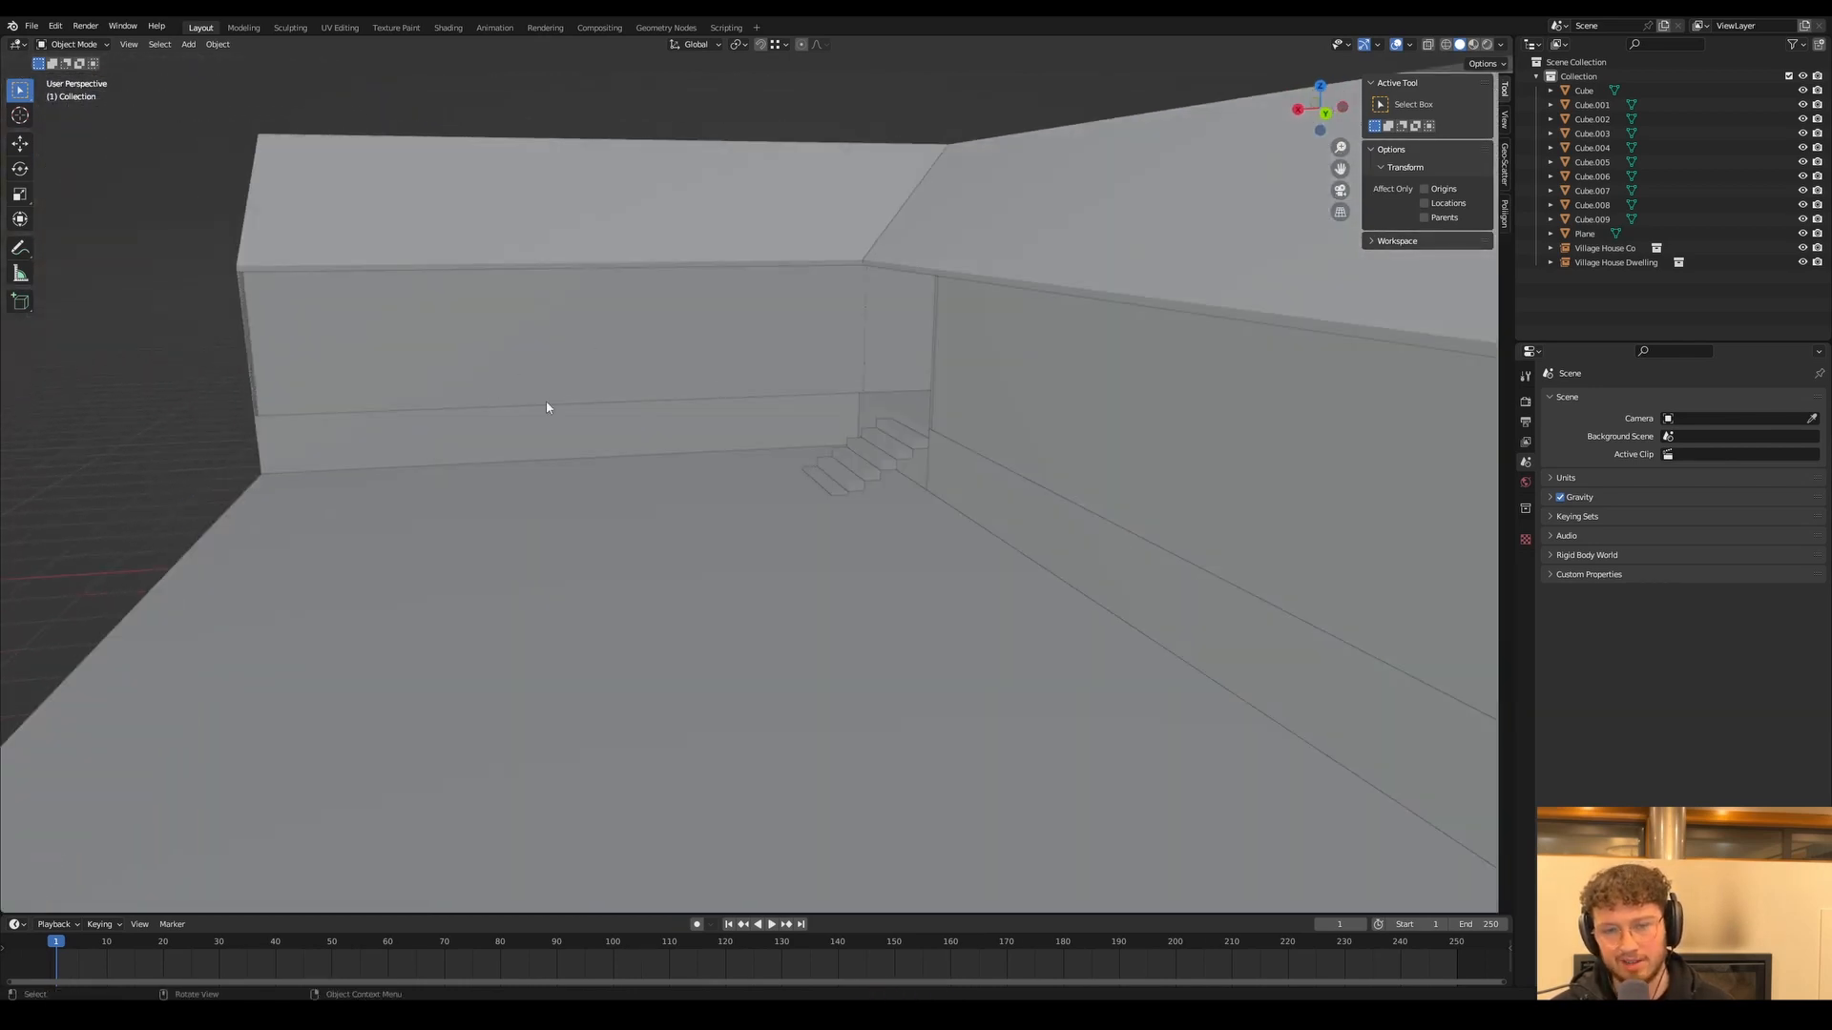
middle_drag(546, 400, 752, 427)
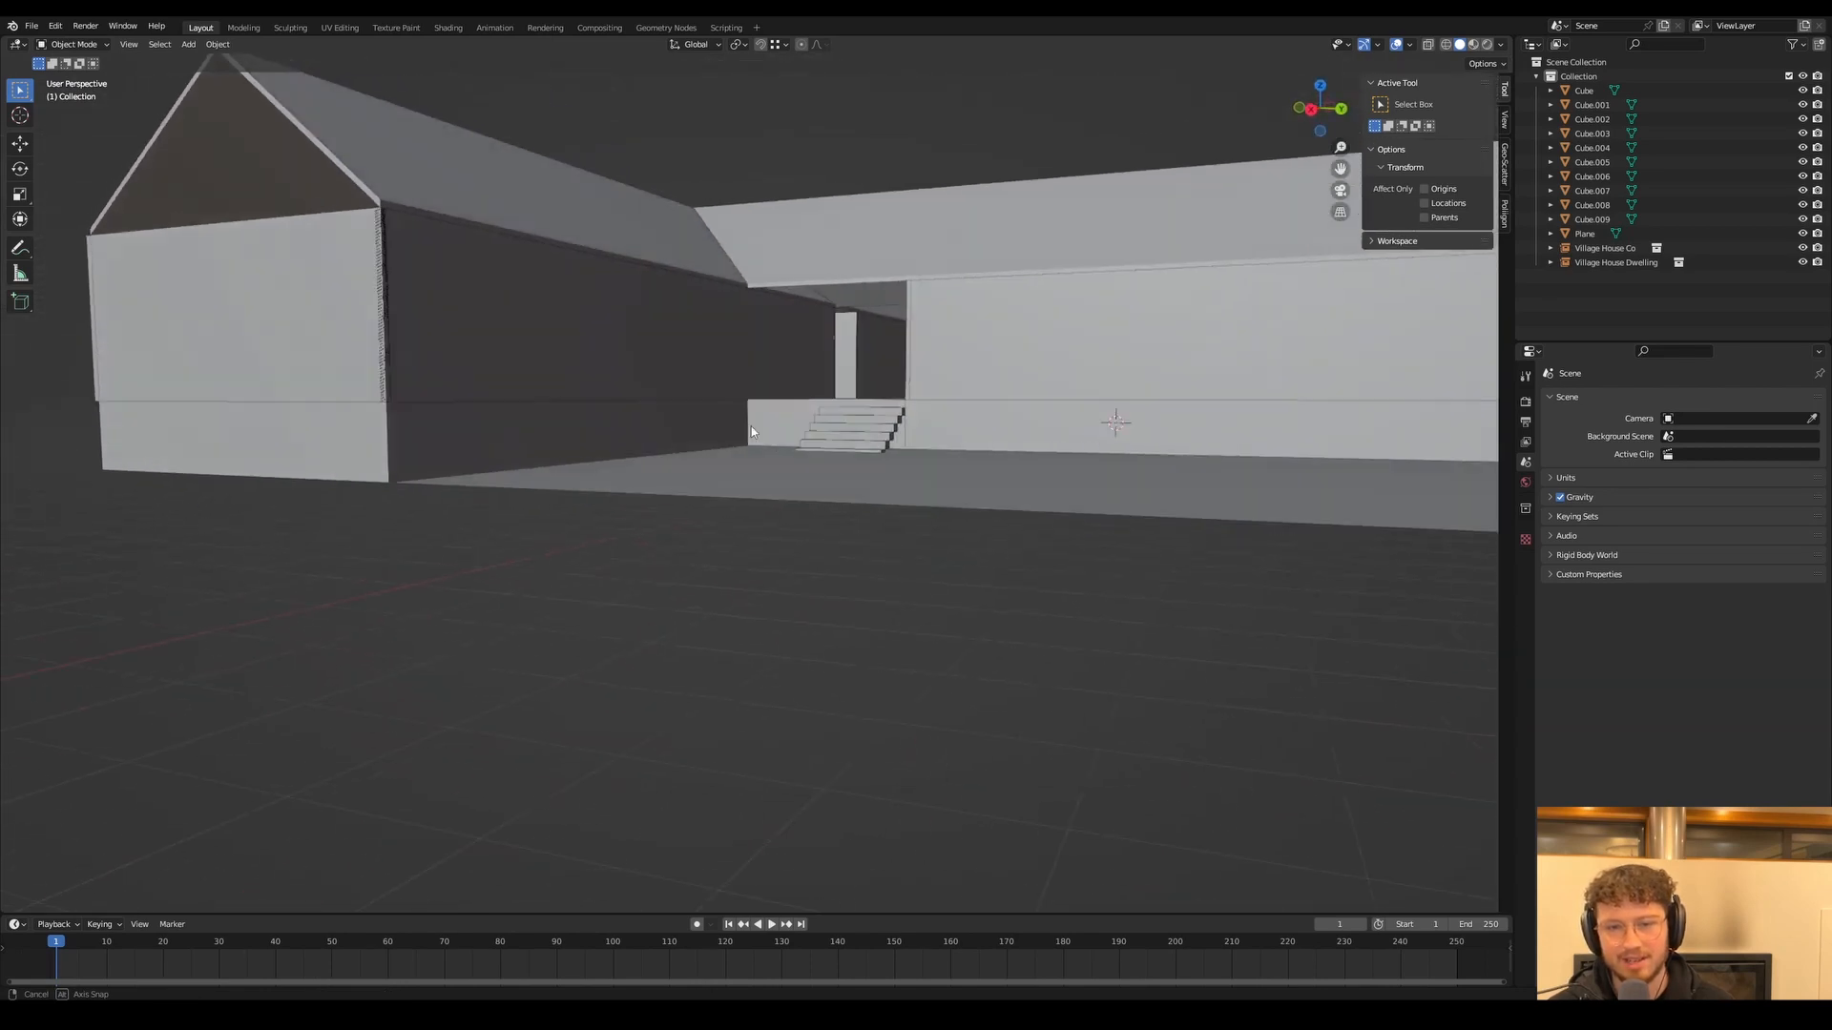
scroll(672, 448, up, 5)
click(722, 515)
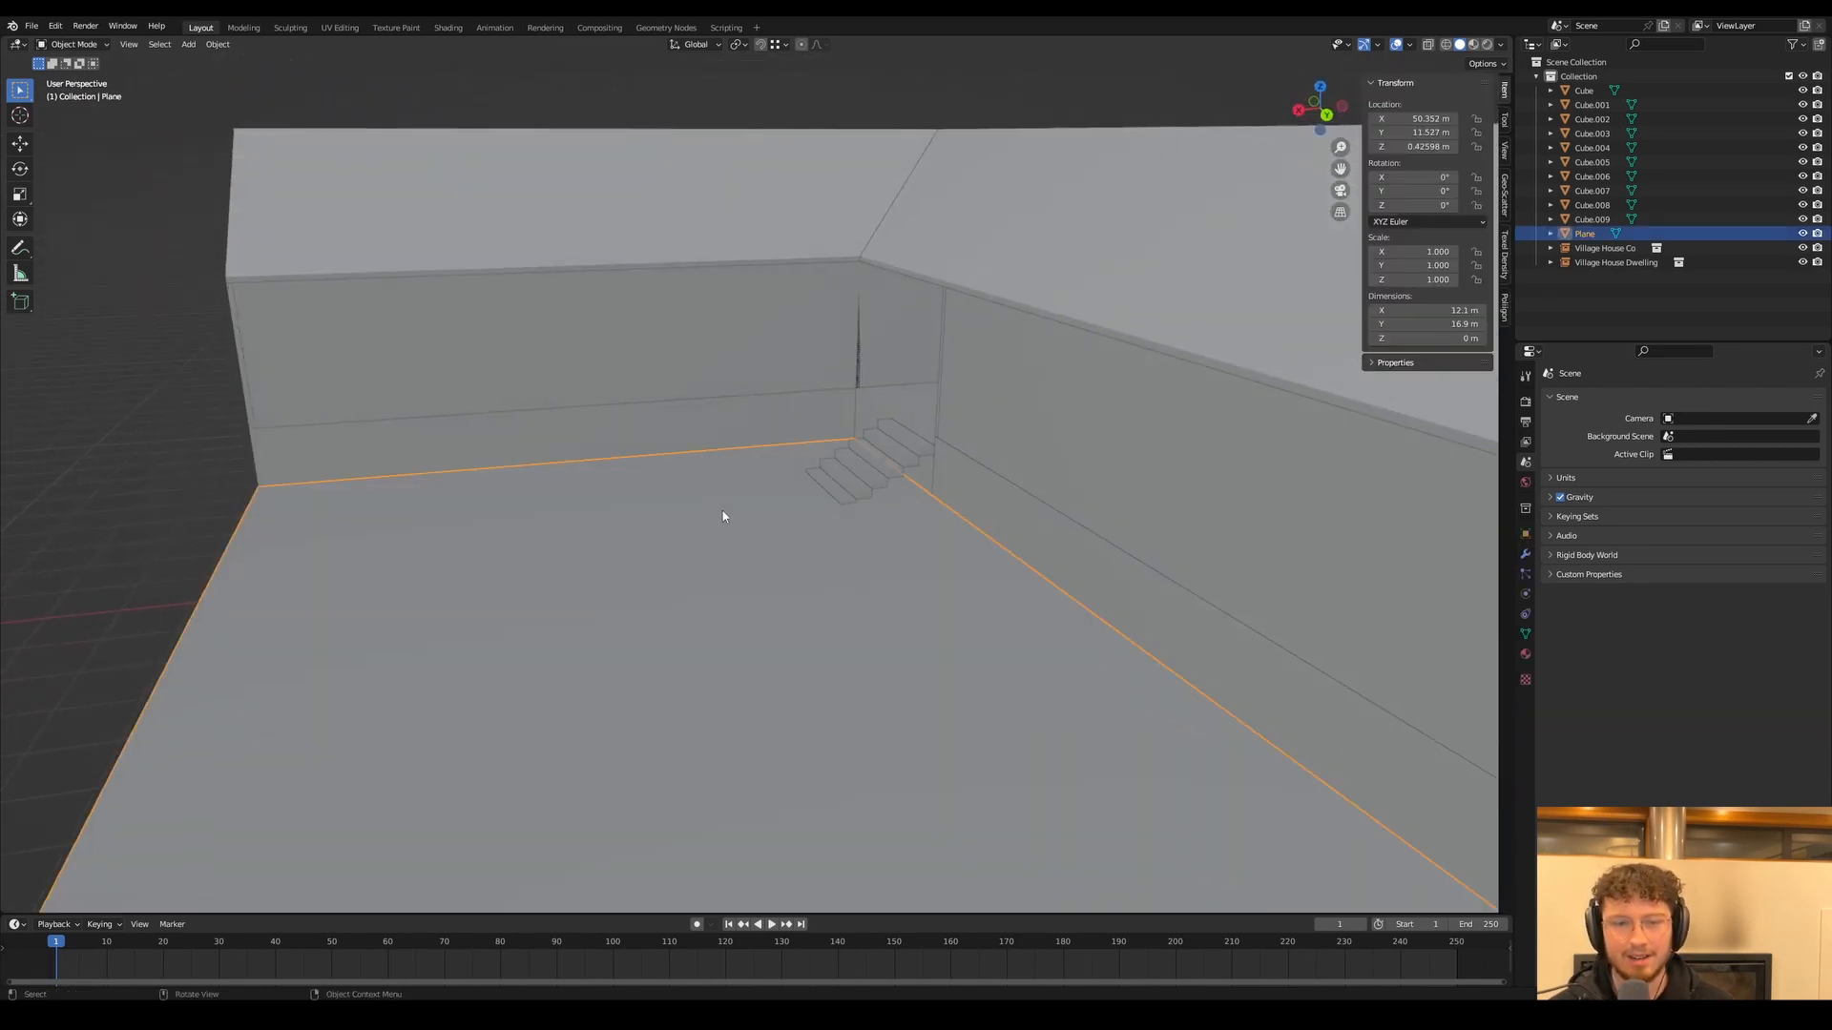
key(g)
key(z)
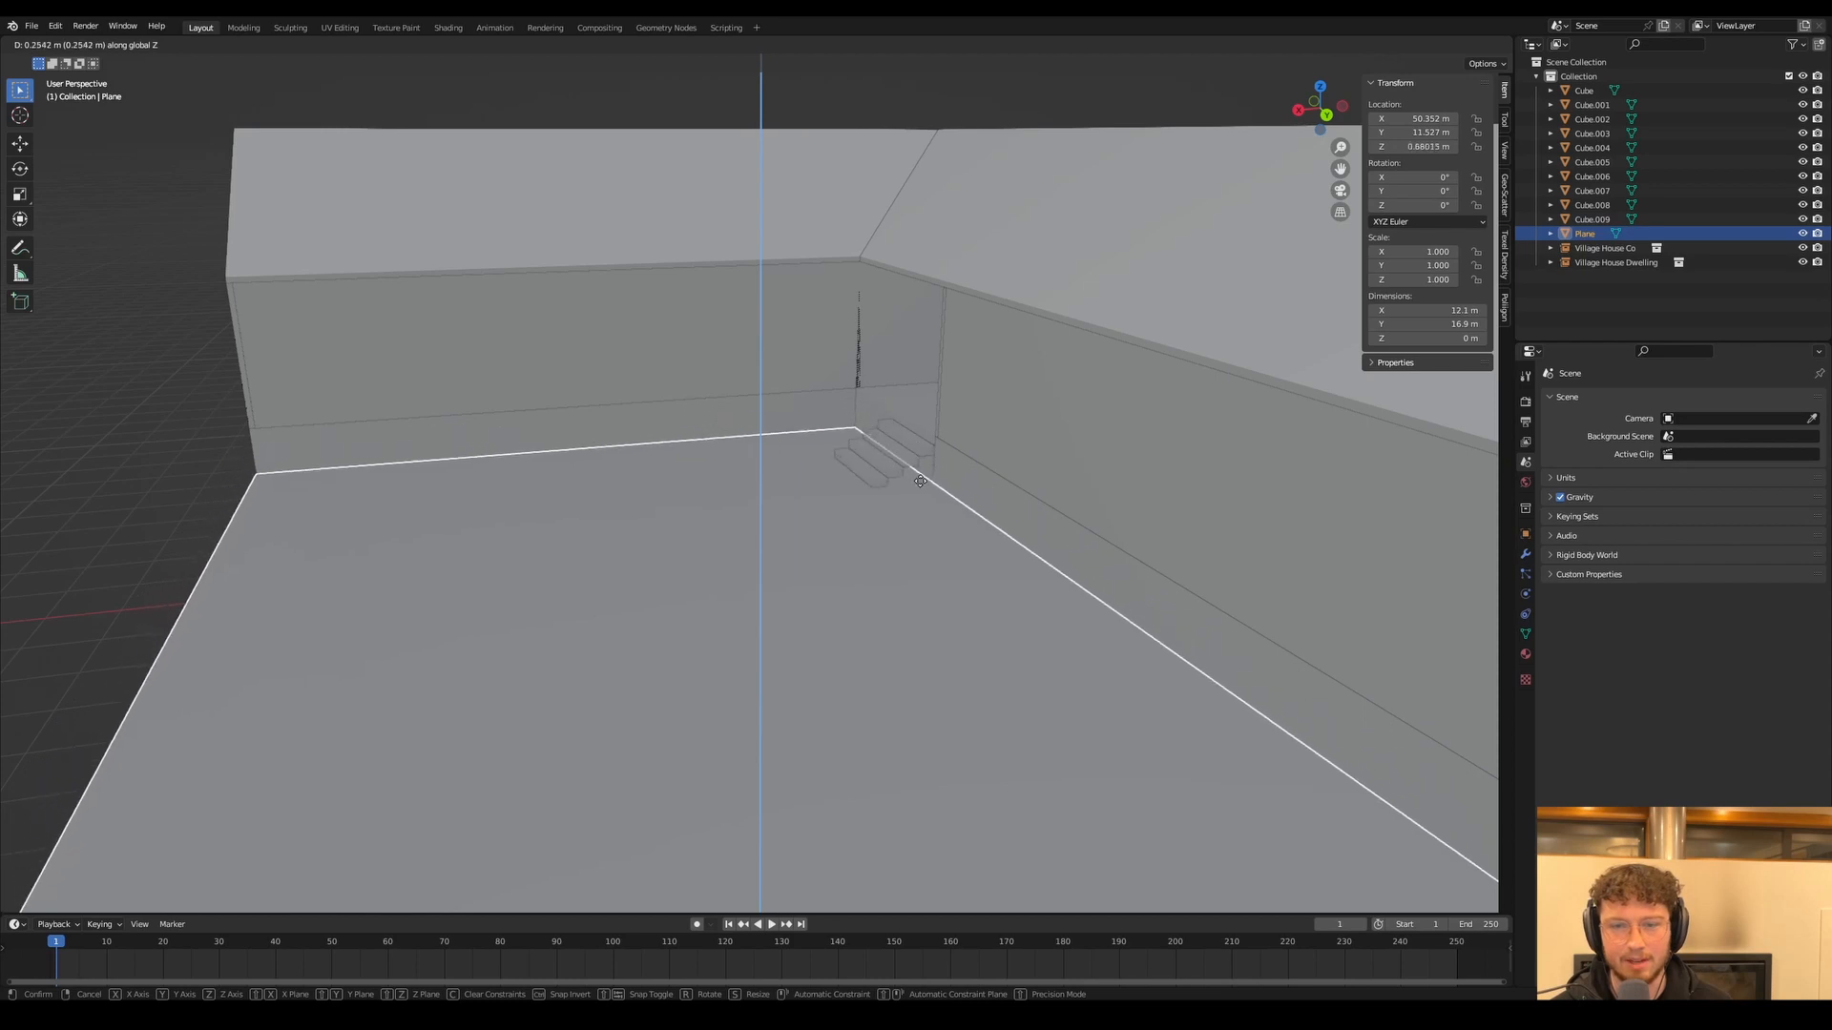
click(924, 459)
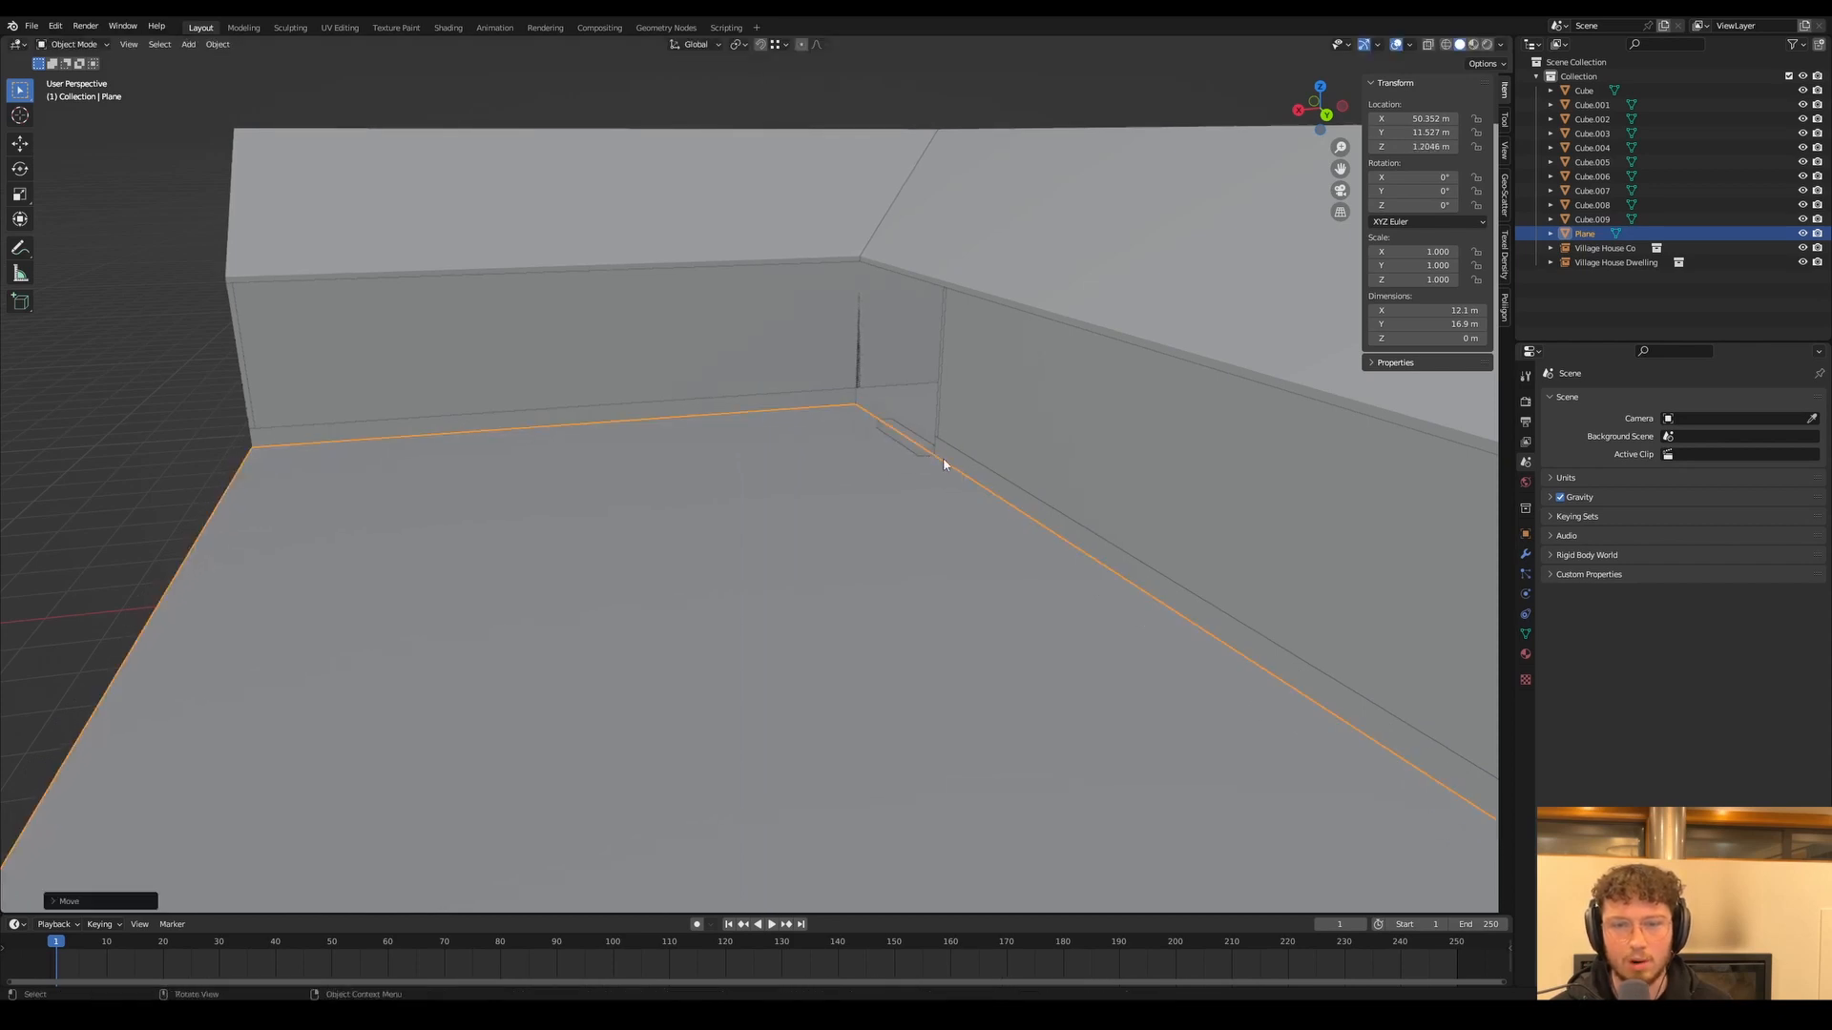
middle_drag(943, 464, 897, 437)
key(g)
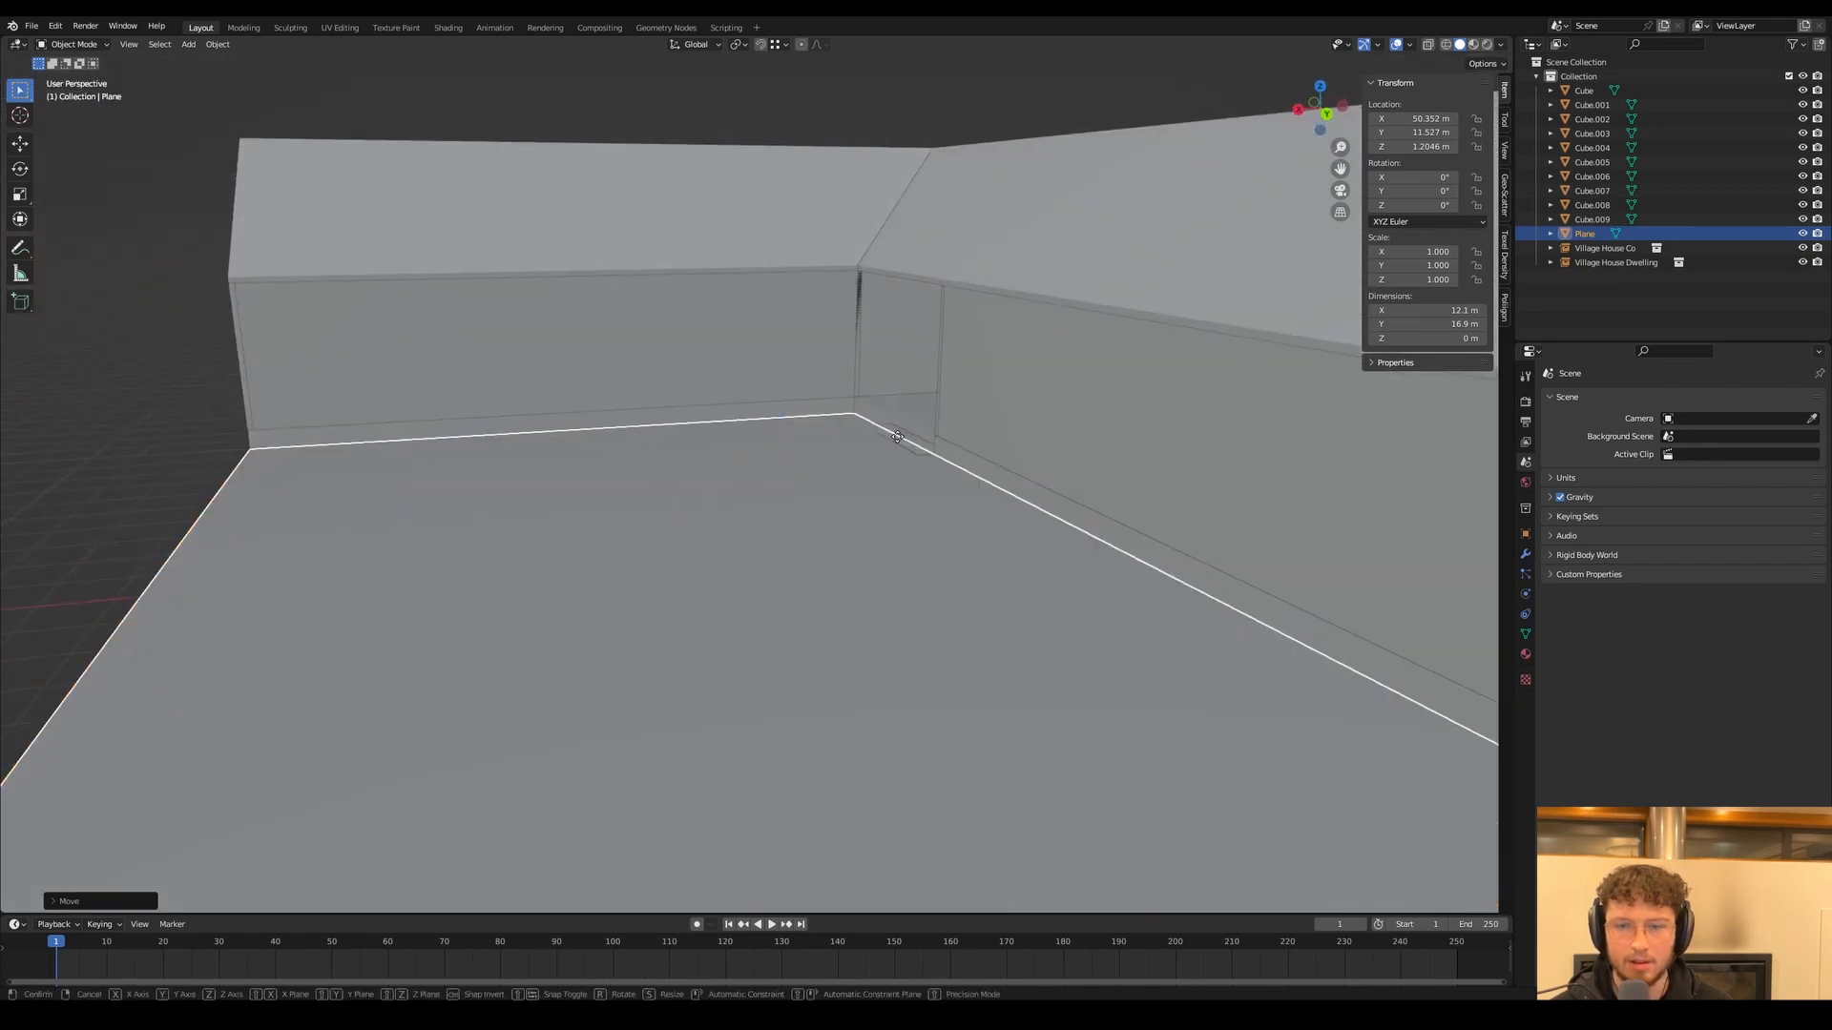
key(z)
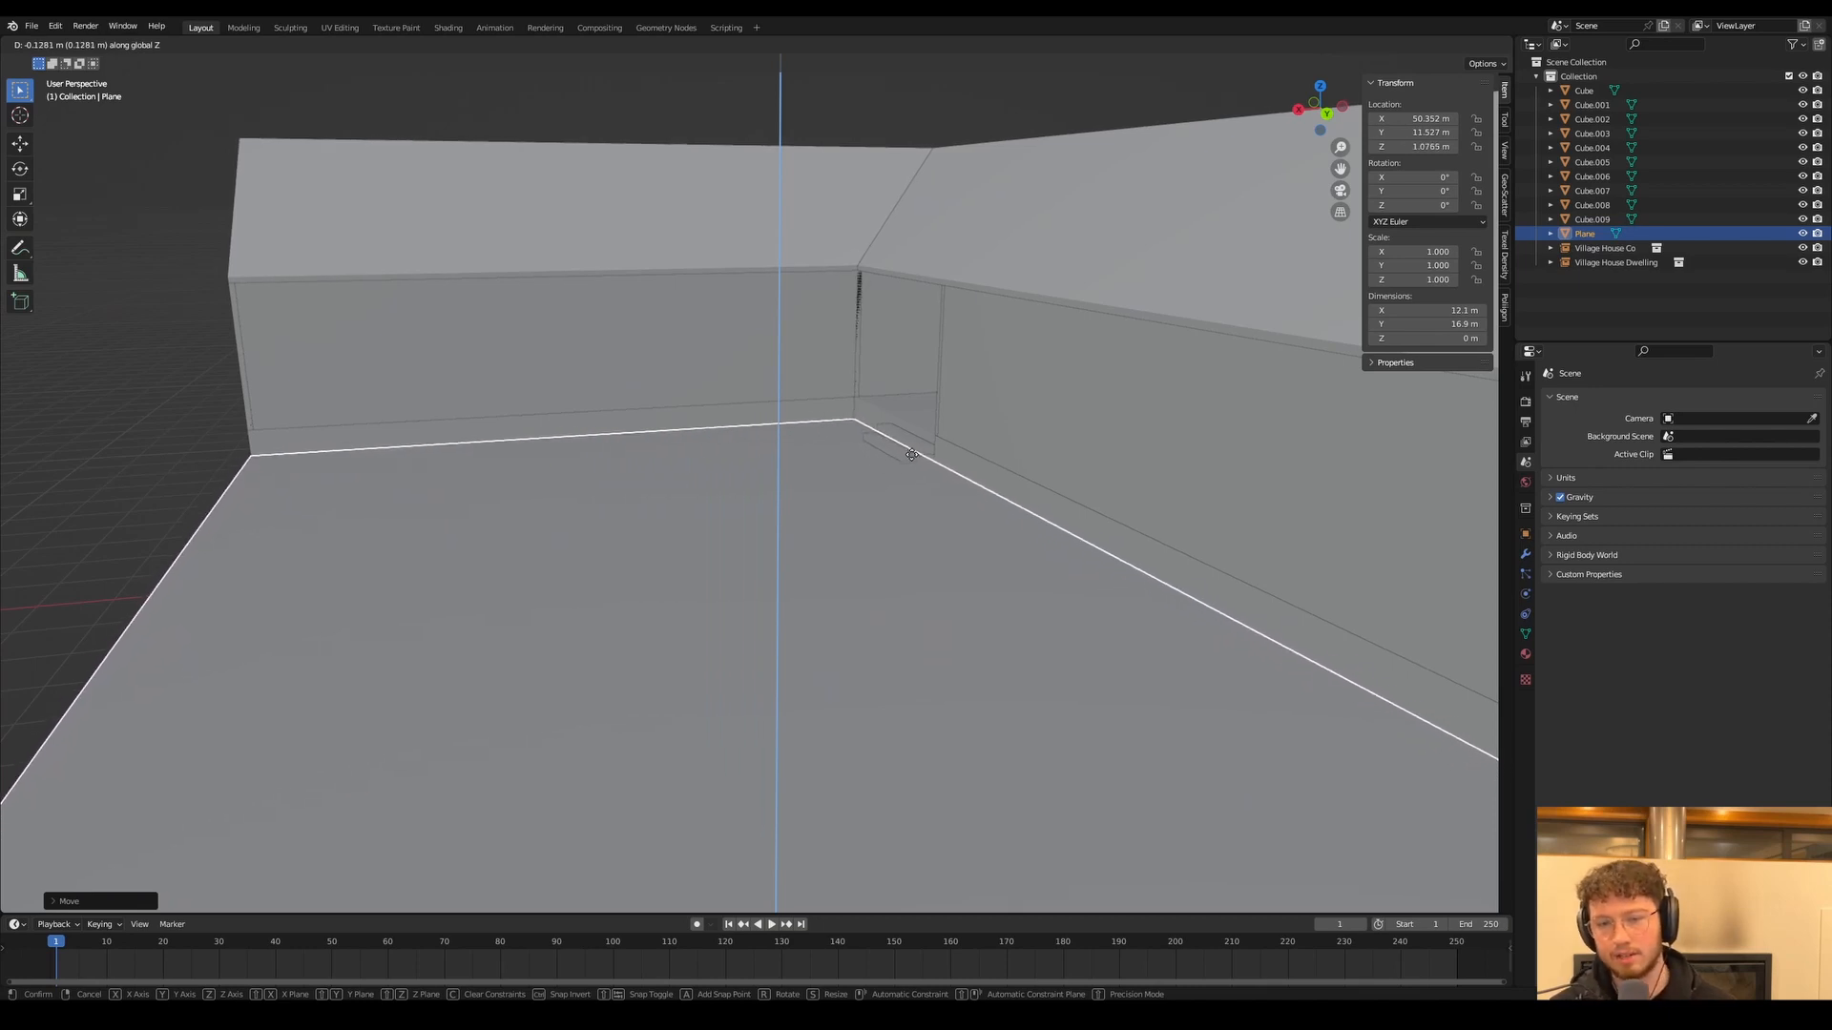
right_click(912, 456)
middle_drag(749, 461, 939, 465)
scroll(760, 492, up, 3)
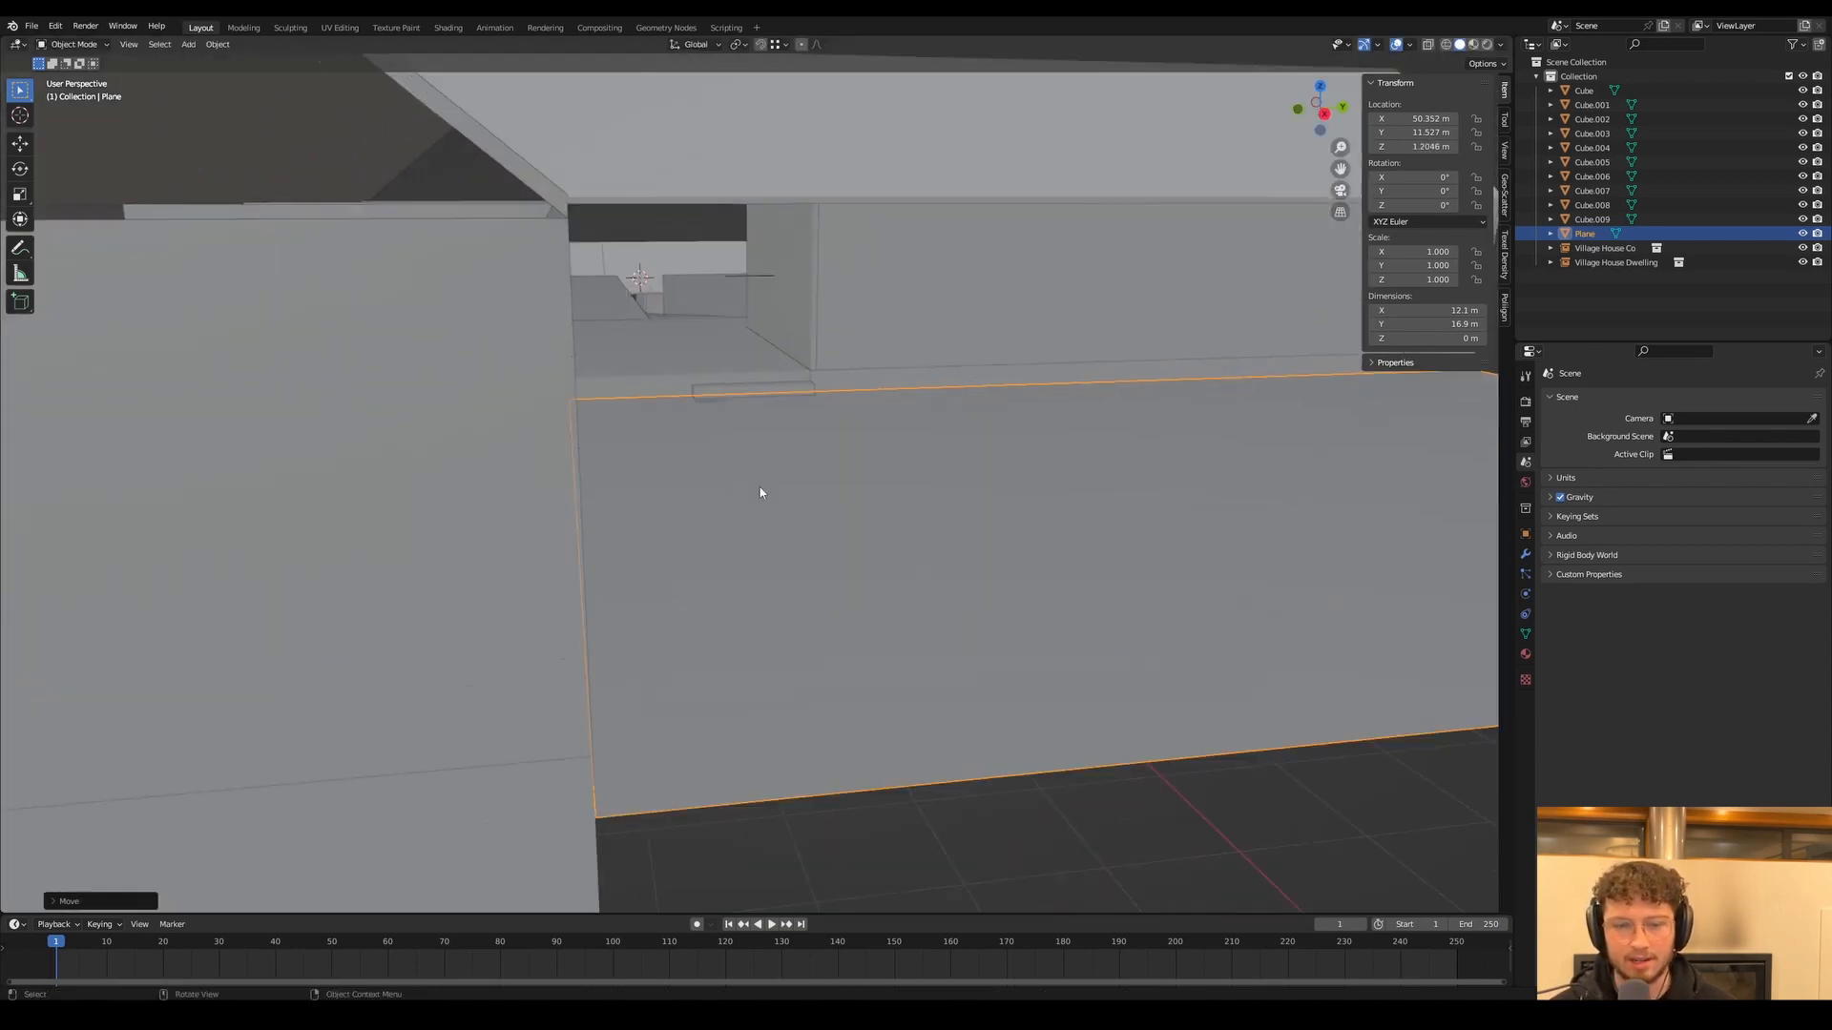
Add a 2 m cube and place it at the gable-end corner of the house wing beside the courtyard
middle_drag(761, 492, 658, 488)
click(334, 748)
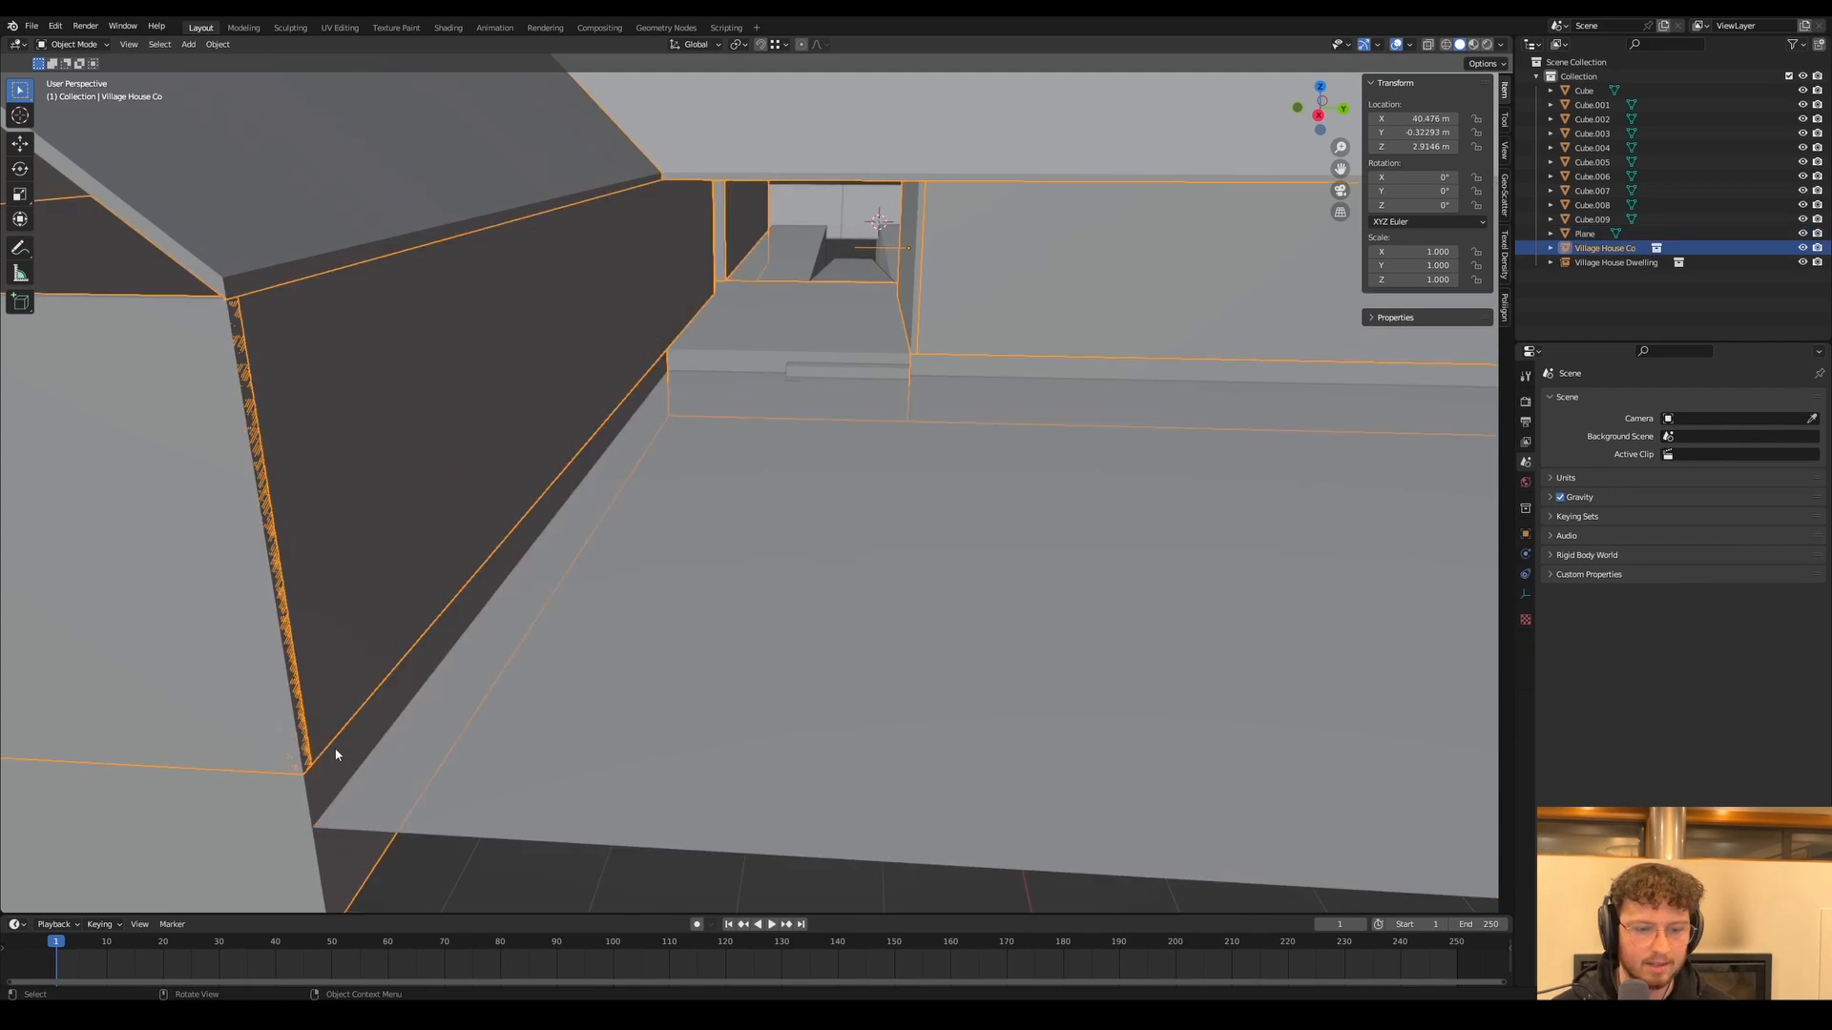
scroll(401, 706, down, 2)
key(shift+a)
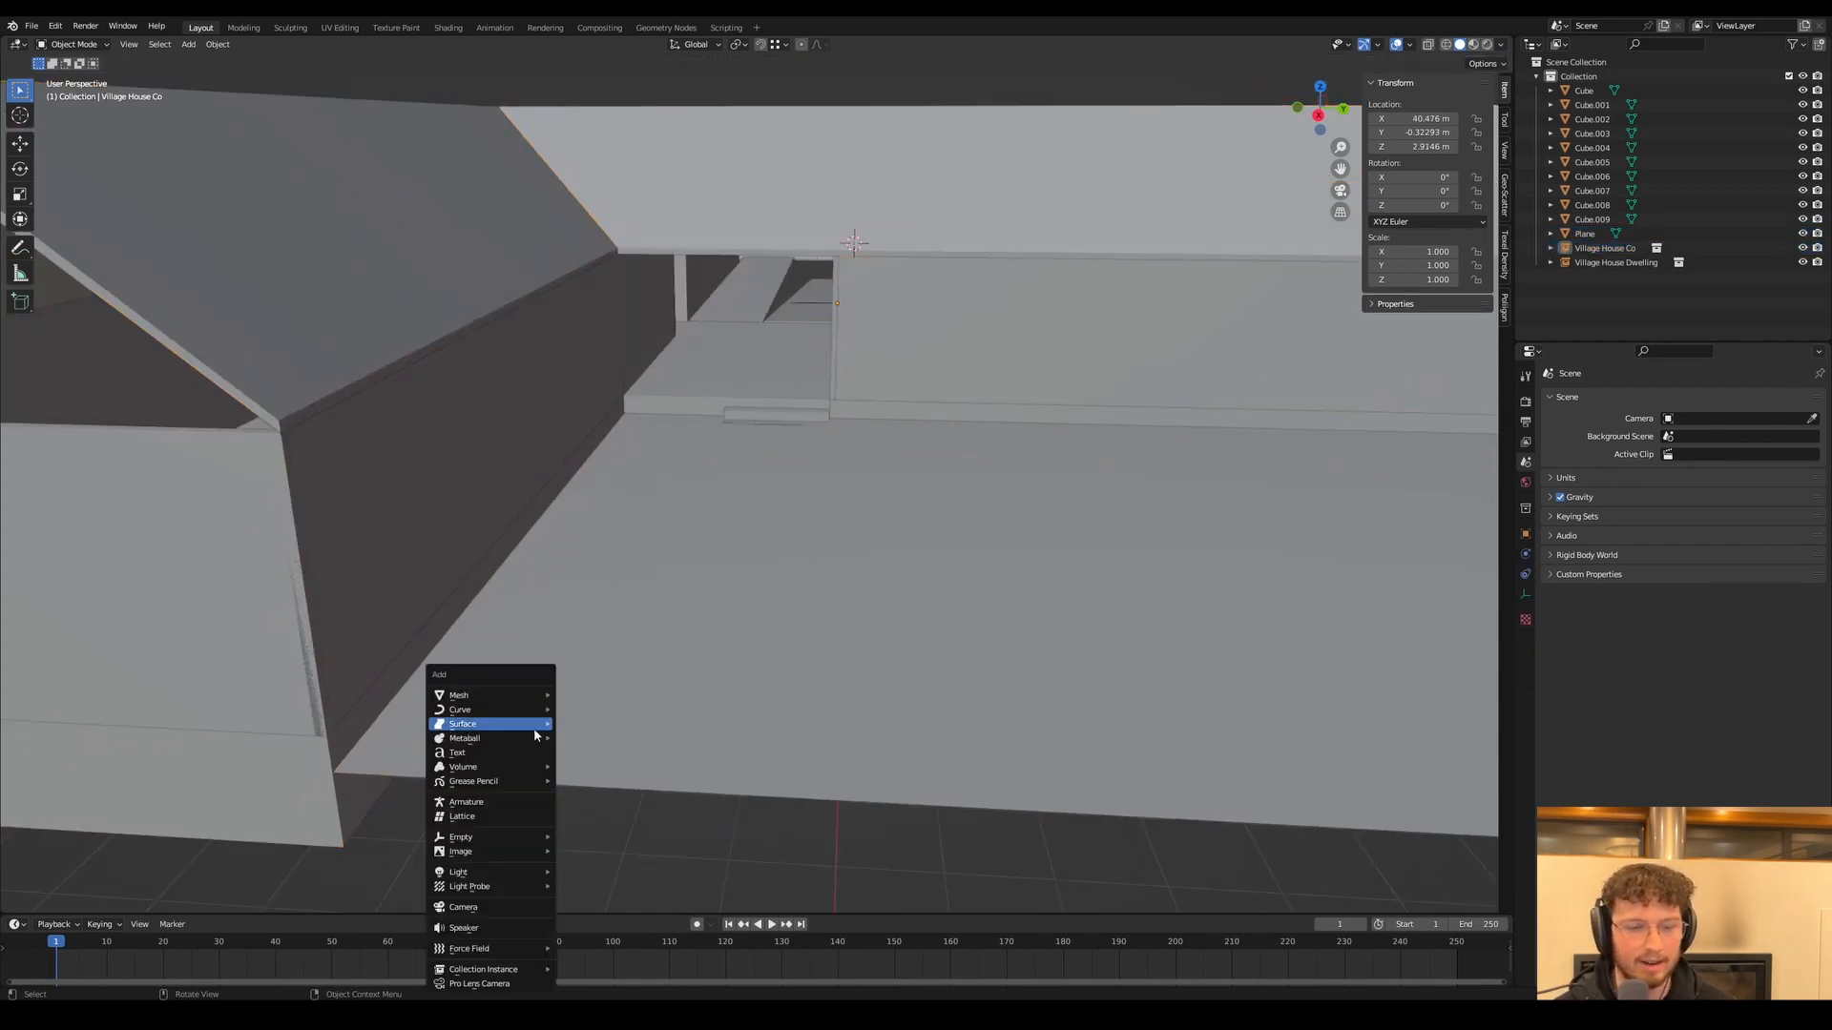
key(Escape)
key(shift+a)
mouse_move(512, 697)
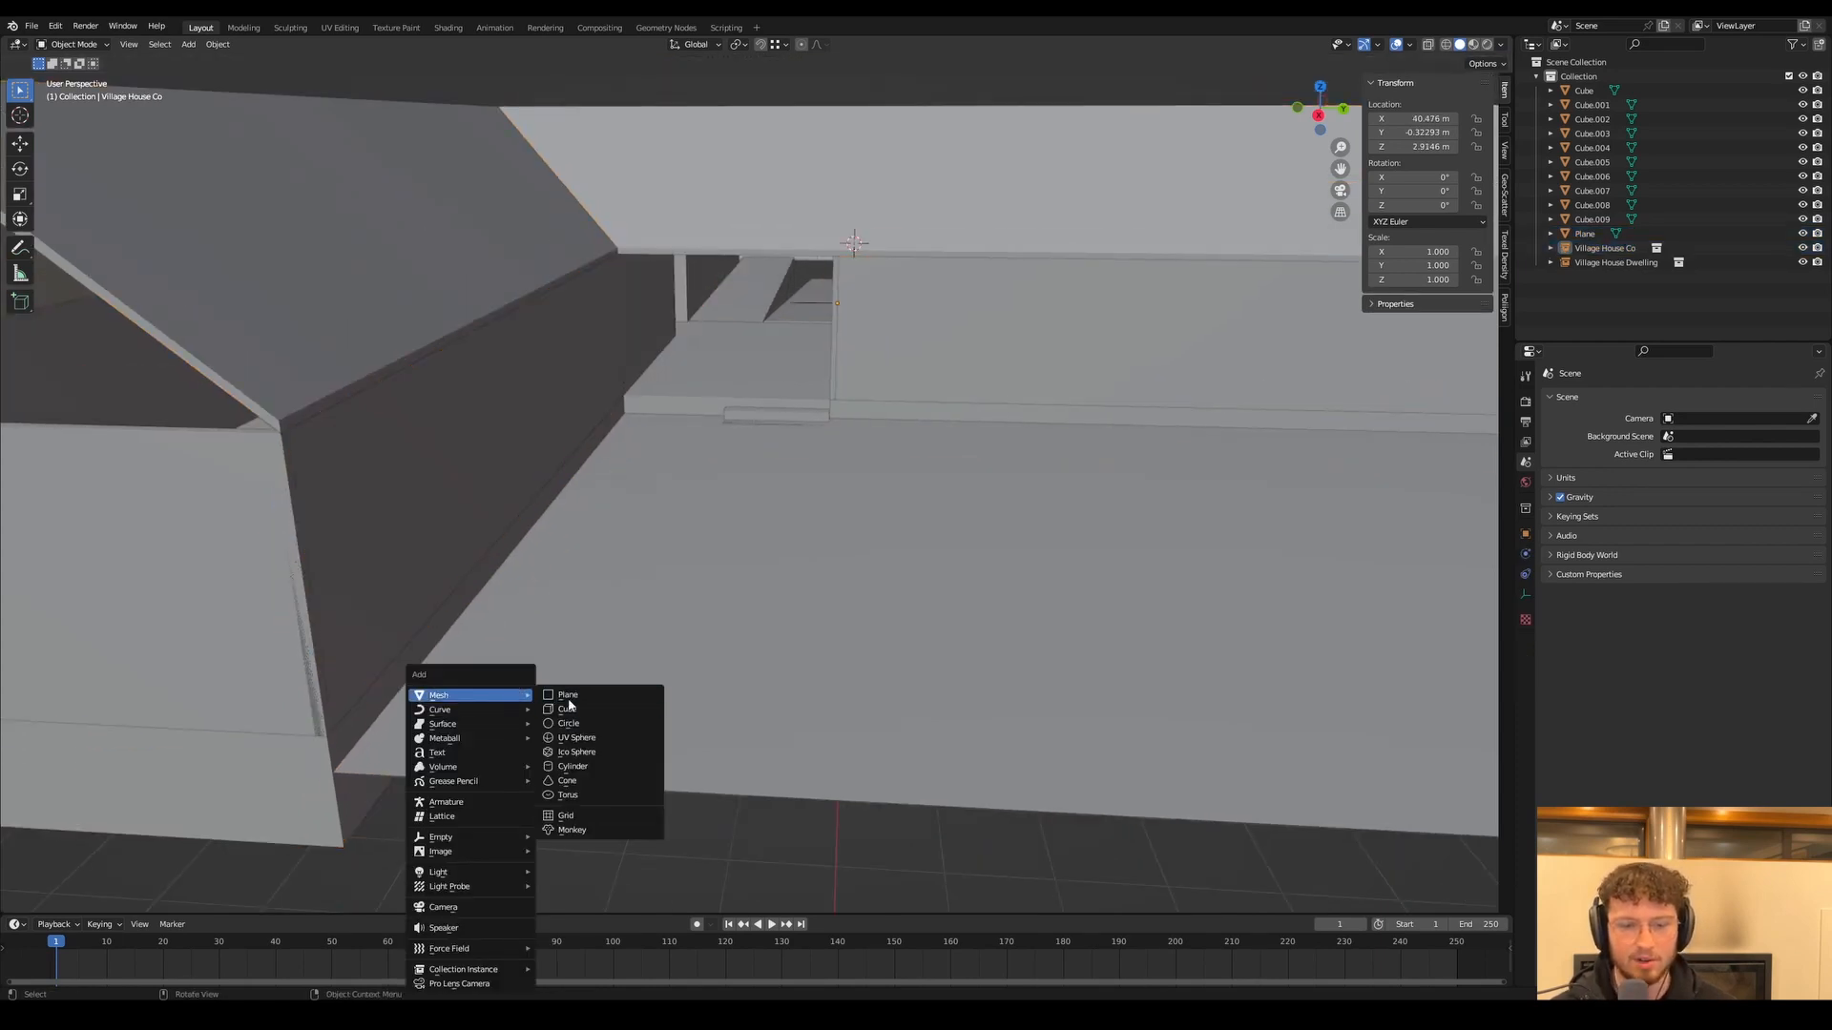
click(570, 710)
key(g)
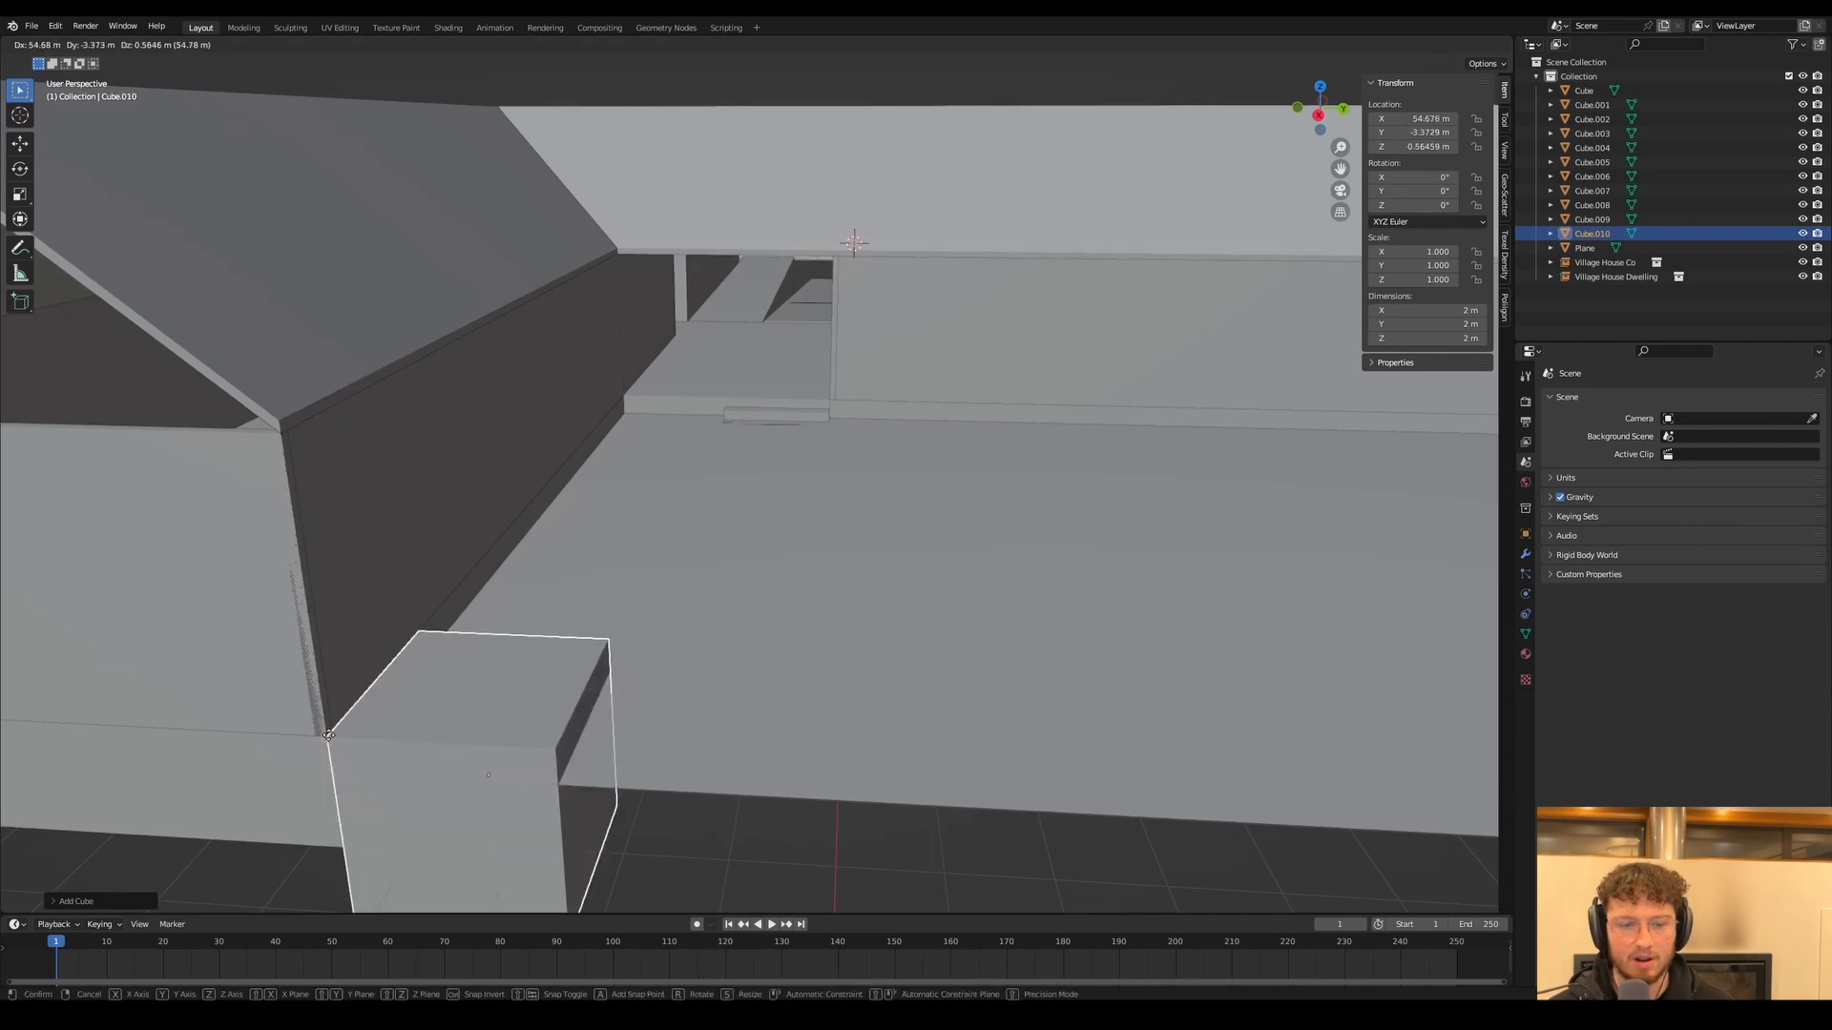
click(497, 727)
Flatten the cube to a 0.05 m thick slab and raise it along Z to the wing's floor line
middle_drag(515, 700, 560, 687)
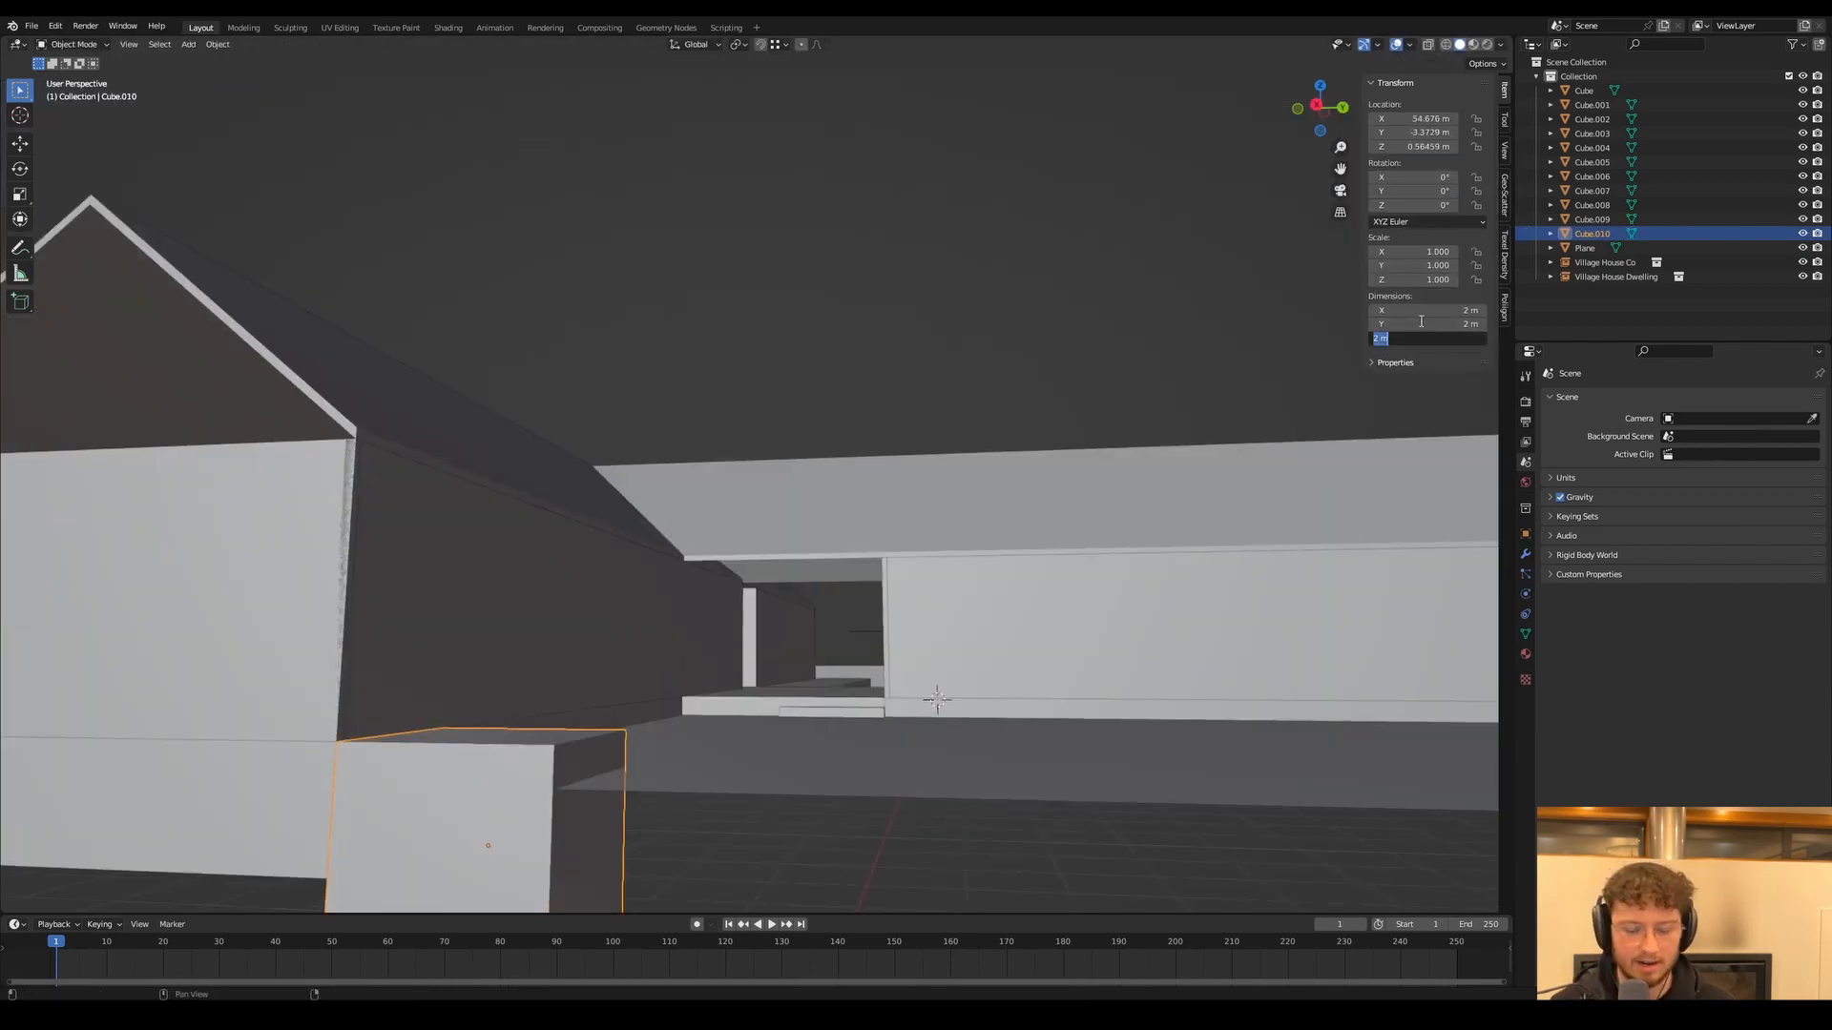
text(0.05)
key(Return)
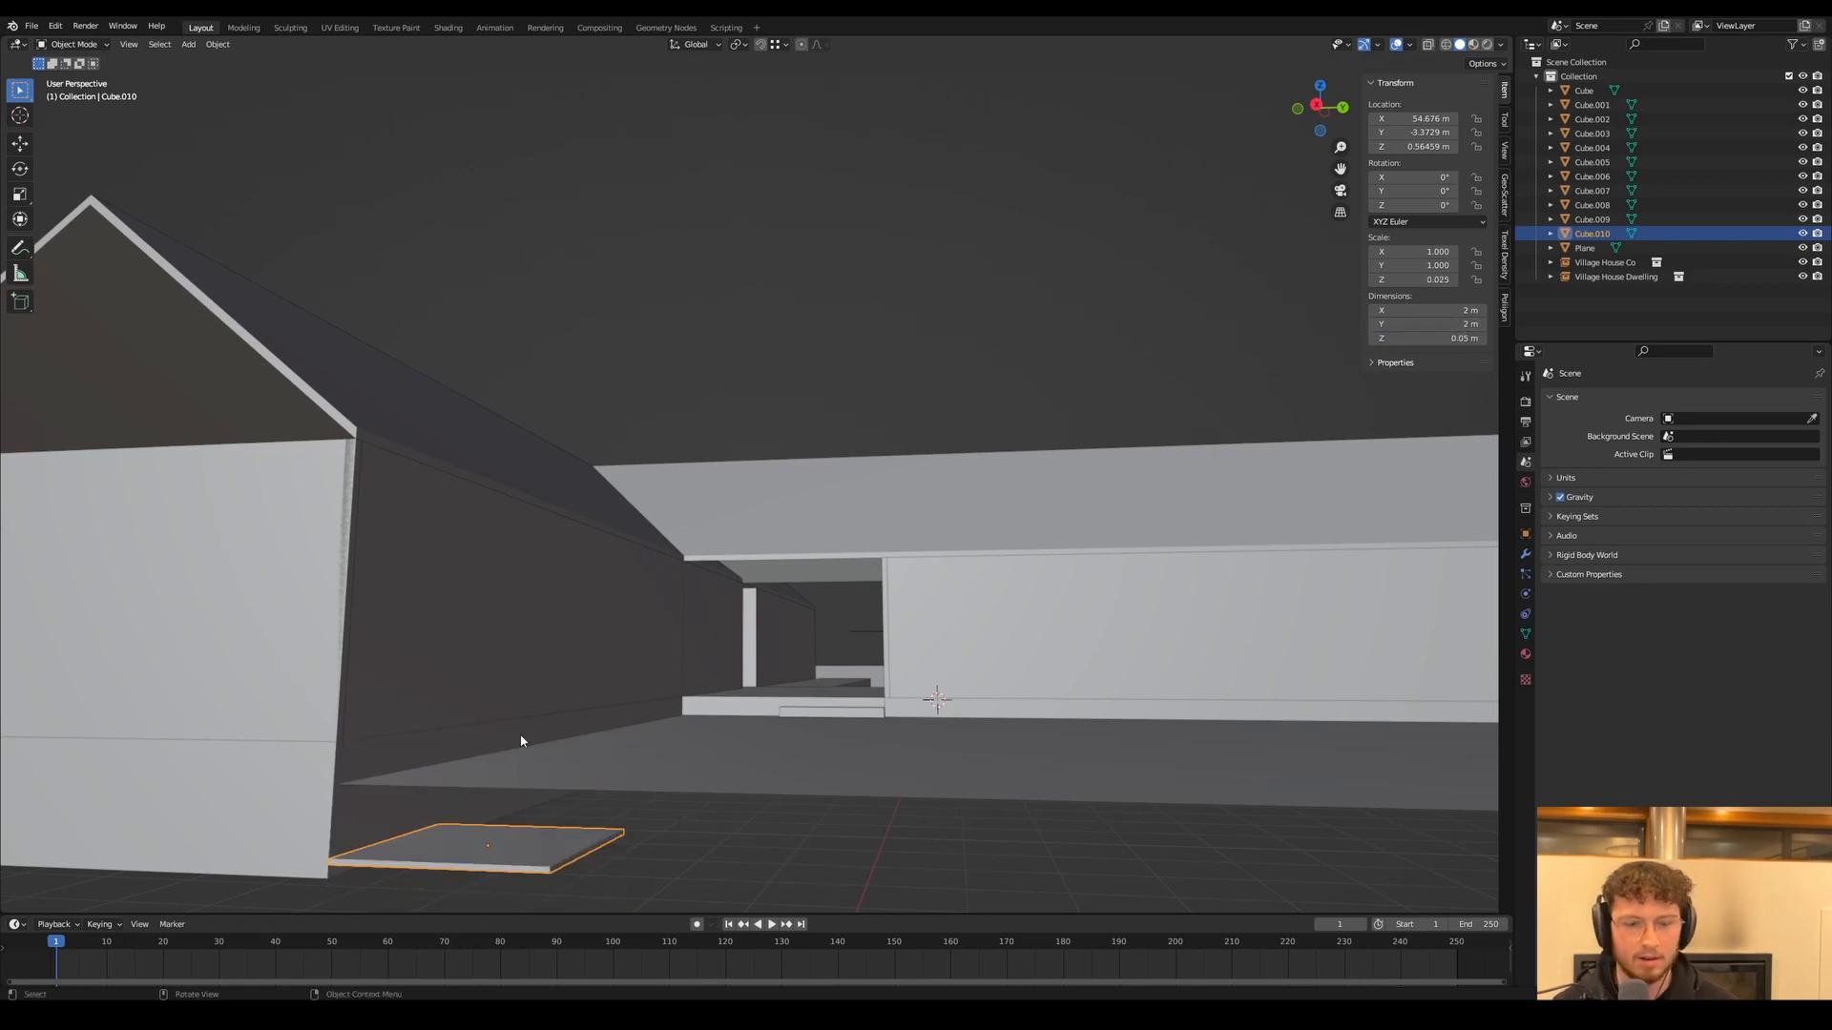
key(g)
key(z)
click(498, 679)
Raise the courtyard plane's edge along the wing by 0.31 m on Z, snapped to the slab's underside
click(475, 767)
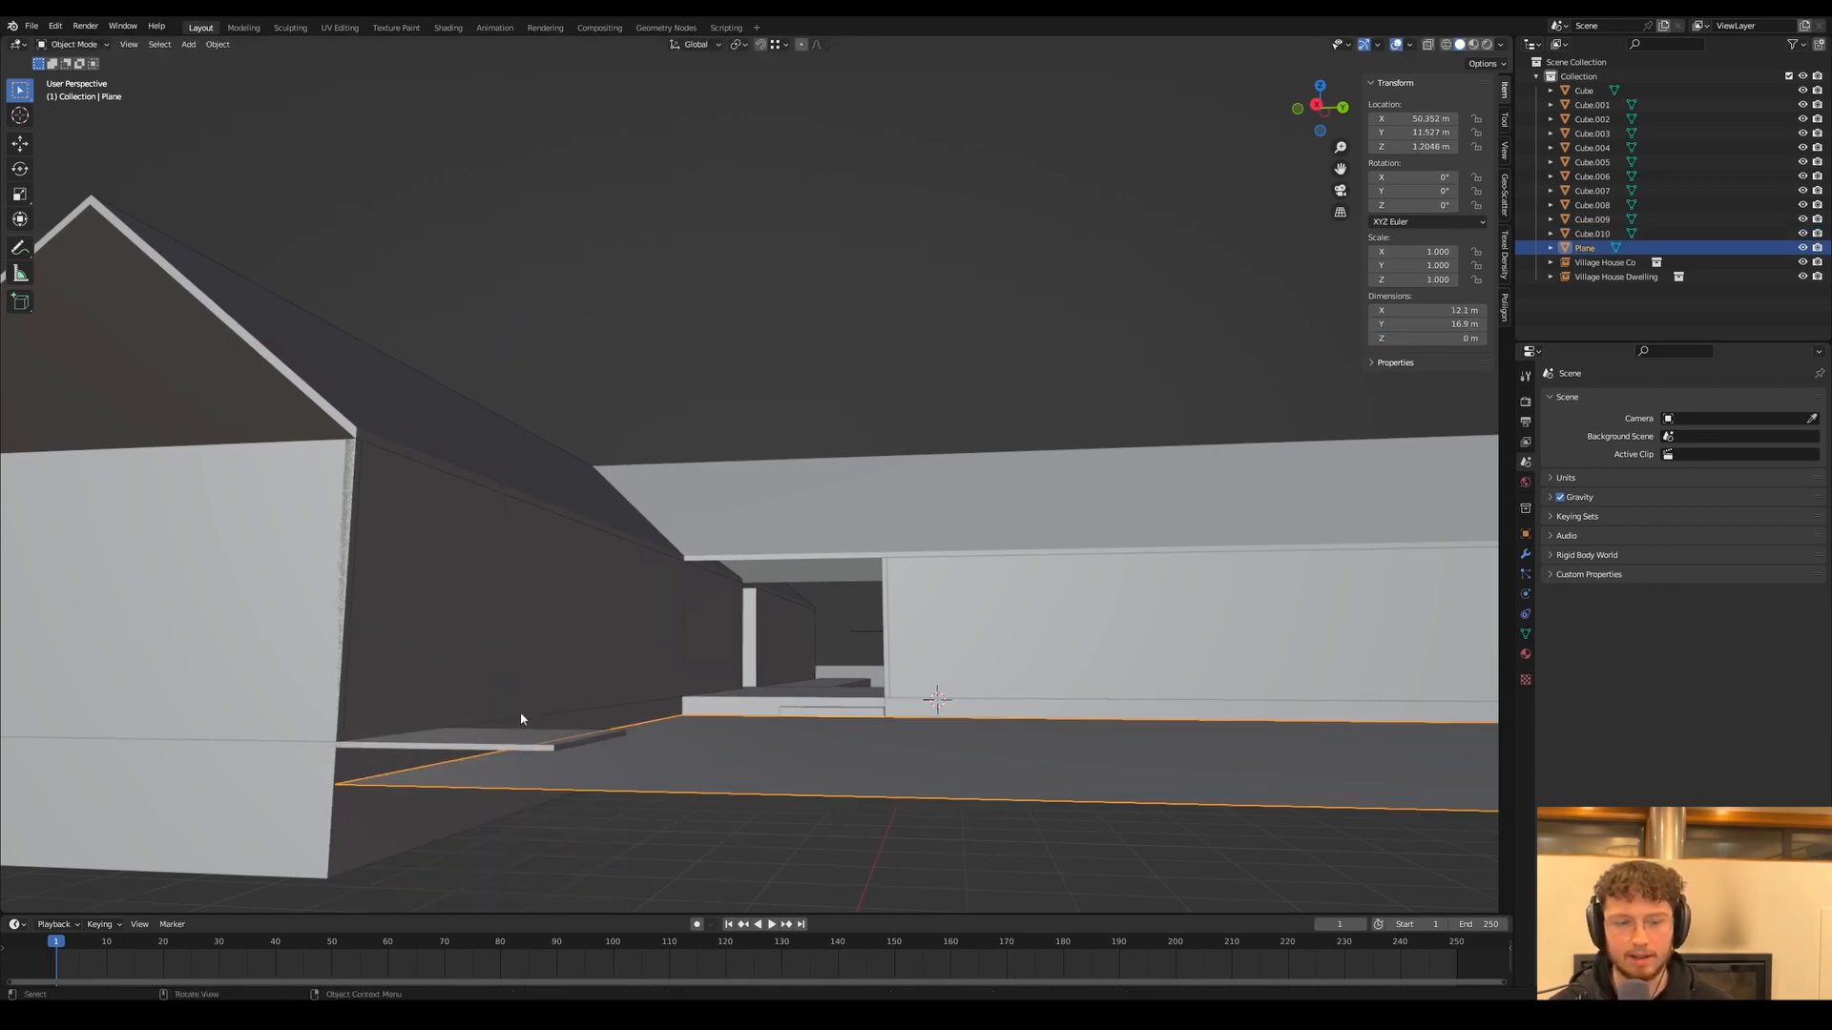
key(Tab)
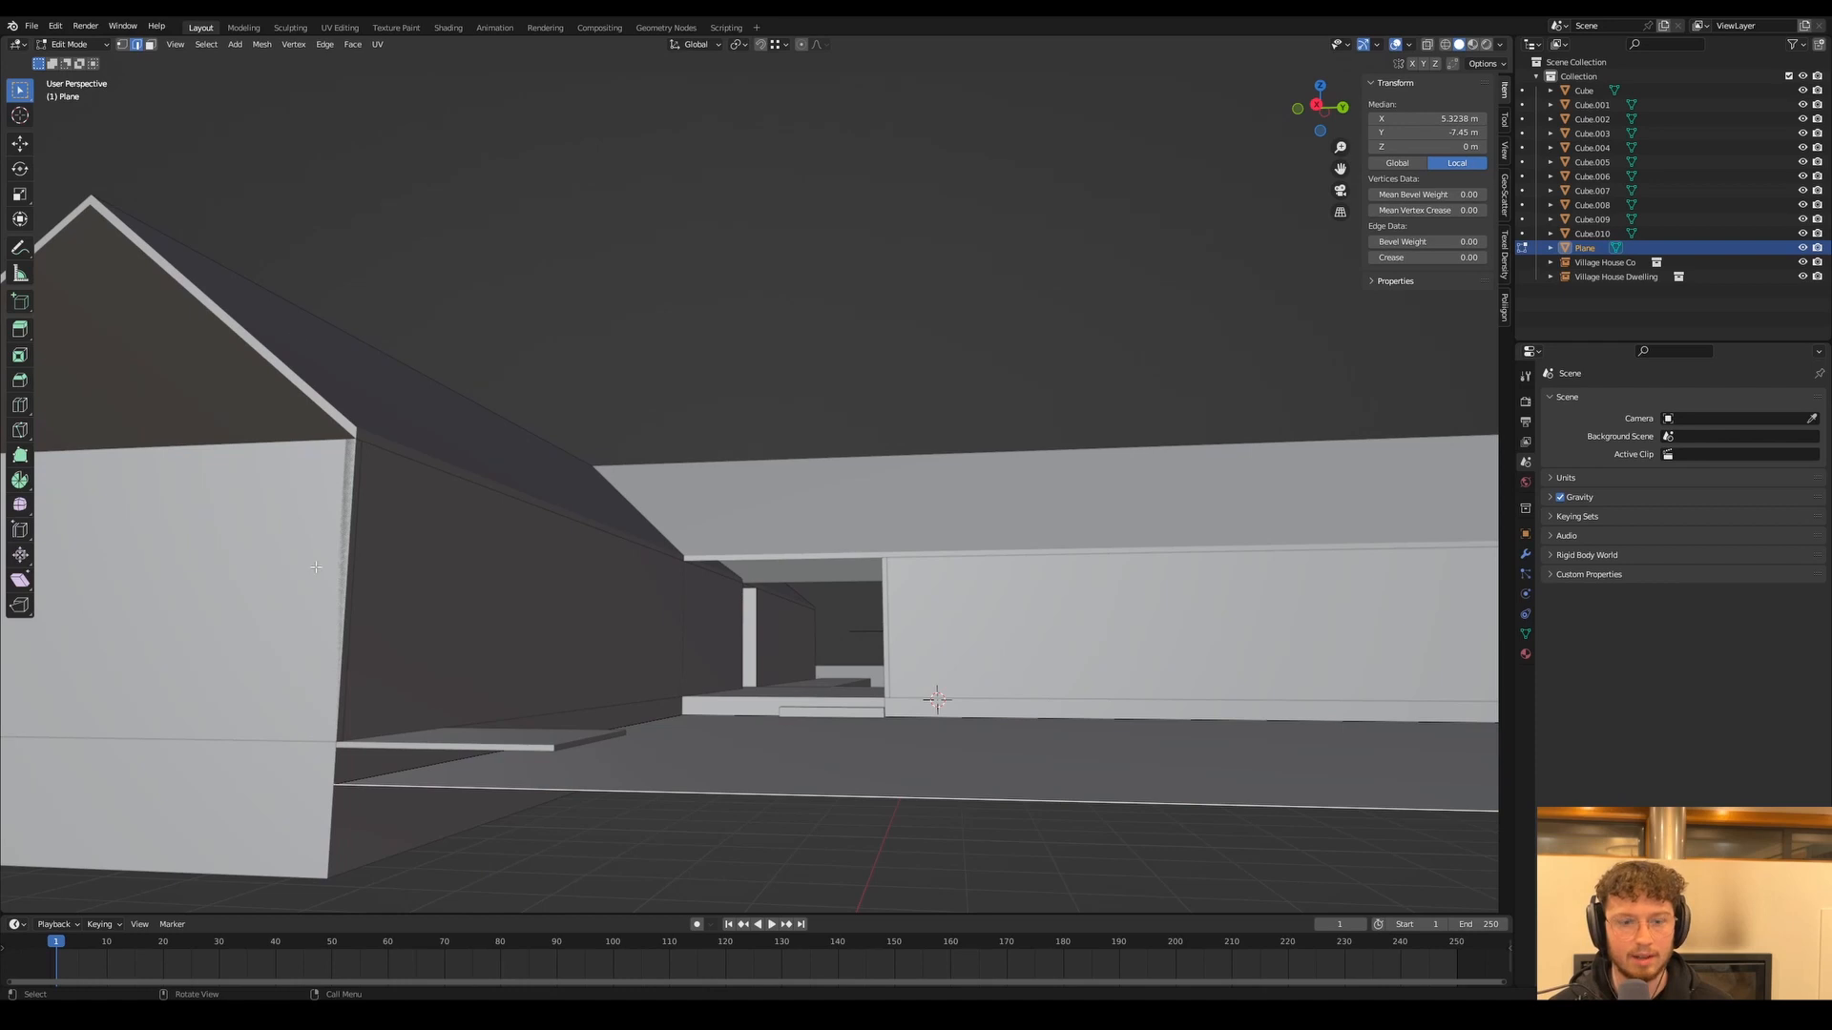
click(413, 770)
key(g)
key(z)
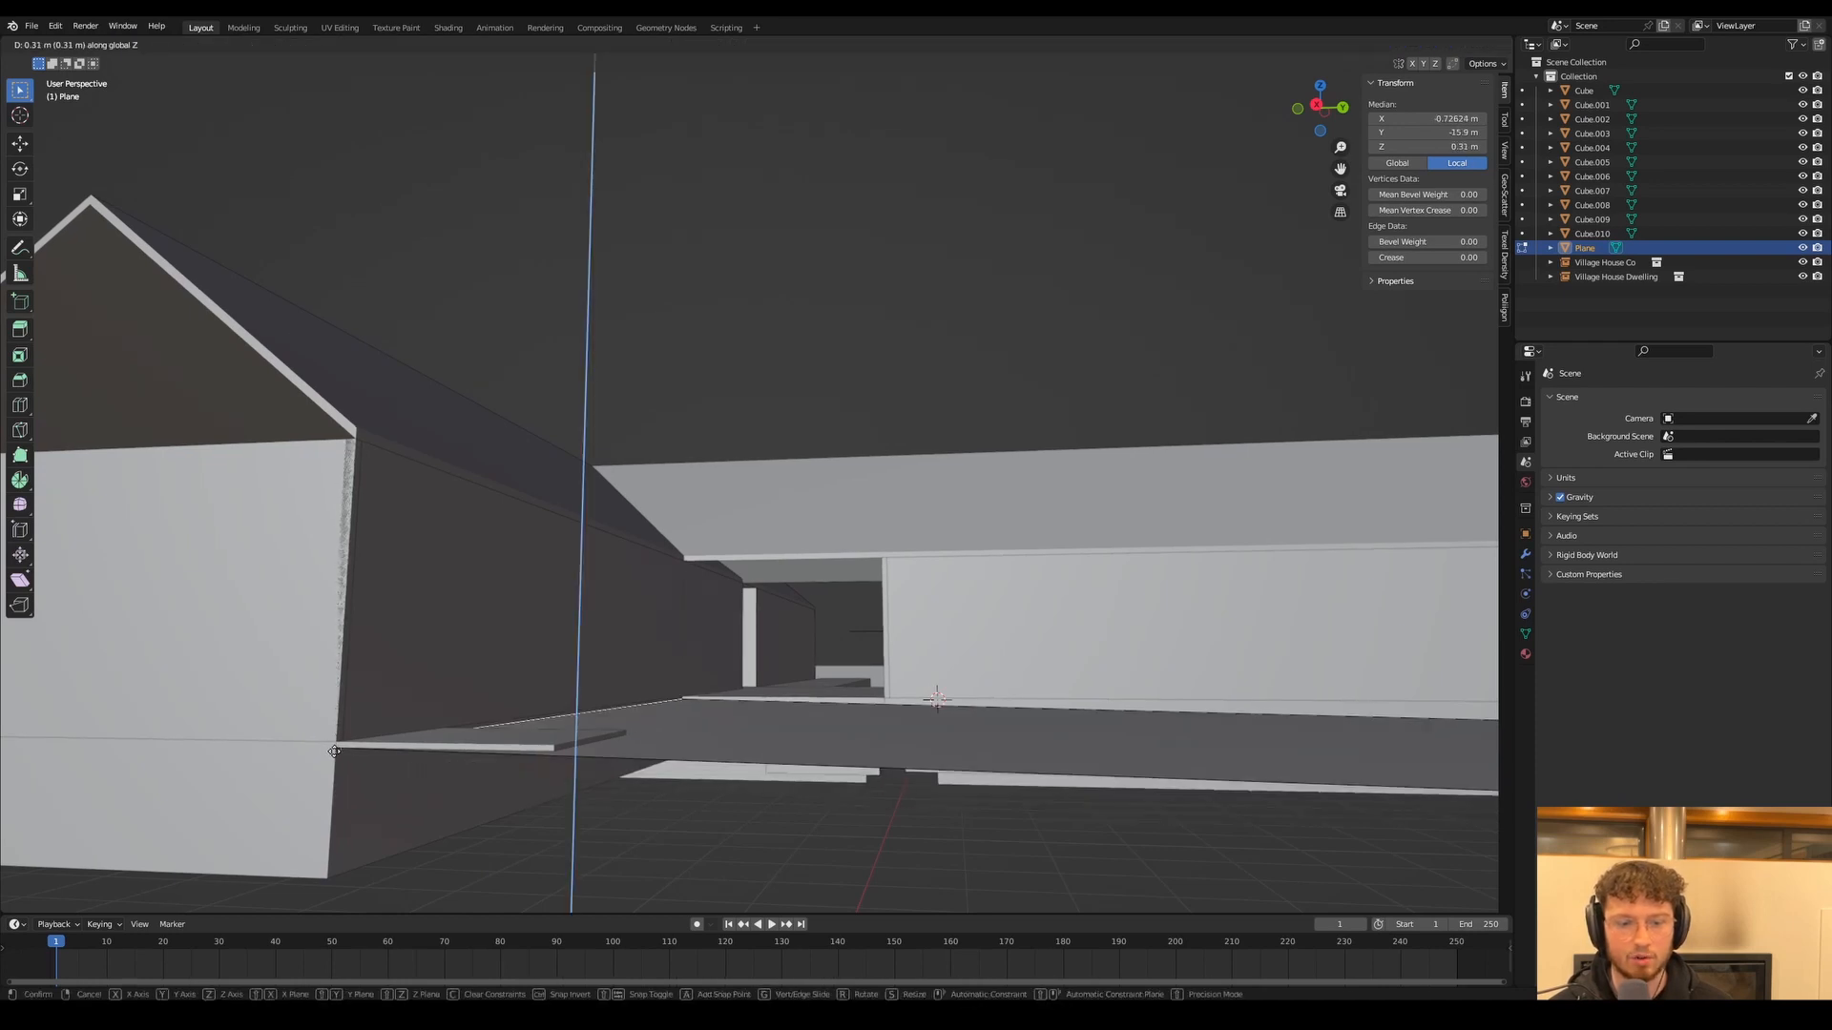
click(523, 761)
key(ctrl+z)
key(ctrl+z)
key(g)
key(z)
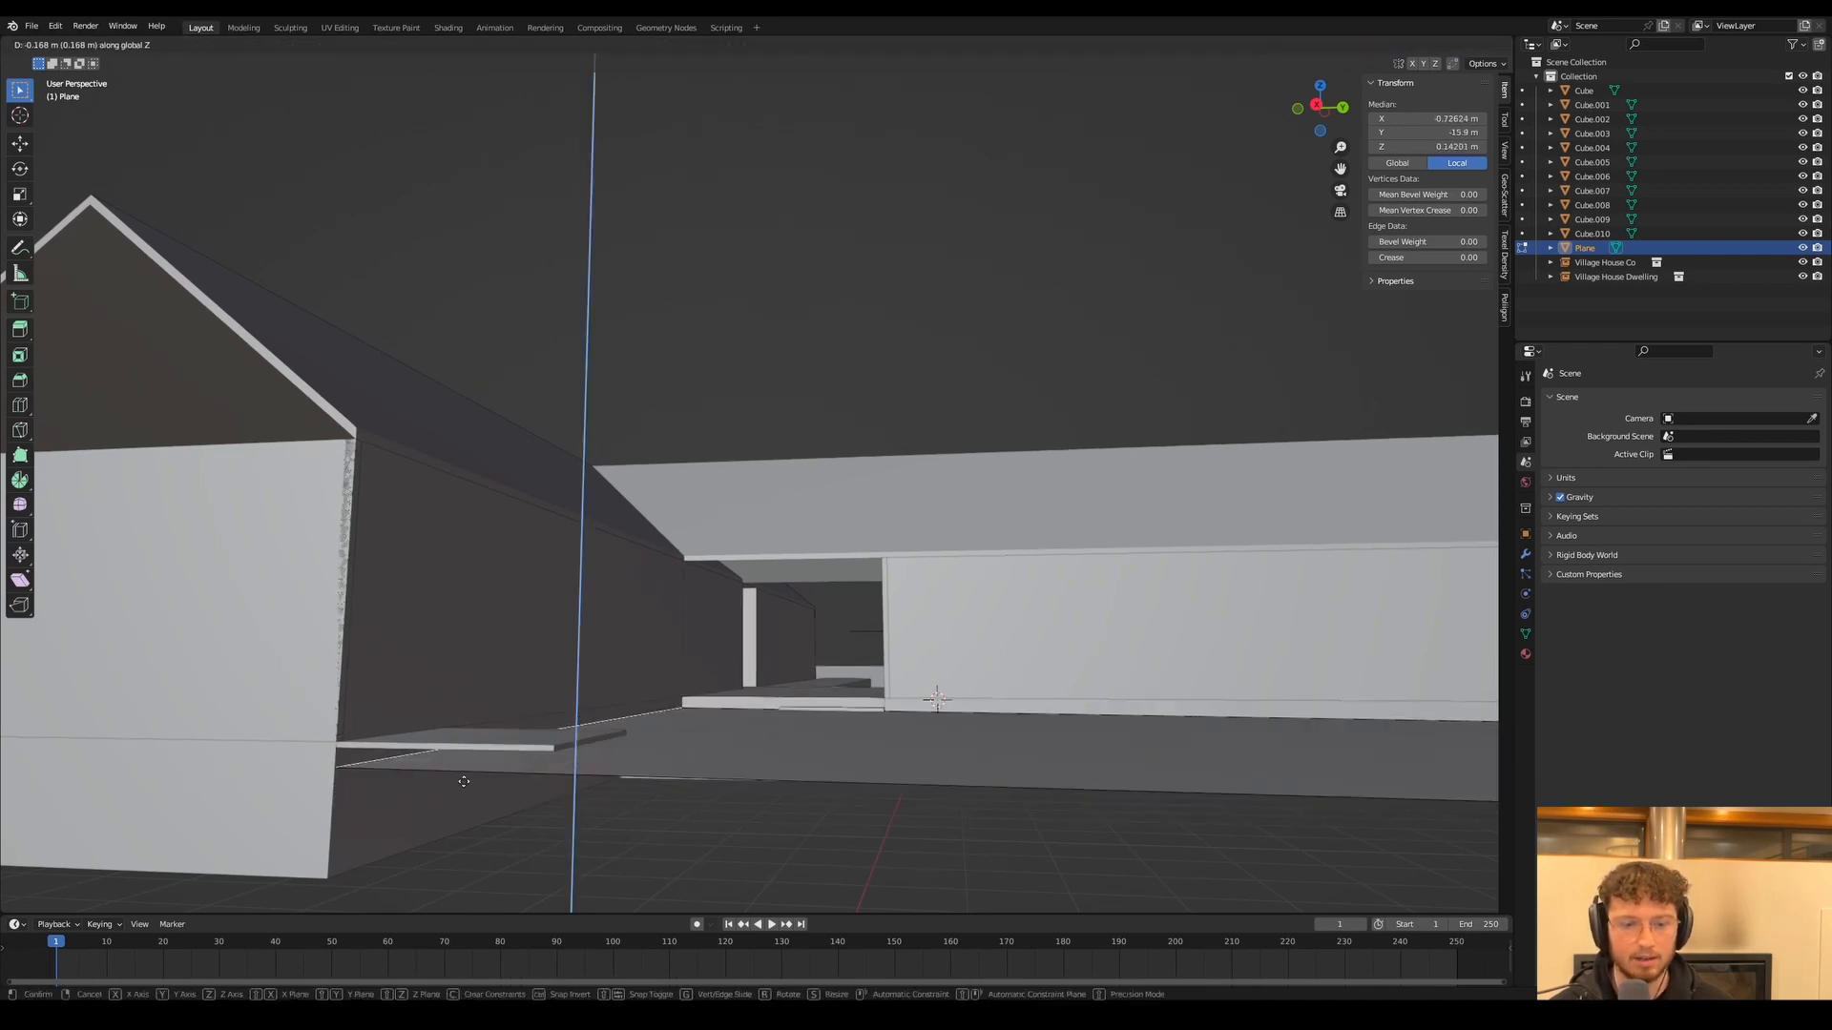
ctrl+click(332, 748)
Delete the thin reference slab beside the wing
middle_drag(582, 722, 629, 707)
key(Tab)
click(435, 737)
key(Delete)
Move the courtyard plane's vertex at the house's inner corner about 1.04 m along X, away from the entrance opening
scroll(545, 735, down, 2)
scroll(788, 676, up, 6)
click(828, 637)
key(Tab)
click(977, 596)
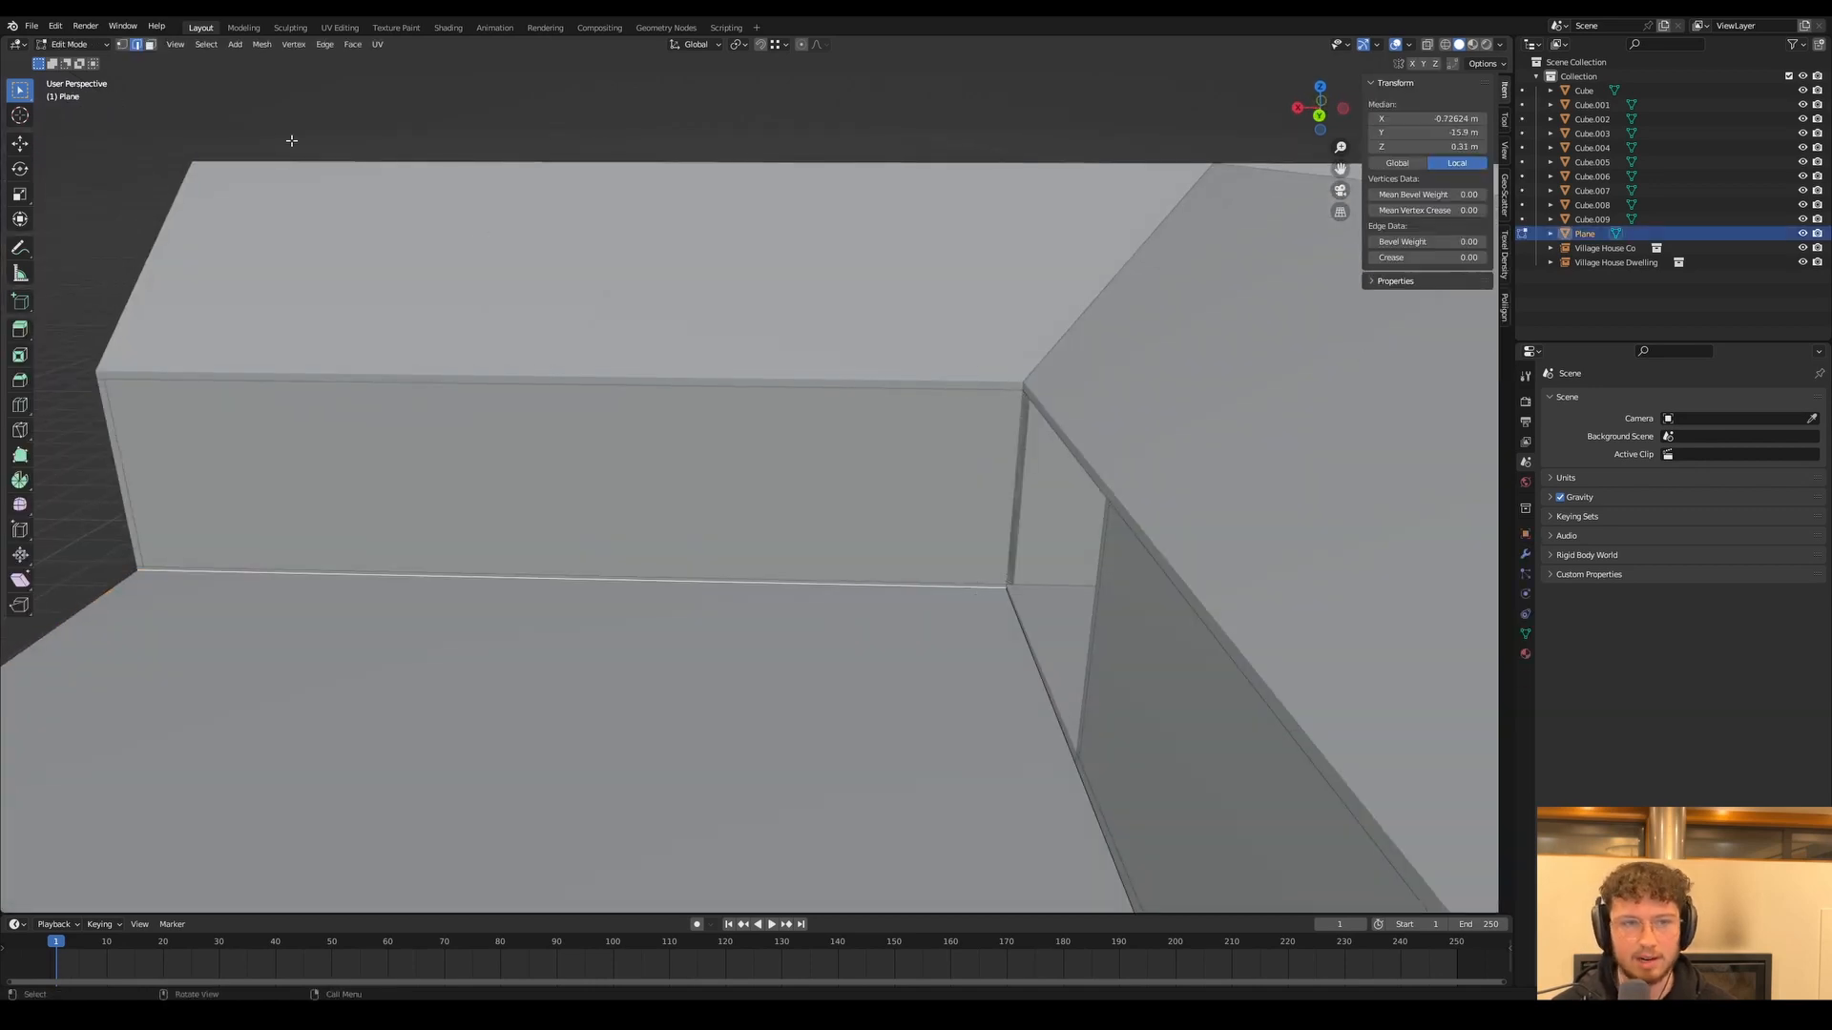
click(1007, 587)
key(g)
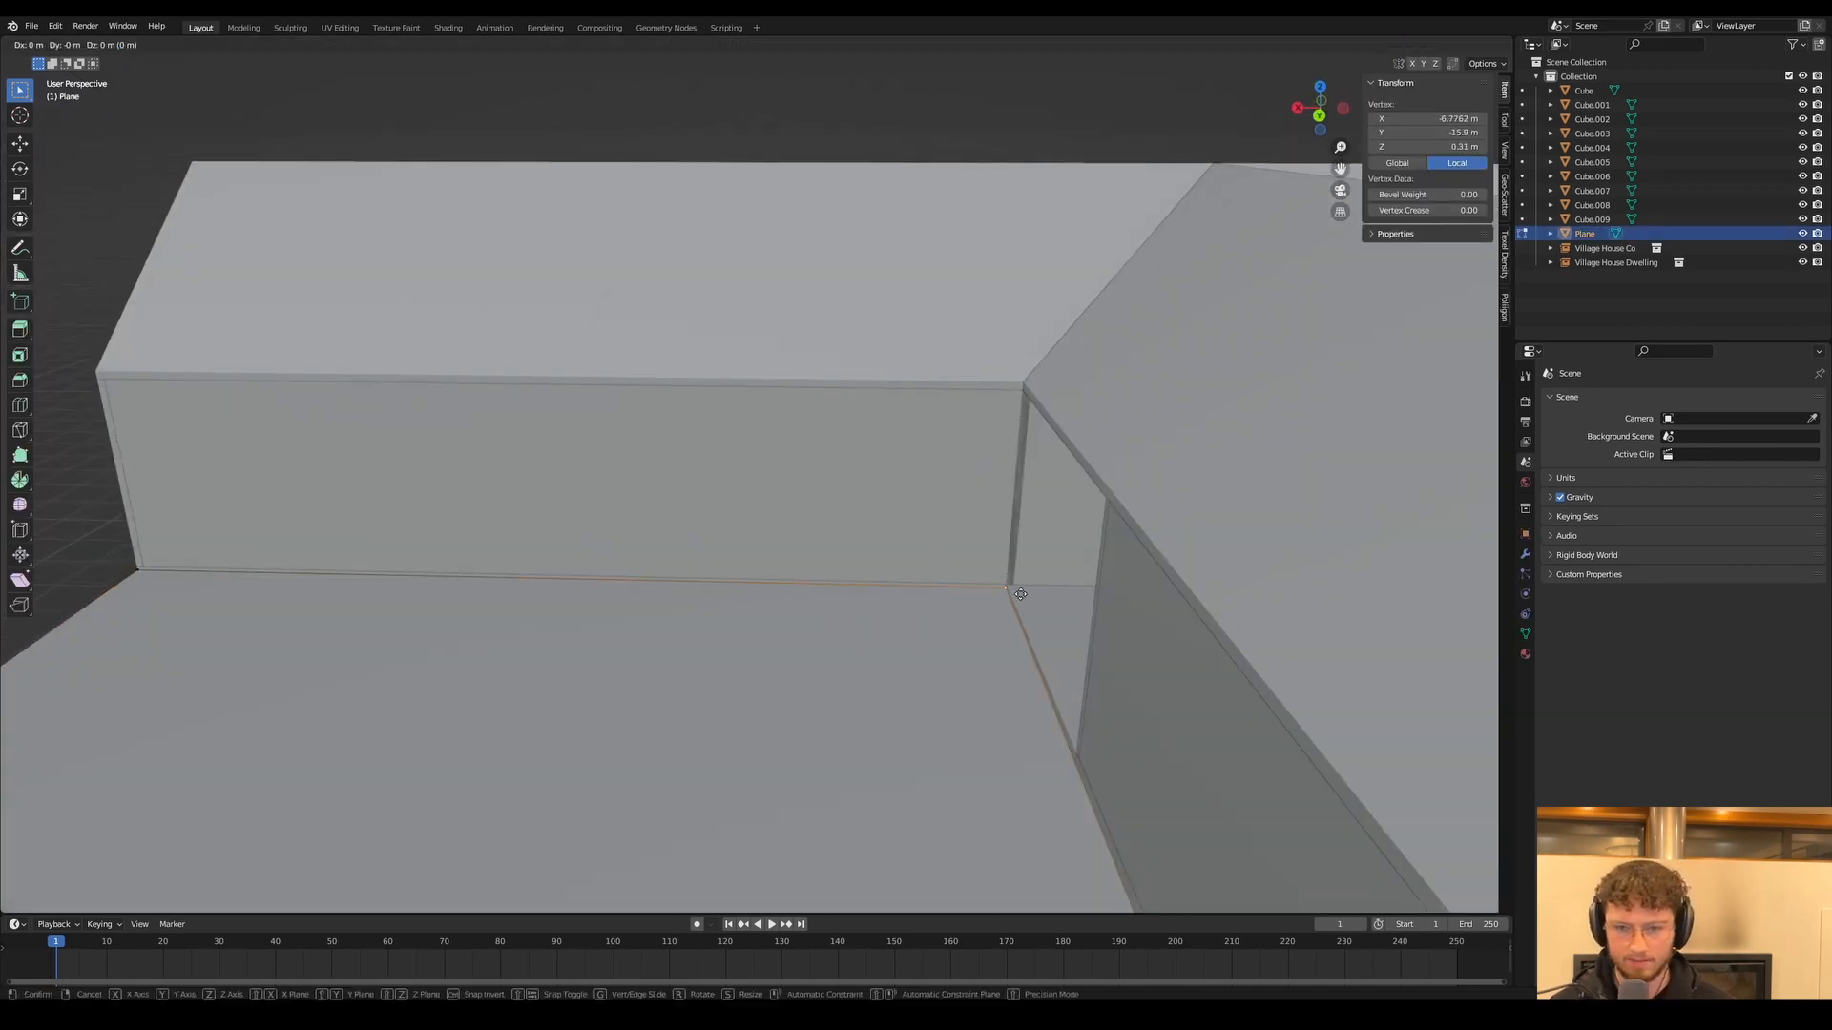
key(x)
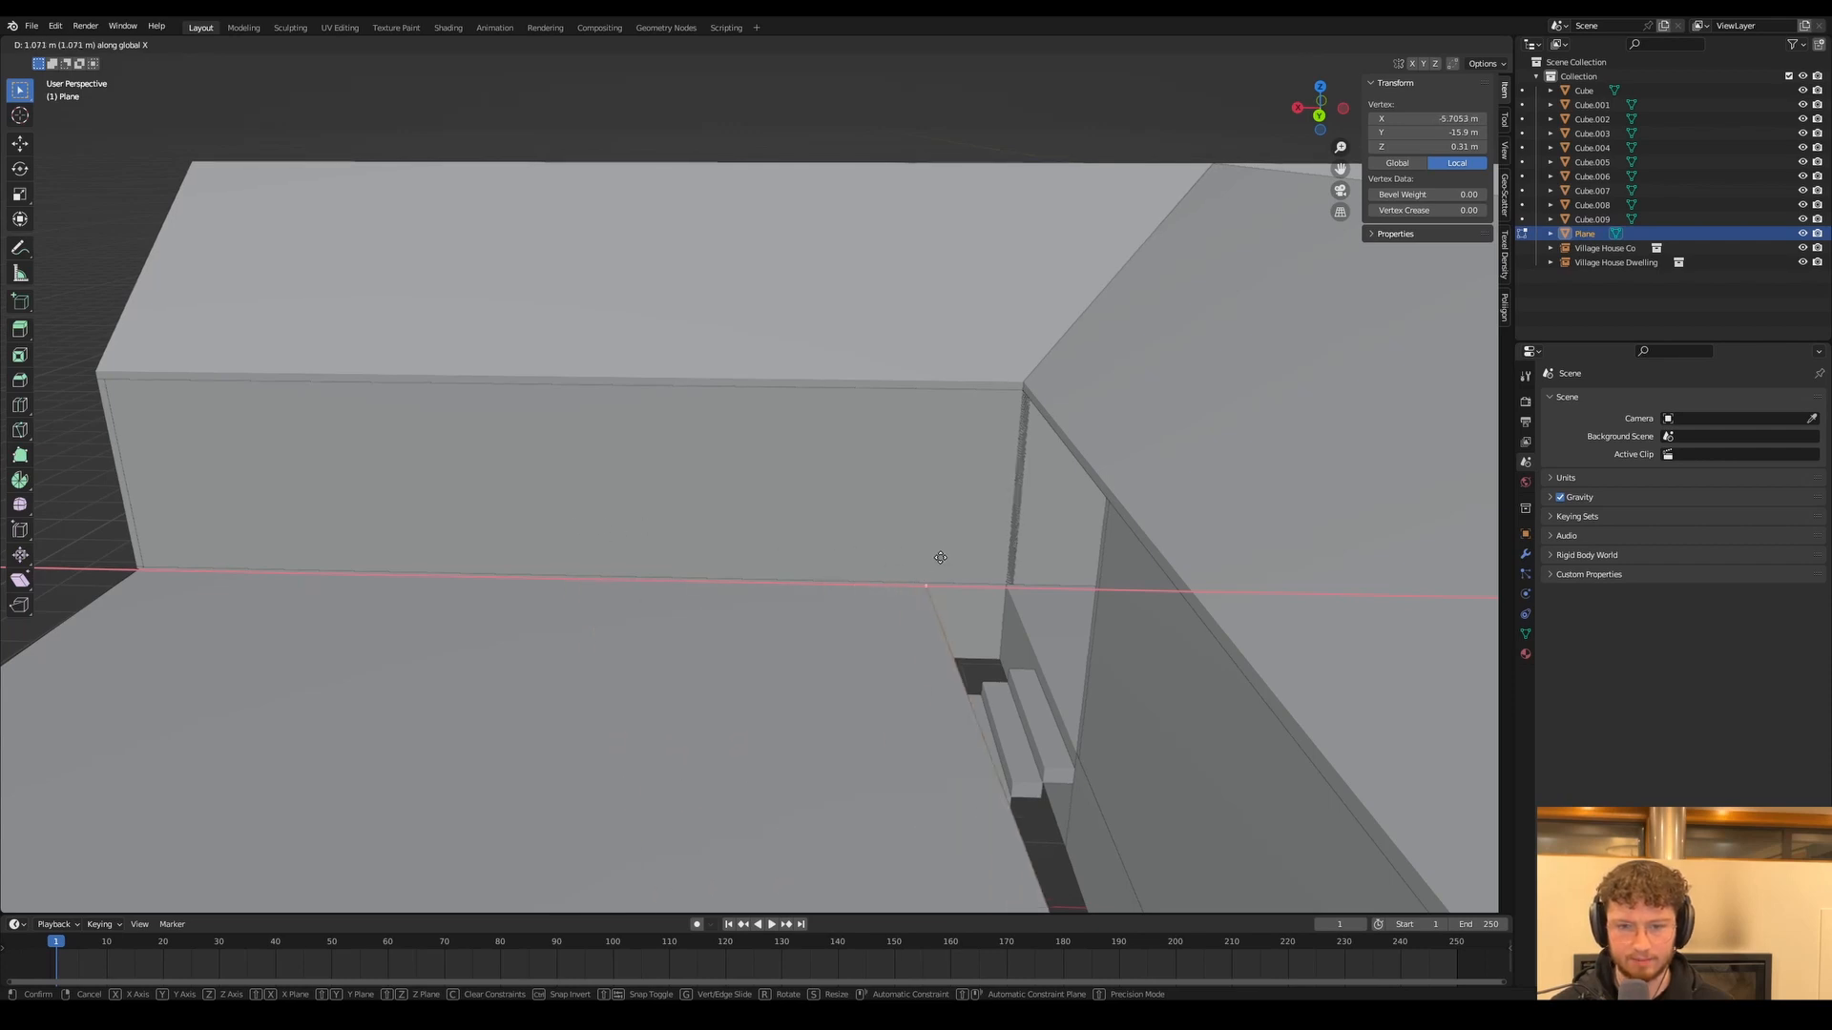
click(942, 563)
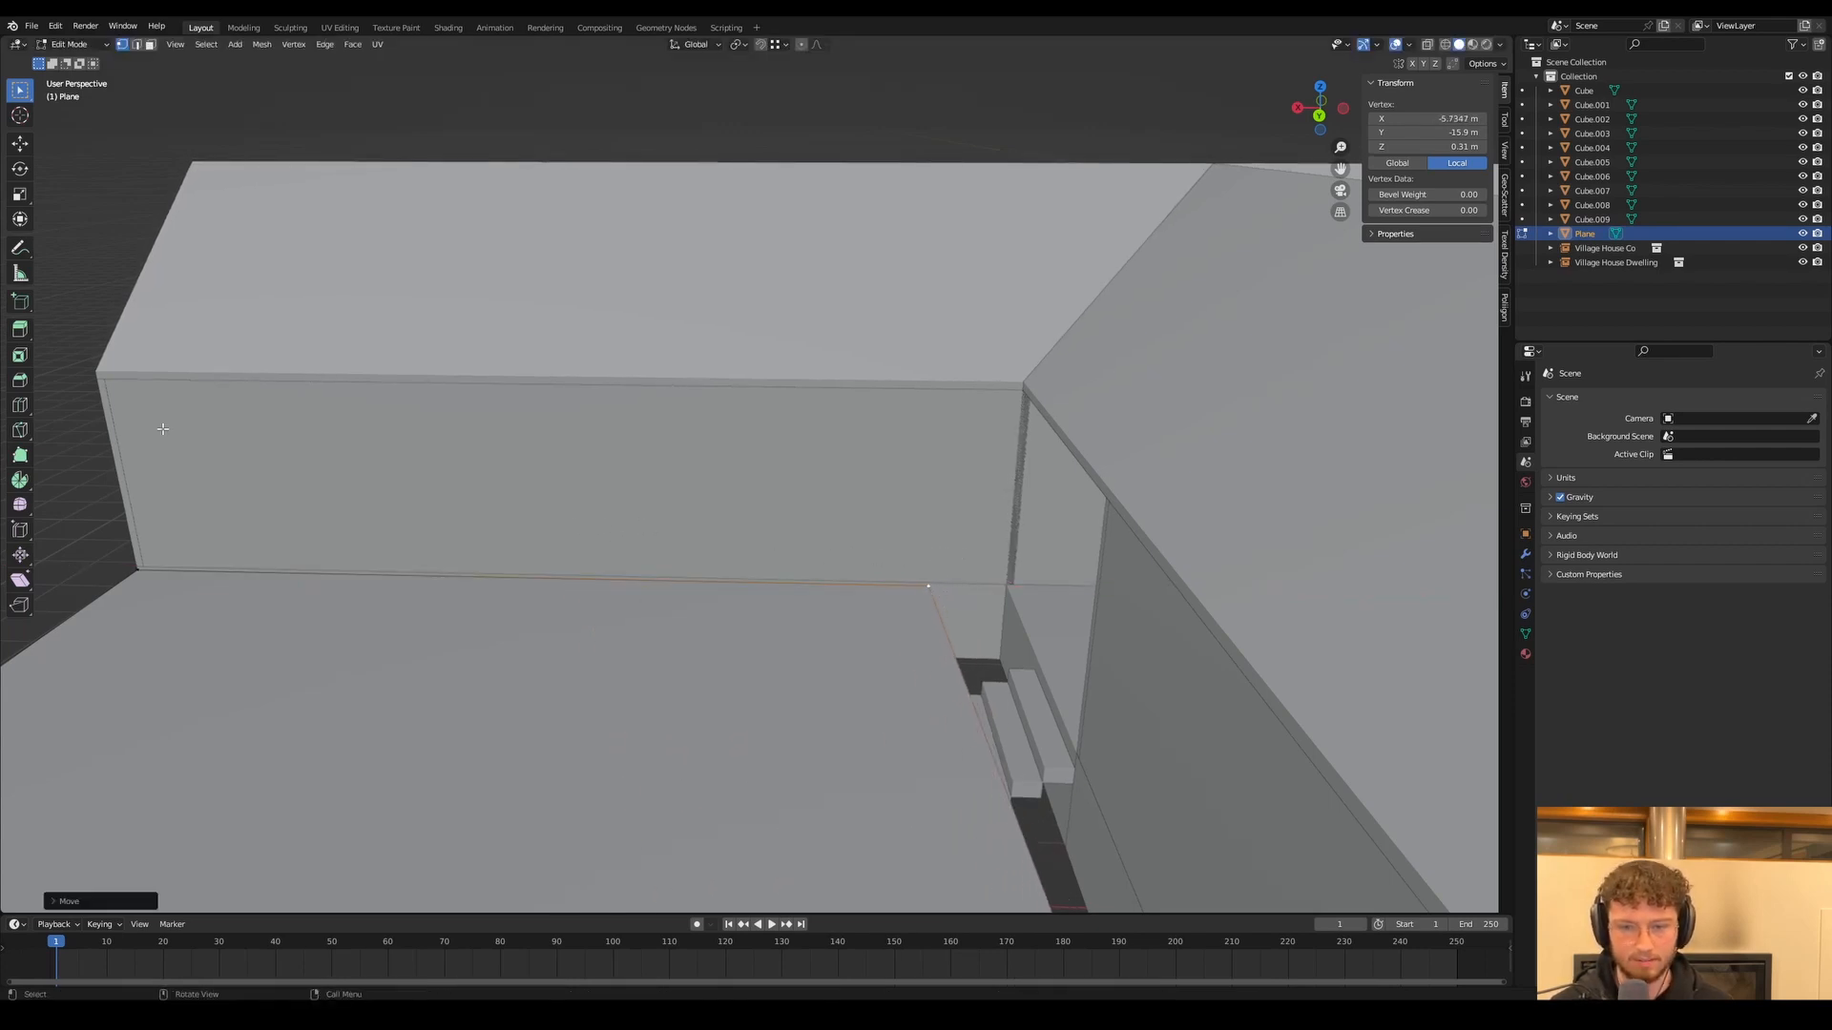
Add one loop cut across the middle of the courtyard plane, running from the house wall to the outer edge
click(13, 405)
scroll(819, 665, down, 5)
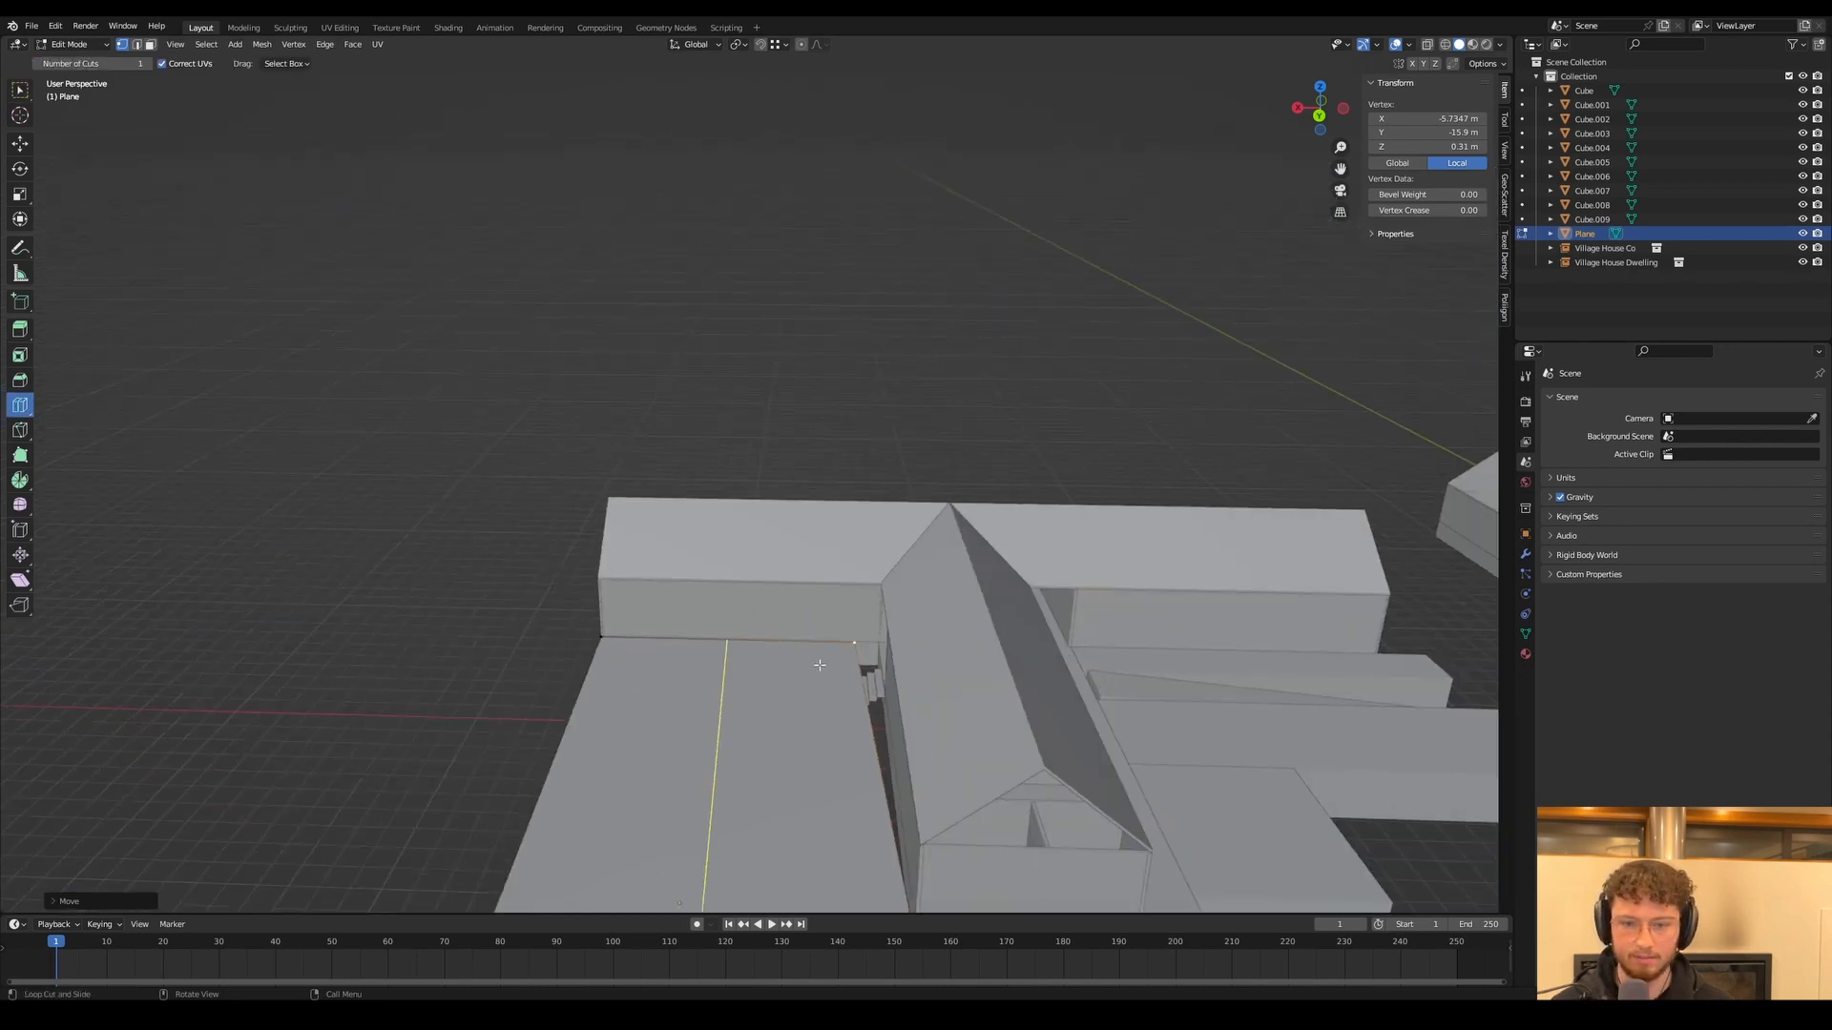
click(840, 746)
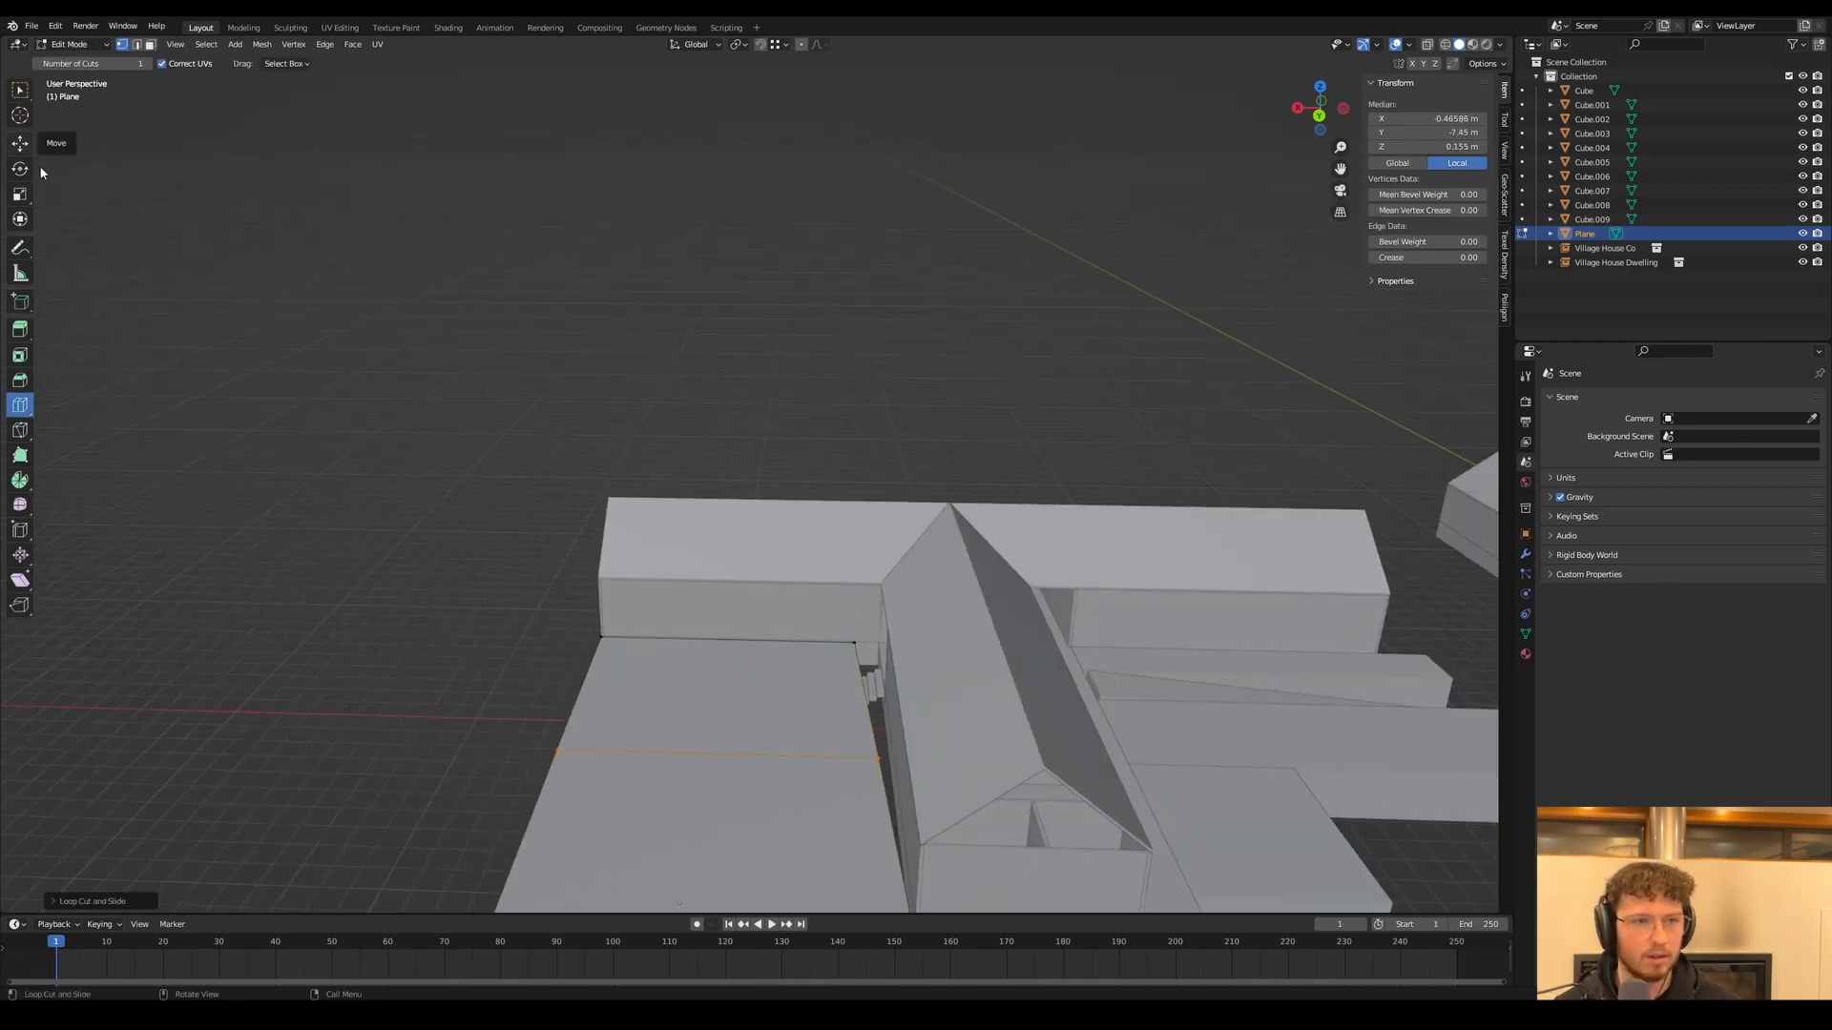
click(20, 144)
Move the loop cut's house-side vertex in top view onto the inner corner where the two wings meet
click(877, 759)
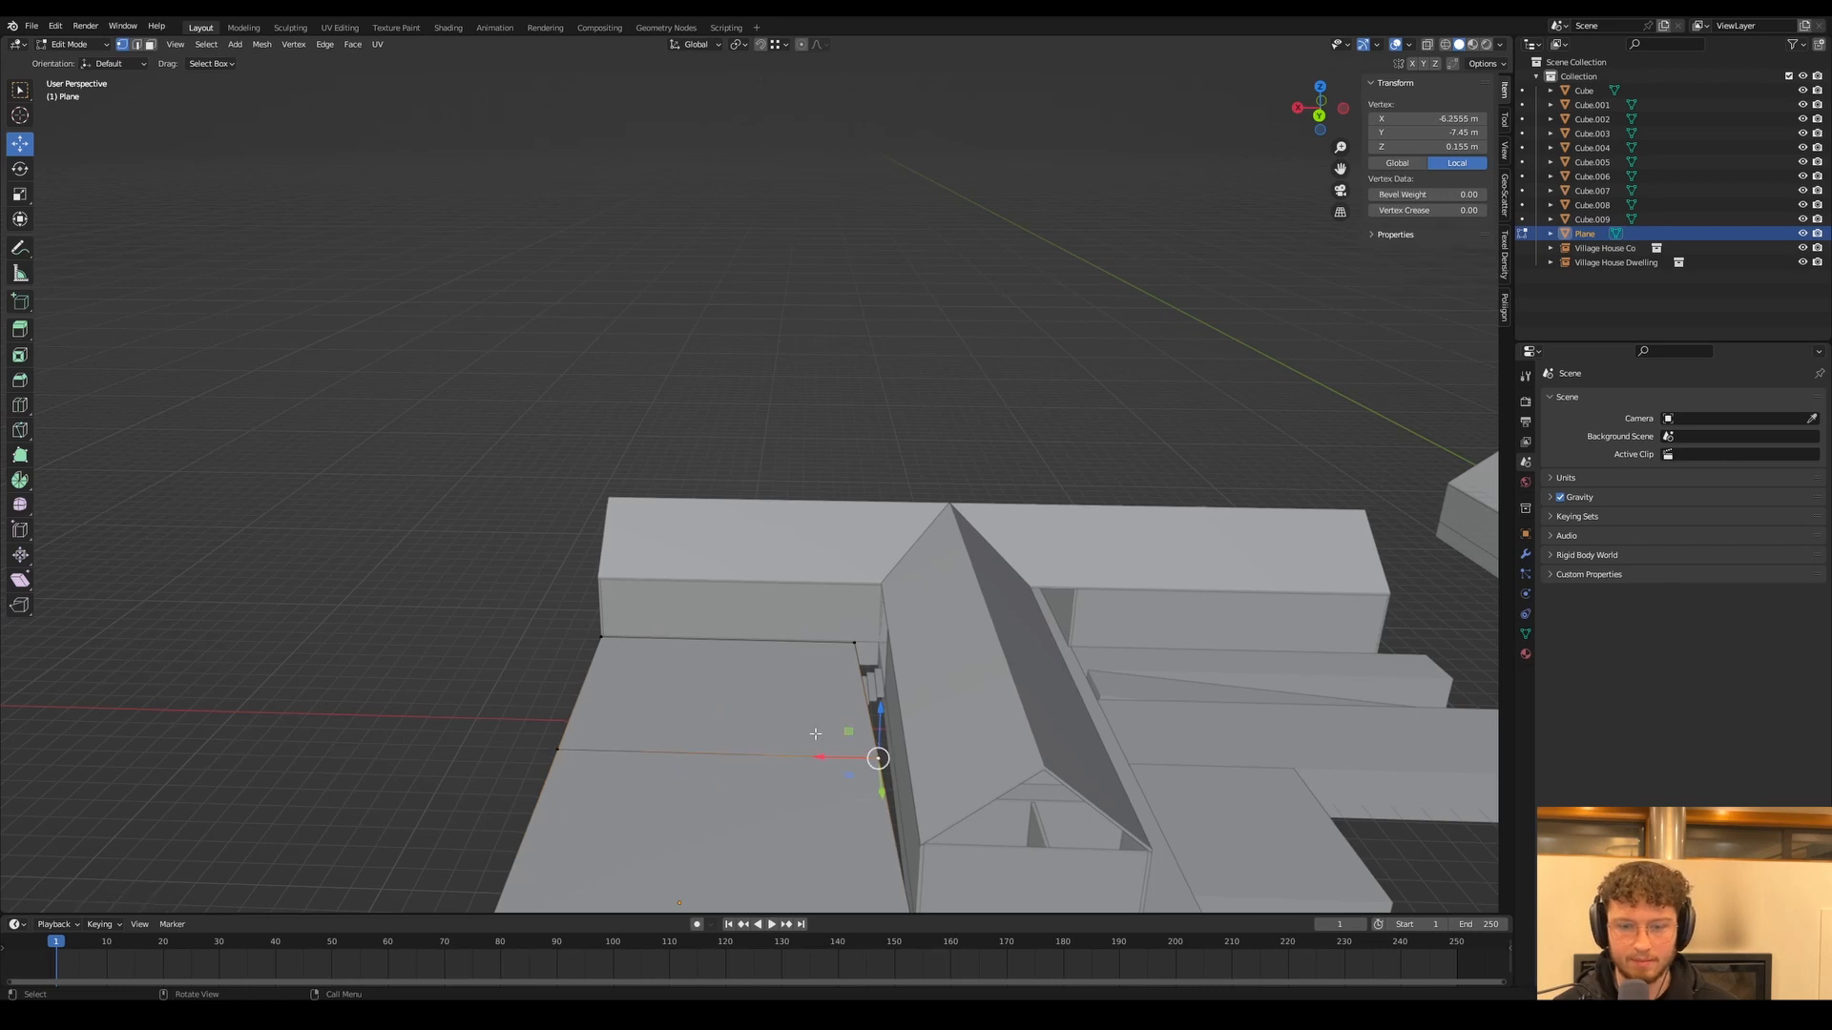
middle_drag(873, 754, 930, 778)
scroll(927, 774, up, 5)
mouse_move(844, 679)
alt+middle_down()
mouse_move(893, 680)
mouse_move(864, 668)
alt+middle_up()
scroll(893, 680, down, 6)
middle_drag(775, 388, 1144, 479)
shift+middle_drag(763, 631, 876, 506)
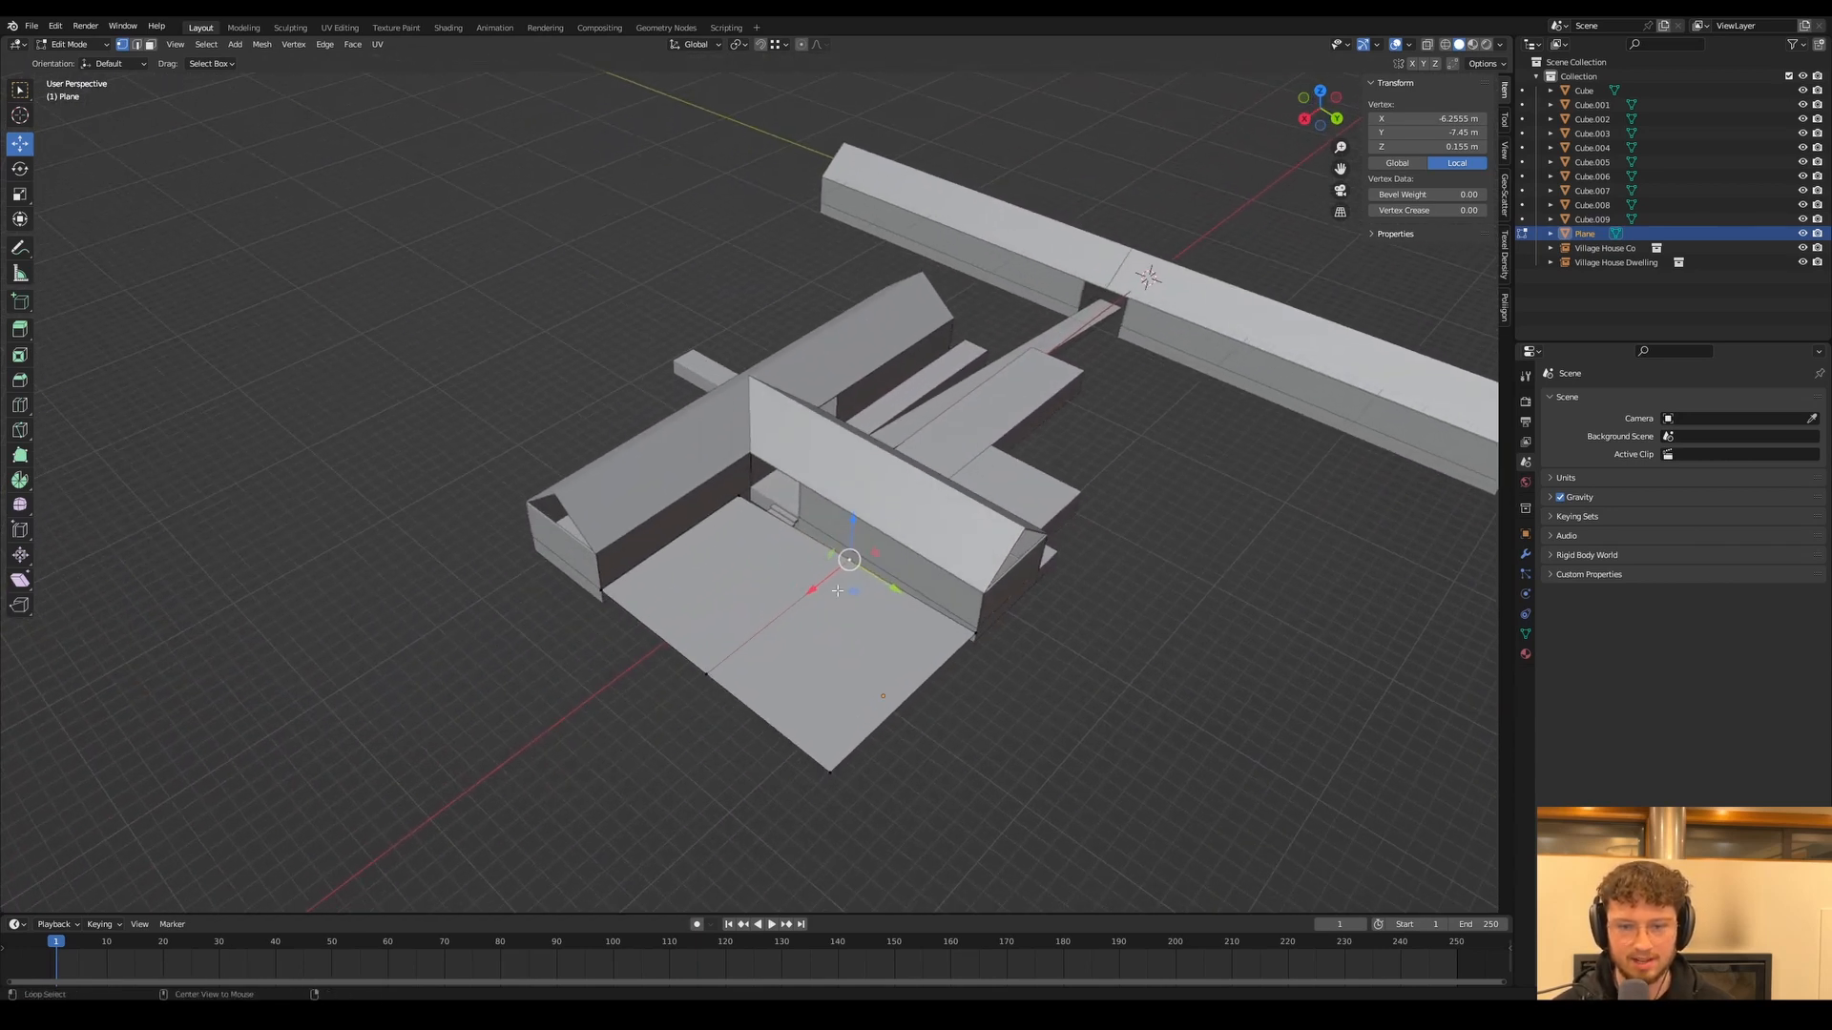
alt+scroll(837, 591, up, 1)
alt+middle_drag(838, 591, 853, 542)
scroll(772, 398, up, 6)
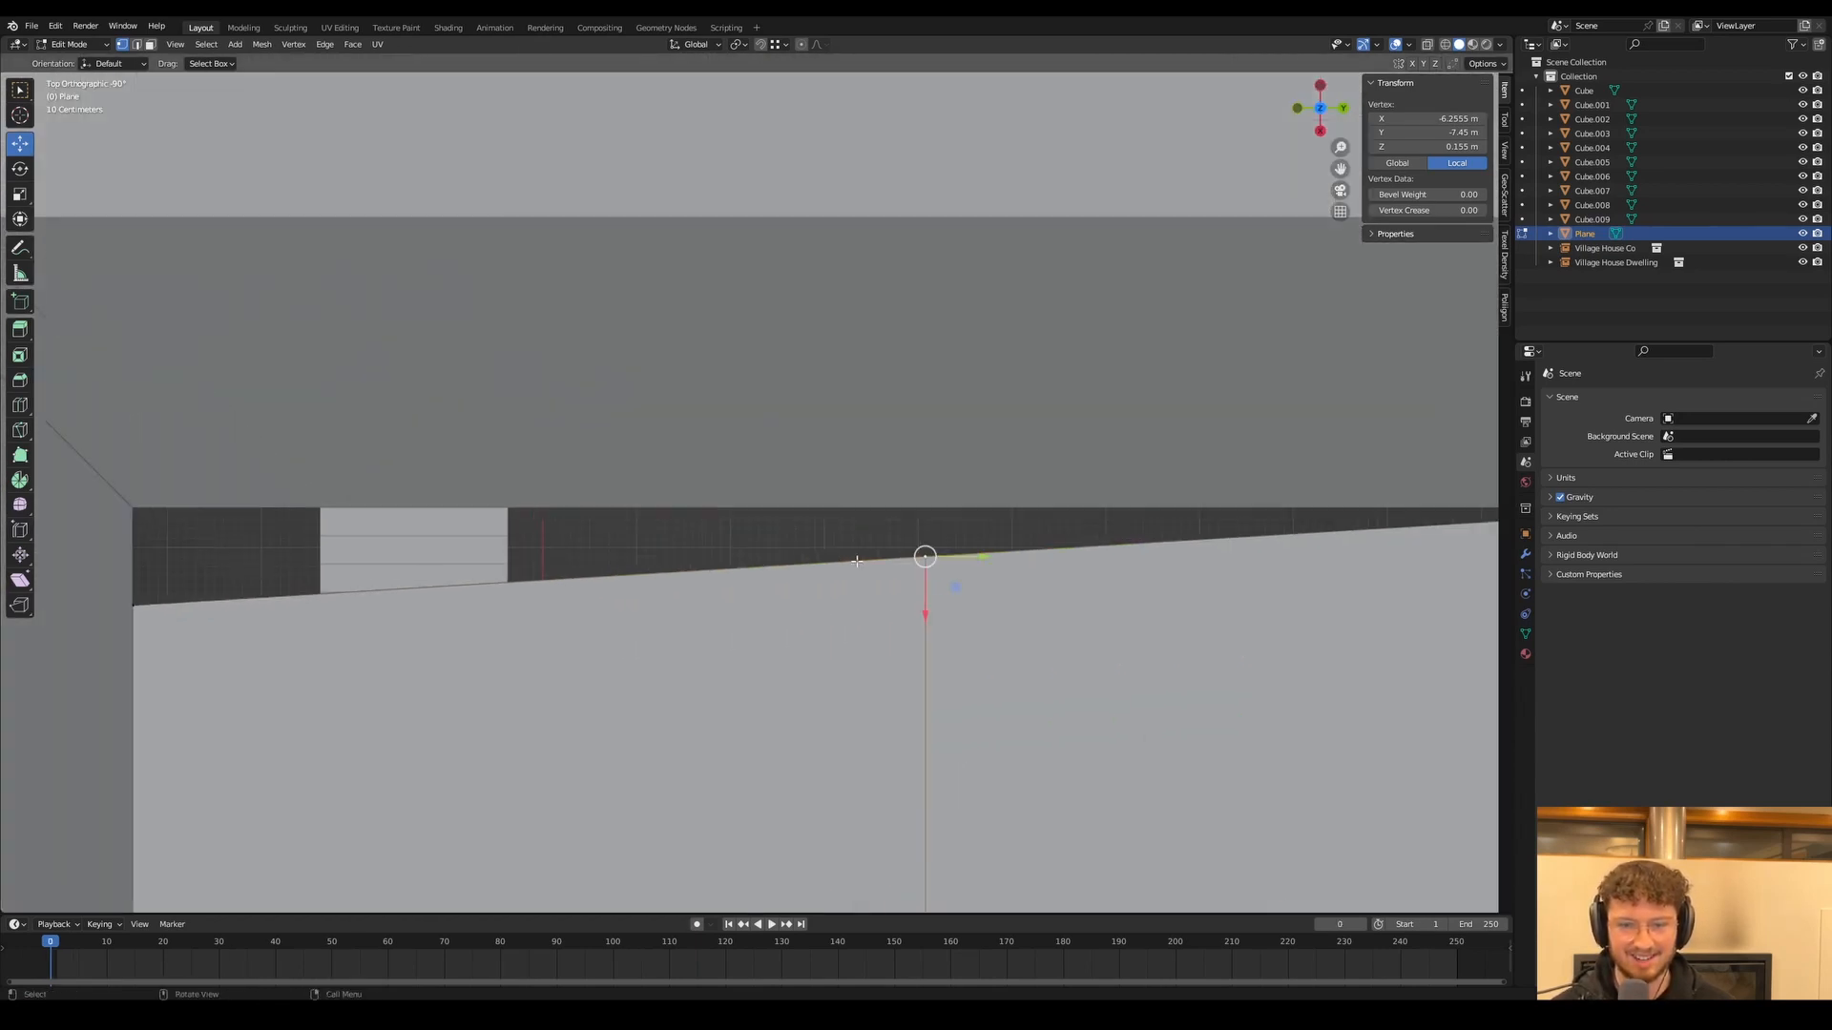
key(g)
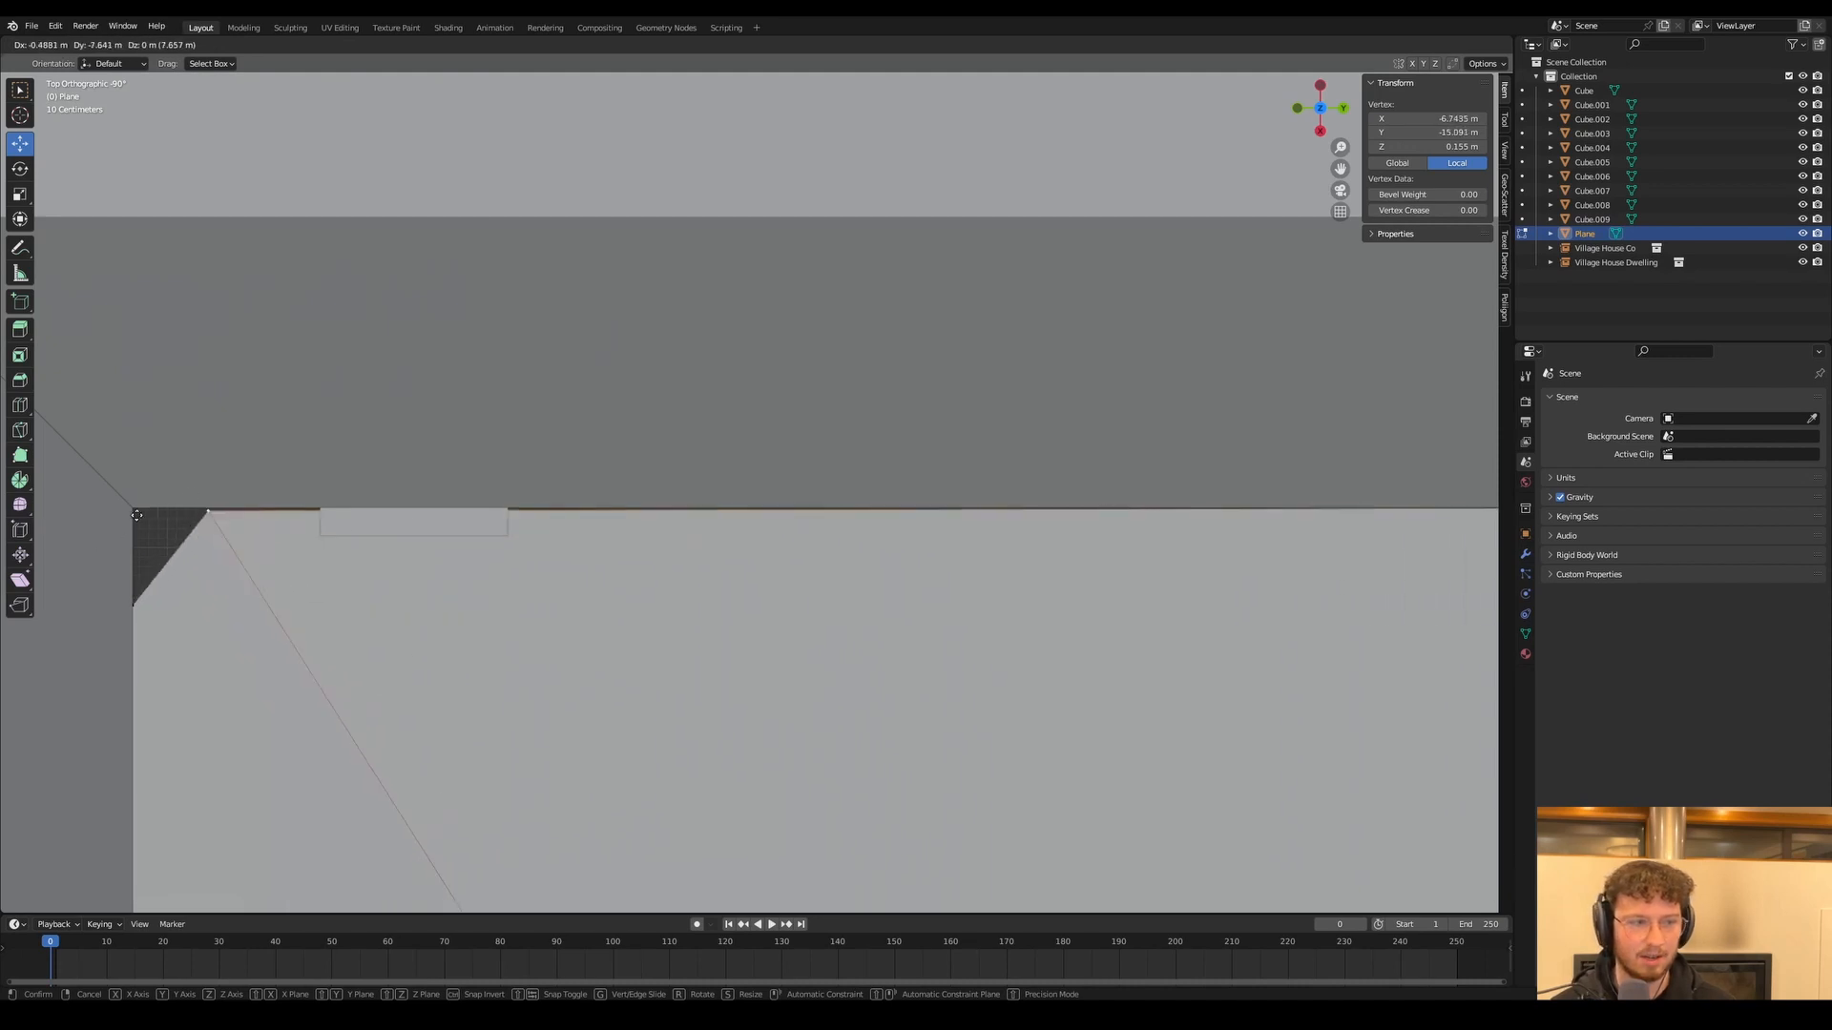
click(135, 507)
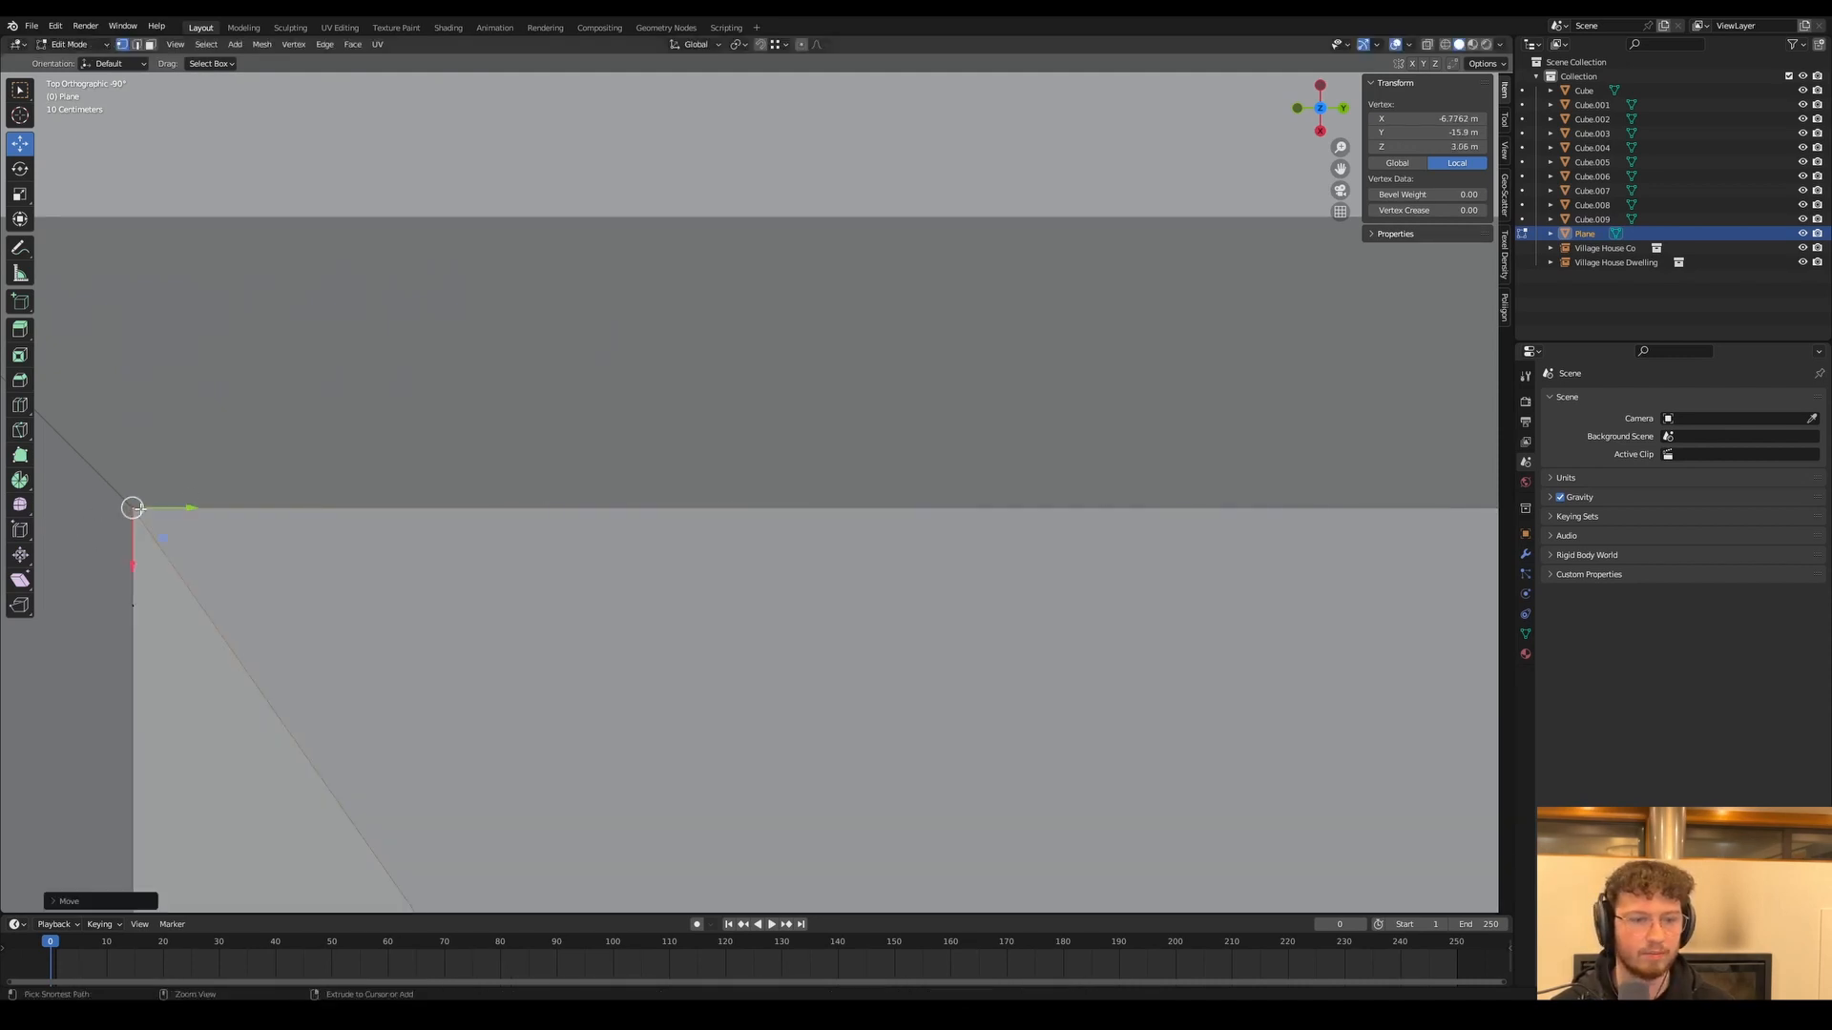
Lower the inner-corner vertex along Z to a local height of 0.31 m
middle_drag(135, 506, 410, 396)
key(g)
key(z)
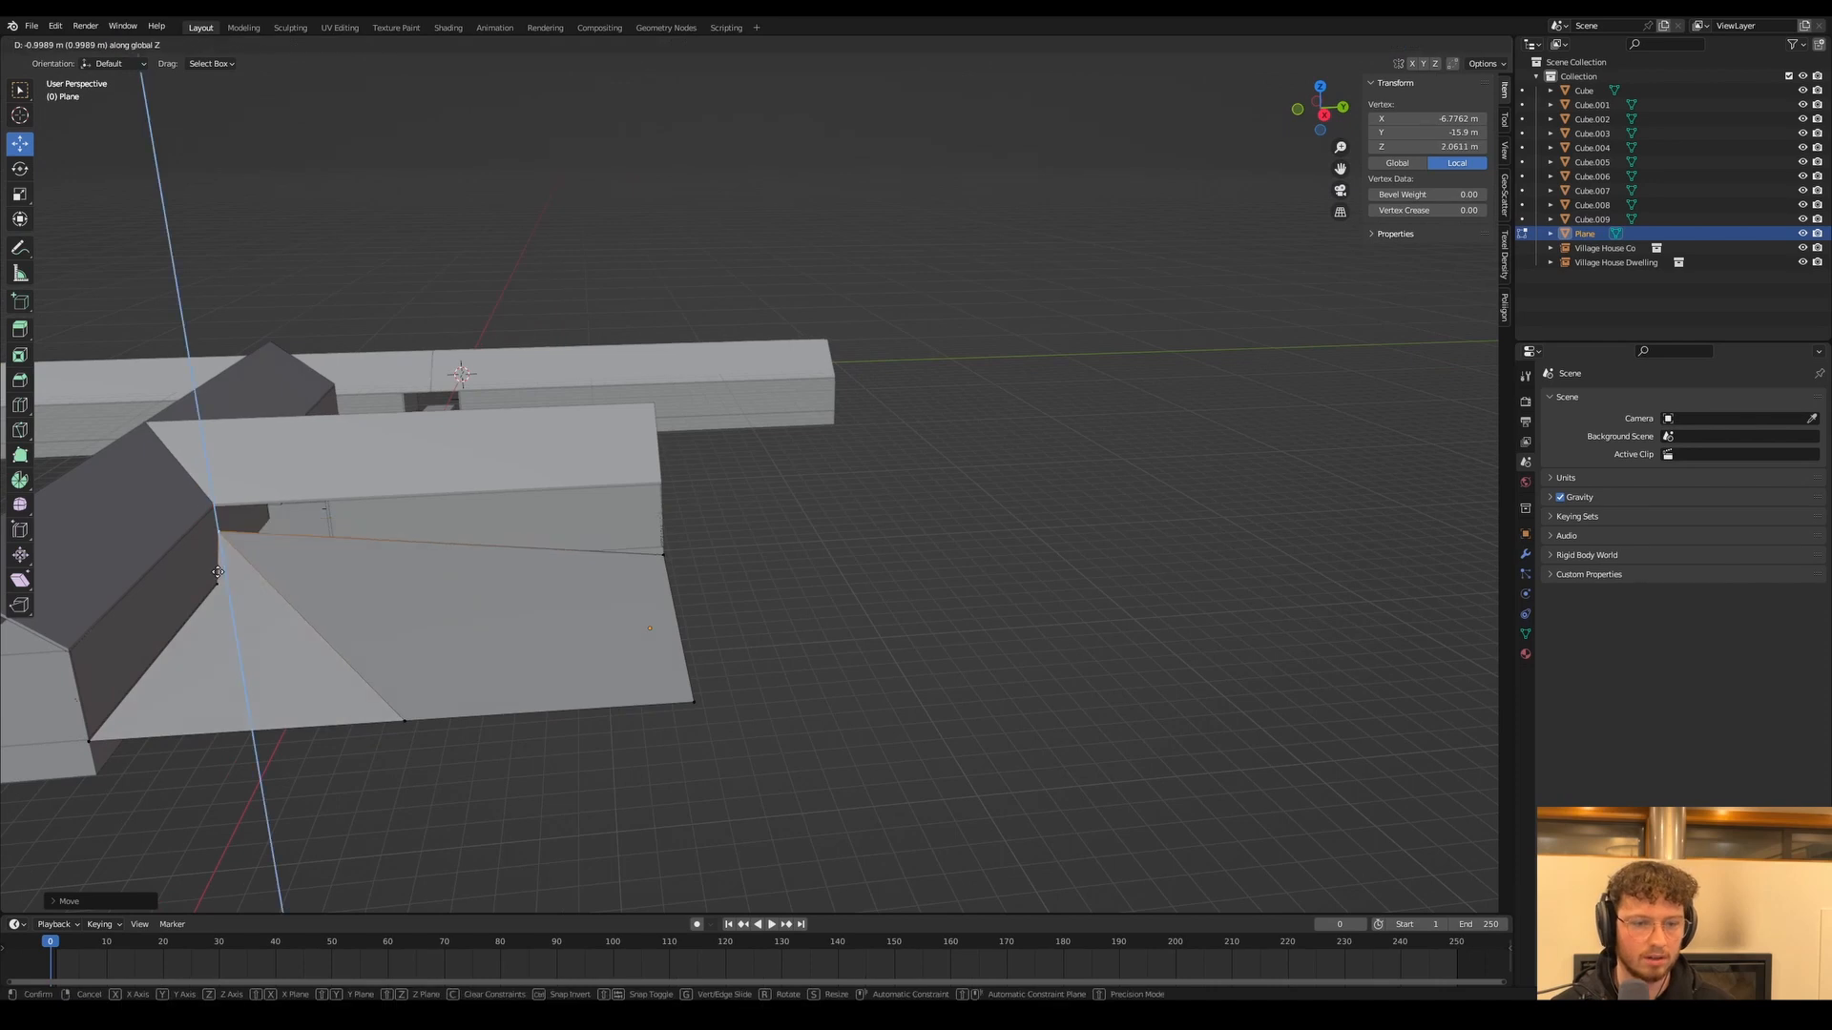
ctrl+click(213, 576)
Adjust the inner-corner vertex along Z to 0.36 m, level with the house's raised floor at the opening
key(KP_Decimal)
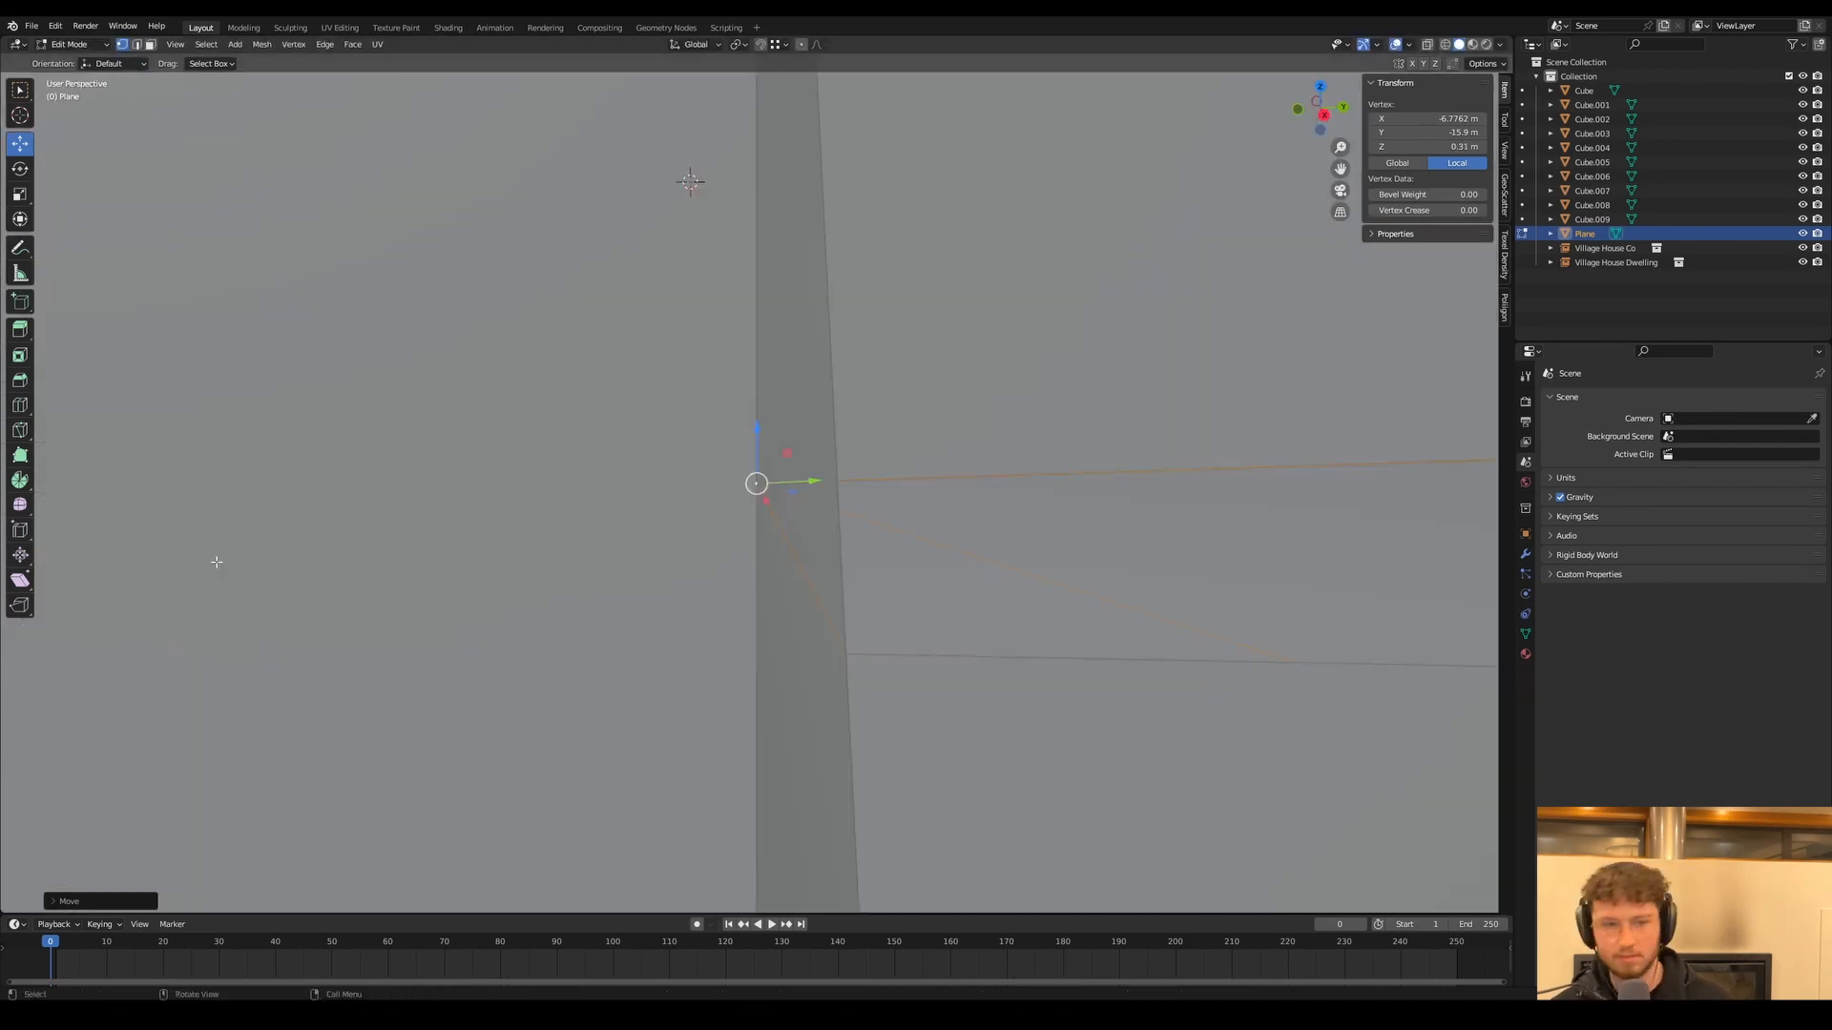
middle_drag(372, 534, 726, 544)
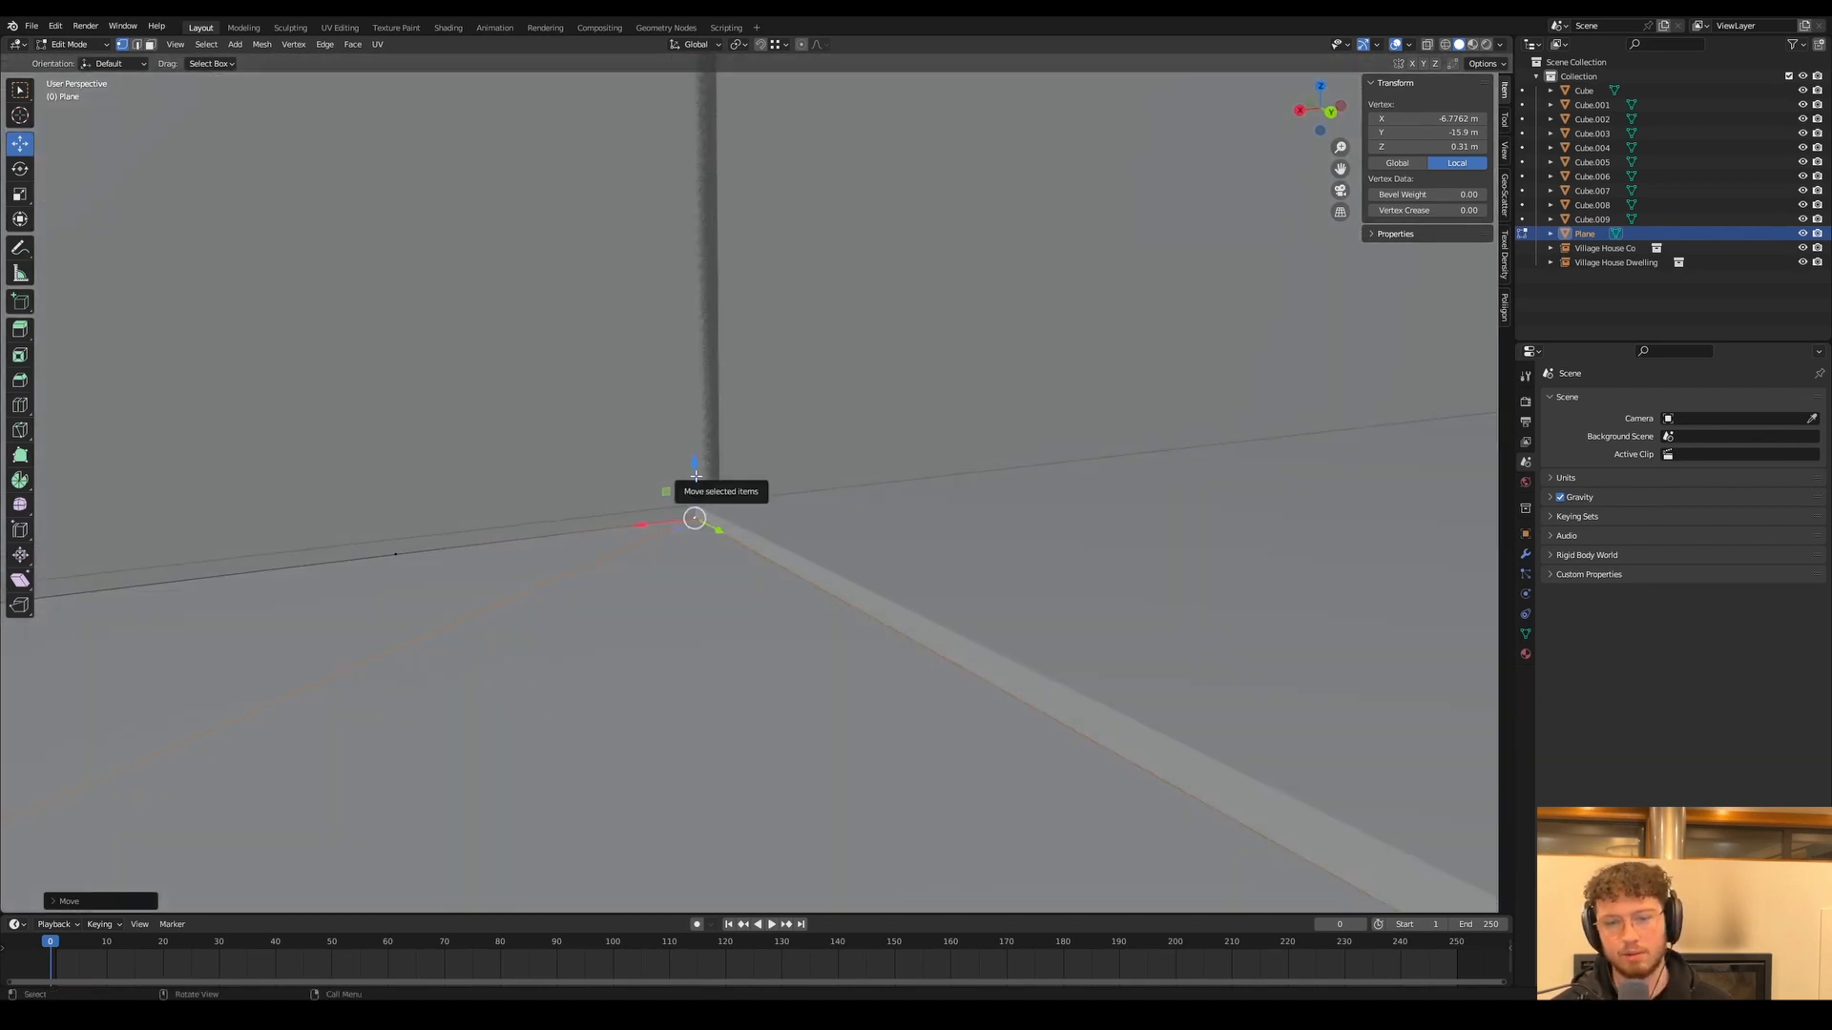
drag(697, 475, 706, 485)
scroll(743, 539, down, 5)
middle_drag(743, 539, 621, 607)
scroll(622, 607, down, 8)
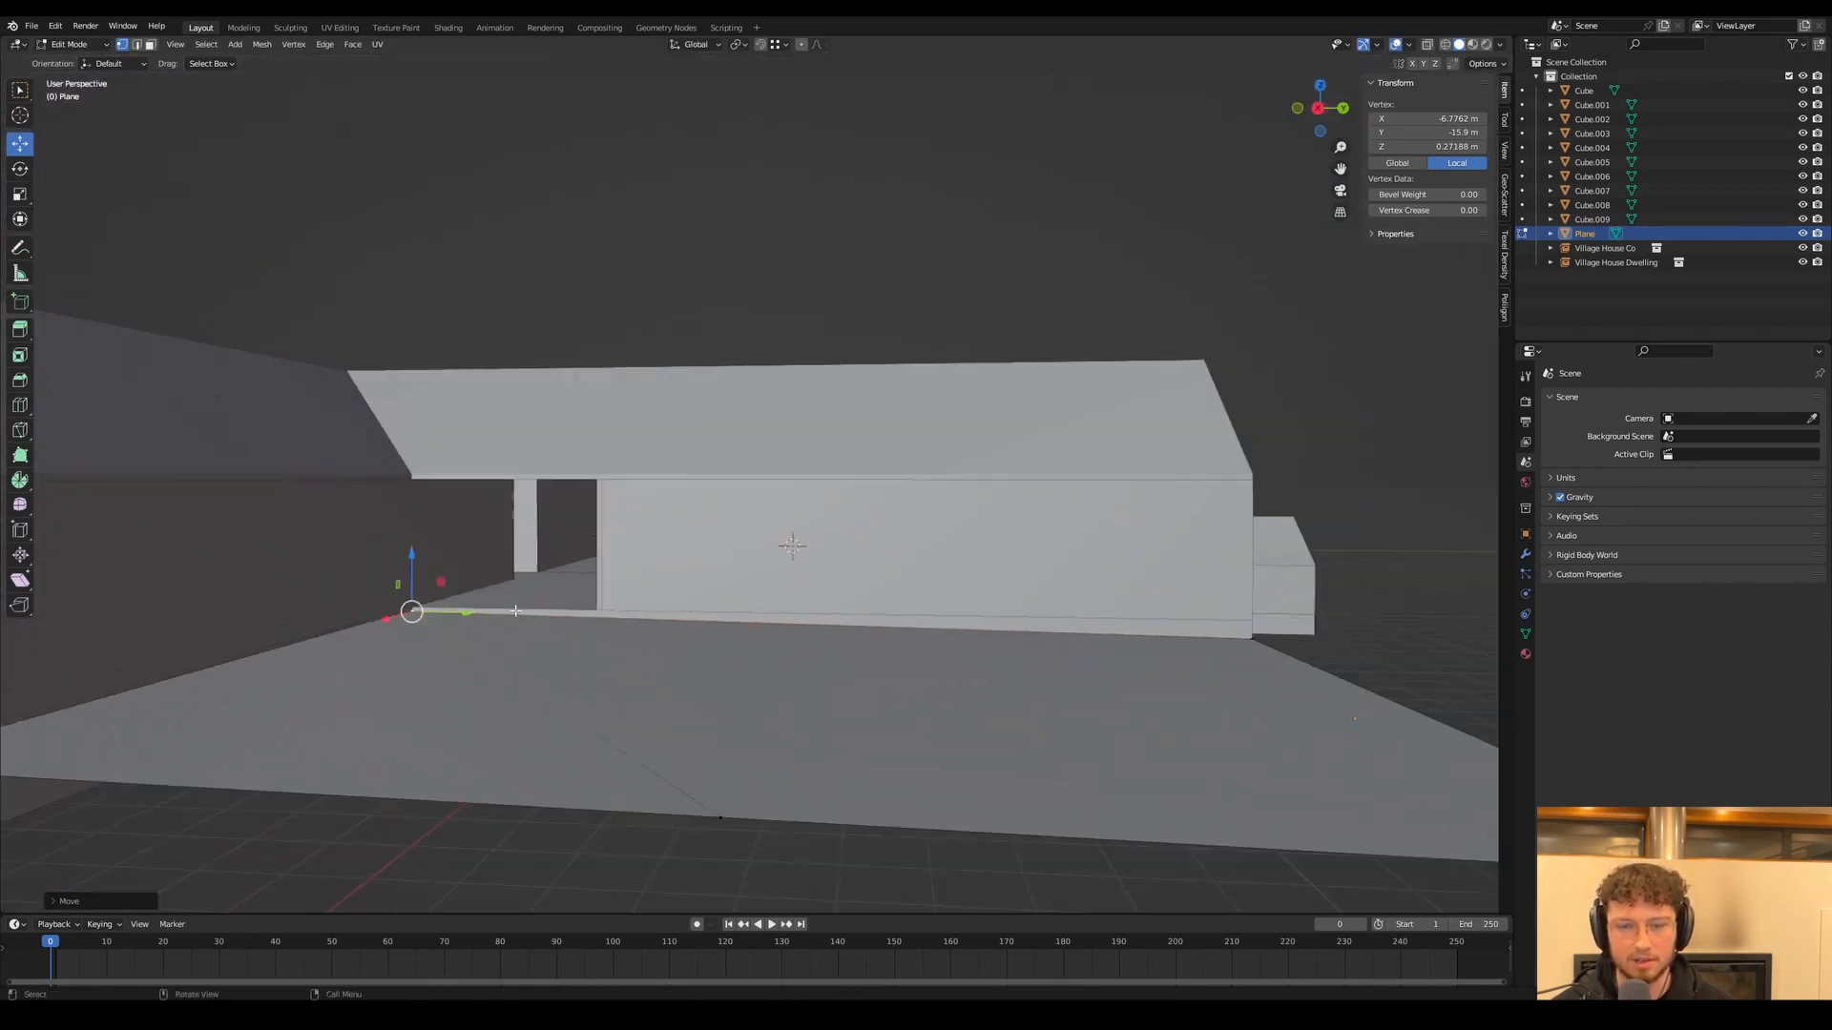
scroll(621, 607, up, 5)
drag(207, 556, 466, 615)
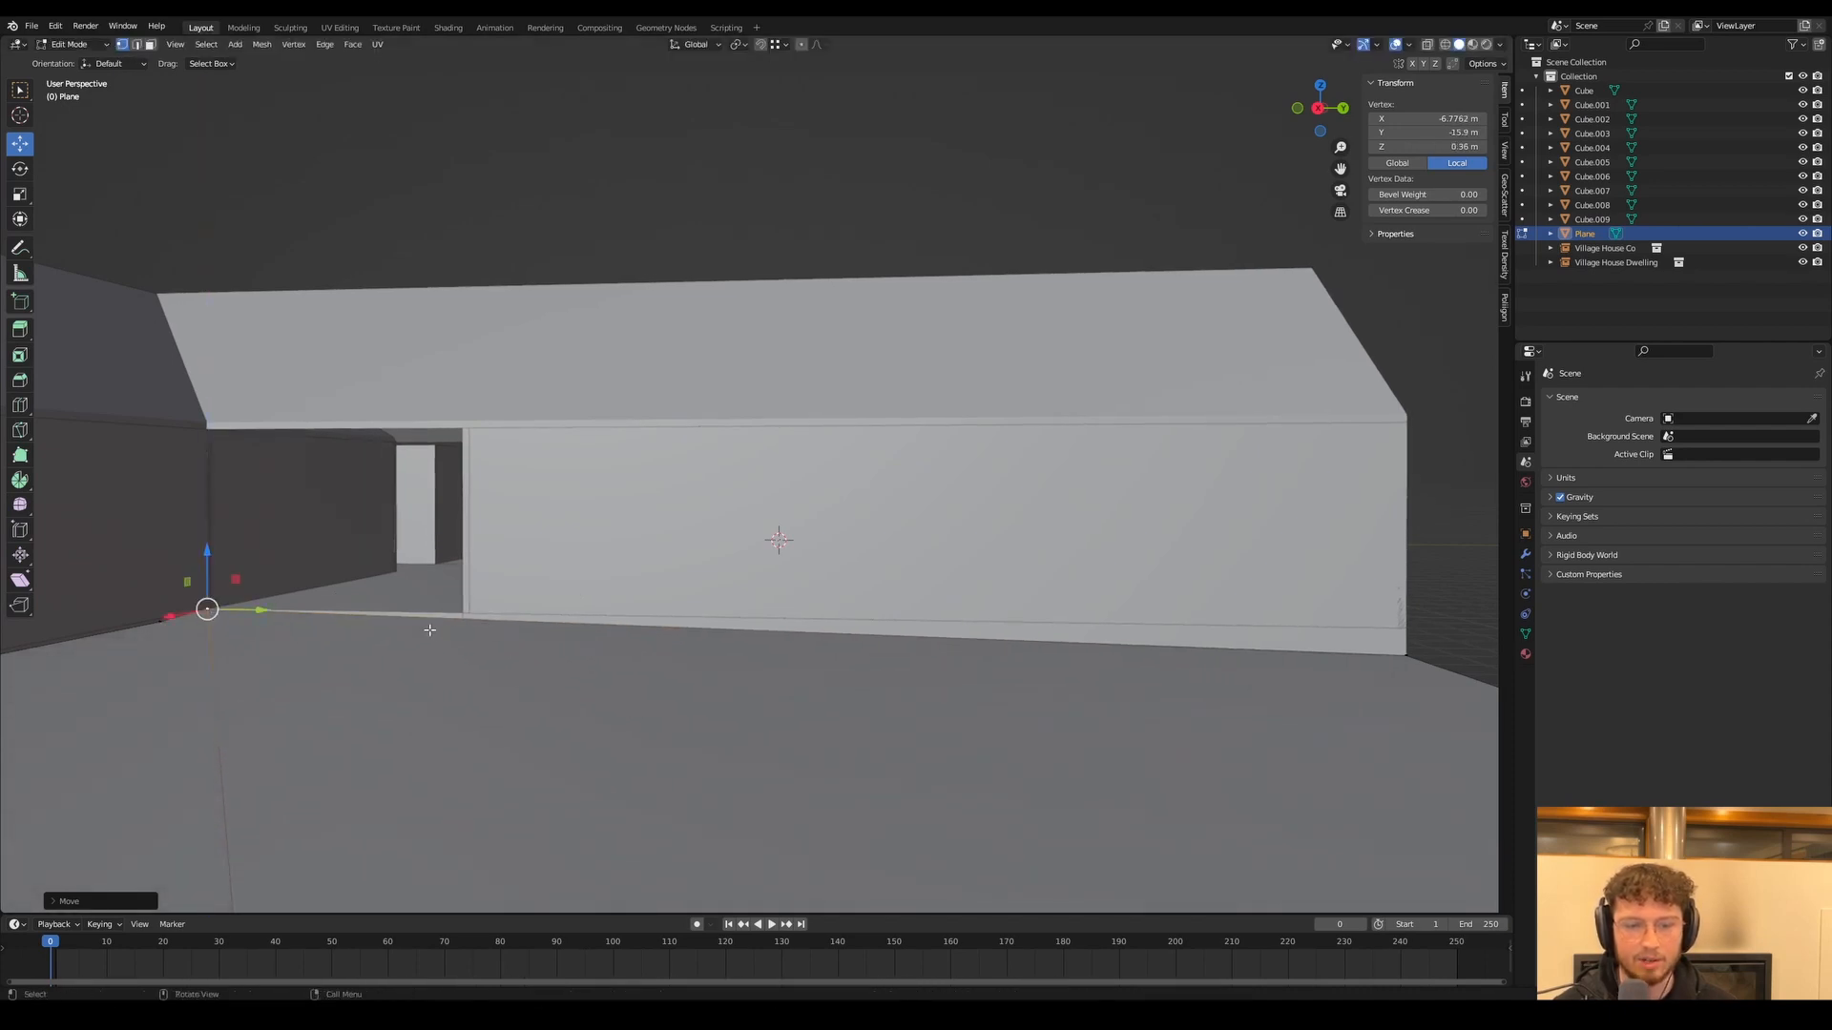
Lower the courtyard plane's inner-corner vertex along Z below the raised floor at the opening
key(g)
key(z)
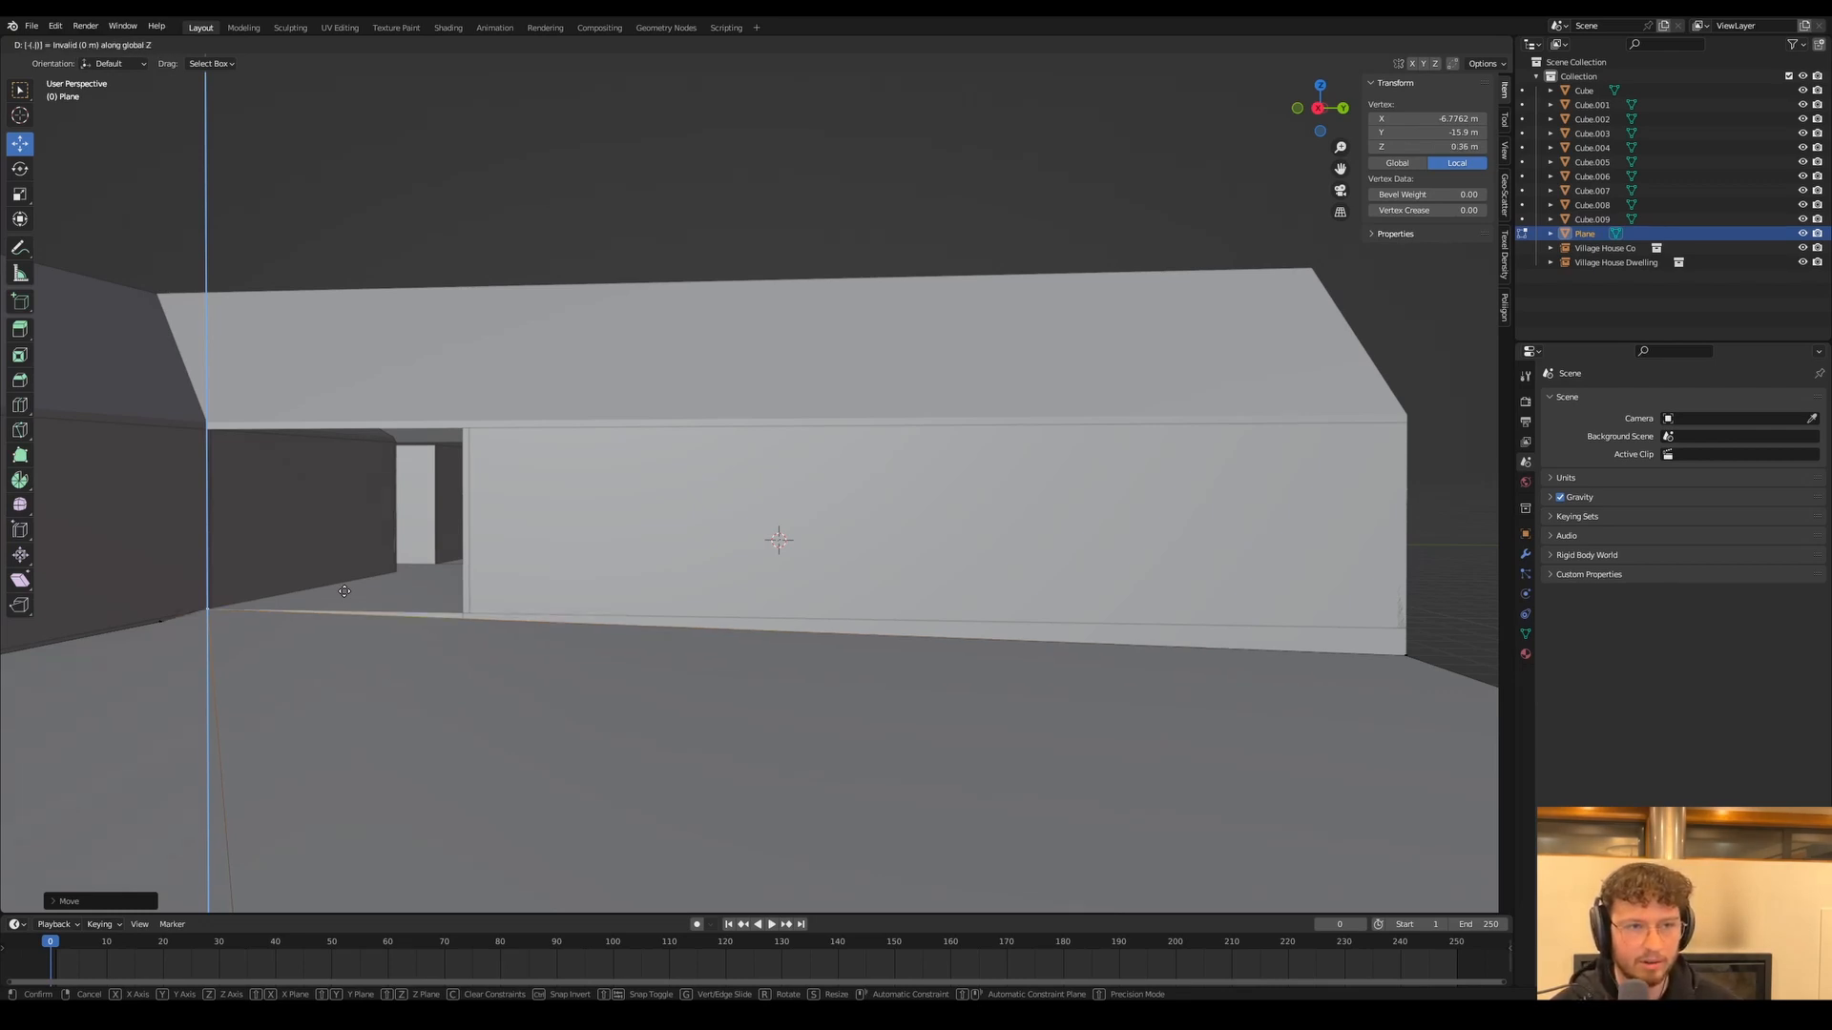
click(345, 591)
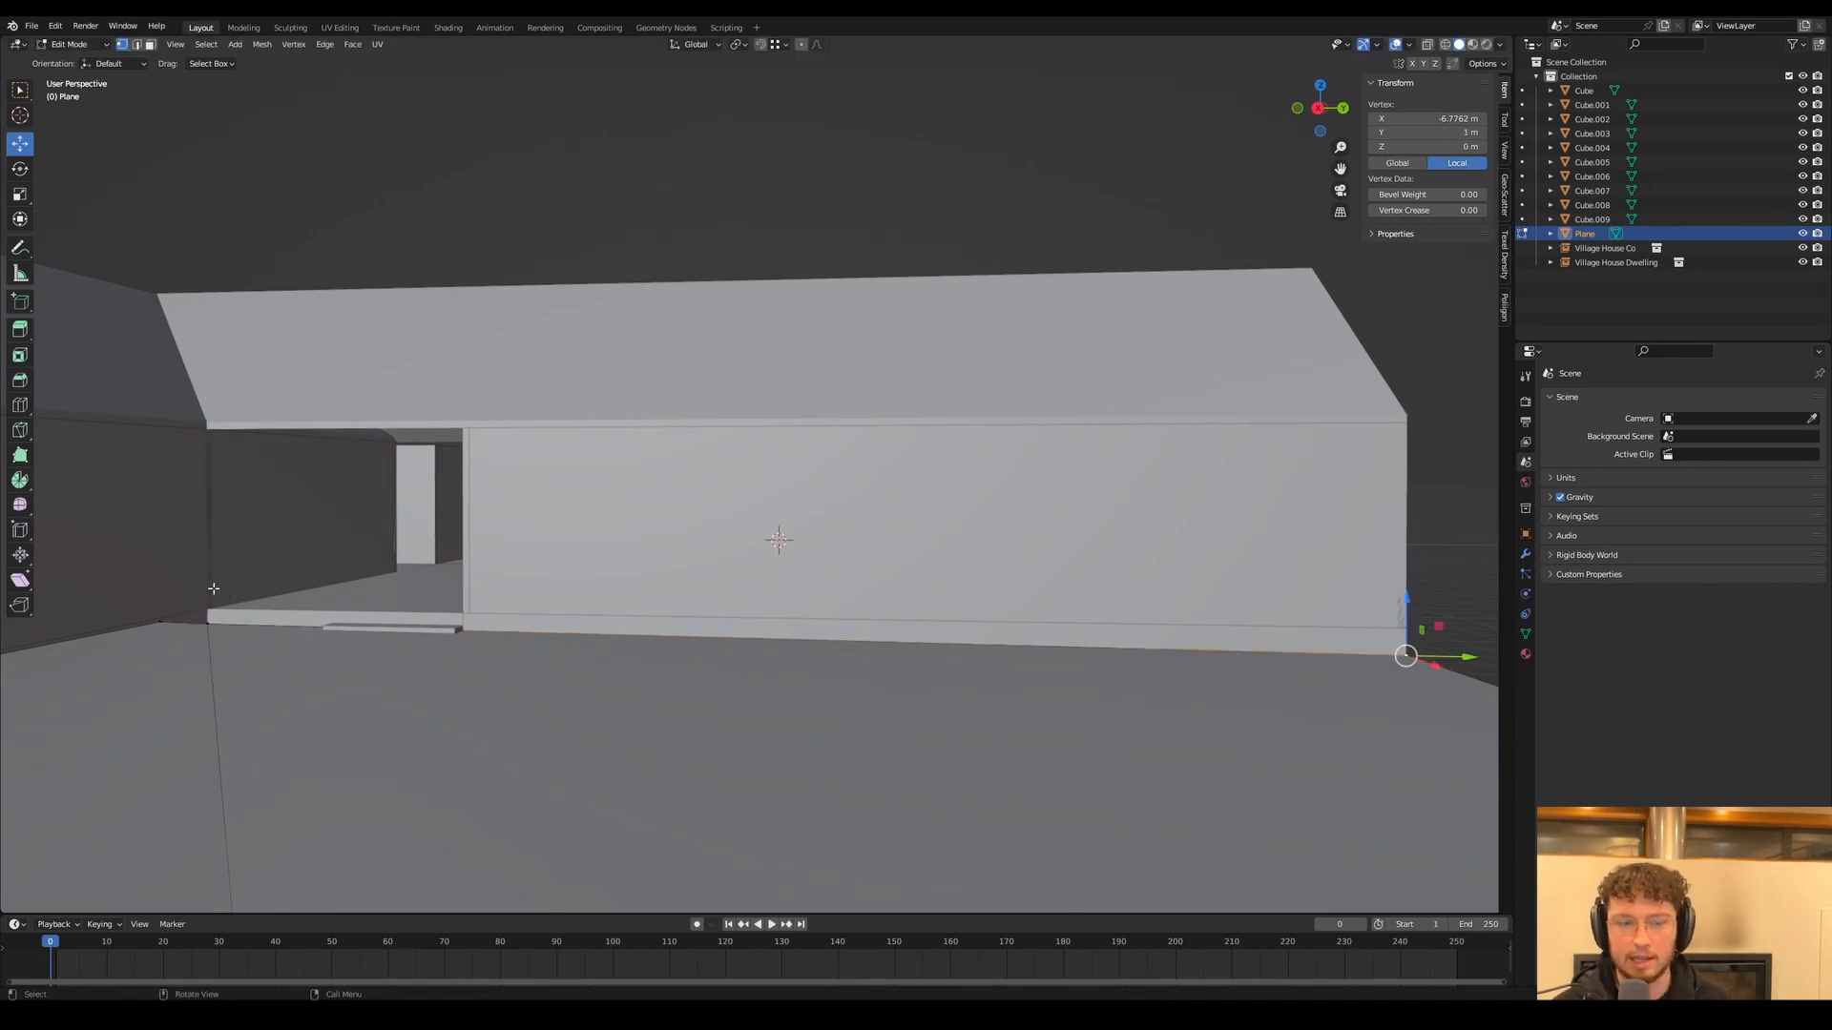
key(g)
key(z)
click(346, 609)
Move the neighbouring raised vertex along X, farther from the inner corner on the wing's wall, and finish editing the plane
mouse_move(347, 609)
middle_down()
mouse_move(331, 663)
mouse_move(510, 615)
mouse_move(353, 607)
middle_up()
click(418, 601)
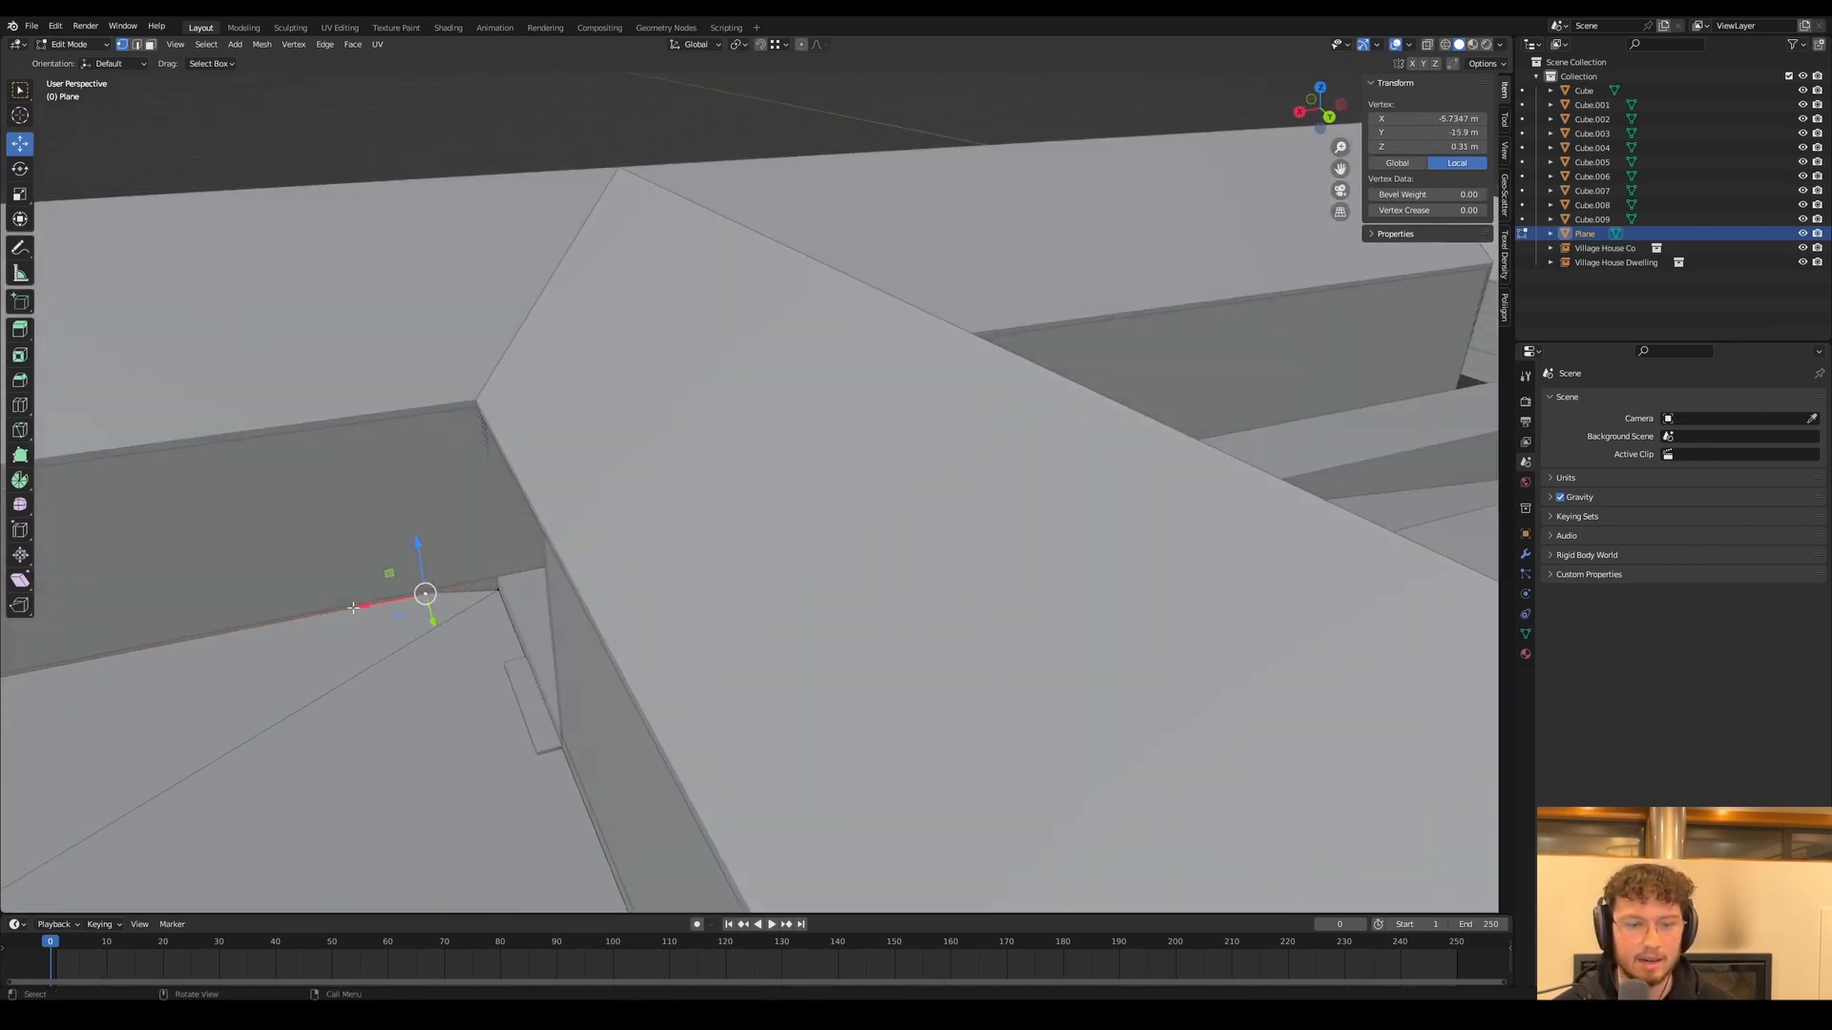
key(g)
key(x)
click(247, 627)
key(Tab)
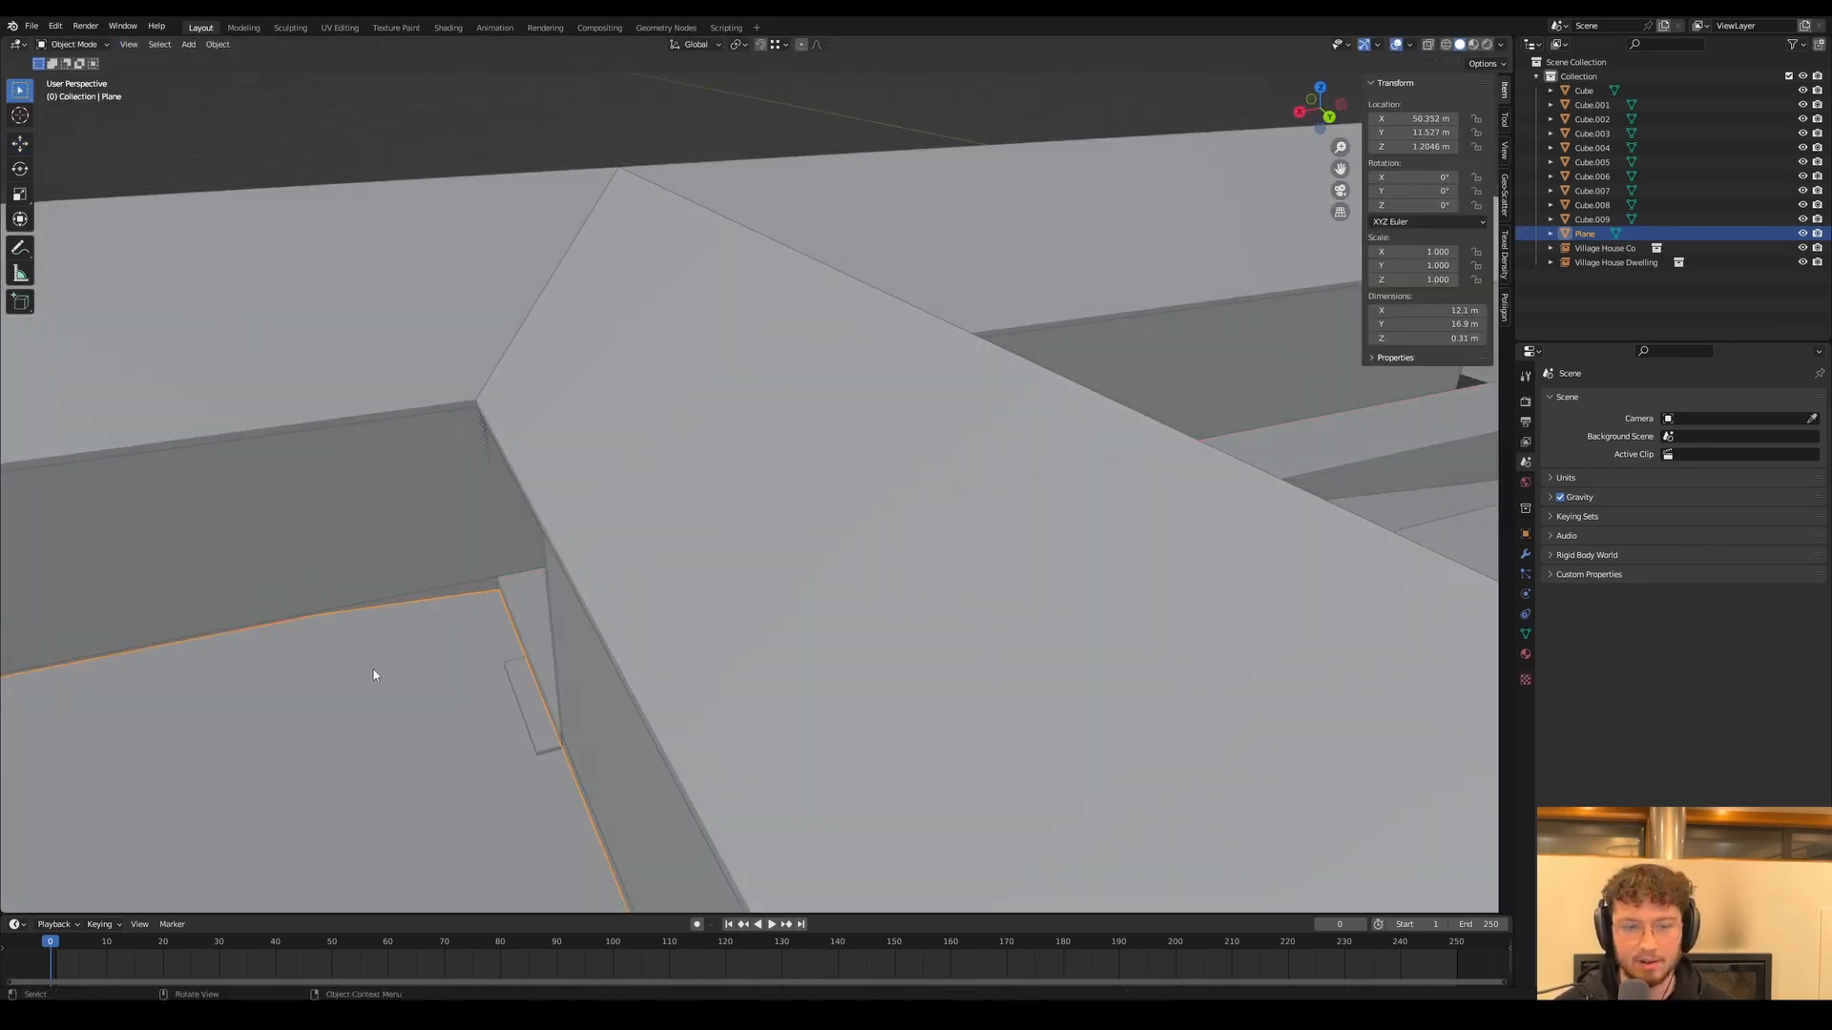
Extend the entrance step's end face 2 m along Y so the step reaches the wing's wall across the whole opening
middle_drag(372, 670, 631, 442)
click(646, 191)
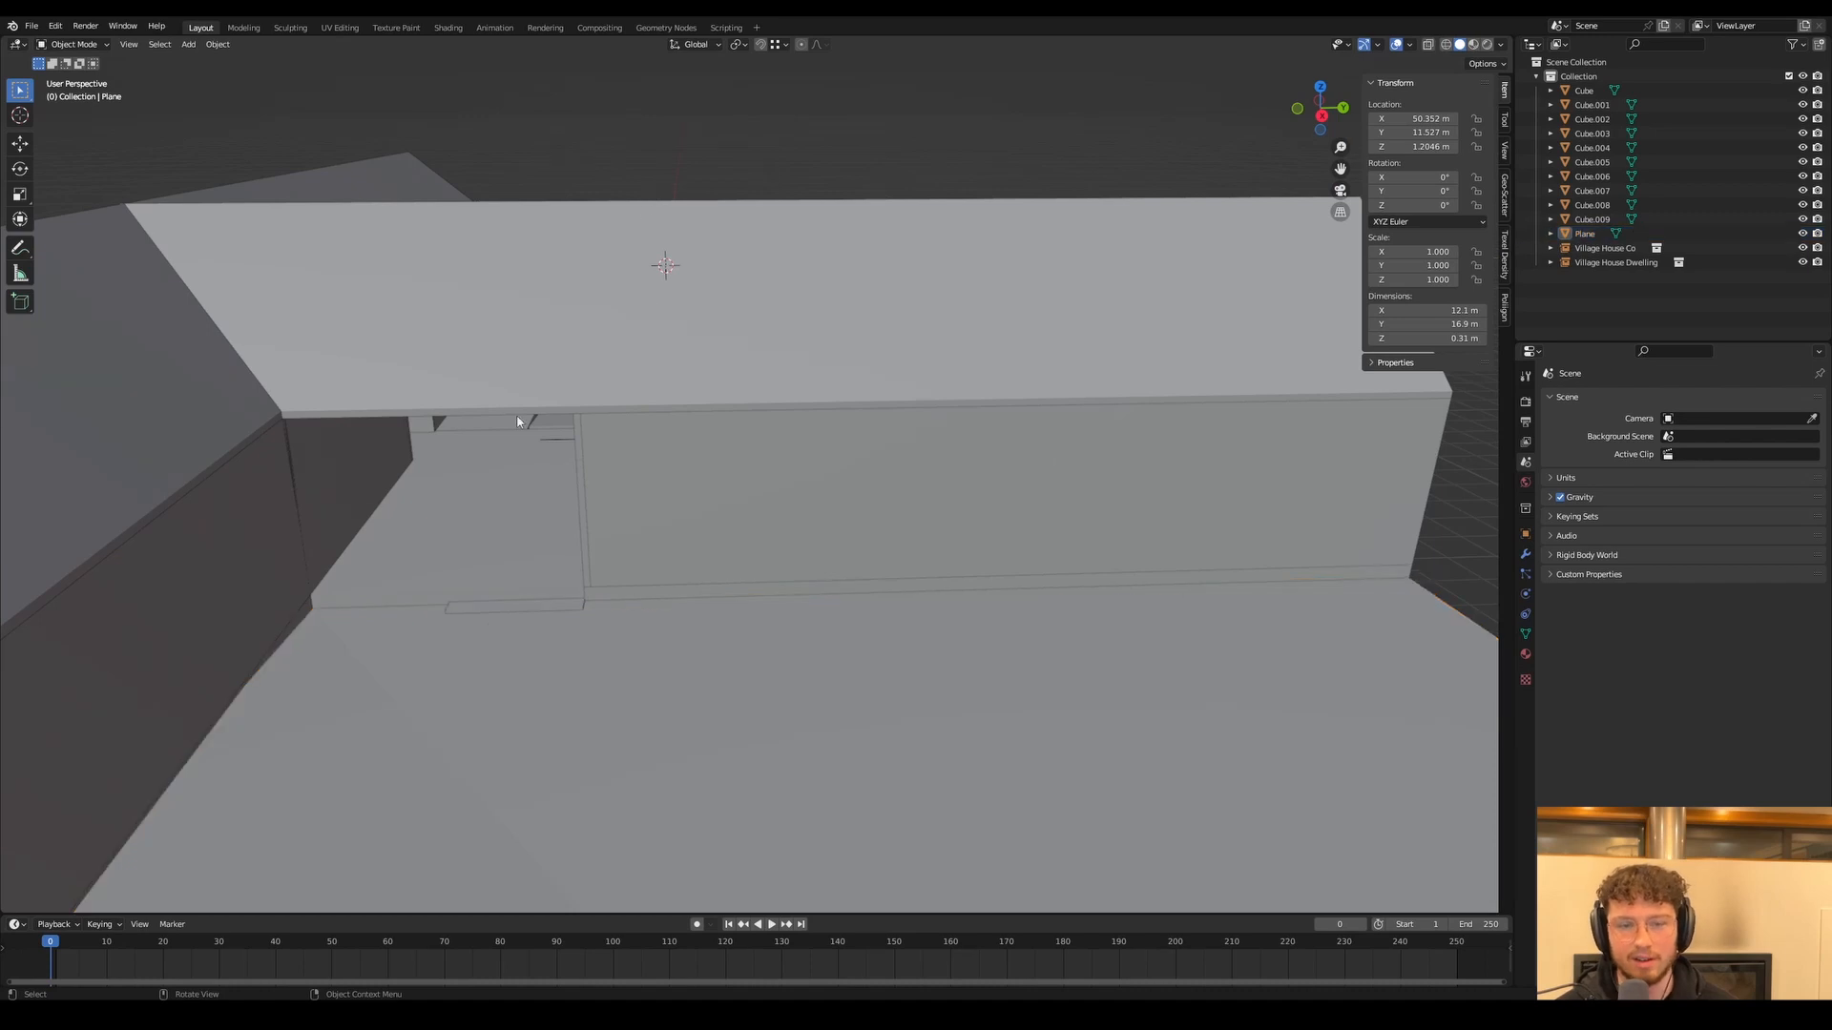
scroll(448, 606, up, 5)
shift+middle_drag(457, 630, 607, 586)
click(783, 645)
click(839, 632)
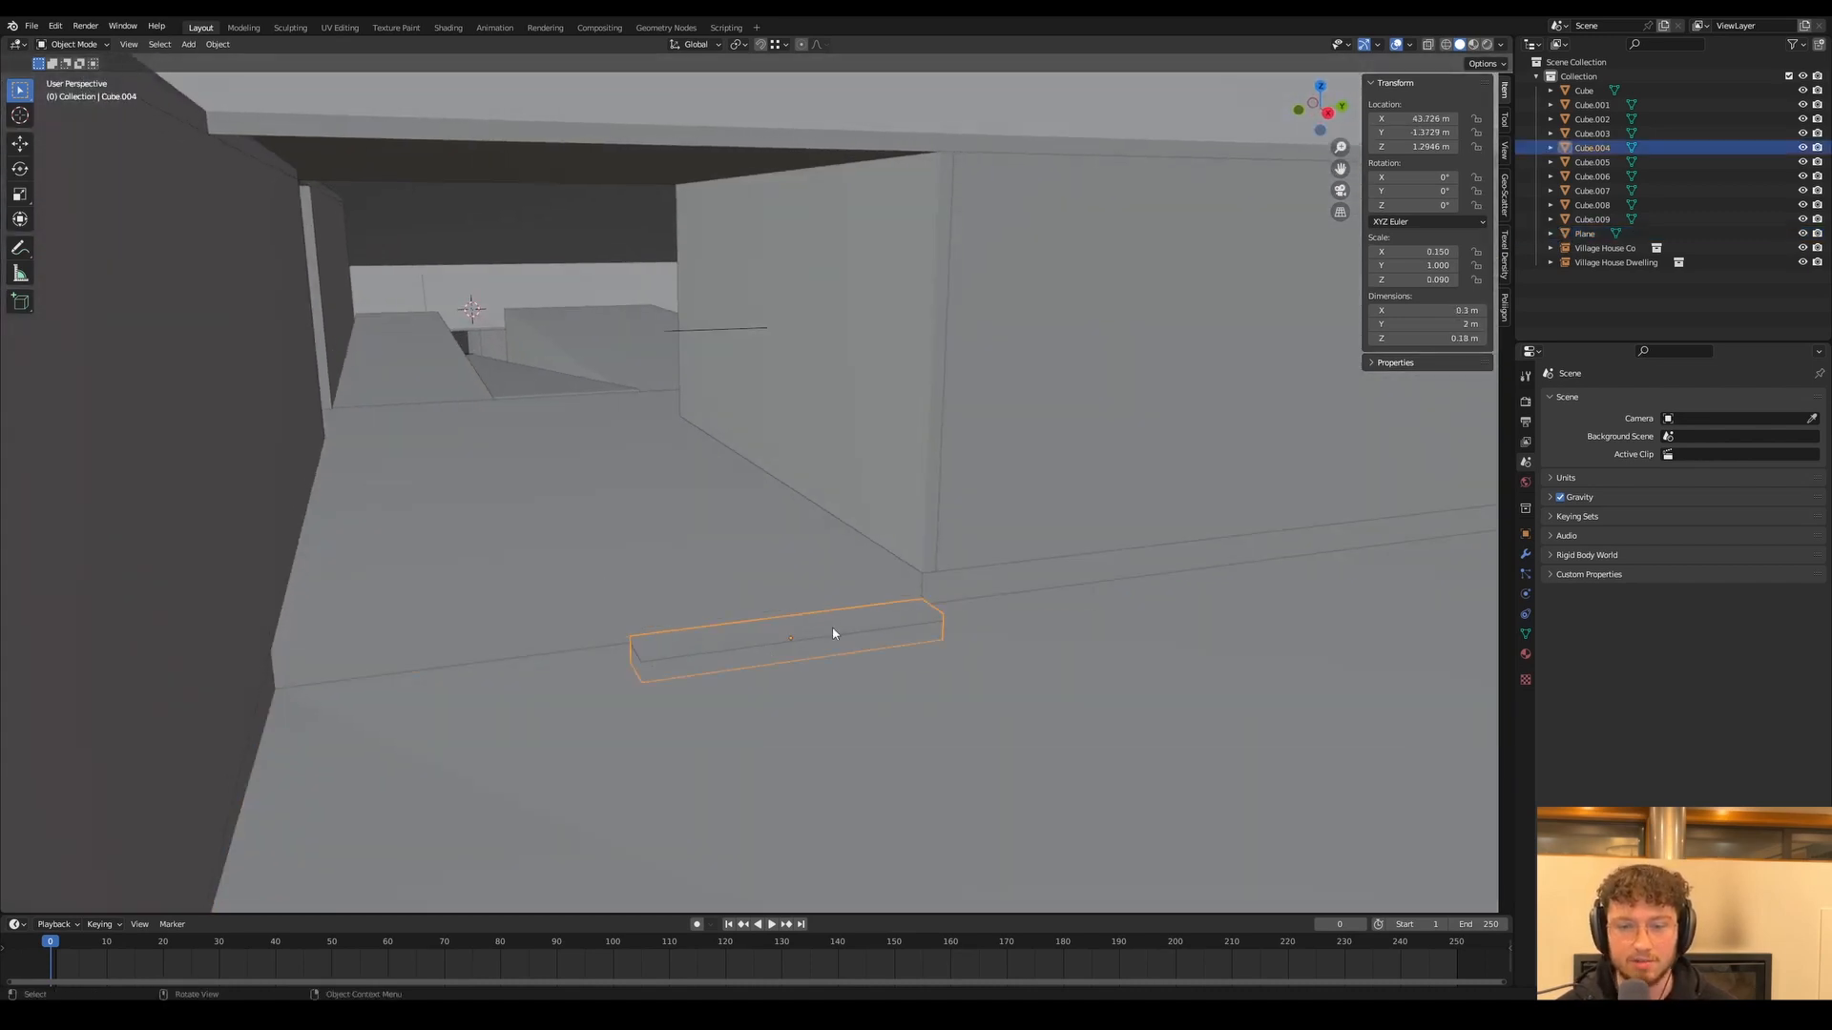
middle_drag(838, 632, 633, 608)
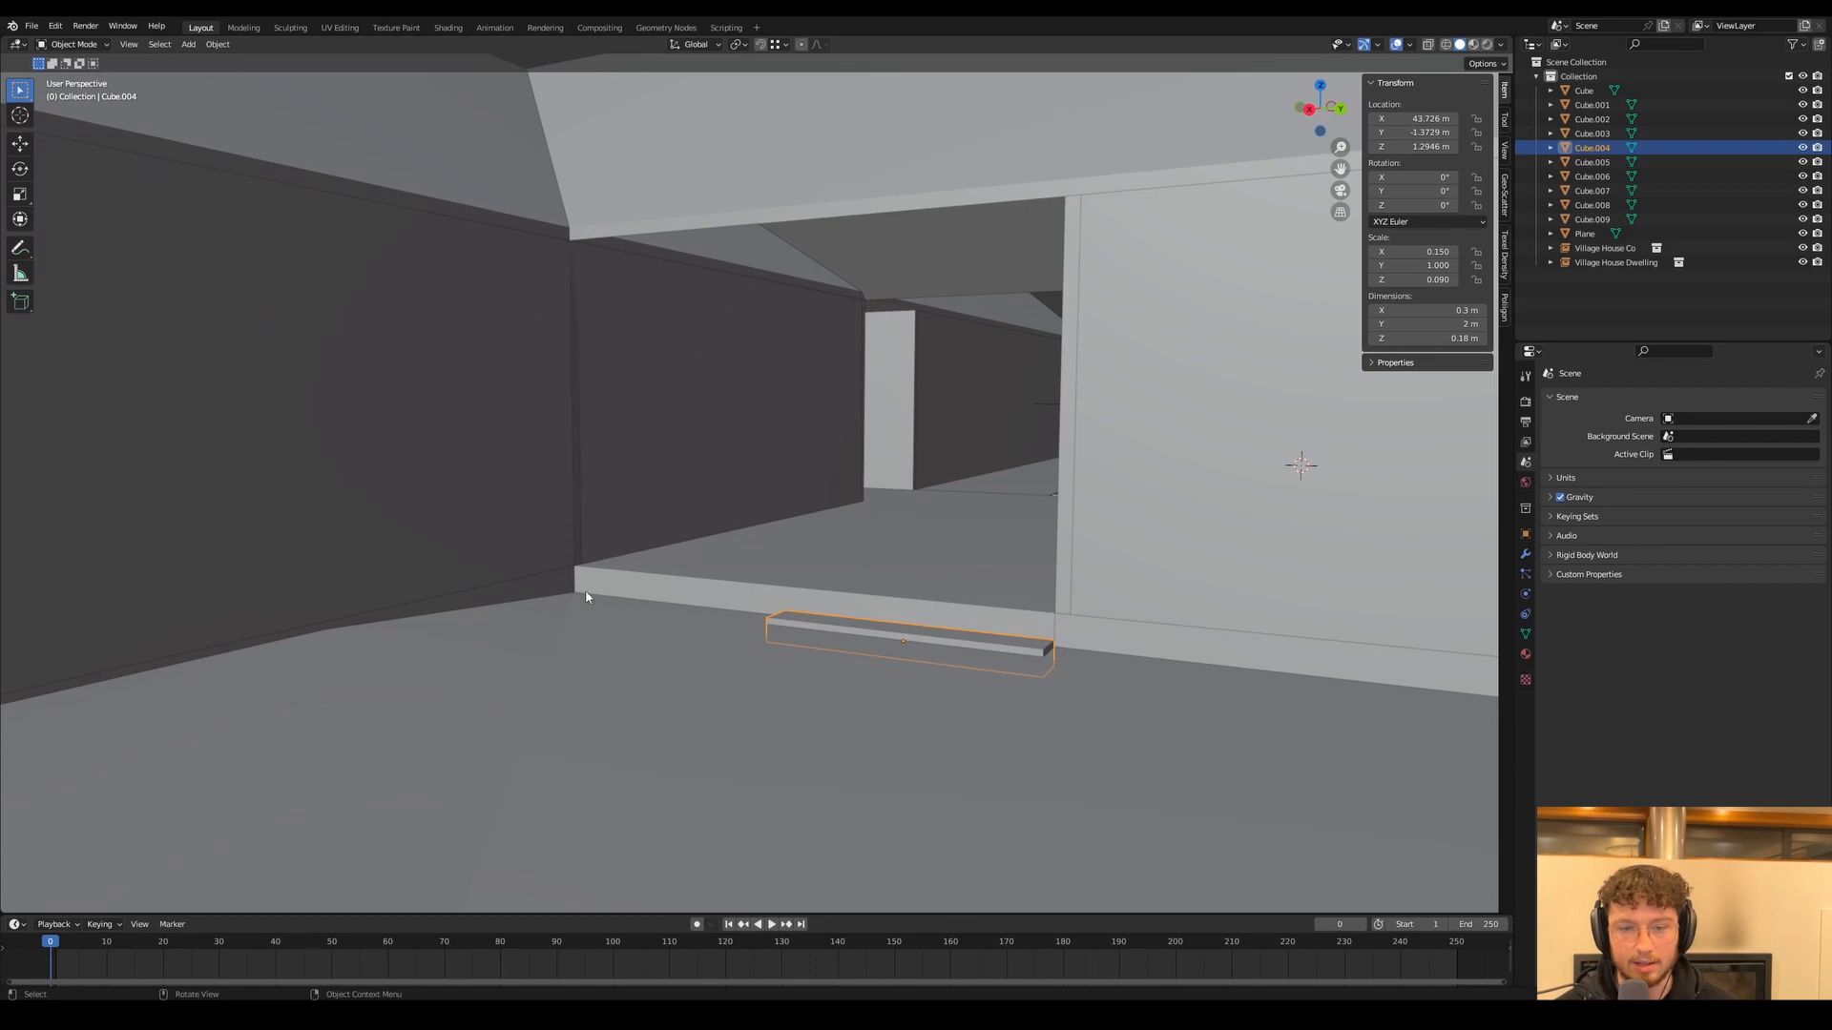
key(Tab)
scroll(776, 641, up, 3)
middle_drag(776, 641, 859, 664)
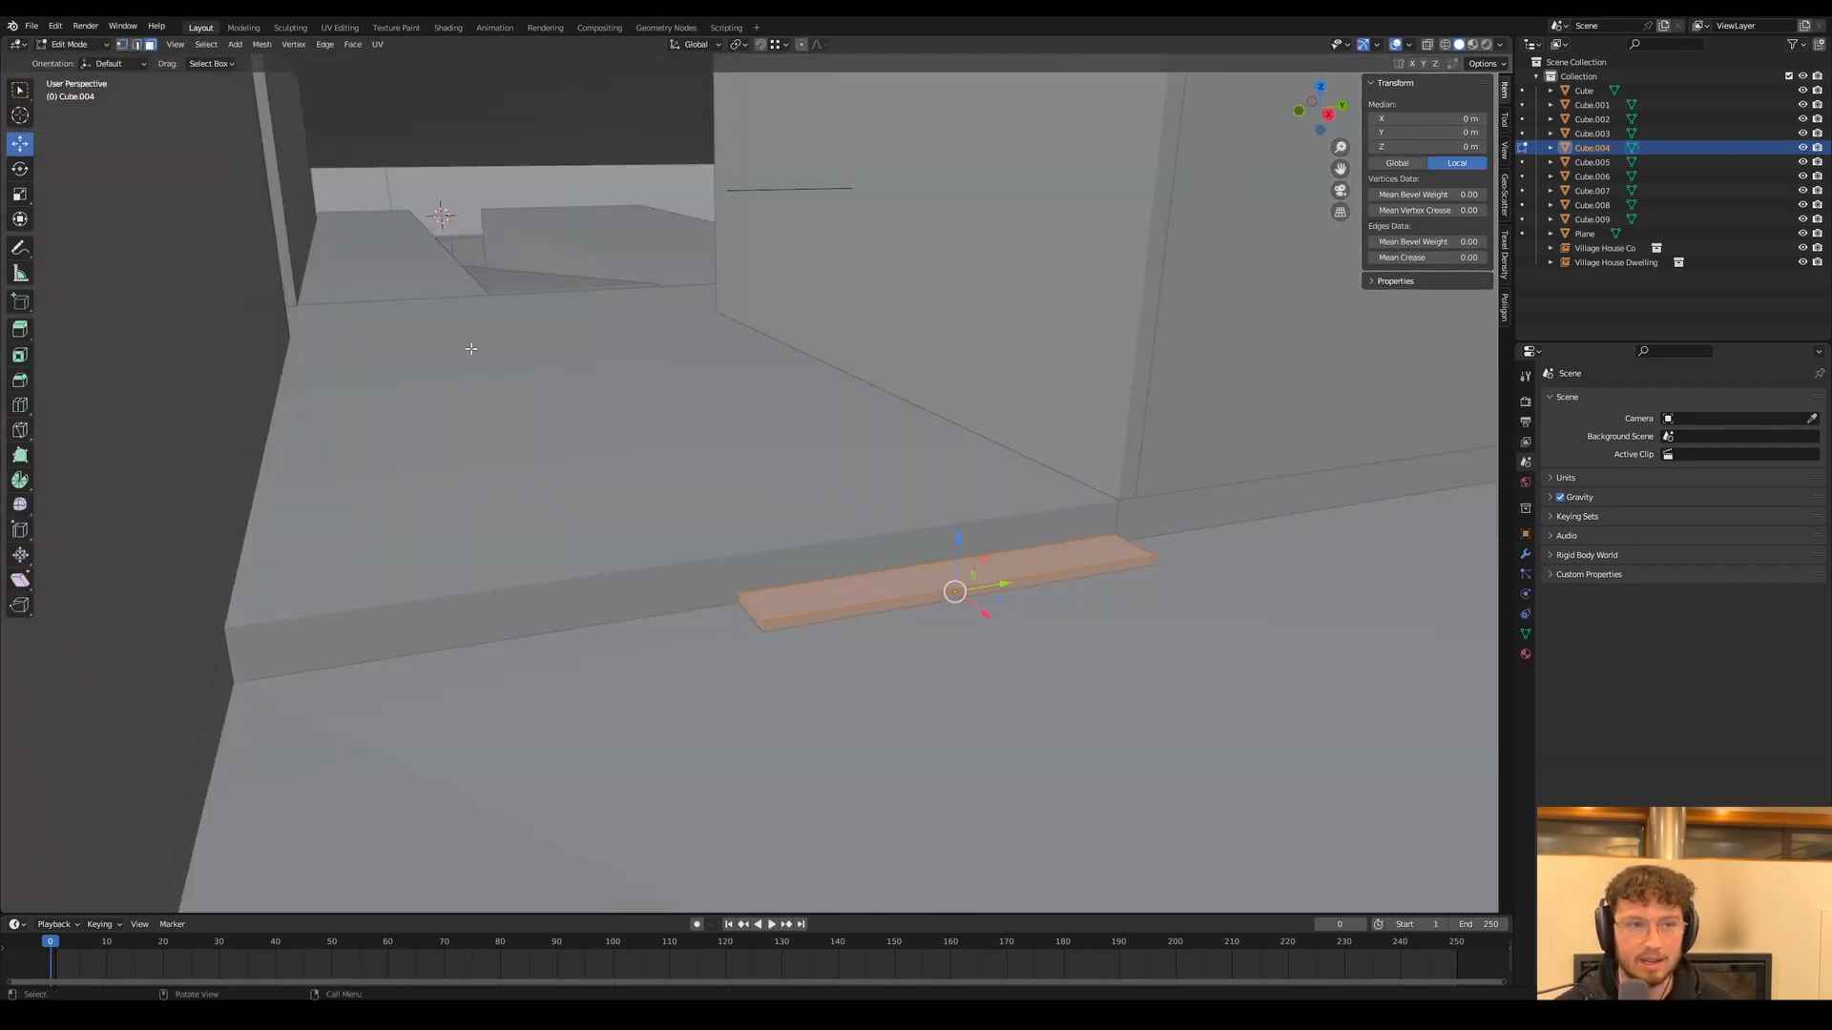
click(748, 615)
key(g)
key(x)
key(y)
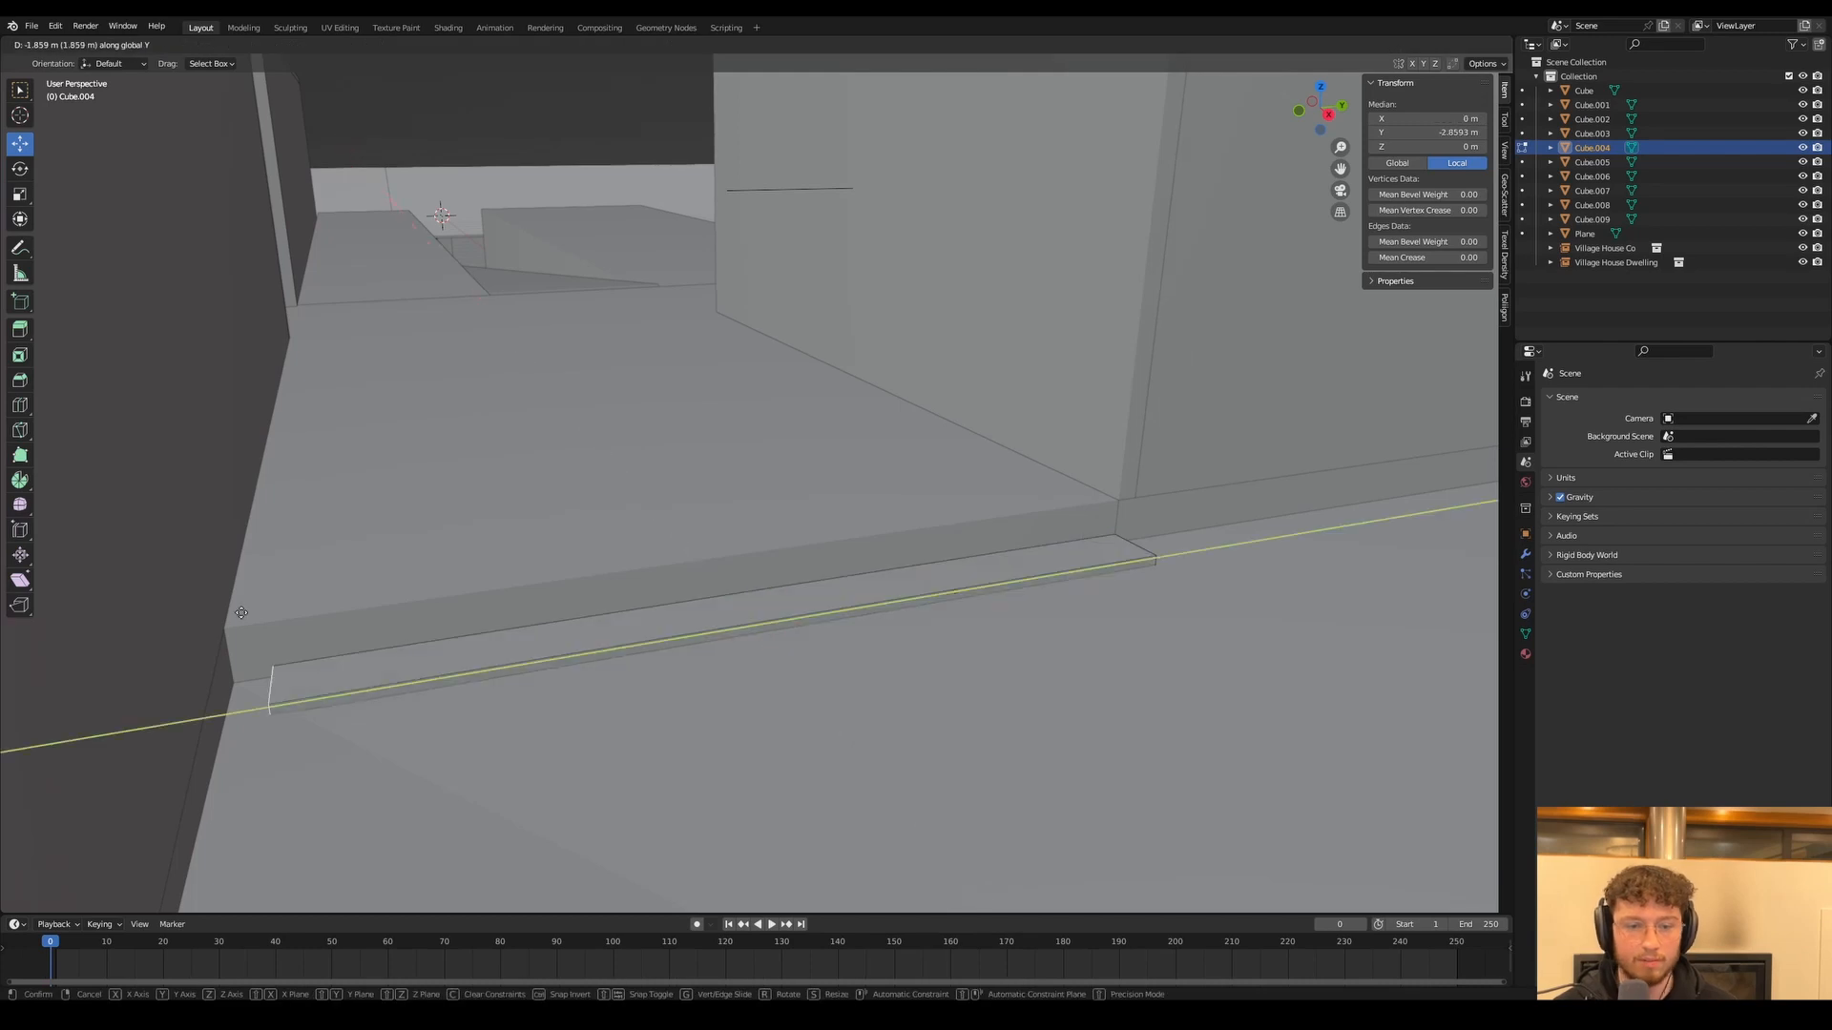
ctrl+click(229, 622)
Move the entrance step's front face 20 cm outward along X, finish editing and deselect the step
scroll(725, 625, down, 3)
middle_drag(763, 629, 708, 635)
click(774, 632)
key(g)
key(x)
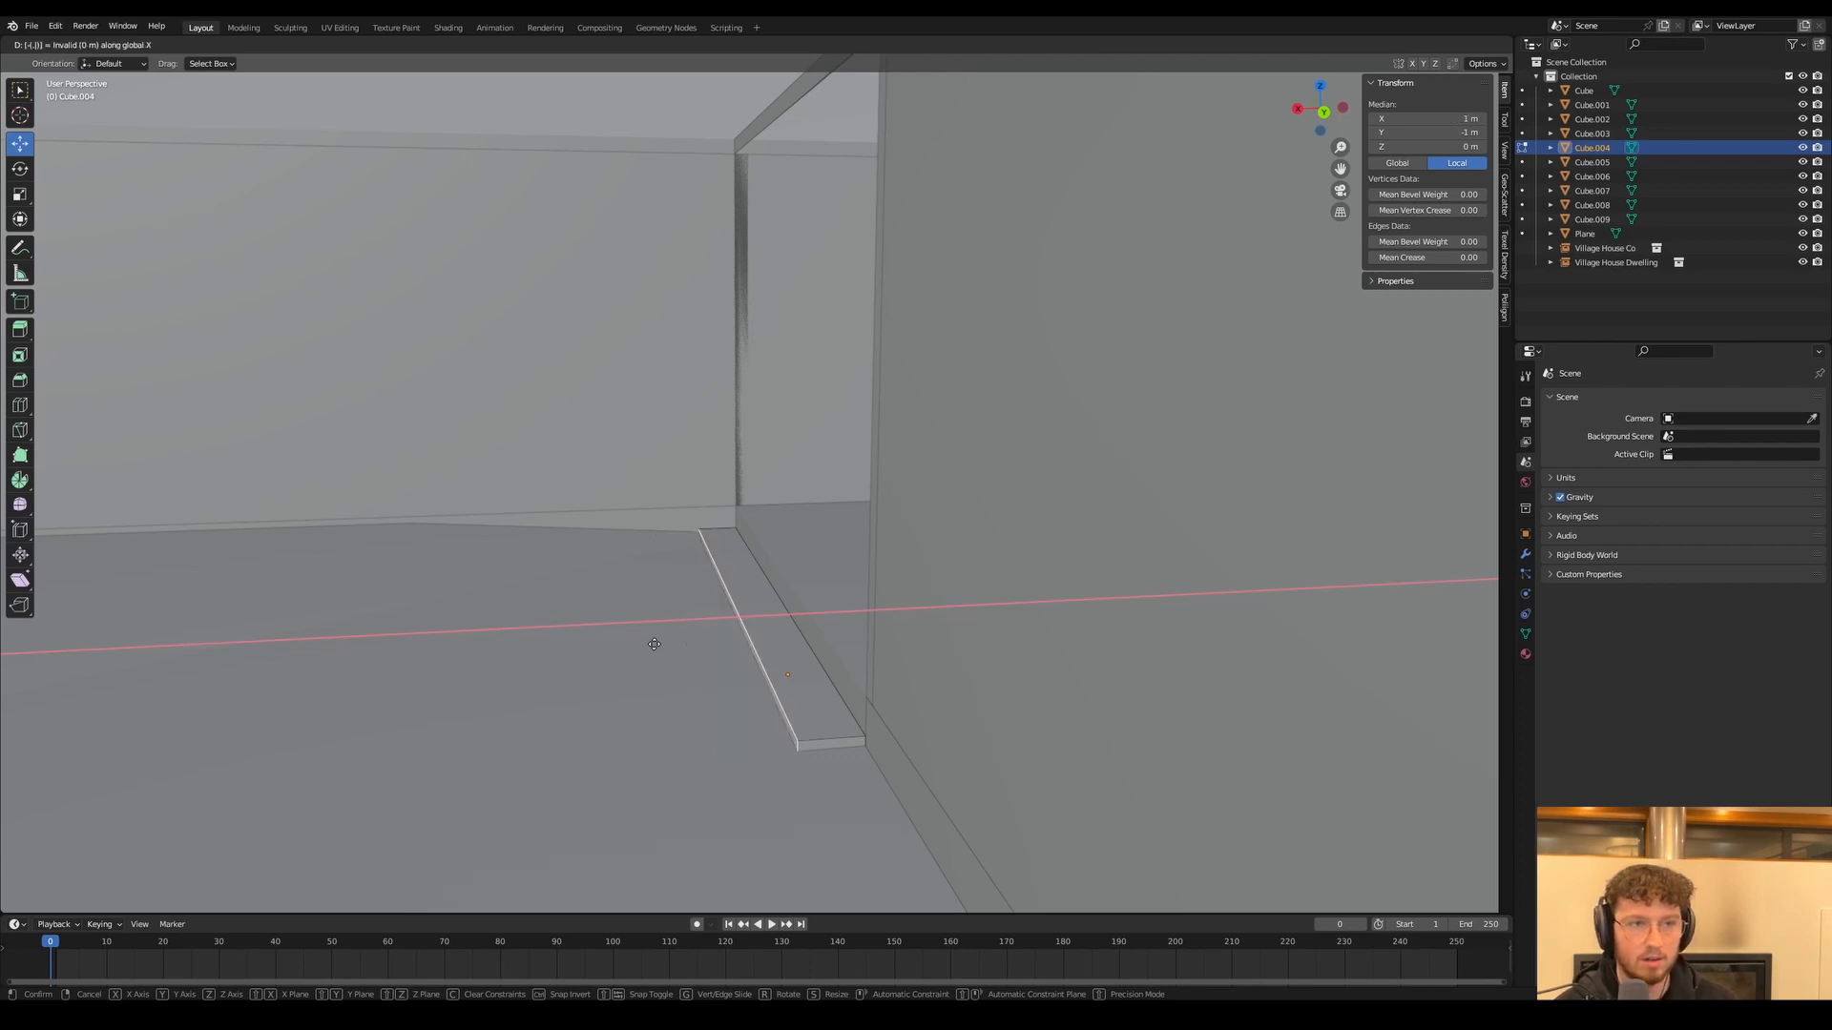
key(Return)
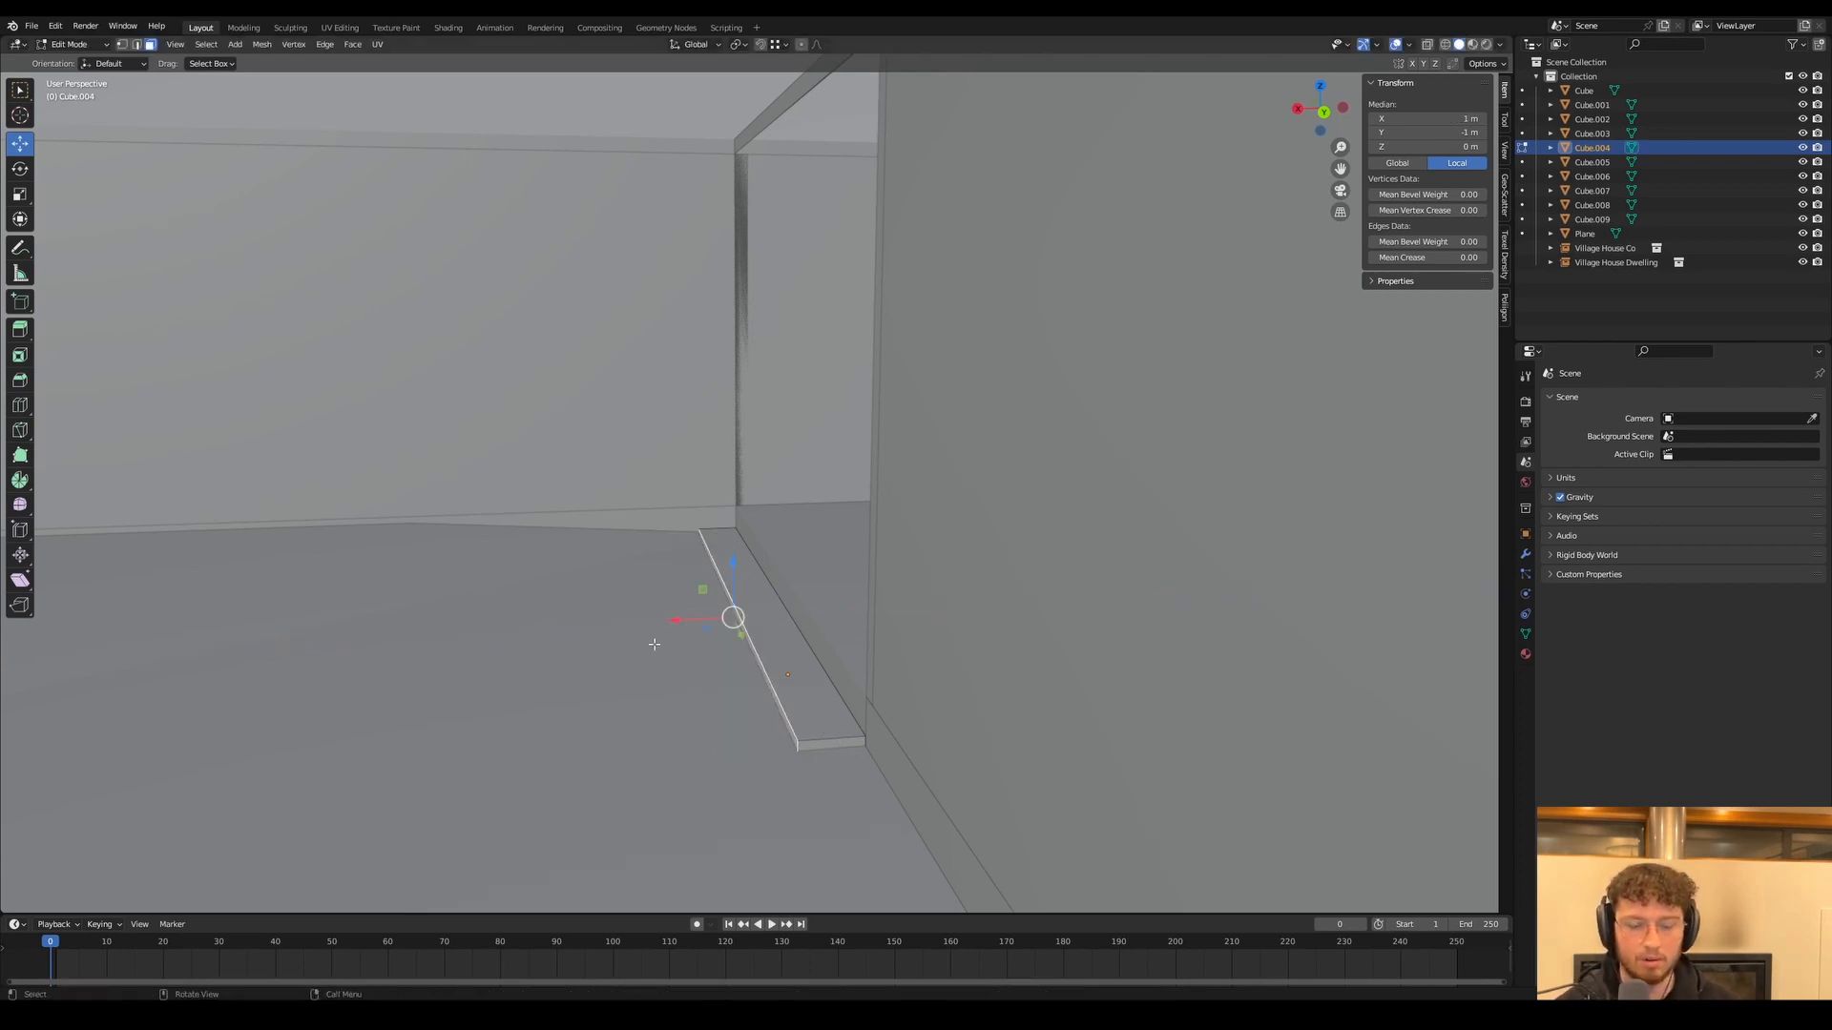
key(g)
key(x)
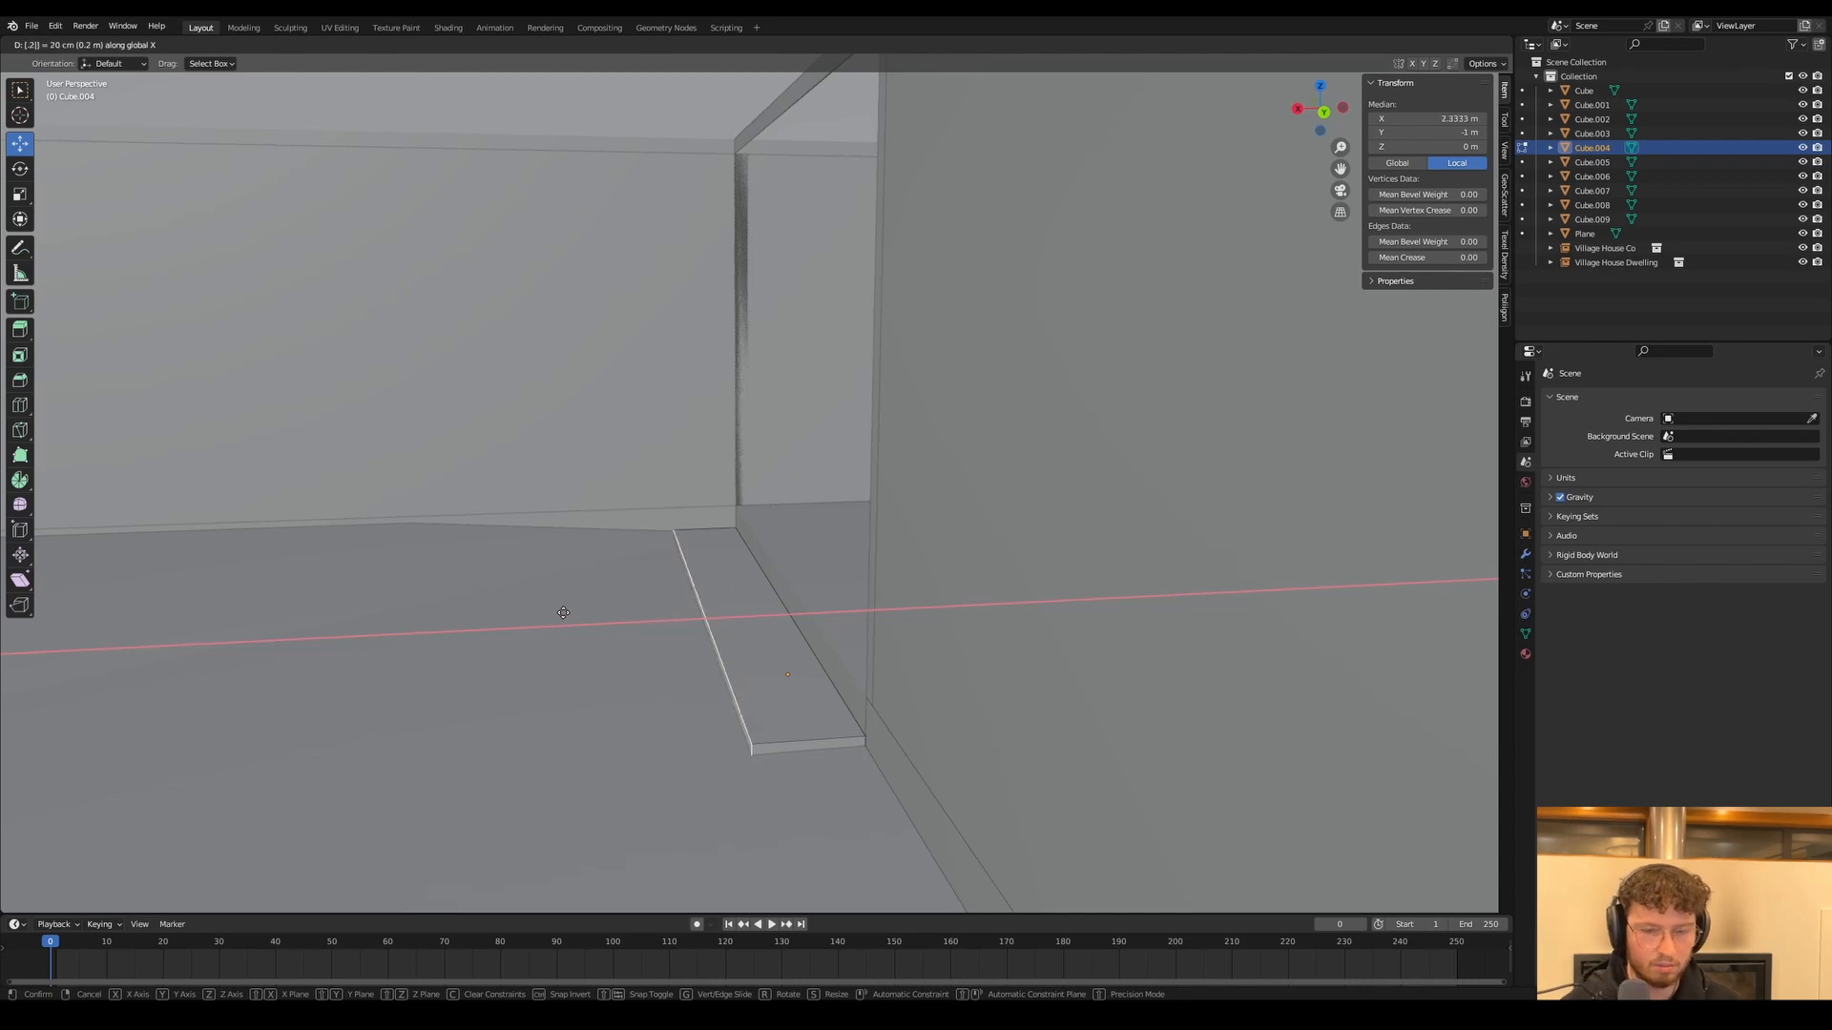
key(Return)
key(Tab)
middle_drag(812, 649, 982, 527)
click(917, 197)
Examine the passage behind the entrance opening and the sunken ramp between the raised terraces
scroll(805, 380, down, 6)
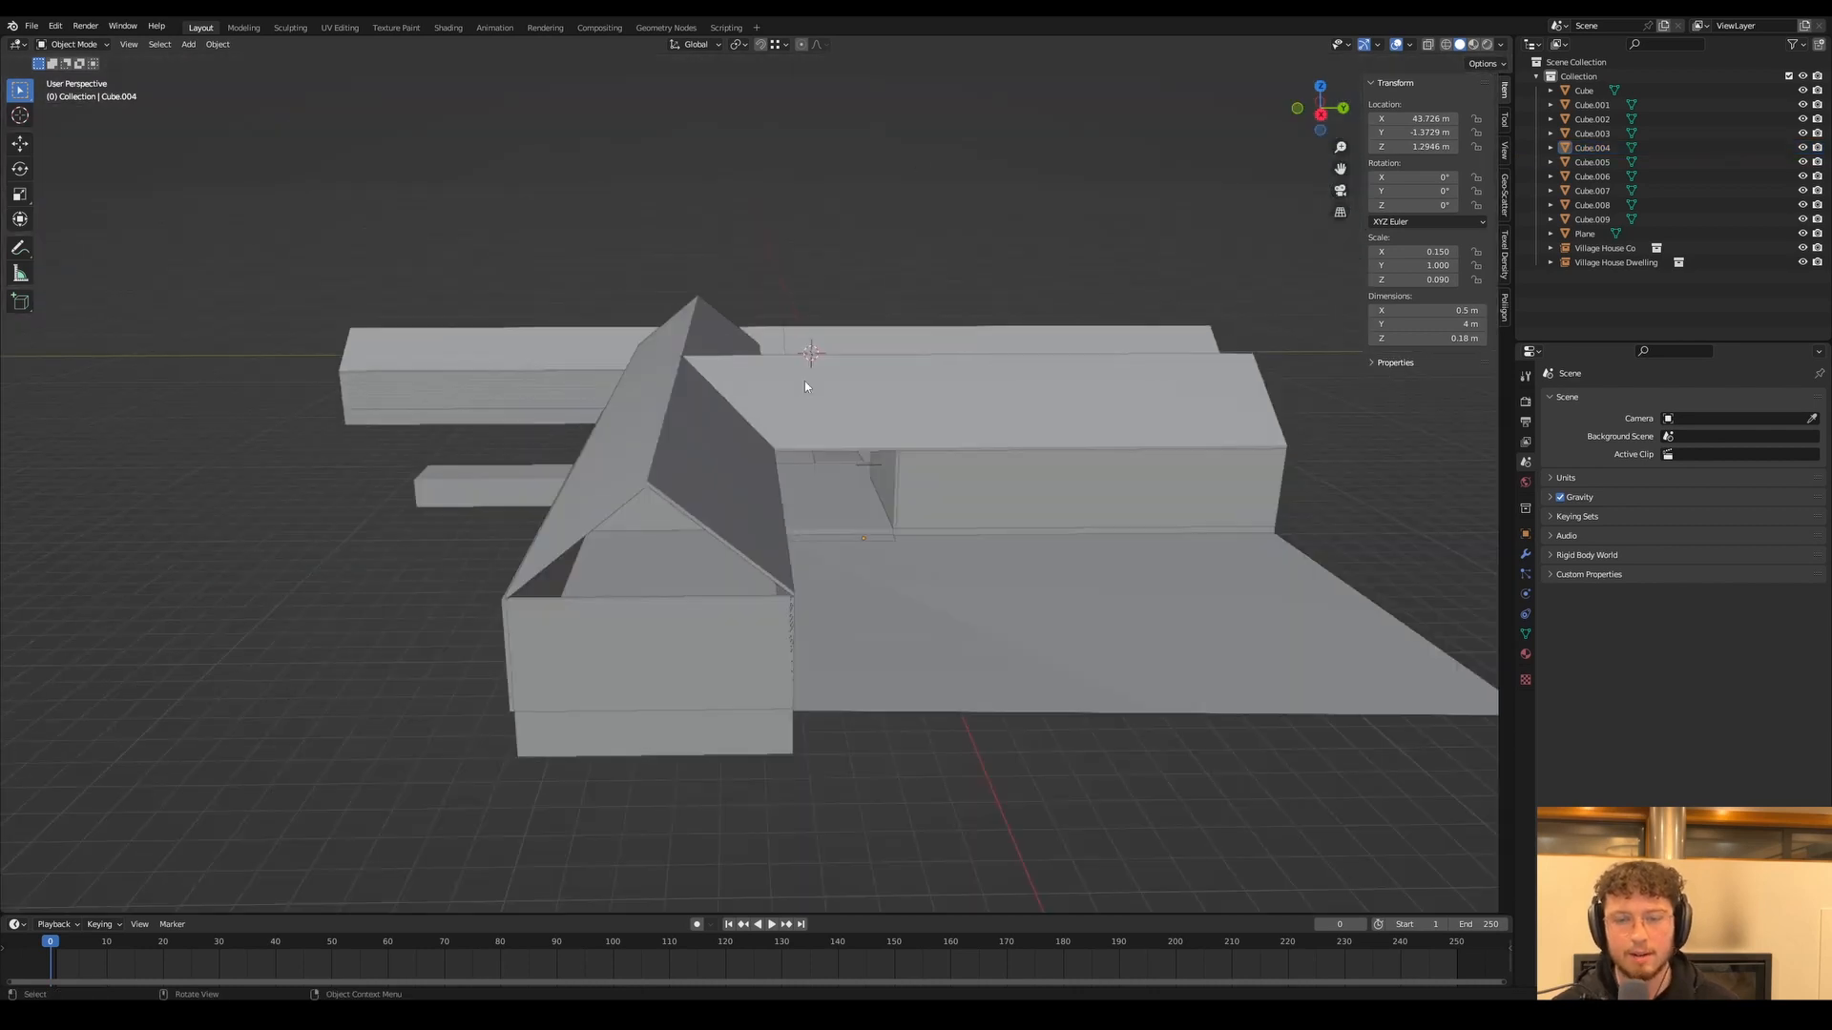
middle_drag(804, 381, 651, 494)
scroll(958, 515, up, 8)
shift+middle_drag(958, 515, 681, 586)
scroll(860, 427, up, 3)
scroll(857, 425, down, 2)
scroll(849, 430, up, 4)
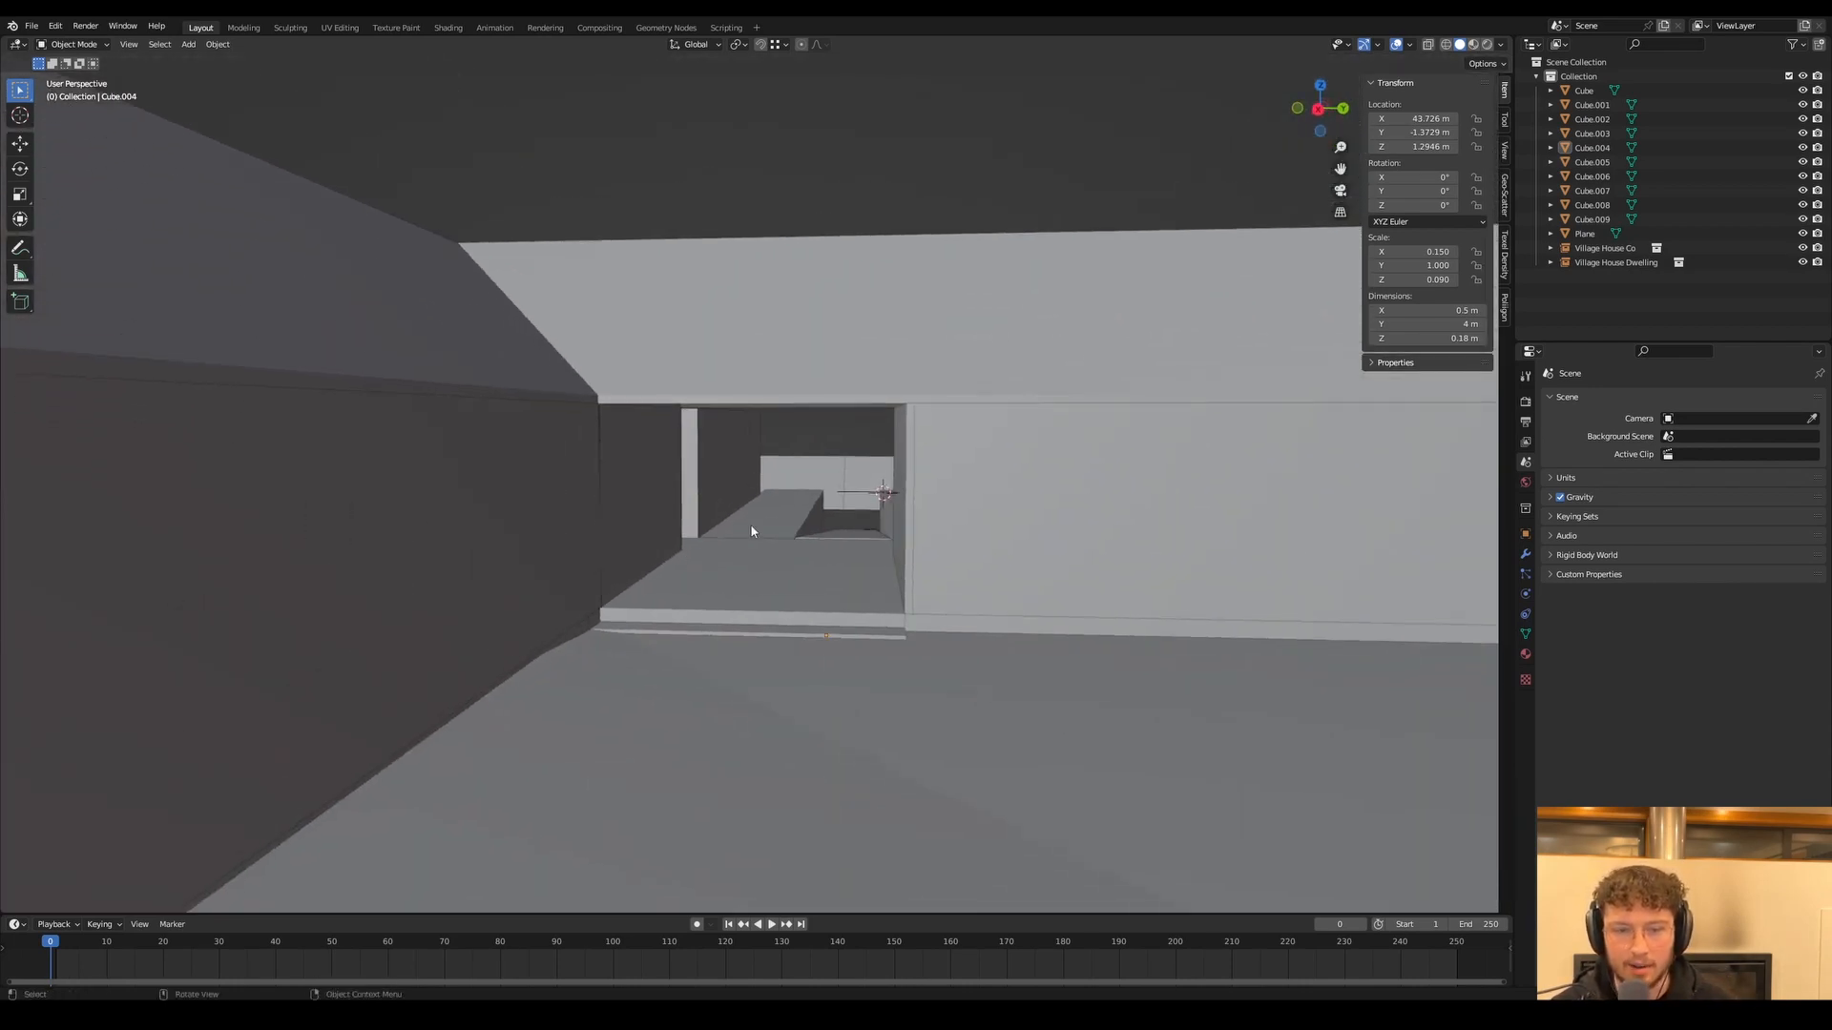
scroll(752, 531, up, 3)
middle_drag(797, 531, 882, 541)
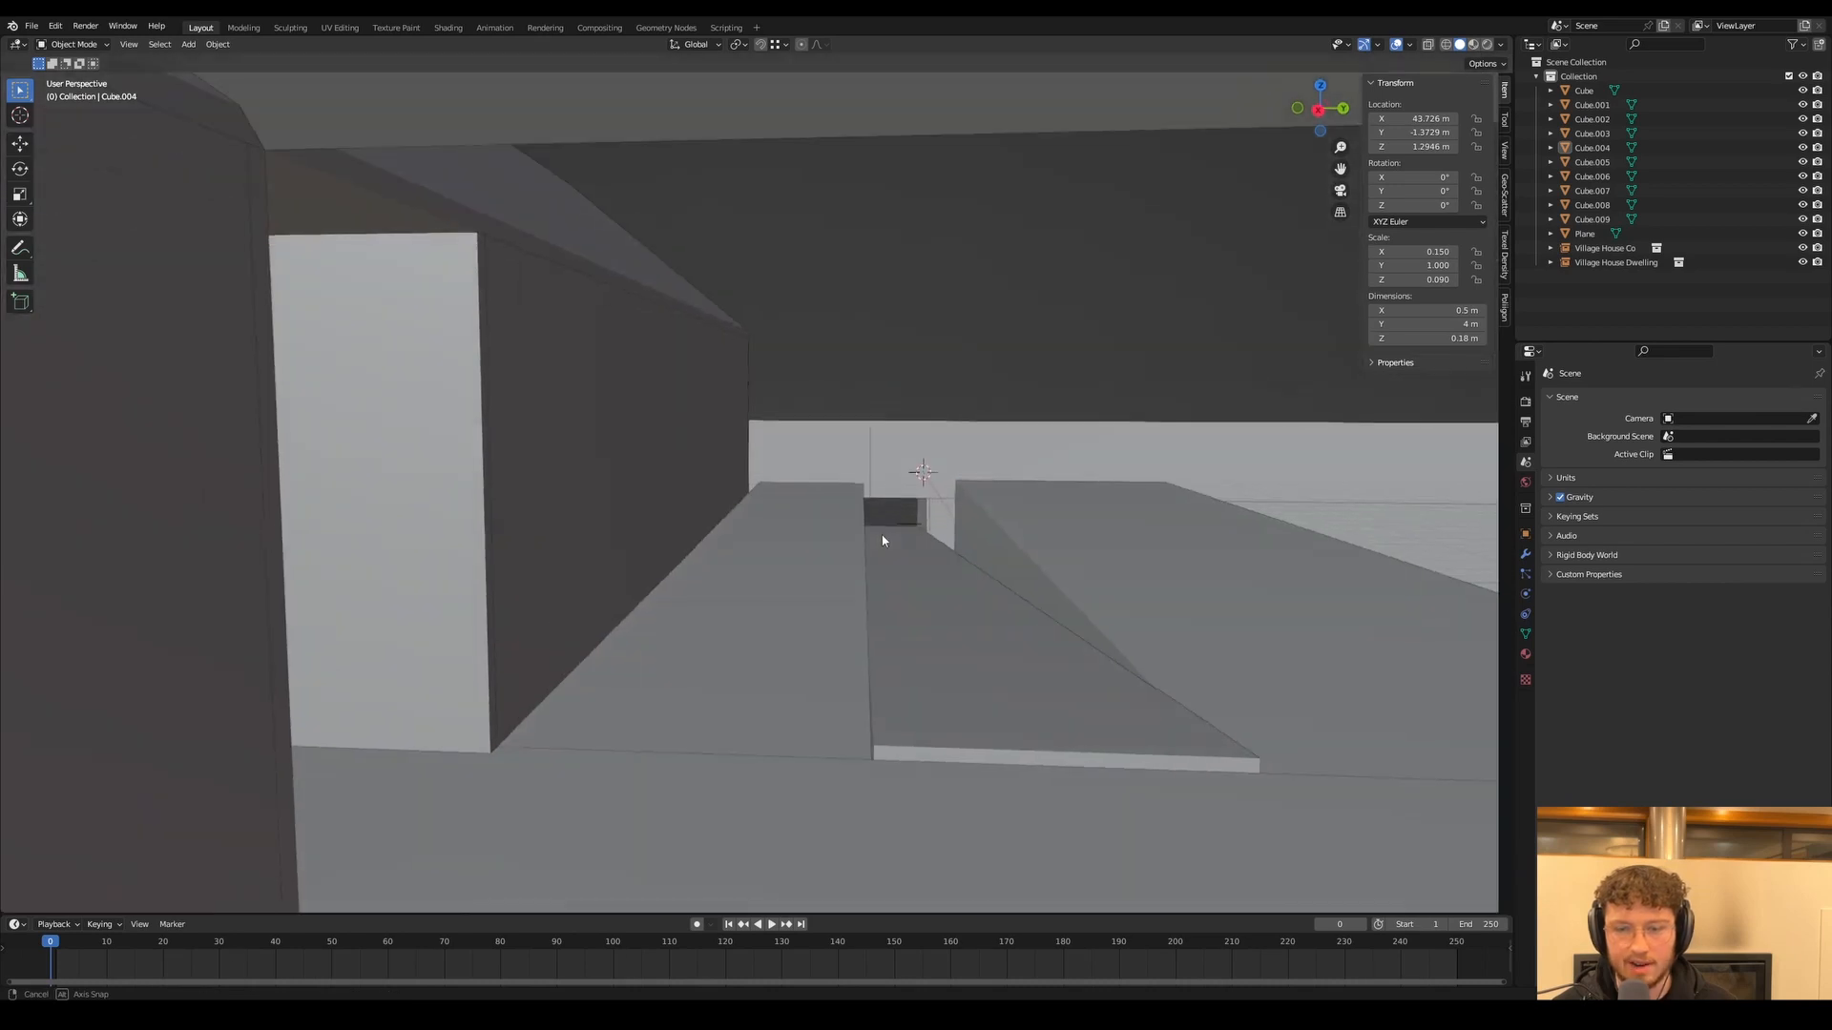
click(983, 637)
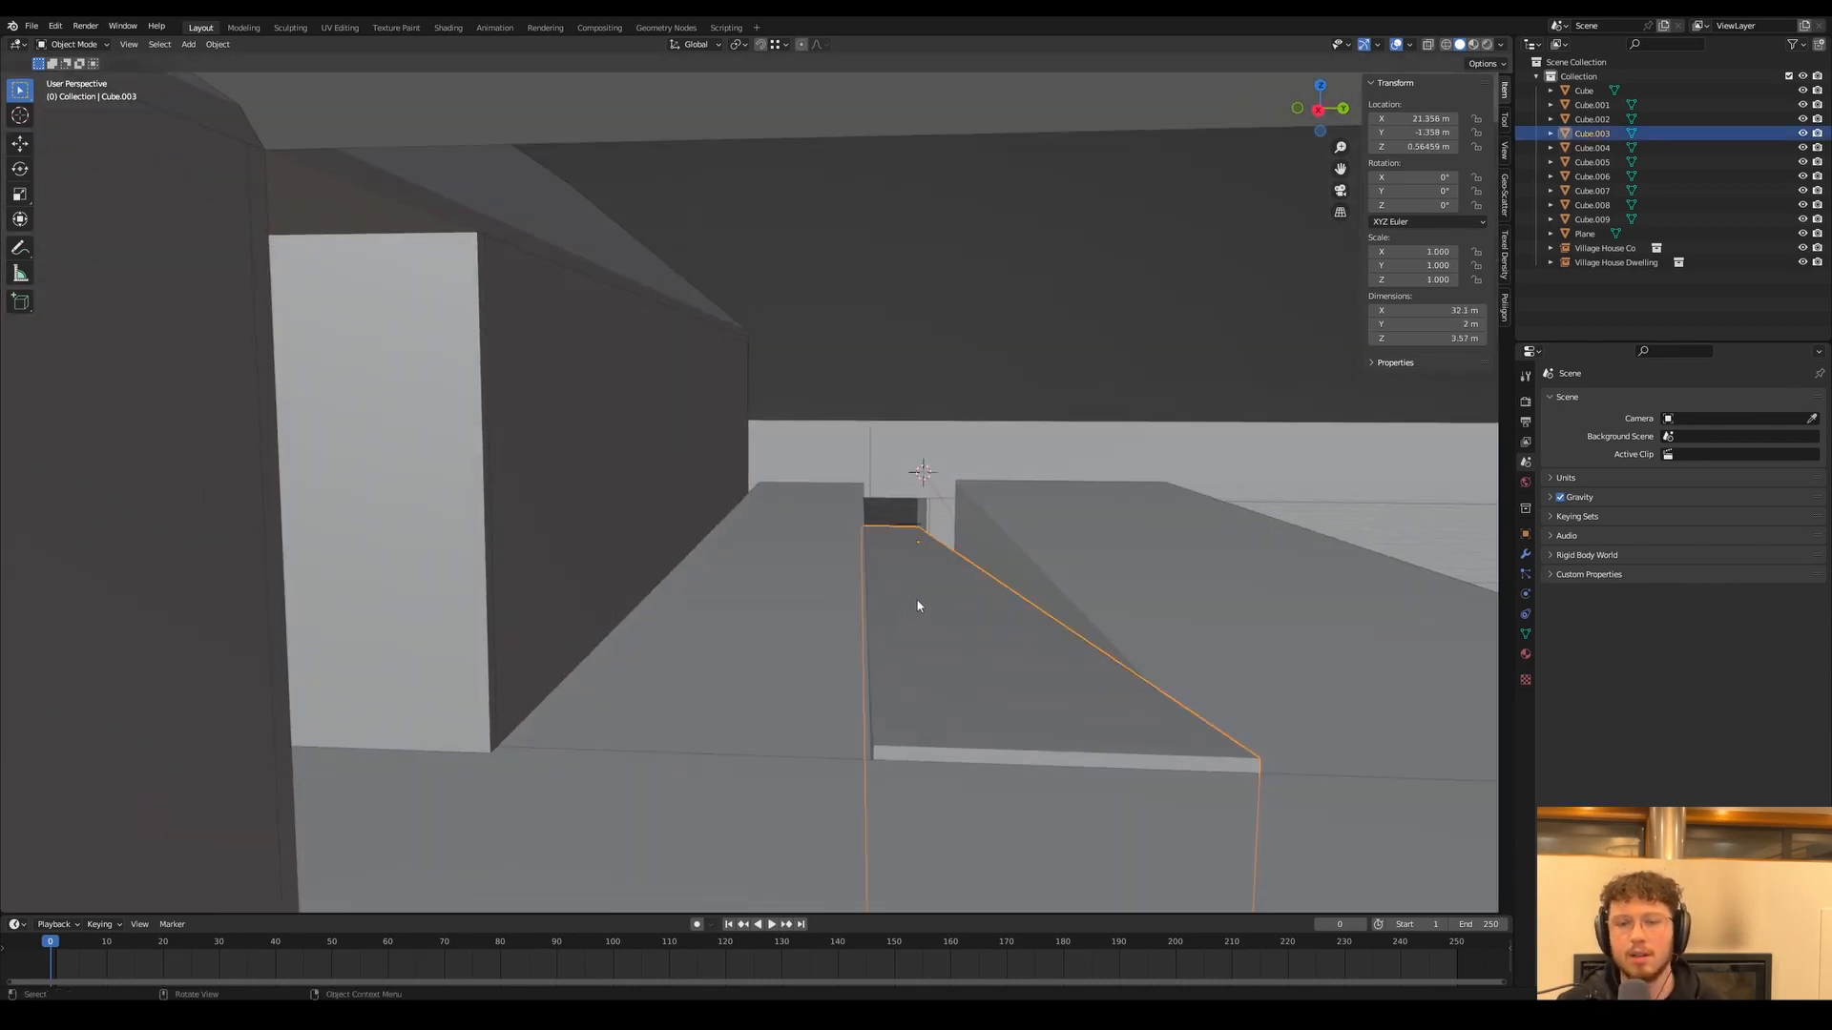
scroll(914, 600, up, 3)
middle_drag(914, 599, 973, 667)
Duplicate the entrance step and place the copy at the ramp's upper end, aligned along X with the raised floor's edge
click(1020, 785)
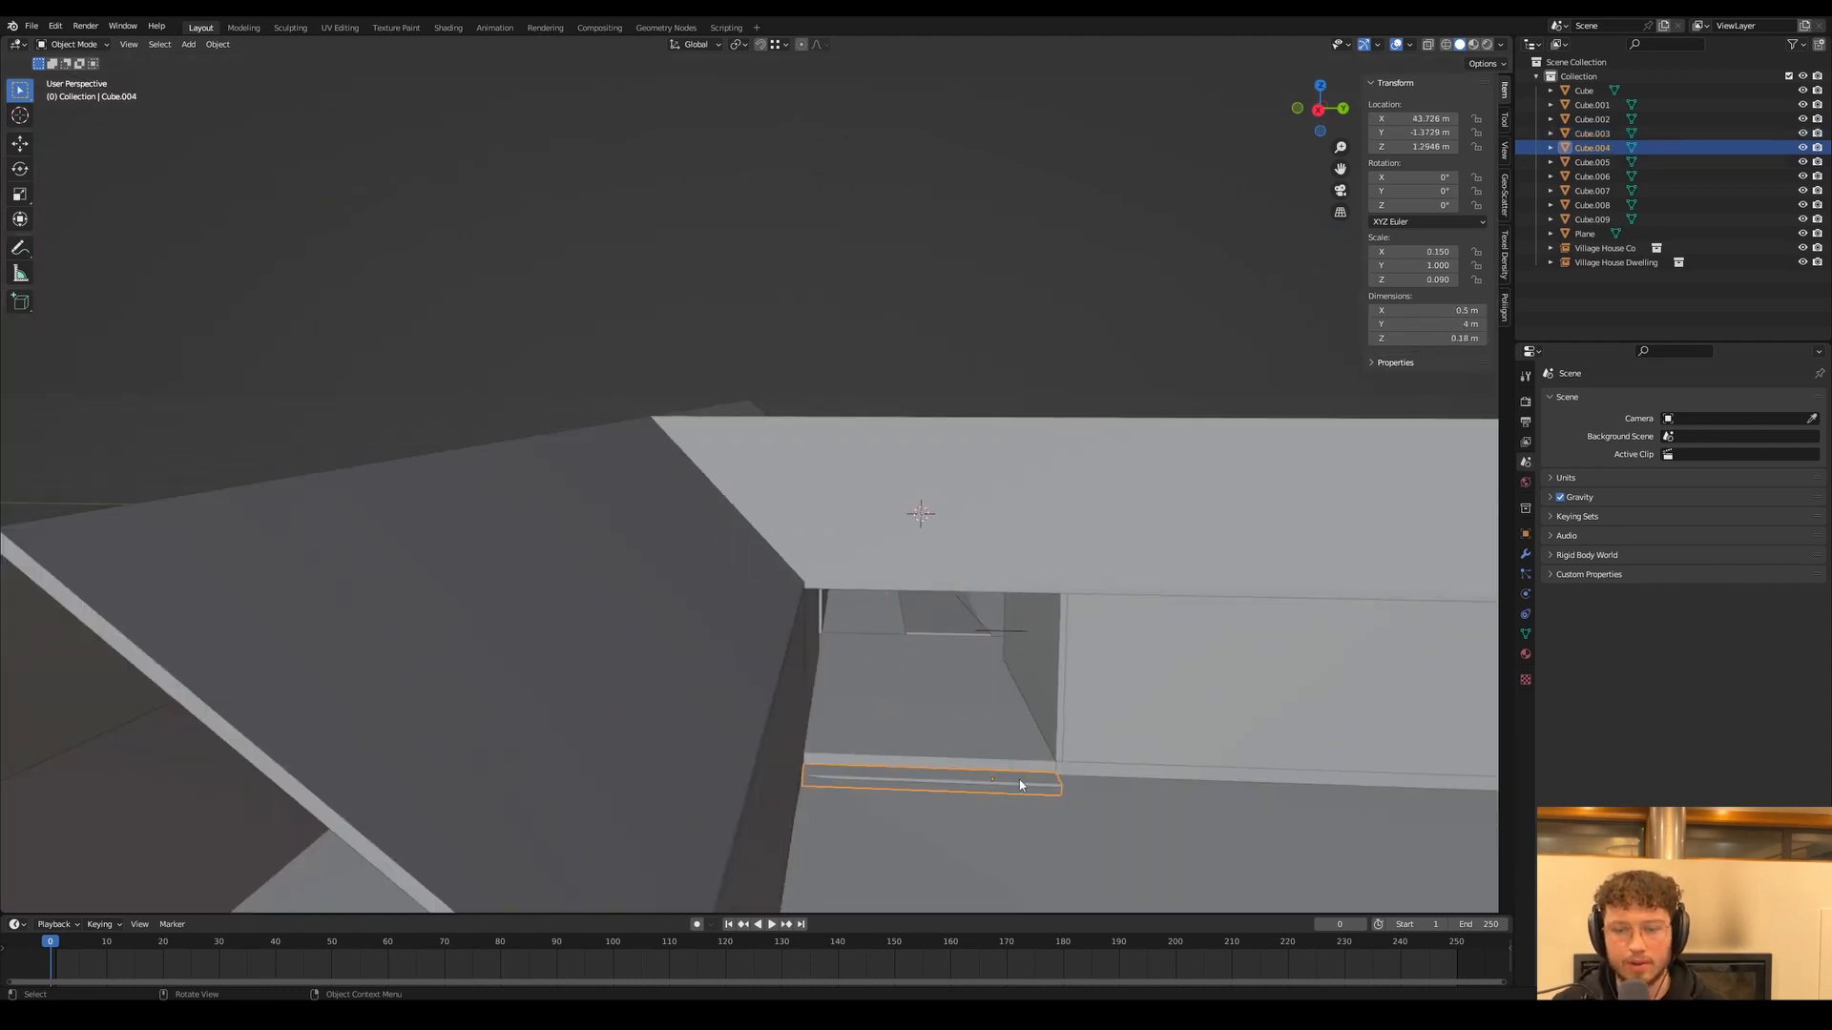
middle_drag(1015, 798, 684, 639)
key(shift+d)
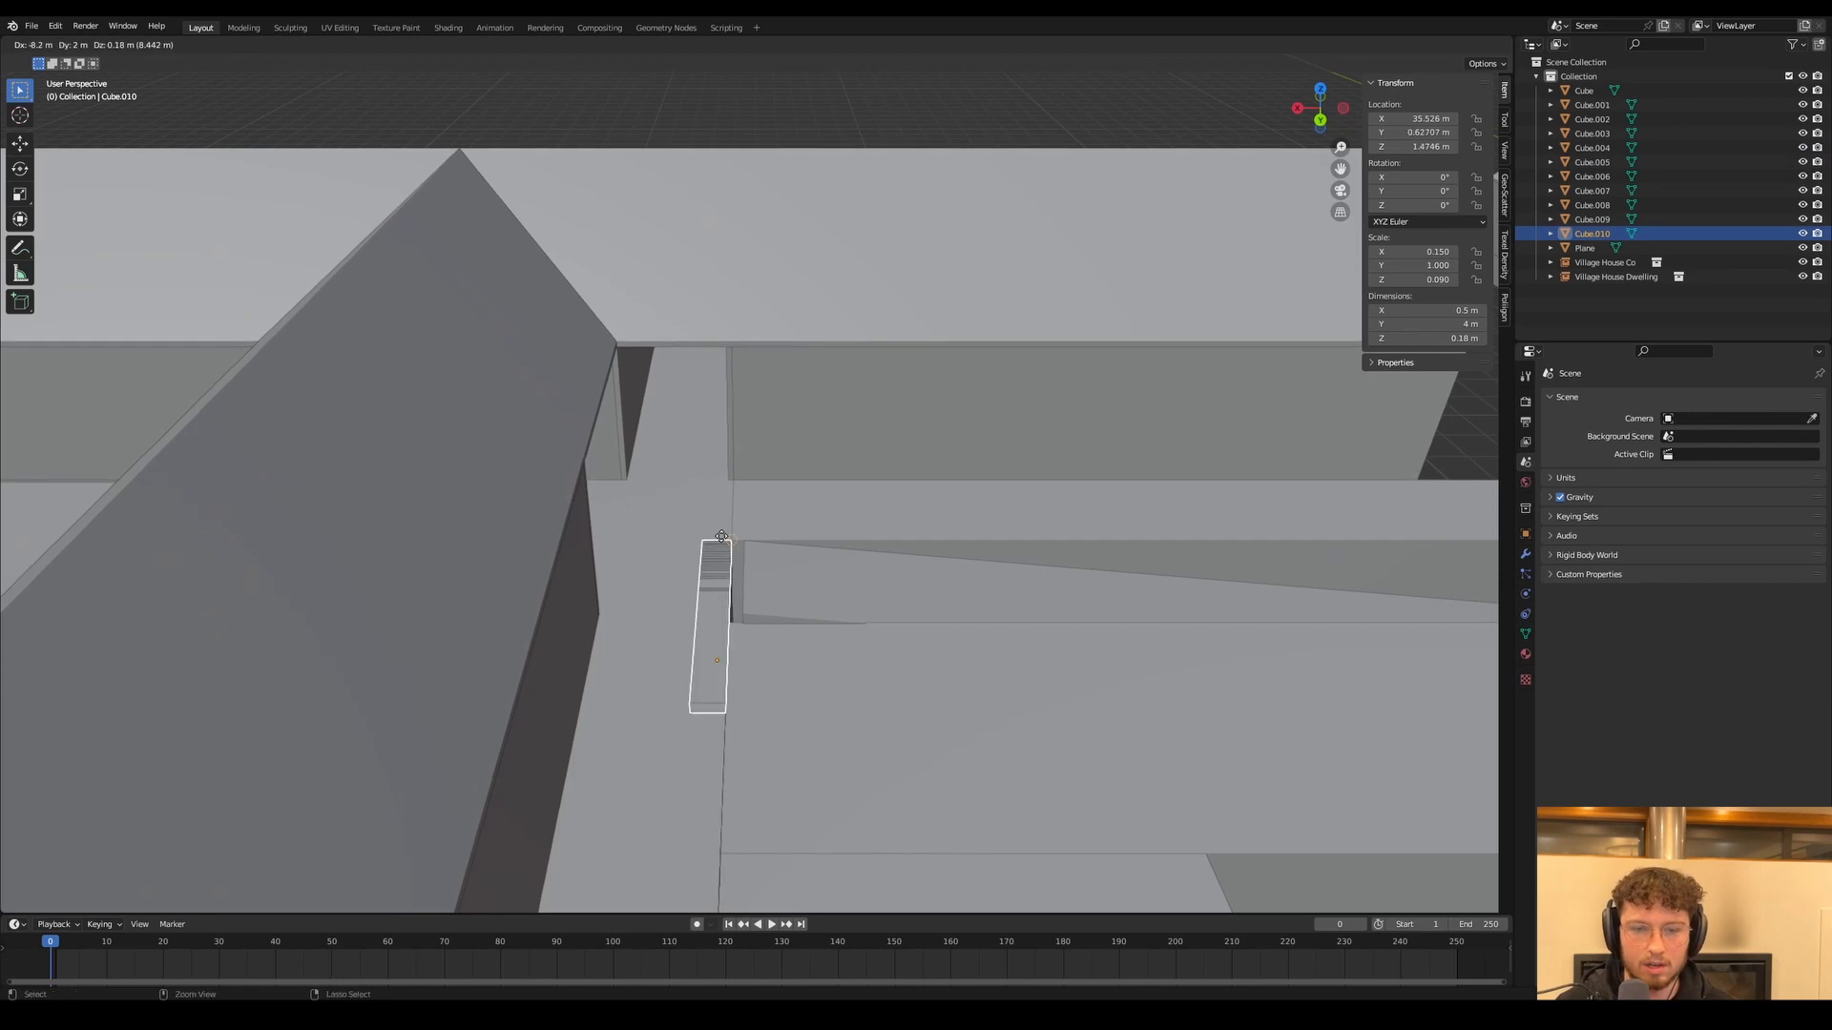
click(727, 536)
key(g)
key(x)
click(818, 550)
key(g)
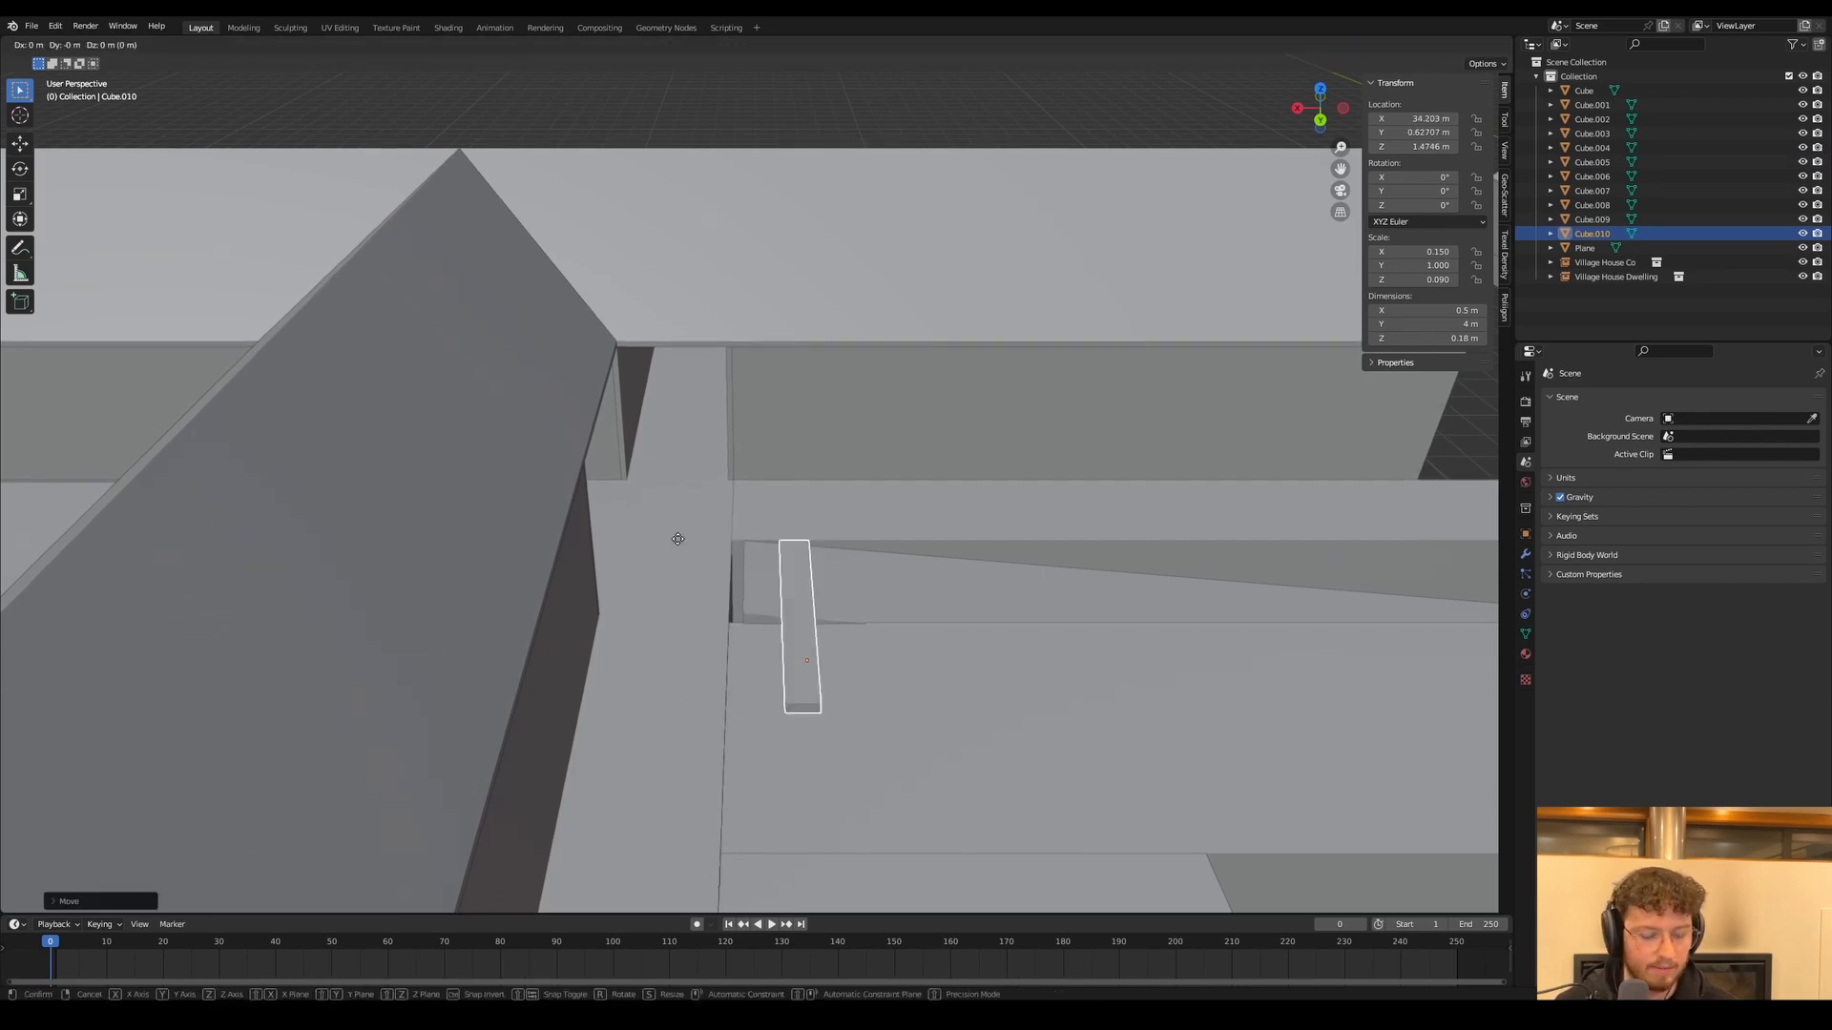
key(x)
click(733, 534)
Shorten the copied step along Y to about 2 m, matching the ramp's width, and finish editing
key(Tab)
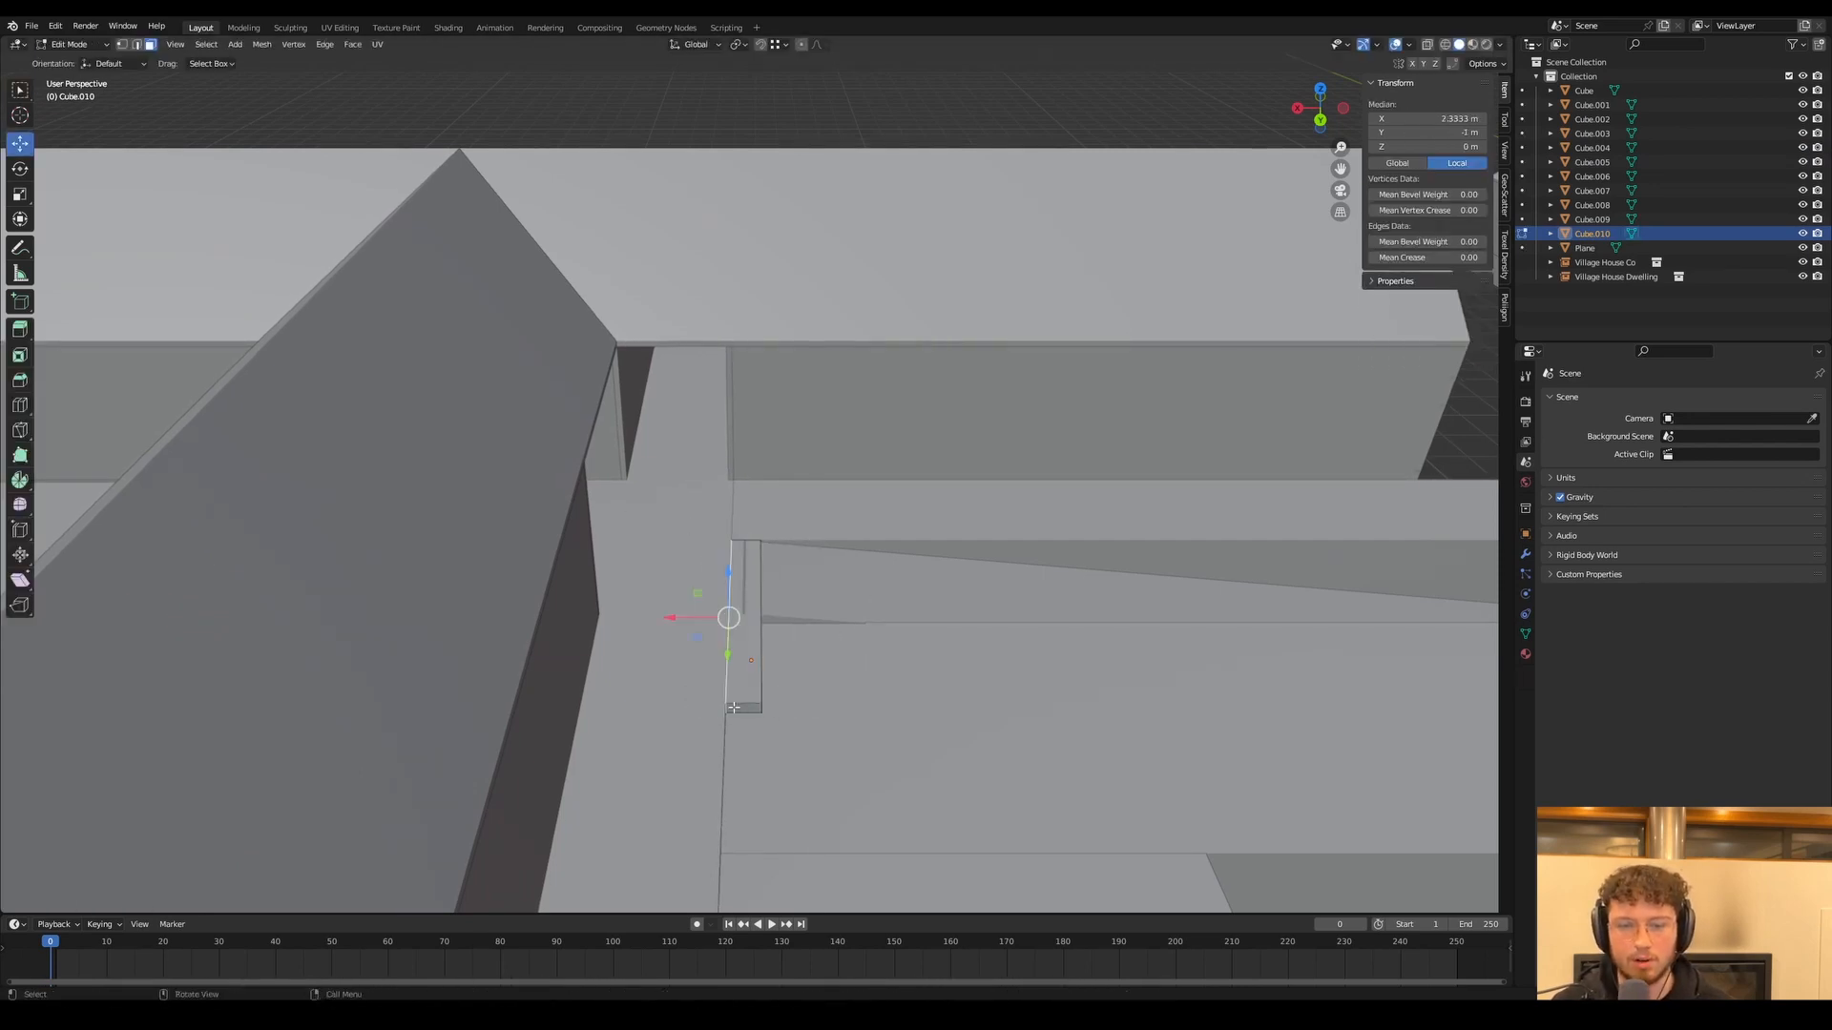
scroll(731, 653, up, 3)
middle_drag(731, 653, 563, 572)
key(g)
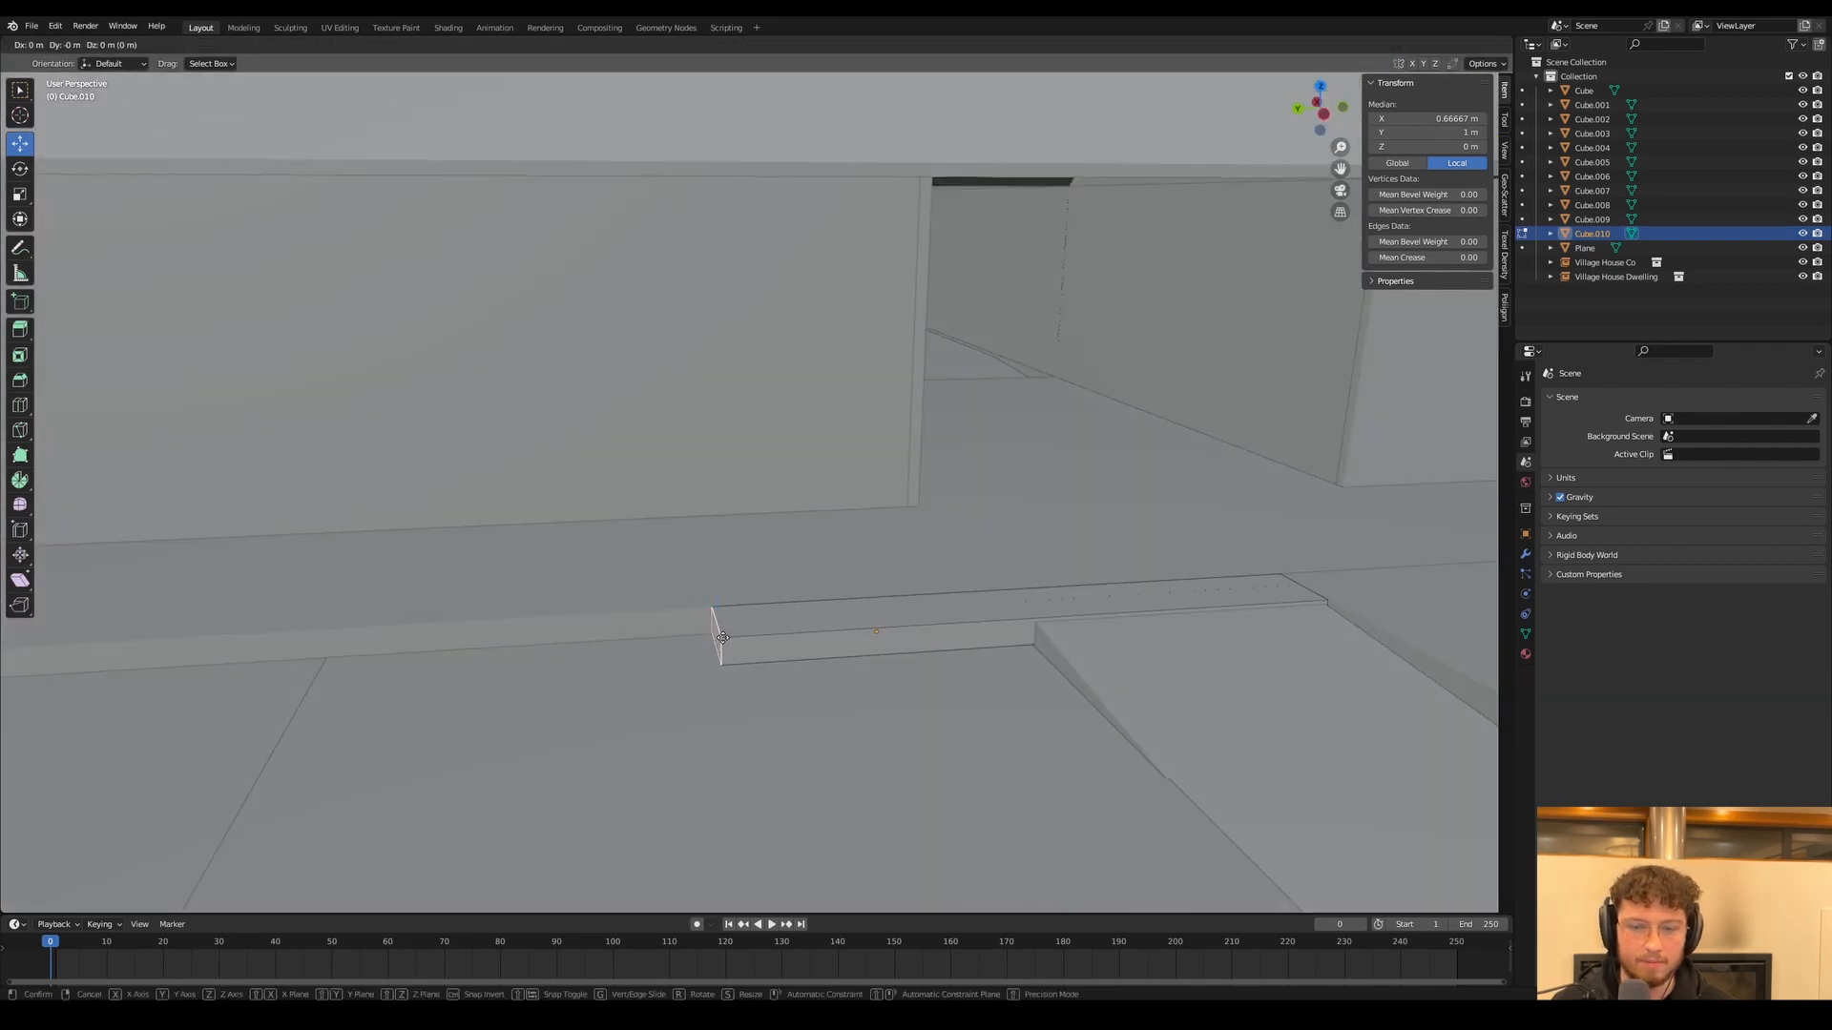
key(y)
click(1026, 609)
key(Tab)
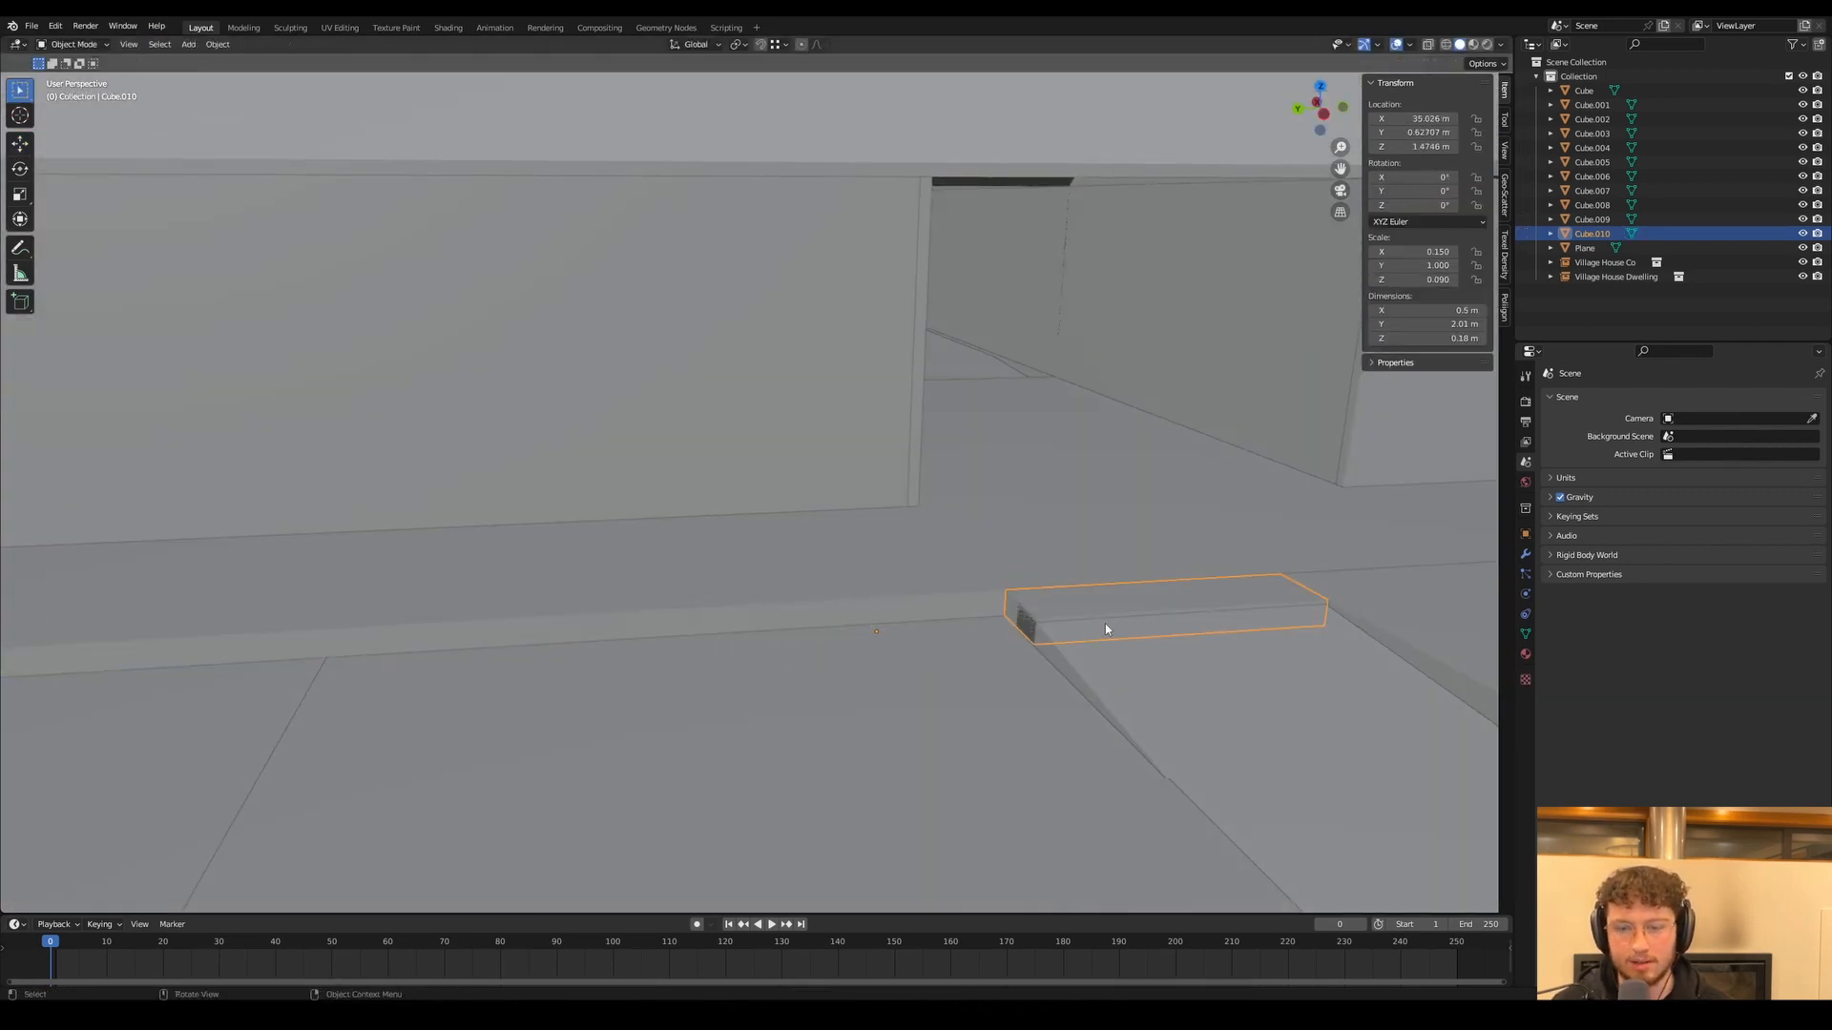
Move the ramp along X away from the copied step
middle_drag(1105, 622, 759, 581)
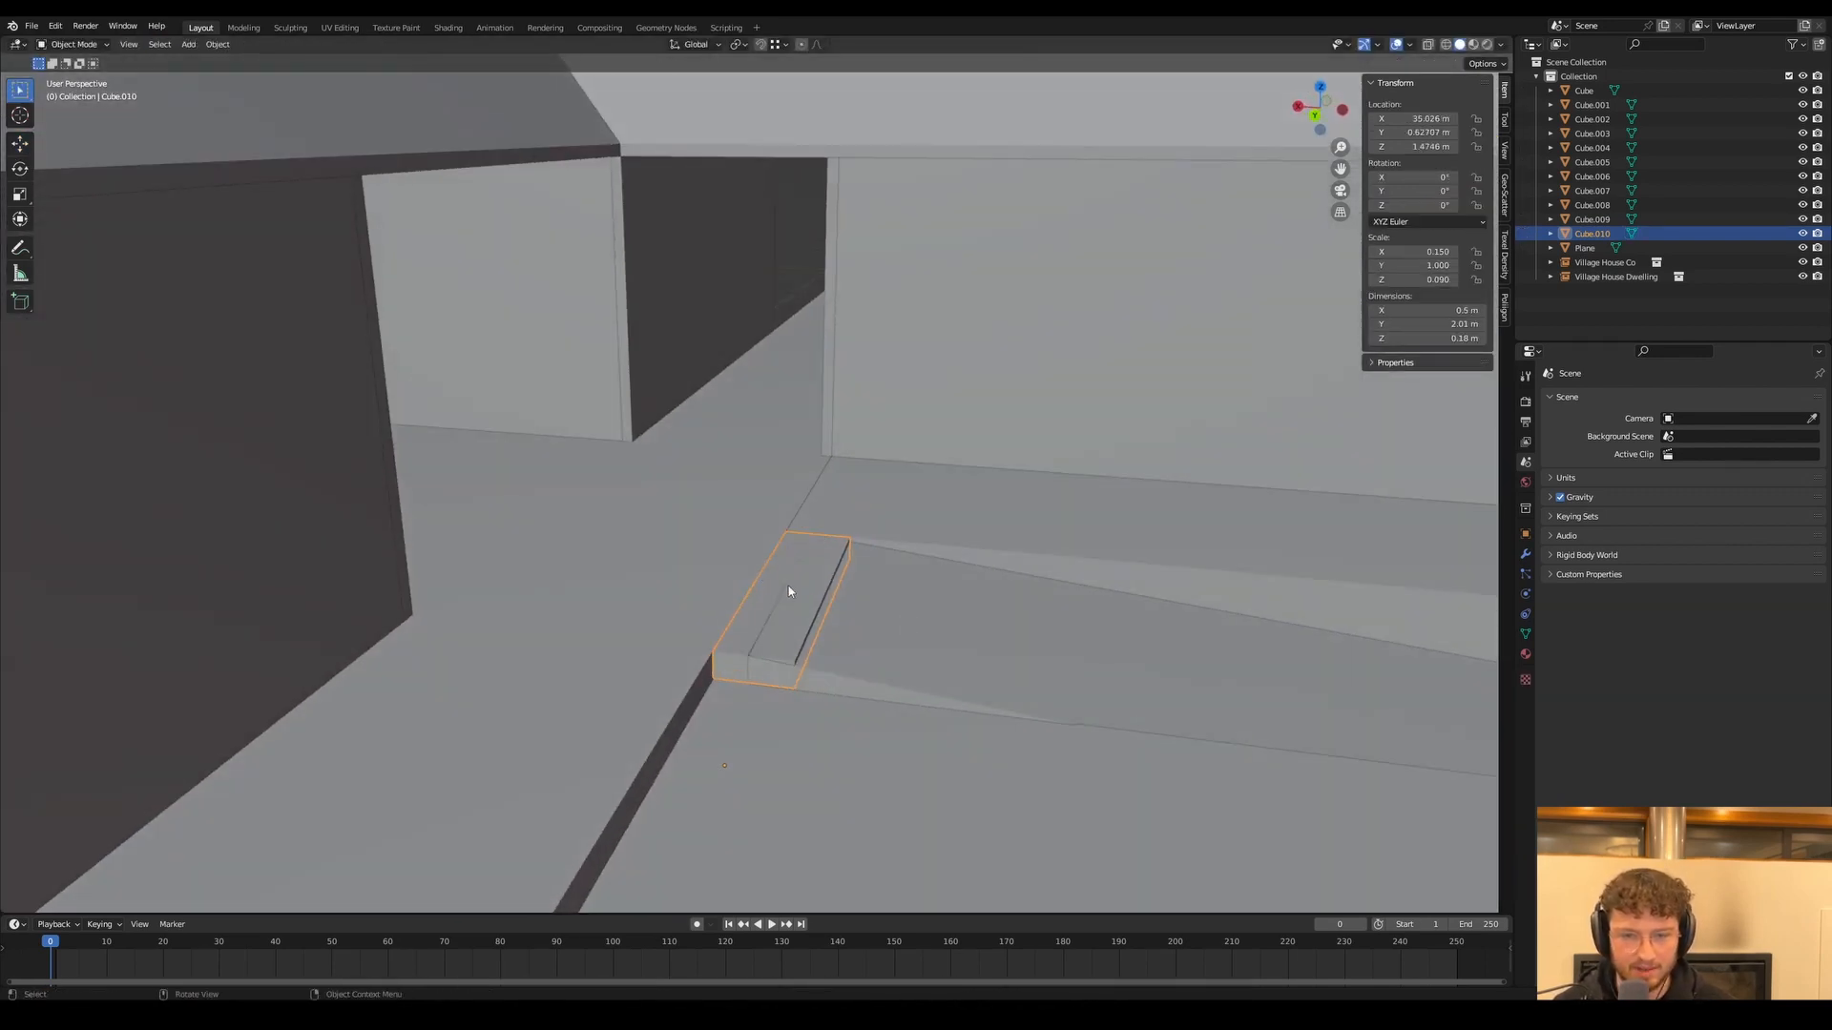
click(932, 628)
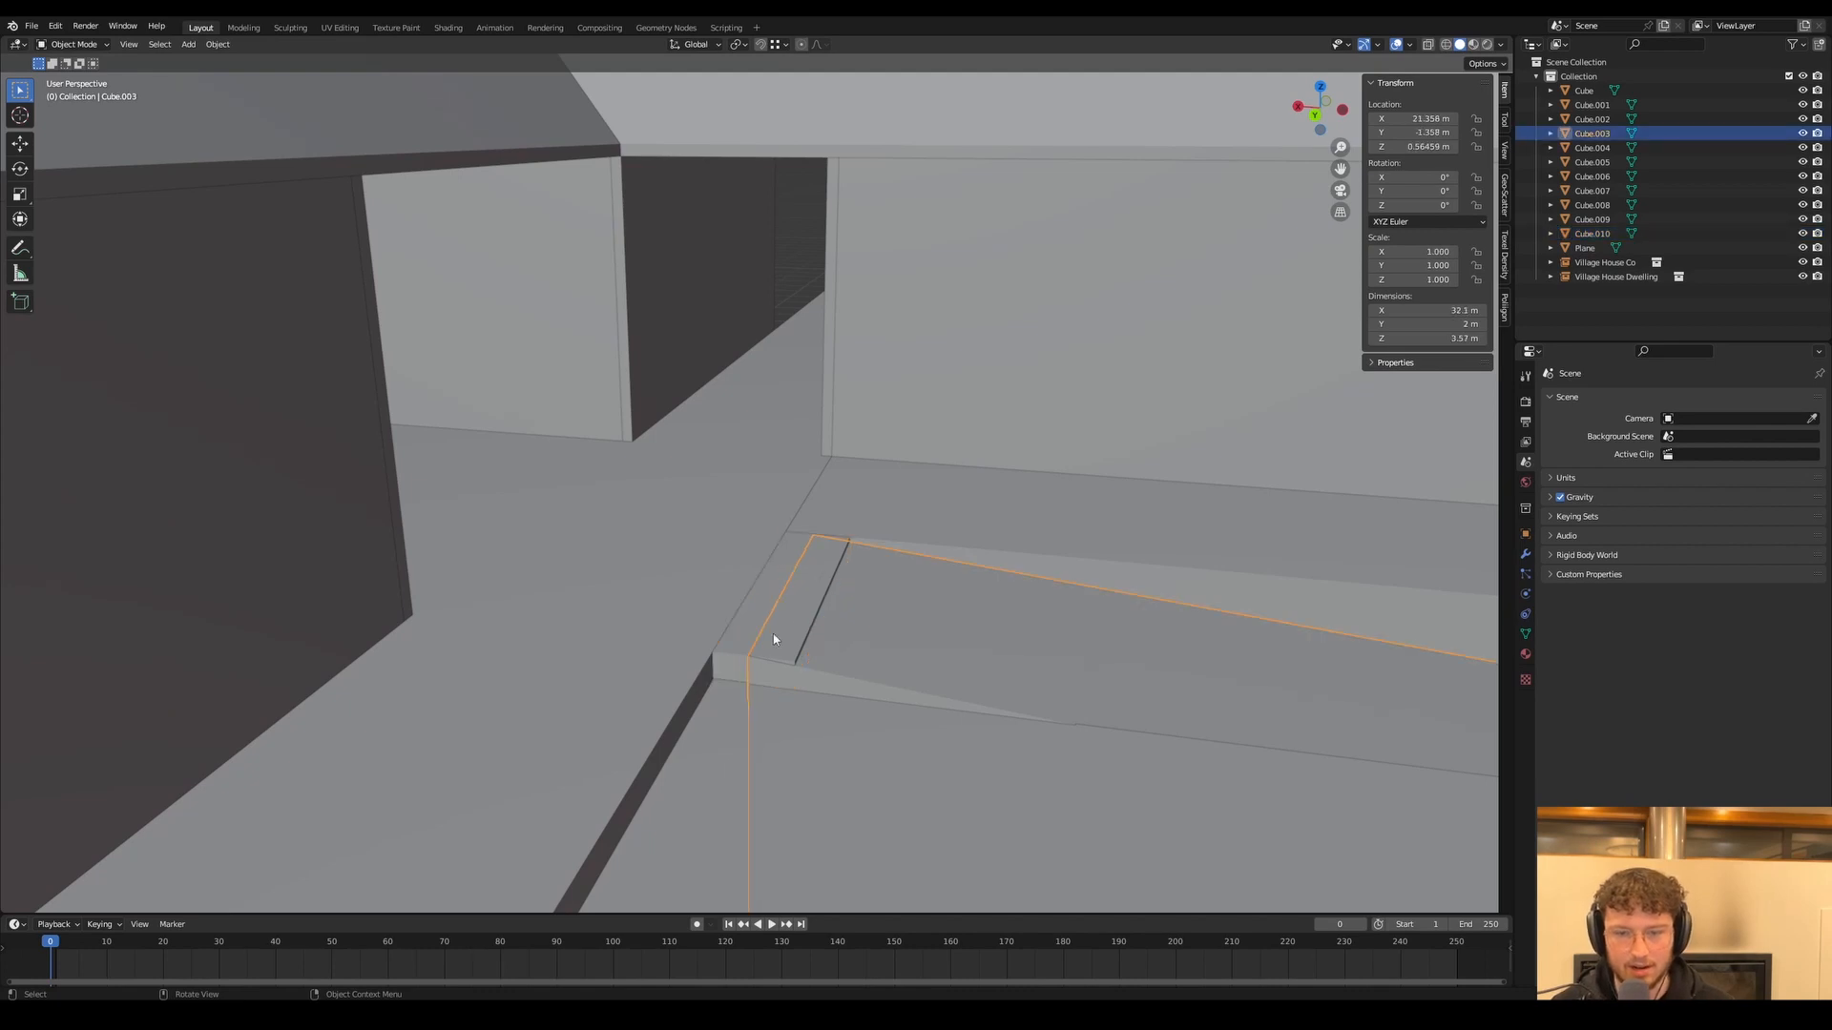
key(g)
key(x)
click(990, 658)
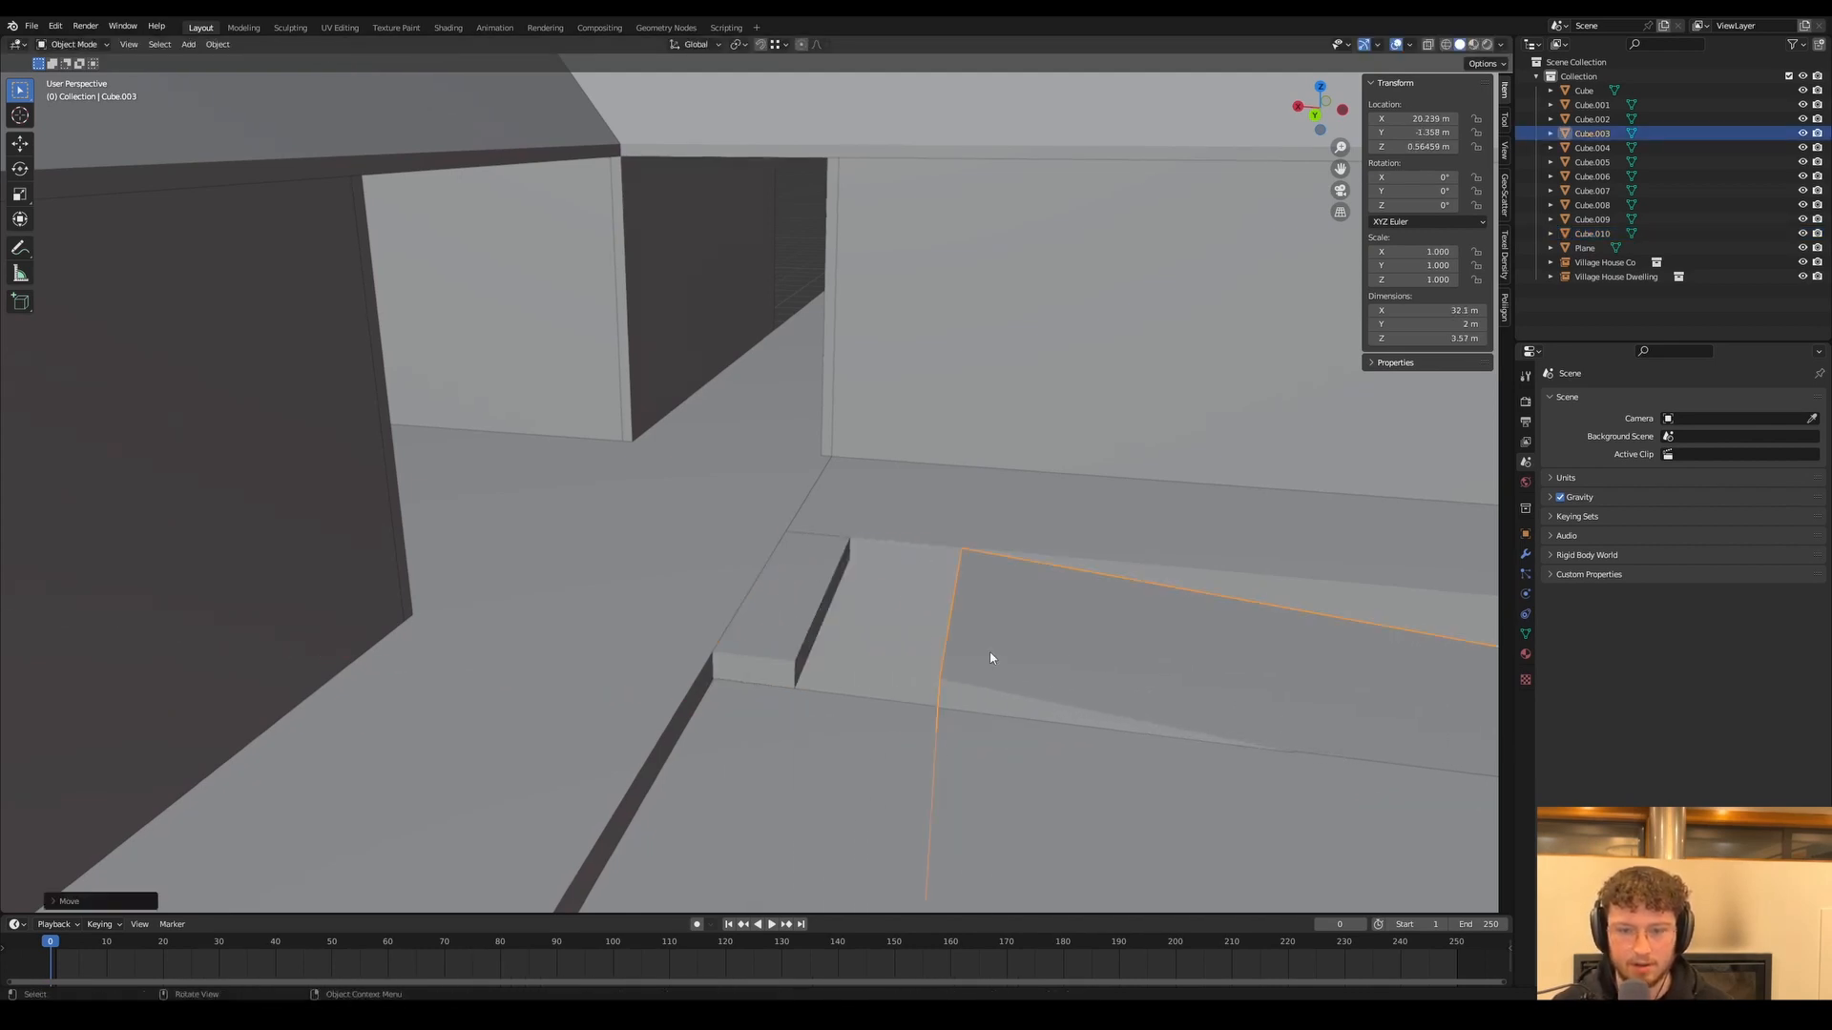
Lower the copied step along Z by 0.18 m, one riser below the raised floor
click(776, 595)
key(g)
key(z)
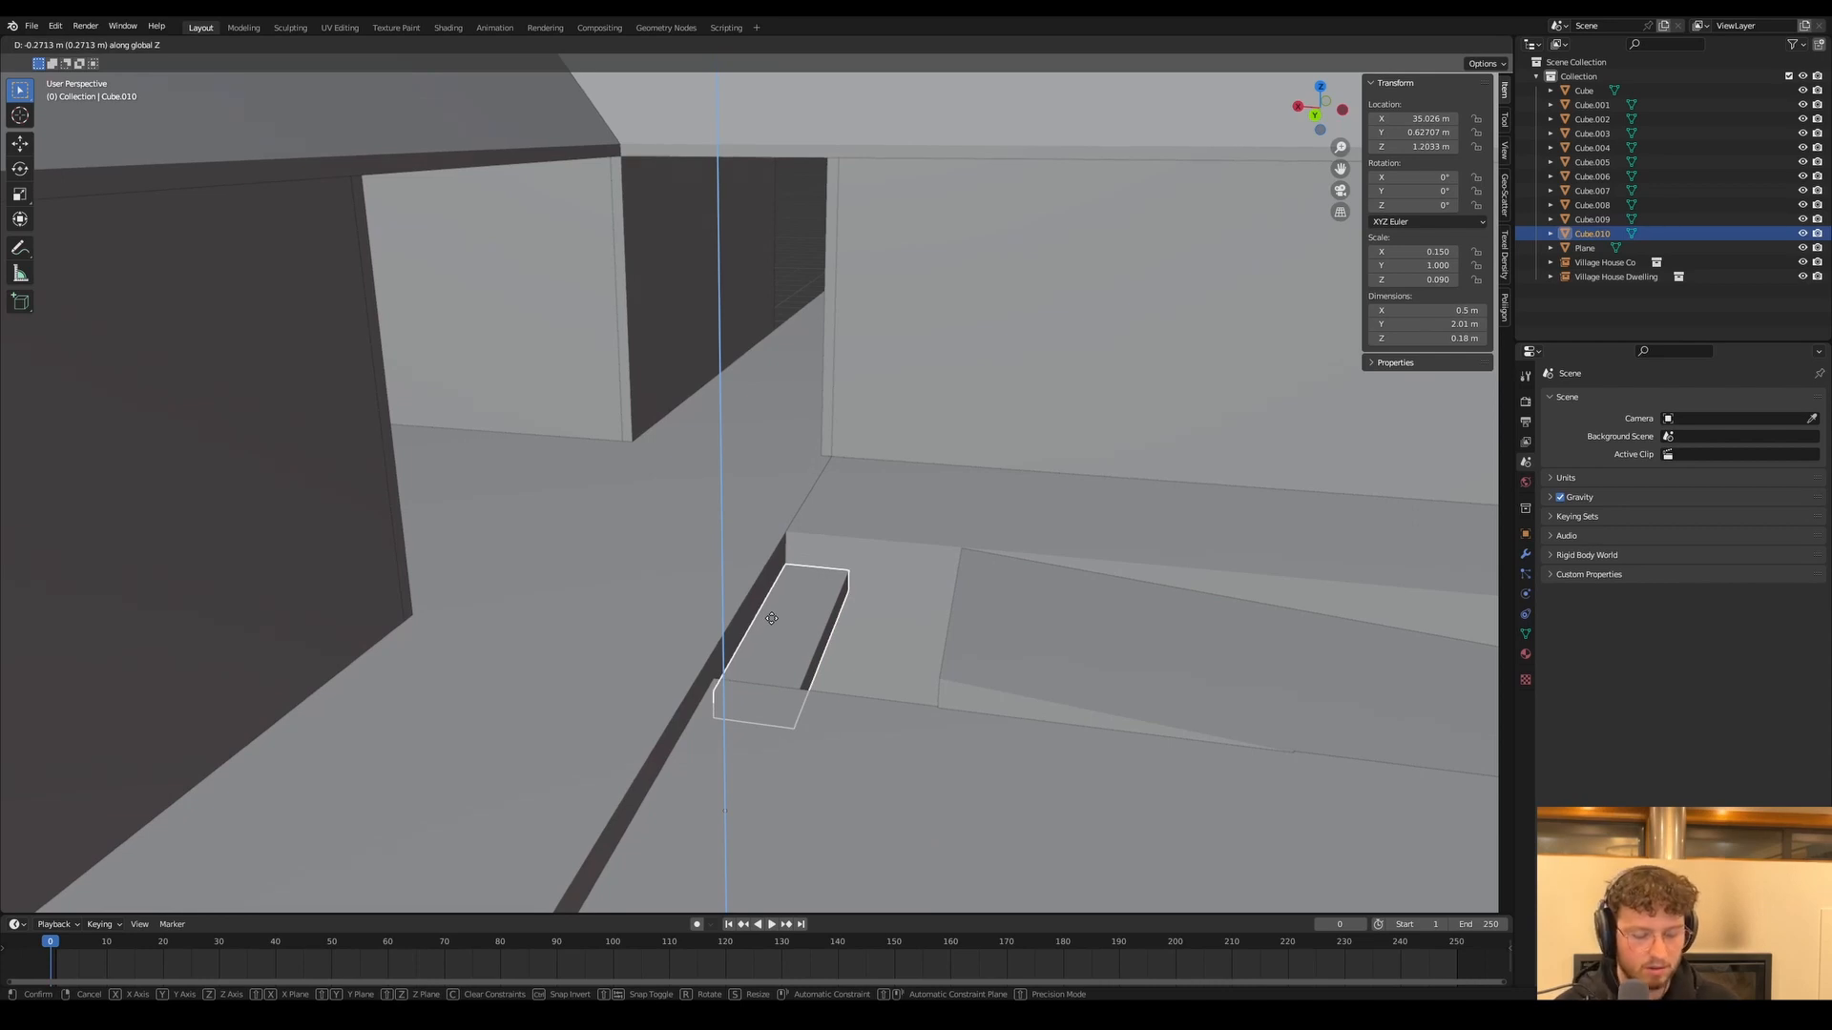
click(773, 624)
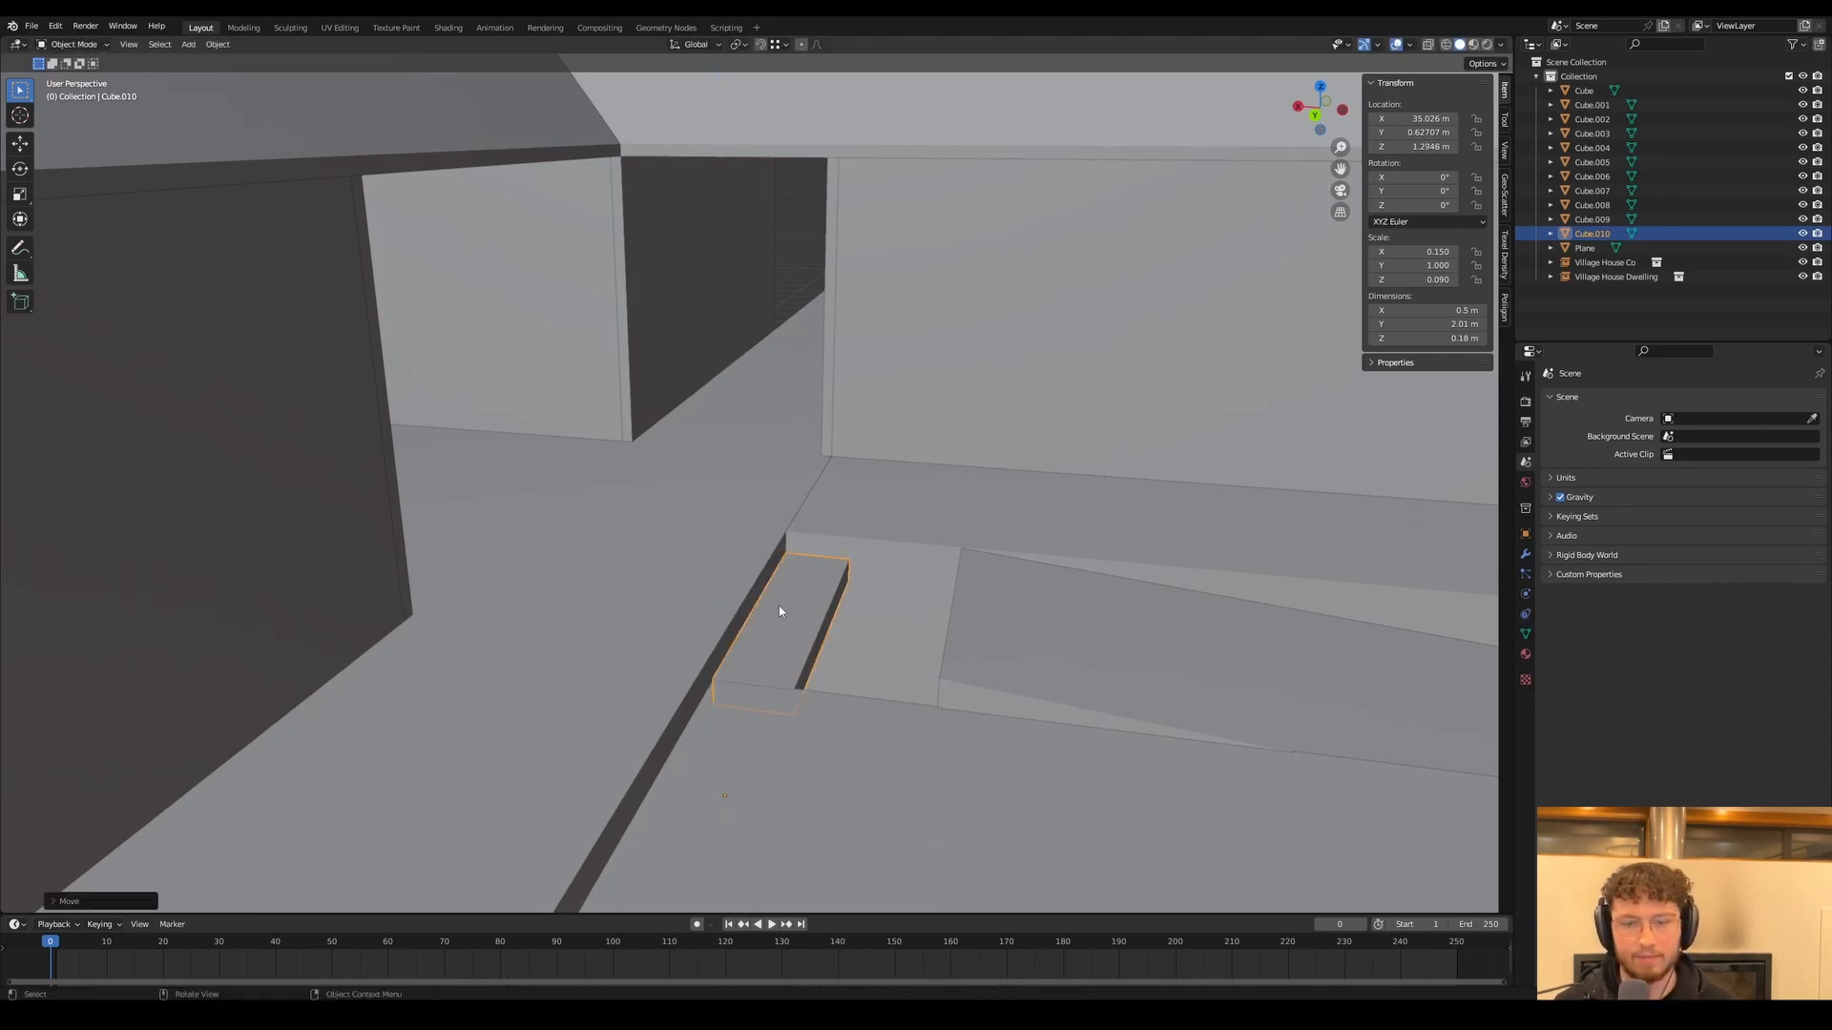
key(shift+d)
click(948, 643)
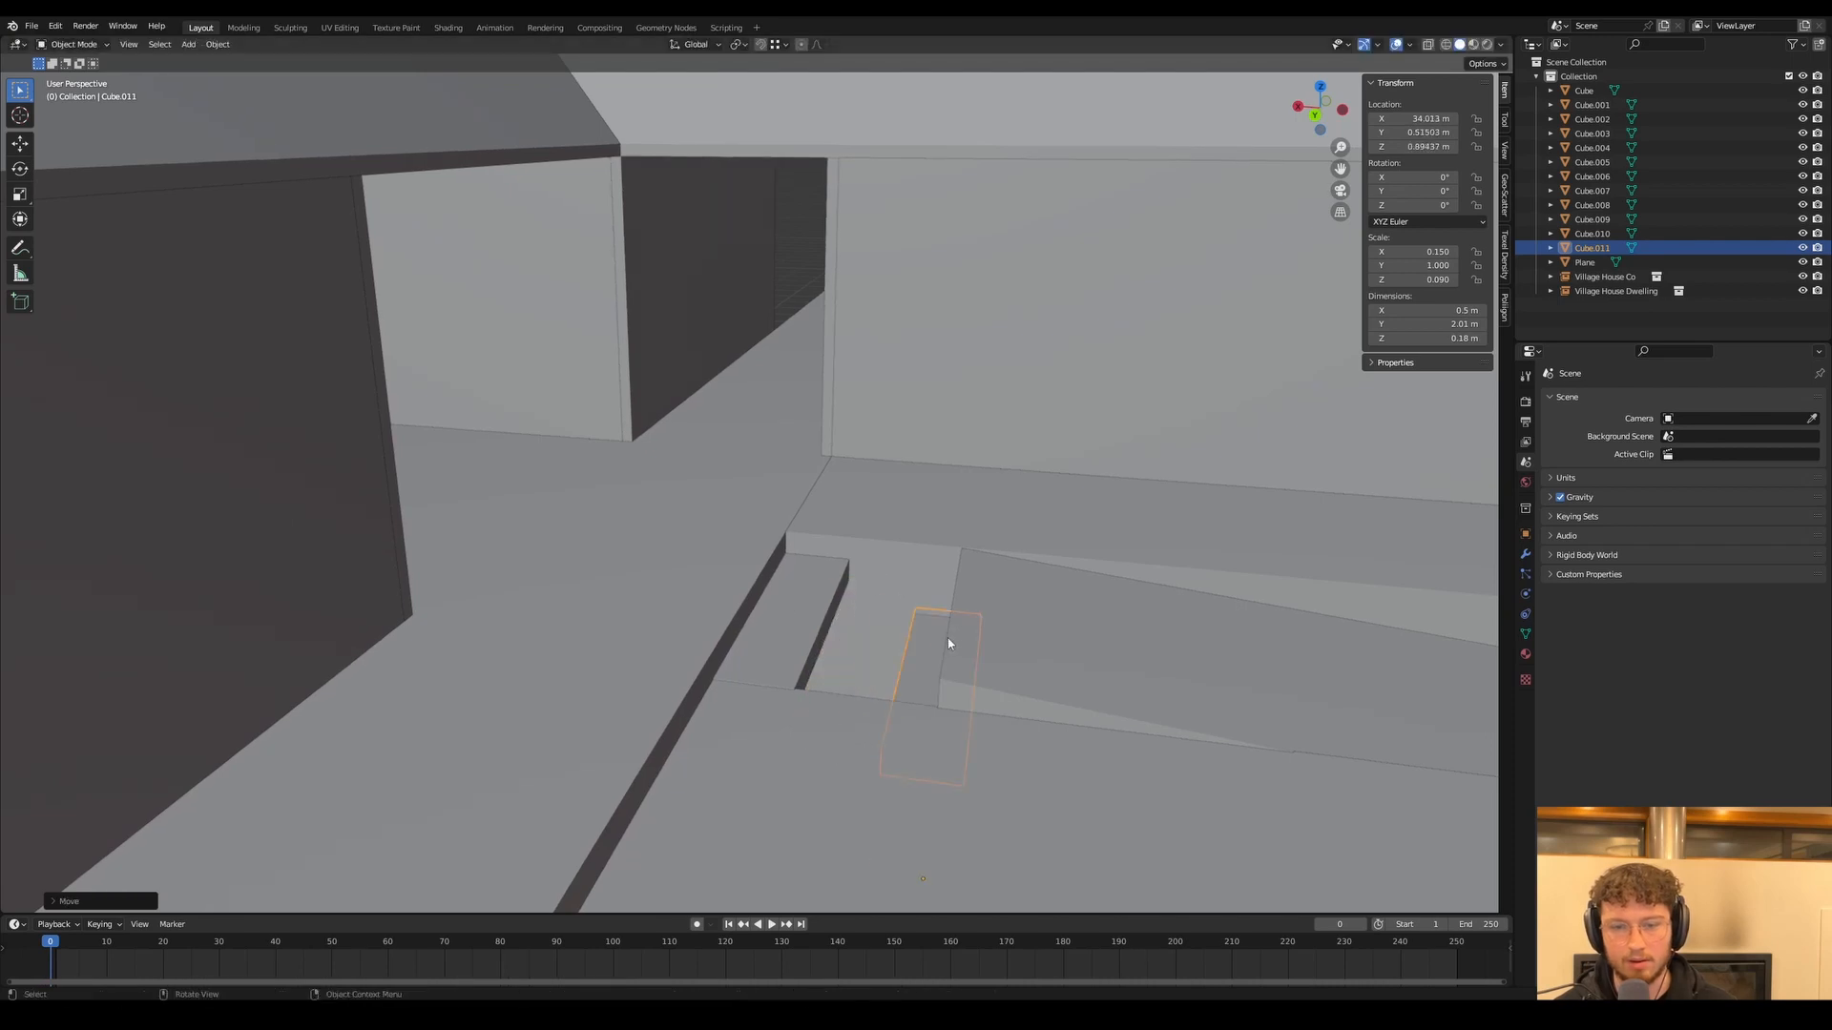
key(Delete)
Set the copied step's X dimension to 0.3 m and move it along X against the raised floor's edge
click(806, 595)
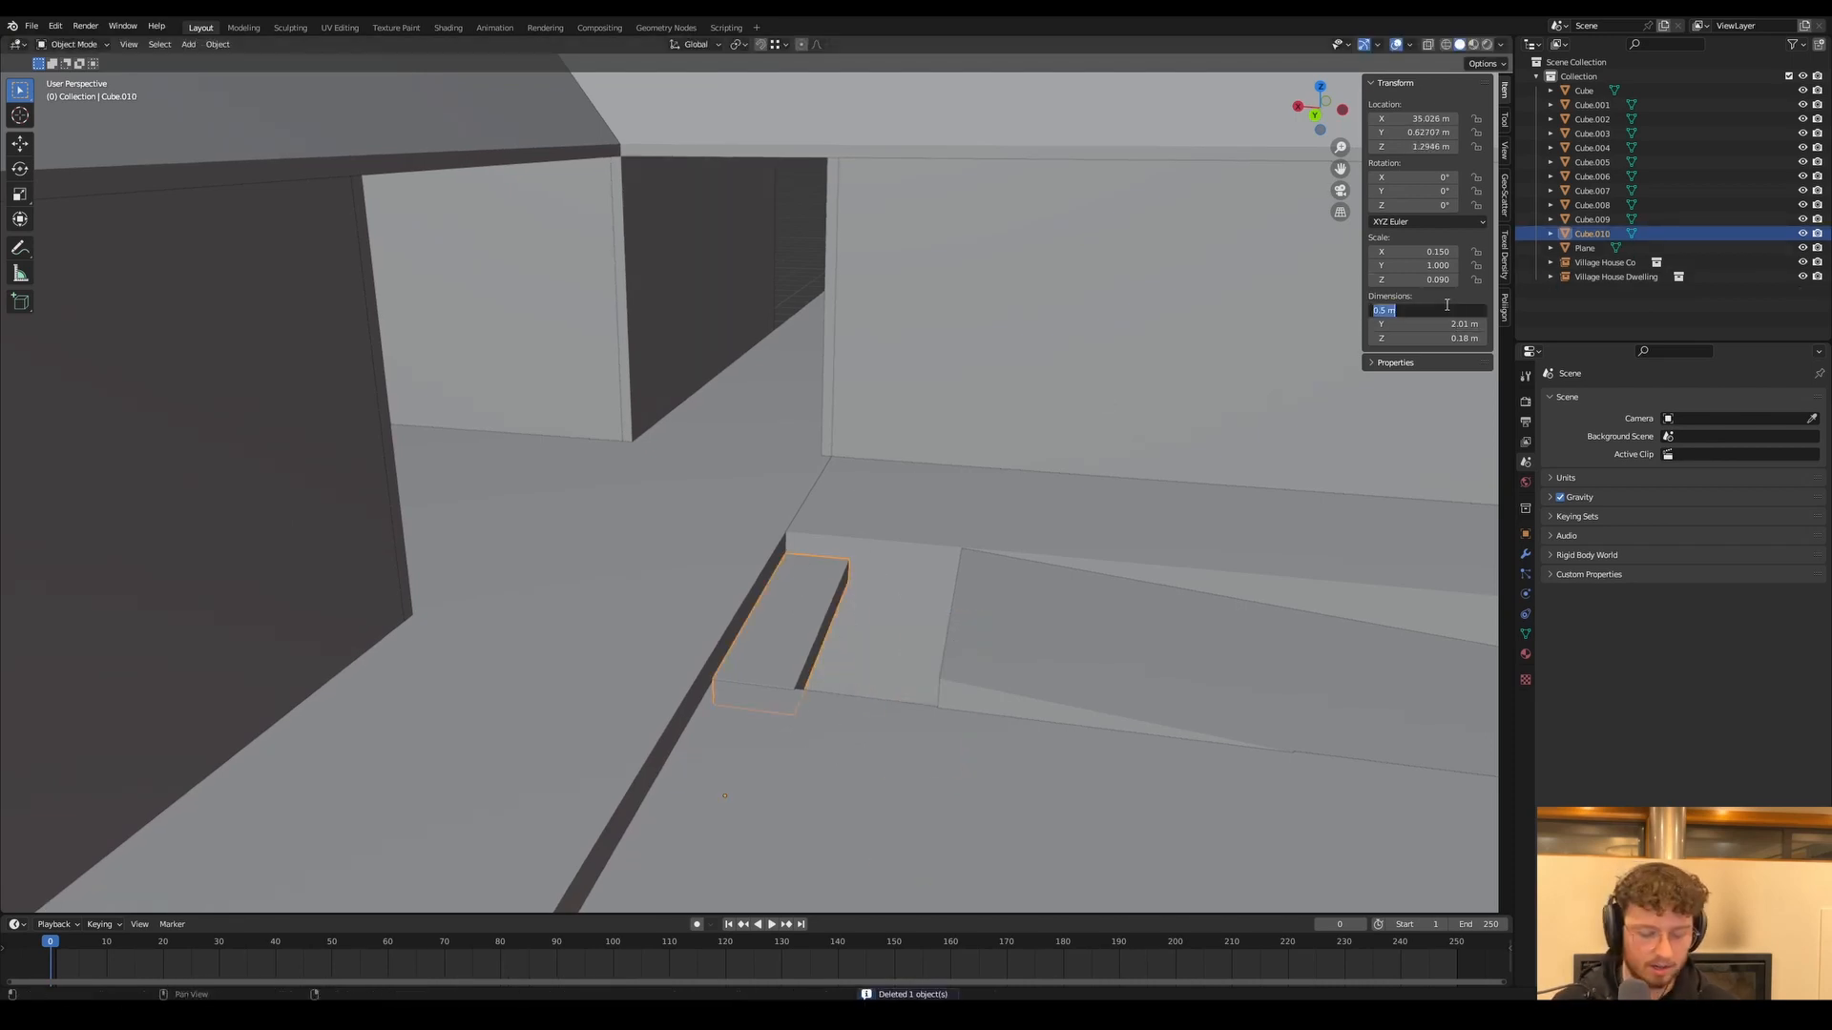
key(Return)
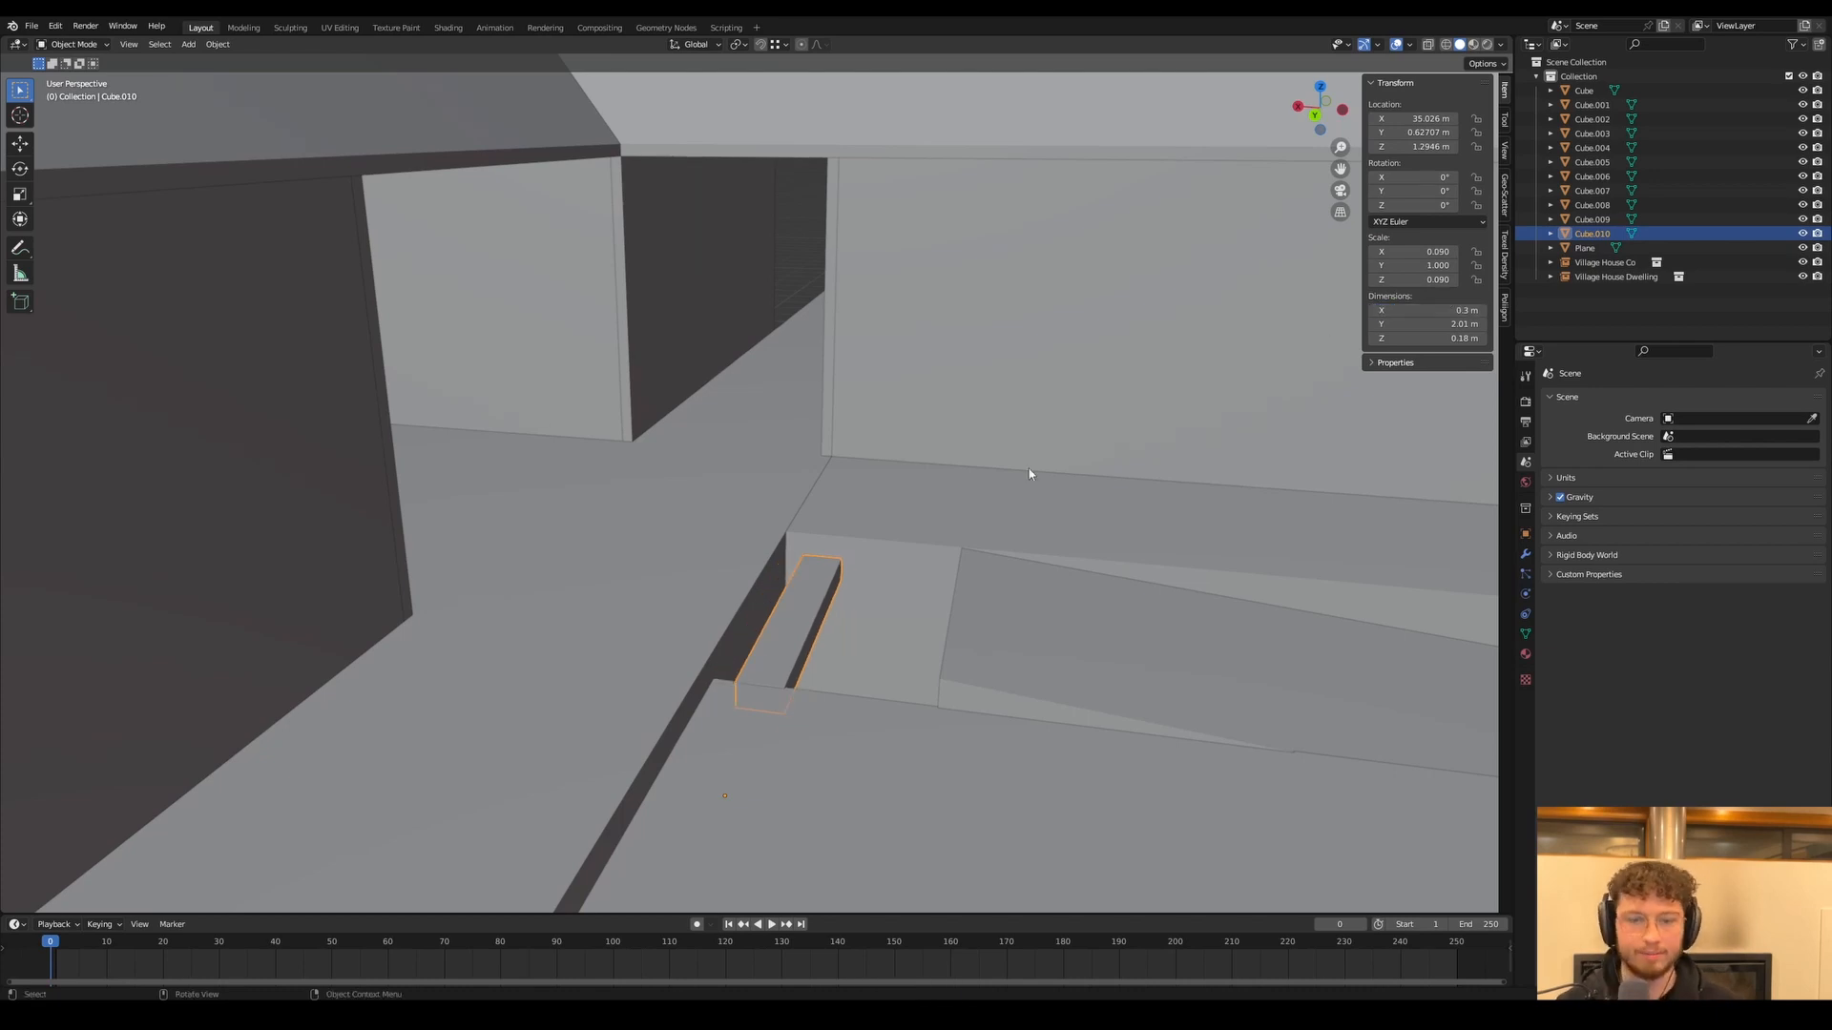
key(g)
key(x)
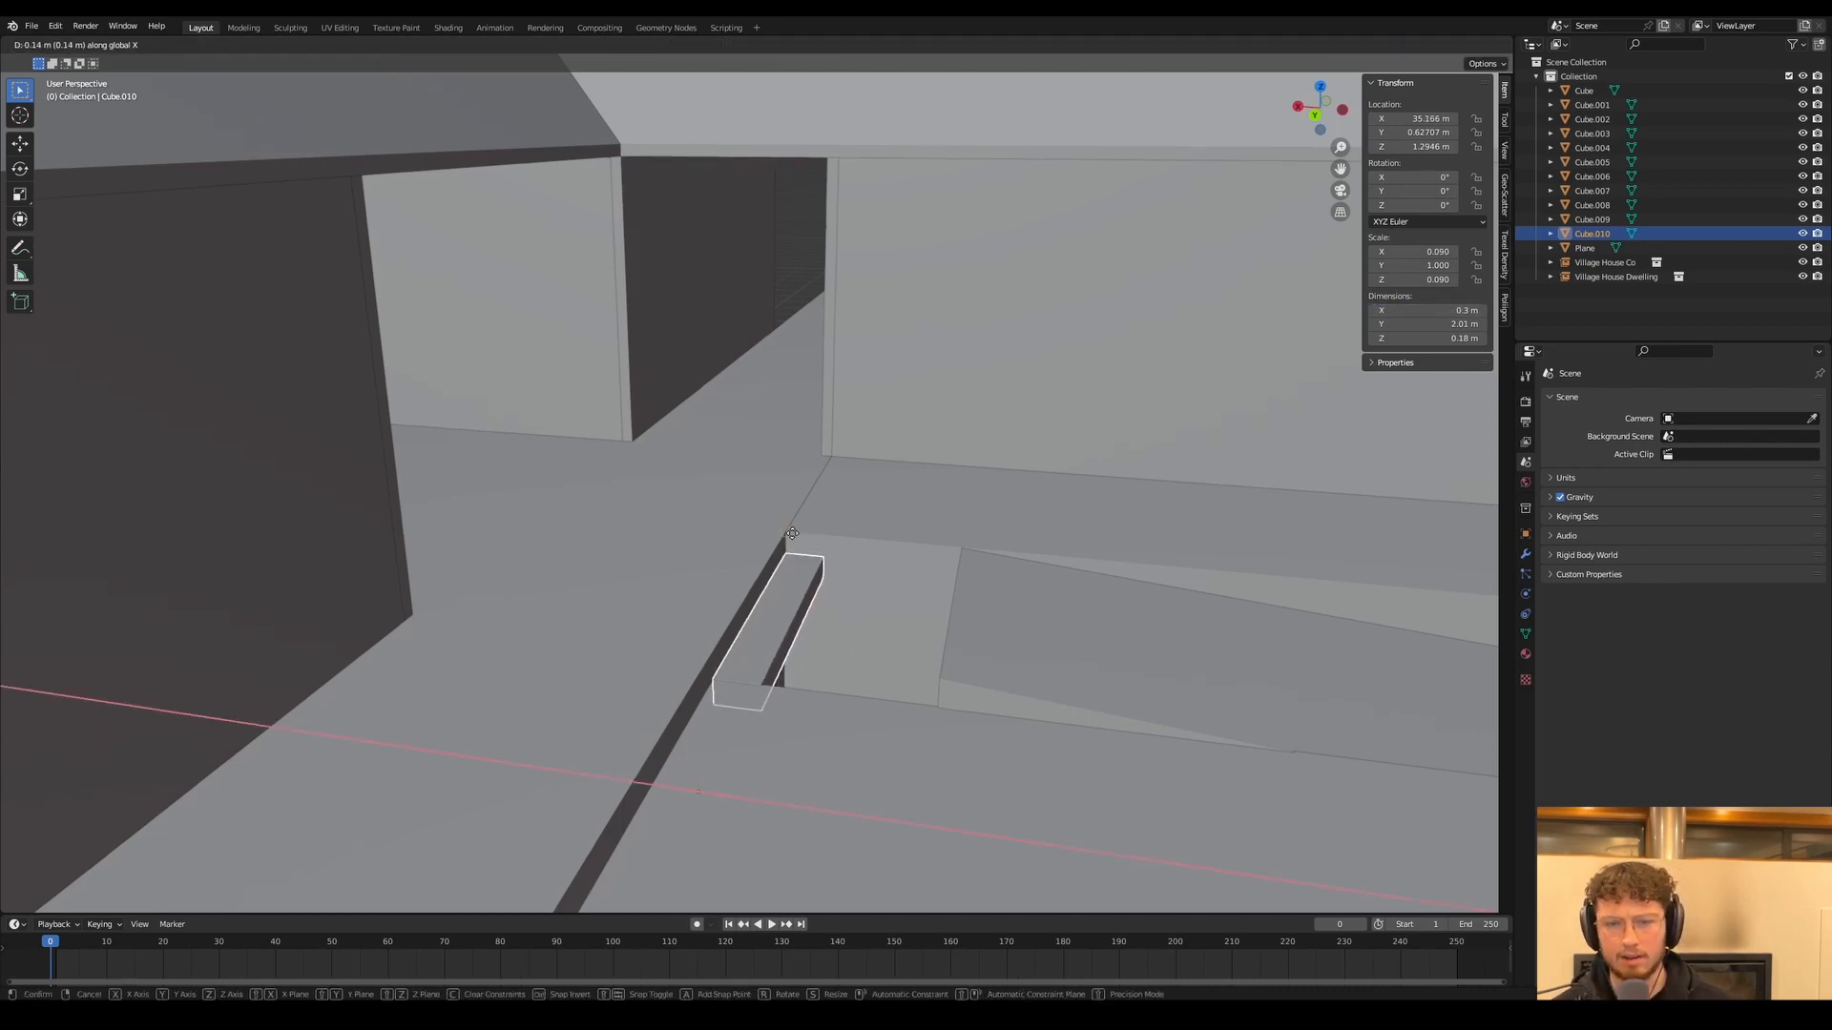
click(784, 571)
Duplicate the step three times, placing each copy 0.3 m farther along X and 0.18 m lower to form a stair
key(shift+d)
click(911, 616)
key(g)
ctrl+click(827, 581)
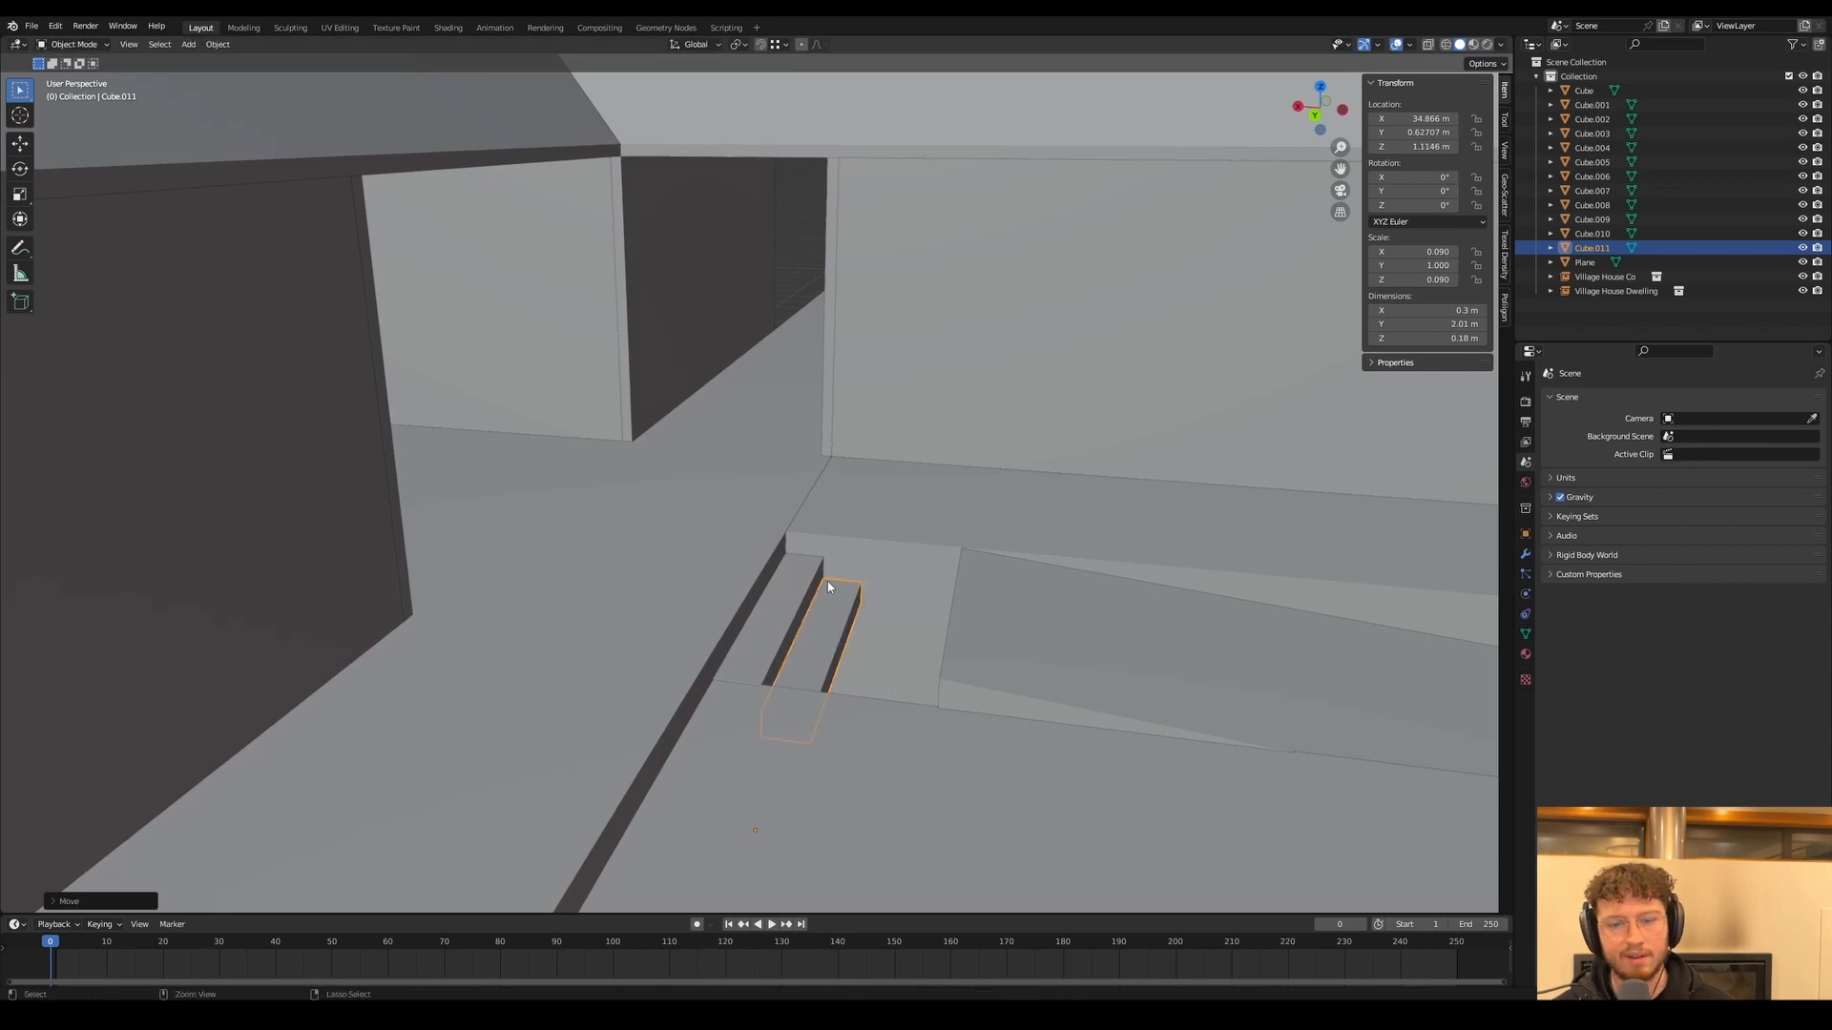
key(shift+d)
ctrl+click(871, 608)
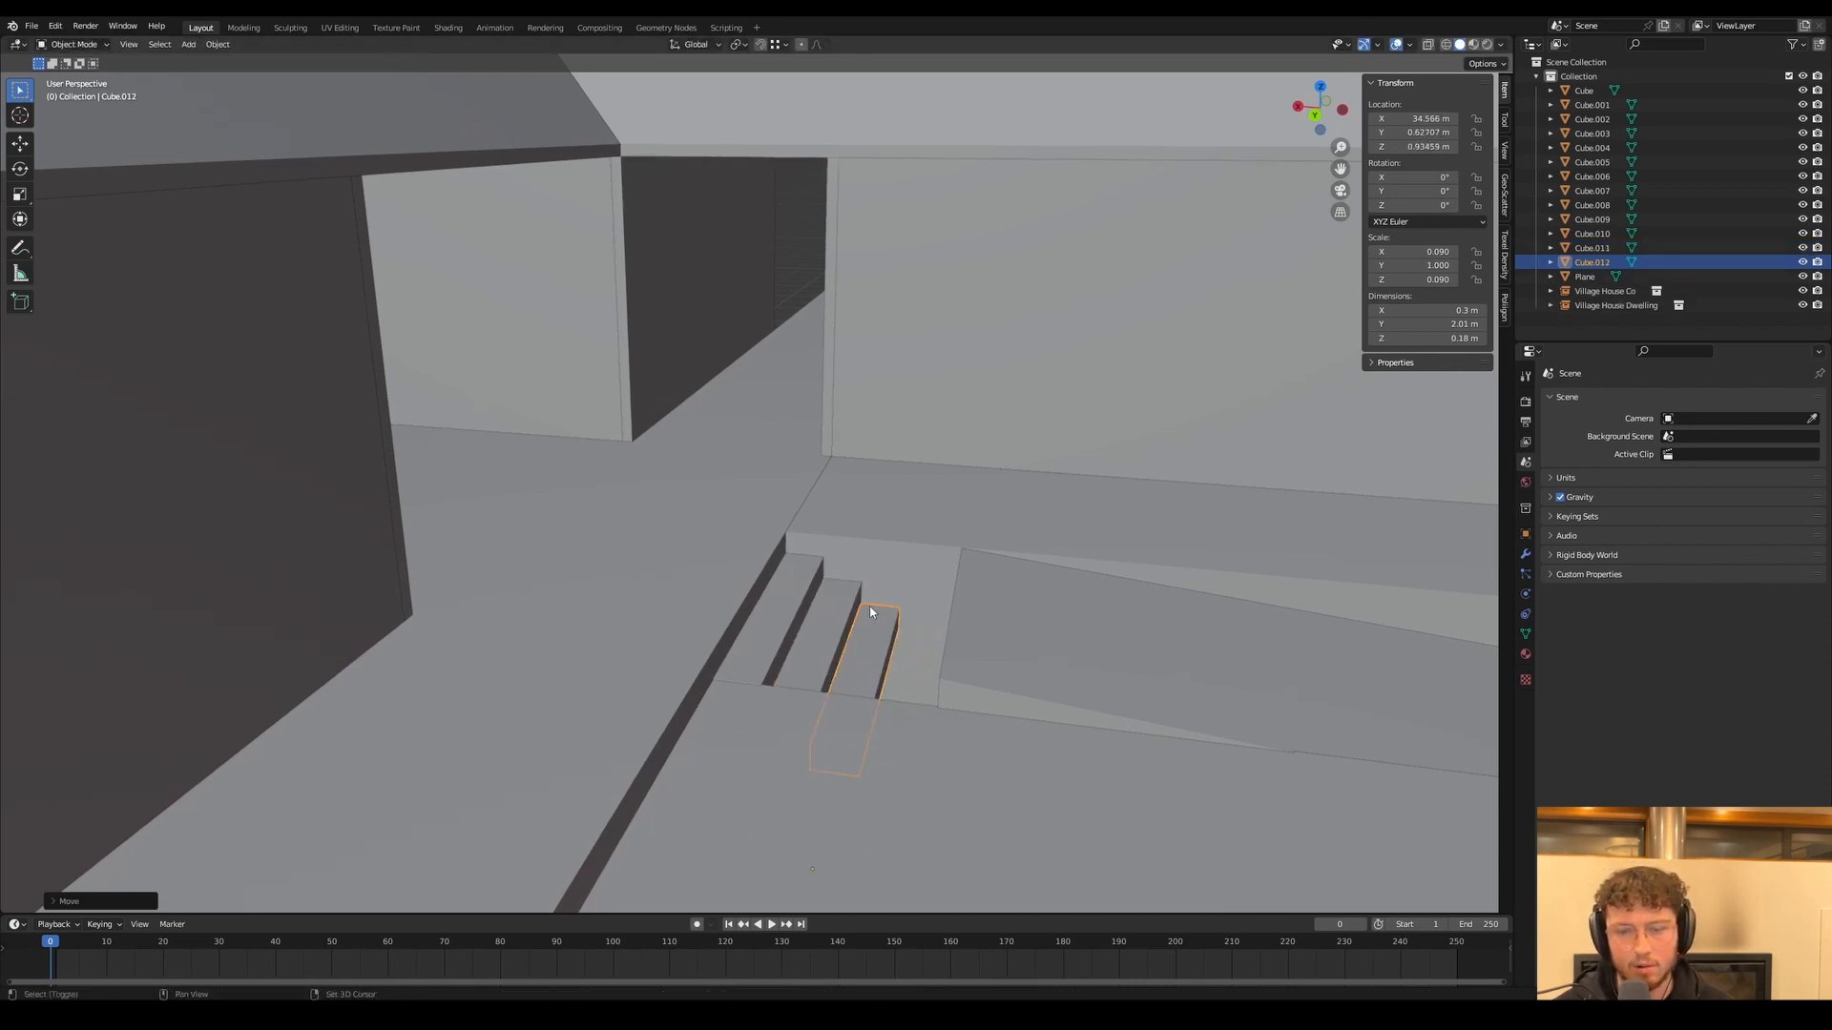
key(shift+d)
right_click(978, 635)
Delete the sunken ramp between the raised terraces
click(971, 633)
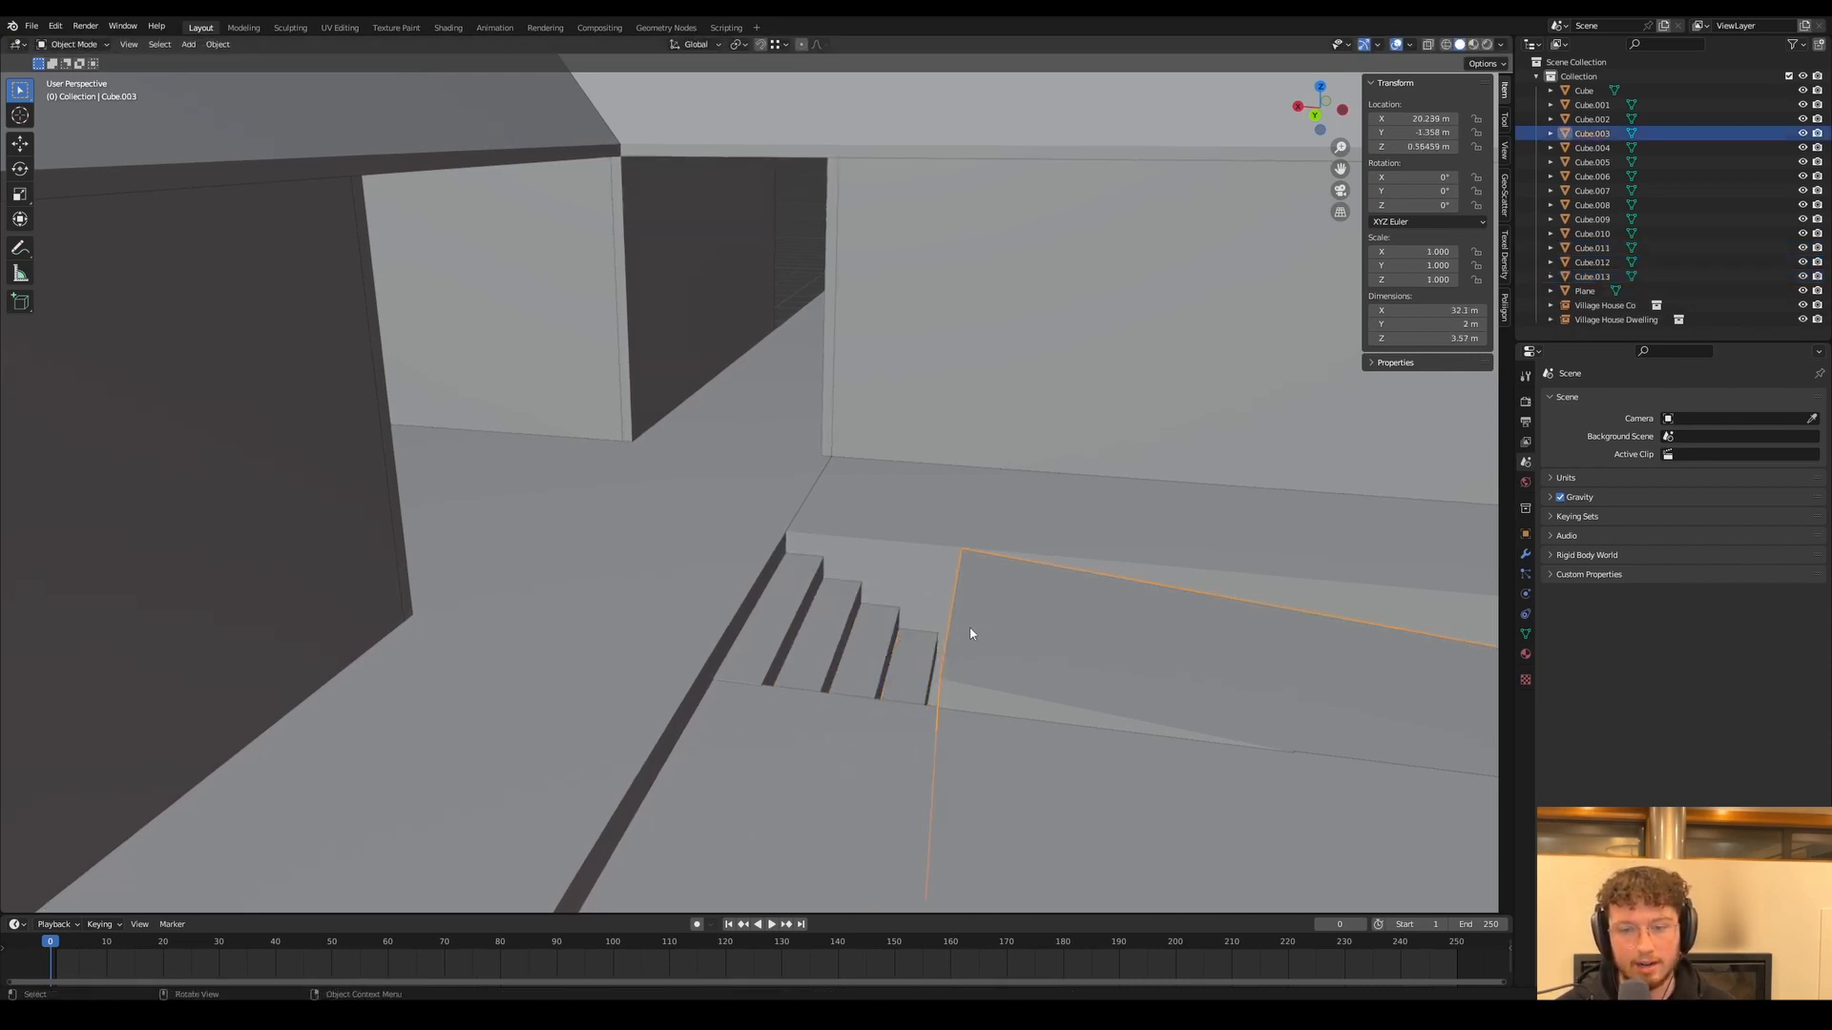
key(Delete)
scroll(967, 628, down, 6)
middle_drag(960, 634, 847, 601)
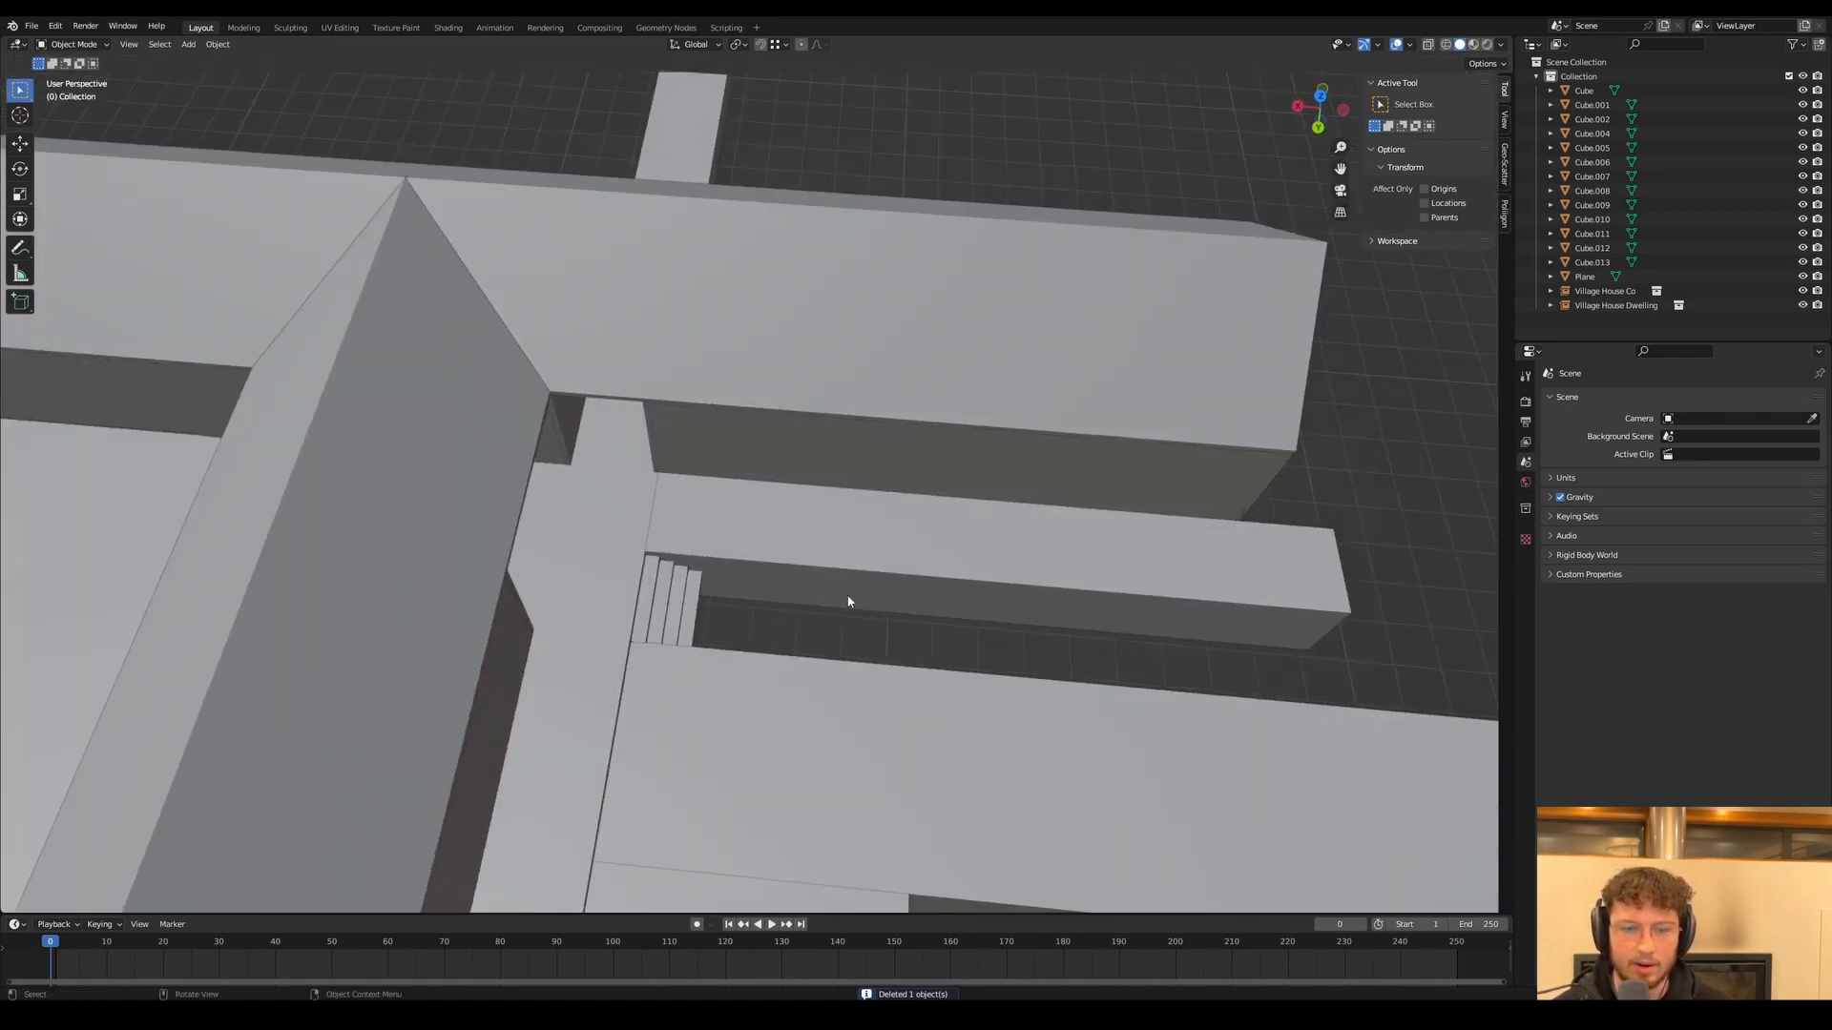
scroll(684, 578, up, 6)
scroll(684, 578, up, 1)
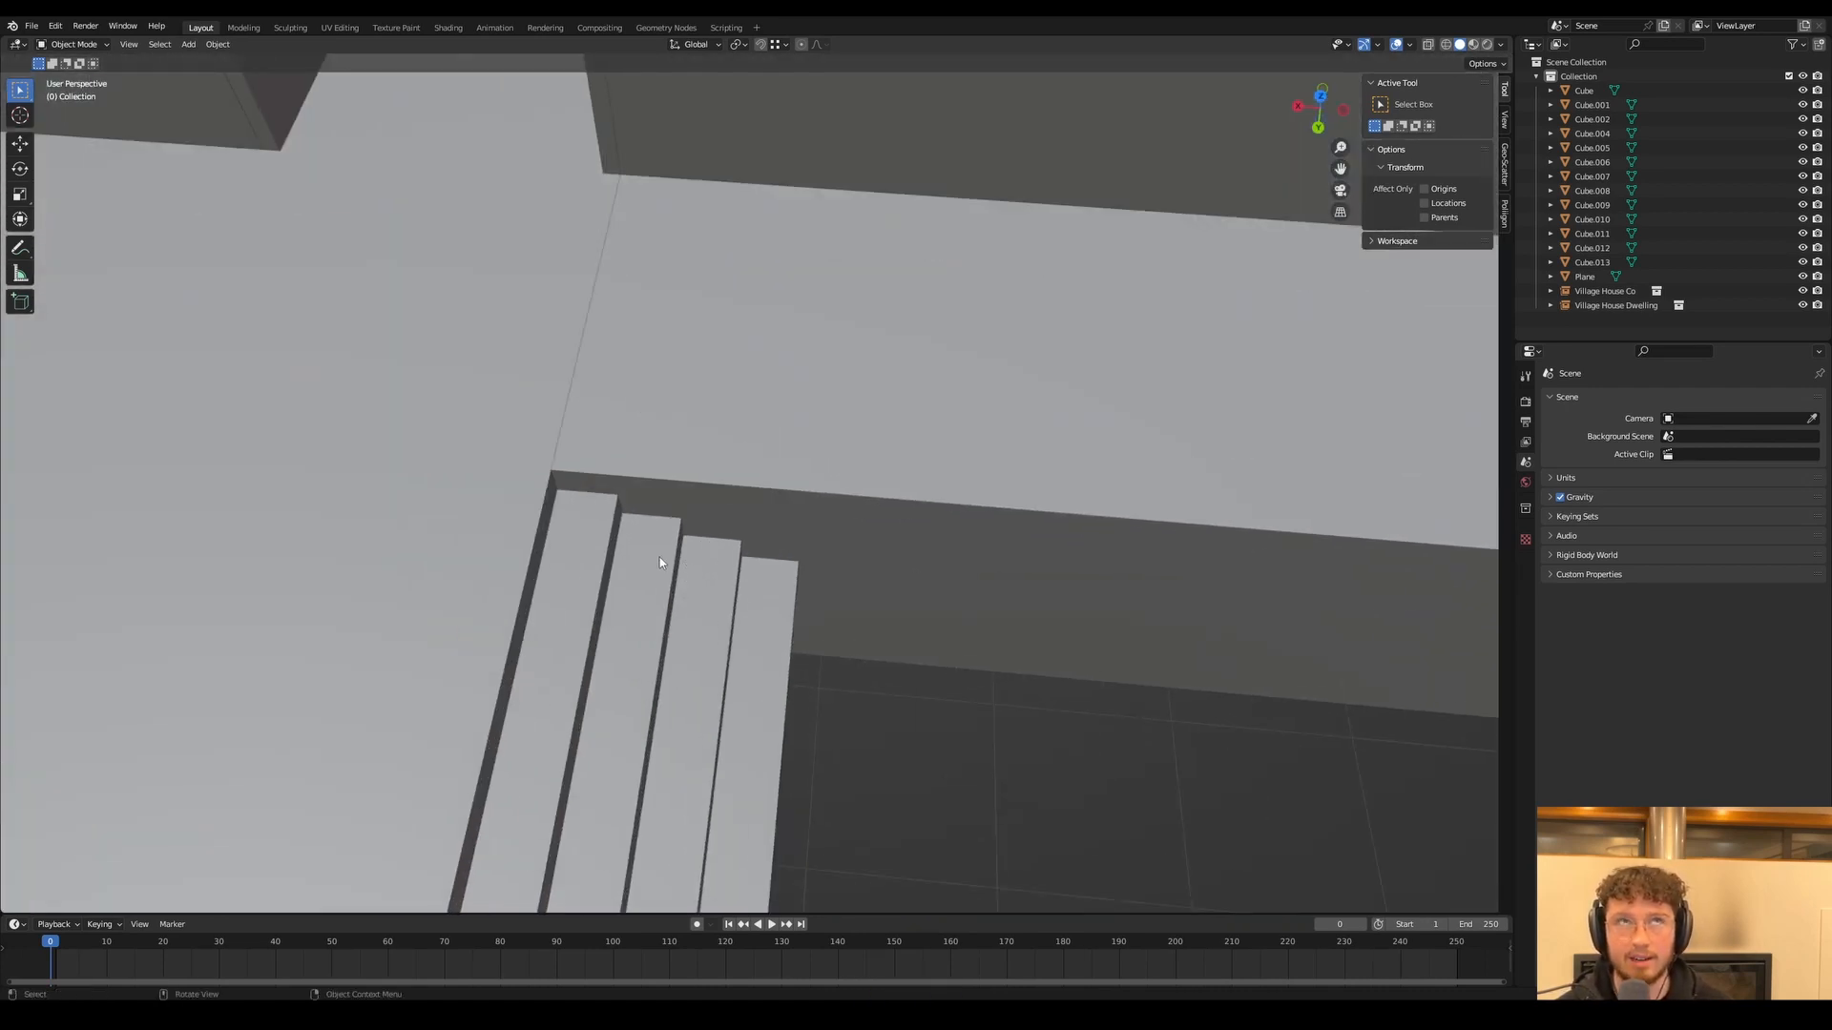
scroll(654, 565, down, 3)
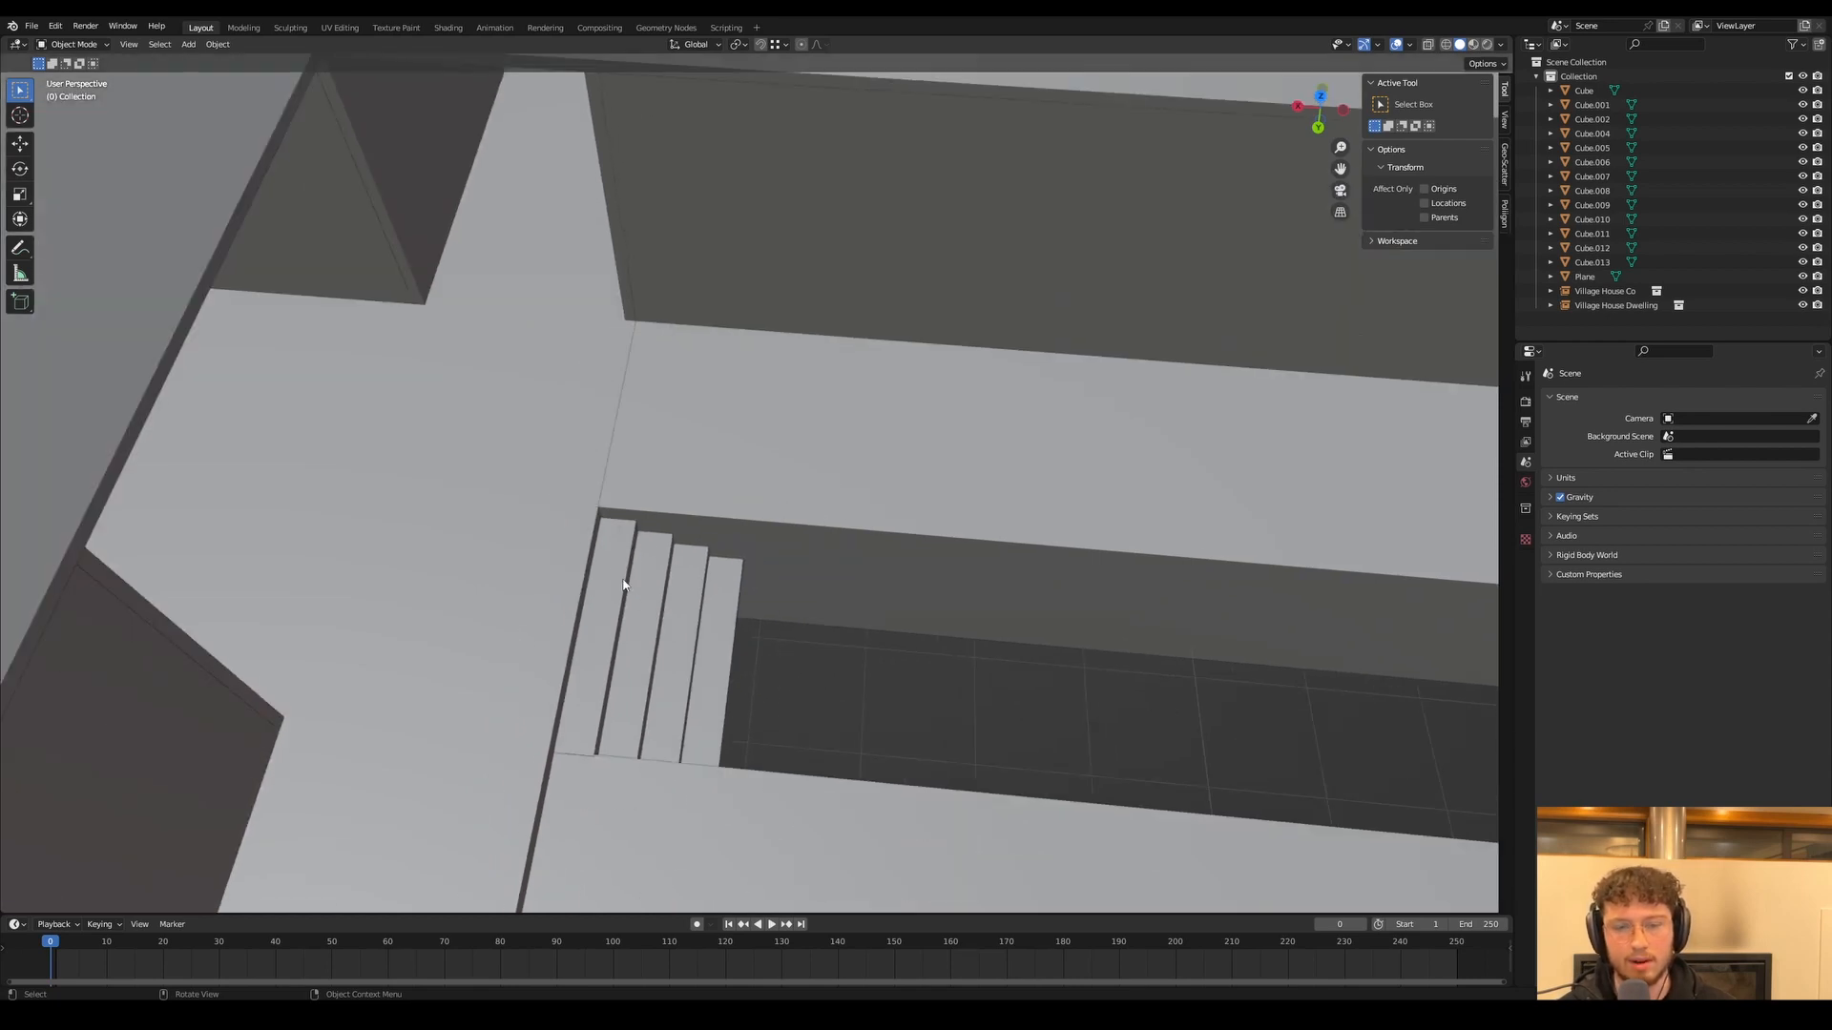
click(623, 584)
shift+click(665, 599)
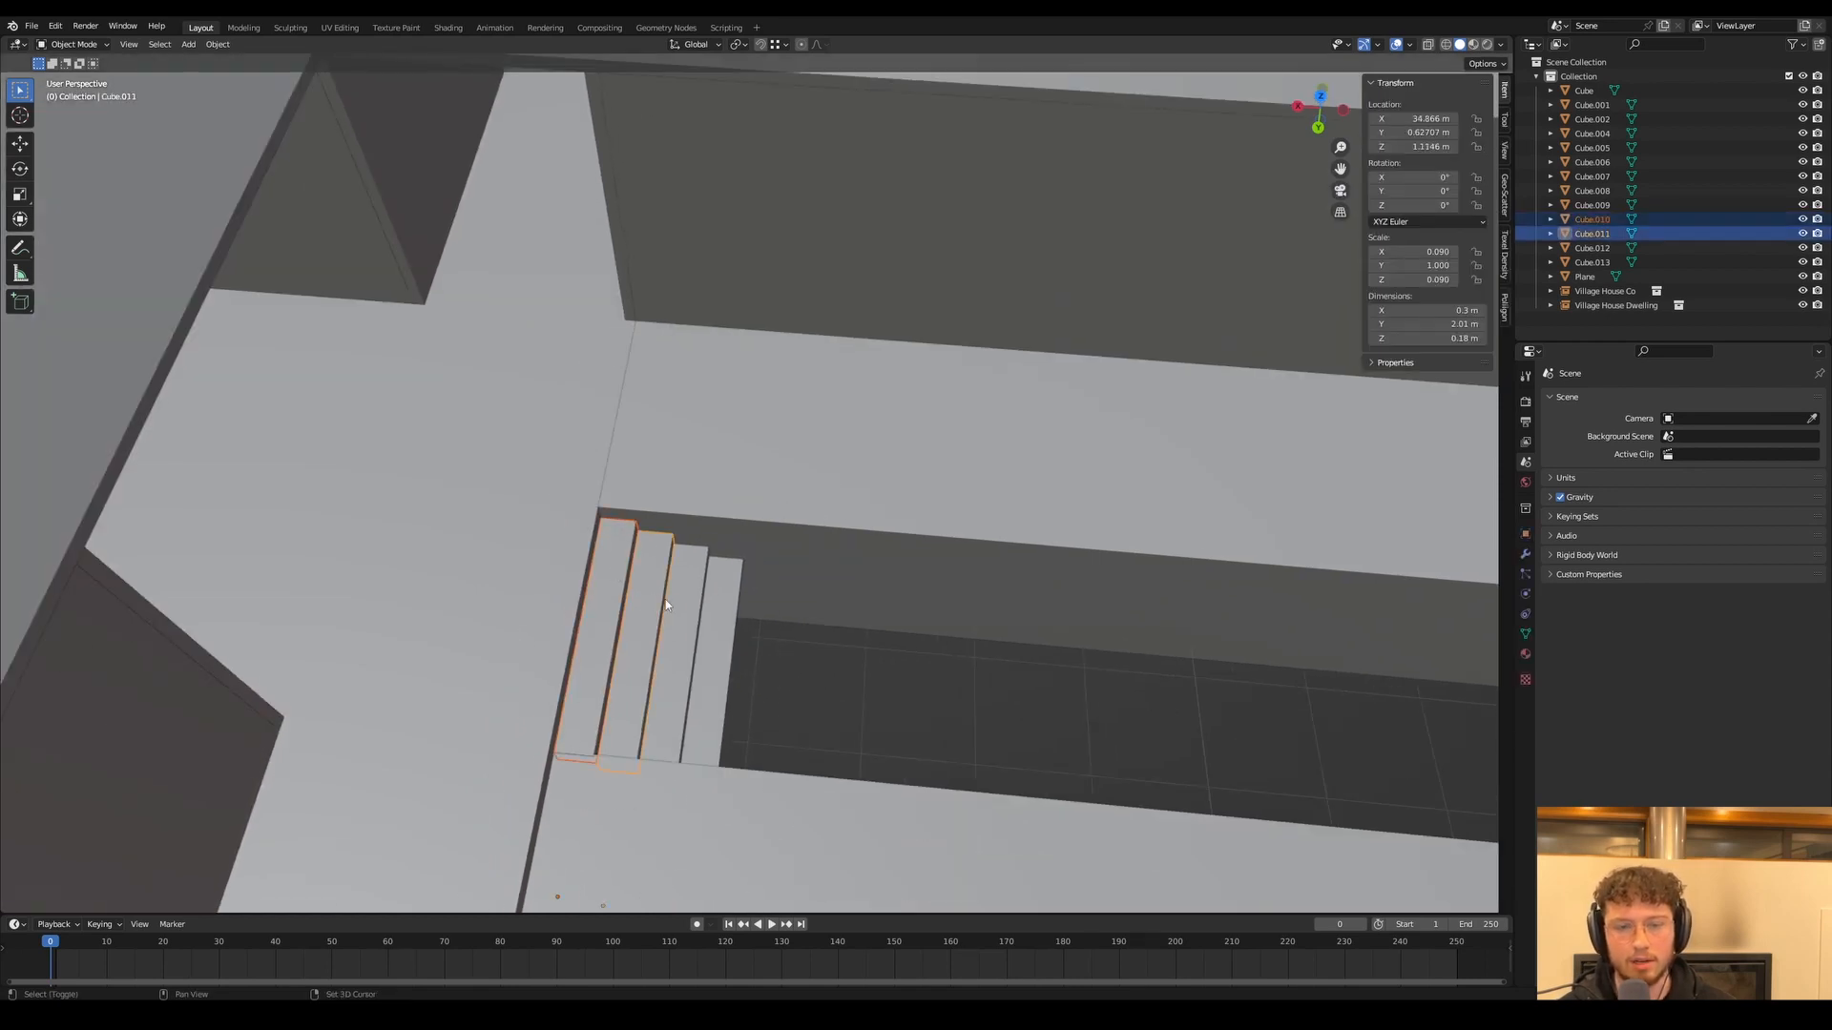
shift+click(695, 607)
scroll(620, 598, up, 3)
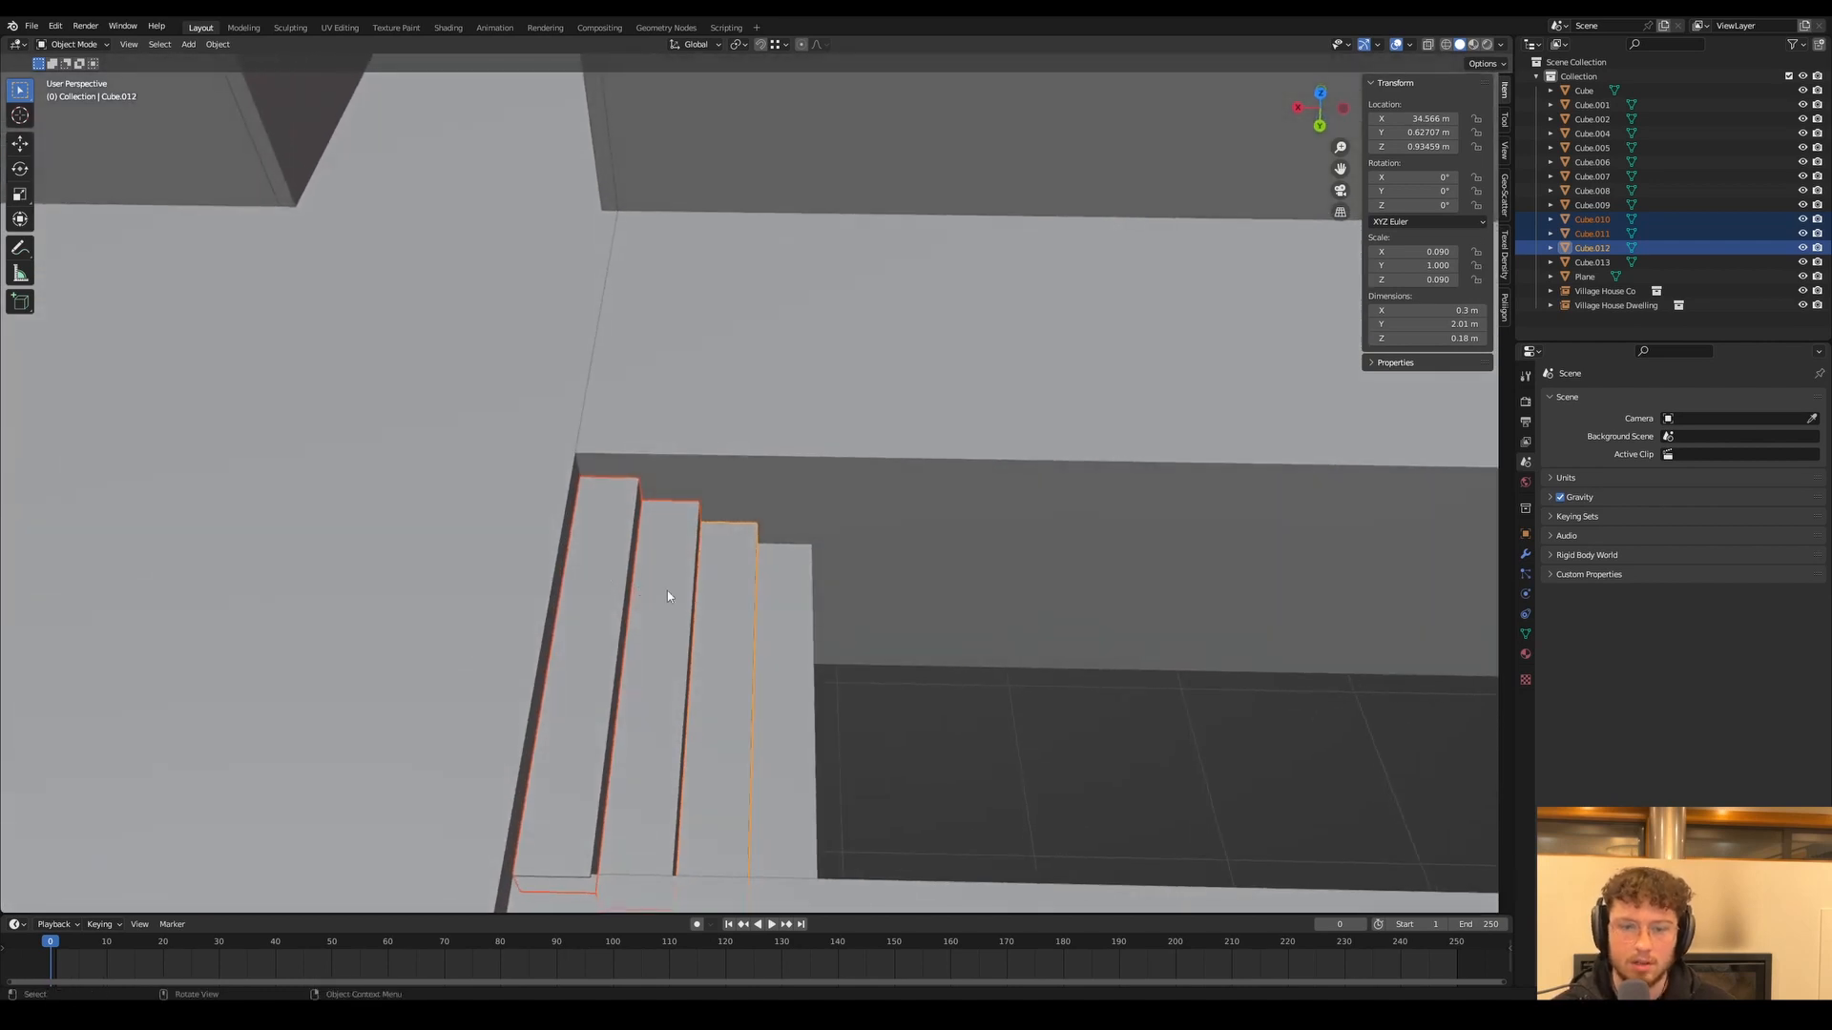
Duplicate the two lowest steps and place the copies directly below the stair, continuing its 0.3 m treads and 0.18 m risers
click(805, 716)
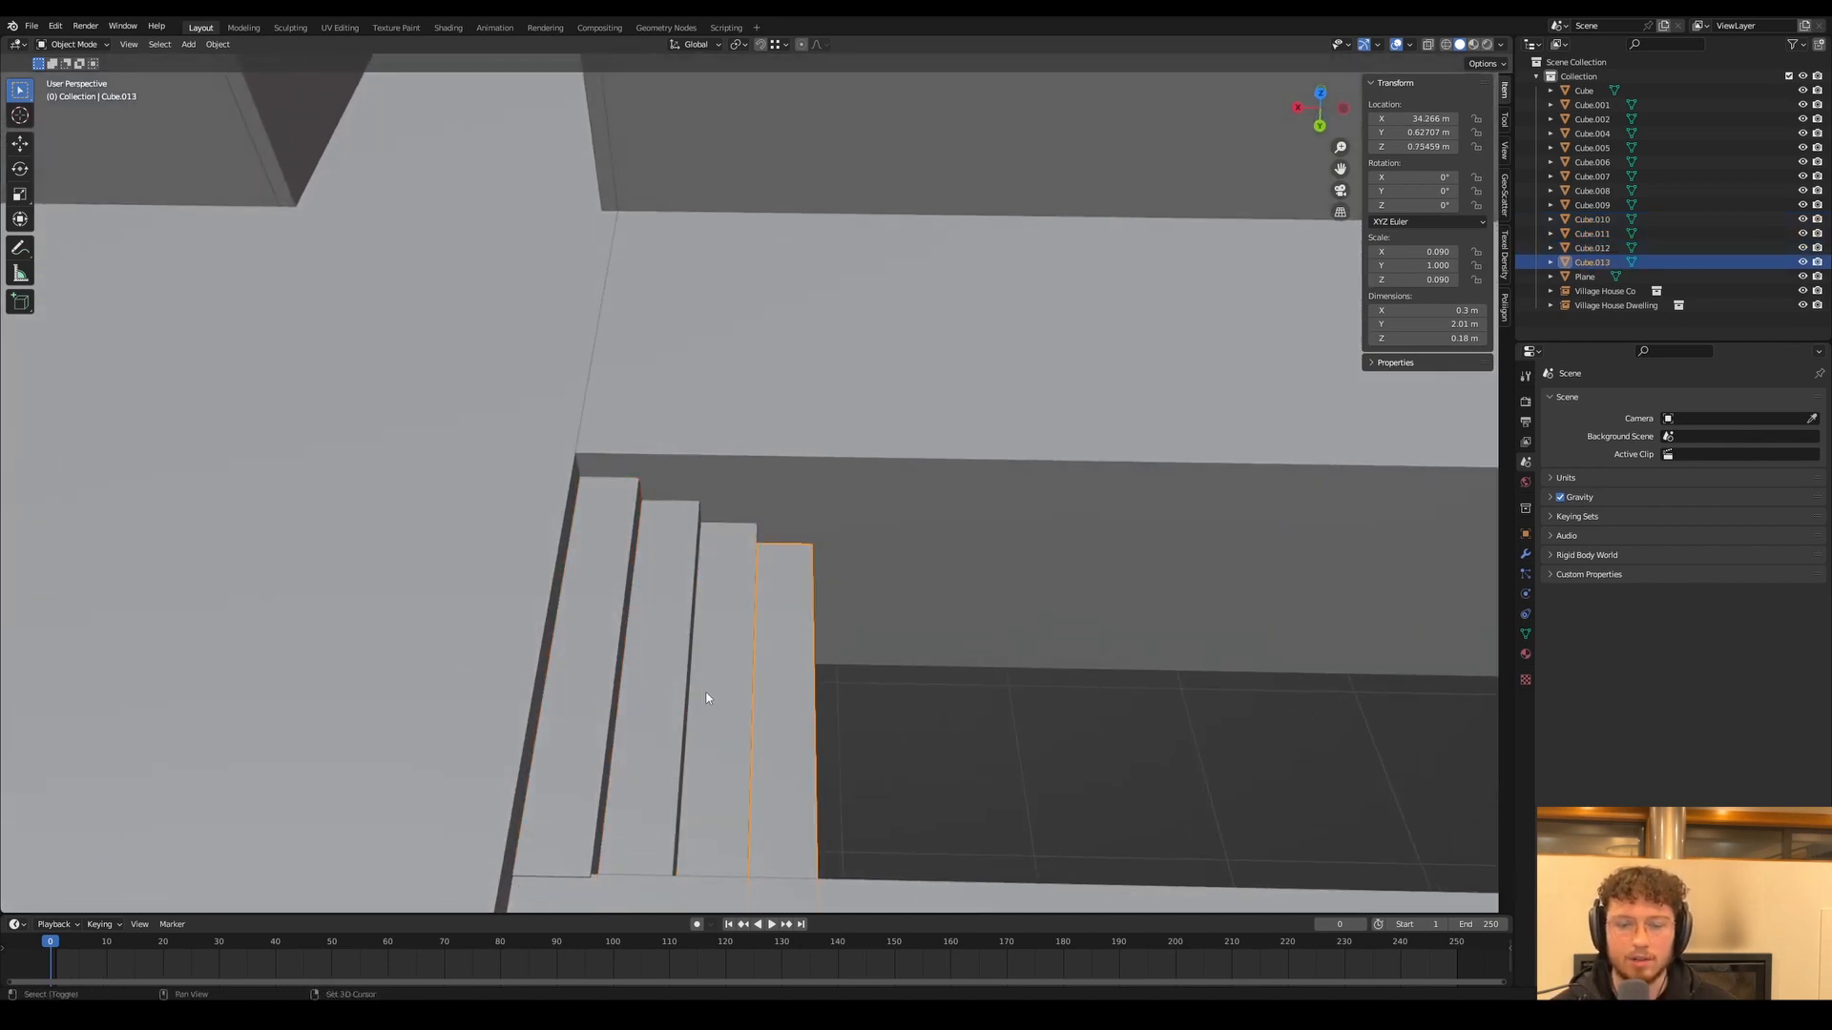
shift+click(714, 630)
key(shift+d)
scroll(825, 606, down, 1)
middle_drag(826, 606, 701, 562)
key(g)
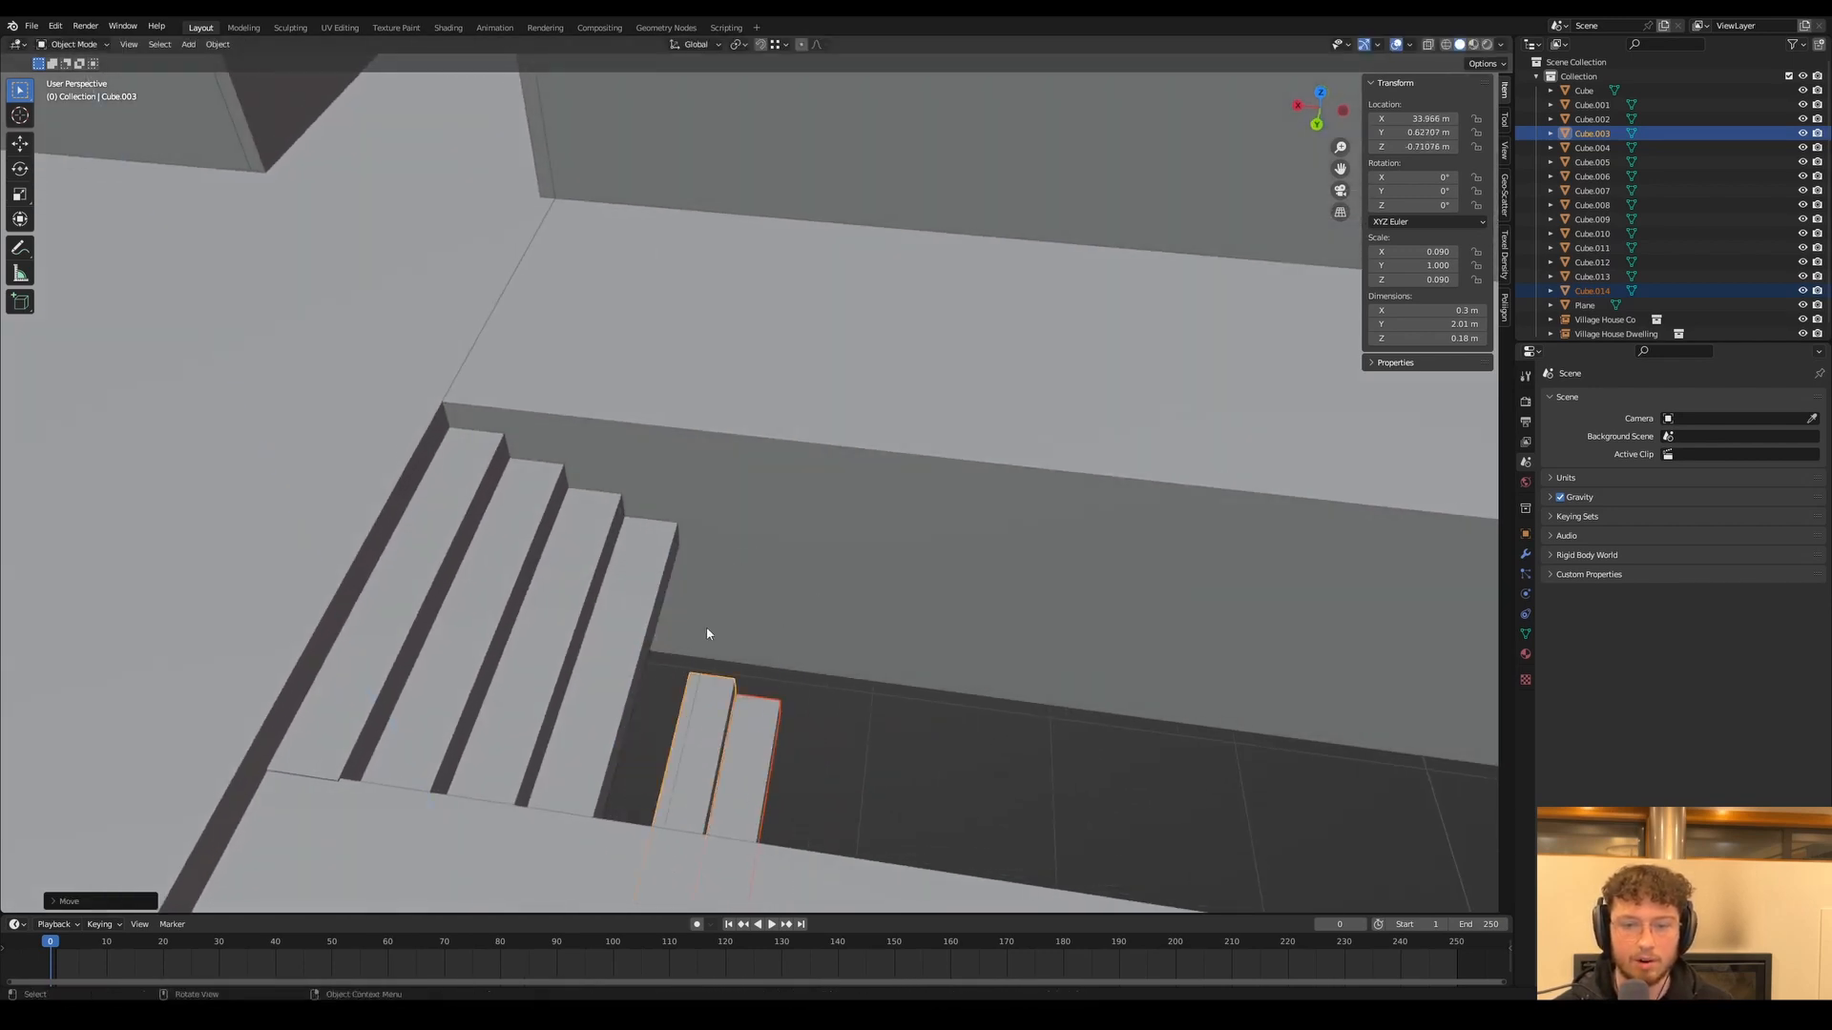
click(711, 631)
Duplicate the lowest step and place the copy one tread farther out and one riser lower
click(755, 644)
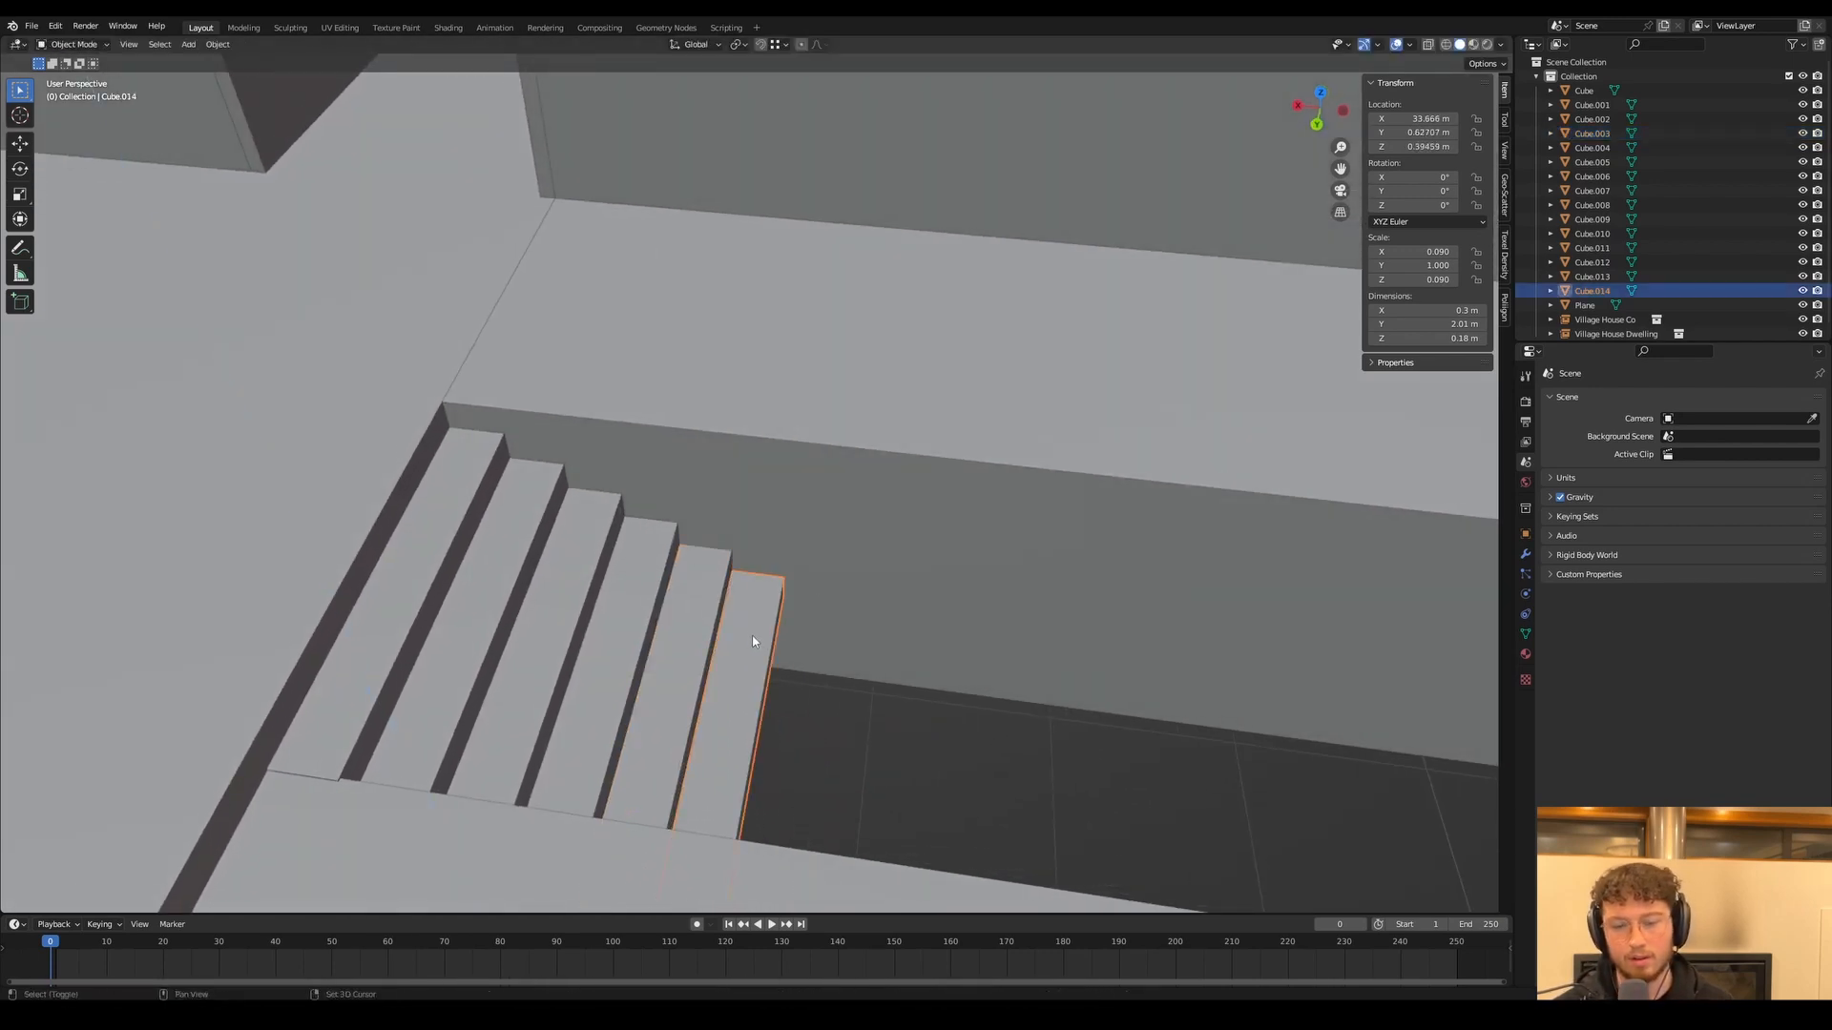
key(shift+d)
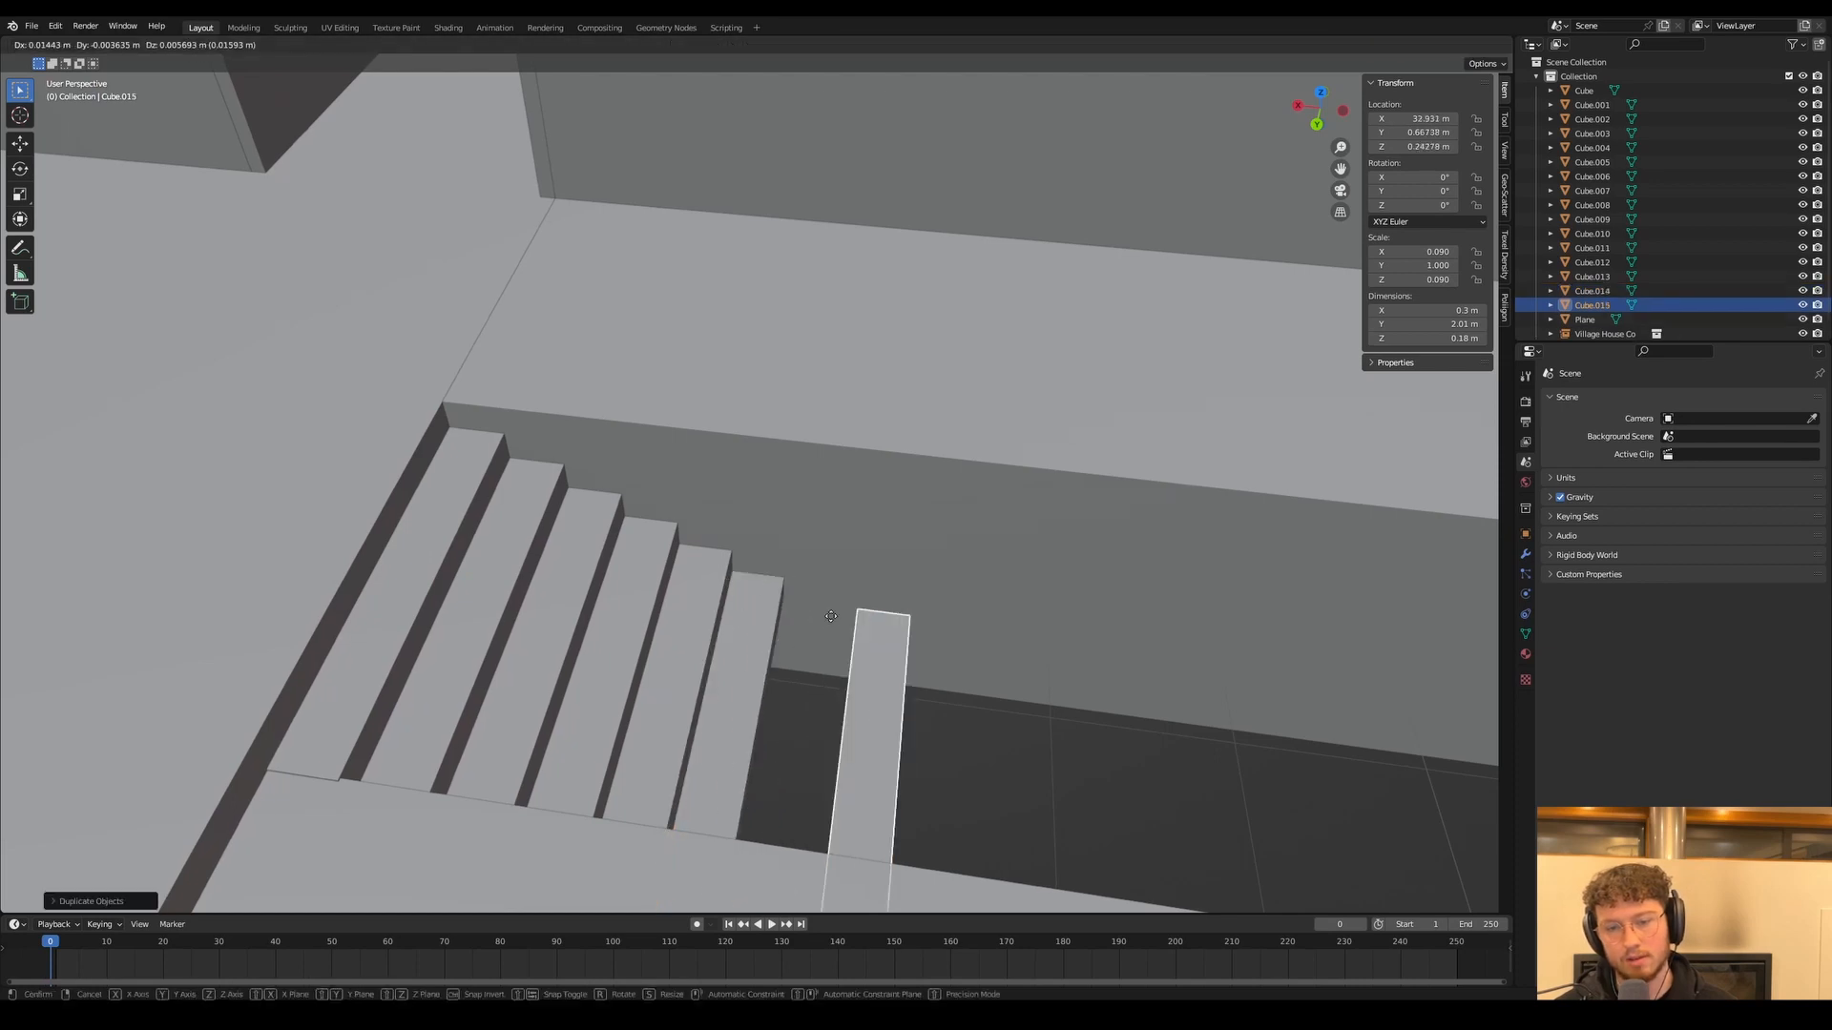
click(792, 598)
Move the outer face of the lowest step 0.7 m outward along X to form a 1 m deep landing
key(Tab)
middle_drag(836, 655, 797, 621)
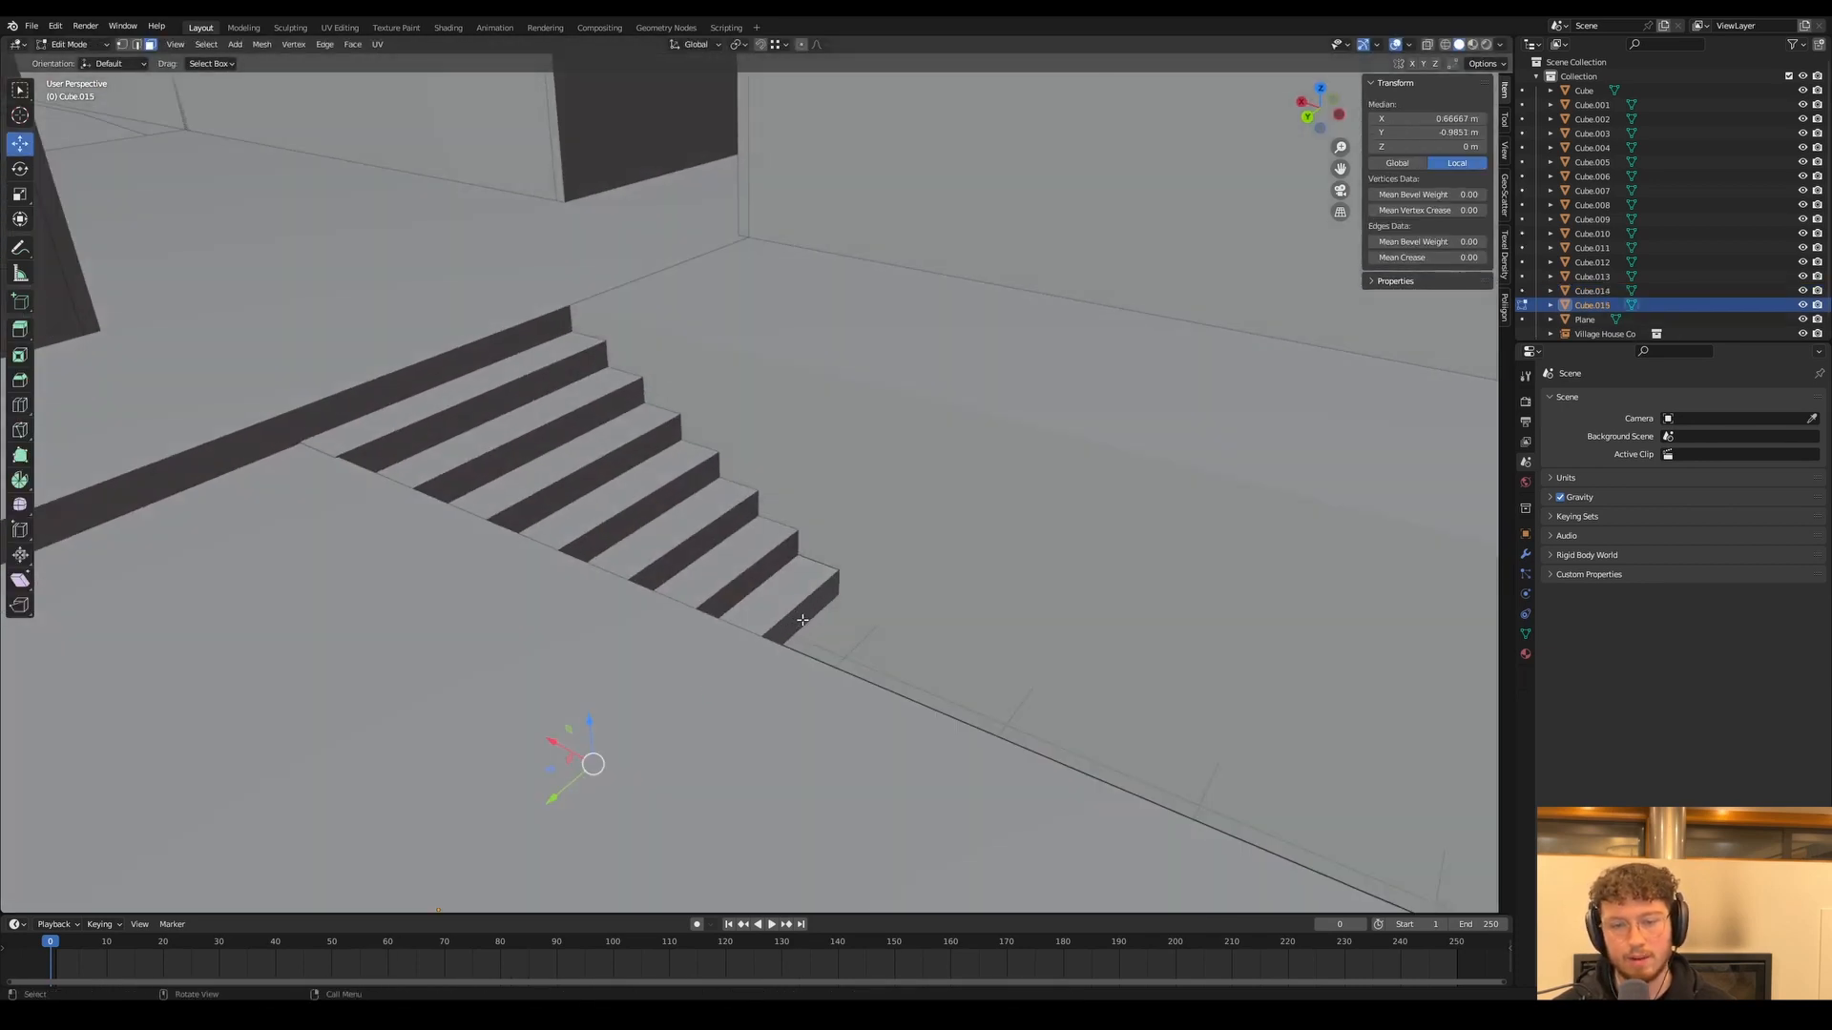
click(800, 620)
key(g)
key(x)
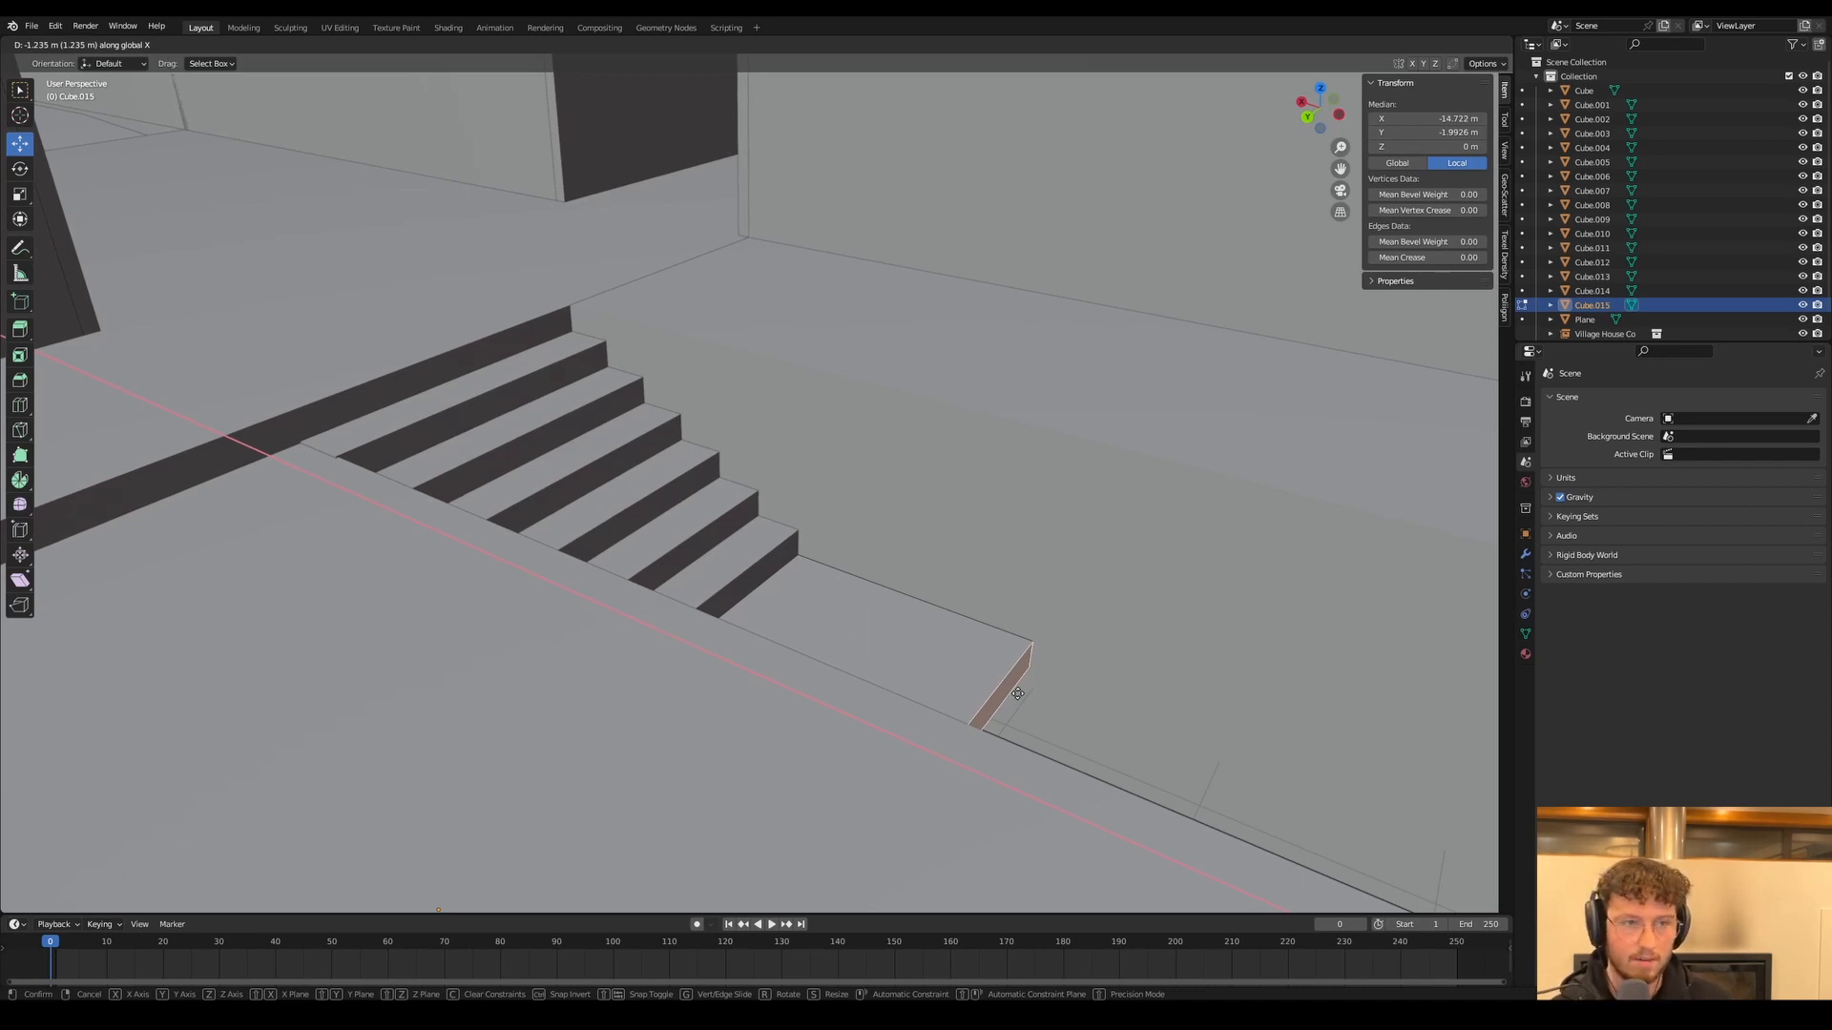
text(-)
text(1)
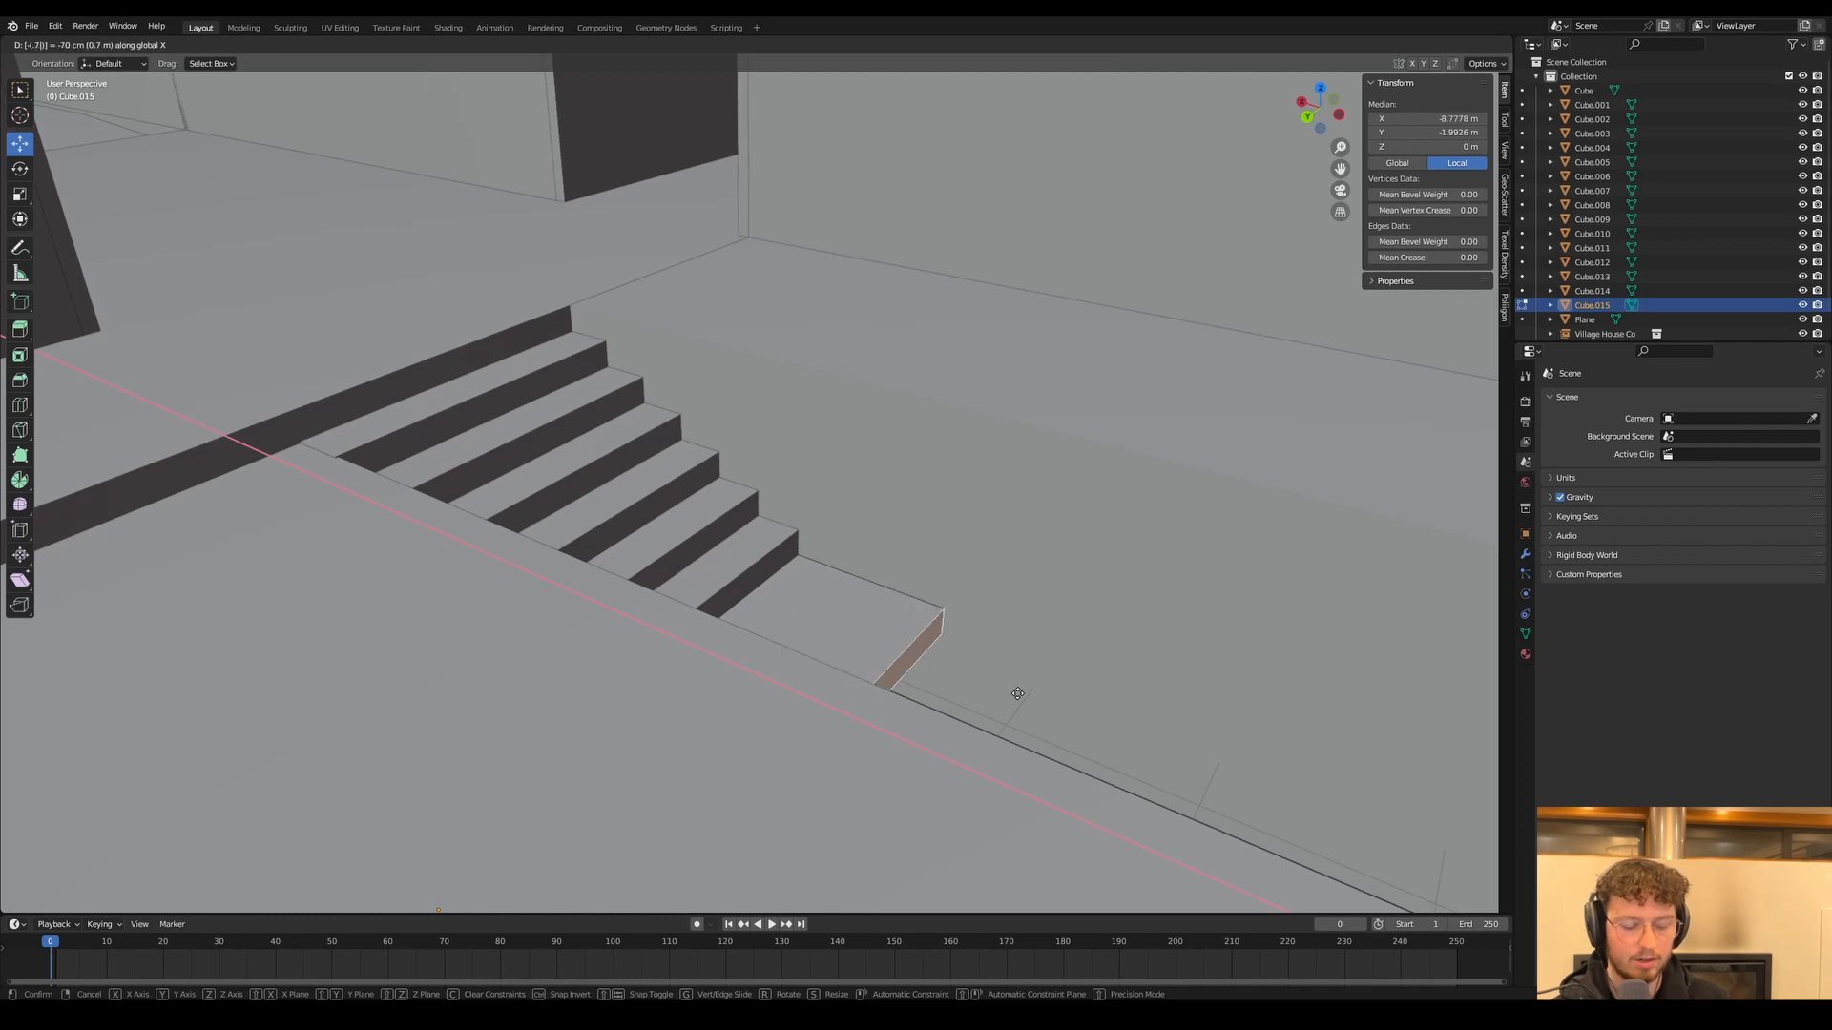
key(Return)
key(Tab)
middle_drag(786, 621, 759, 553)
scroll(993, 635, down, 8)
scroll(1002, 620, up, 6)
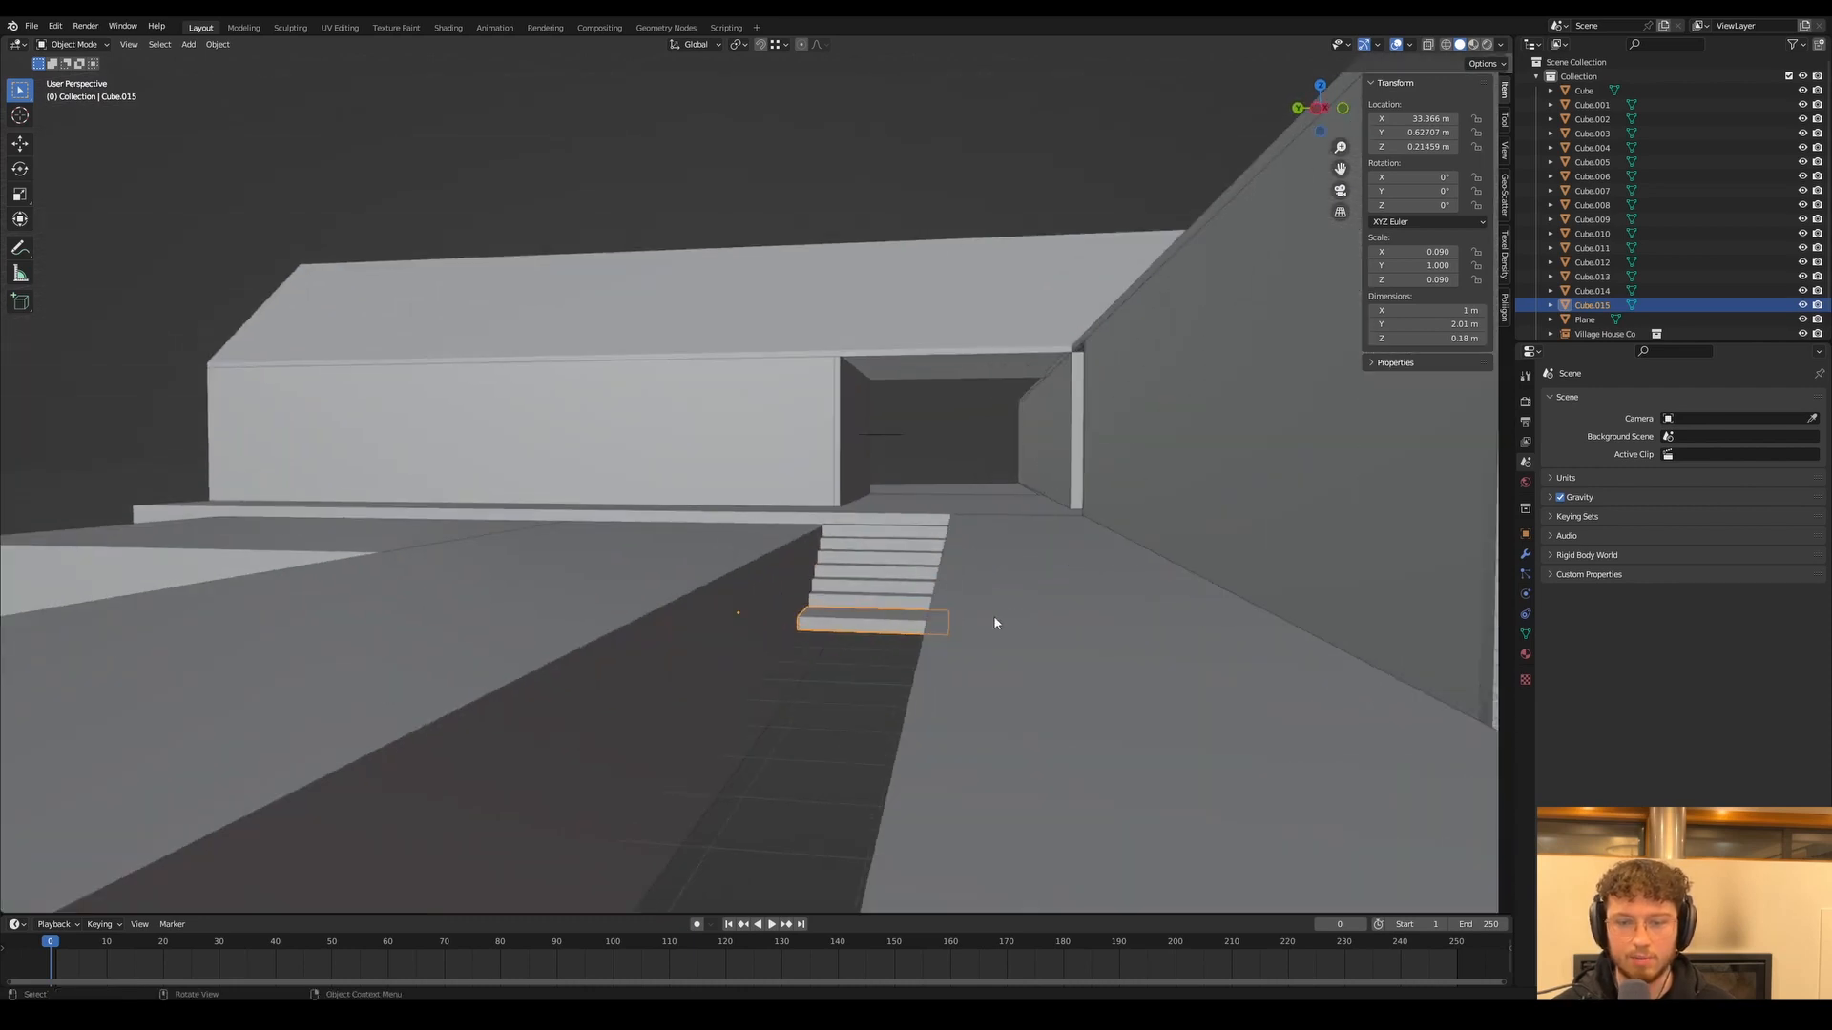
Extend the landing's outer face along X to the far end of the narrow terrace, making it about 13 m long
middle_drag(998, 443, 947, 512)
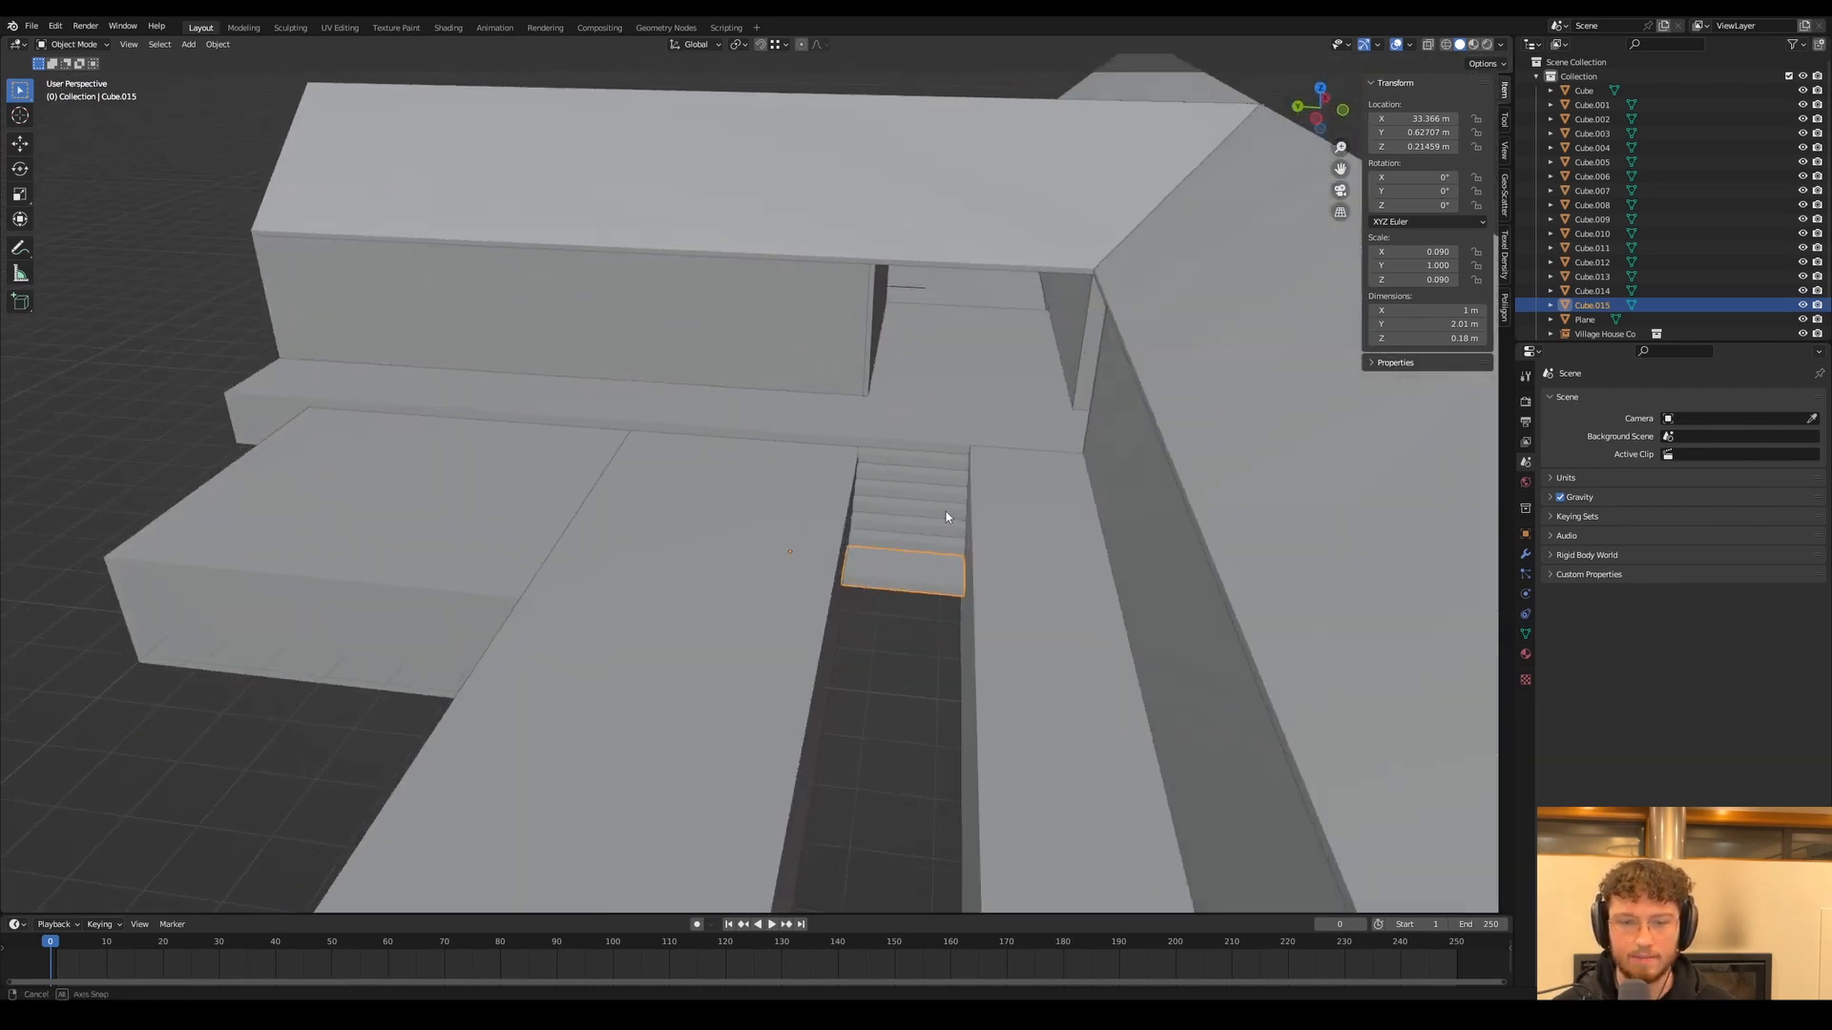
scroll(946, 511, up, 8)
middle_drag(1129, 592, 519, 662)
key(Tab)
key(g)
key(x)
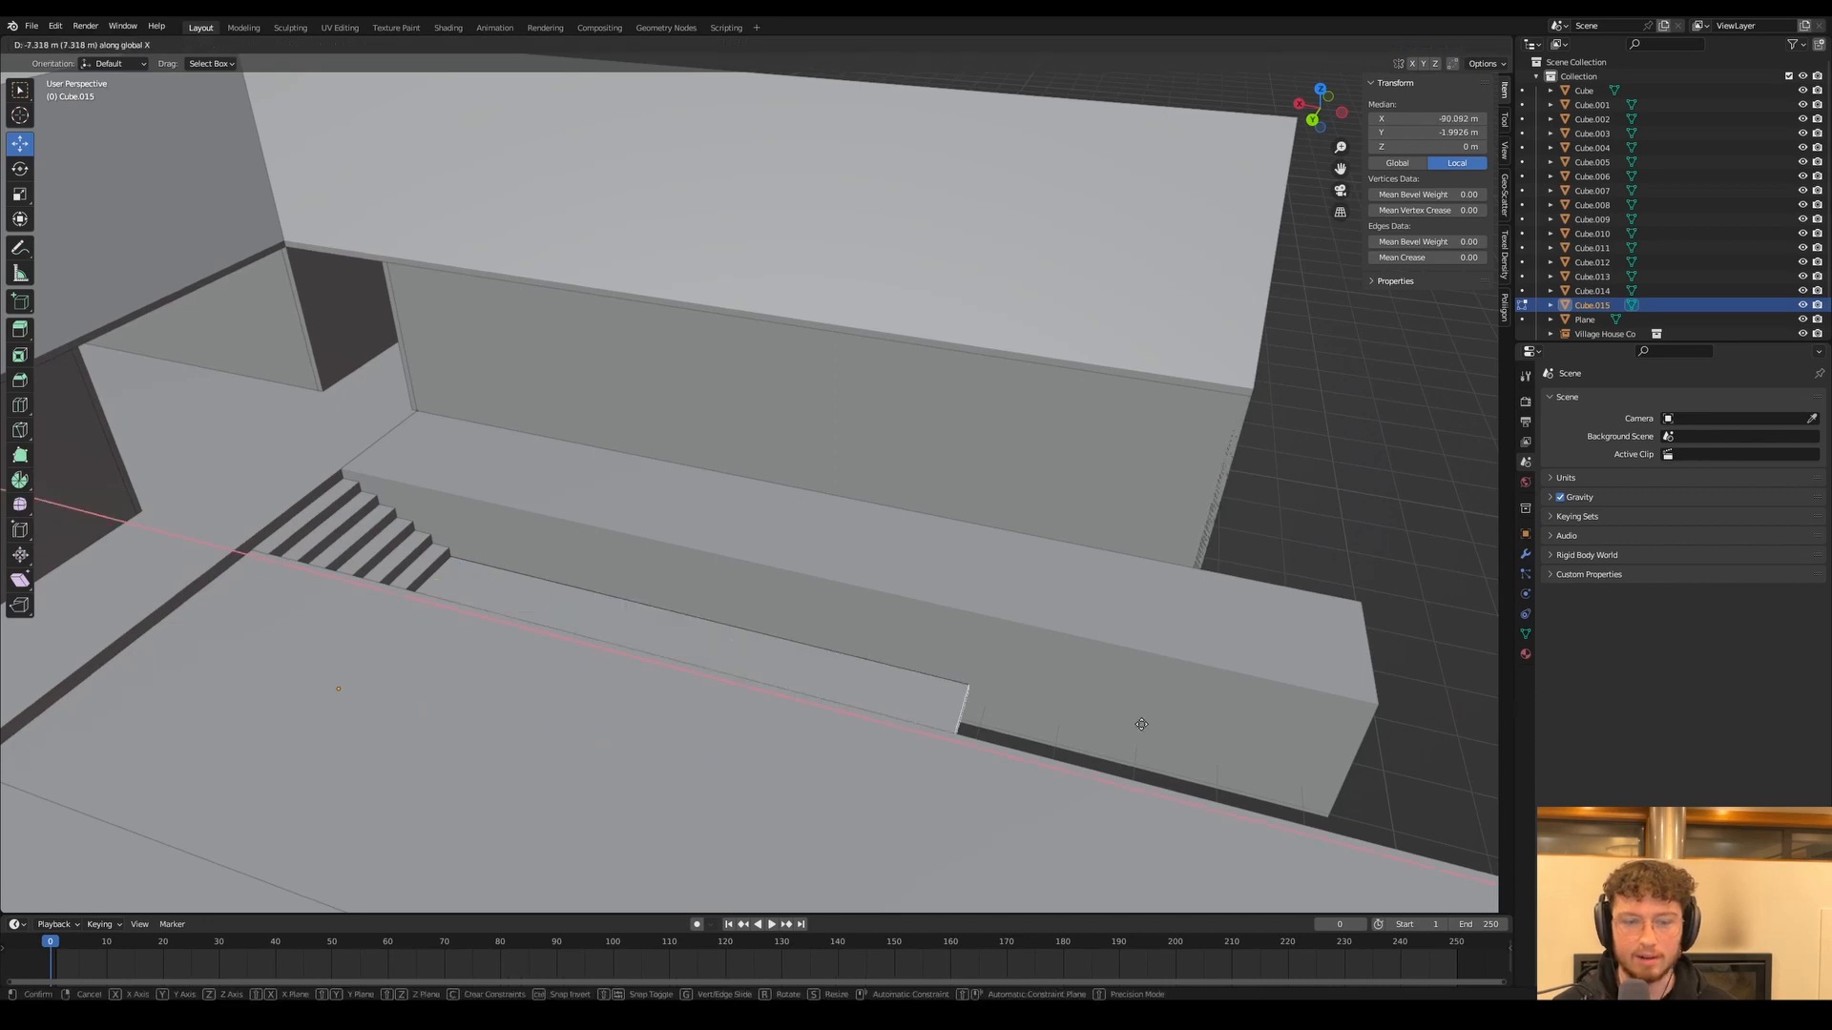
click(1388, 704)
Lower the landing's far end face along Z to slope it into a ramp with an overall height of about 0.47 m
key(g)
key(z)
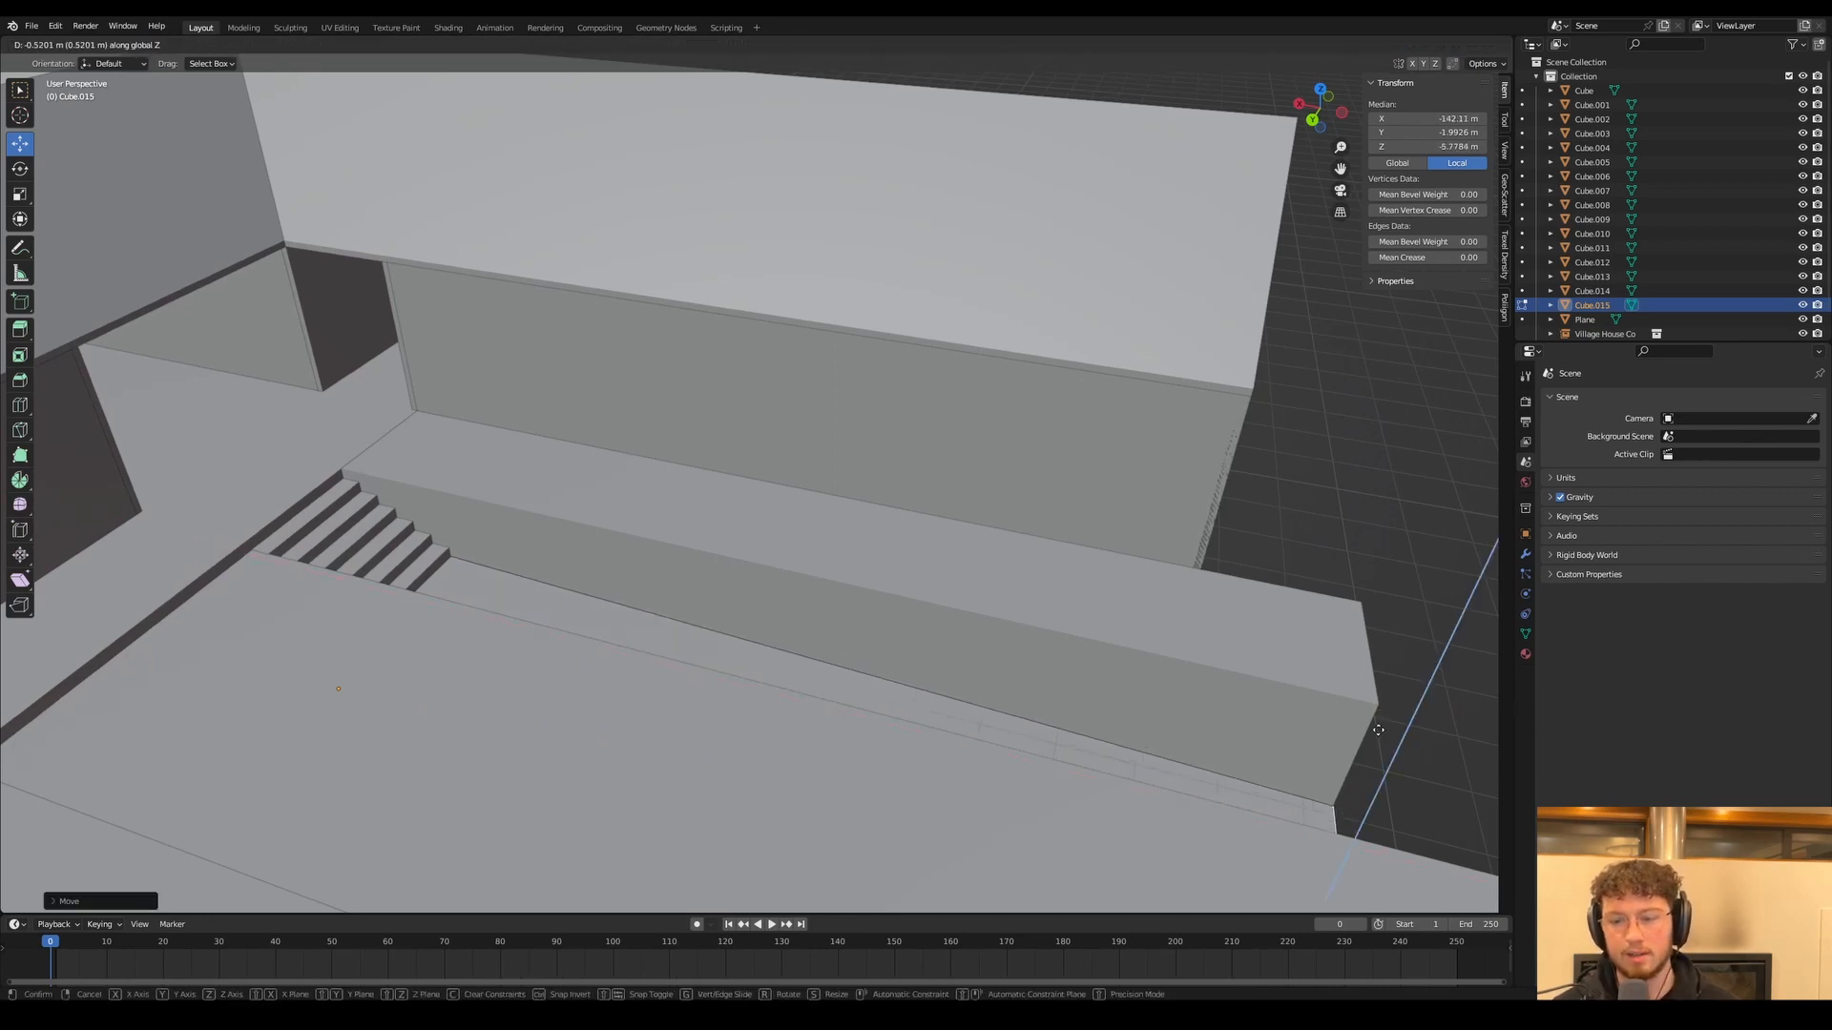
click(1383, 720)
key(Tab)
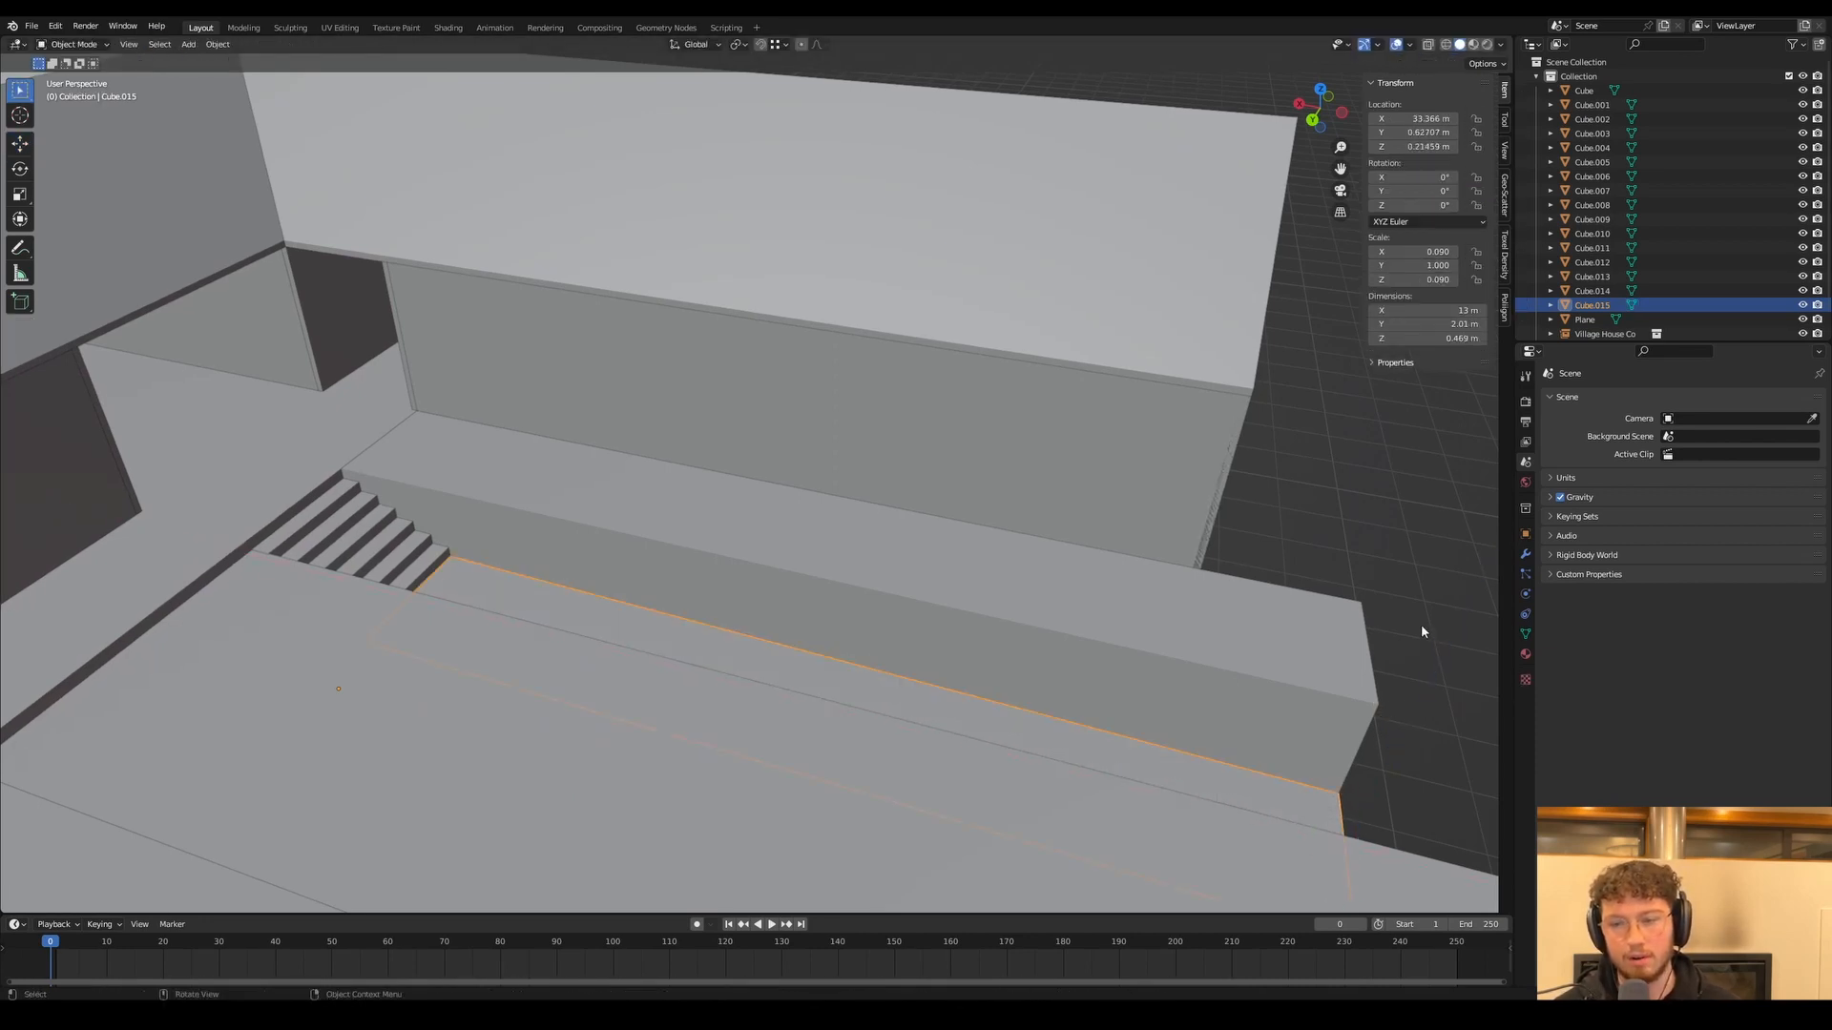
click(1422, 626)
Pull the ramp's far end face back along X to shorten the ramp to about 7.08 m
scroll(1383, 629, down, 5)
middle_drag(1333, 633, 547, 516)
scroll(842, 602, down, 8)
scroll(734, 641, up, 6)
scroll(832, 553, up, 8)
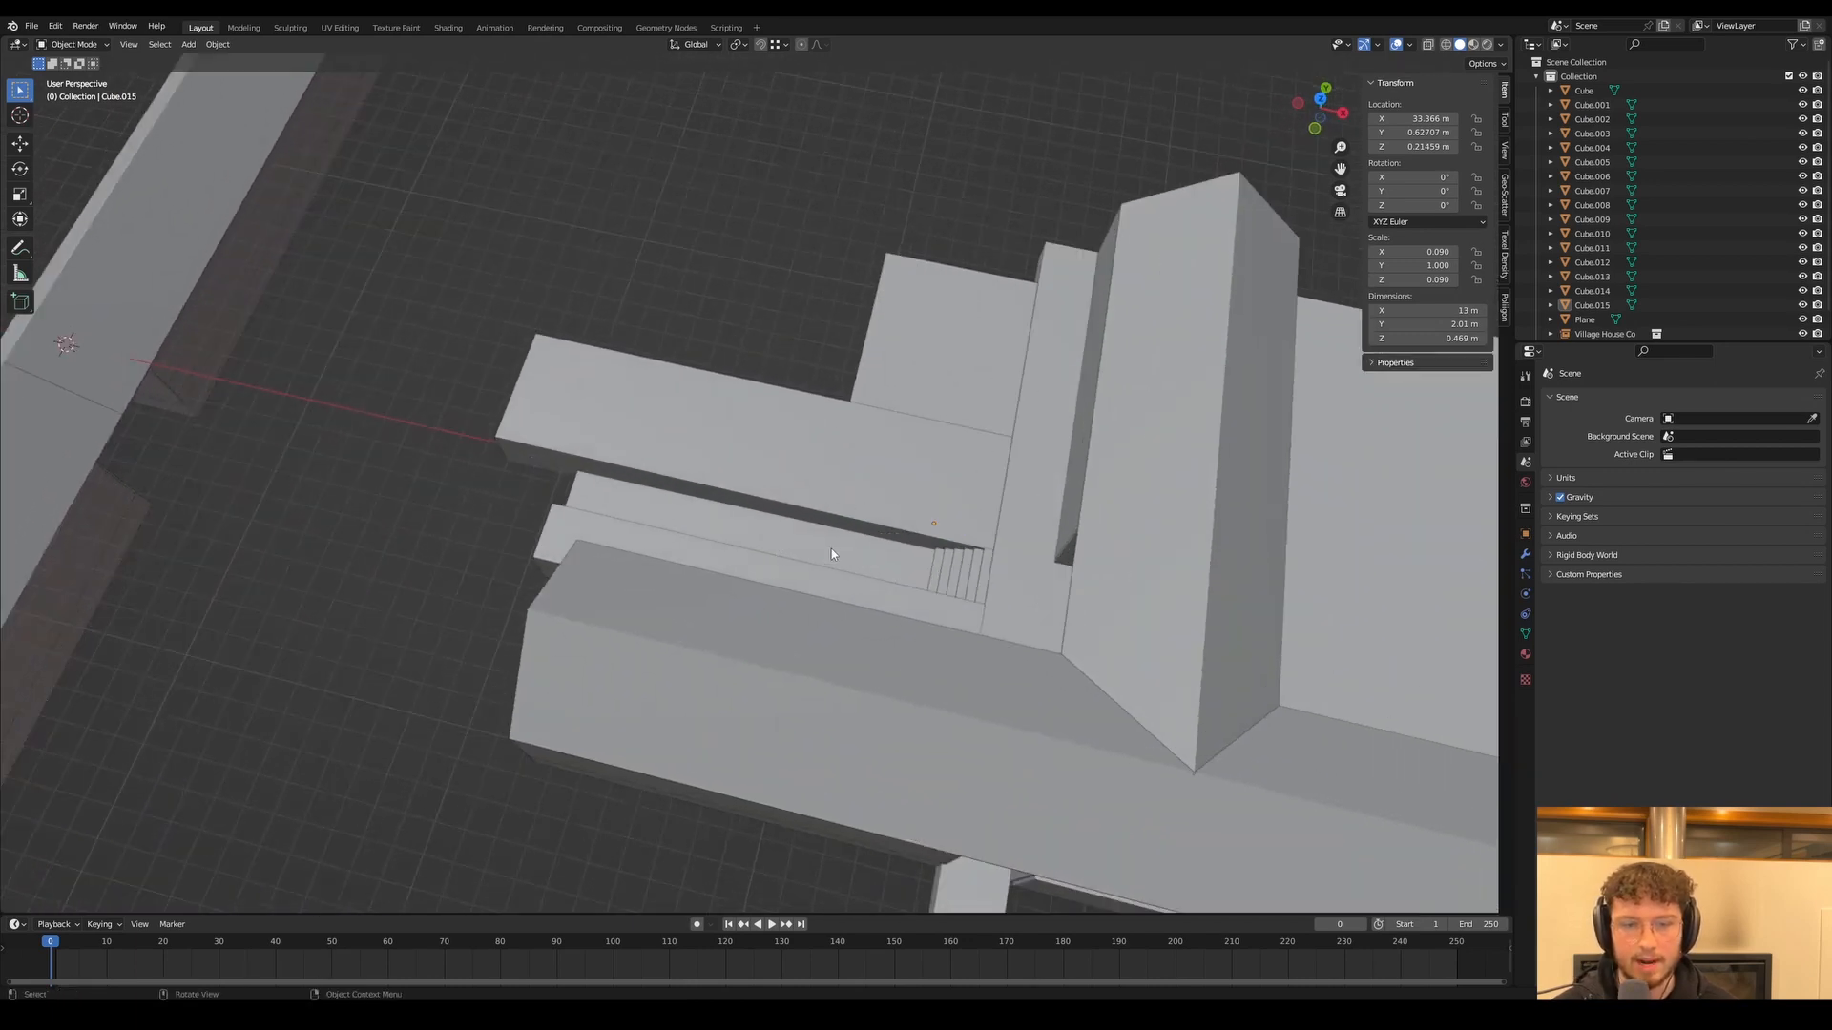
scroll(871, 544, down, 6)
middle_drag(771, 539, 787, 529)
click(569, 520)
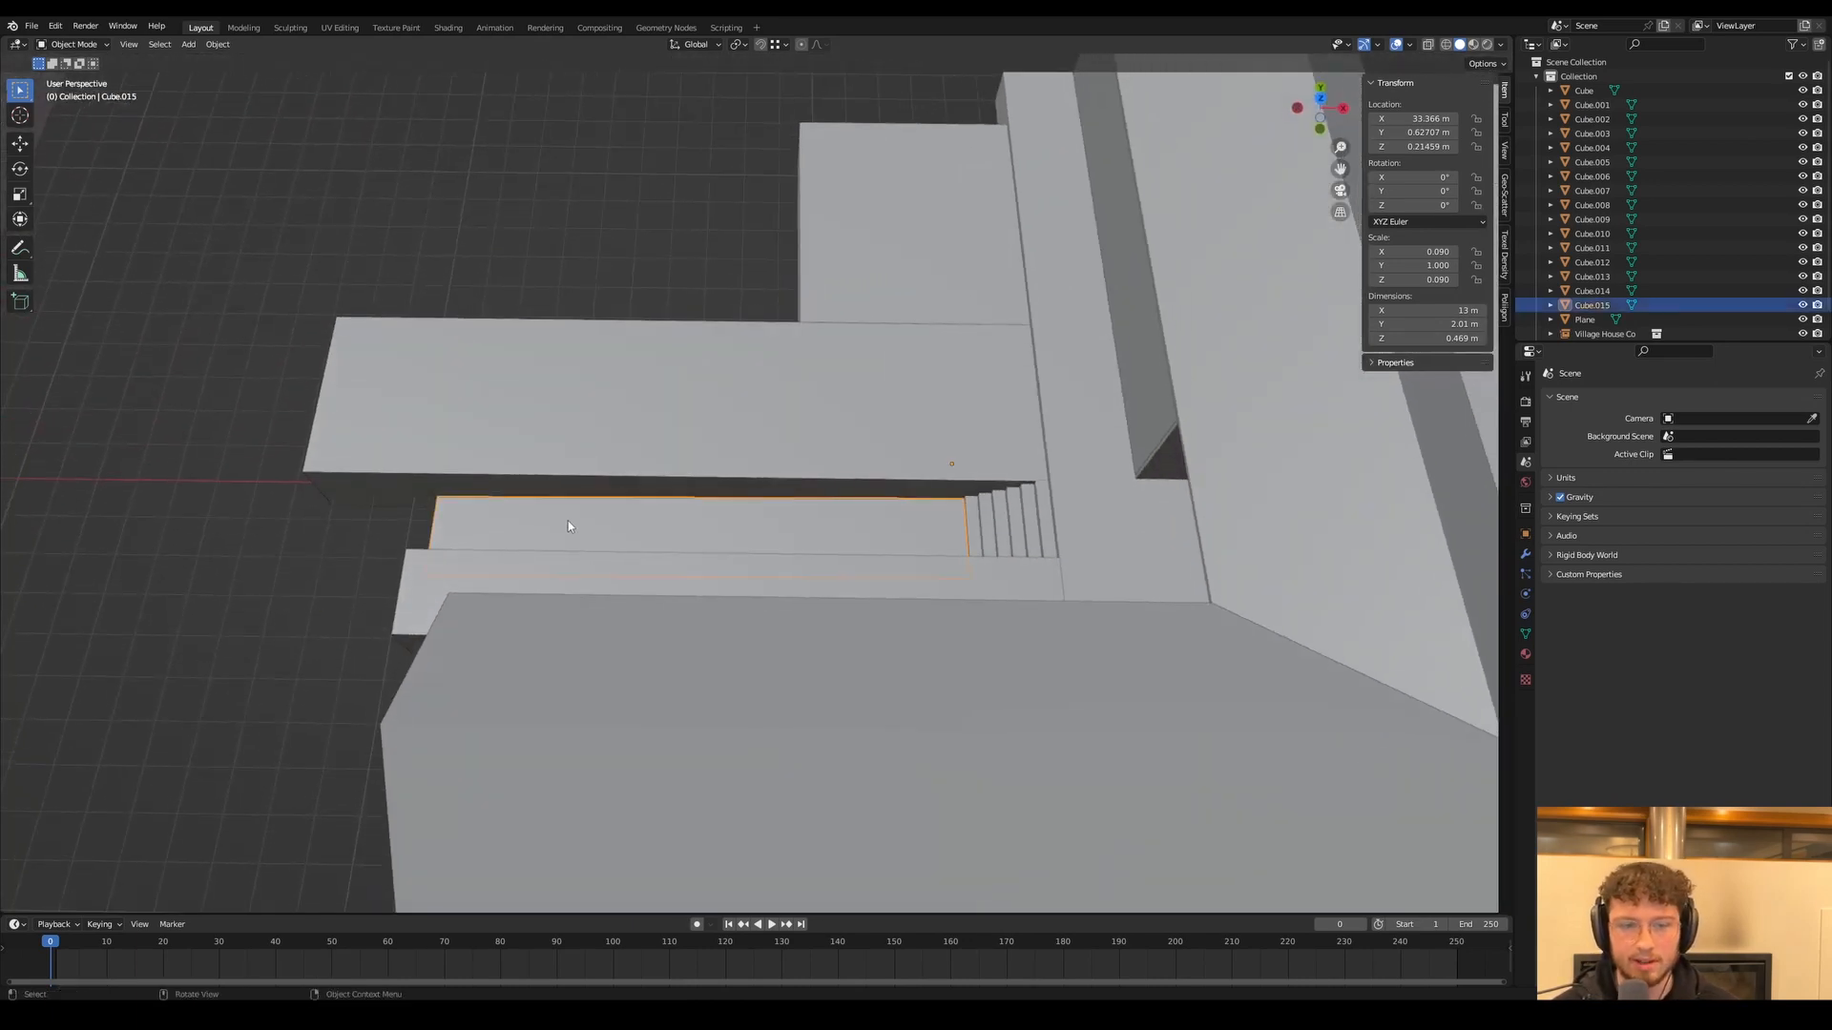
key(Tab)
key(g)
key(x)
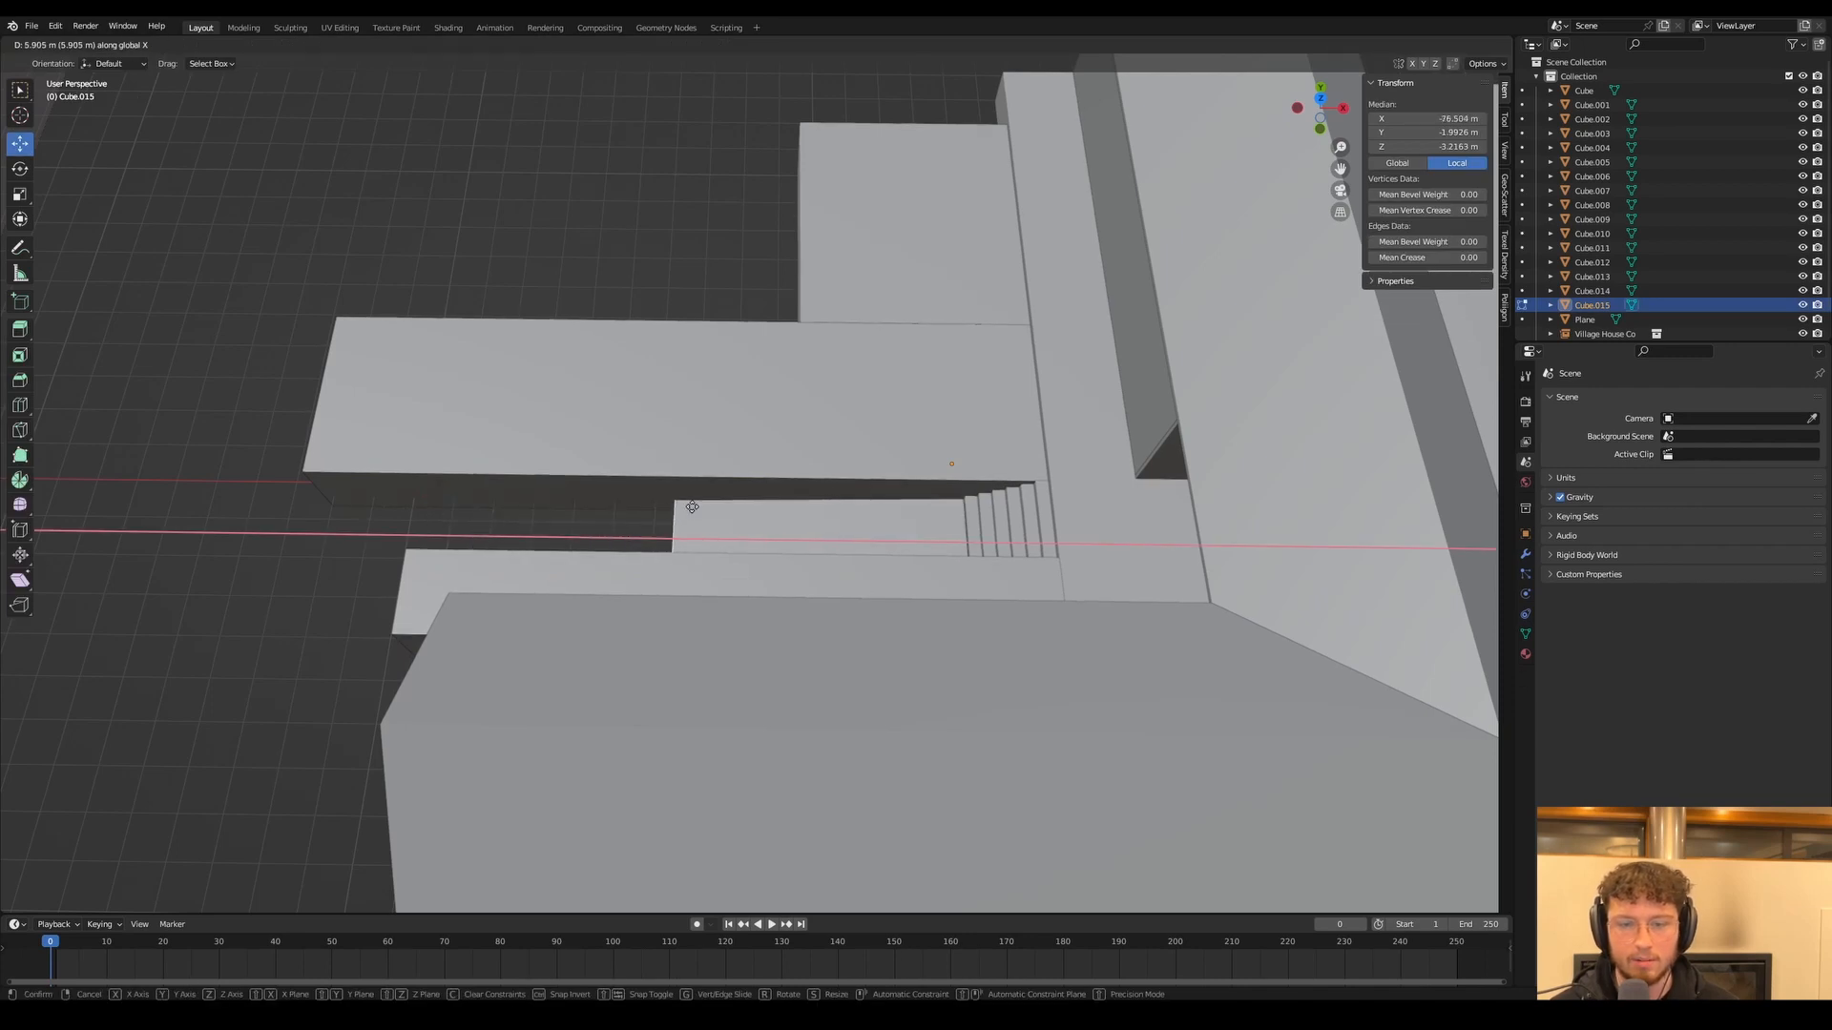
click(692, 506)
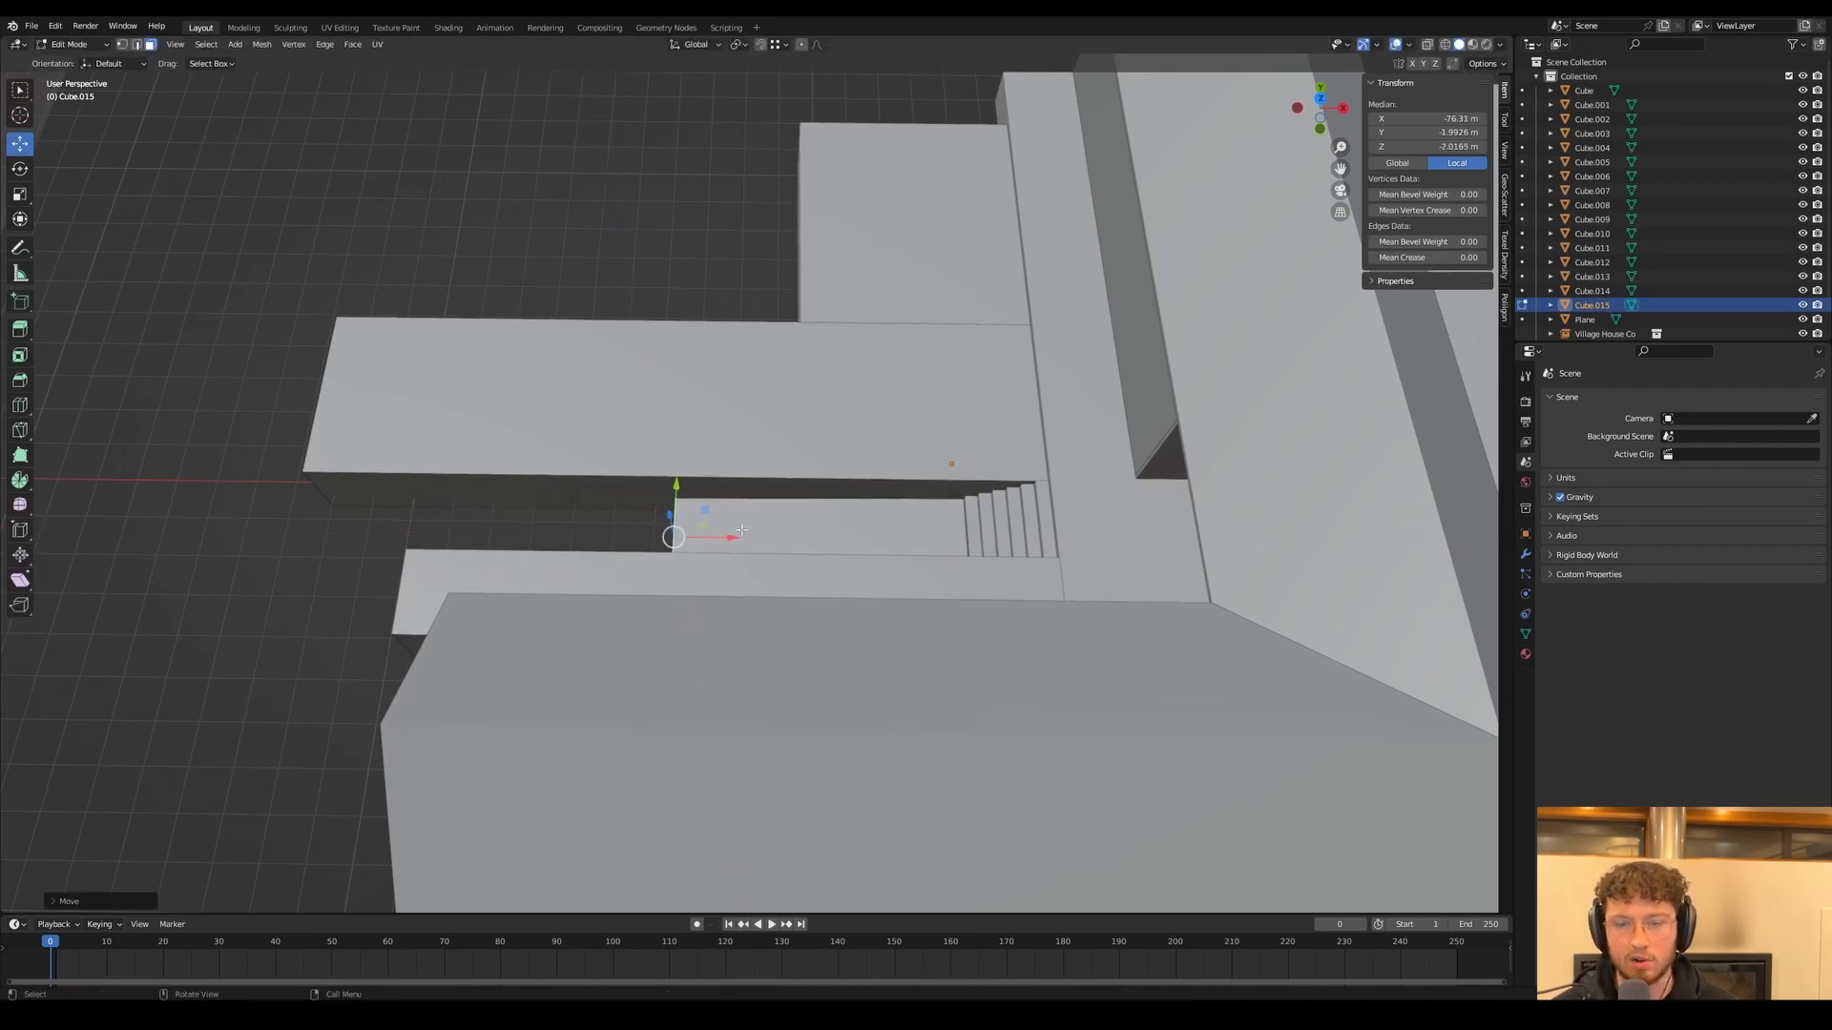
key(Tab)
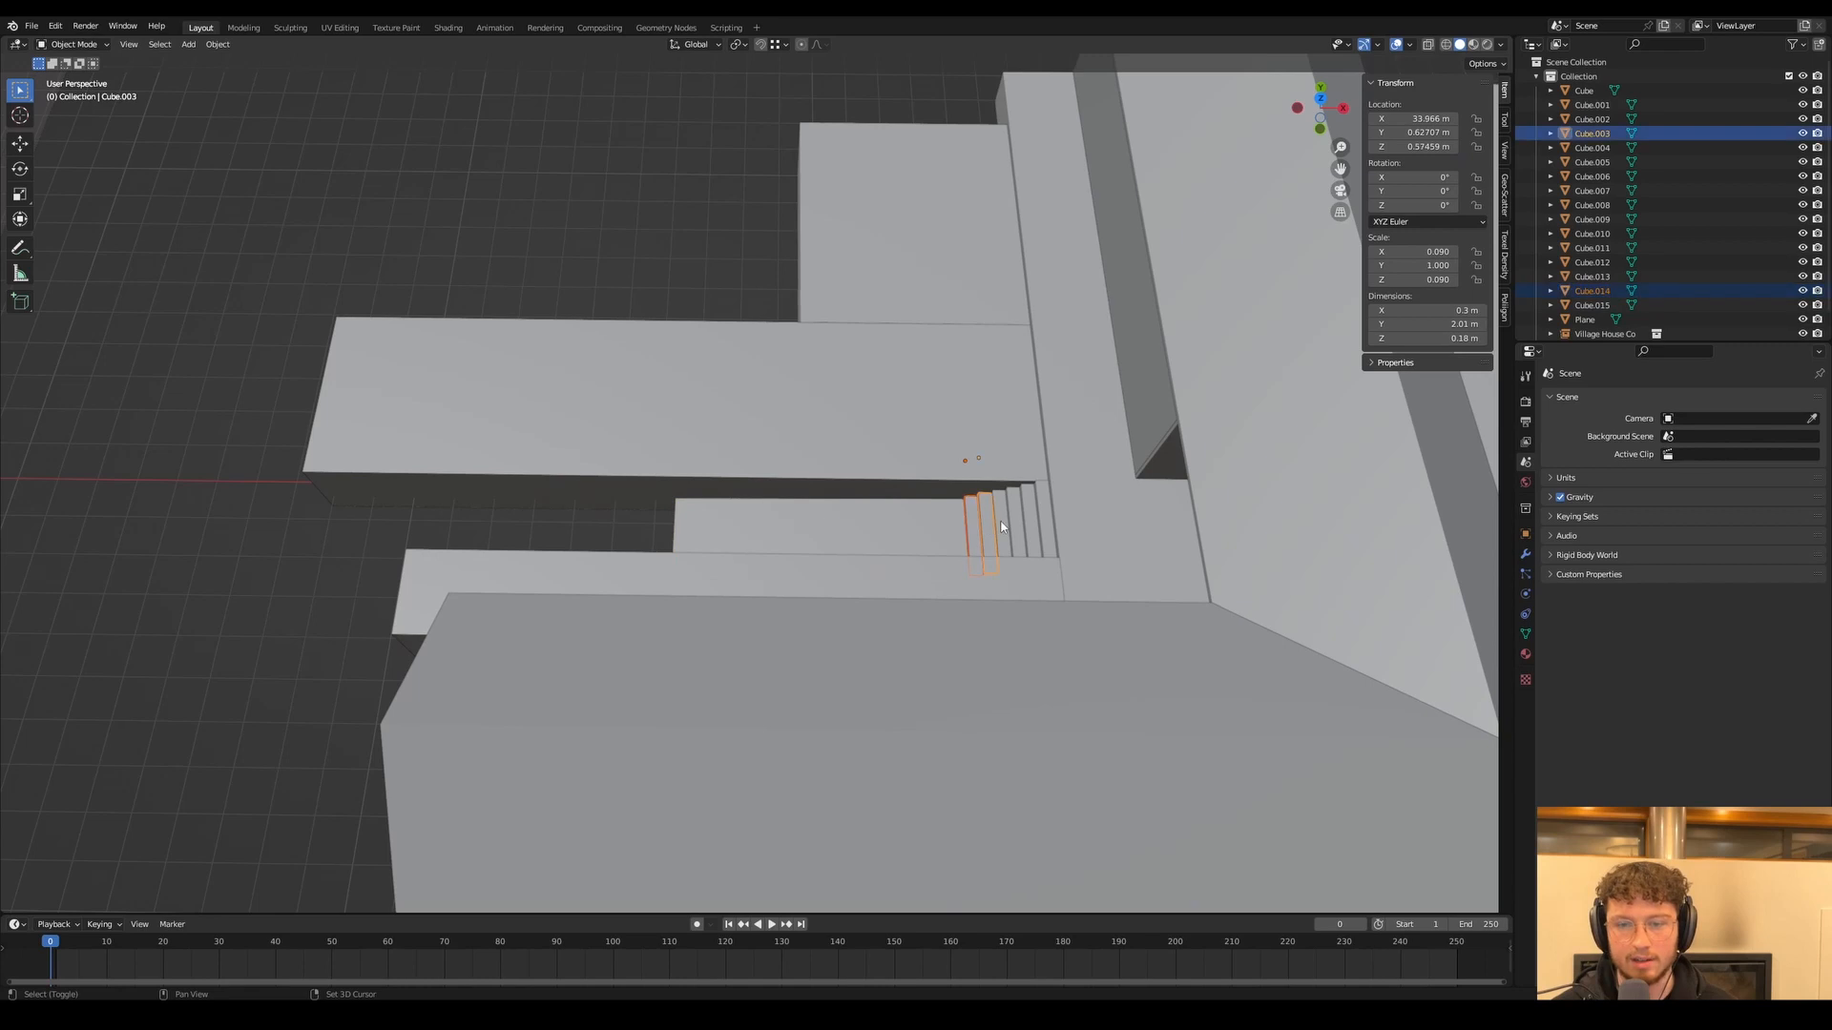
Duplicate all six stair steps, place the copies at the ramp's lower end and align the top step with the ramp surface
key(shift+d)
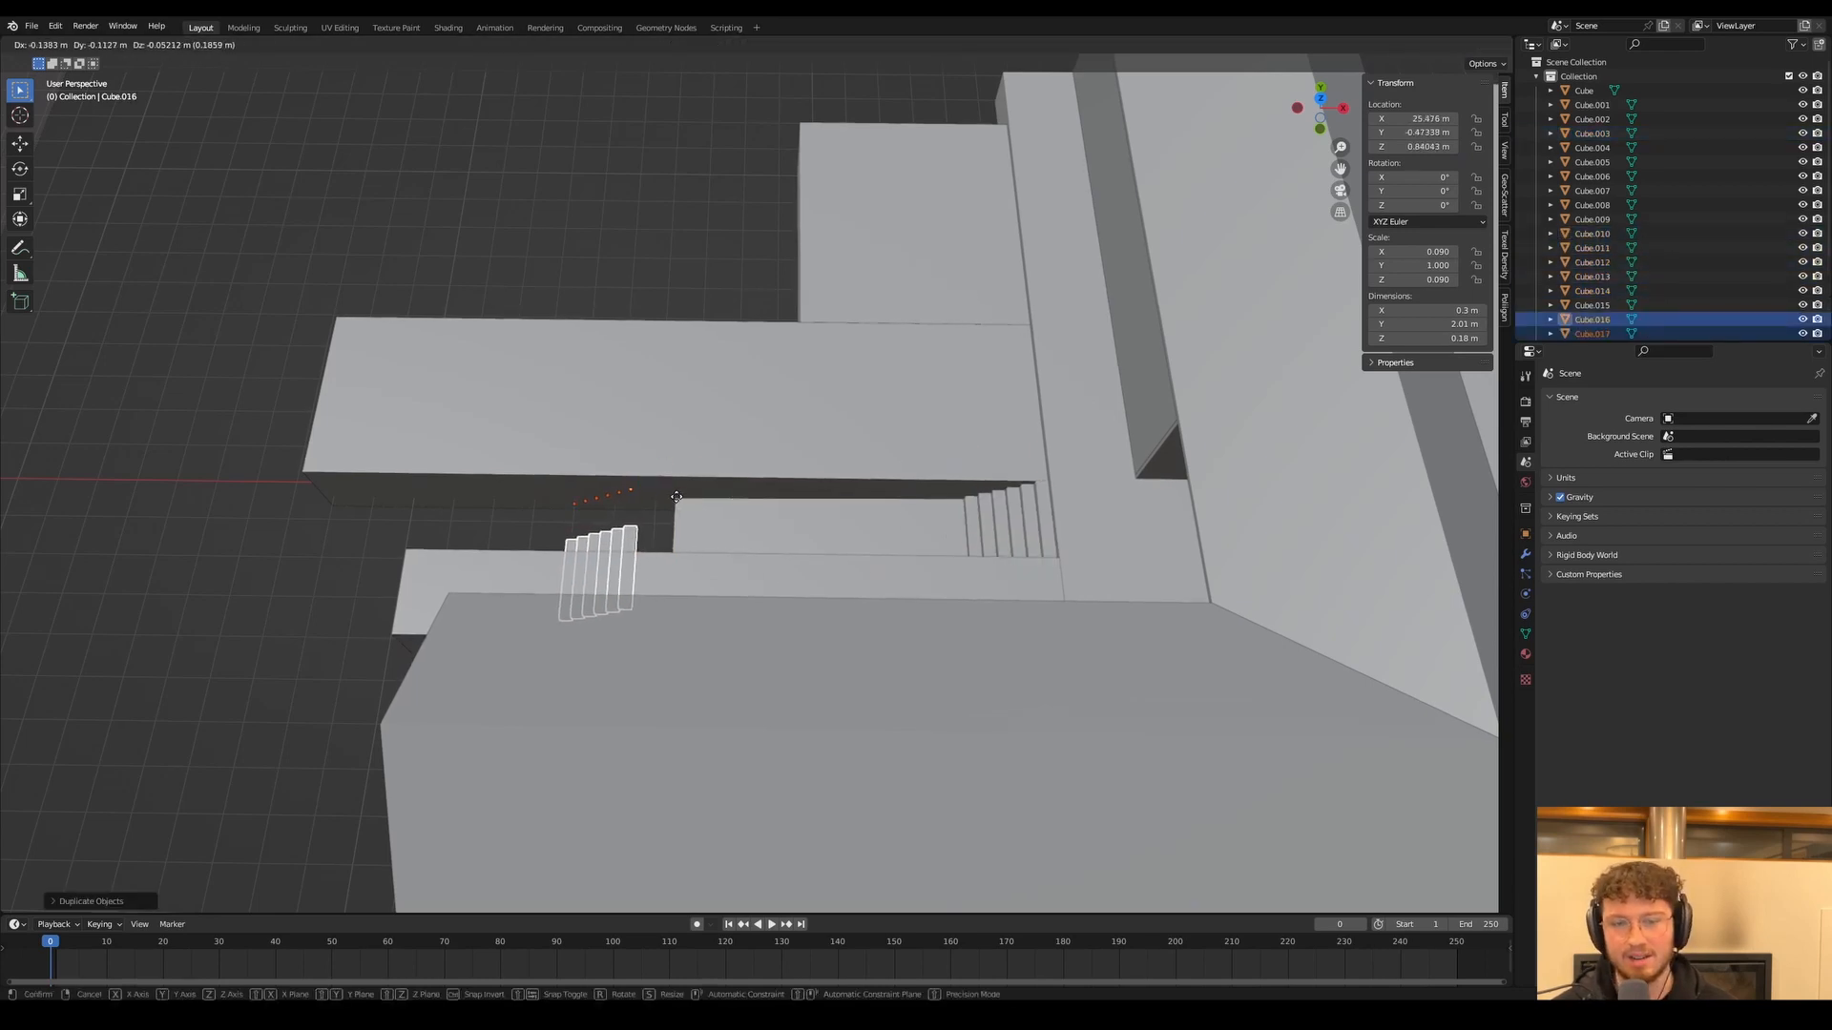
scroll(596, 539, up, 2)
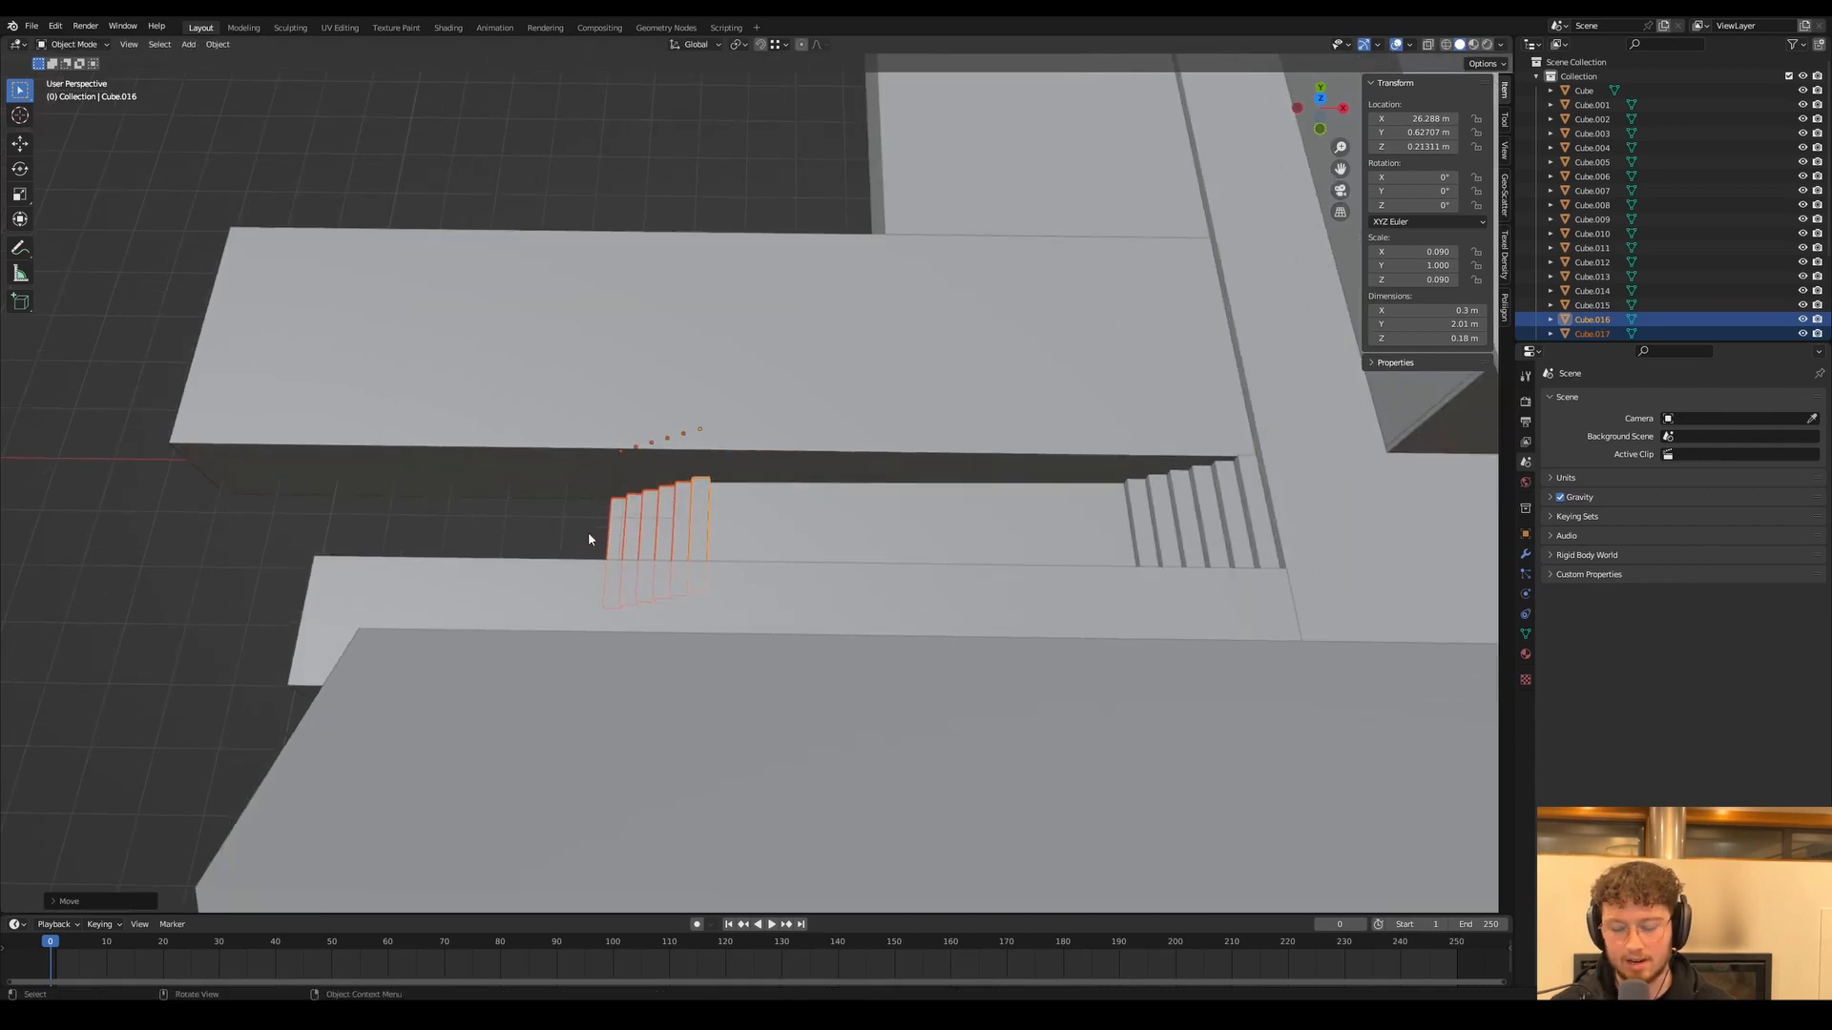
key(KP_Decimal)
scroll(636, 488, down, 6)
middle_drag(859, 477, 820, 449)
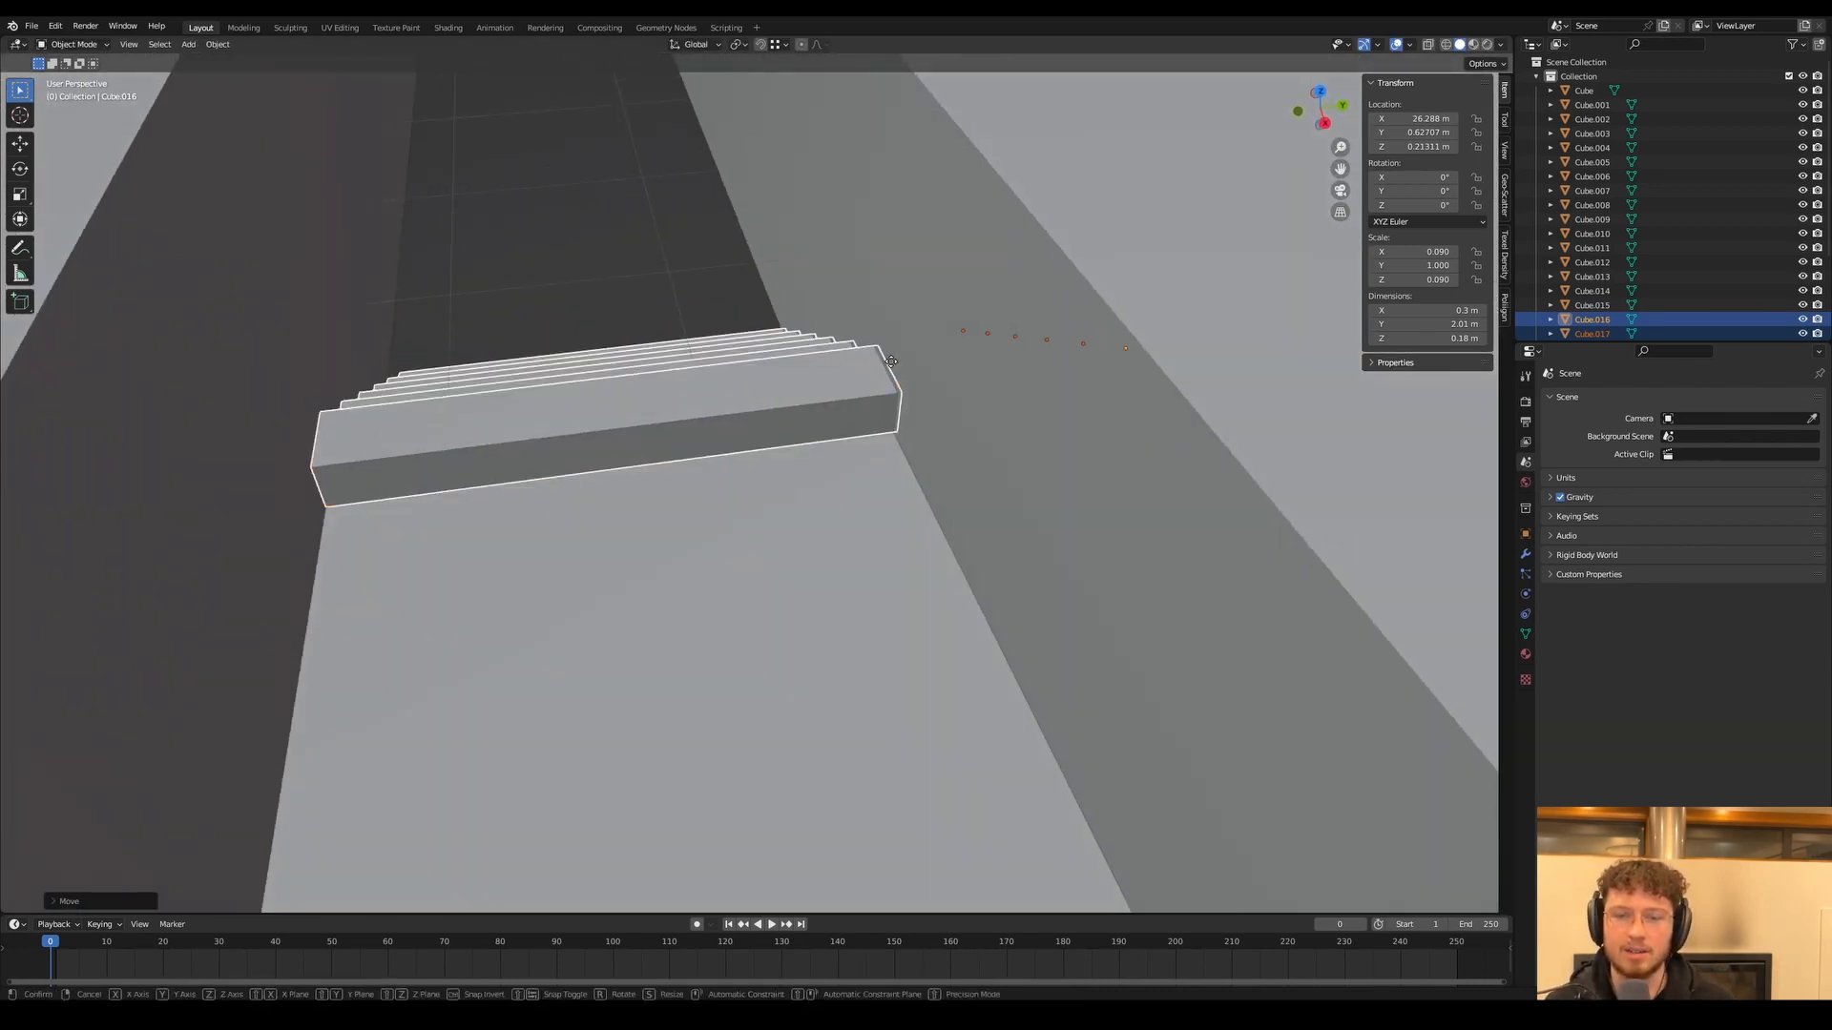
key(g)
key(z)
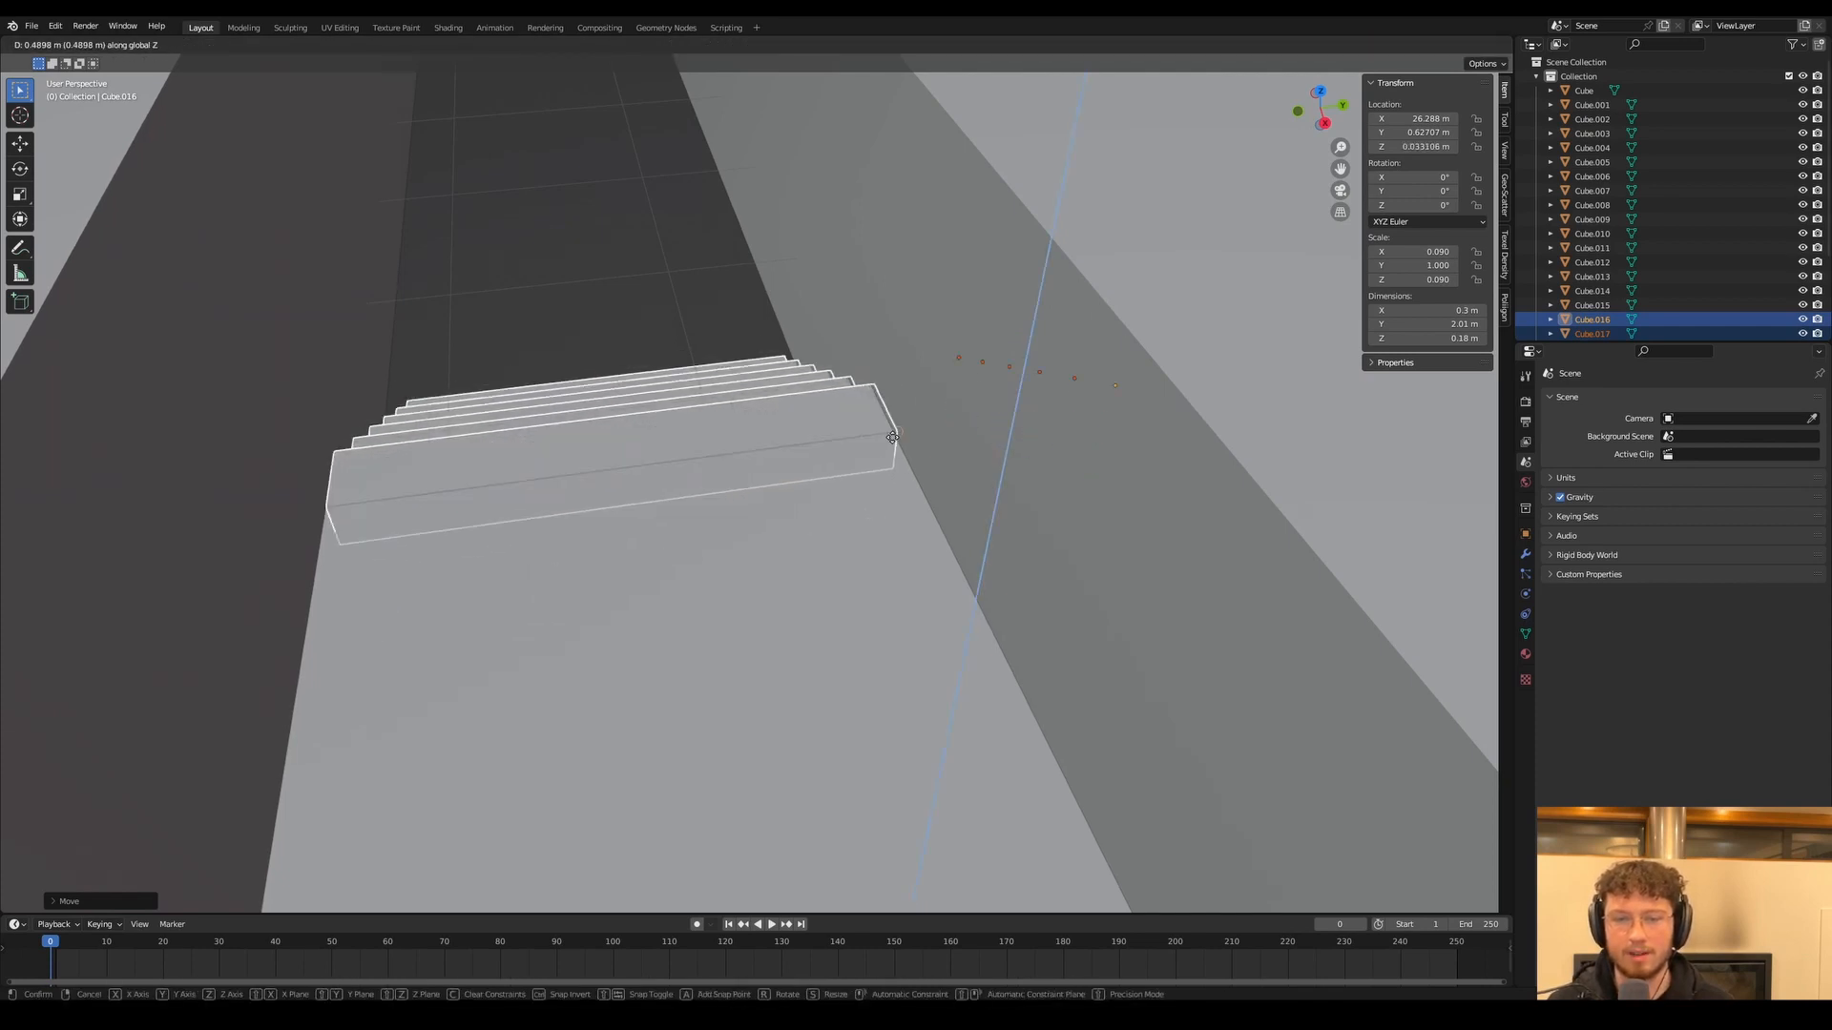
click(891, 435)
Lower the copied flight of steps along Z by 0.18 m
key(g)
key(z)
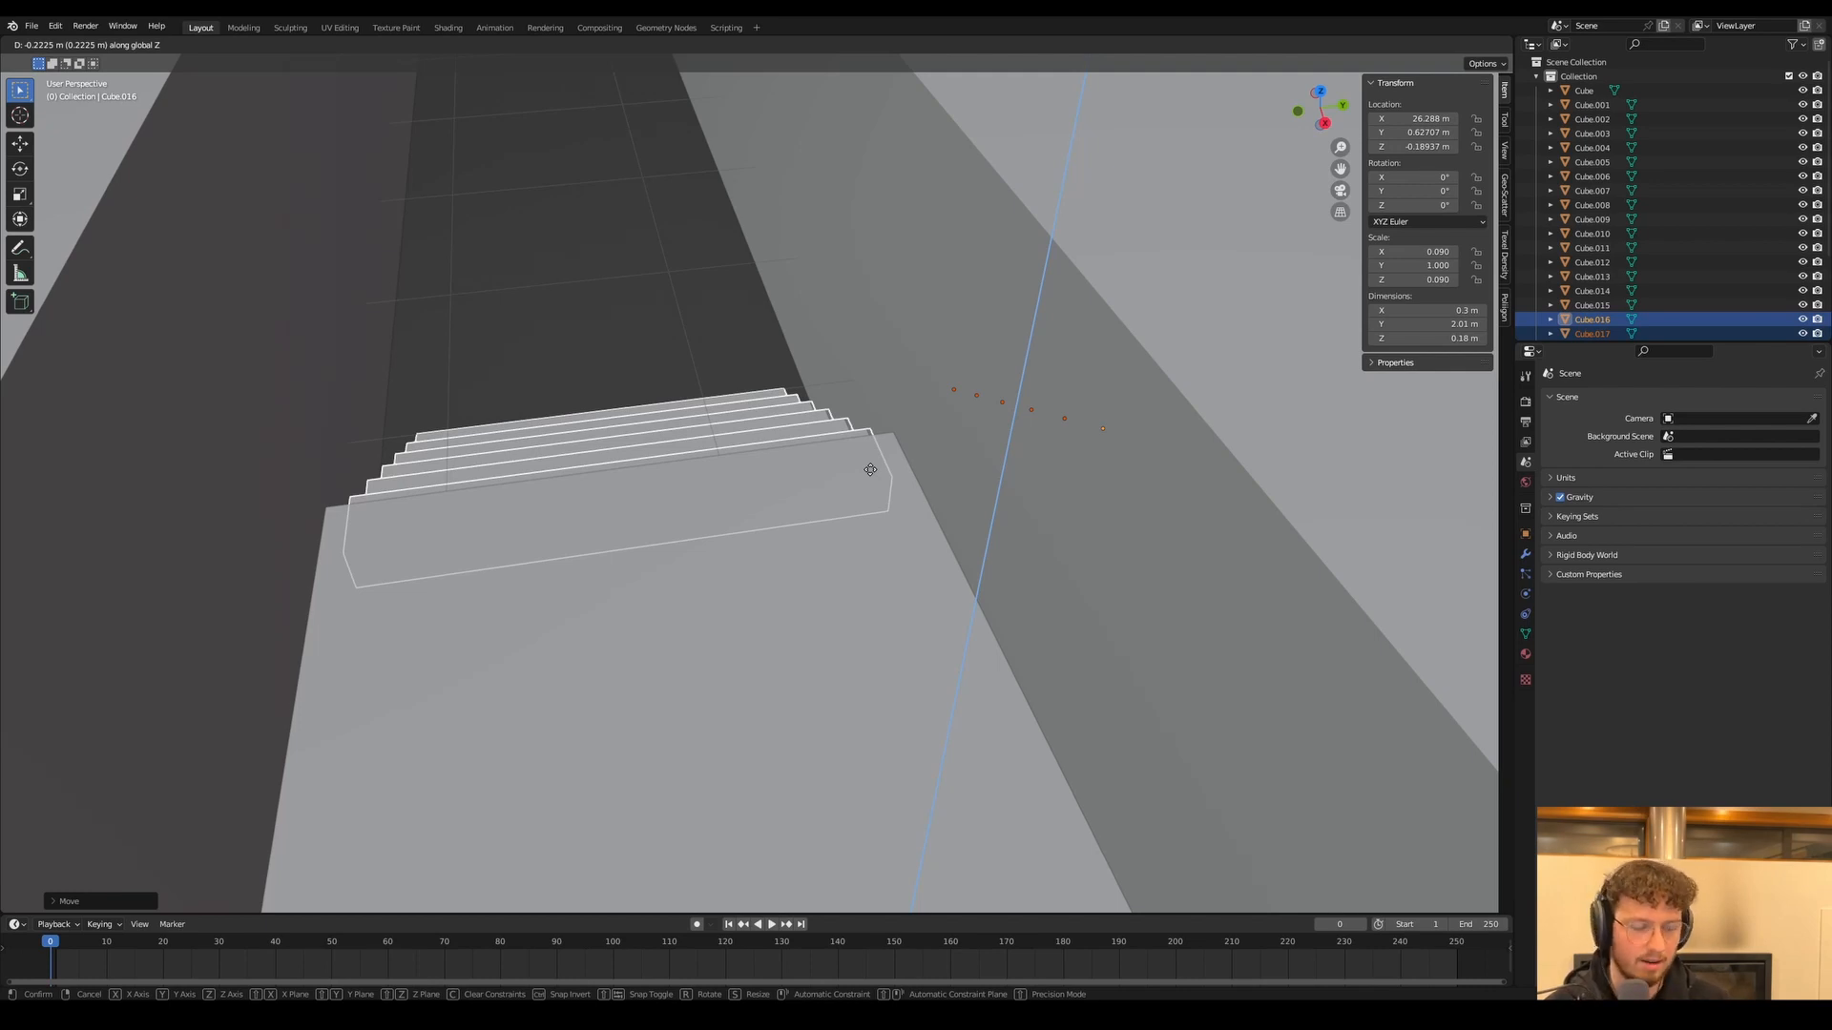
text(-.)
text(18)
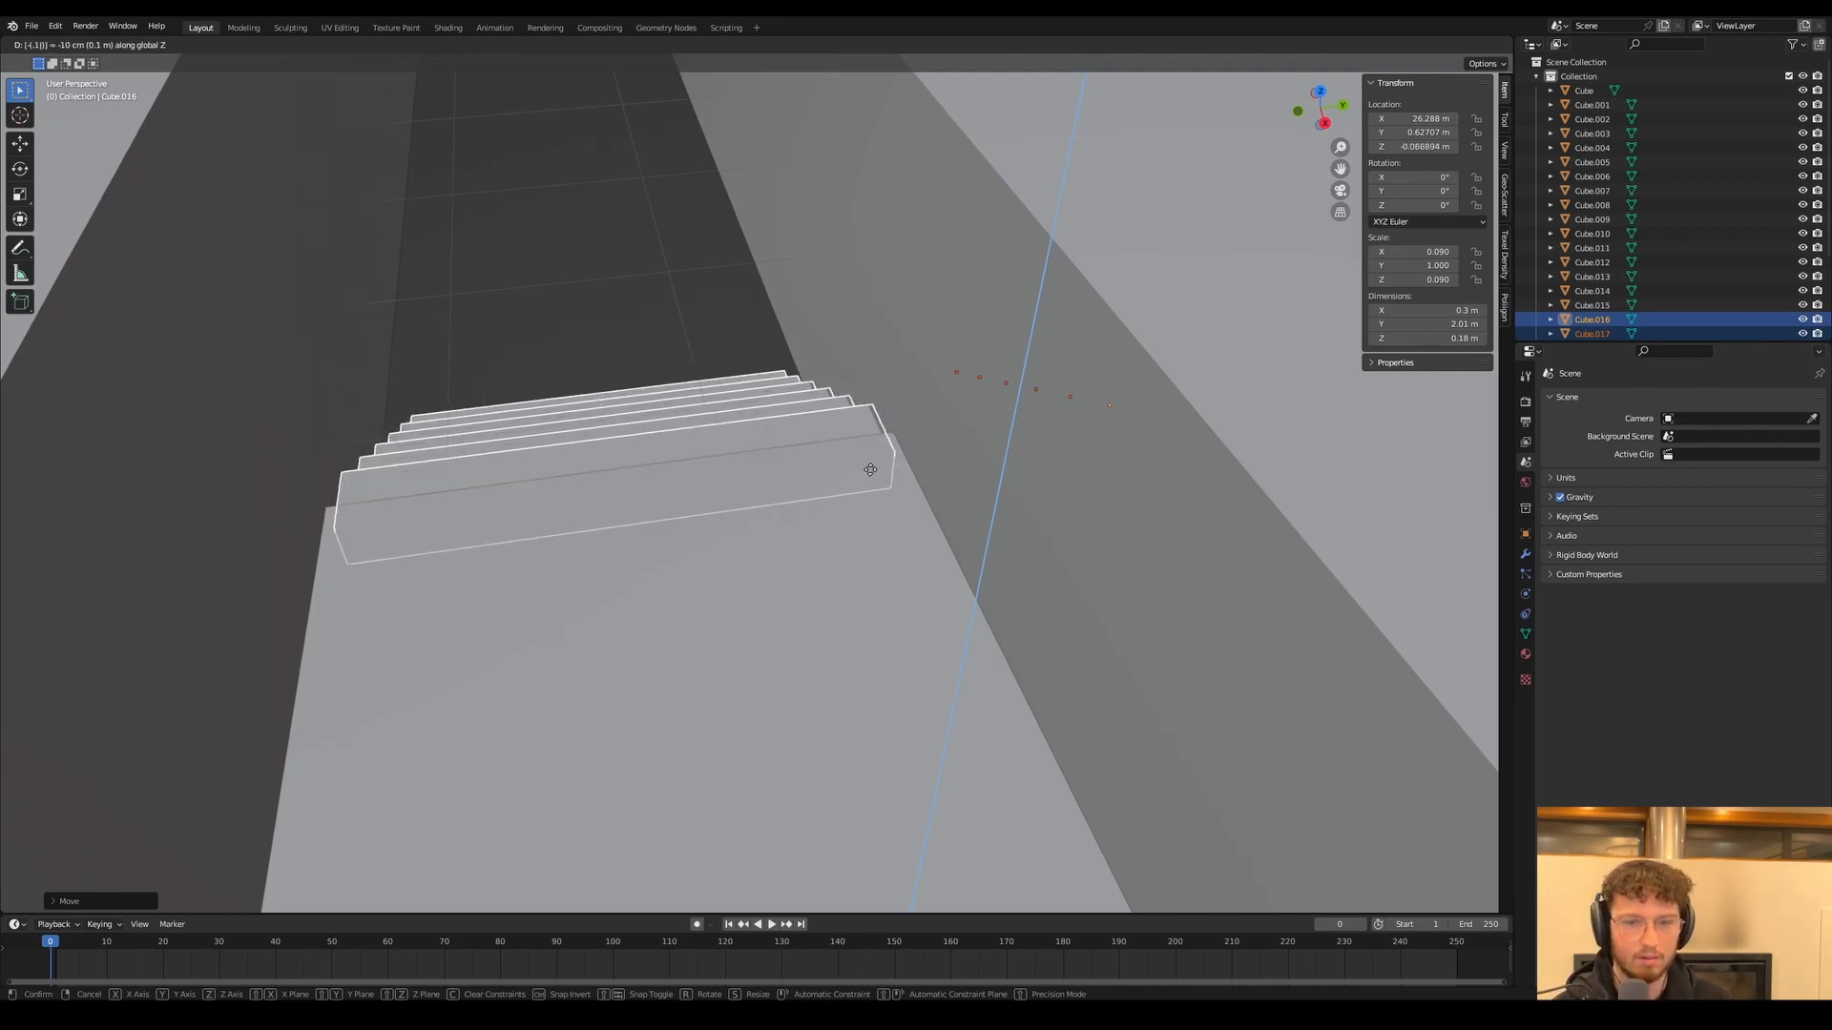
key(Return)
Duplicate the sloping ramp and snap the copy to the bottom of the second flight of steps
scroll(889, 447, down, 5)
middle_drag(770, 515, 863, 540)
scroll(988, 515, down, 4)
click(910, 495)
key(shift+d)
click(596, 570)
key(ctrl)
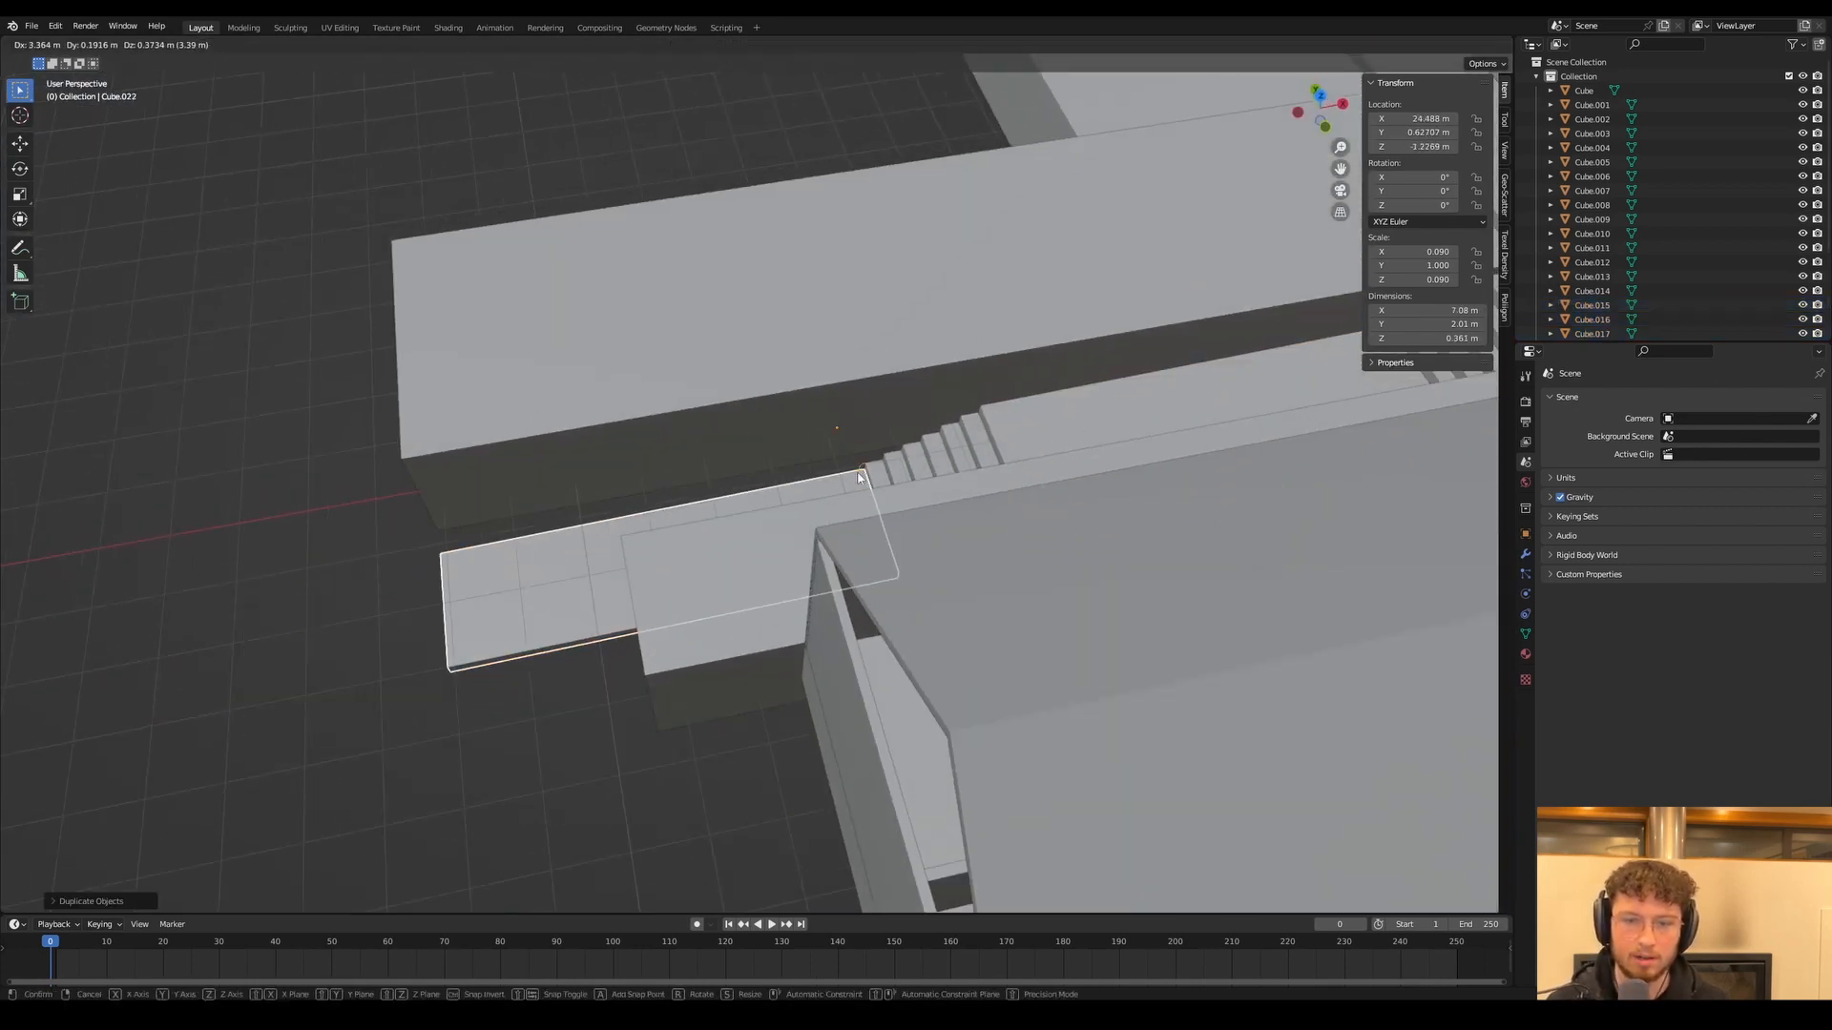
middle_drag(520, 546, 863, 447)
Extend the wide terrace's bottom face down along Z below the lower ramp, giving the block a height of about 2.97 m
click(1001, 507)
key(Tab)
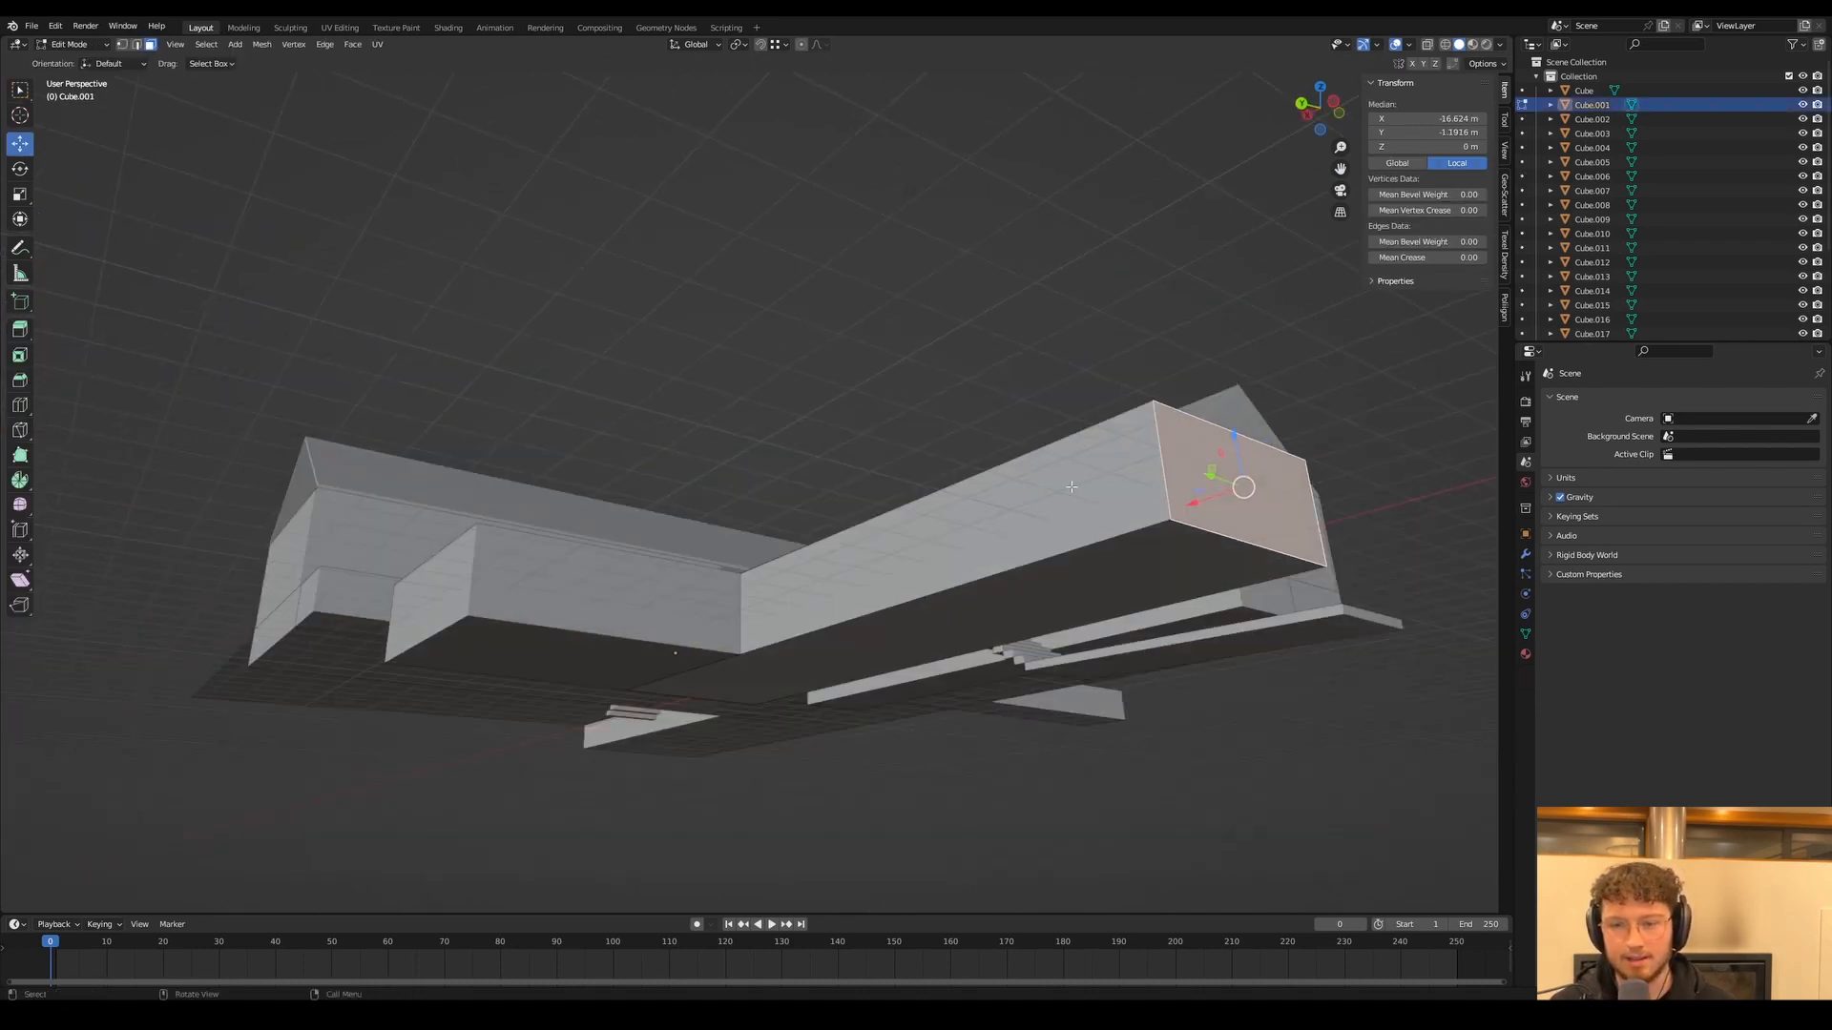
click(1103, 553)
key(g)
key(z)
click(1191, 599)
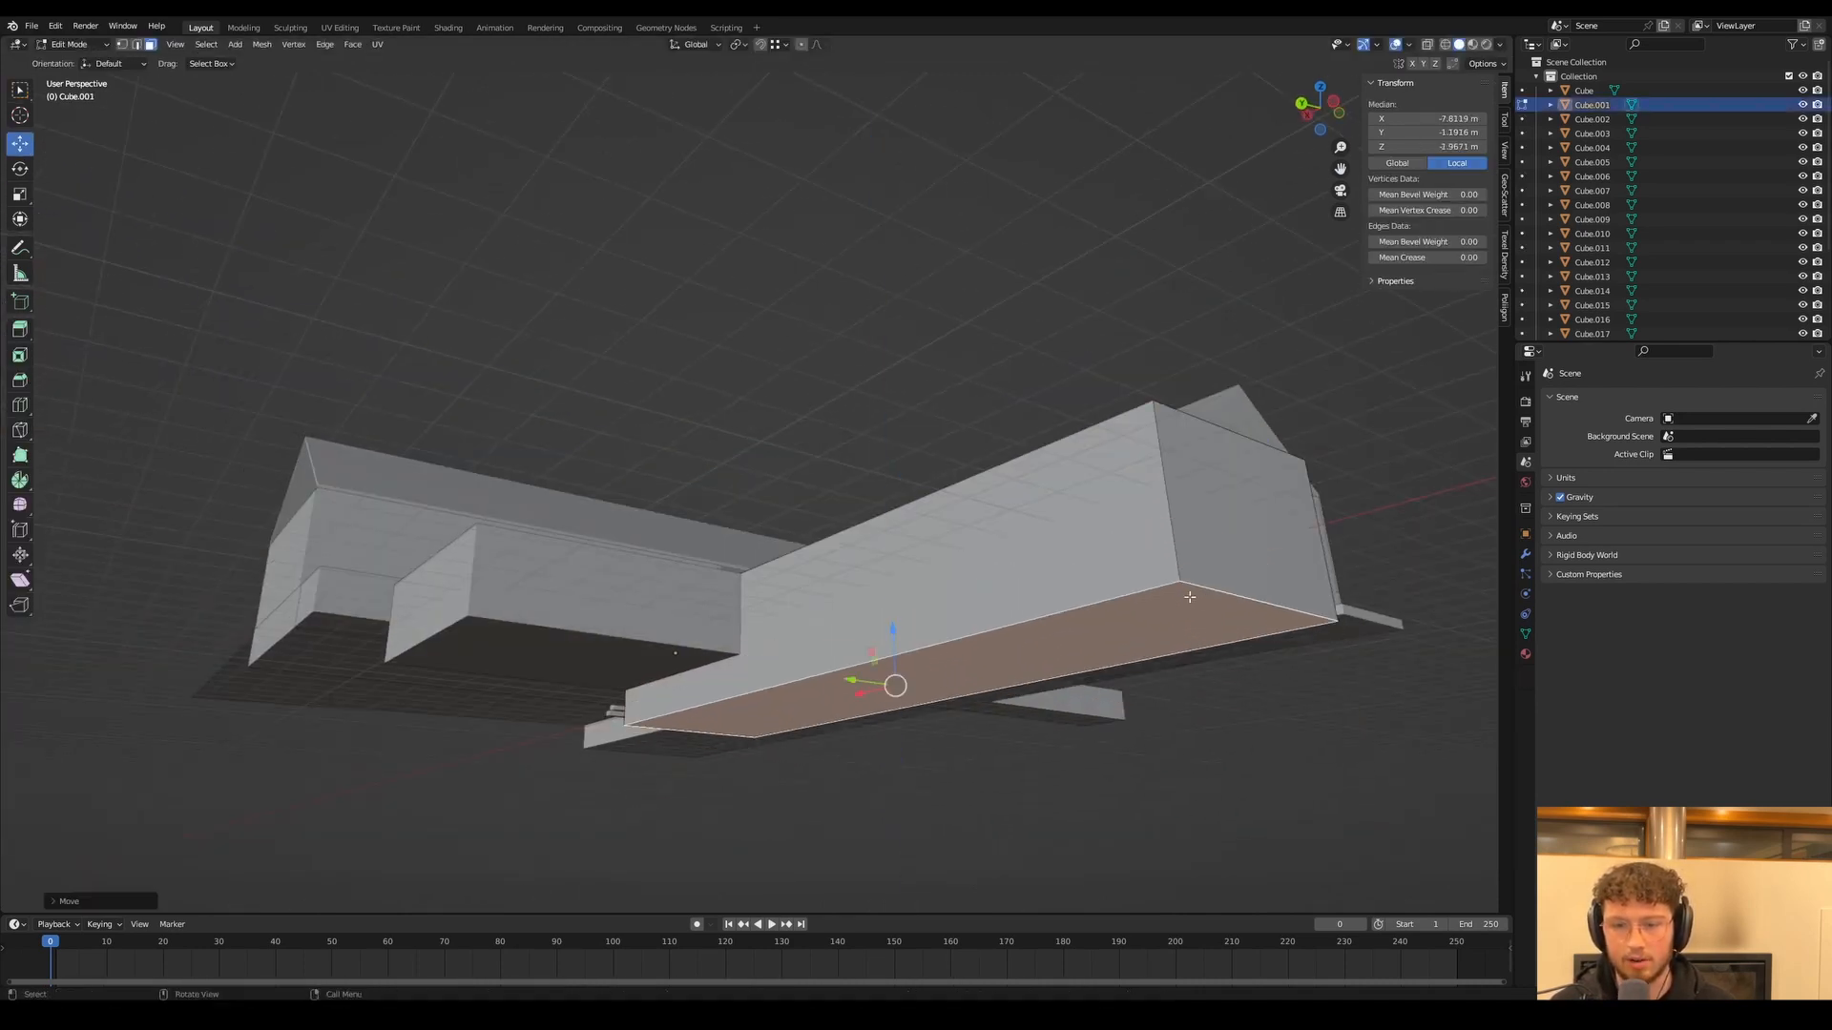
key(Tab)
Extend the narrow terrace's bottom face down along Z below the lower ramp, giving the block a height of about 3.06 m
middle_drag(1190, 599, 1035, 631)
shift+middle_drag(1035, 632, 930, 570)
scroll(900, 644, up, 4)
key(Tab)
click(858, 566)
key(Tab)
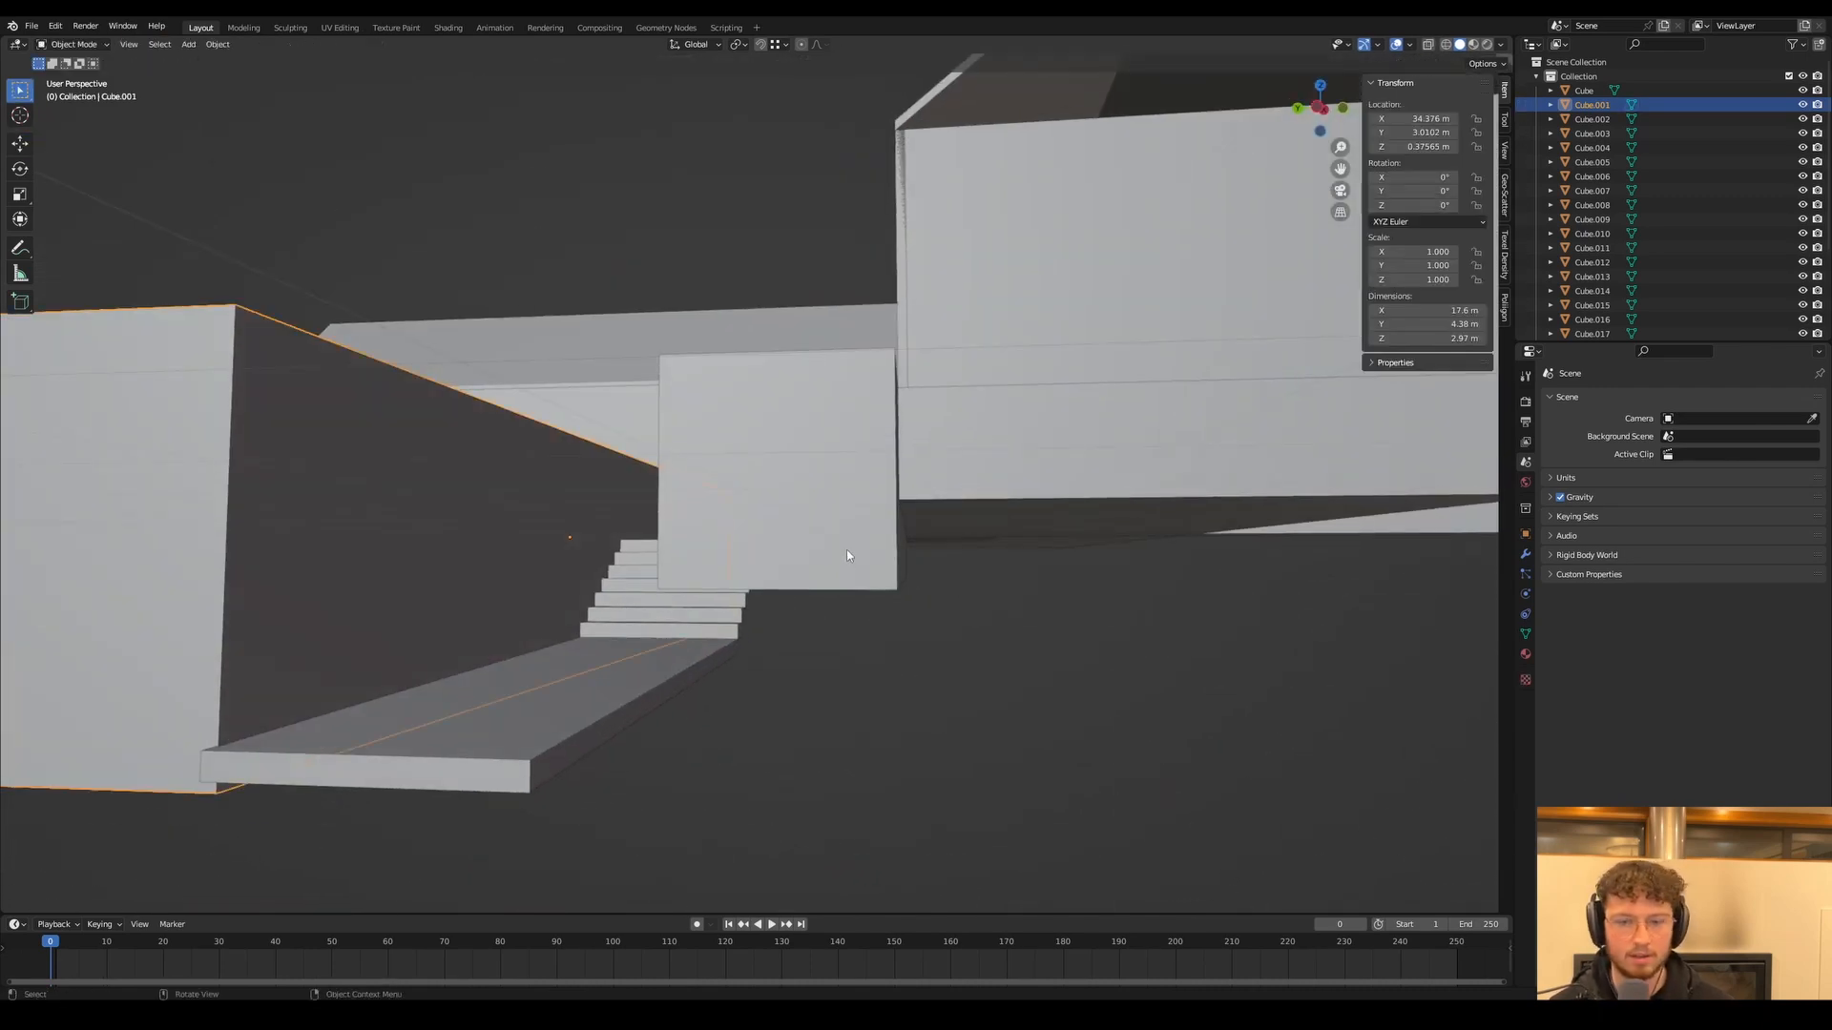
click(846, 549)
key(Tab)
middle_drag(845, 649, 830, 613)
click(826, 620)
key(g)
key(z)
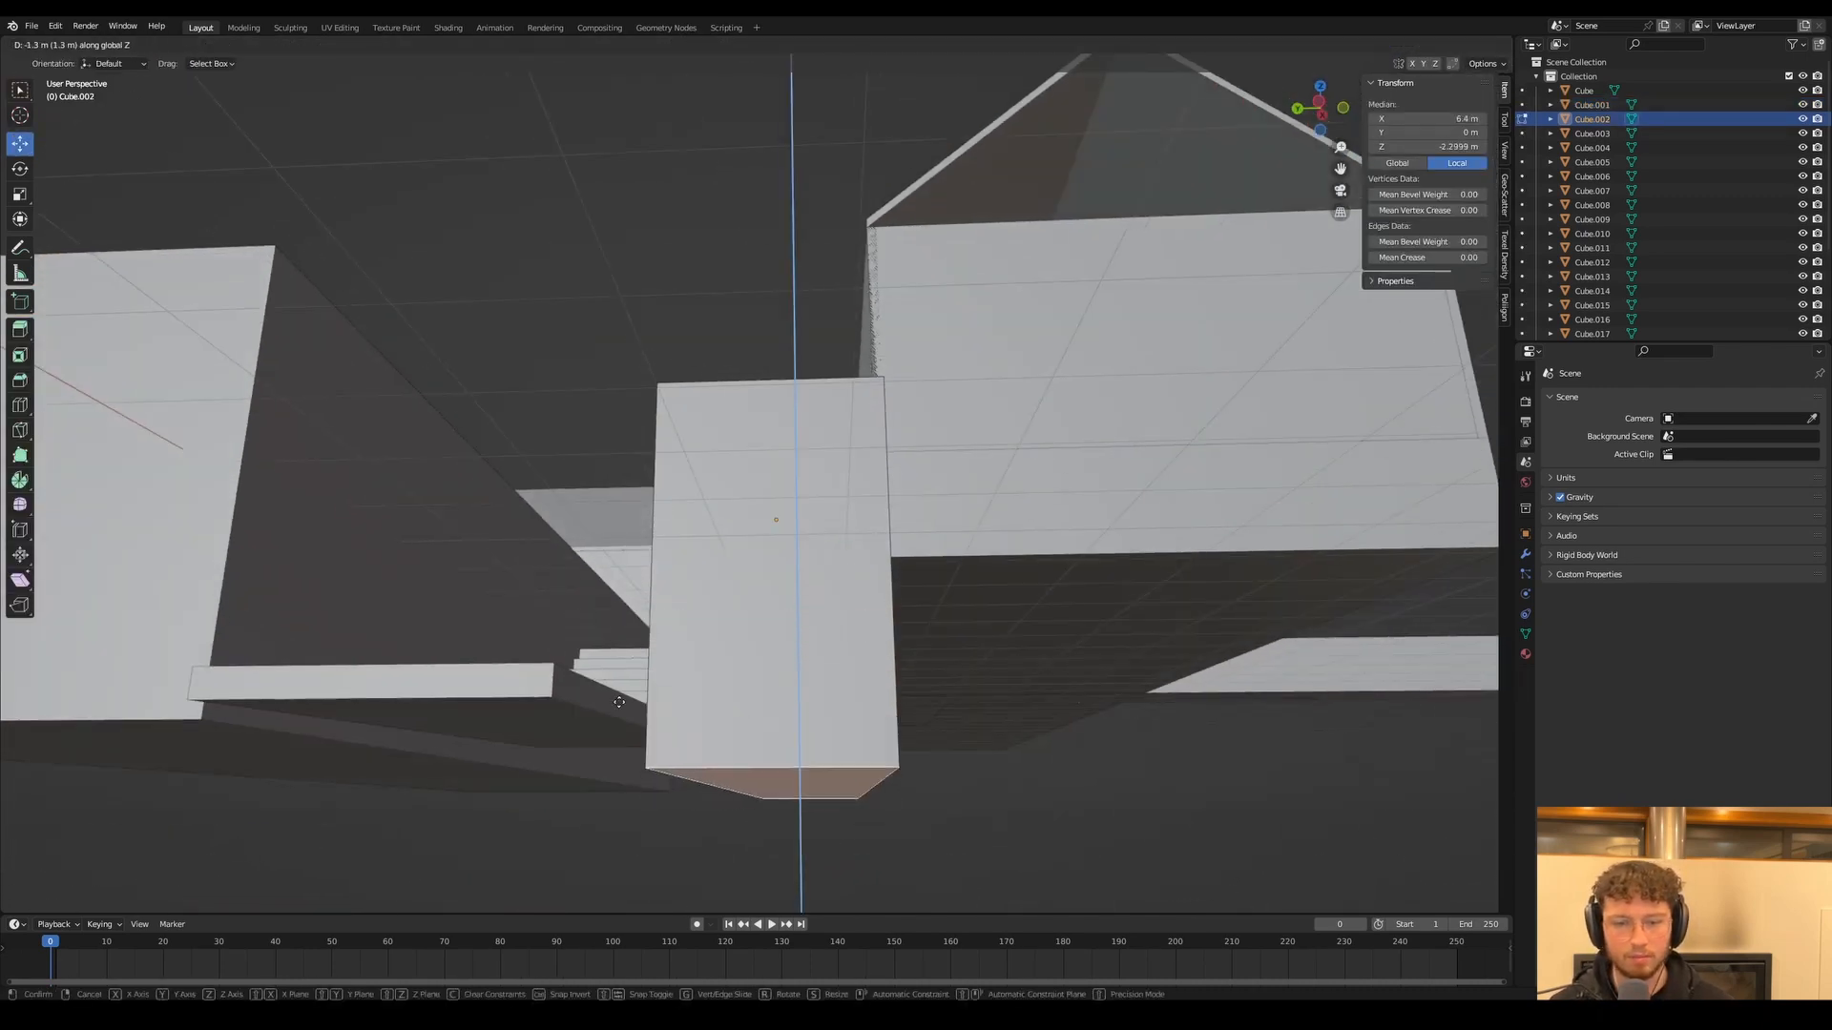
key(Tab)
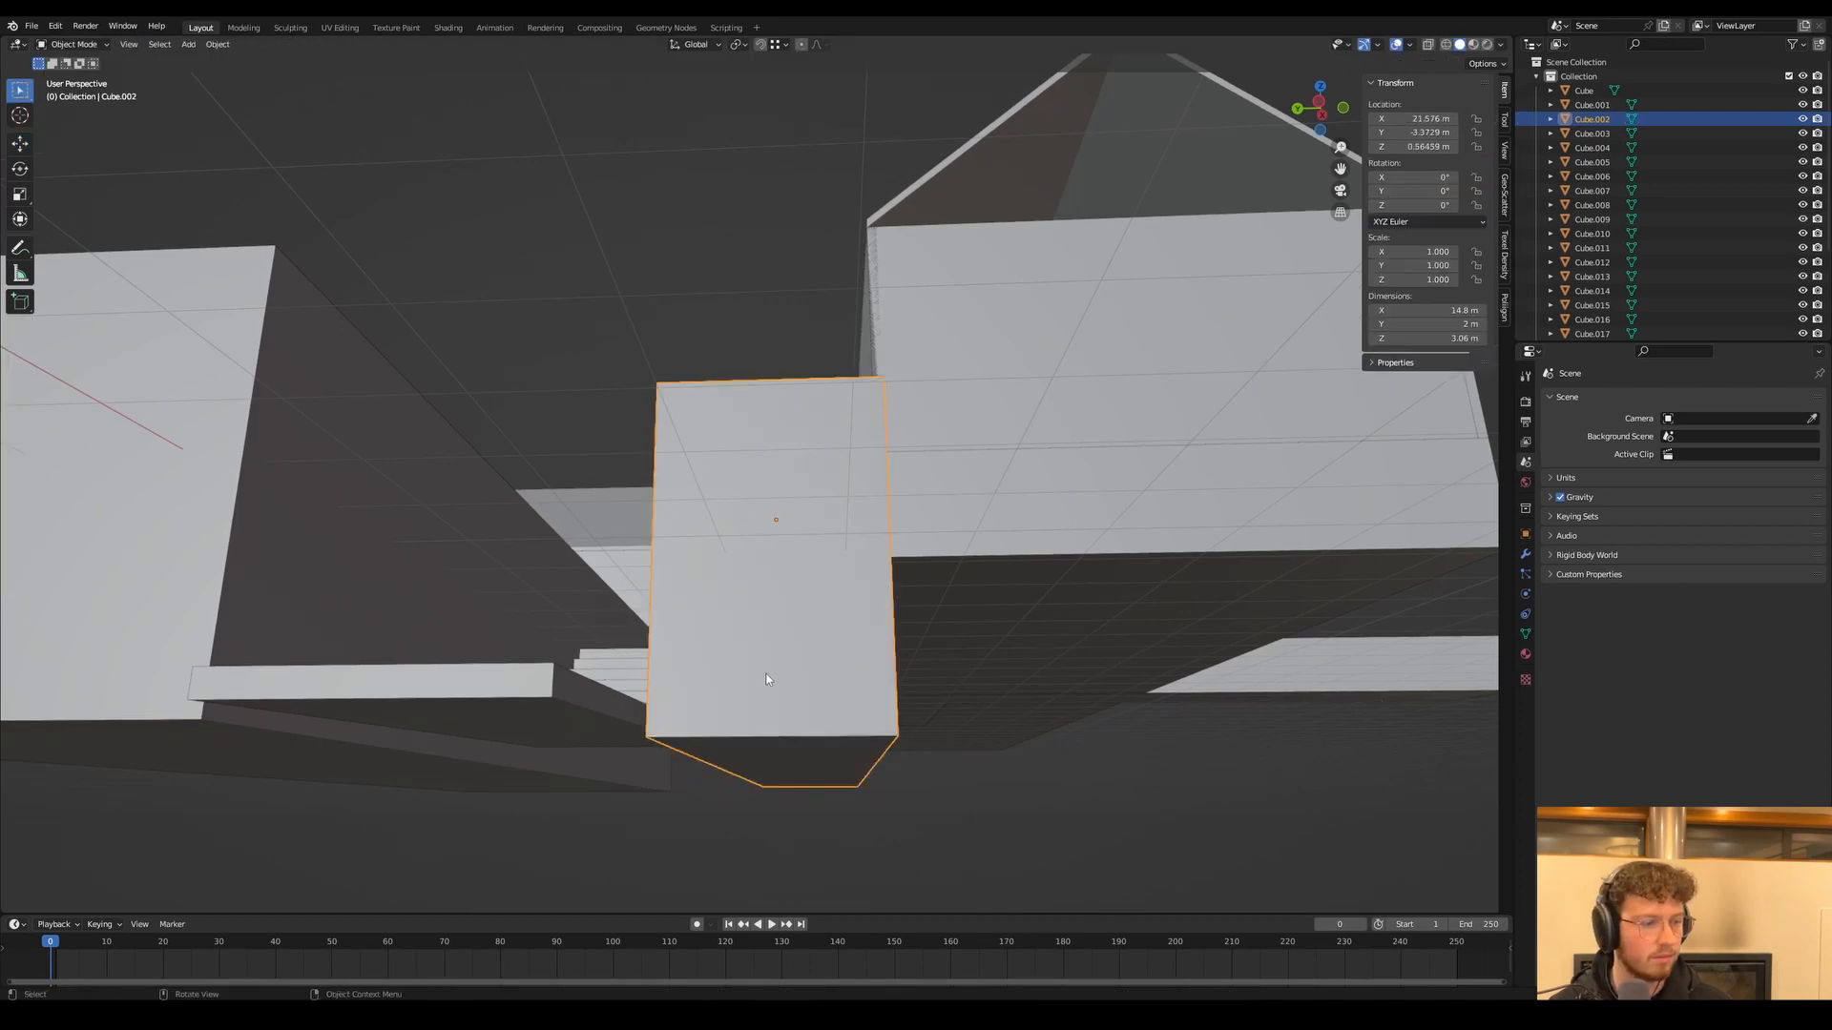
Examine the two stair flights and ramps between the terraces from their lower end
scroll(778, 728, down, 4)
middle_drag(807, 679, 762, 586)
scroll(869, 610, up, 5)
middle_drag(613, 520, 409, 689)
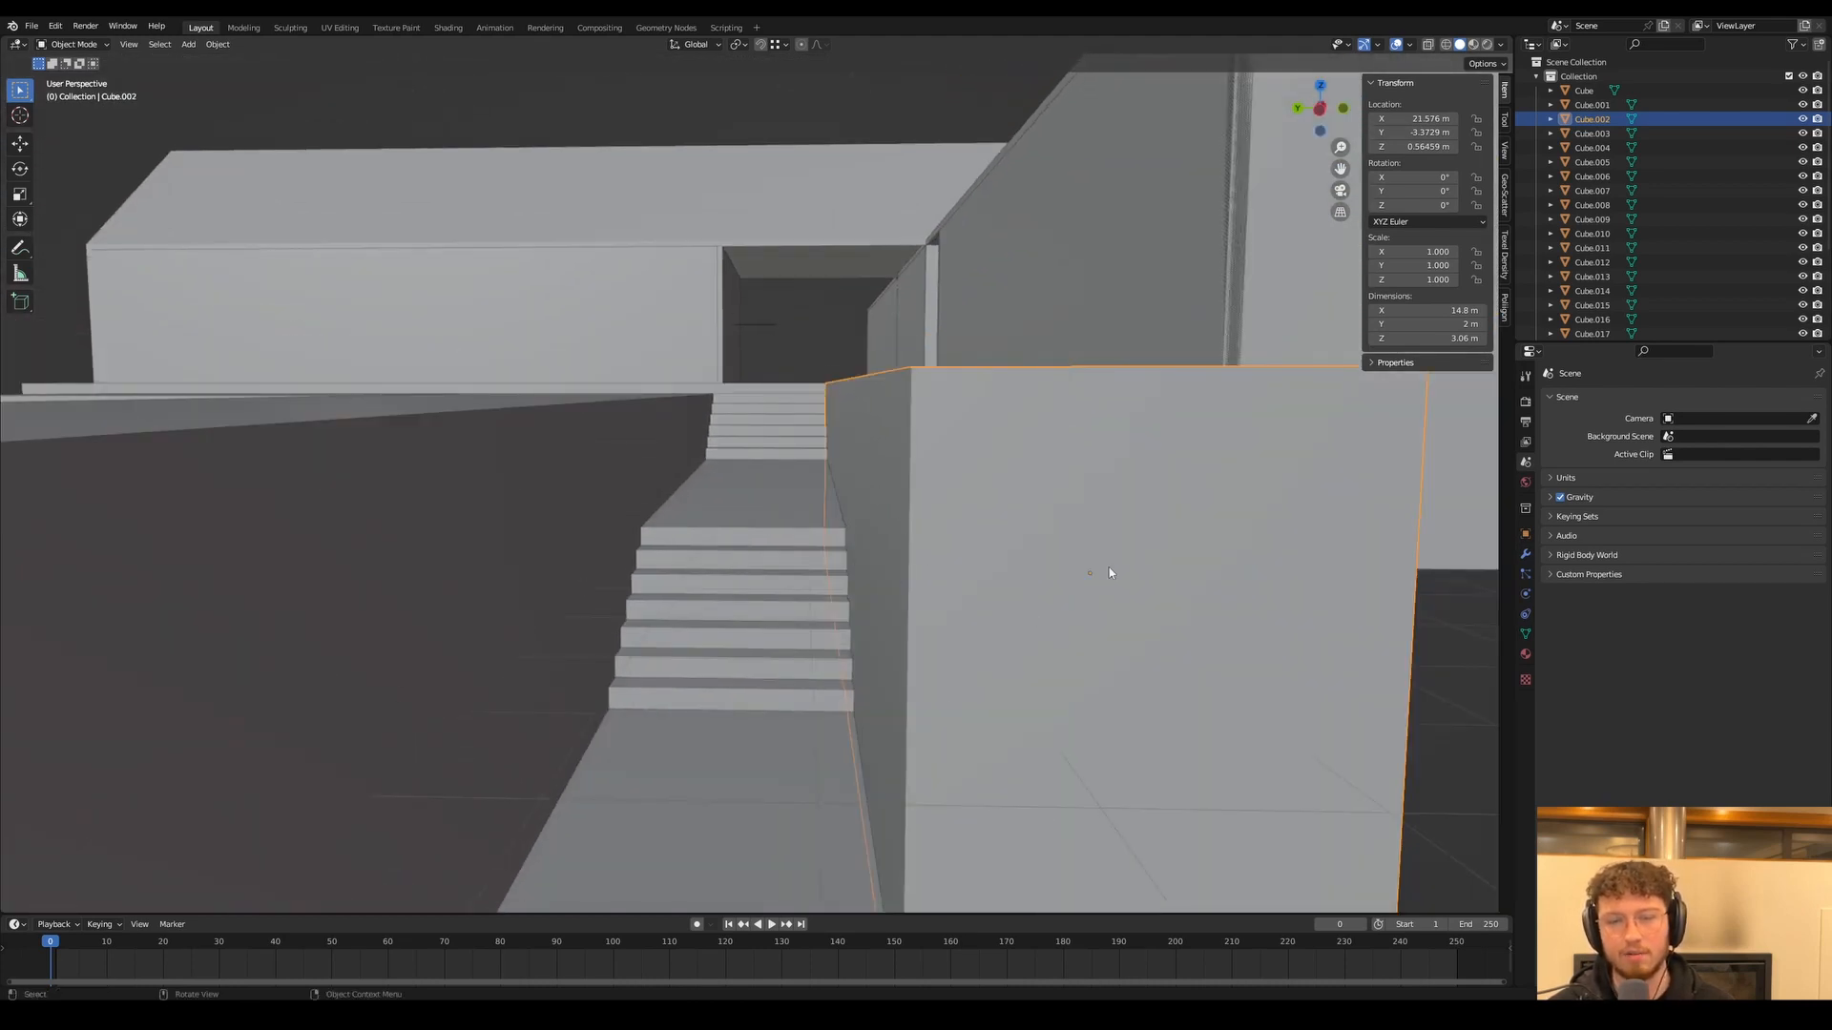
middle_drag(1110, 570, 789, 906)
scroll(702, 787, down, 6)
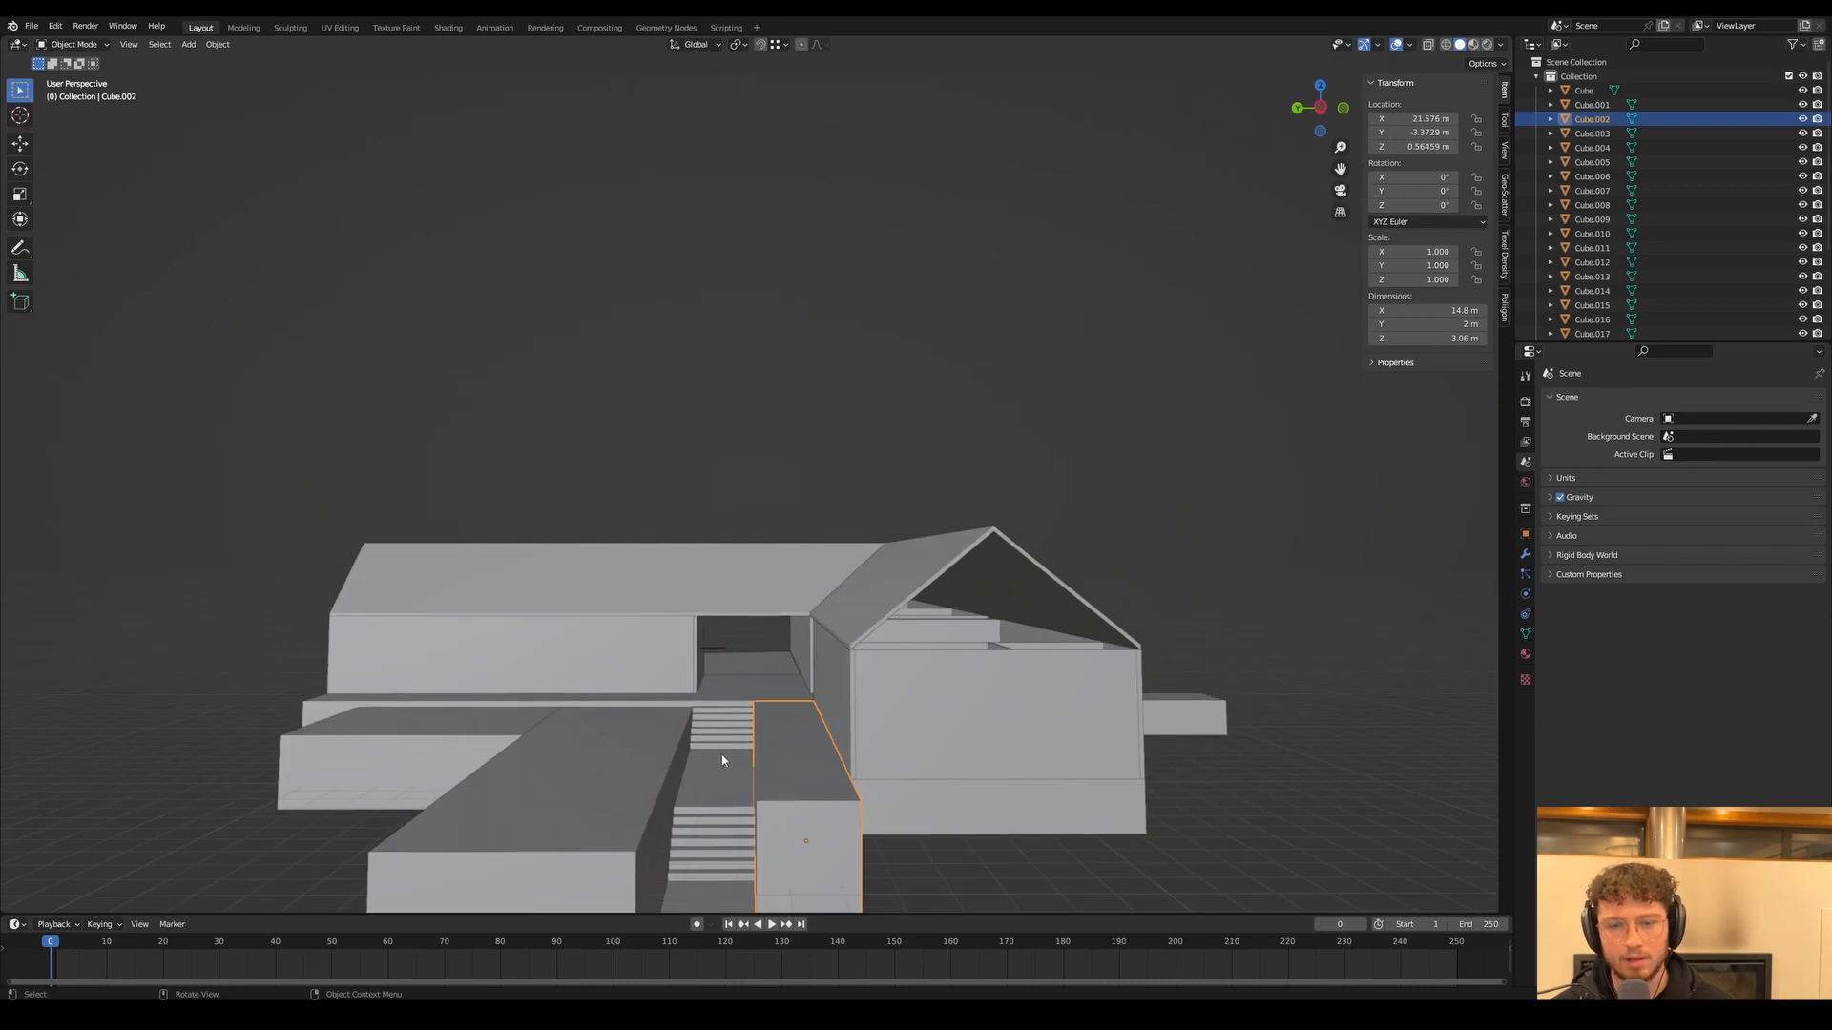
Extend the narrow terrace's outer side face 6.2 m along Y beneath the gabled building
scroll(722, 760, up, 5)
middle_drag(722, 760, 887, 599)
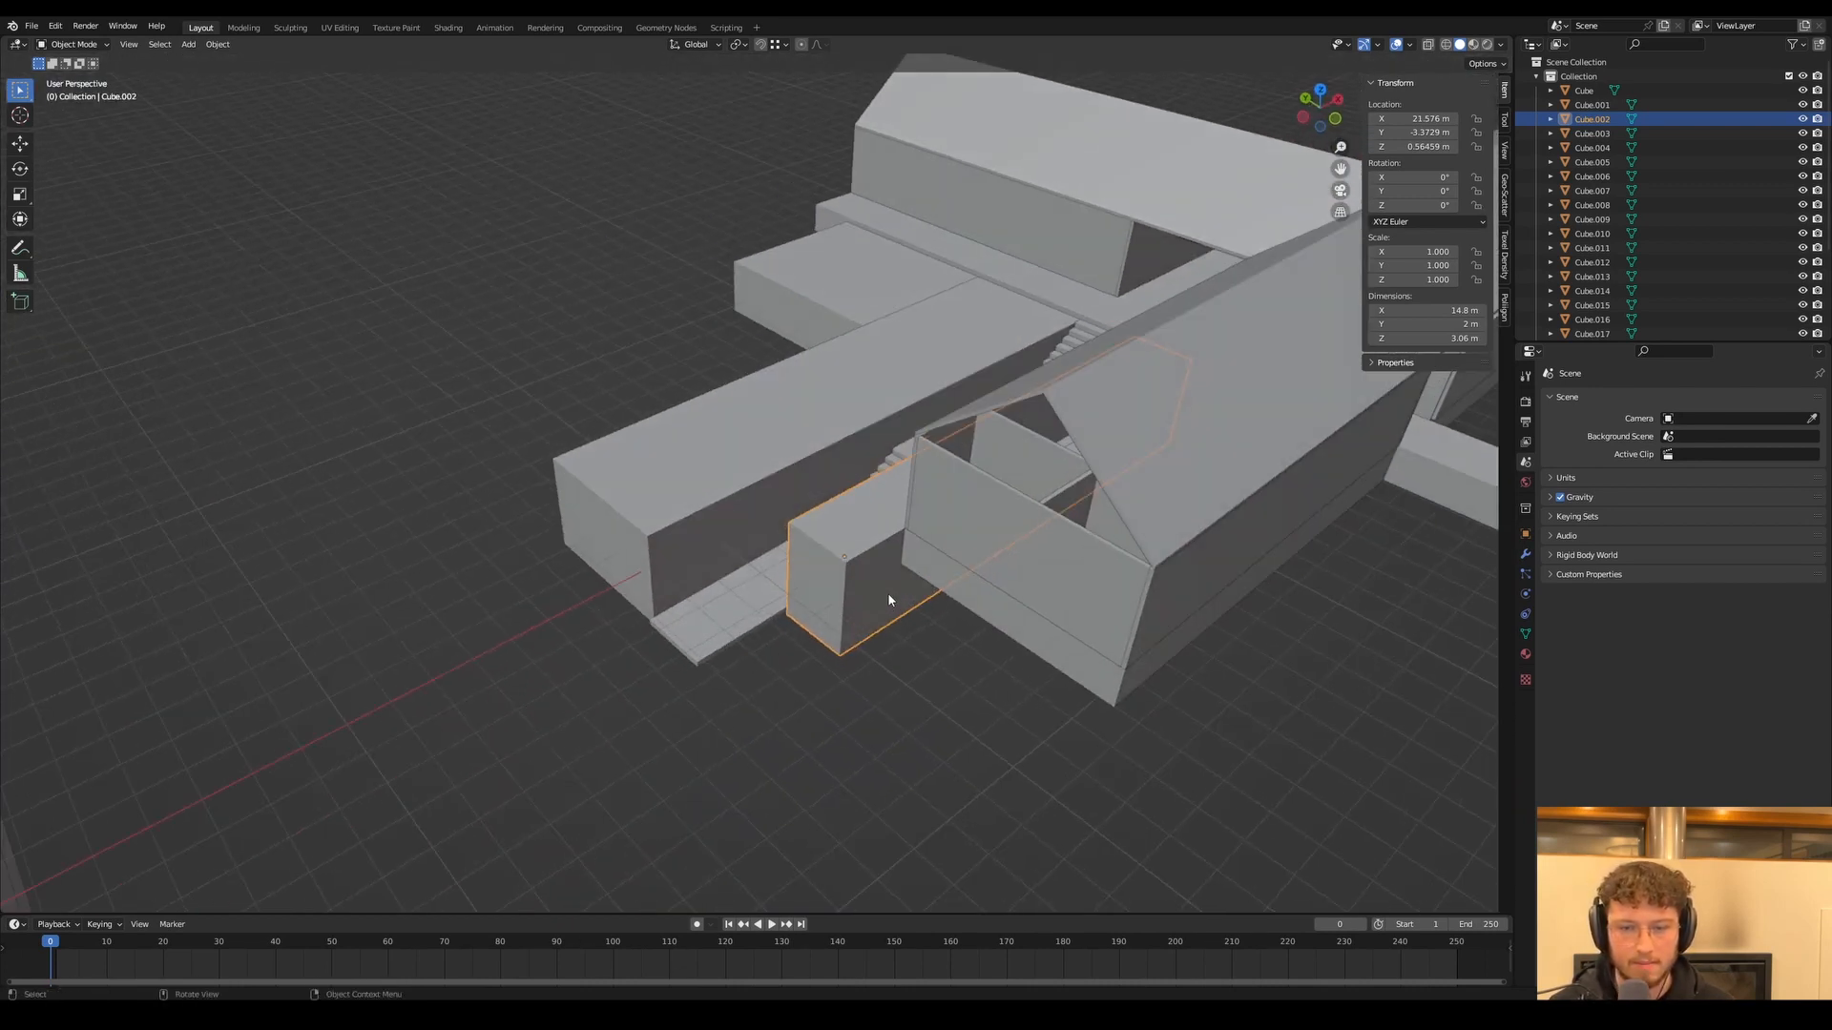
key(Tab)
text(6.2)
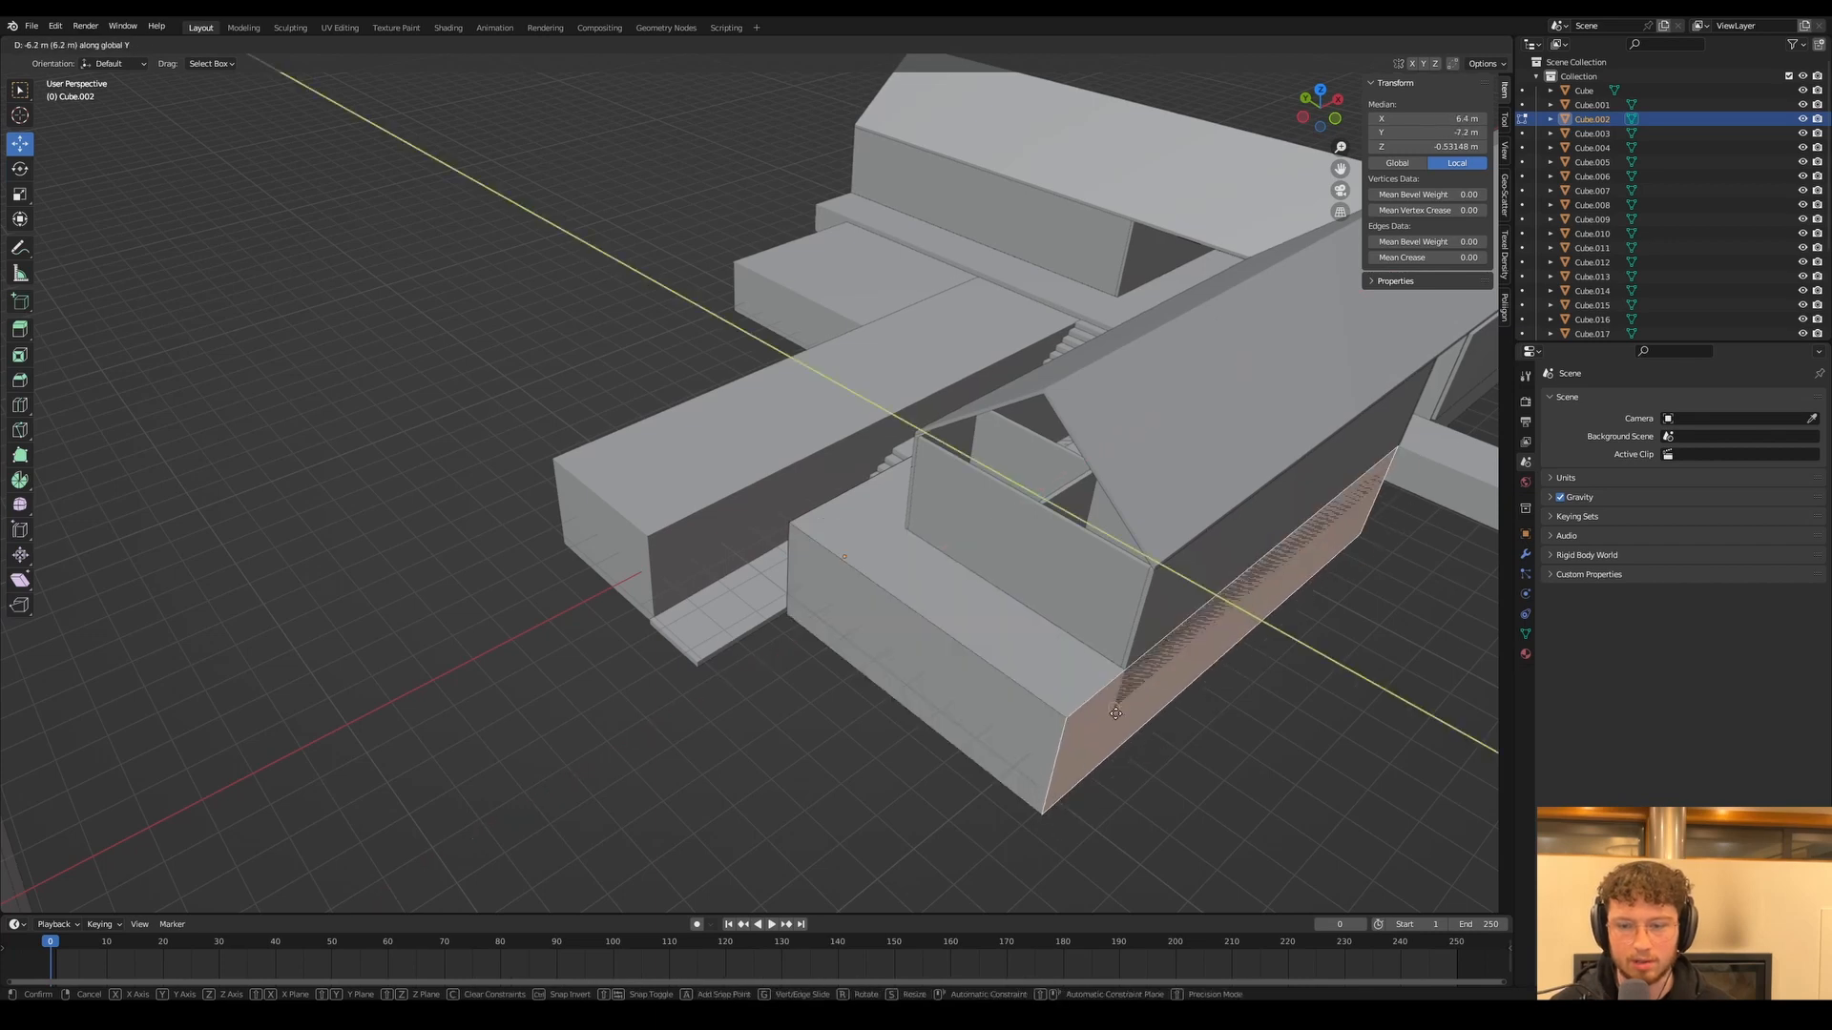
key(Return)
key(Tab)
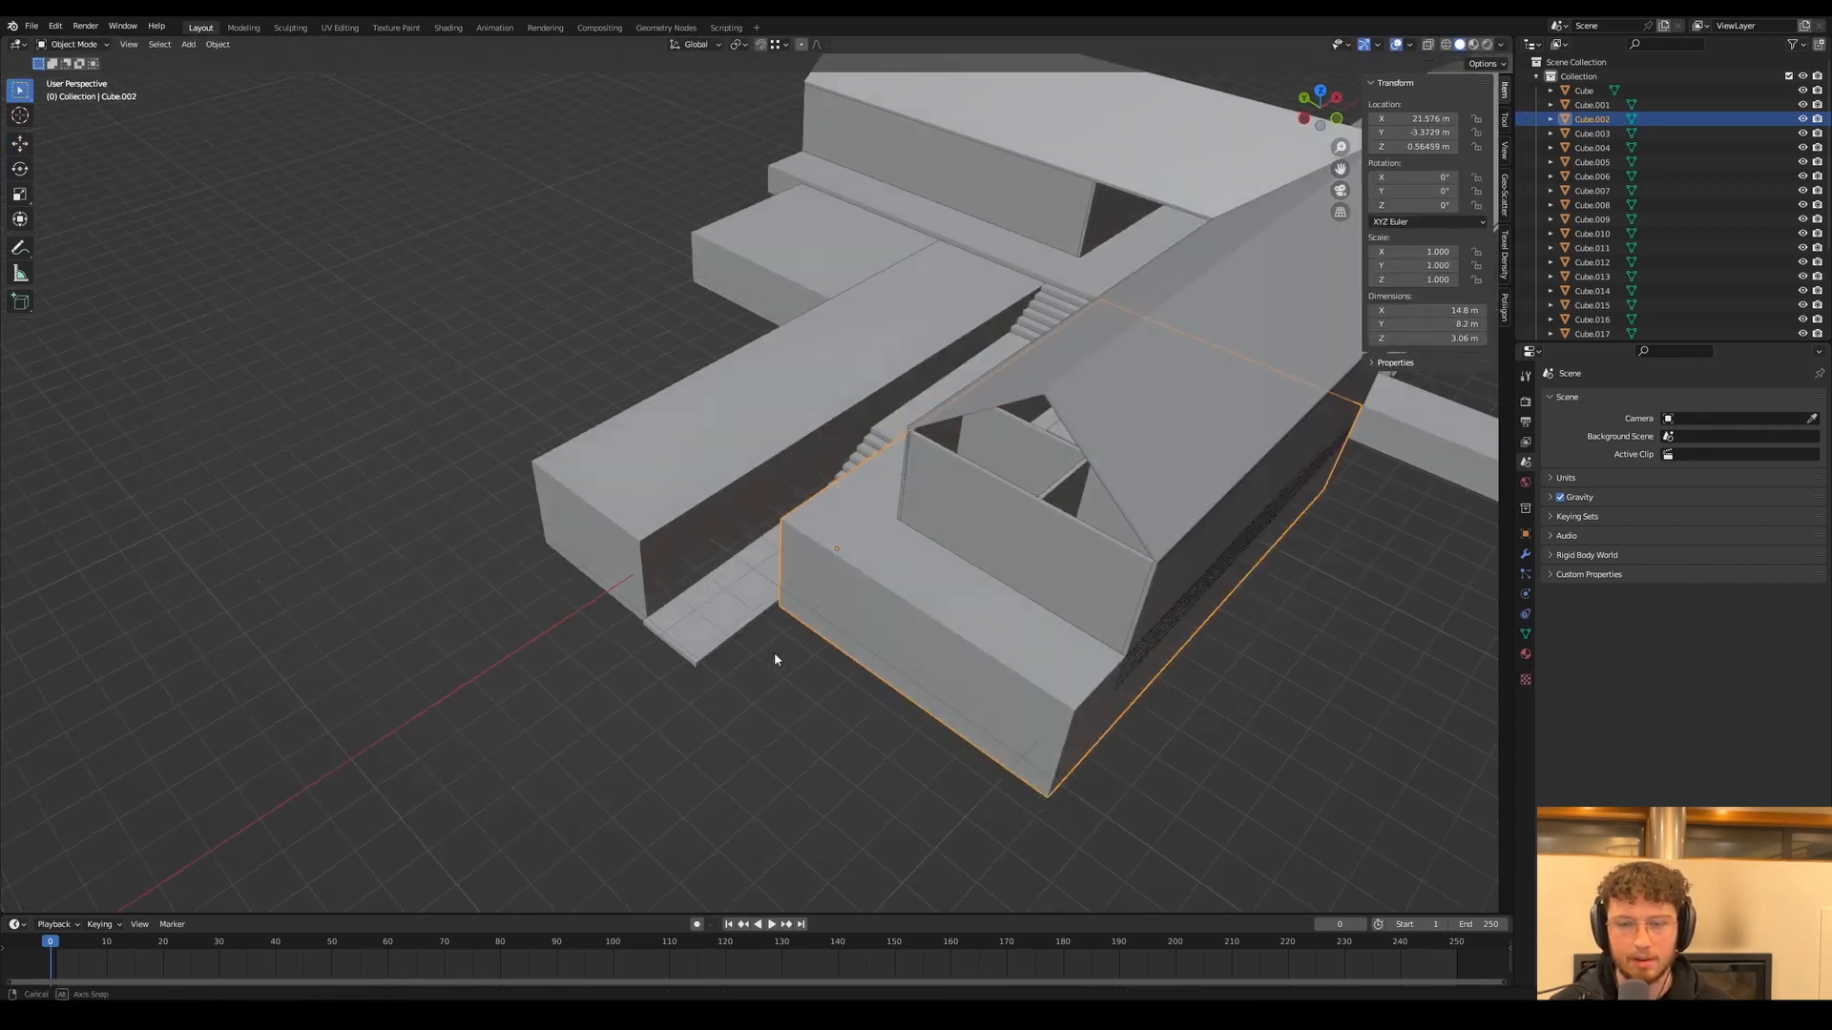
Duplicate the six steps of the lower flight and snap the copy to the lower end of the second ramp
middle_drag(774, 650, 792, 478)
scroll(863, 471, up, 4)
click(862, 471)
shift+click(875, 457)
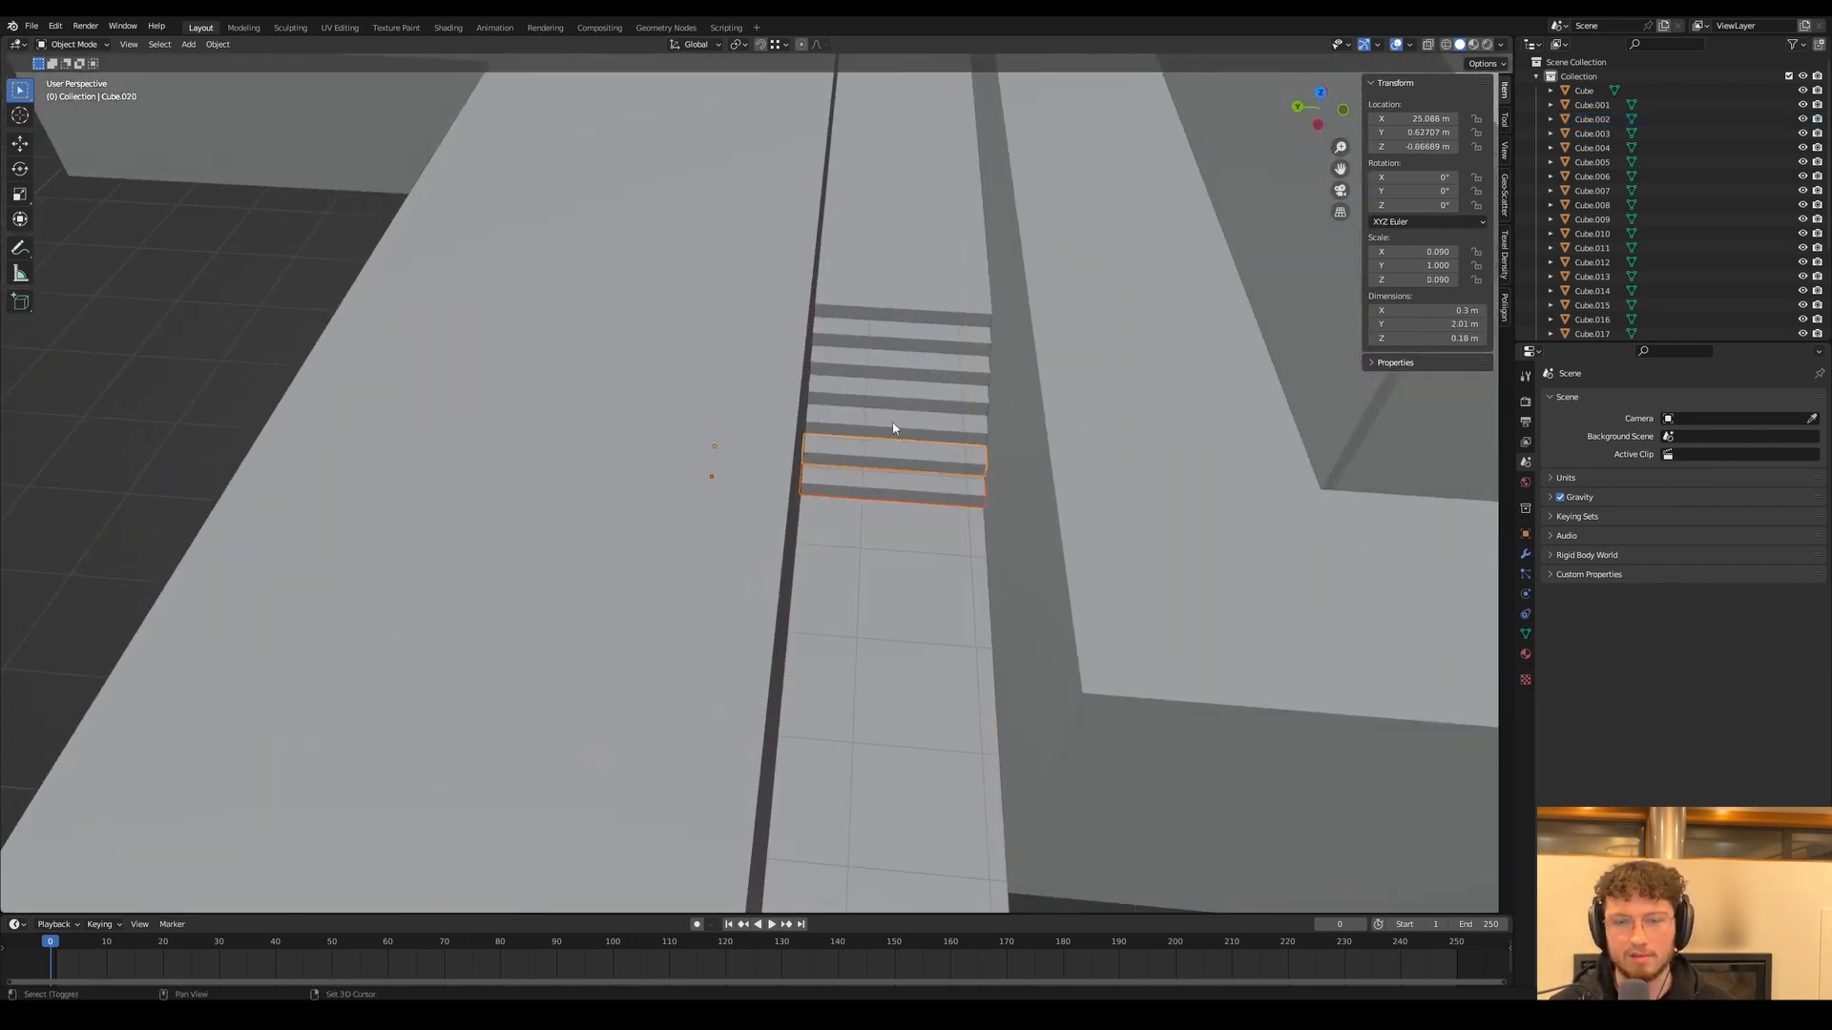
middle_drag(965, 361, 869, 397)
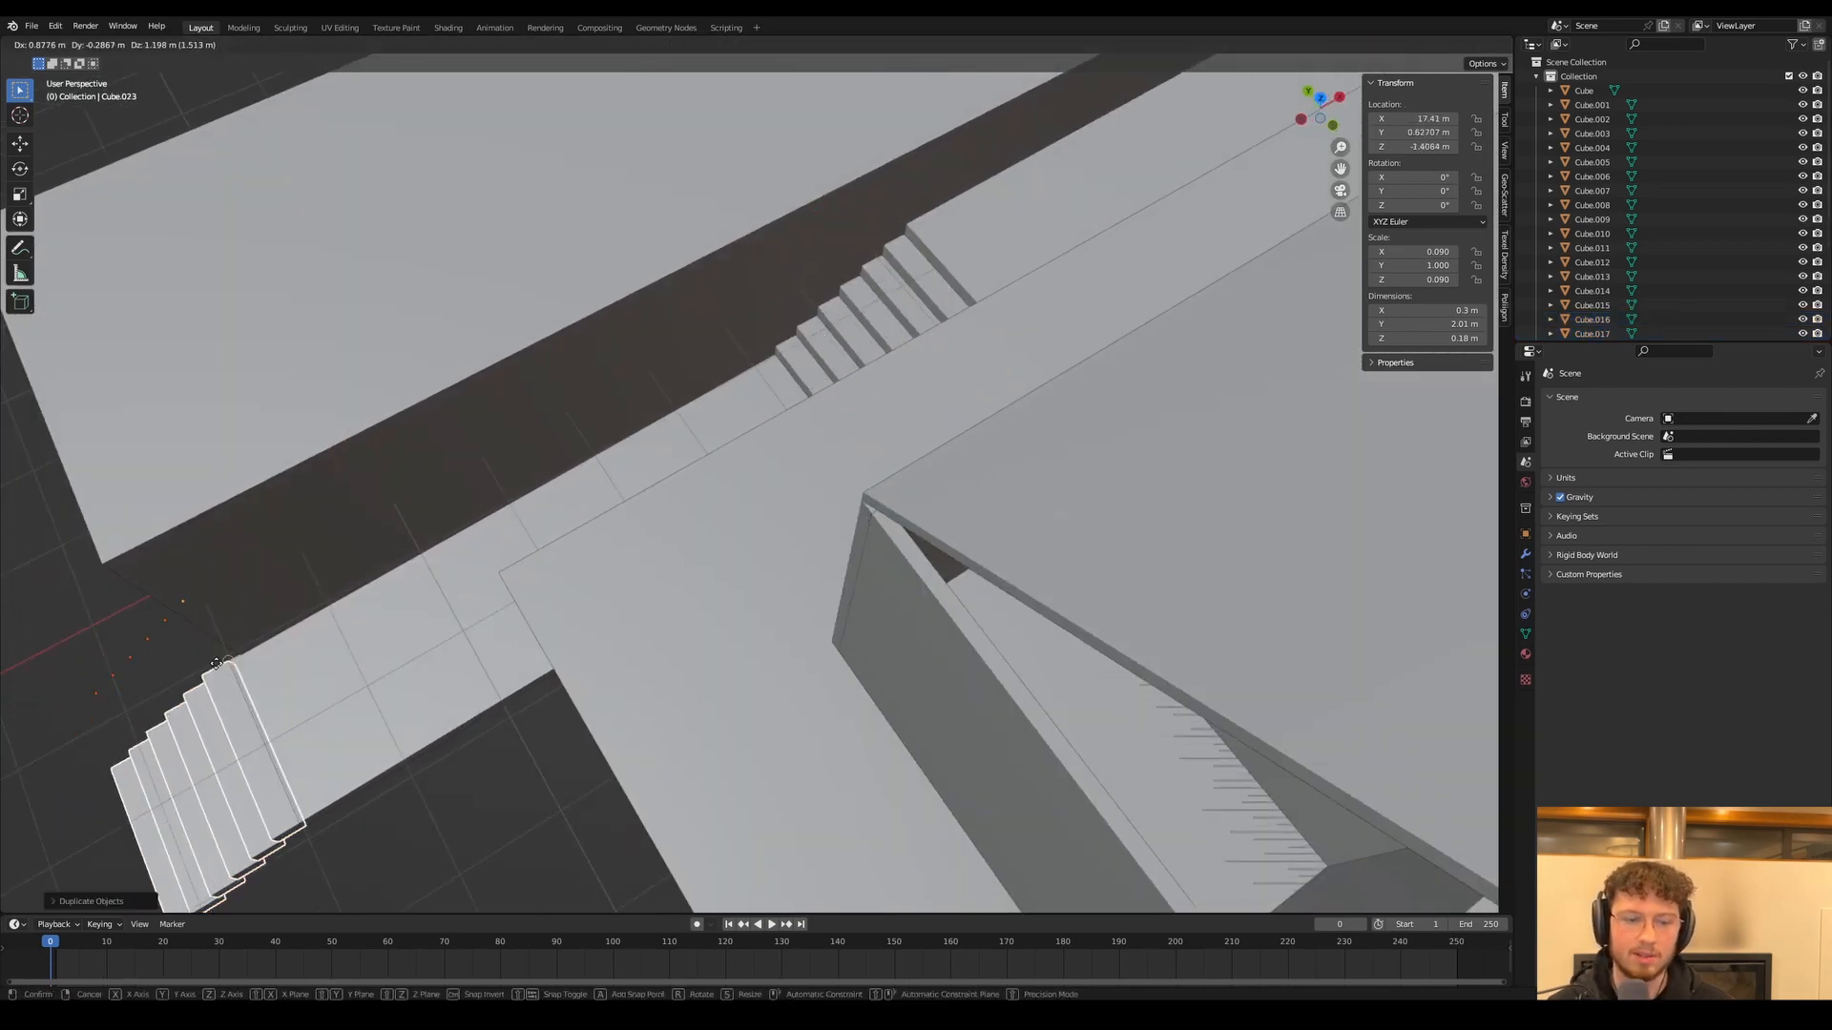
Lower the copied flight of steps along Z by 0.18 m so its top step sits one riser below the ramp
middle_drag(294, 671, 290, 593)
key(KP_Decimal)
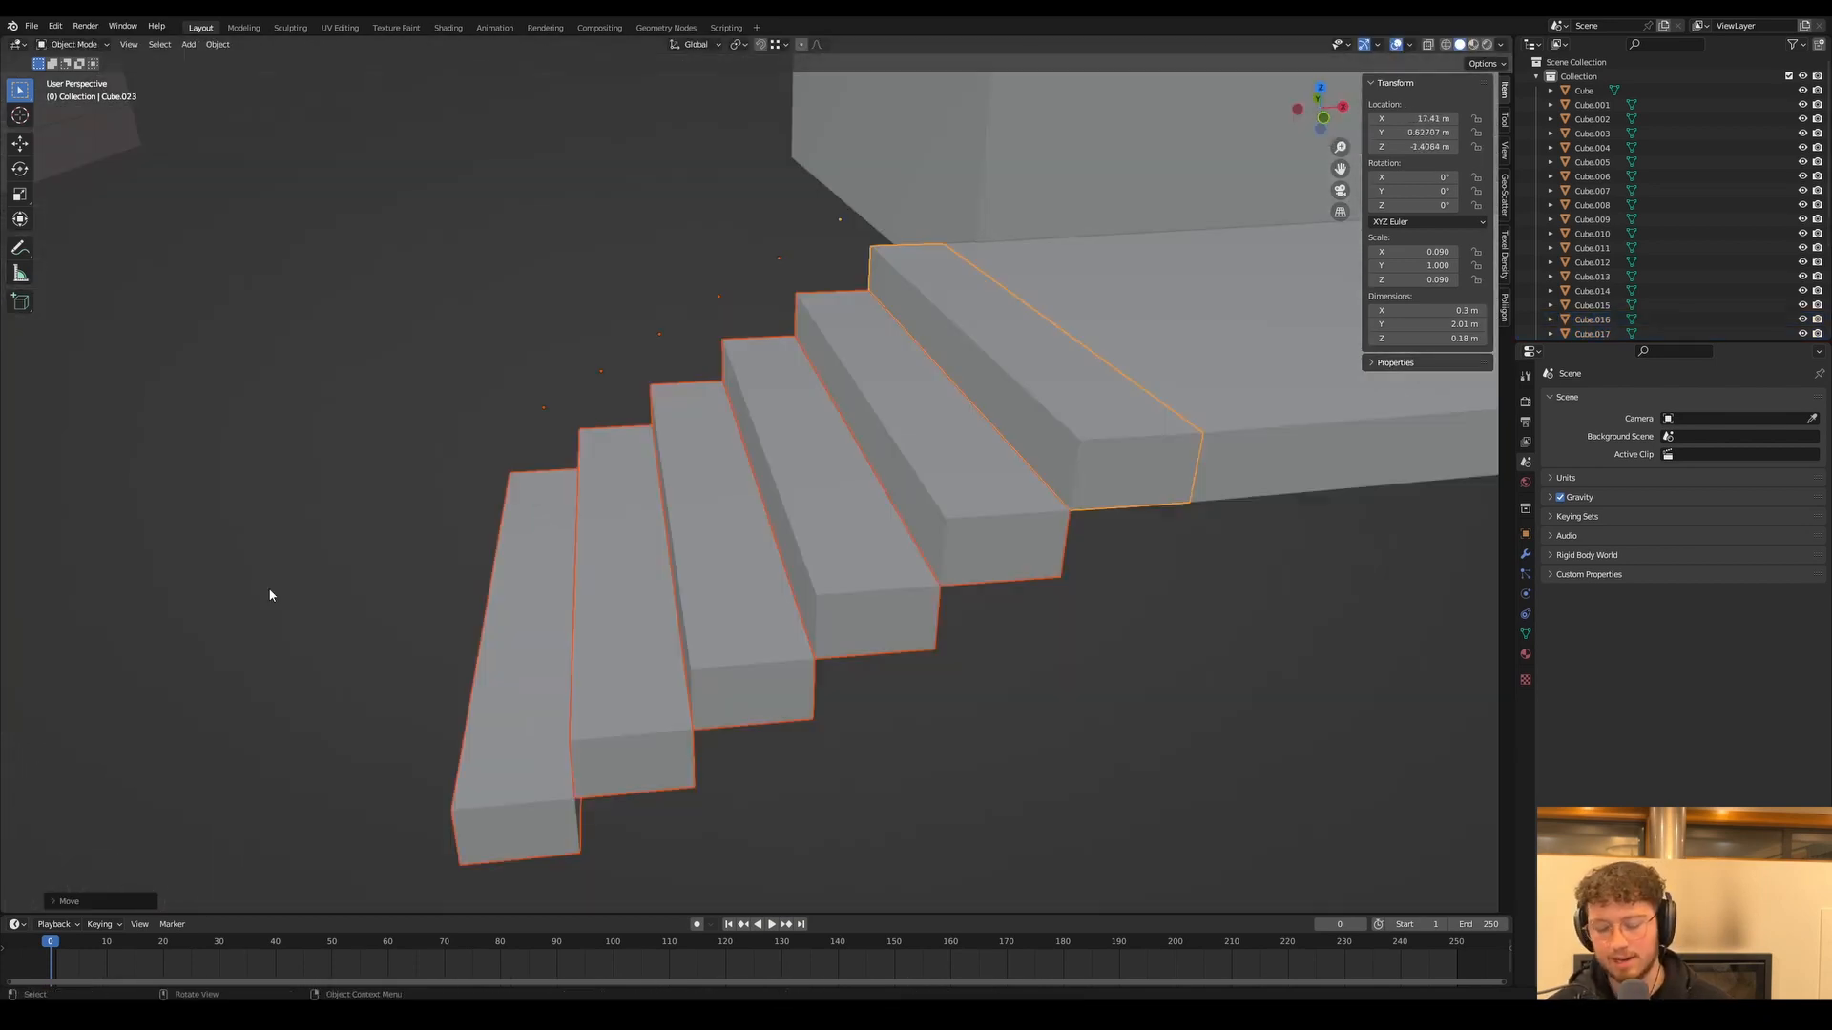
key(z)
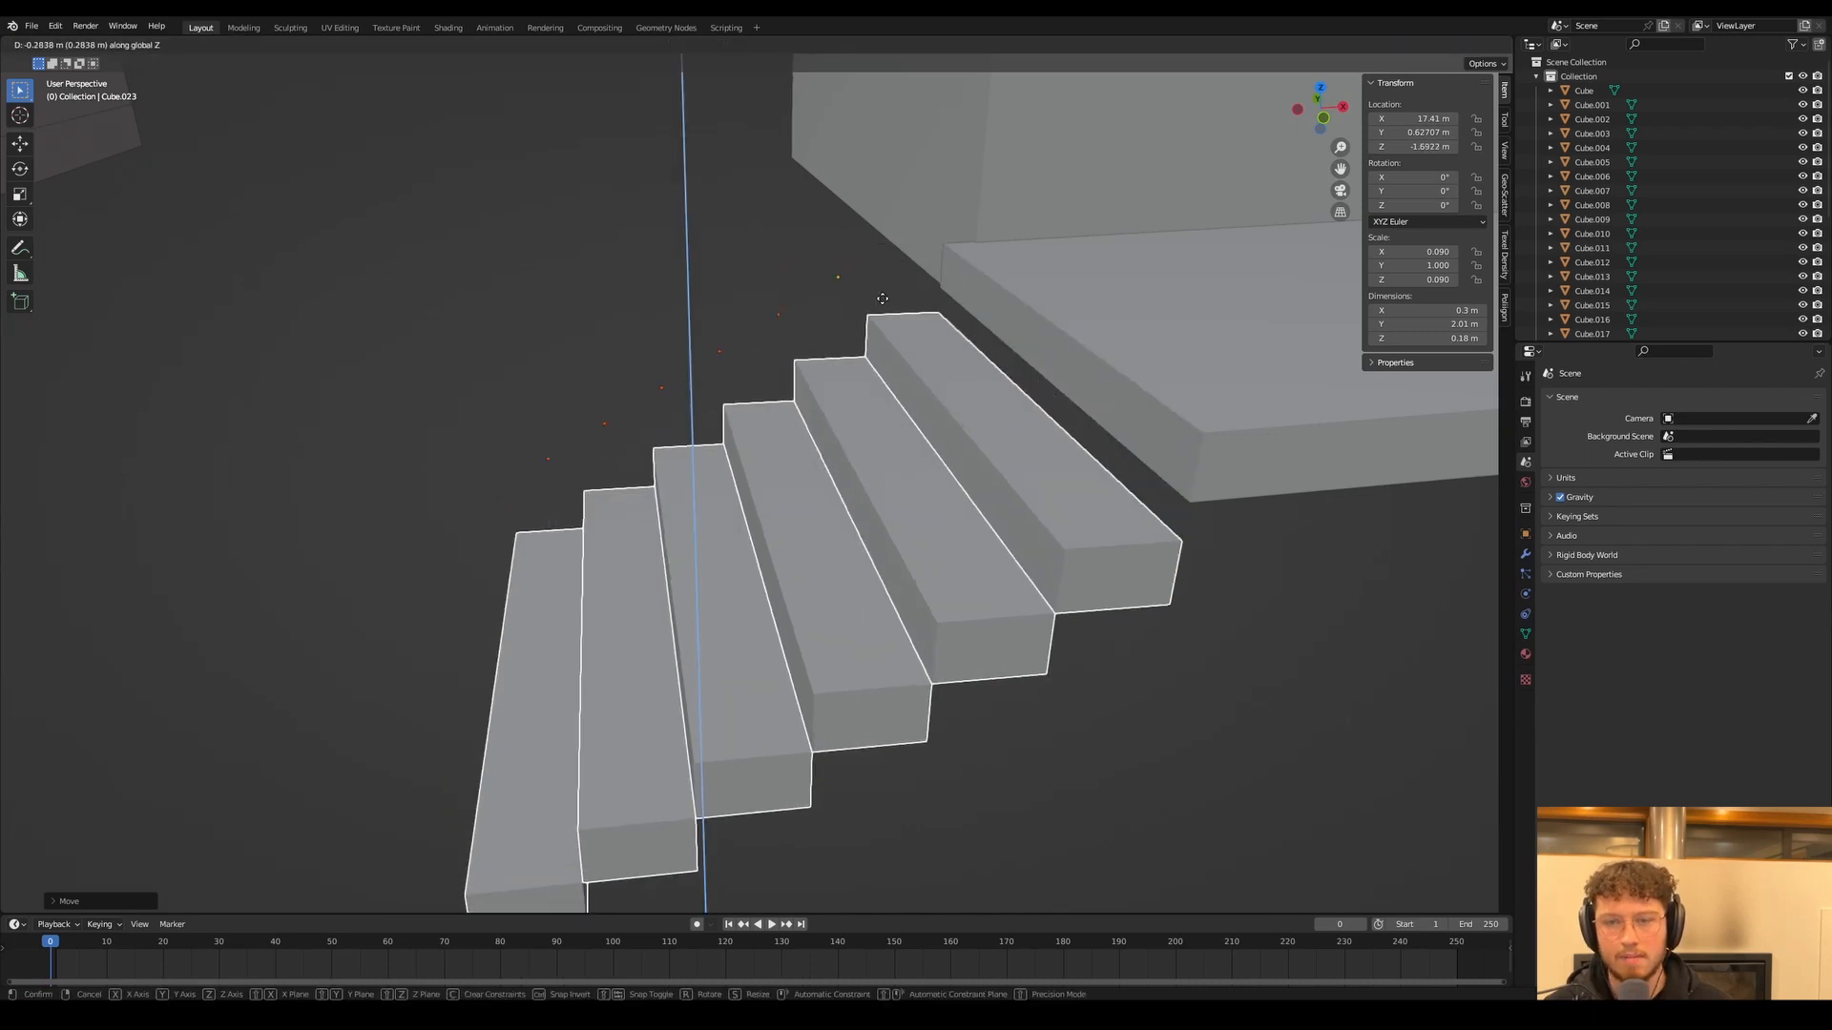
click(934, 303)
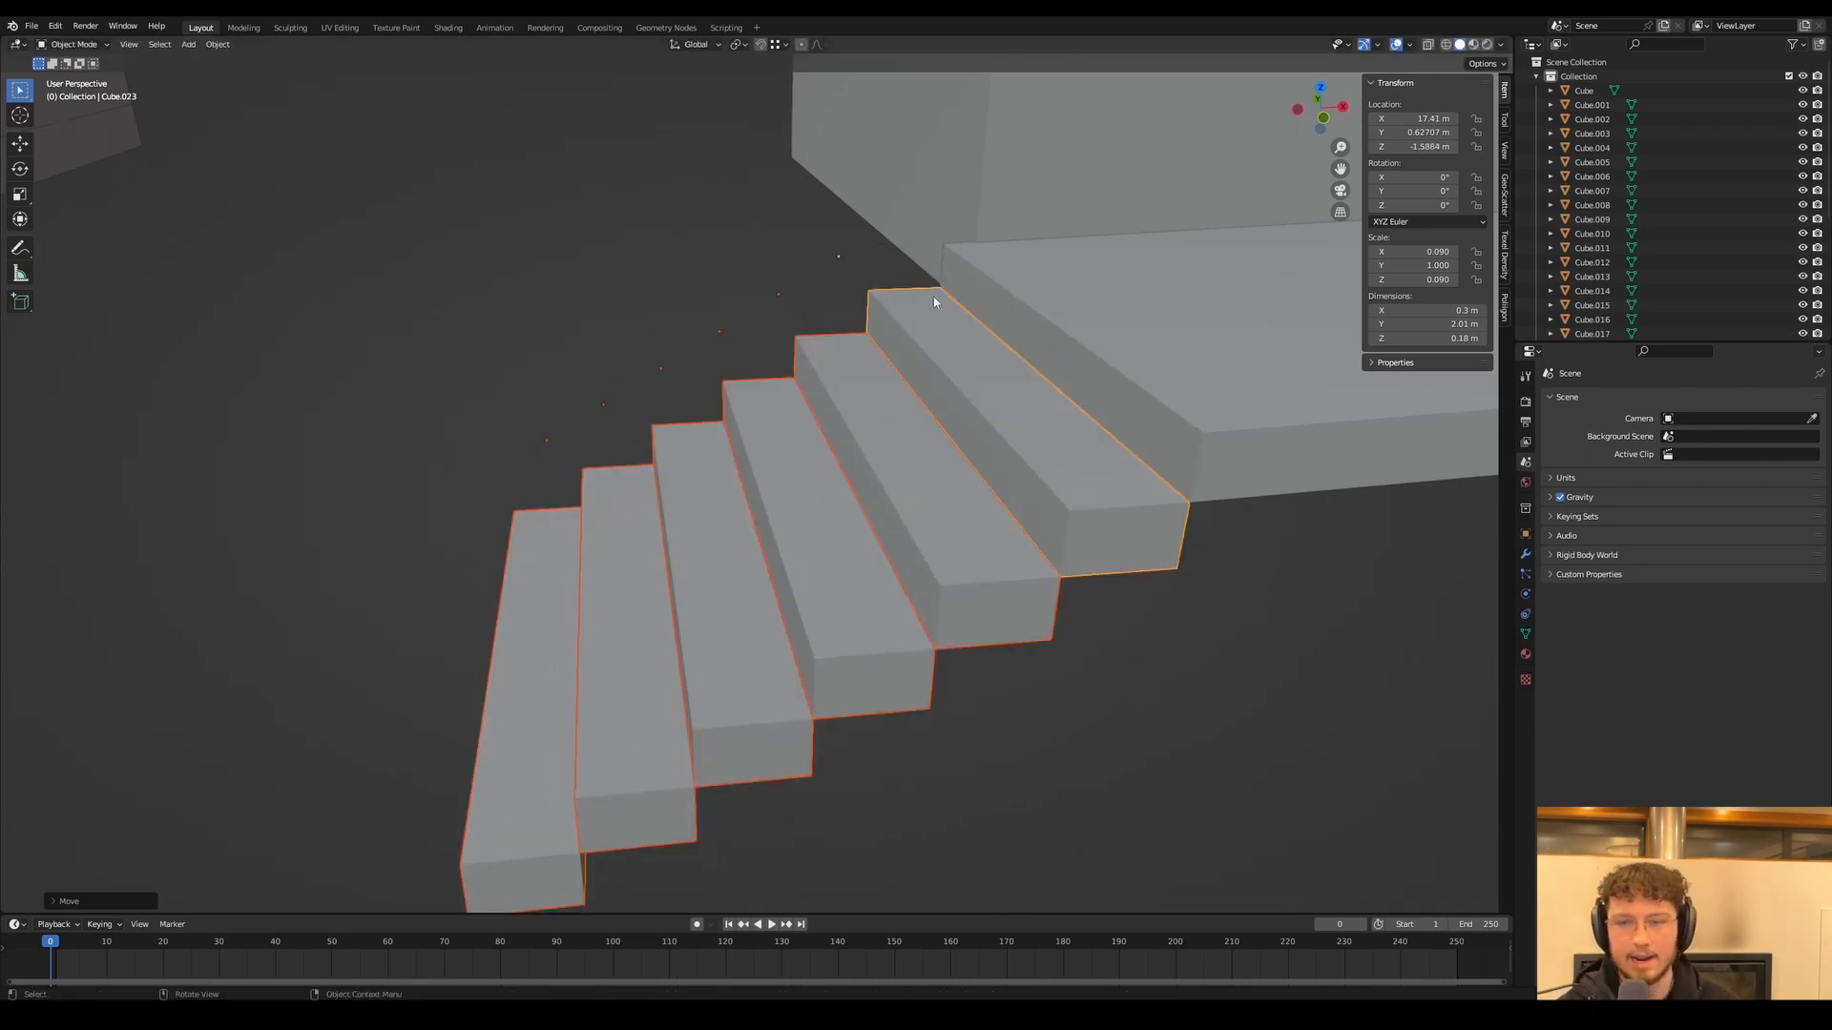
Duplicate the second ramp and snap the copy against the bottom step of the third flight
scroll(764, 429, down, 5)
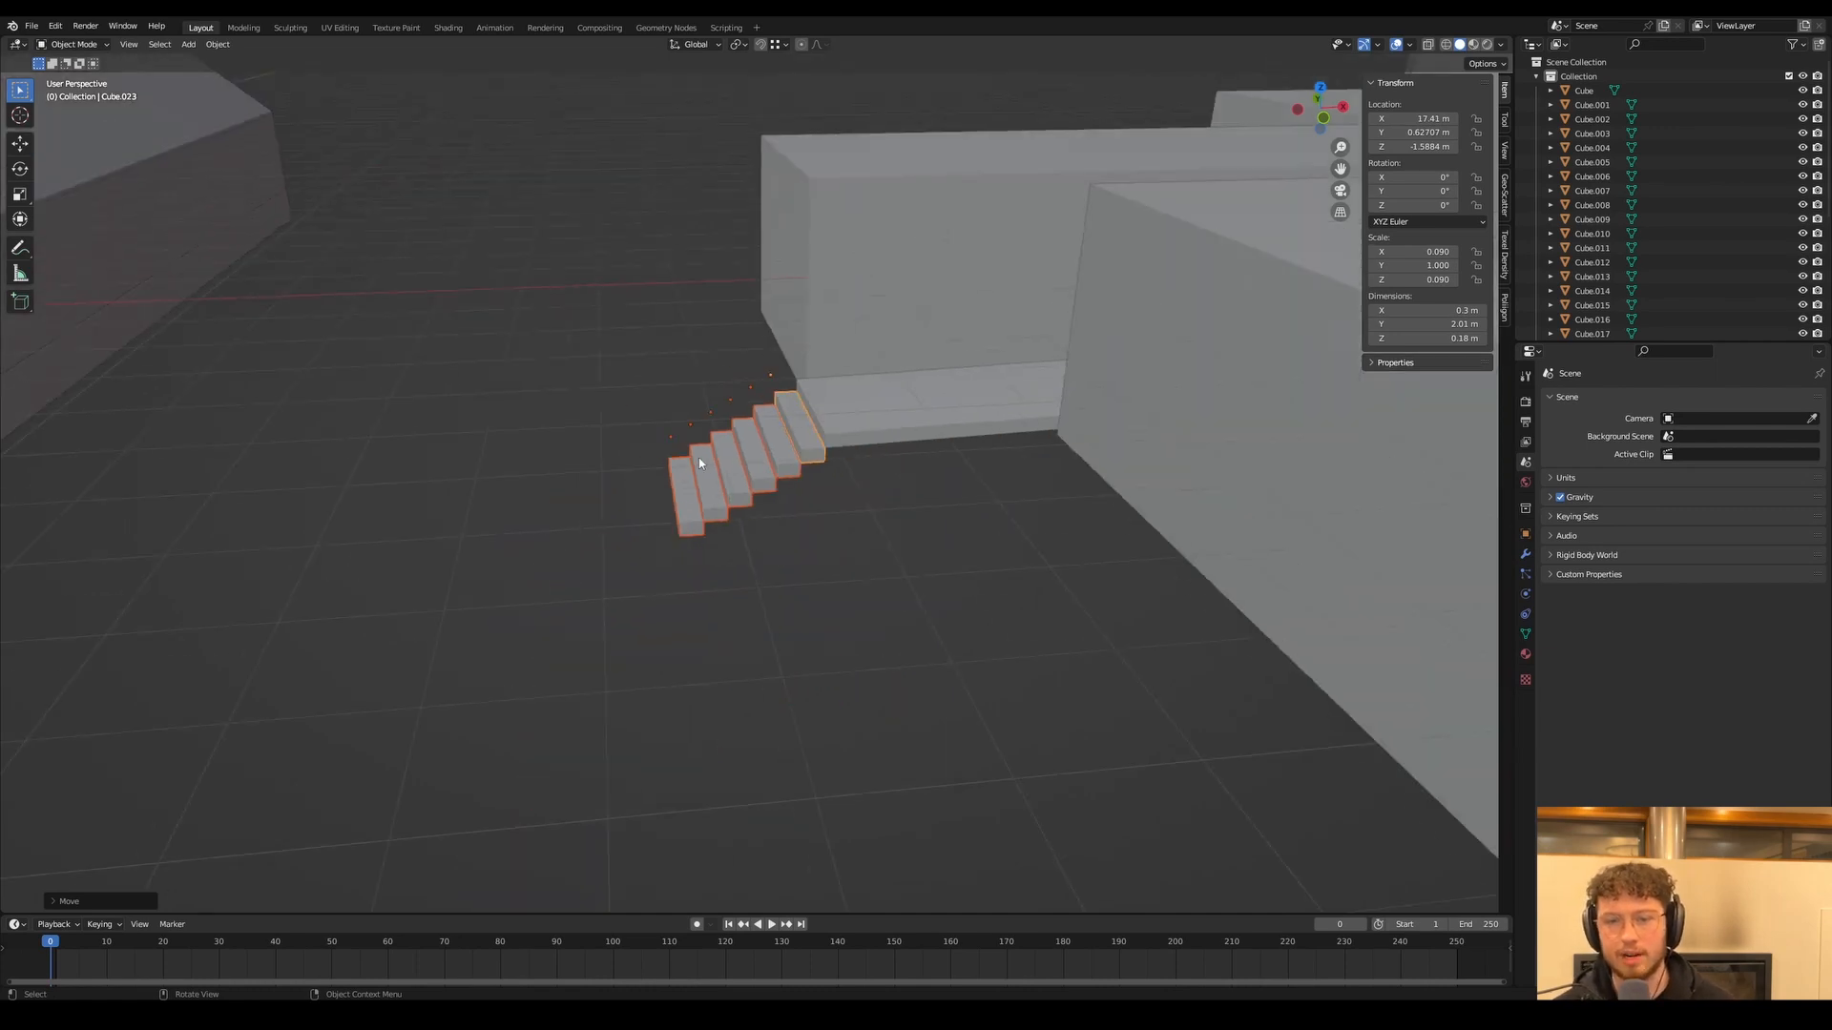
middle_drag(696, 458, 805, 453)
click(959, 375)
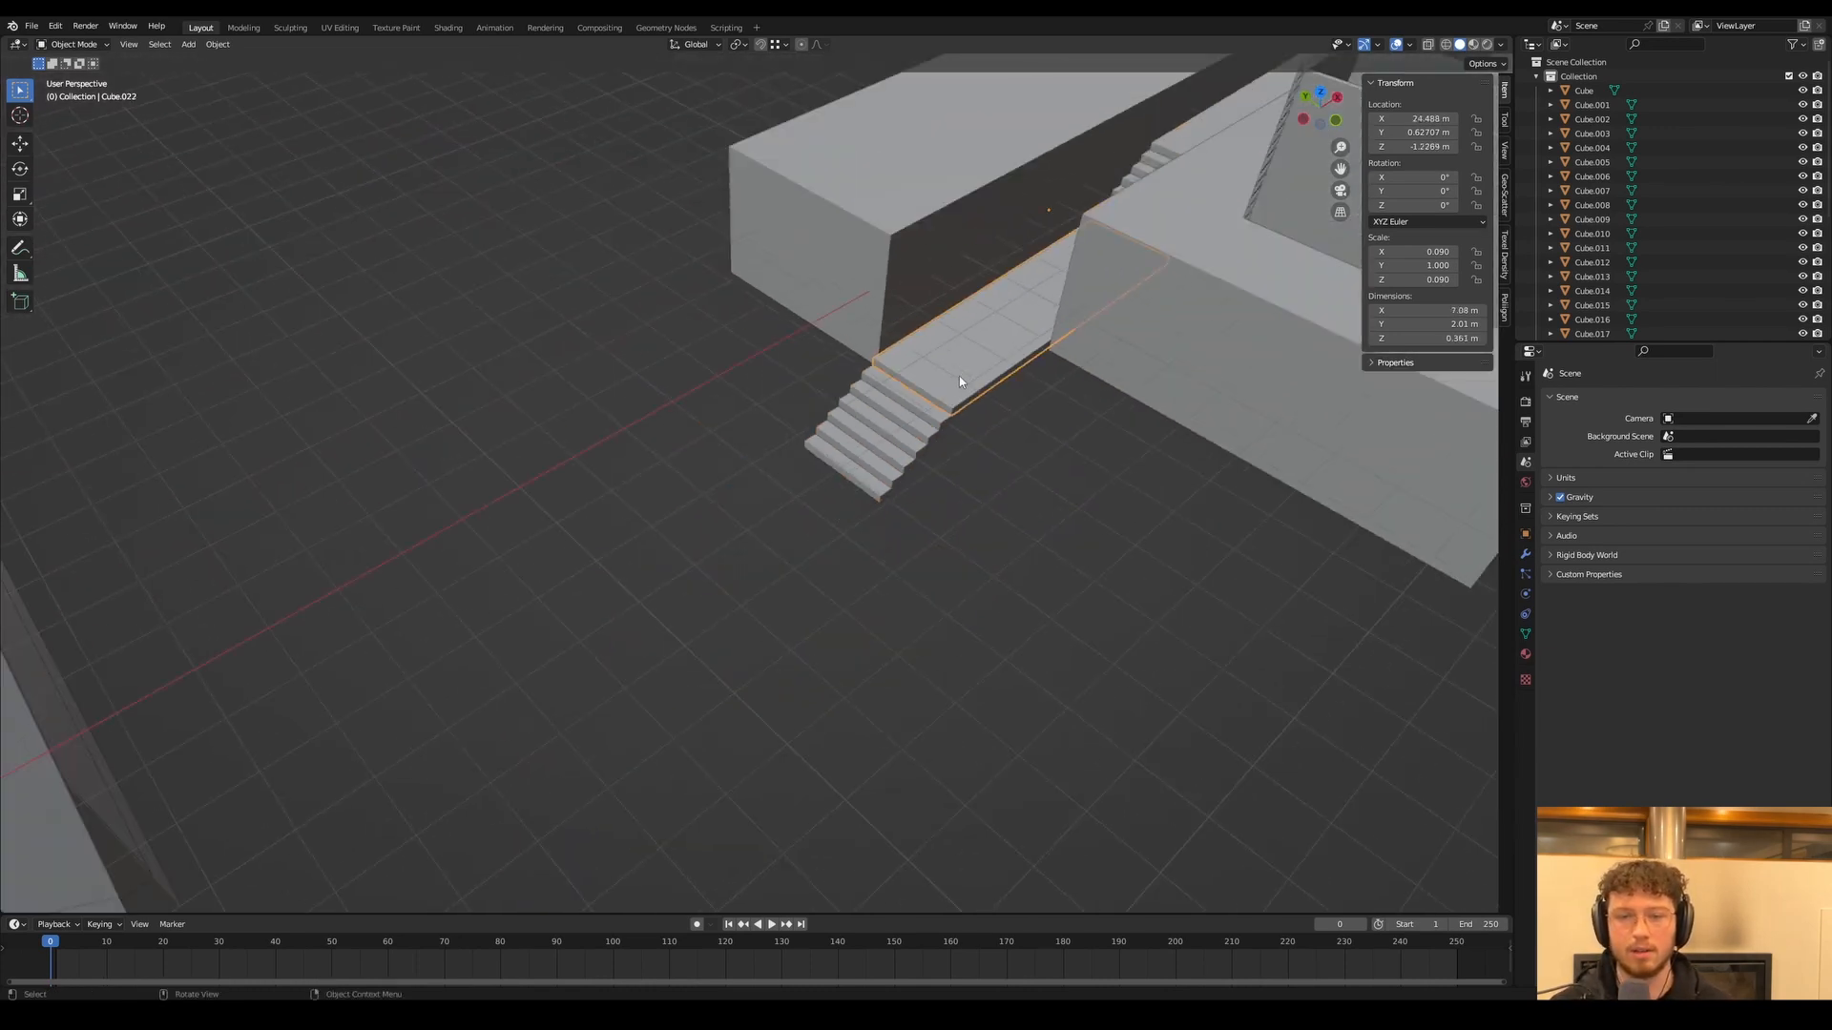
middle_drag(959, 376, 935, 437)
click(826, 344)
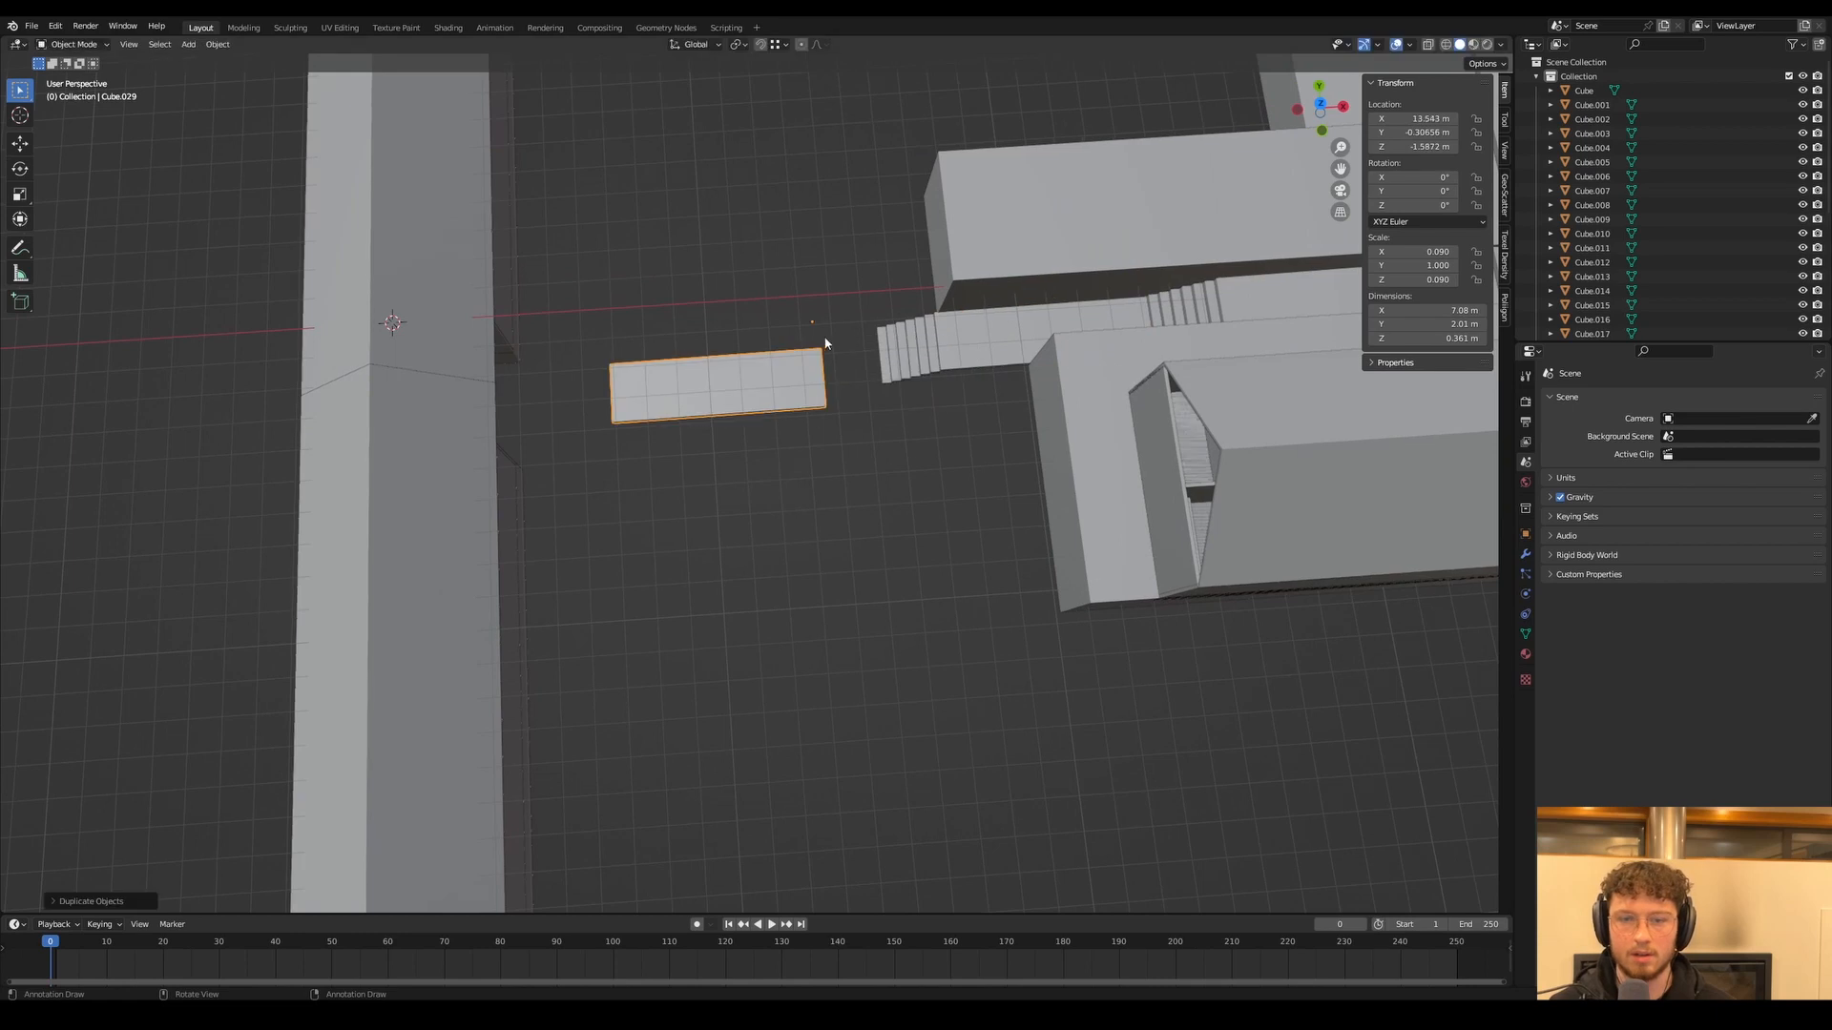
click(870, 337)
scroll(870, 338, up, 3)
middle_drag(870, 344, 870, 259)
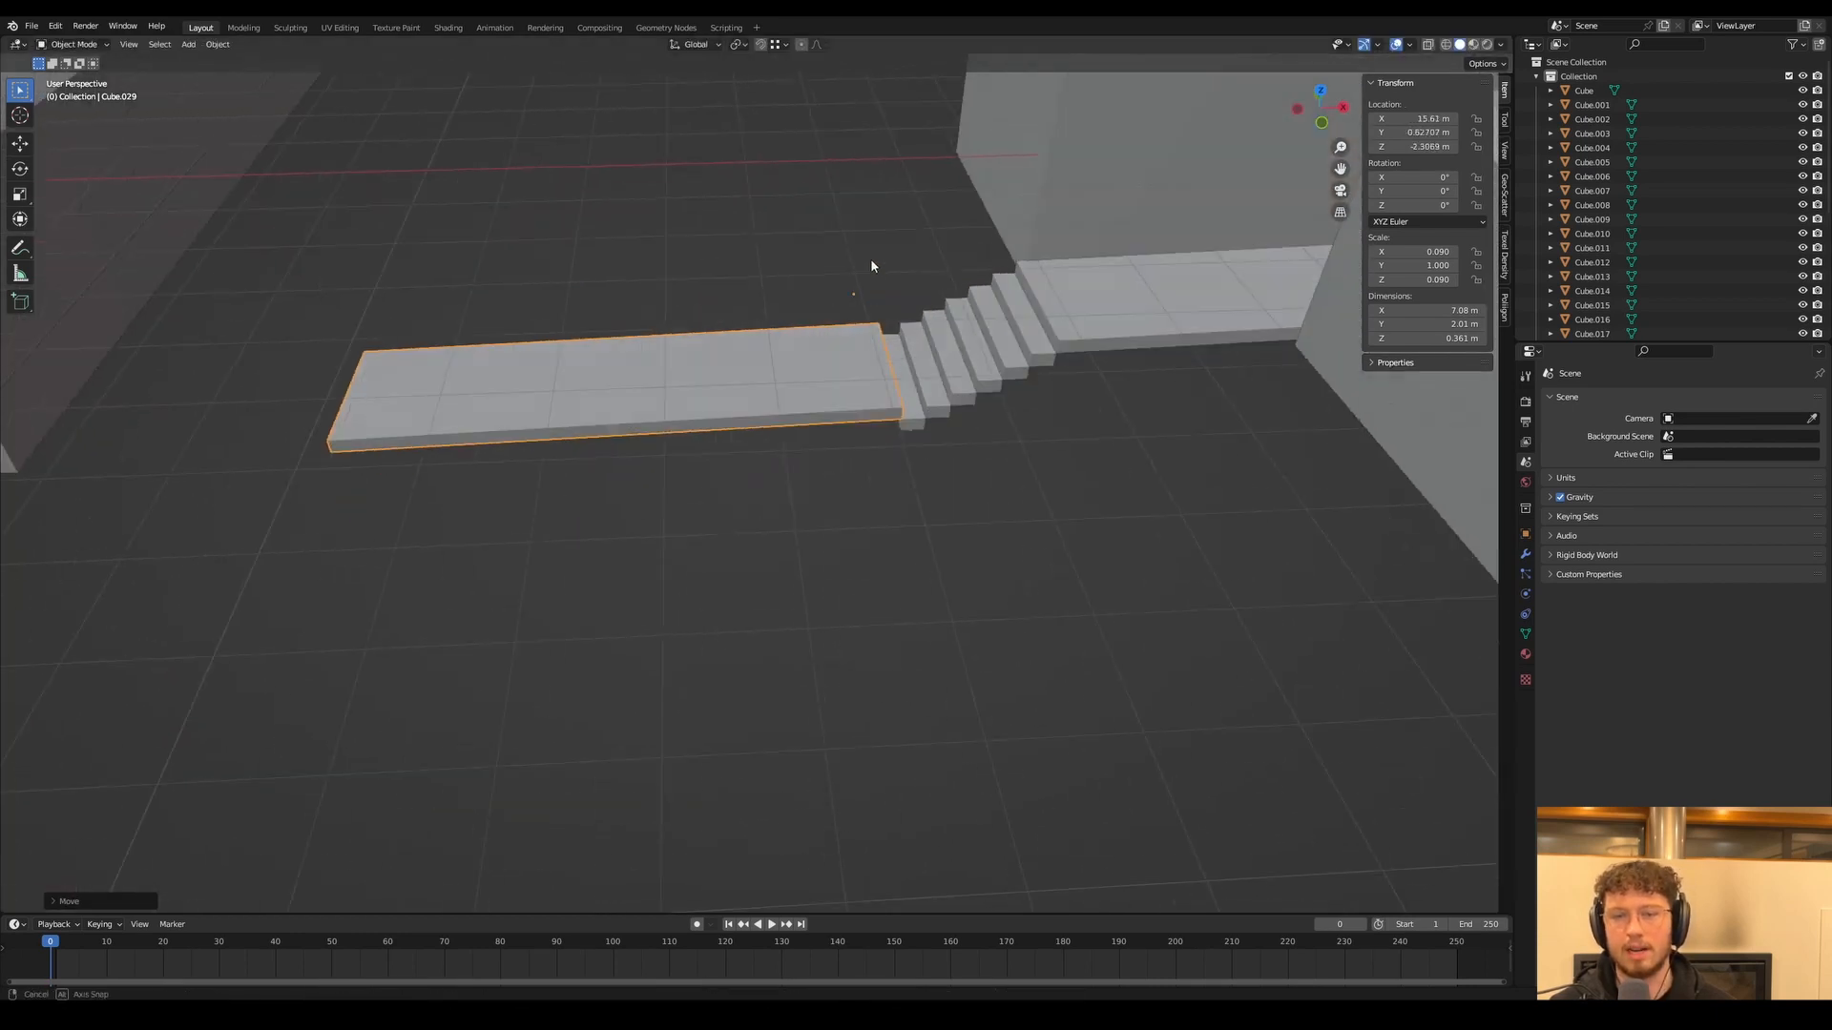
Move the copied ramp along Z to meet the third flight's lowest step, at a Z location of about -2.67 m
scroll(914, 334, up, 1)
key(g)
key(z)
click(869, 391)
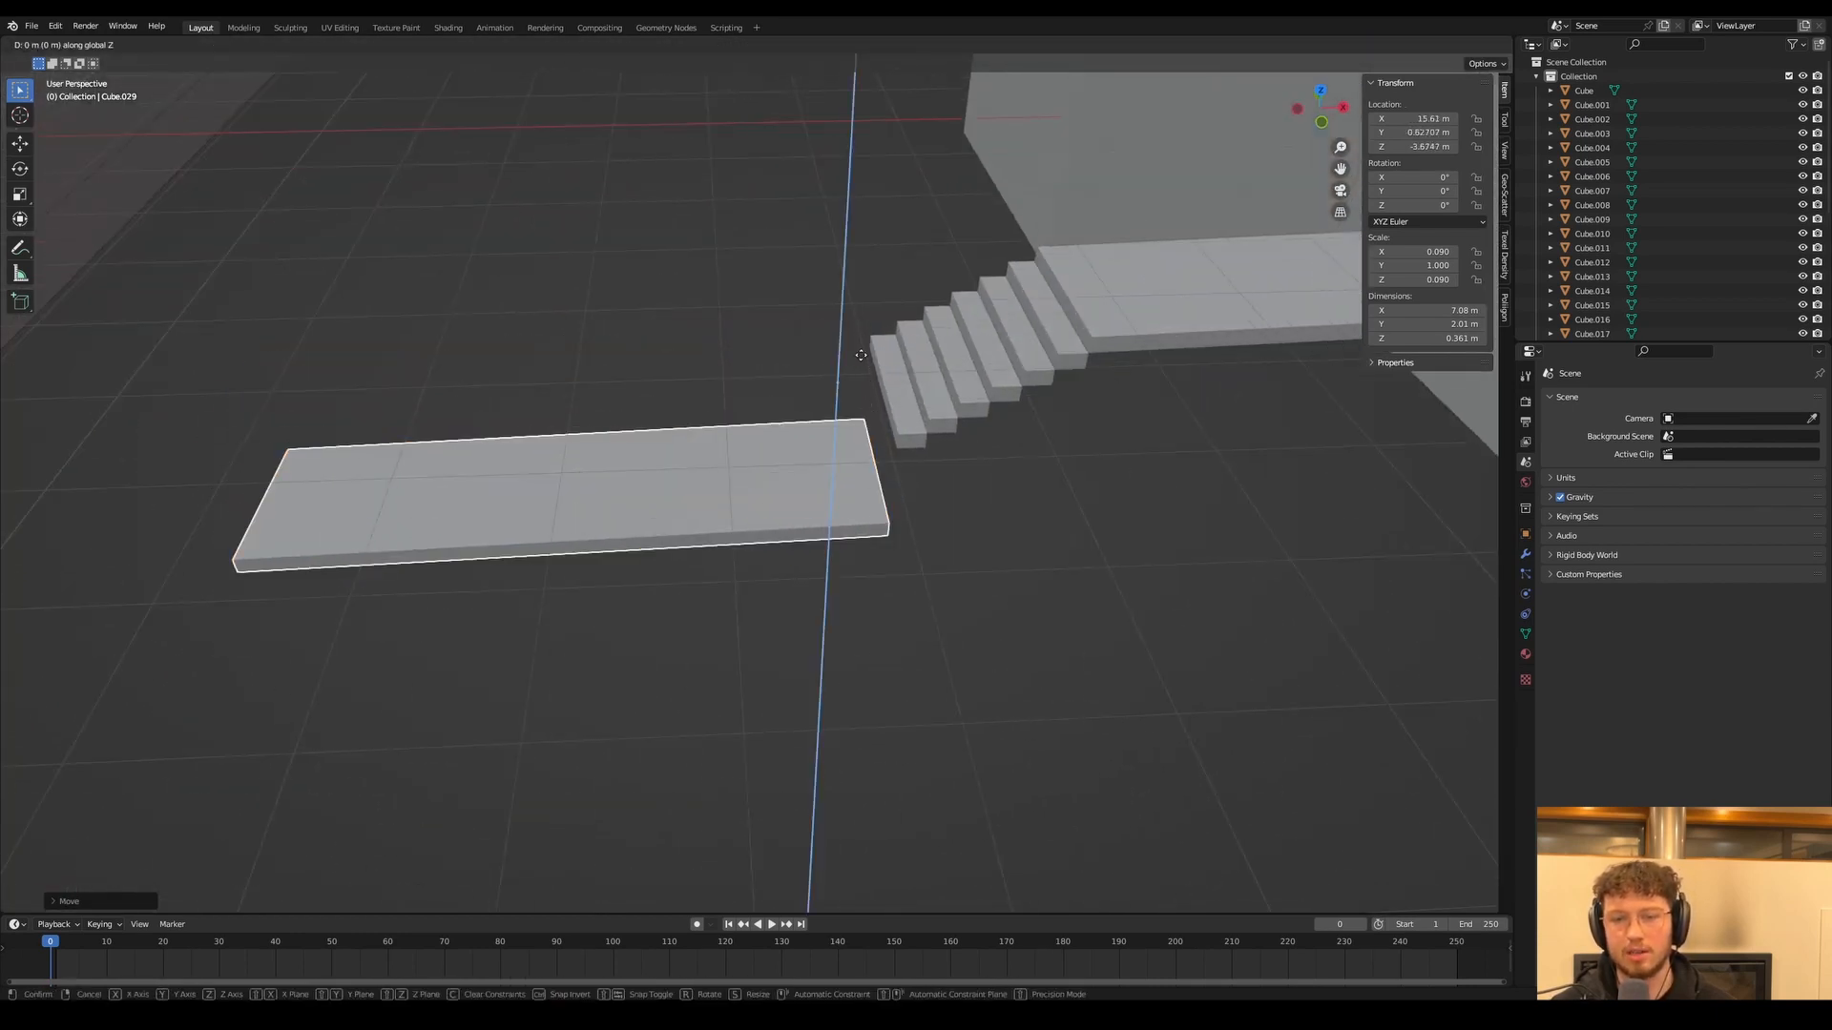
click(863, 356)
Duplicate the third flight of six steps and snap the copy to the lower end of the third ramp
scroll(839, 391, down, 12)
middle_drag(816, 426, 856, 404)
scroll(856, 405, up, 6)
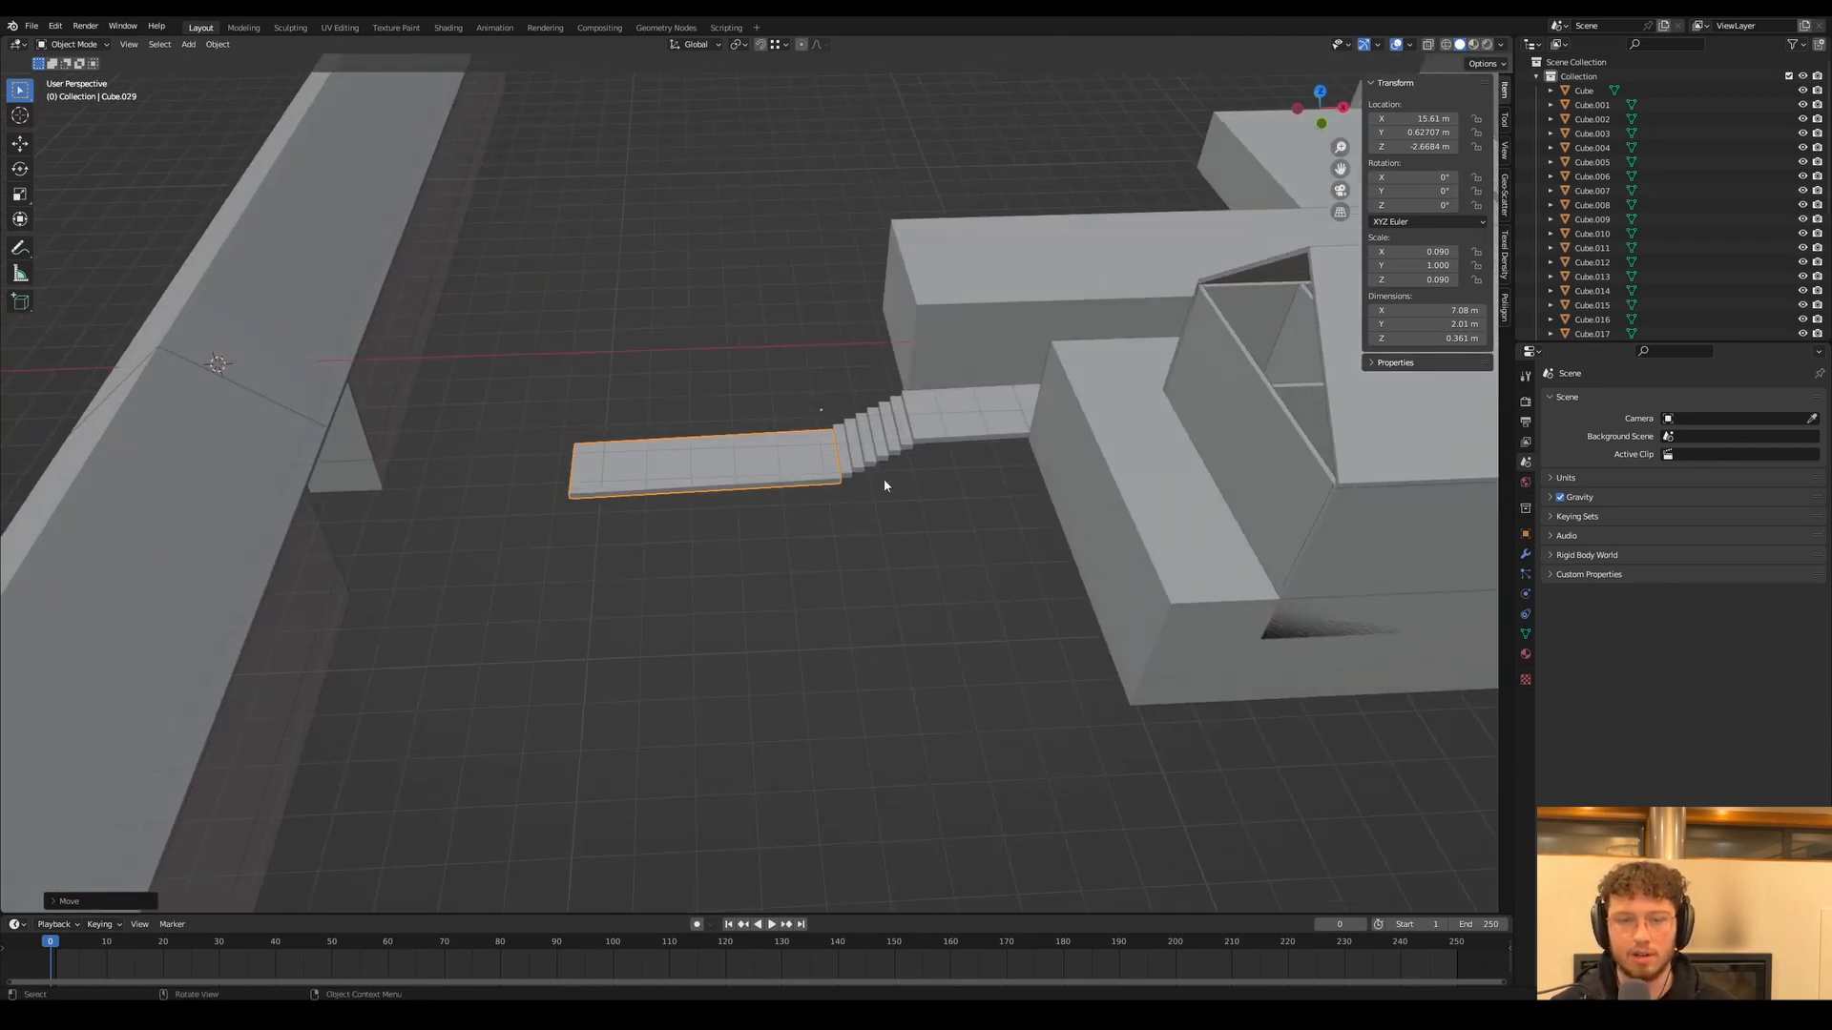
click(884, 486)
middle_drag(885, 485, 876, 637)
scroll(900, 576, up, 3)
scroll(875, 637, up, 3)
drag(871, 616, 727, 490)
middle_drag(726, 490, 916, 460)
key(g)
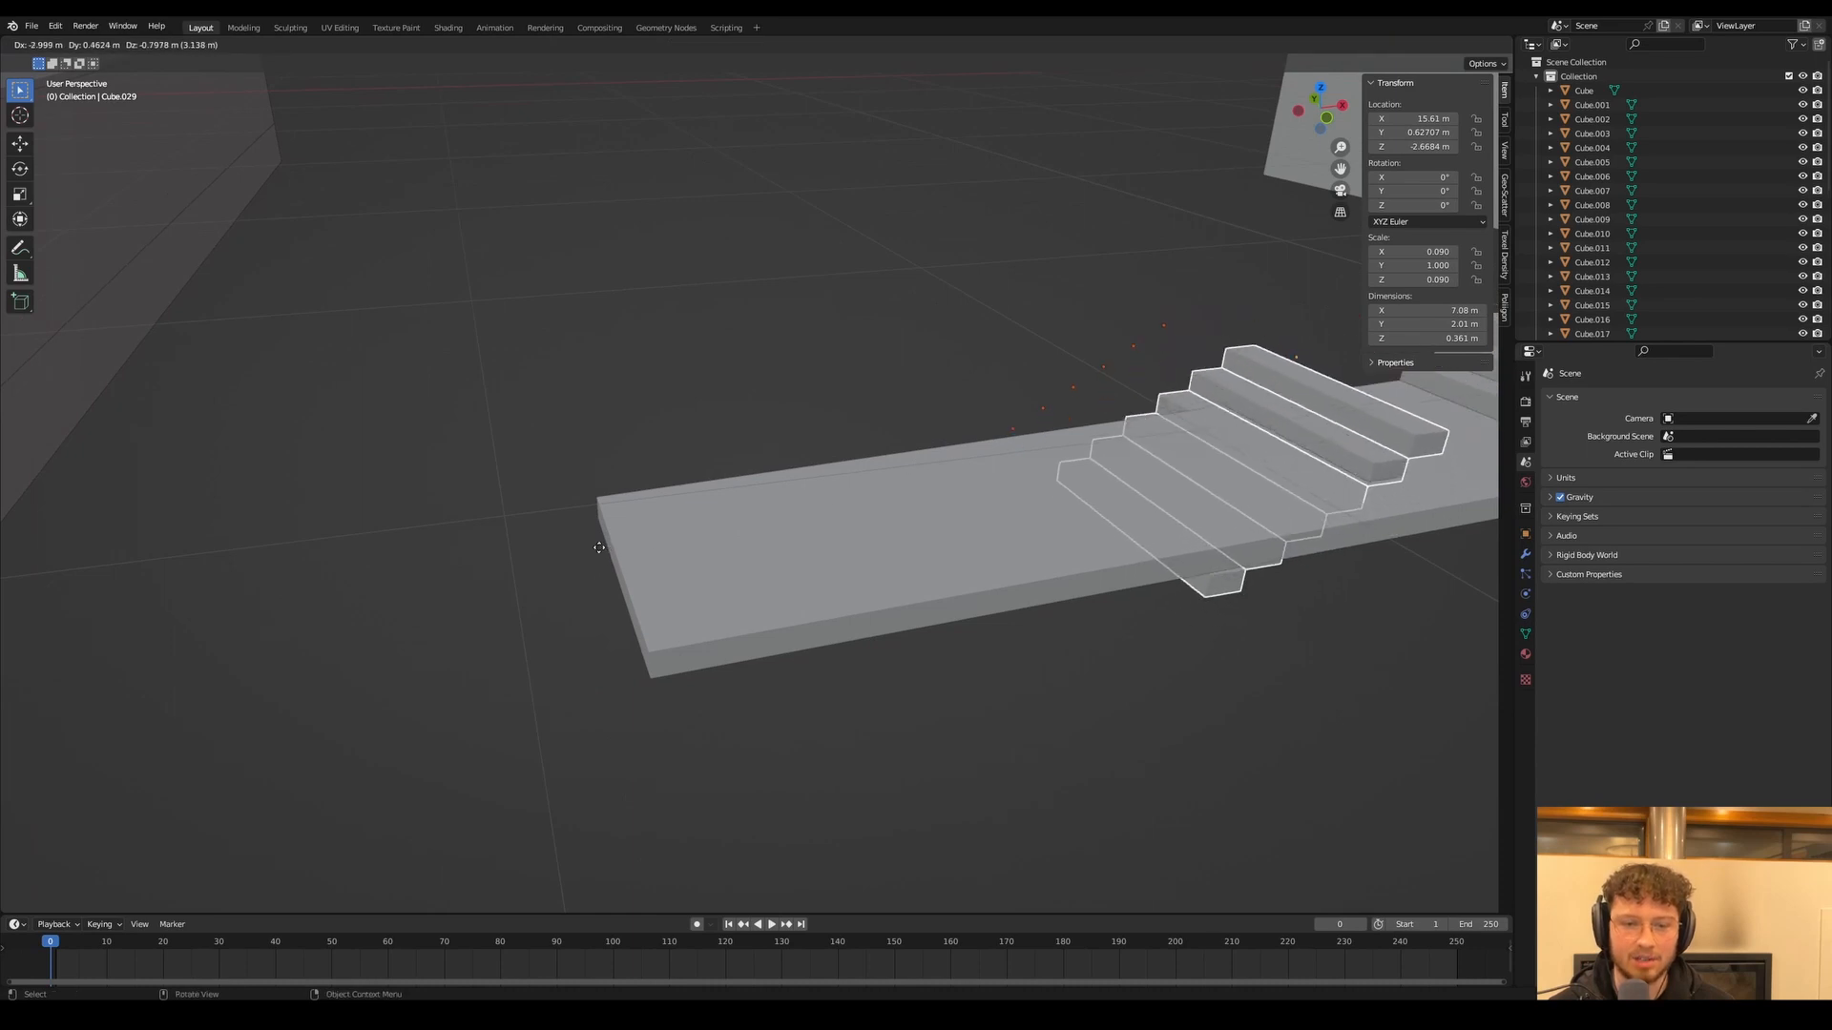
click(1338, 736)
key(g)
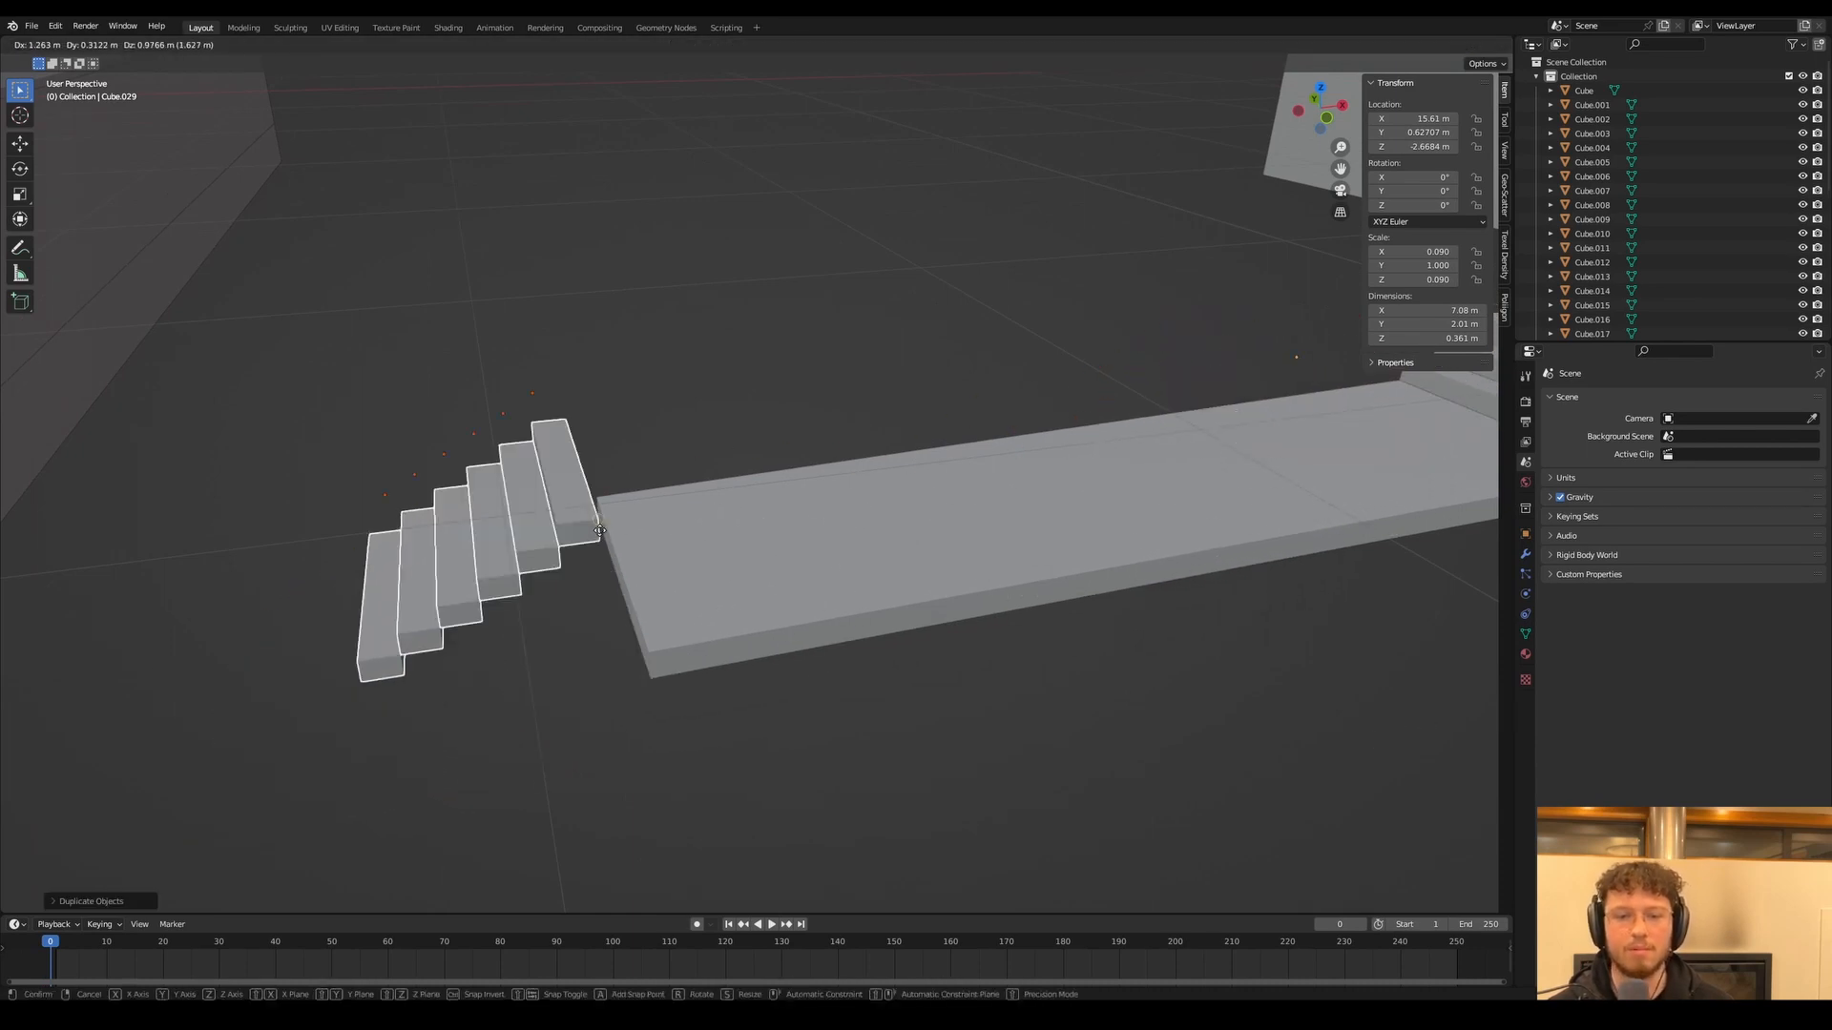
click(649, 690)
Duplicate the third ramp and snap the copy to the bottom step of the fourth flight
scroll(776, 649, down, 6)
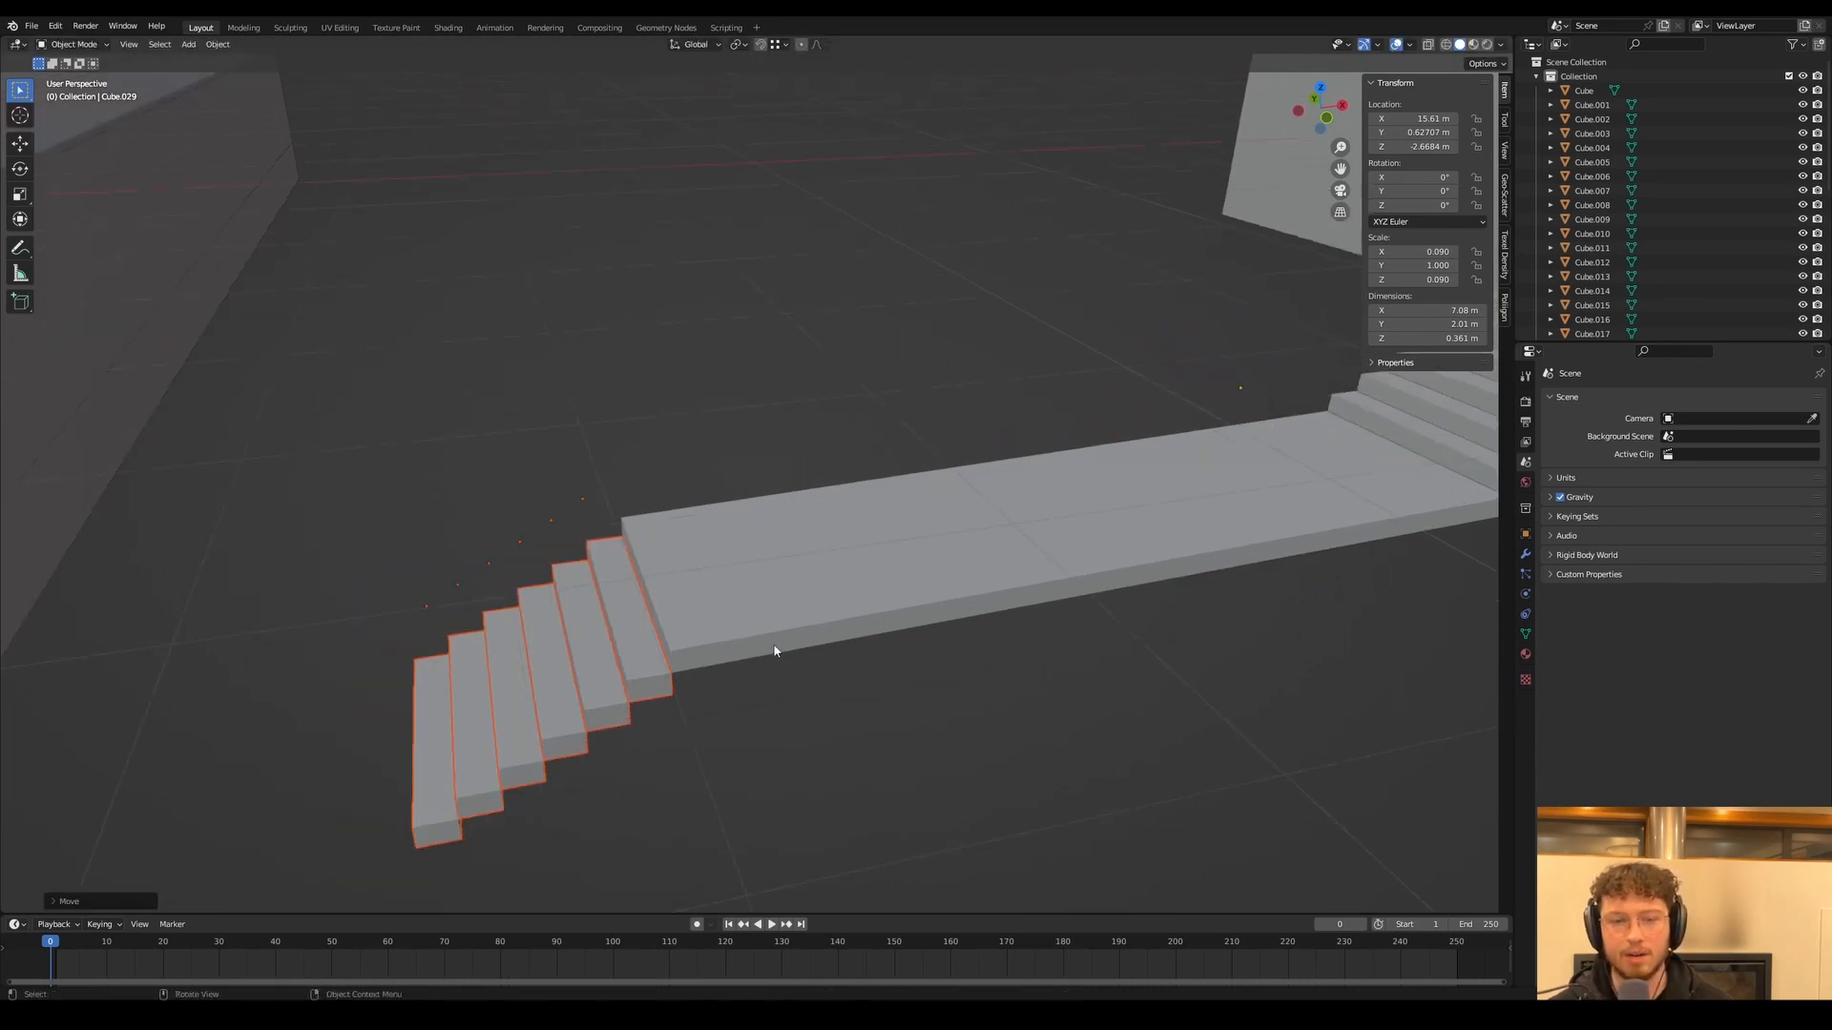
middle_drag(776, 649, 871, 639)
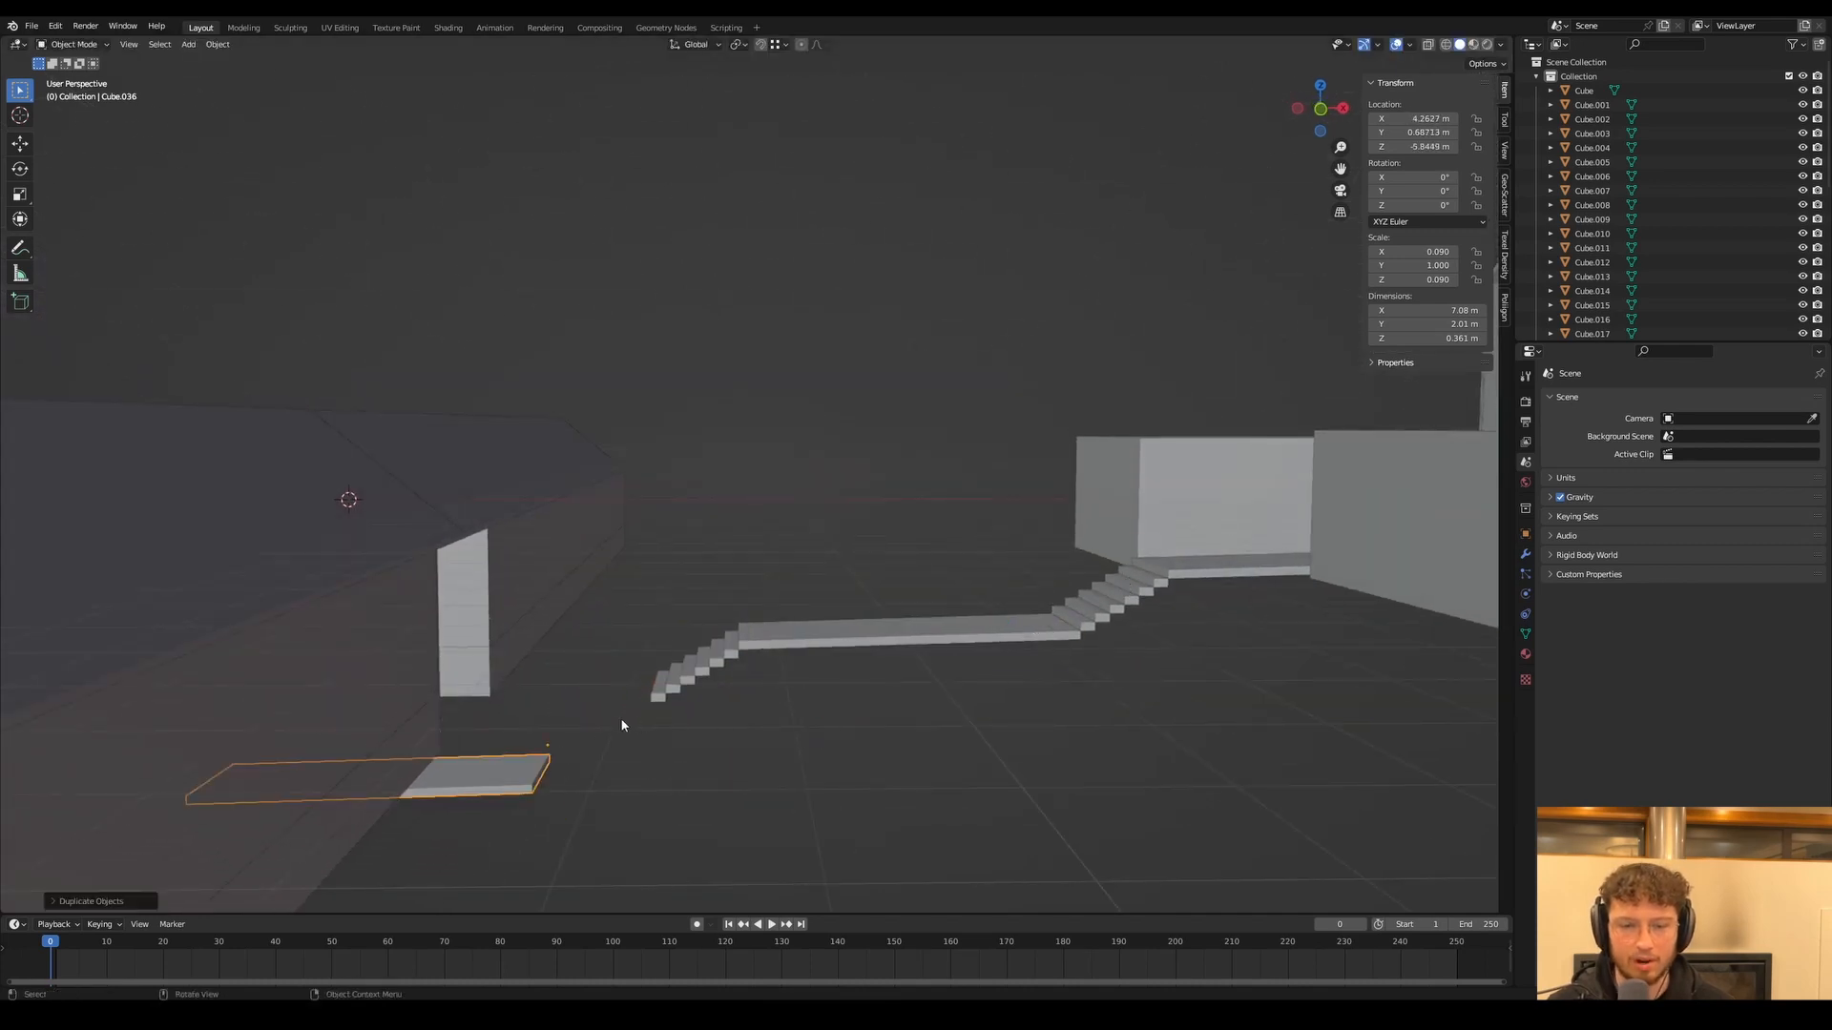
scroll(620, 725, up, 4)
key(g)
ctrl+click(818, 580)
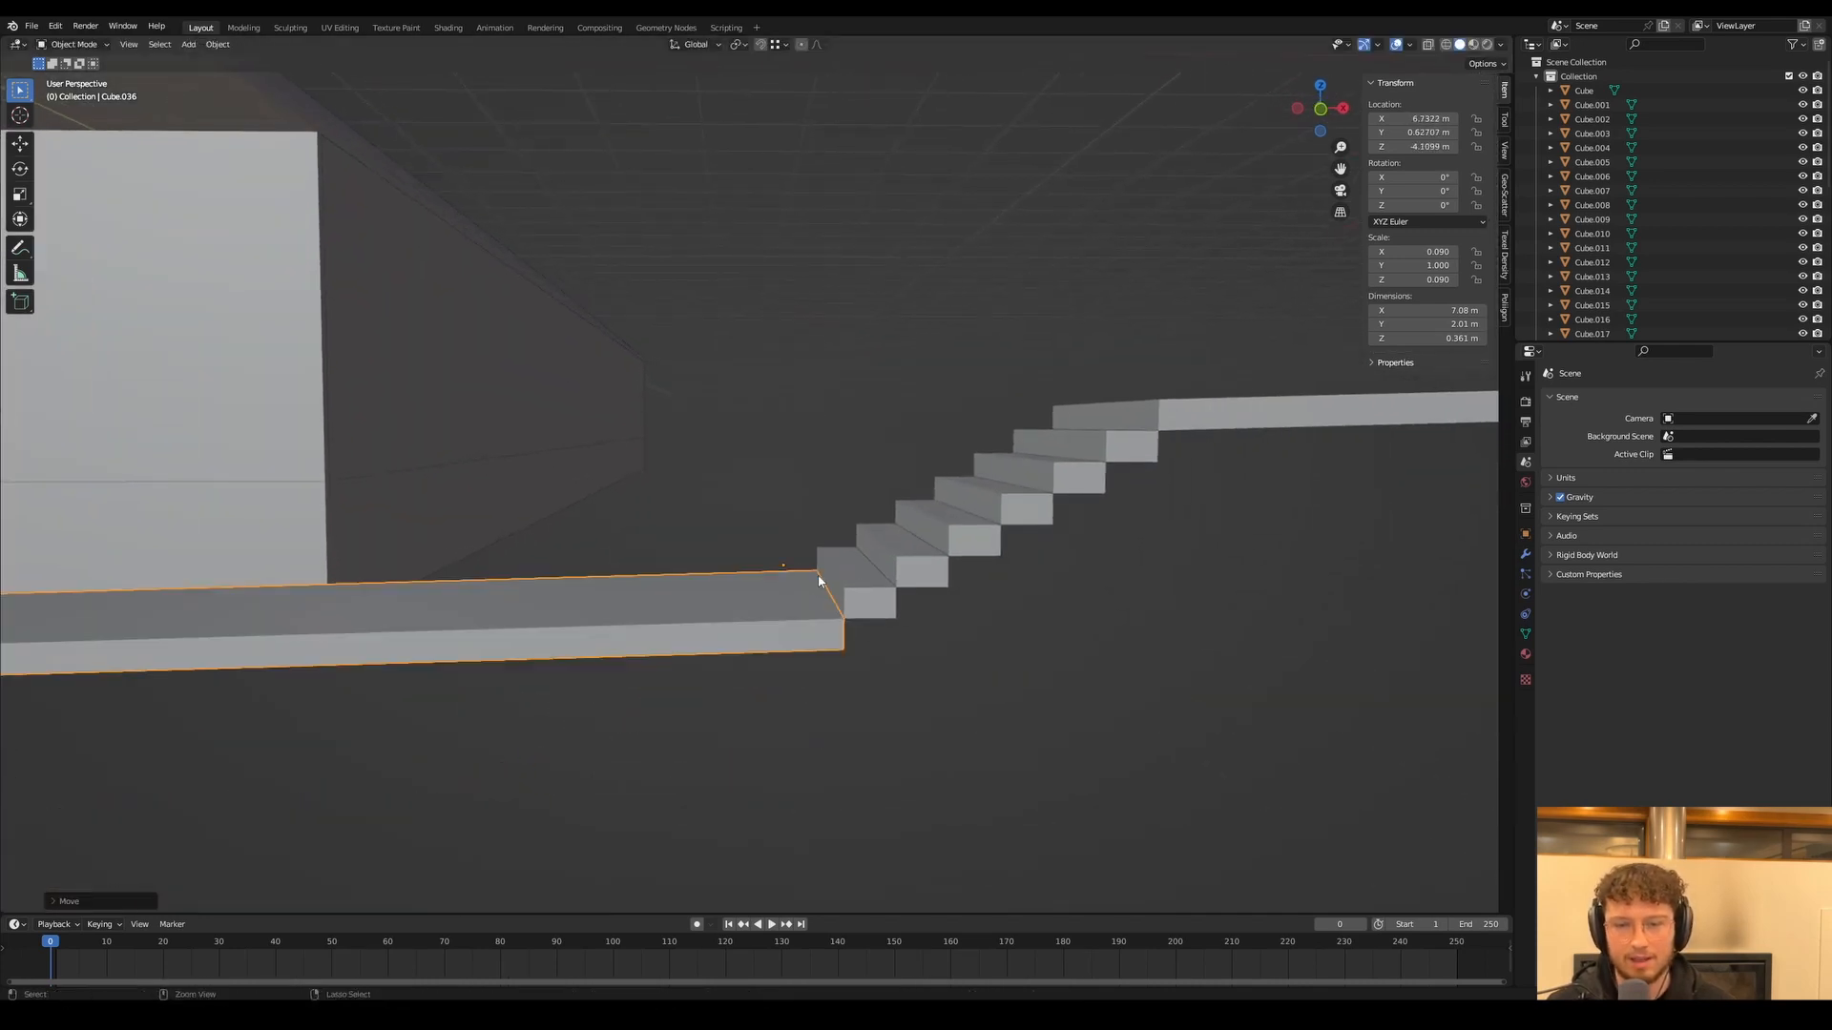
Raise the lowest ramp along Z to the floor level of the long building's opening, at Z -3.44 m
mouse_move(832, 569)
middle_down()
mouse_move(844, 598)
mouse_move(811, 598)
middle_up()
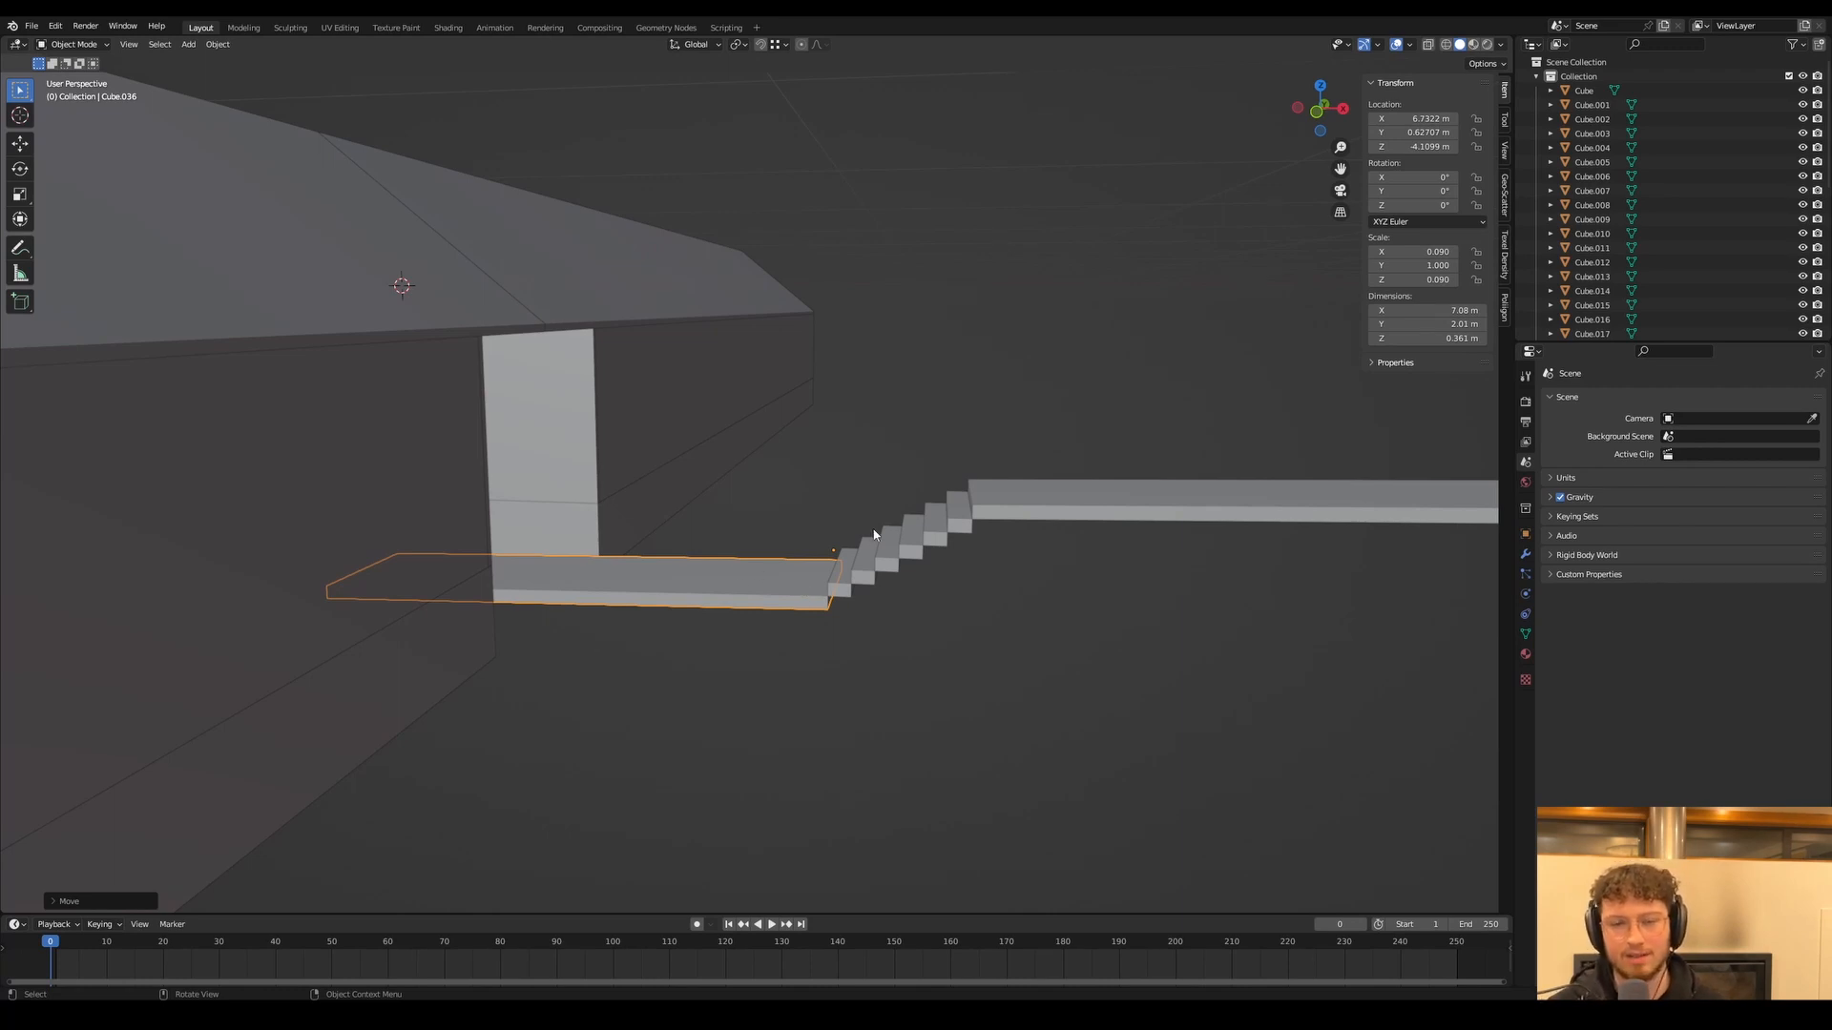
key(z)
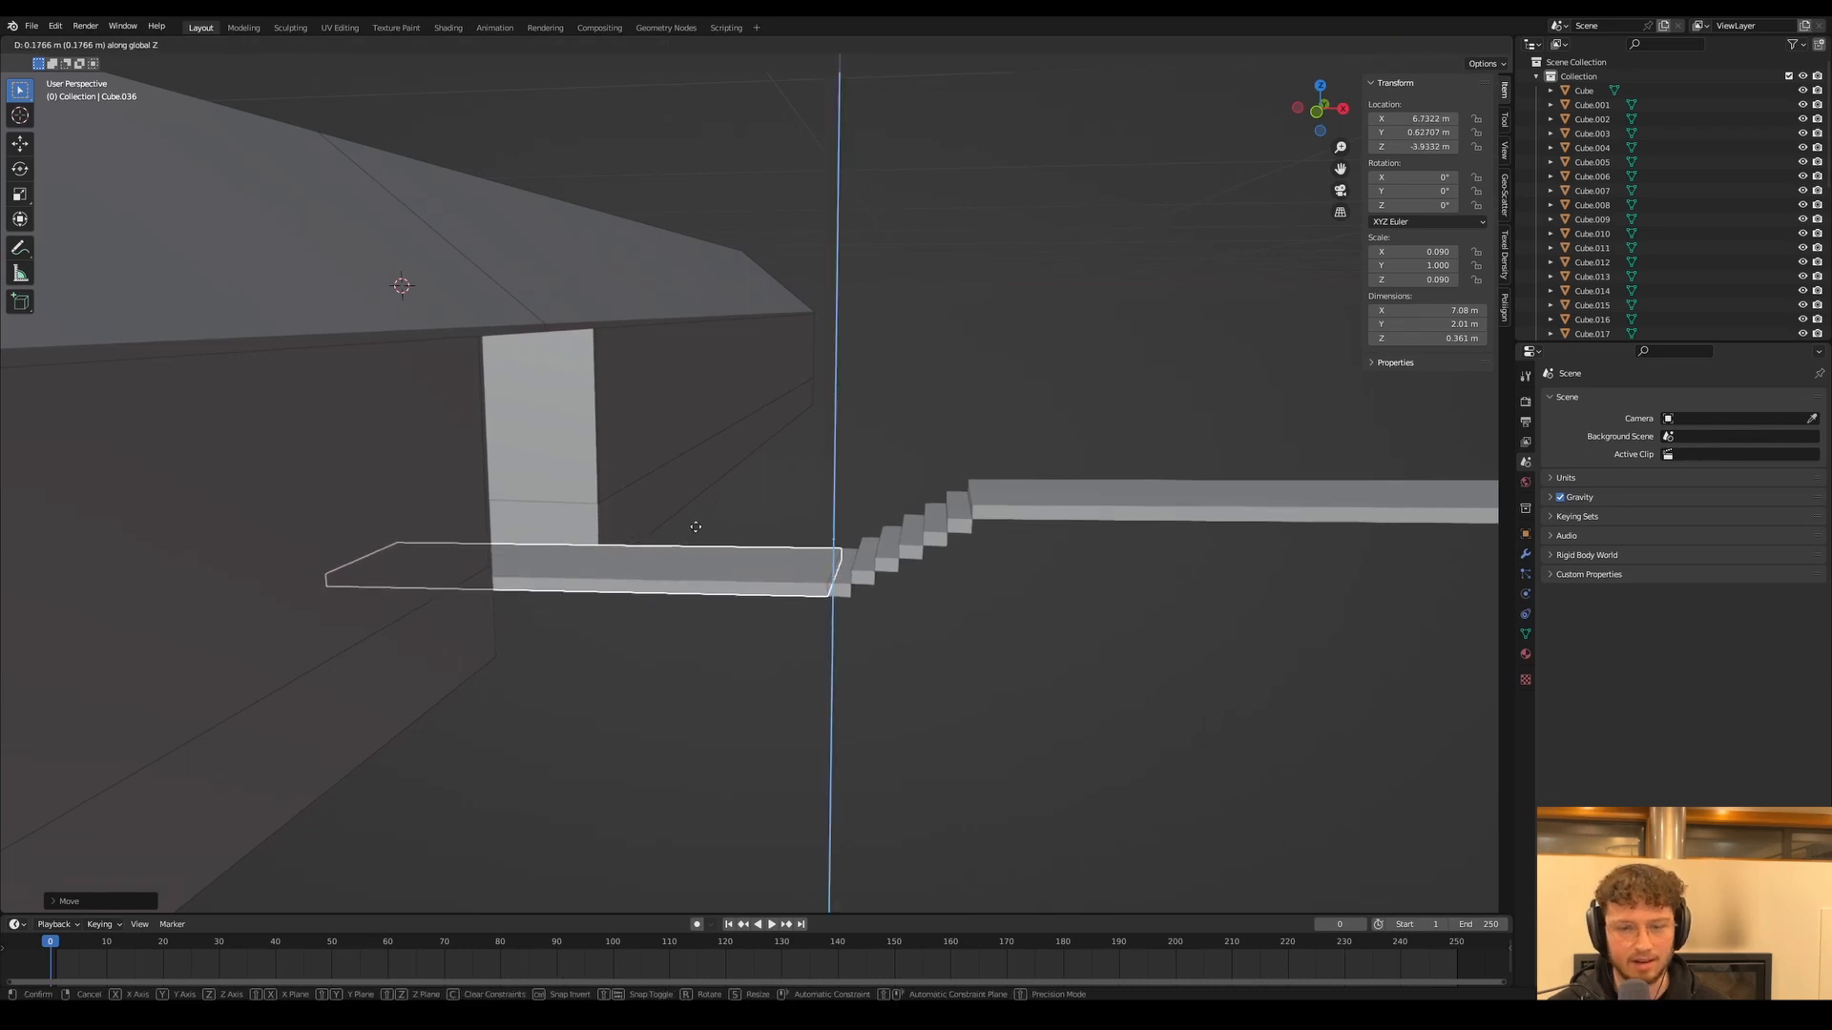
middle_drag(551, 508, 586, 473)
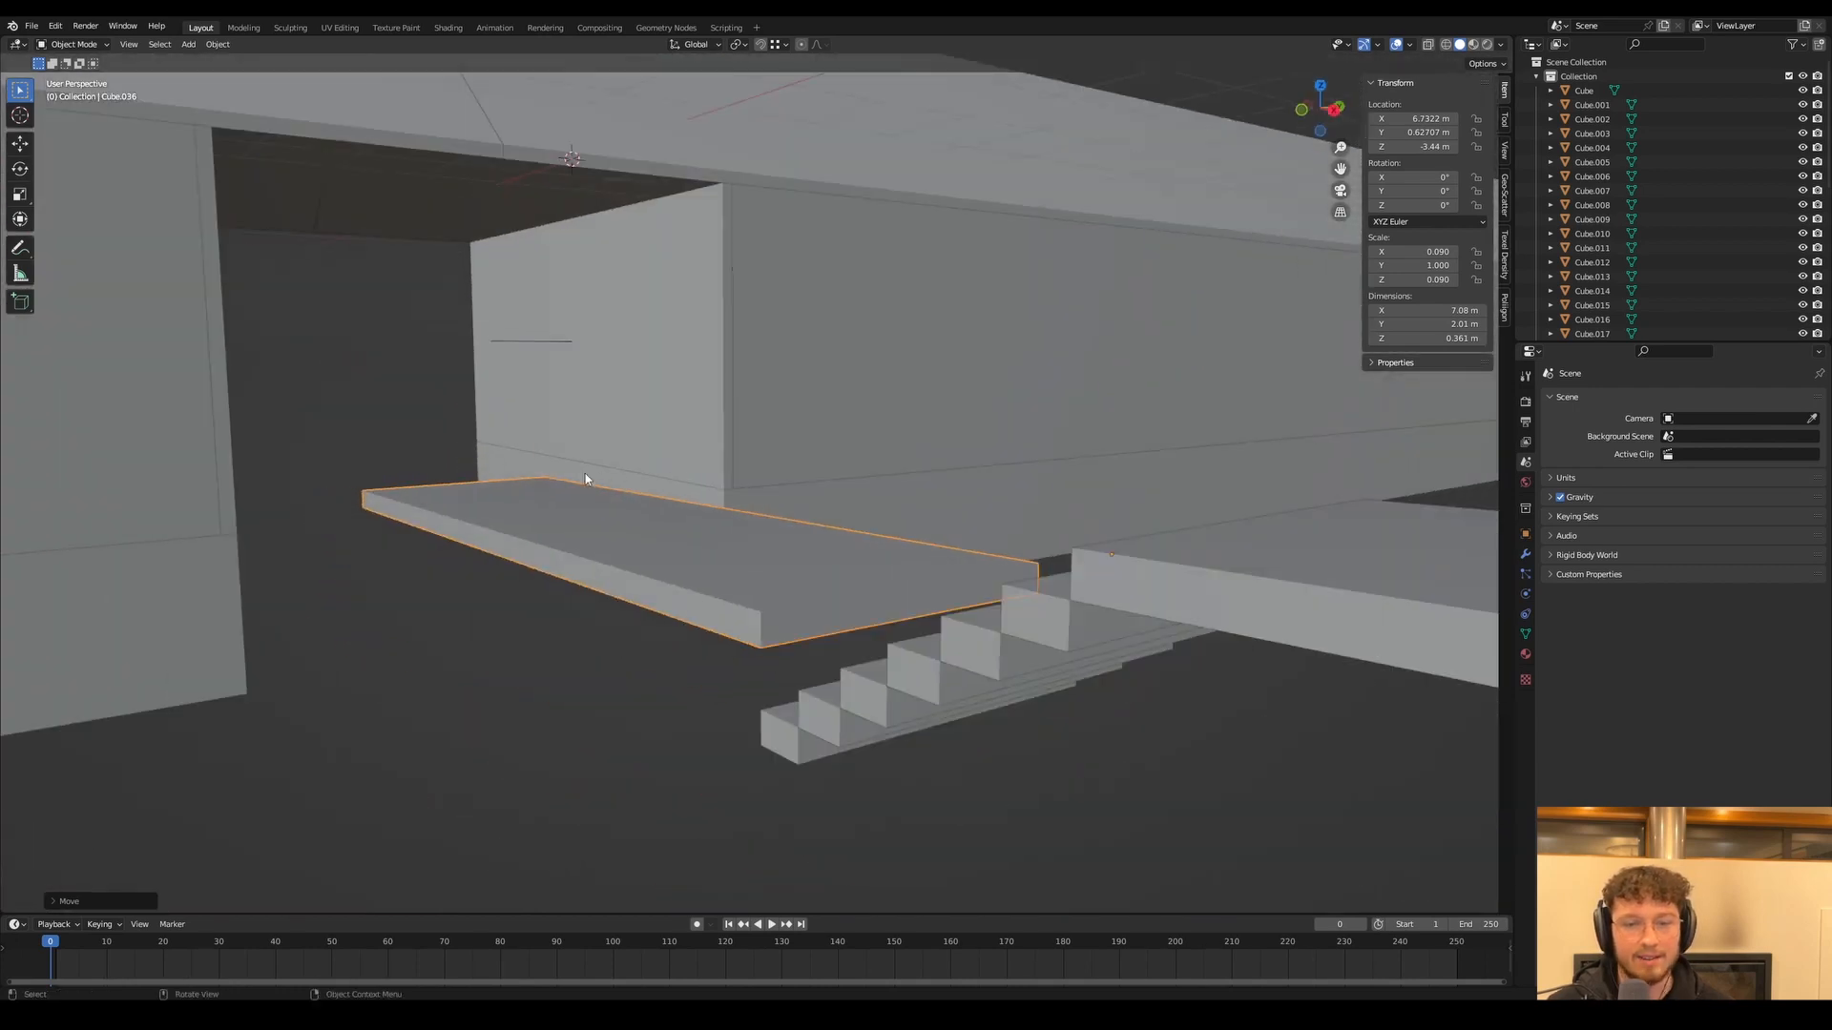
Widen the lowest ramp to 4 m by moving both long side faces outward along Y to fit the building's opening
key(Tab)
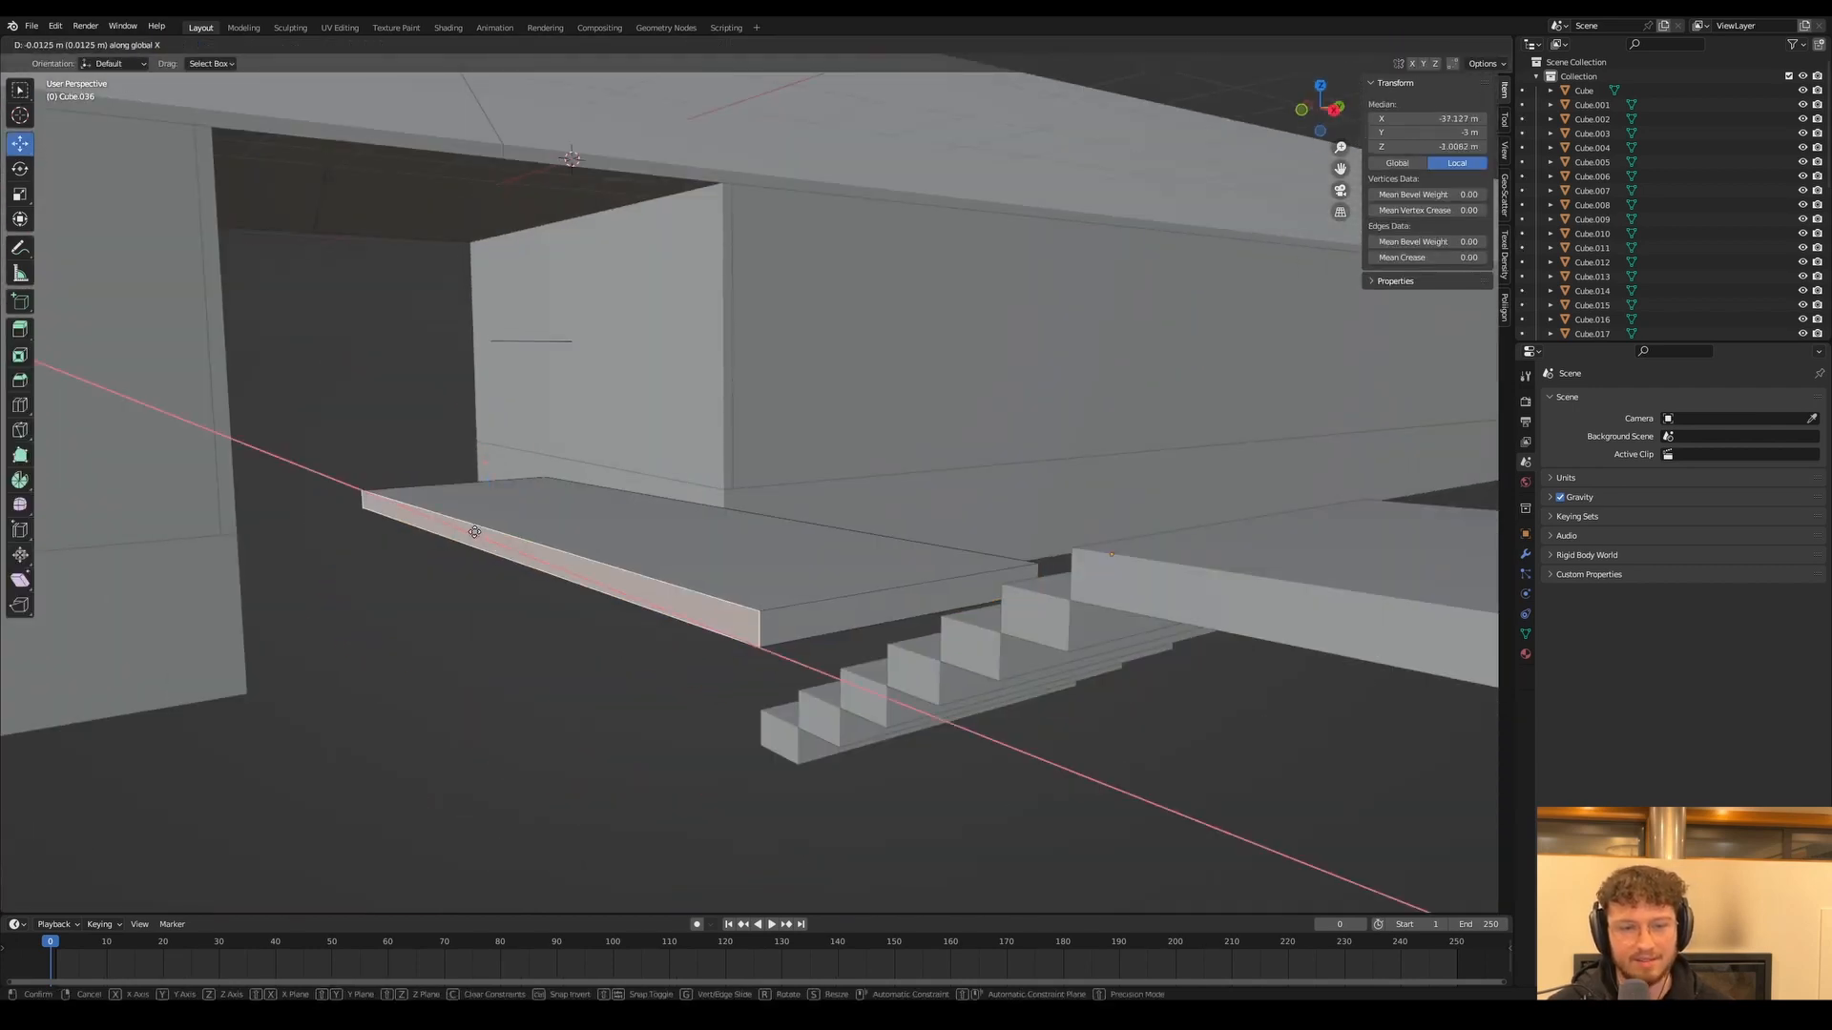
key(y)
key(Tab)
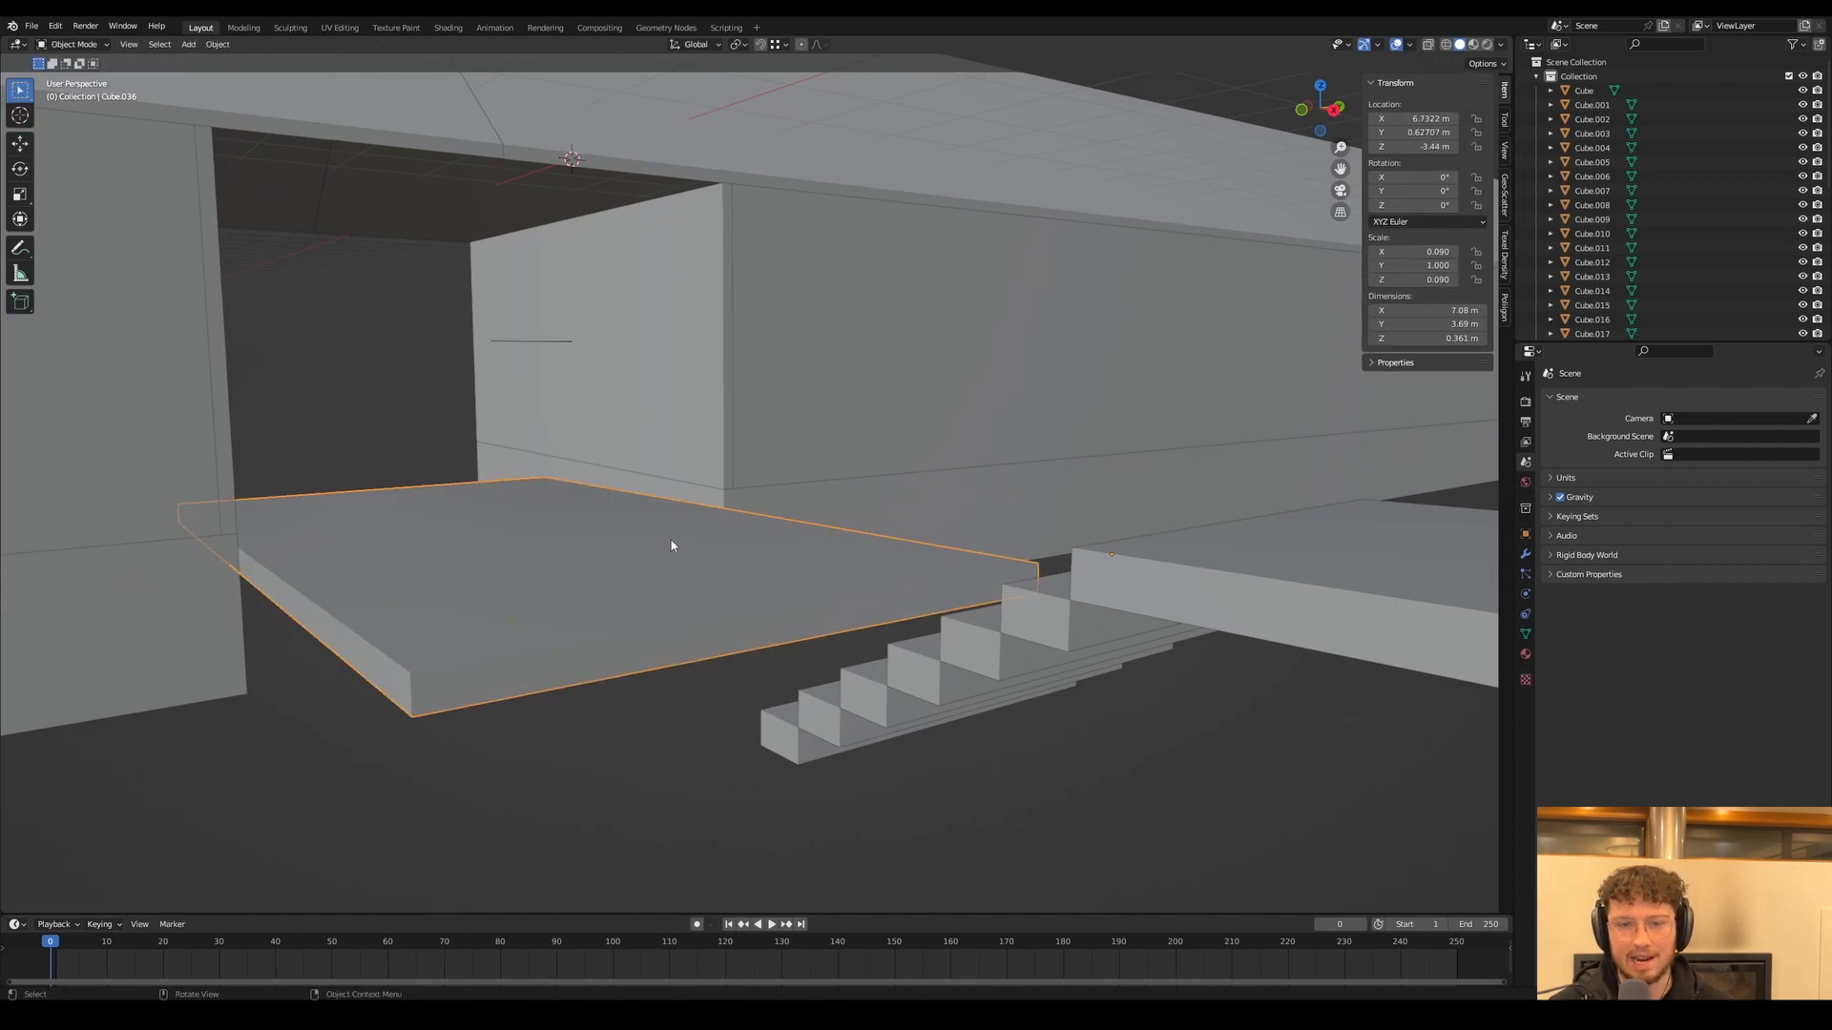
middle_drag(718, 543, 785, 543)
key(Tab)
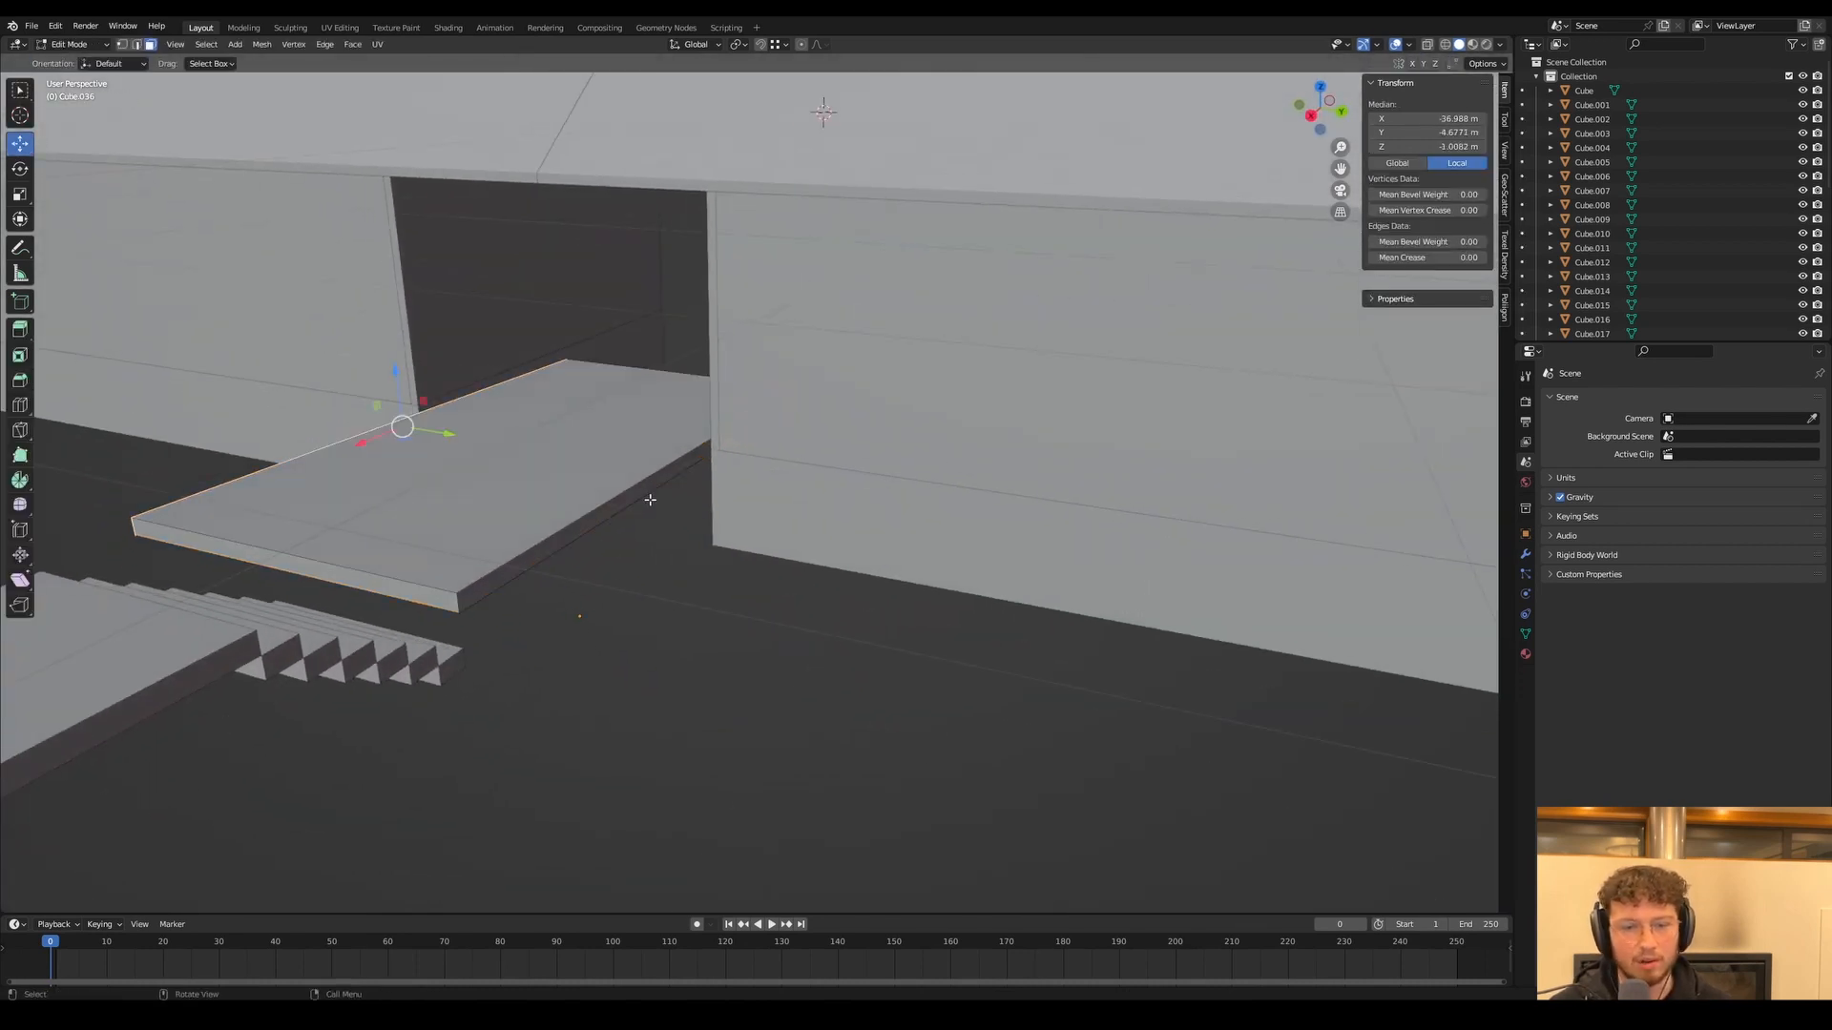
click(711, 539)
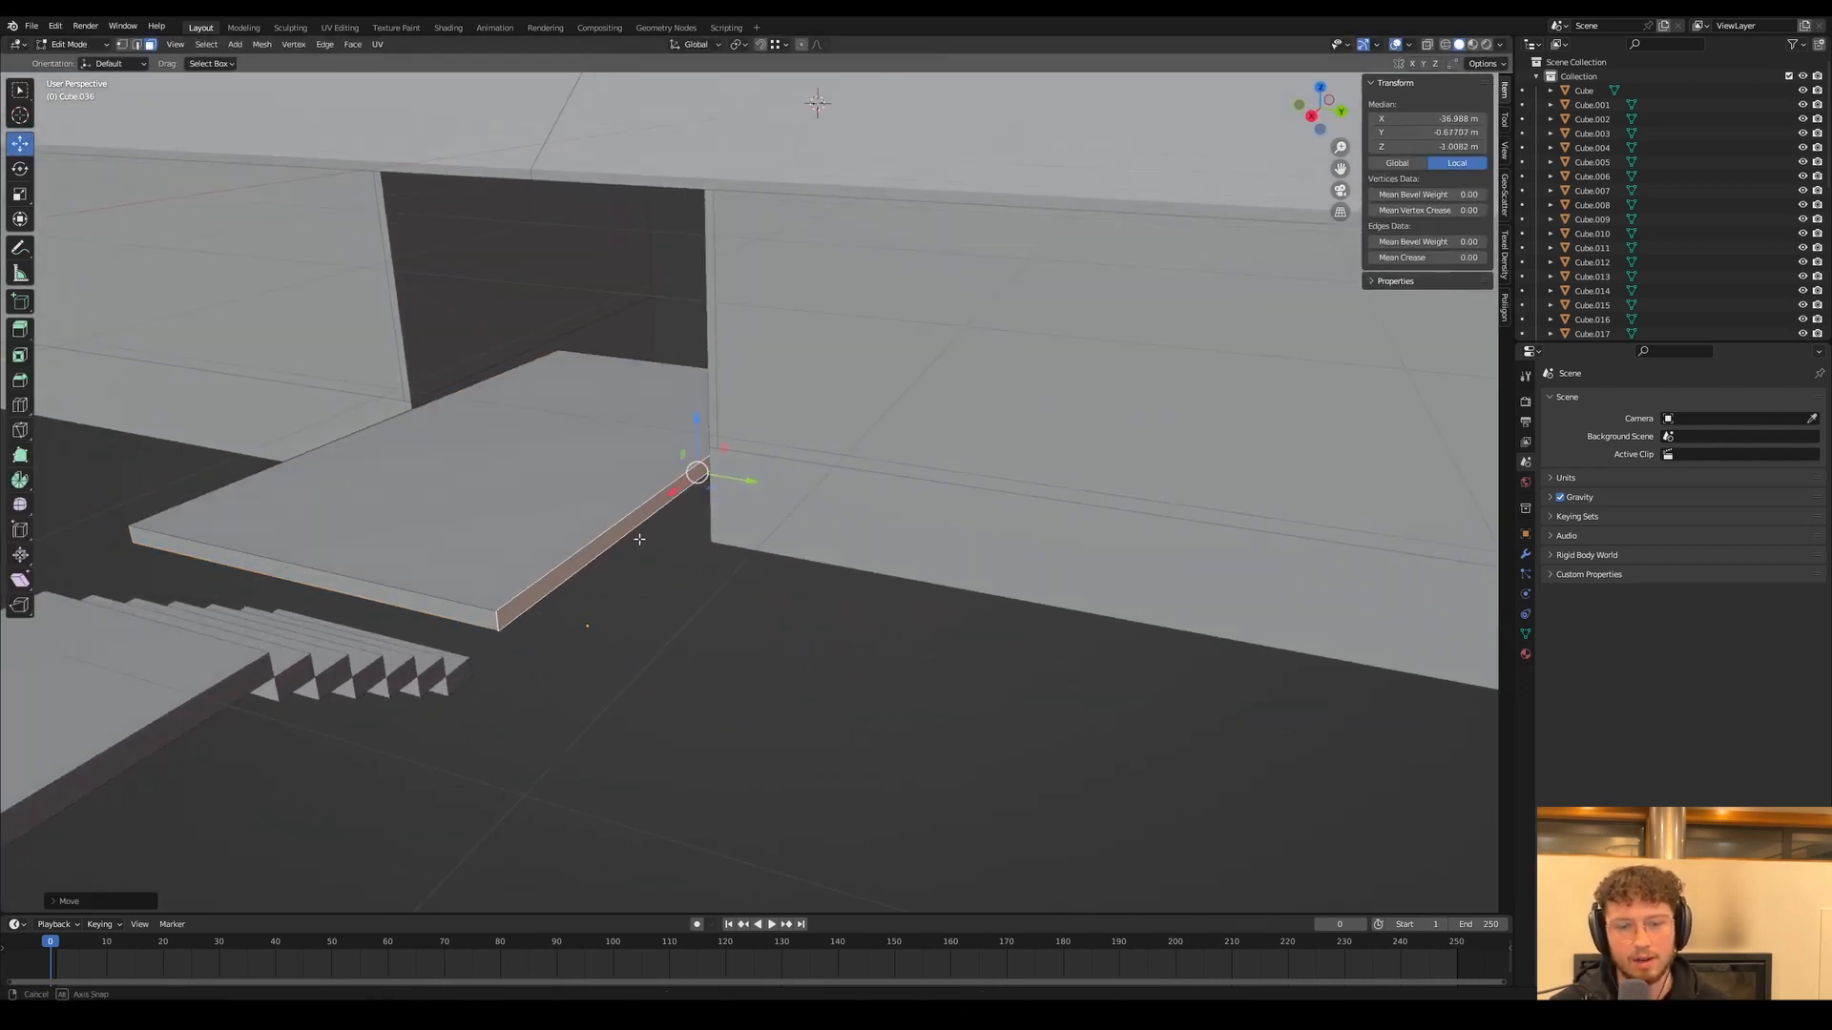
middle_drag(711, 539, 830, 564)
key(Tab)
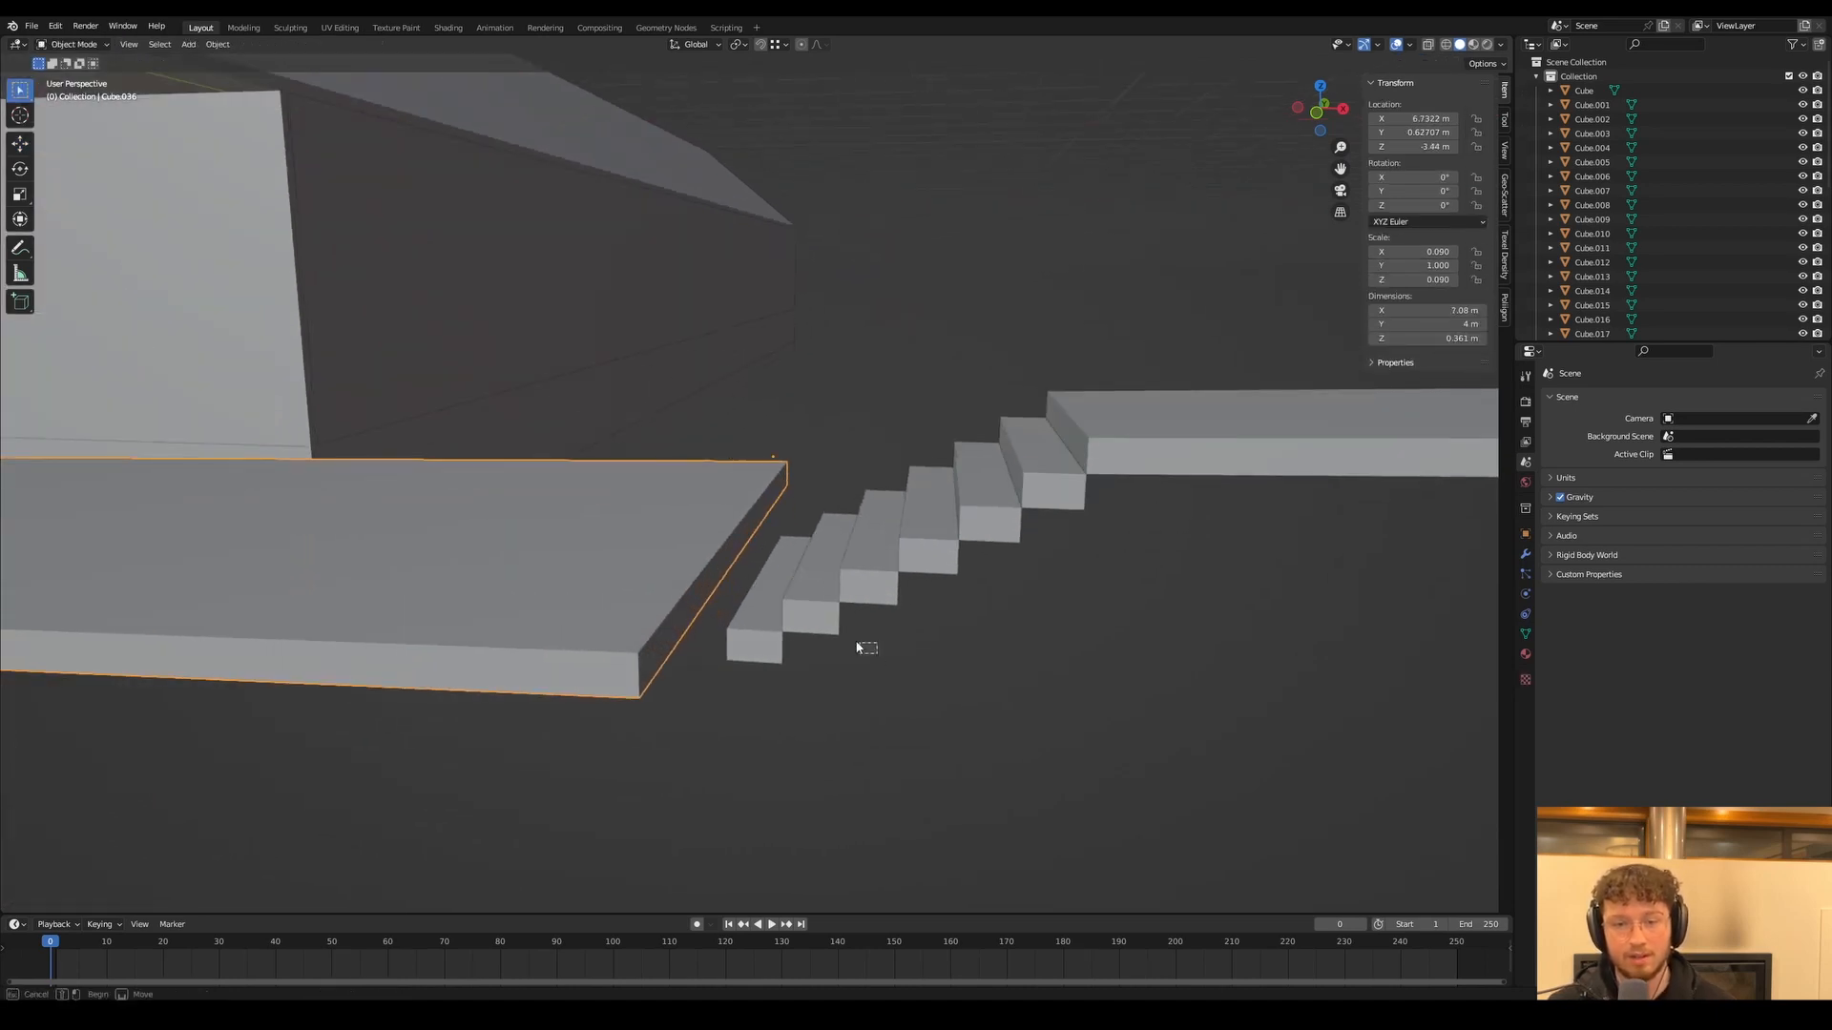
Delete the three lowest steps of the fourth flight, beside the widened platform
drag(766, 585, 768, 585)
middle_drag(768, 585, 789, 590)
key(Delete)
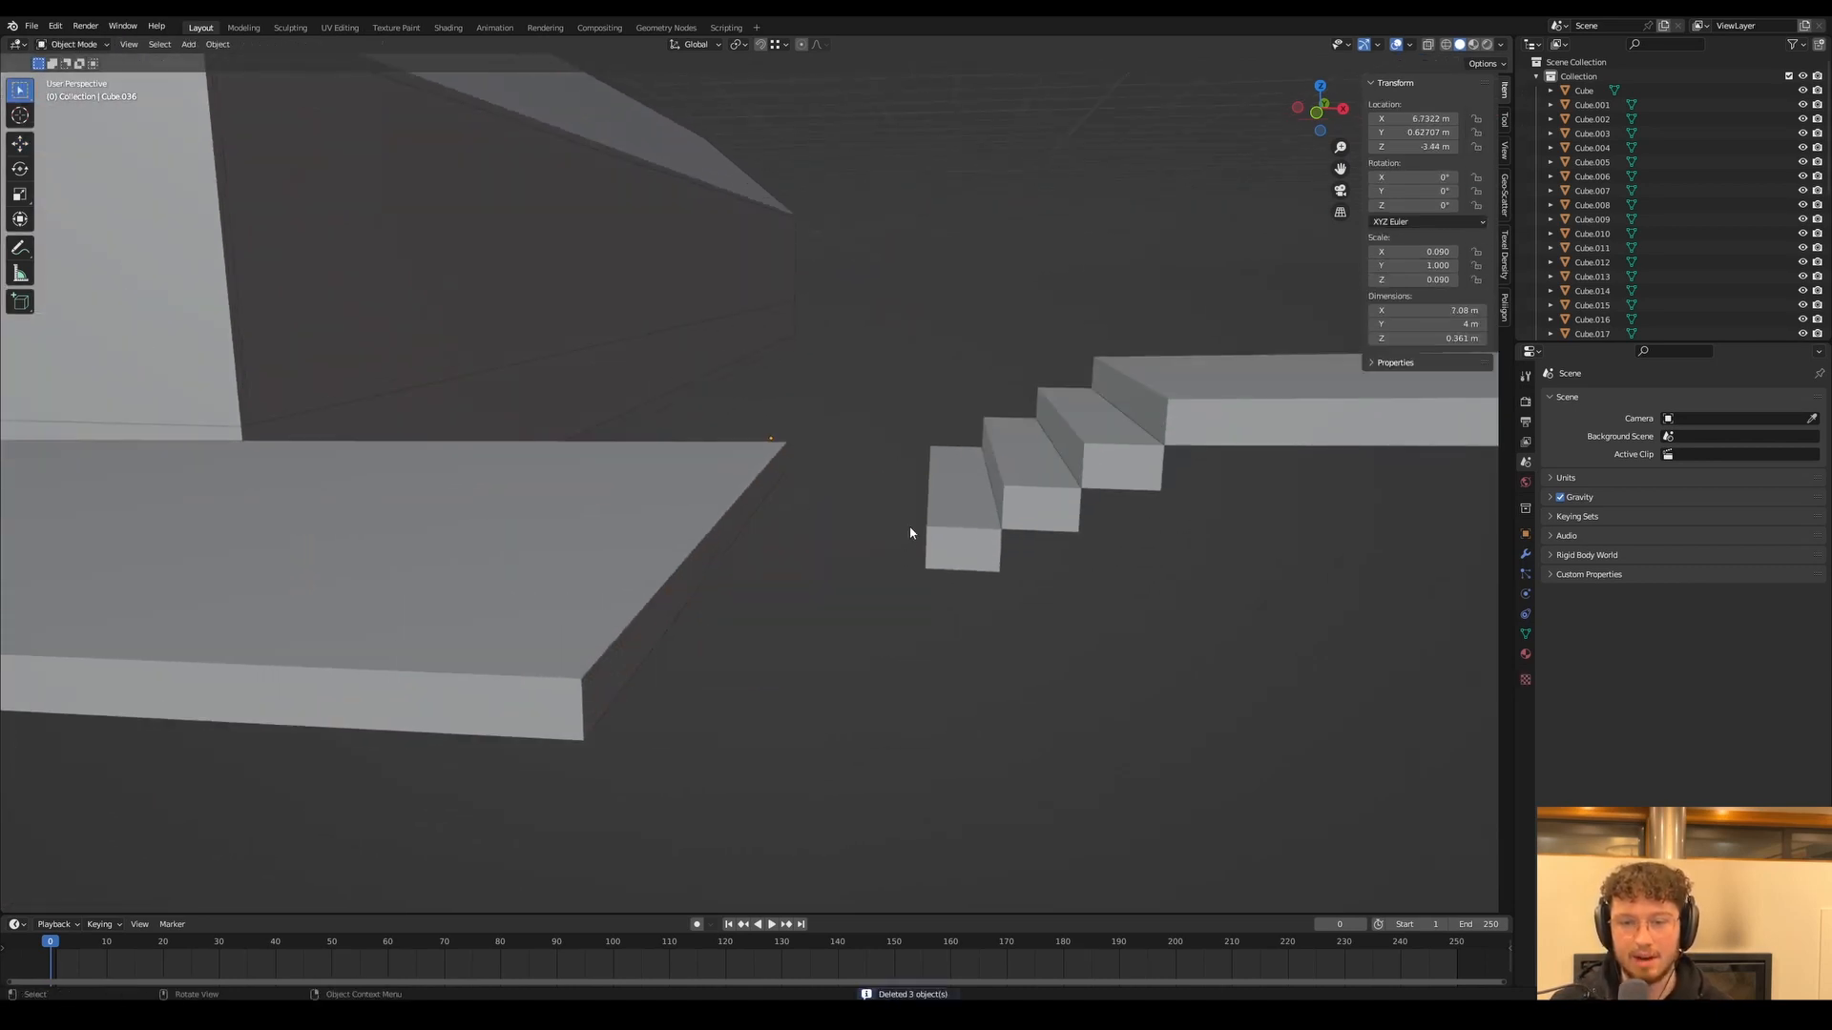
Extend the widened platform's end face 0.9 m along X to meet the lowest remaining step
middle_drag(912, 531, 833, 512)
key(Tab)
click(821, 505)
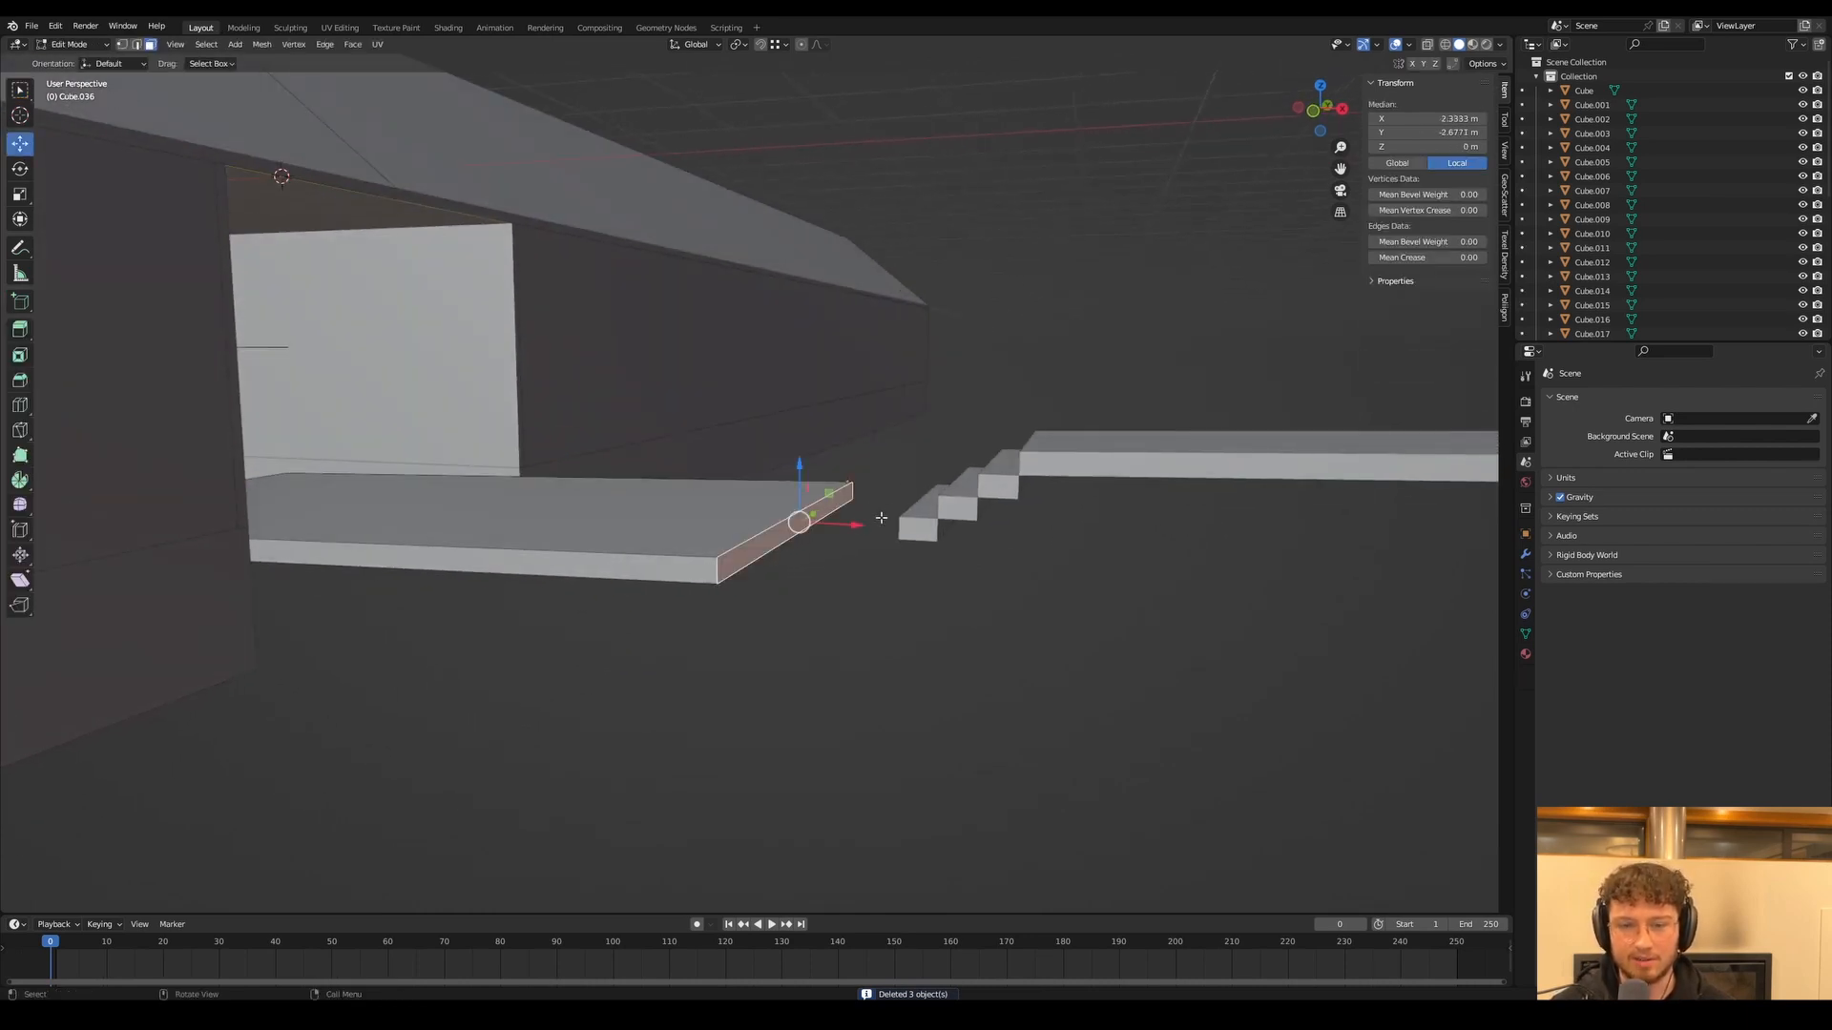
ctrl+drag(861, 526, 898, 540)
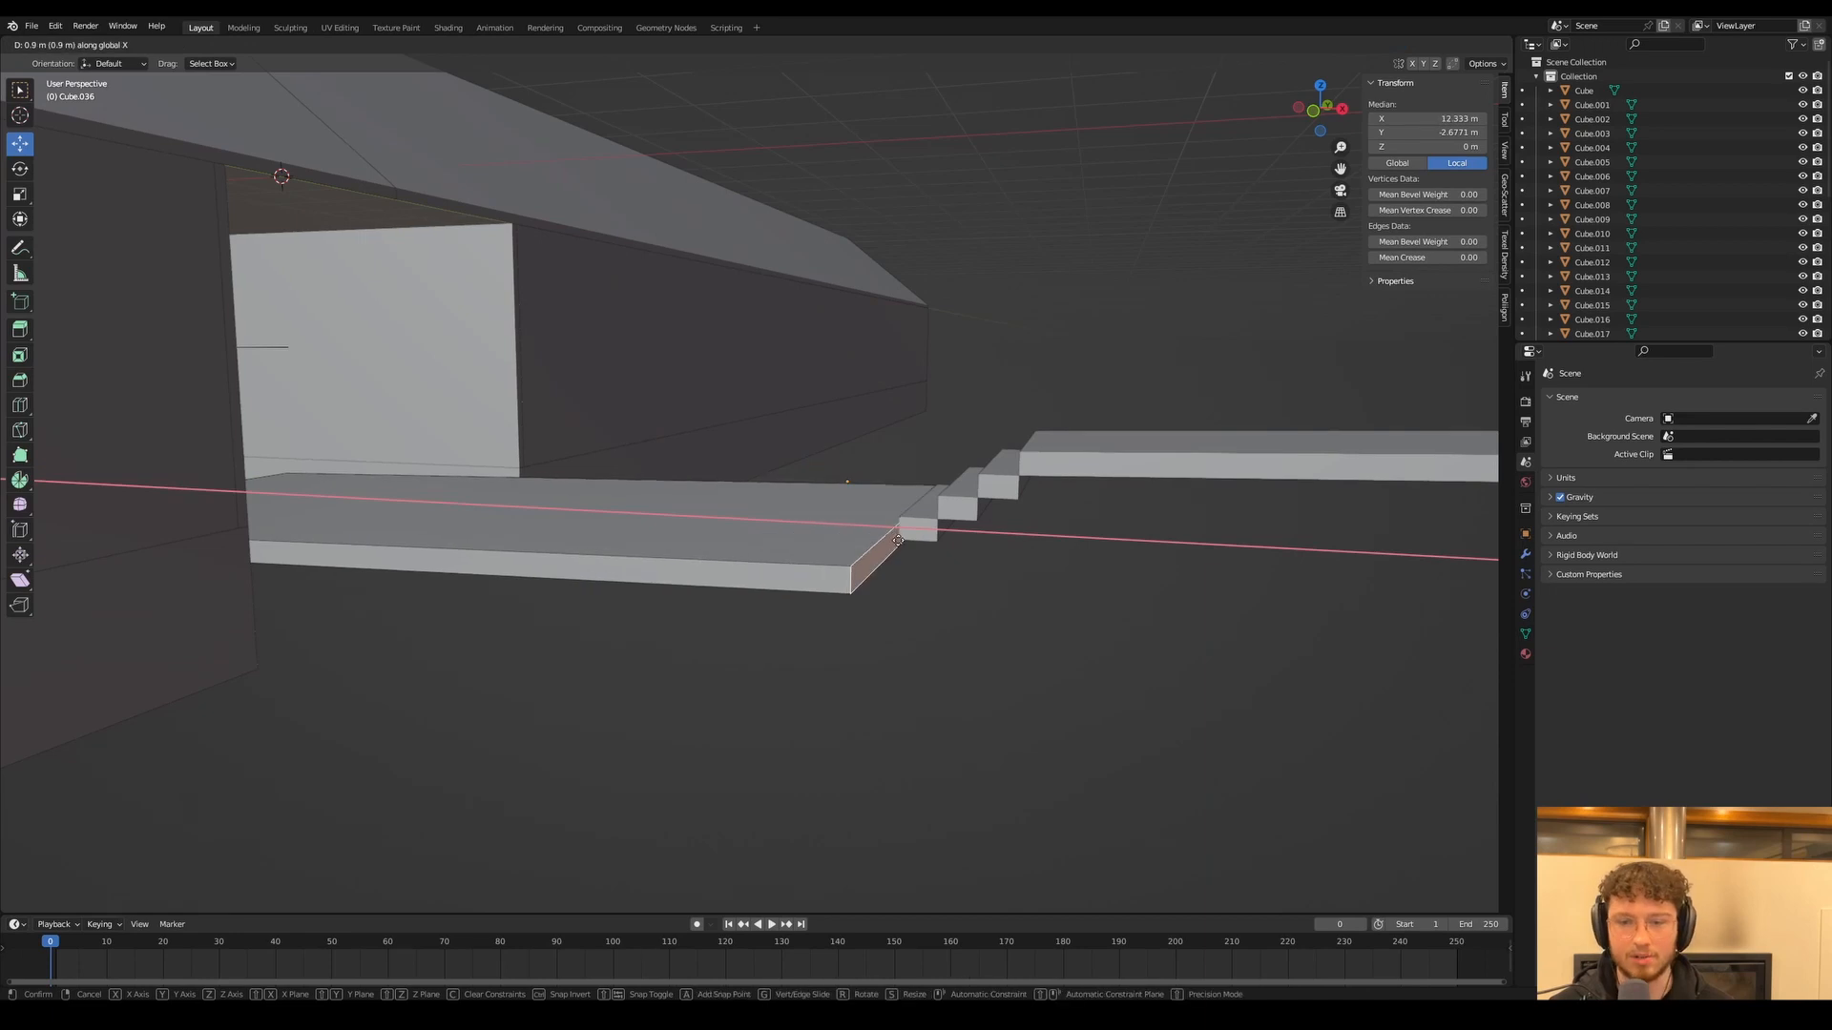
key(Tab)
Examine how the widened platform lines up with the steps and with the opening in the long building
middle_drag(839, 513, 945, 578)
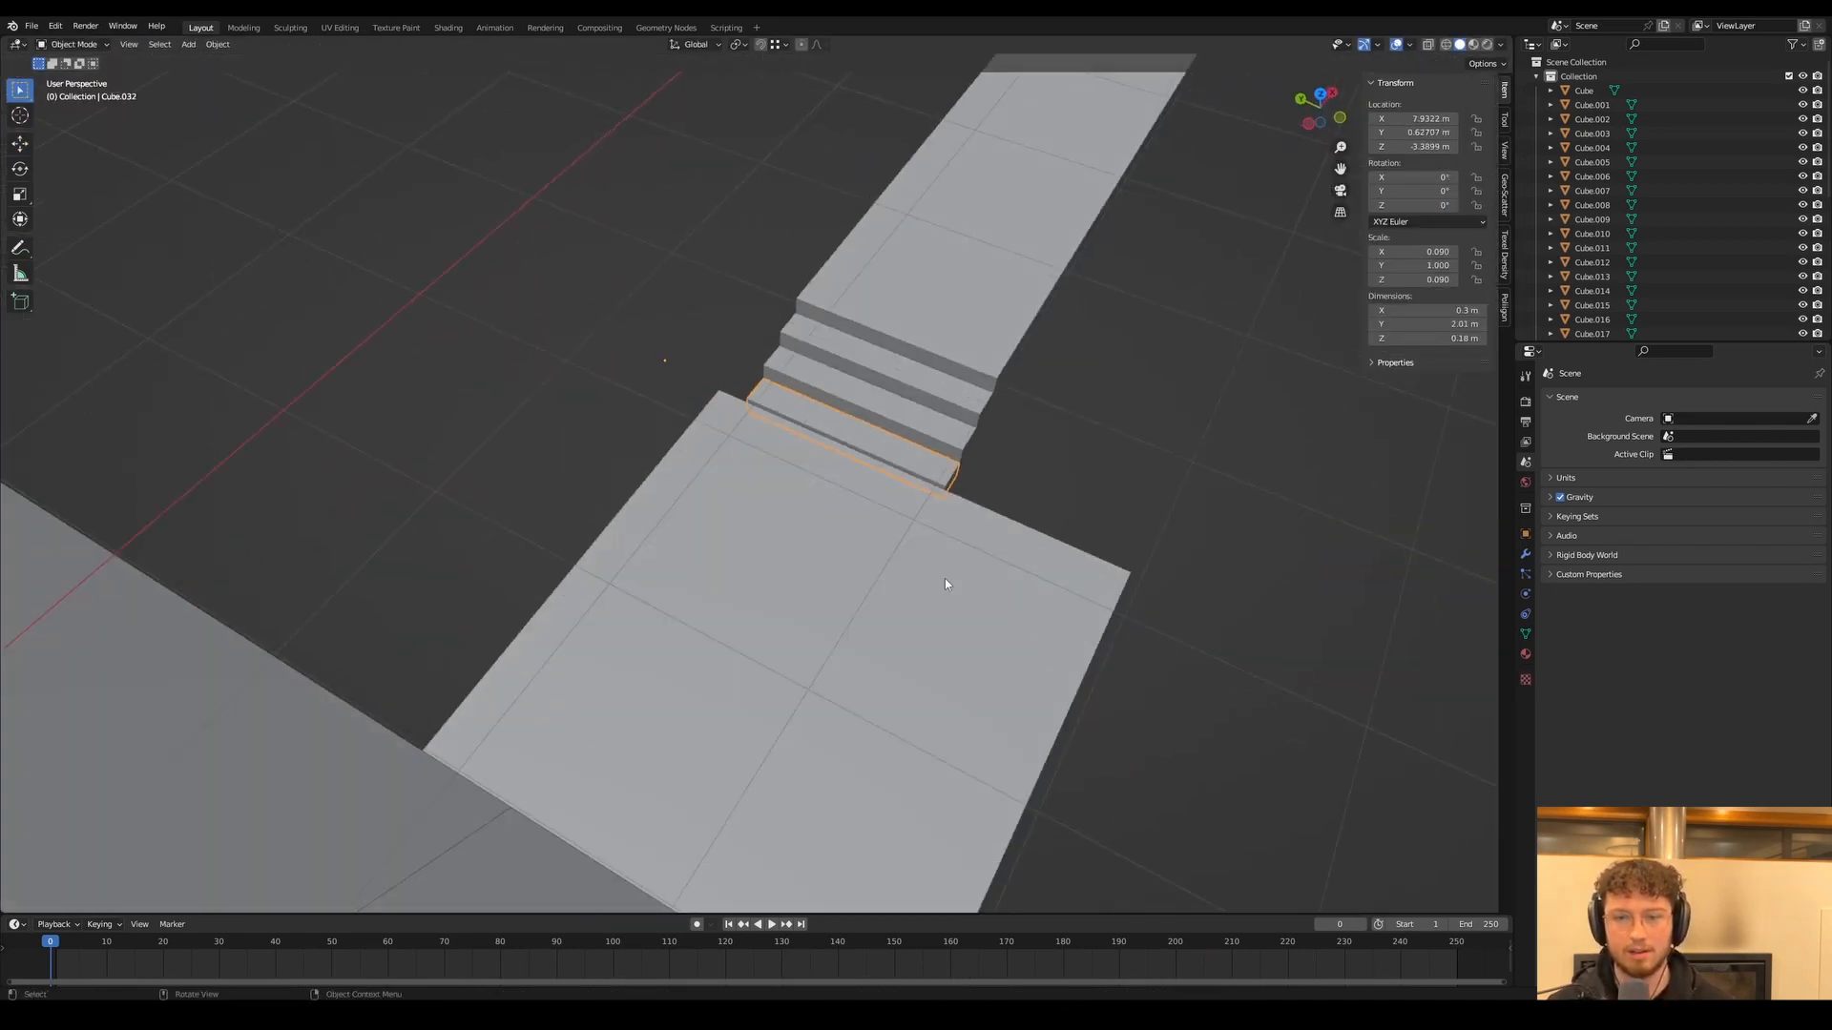
click(949, 580)
key(Tab)
middle_drag(1075, 614, 710, 430)
key(Tab)
alt+click(691, 396)
click(699, 389)
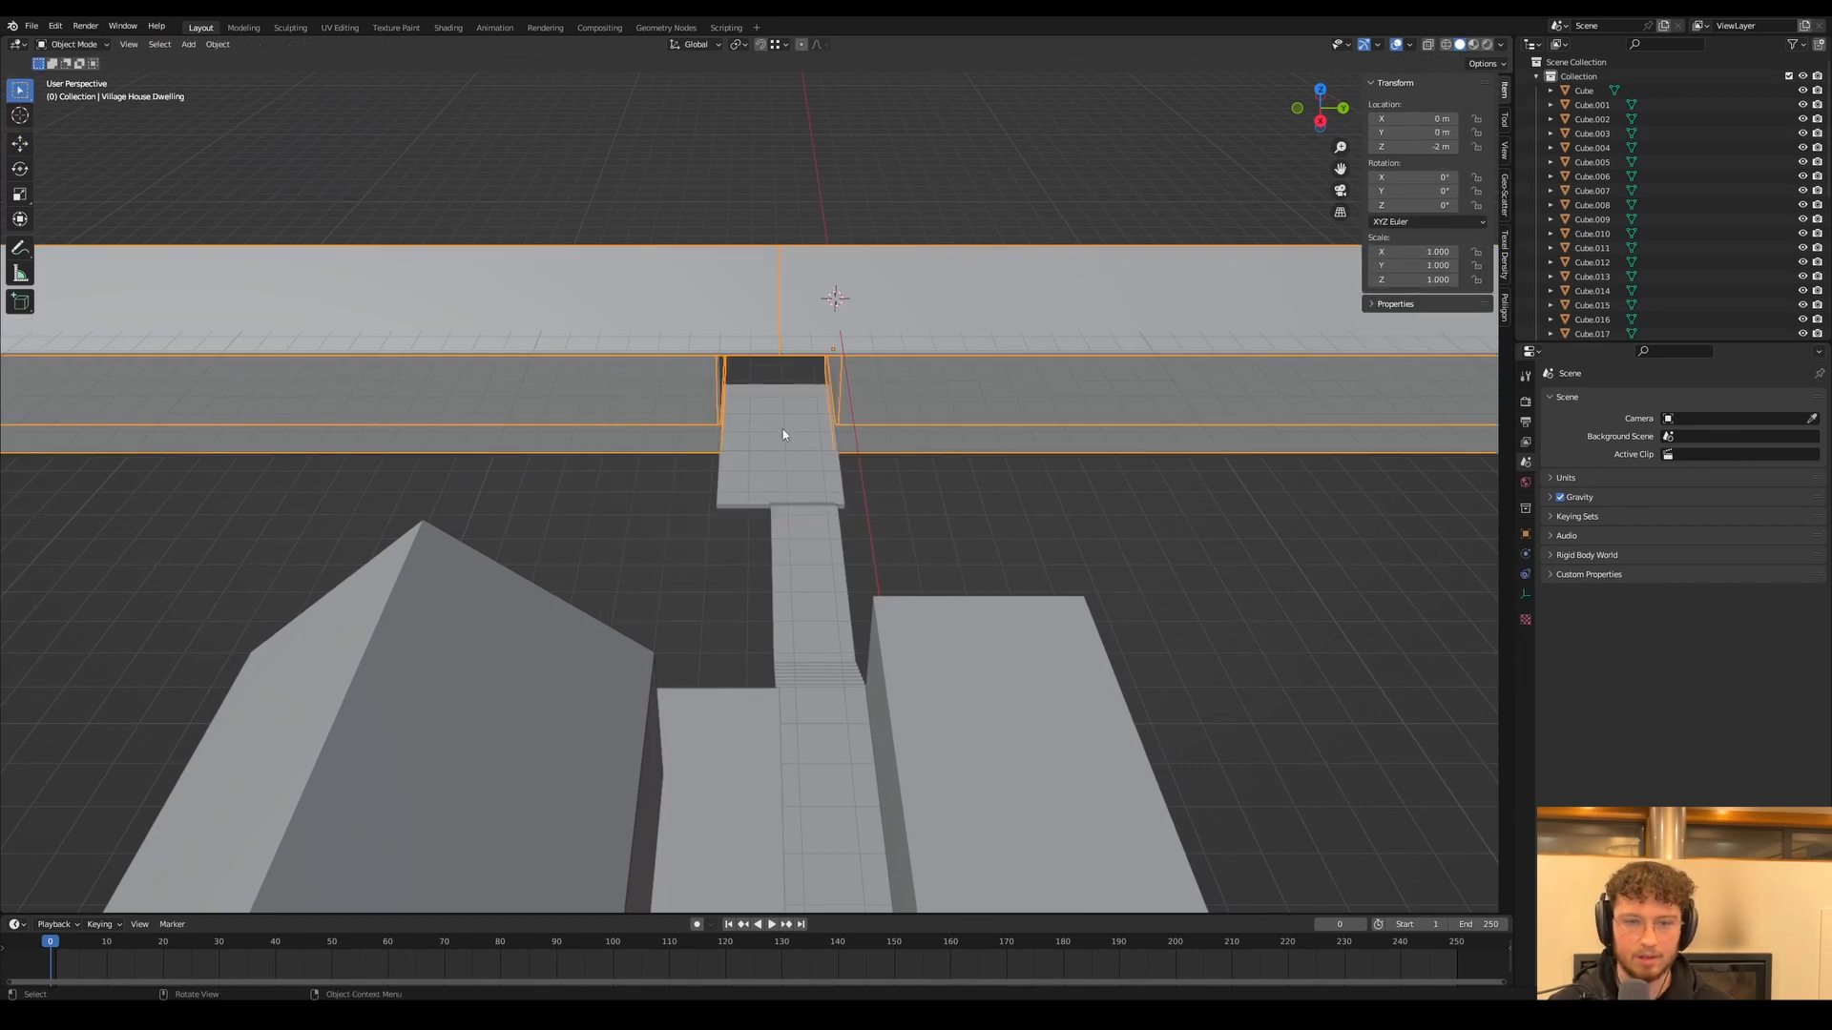
scroll(731, 336, down, 3)
scroll(759, 391, up, 1)
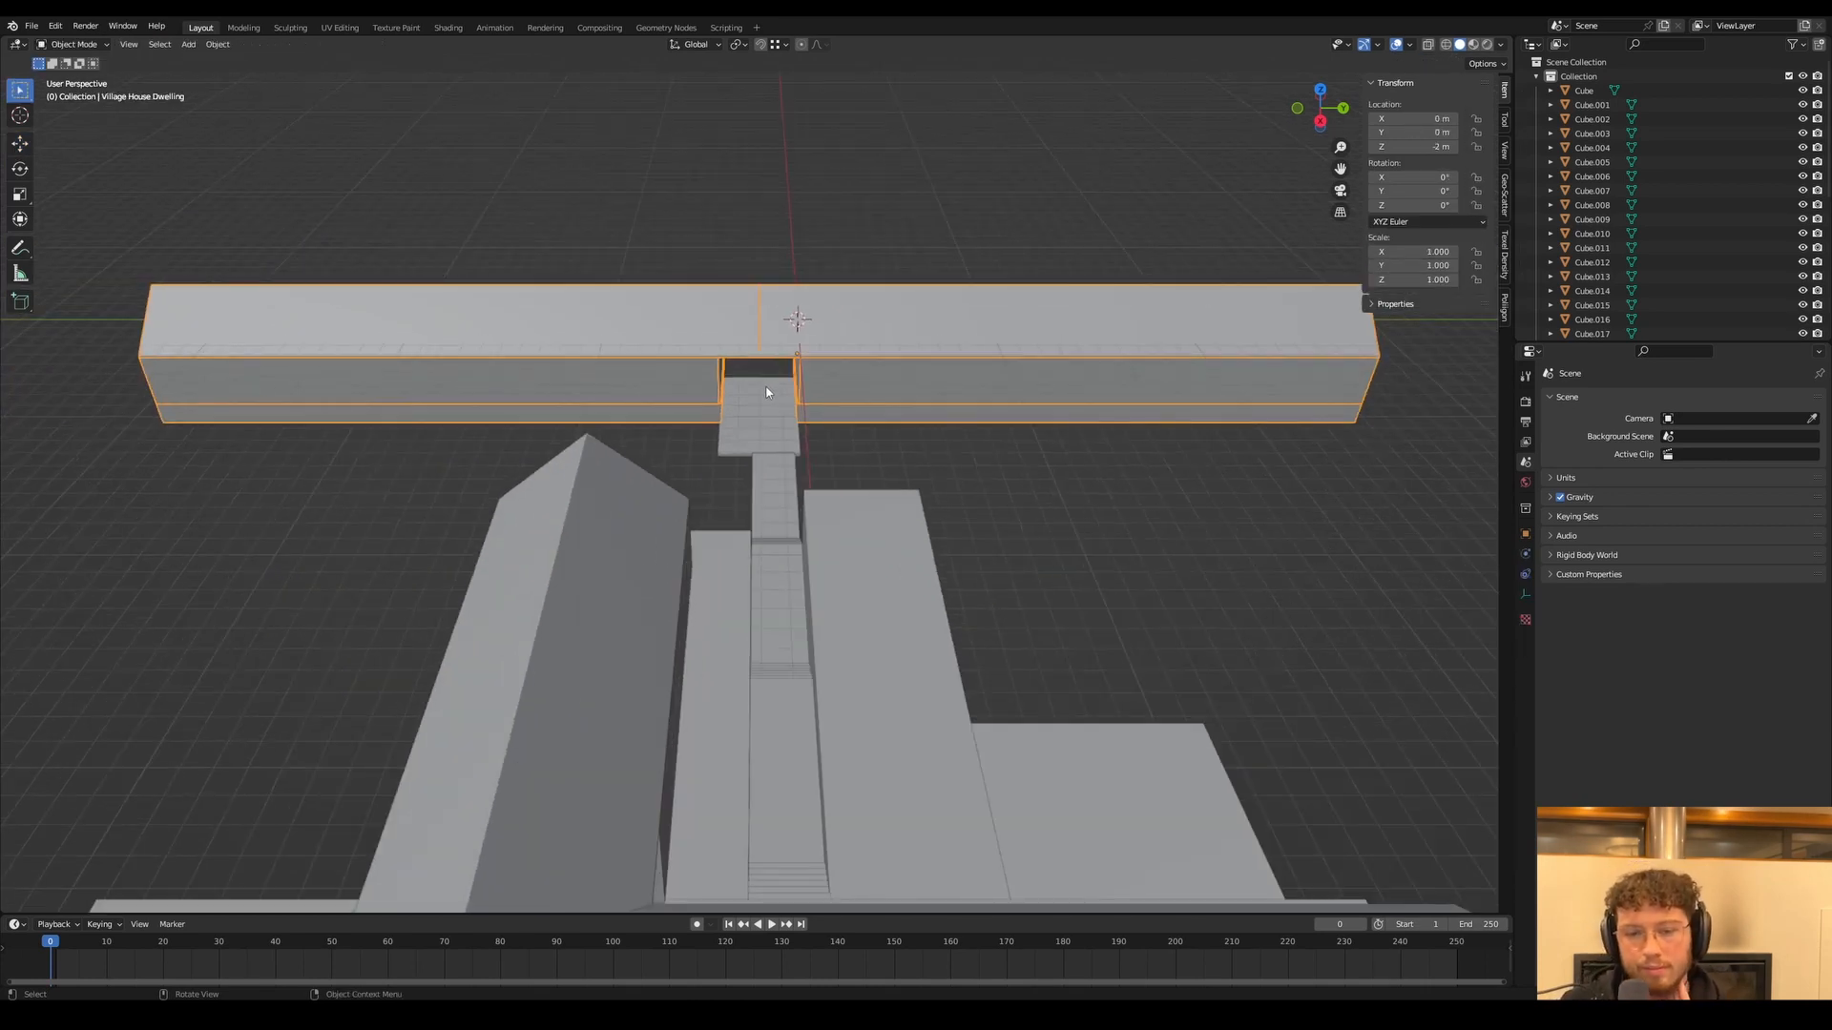
middle_drag(753, 489, 715, 453)
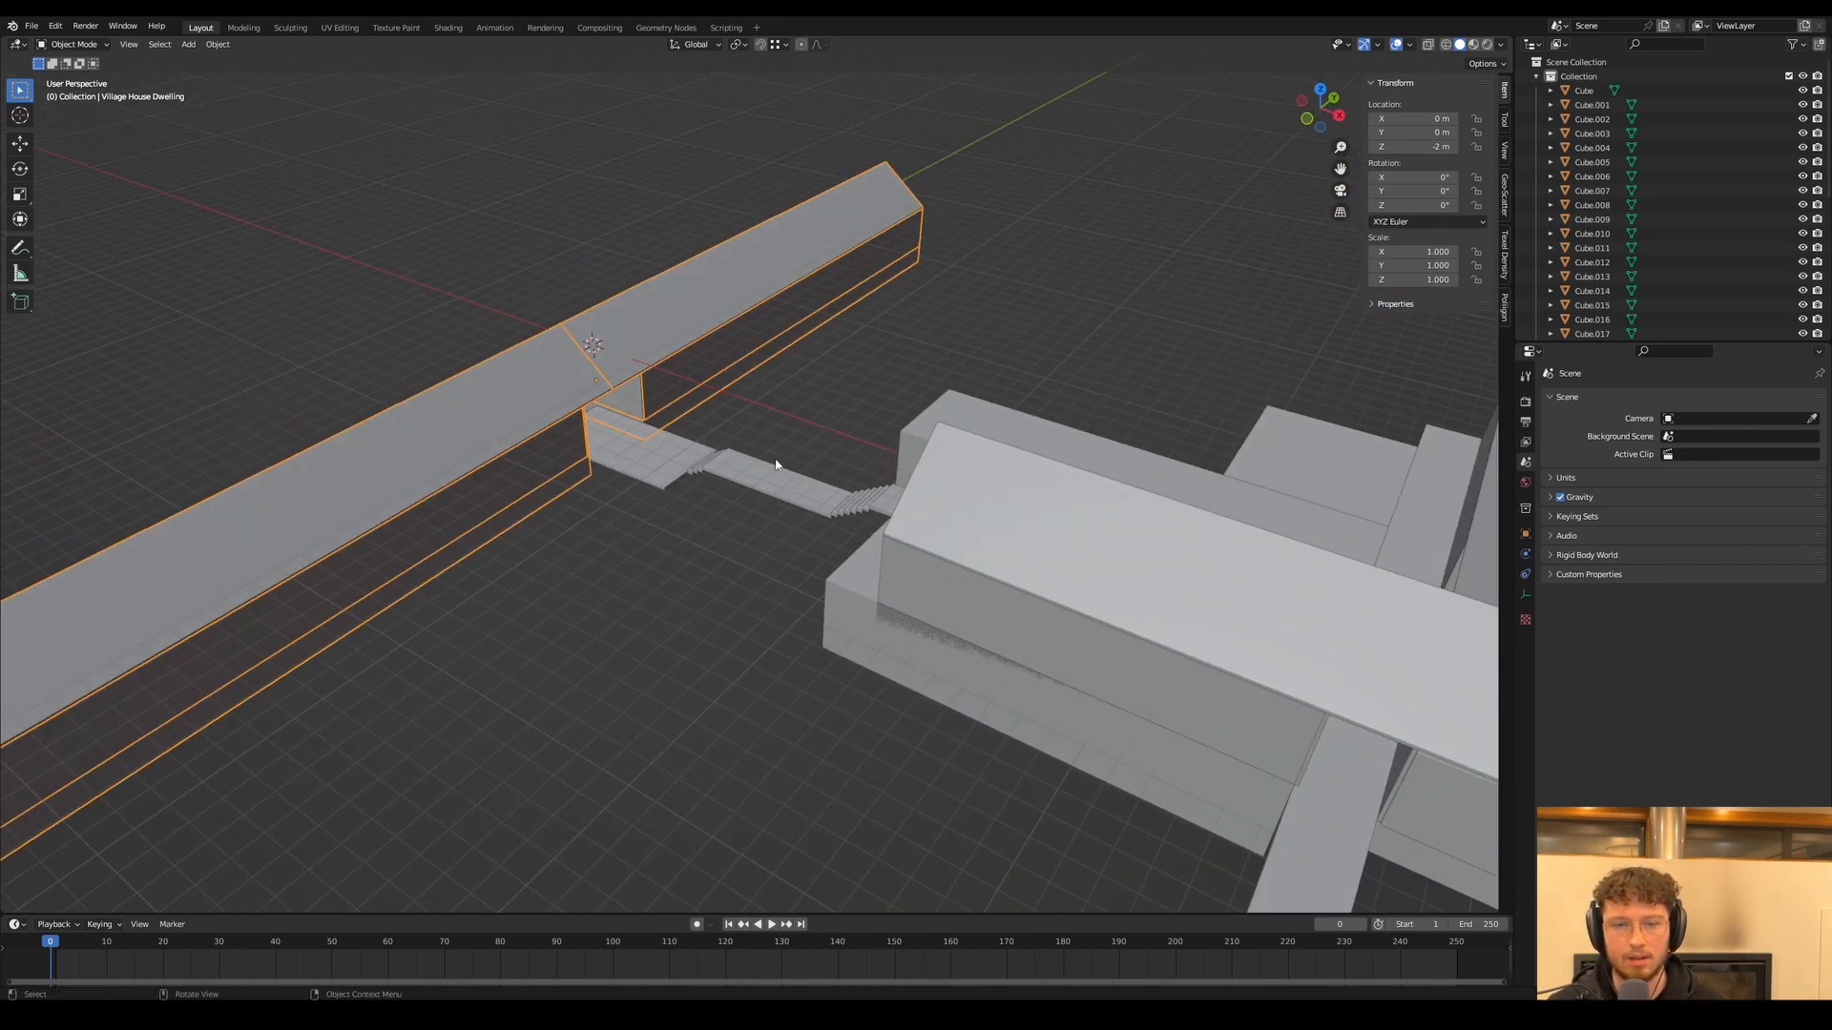
Add a cube and place it along X beside the ramp between the two lower stair flights
key(shift+a)
click(767, 462)
key(g)
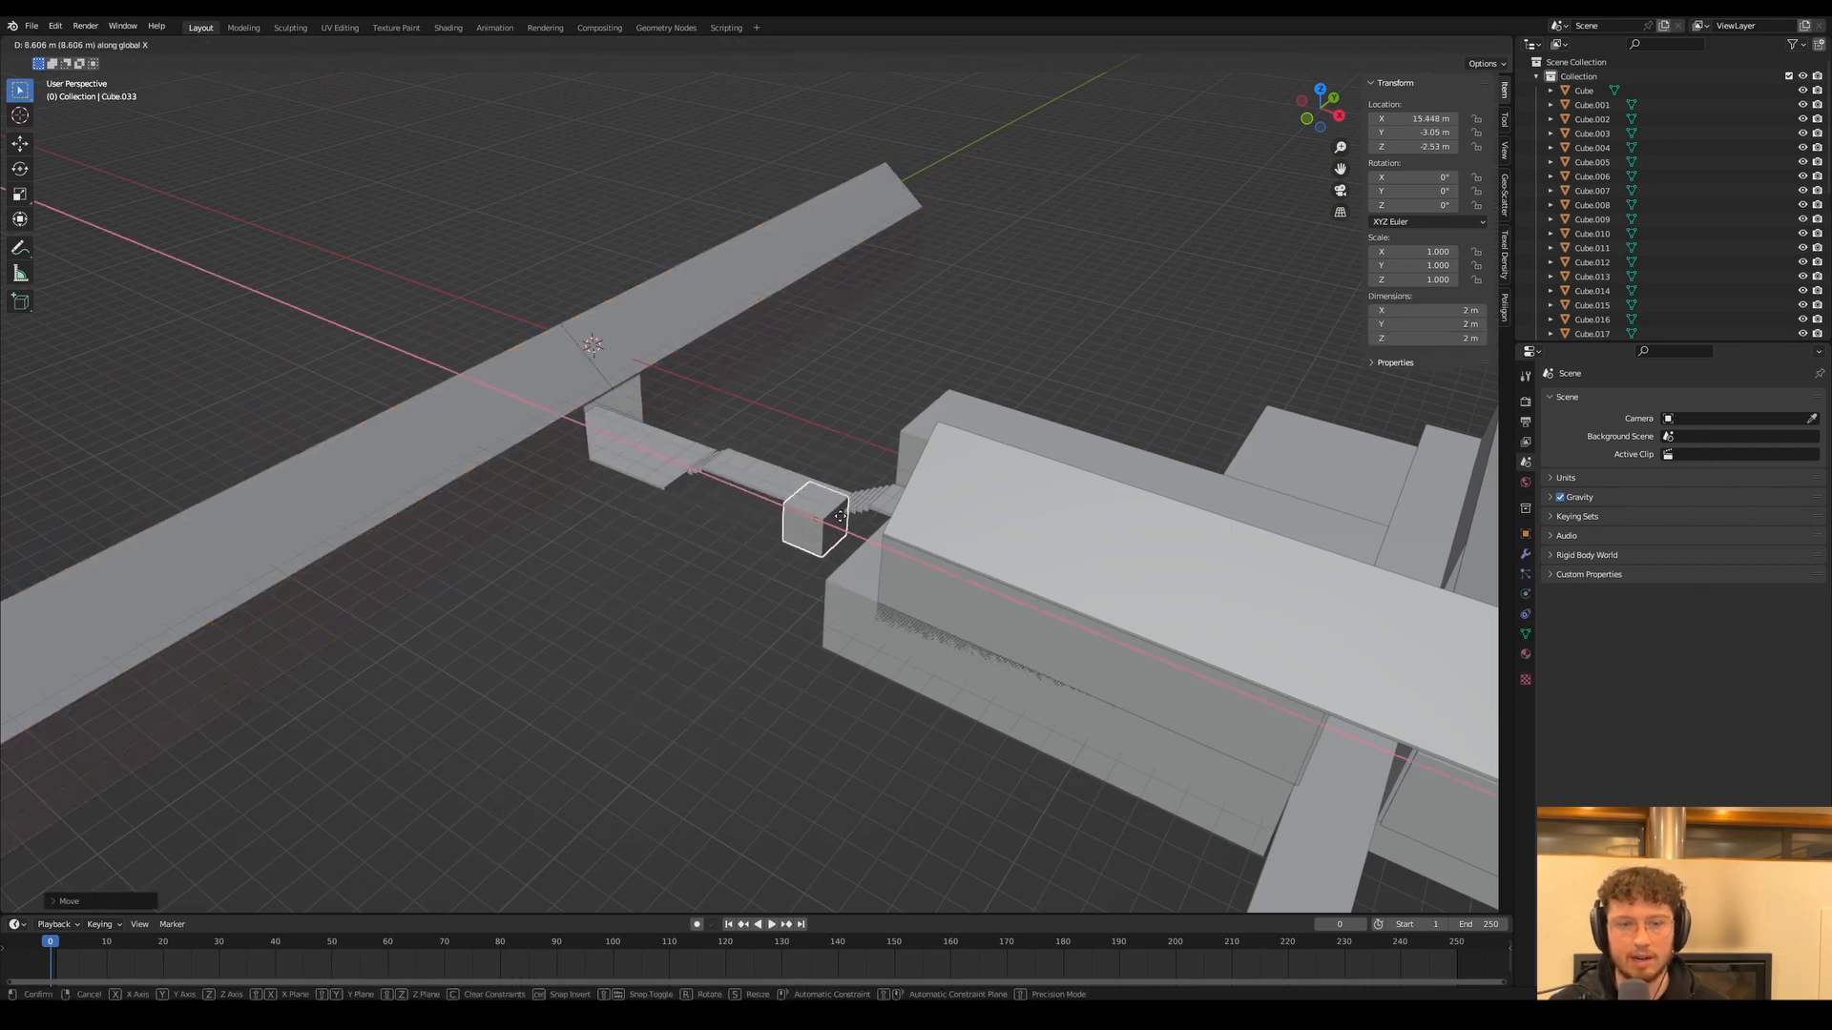
Extend the new block's end face about 6.3 m along X toward the long village building, alongside the ramp
key(Tab)
scroll(817, 515, up, 8)
middle_drag(817, 511, 670, 475)
click(716, 466)
scroll(716, 467, down, 6)
key(g)
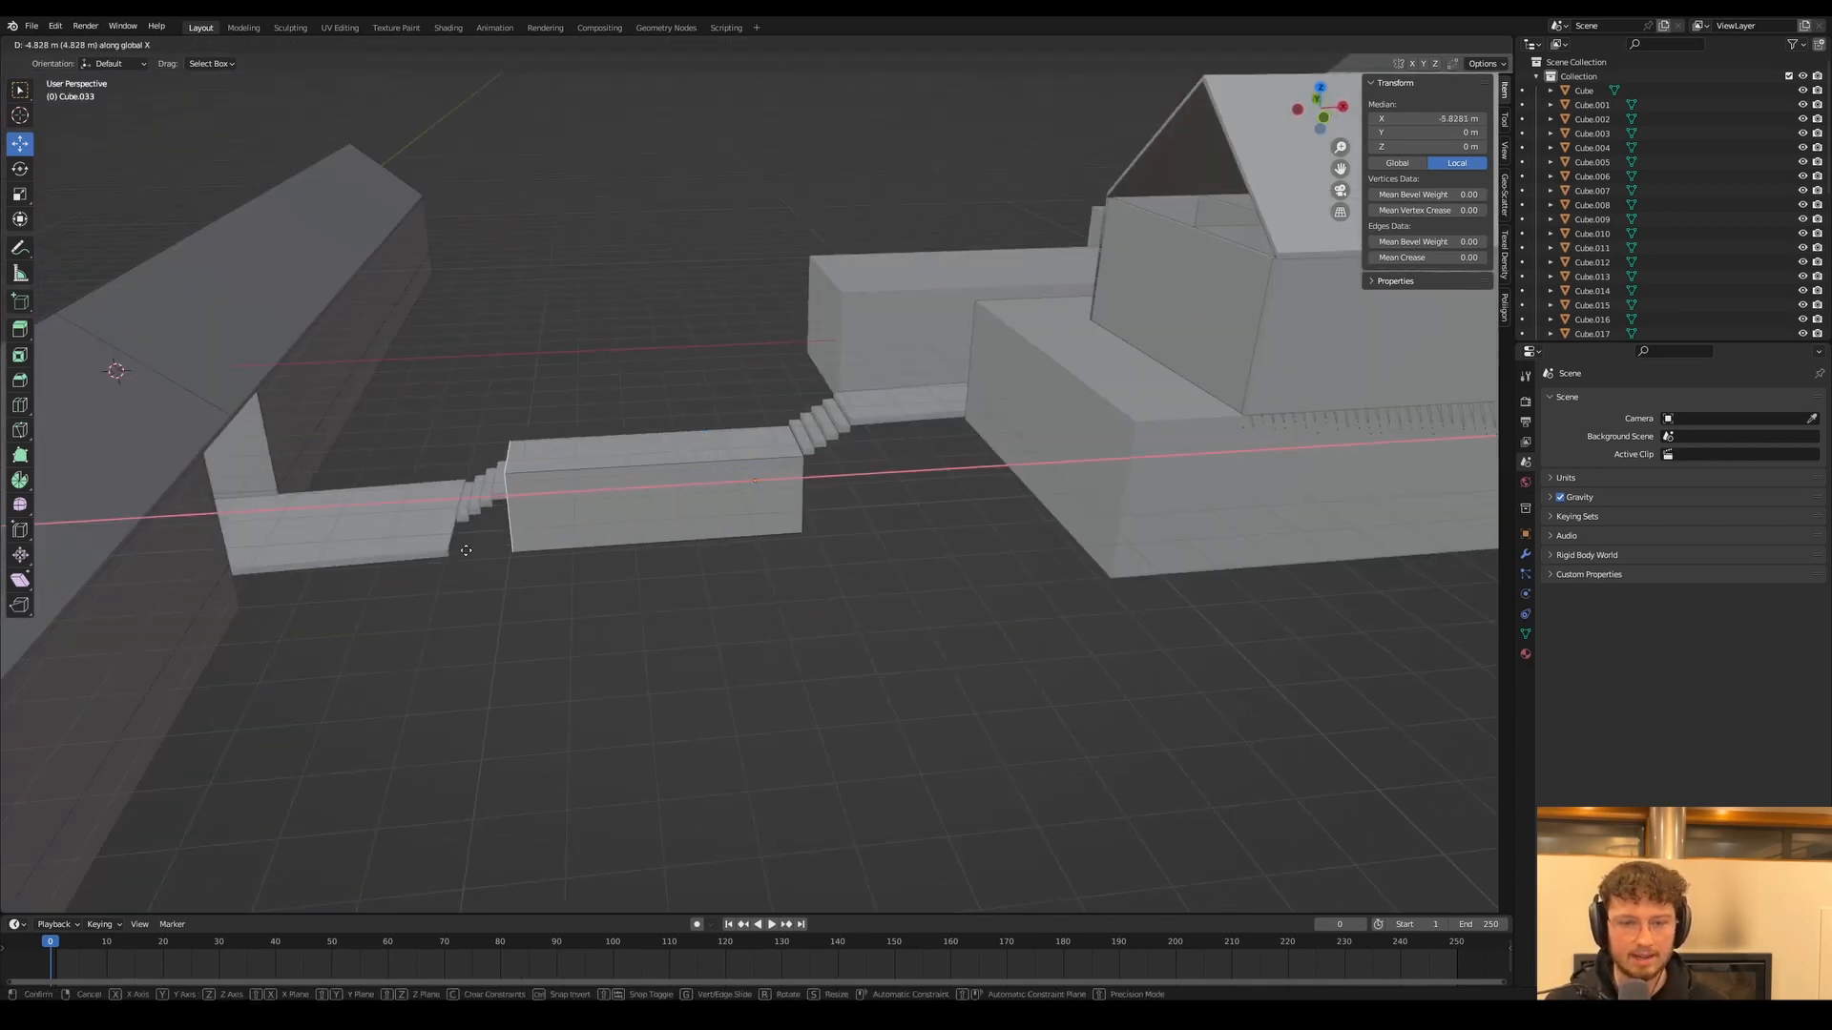
middle_drag(452, 546, 680, 481)
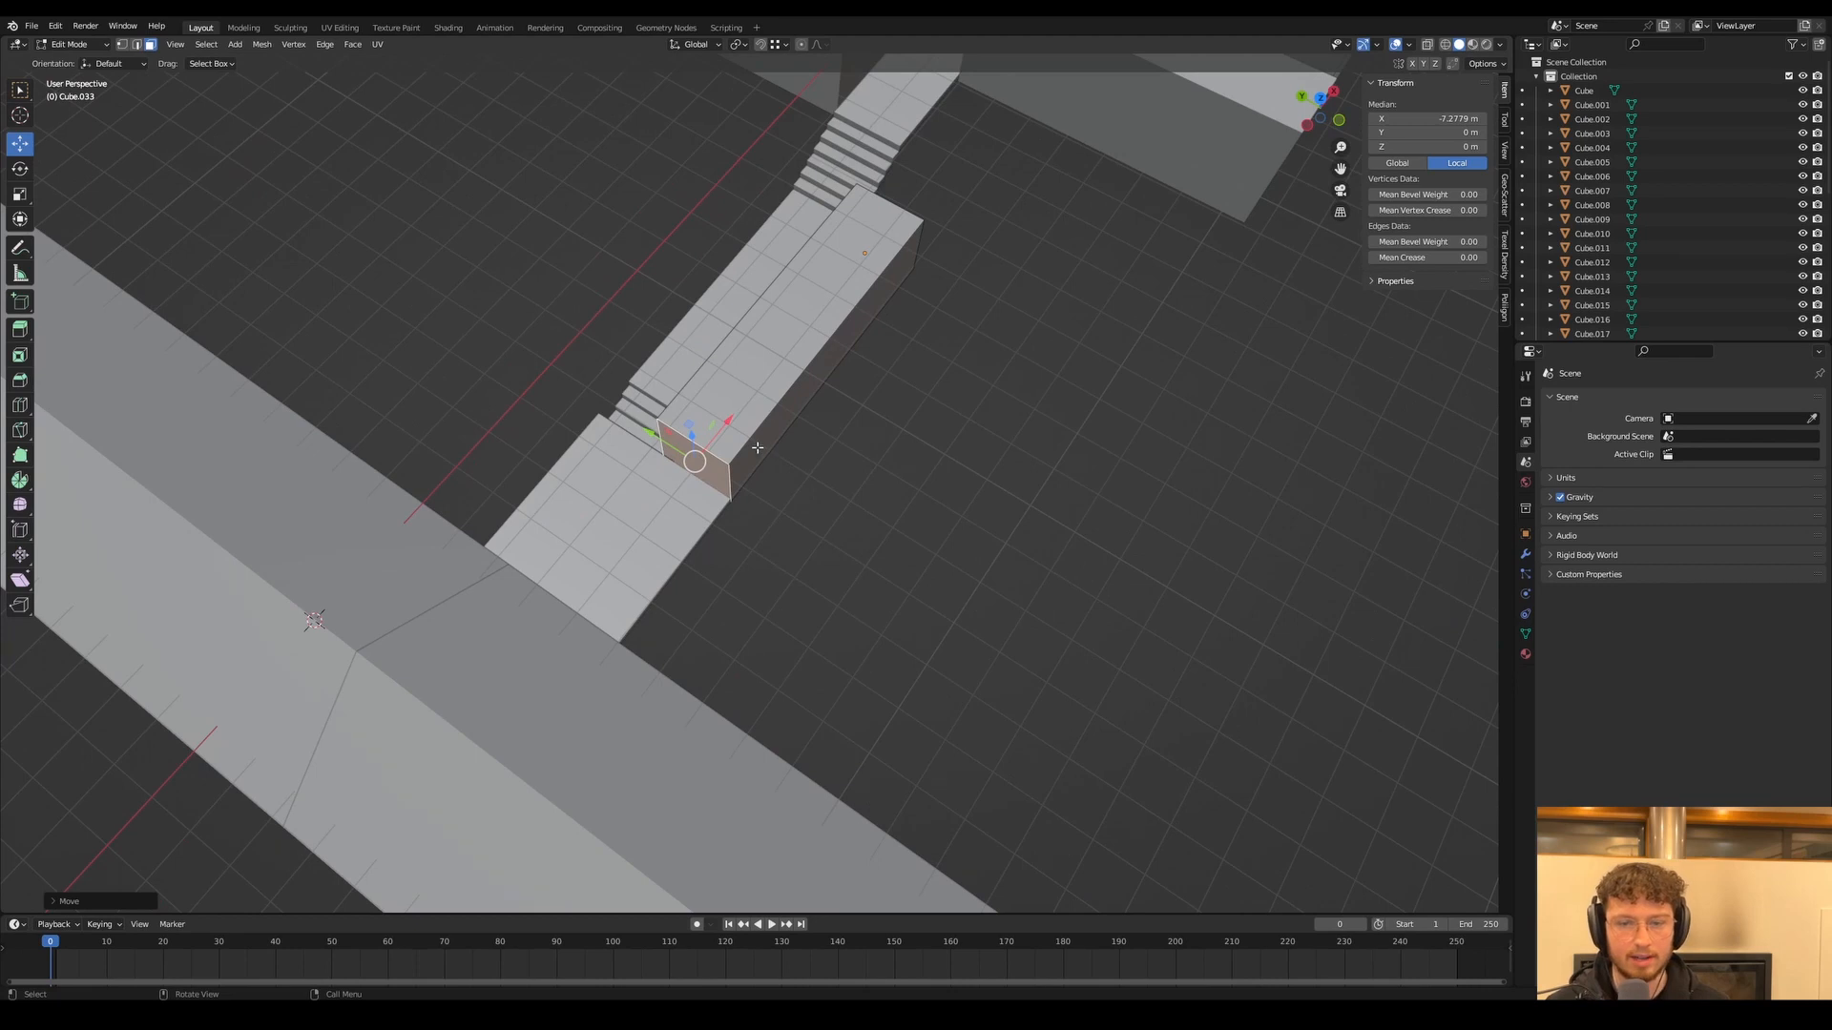
Extrude the block's outer long side about 2.4 m along Y and extend the new part's end face to the village building
key(y)
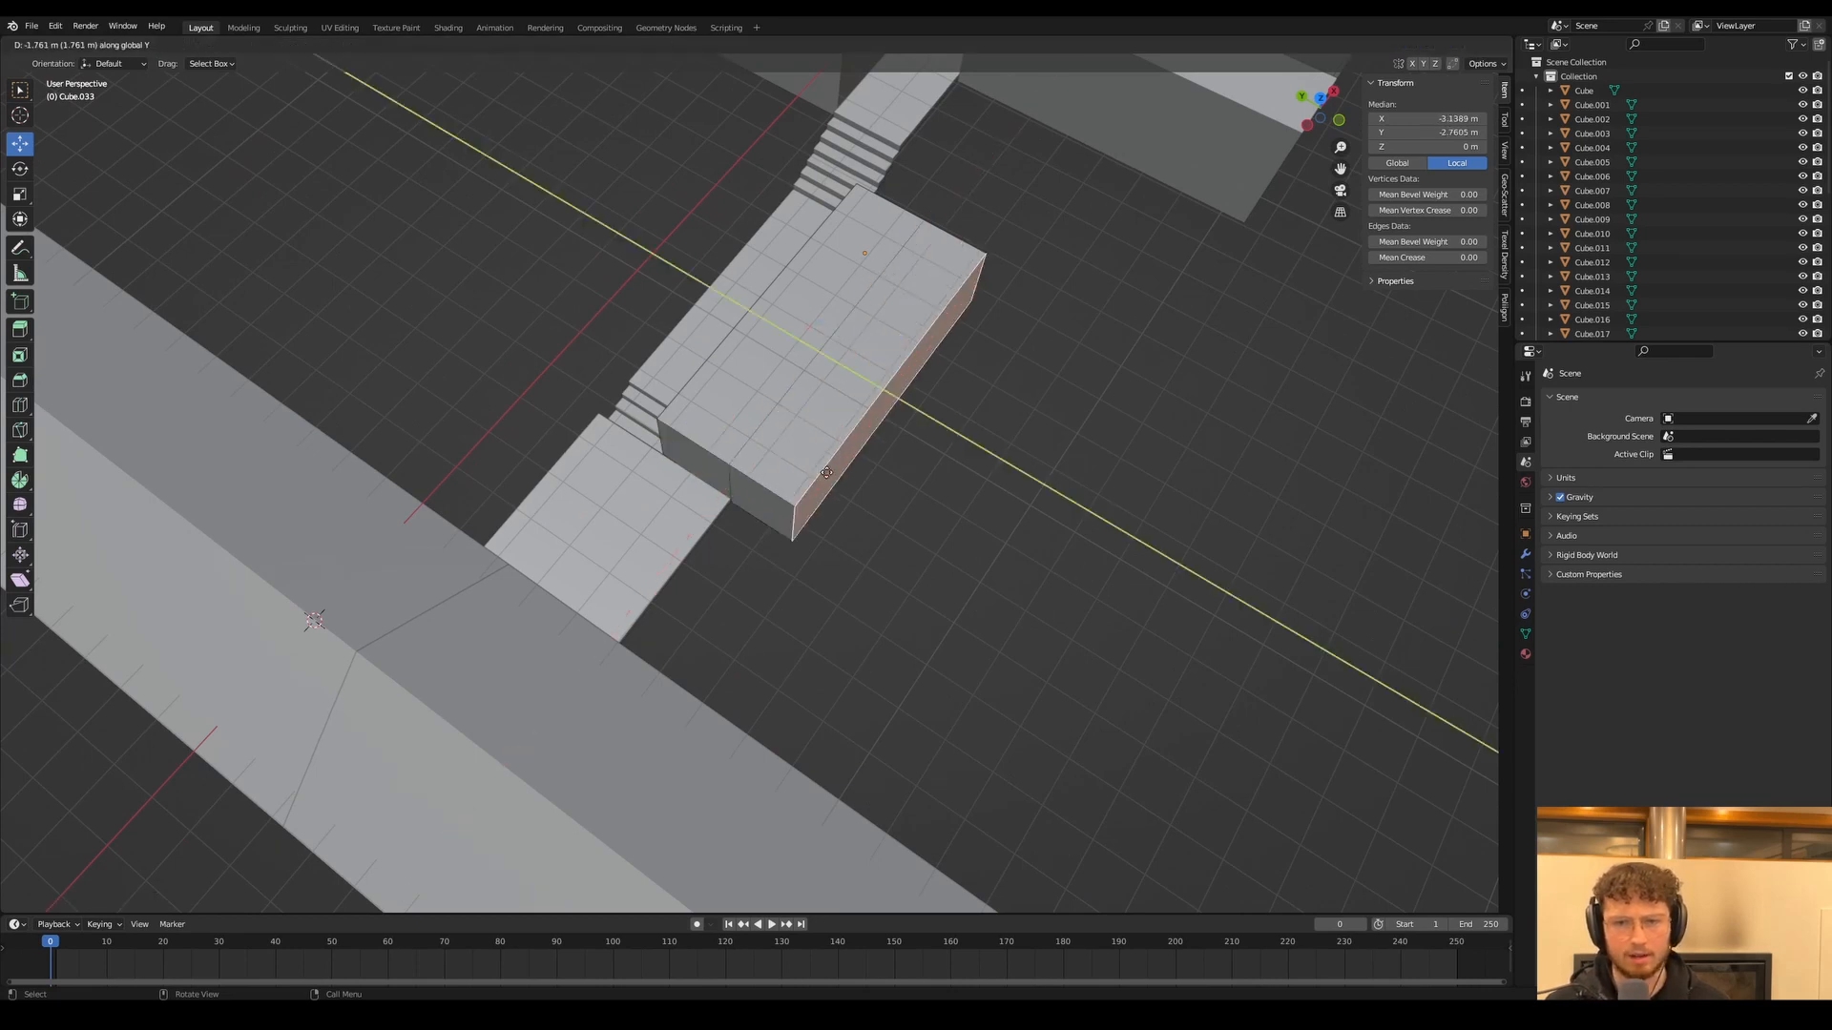
middle_drag(777, 512, 595, 515)
key(e)
middle_drag(401, 437, 384, 434)
key(Tab)
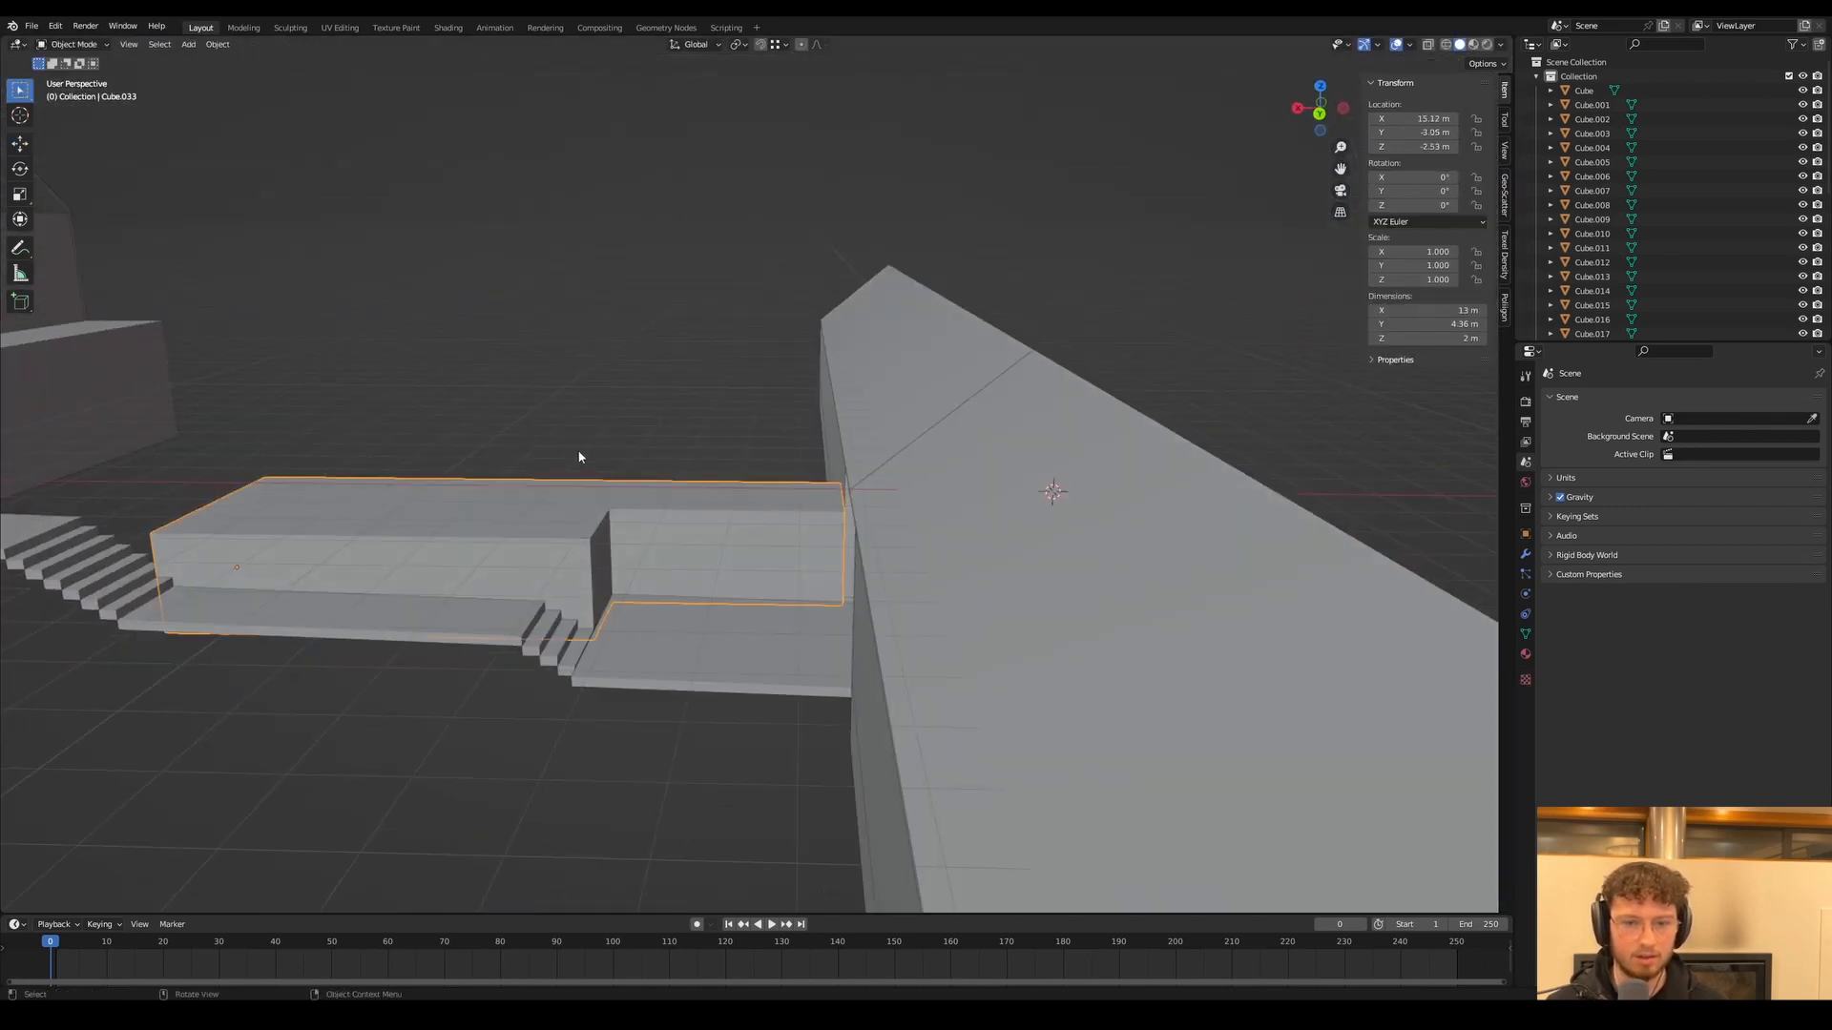
Move the block's long side face next to the ramp about 0.3 m along Y, narrowing the block
scroll(580, 457, down, 4)
shift+middle_drag(550, 502, 790, 530)
scroll(824, 530, up, 1)
scroll(824, 530, up, 6)
scroll(575, 470, down, 4)
middle_drag(575, 472, 523, 593)
key(Tab)
click(496, 592)
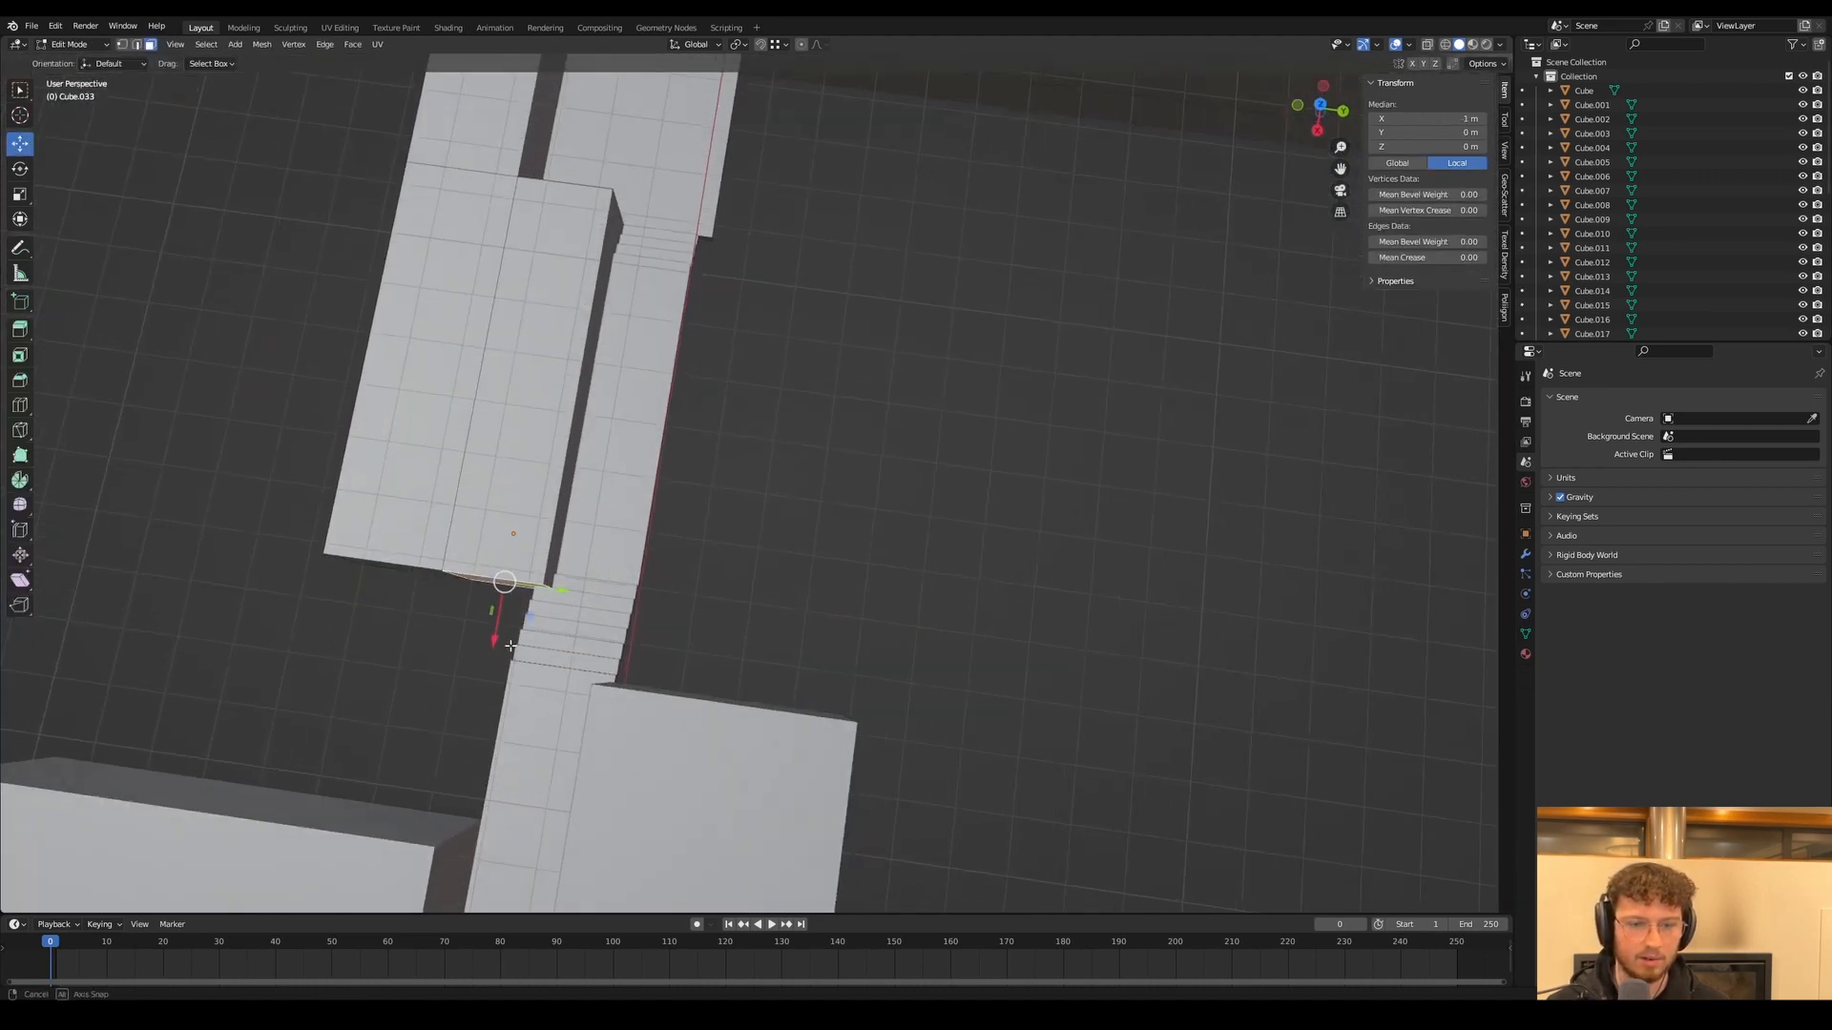
alt+click(571, 500)
key(g)
key(x)
key(y)
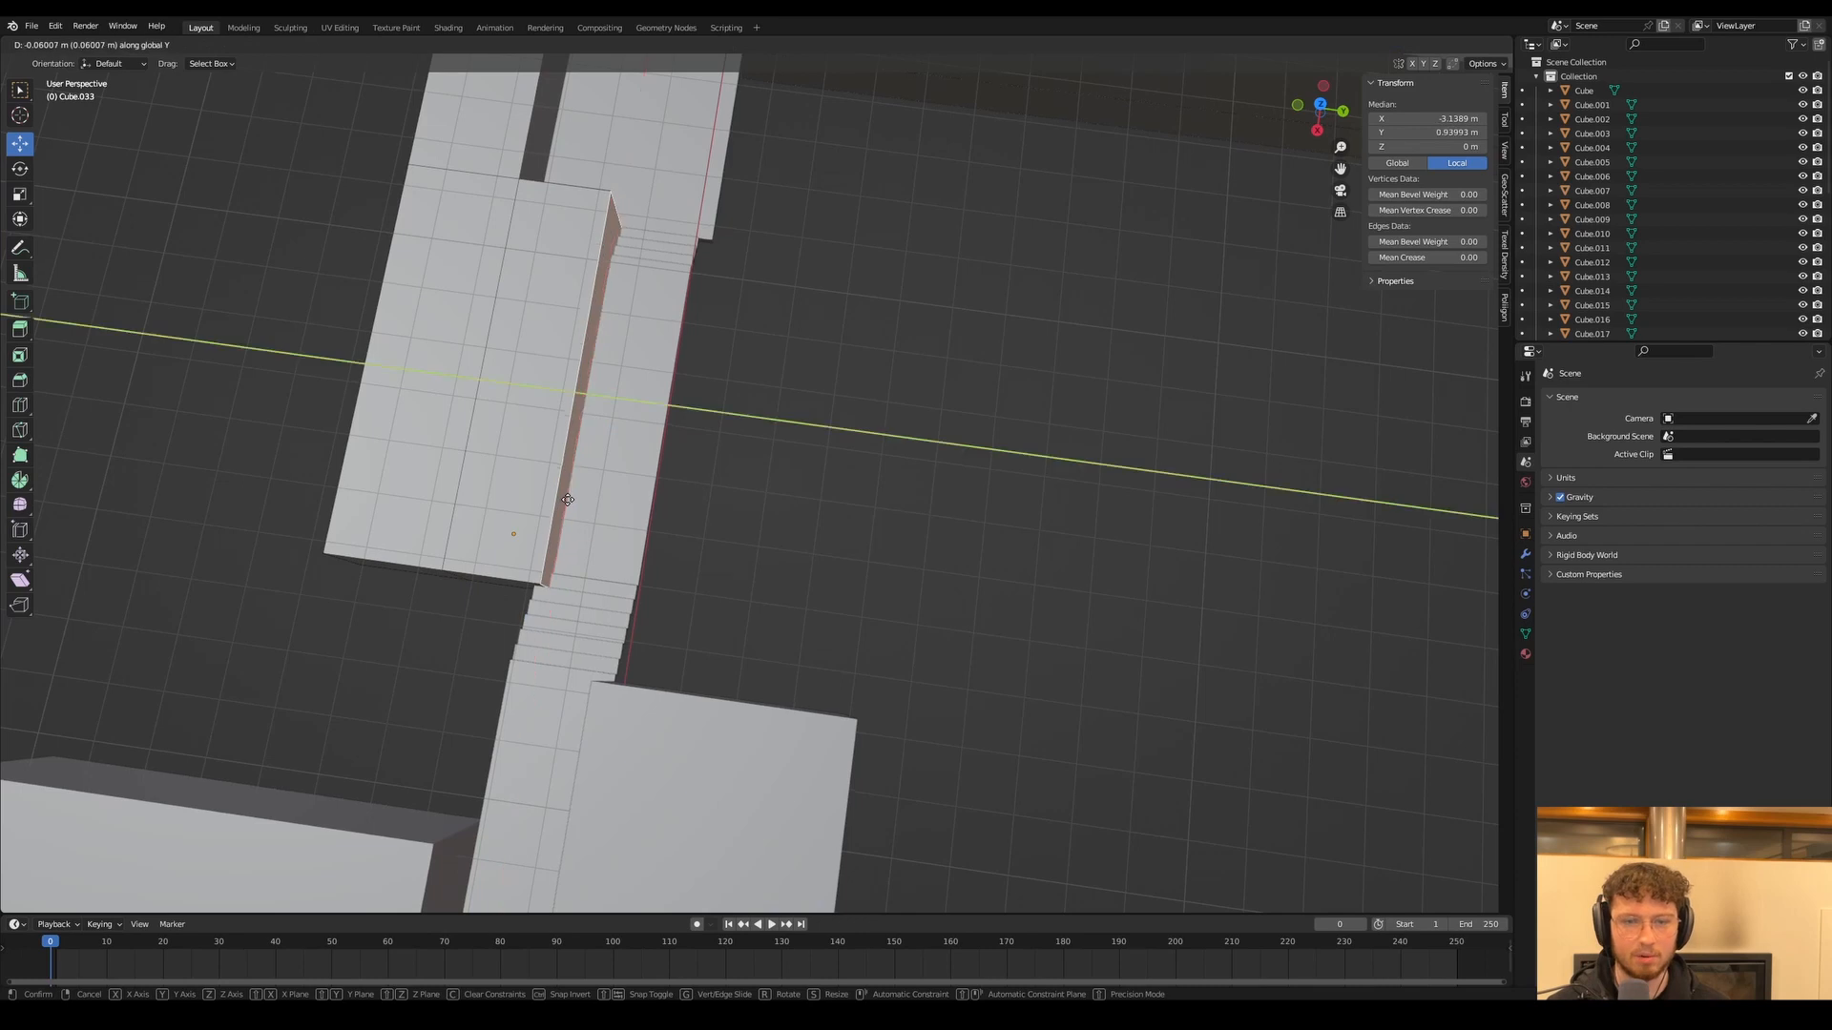
click(597, 528)
key(Tab)
Extend both end faces on the block's house side about 4.5 m along X up to the house's base
middle_drag(509, 544, 526, 464)
key(Tab)
click(490, 600)
shift+click(417, 595)
middle_drag(512, 568, 477, 515)
key(g)
key(x)
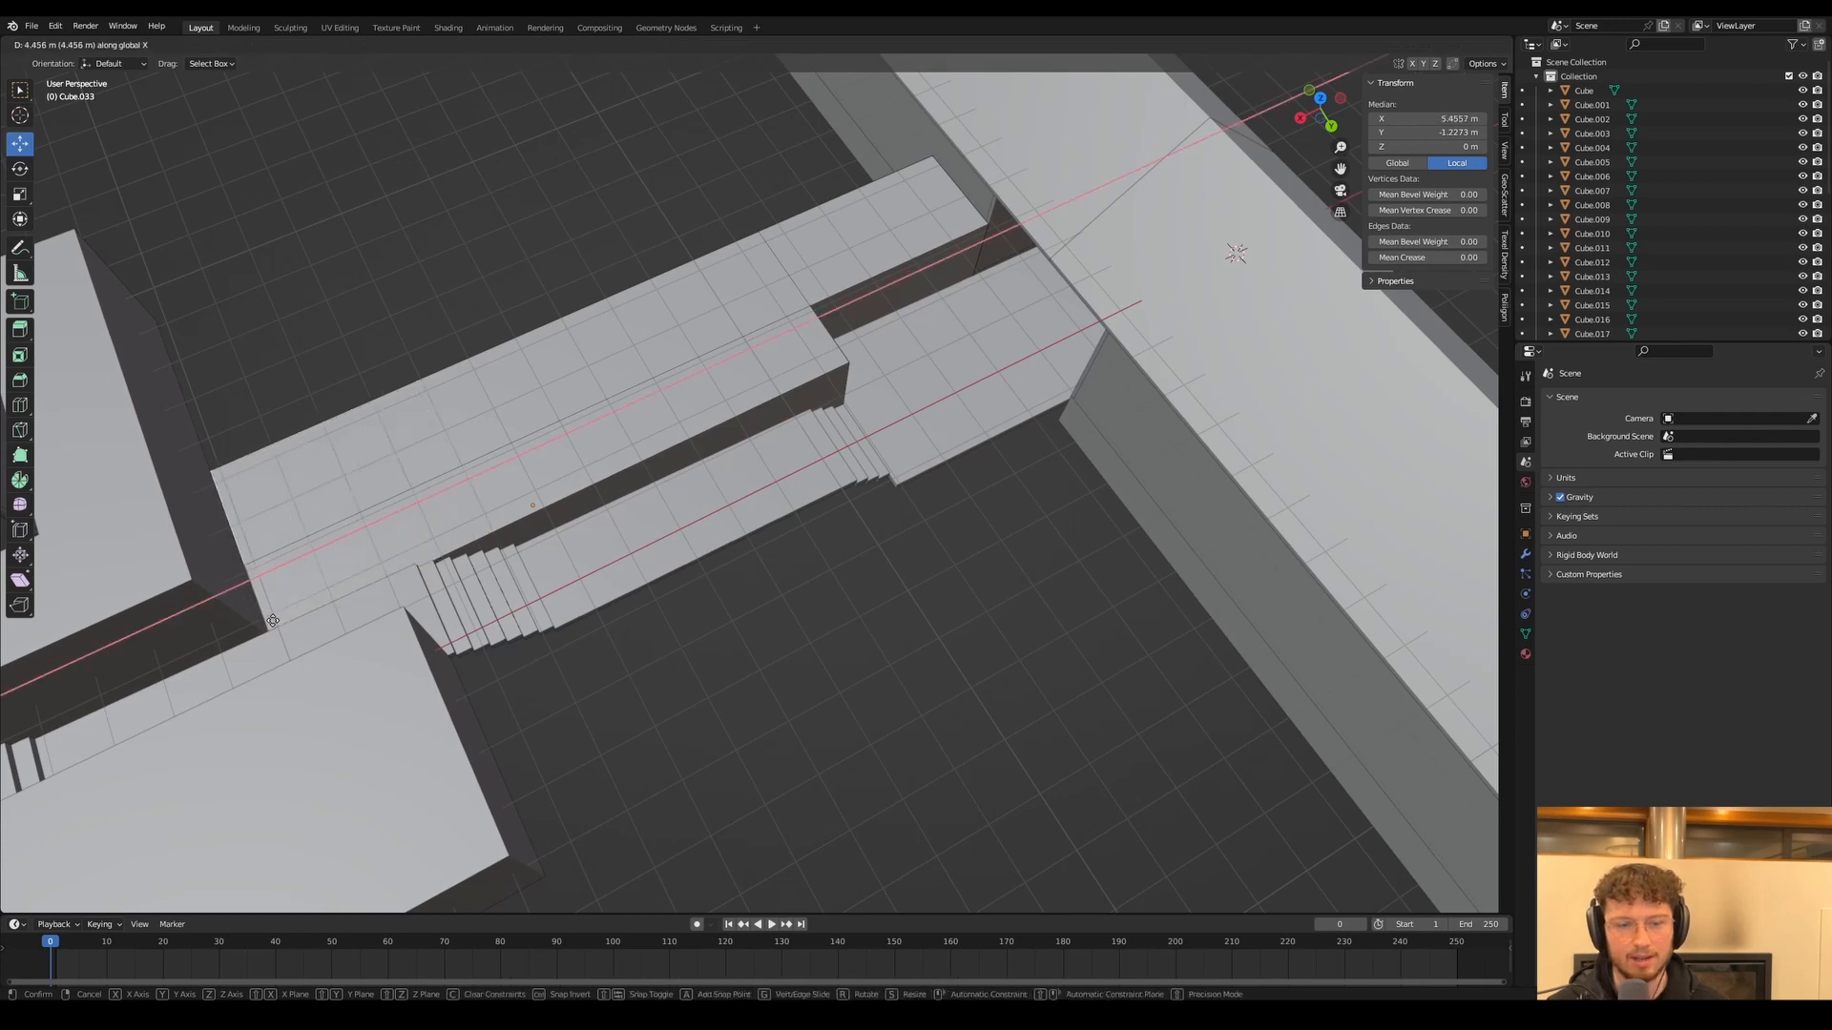
click(265, 627)
key(Tab)
Raise the terrace block's three top faces about 0.2 m along Z
middle_drag(324, 357, 818, 425)
middle_drag(720, 458, 698, 428)
key(Tab)
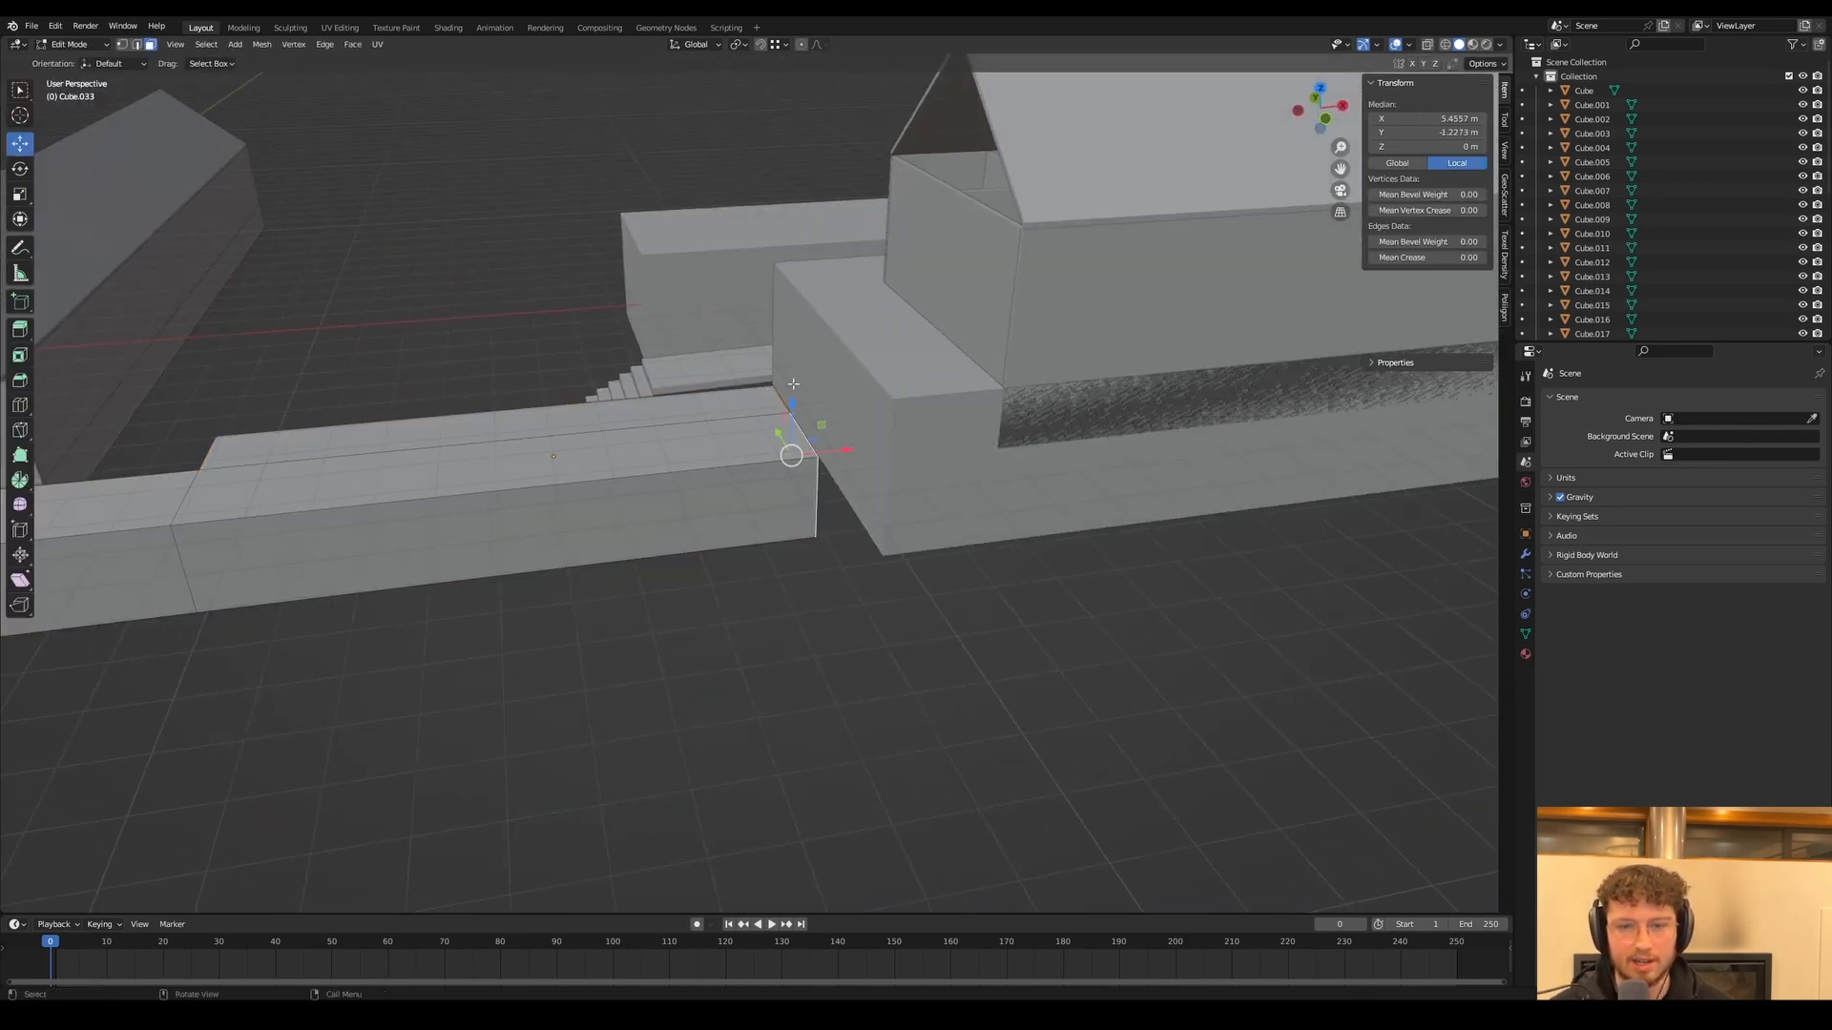
click(730, 410)
shift+click(754, 446)
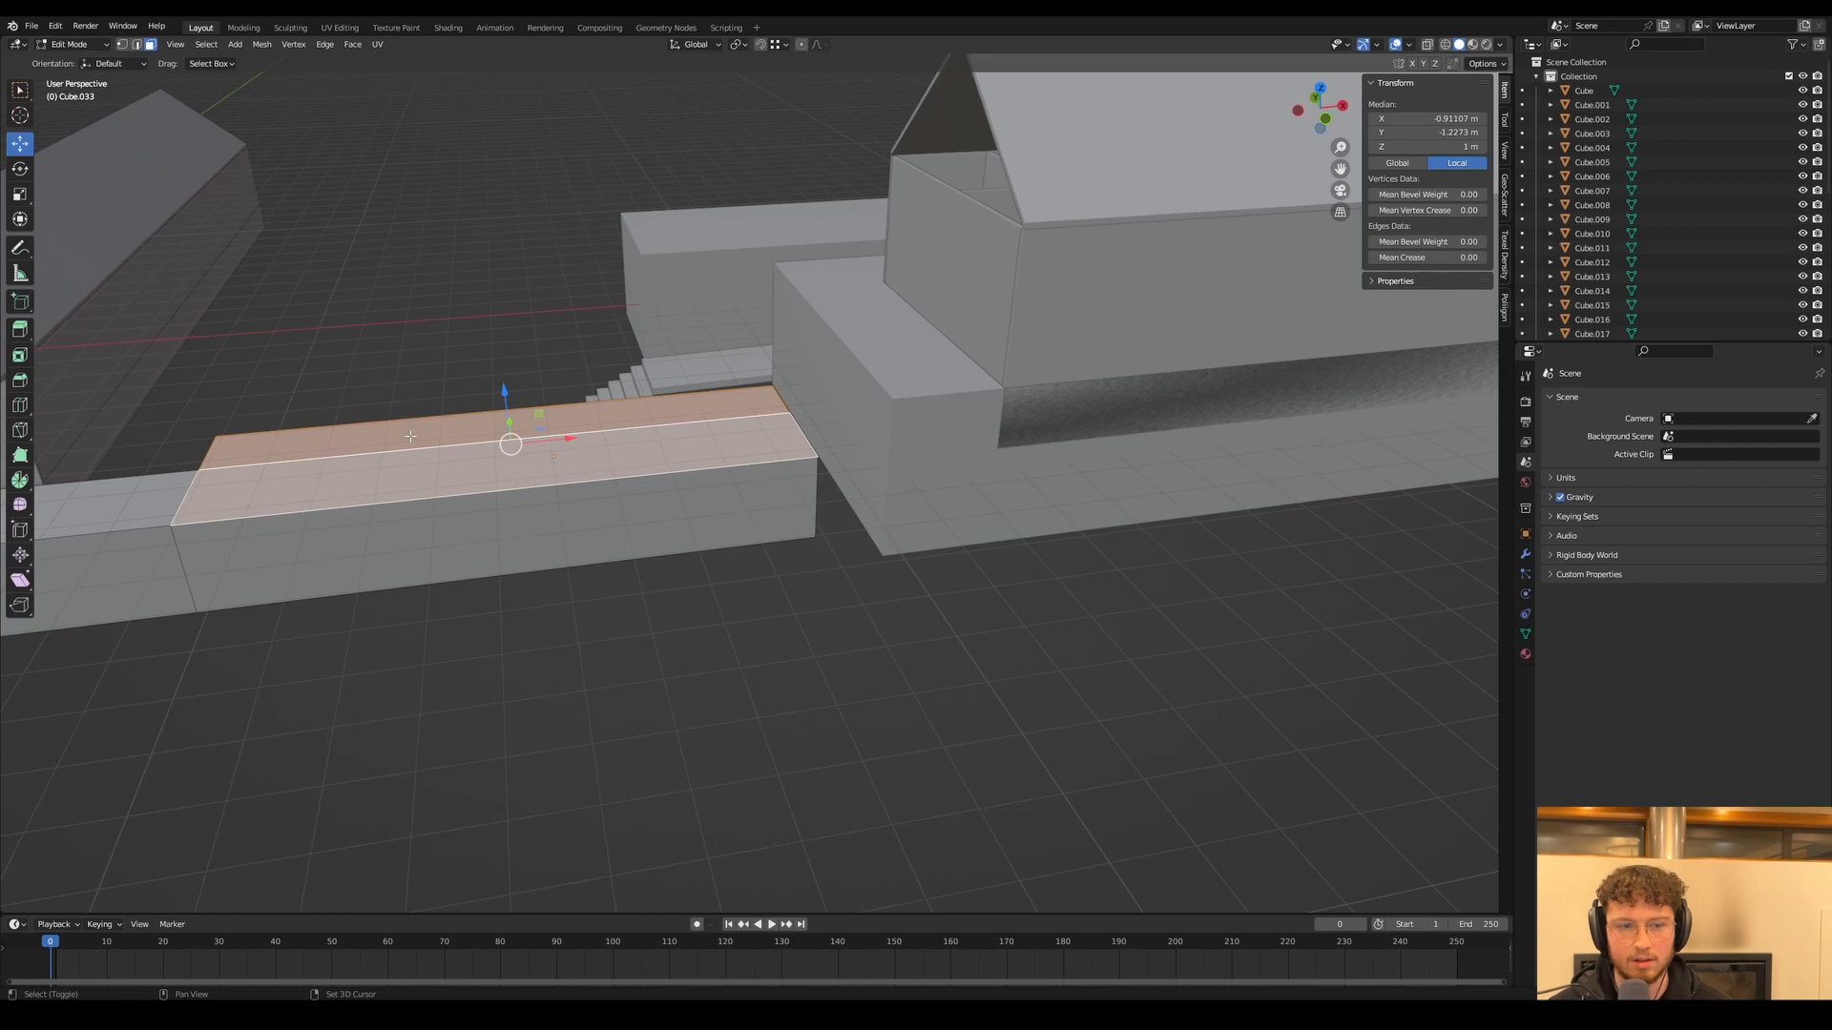
shift+click(169, 493)
key(g)
key(z)
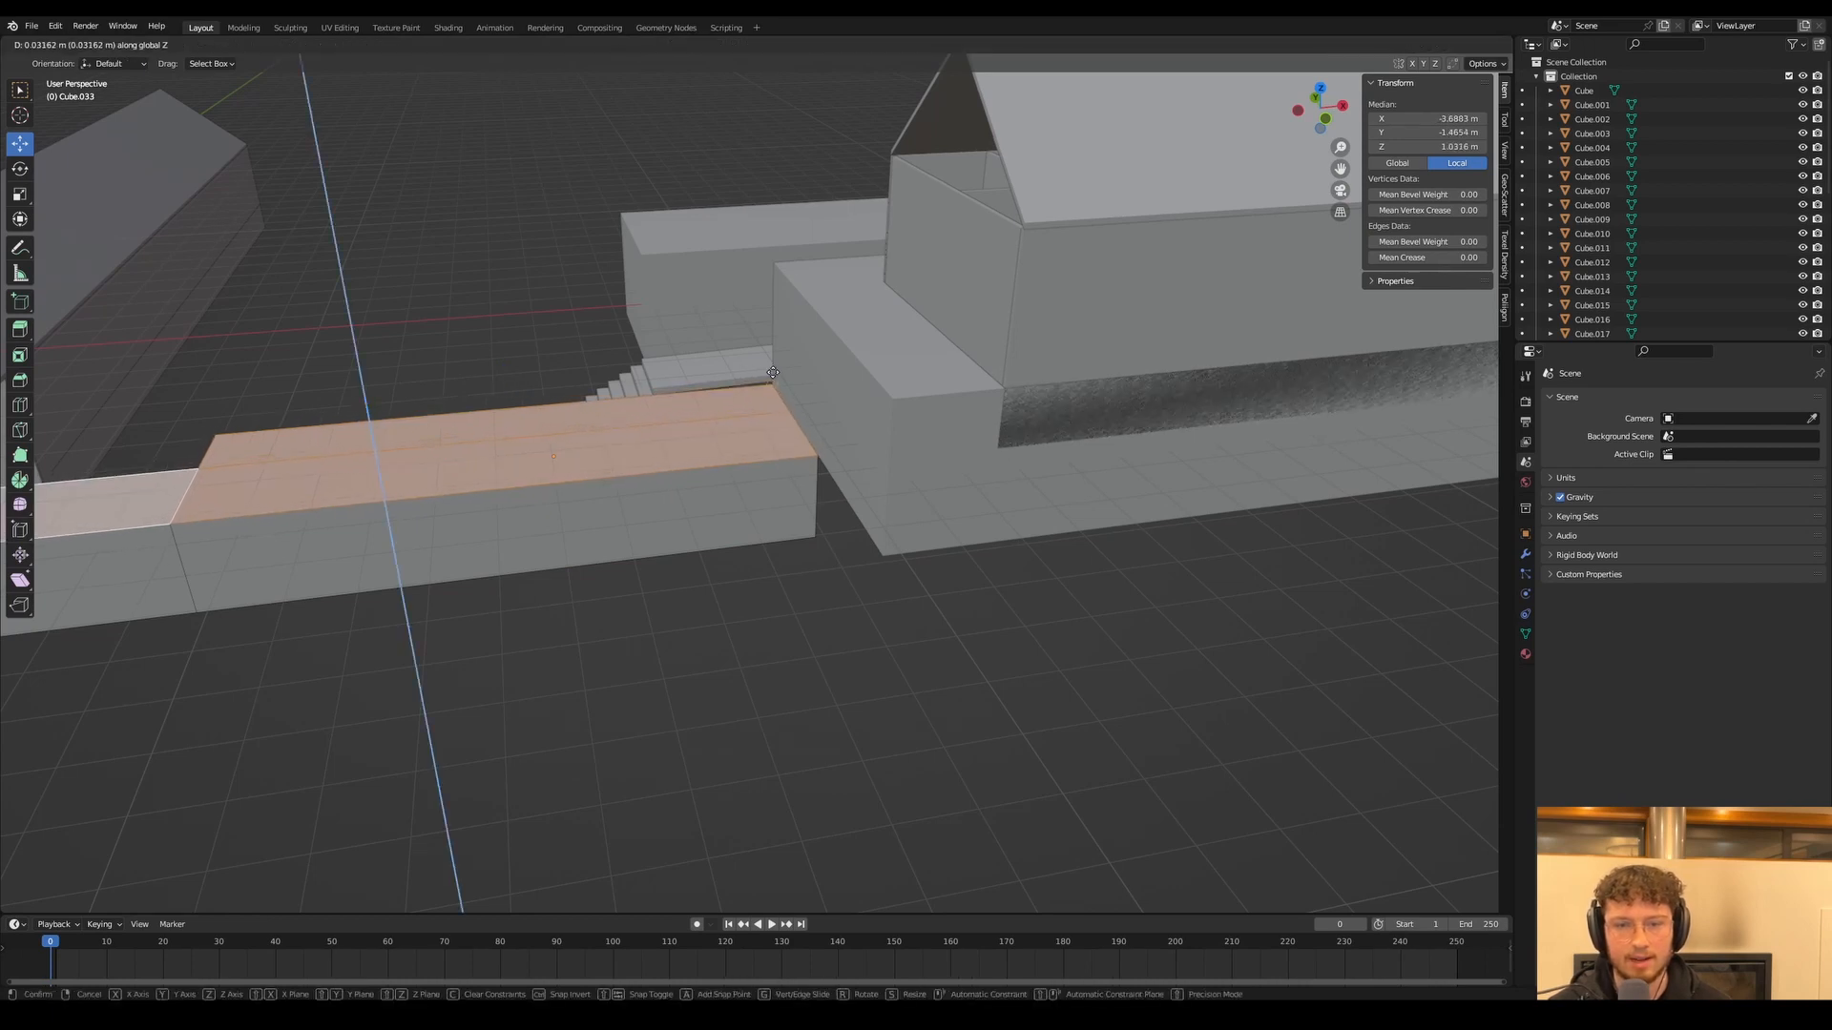
click(773, 372)
key(Tab)
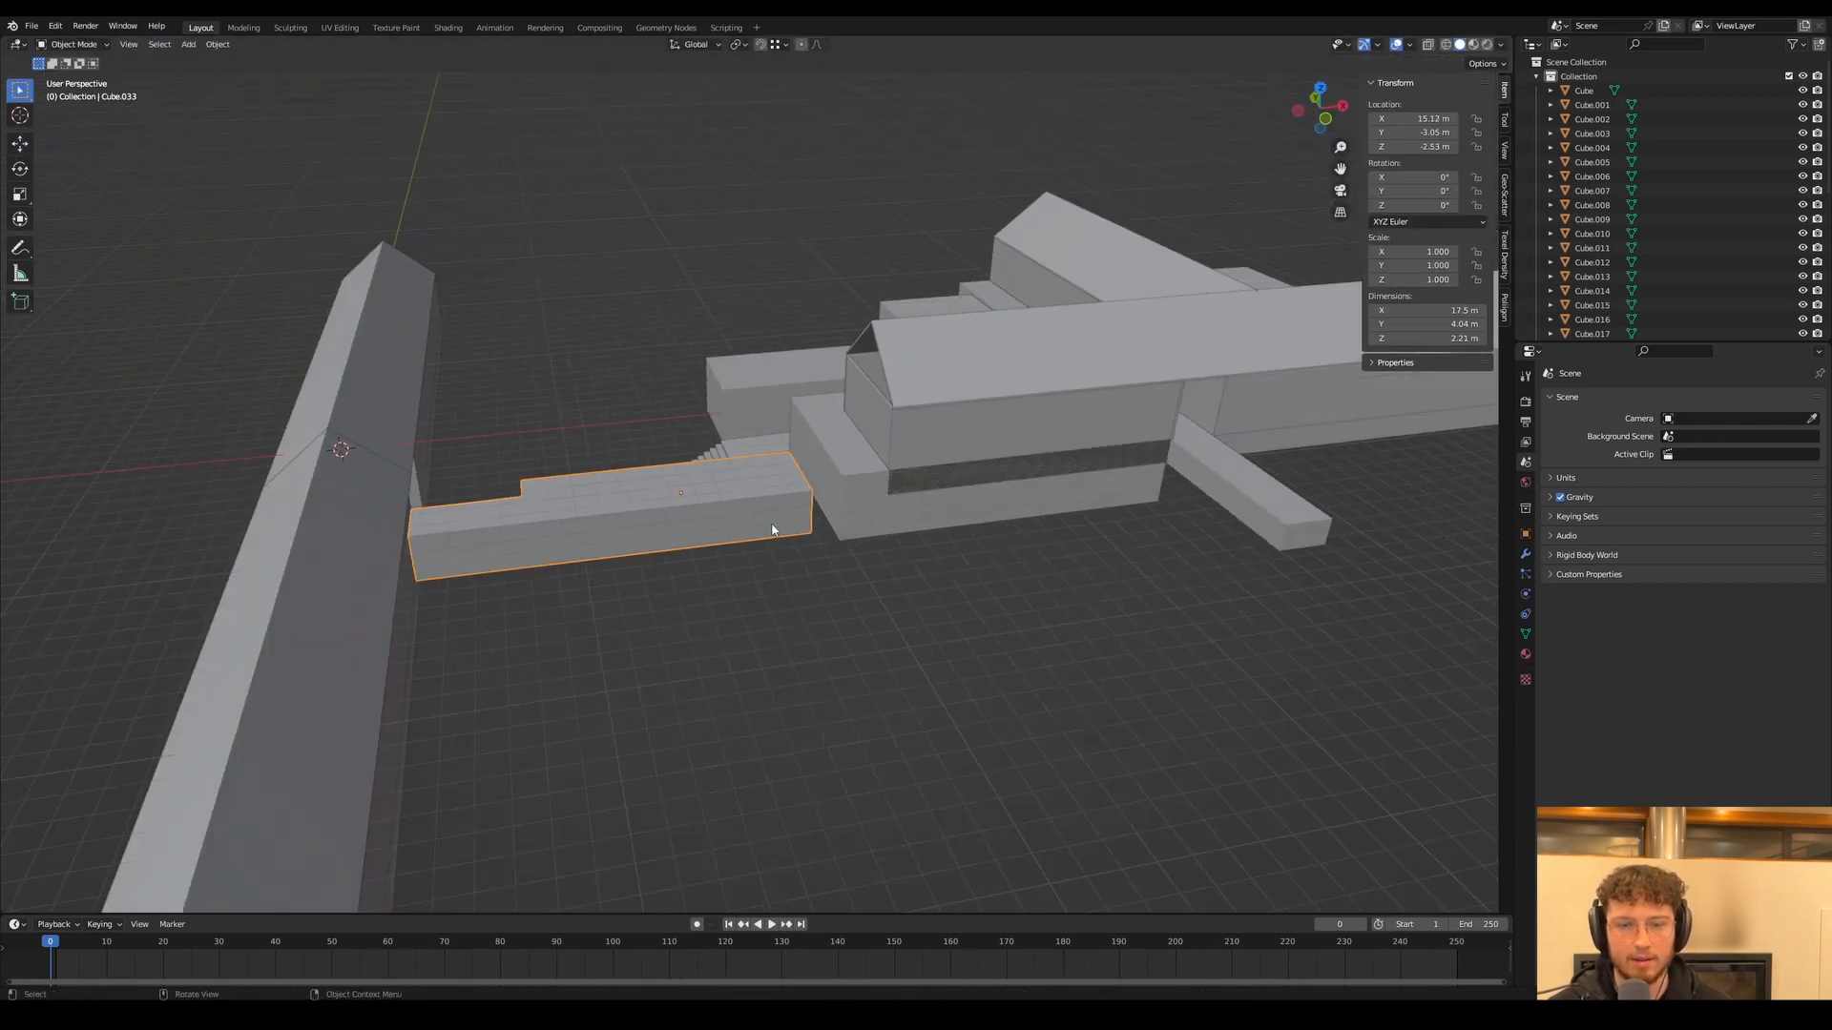
Move the terrace's outer long side face about 4.2 m outward along Y to line up with the house's base
key(Tab)
click(785, 519)
drag(785, 519, 771, 520)
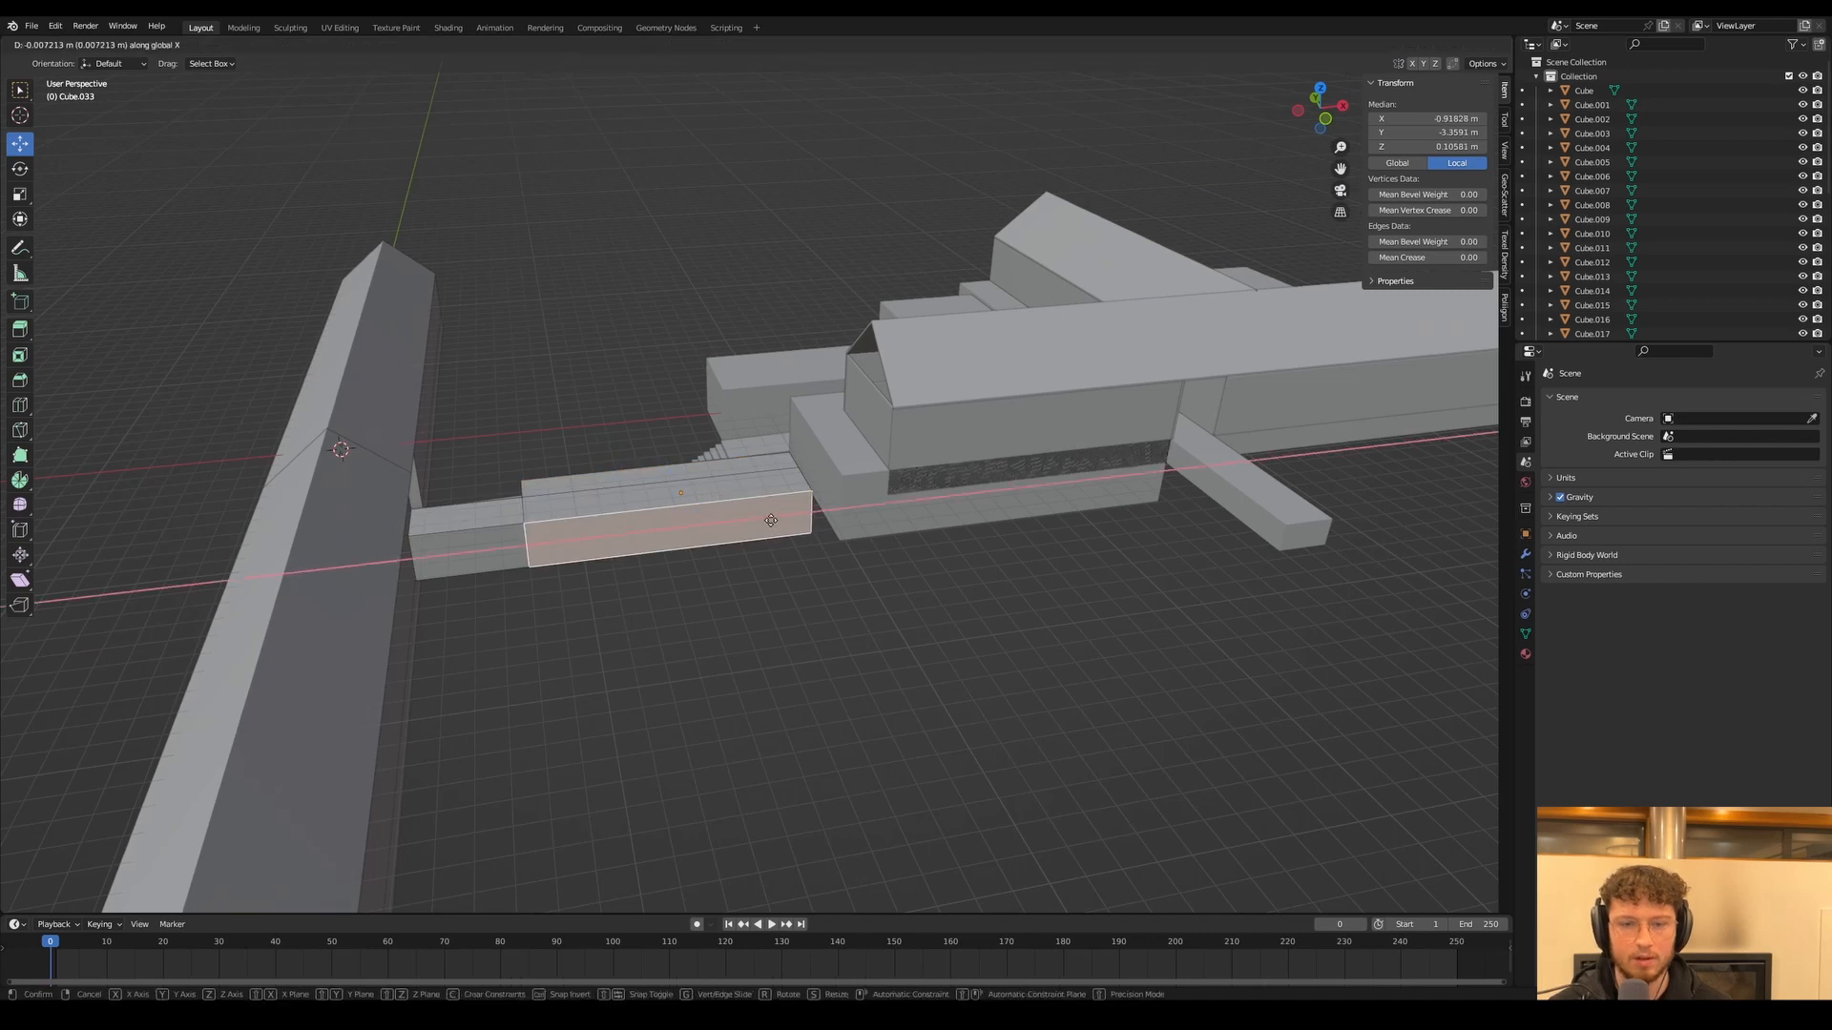
key(y)
click(799, 568)
middle_drag(625, 473, 759, 506)
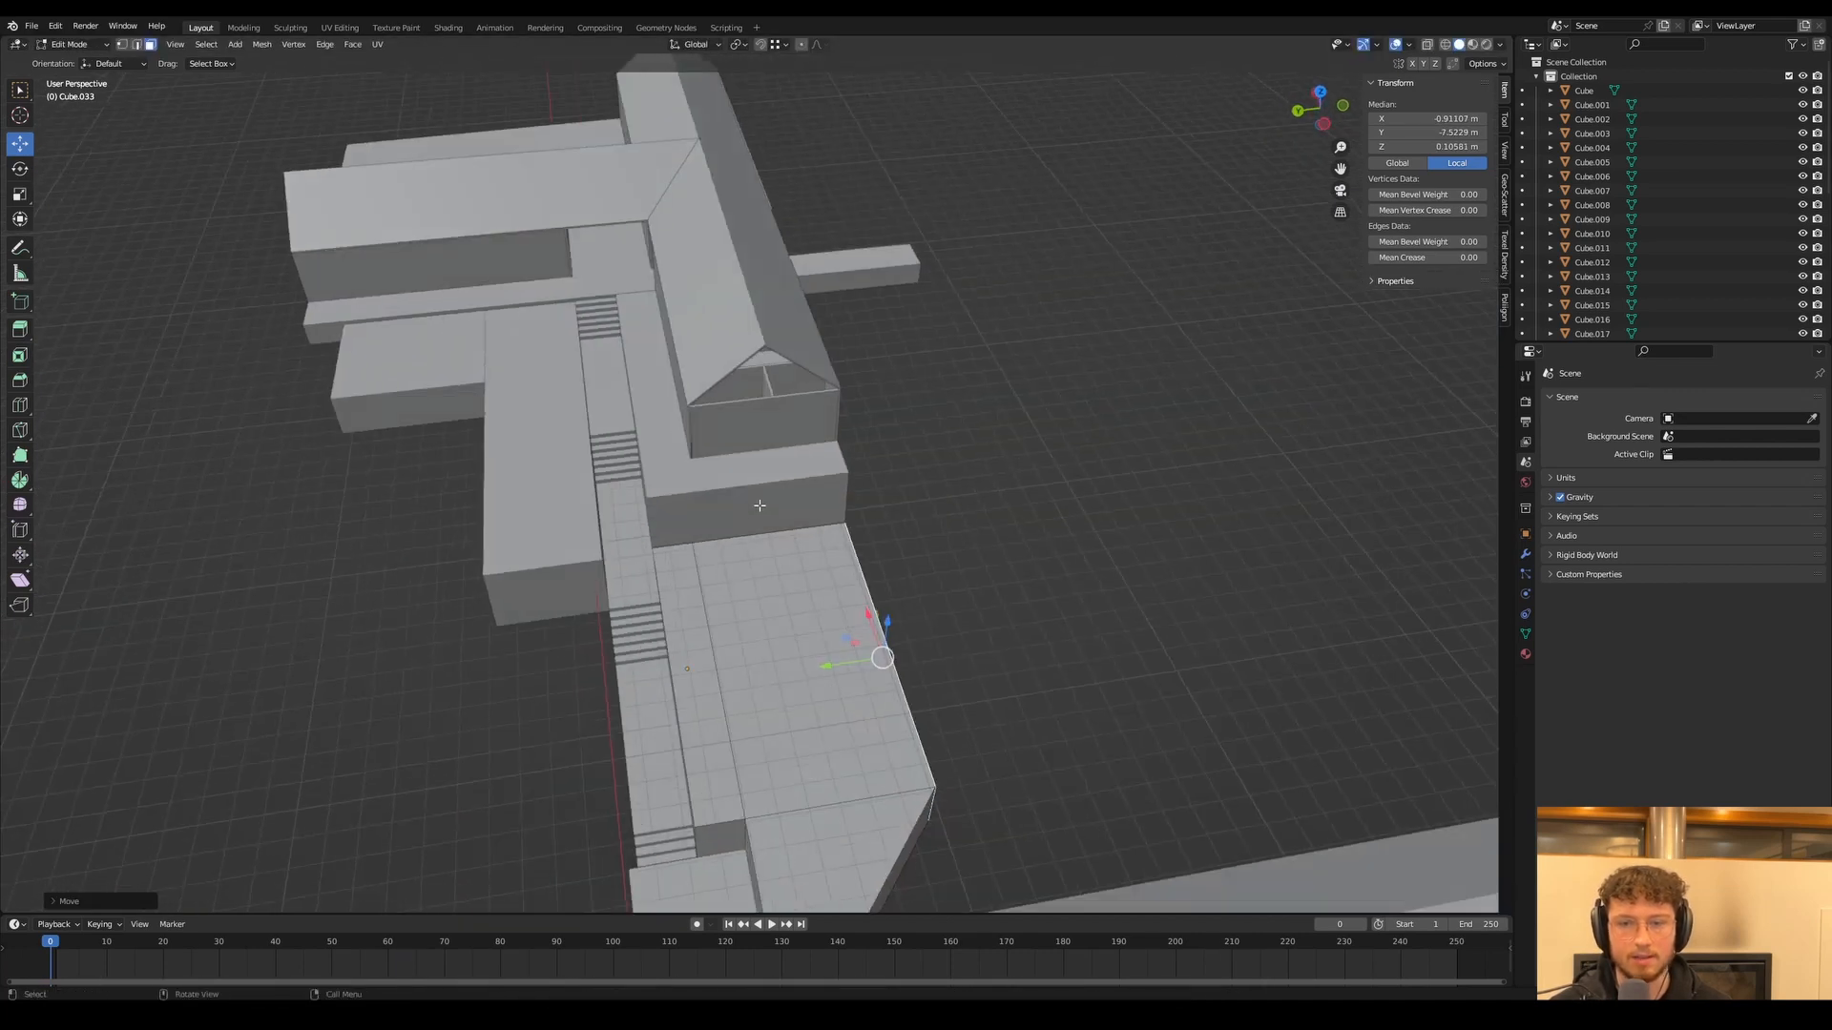
middle_drag(852, 556, 194, 155)
Lower the terrace's top edge at the village building about 1.75 m and the adjacent cross edge about 1.1 m along Z
click(447, 539)
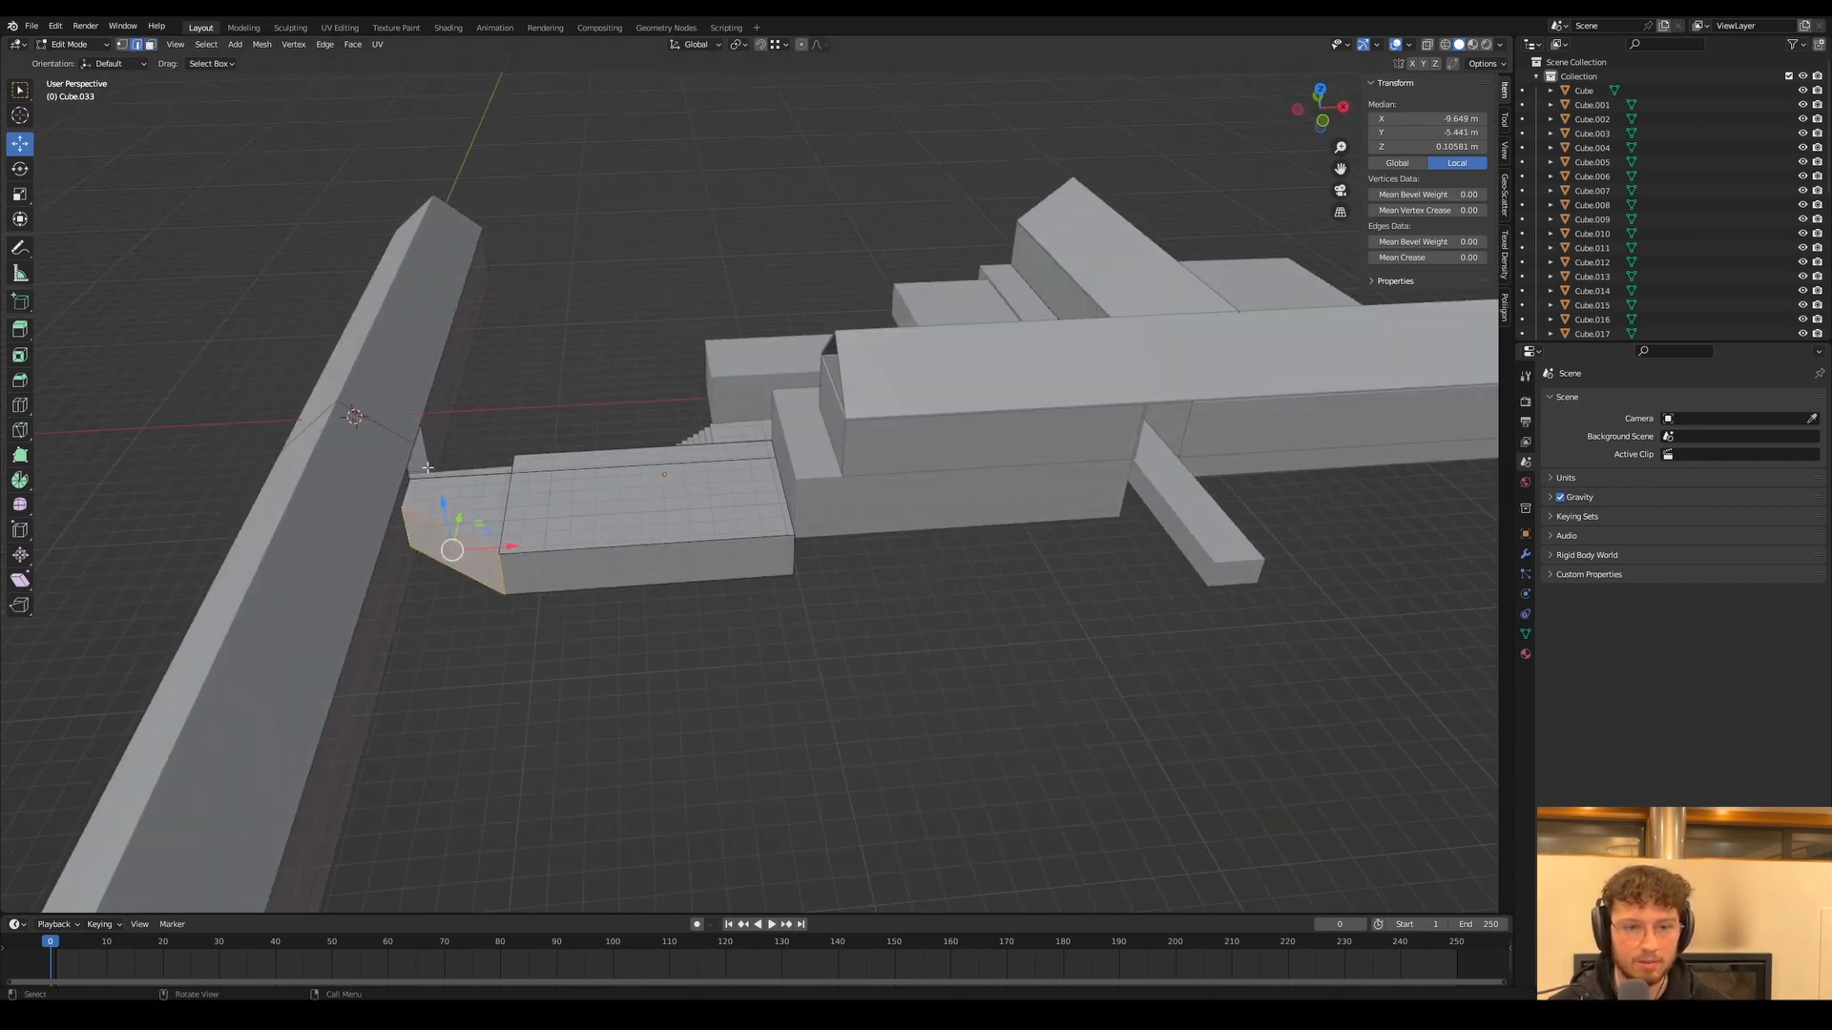
key(g)
key(z)
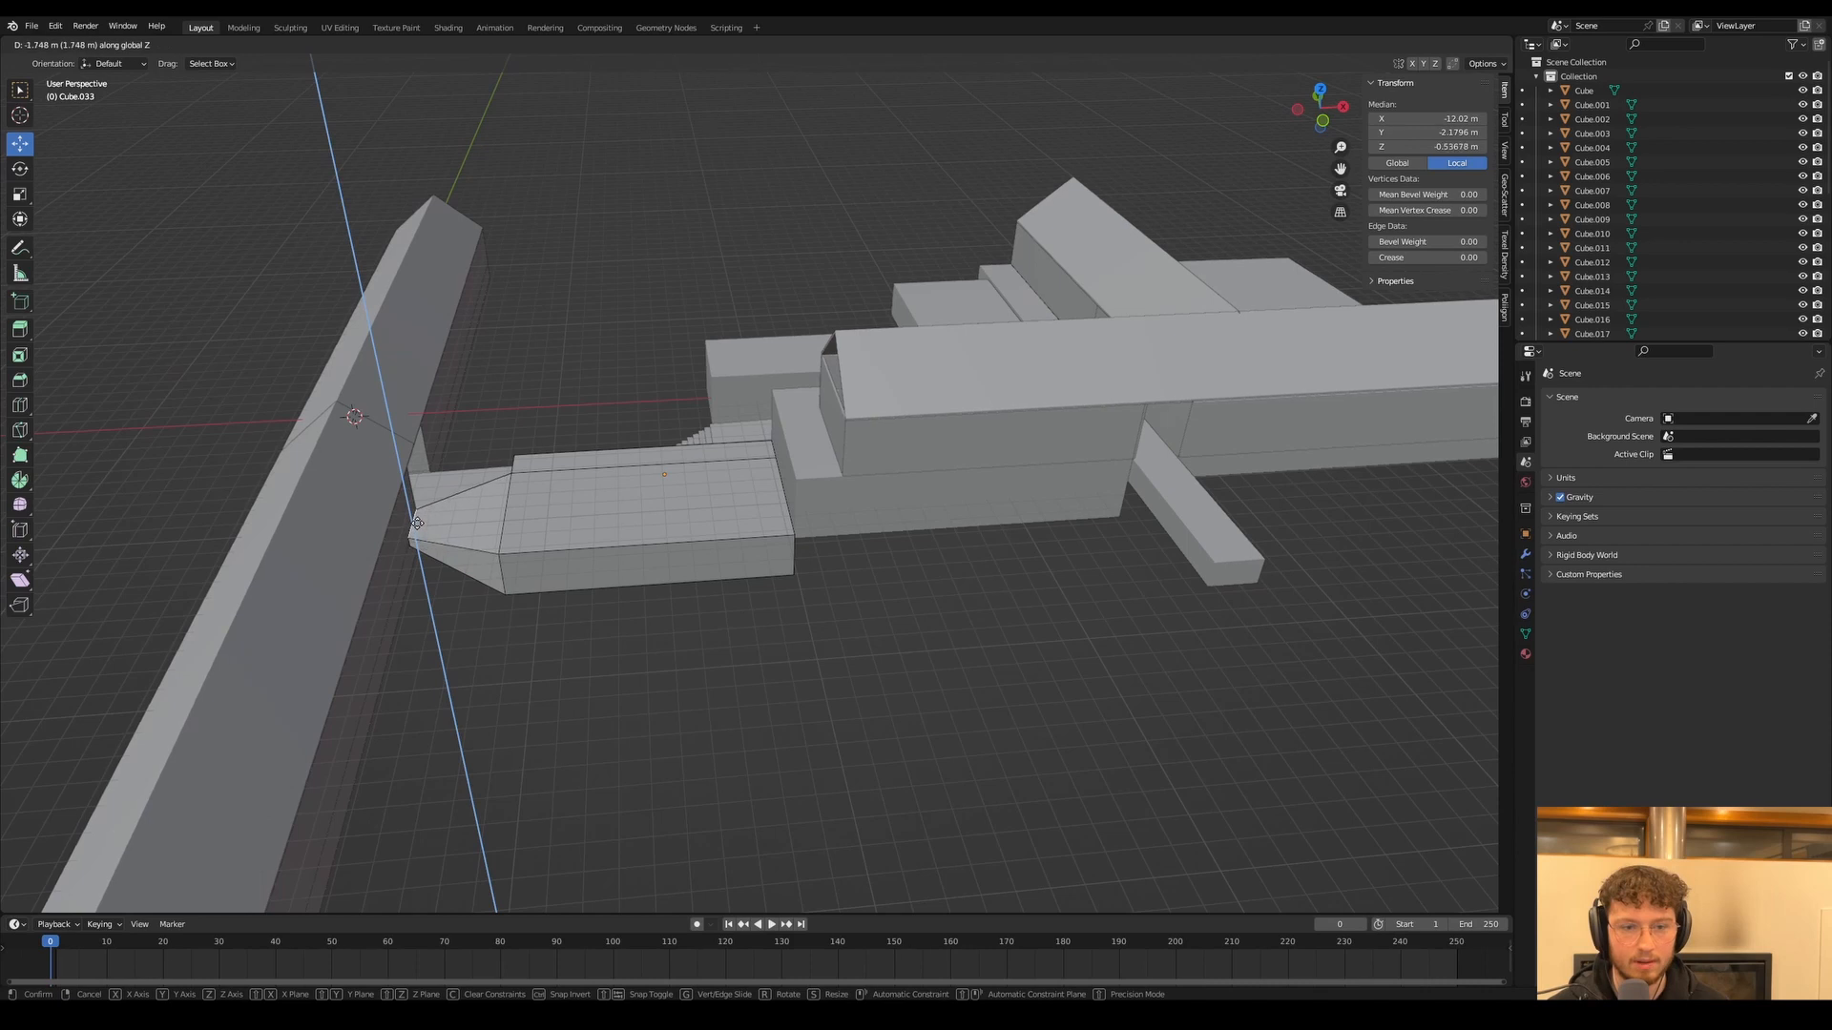
click(417, 523)
click(506, 516)
key(g)
key(z)
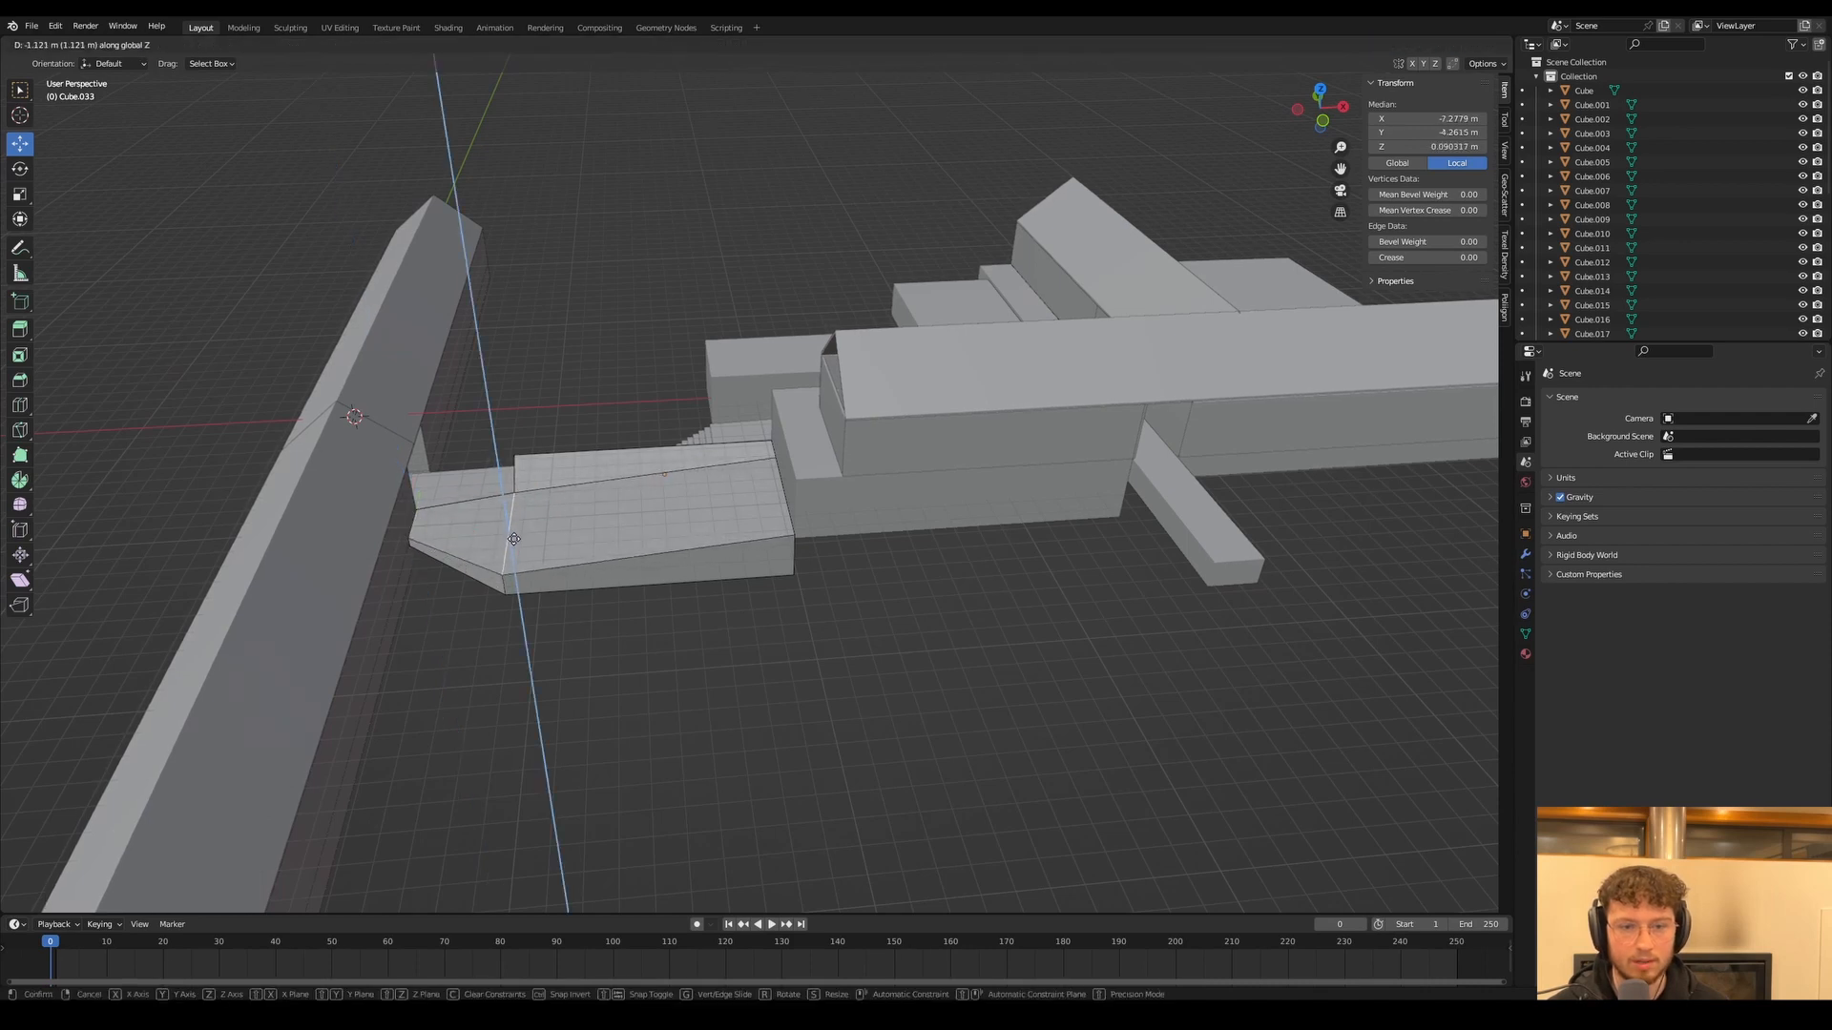
click(514, 539)
Lower the terrace's top corner beside the lowest steps about 1.3 m along Z and the neighbouring vertex slightly
click(516, 478)
middle_drag(516, 478, 859, 477)
scroll(577, 465, up, 6)
middle_drag(577, 466, 477, 430)
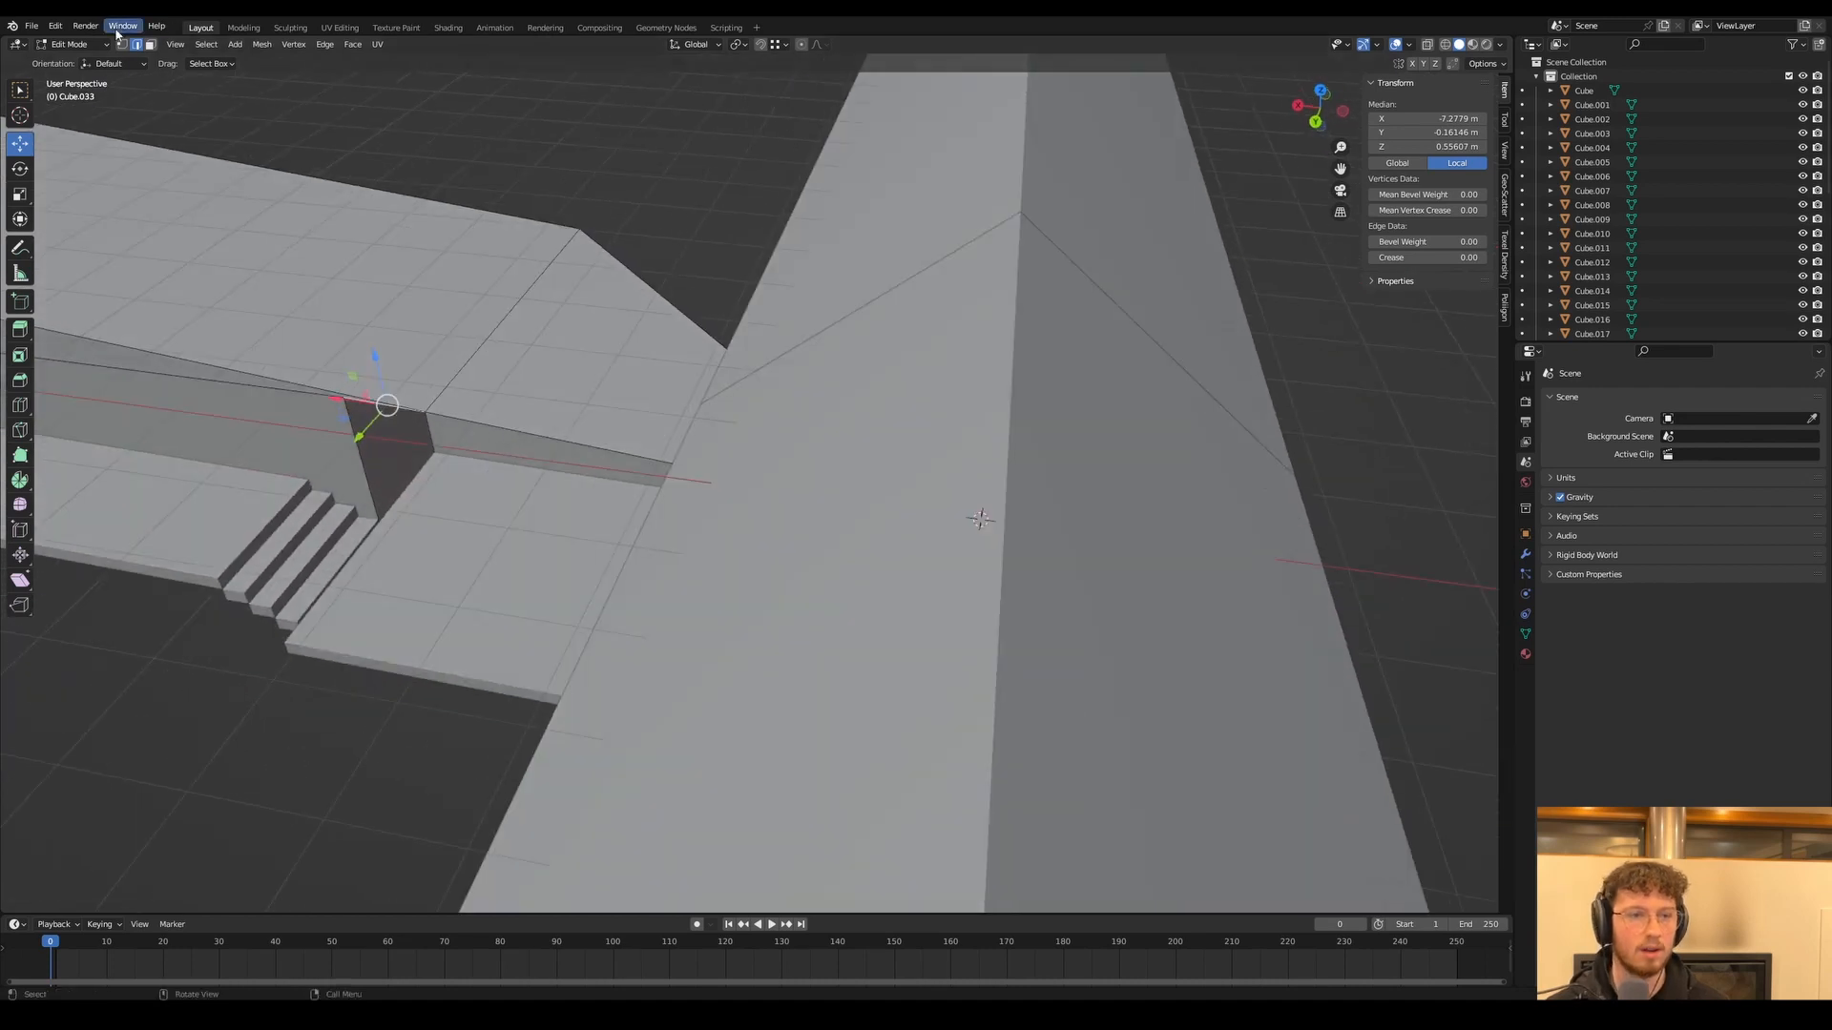
key(g)
key(z)
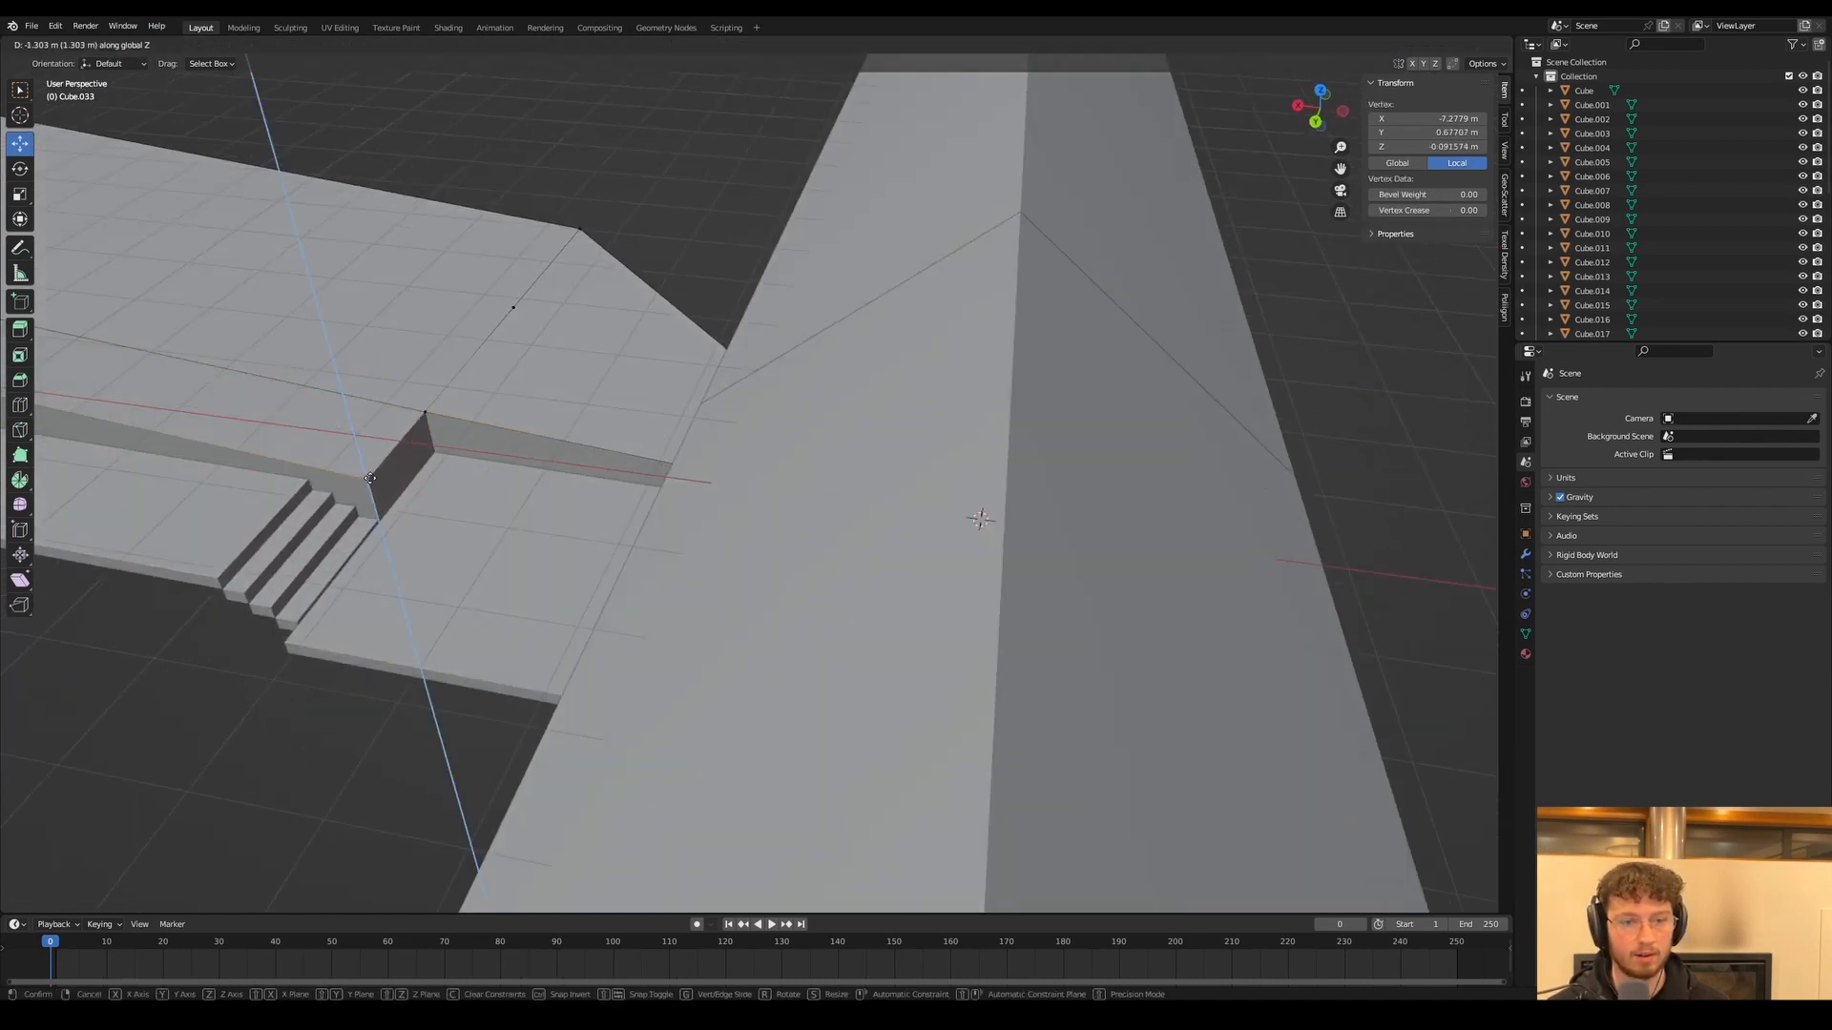
click(378, 479)
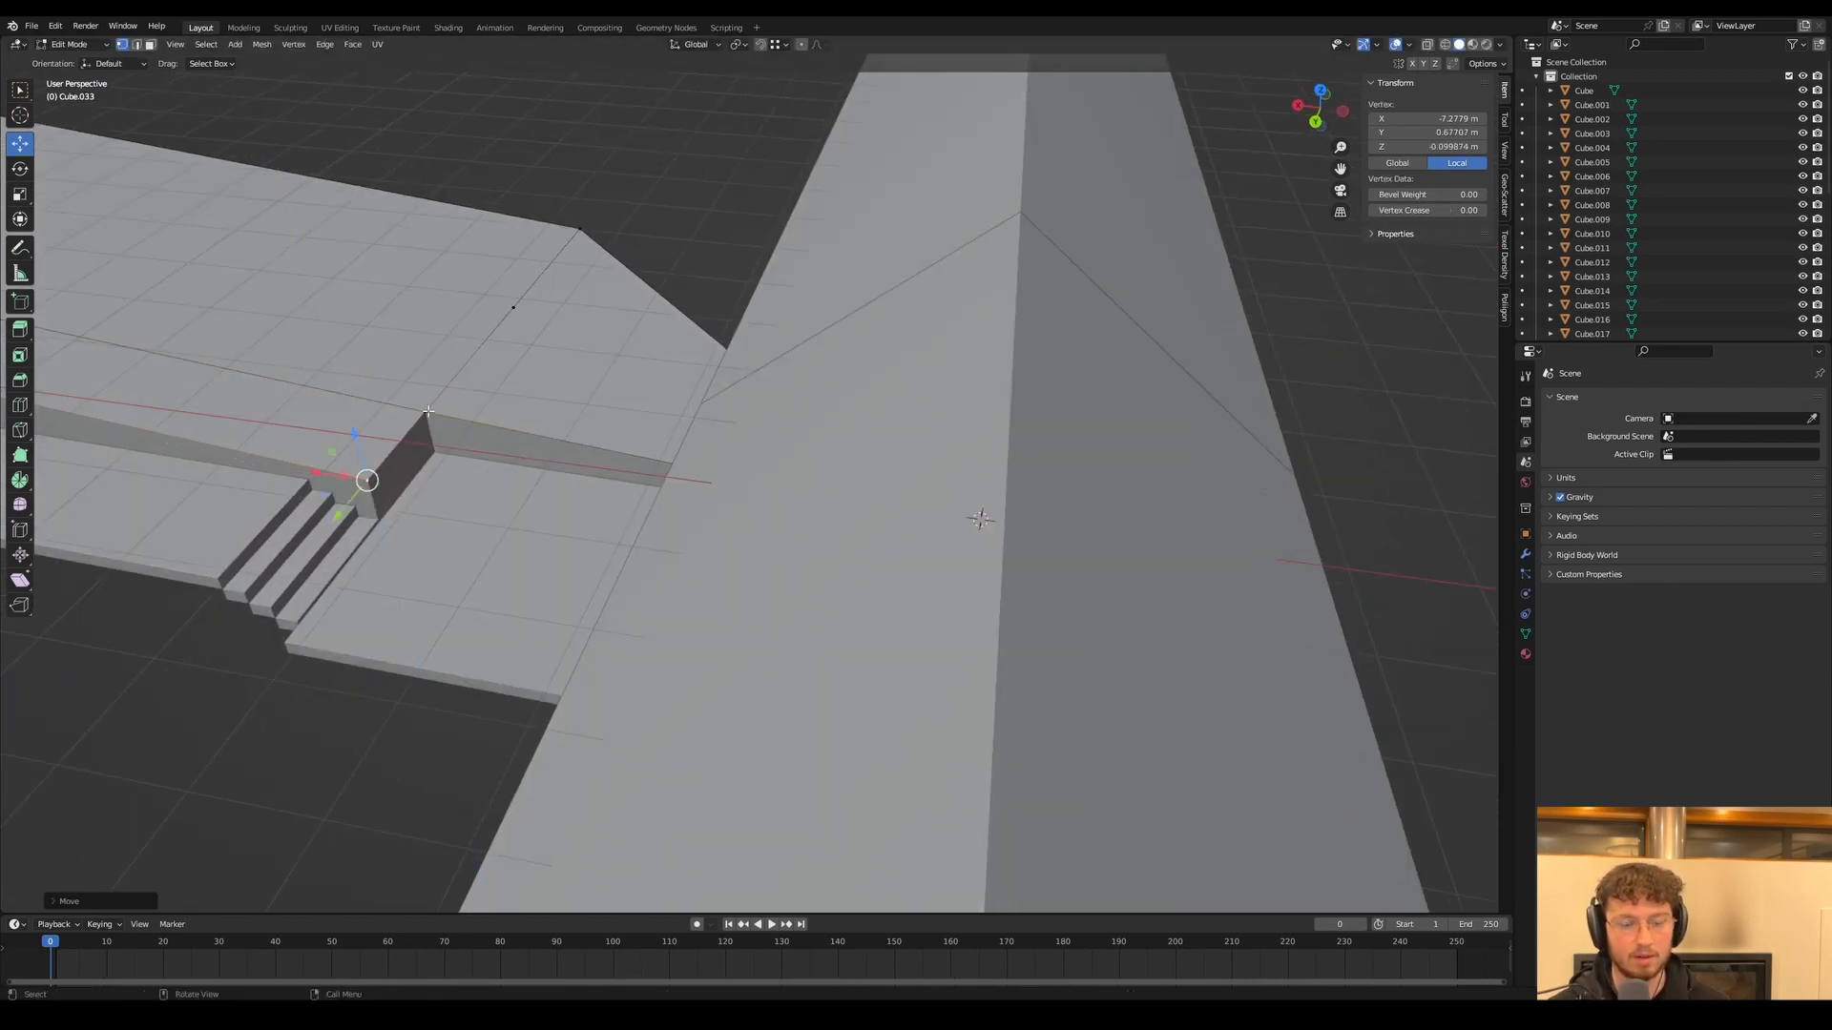
click(428, 411)
key(g)
key(z)
click(435, 429)
Raise the top vertices along the terrace's edge at the house base, moving the stair-side corner up about 0.6 m
middle_drag(435, 428, 511, 406)
click(507, 409)
key(g)
key(z)
click(504, 385)
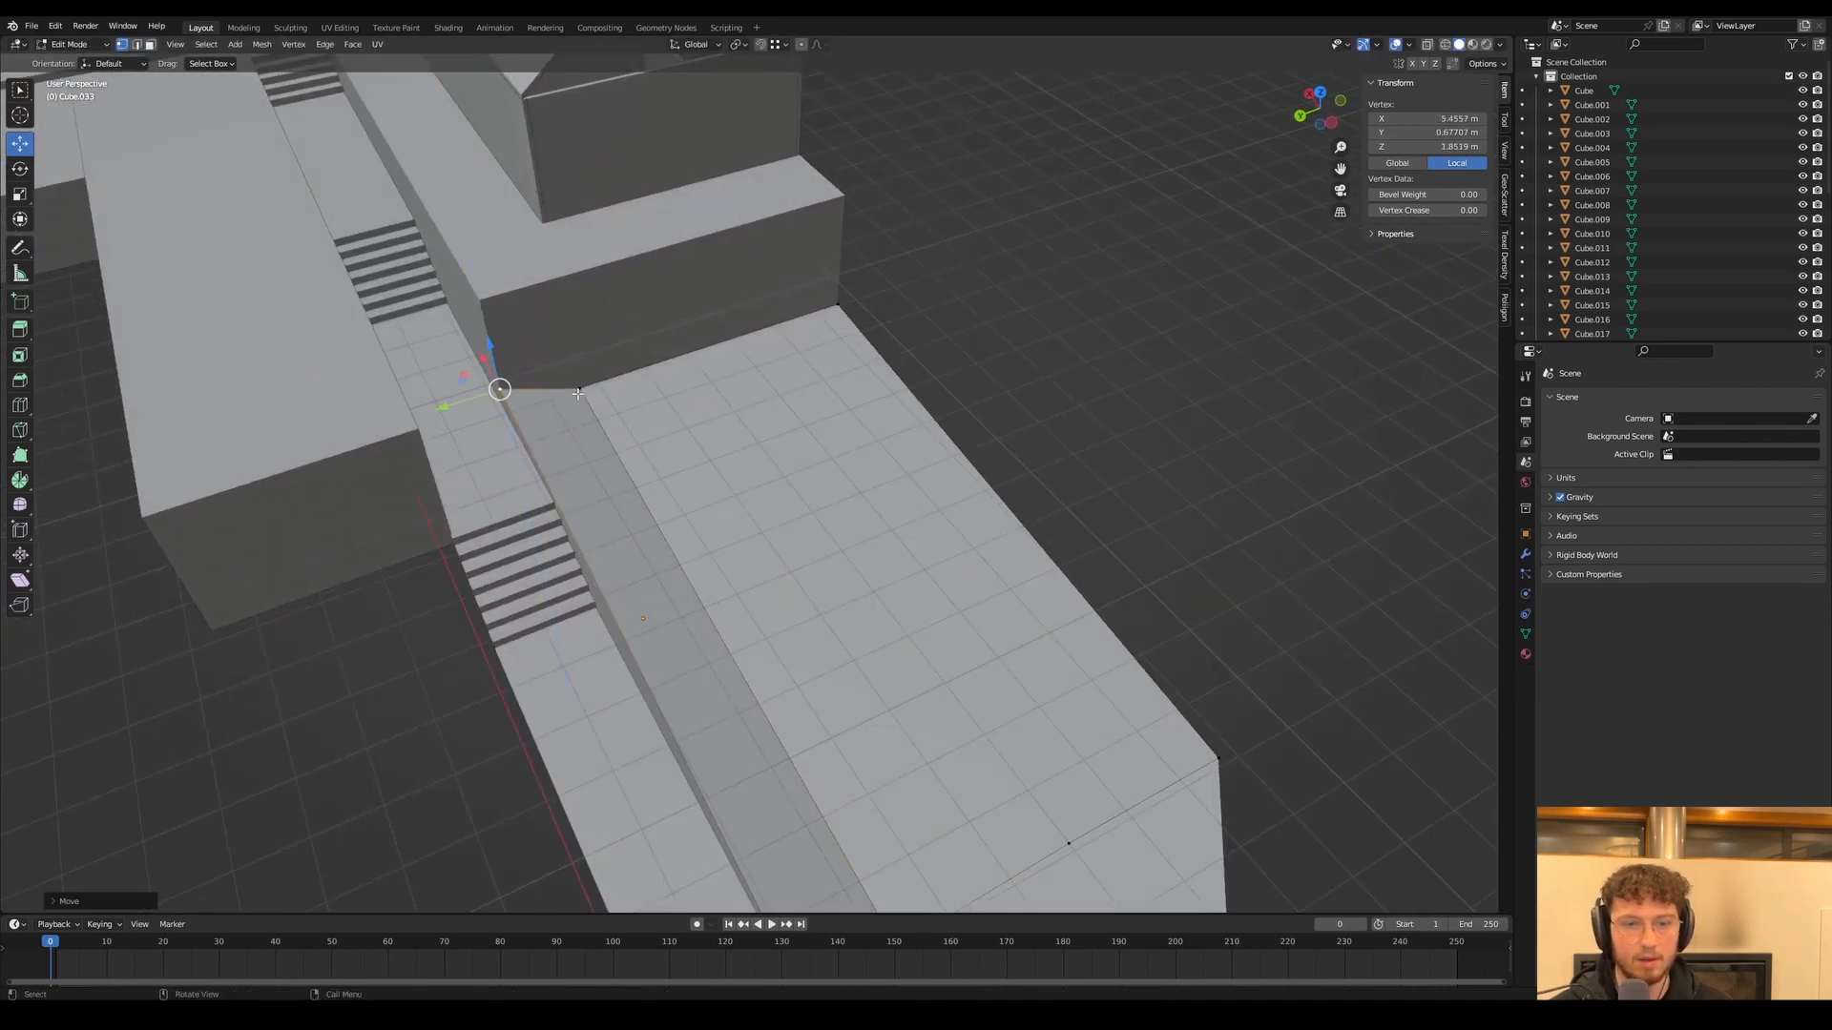
drag(580, 389, 575, 364)
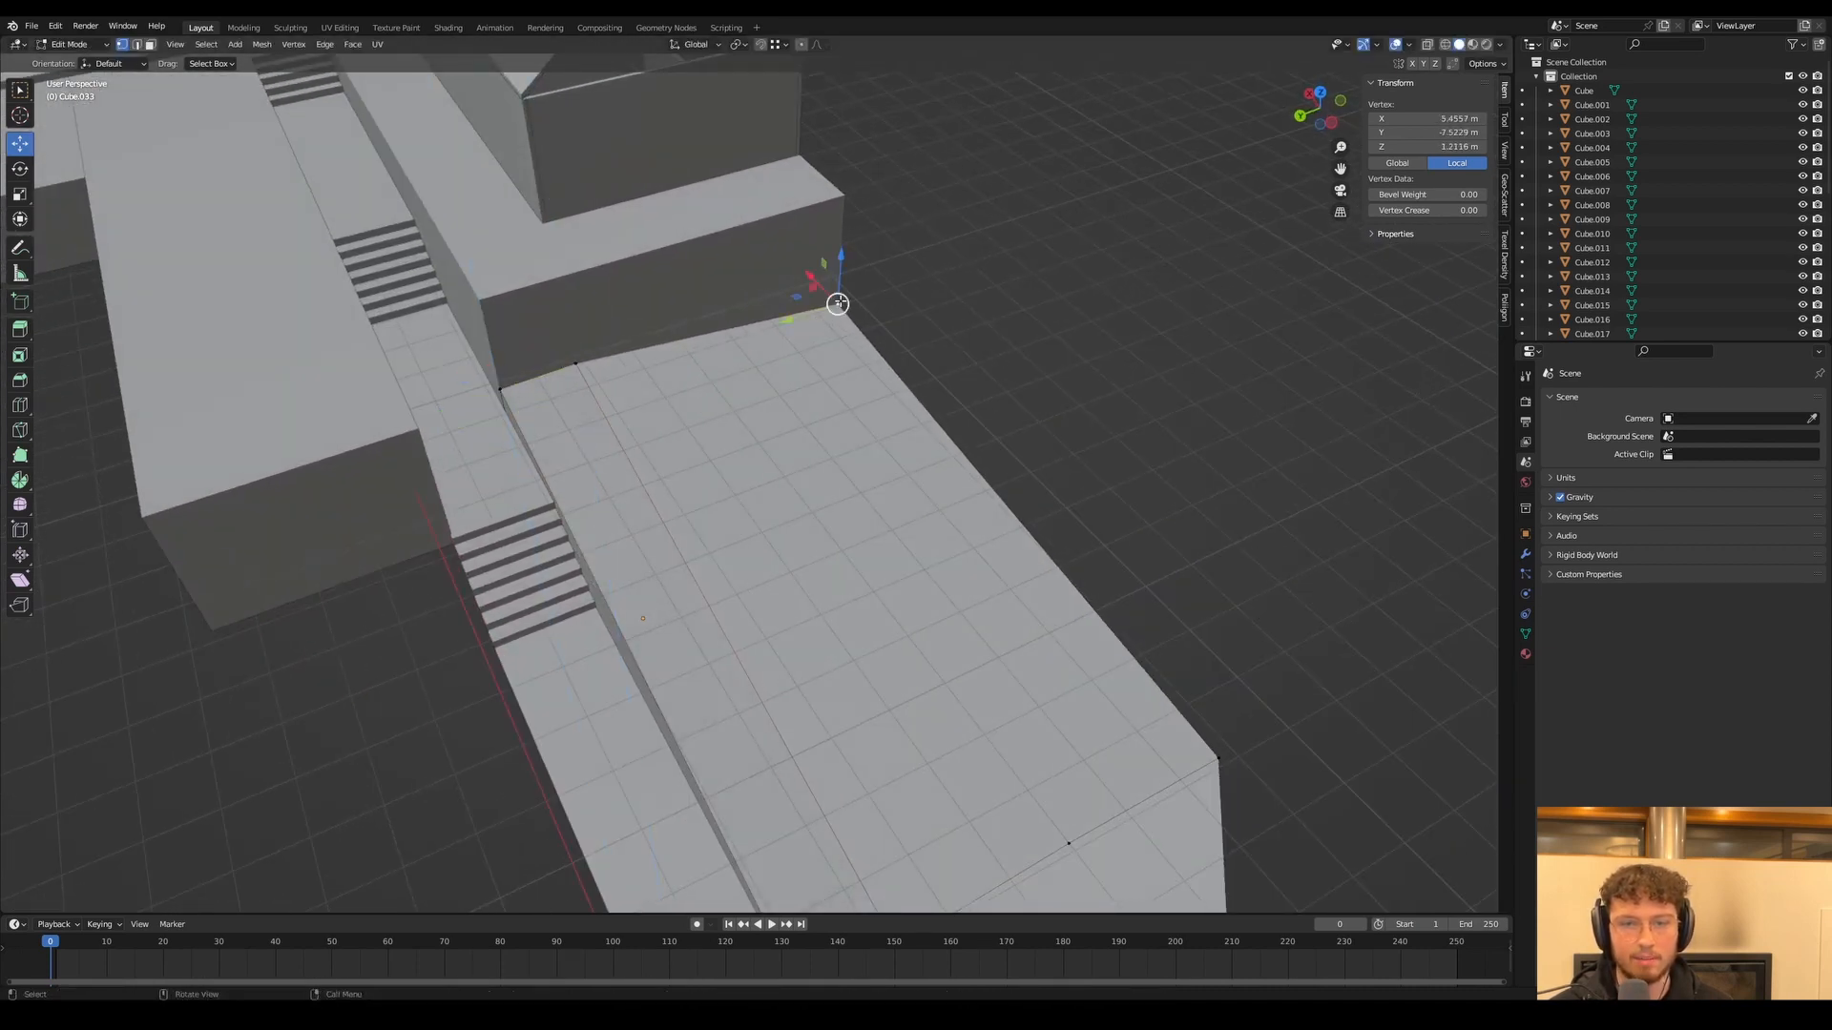
middle_drag(838, 304, 683, 362)
key(Tab)
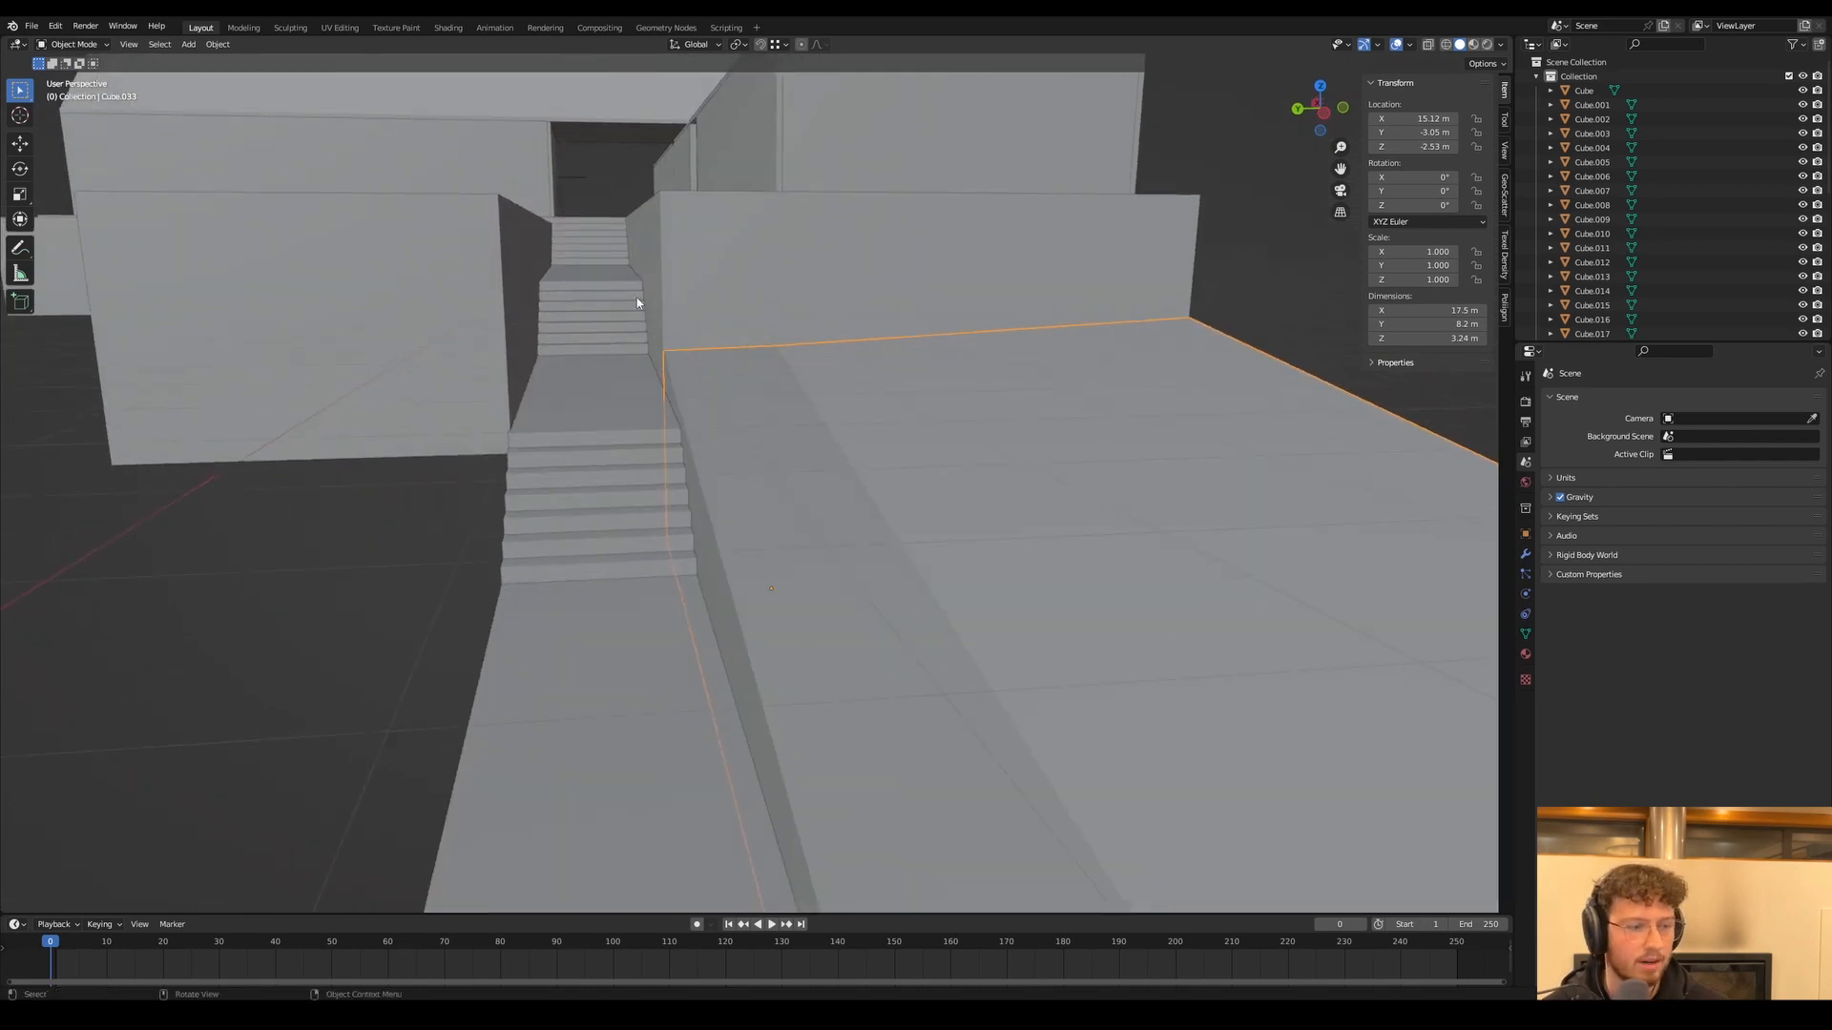
middle_drag(637, 302, 666, 372)
scroll(658, 329, down, 6)
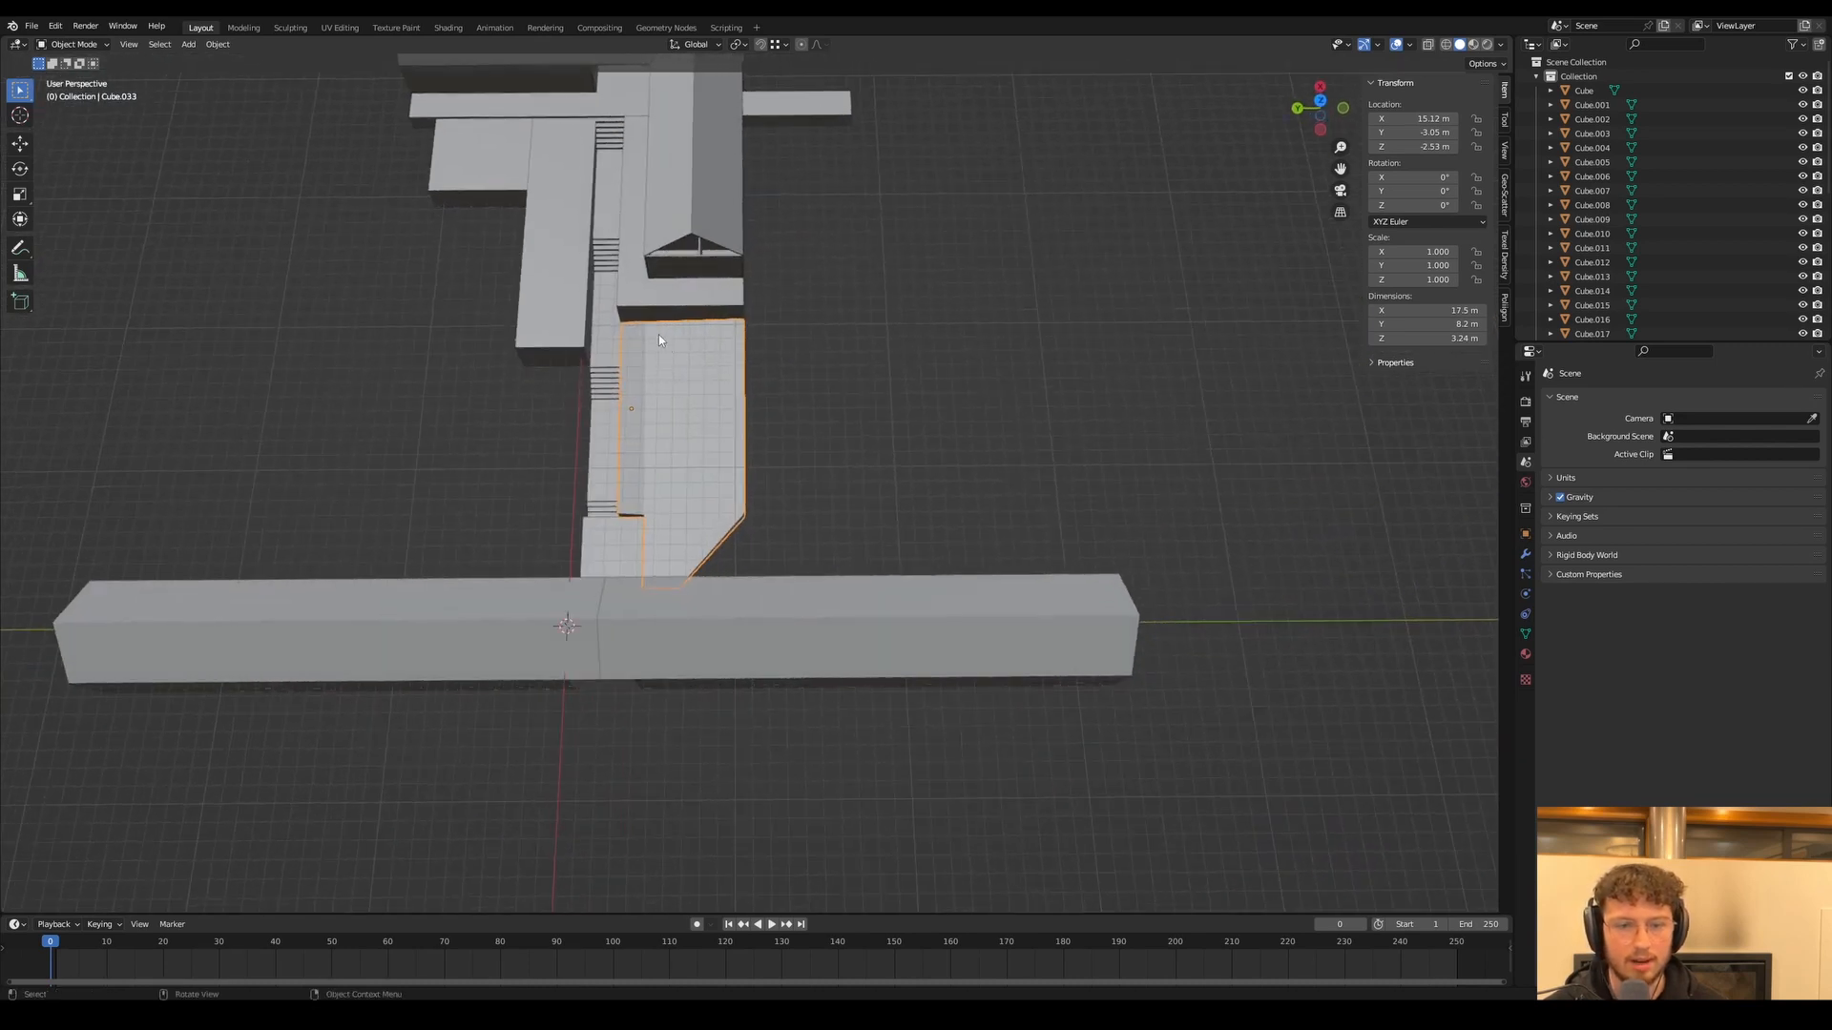
scroll(897, 351, up, 3)
key(shift+a)
mouse_move(624, 346)
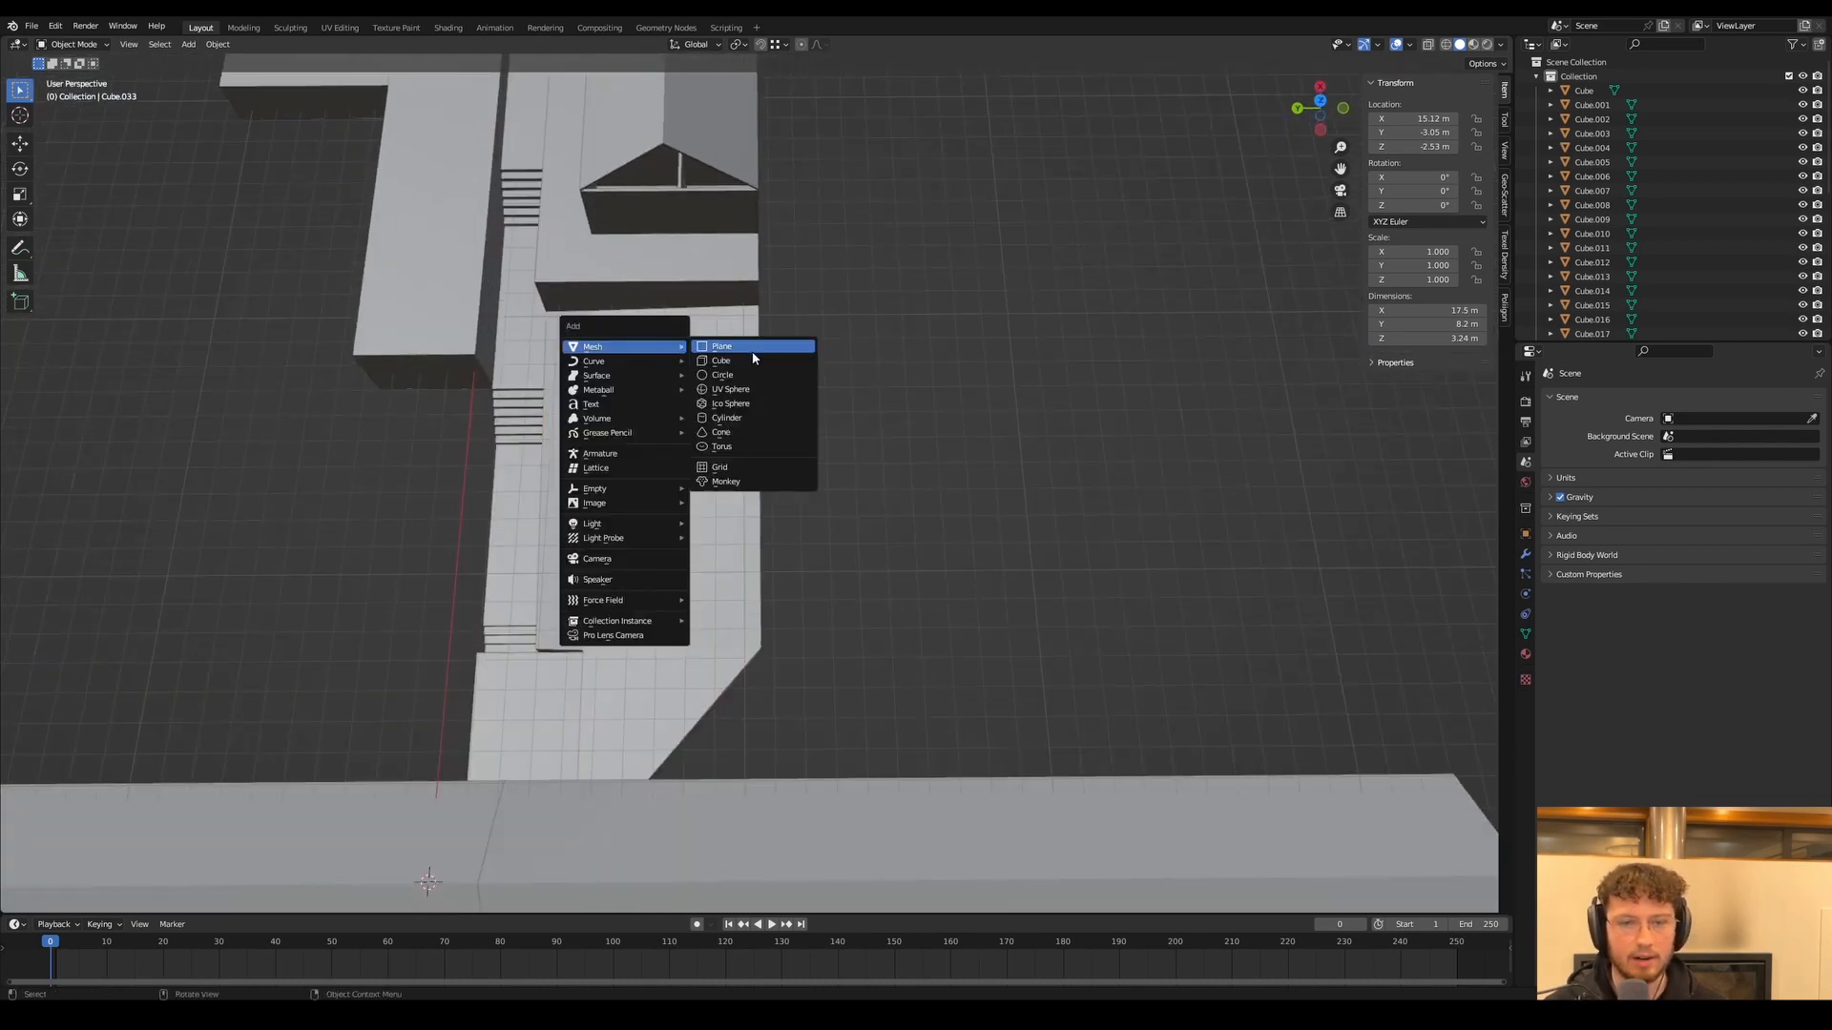
click(753, 360)
key(g)
click(493, 388)
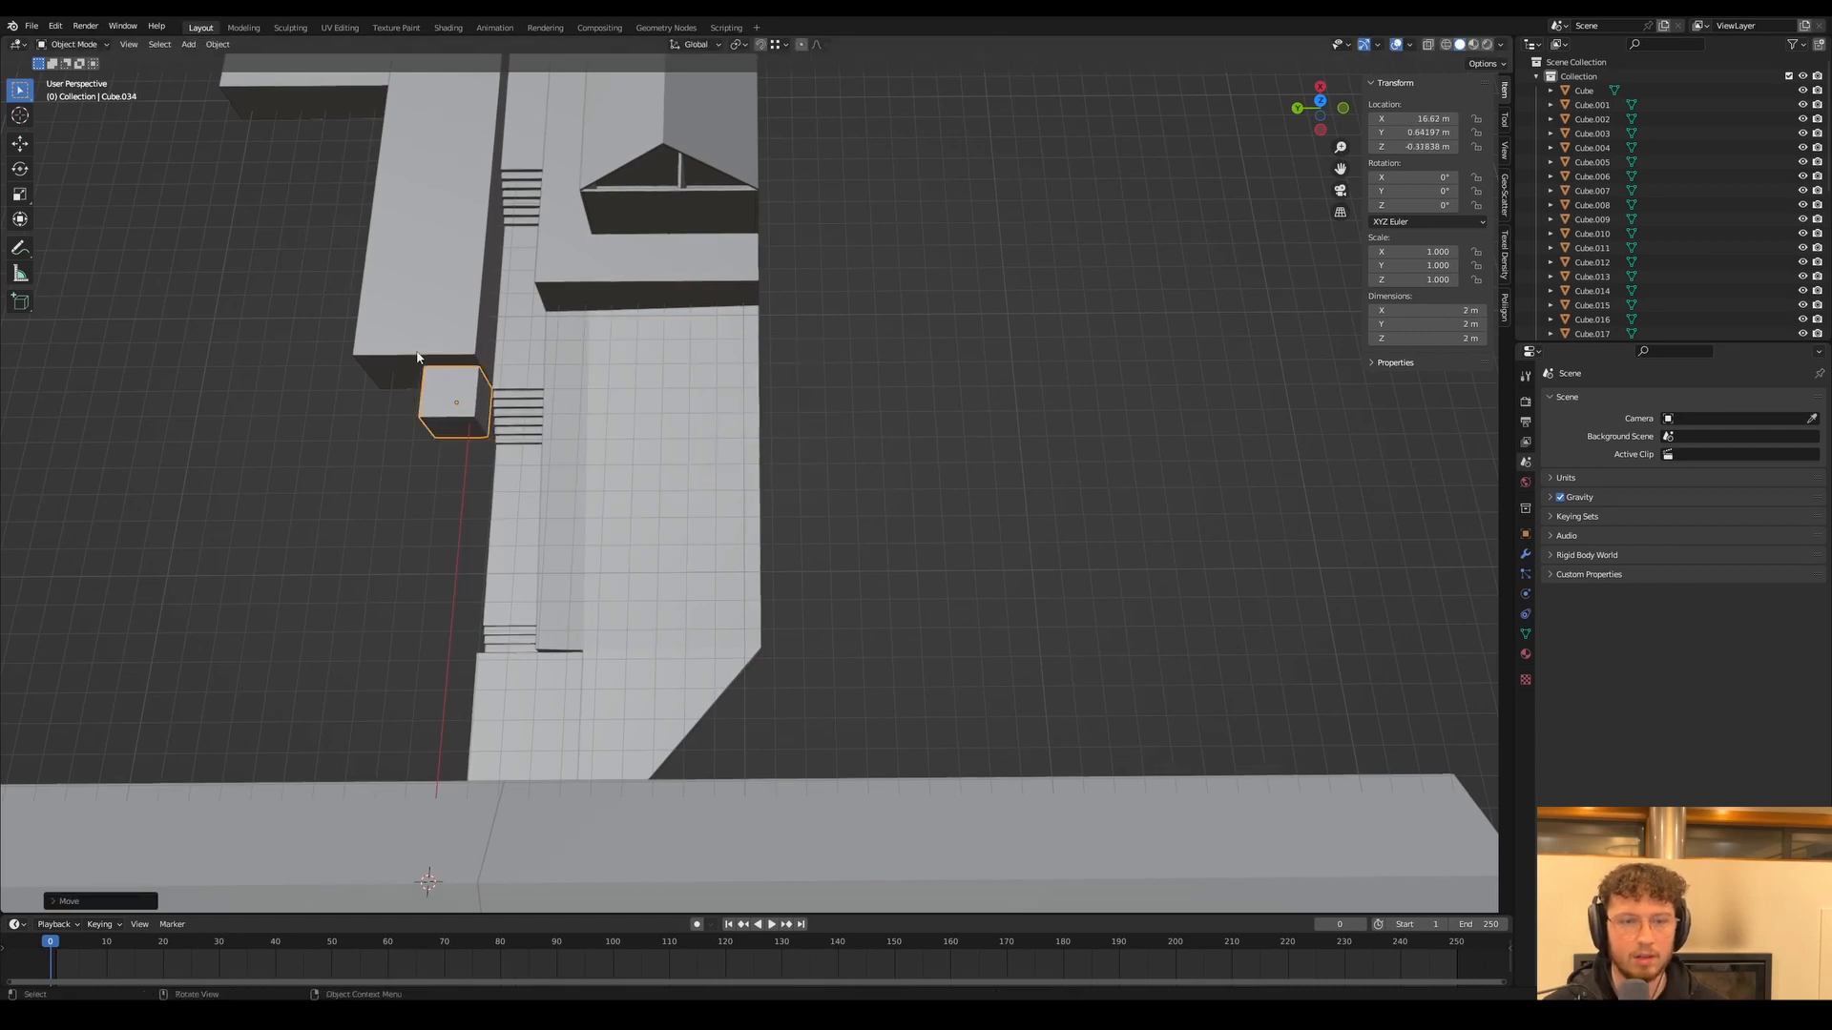
middle_drag(493, 388, 454, 374)
key(Delete)
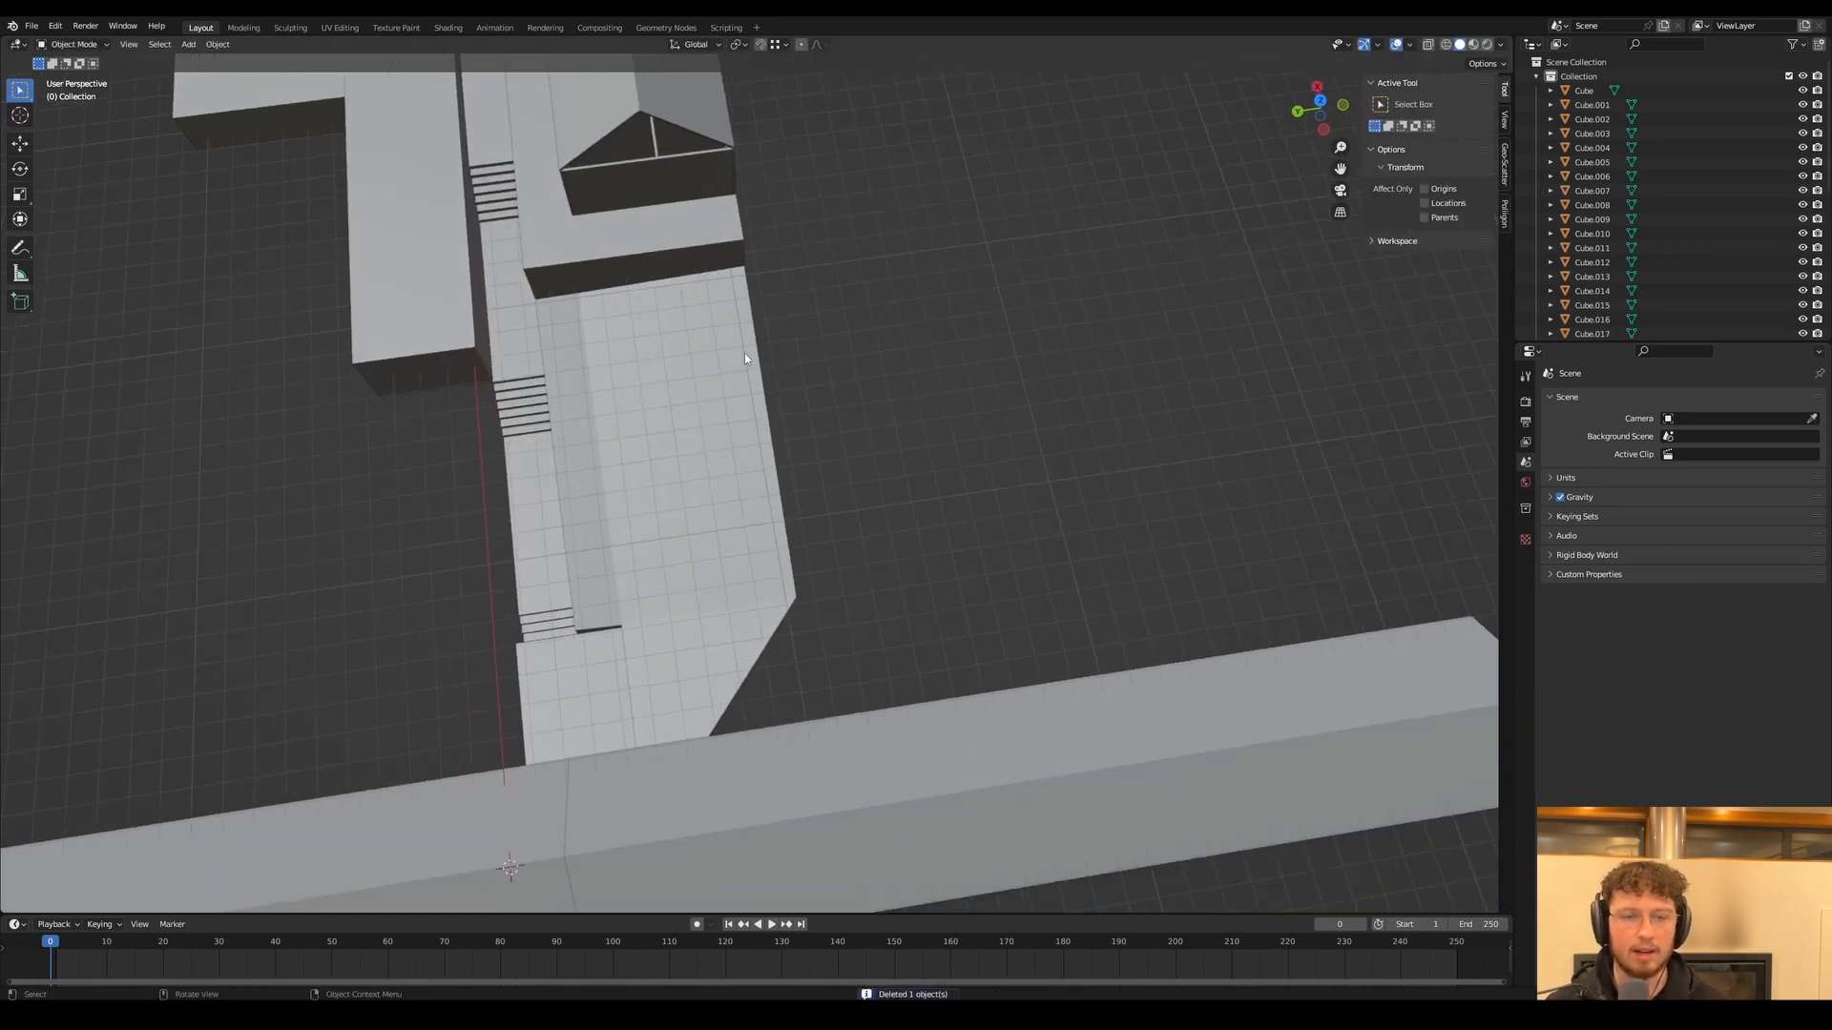
Add a plane, move it next to the house and scale it to about 107 m square as the terrain
scroll(739, 349, down, 8)
middle_drag(735, 342, 691, 323)
scroll(694, 313, up, 4)
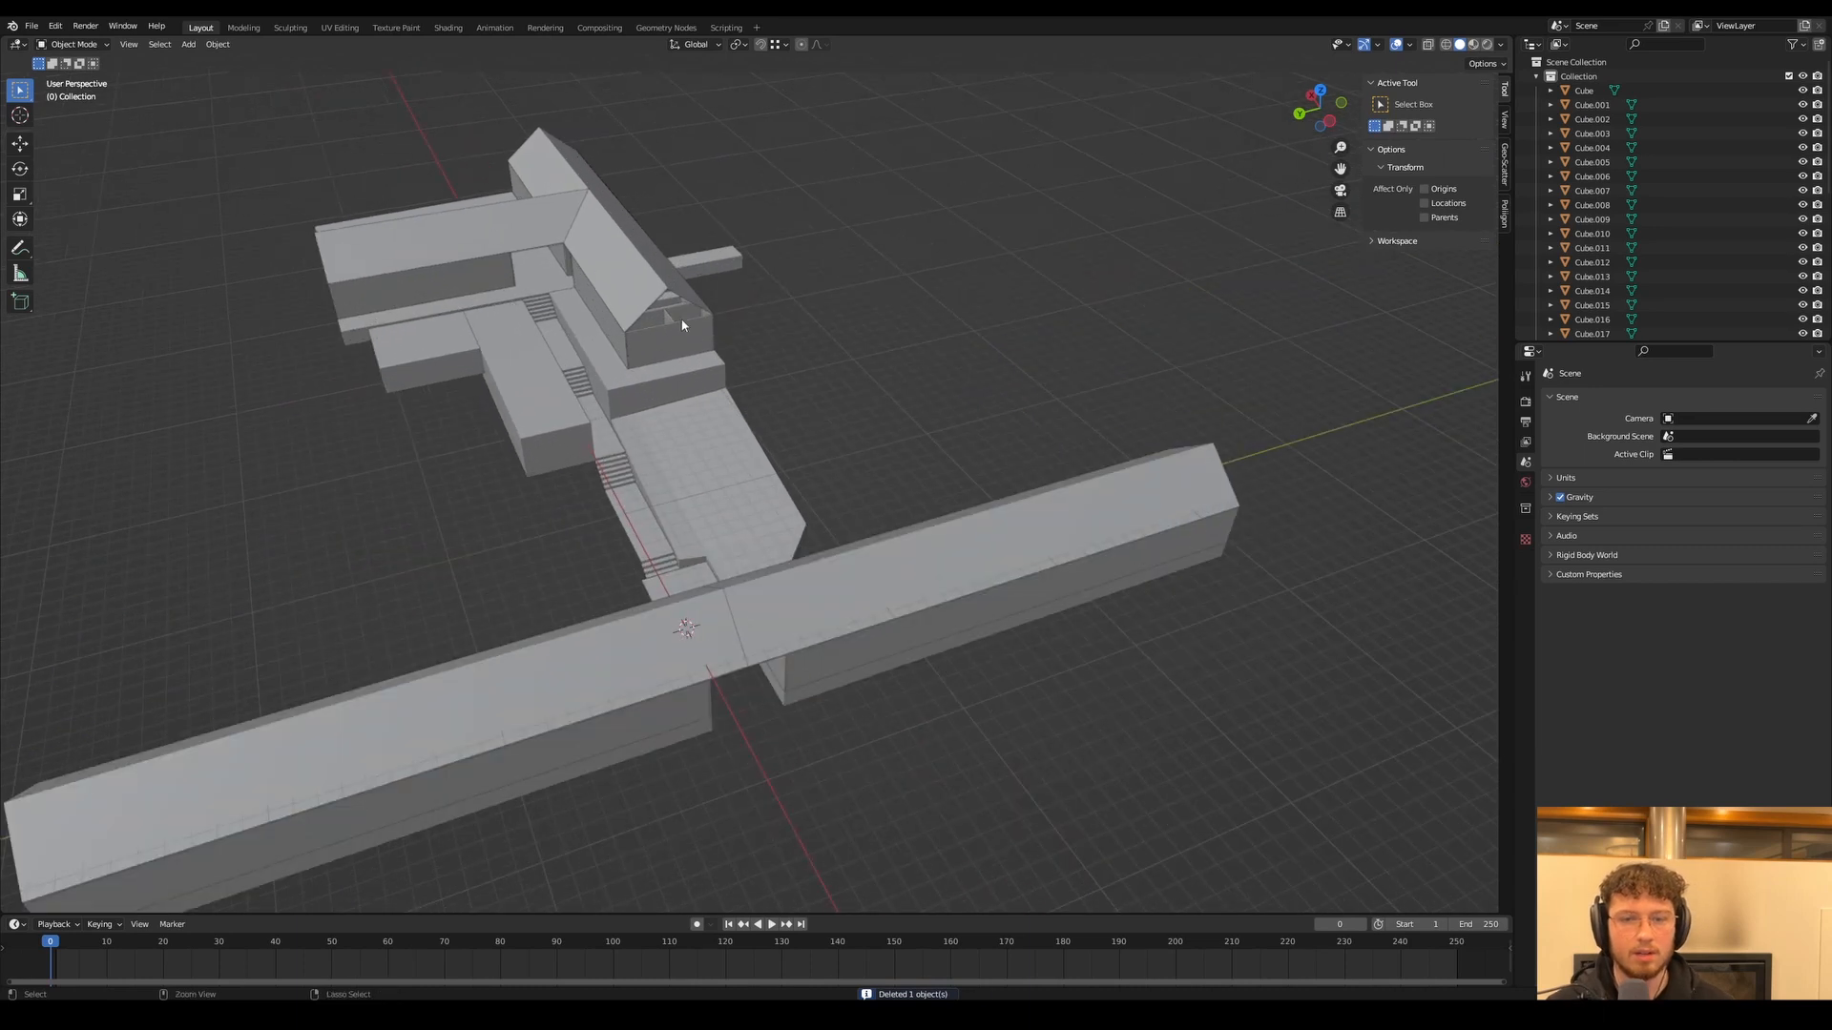
key(shift+a)
mouse_move(790, 443)
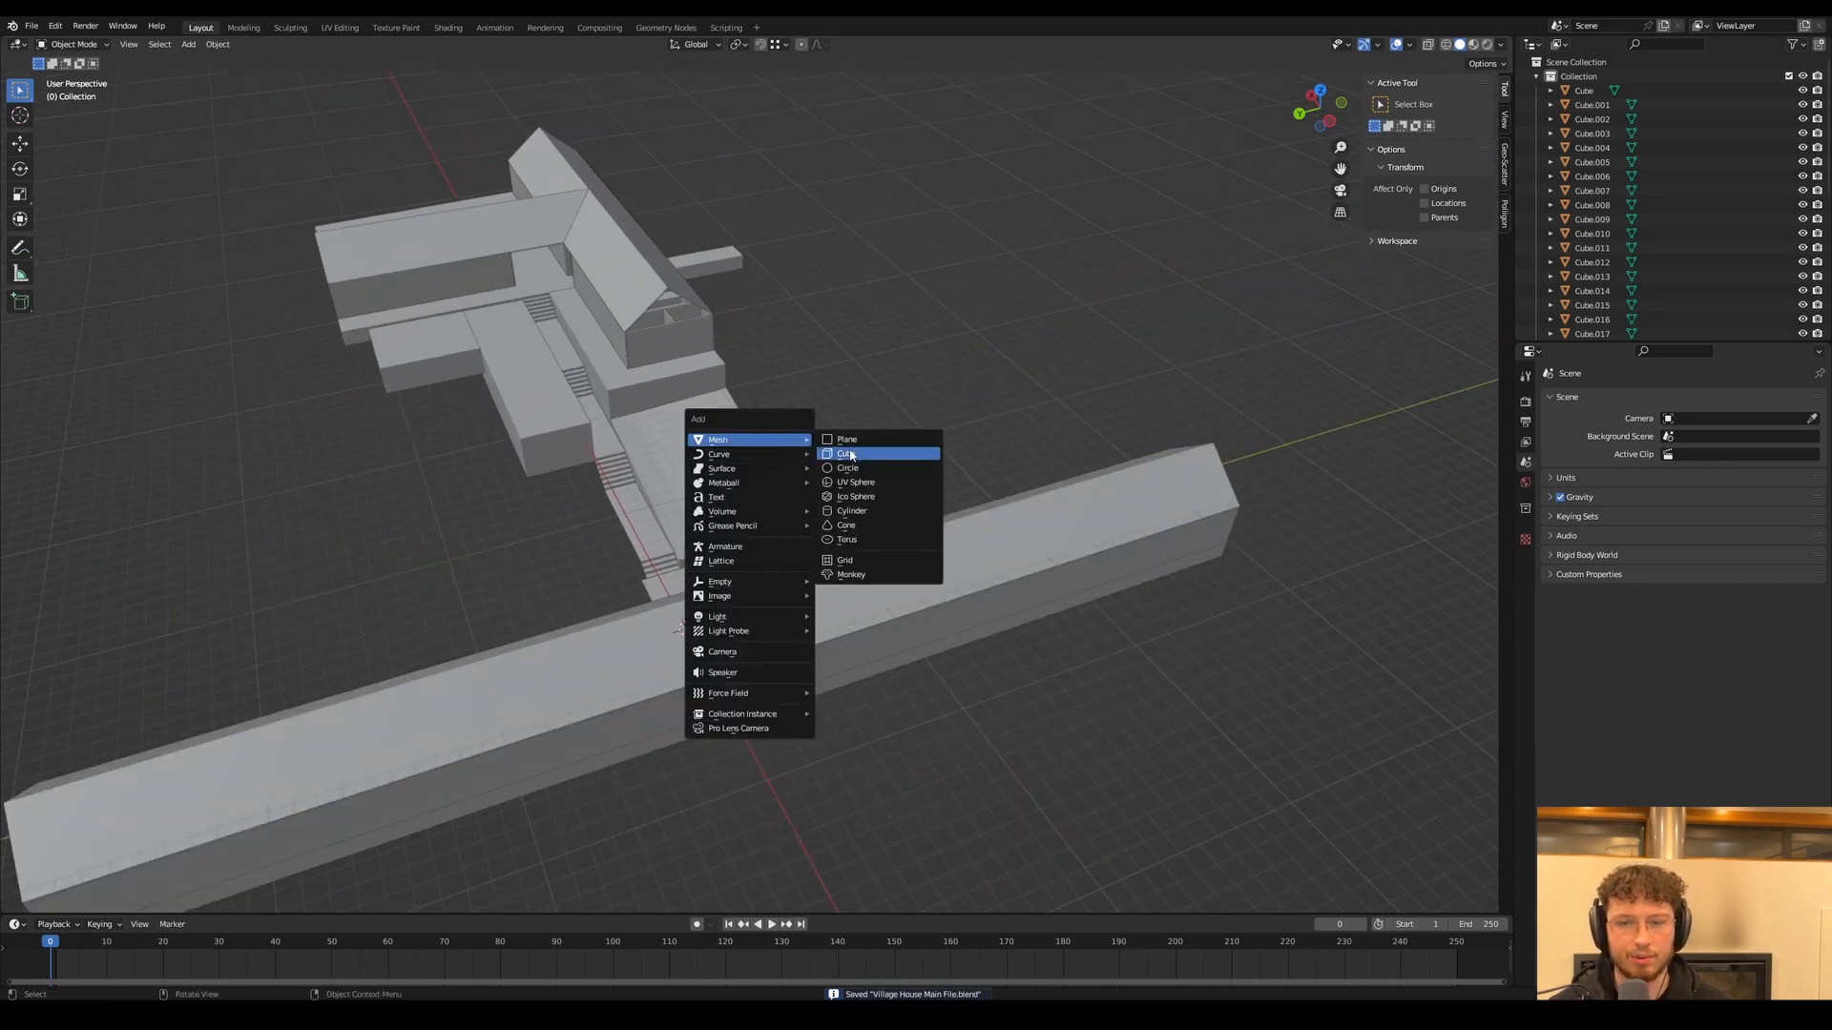
click(847, 439)
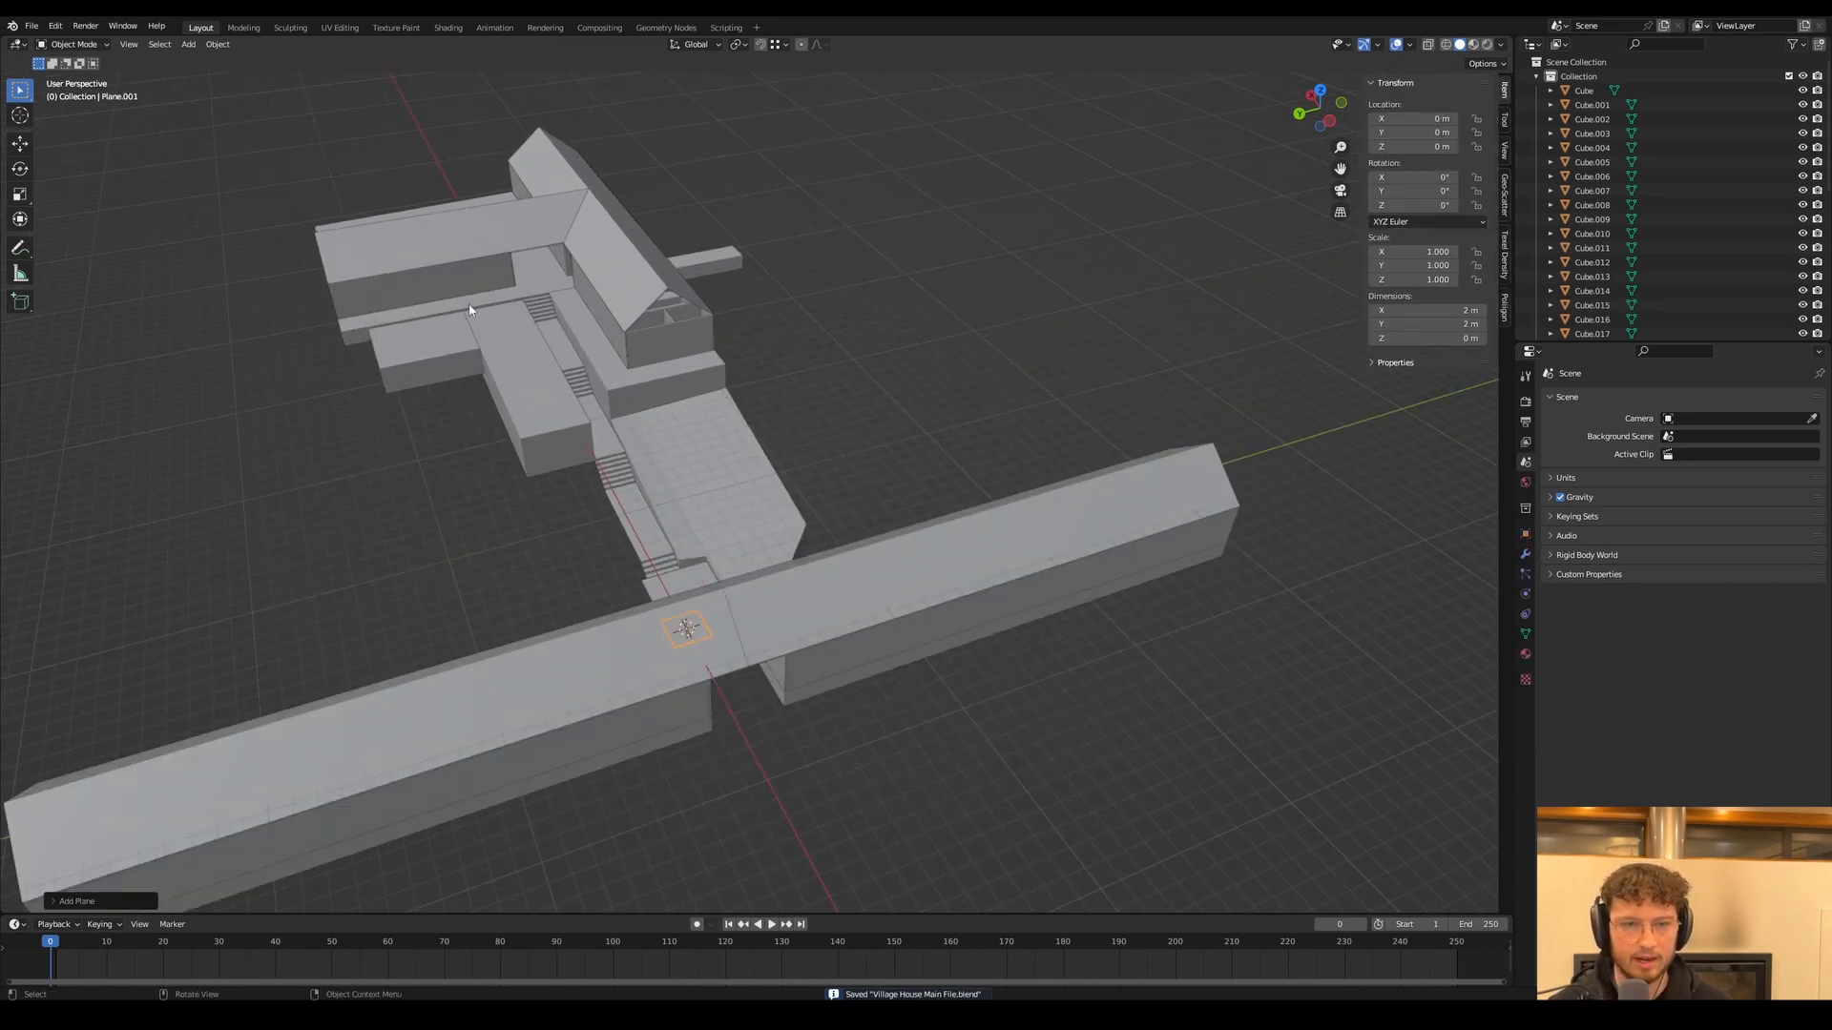
key(g)
click(387, 373)
key(s)
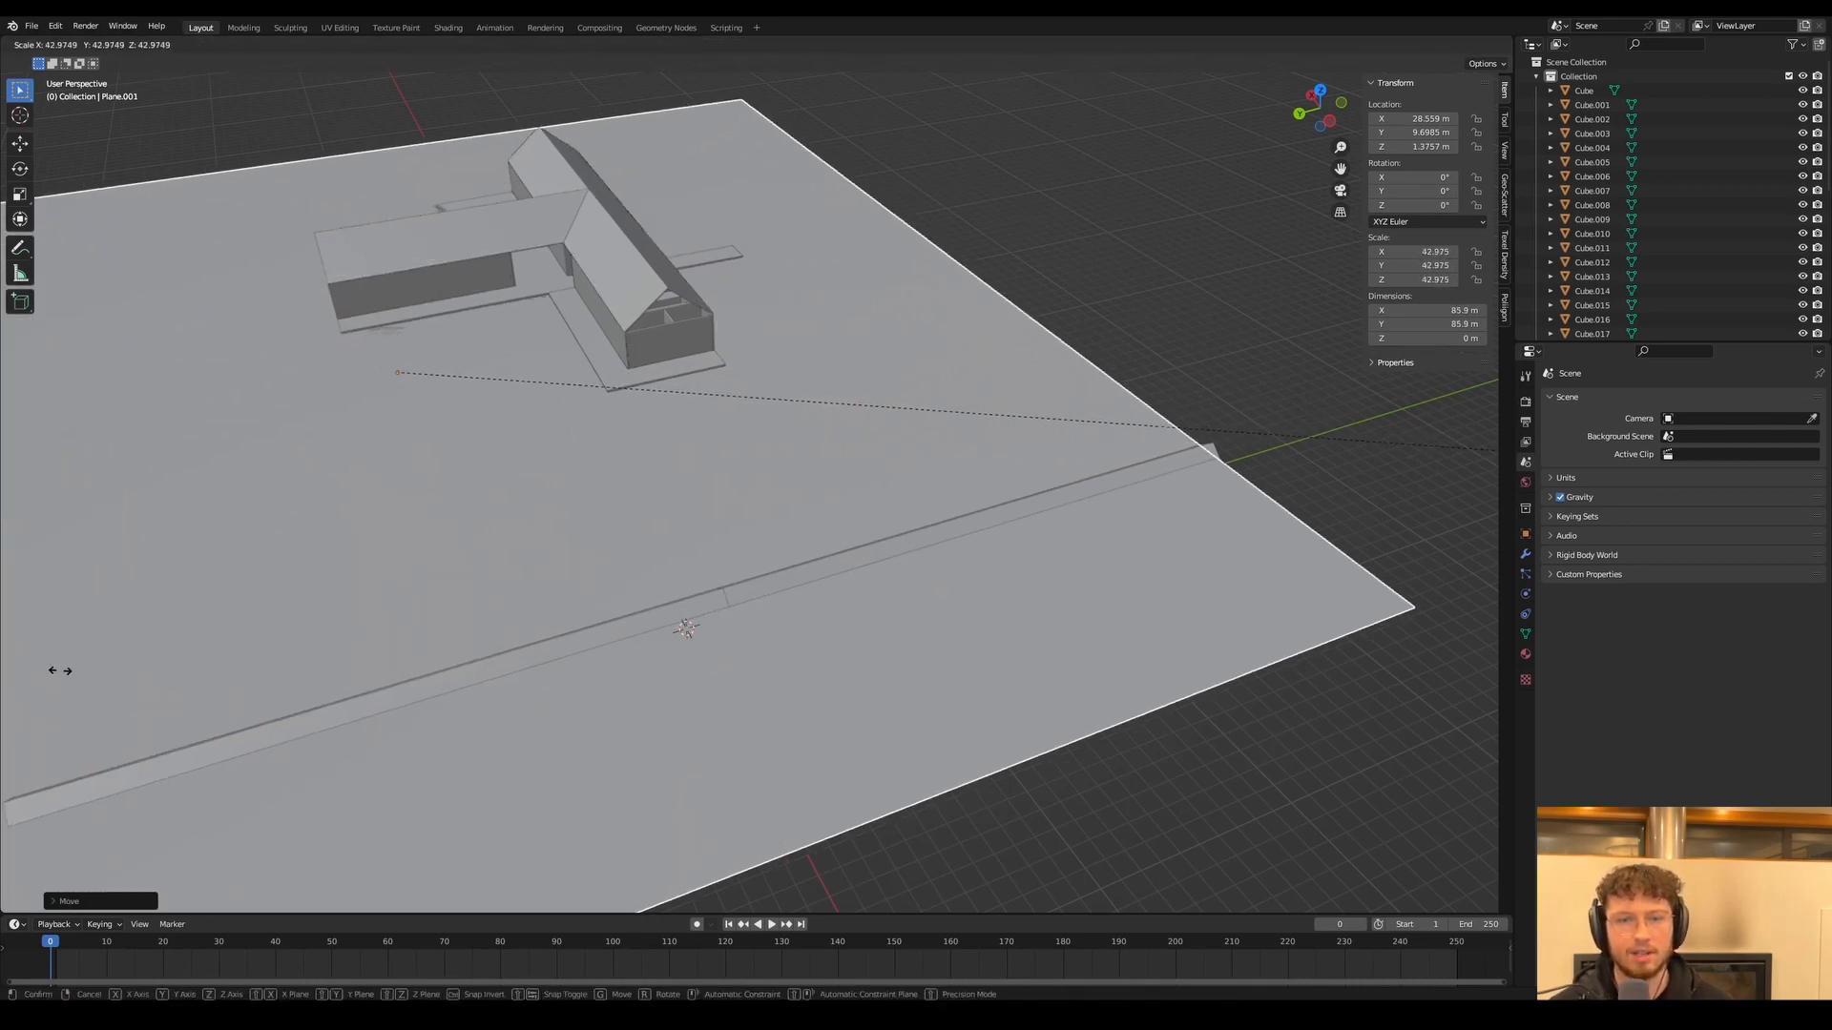
click(1093, 787)
Rotate the terrain plane about 8.2° in the back view so it slopes down from the house towards the village building
scroll(1094, 788, down, 1)
scroll(1093, 787, down, 5)
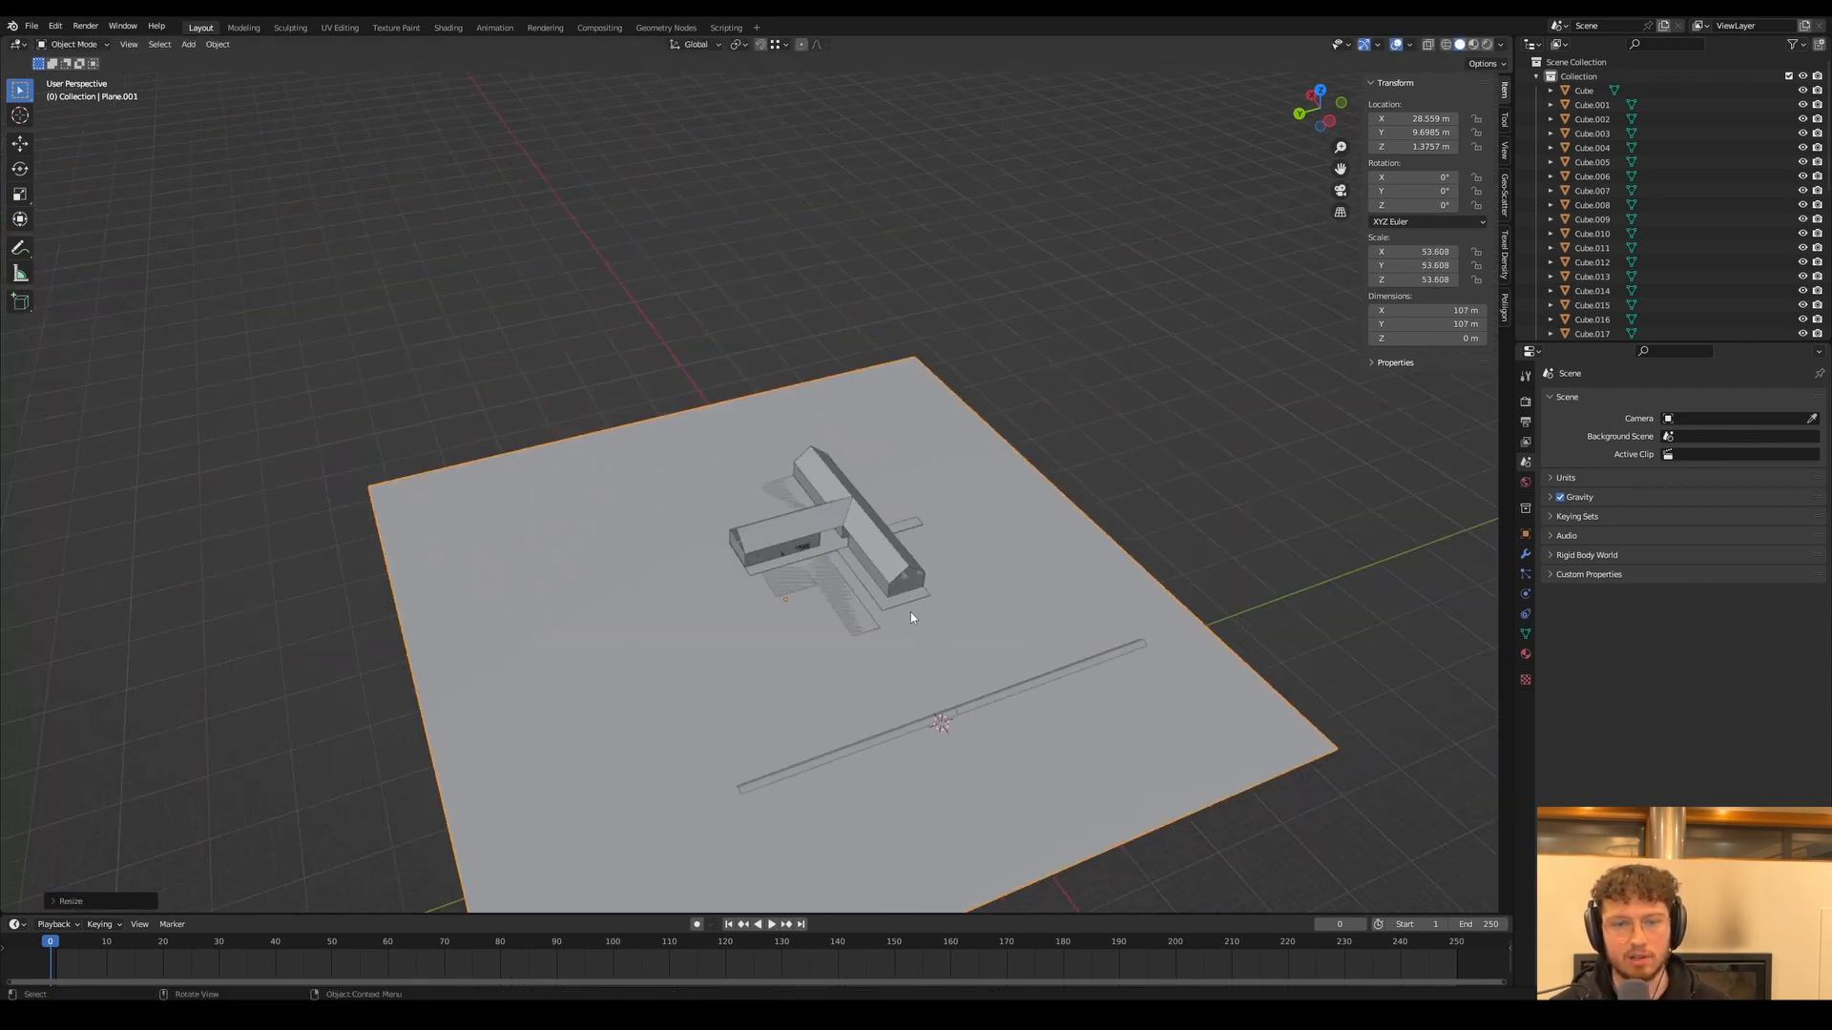
middle_drag(911, 610, 1112, 591)
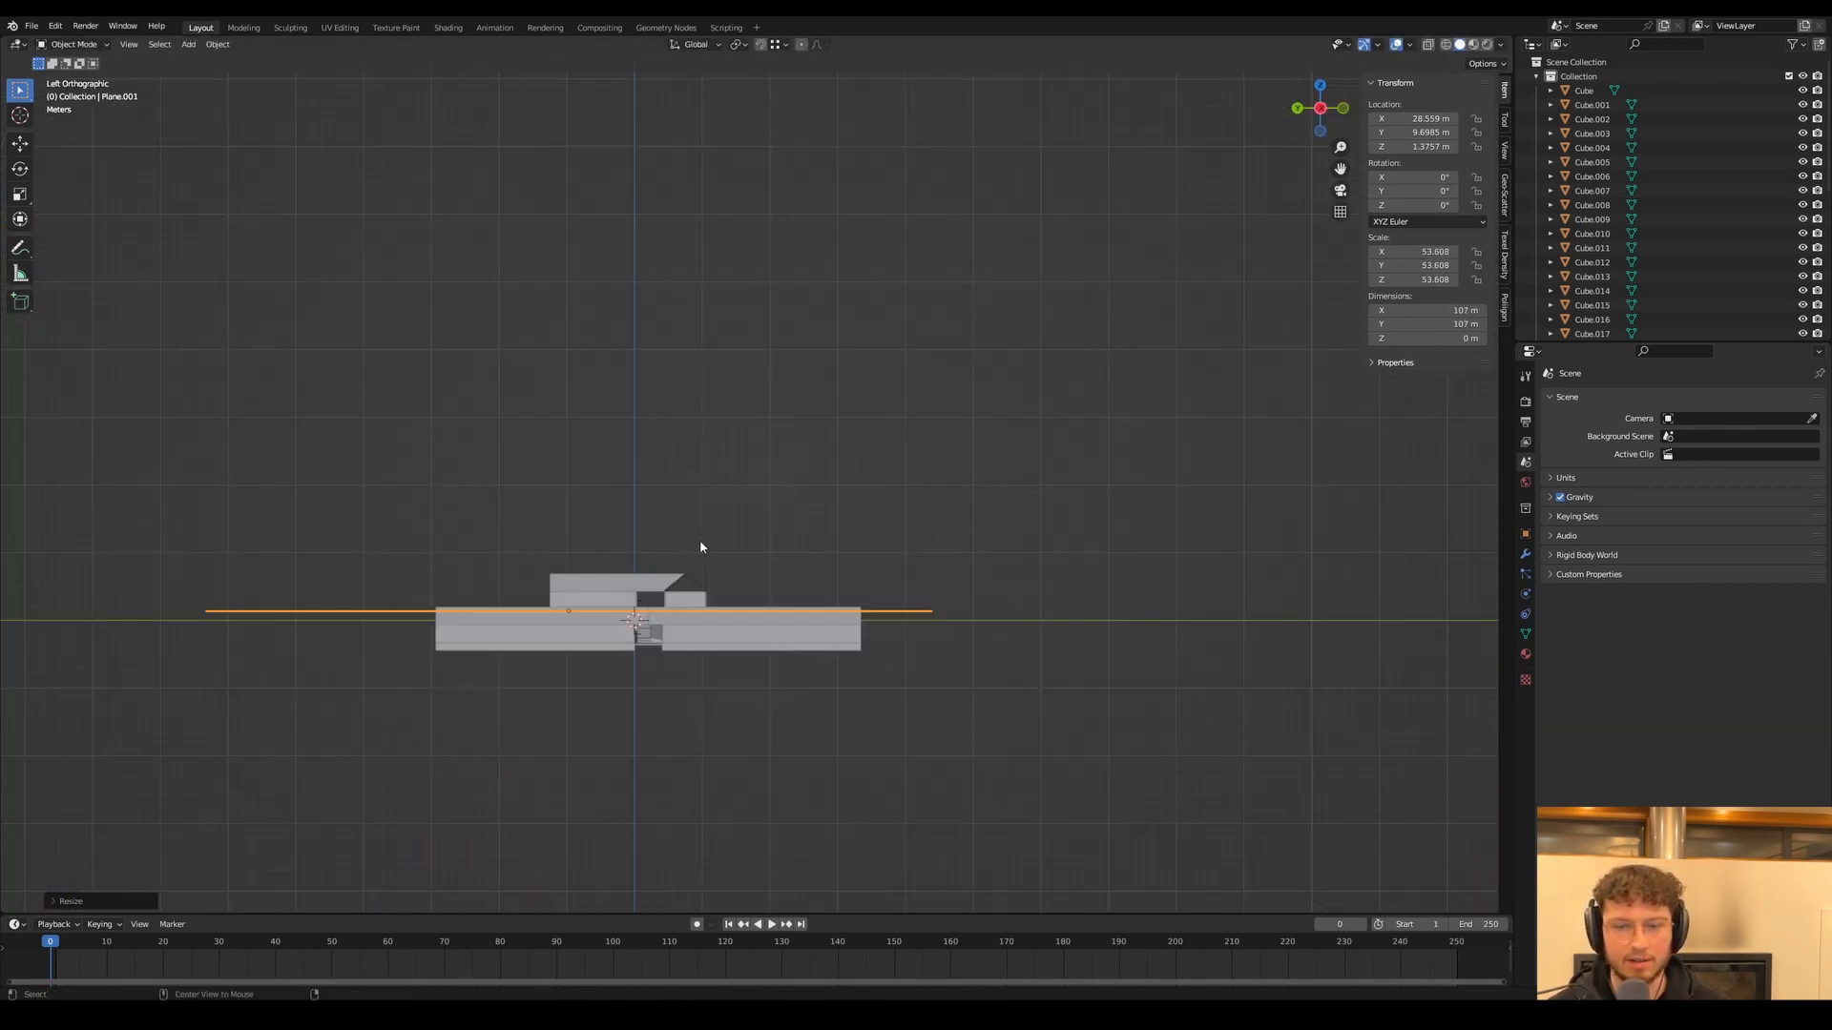
alt+middle_drag(701, 545, 870, 574)
scroll(1198, 703, up, 3)
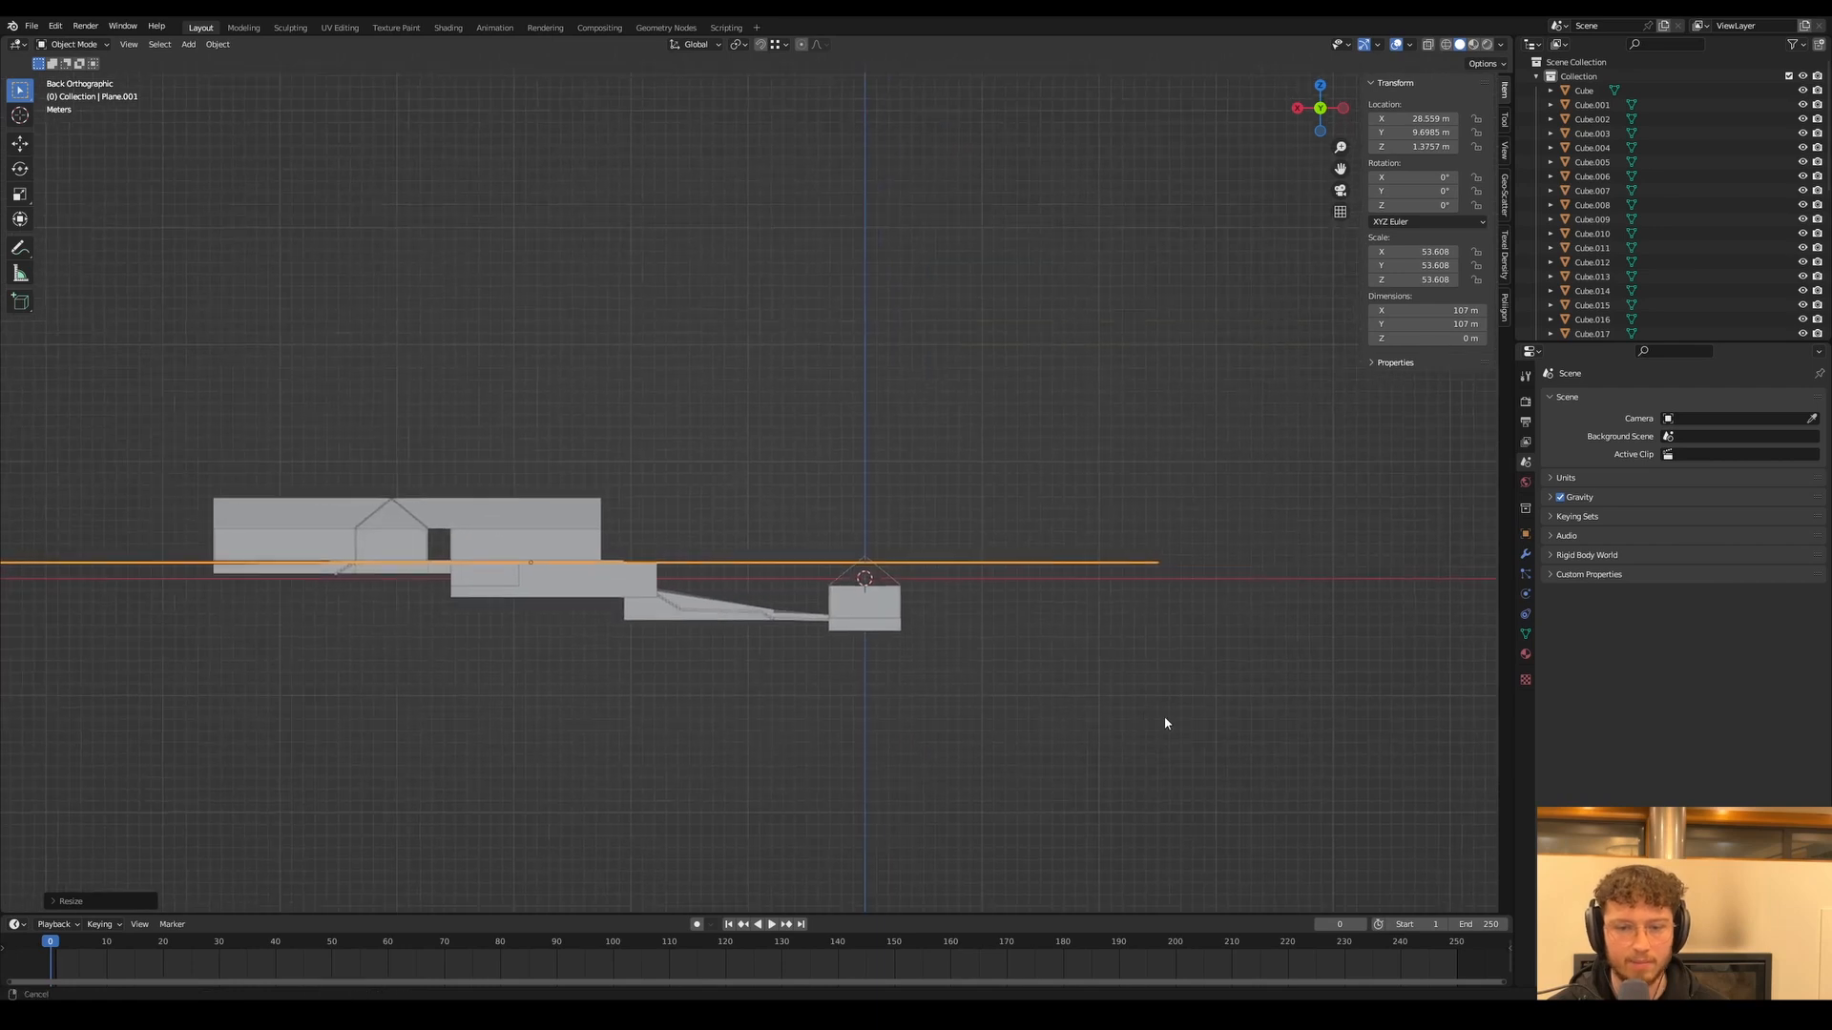
shift+middle_drag(1098, 515, 1194, 523)
key(r)
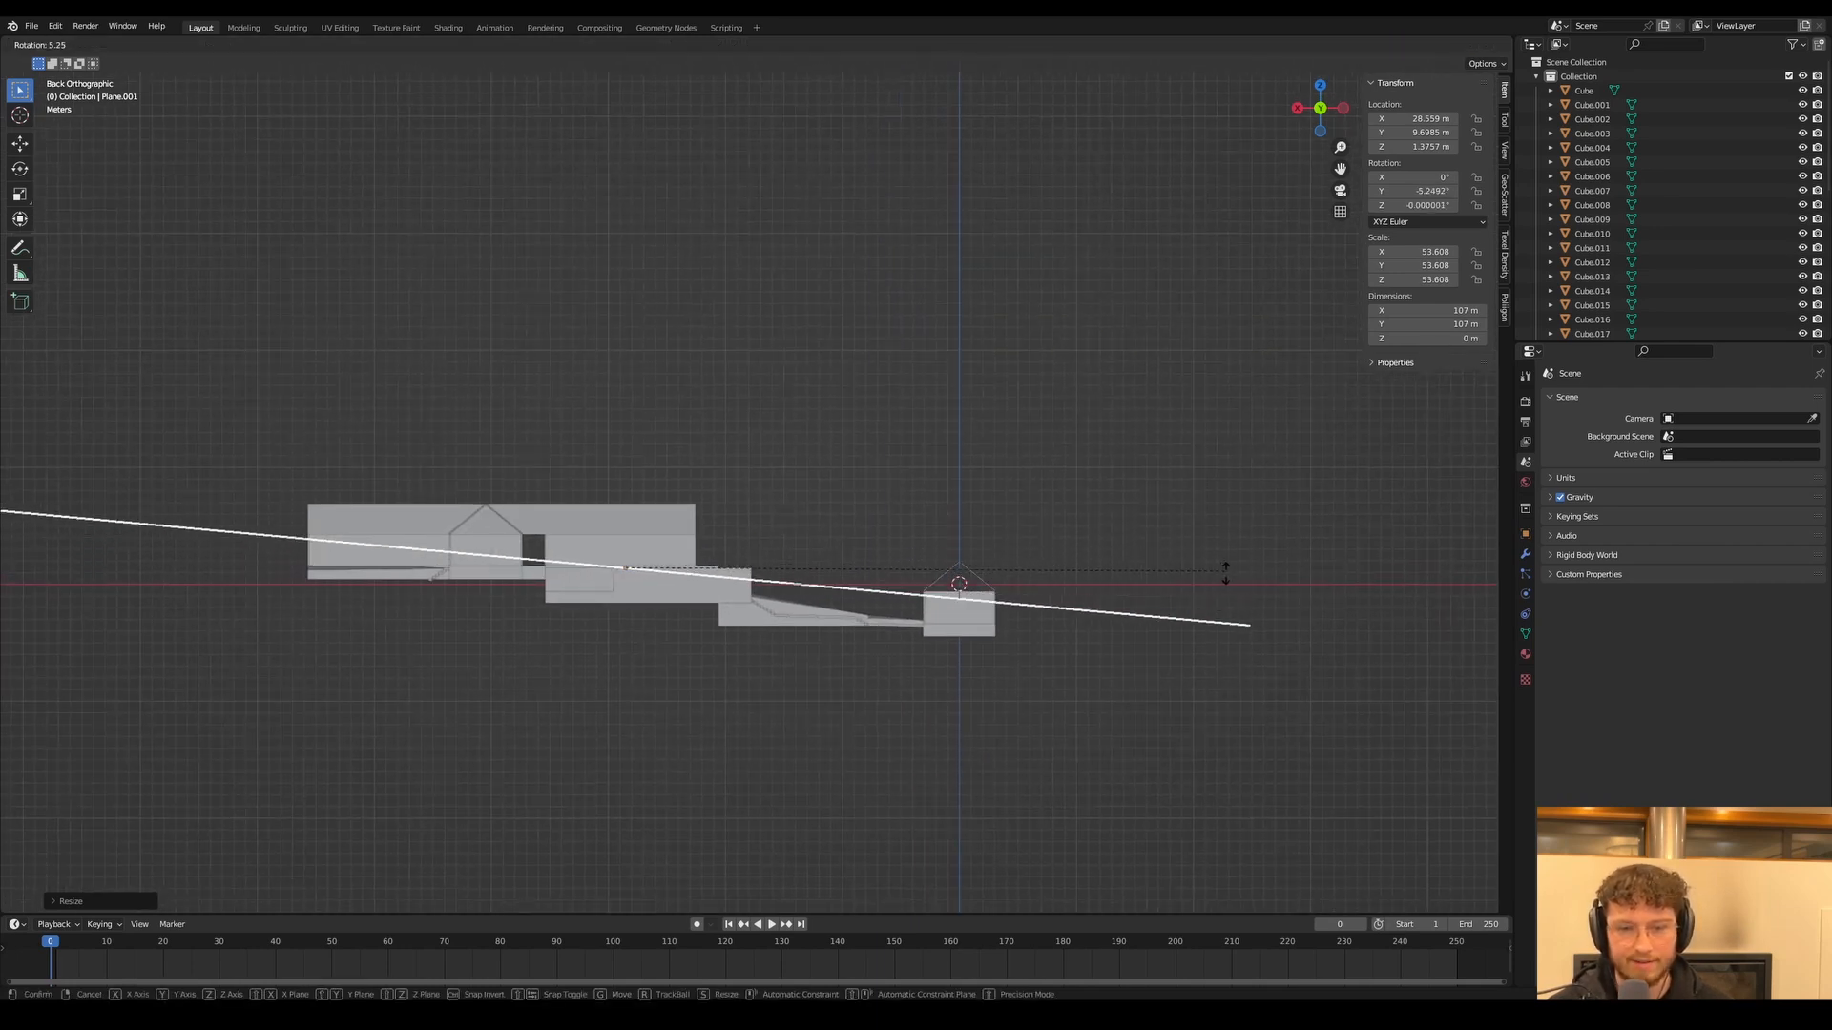
click(1246, 604)
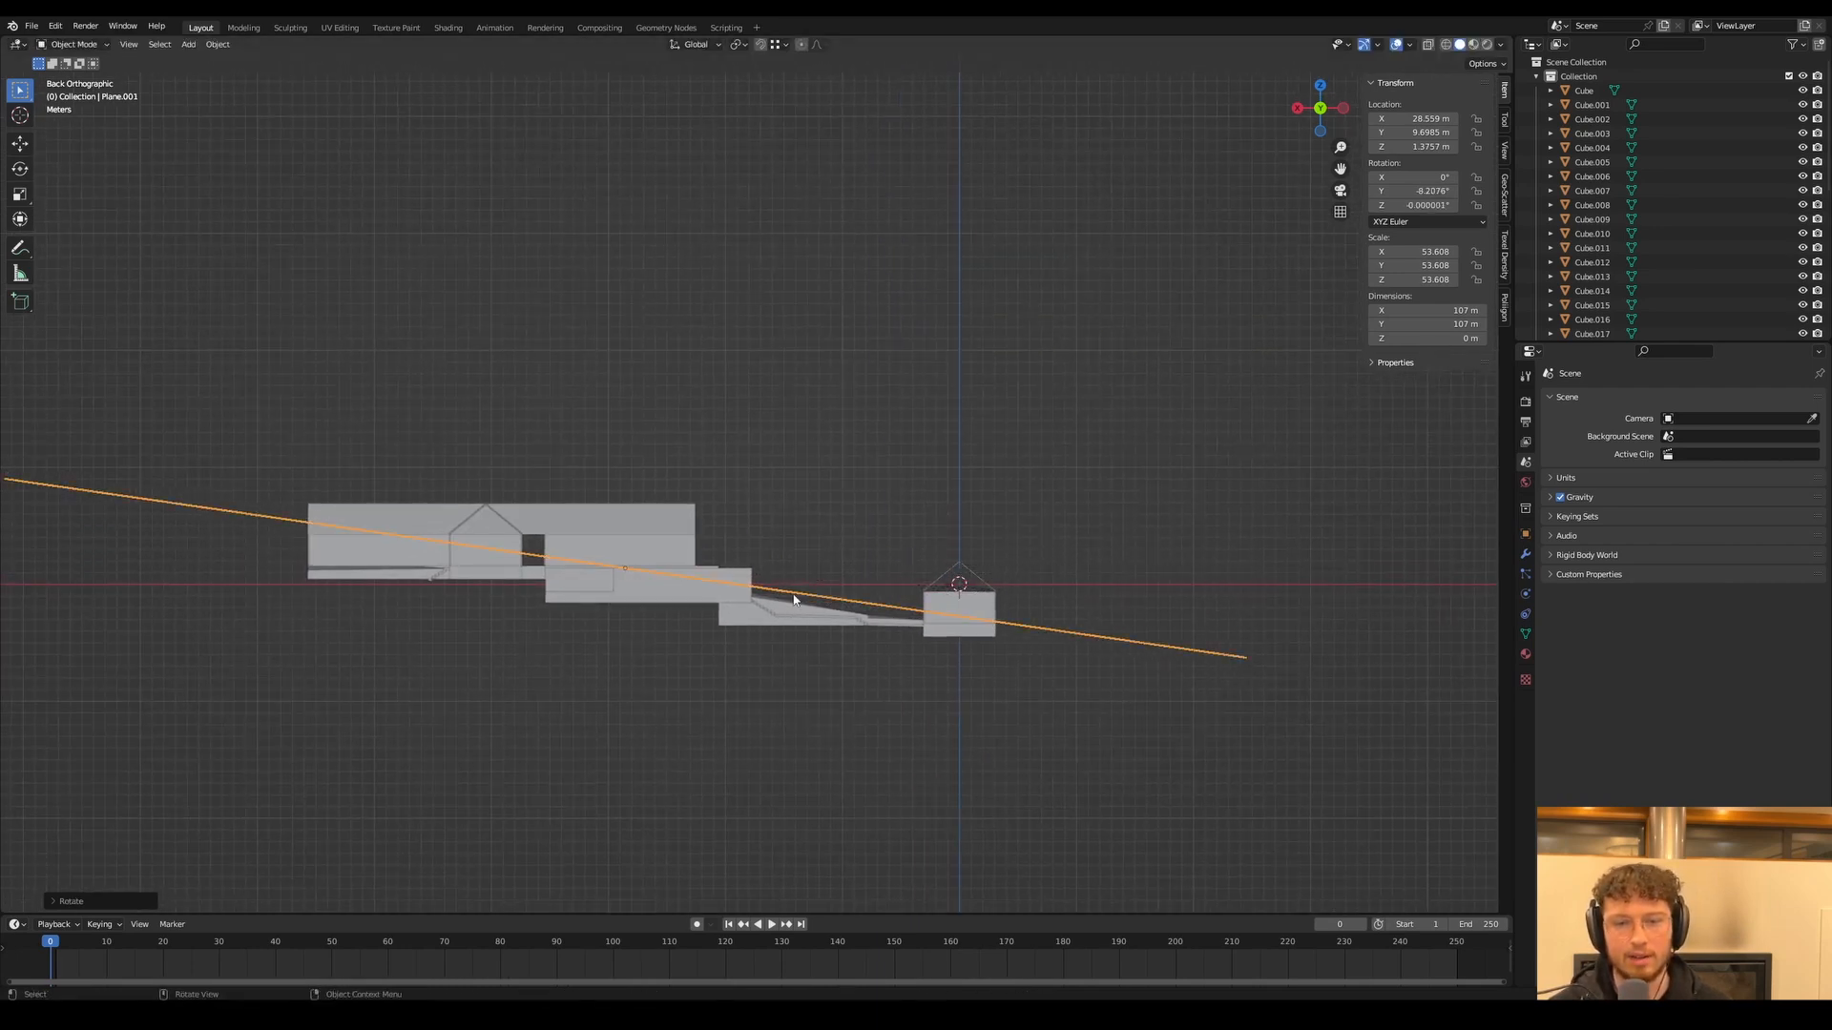
Move the sloping terrain plane about 9.5 m towards the village building and about 1.65 m down
key(g)
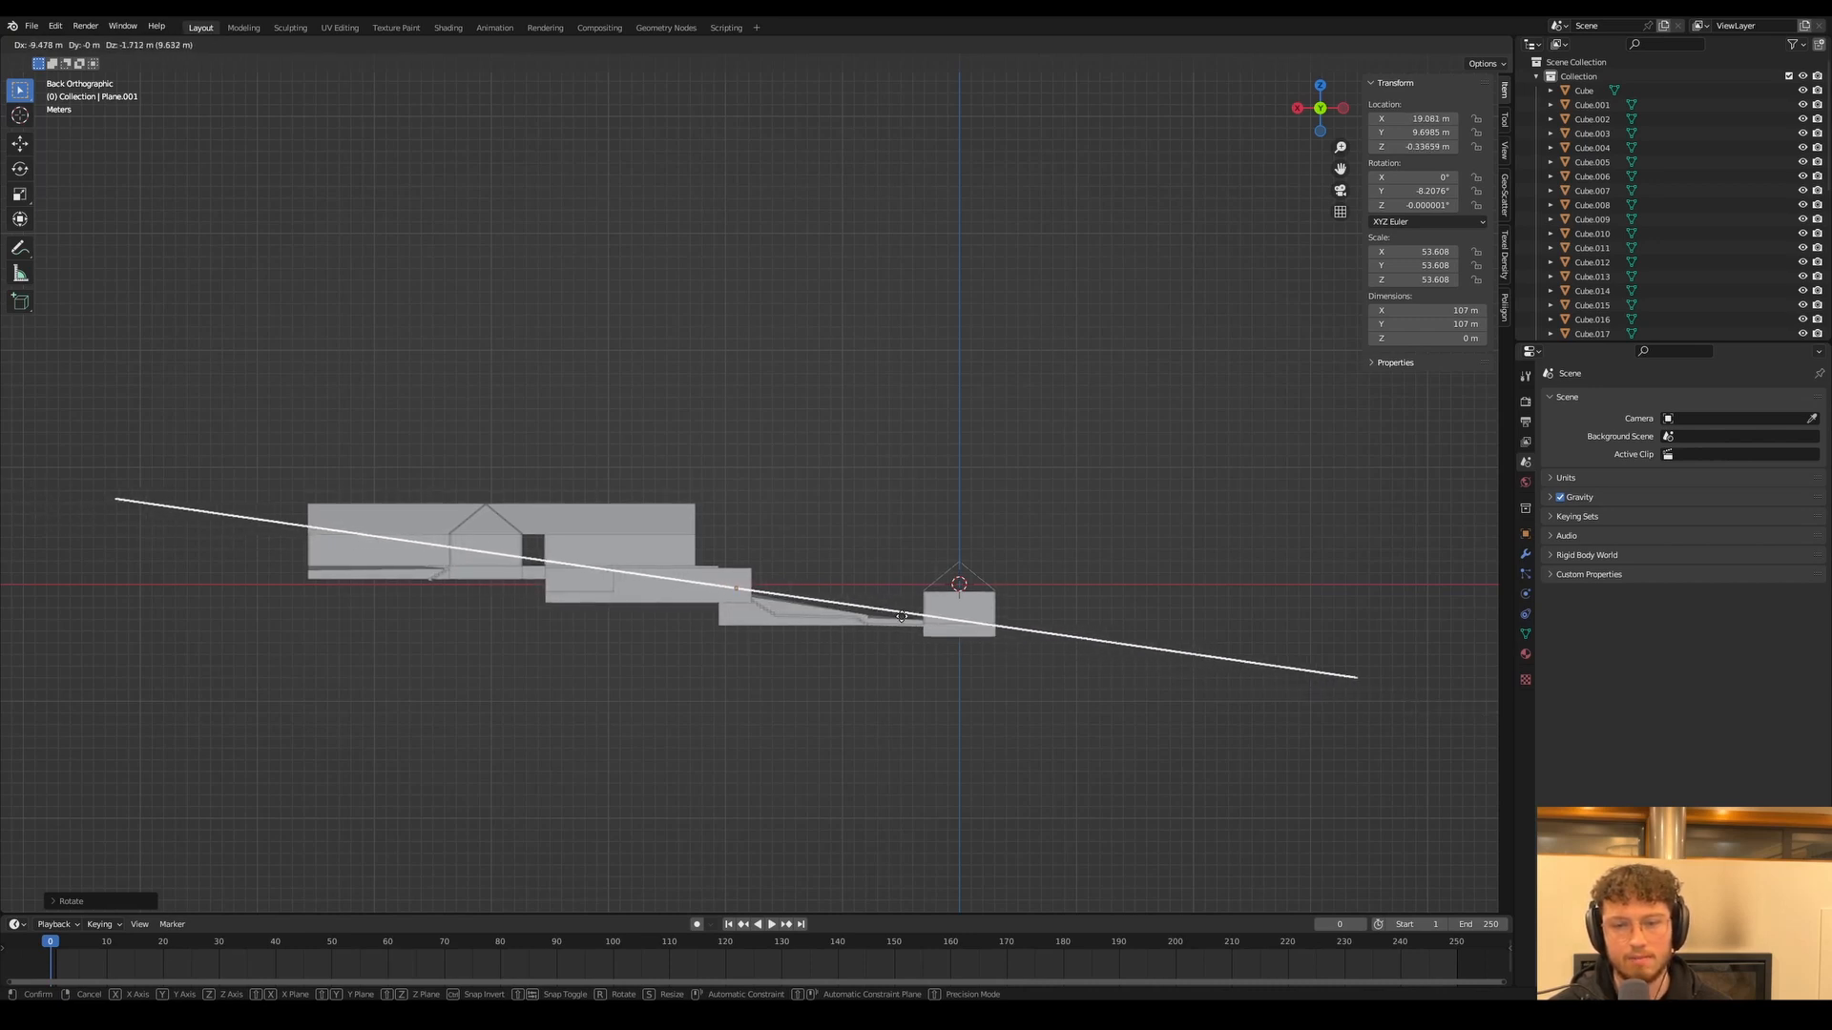
click(902, 617)
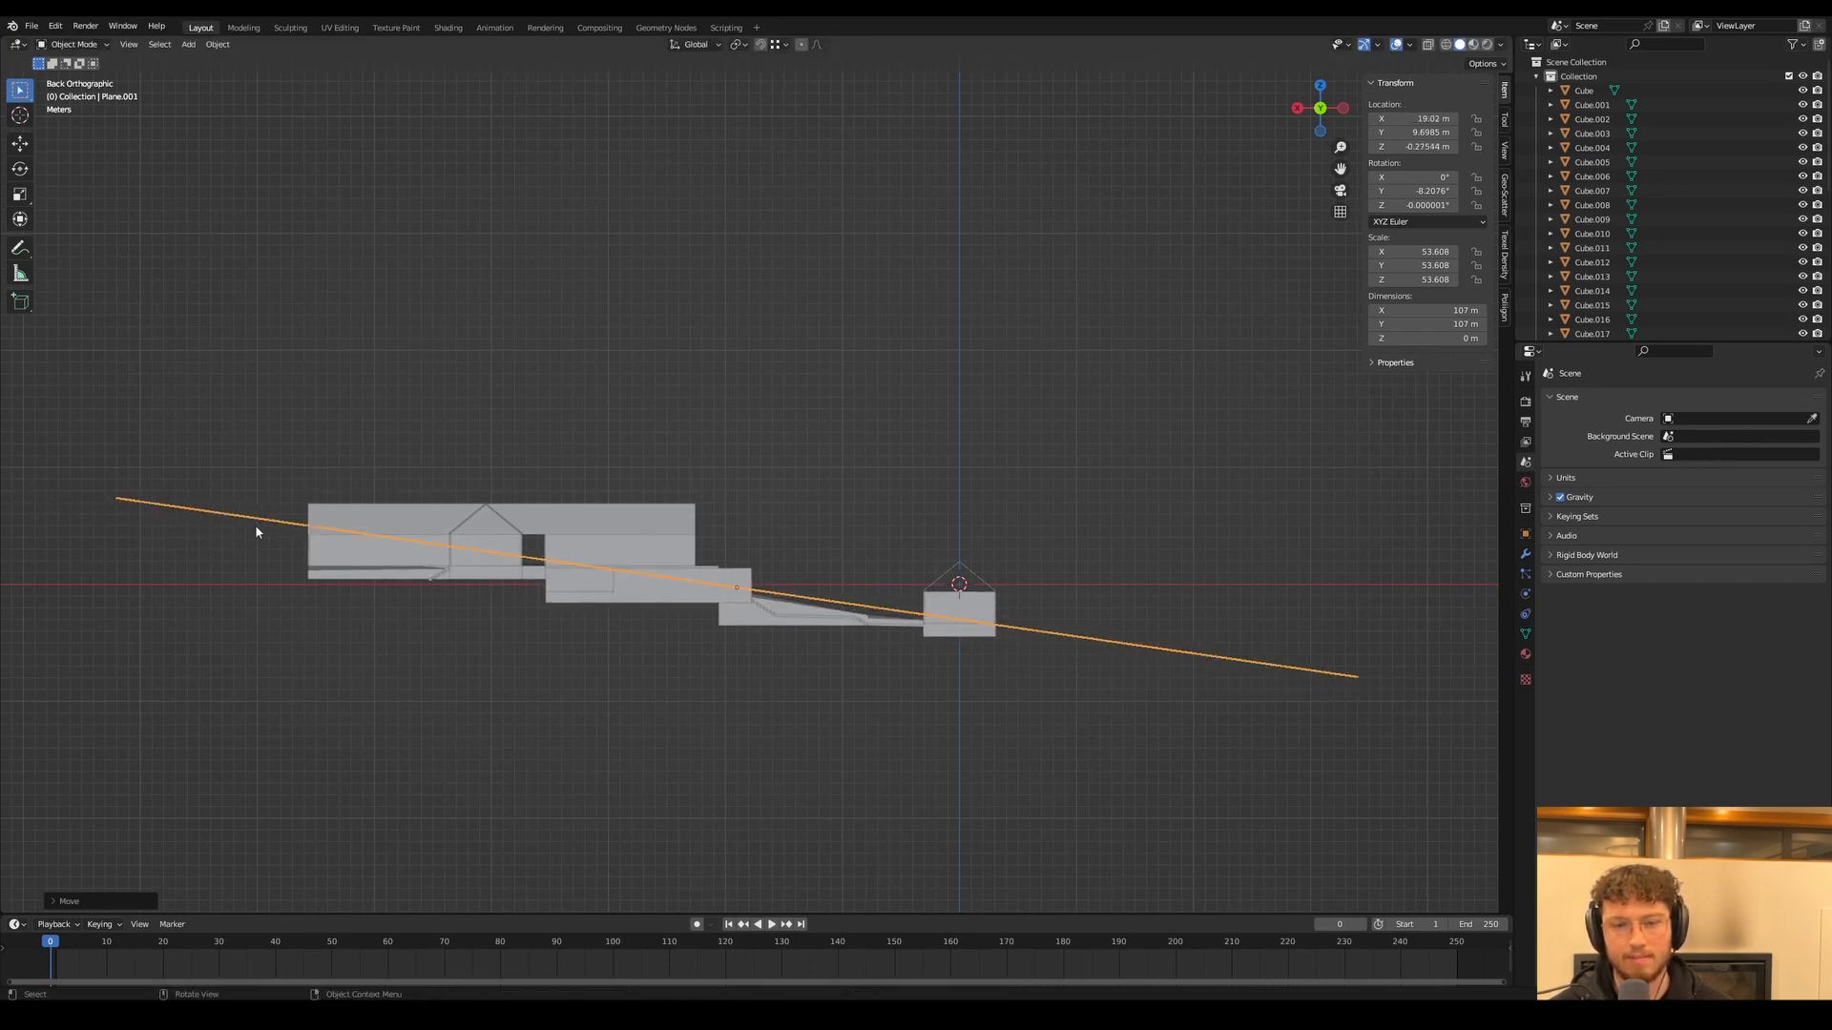
middle_drag(932, 623, 1115, 643)
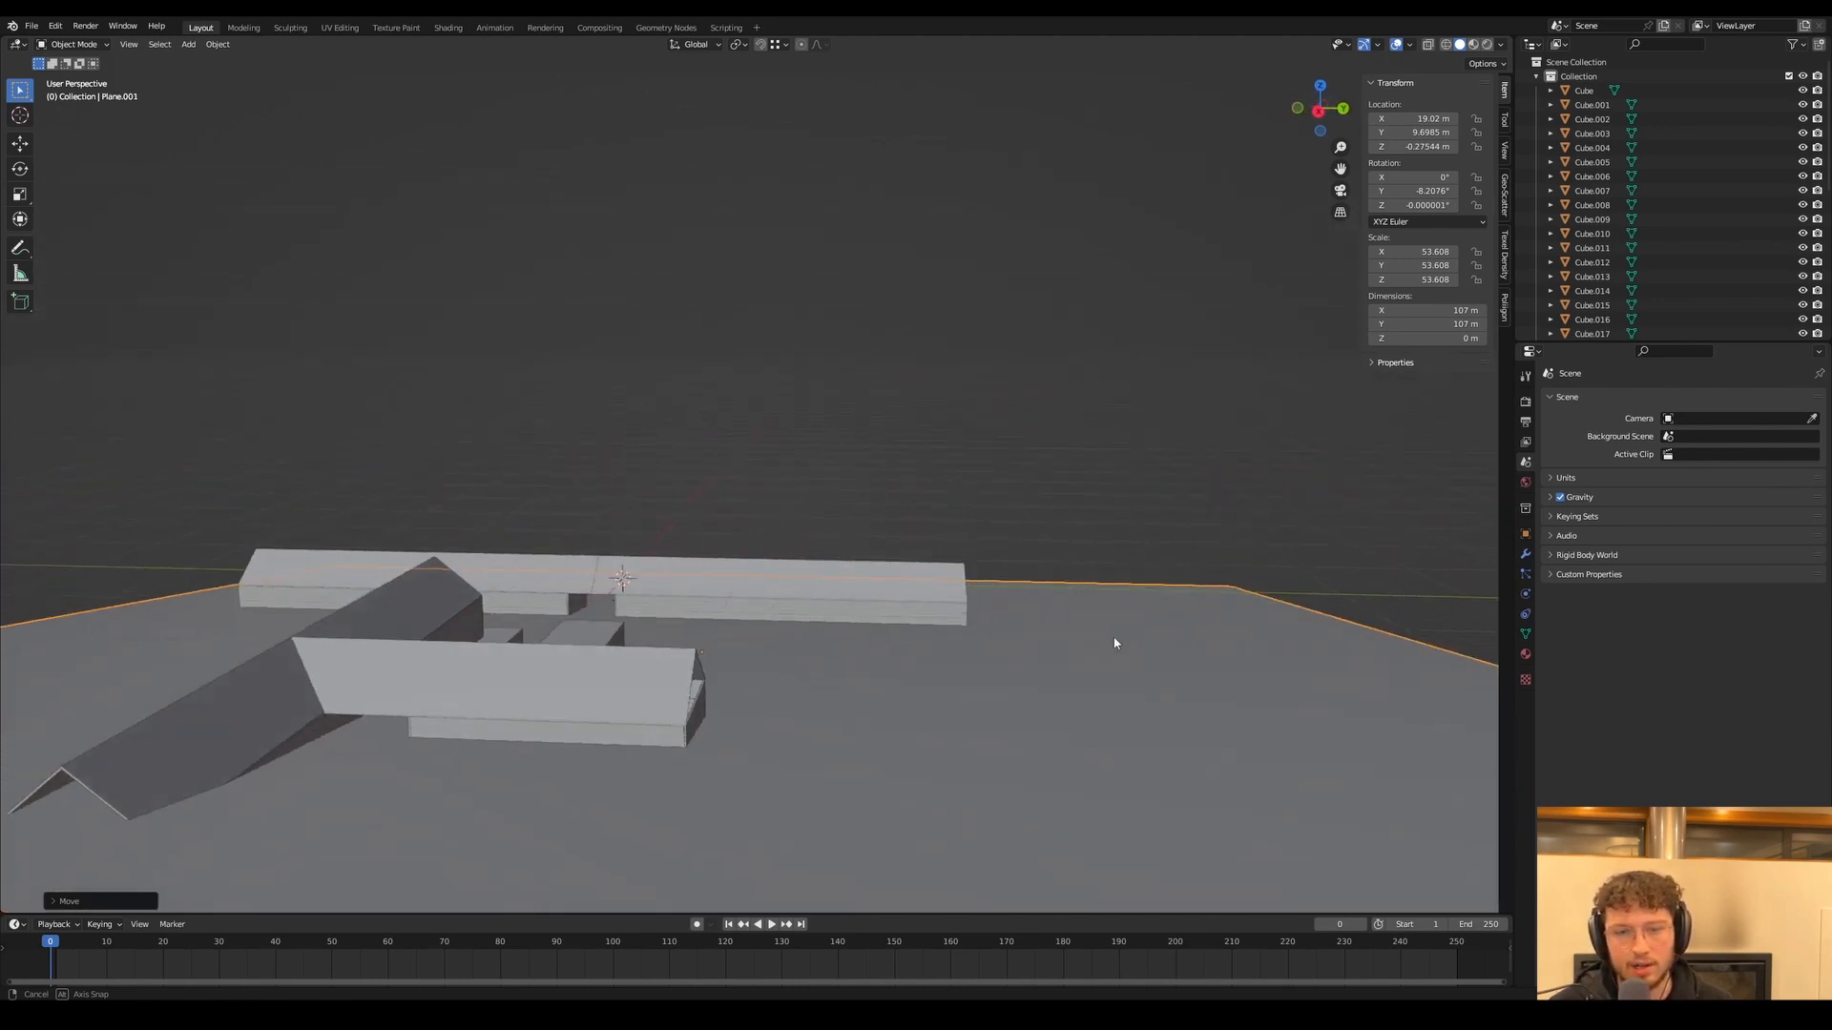
scroll(762, 618, up, 3)
shift+middle_drag(801, 609, 769, 576)
shift+middle_drag(769, 576, 658, 584)
key(shift+a)
mouse_move(658, 550)
click(727, 565)
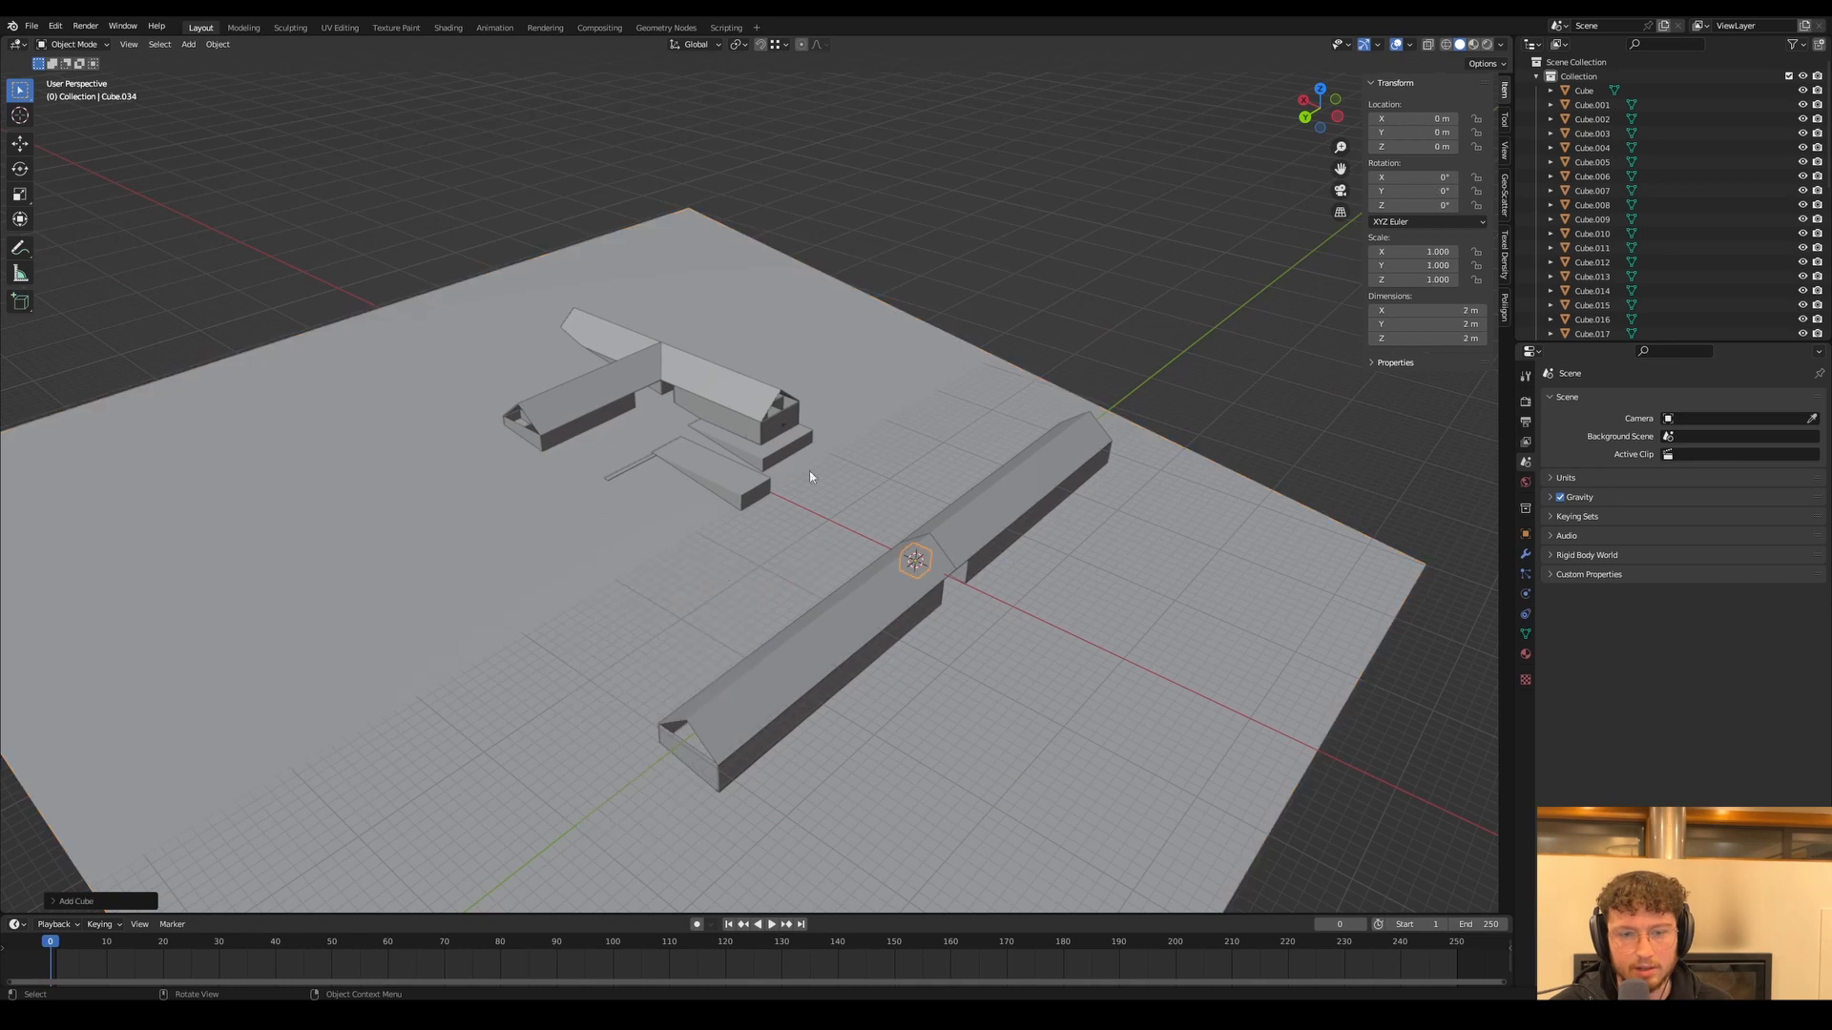
key(g)
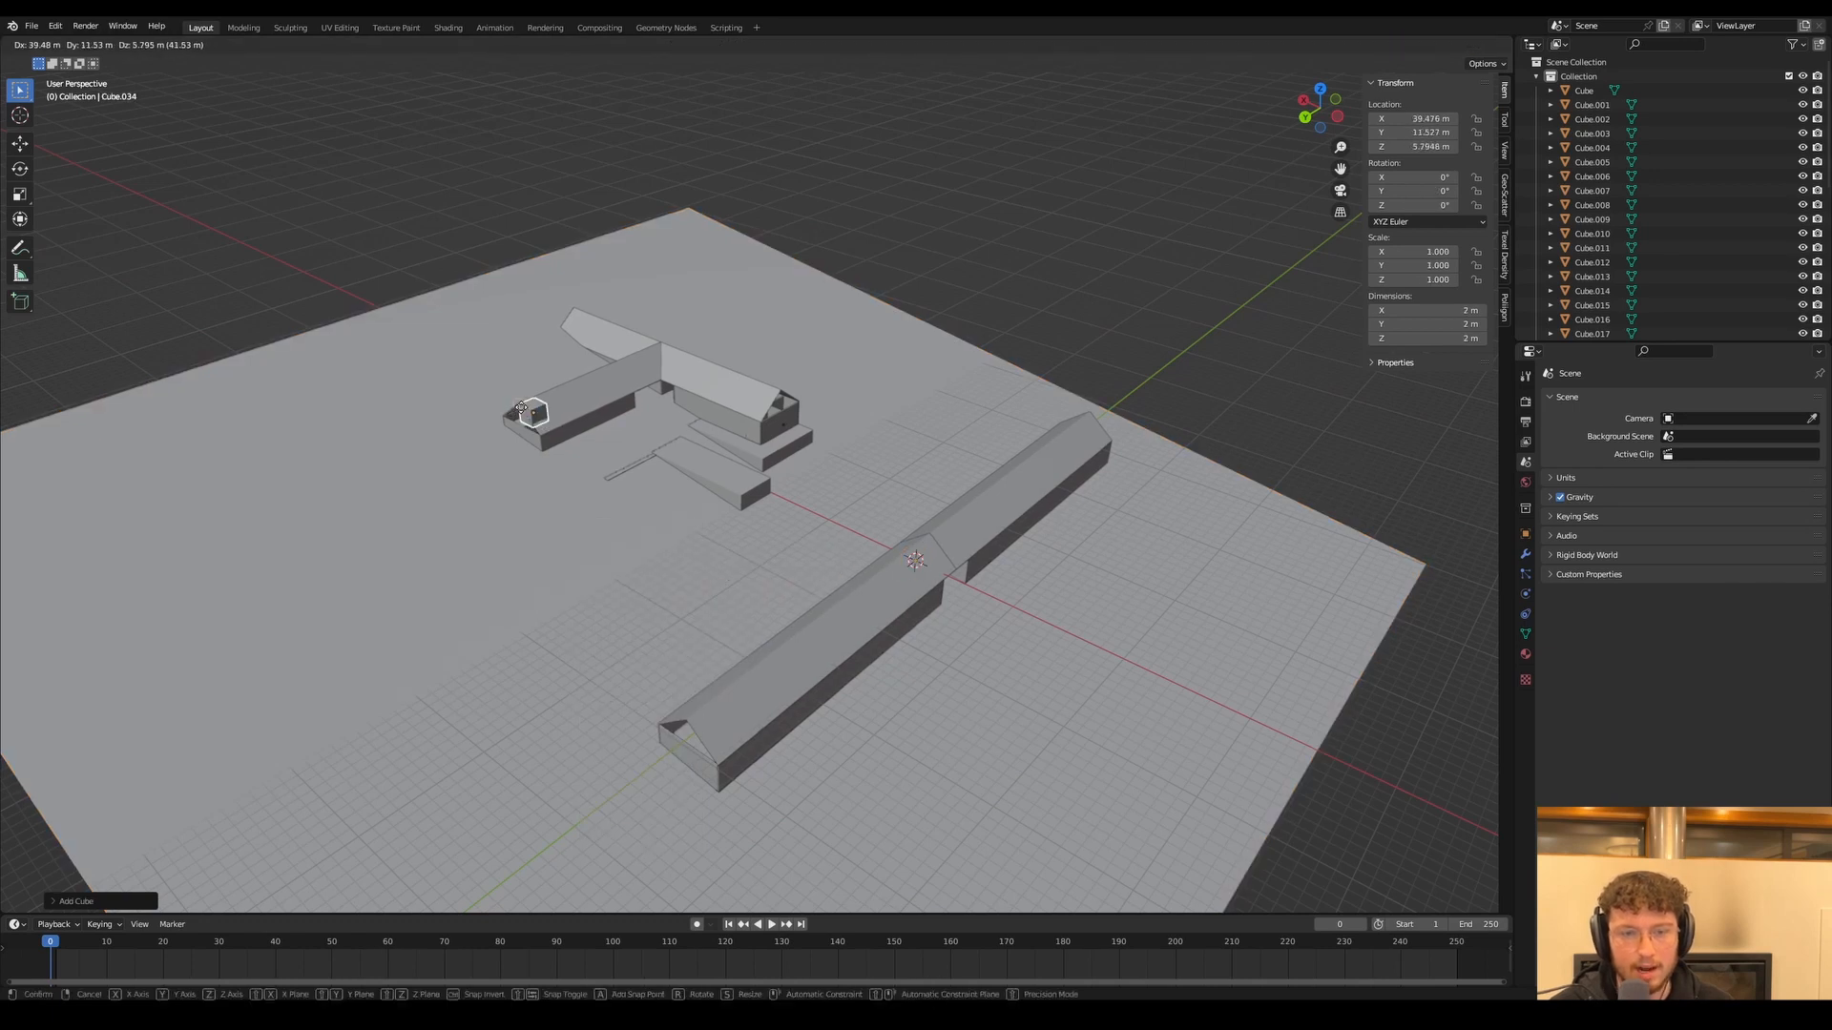
click(528, 442)
key(Tab)
middle_drag(527, 443, 699, 443)
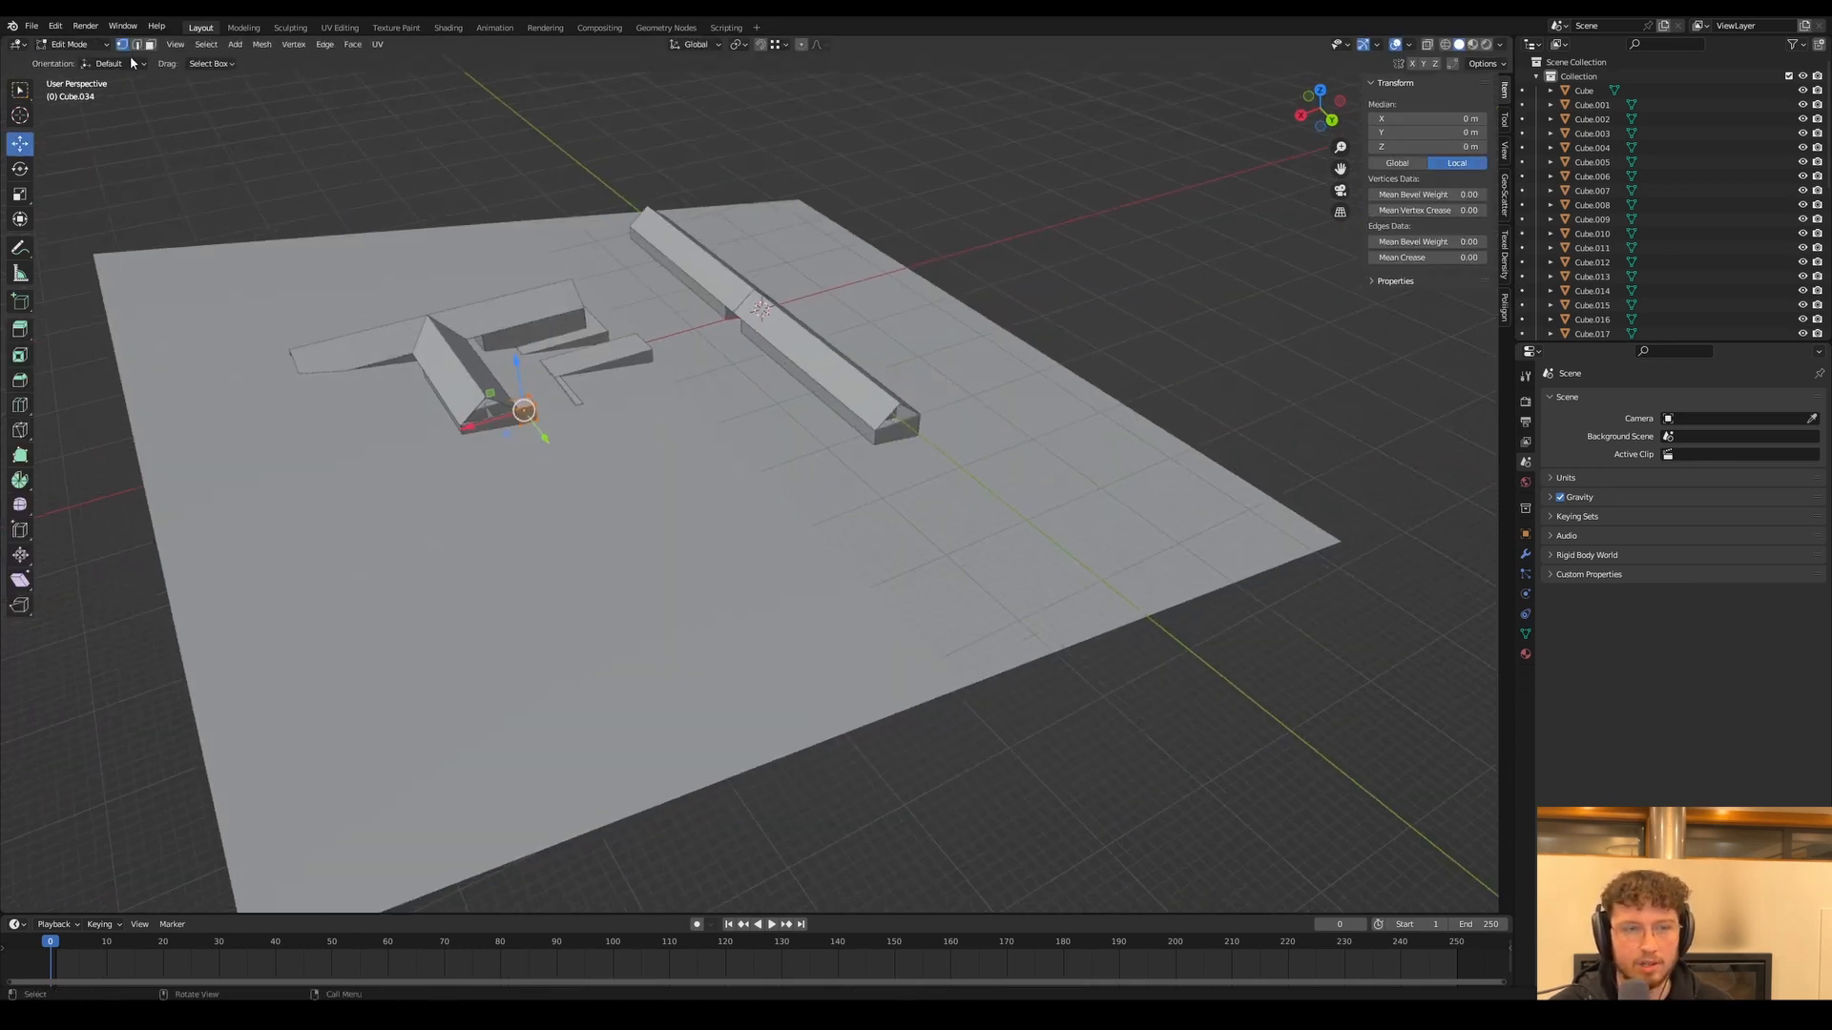
key(Tab)
key(Delete)
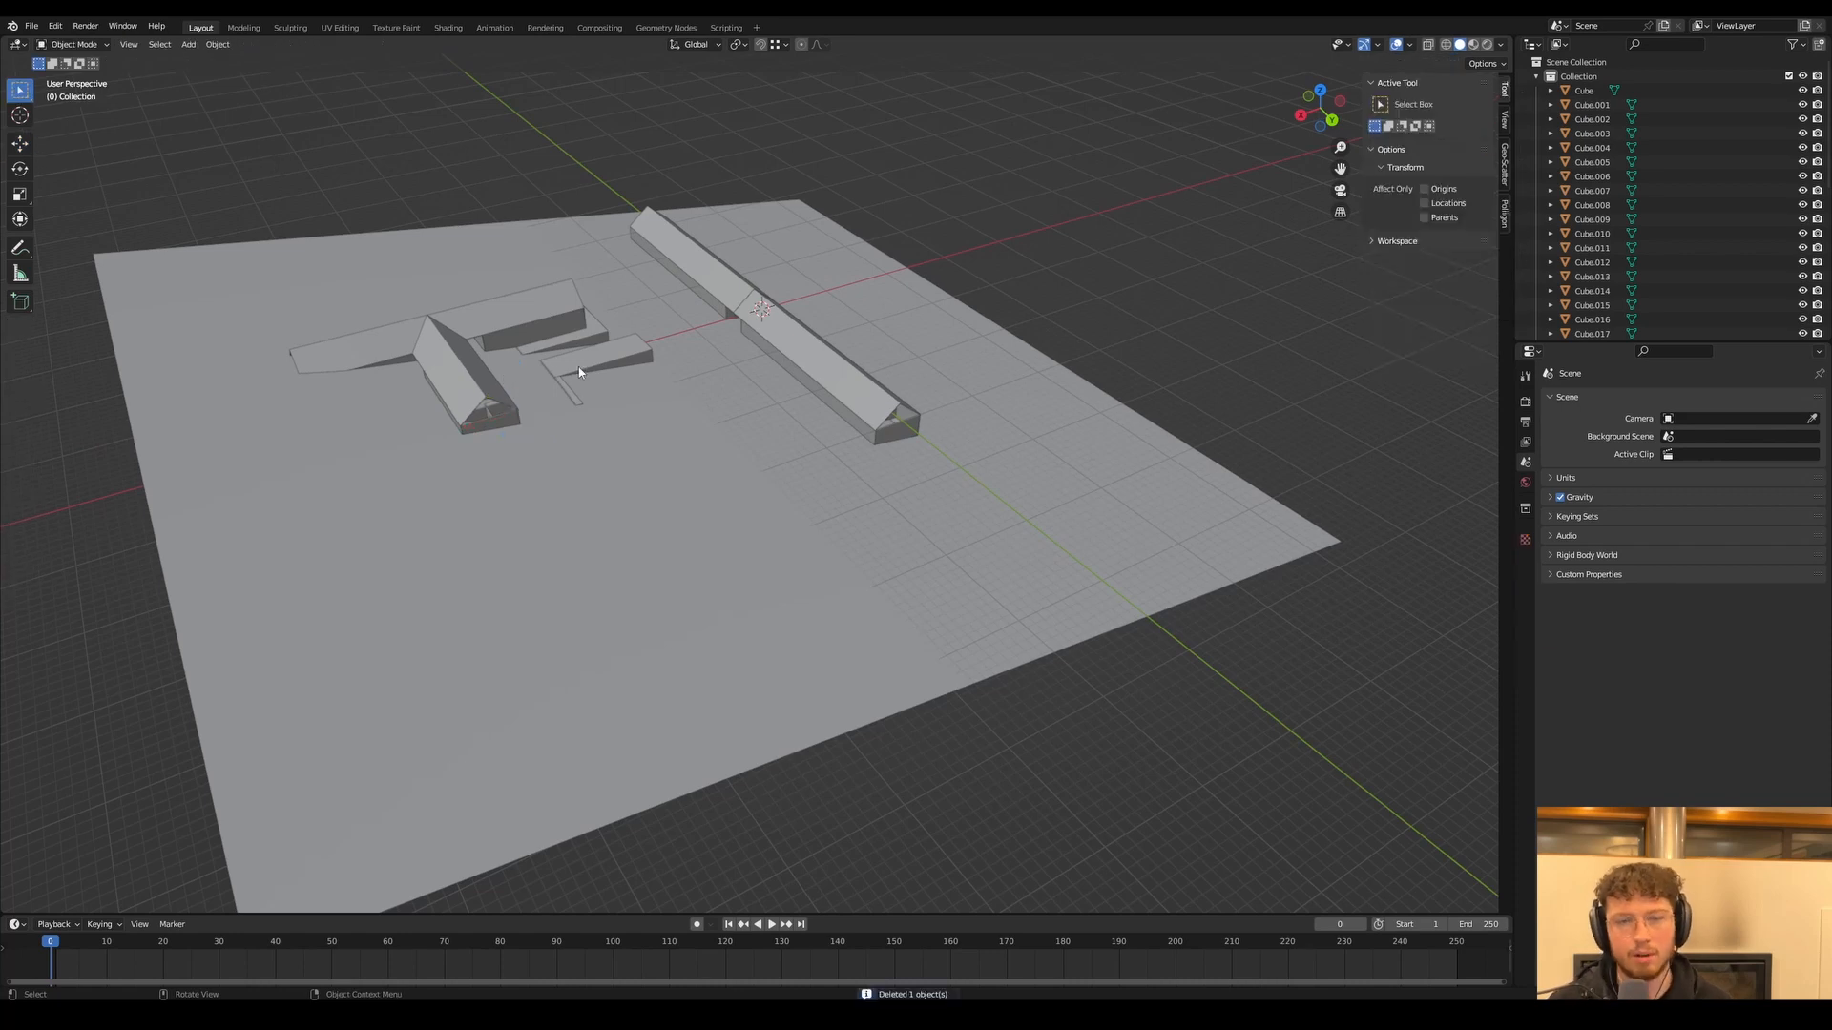
Hide the linked Village House Co and Village House Dwelling objects and save the main file
click(1536, 76)
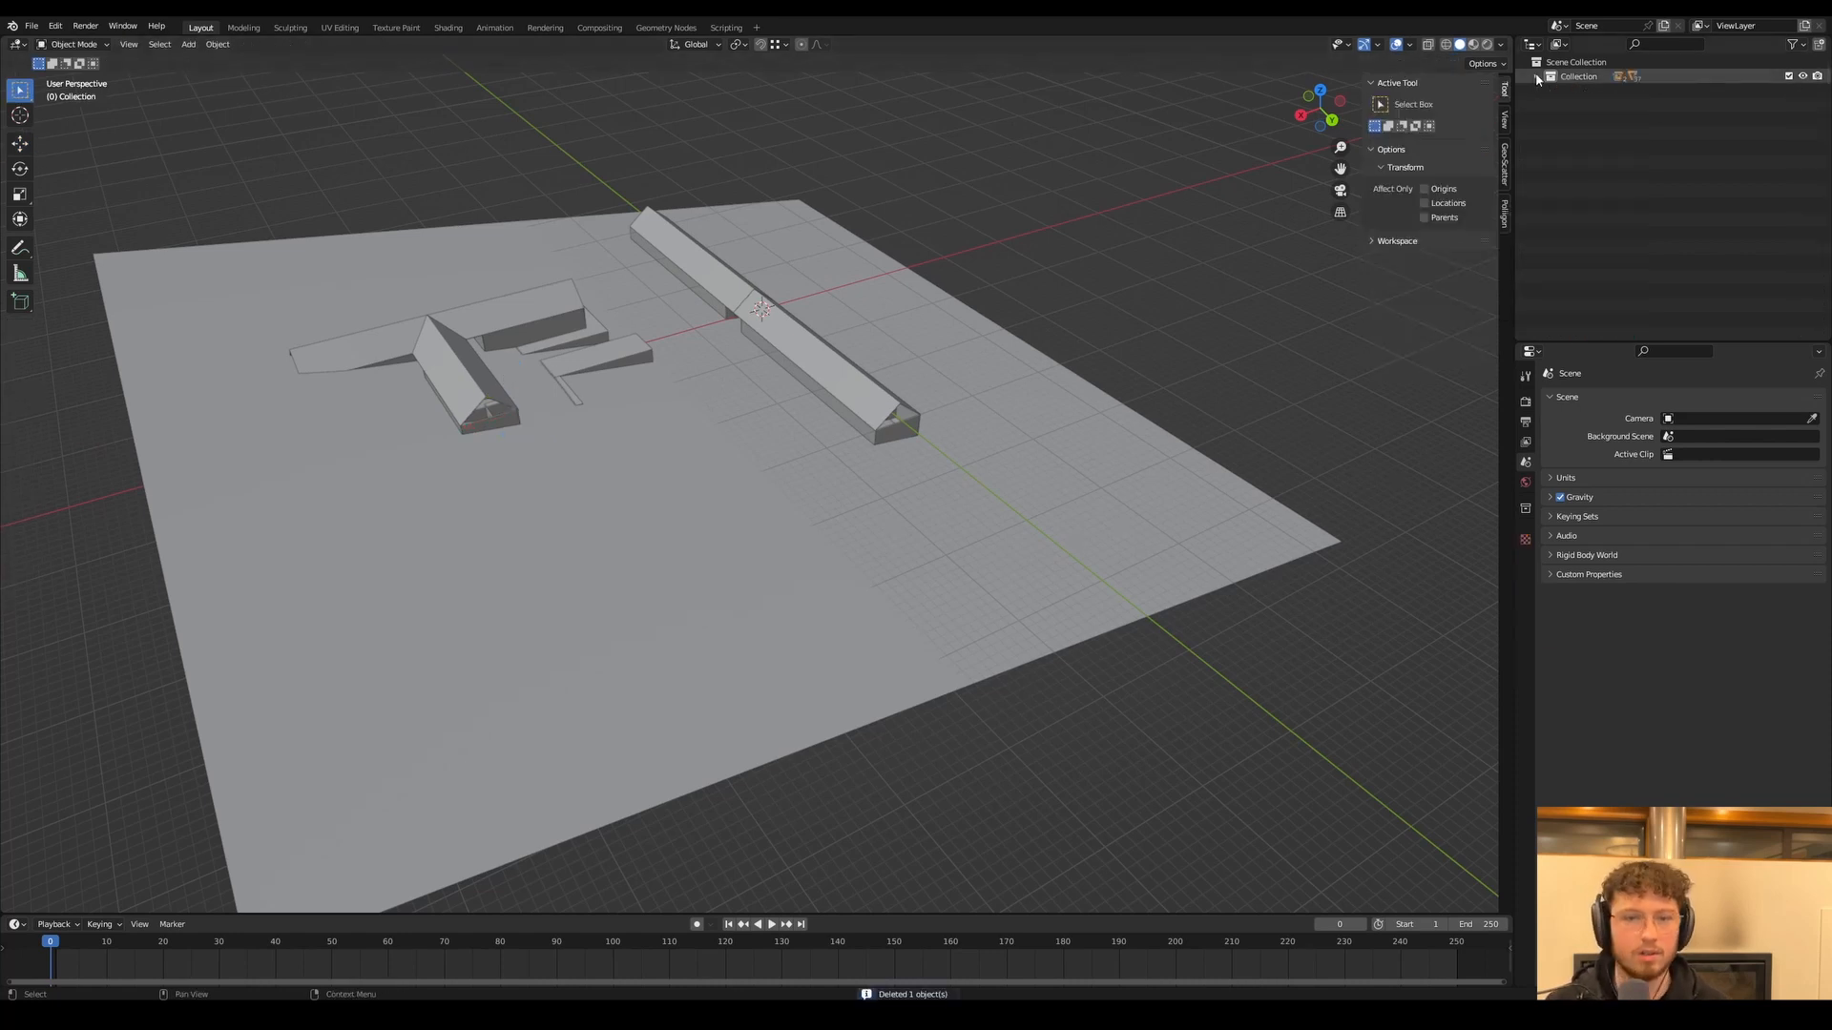
click(1537, 77)
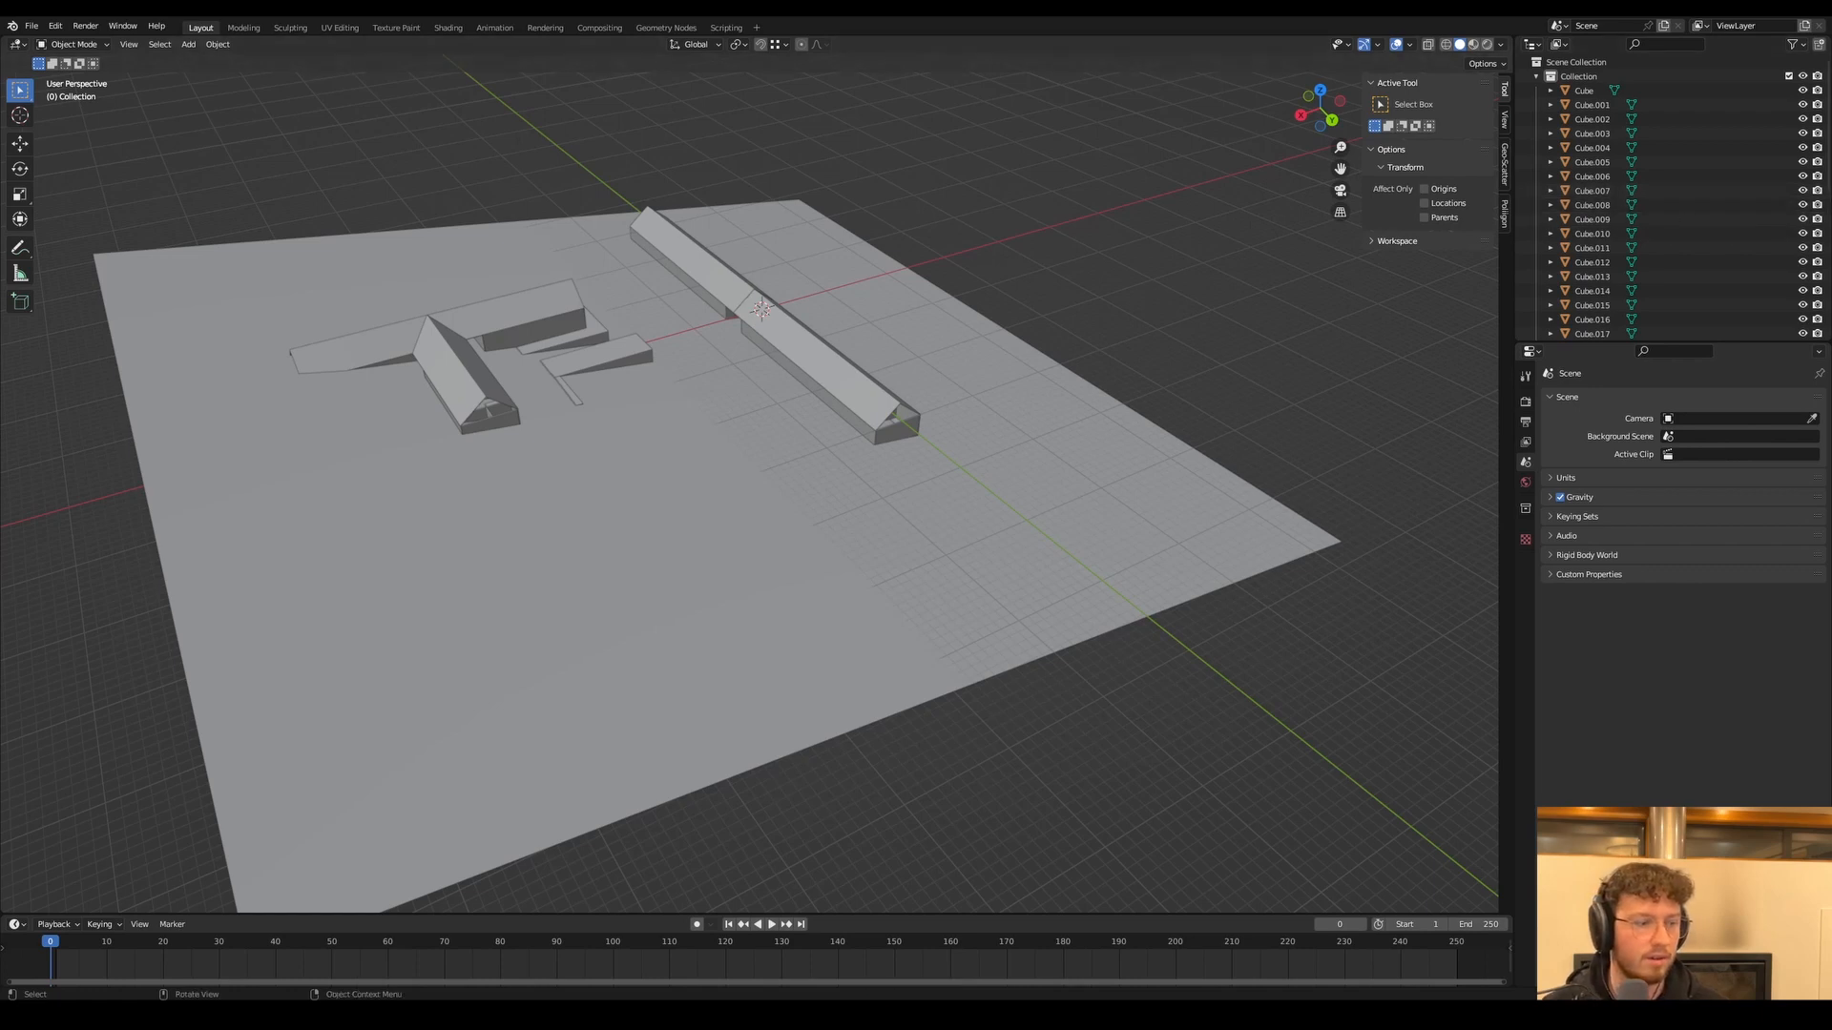
scroll(1632, 275, down, 5)
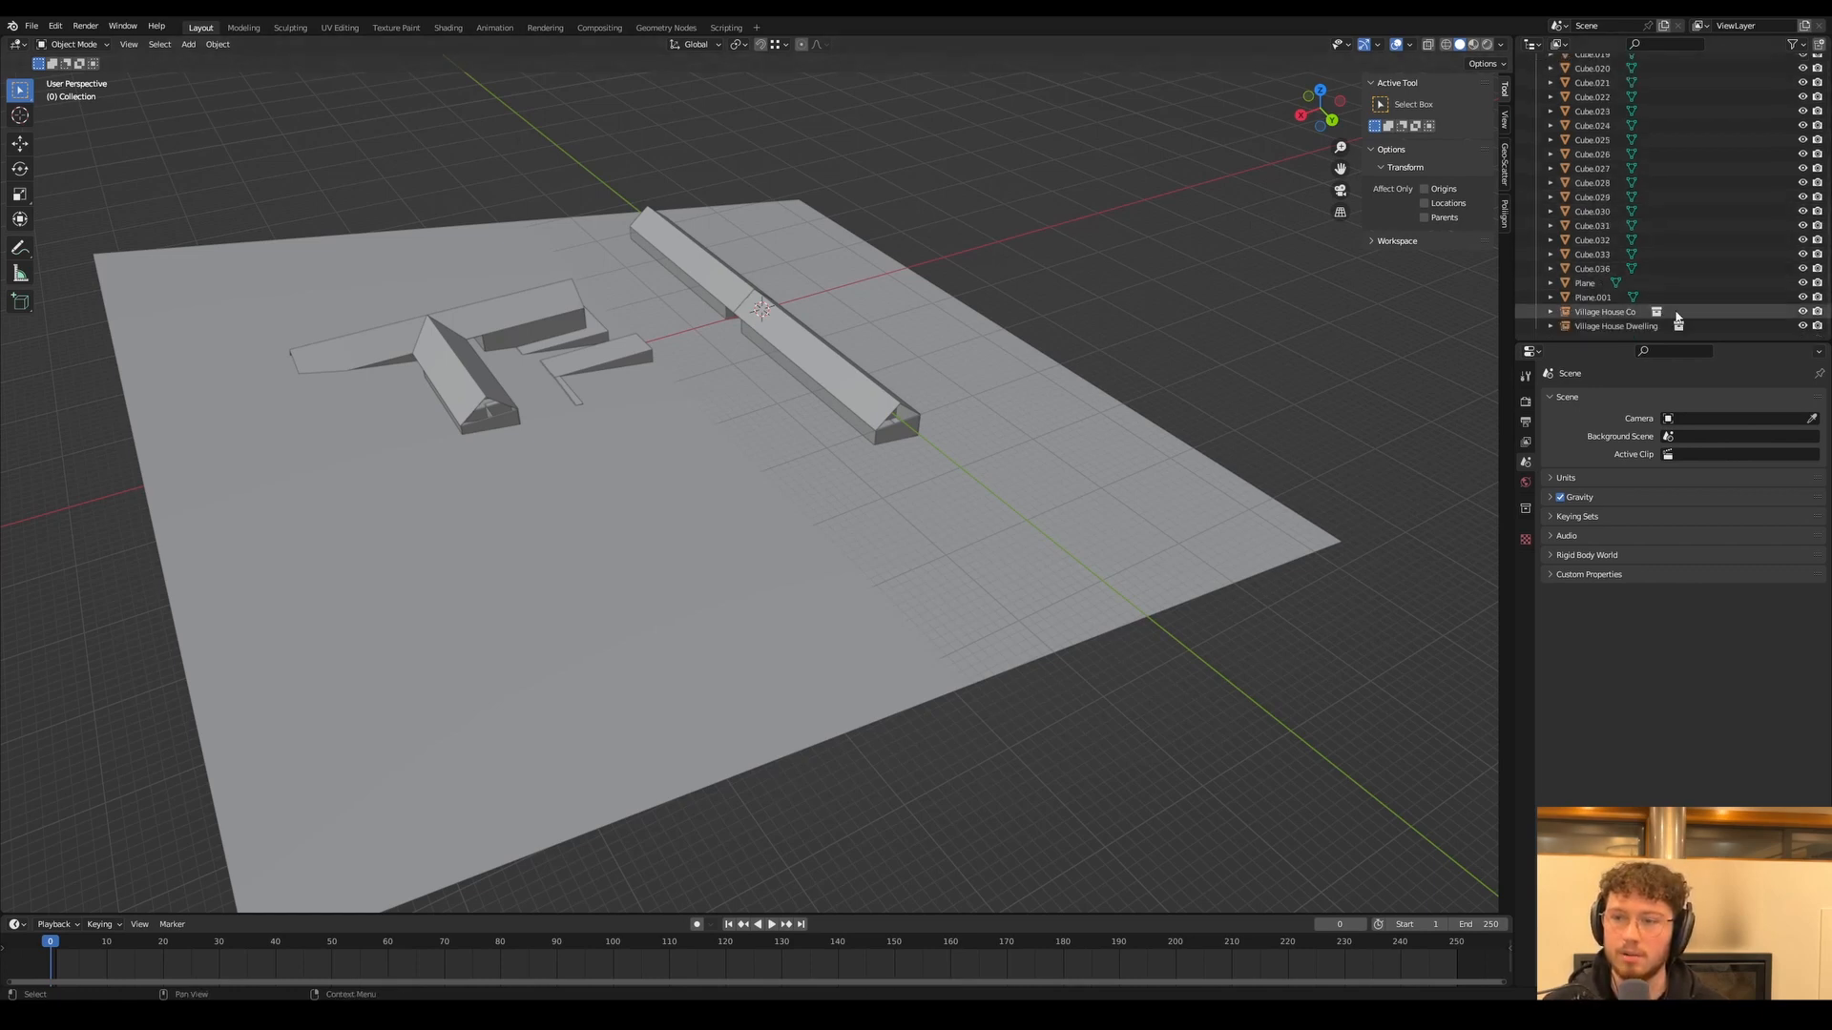
click(1803, 312)
click(1802, 326)
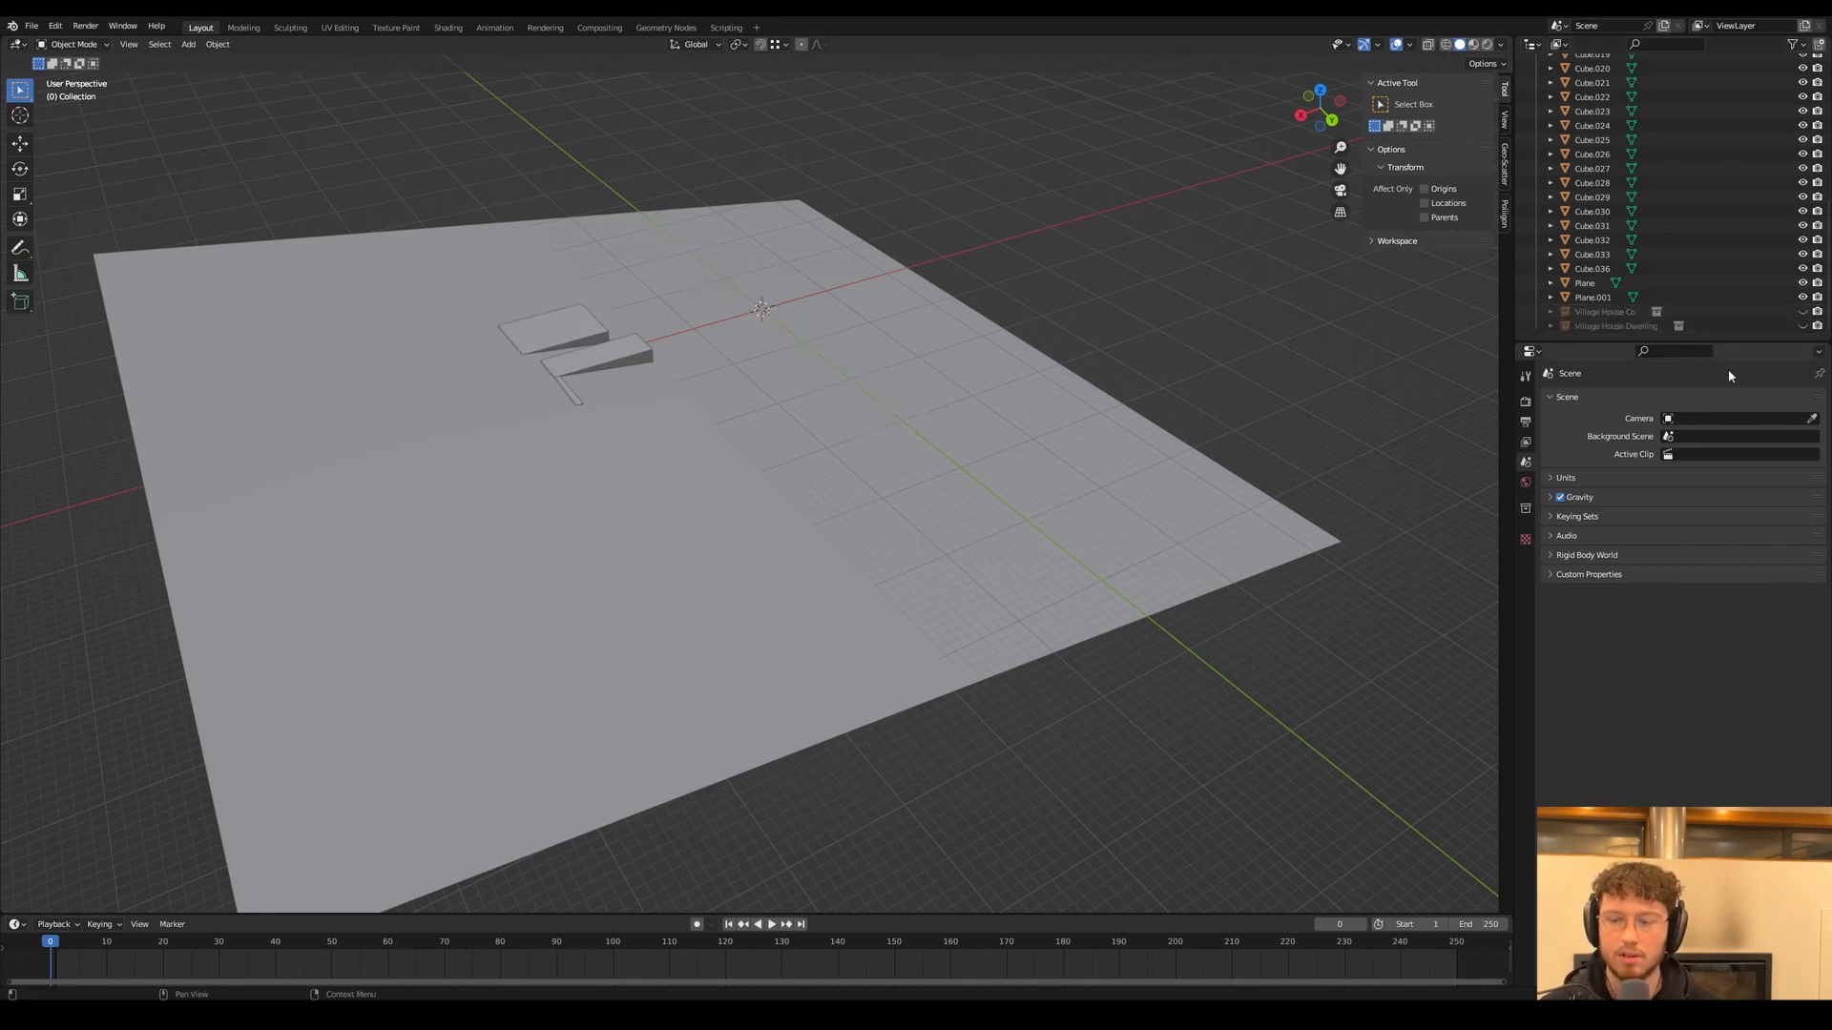
click(569, 354)
middle_drag(569, 354, 604, 335)
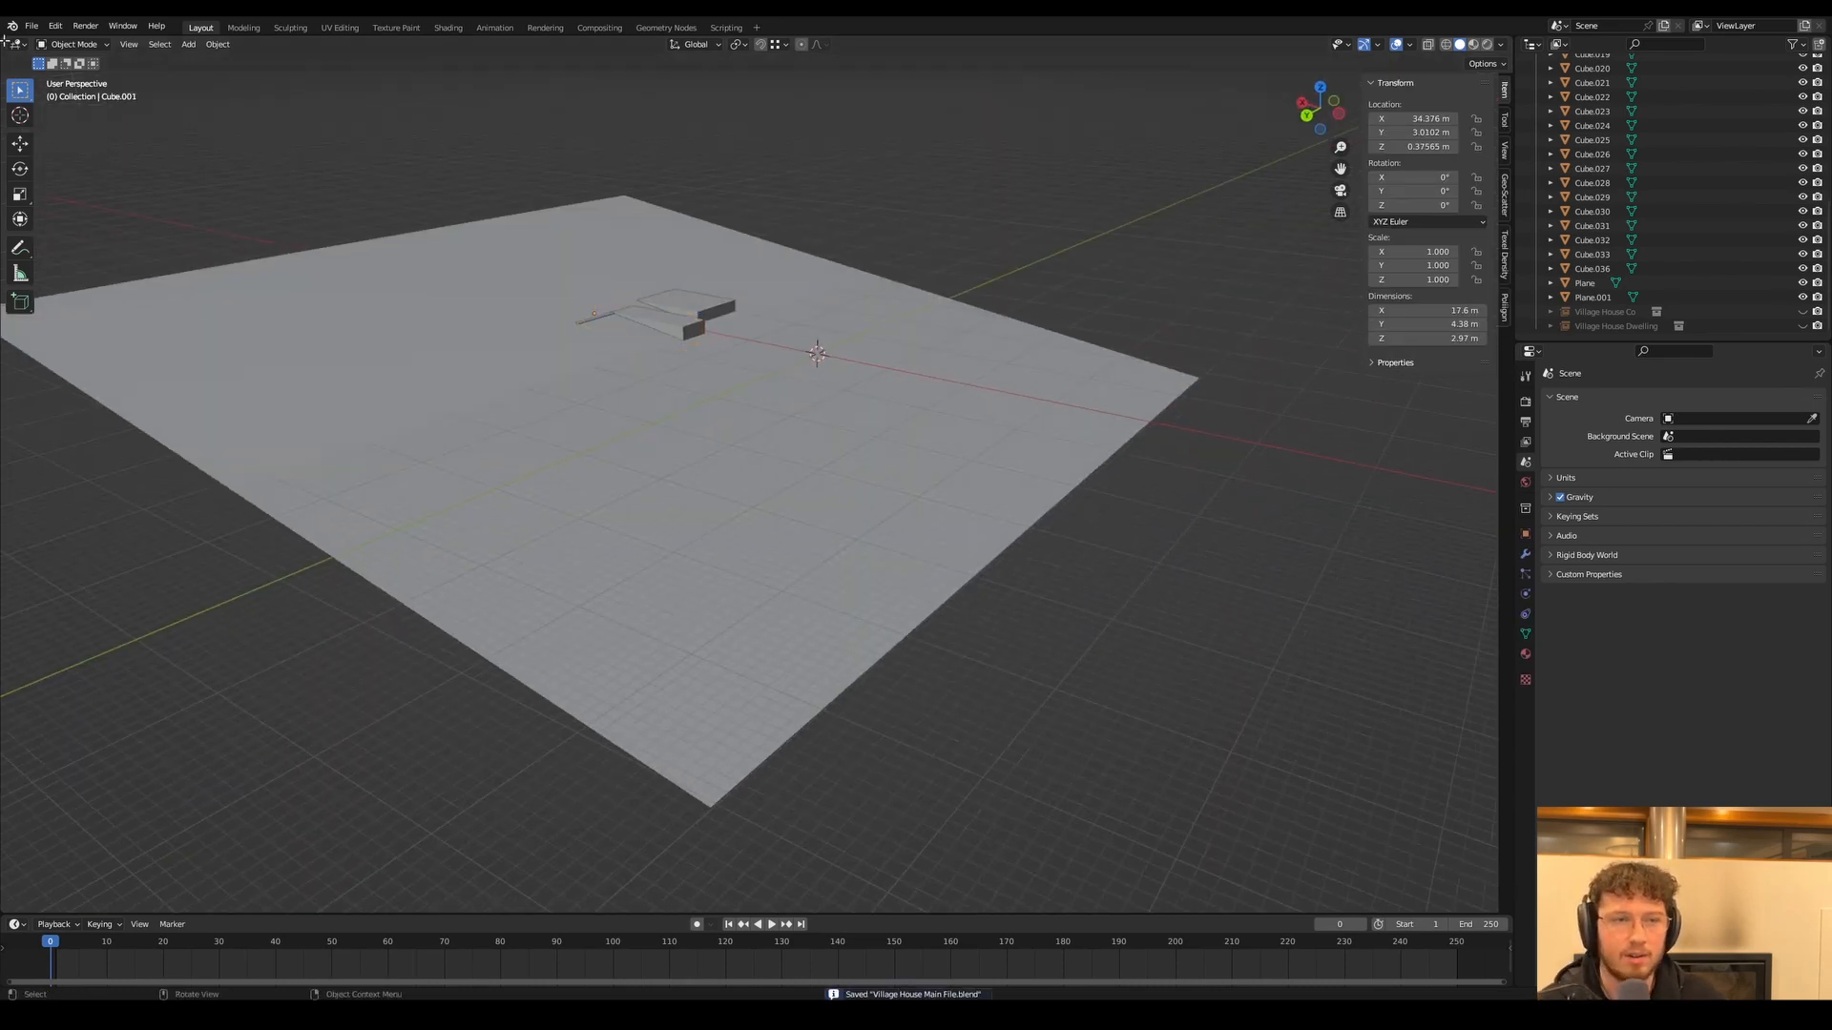
Save the scene under the new name Village House Landscape.blend in the Village project folder
click(32, 26)
click(96, 135)
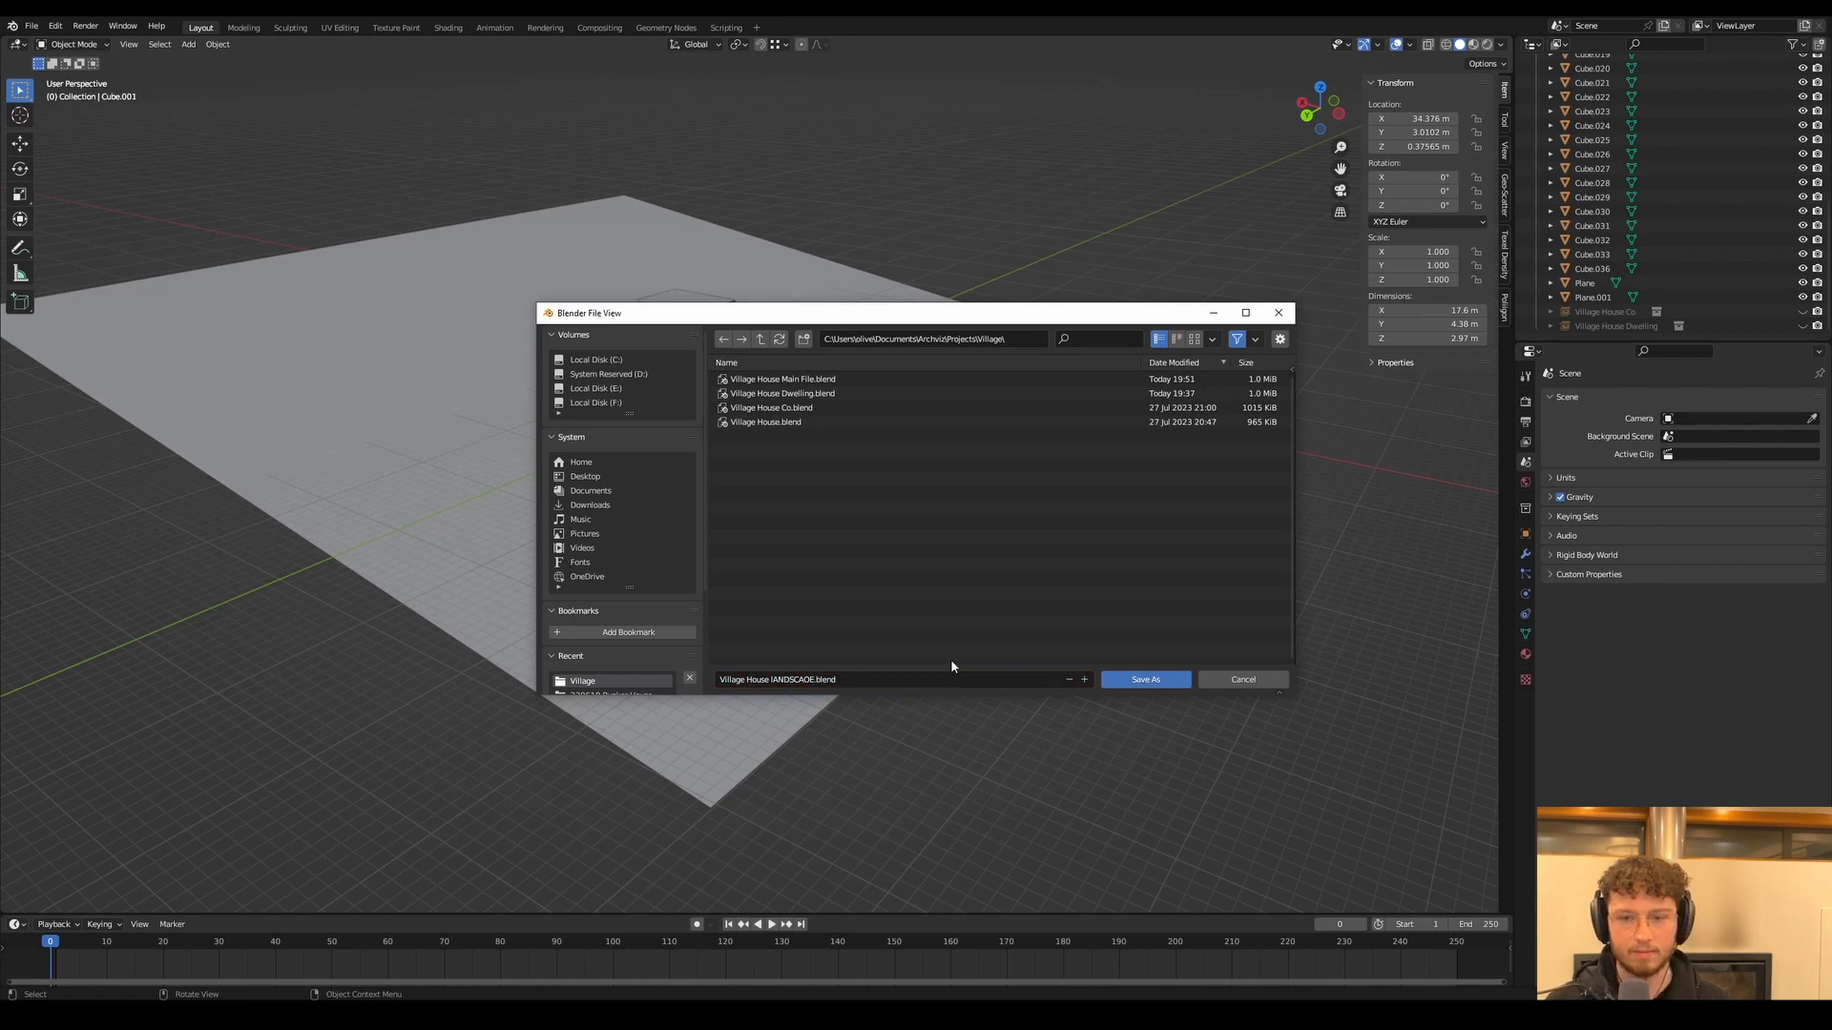
click(816, 679)
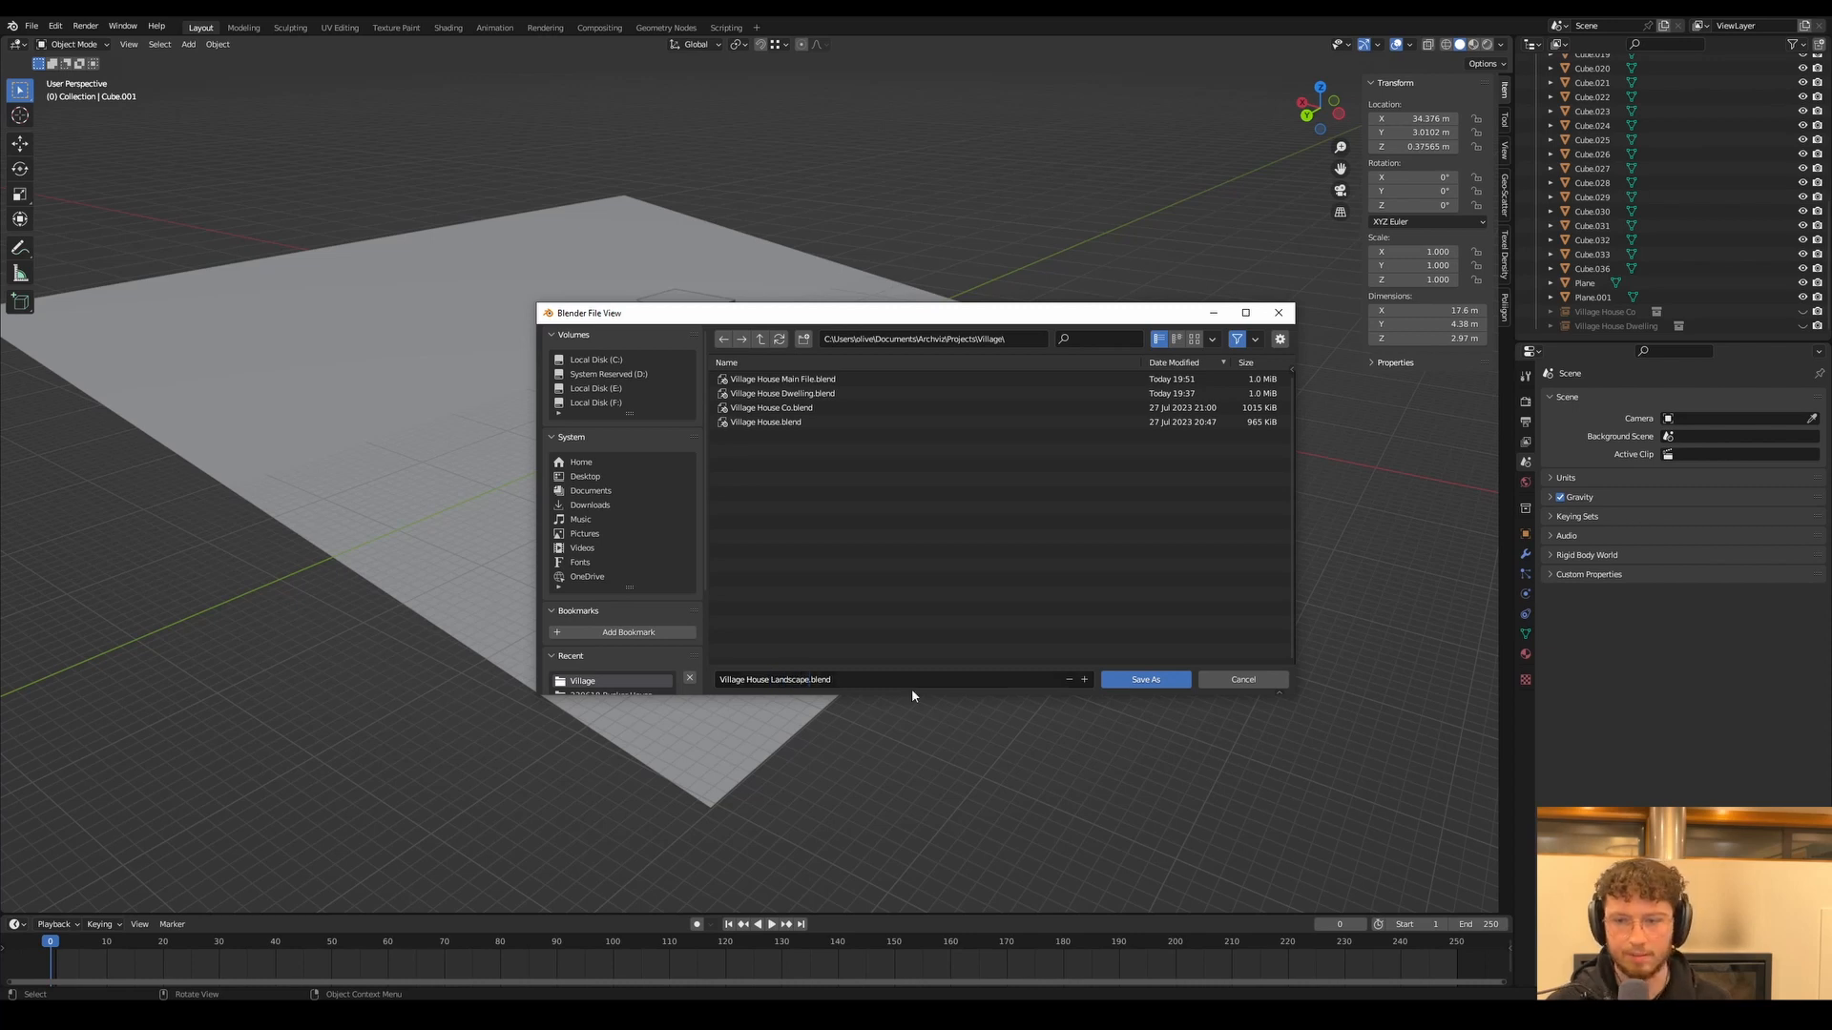
key(Return)
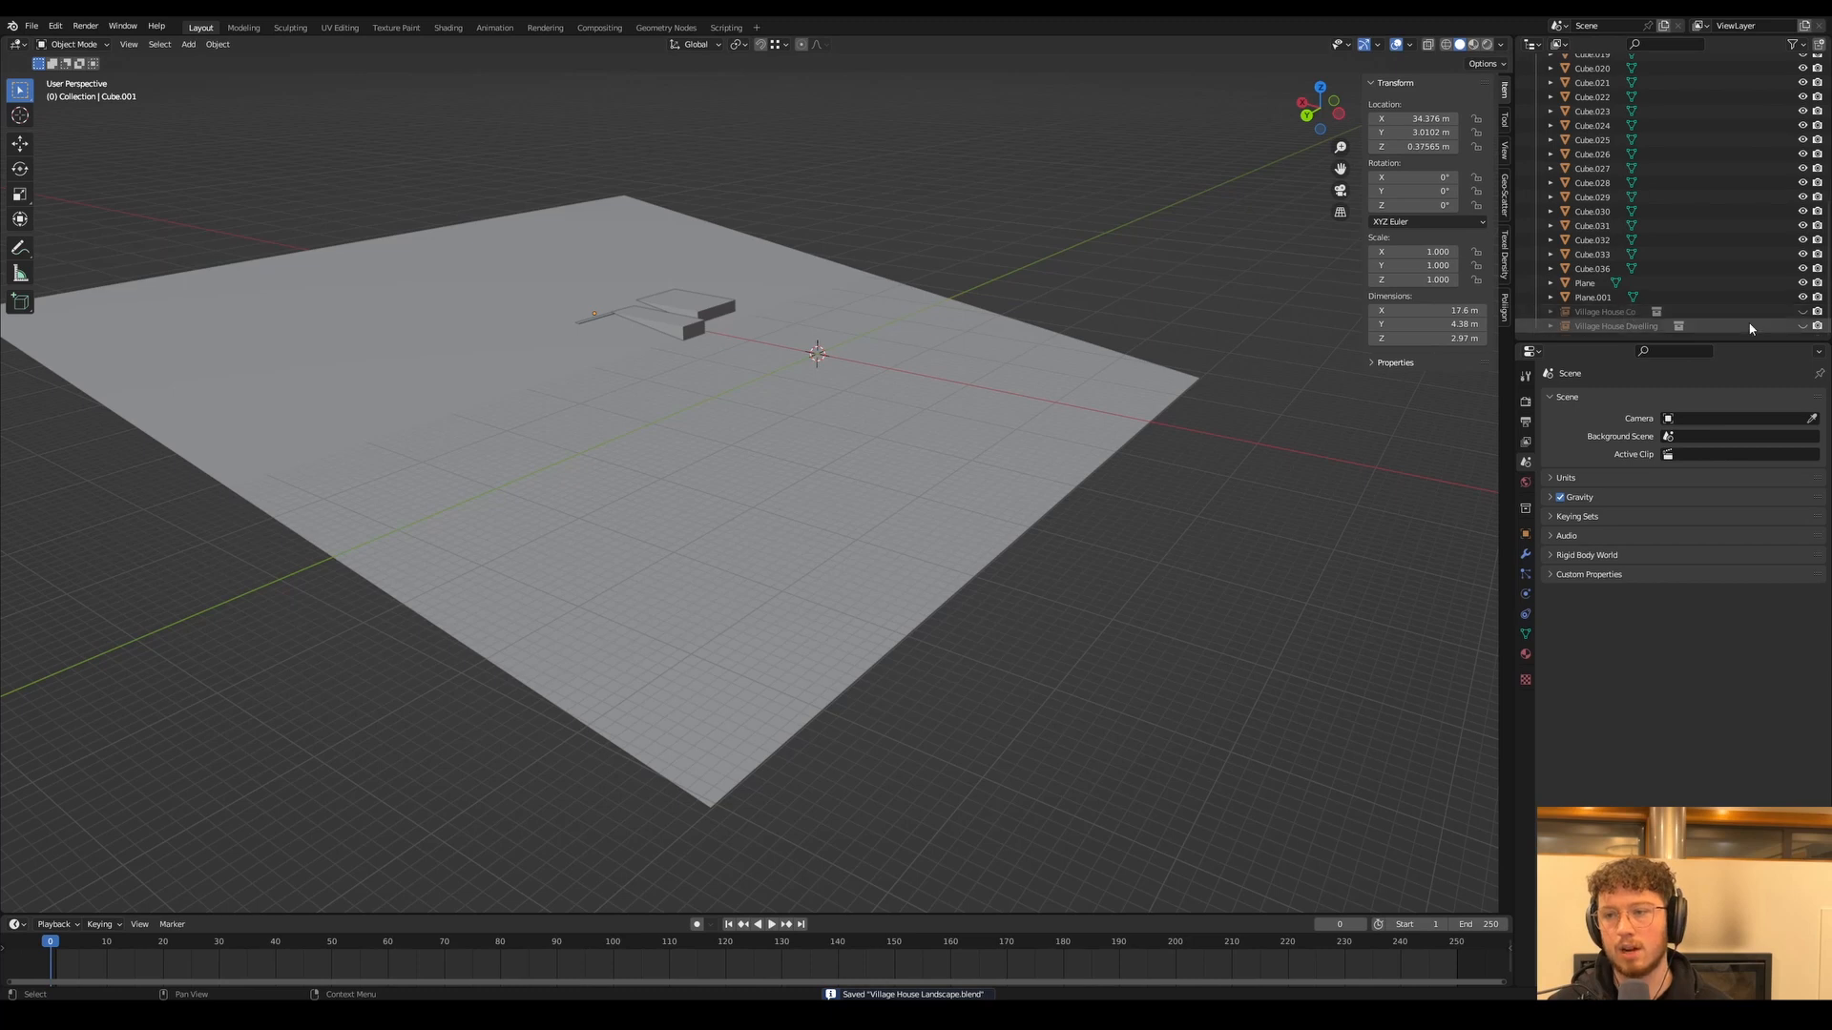
Show the linked Village House Co and Village House Dwelling objects again
click(1803, 311)
click(1802, 325)
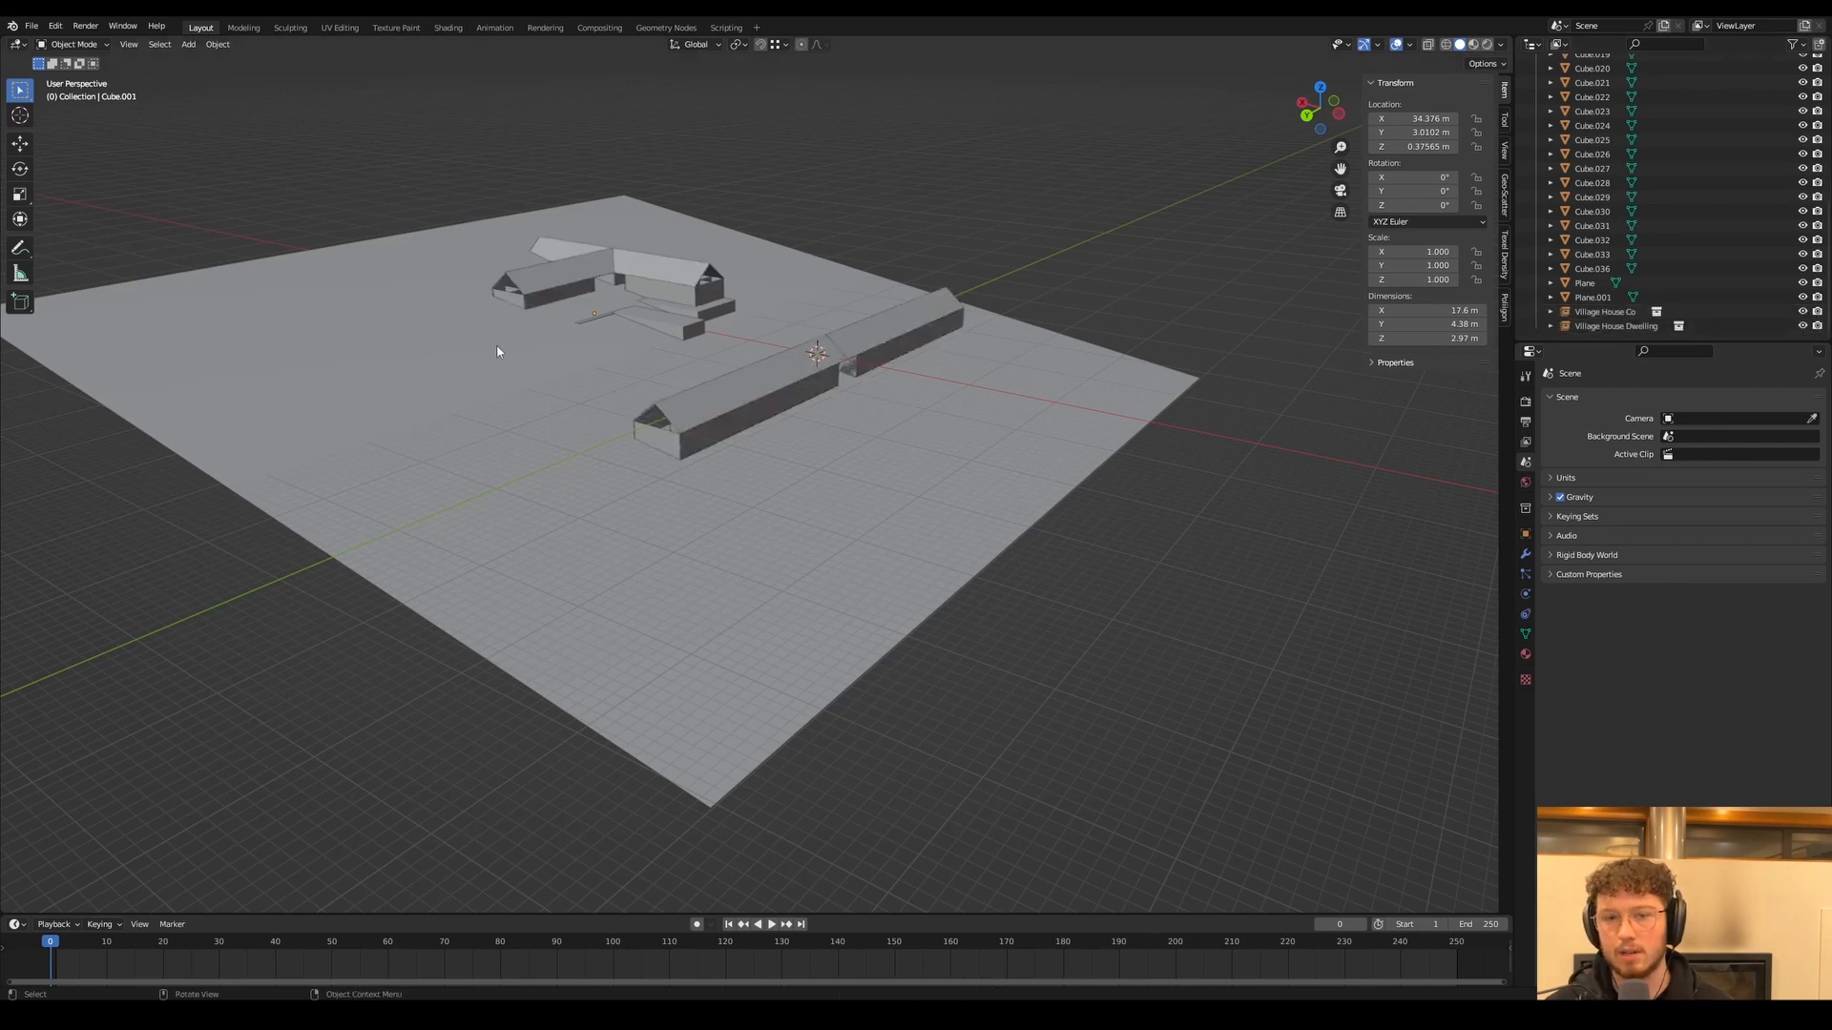
shift+middle_drag(504, 295, 696, 414)
scroll(828, 481, up, 7)
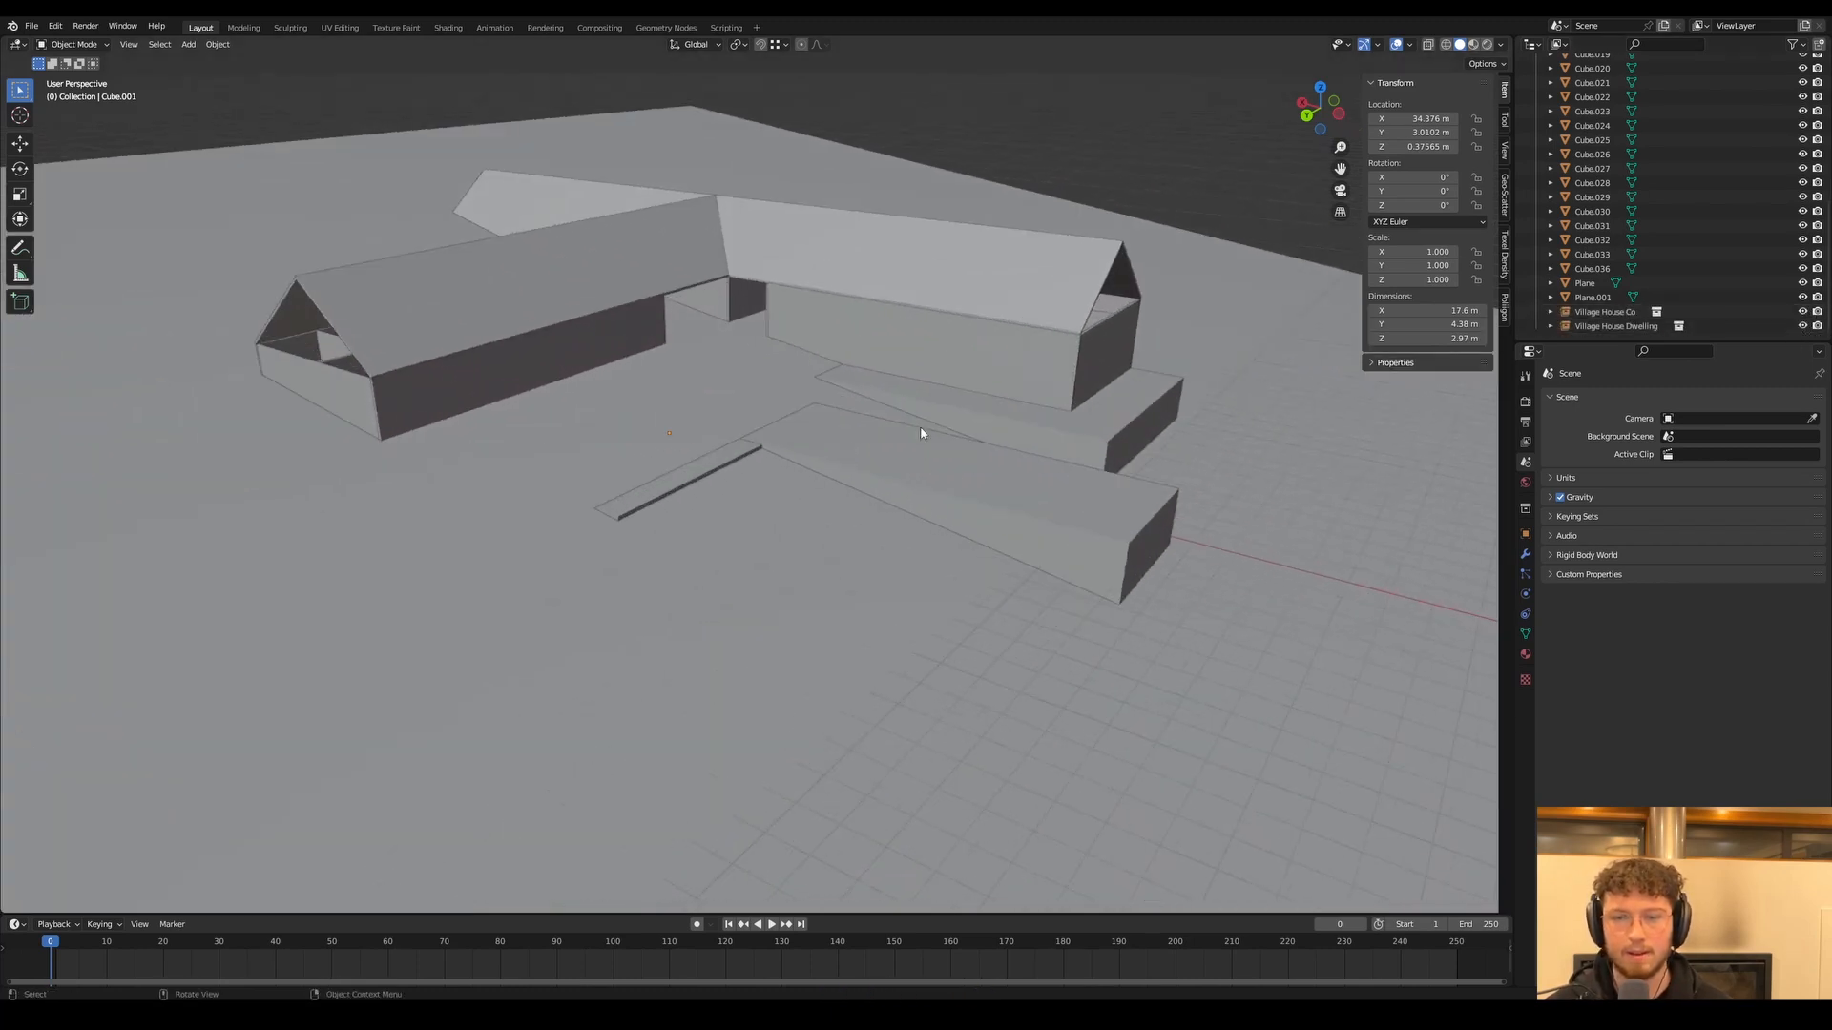
Select all landscape meshes from Cube to Plane.001 and move them into a new collection named Landscape
click(1618, 297)
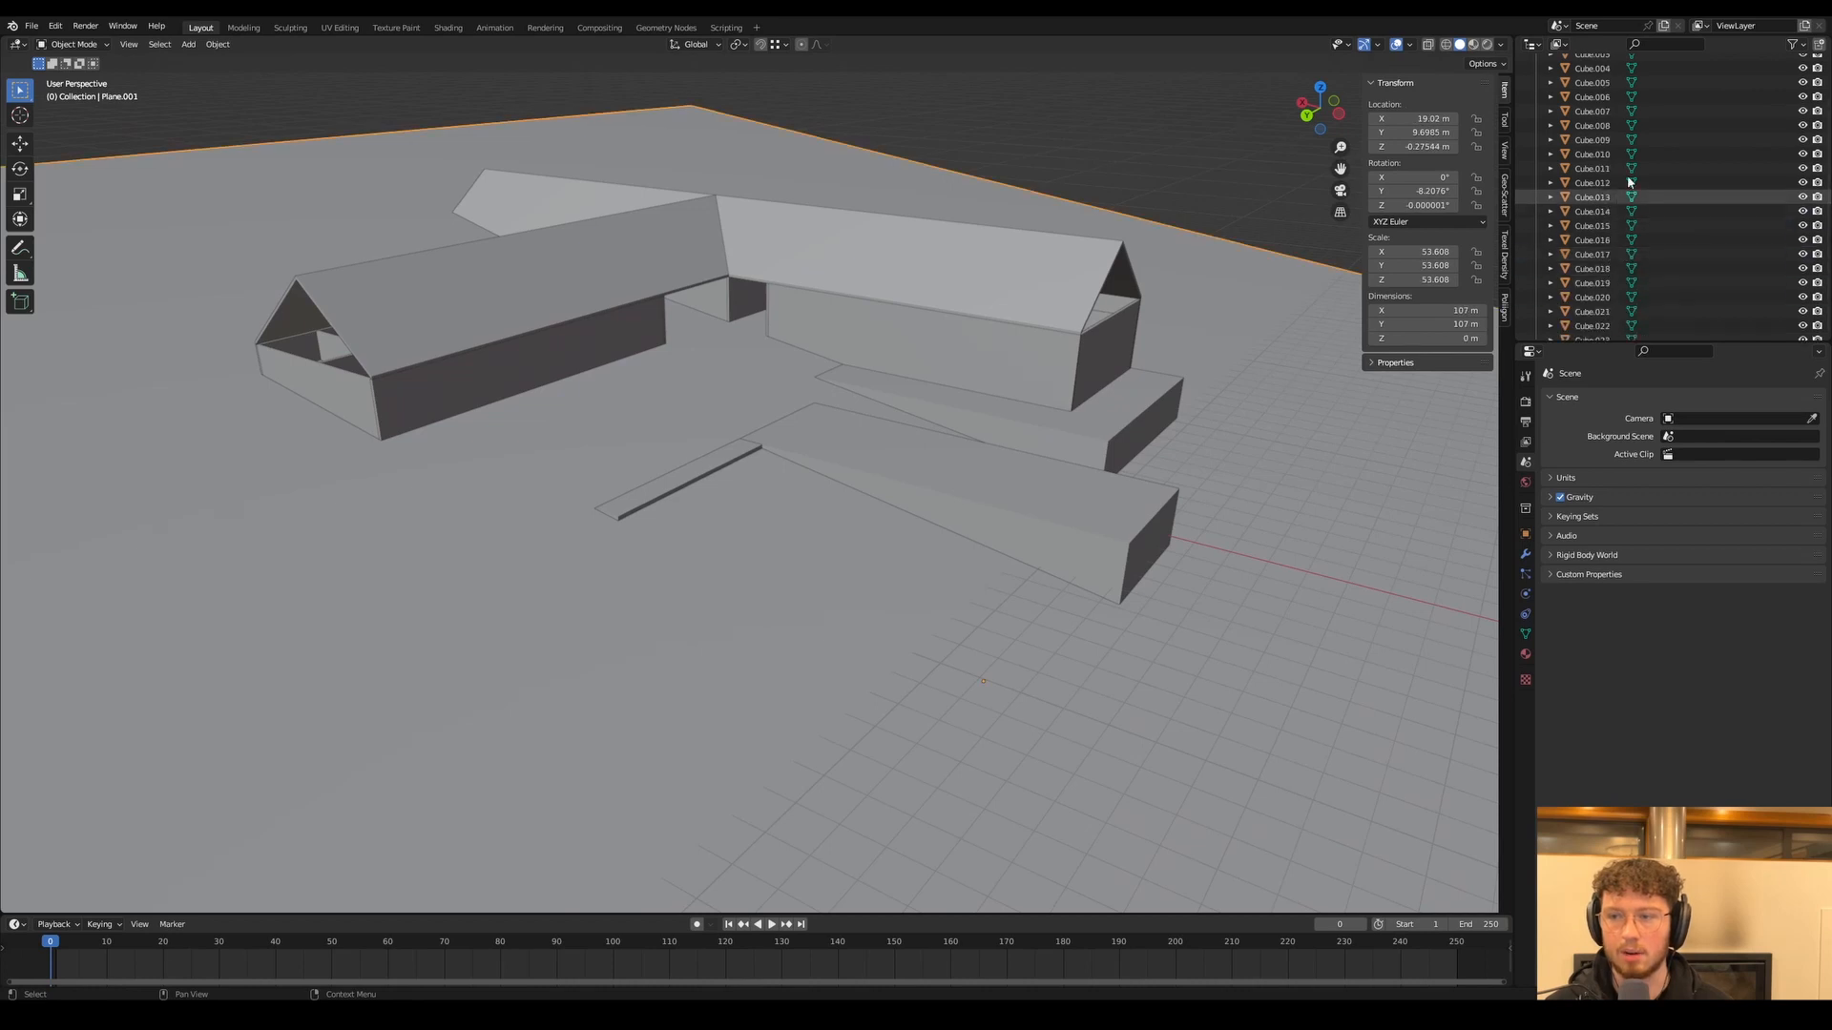
scroll(1618, 99, up, 8)
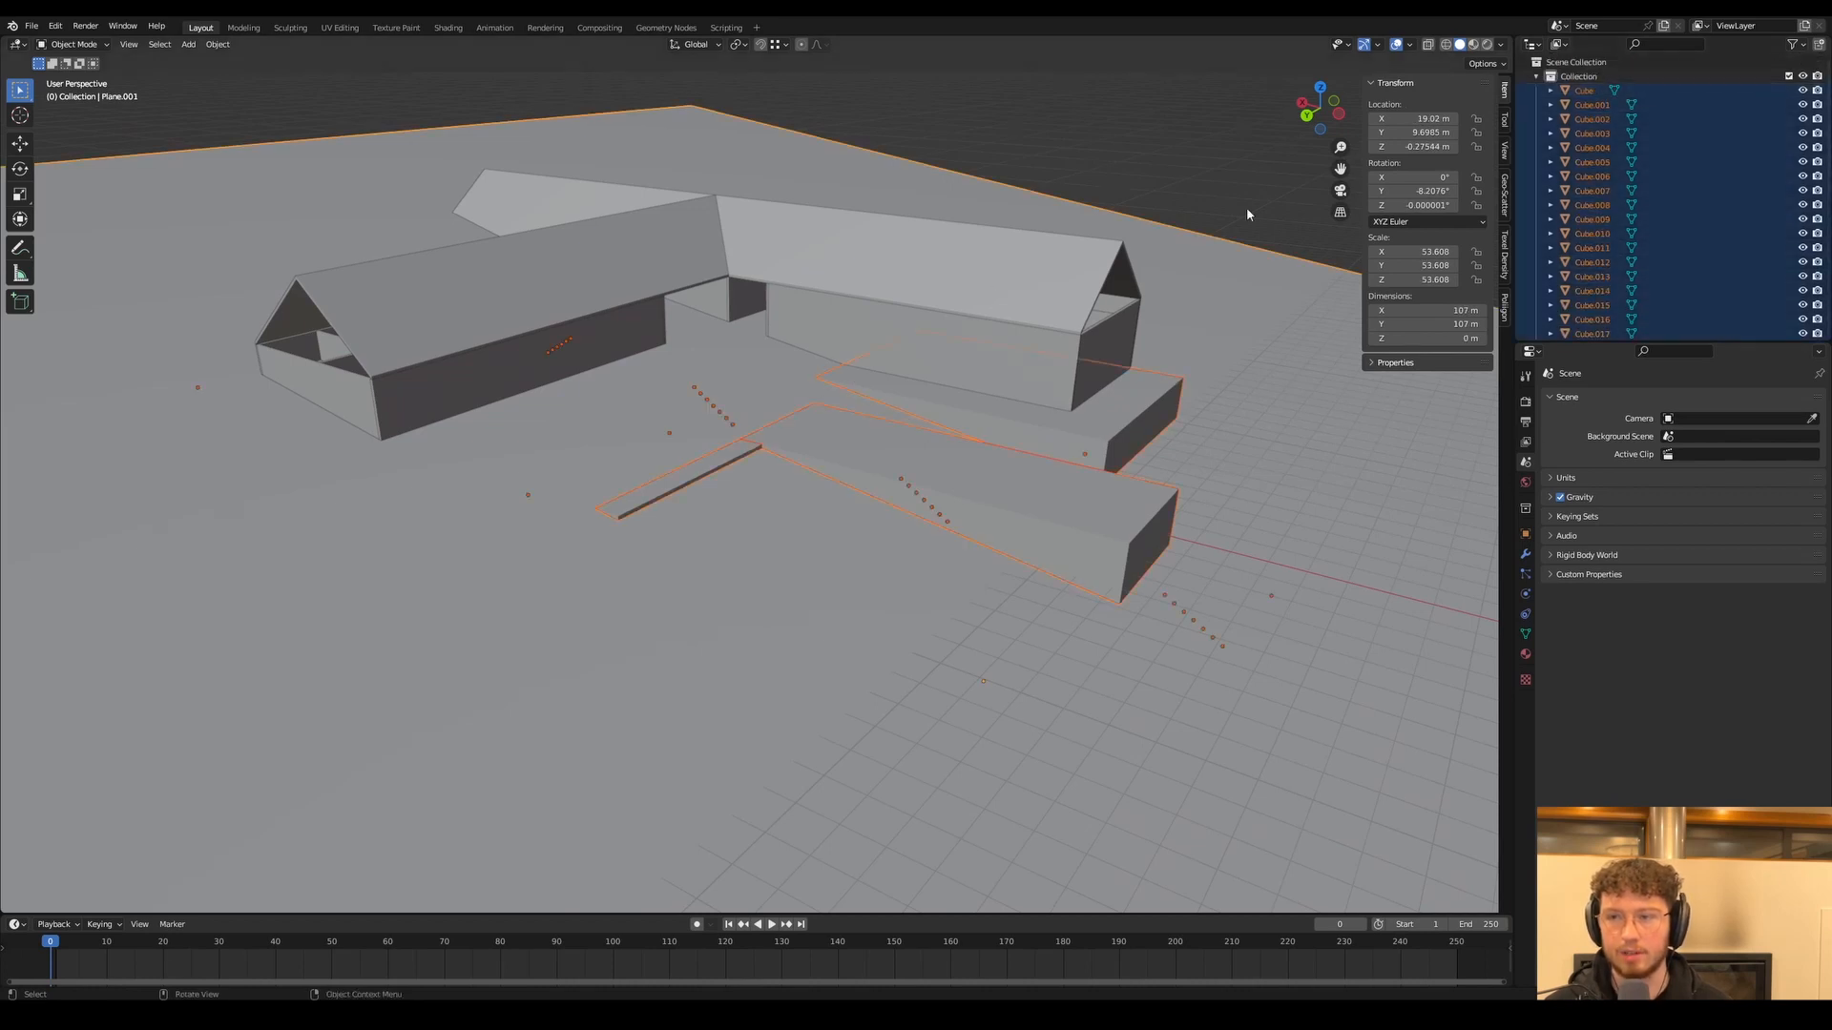
right_click(944, 182)
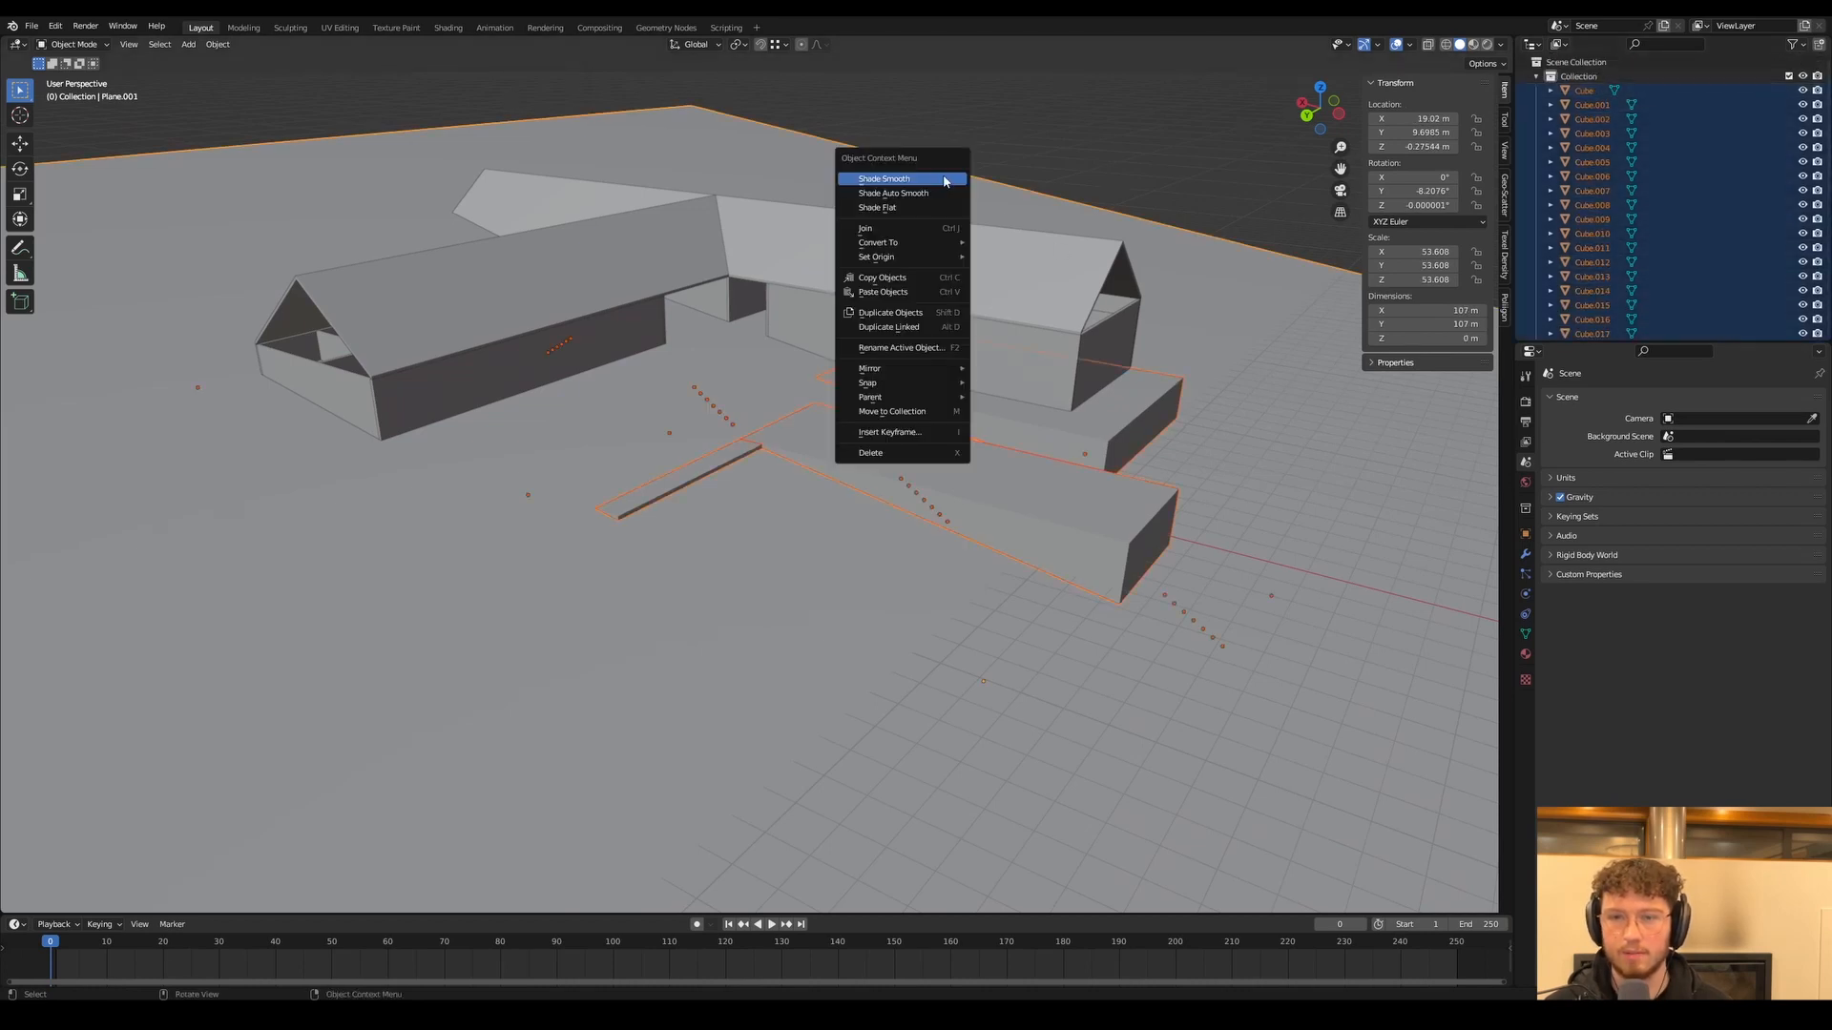
click(930, 411)
click(920, 411)
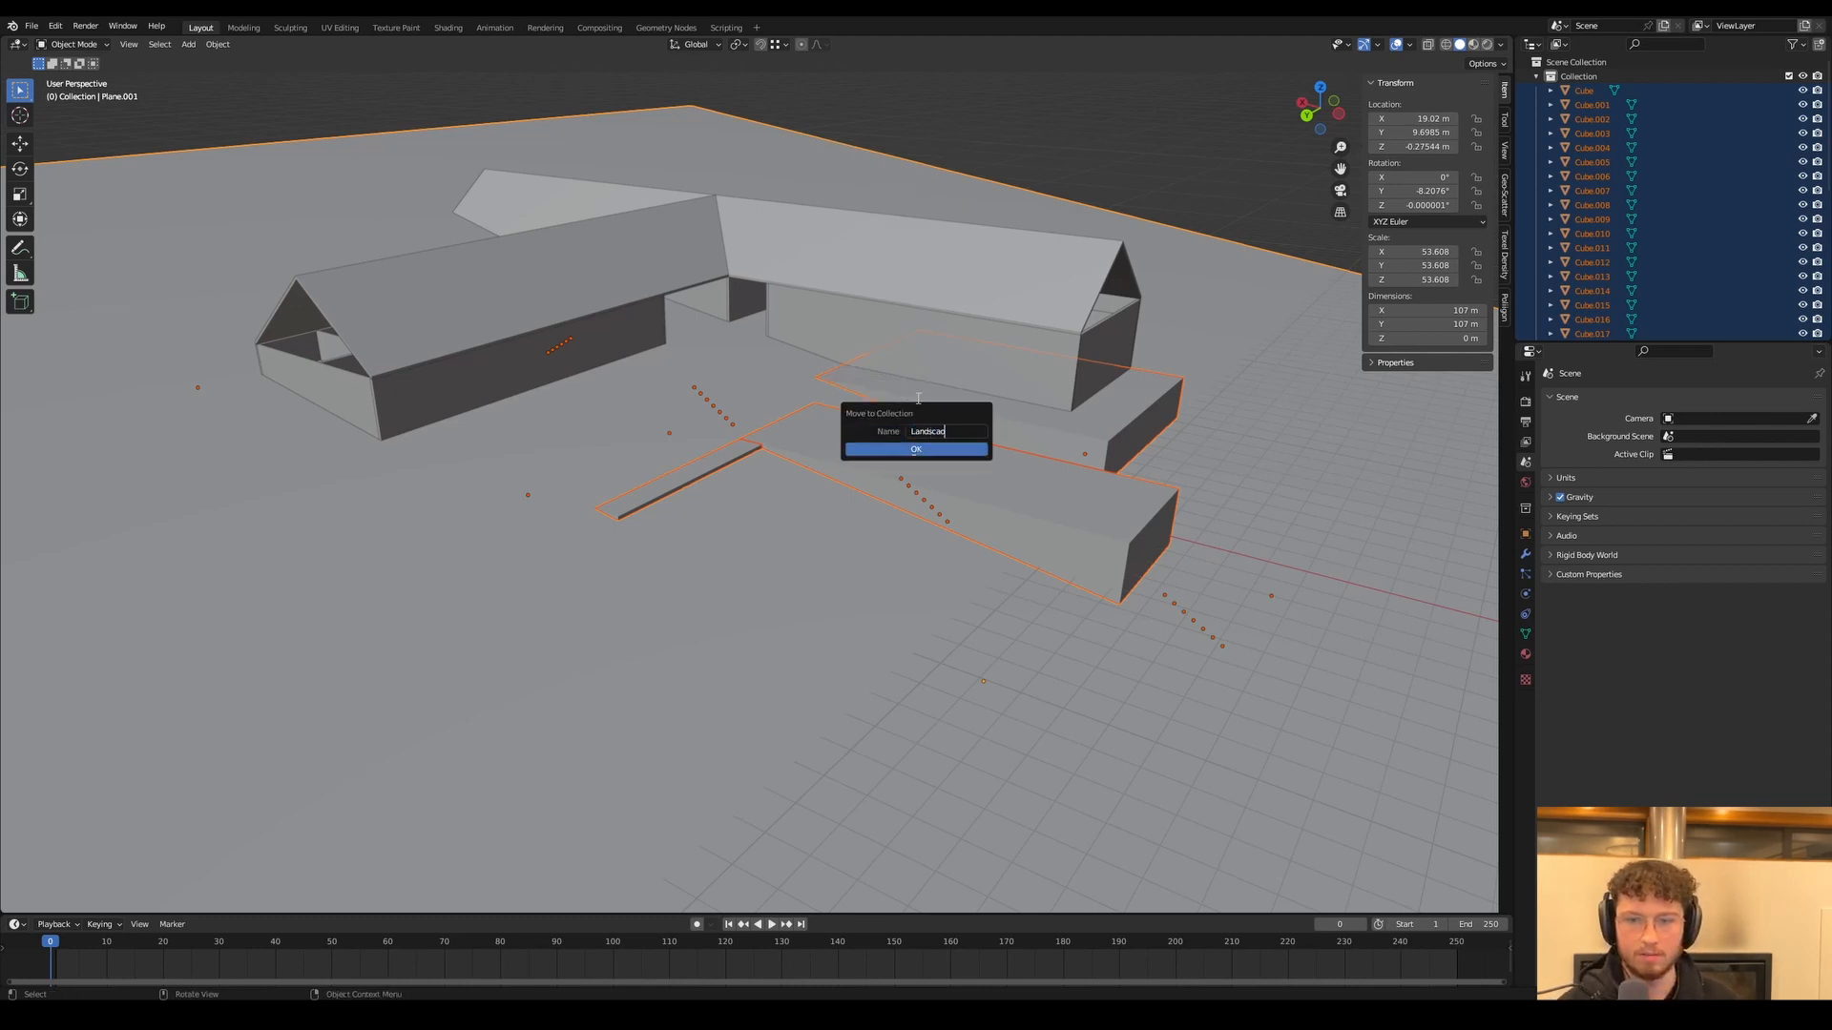
click(974, 428)
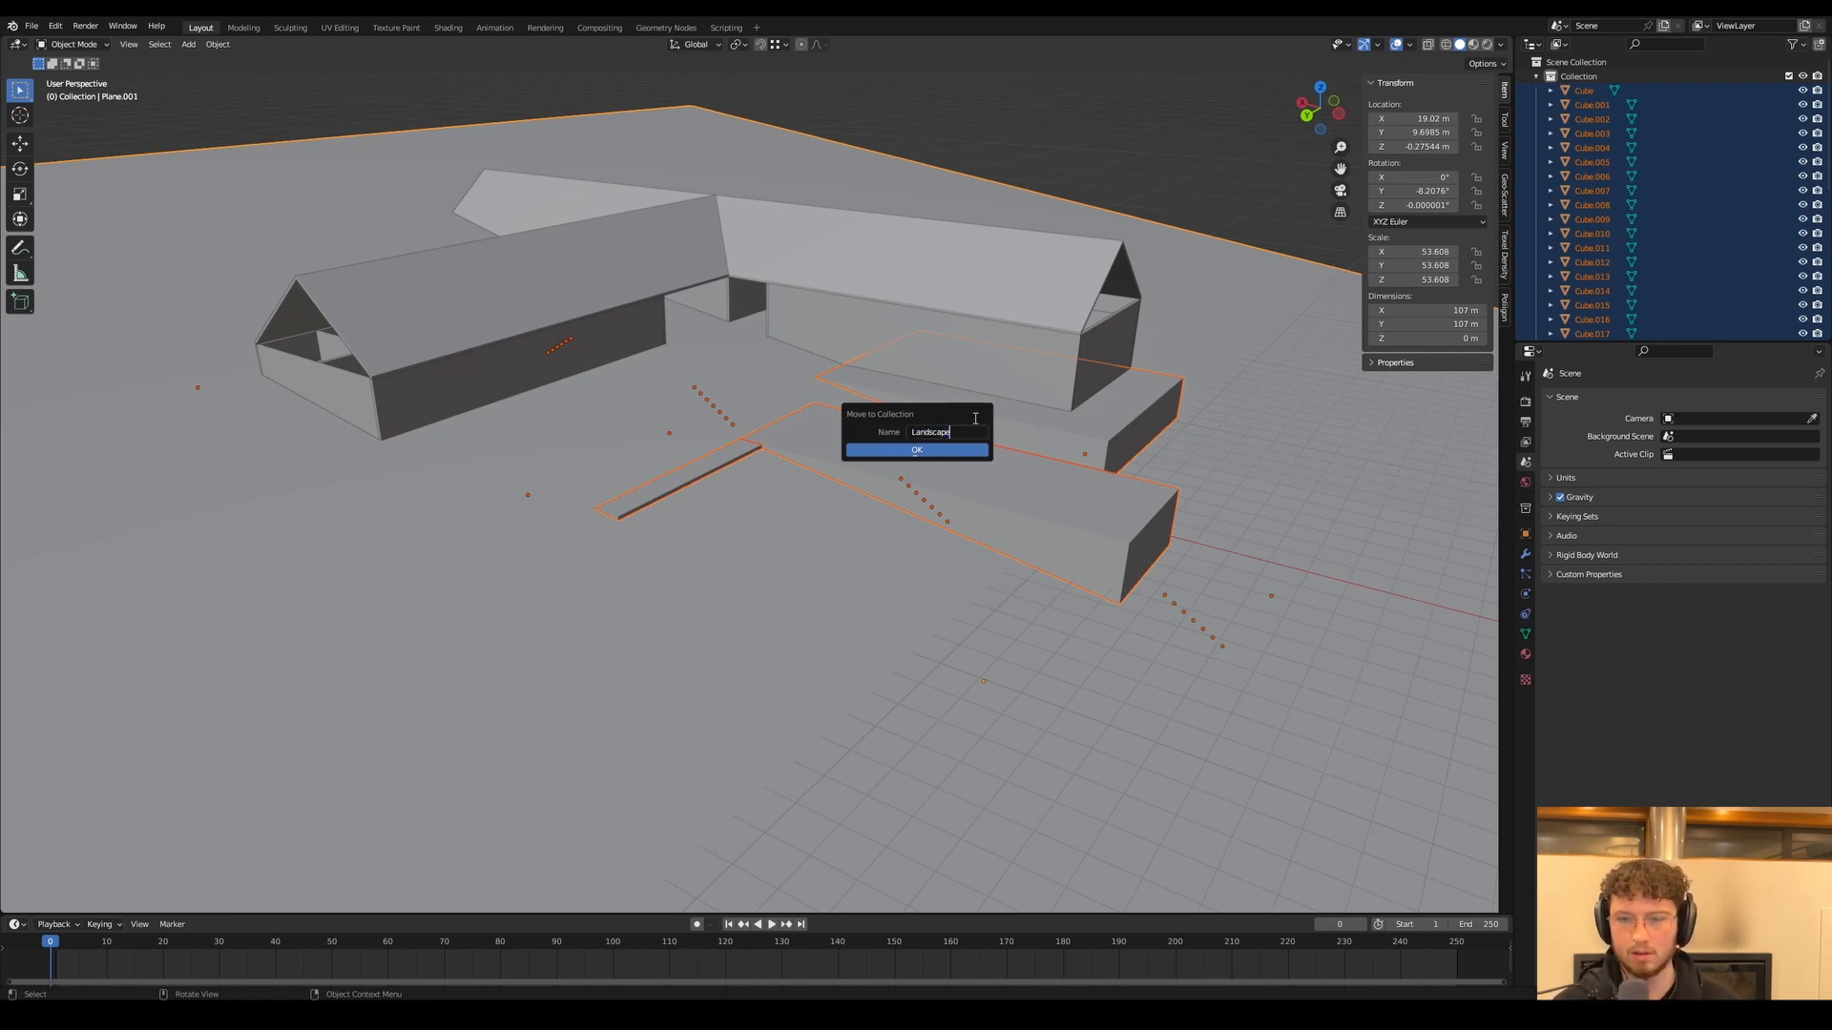
click(944, 448)
click(943, 450)
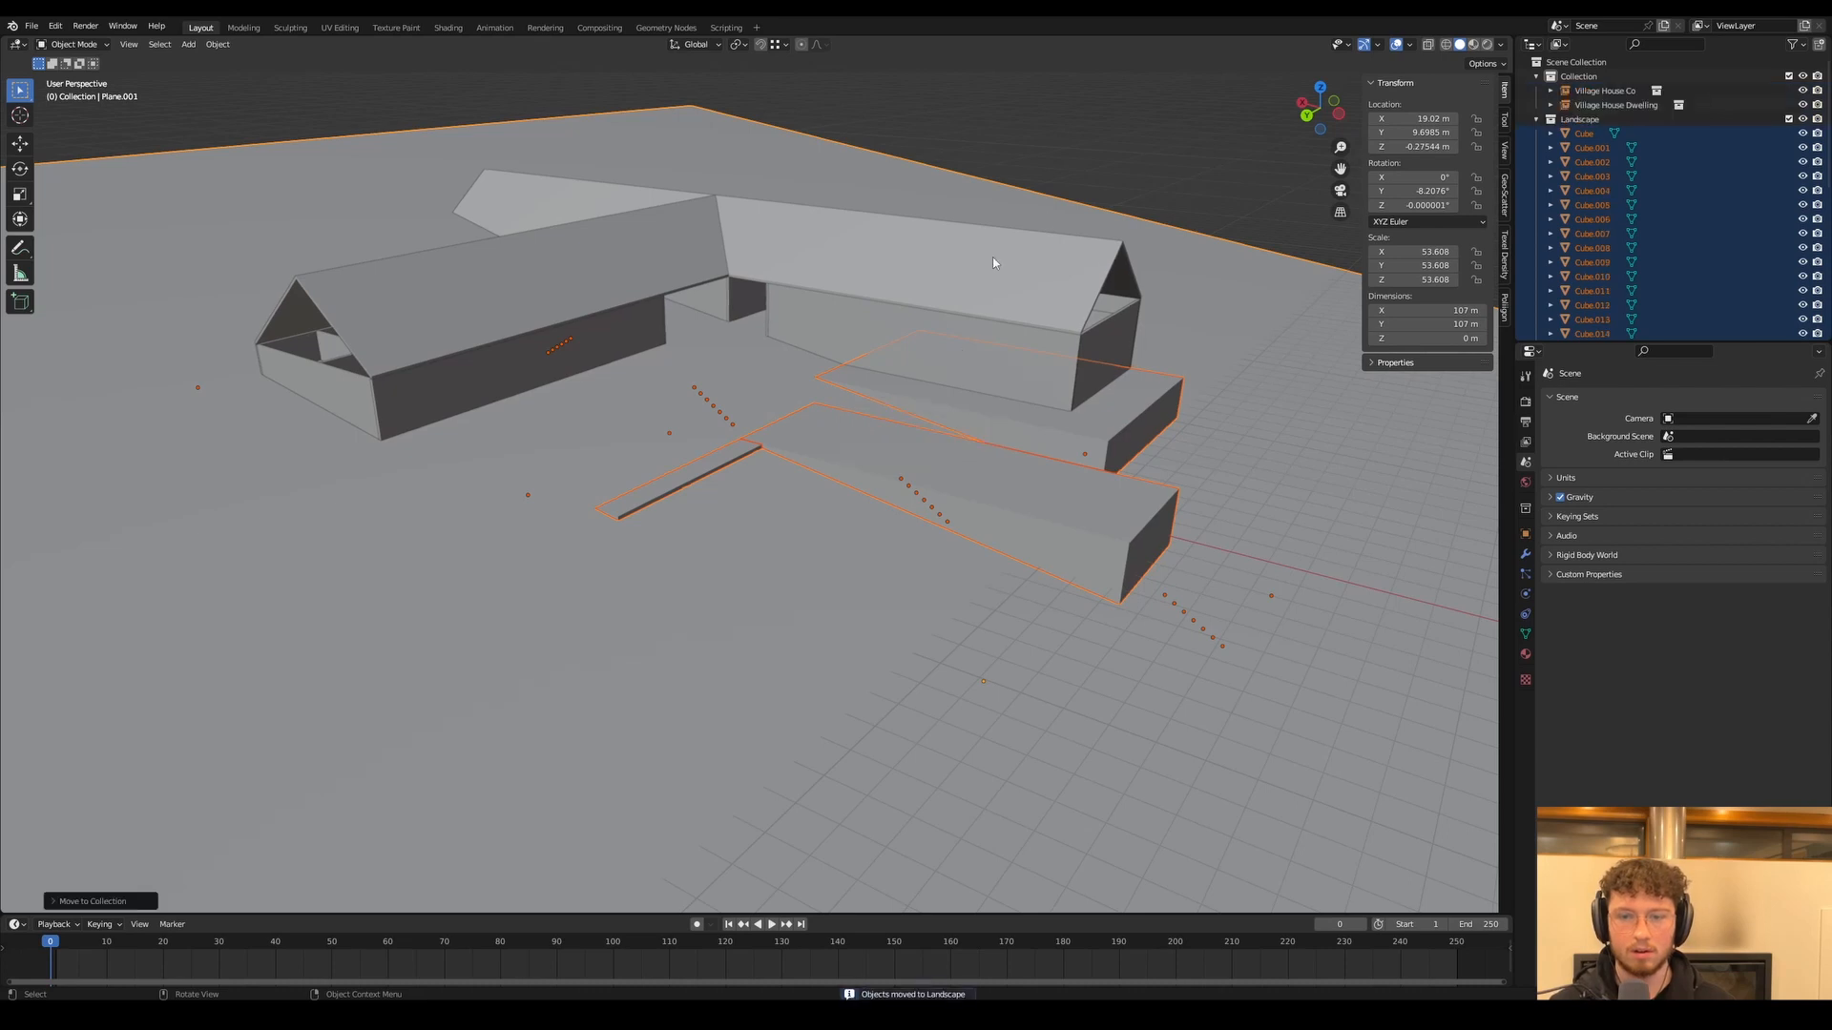
Collapse the Landscape collection and the building collection in the outliner and save the landscape file
click(1537, 120)
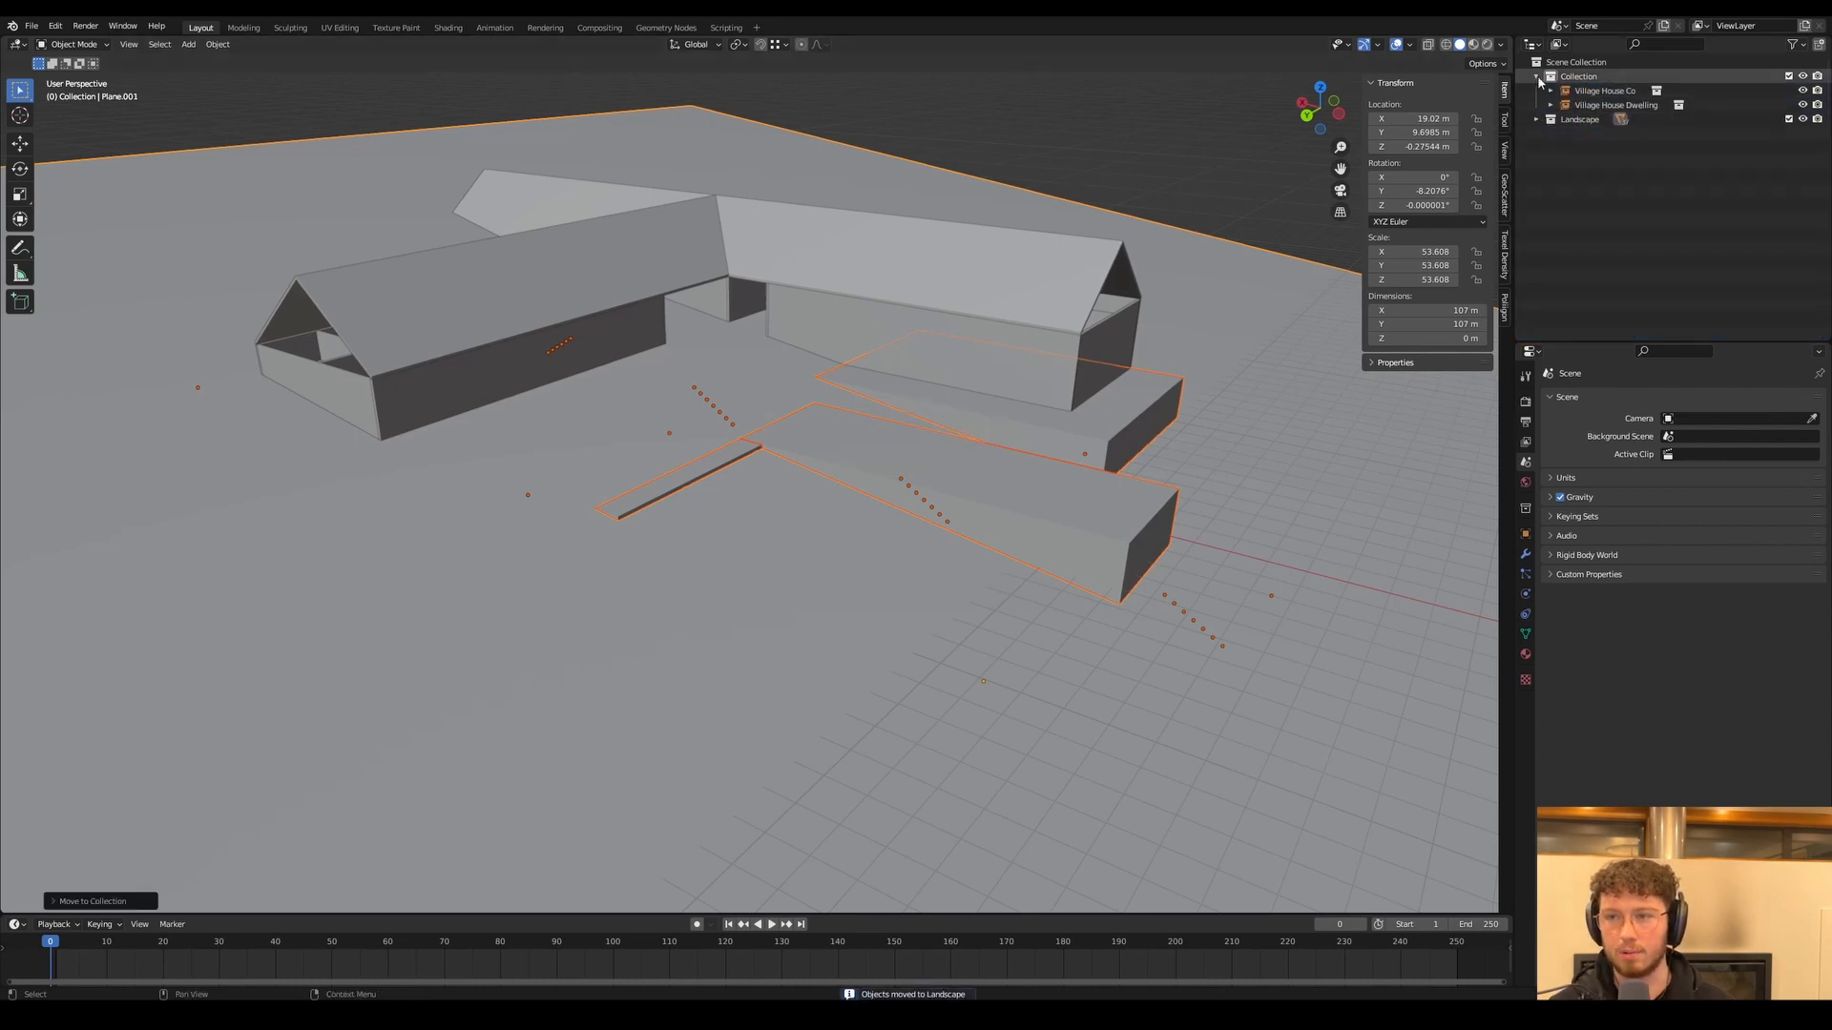
click(1536, 76)
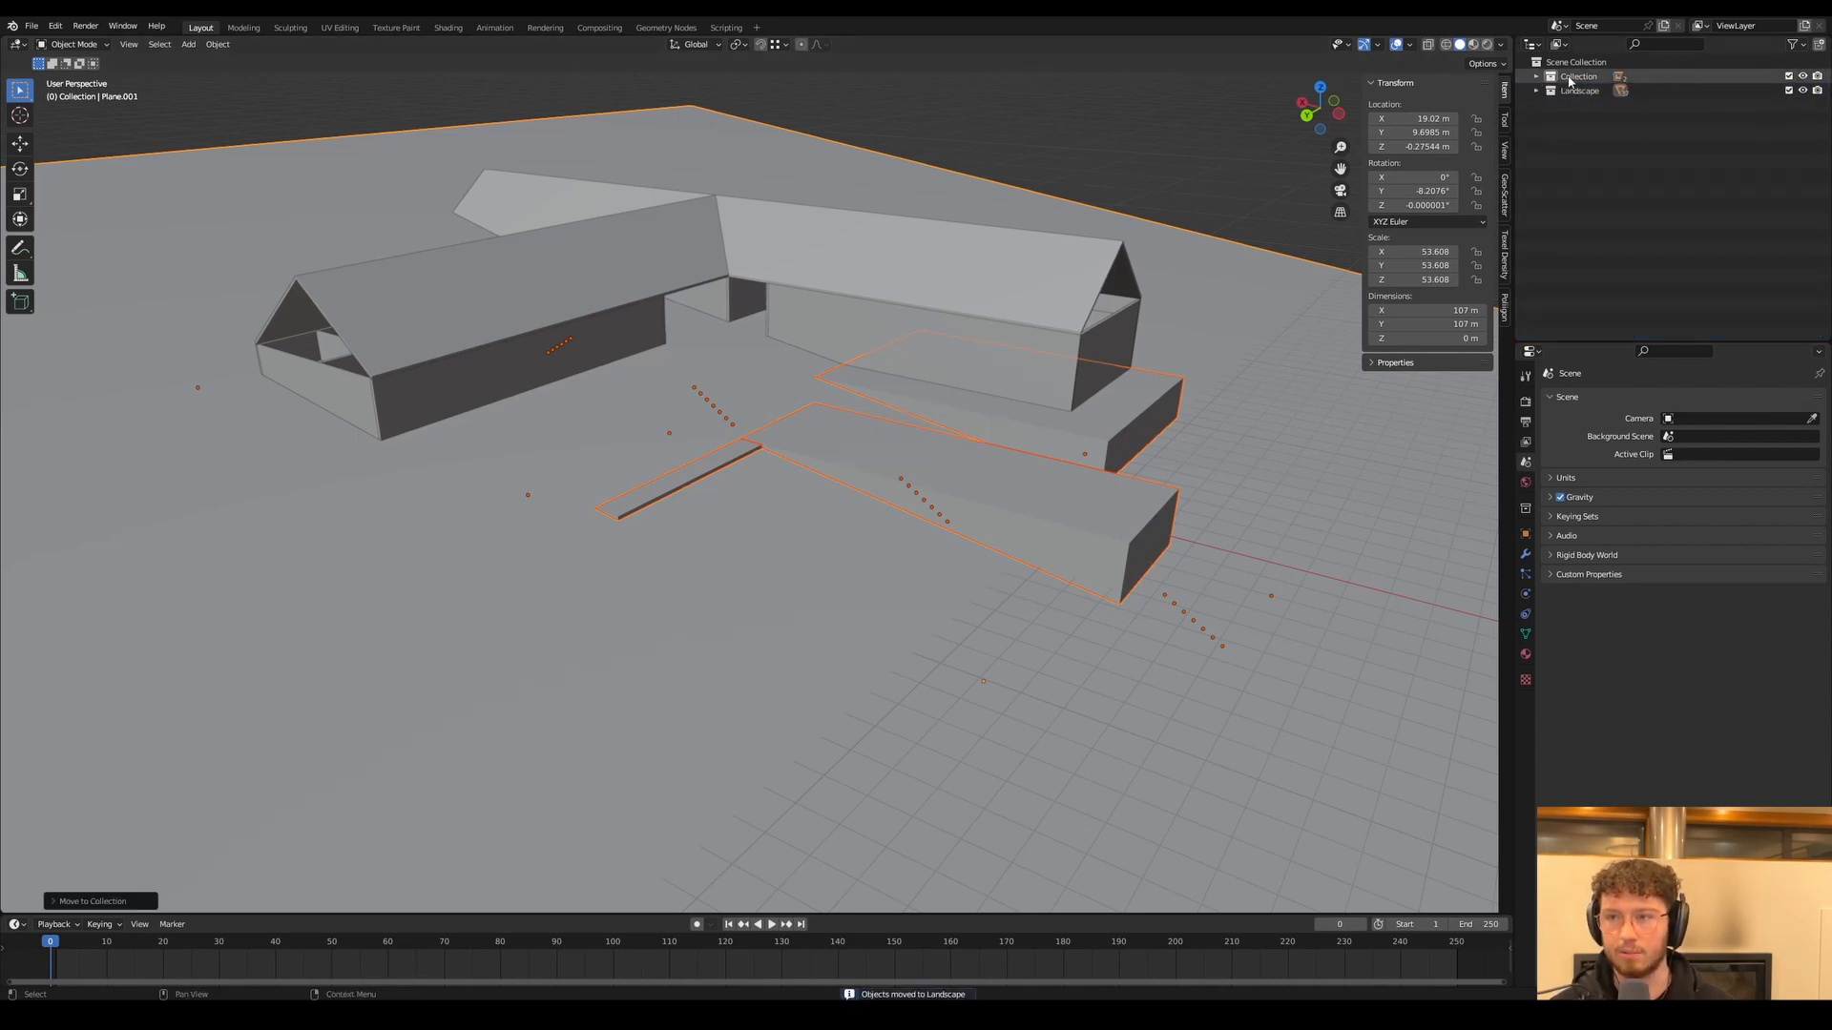
click(1570, 78)
click(1788, 77)
click(1789, 76)
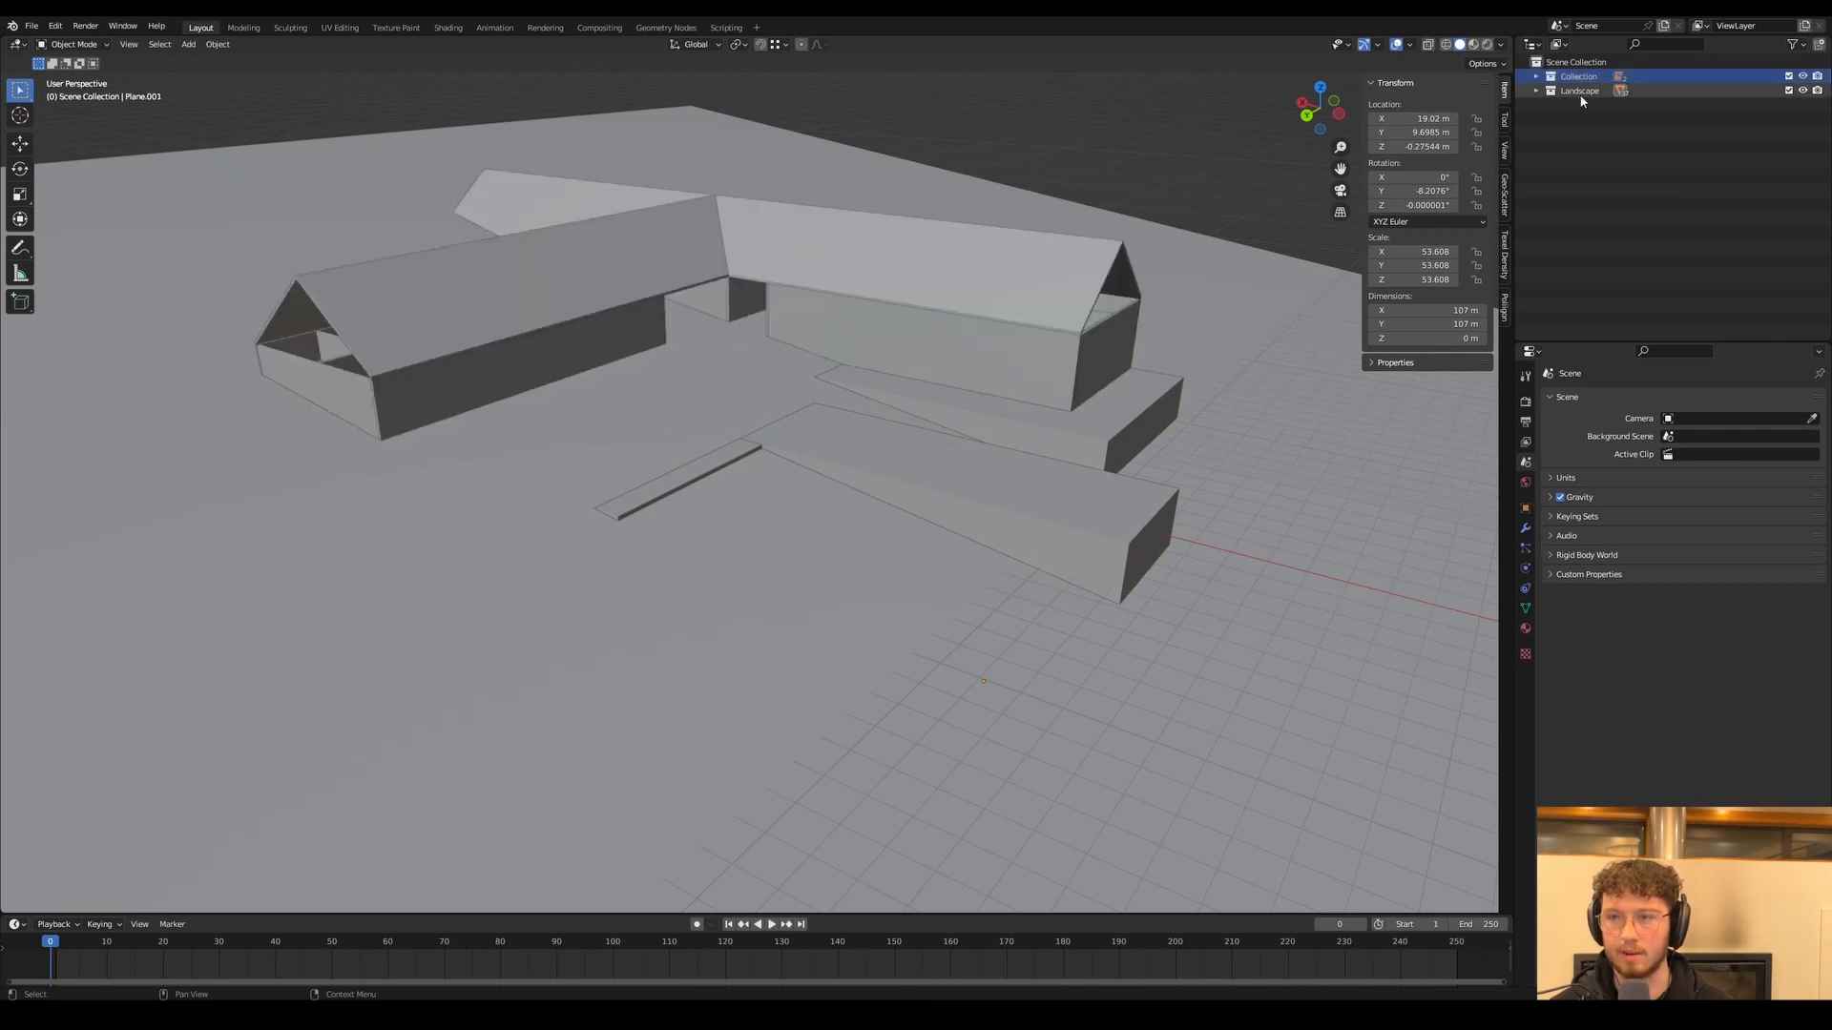
key(ctrl+s)
Reopen the Village House Main File and delete all its landscape meshes, including the terrain plane
click(38, 27)
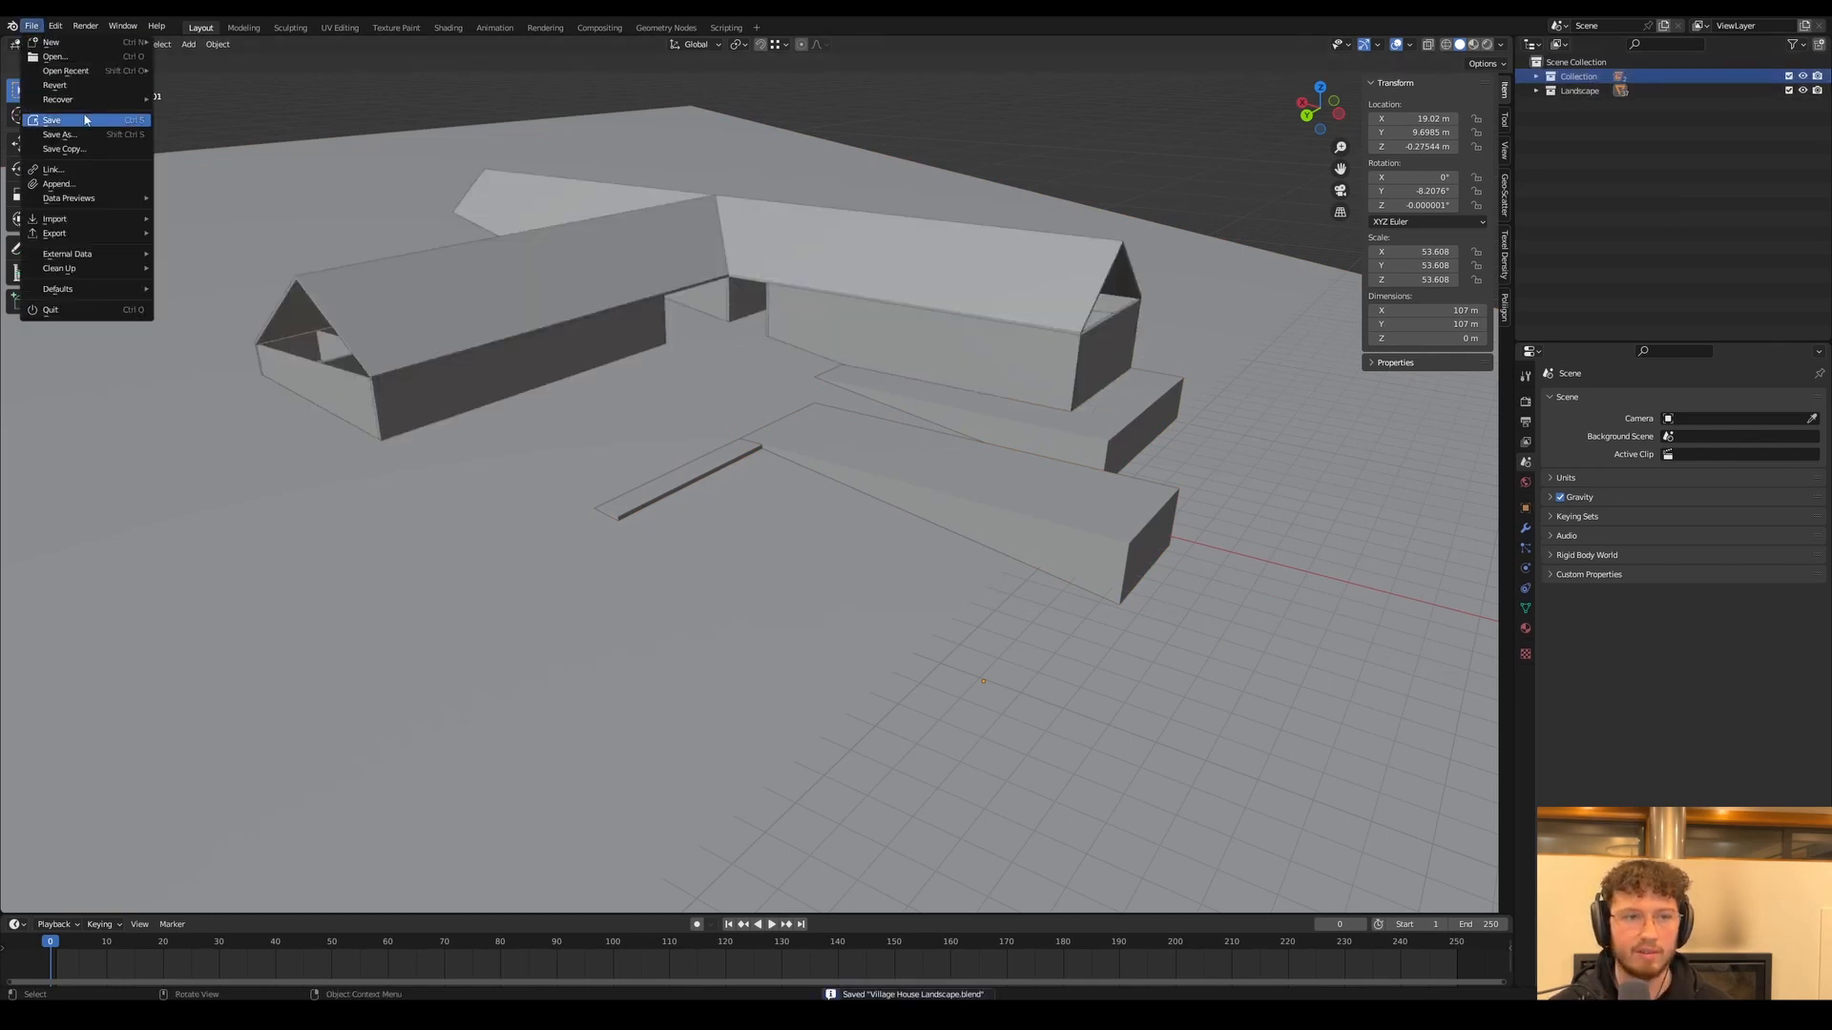
mouse_move(115, 73)
click(229, 86)
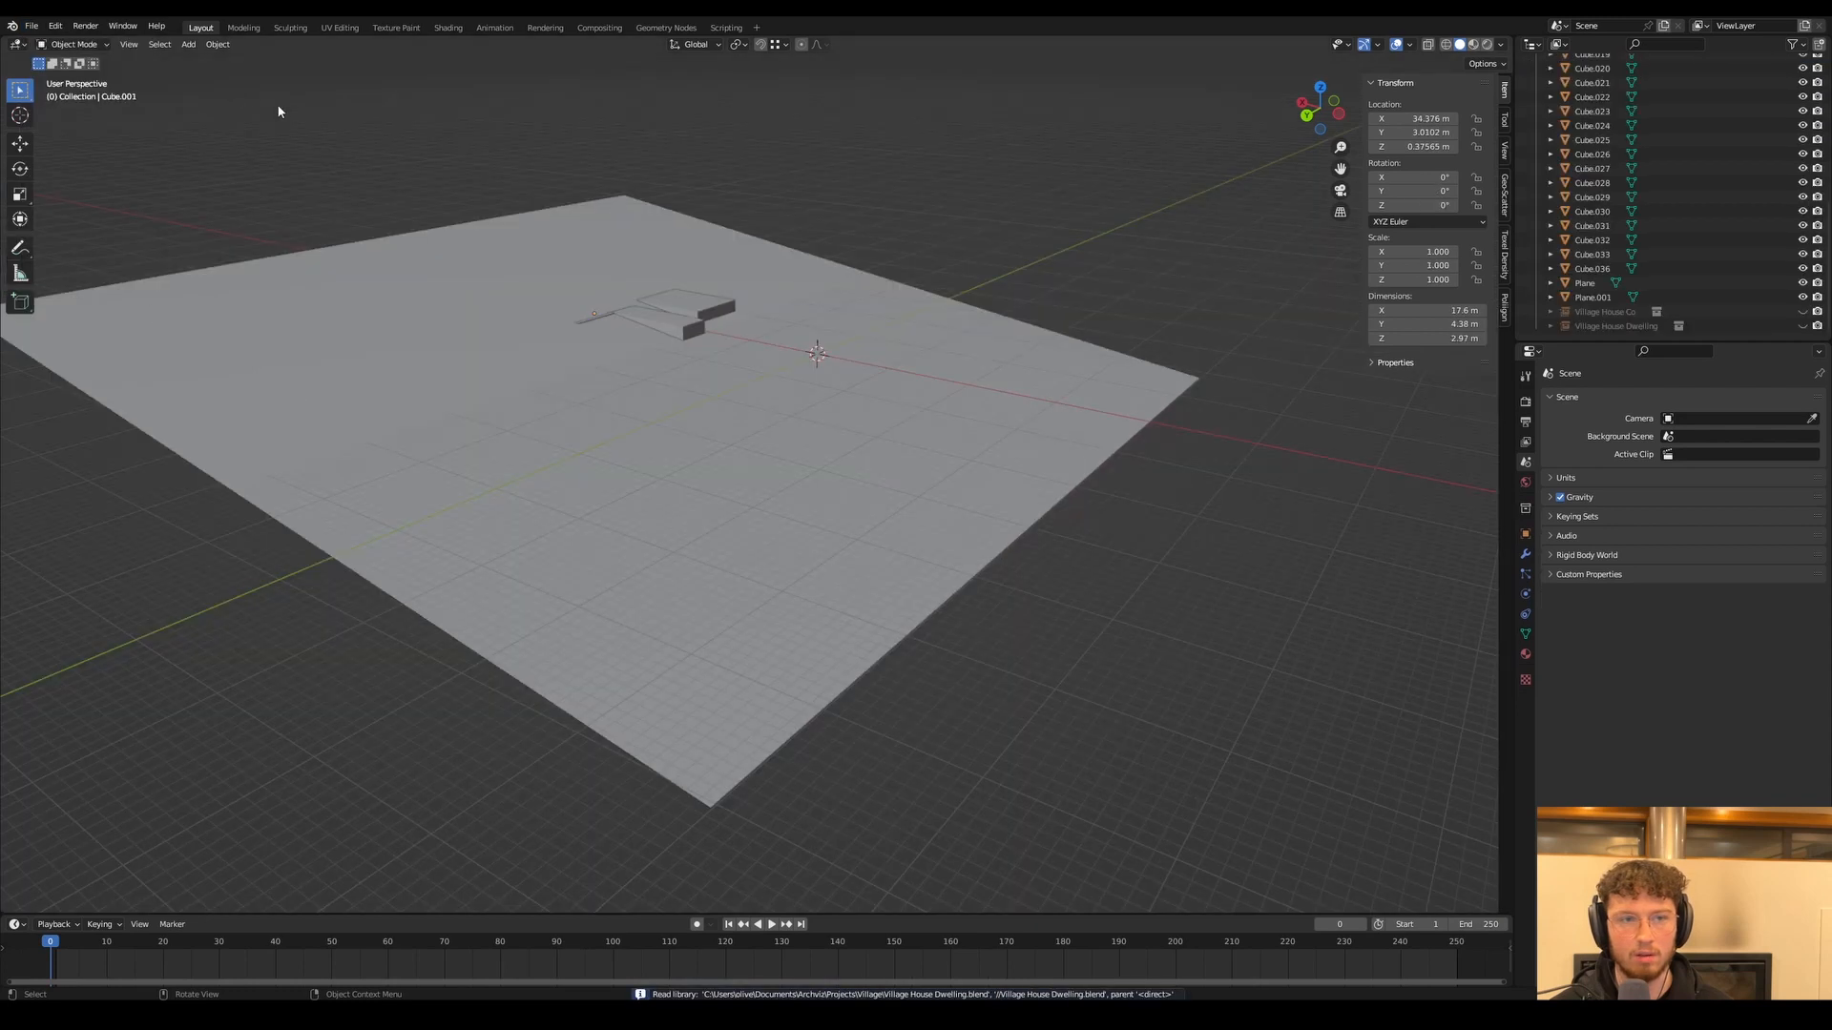
drag(980, 381, 398, 146)
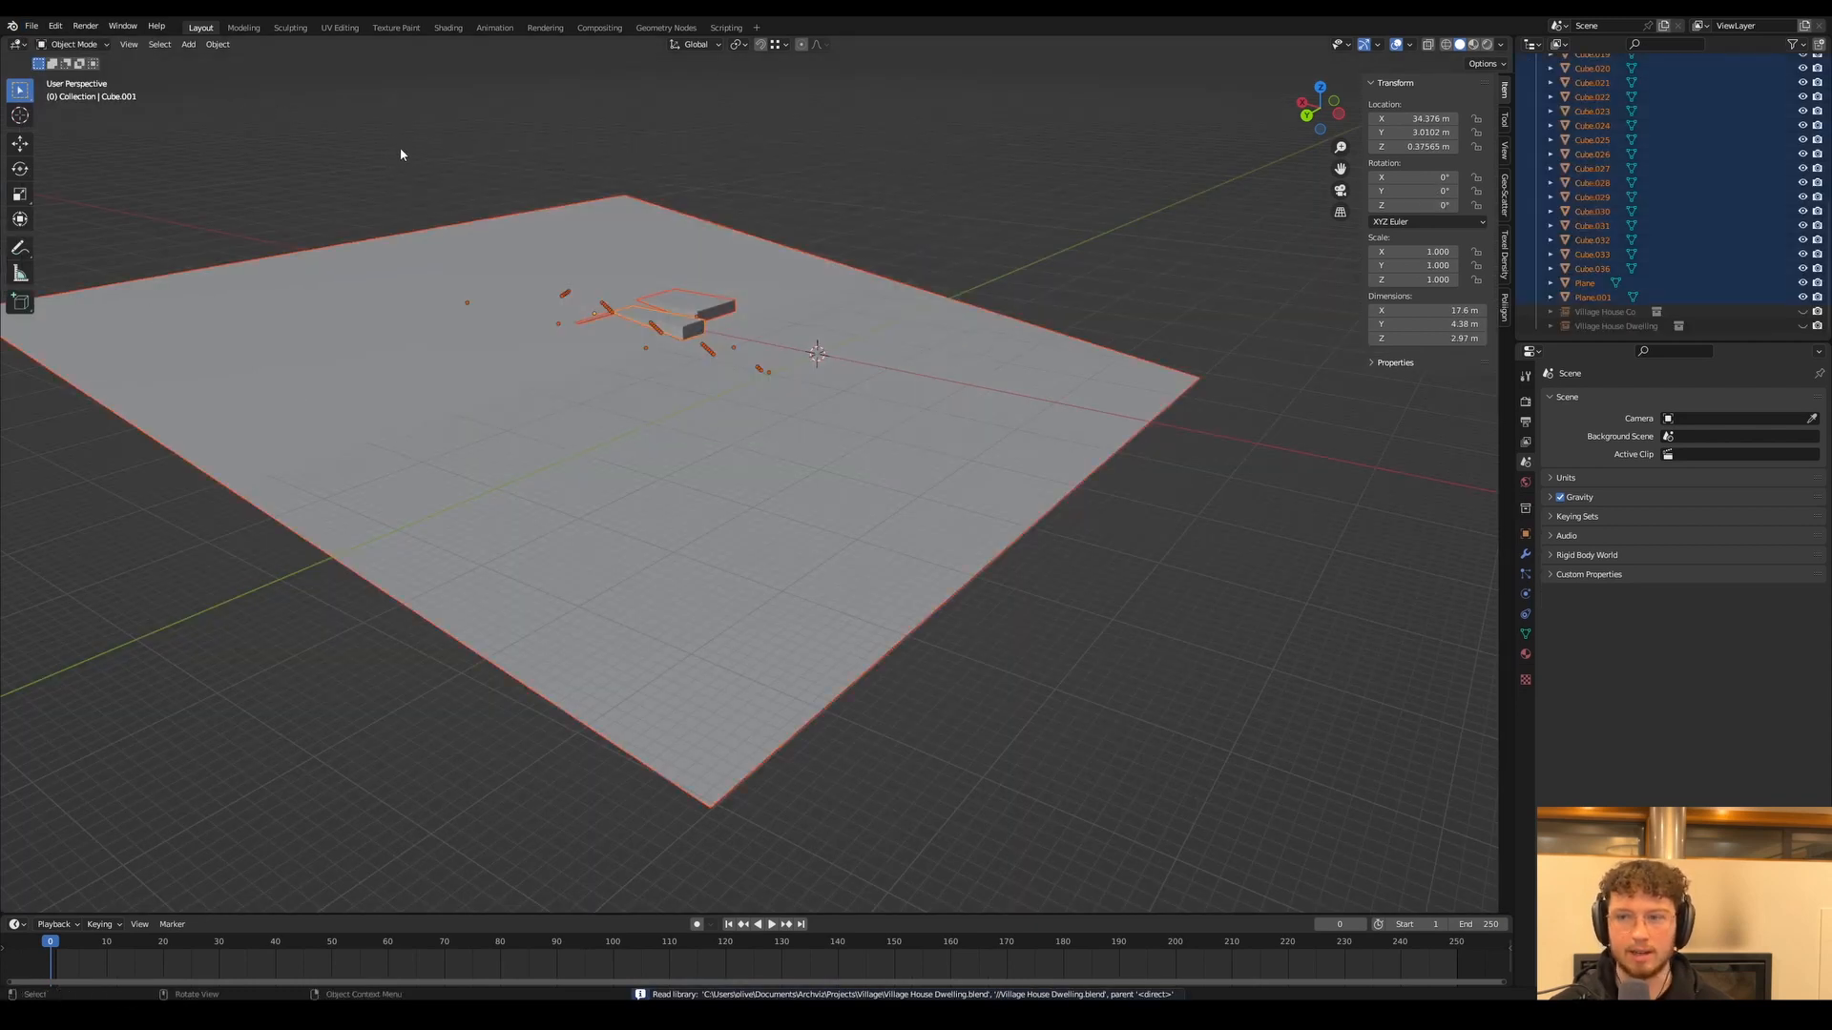
key(Delete)
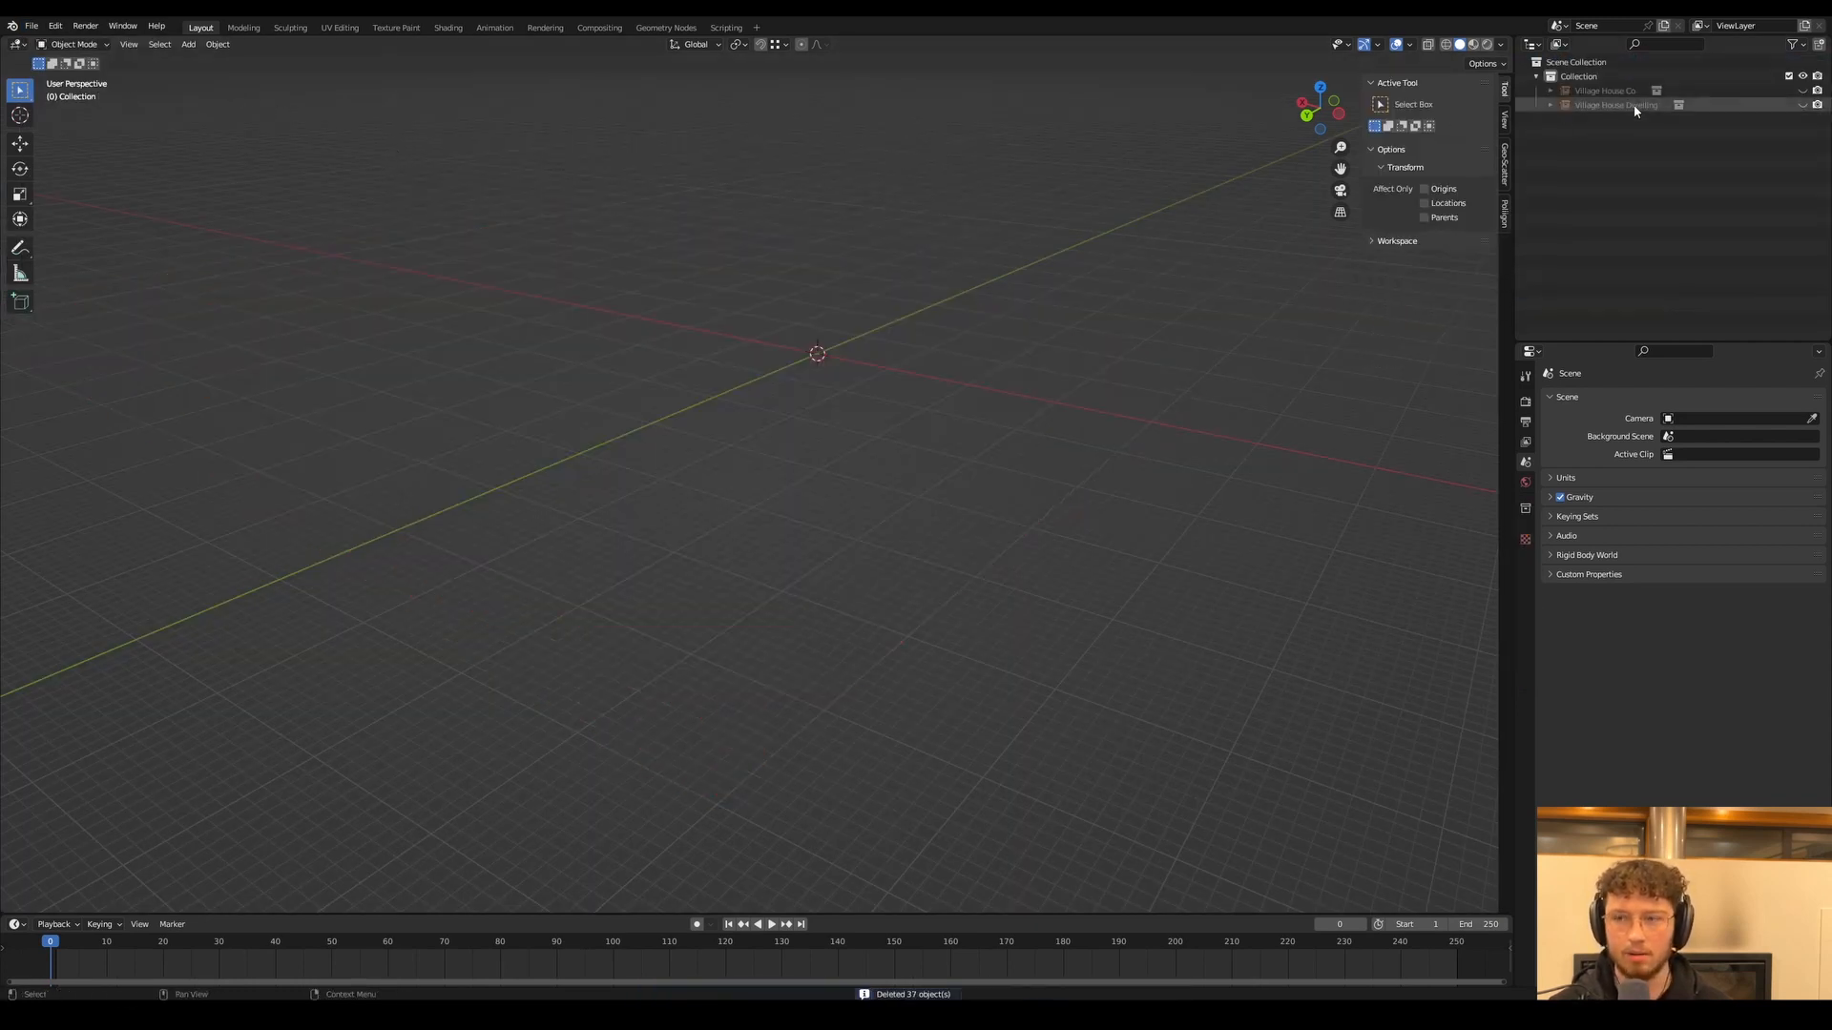
Show both linked village house objects and link the Landscape collection from Village House Landscape.blend into the main file
click(1802, 91)
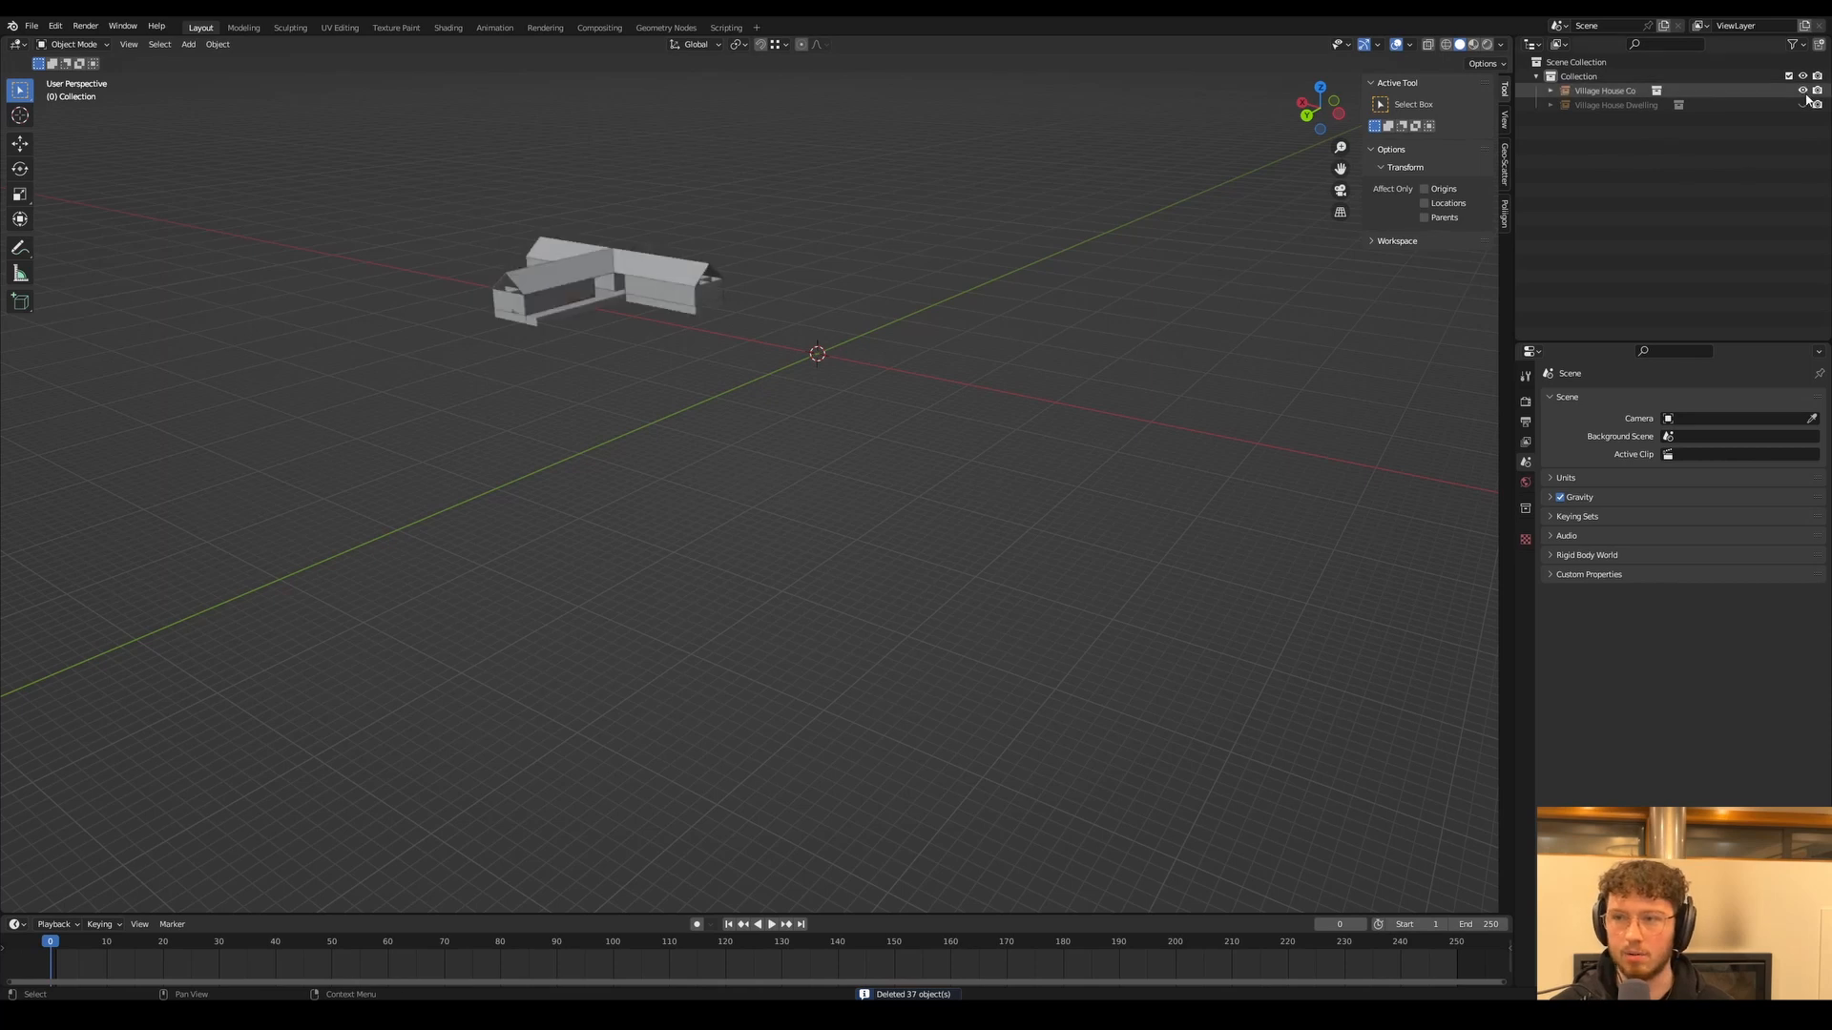
click(1802, 105)
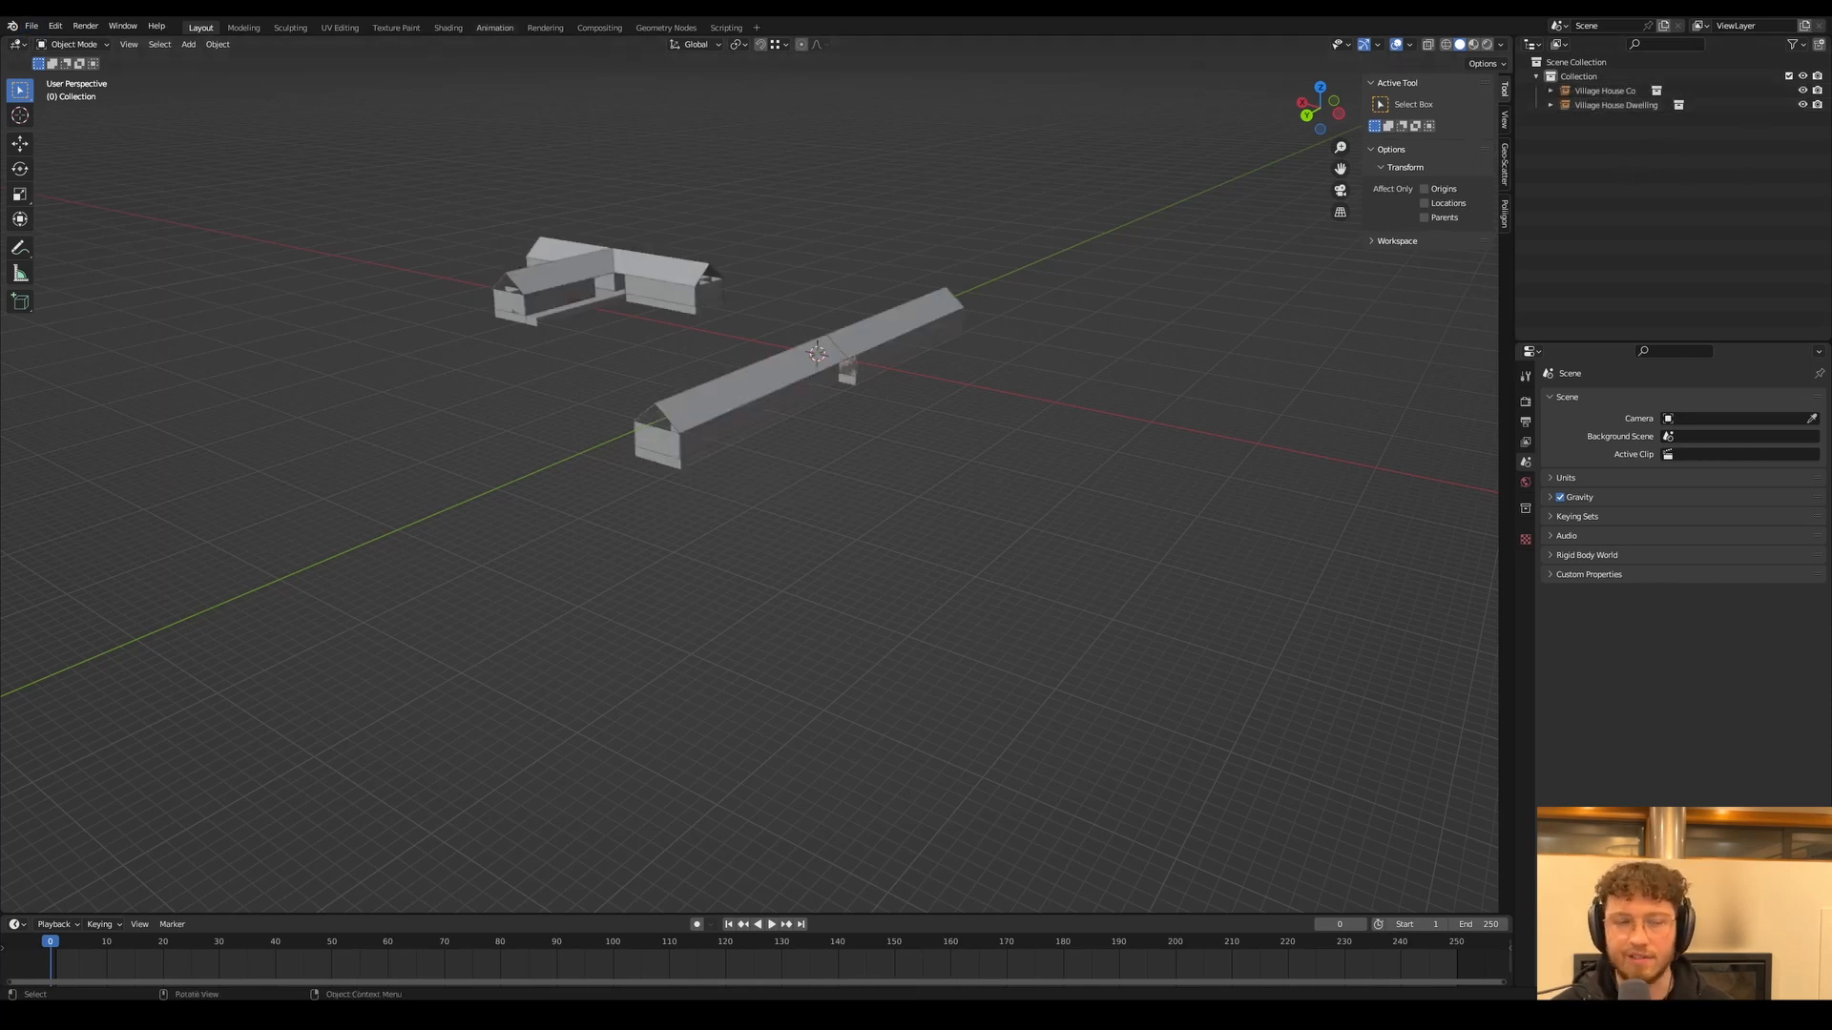
click(32, 26)
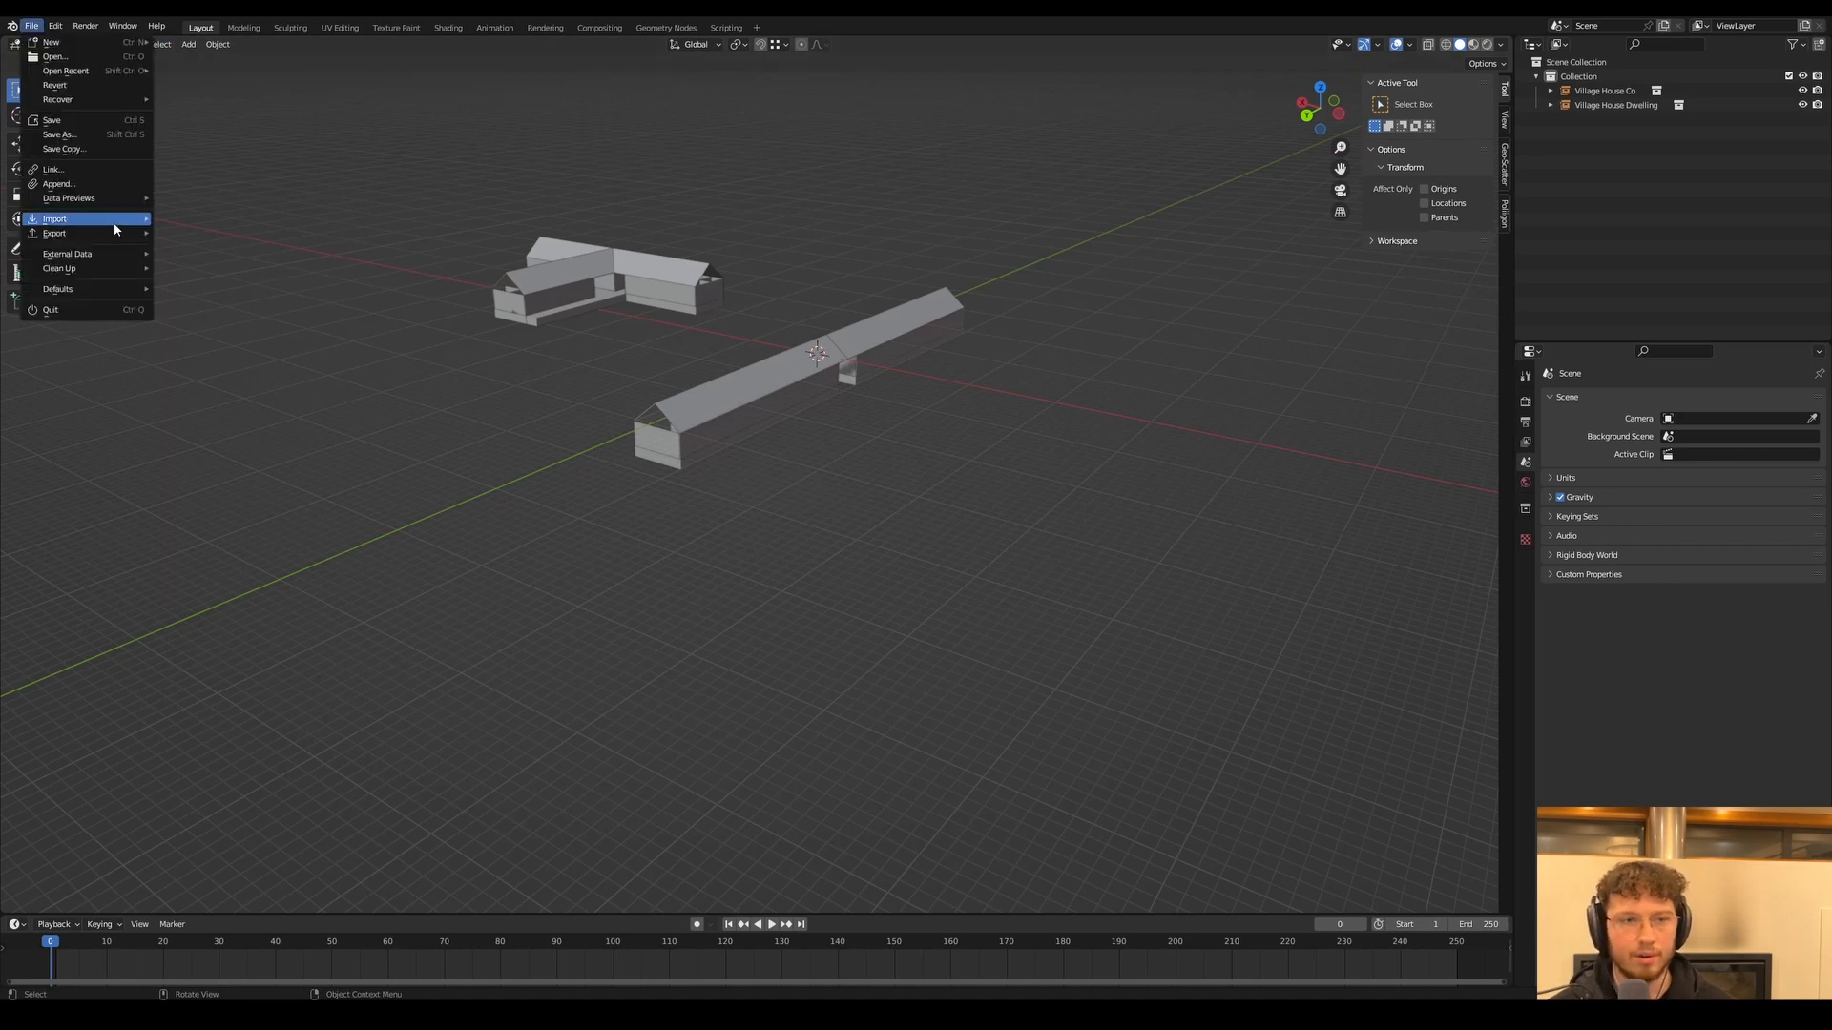
click(78, 174)
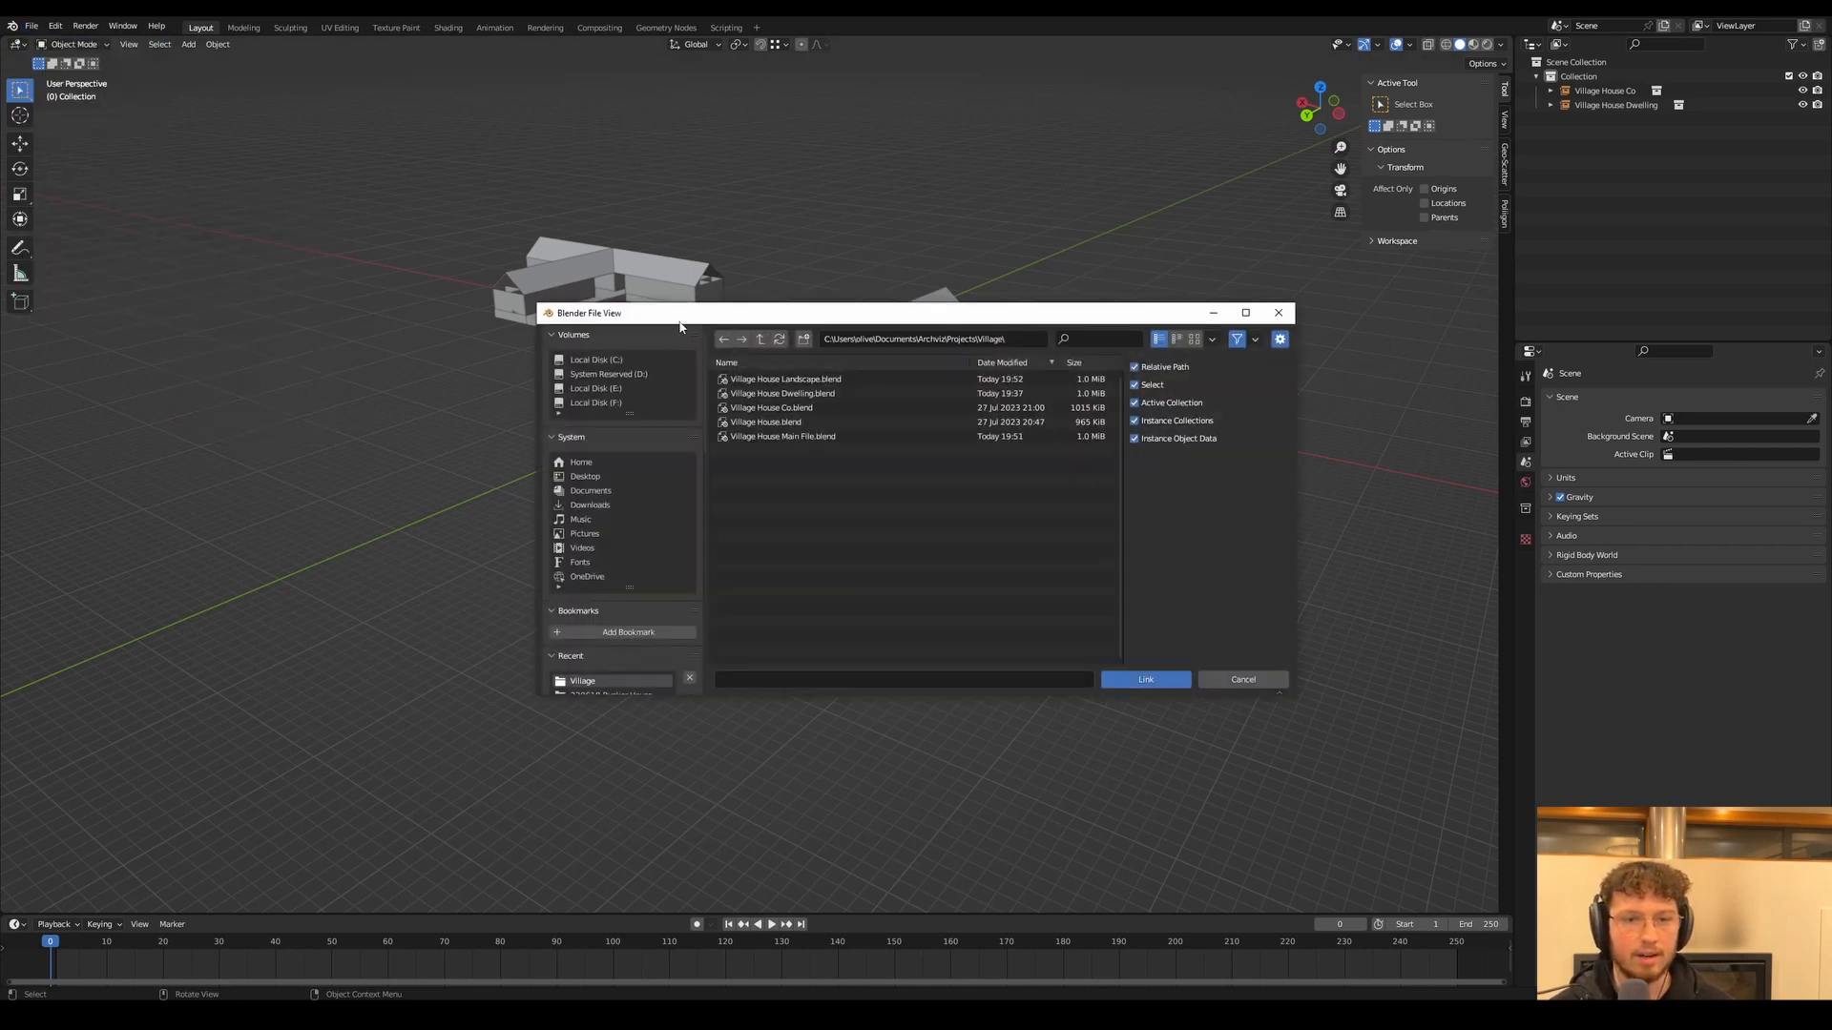
double_click(805, 380)
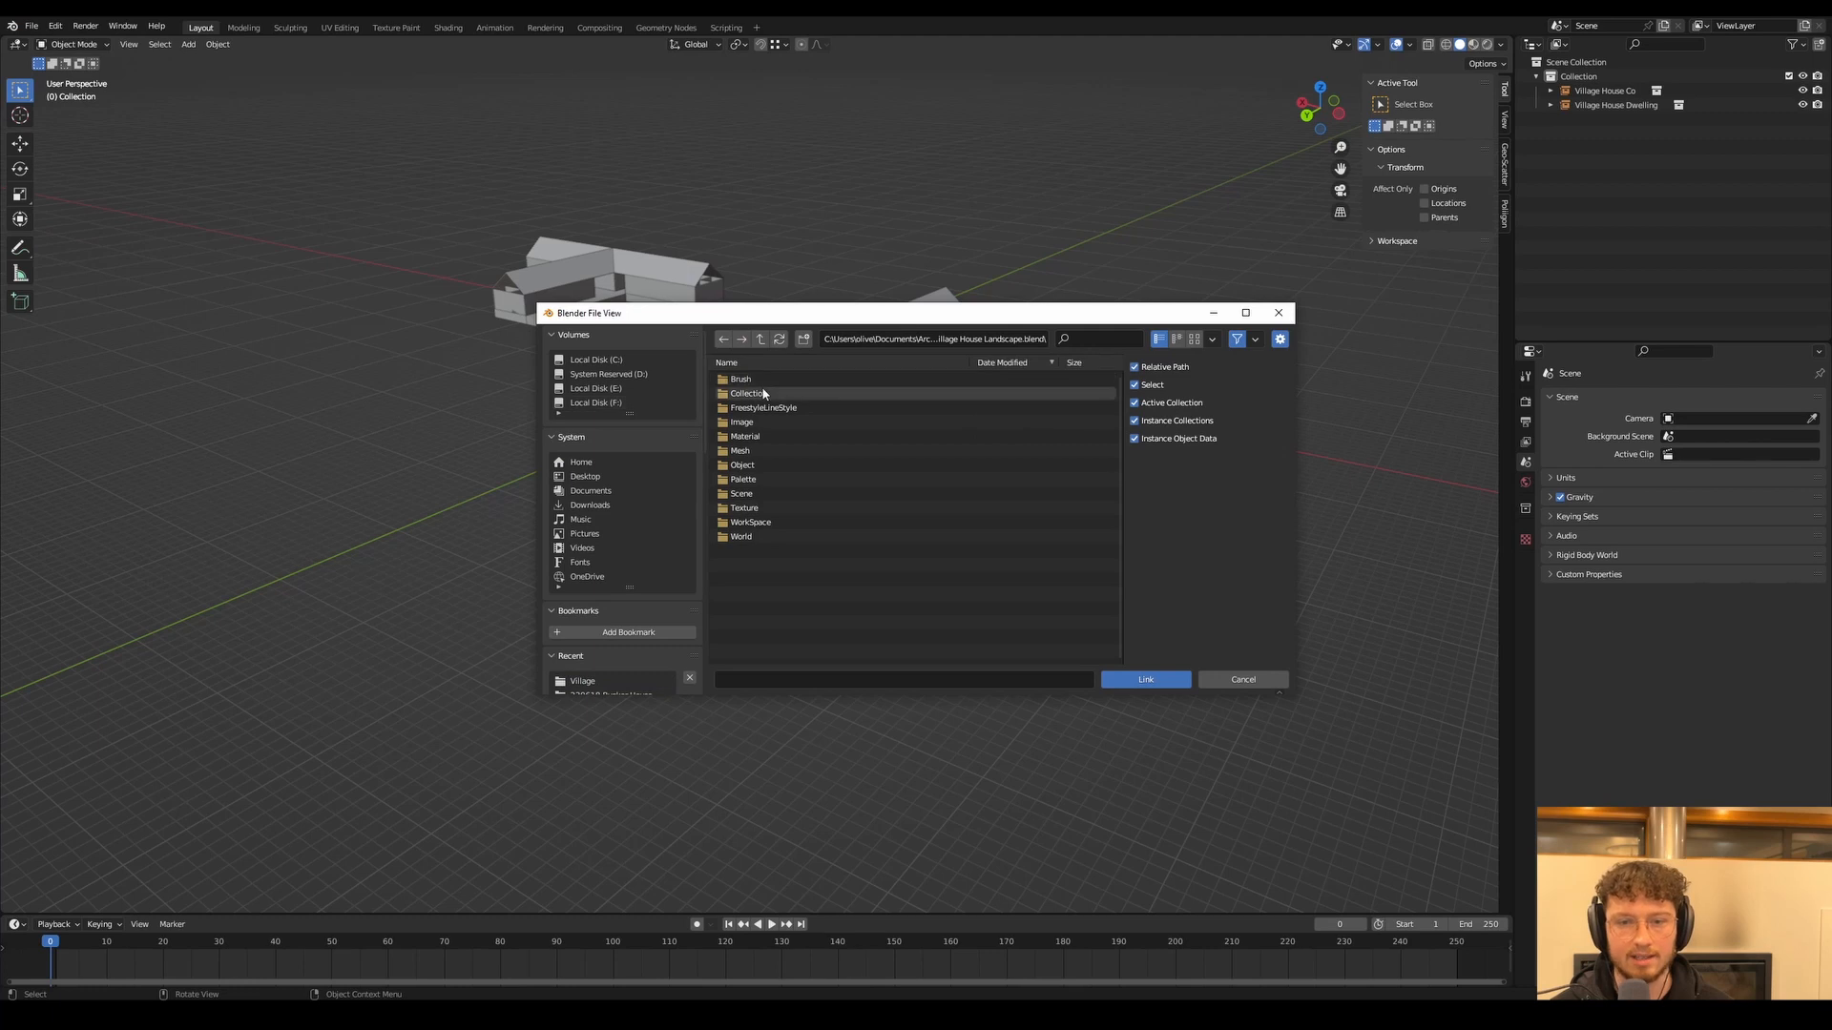
double_click(748, 393)
double_click(753, 394)
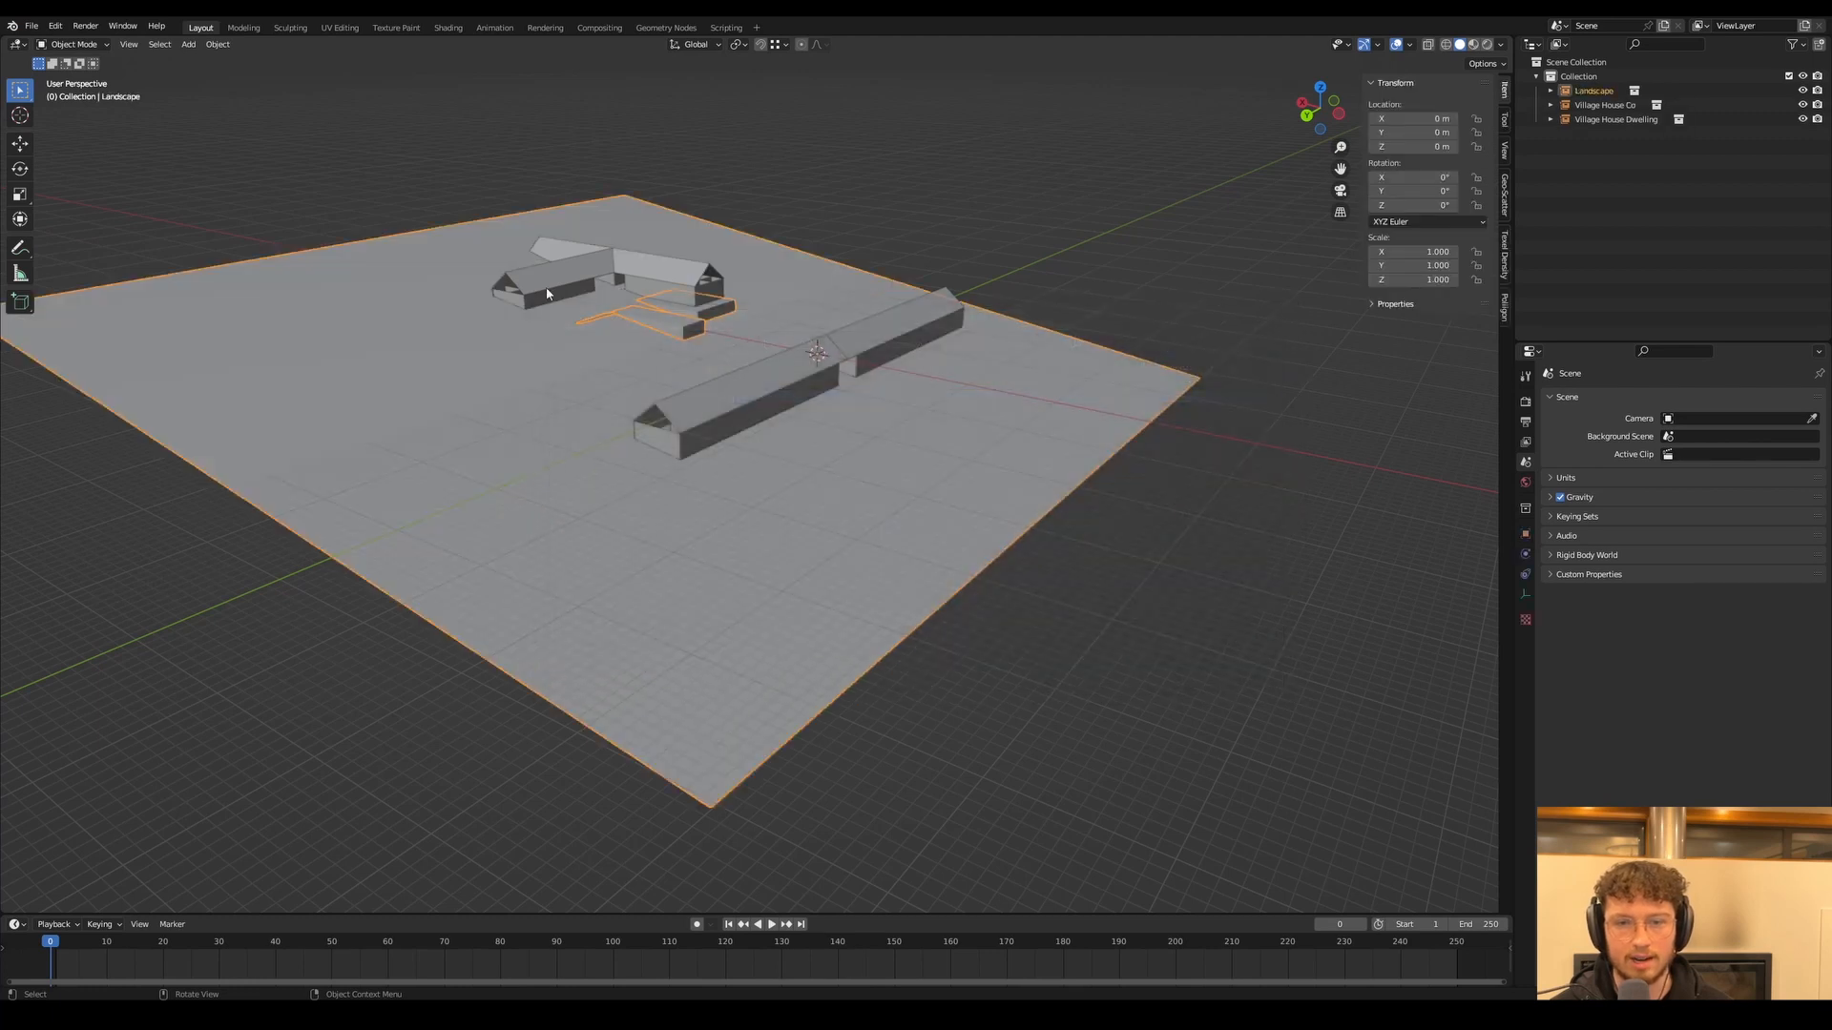
Save the main file and select the dwelling and the landscape in turn to check them as single linked objects
click(1047, 270)
click(566, 383)
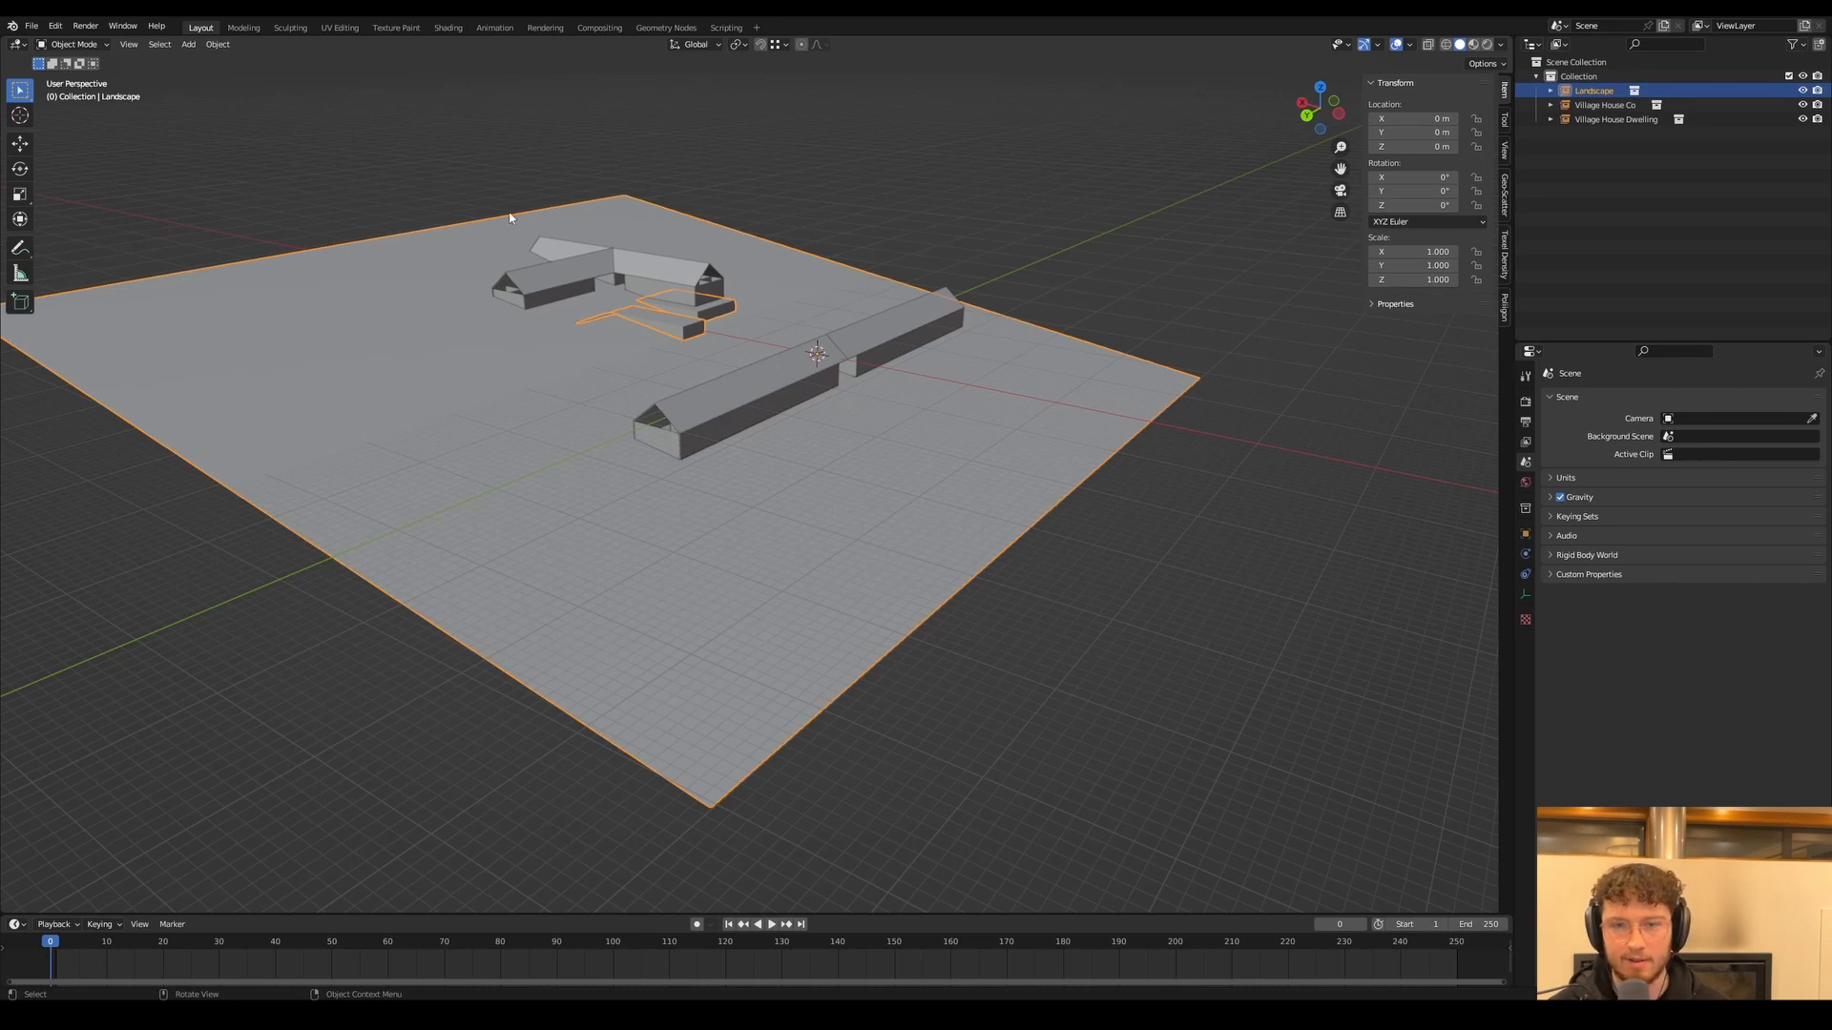
key(ctrl+s)
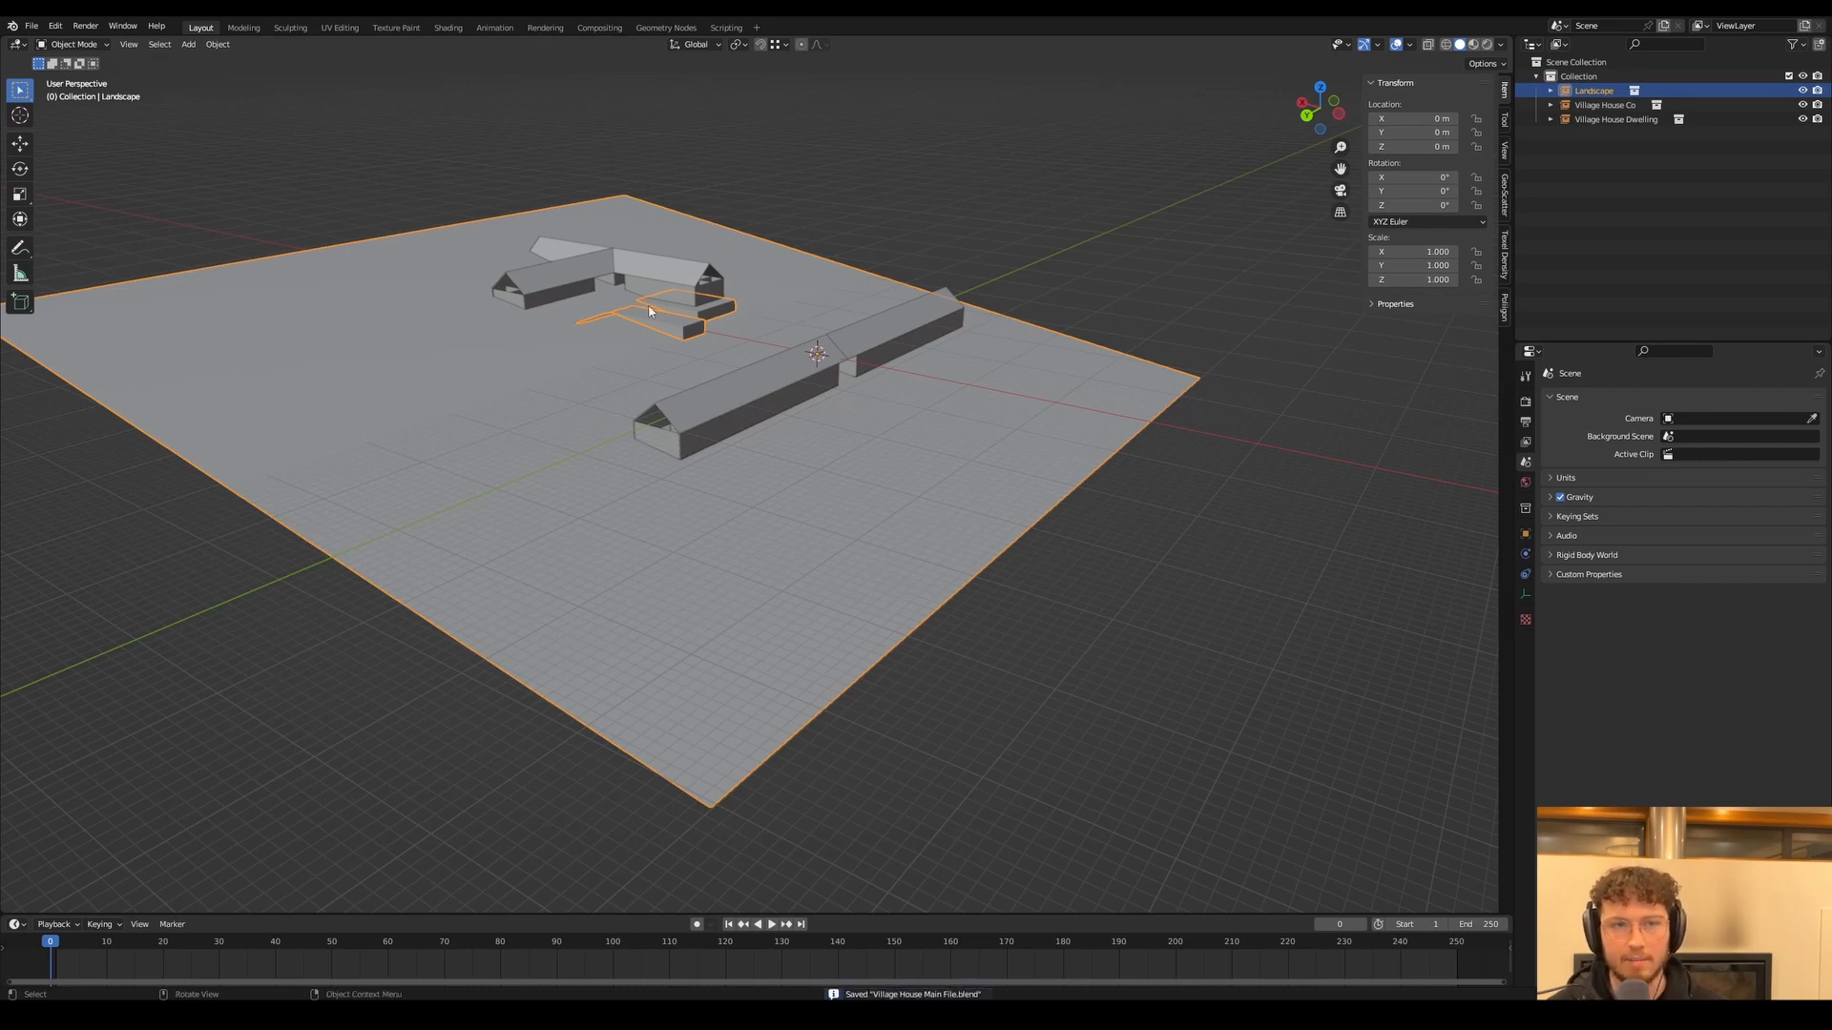
click(769, 391)
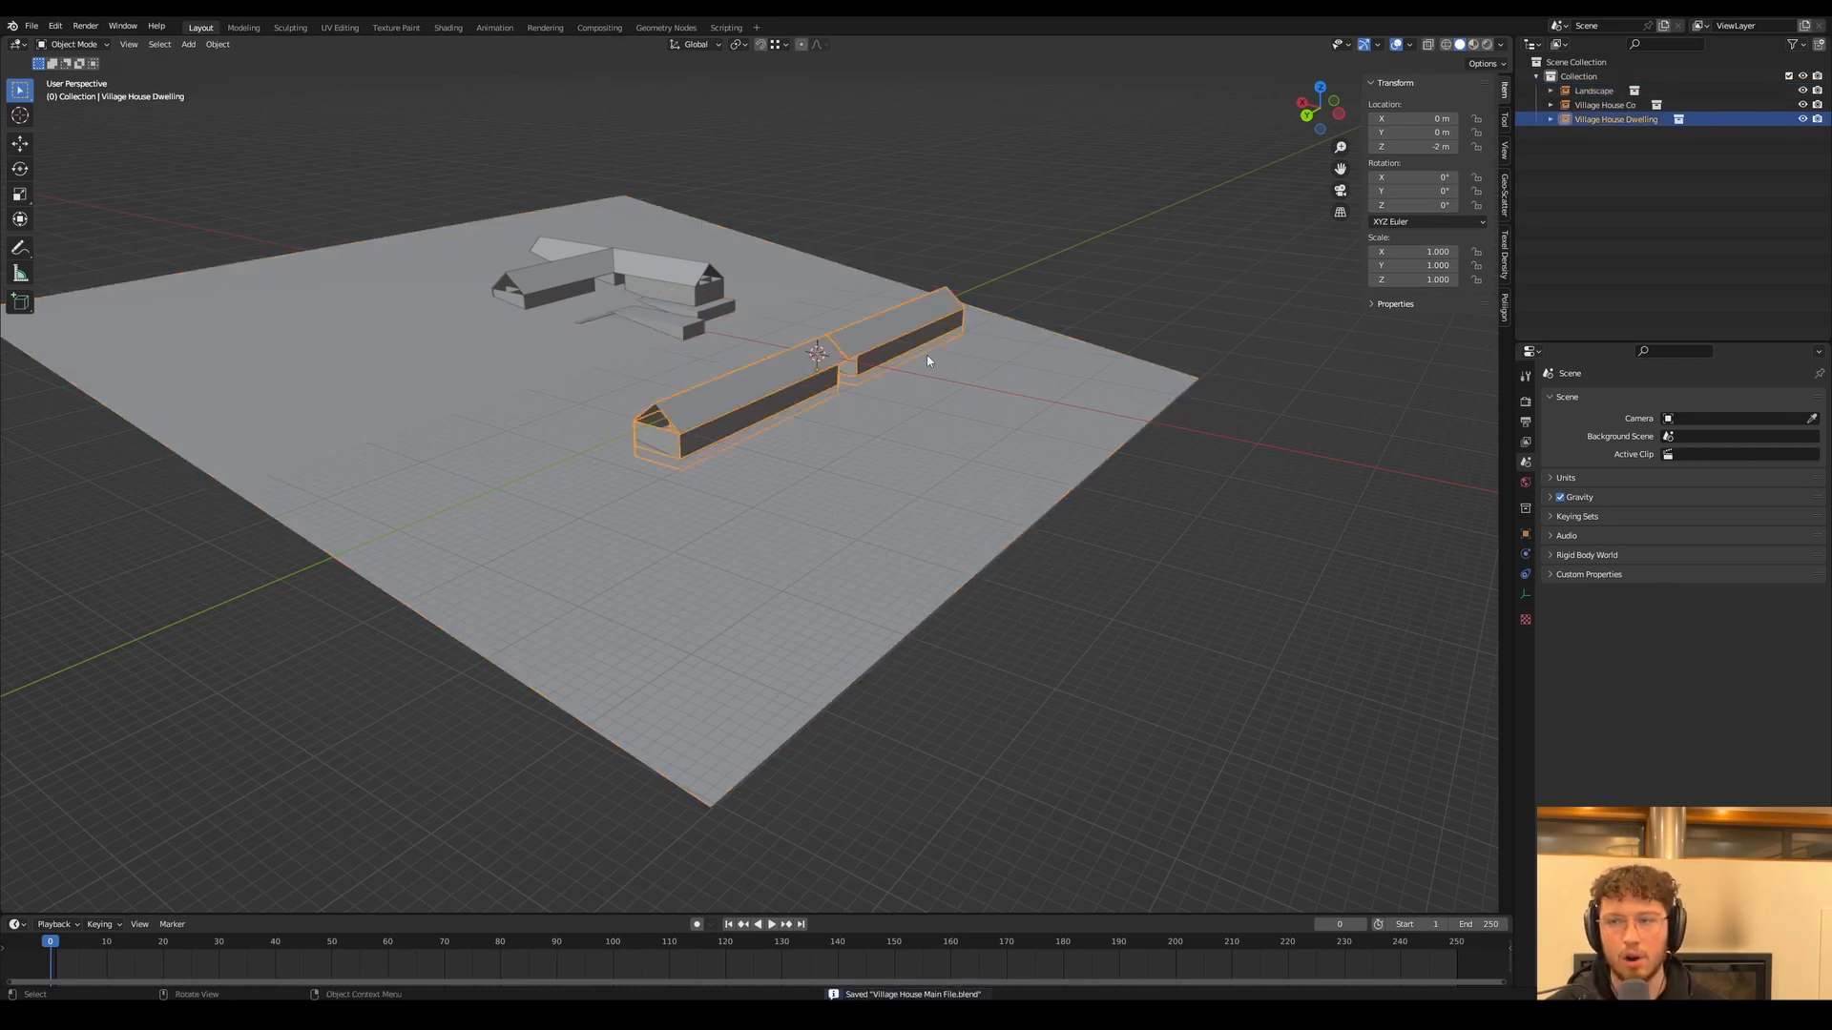
click(589, 271)
click(588, 271)
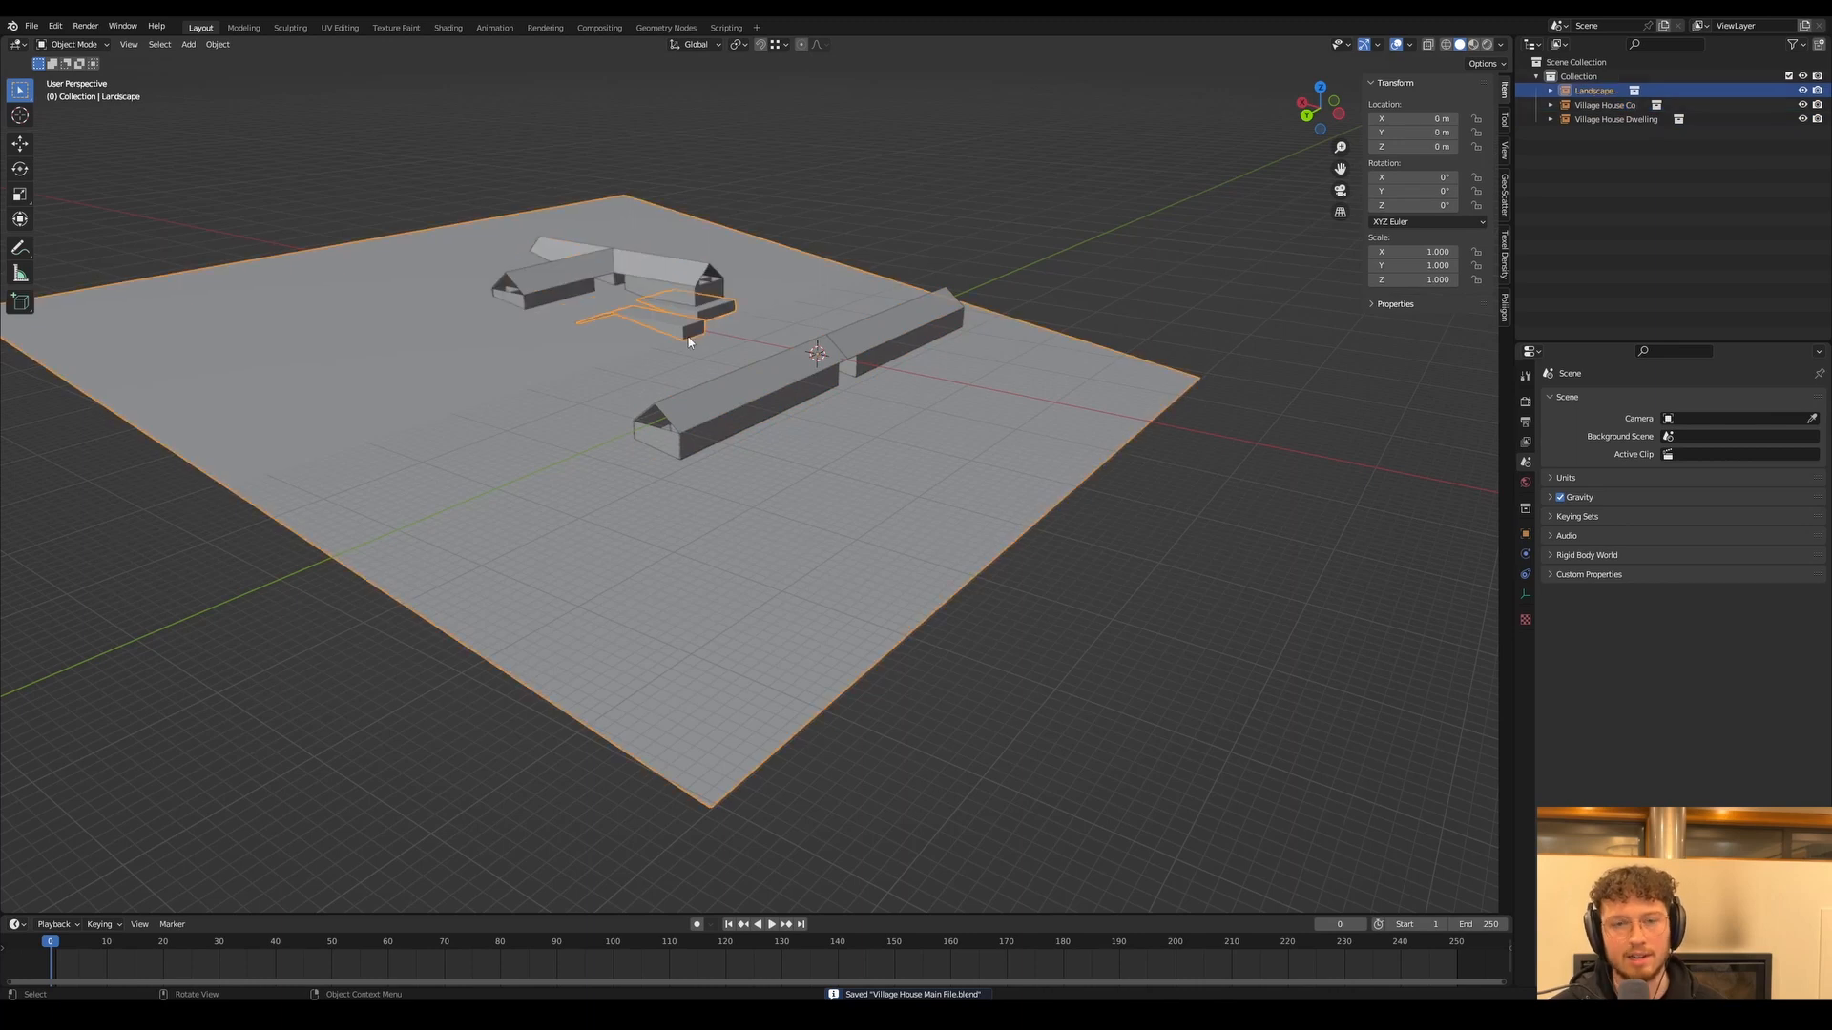
click(826, 211)
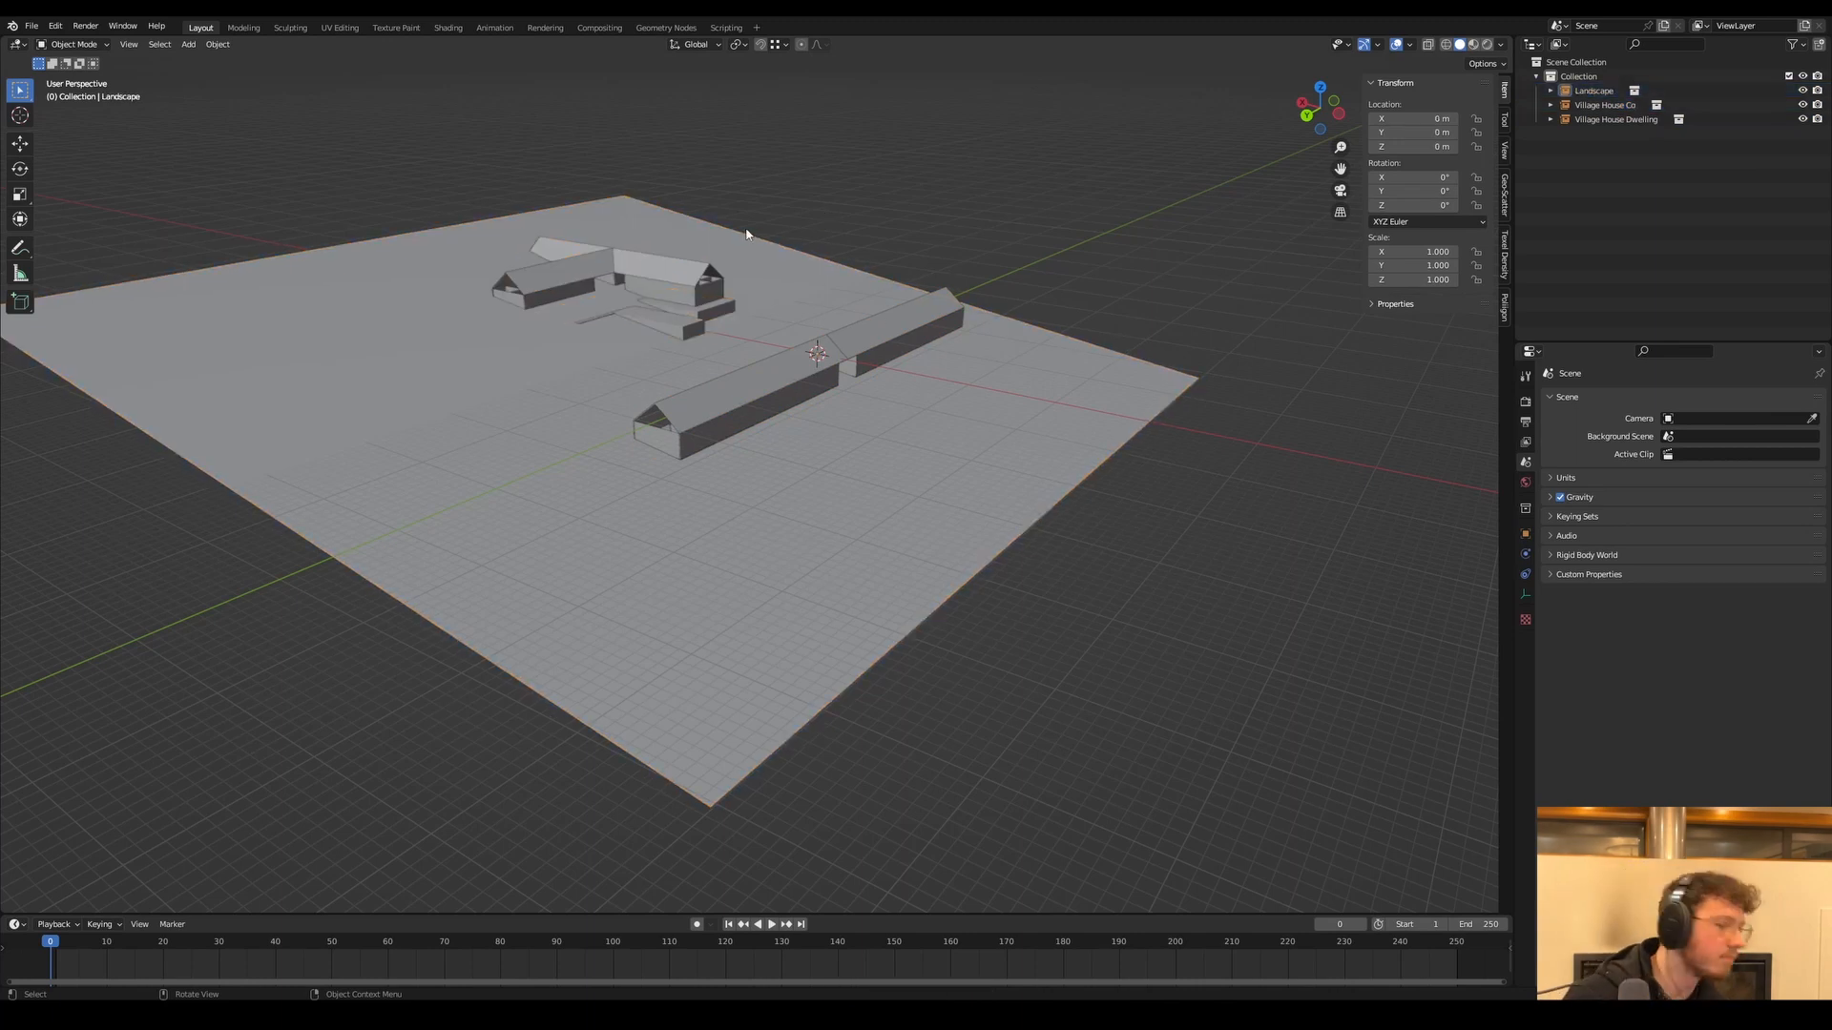
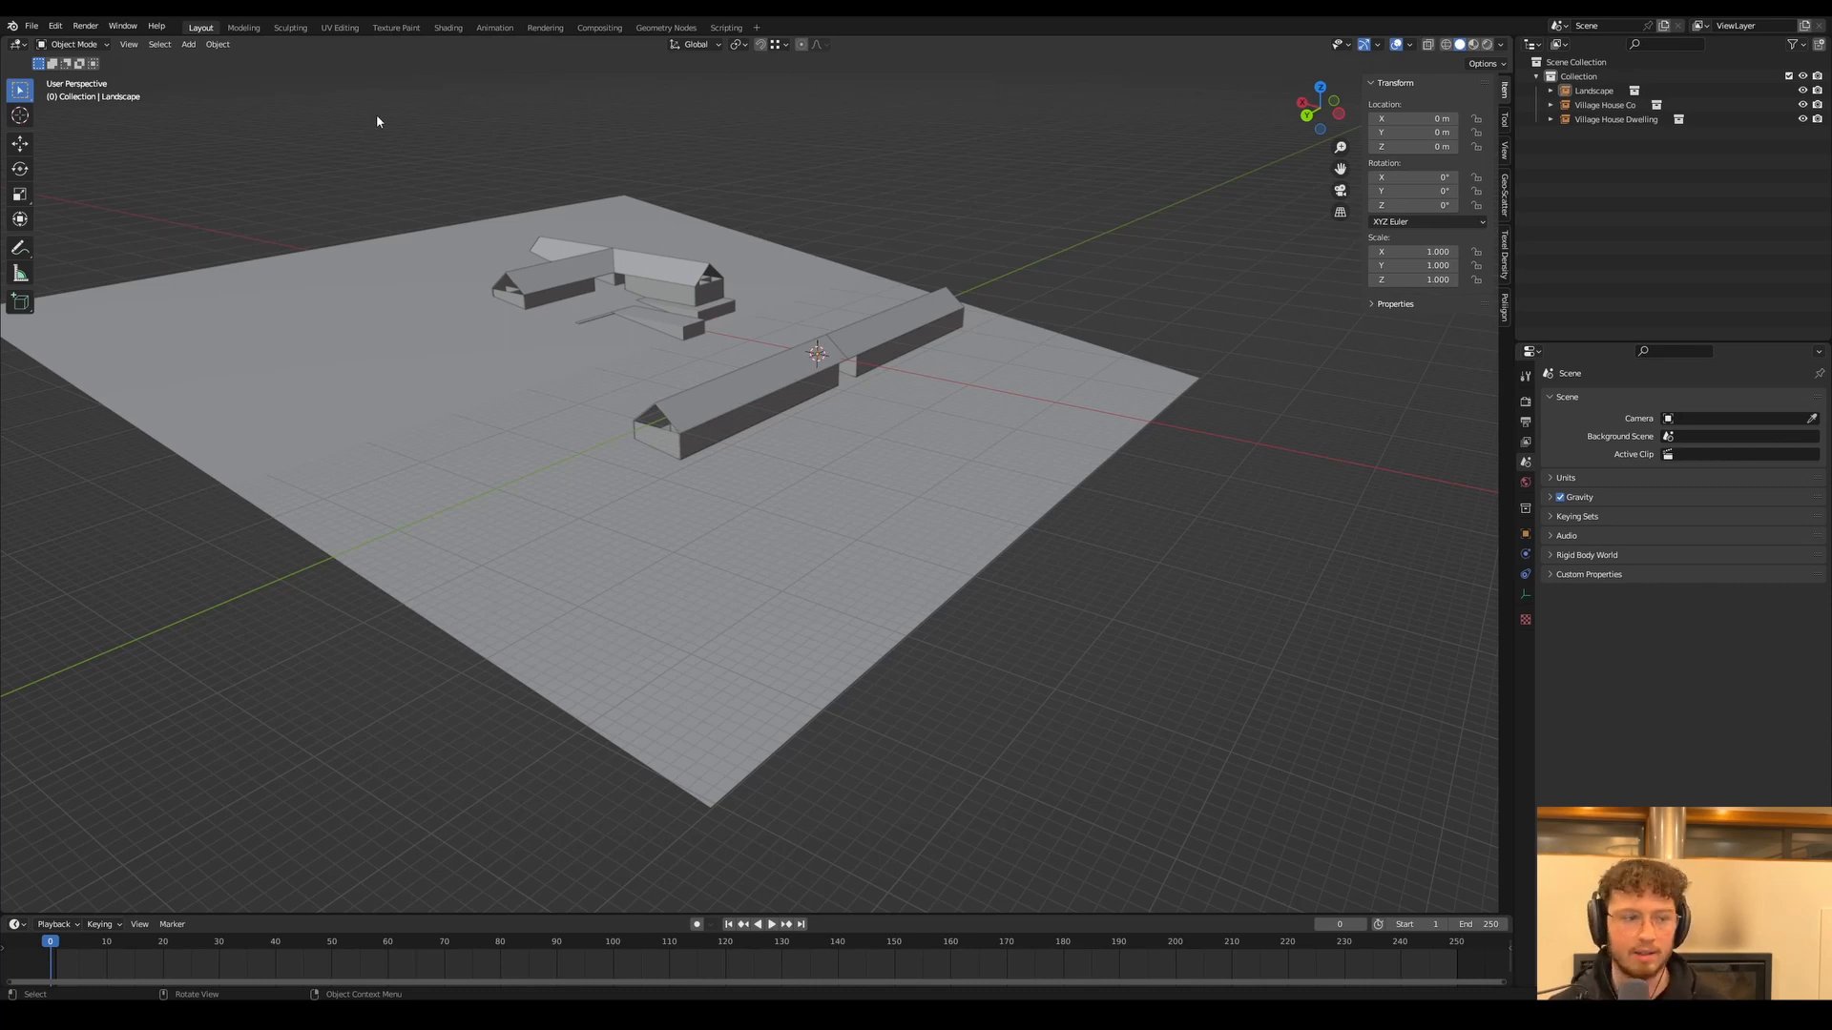
Open the recent file Village House Landscape.blend, saving the changes to the main file
click(29, 27)
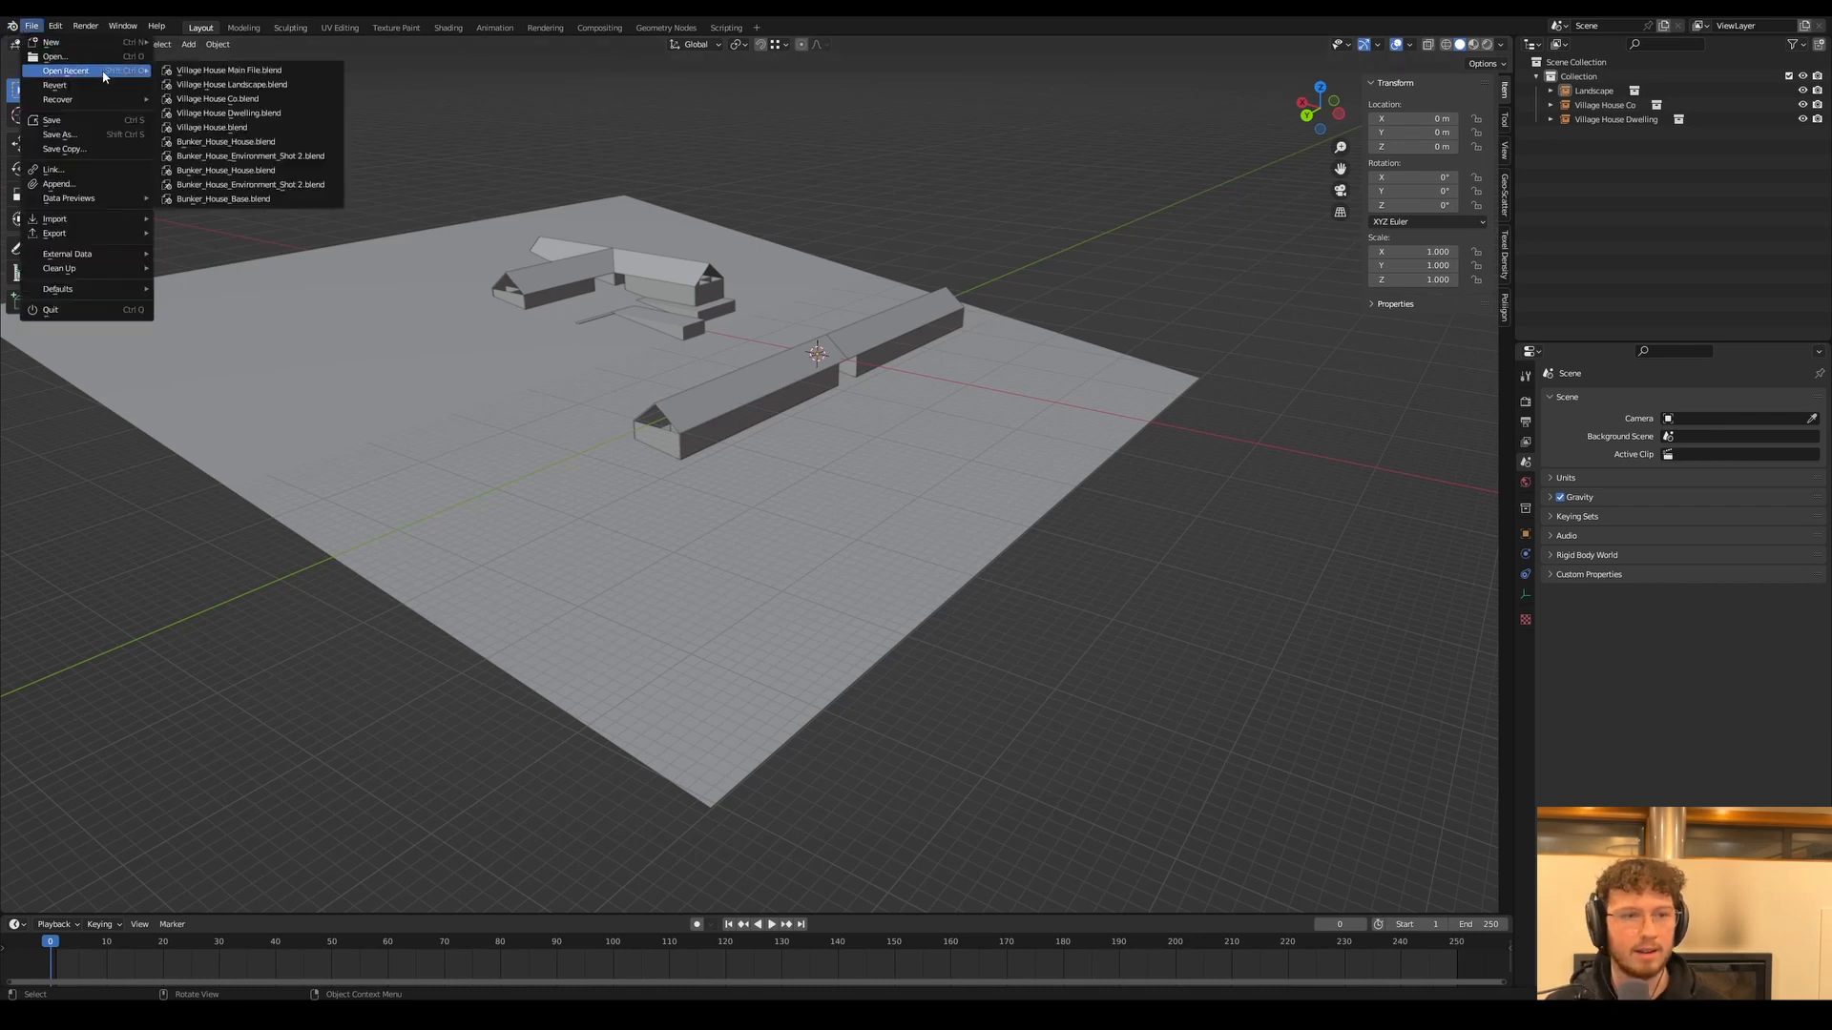
mouse_move(103, 70)
click(217, 85)
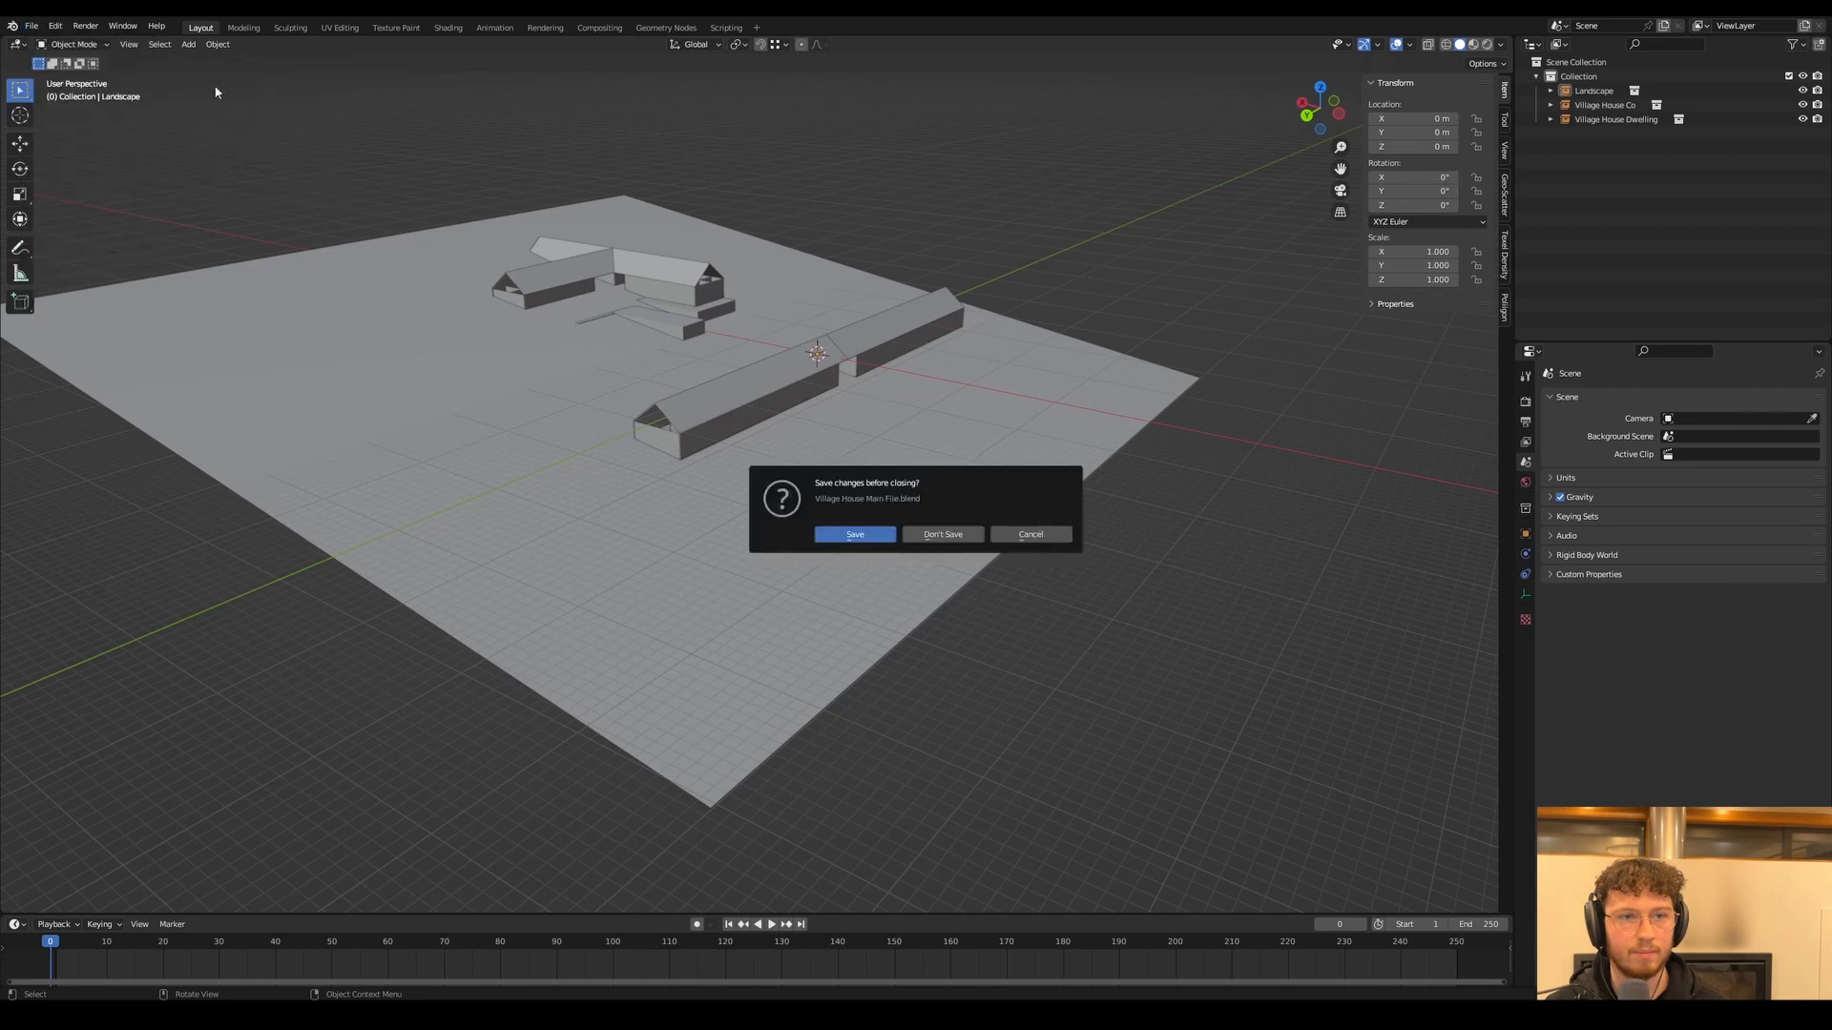
click(884, 526)
scroll(1138, 354, down, 3)
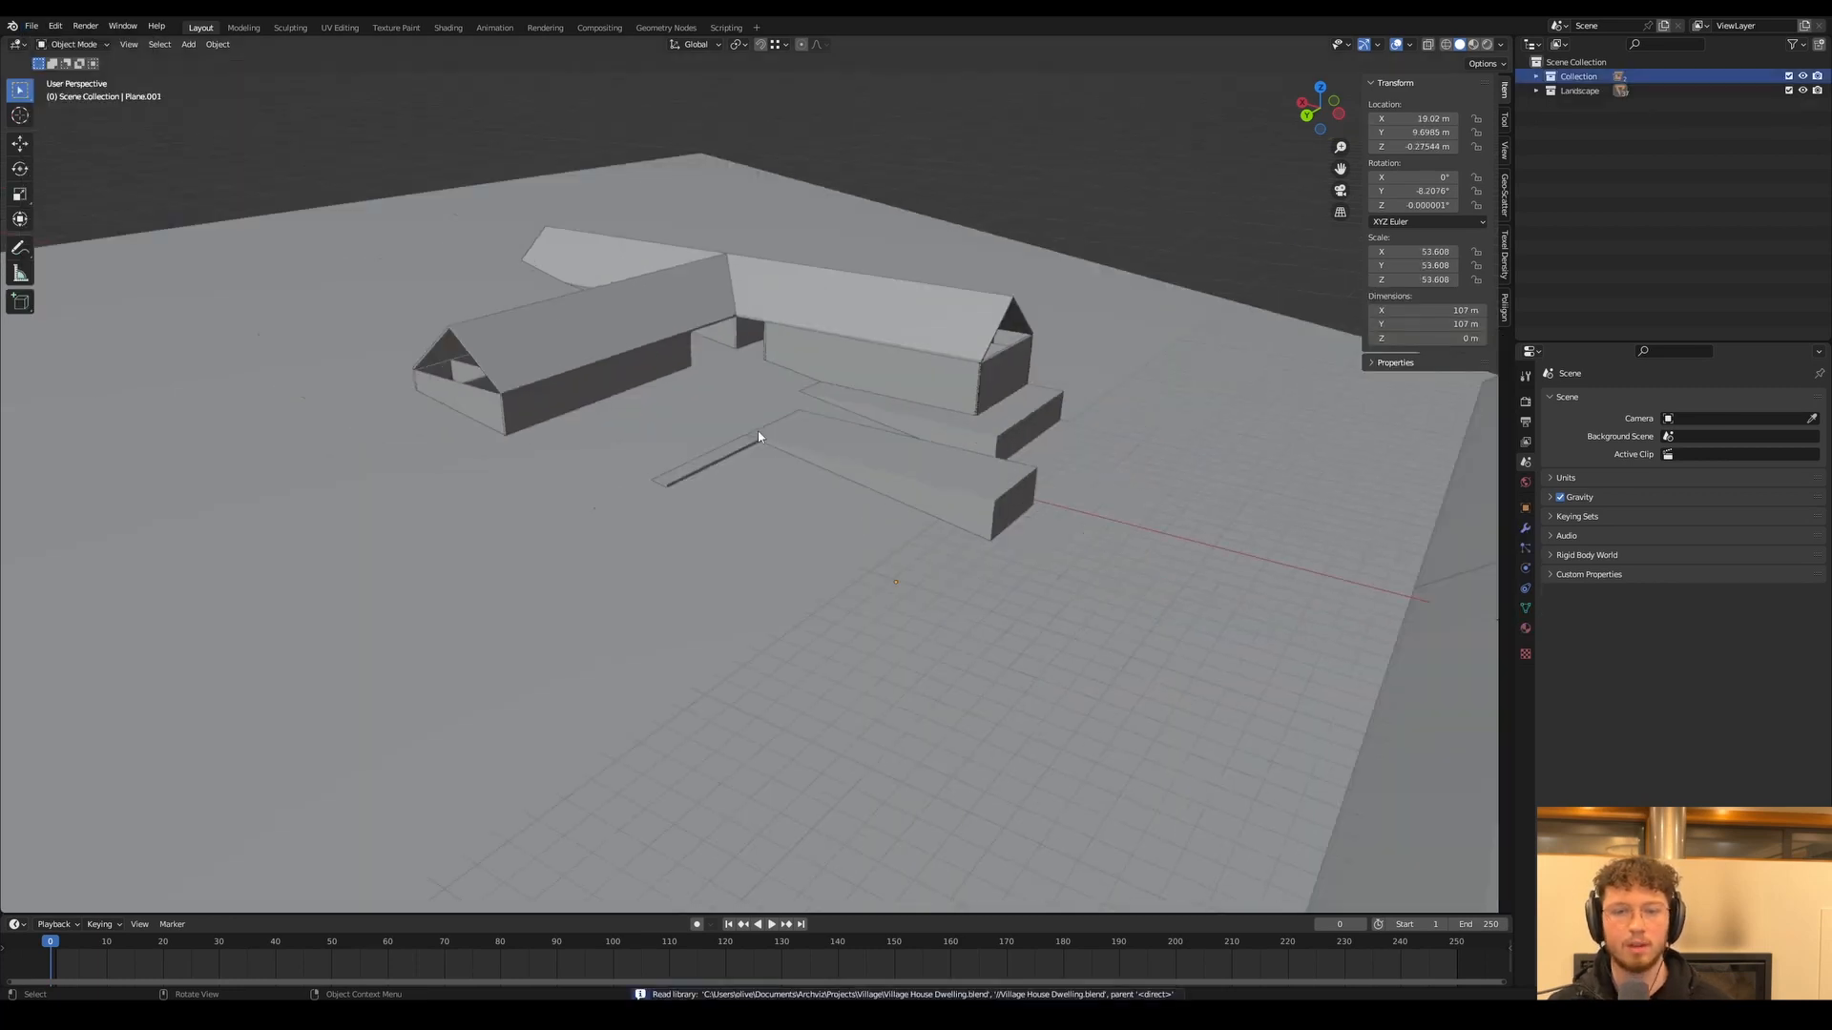
mouse_move(844, 420)
middle_down()
mouse_move(933, 437)
mouse_move(843, 441)
middle_up()
key(shift+a)
click(894, 452)
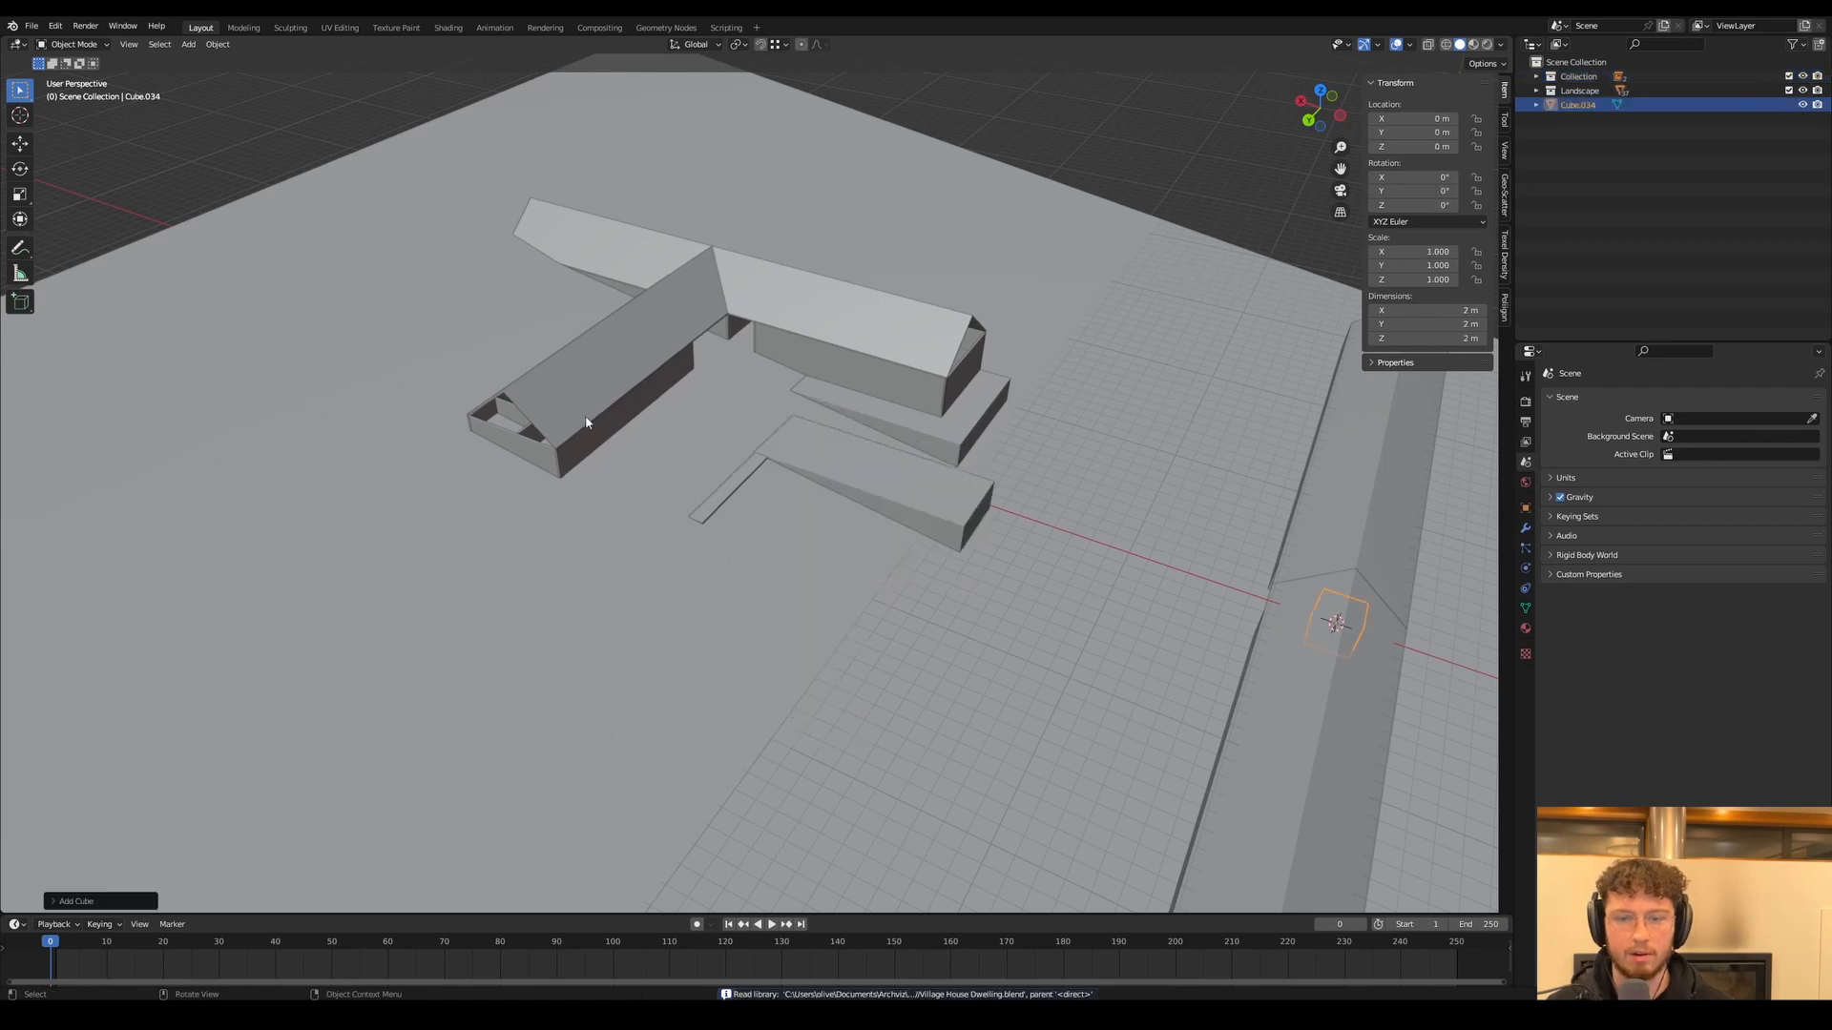
key(g)
click(464, 415)
key(Tab)
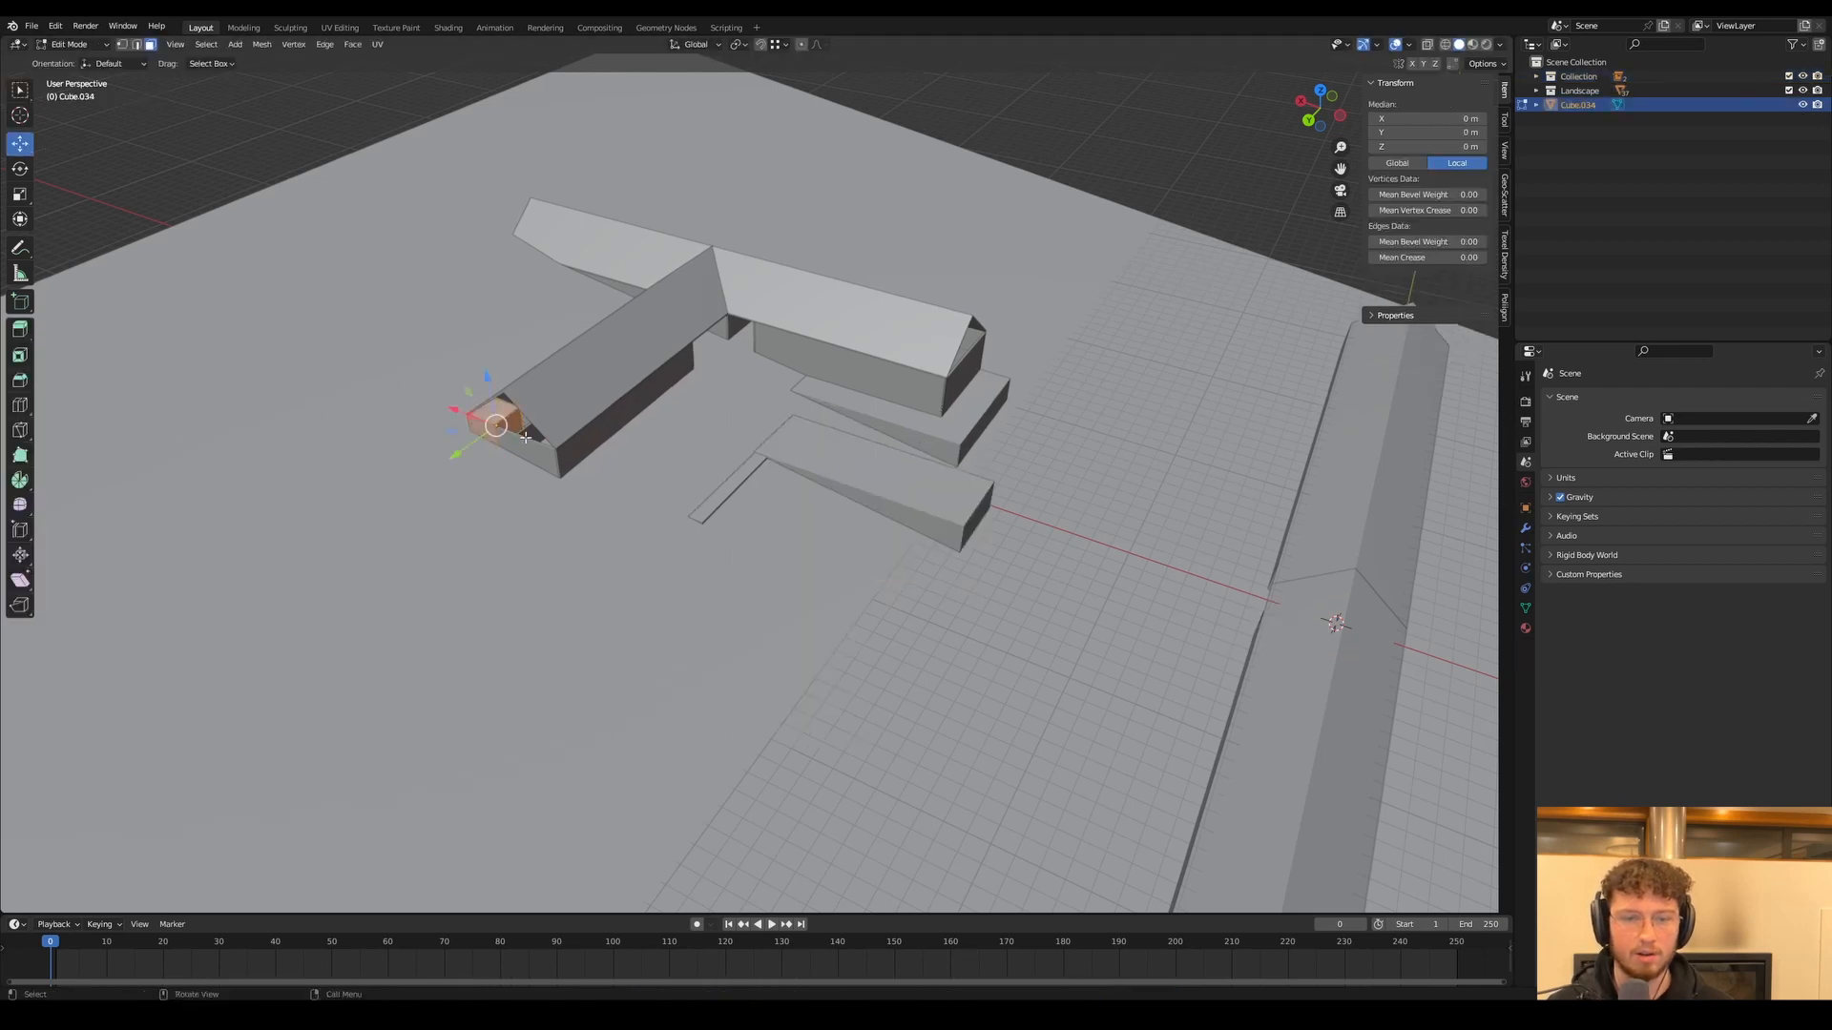
click(514, 428)
key(g)
key(x)
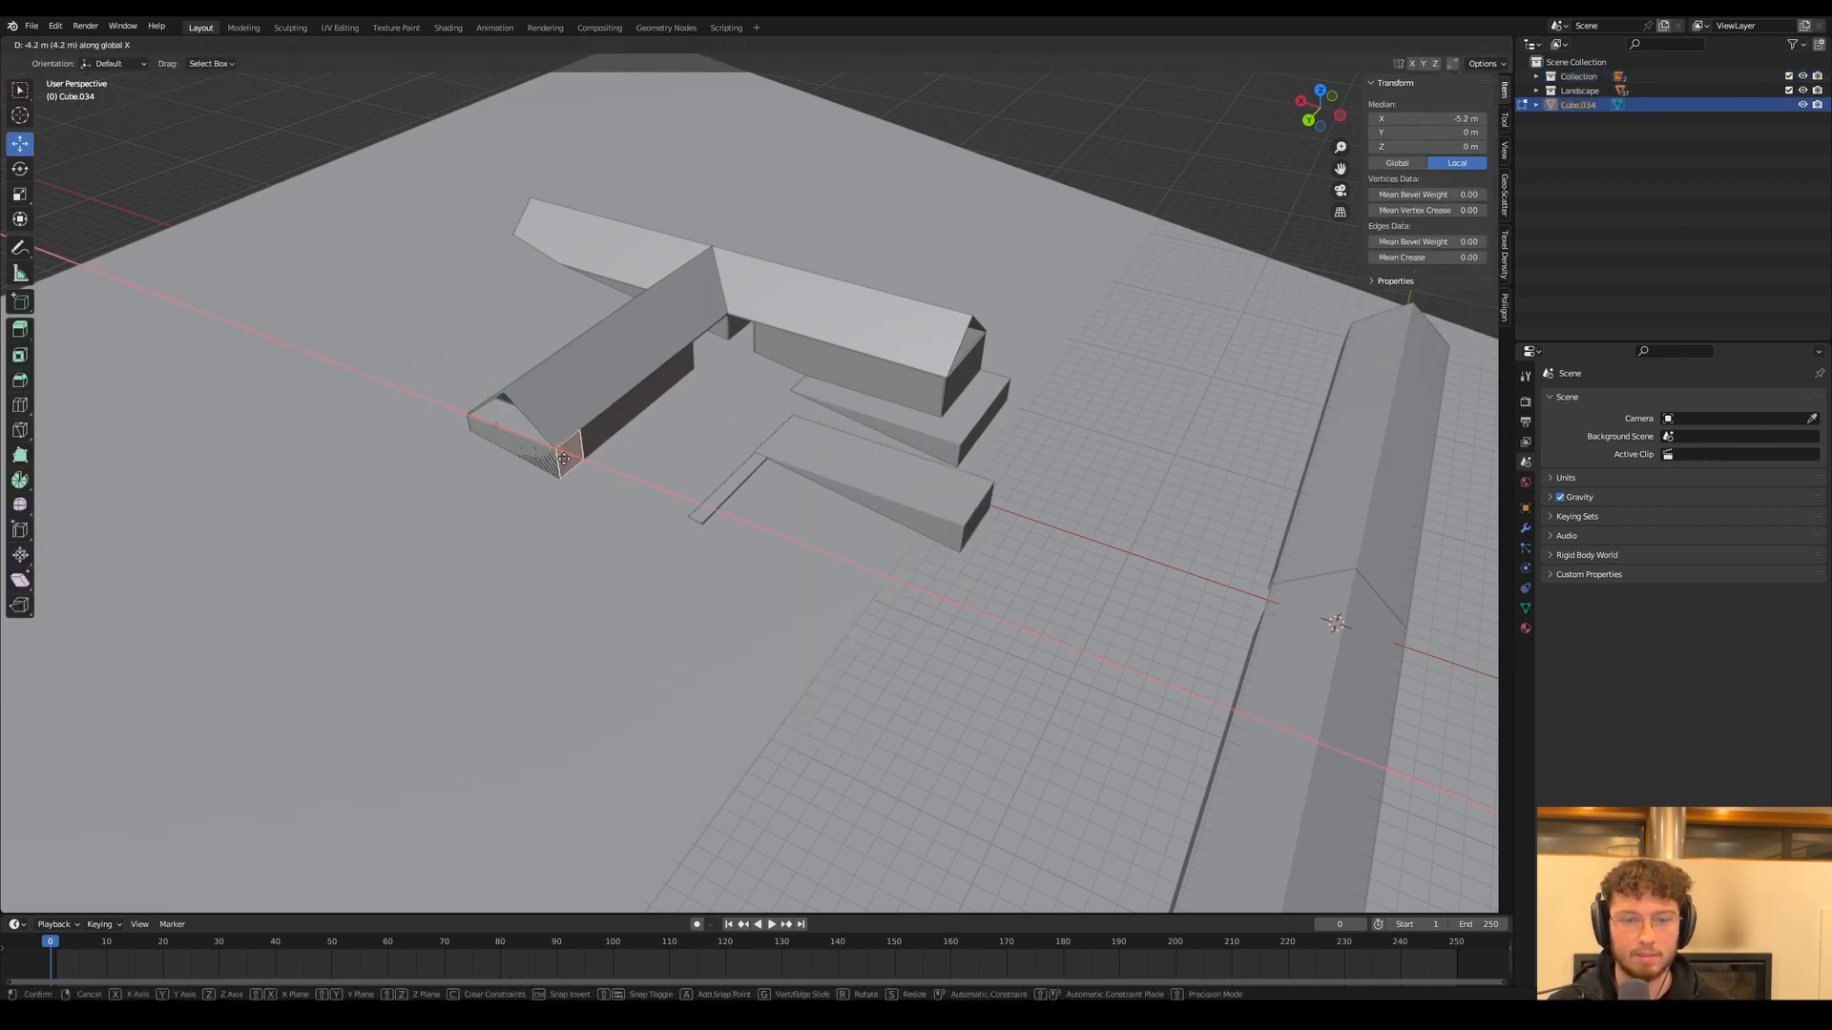
click(572, 451)
middle_drag(574, 452, 380, 470)
click(418, 530)
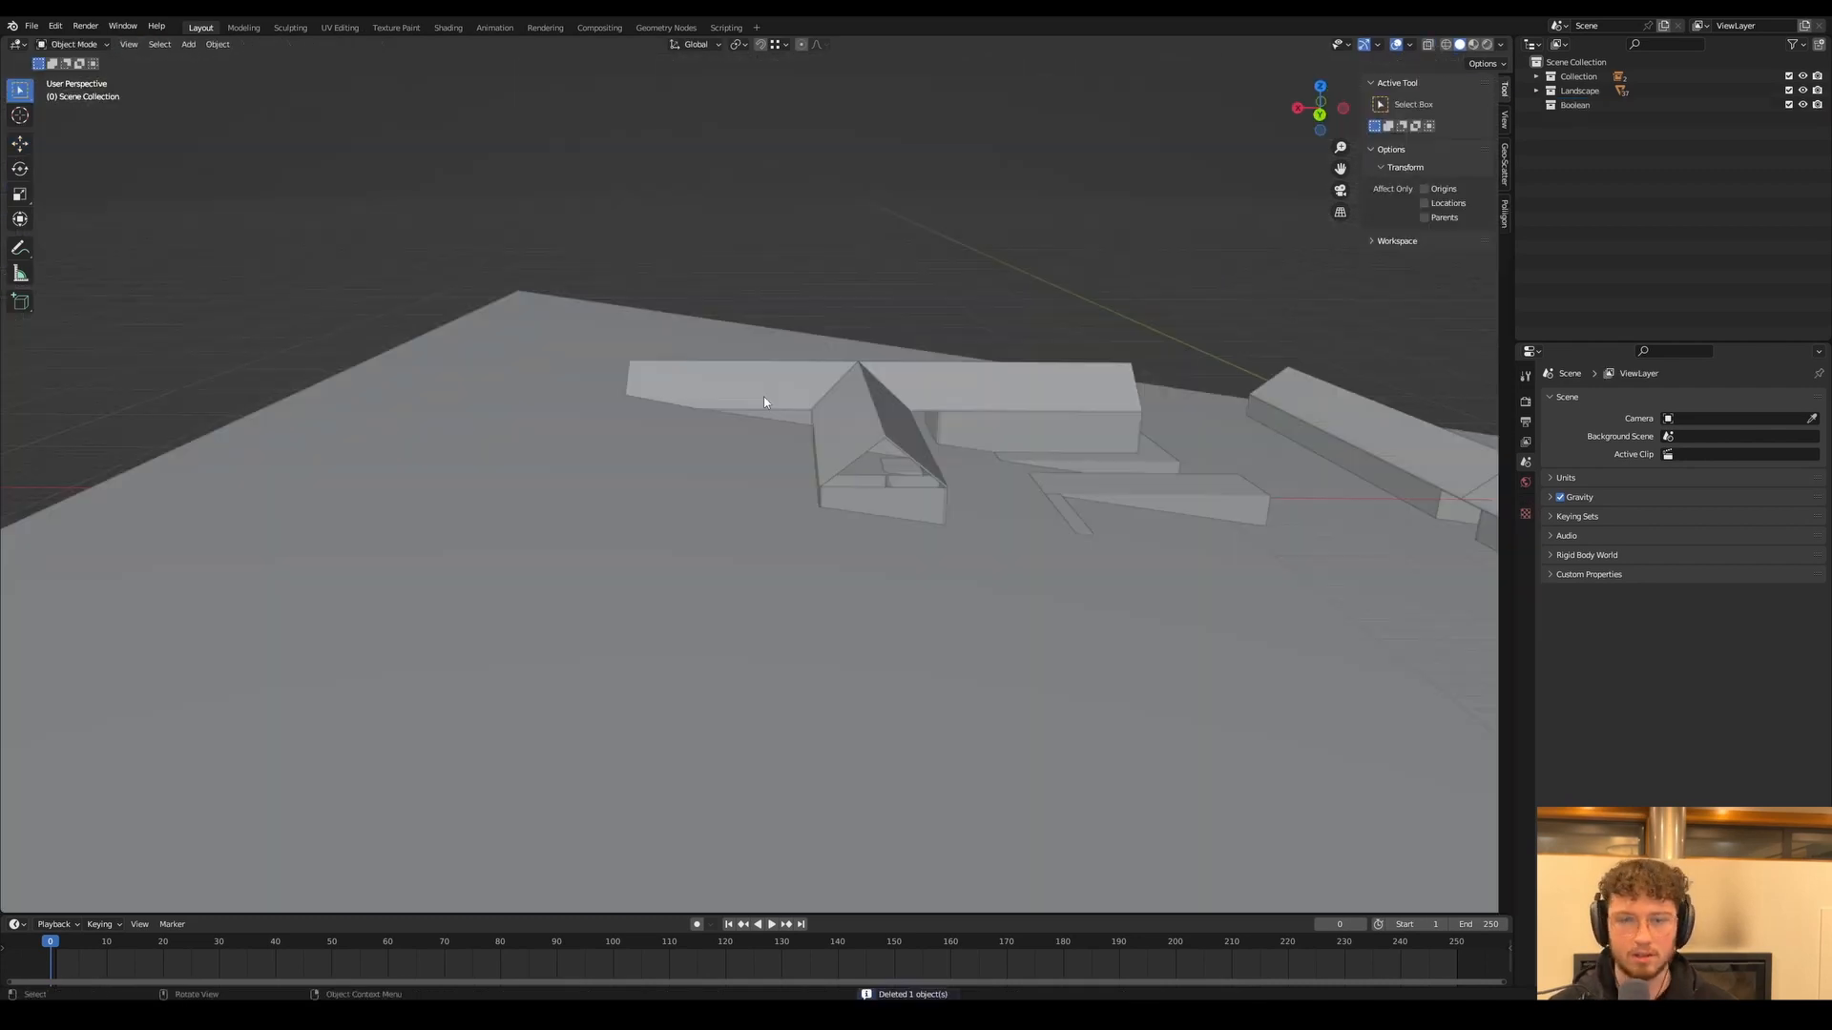
Add a 2 m cube and place it at the outer end of the house's gabled wing
key(shift+a)
click(845, 412)
key(g)
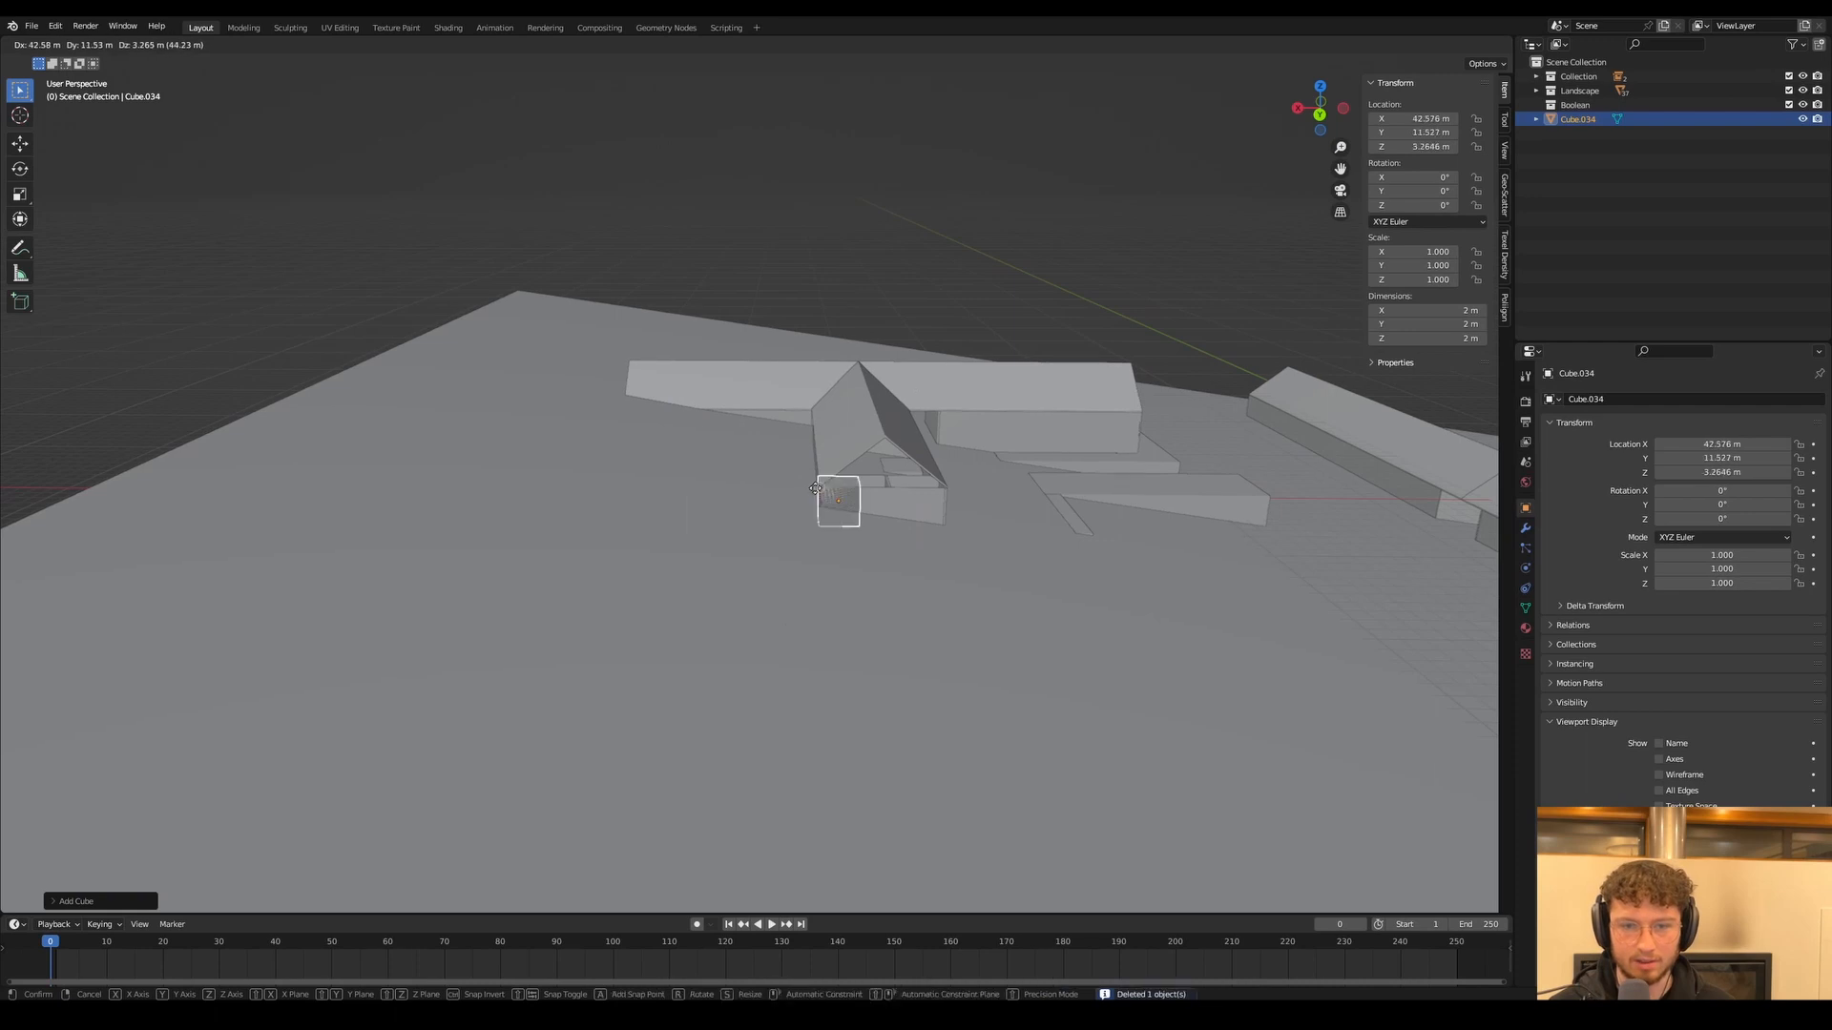
click(766, 495)
key(g)
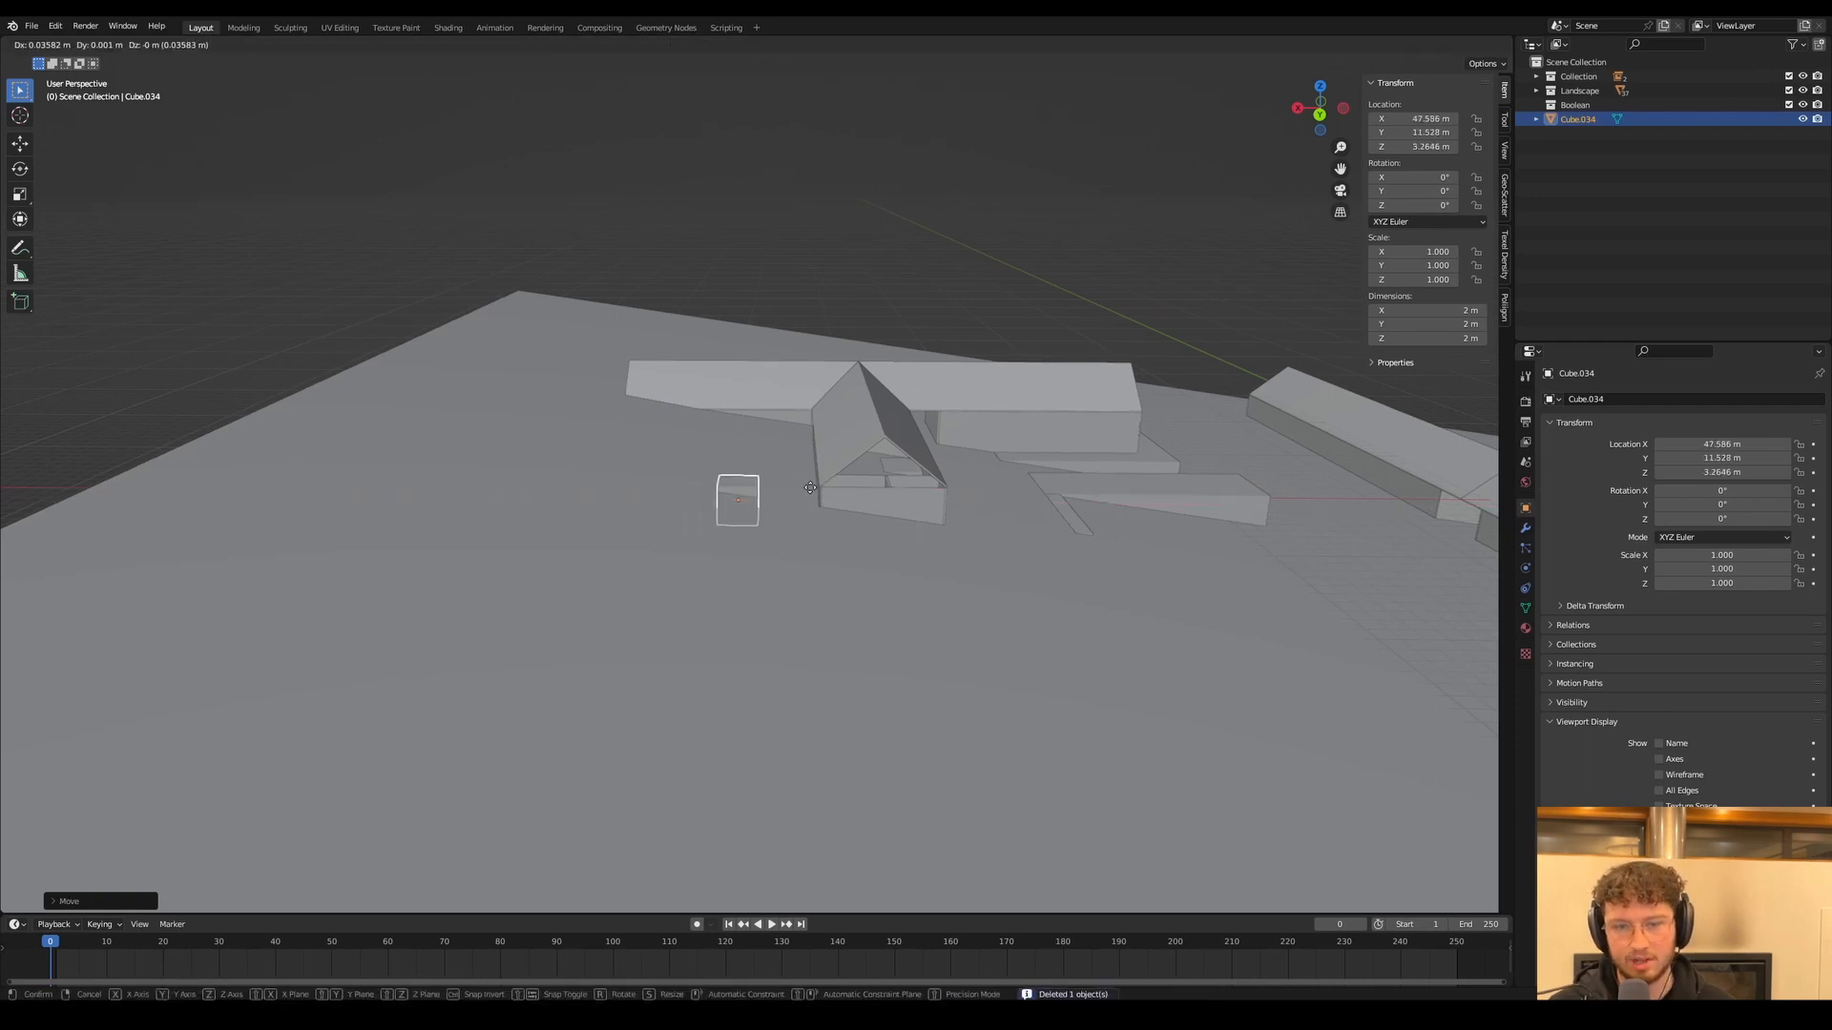
click(813, 485)
Move the cube's end face along Y until the cube runs about 16.9 m alongside the gabled wing
middle_drag(813, 485, 741, 431)
key(Tab)
click(740, 429)
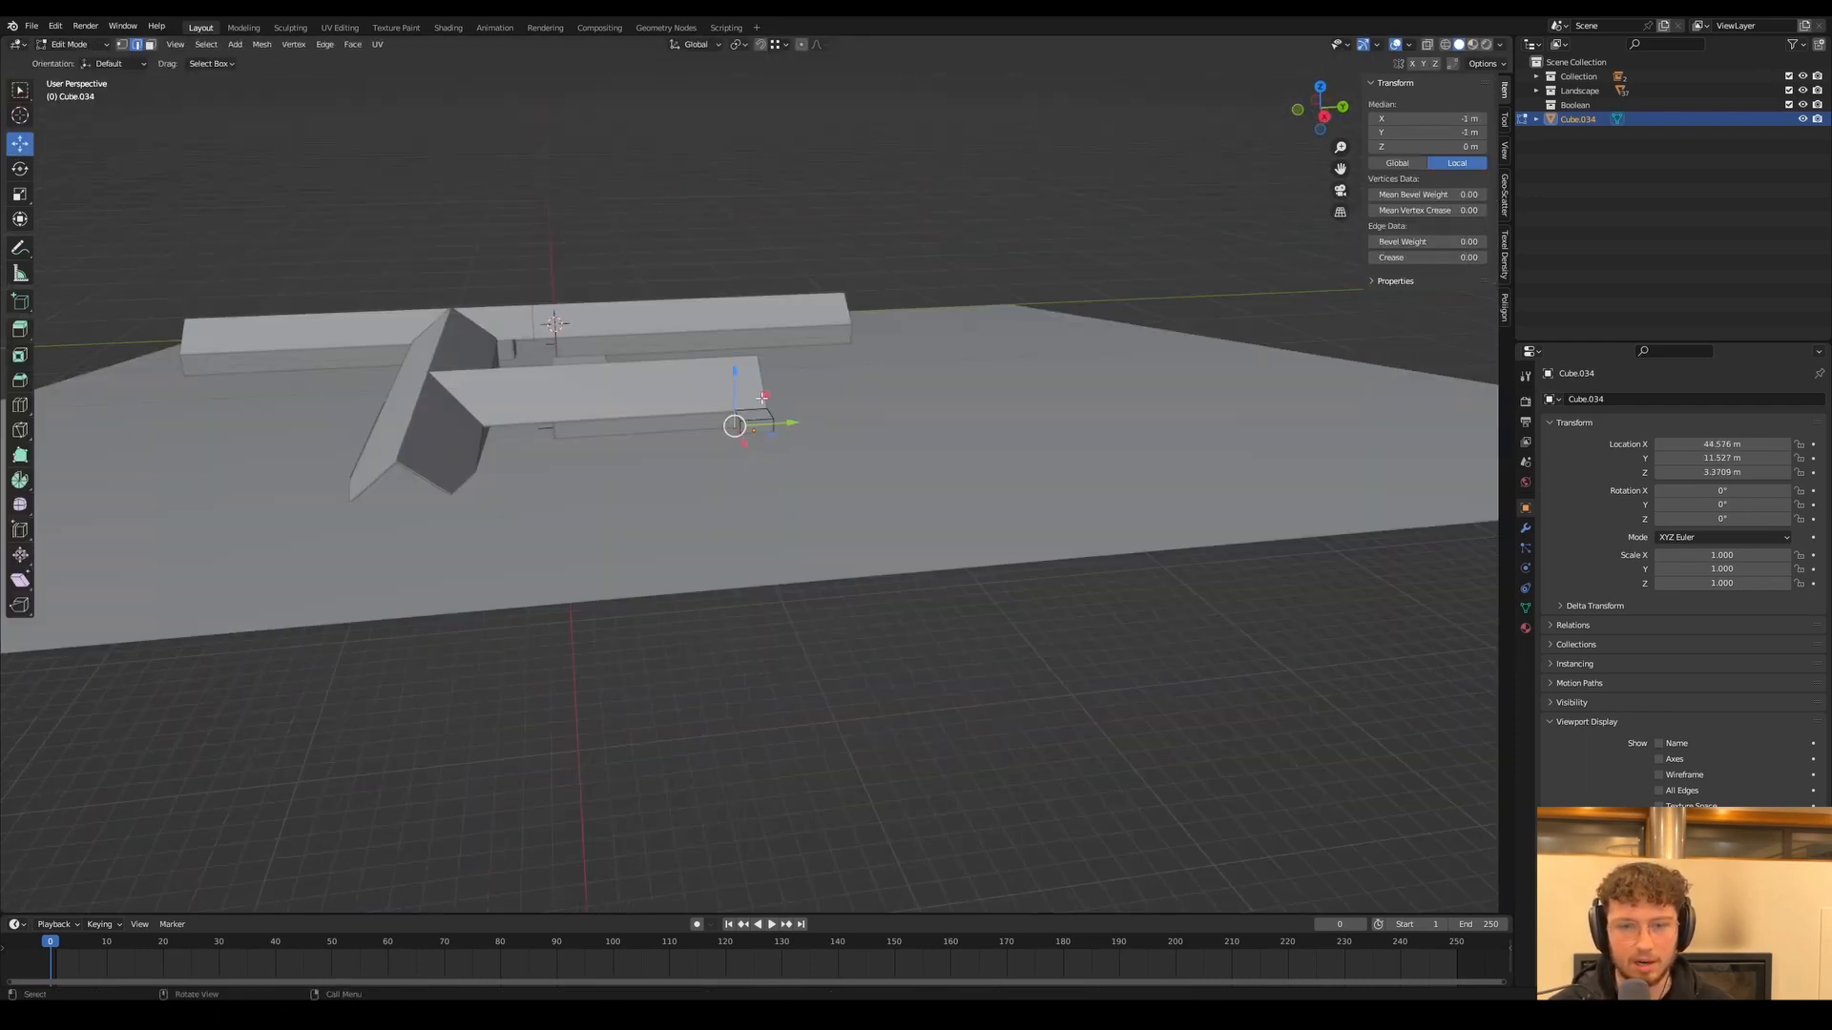
click(150, 45)
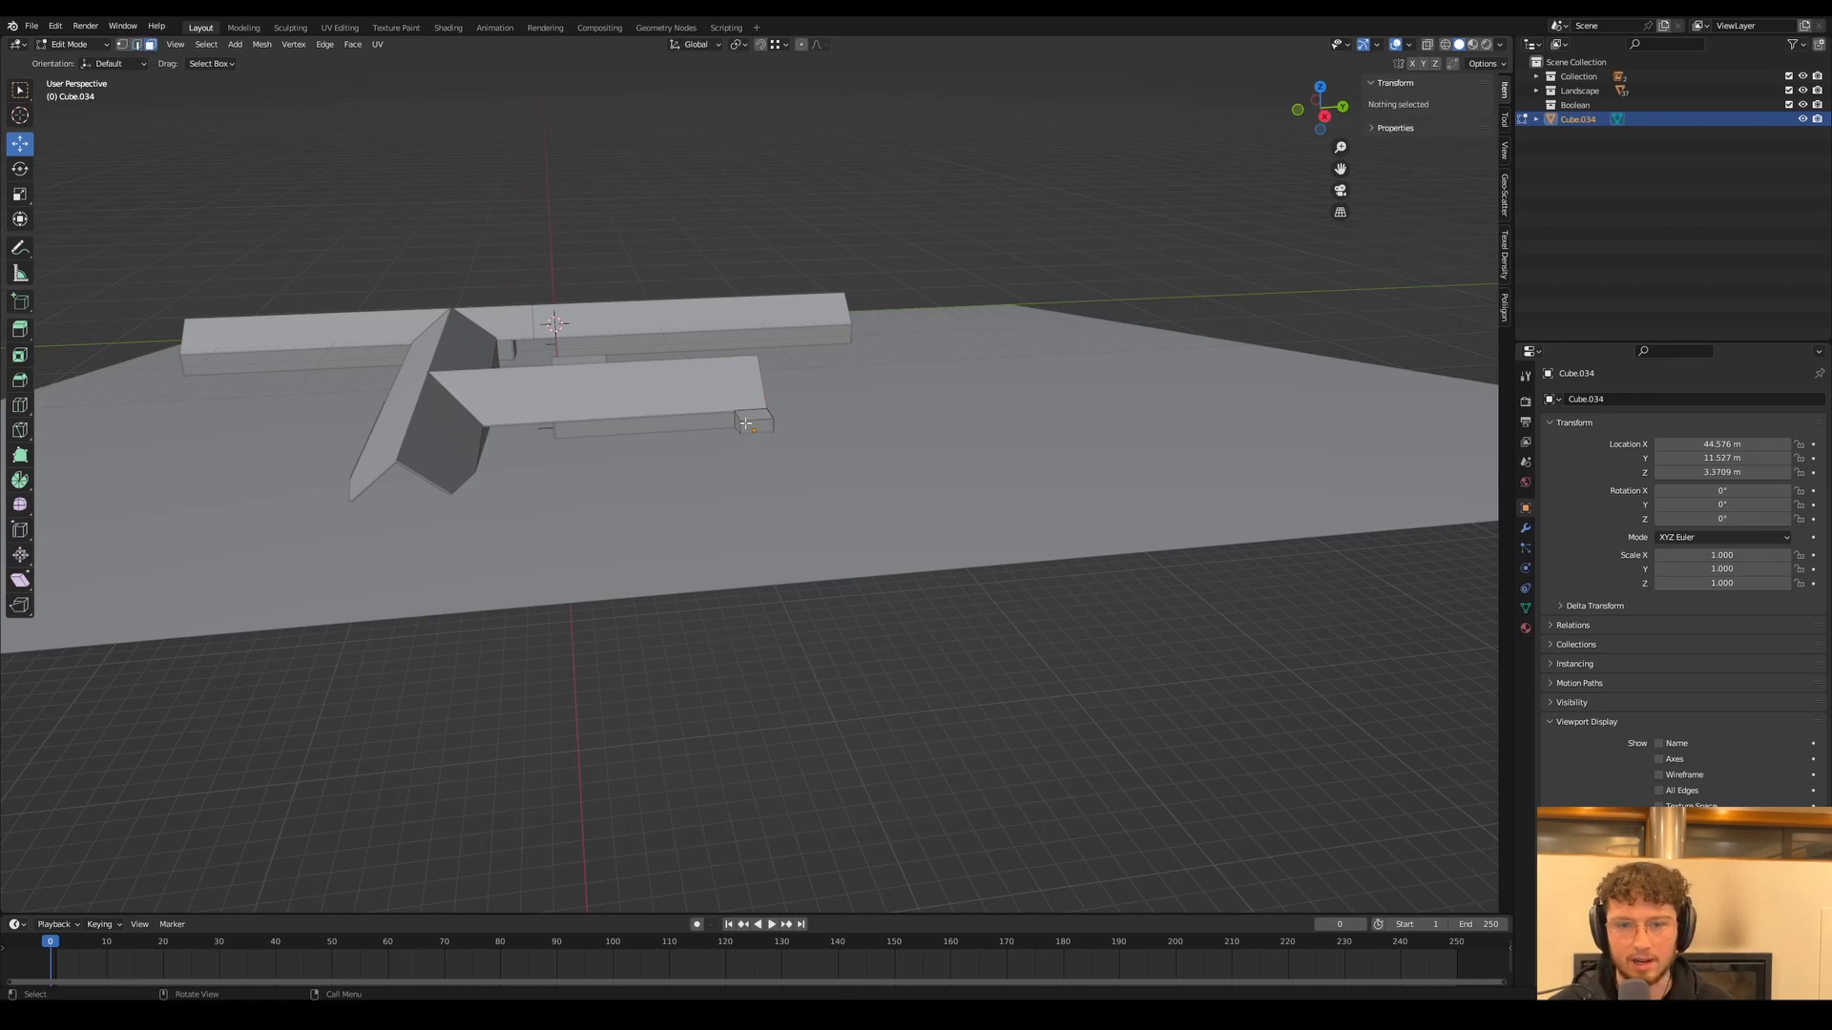
click(745, 422)
key(g)
key(y)
click(495, 429)
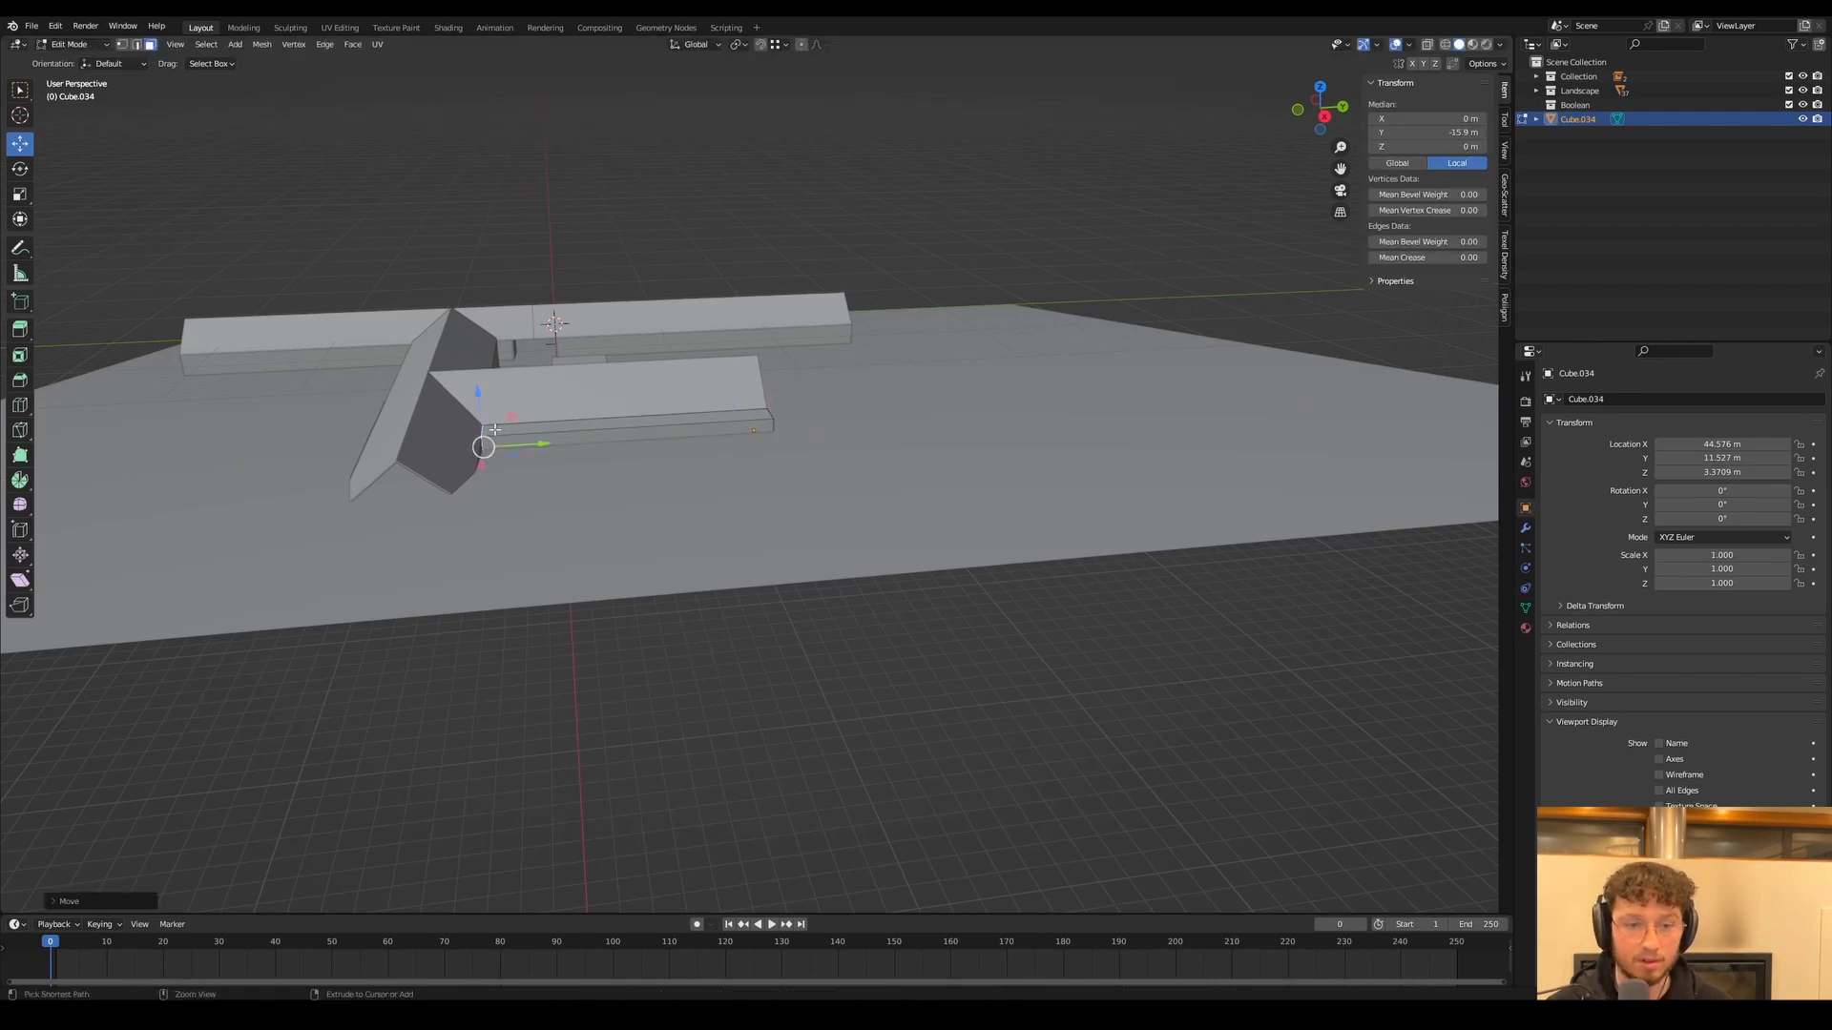
Widen the cube along X to about 12.1 m and lower its bottom face about 1.9 m deeper beneath the terrain
key(g)
middle_drag(495, 429, 633, 420)
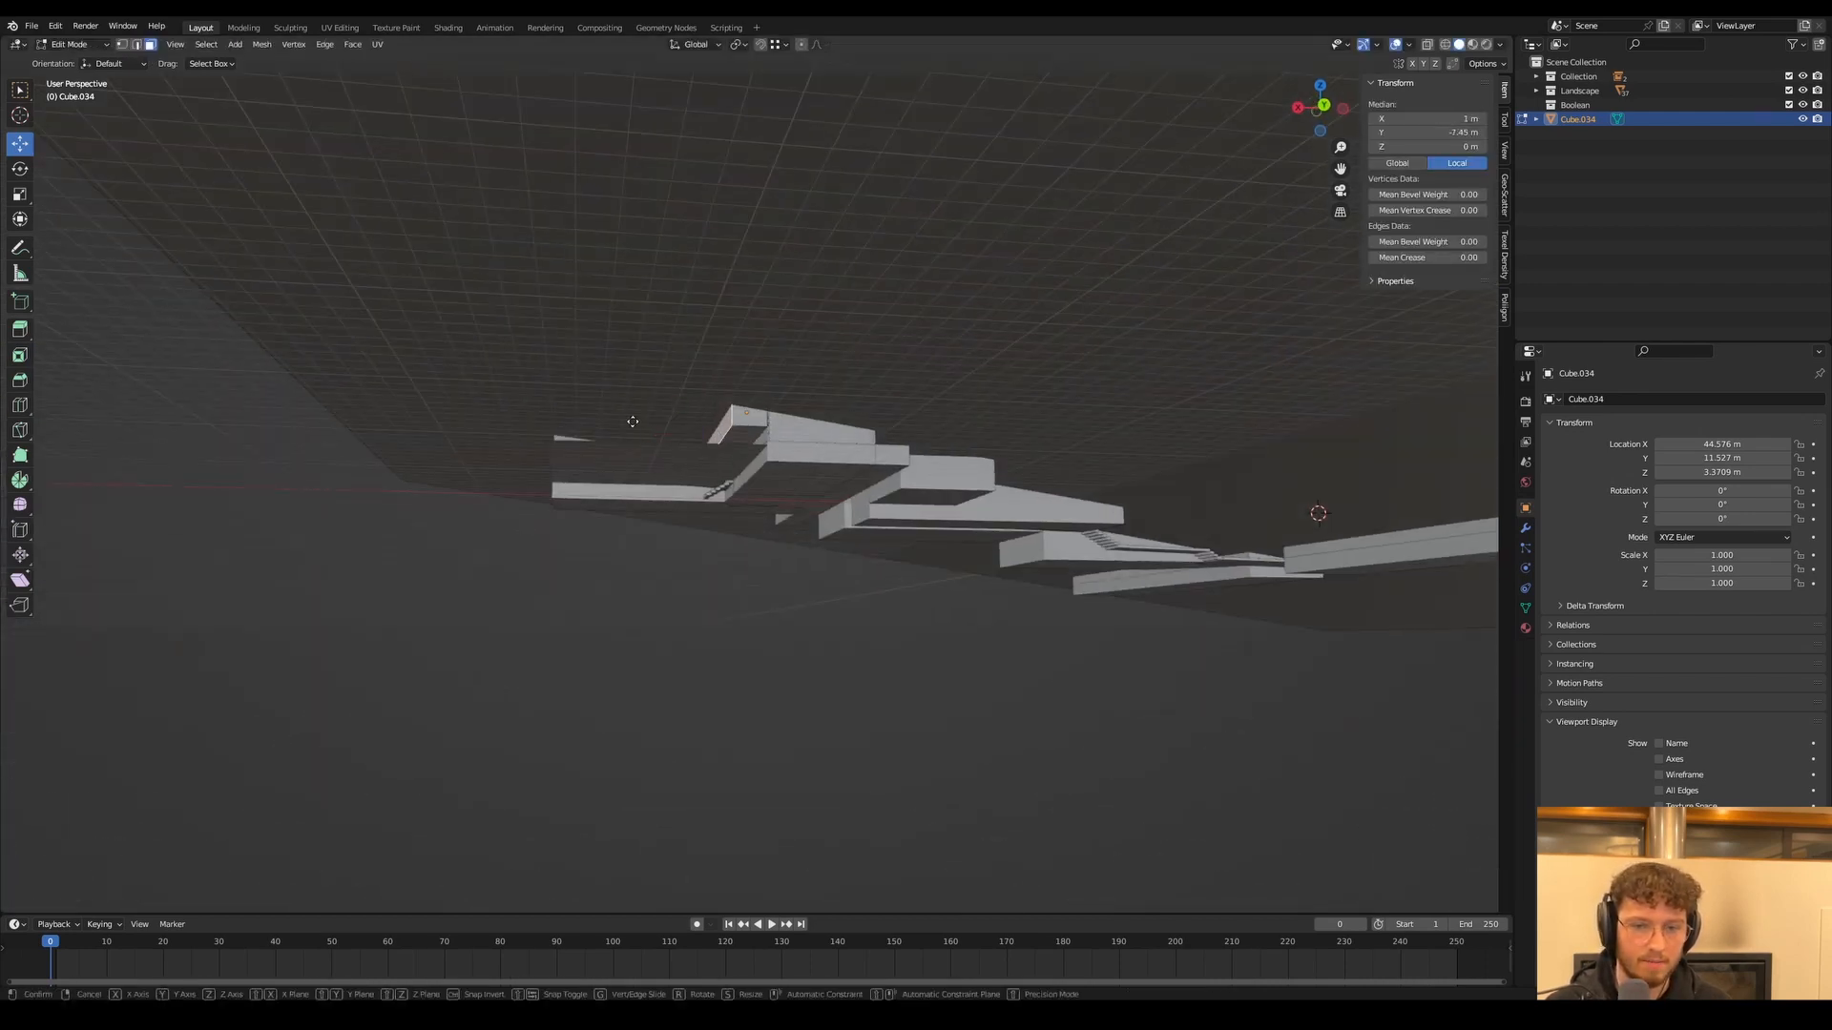
key(x)
click(553, 432)
key(g)
key(z)
click(560, 497)
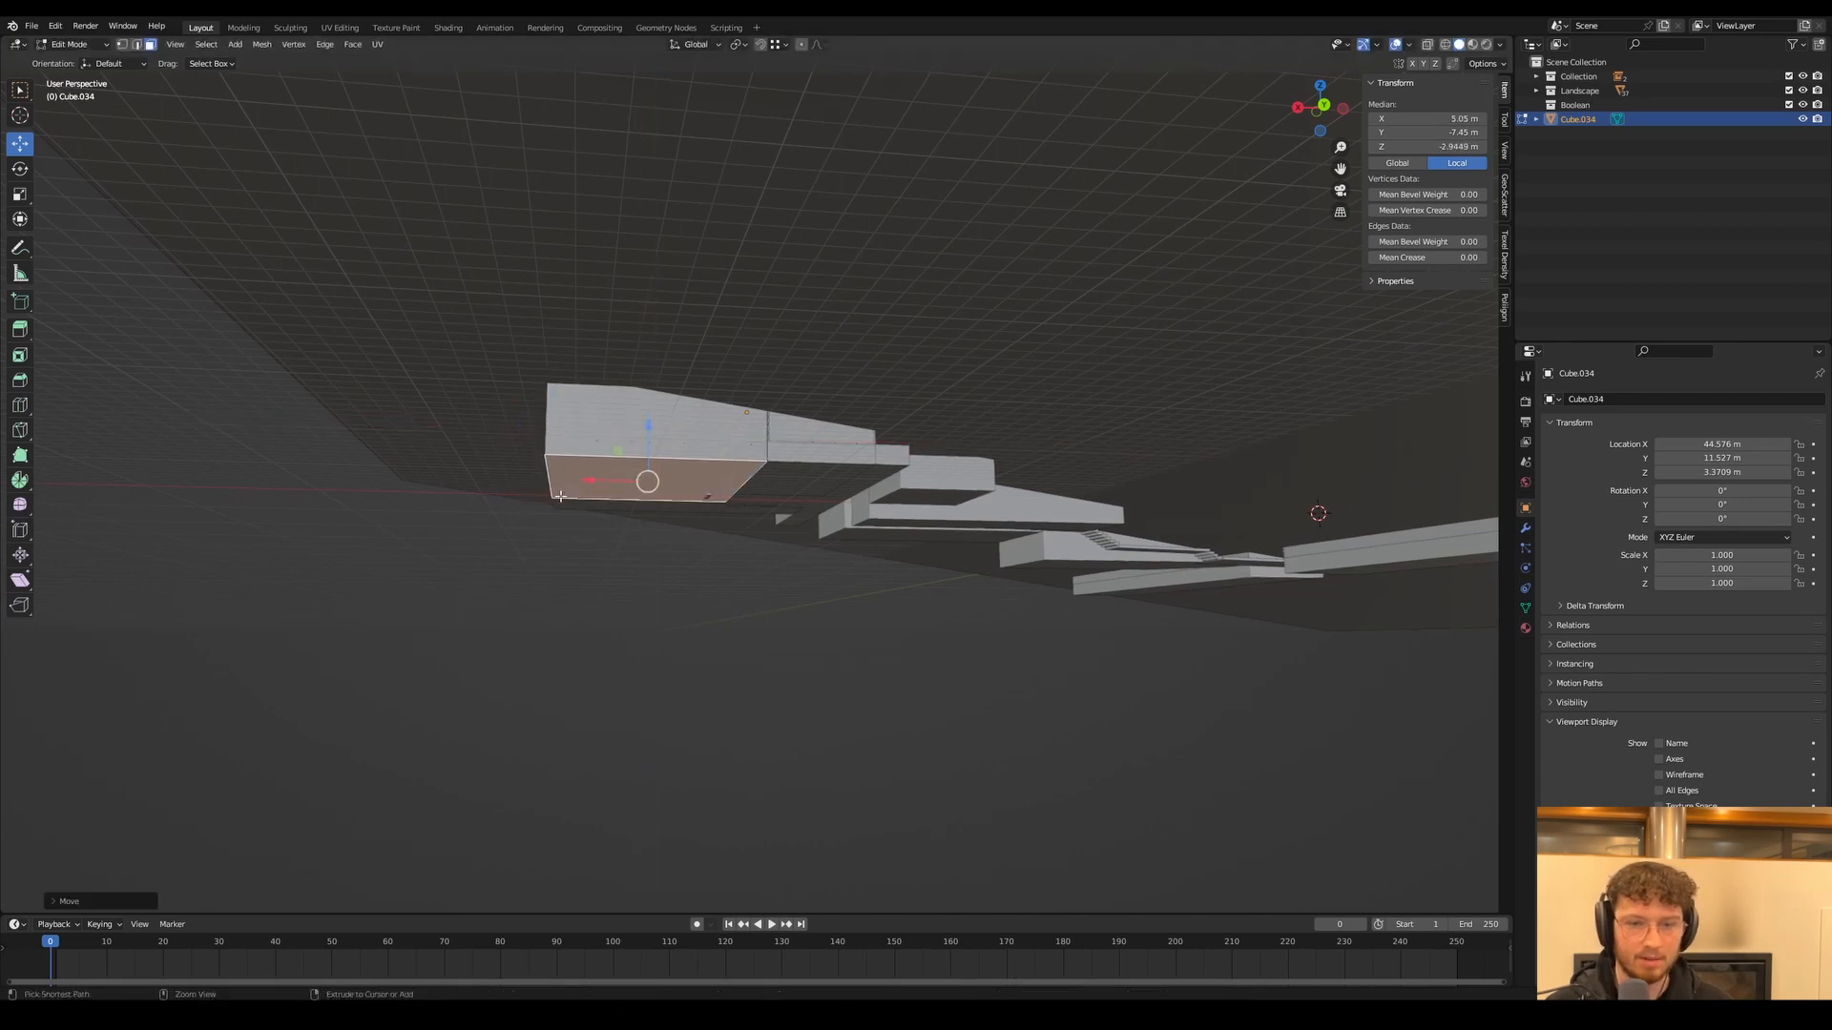
Raise the cube's top face about 2.2 m above the sloping terrain and return to Object Mode
middle_drag(560, 496, 607, 377)
click(603, 320)
key(g)
key(z)
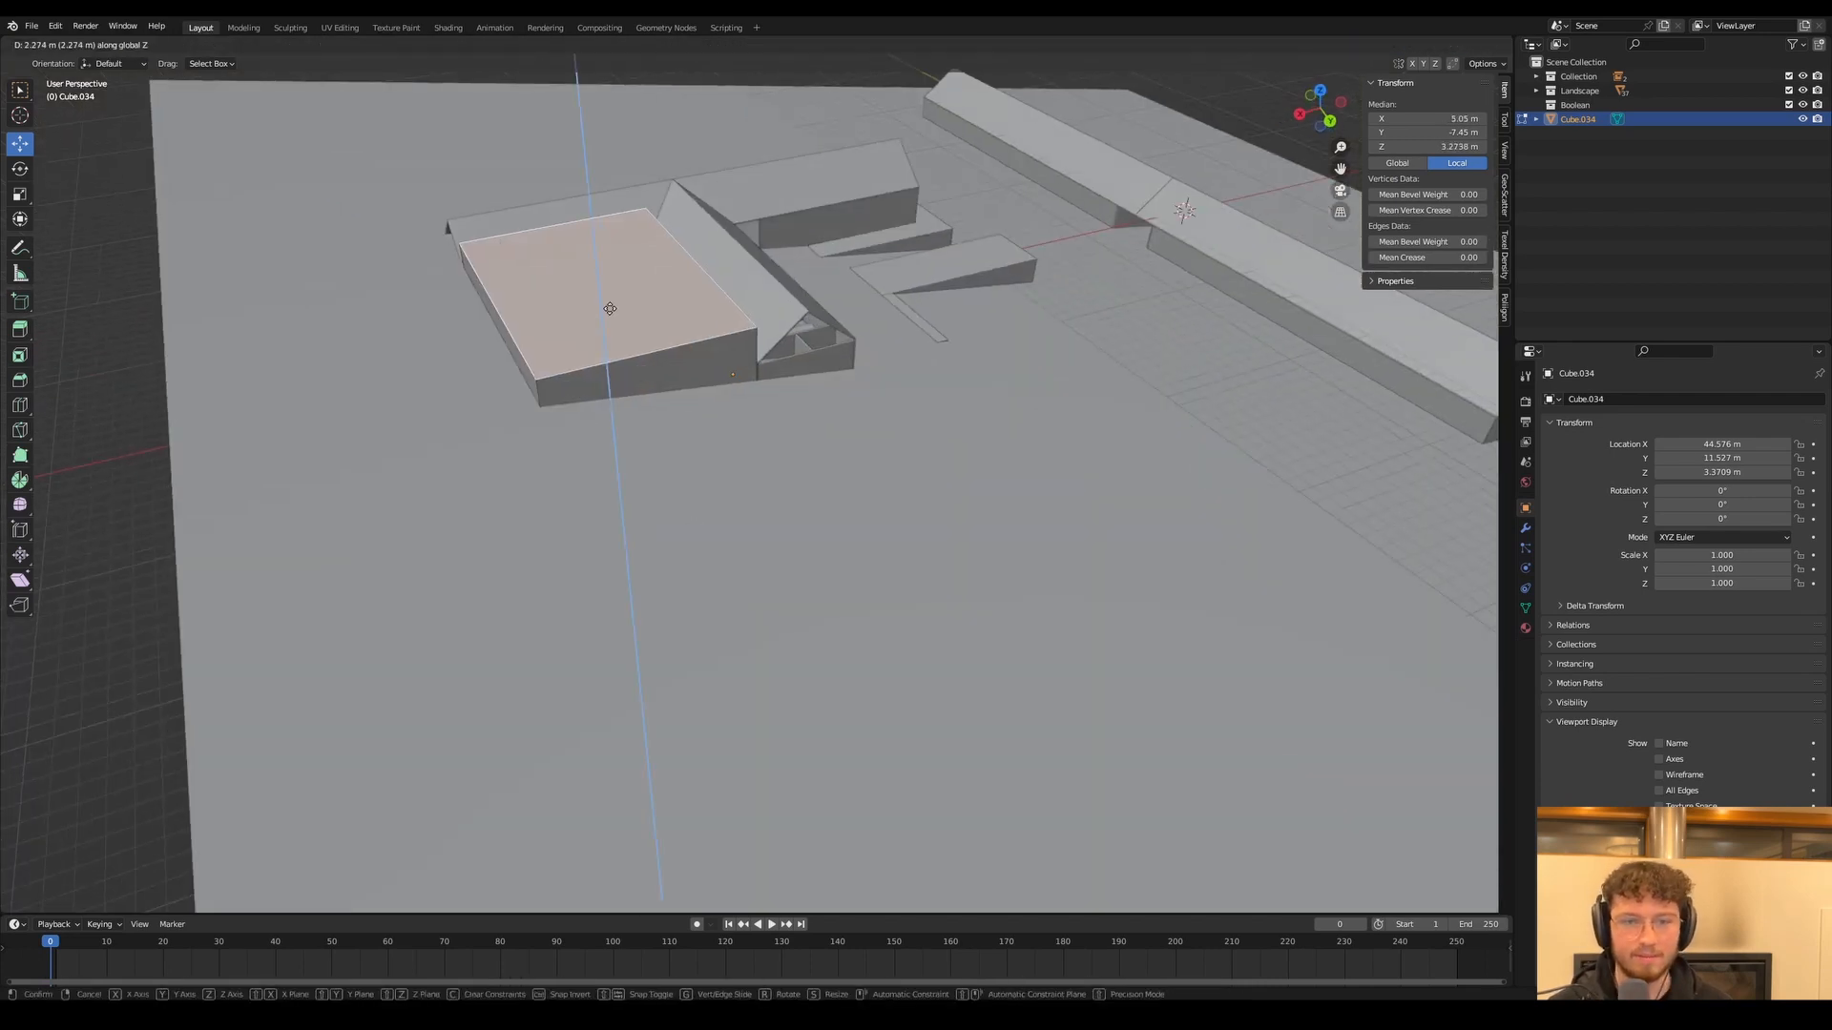
click(609, 308)
key(Tab)
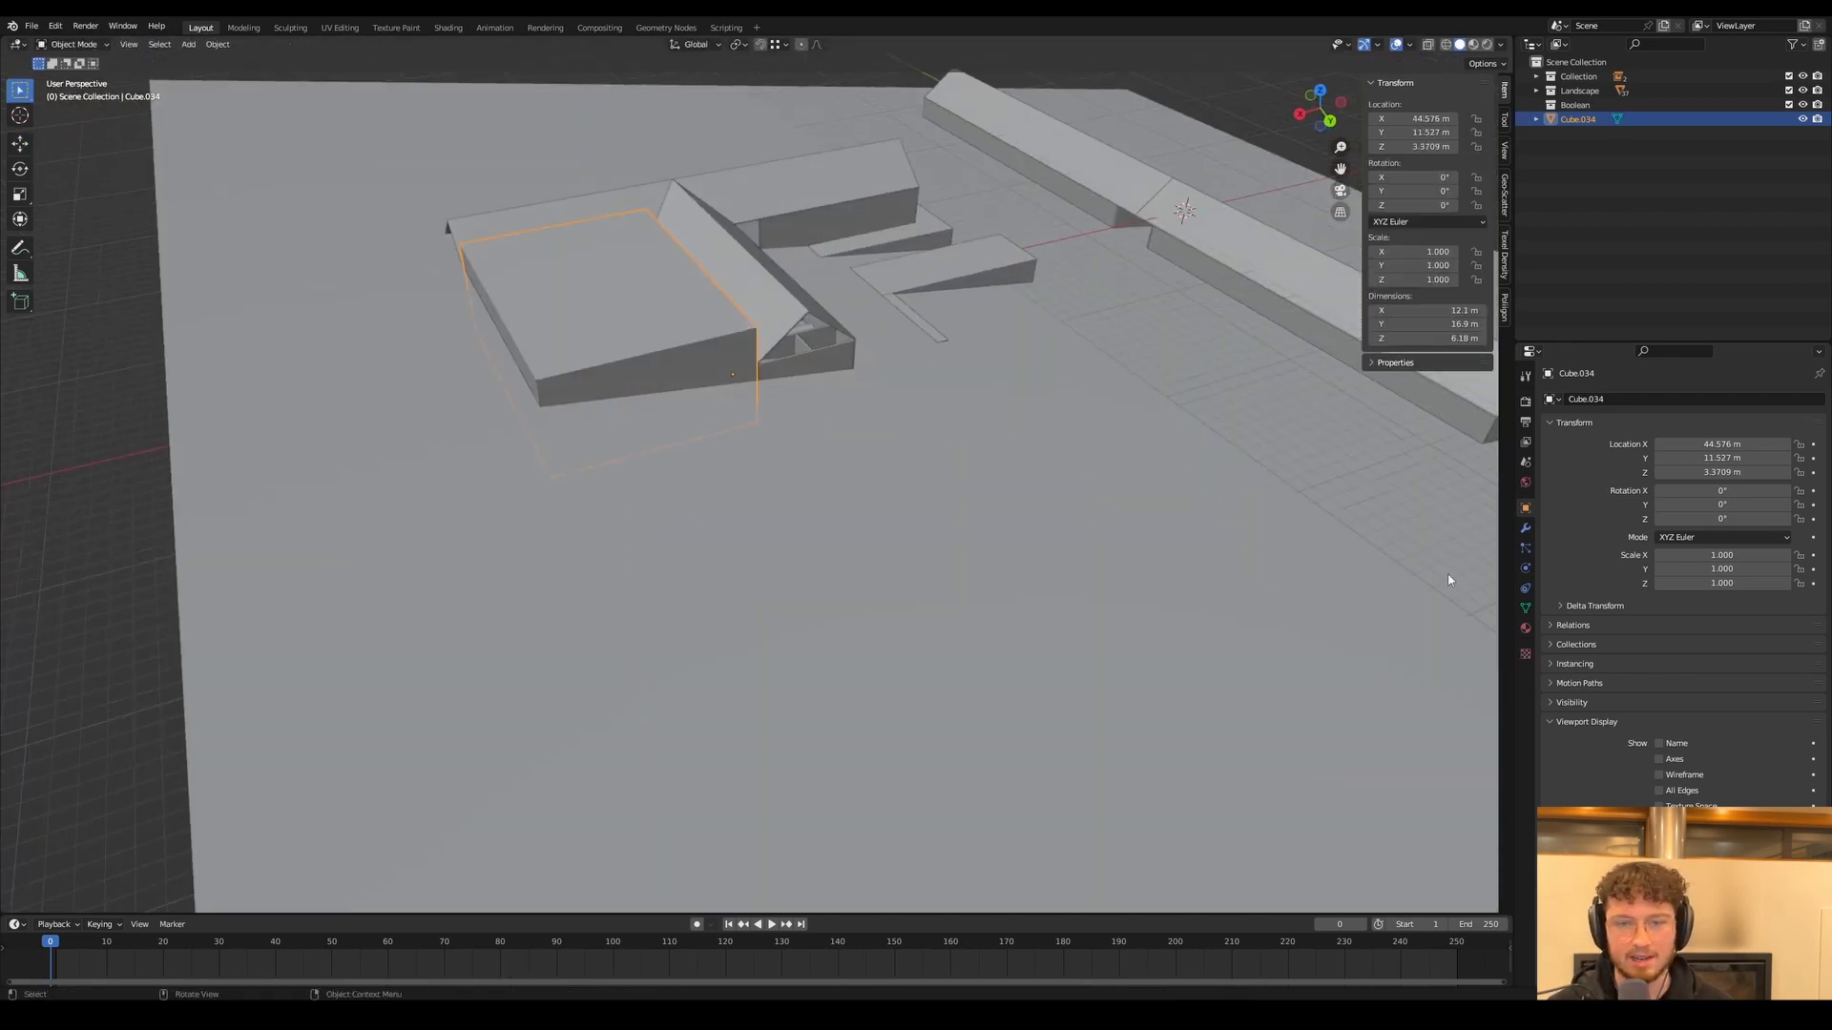
click(1526, 629)
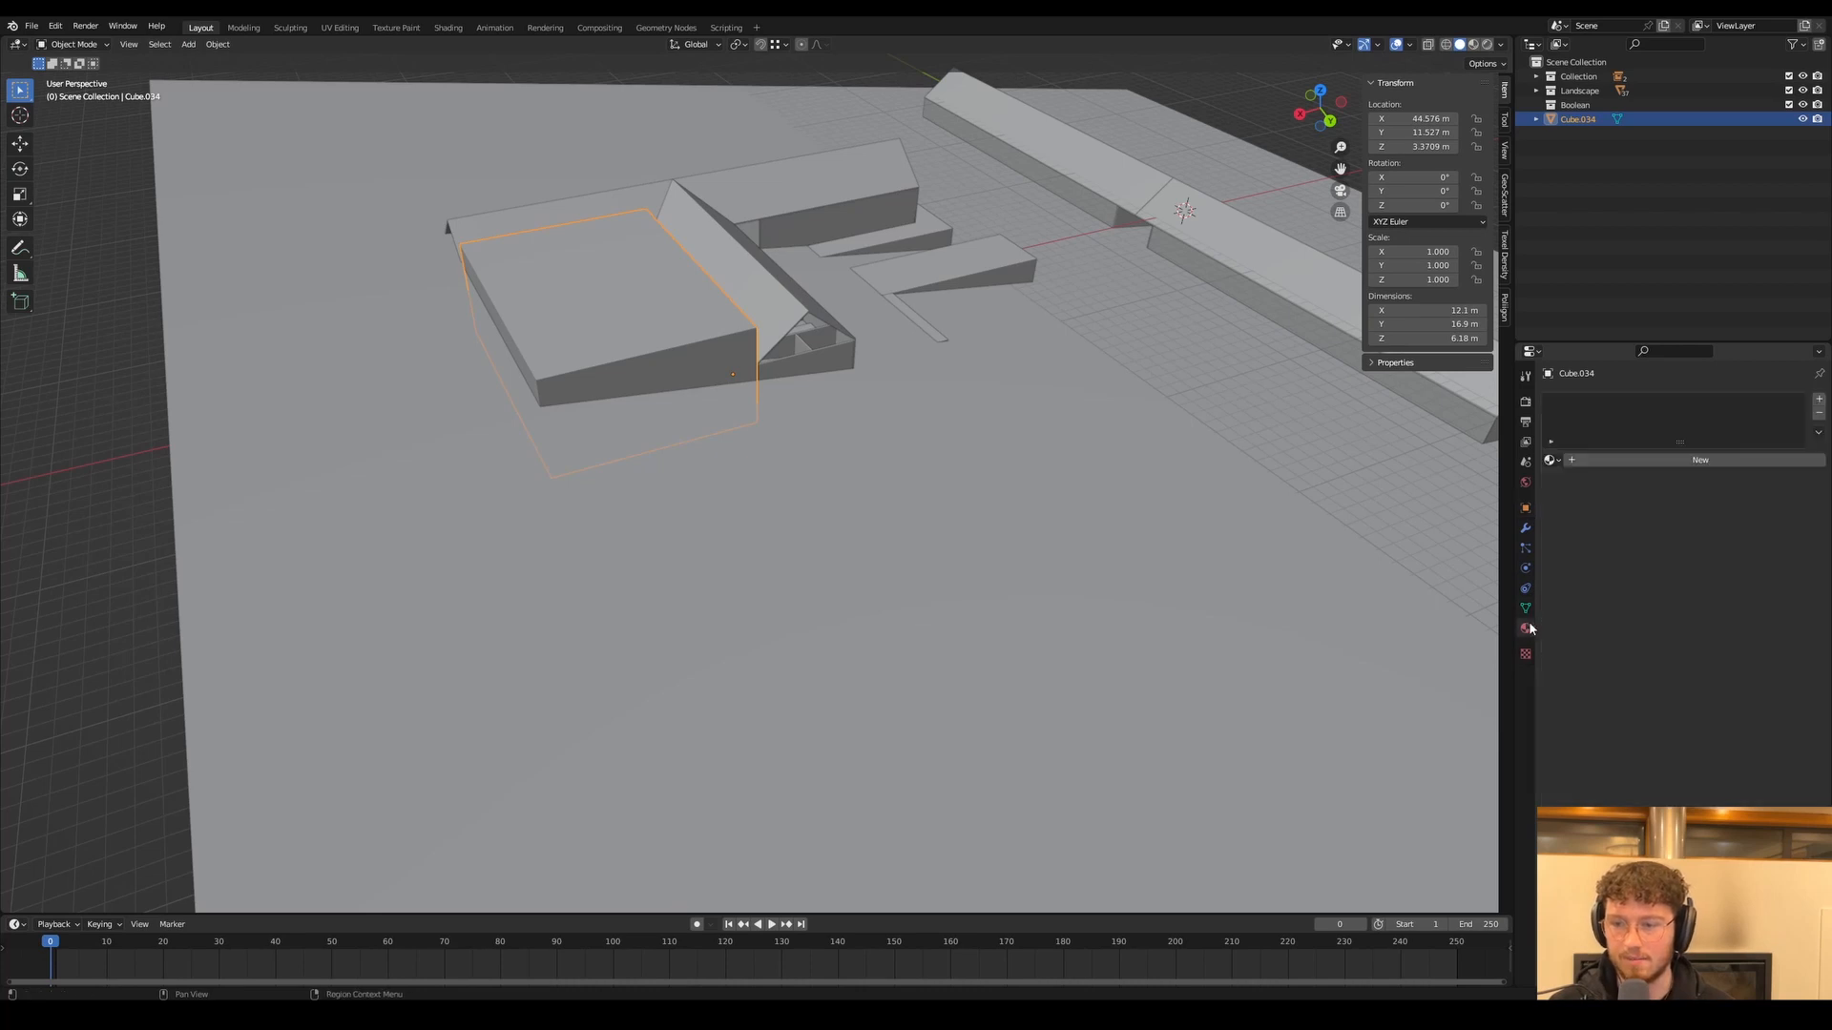
Change the selected box's viewport display so only its outline is drawn
click(1526, 529)
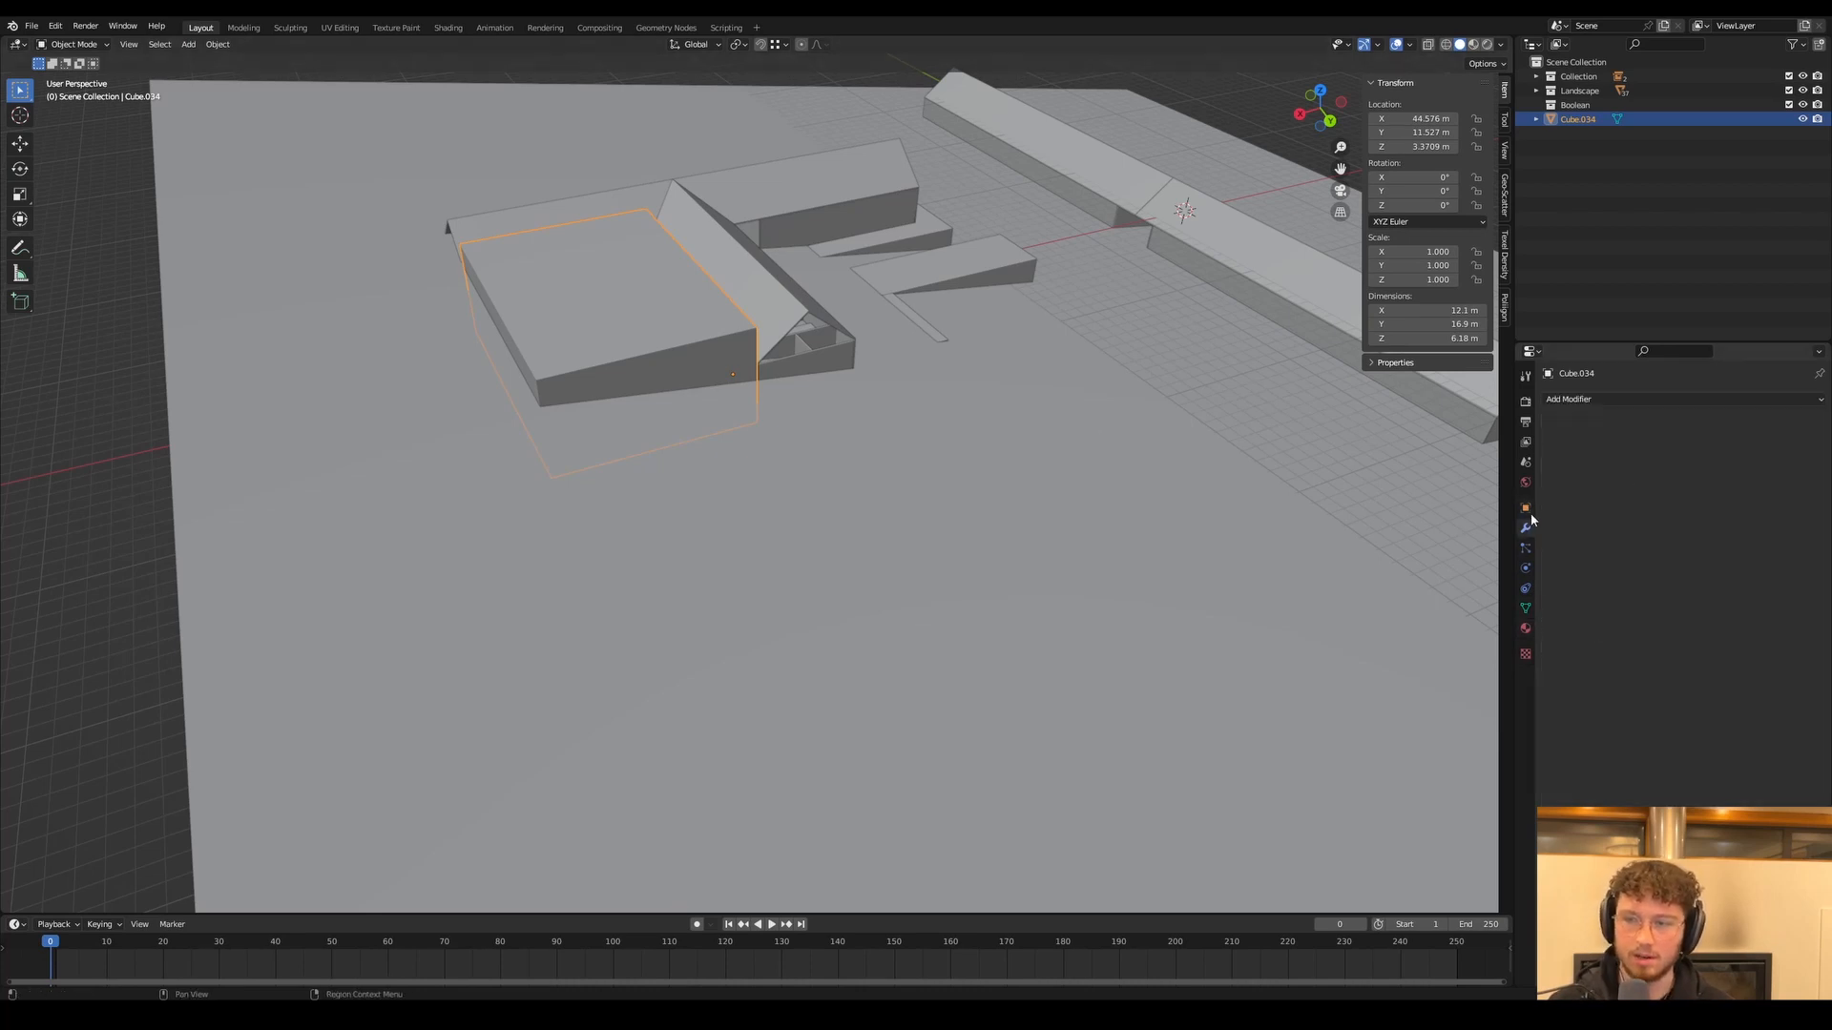
click(1526, 510)
click(1718, 914)
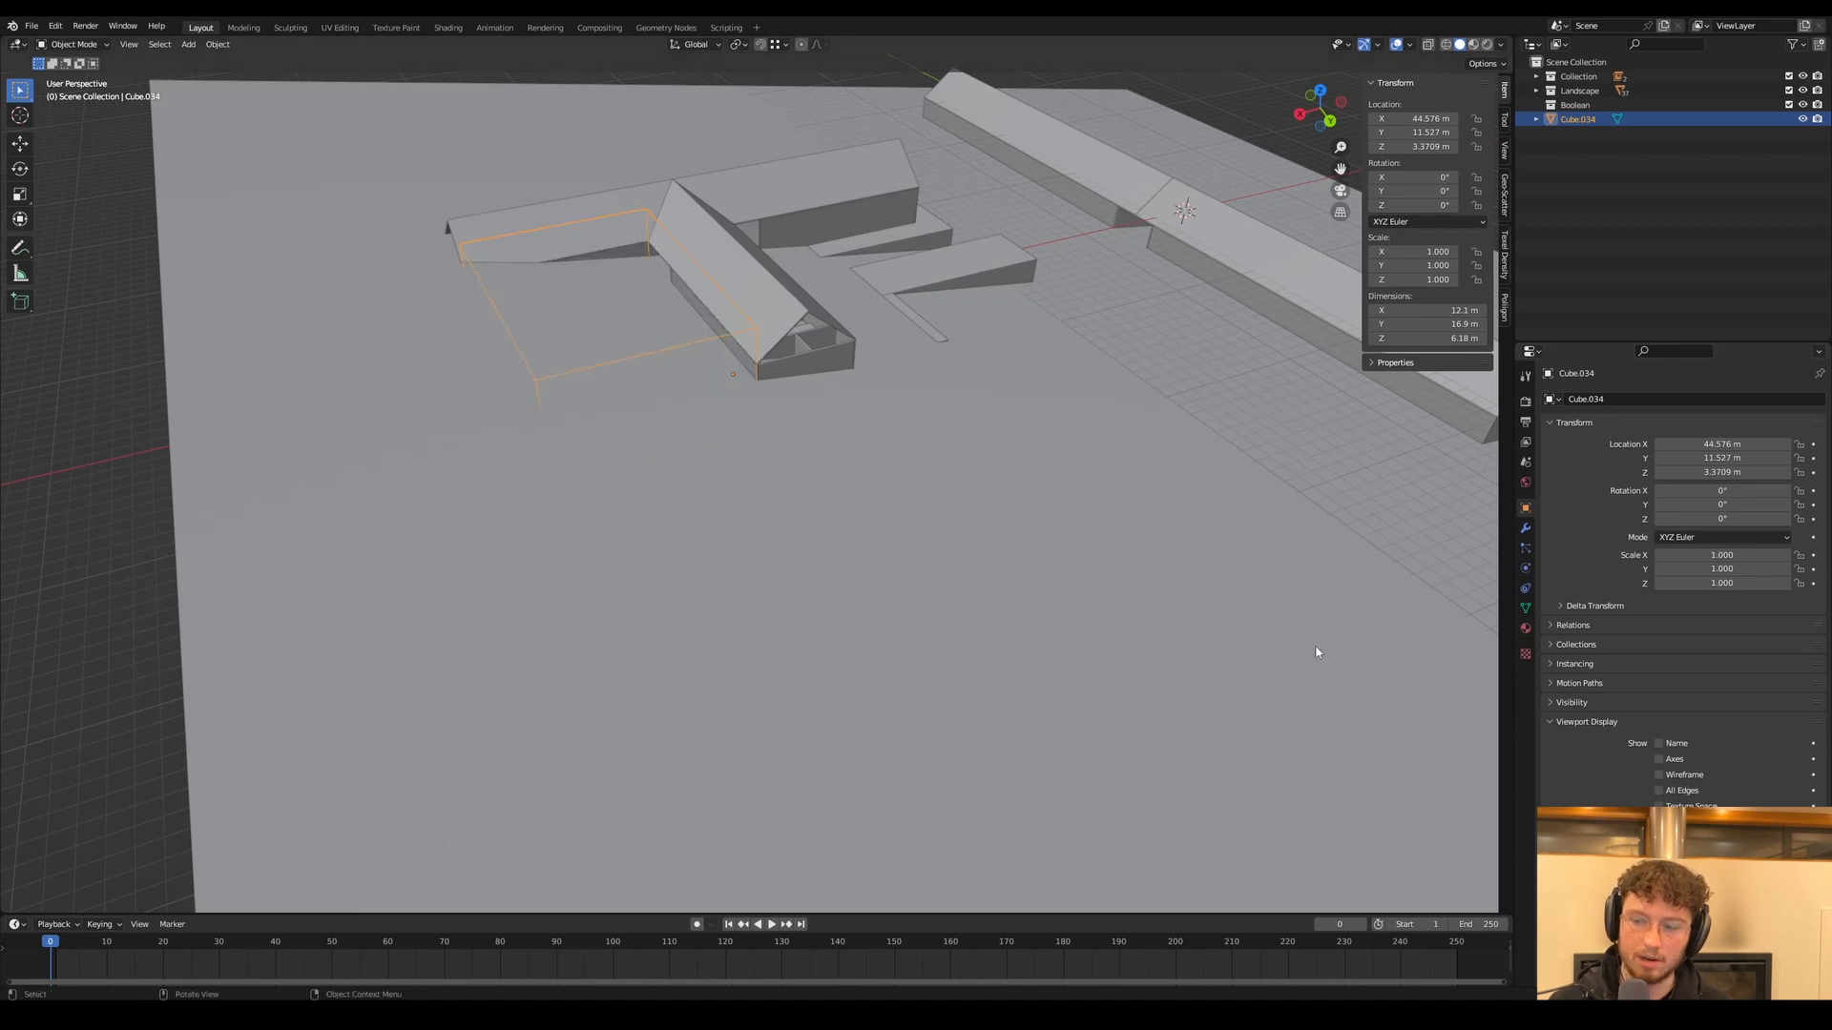
Add a Boolean Difference modifier to the landscape plane, using the outlined box Cube.034 as the cutter
click(965, 531)
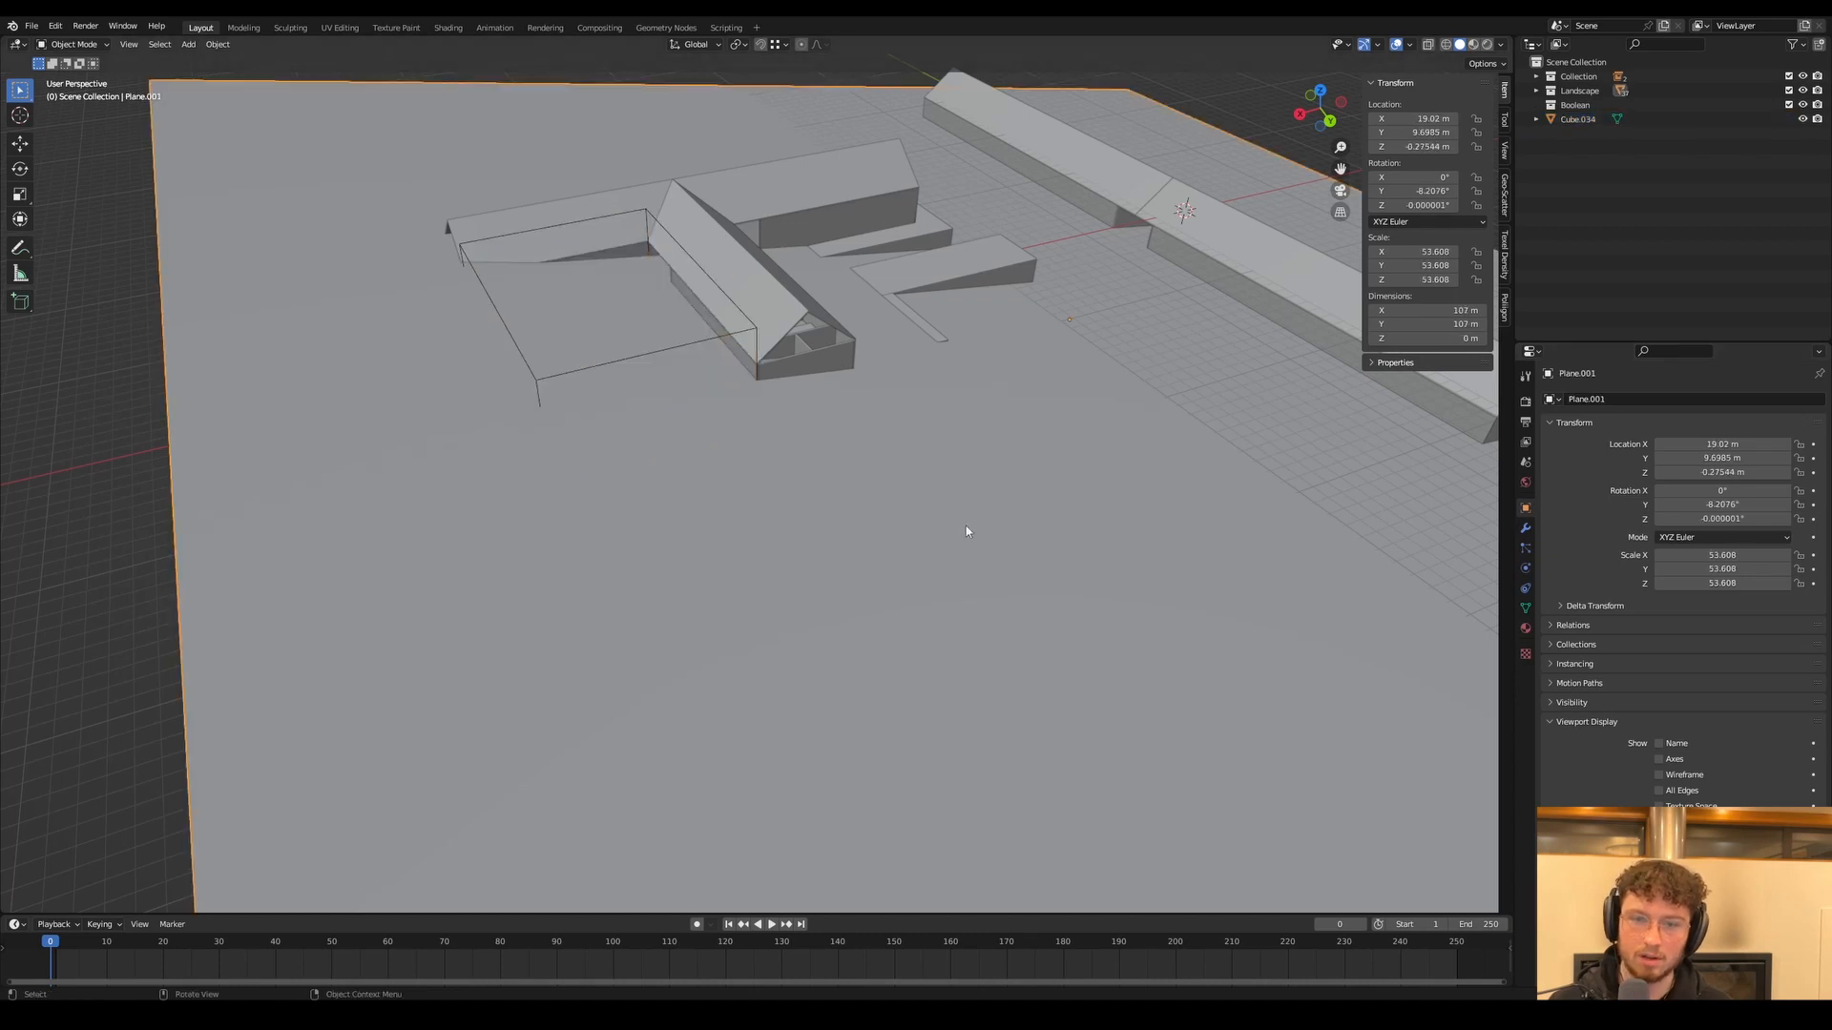
click(1527, 528)
click(1800, 482)
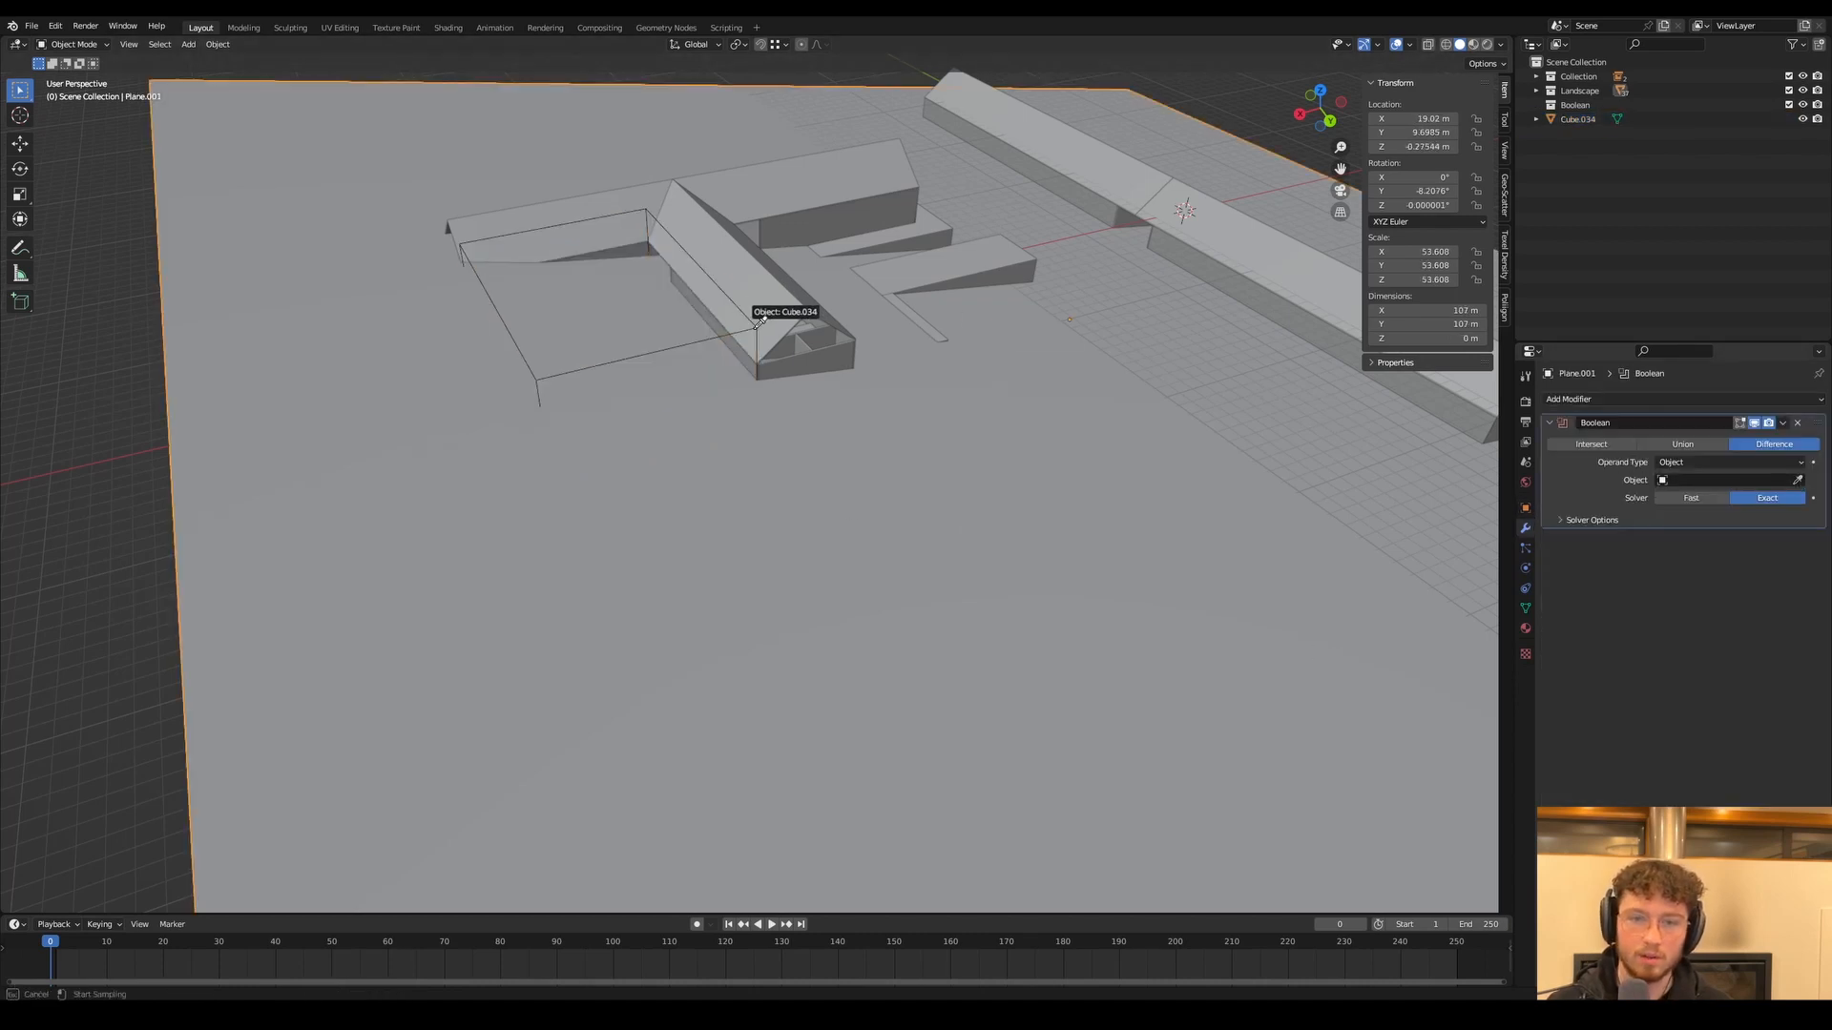
click(754, 307)
Move the outlined cutter box Cube.034 into the Boolean collection
click(775, 336)
middle_drag(787, 323, 616, 339)
right_click(616, 340)
click(549, 341)
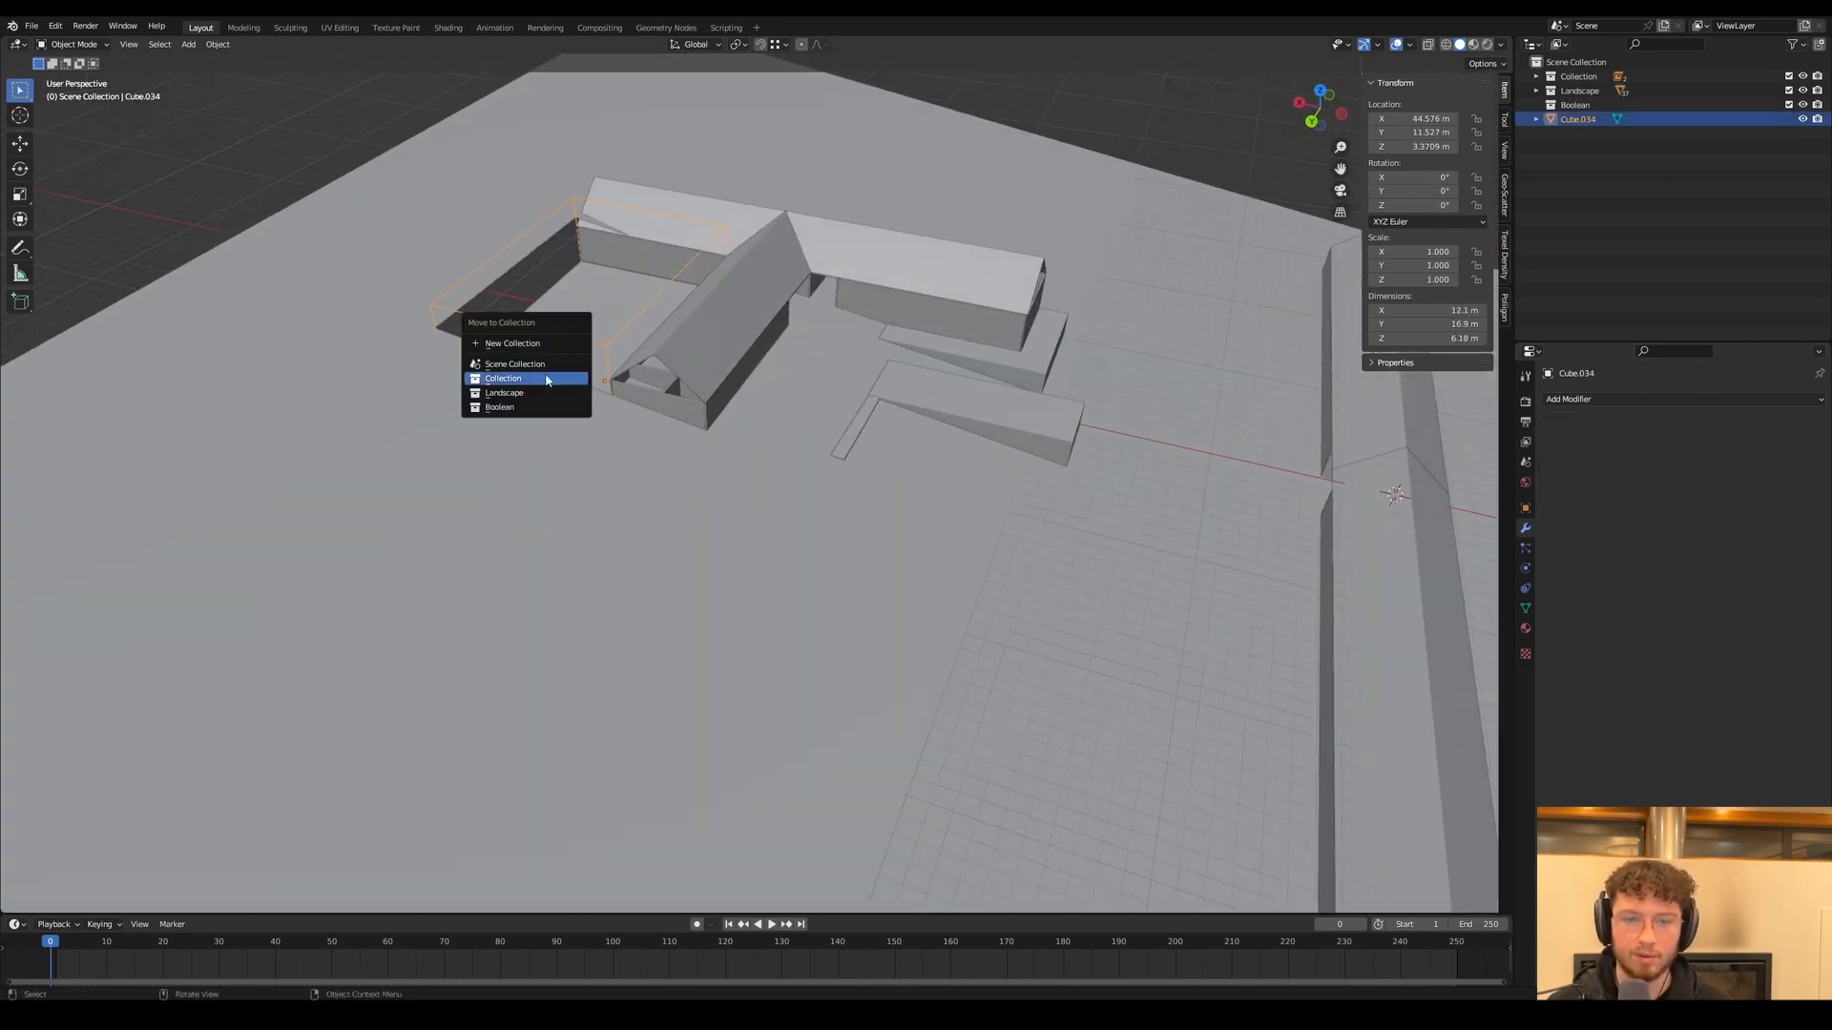
click(531, 408)
Duplicate the cutter box along the X axis toward the ramps
key(shift+d)
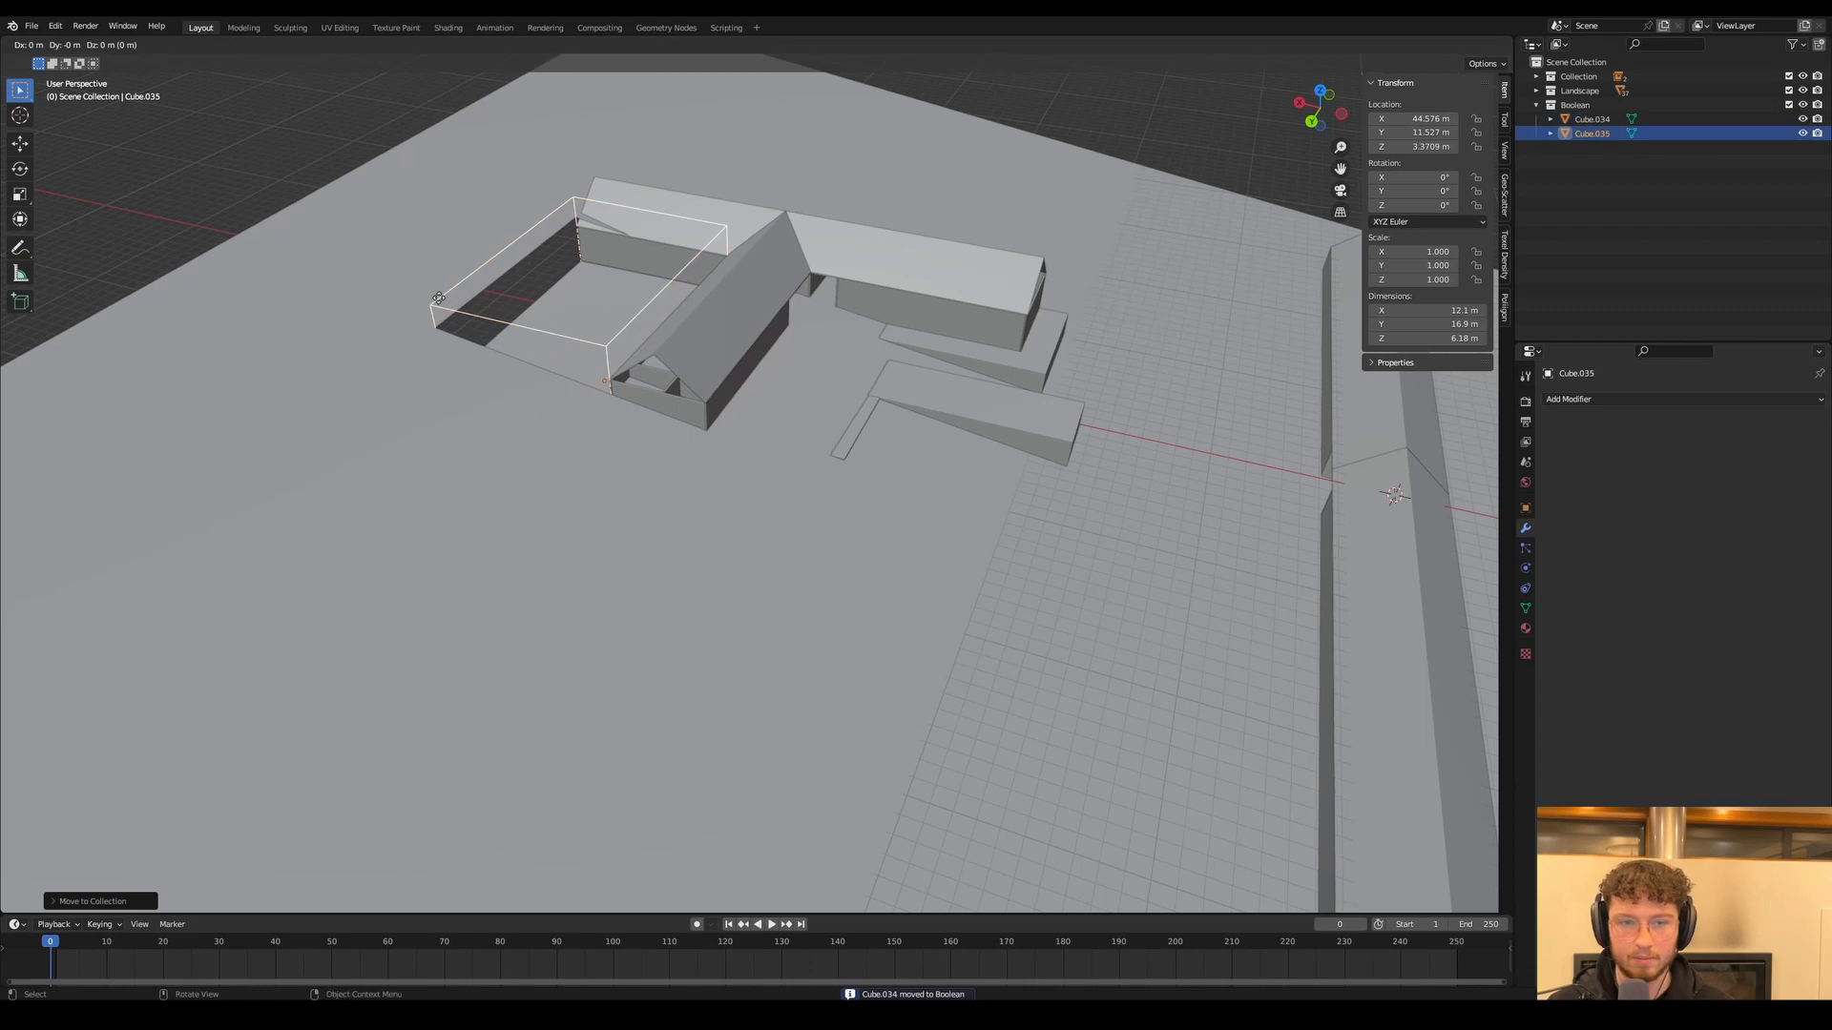
key(x)
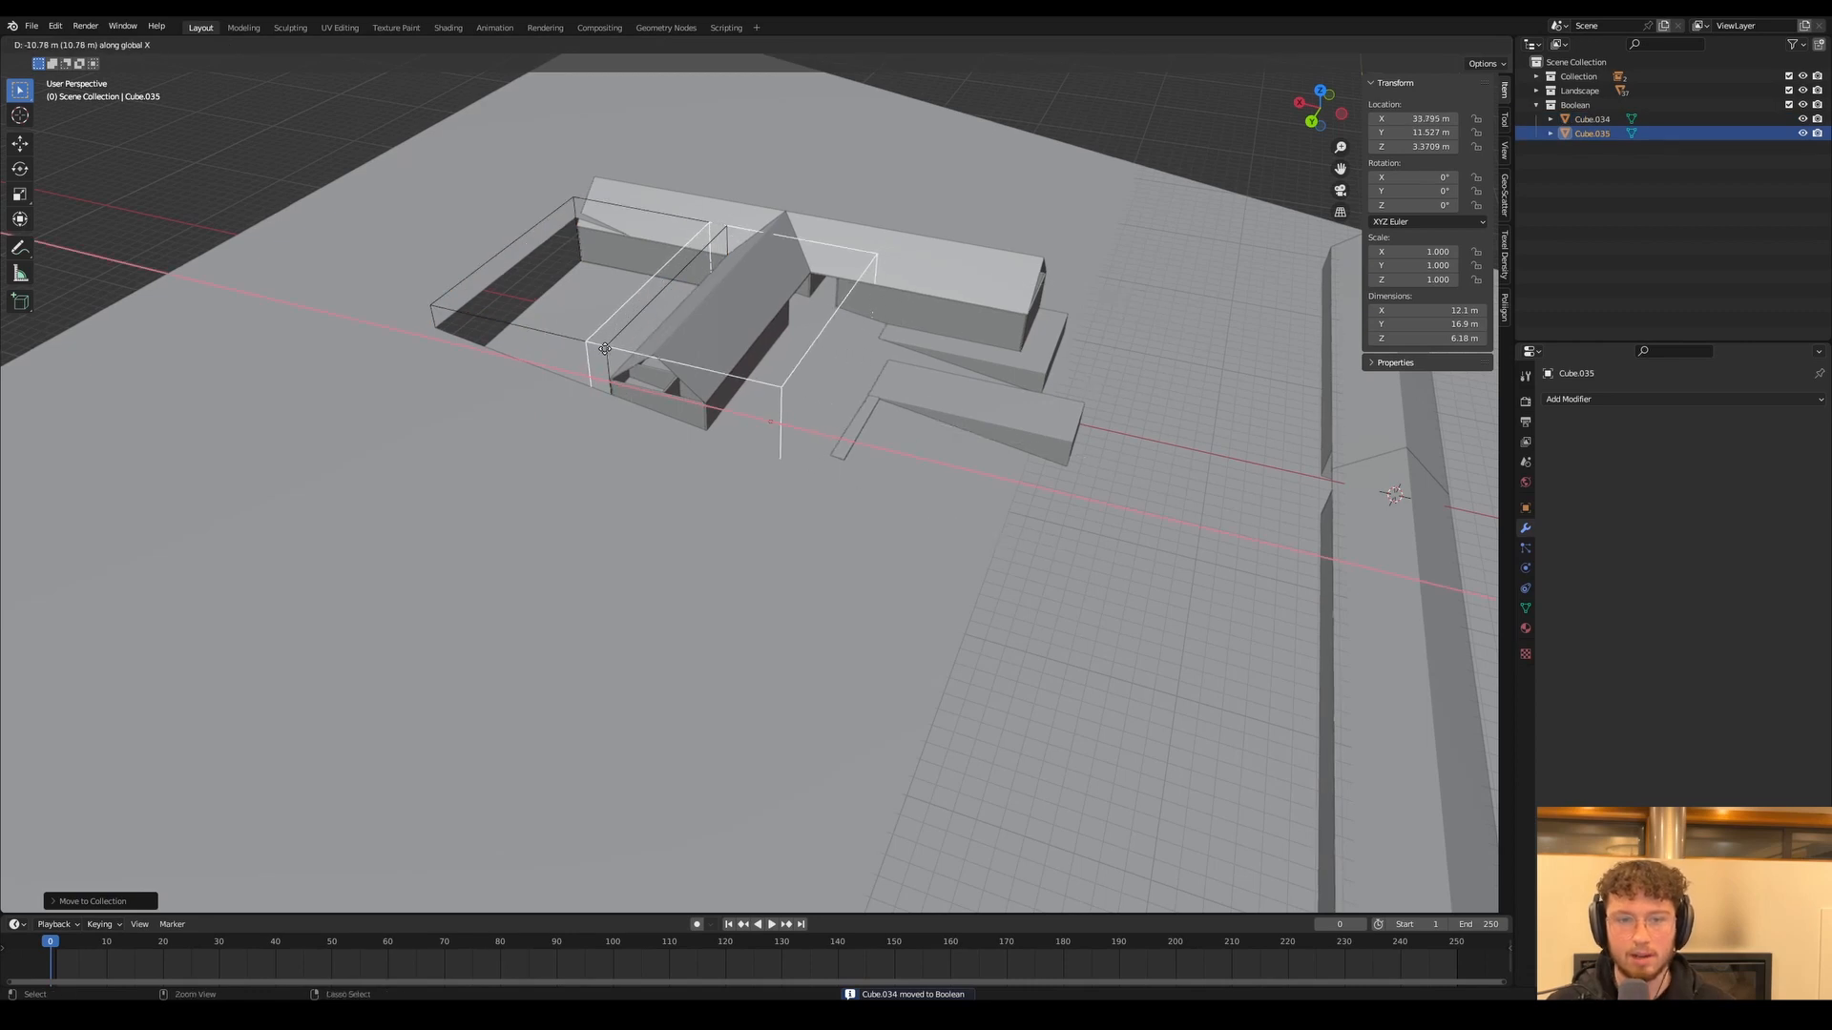
click(606, 351)
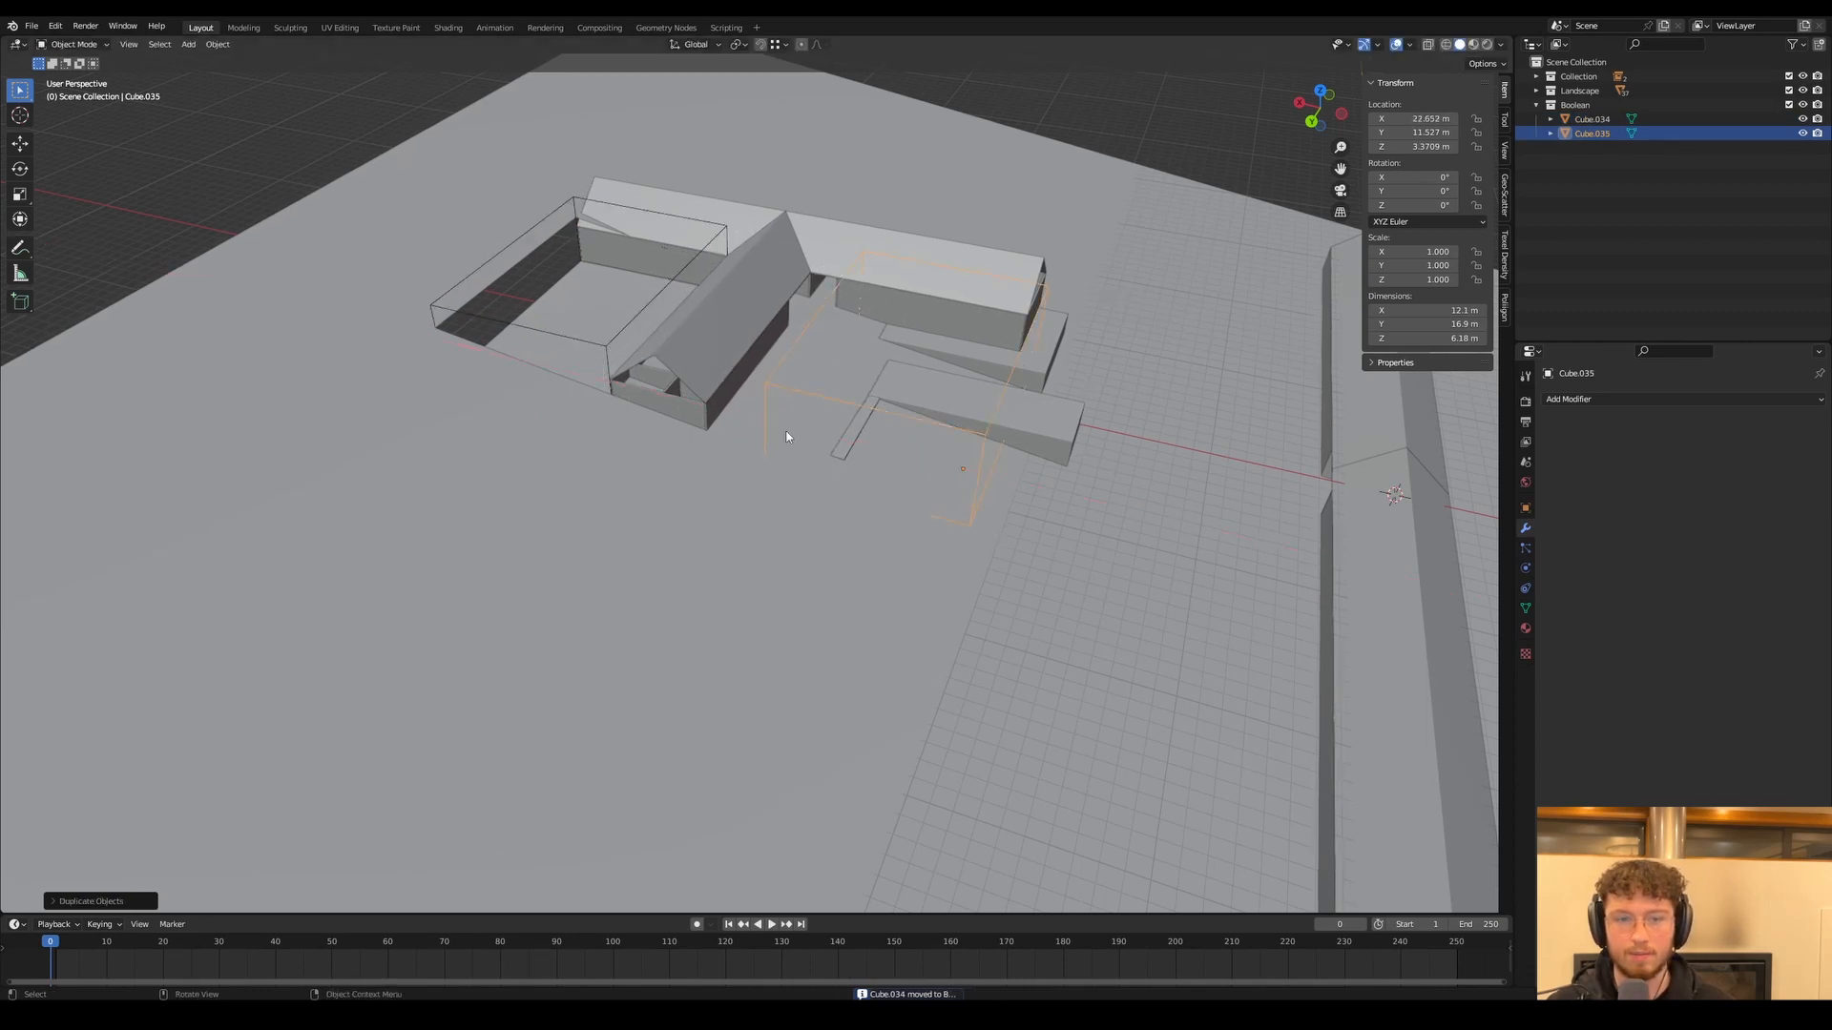
Reposition the copy's faces along X and Y so it measures 6.2 m by 23.2 m in plan around the cross wing
key(Tab)
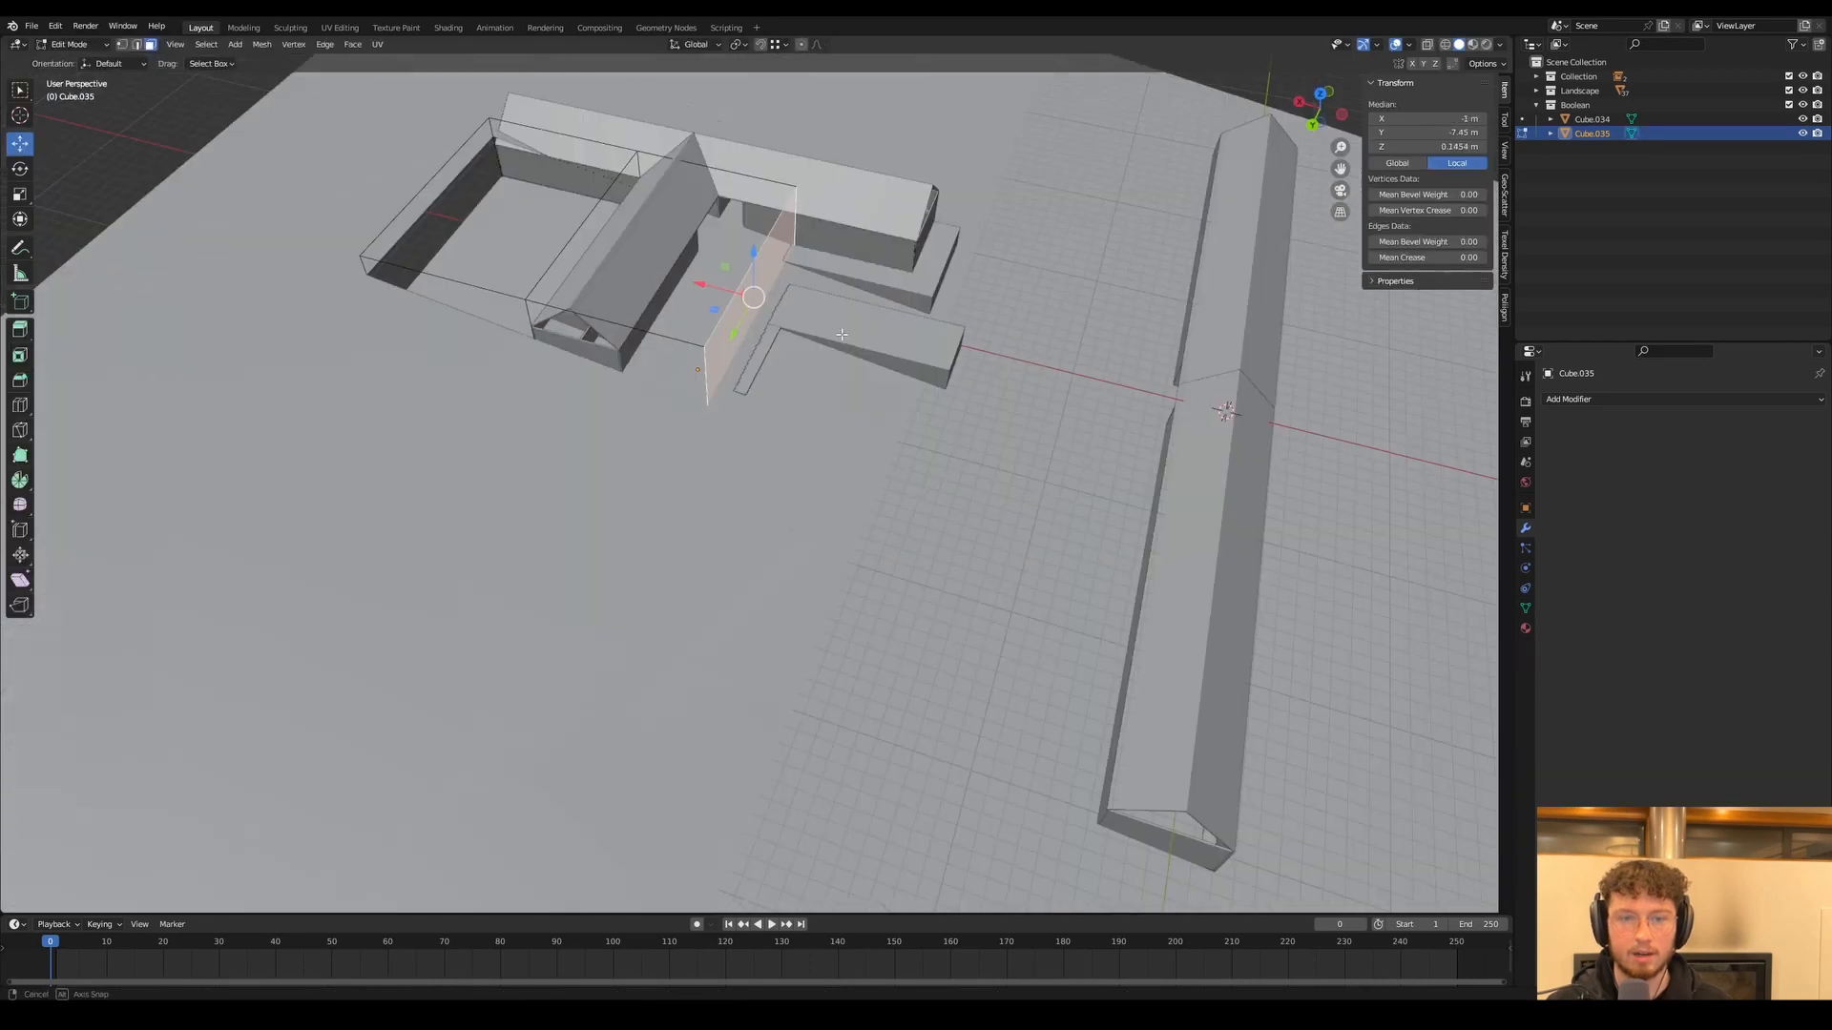
key(g)
click(757, 333)
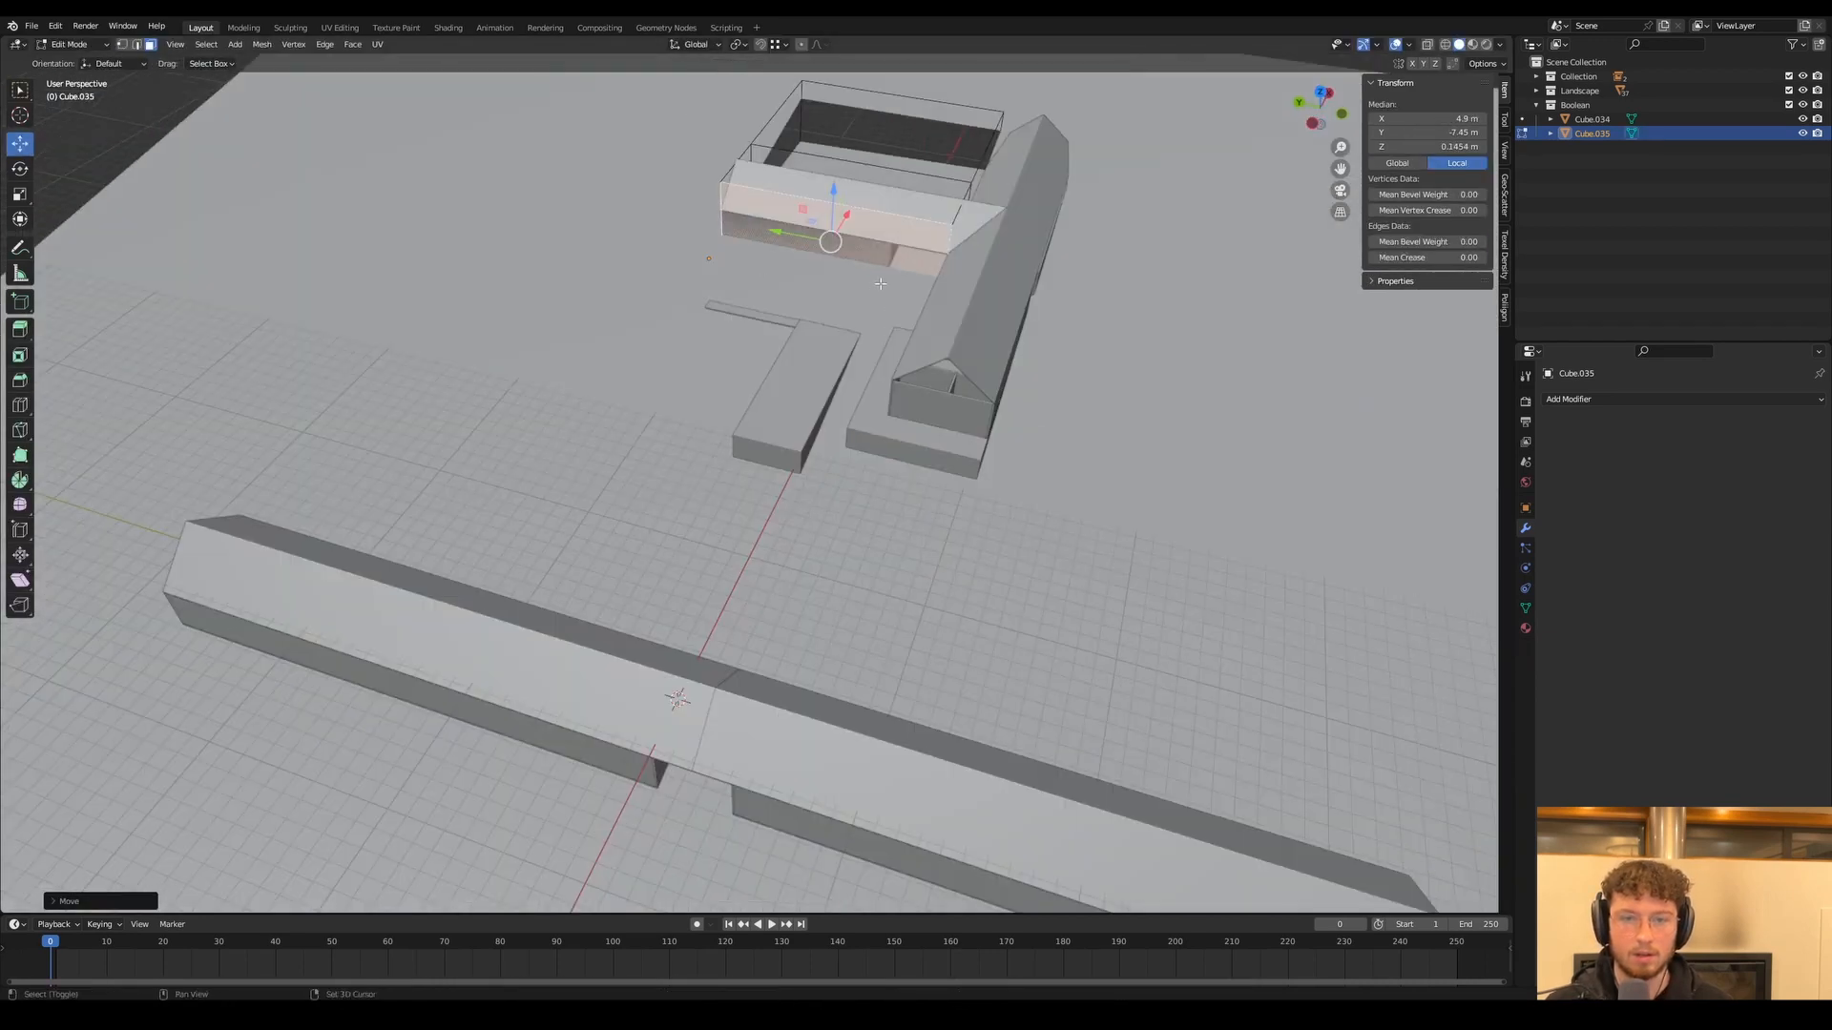
key(g)
key(x)
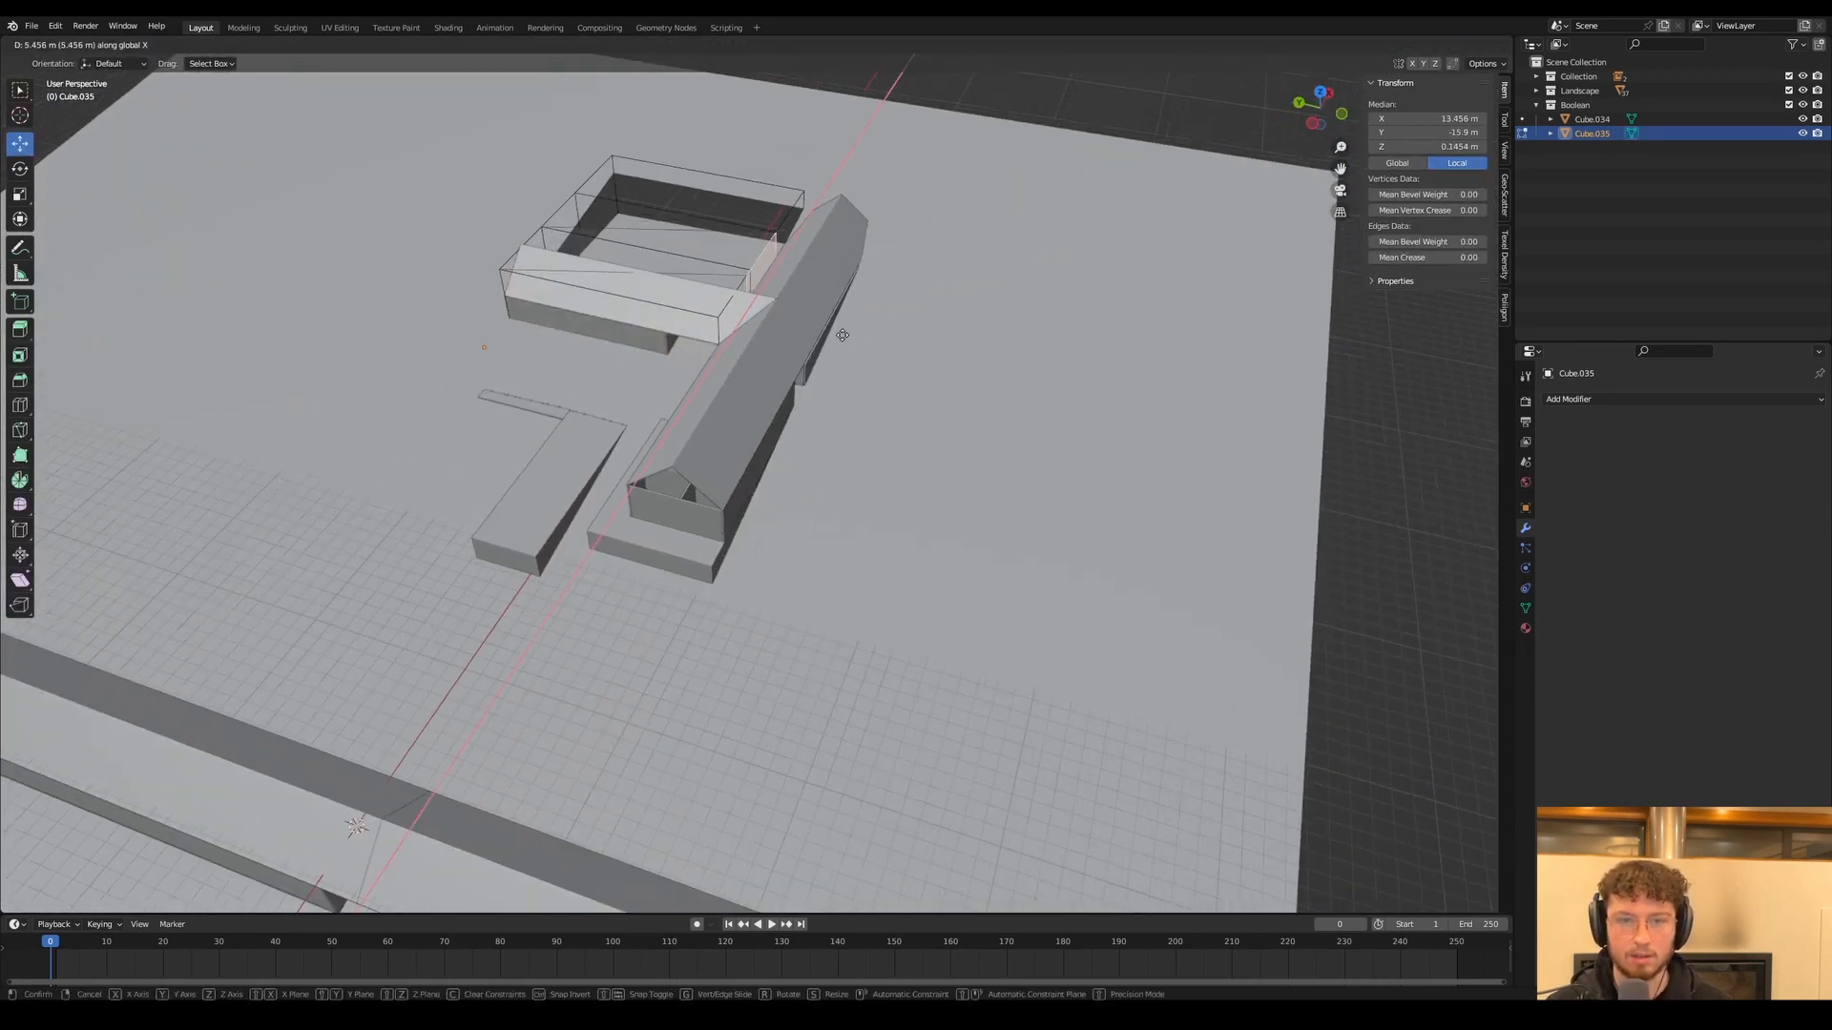
key(y)
click(873, 341)
key(Tab)
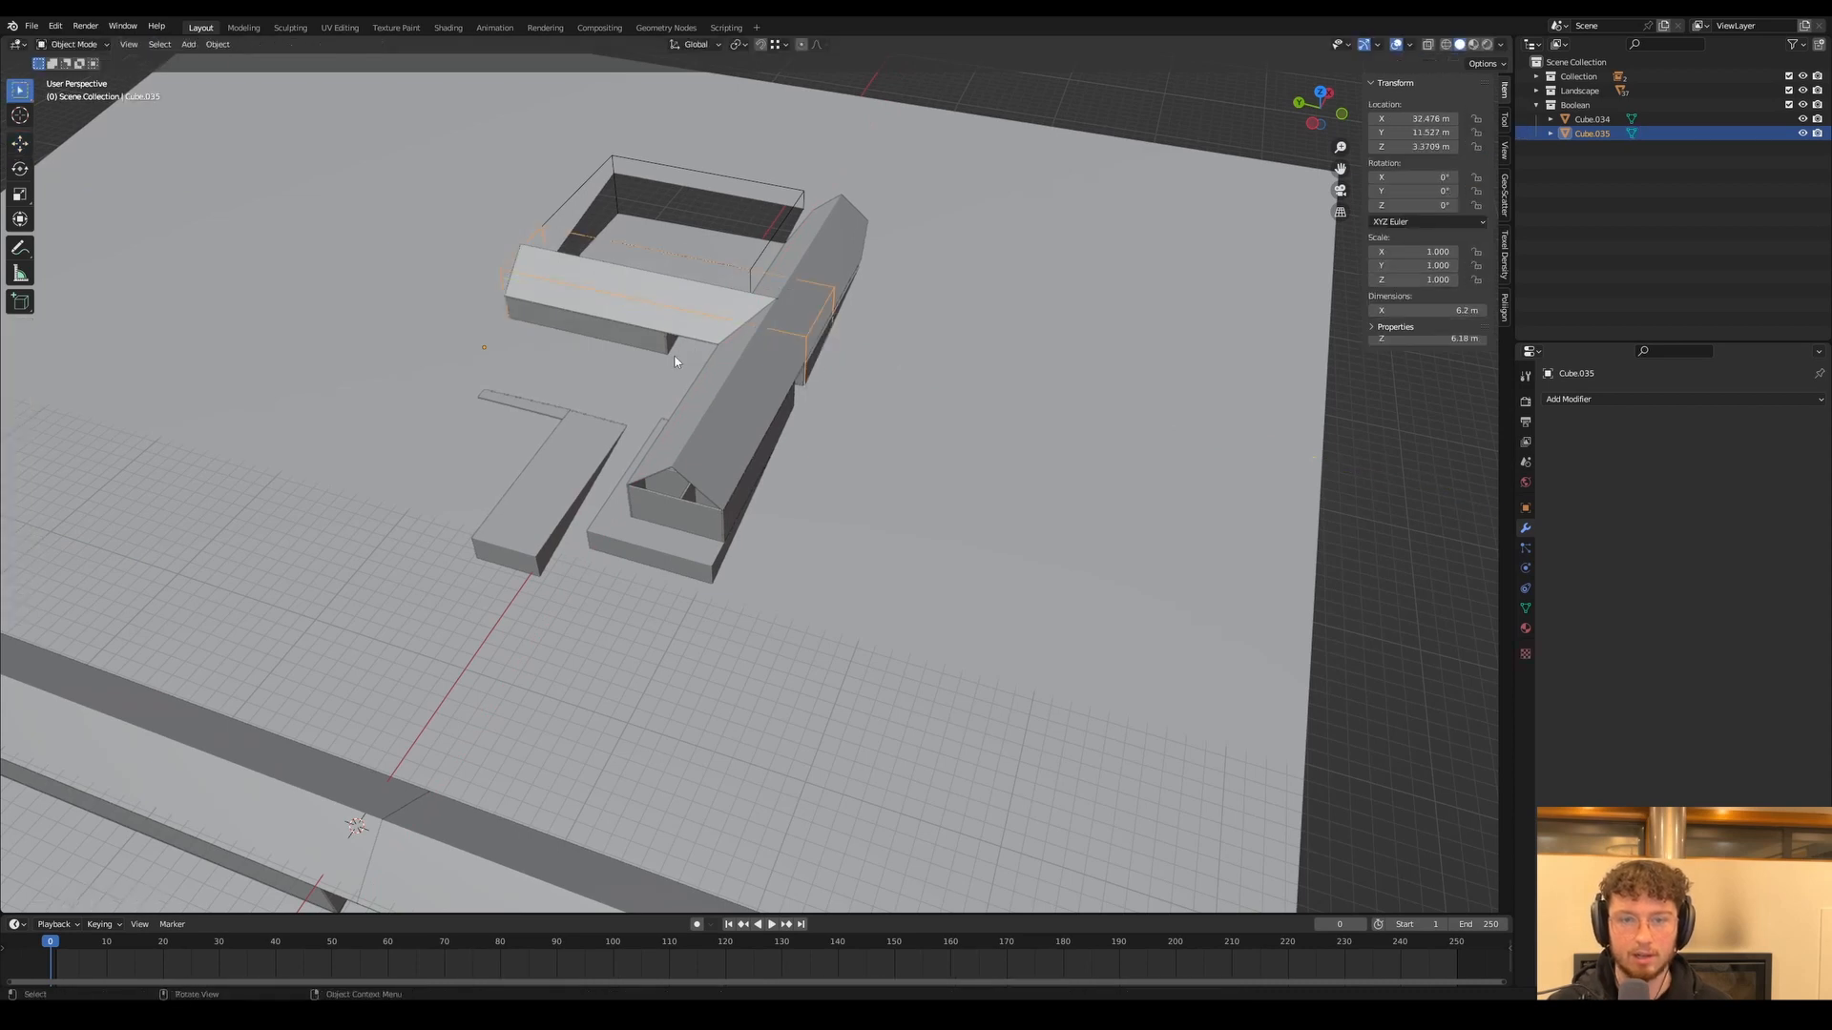
Pull the copy's long face along X toward the ramps, widening the box to 14 m
middle_drag(675, 360, 759, 326)
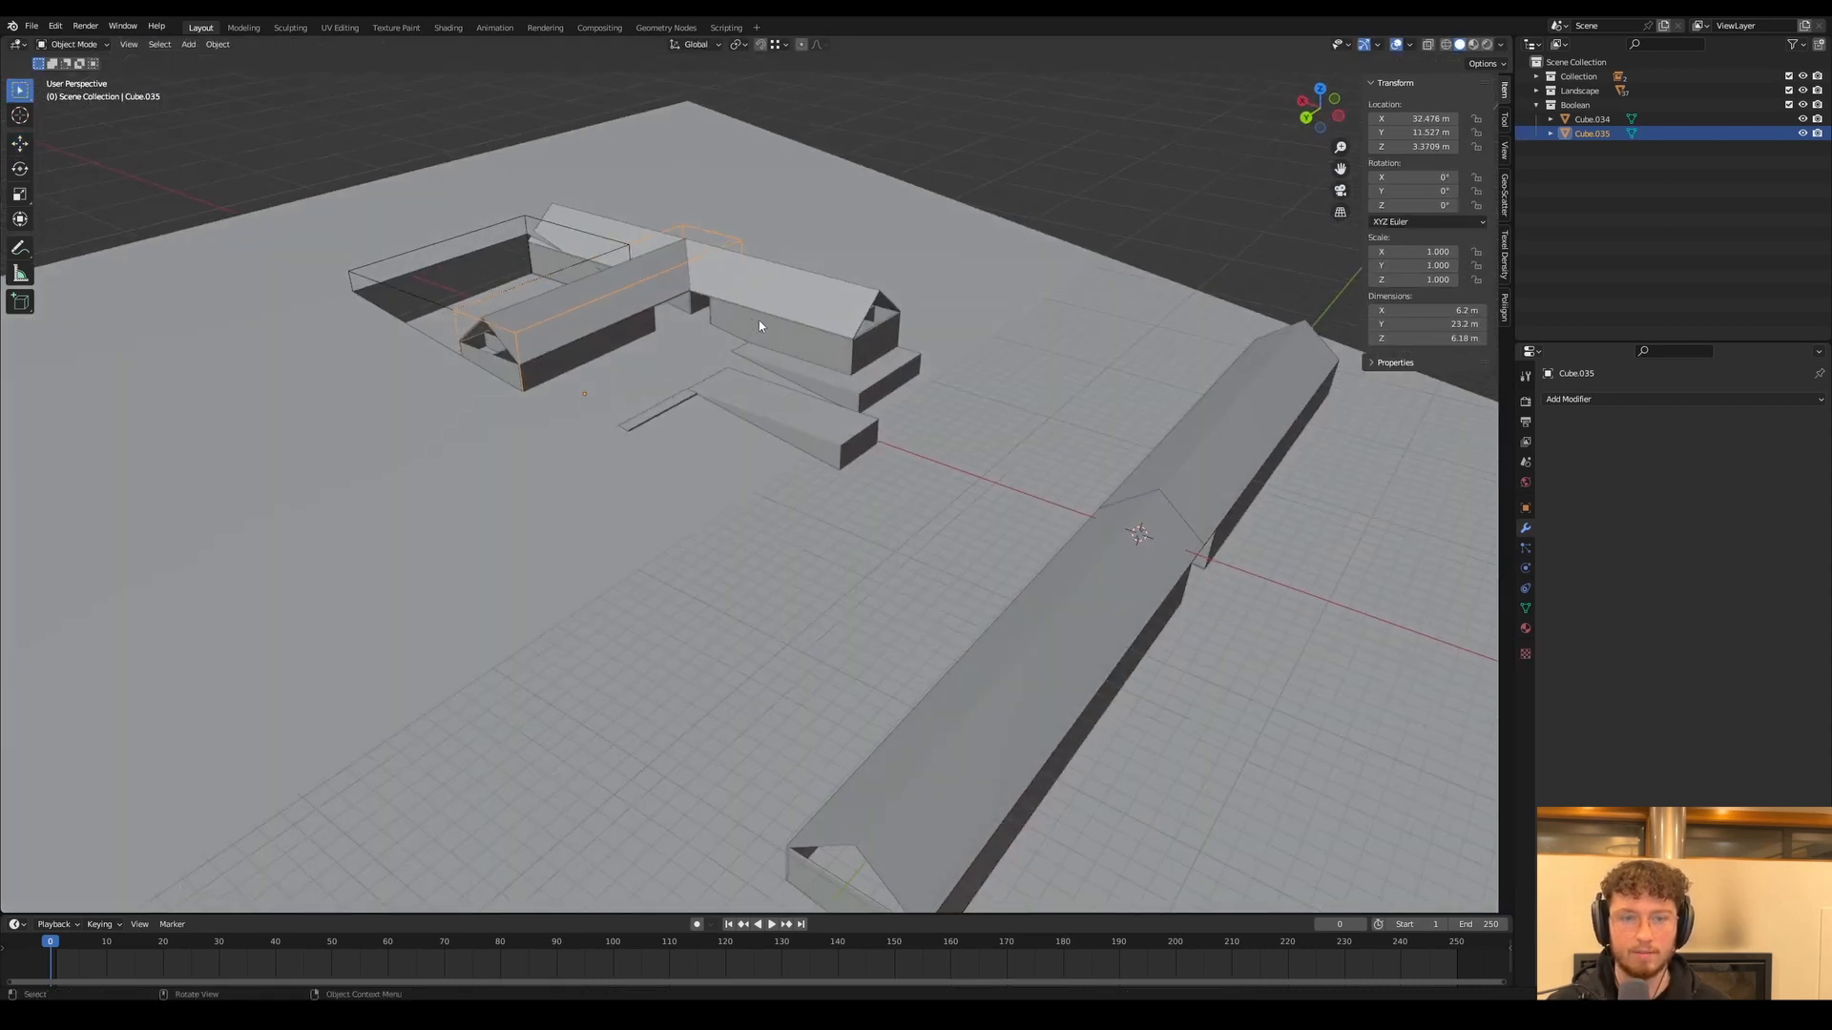
click(615, 324)
click(738, 244)
key(Tab)
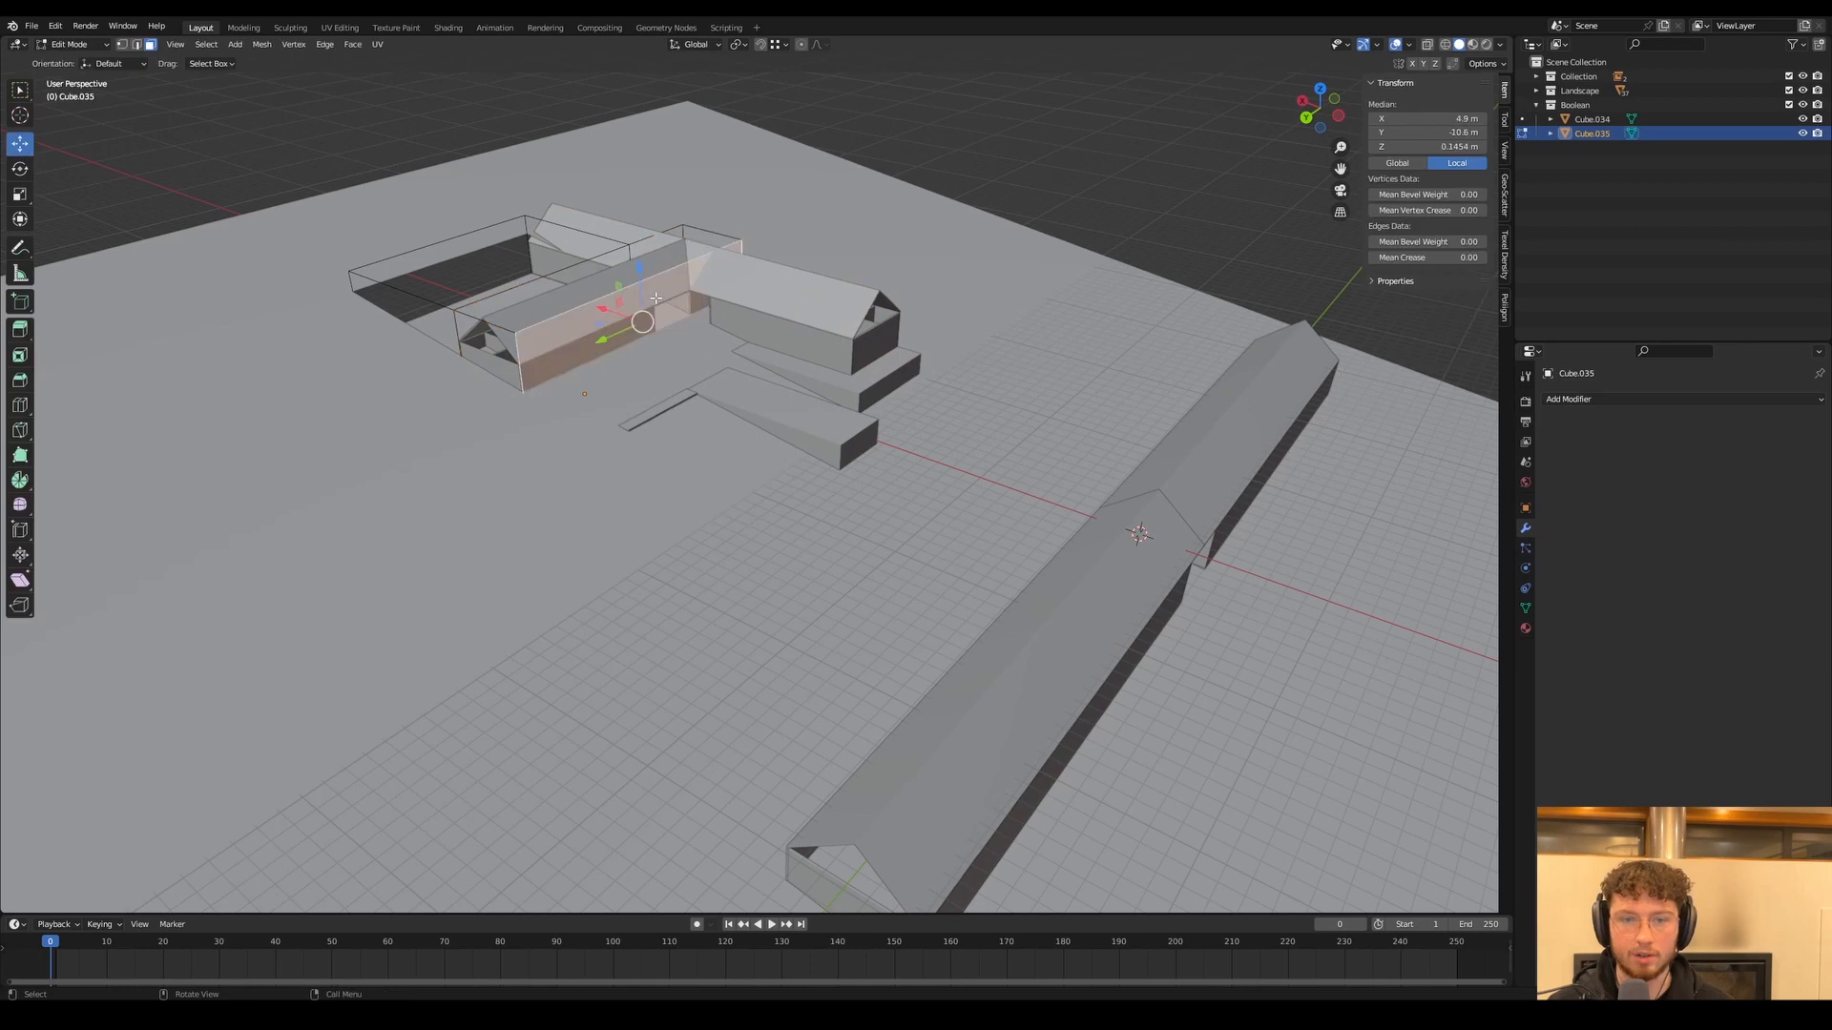
key(g)
key(x)
click(709, 366)
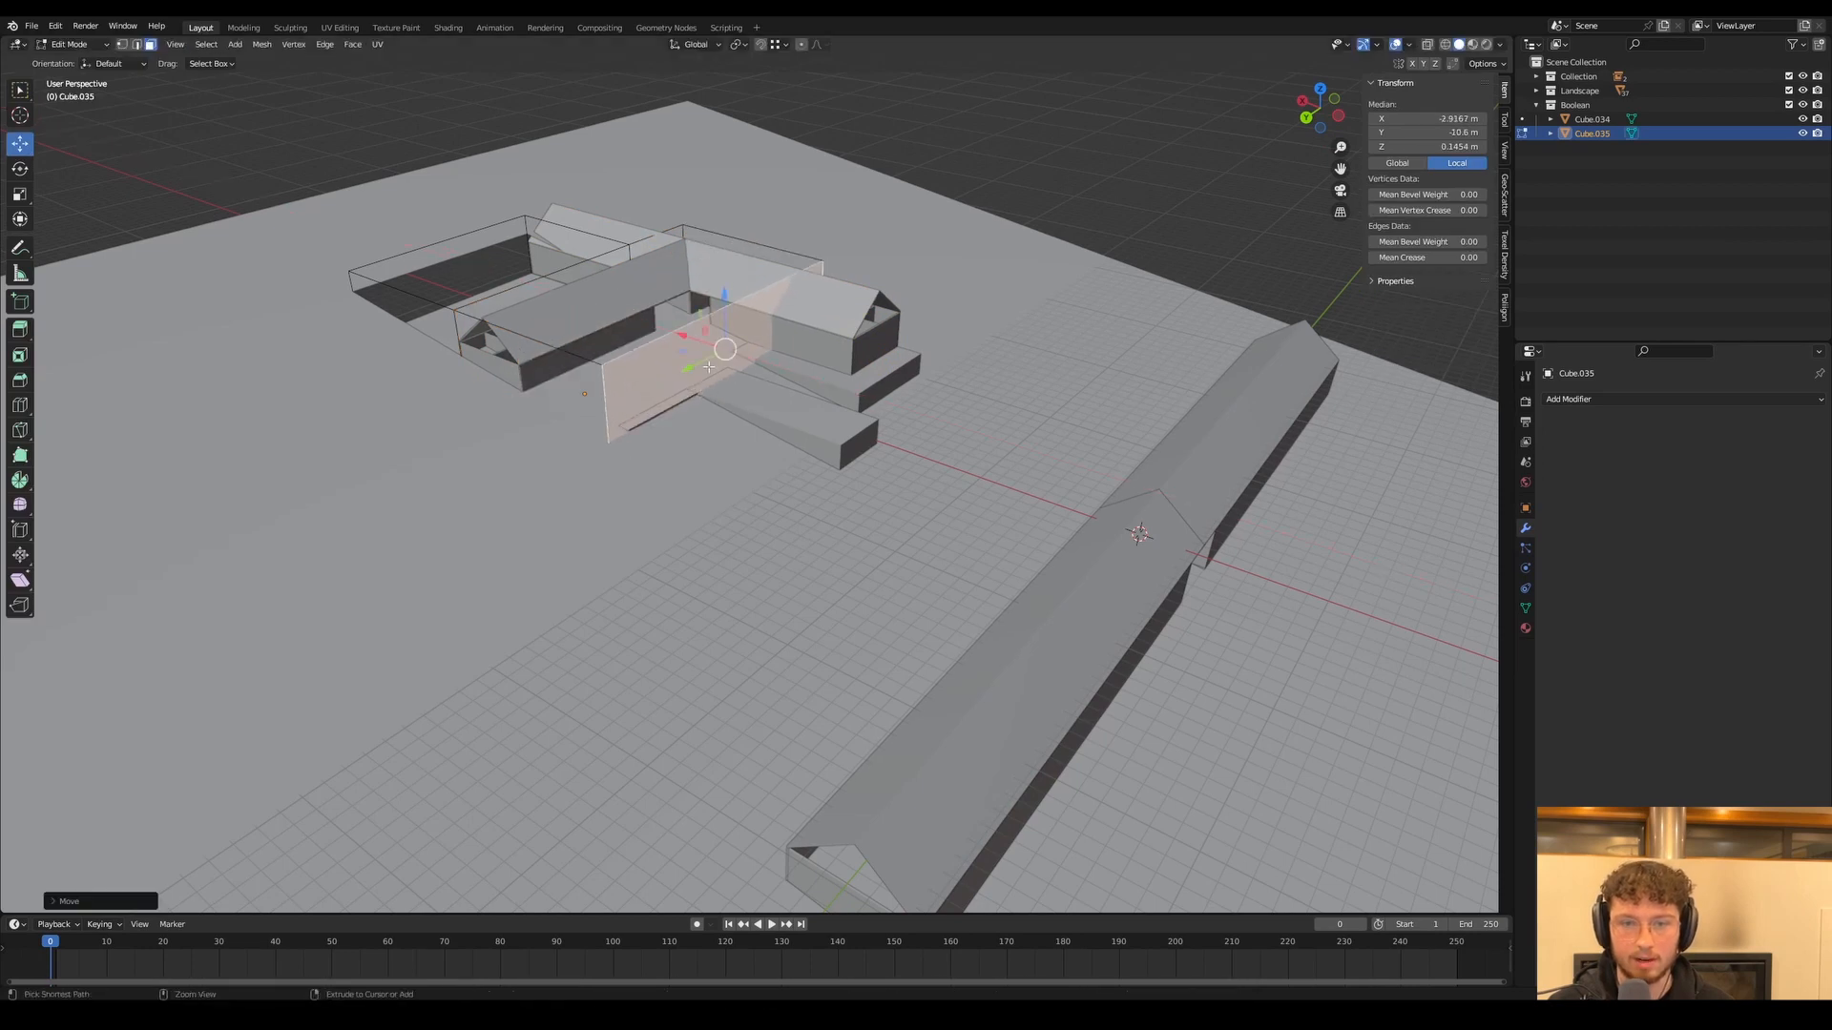
middle_drag(760, 359, 708, 428)
key(Tab)
Add a second Boolean Difference modifier to the landscape plane with Cube.035 as the cutter
click(711, 432)
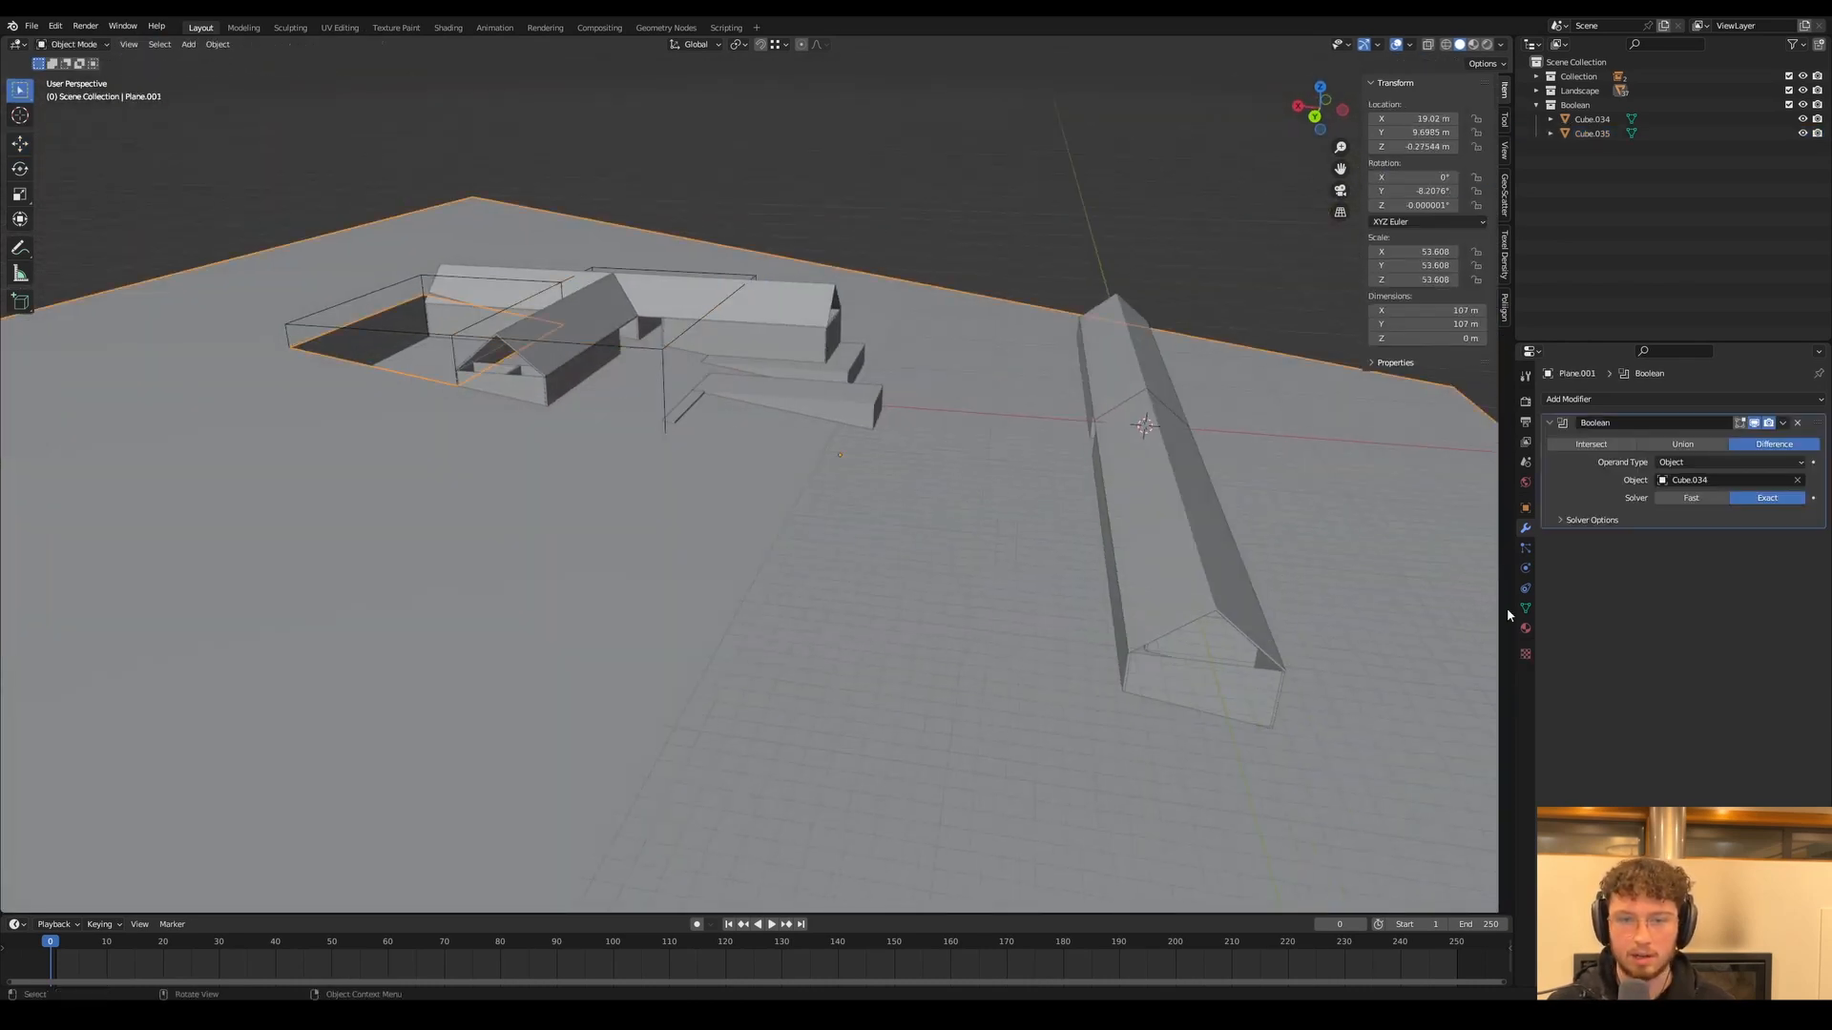
click(1717, 399)
click(1578, 467)
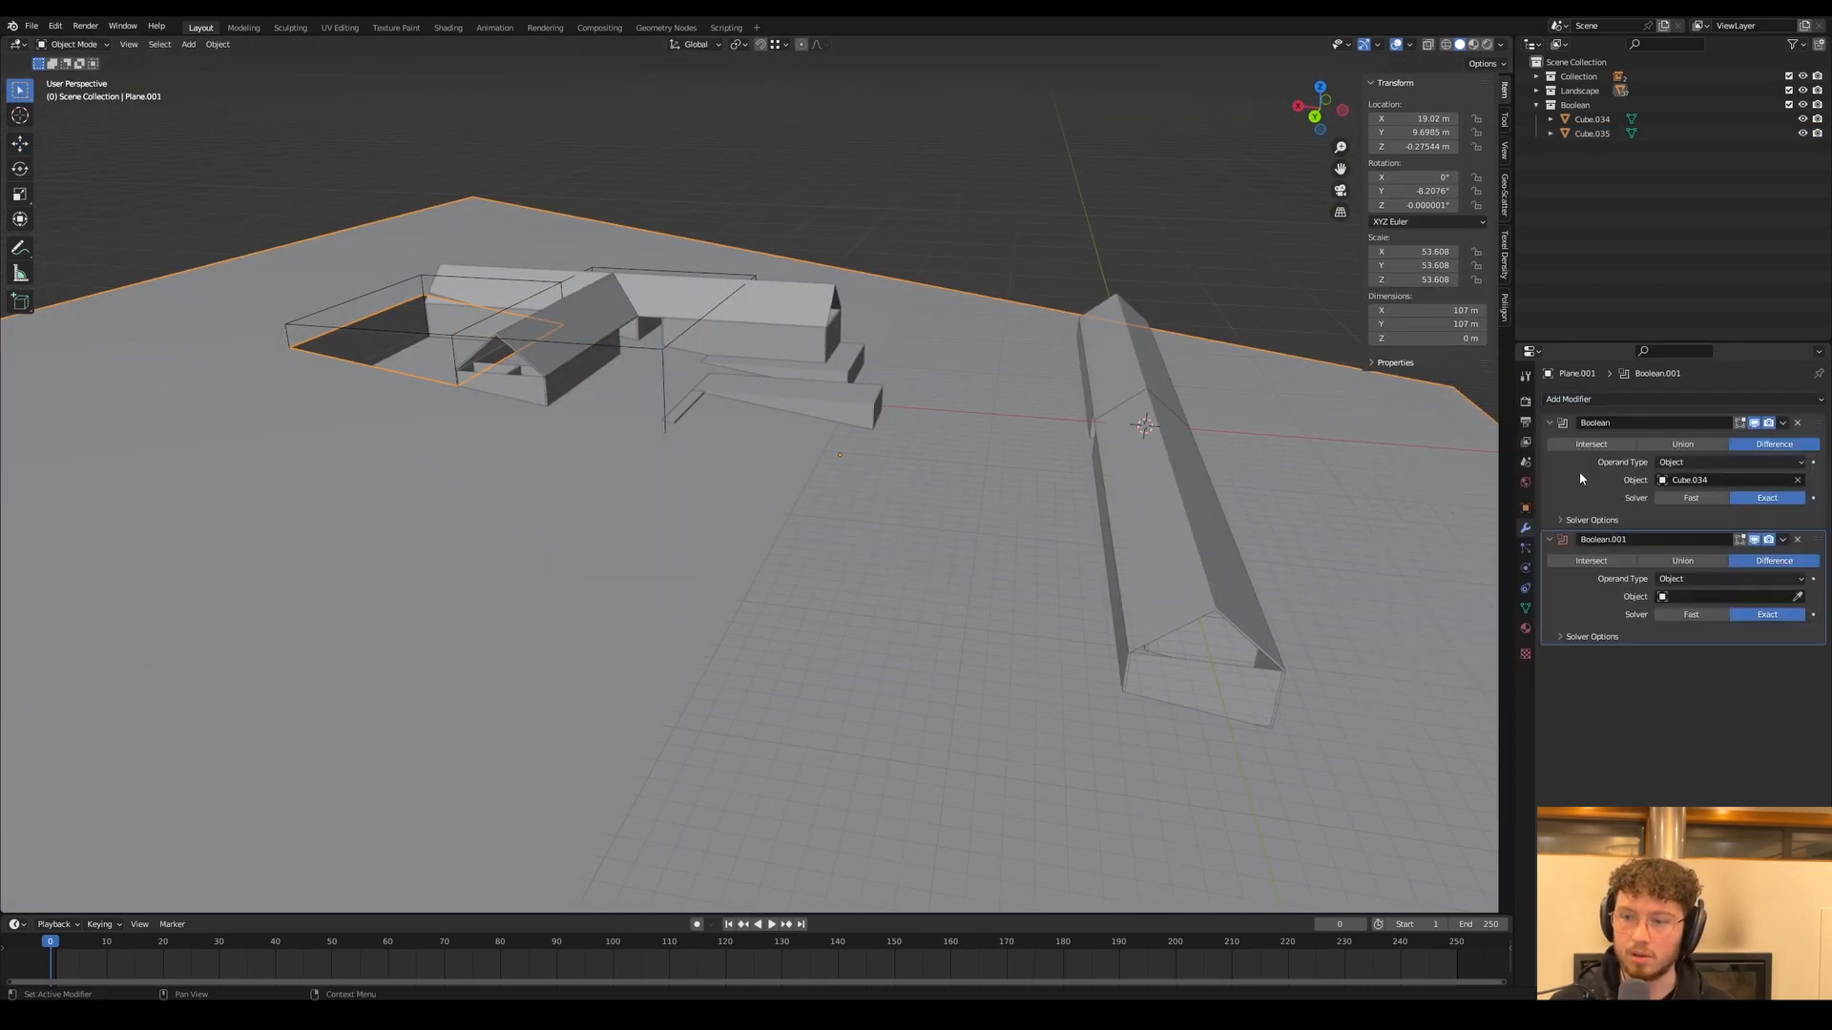
click(1797, 597)
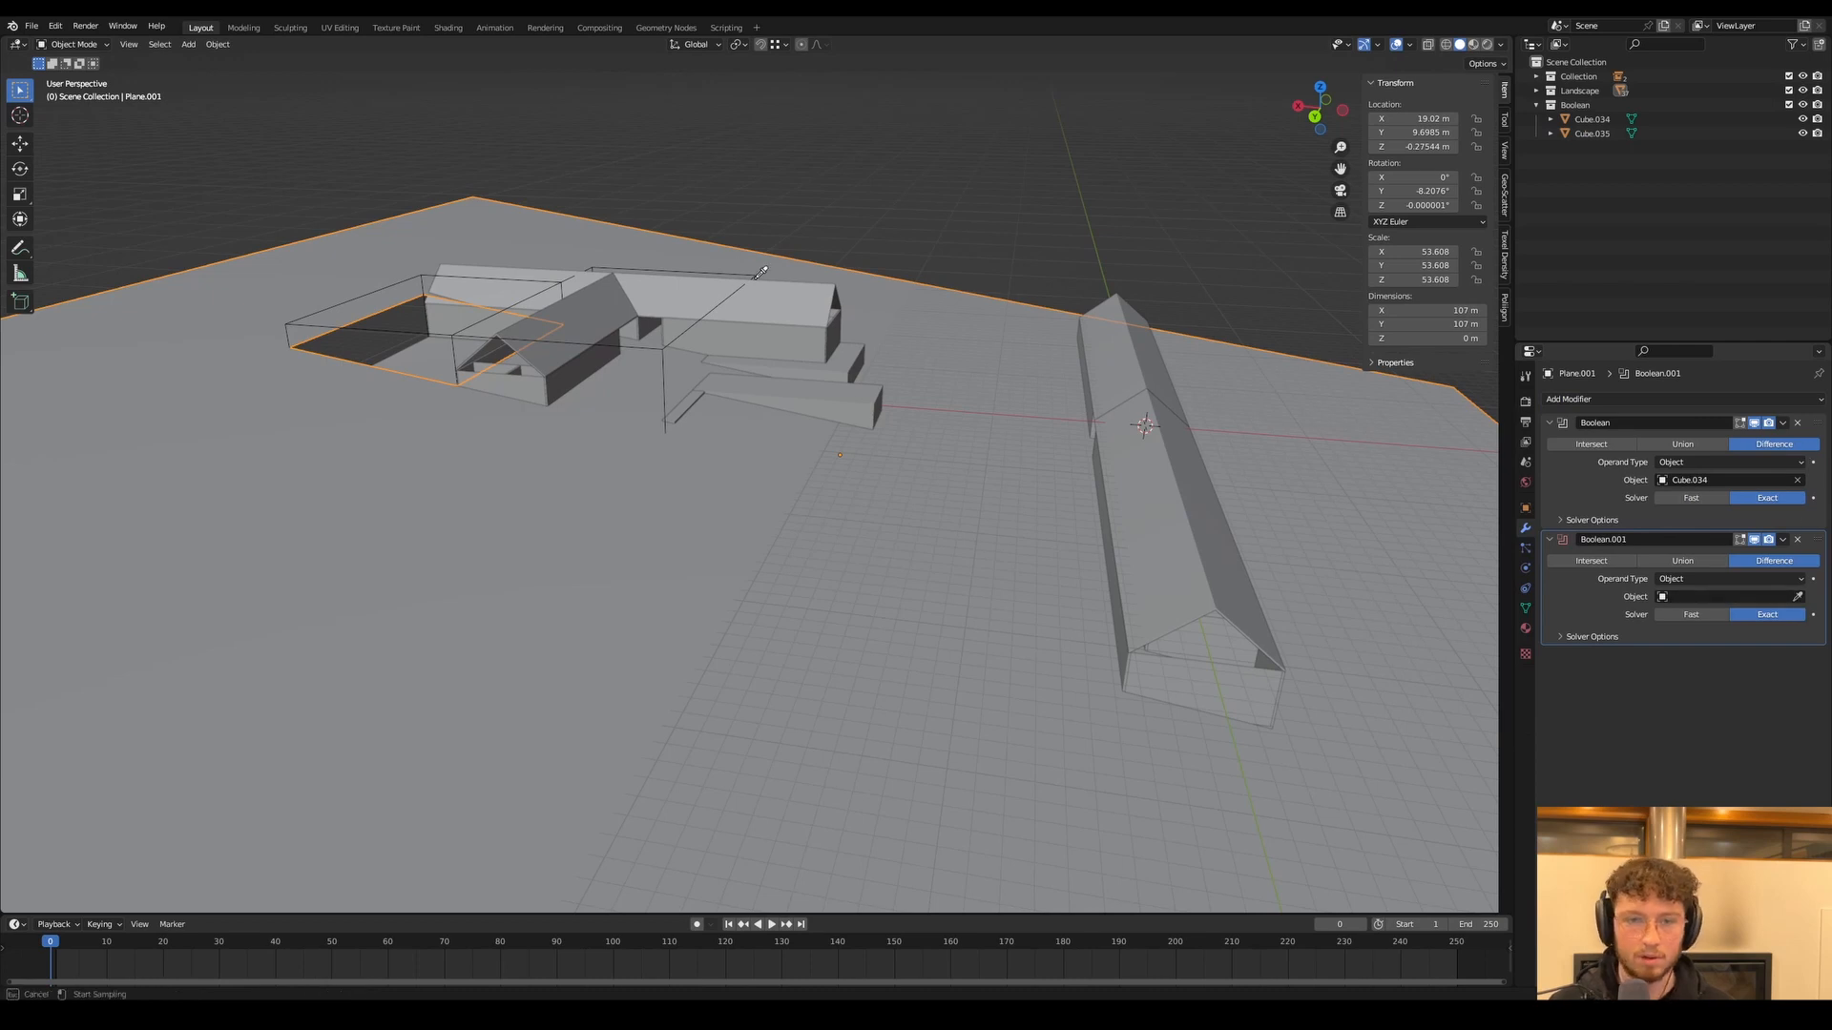
click(717, 277)
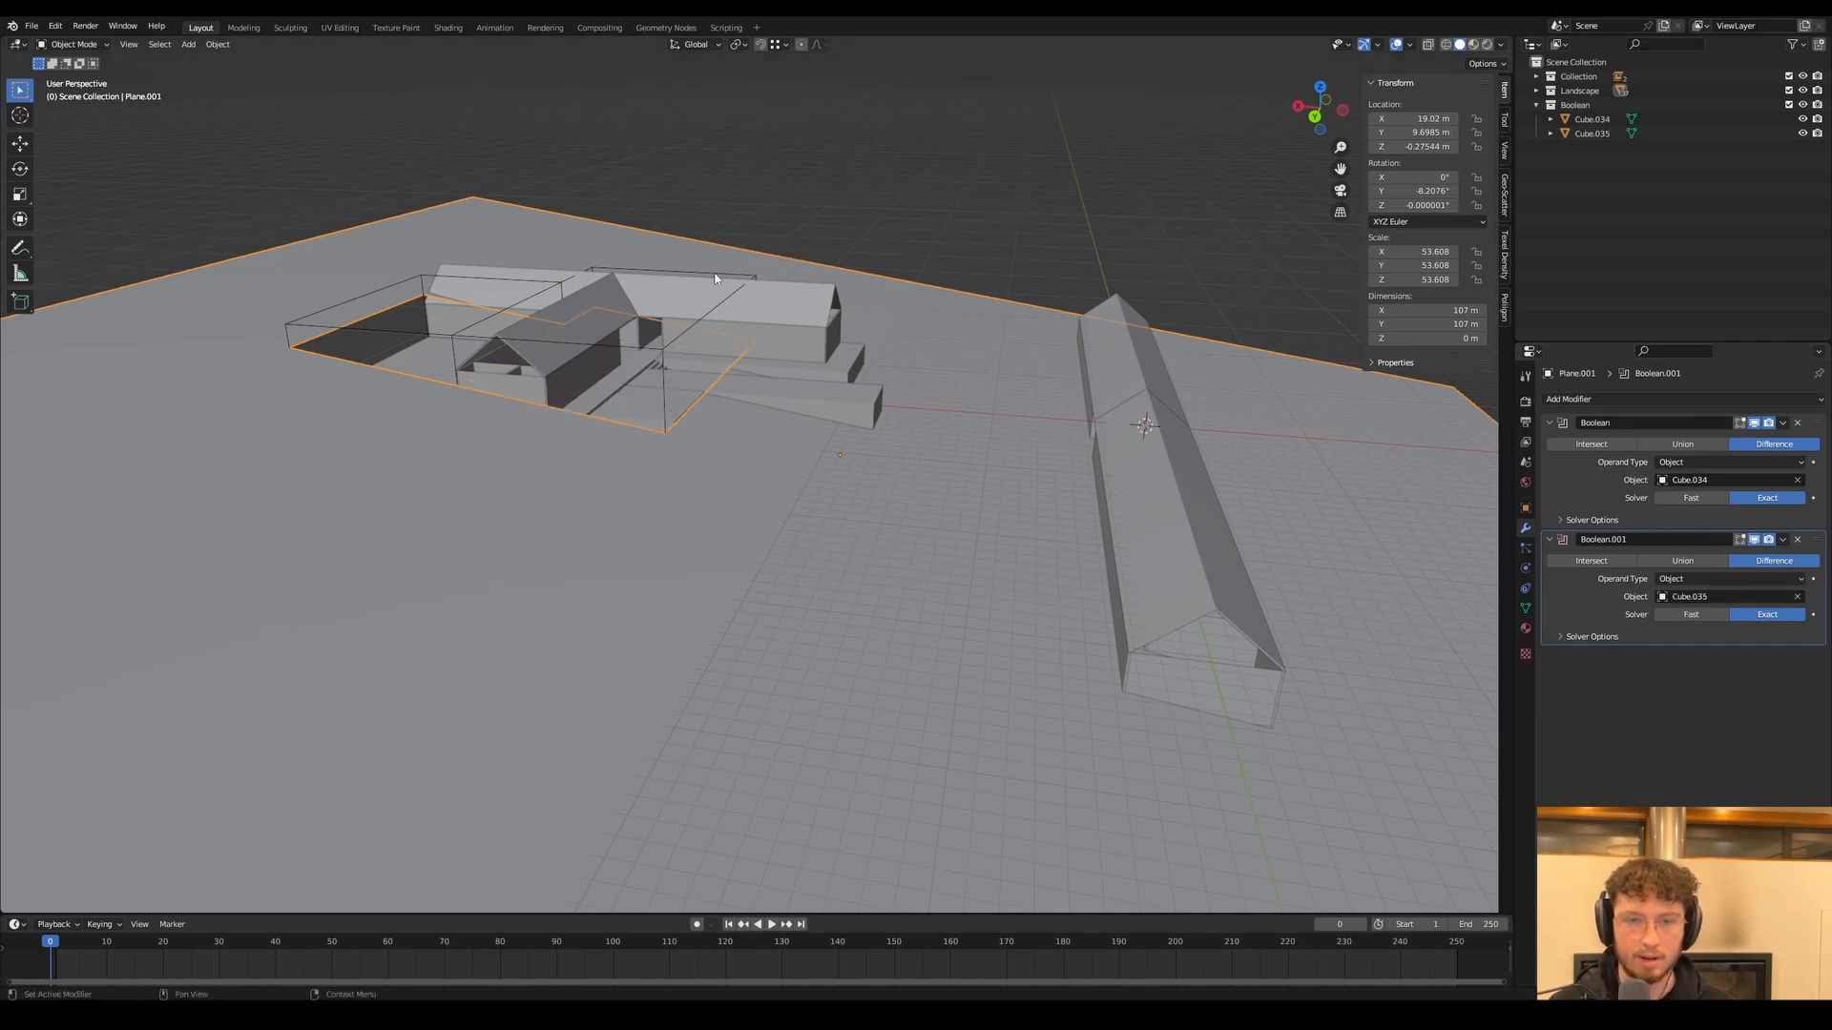
Duplicate the cutter box Cube.035 and place the copy along X at 44.576 m, in line with the first cutter
click(718, 278)
mouse_move(717, 278)
middle_down()
mouse_move(745, 303)
mouse_move(748, 278)
middle_up()
key(shift+d)
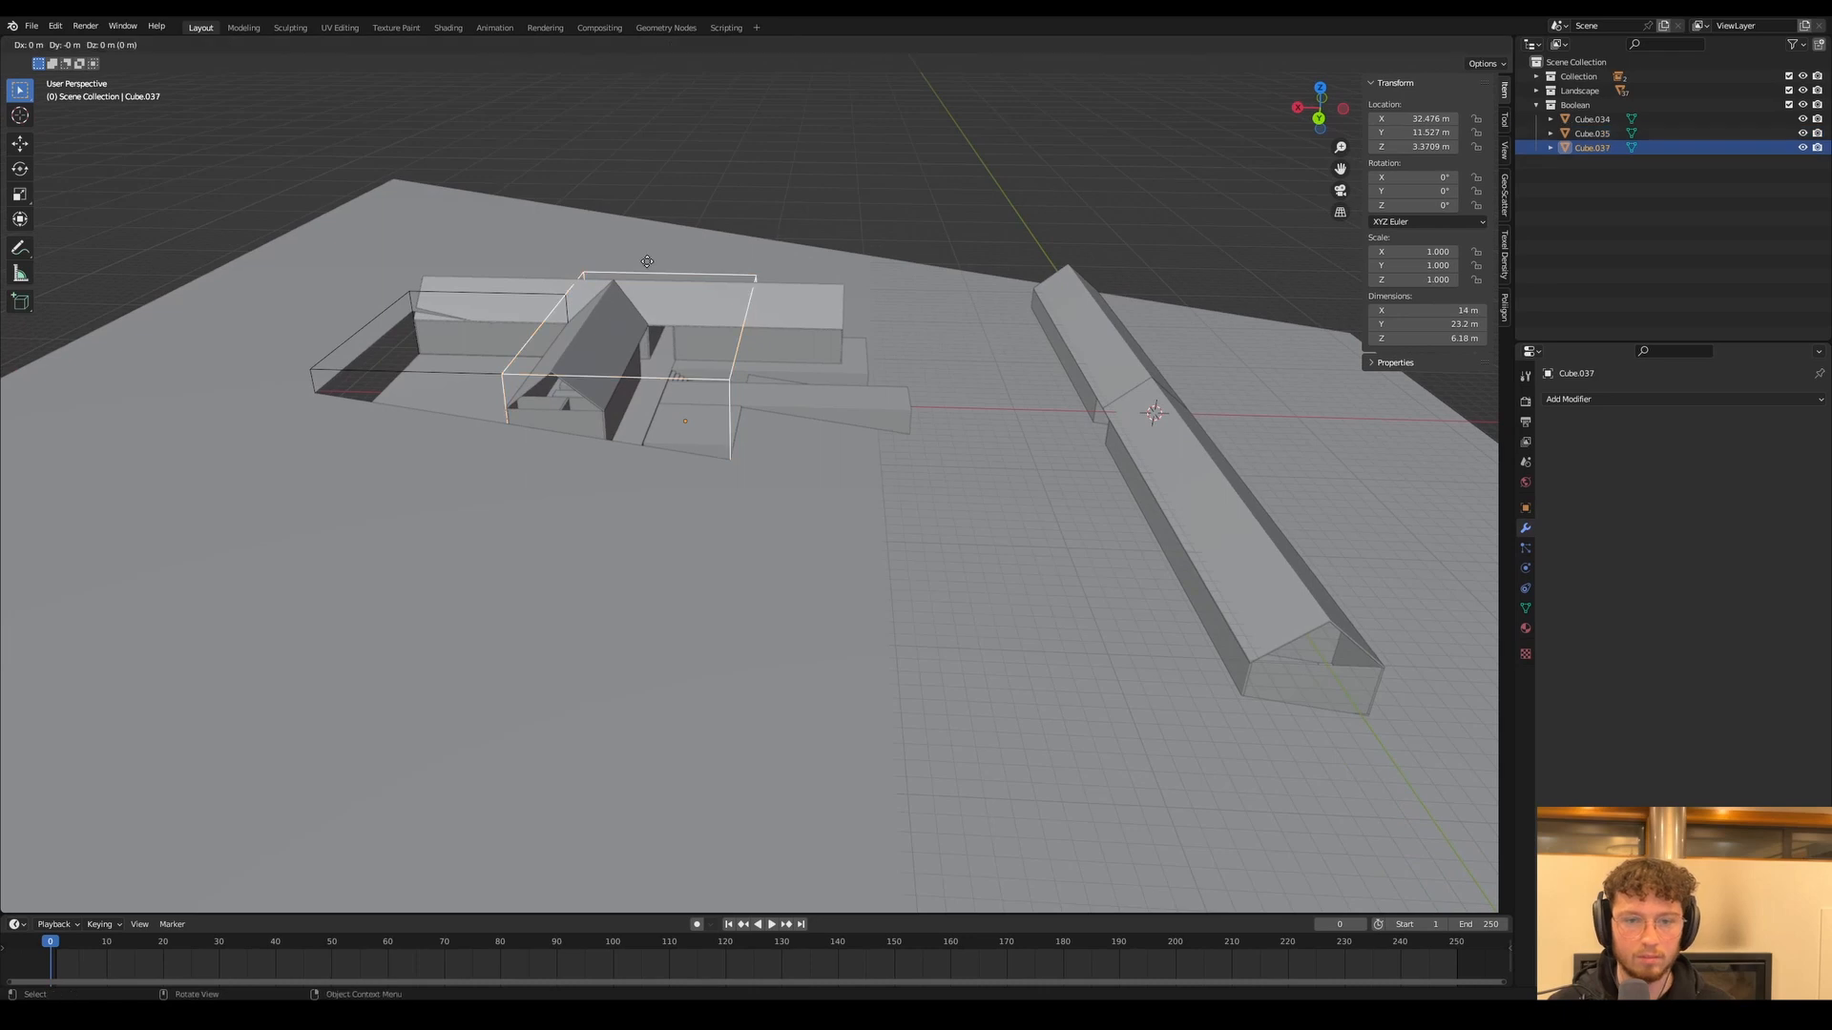
key(x)
click(971, 323)
key(g)
key(x)
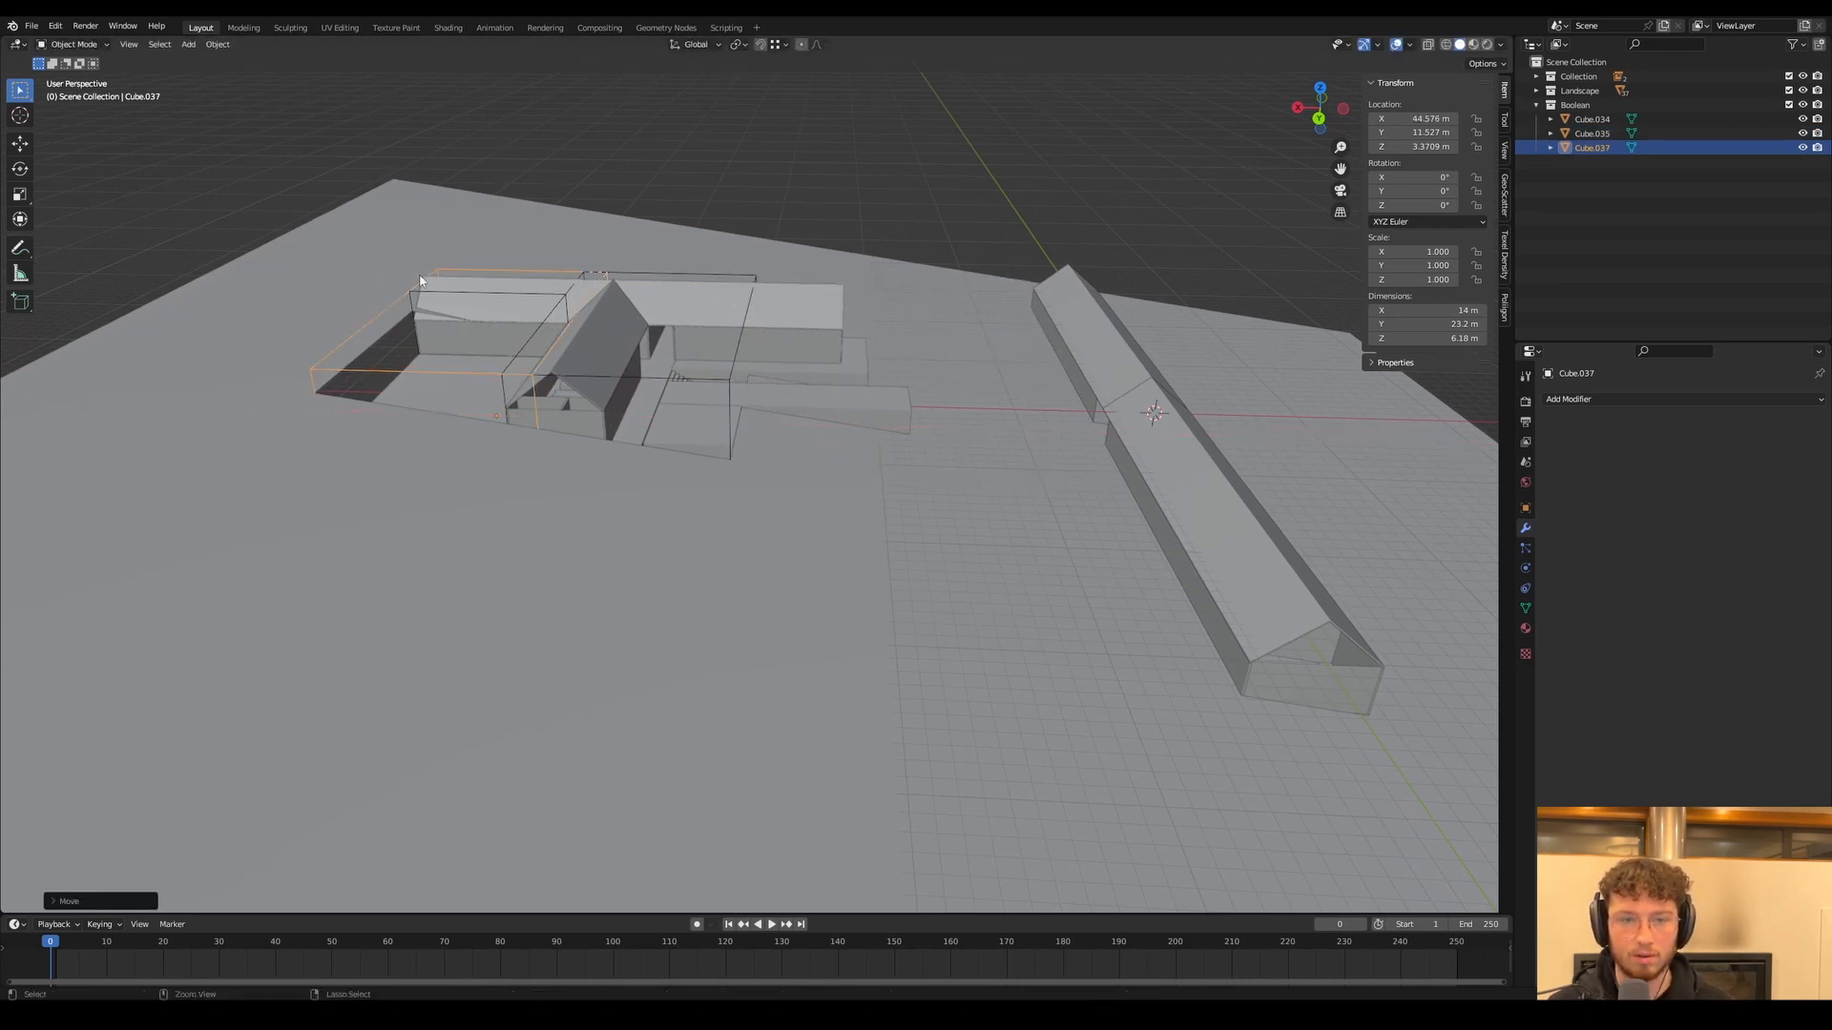
click(463, 394)
Shift the new copy's side face 16.9 m along Y and extend its end face along X to the long wing's gable
key(Tab)
key(g)
key(y)
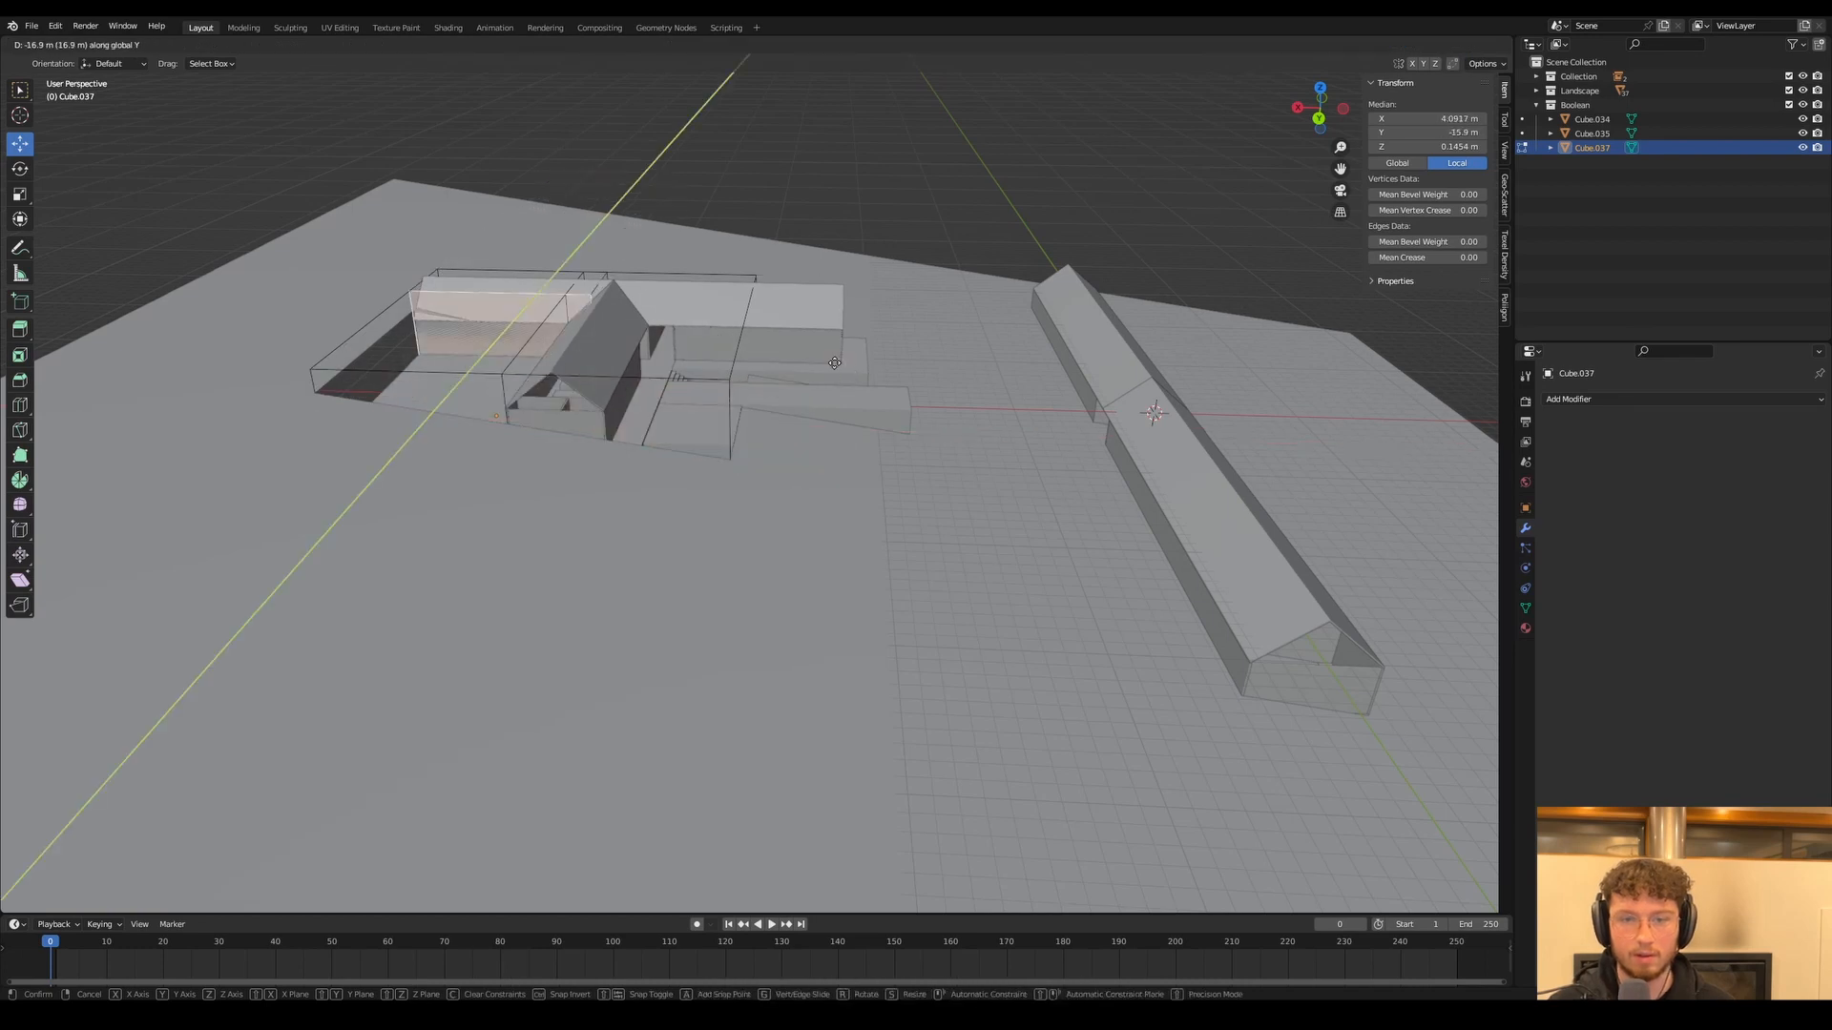
click(842, 353)
click(593, 304)
key(g)
key(x)
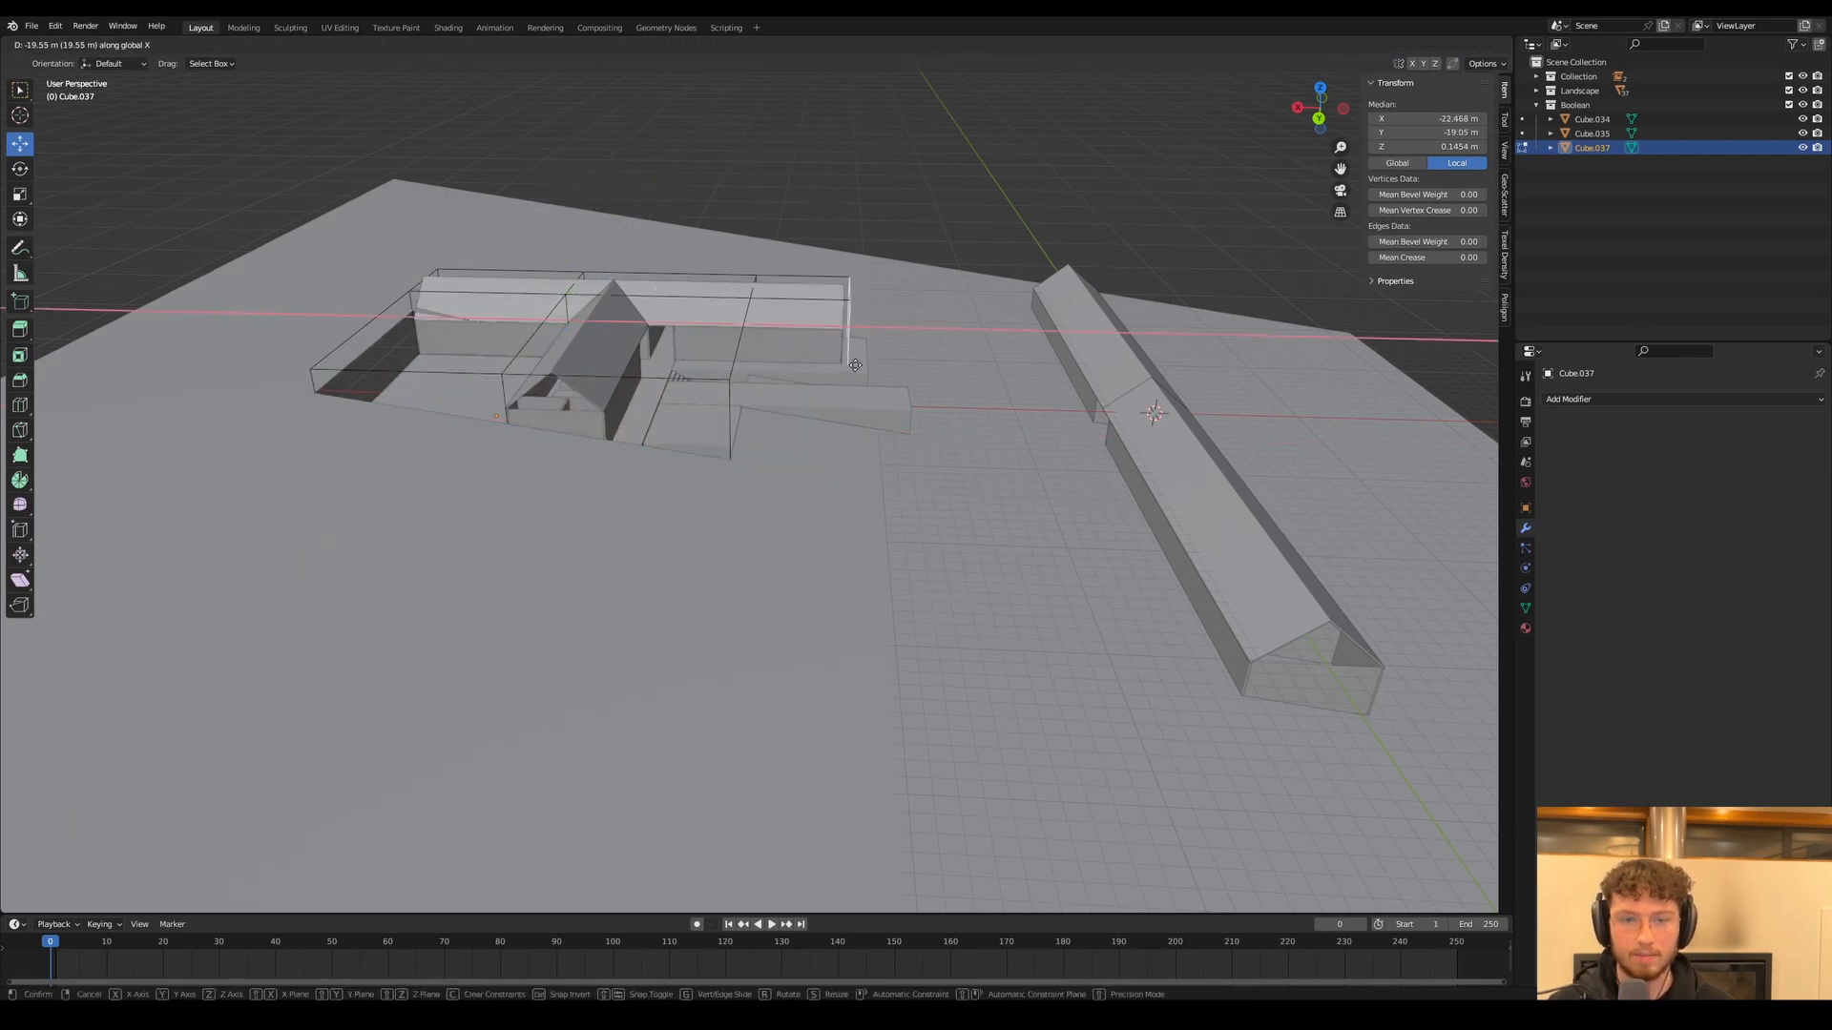
click(838, 317)
Enlarge the box around the long wing to 8.3 m along Y and 35.1 m along X
middle_drag(838, 320, 1011, 402)
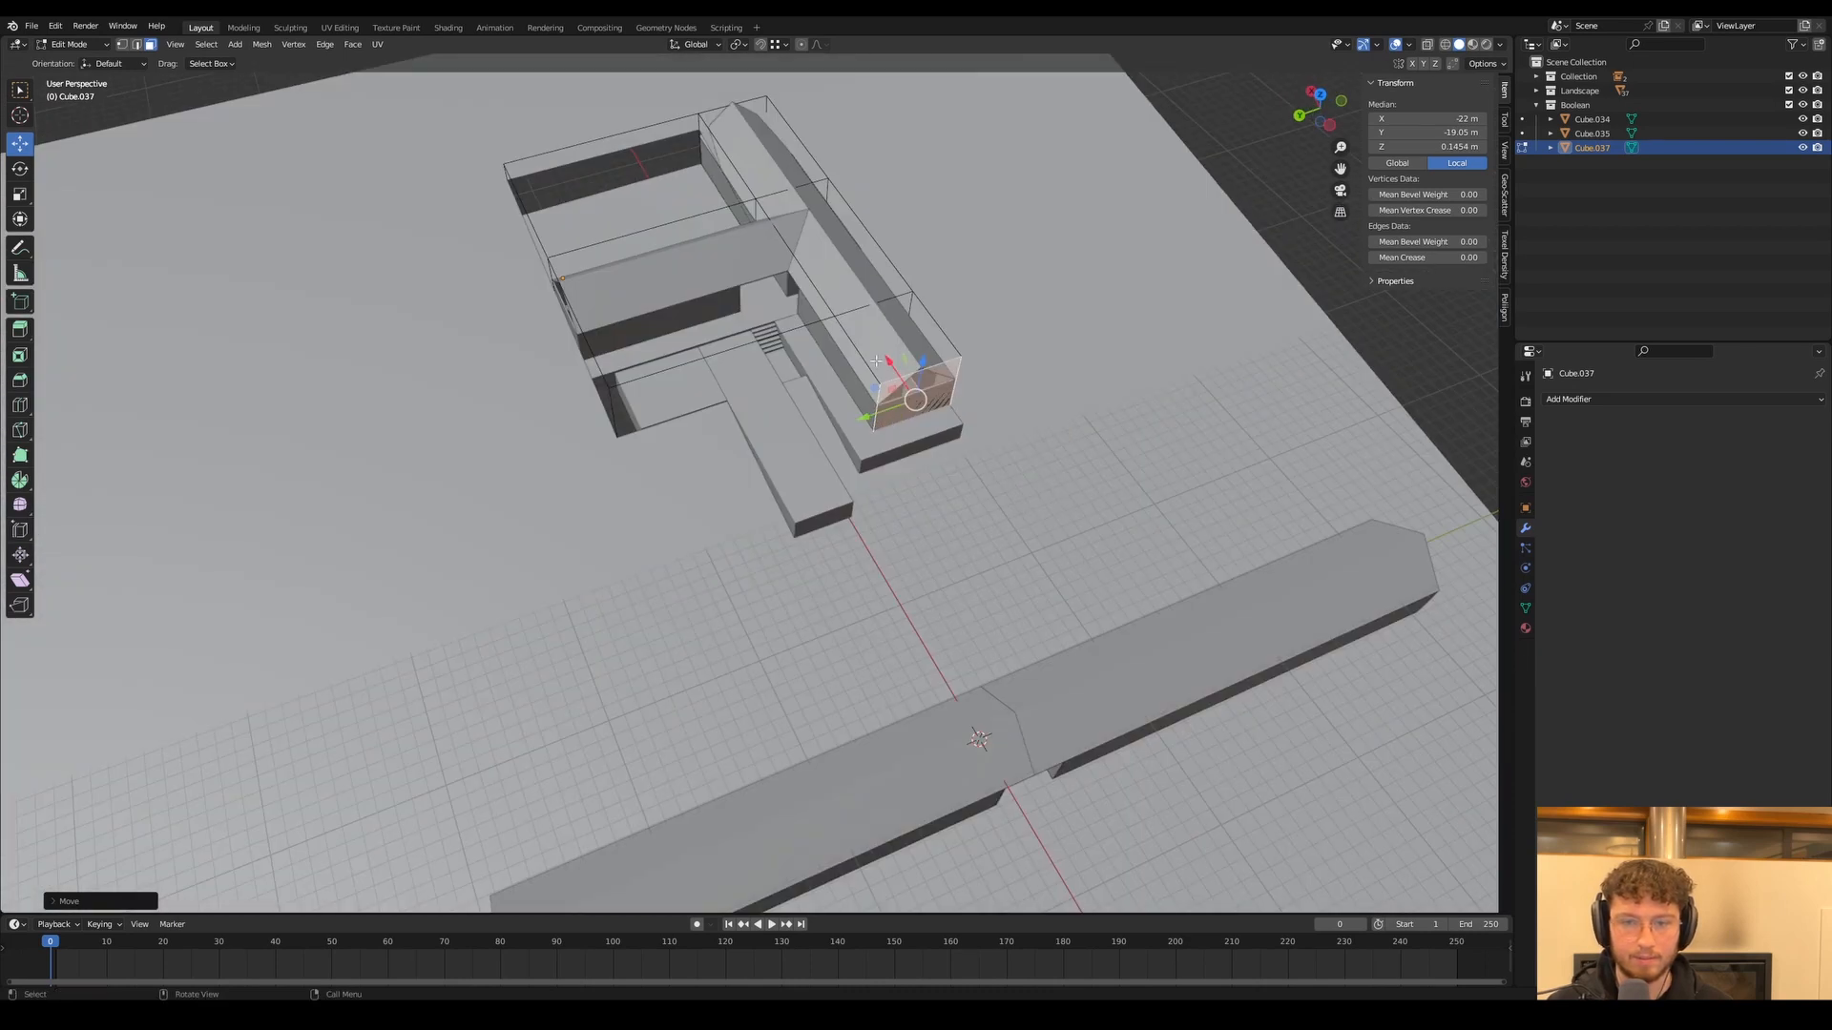
click(817, 326)
key(g)
key(x)
key(y)
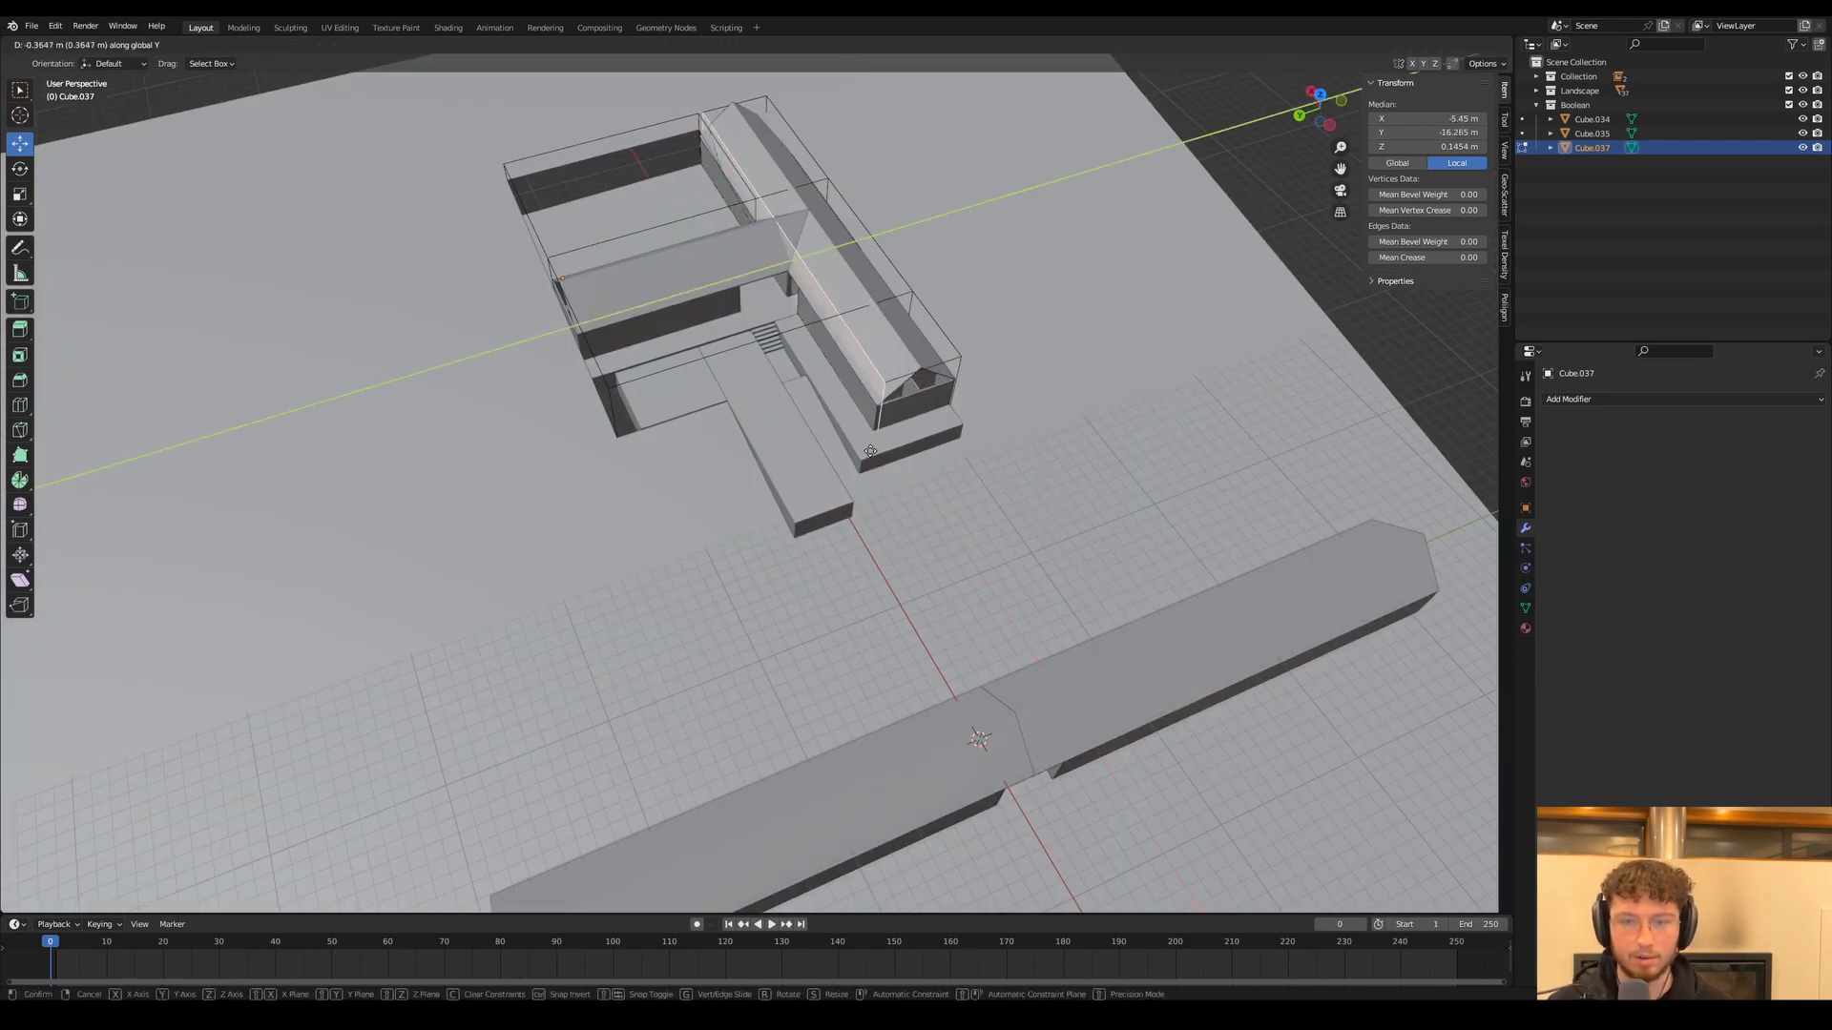
click(784, 379)
click(888, 412)
key(g)
key(x)
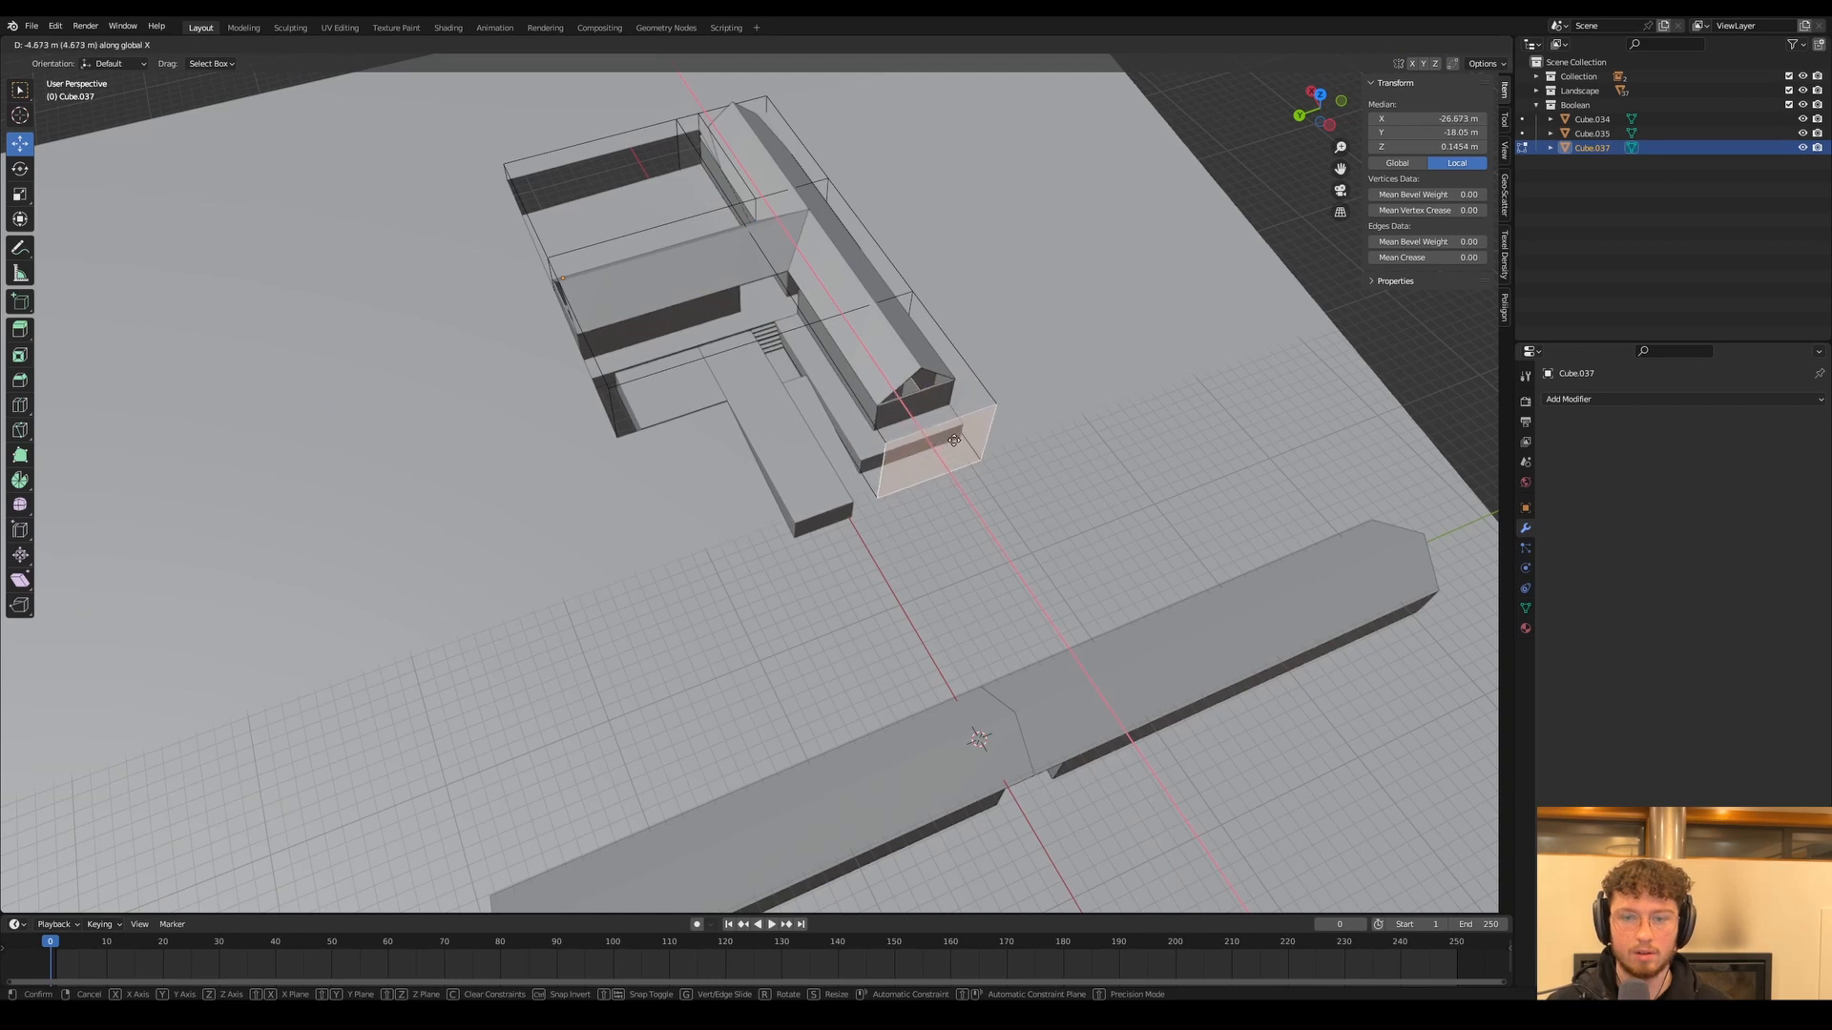
click(900, 431)
Lower the bottom face of the long wing's cutter box along Z, making the box 11.8 m tall
middle_drag(828, 416, 511, 343)
scroll(764, 410, up, 5)
scroll(512, 343, down, 3)
scroll(1012, 416, up, 6)
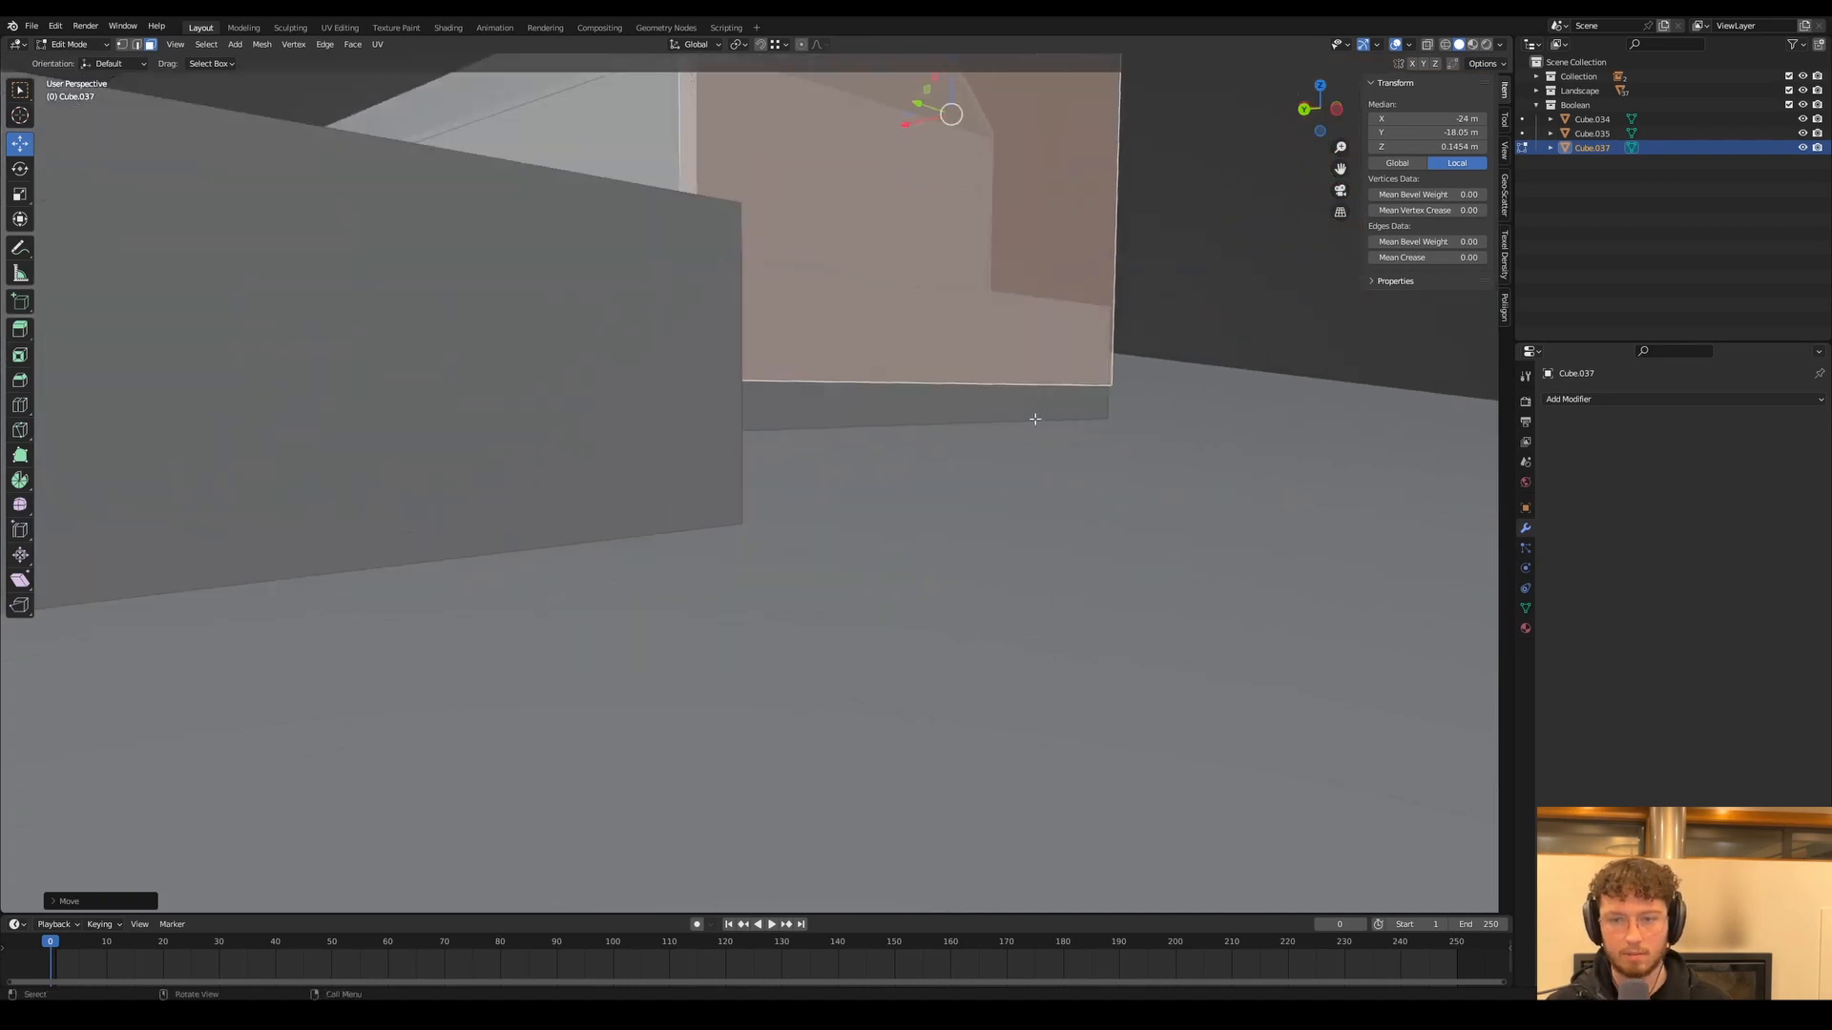
scroll(745, 361, up, 2)
middle_drag(908, 401, 687, 356)
click(745, 362)
scroll(687, 366, up, 4)
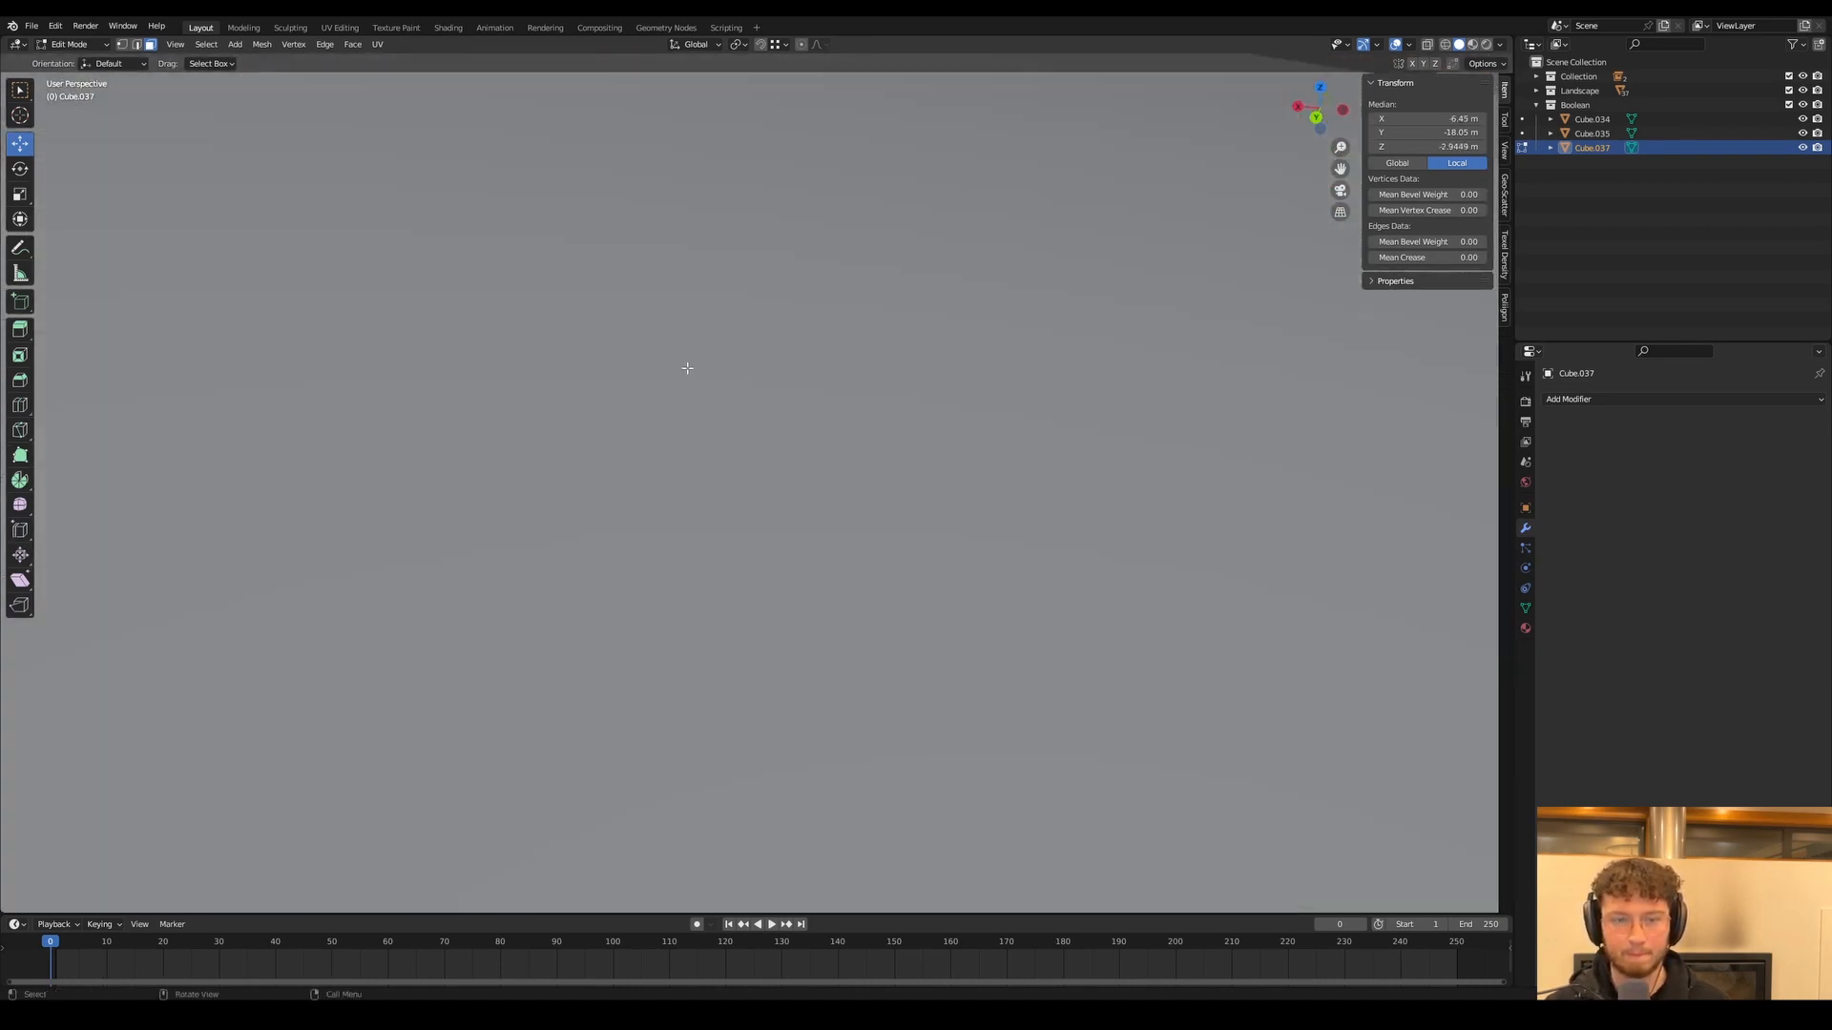
scroll(531, 352, down, 4)
scroll(597, 394, down, 9)
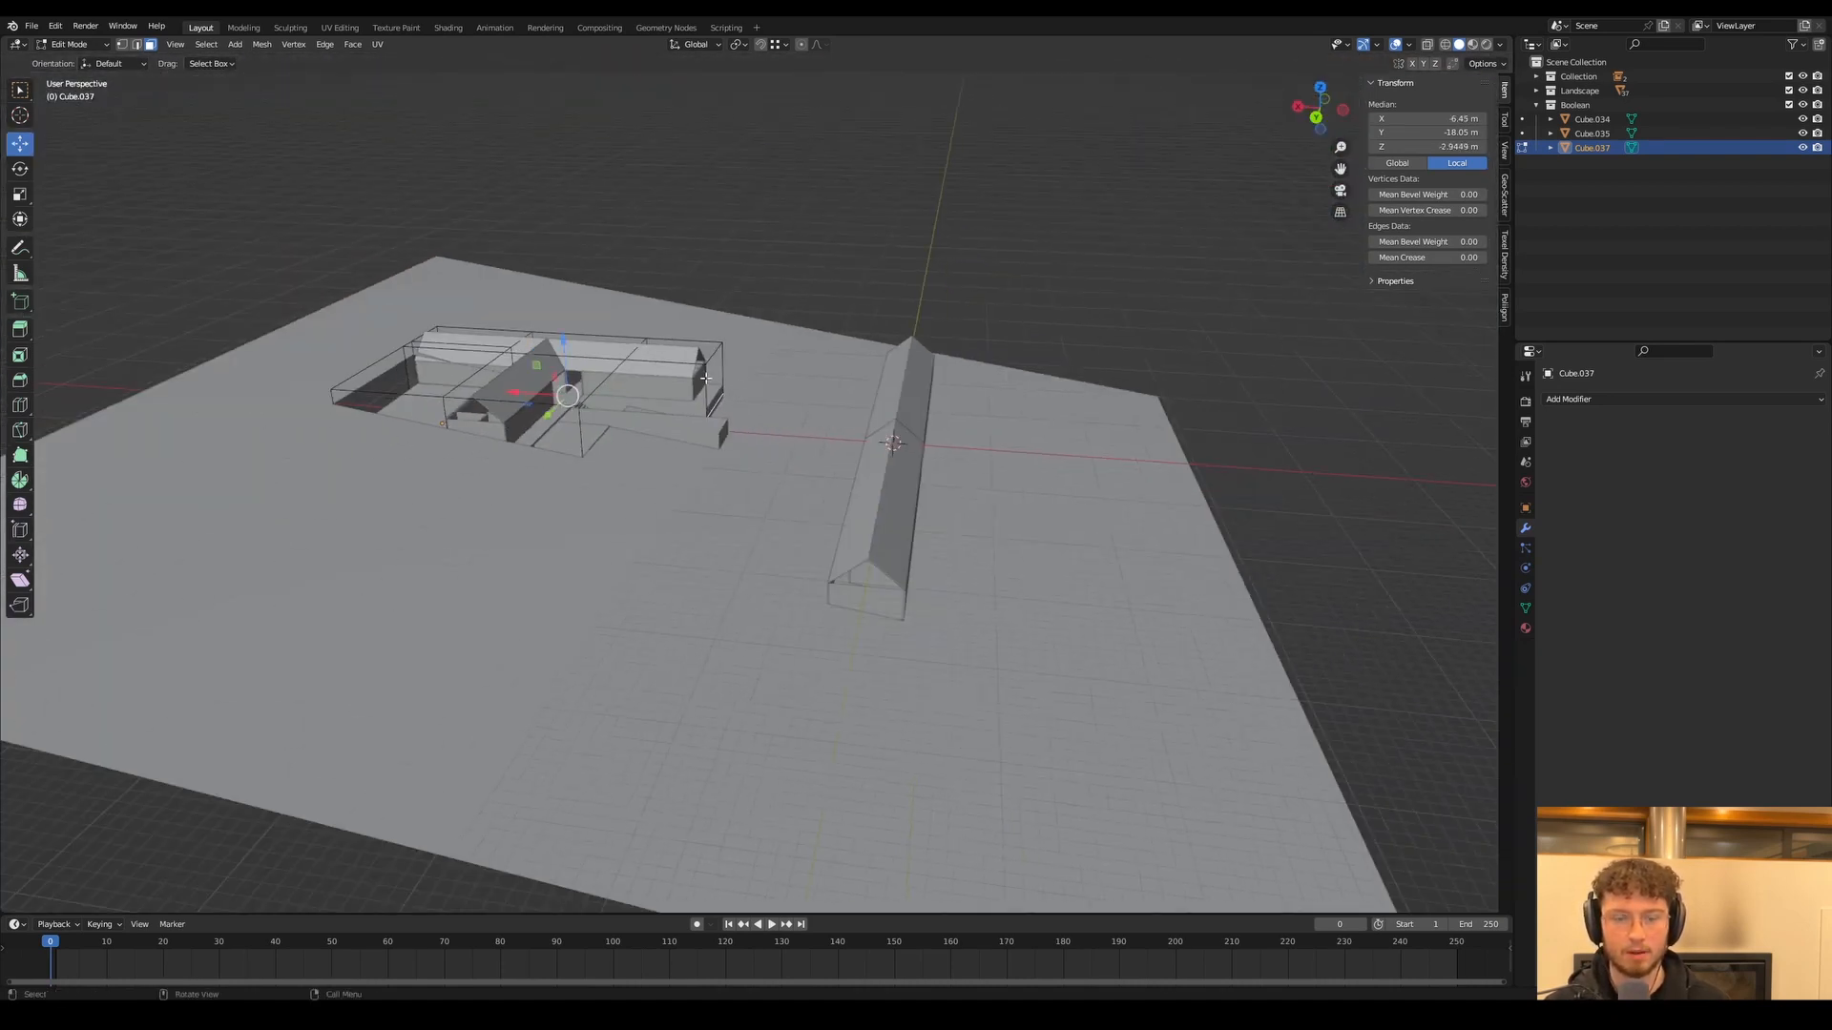
scroll(735, 406, up, 4)
key(g)
key(z)
click(759, 432)
key(Tab)
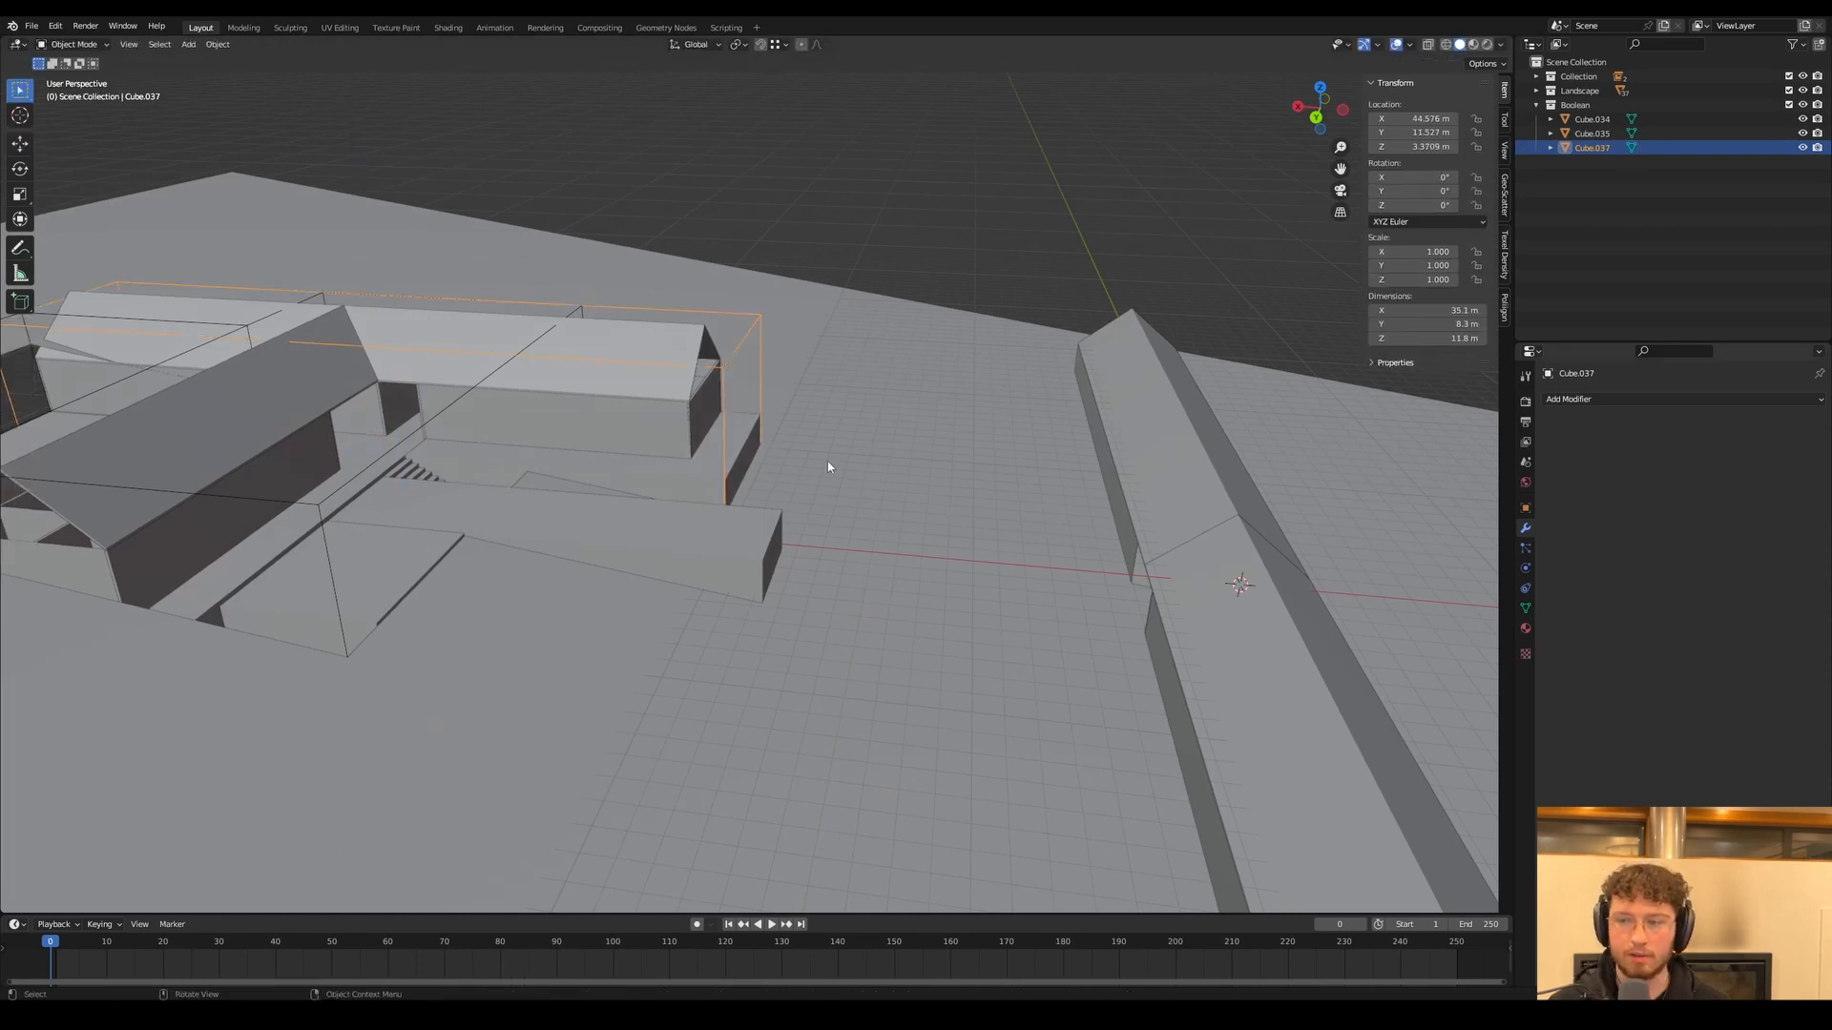
Add a third Boolean Difference modifier to the landscape plane with Cube.037 as the cutter, and save the file
click(897, 456)
click(1603, 400)
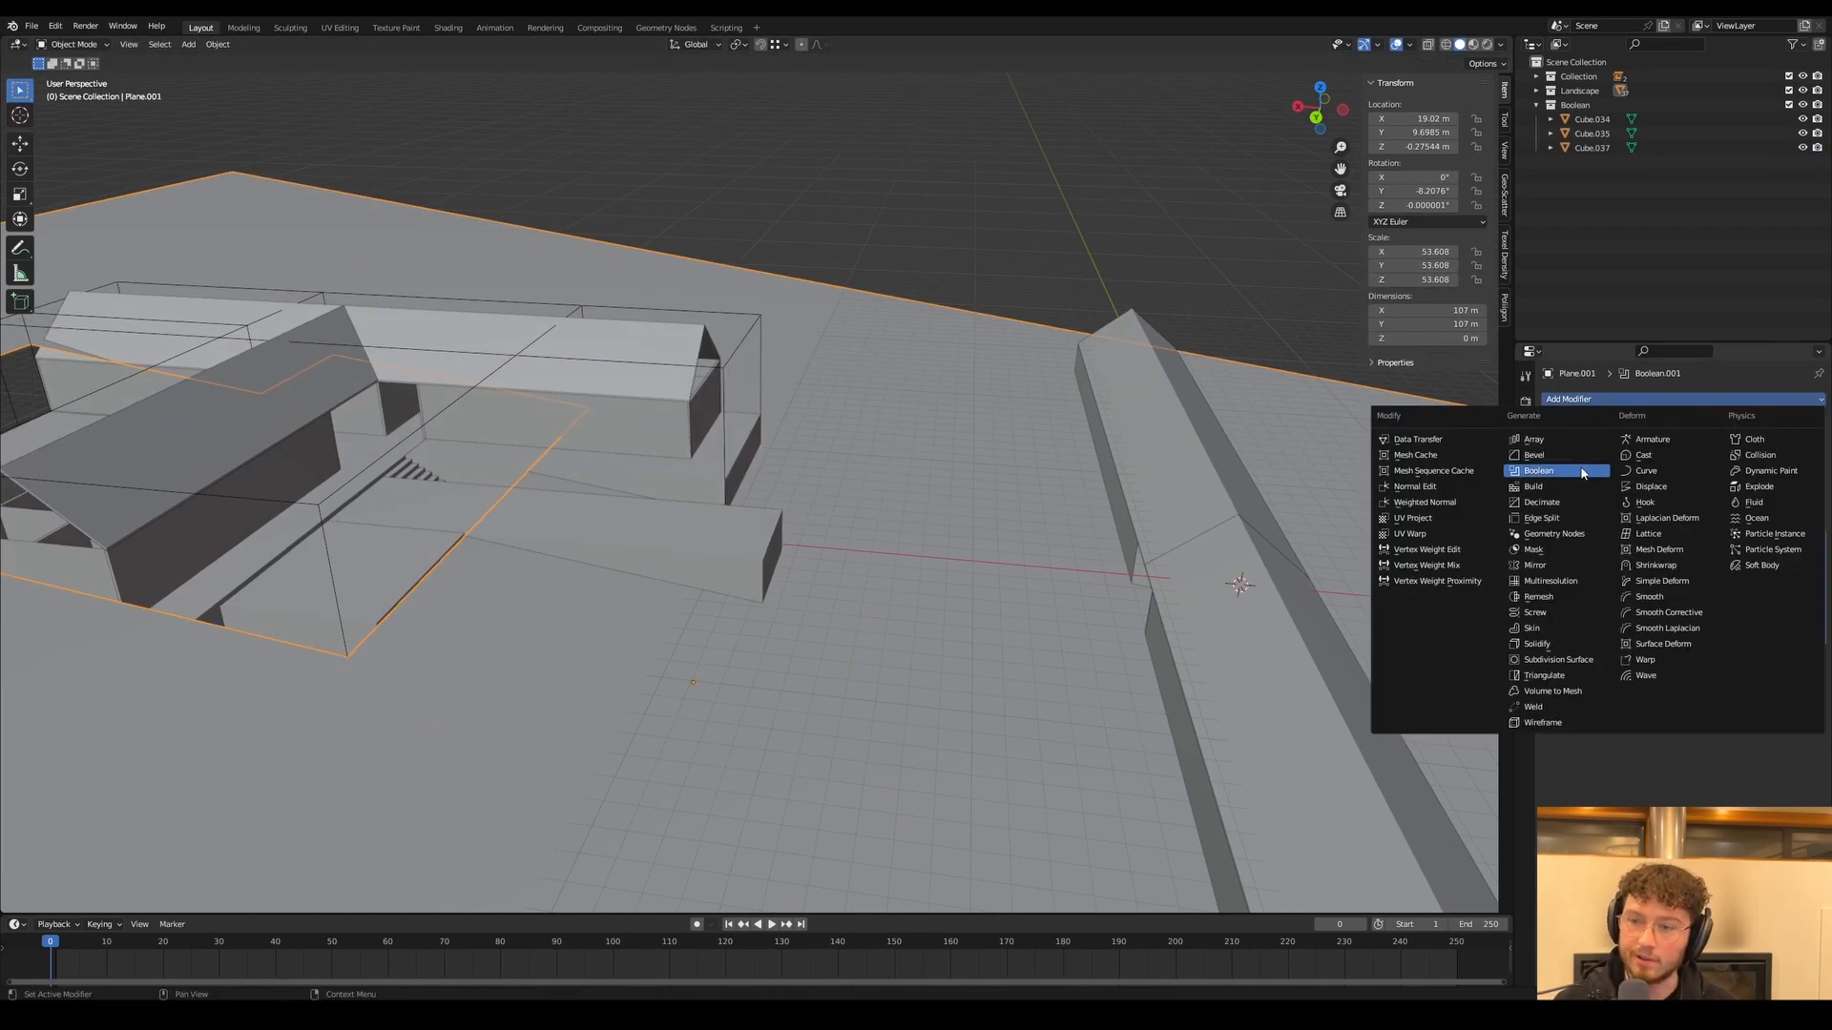
click(1545, 471)
click(1798, 713)
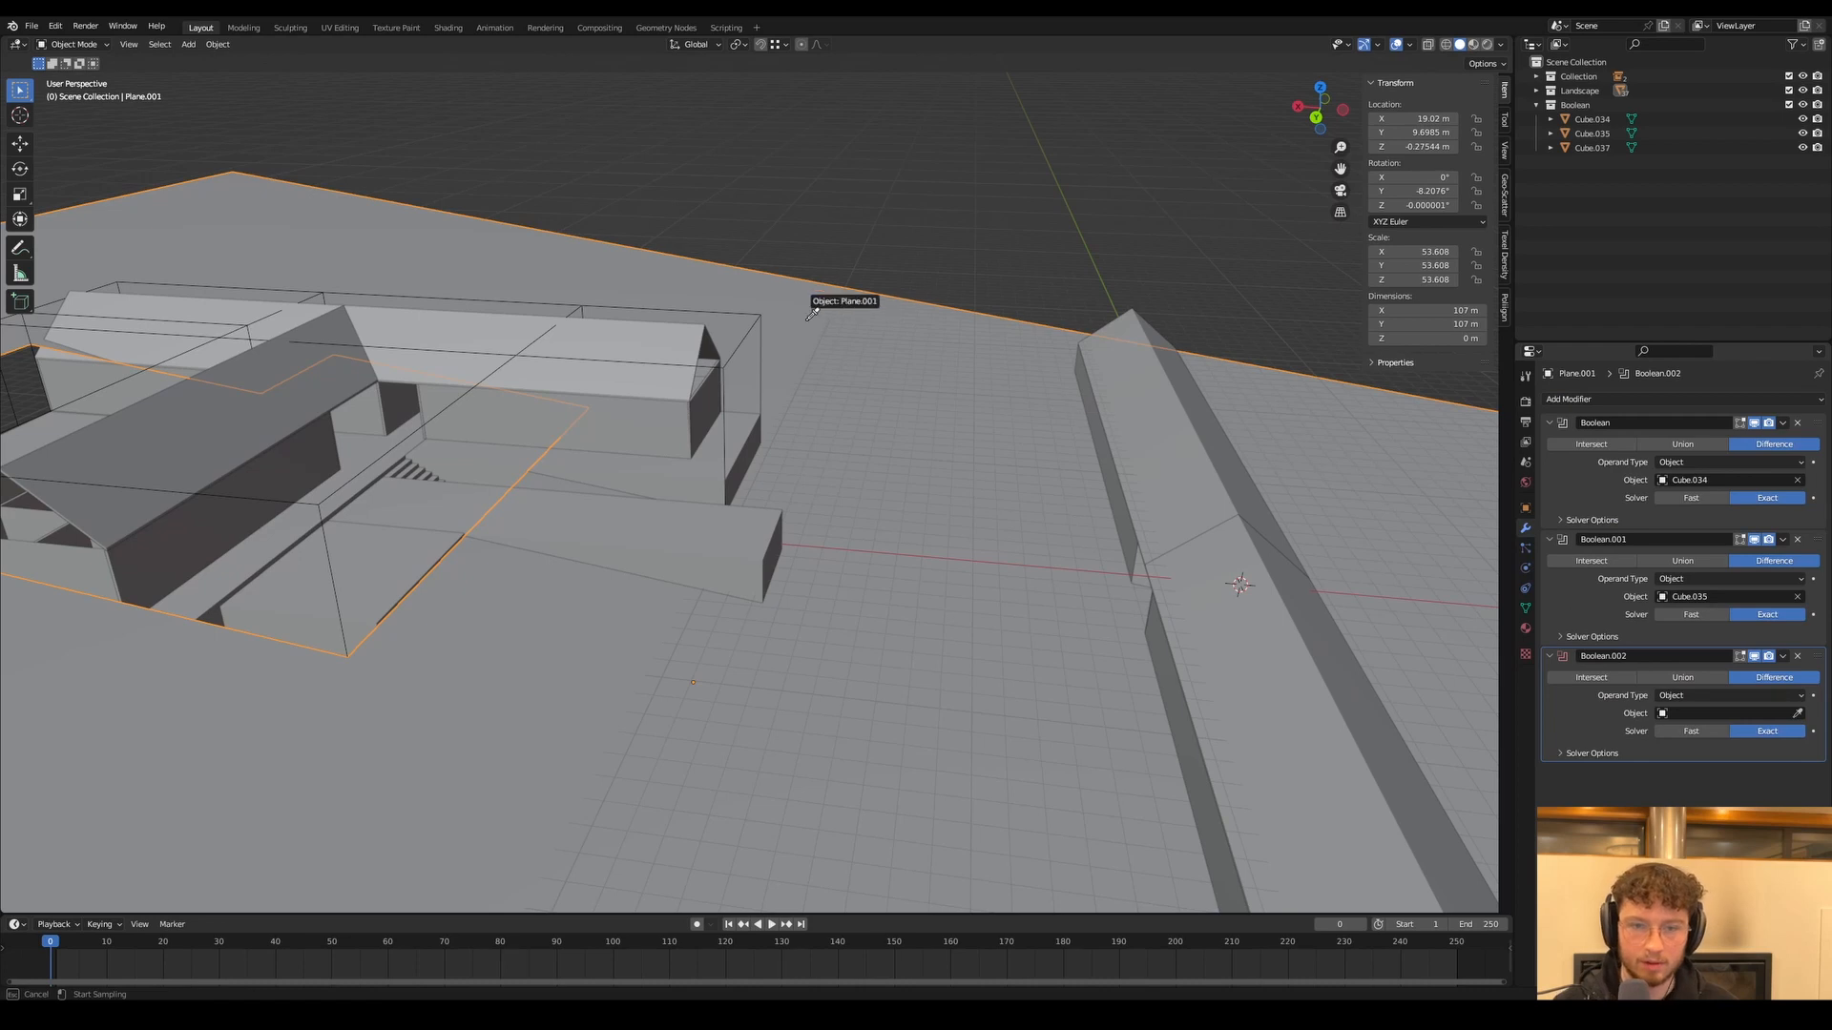
click(760, 319)
middle_drag(760, 320, 992, 349)
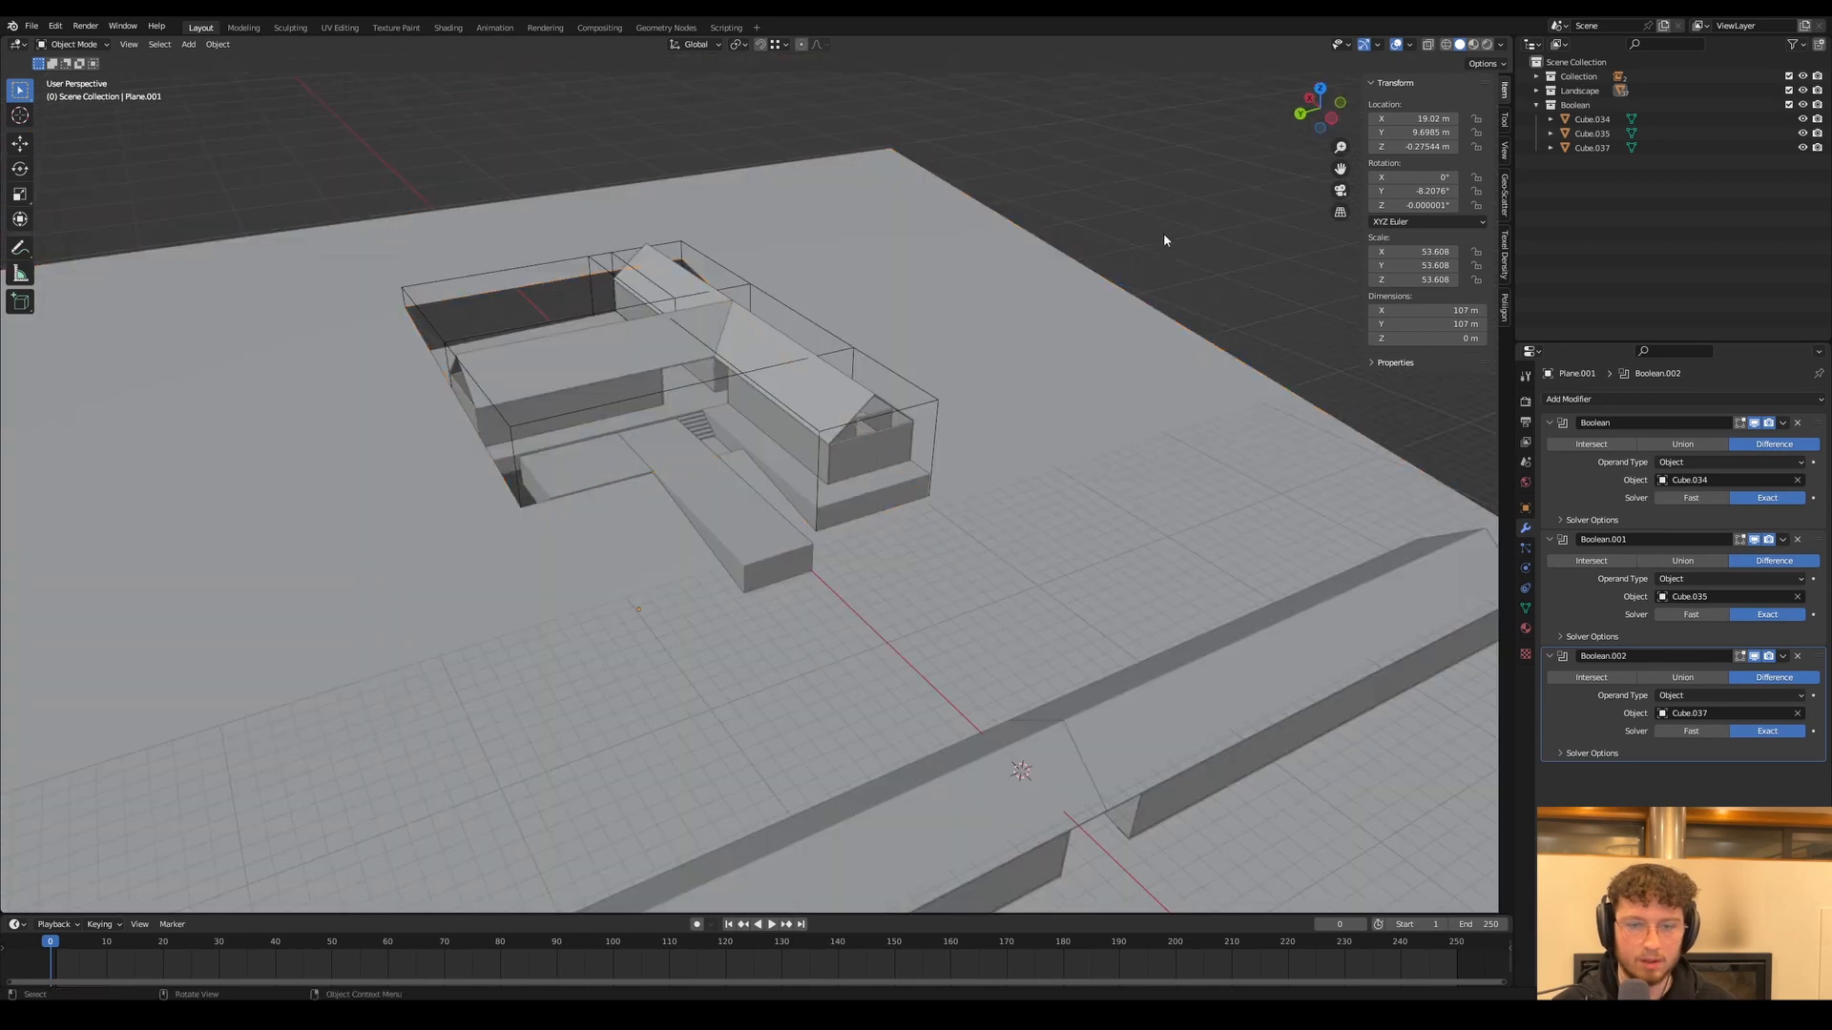
key(ctrl+s)
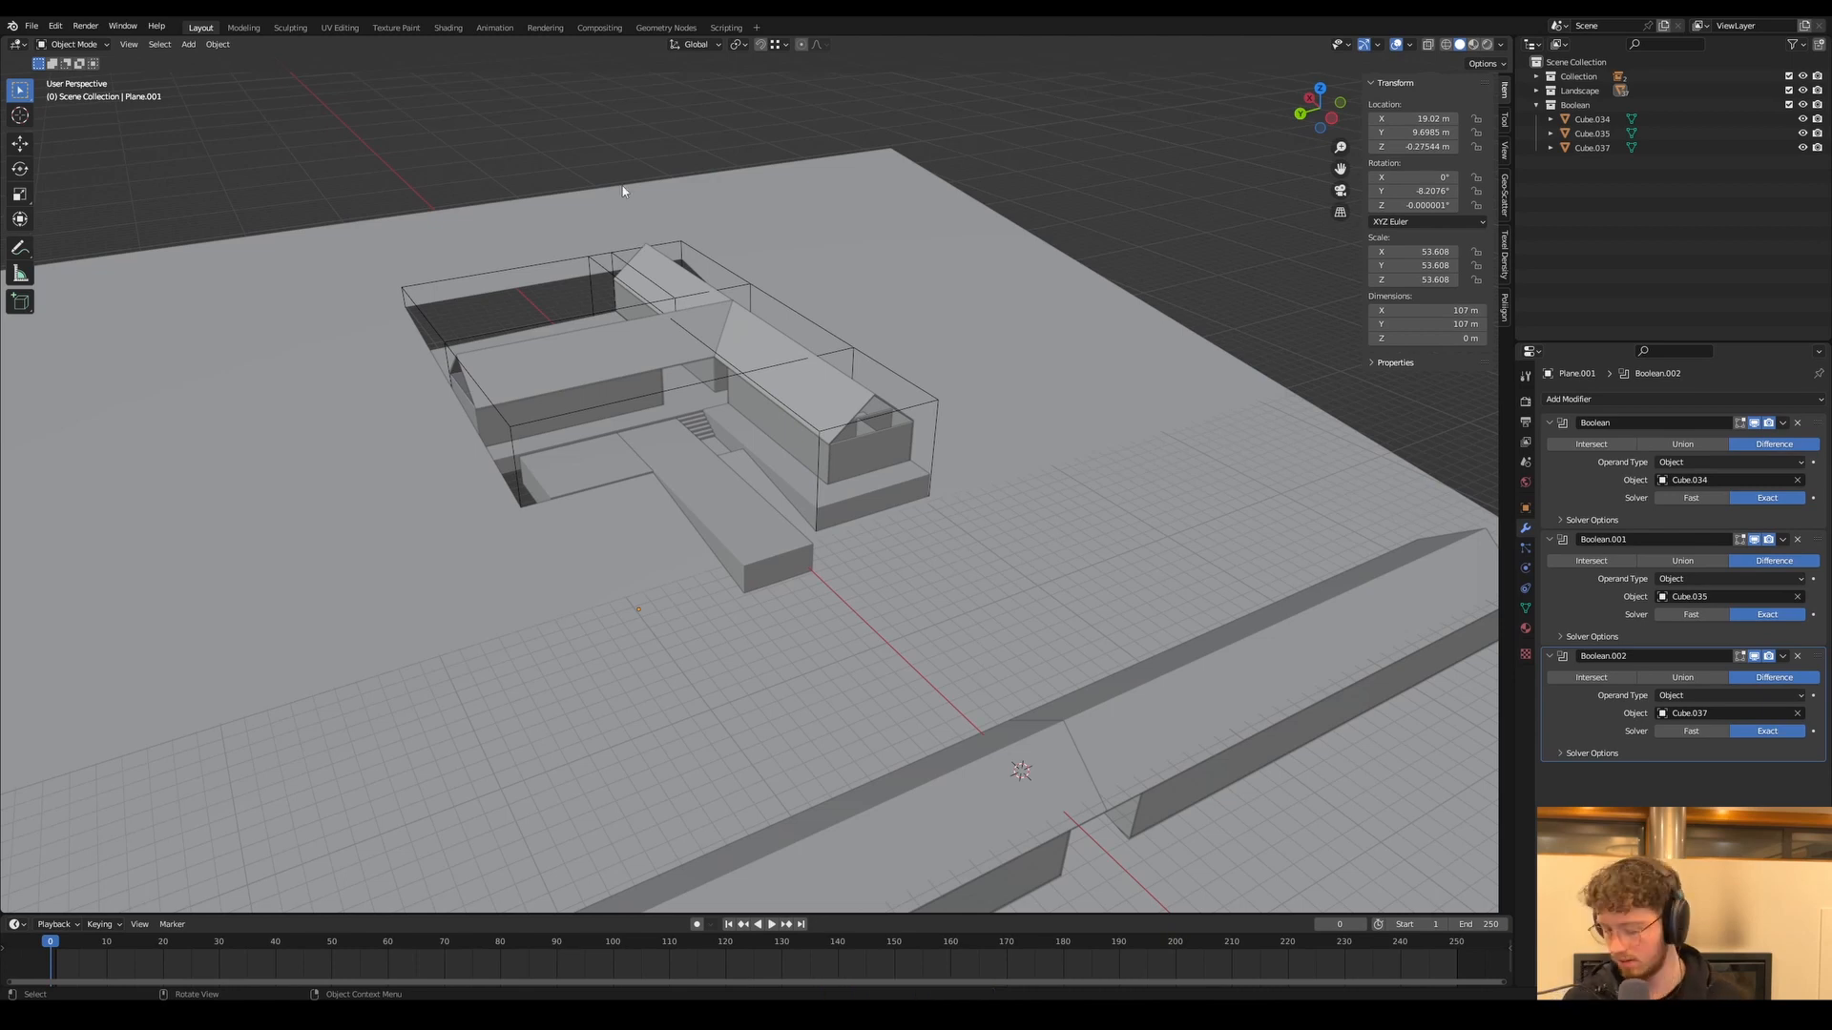
Duplicate the cutter box Cube.035 and snap the copy to the outer corner of the long wing's base
key(shift+a)
mouse_move(810, 335)
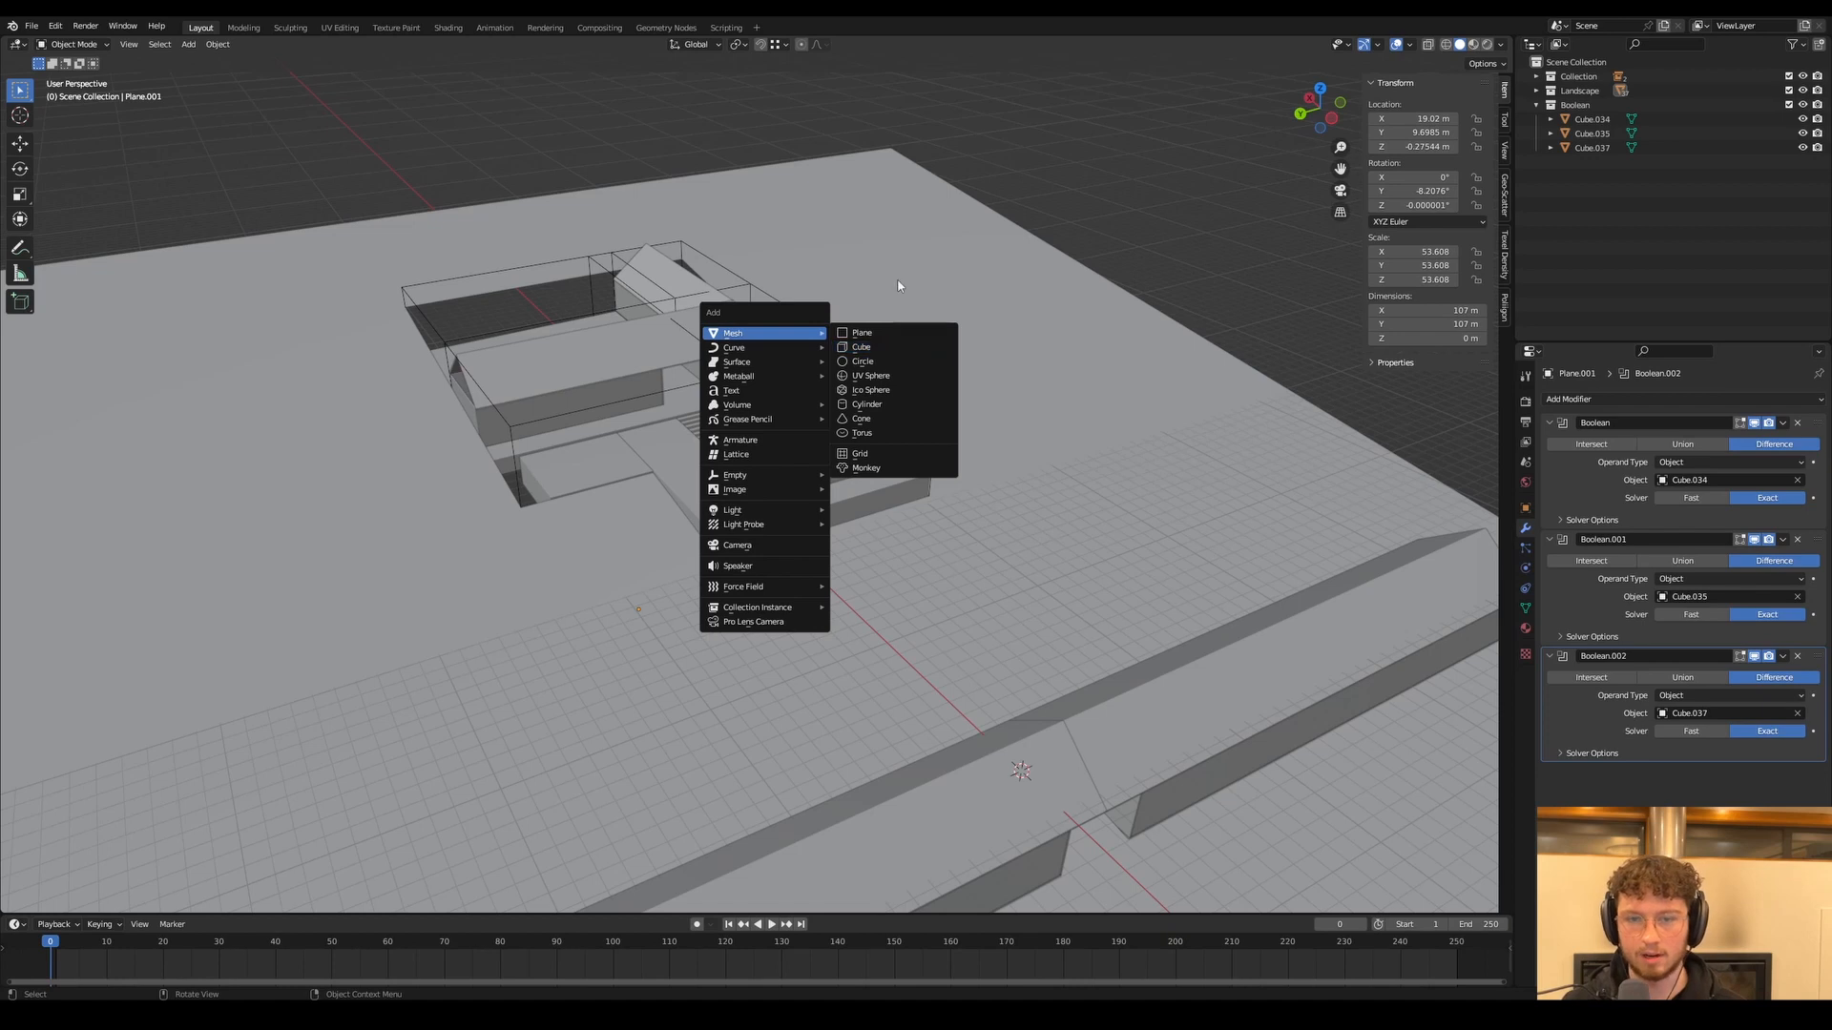
click(512, 427)
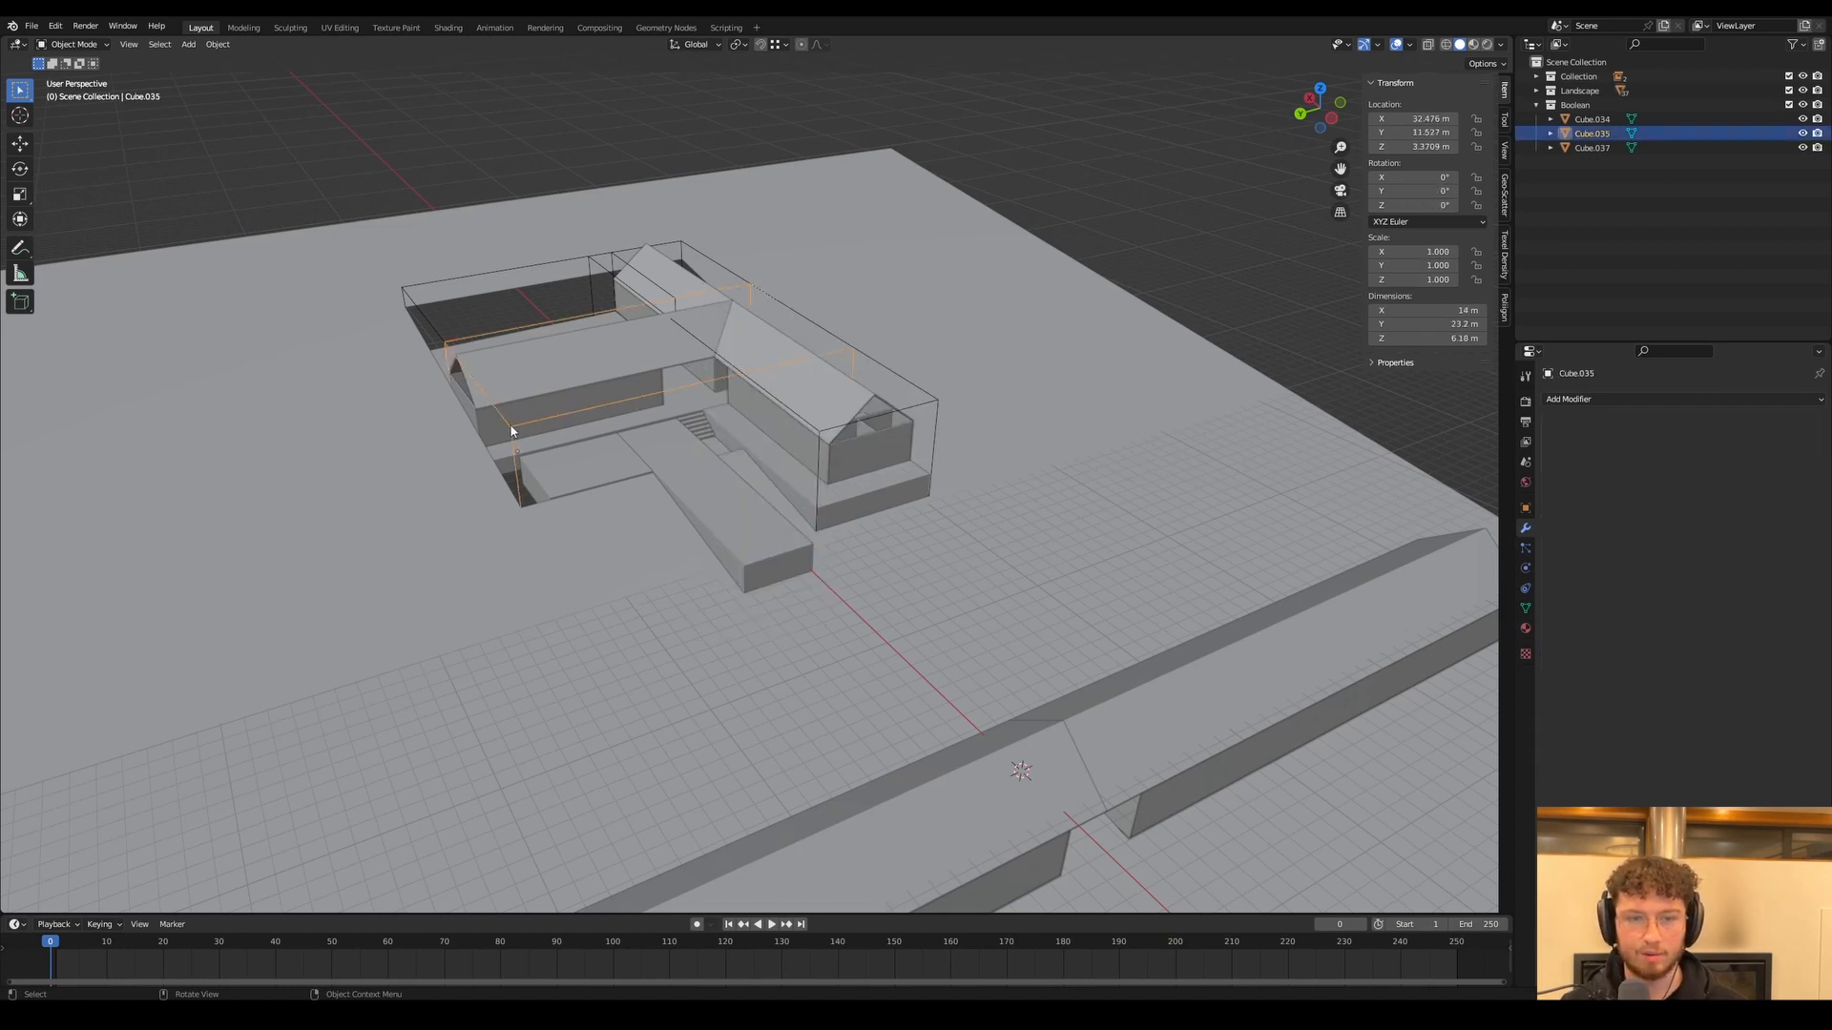
key(shift+d)
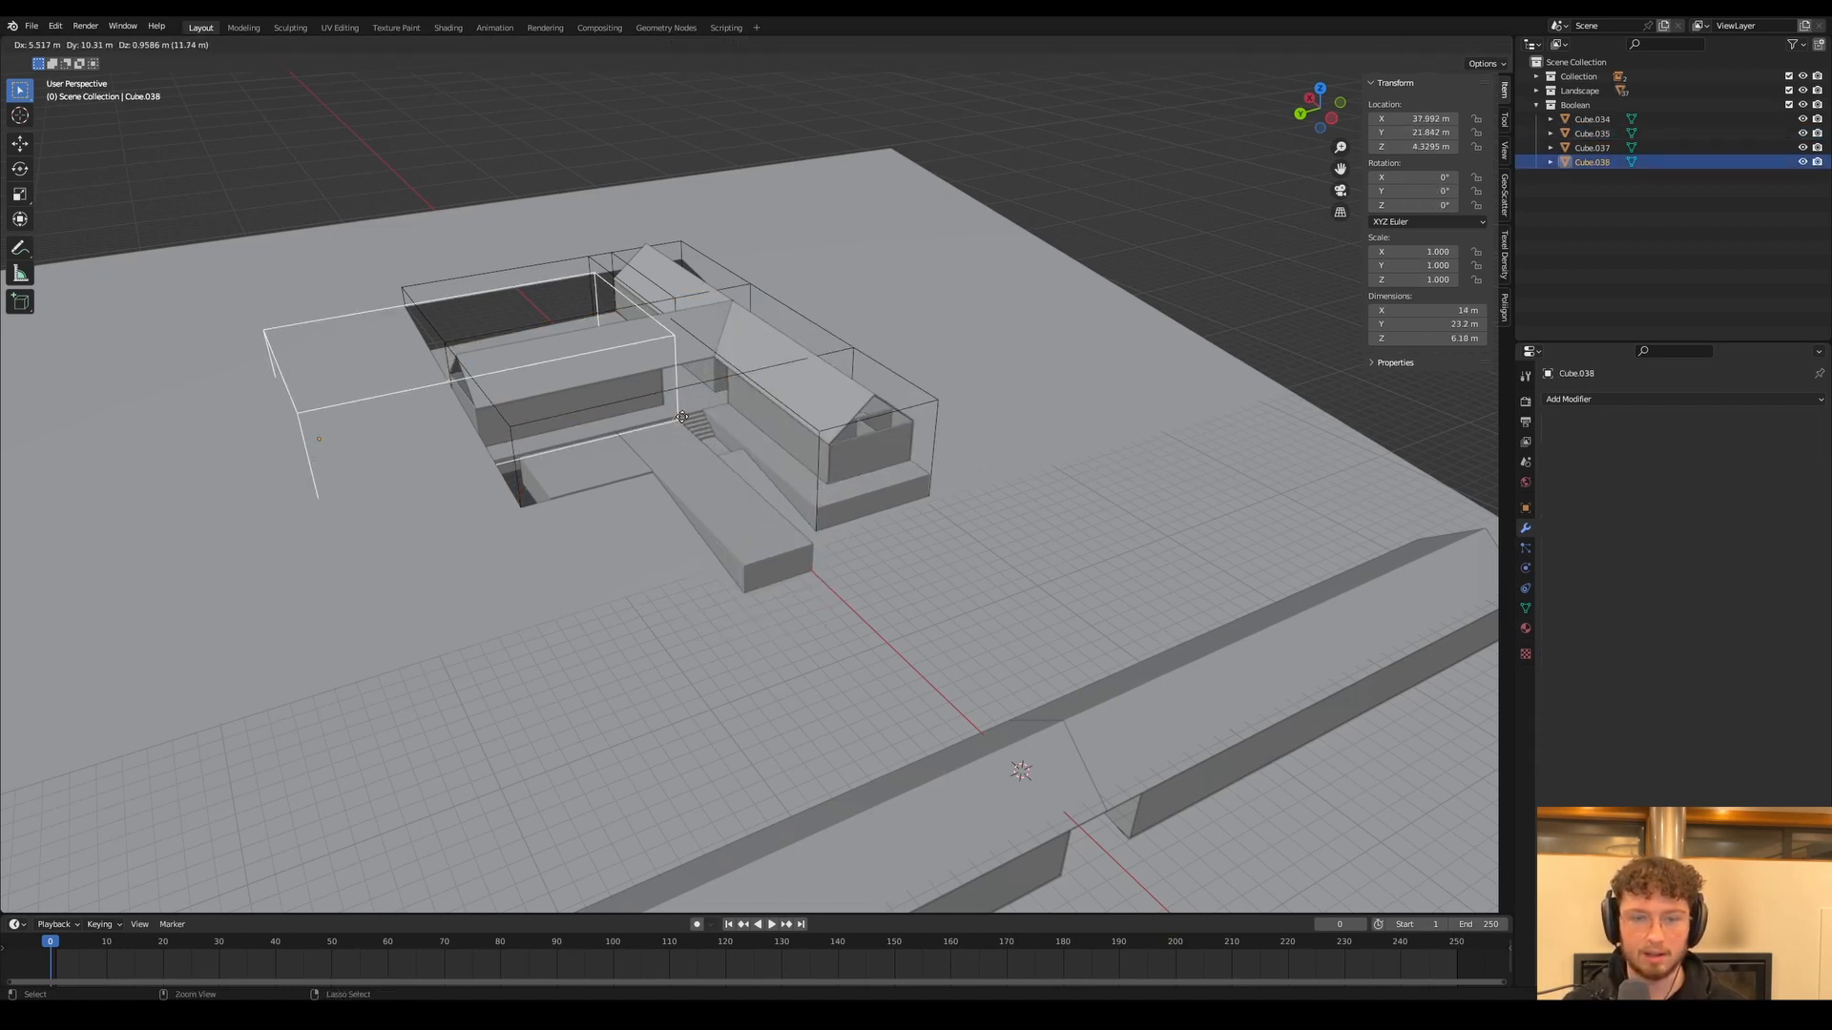
ctrl+click(819, 505)
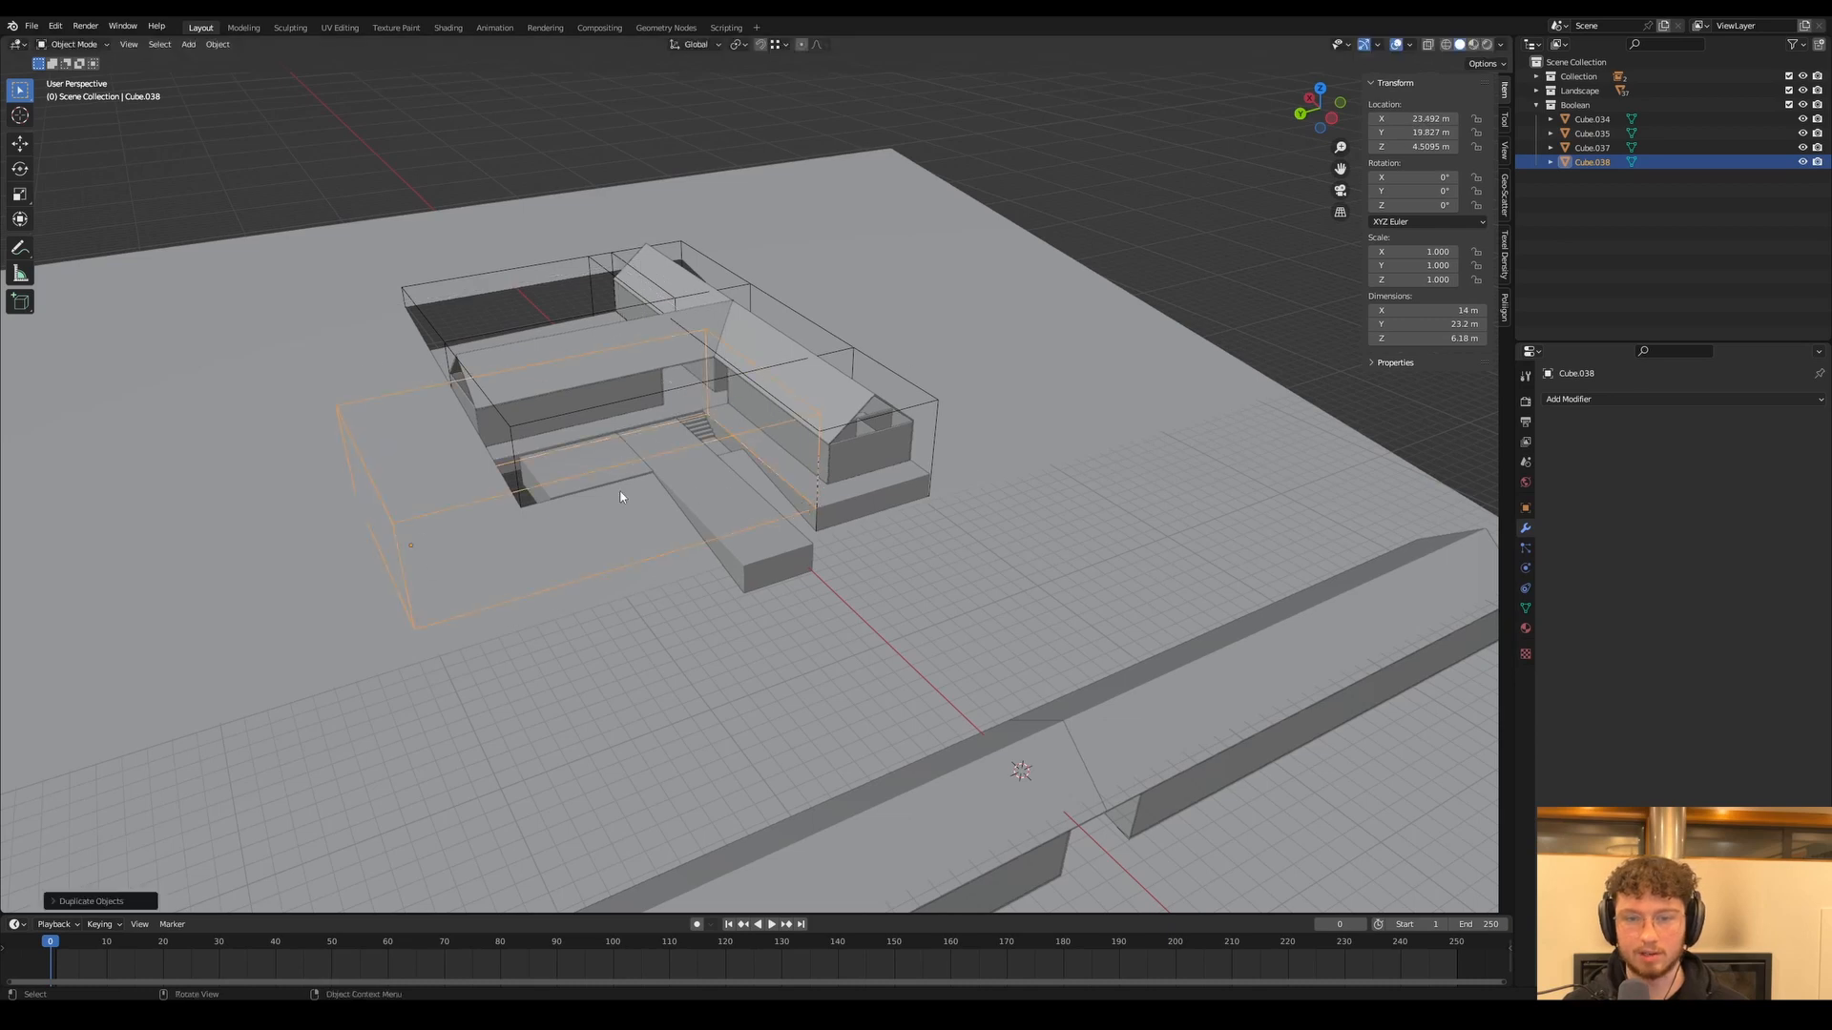
Move the copy's far side face along Y to the stair passage, making the box 2 m wide
key(Tab)
click(372, 510)
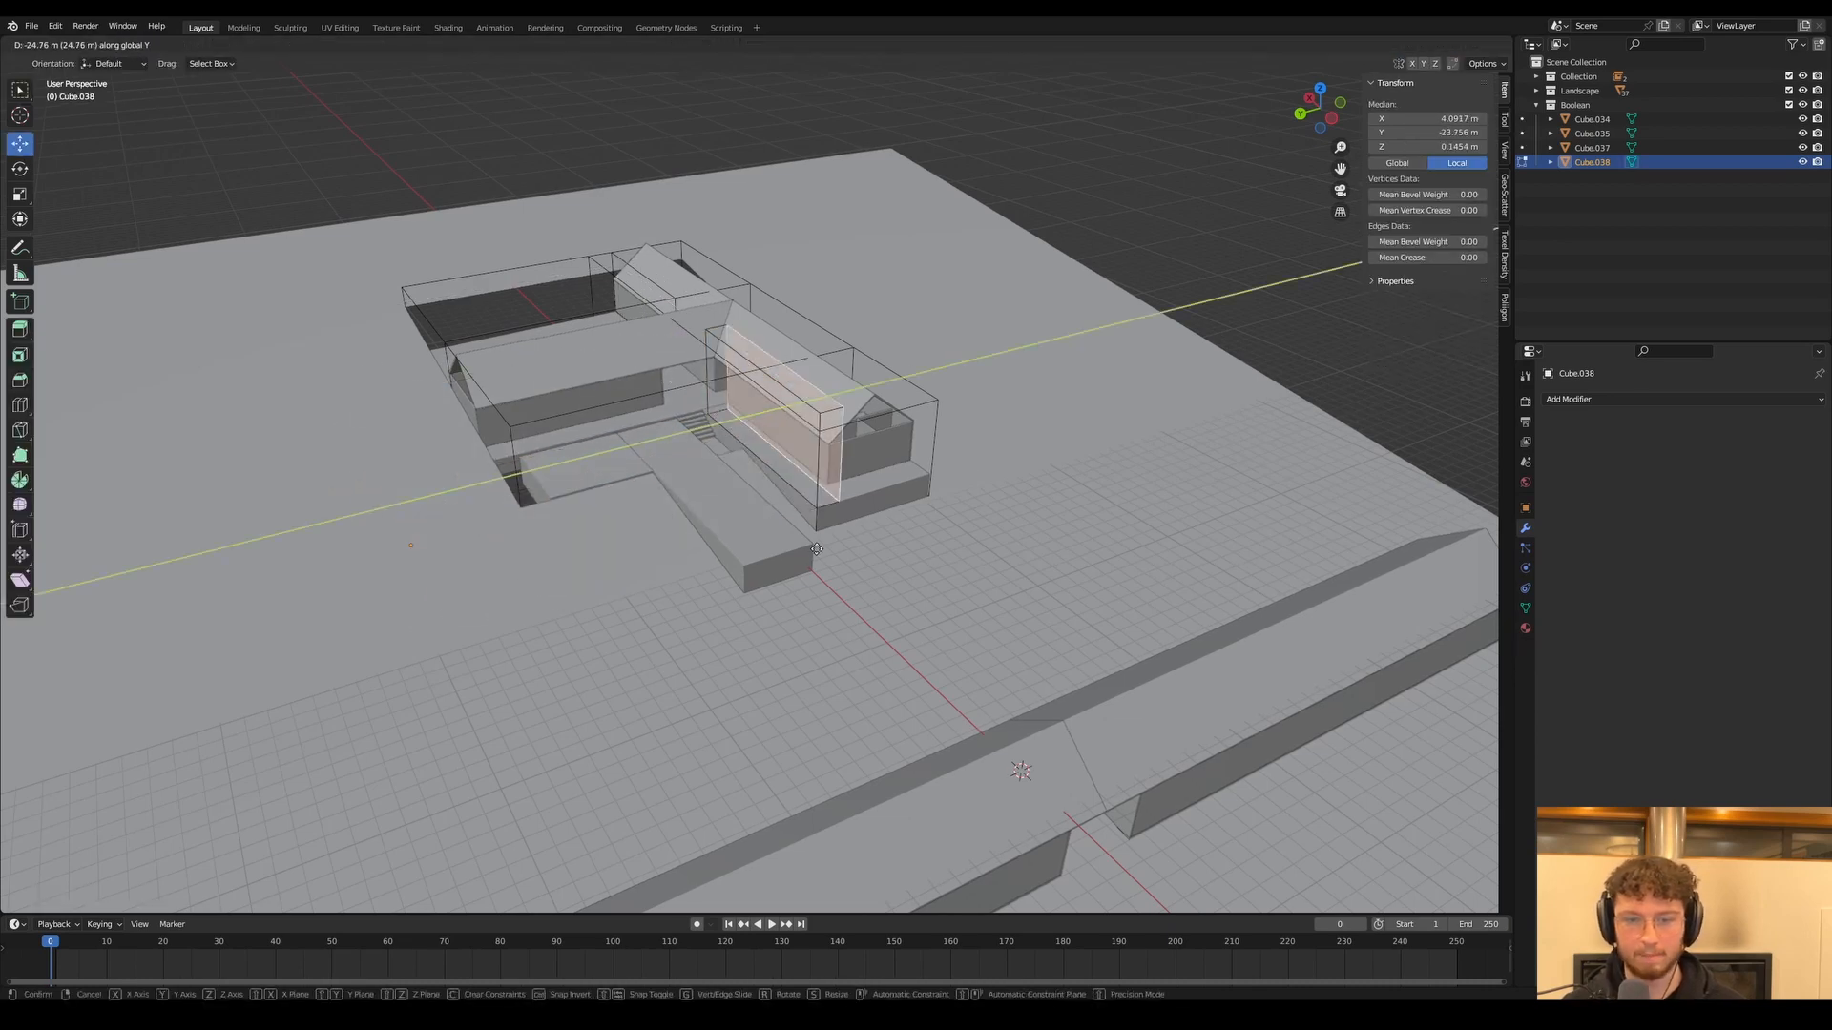
click(771, 549)
middle_drag(771, 549, 959, 544)
scroll(542, 421, up, 1)
scroll(543, 421, up, 3)
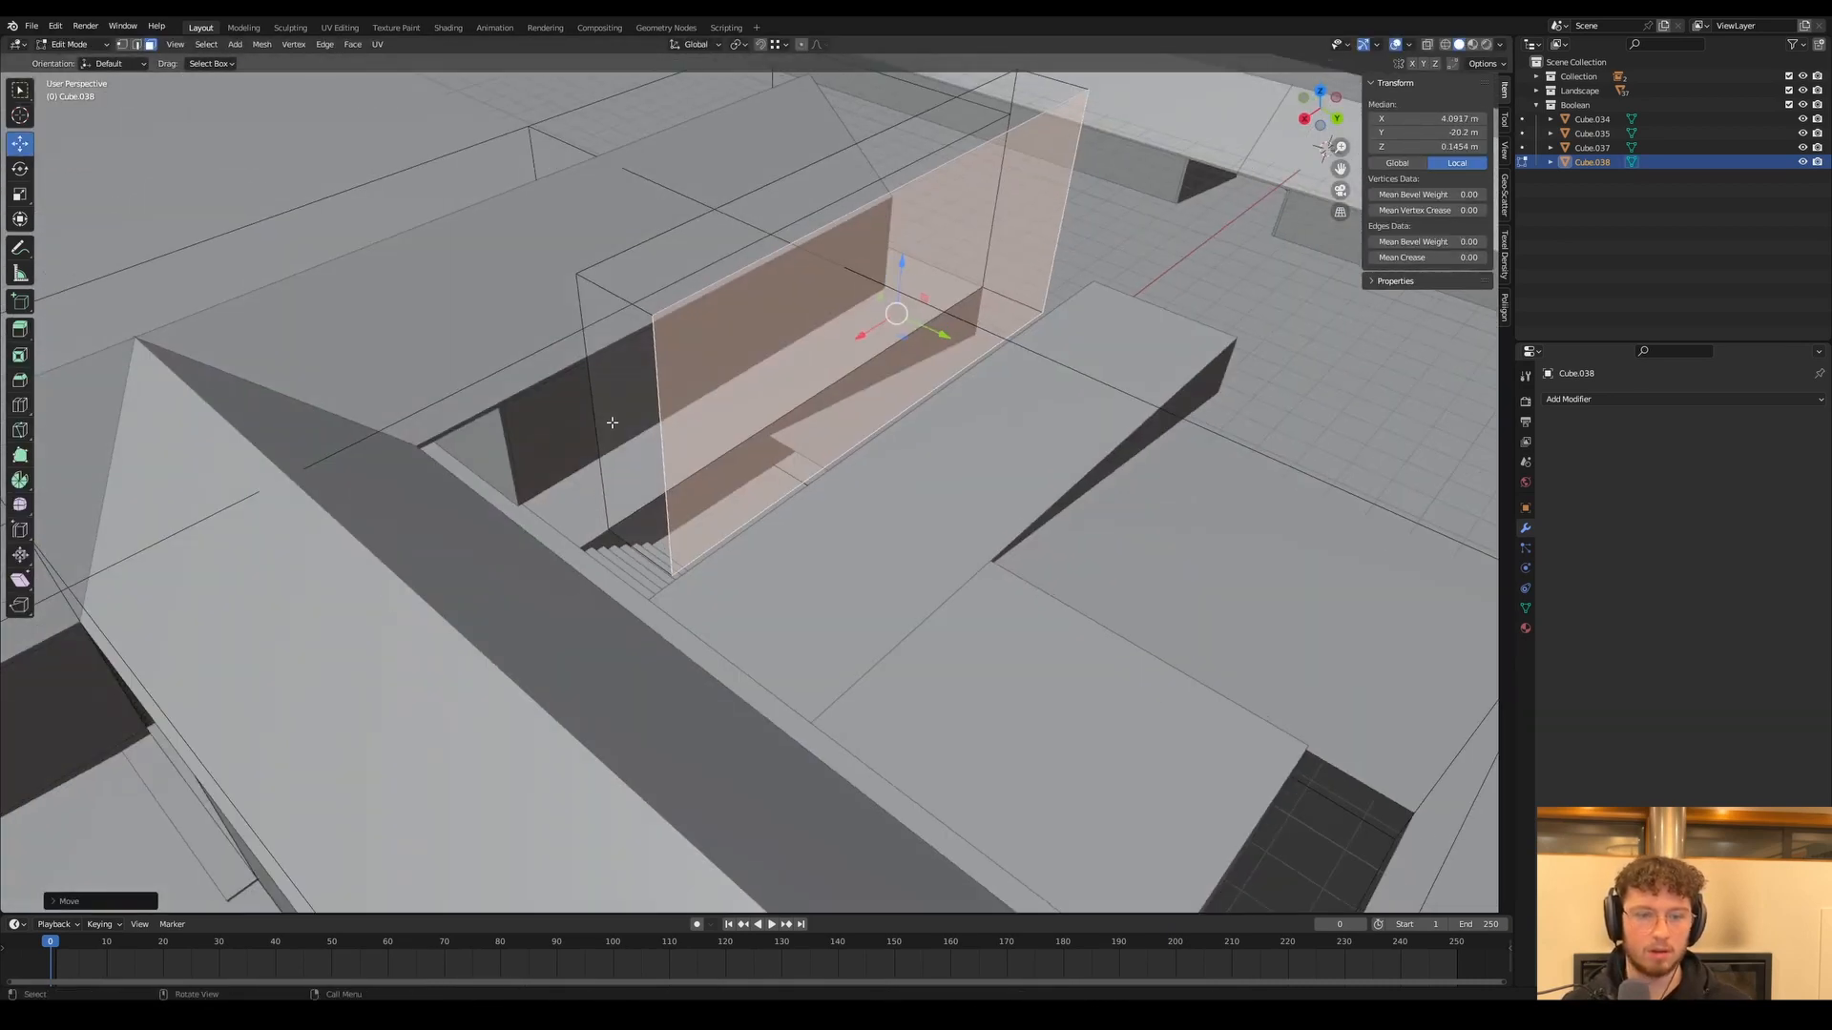
Shift the inner end face of the narrow box along X to line up with the stair passage
click(620, 417)
middle_drag(620, 417, 854, 433)
key(g)
key(x)
click(512, 534)
Lower the bottom face of the narrow passage box along Z, making it 11.4 m tall
click(858, 405)
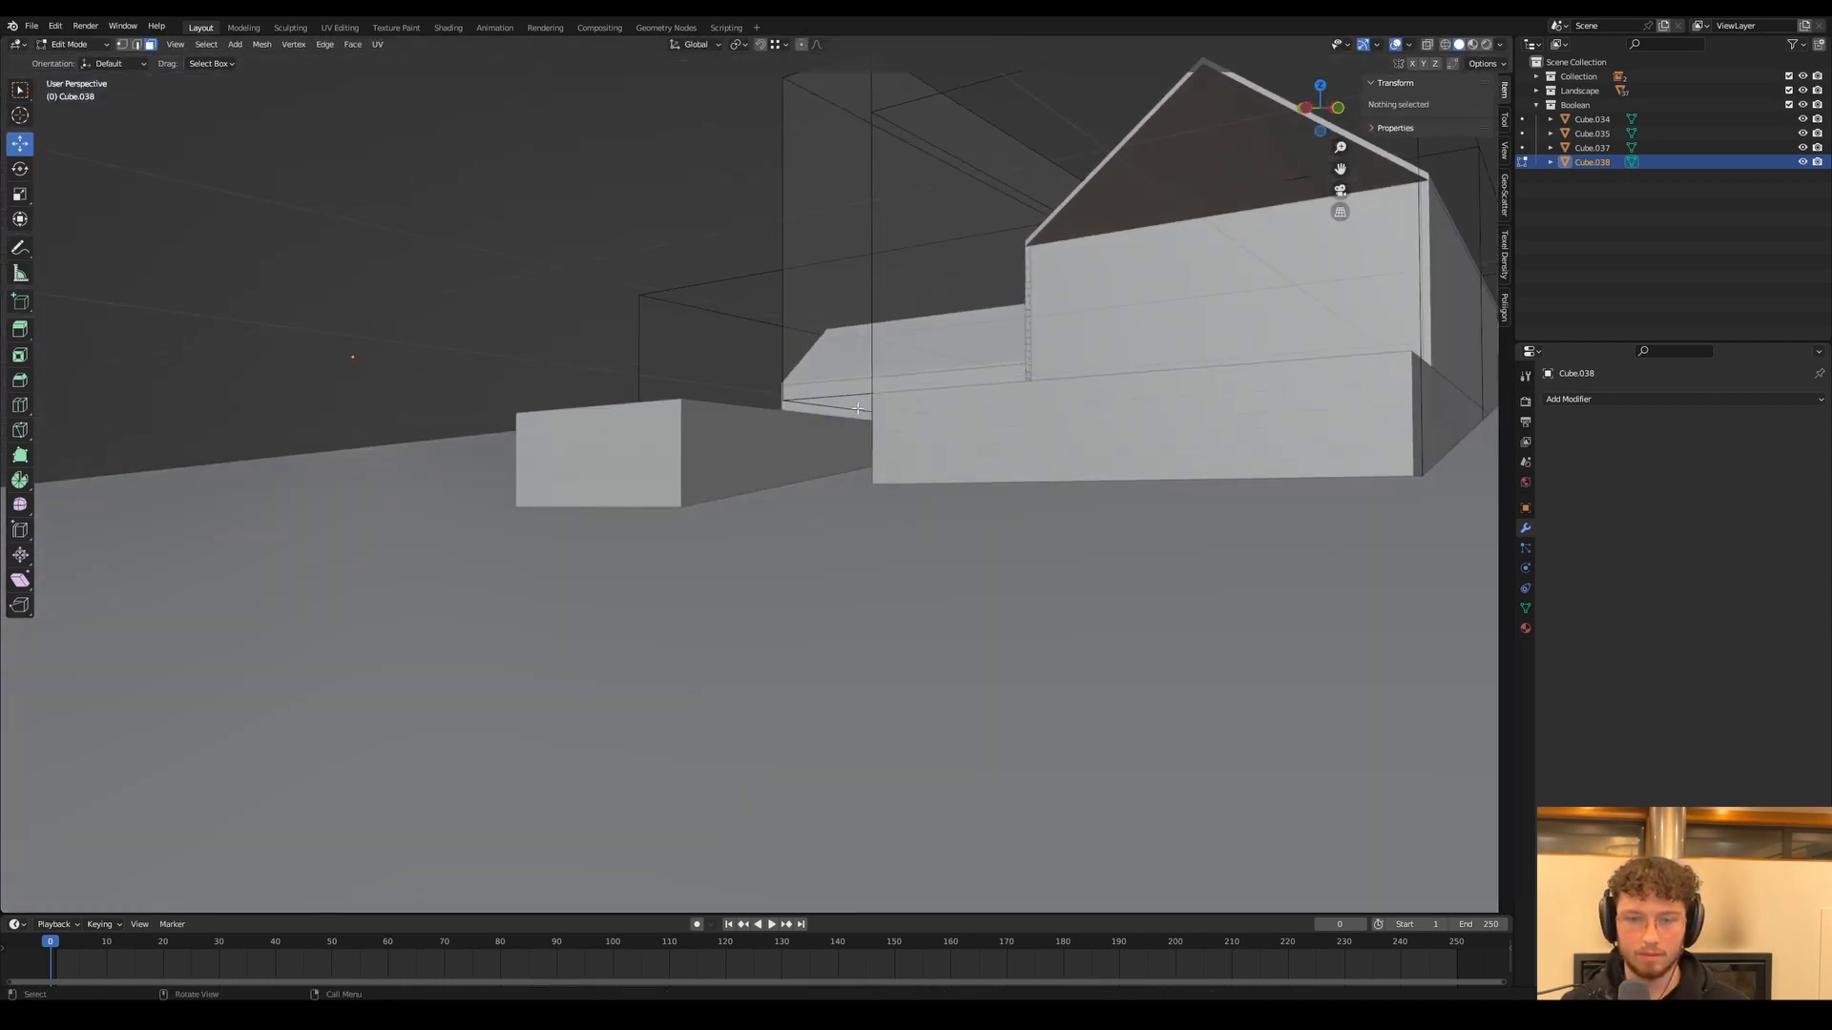
key(g)
key(z)
click(866, 619)
middle_drag(866, 619, 726, 706)
scroll(763, 573, down, 3)
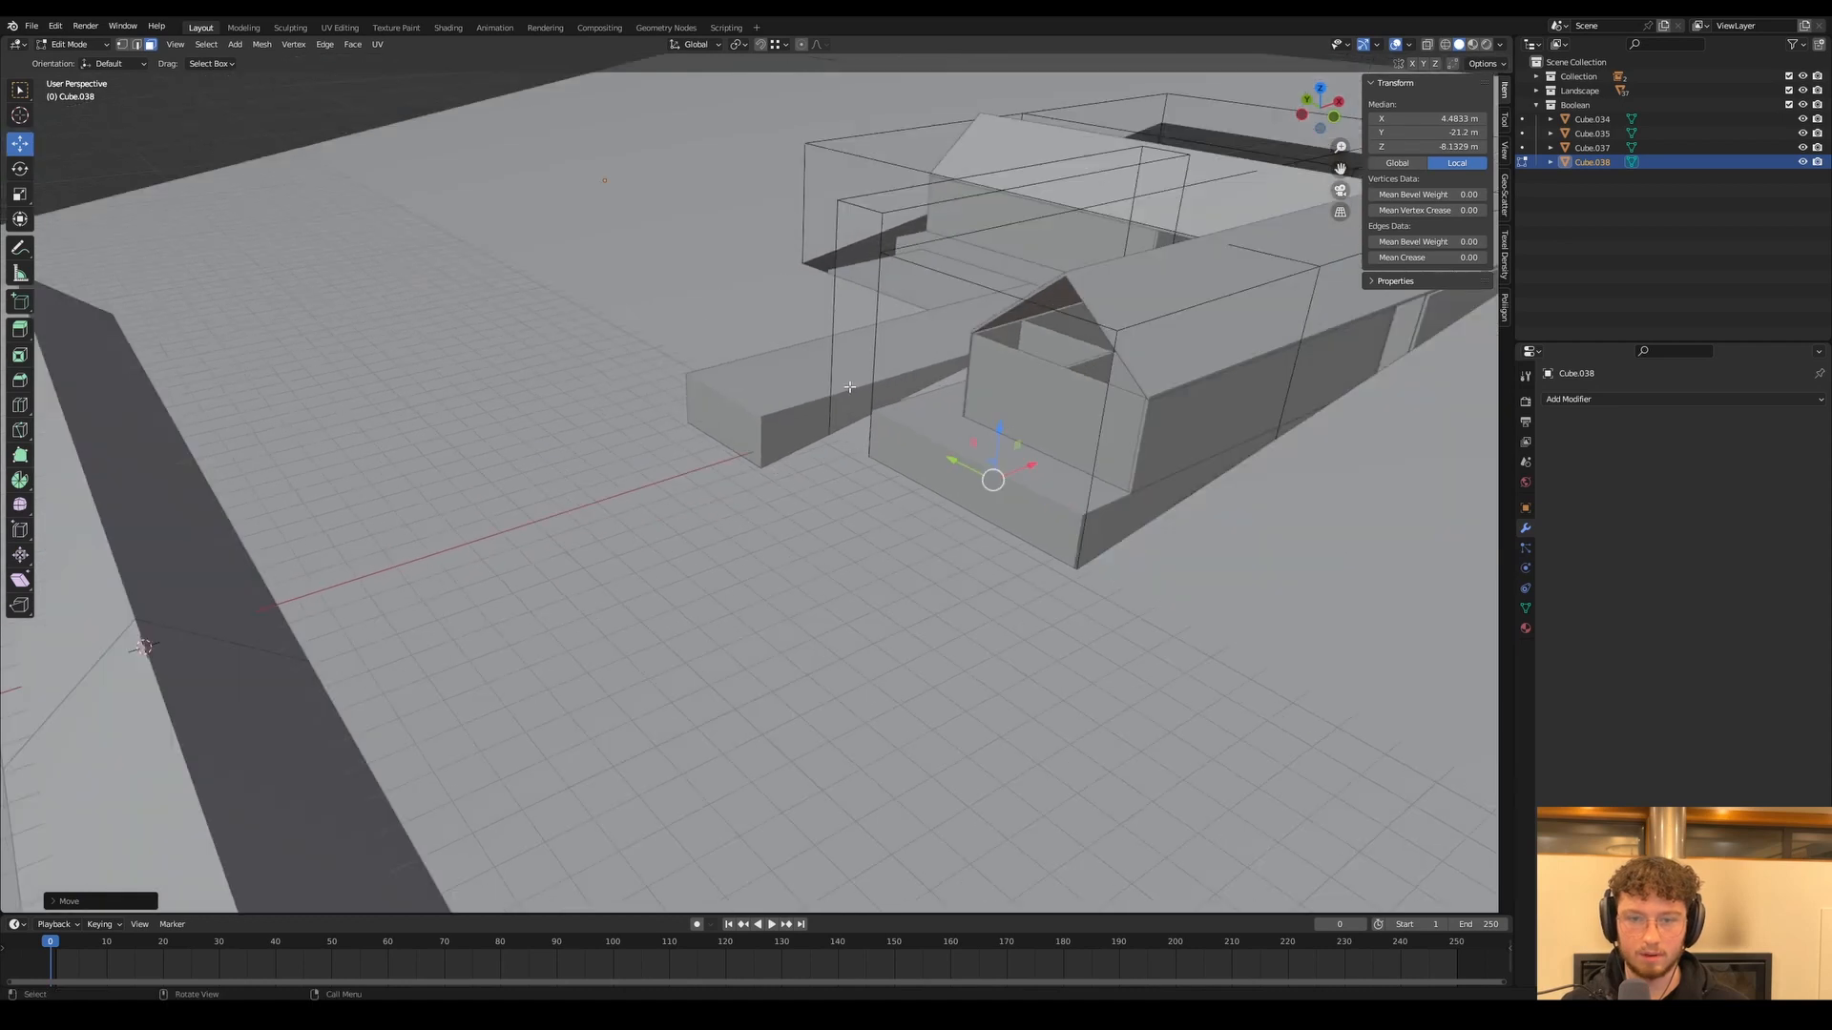
Extend the passage box's outer end face along X past the ramp and stairs, making the box 27.5 m long
click(852, 388)
key(g)
key(y)
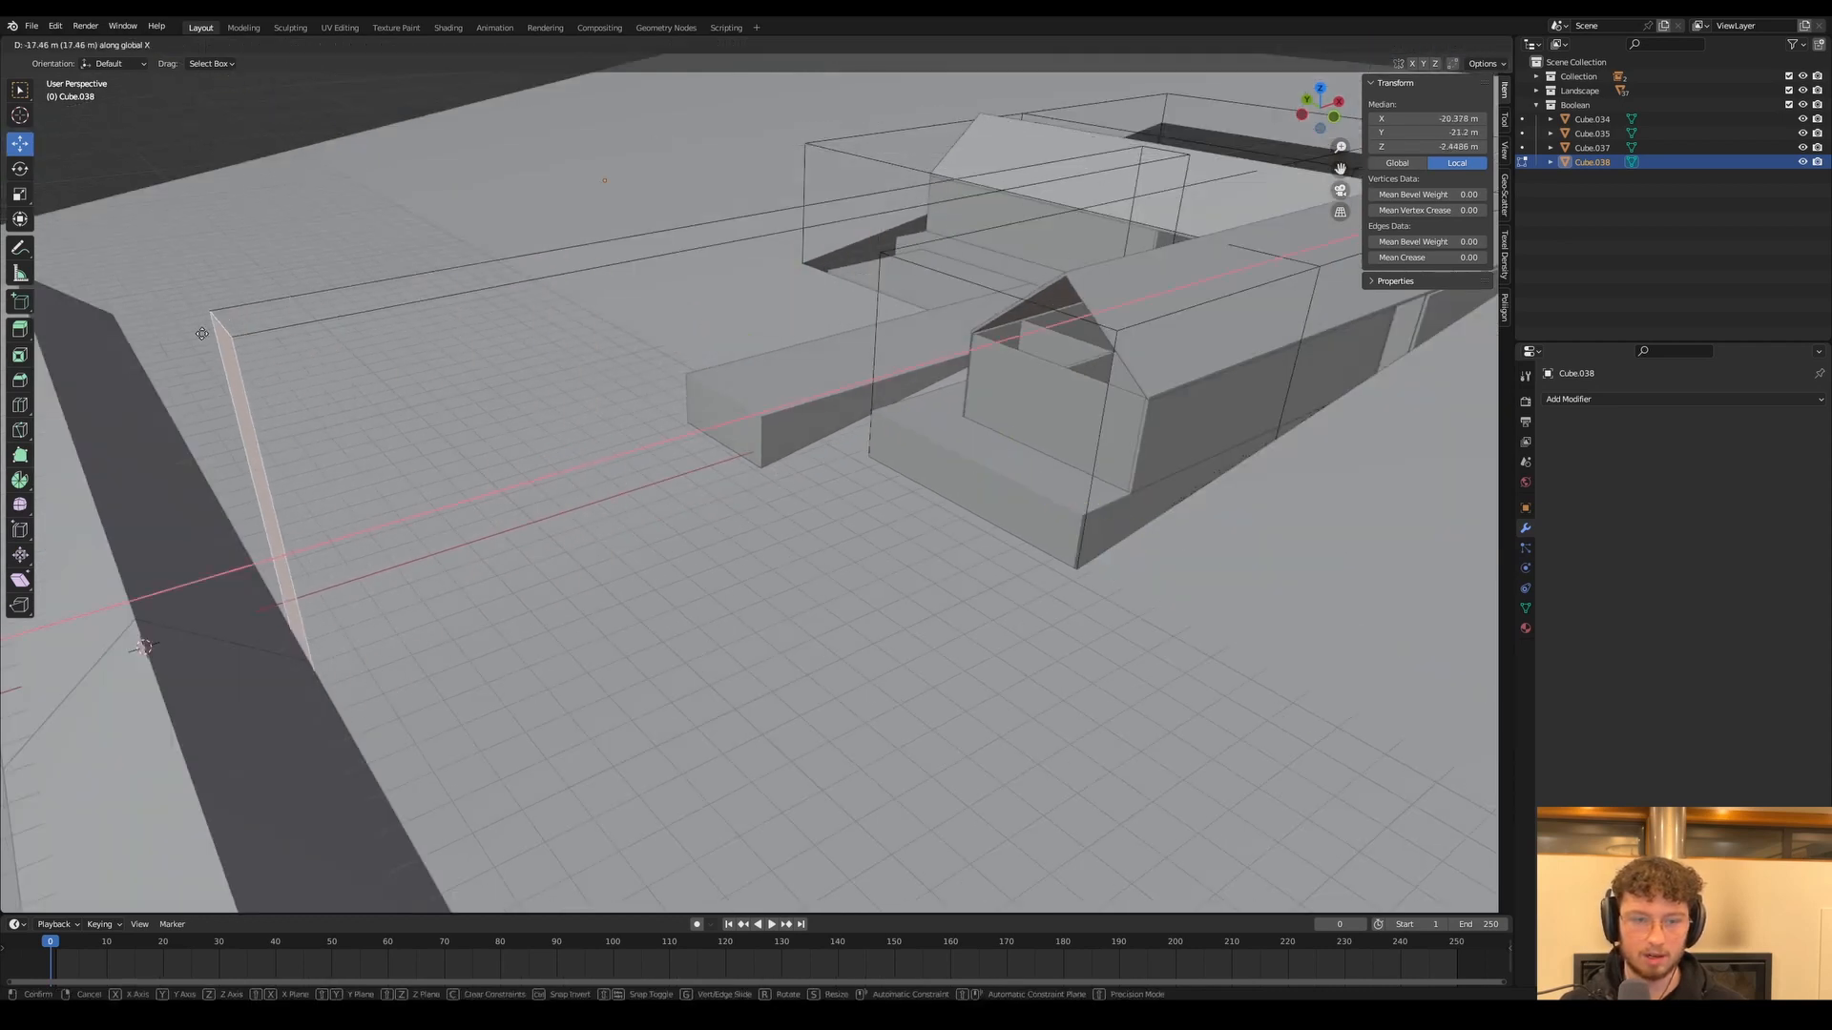
click(409, 463)
middle_drag(408, 462, 620, 341)
key(x)
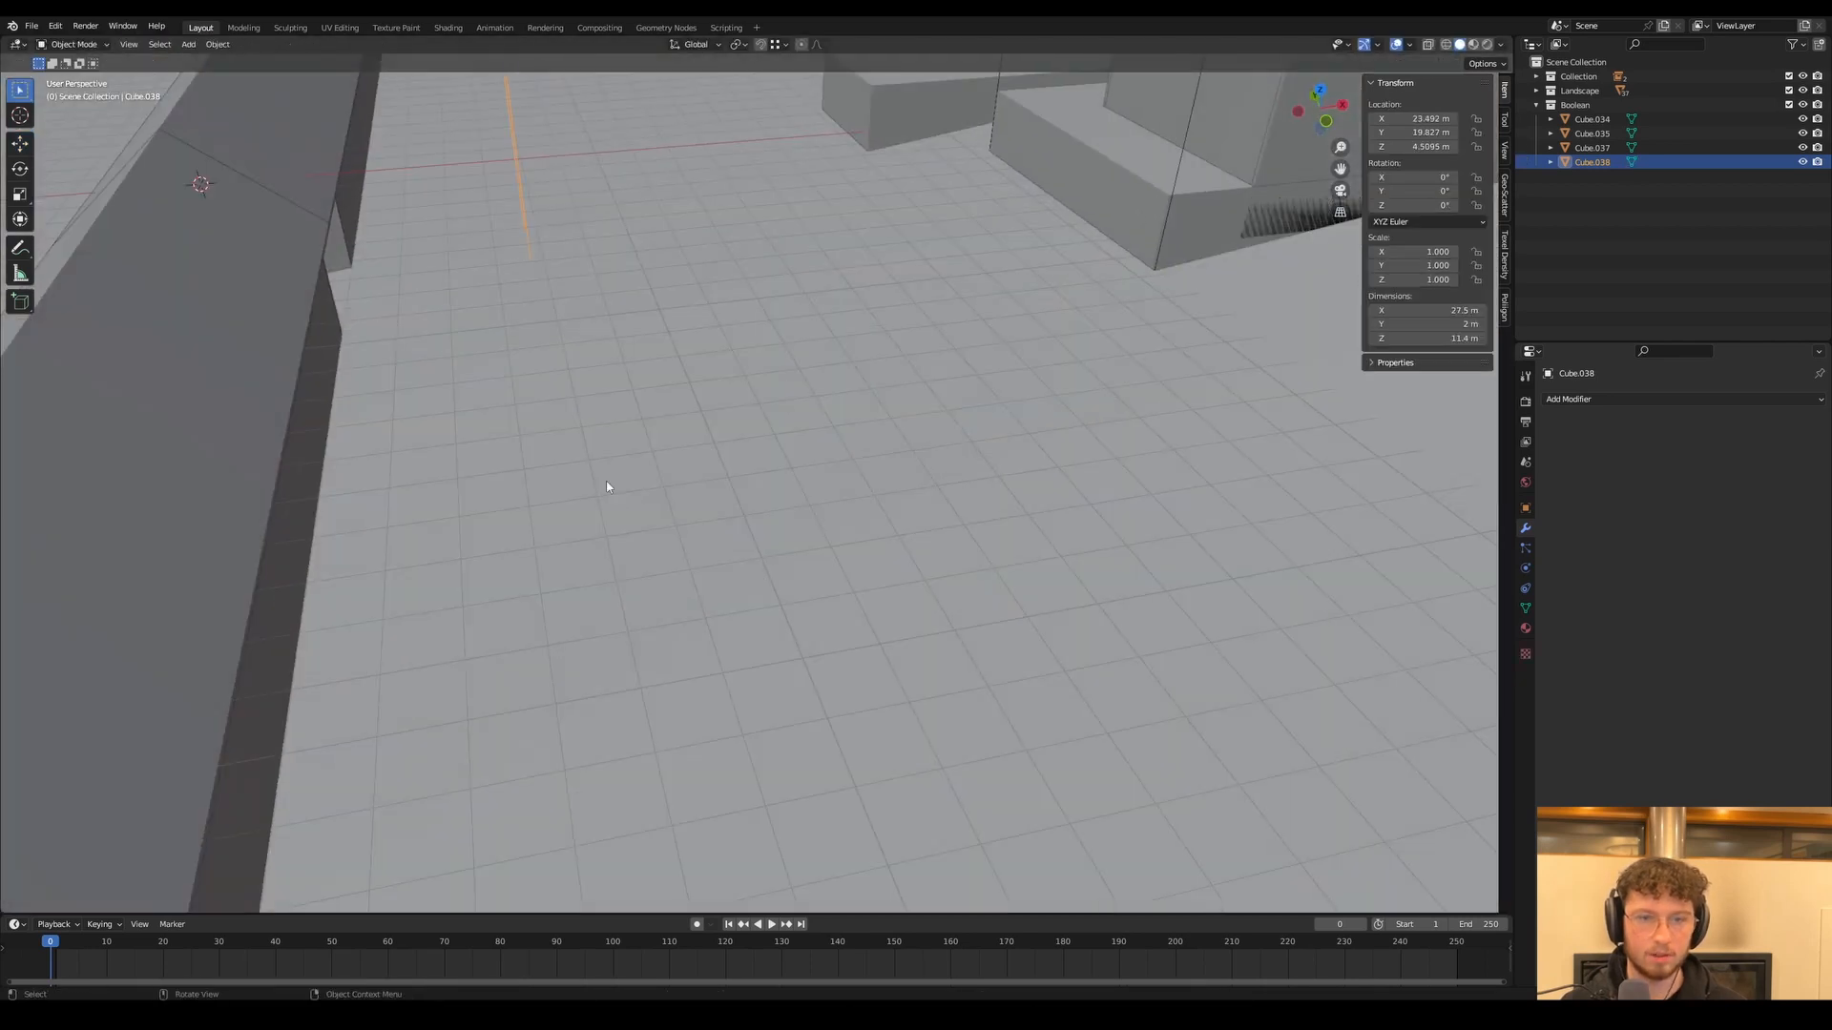
Add a fourth Boolean Difference modifier to the landscape plane with Cube.038 as the cutter
click(1399, 538)
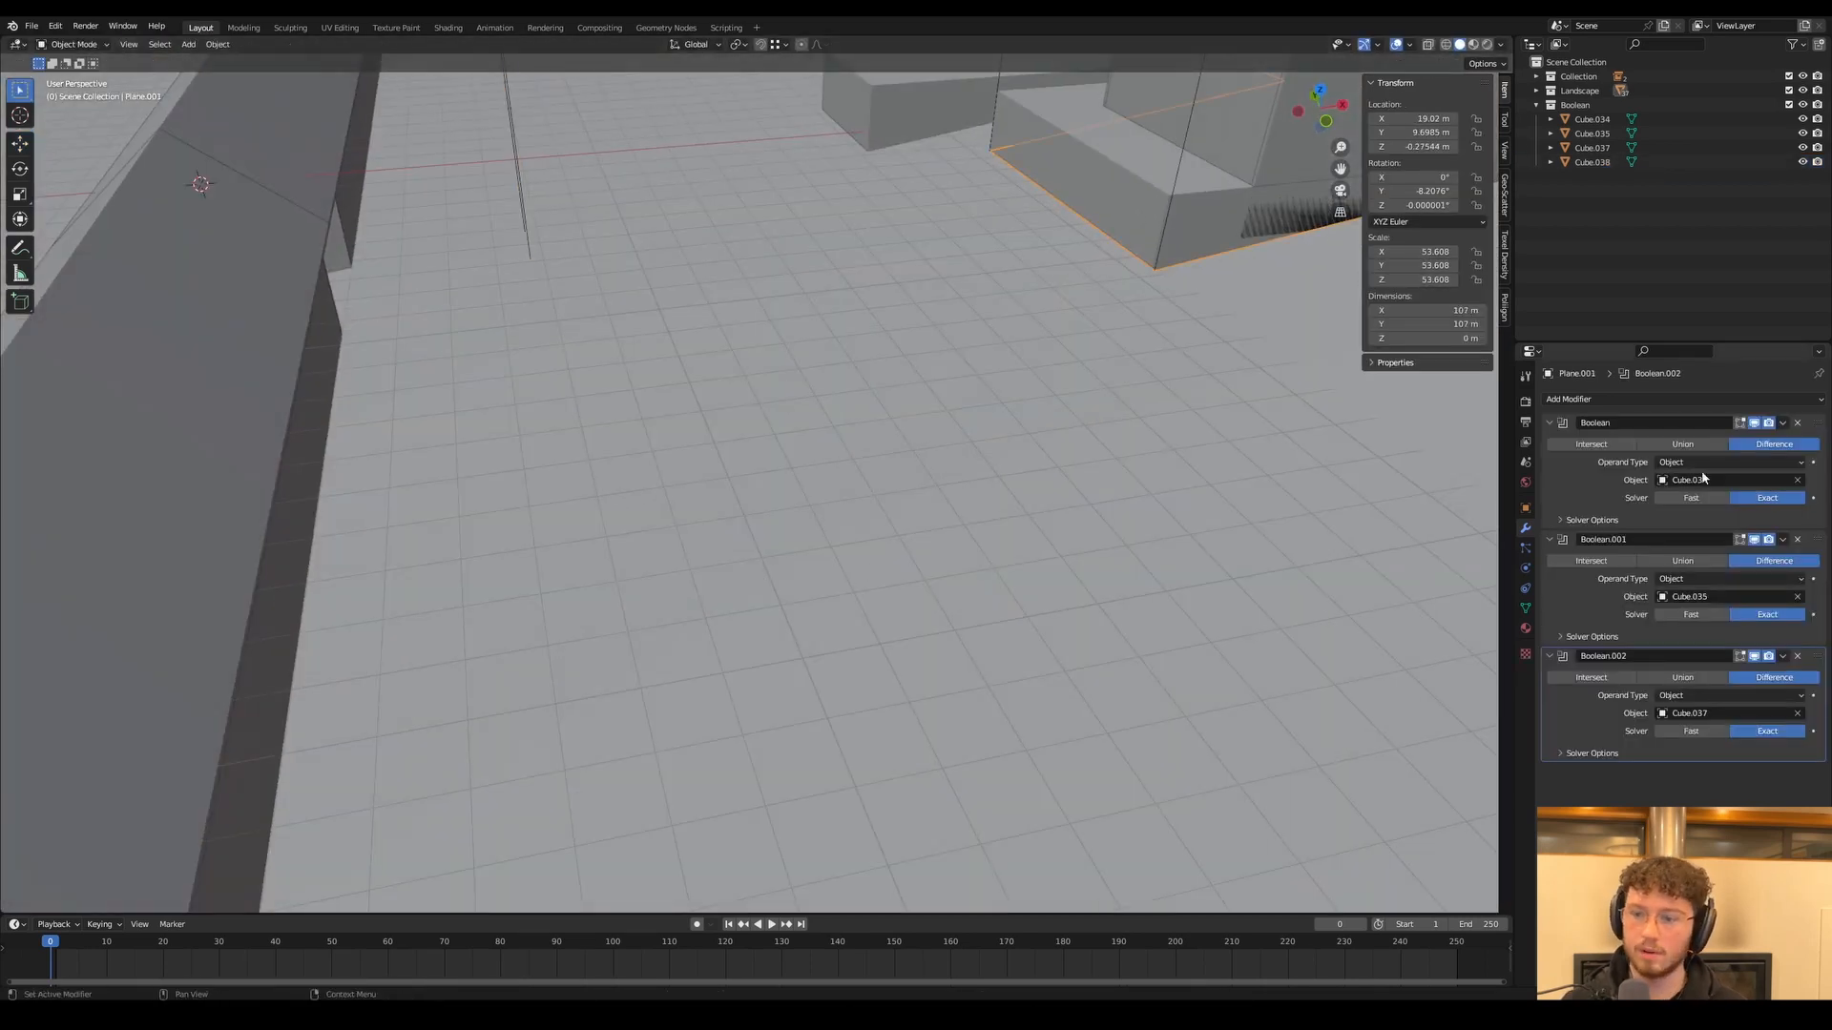
click(1658, 400)
click(1553, 471)
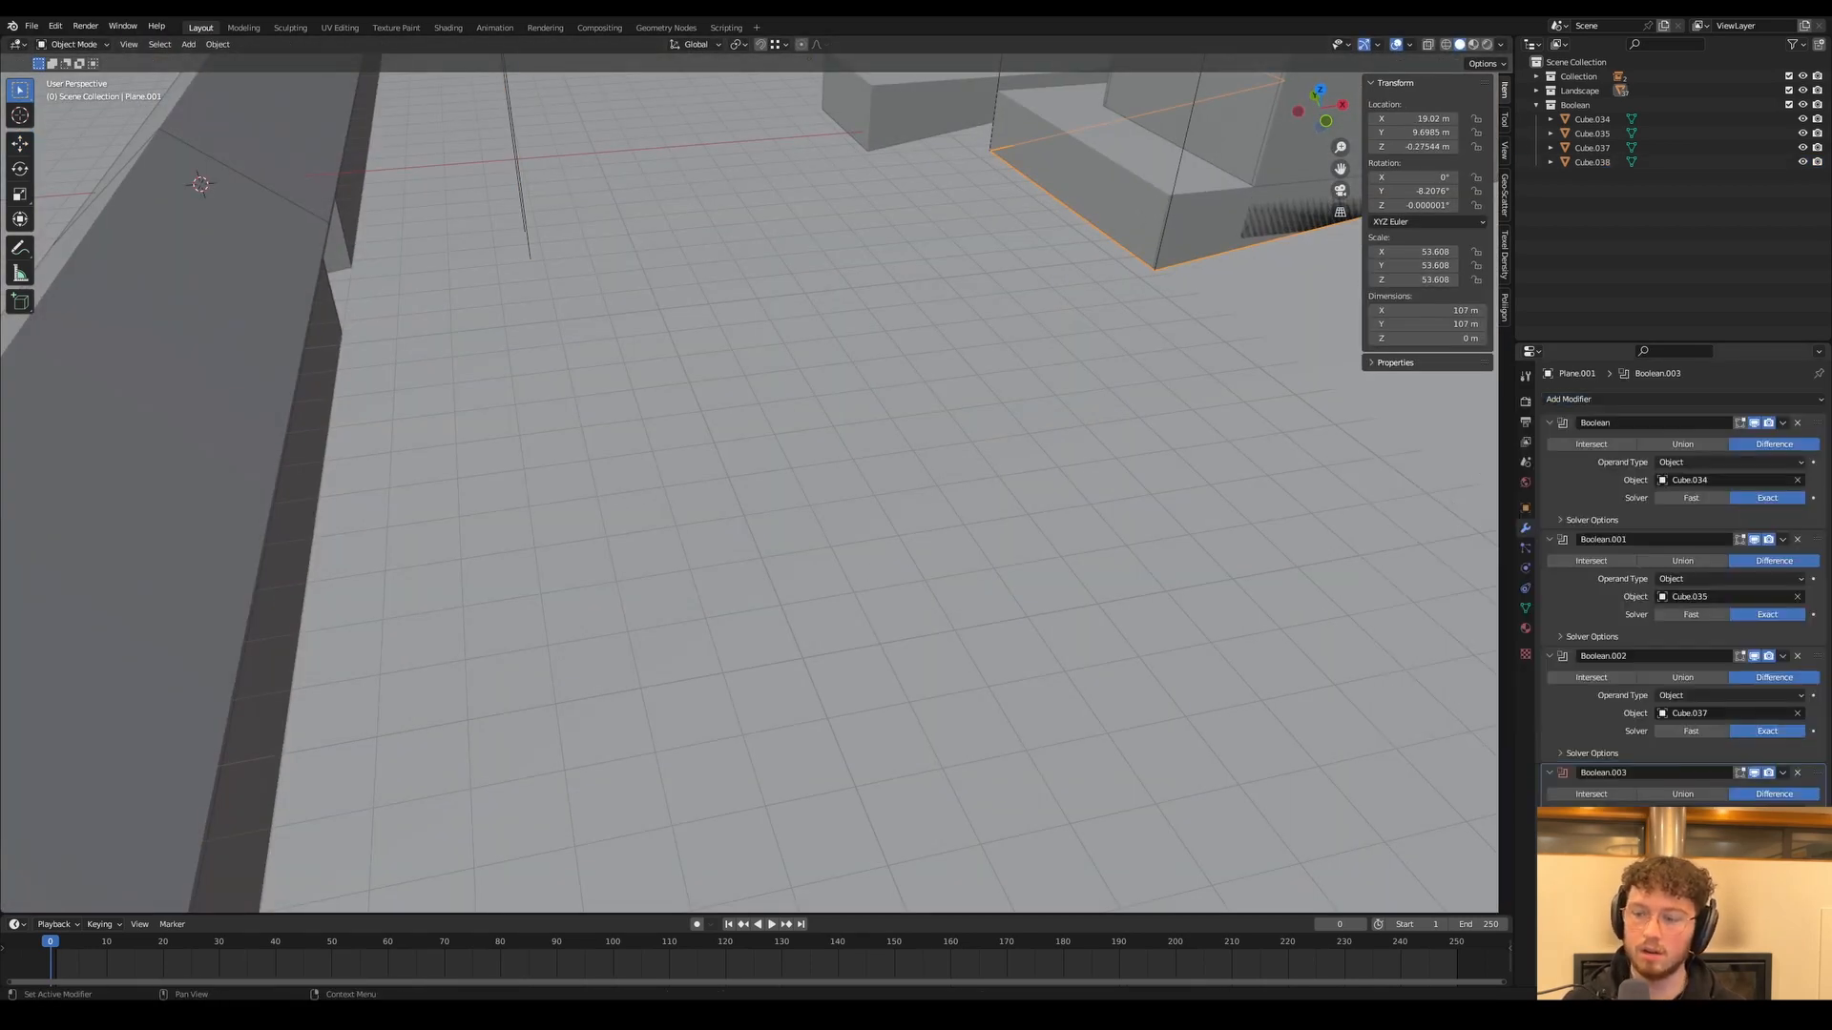
middle_drag(528, 206, 603, 256)
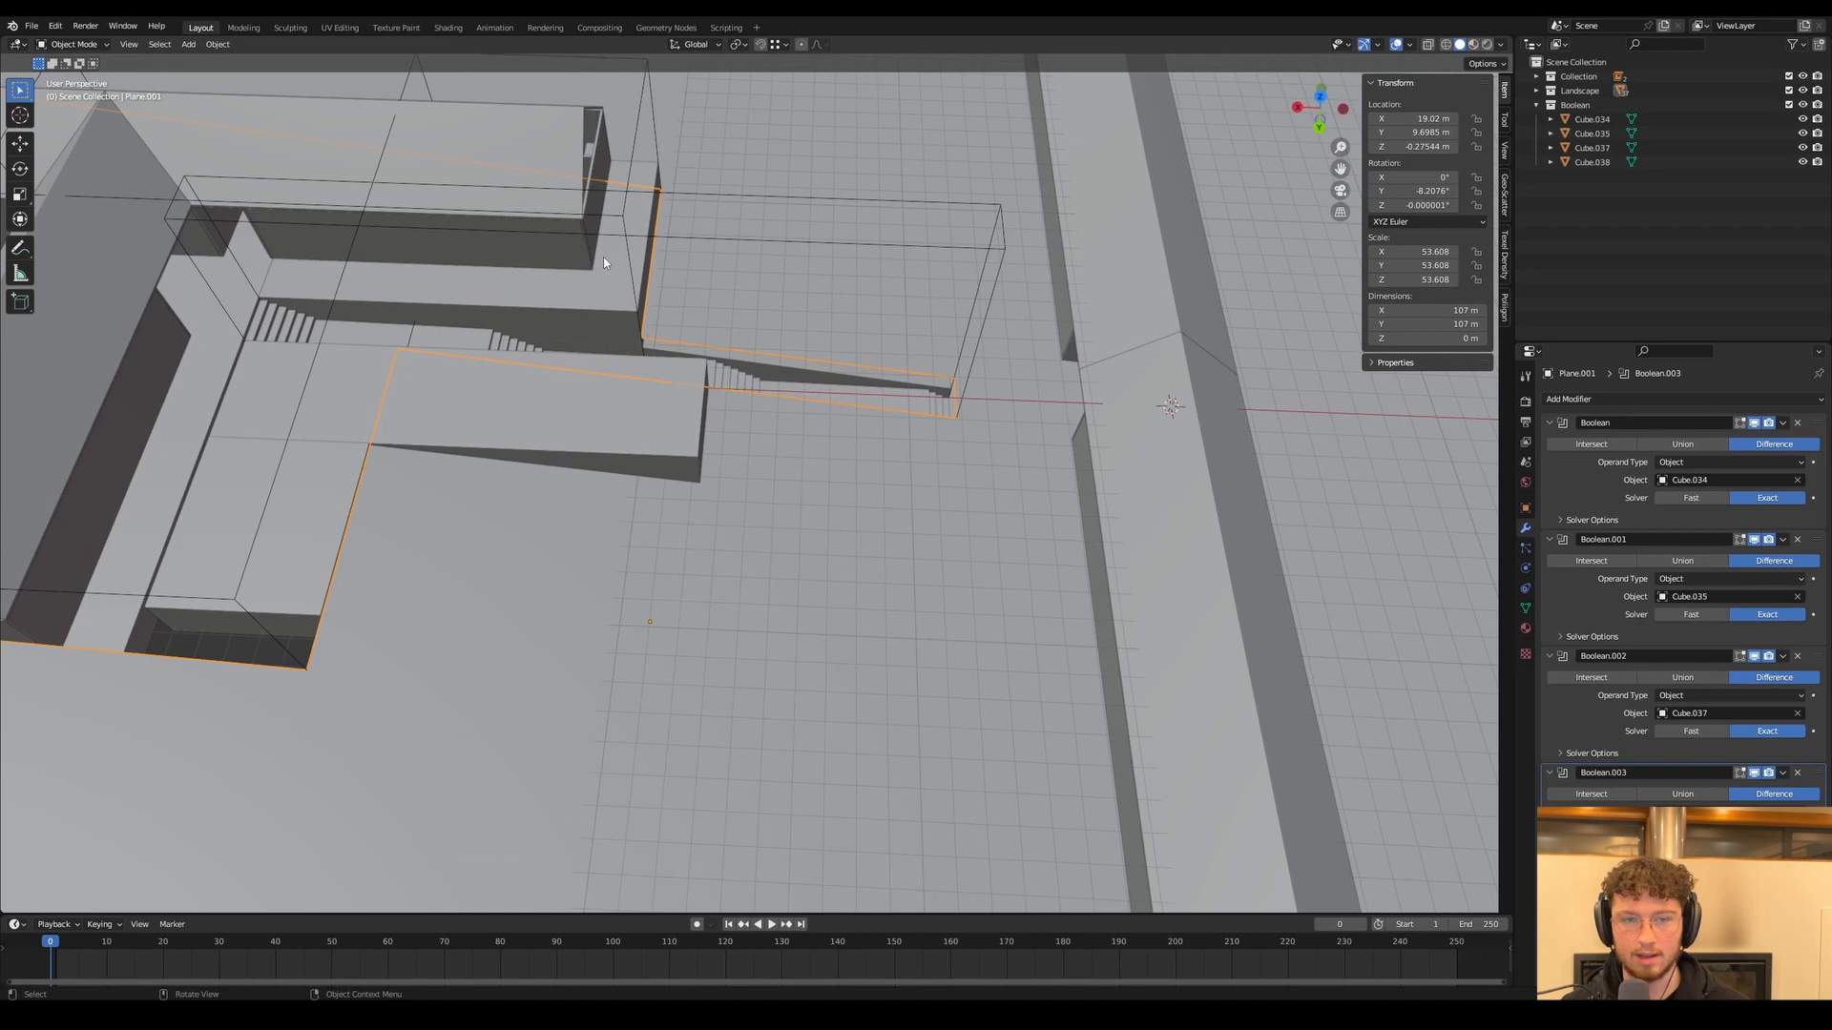
Duplicate the passage cutter box and shift the copy about 27.5 m along X to the lower end of the stairs
click(652, 245)
key(shift+d)
key(x)
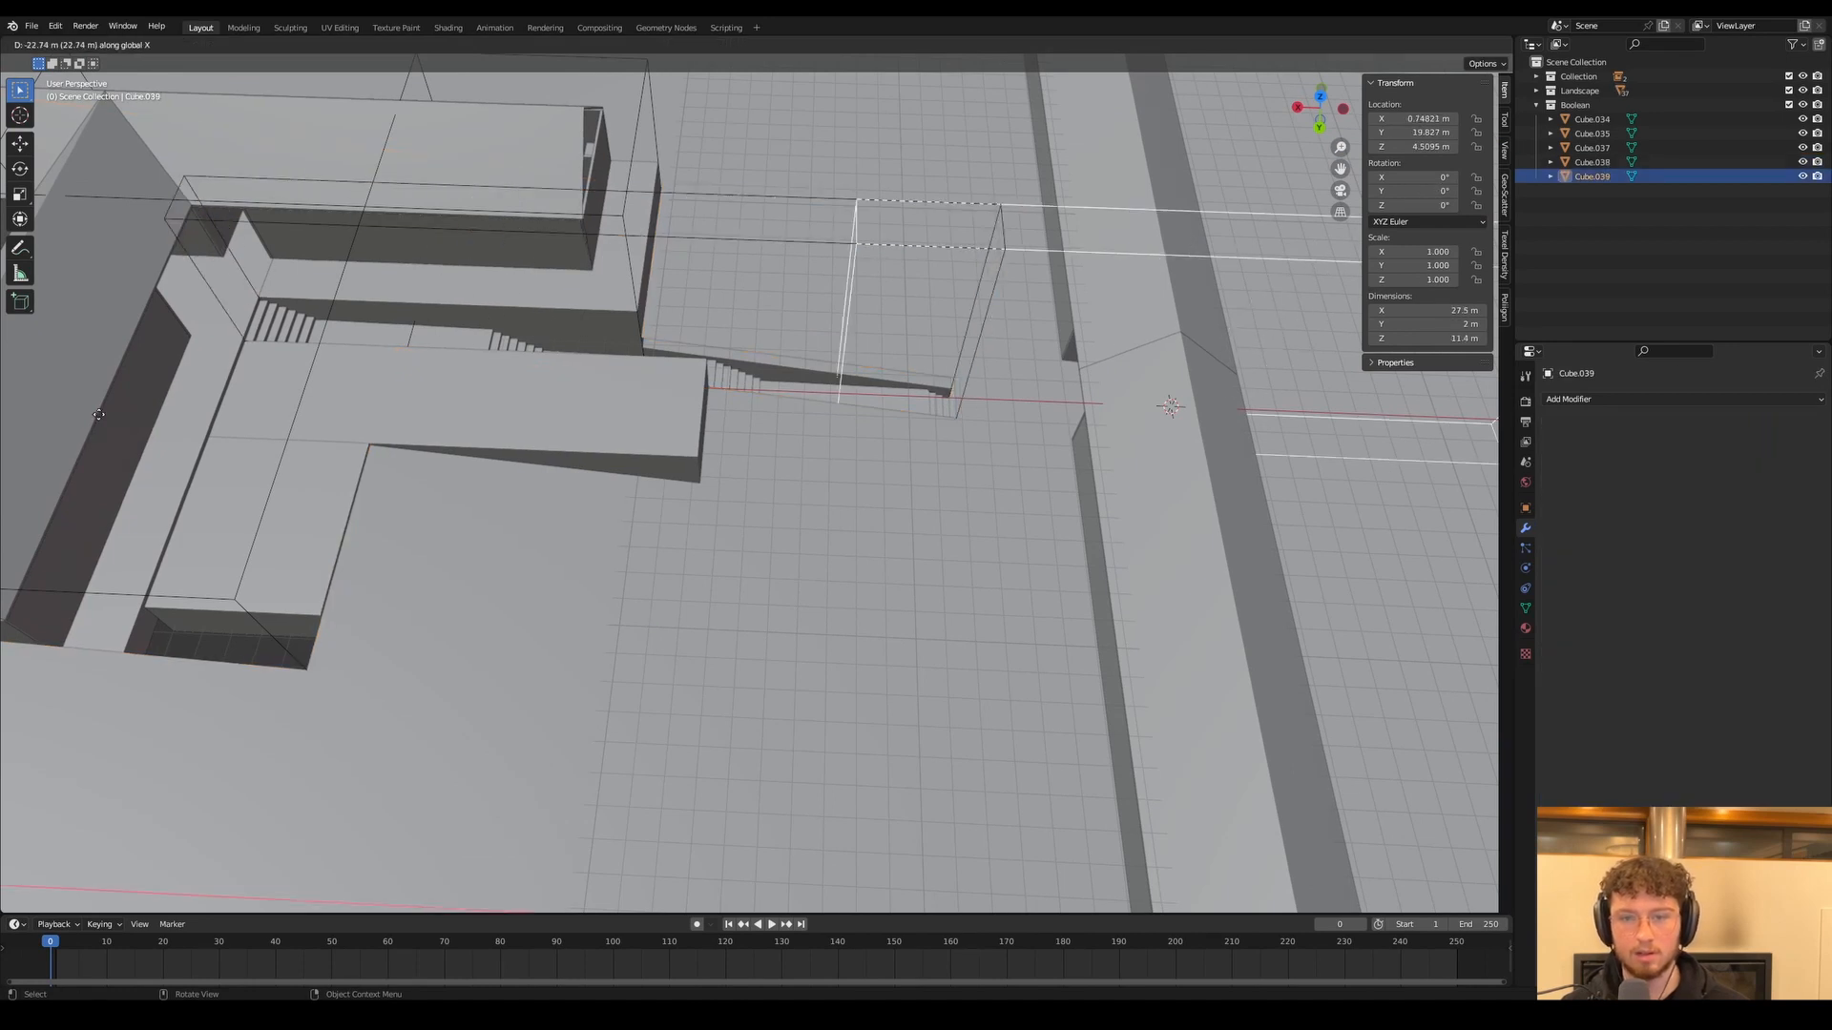
click(524, 398)
key(g)
key(x)
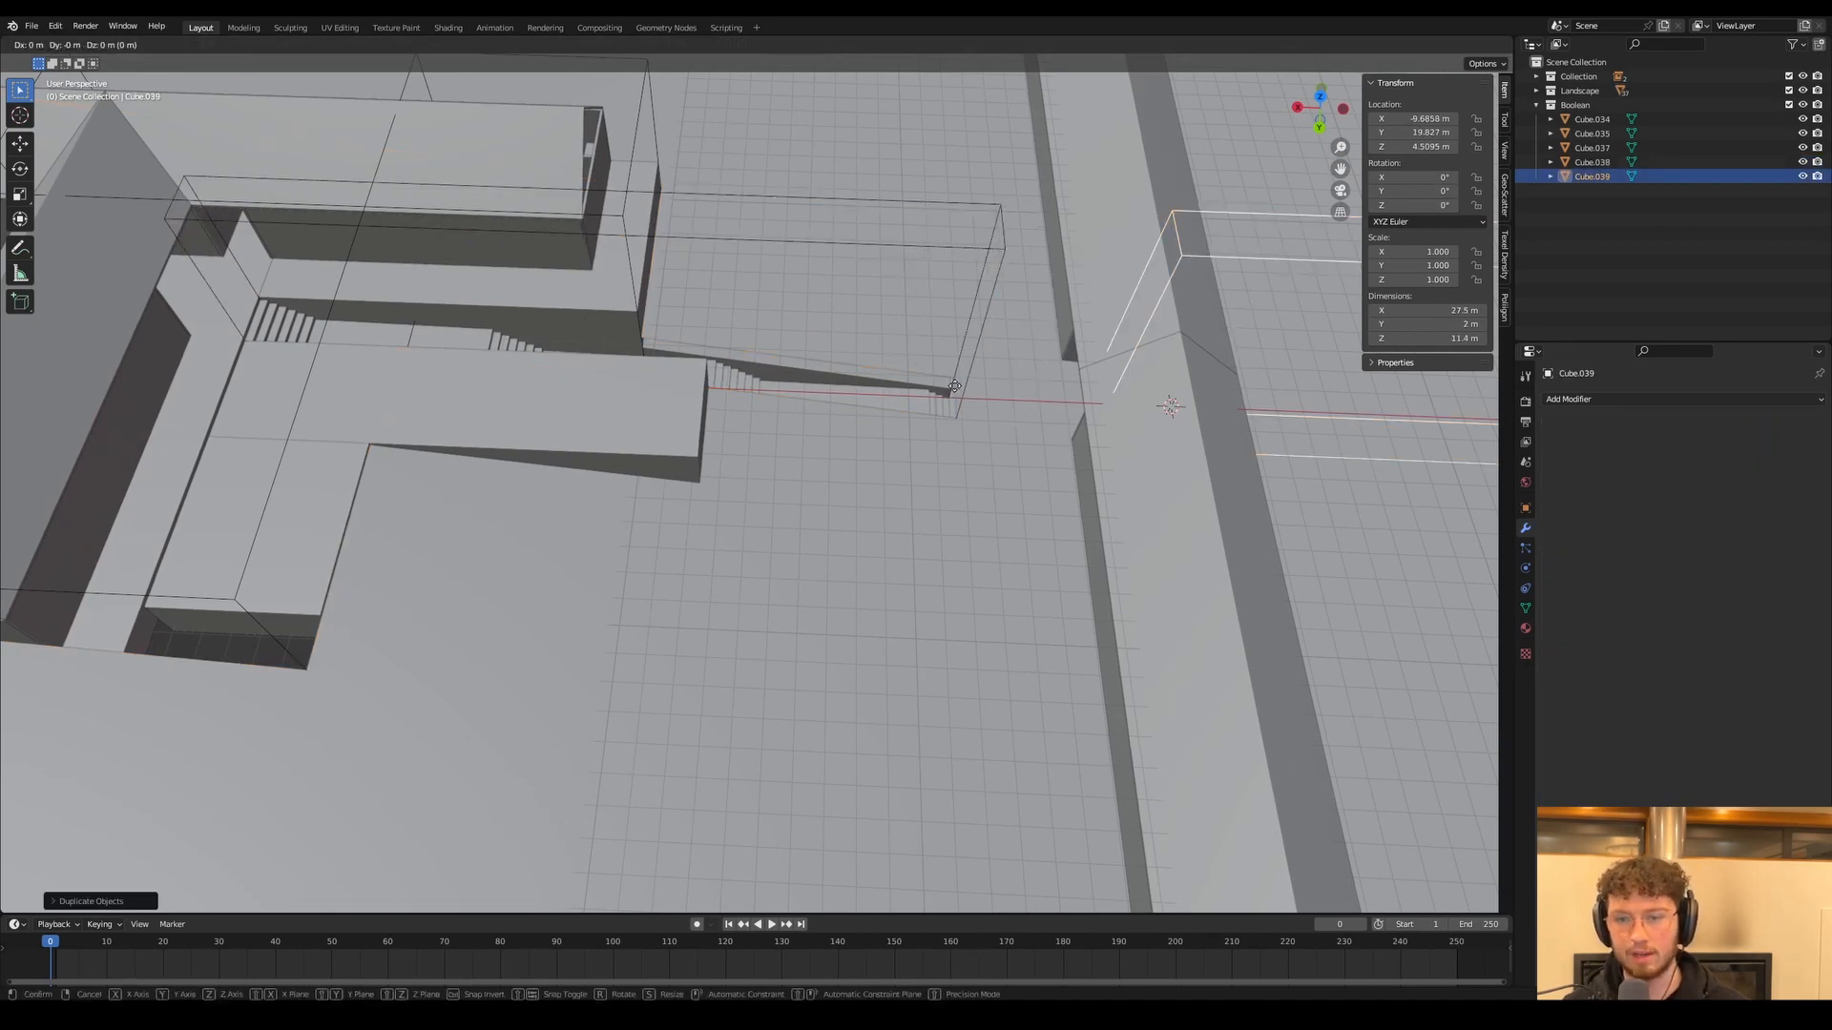
click(1018, 392)
Pull the copy's far end face back along X to the gabled building's wall, making the box 4.74 m long
shift+middle_drag(1018, 392, 232, 462)
scroll(233, 463, down, 4)
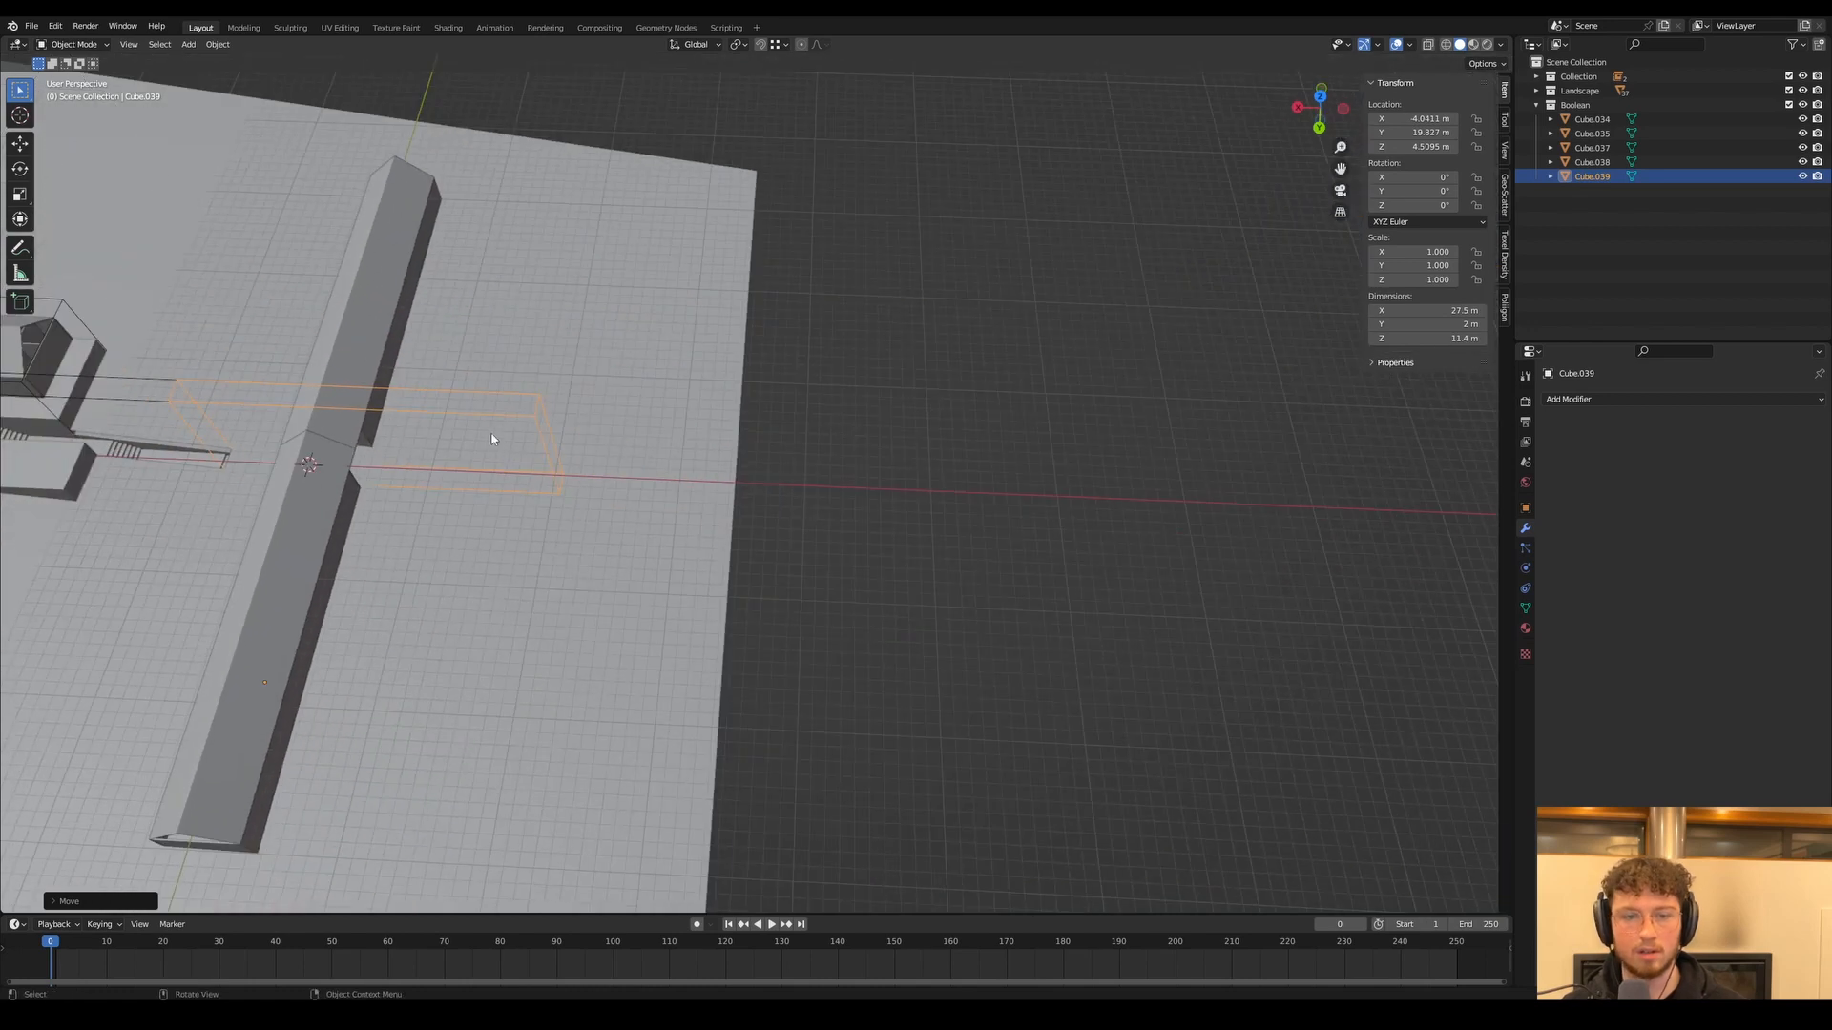
middle_drag(495, 438, 403, 334)
key(Tab)
middle_drag(429, 397, 572, 548)
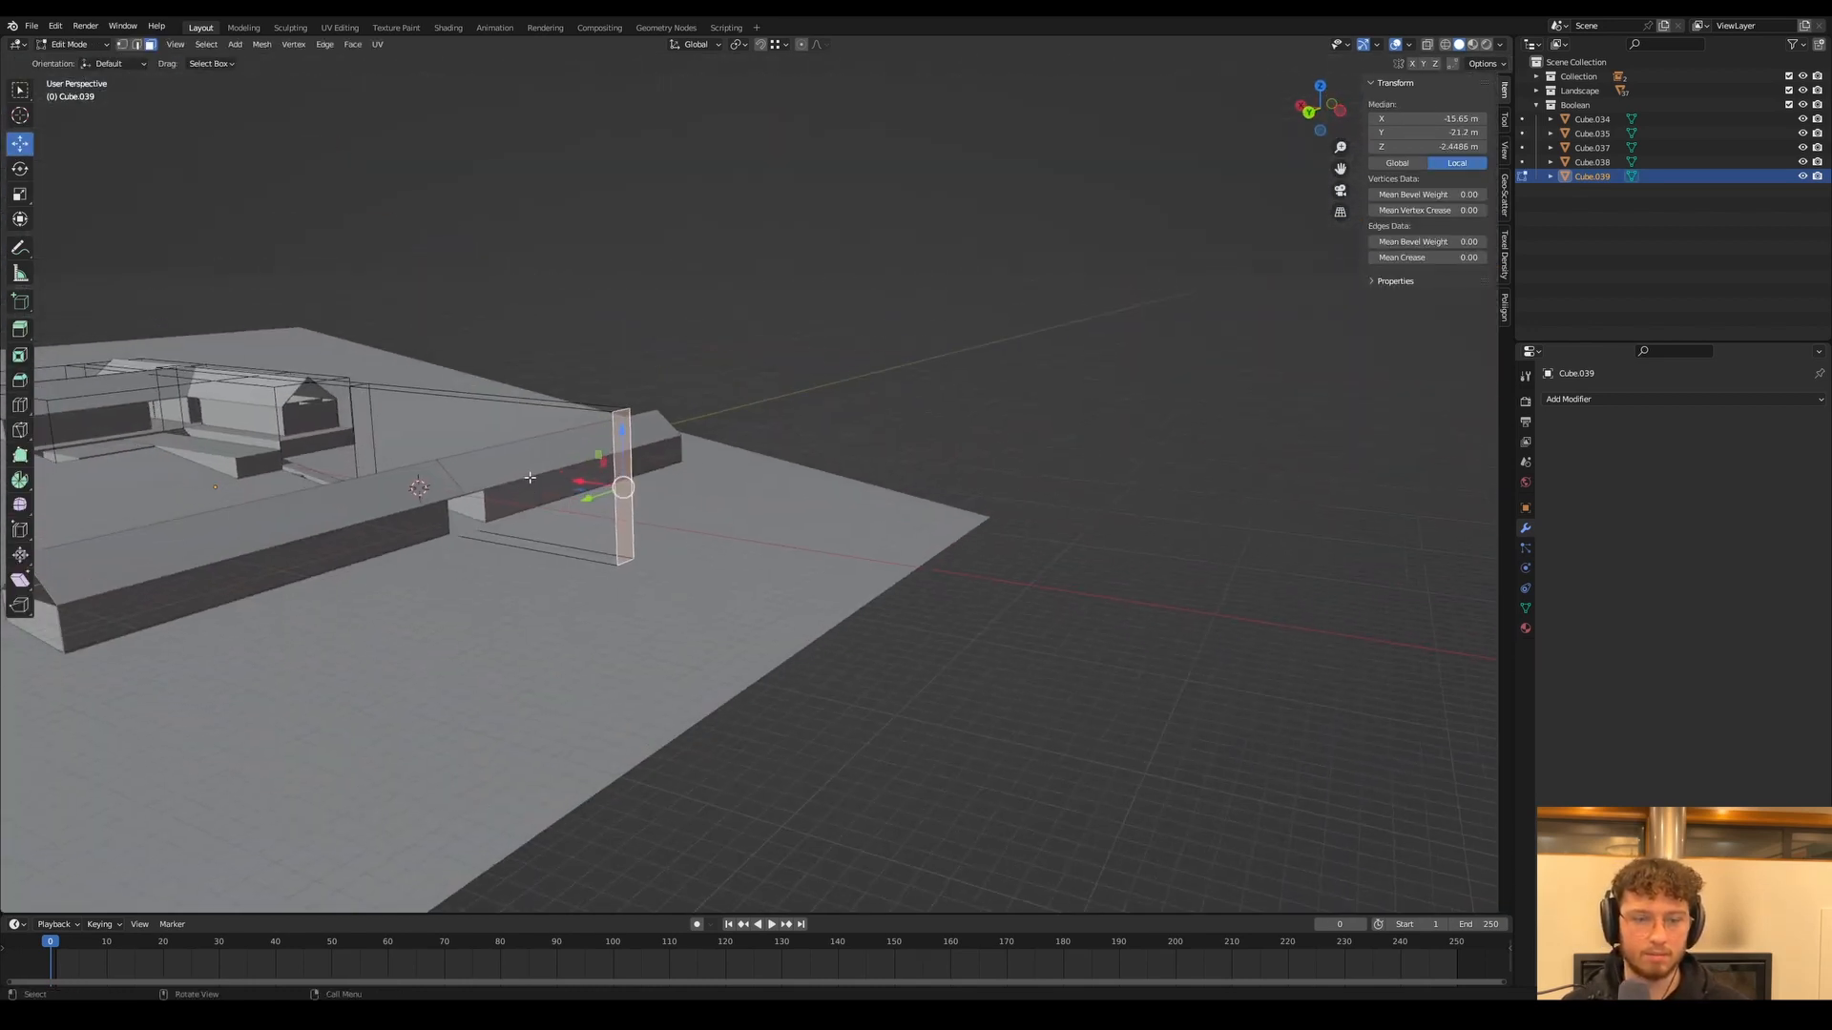
key(g)
key(x)
click(260, 616)
shift+middle_drag(232, 603, 468, 613)
middle_drag(468, 612, 559, 641)
key(g)
key(x)
click(342, 655)
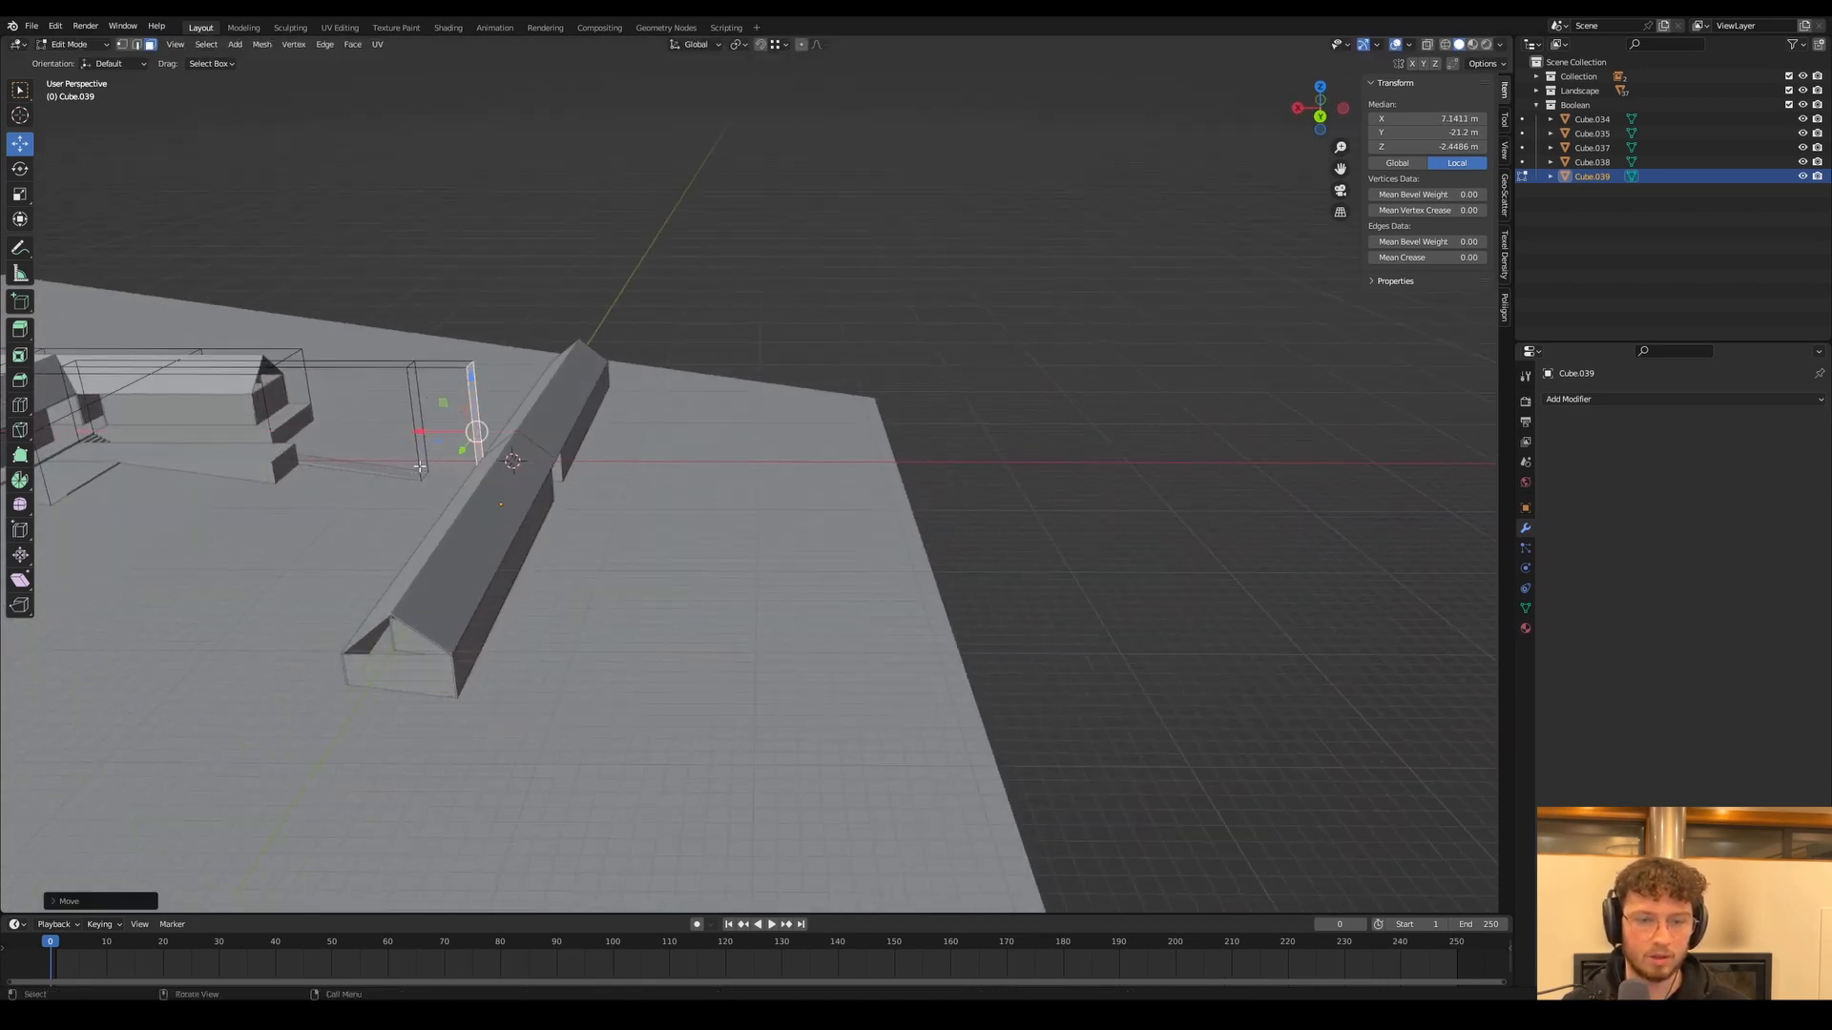
Move the short box's side face along Y to the edge of the building's gap, making the box 3.68 m wide
click(445, 419)
middle_drag(363, 401, 477, 477)
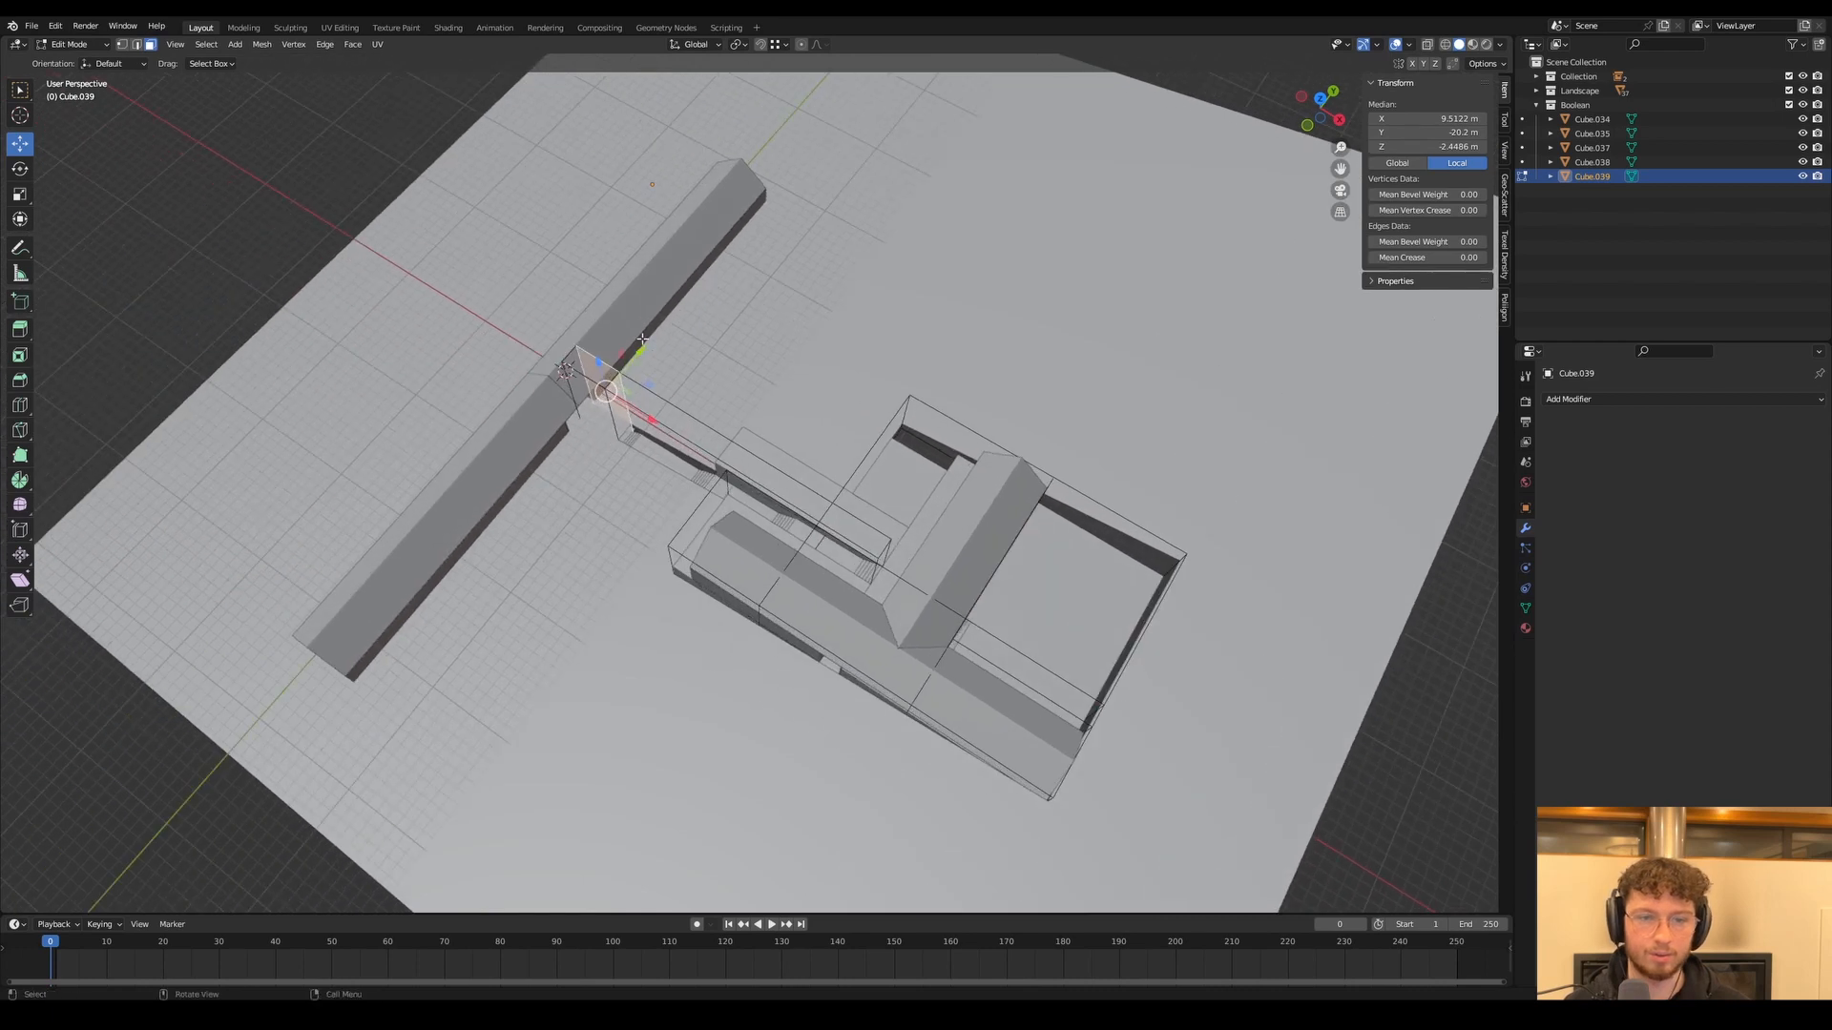
scroll(482, 480, up, 5)
click(409, 546)
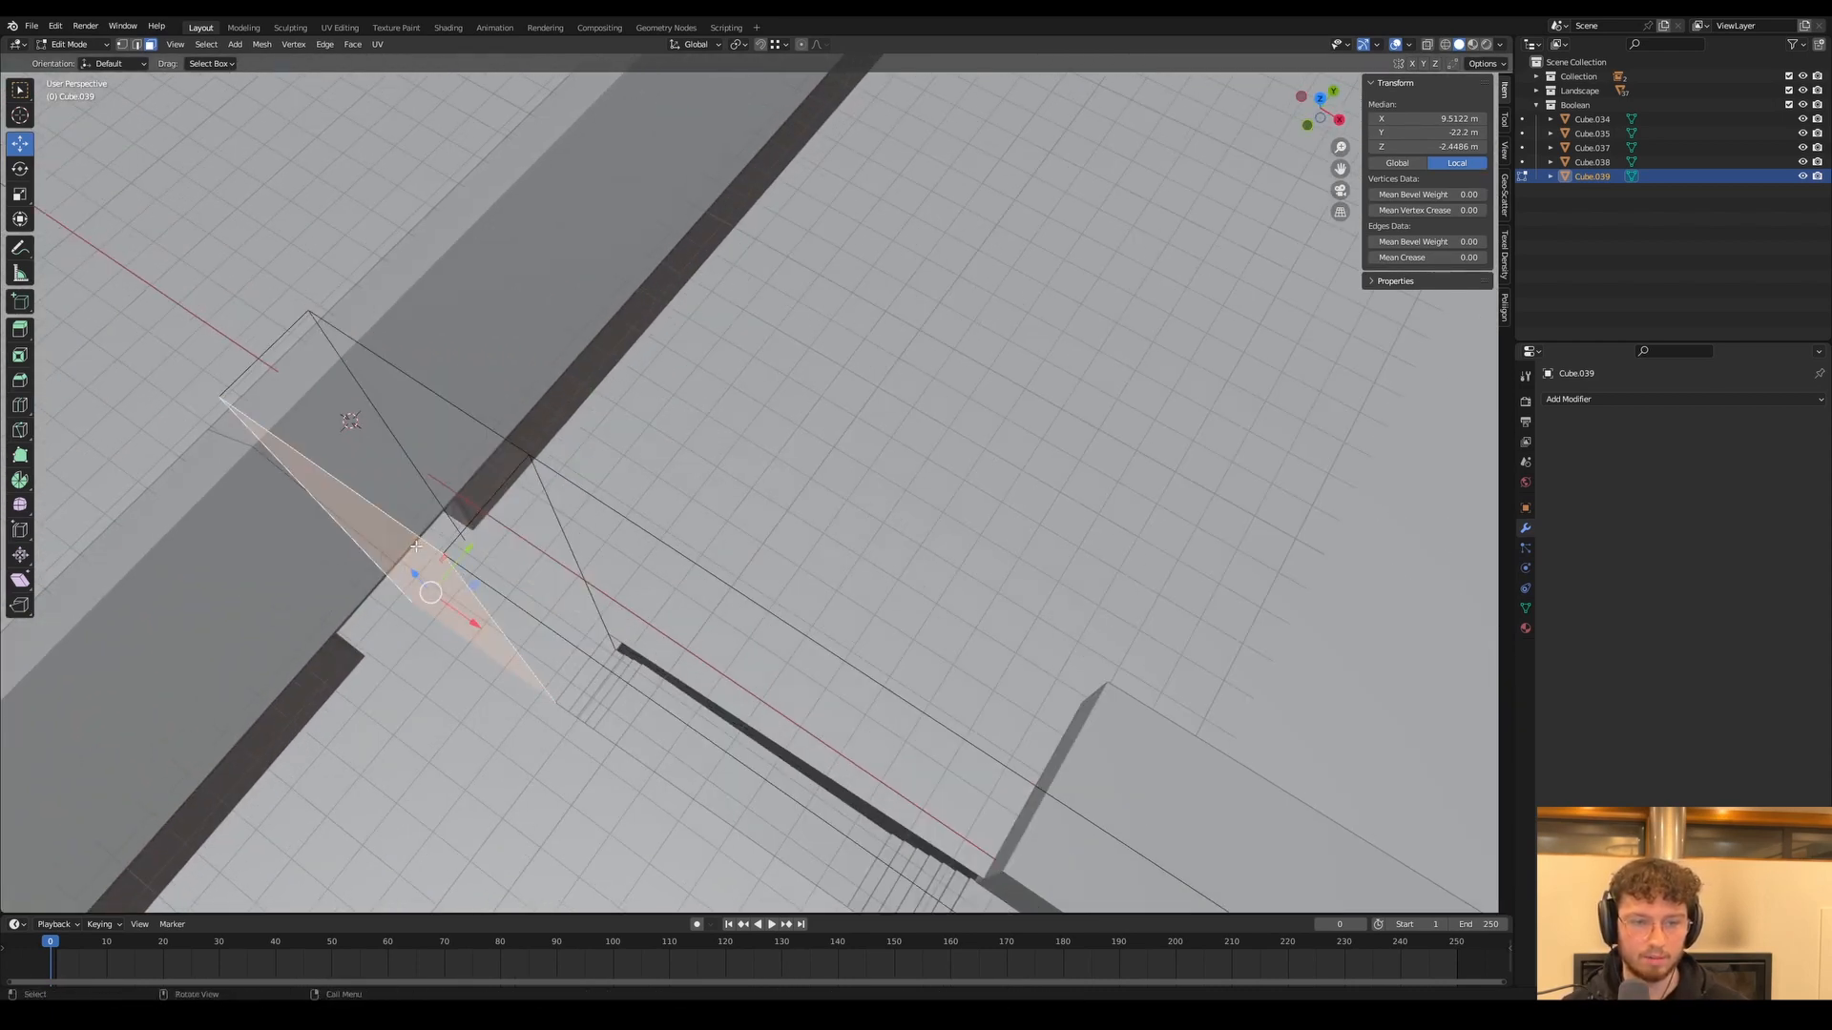
key(g)
key(y)
click(358, 659)
key(g)
key(y)
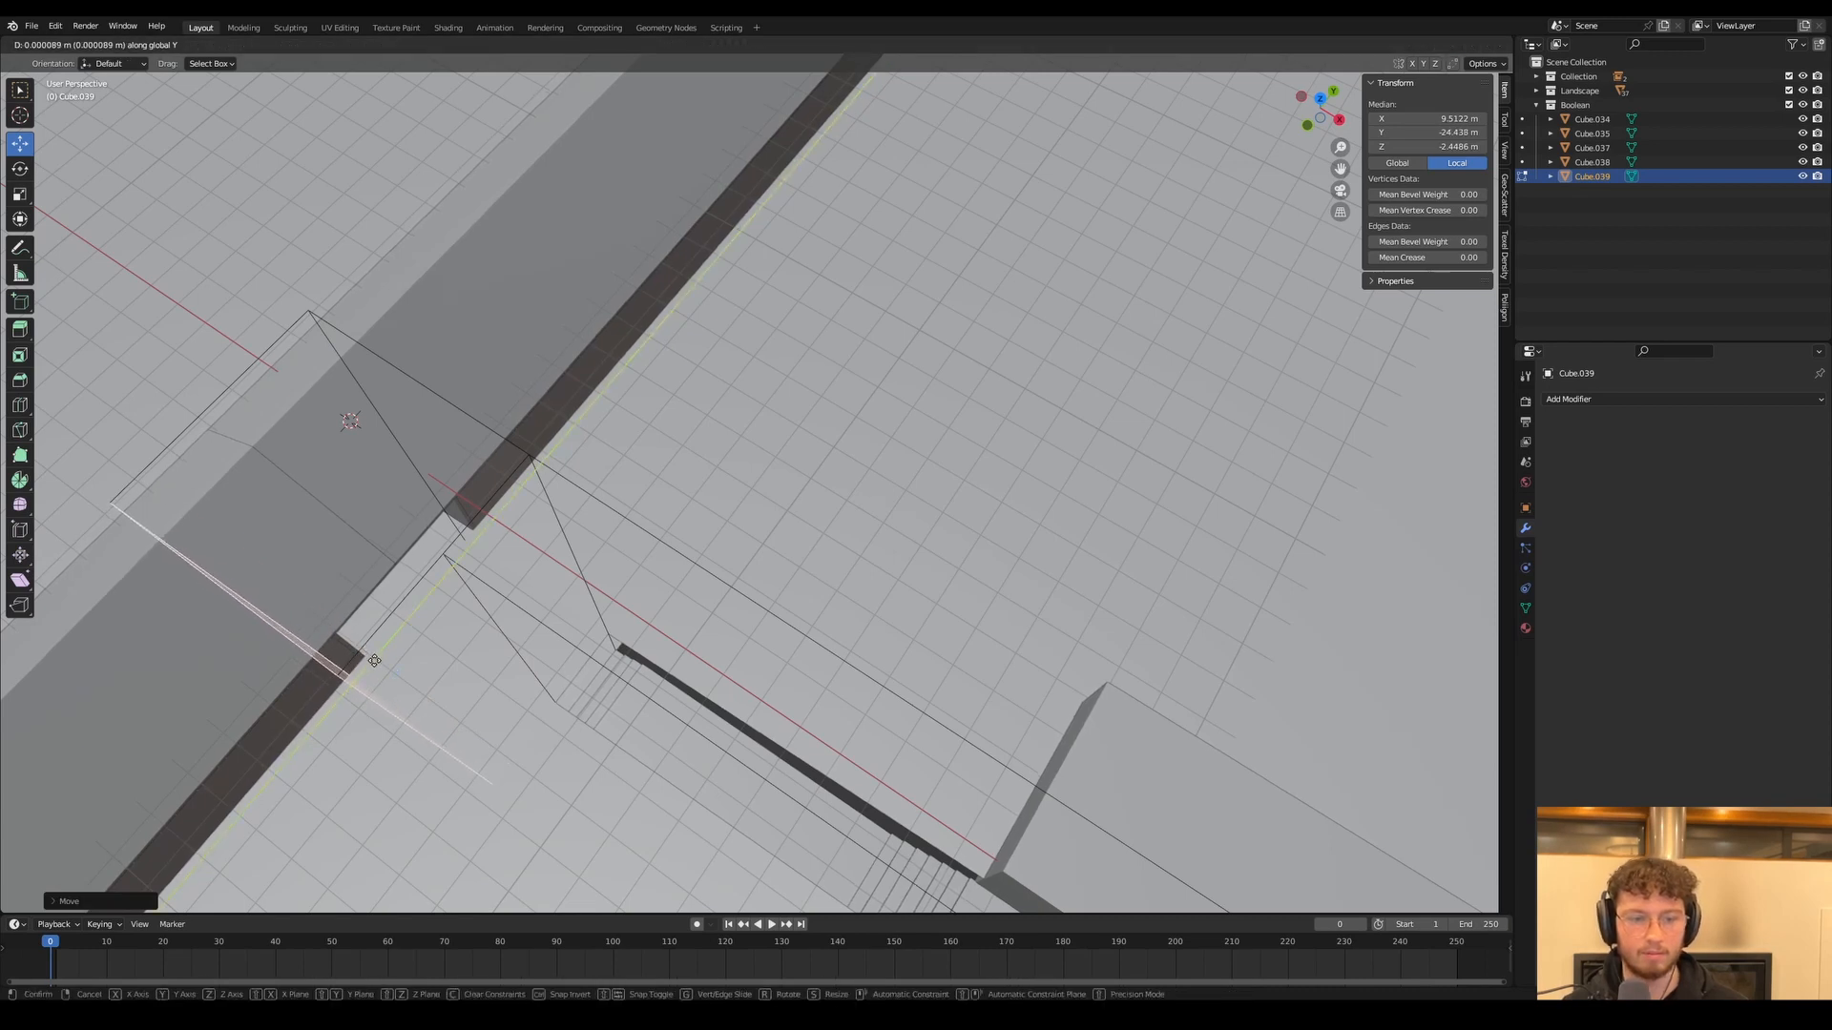
click(359, 654)
middle_drag(359, 653, 458, 494)
key(Tab)
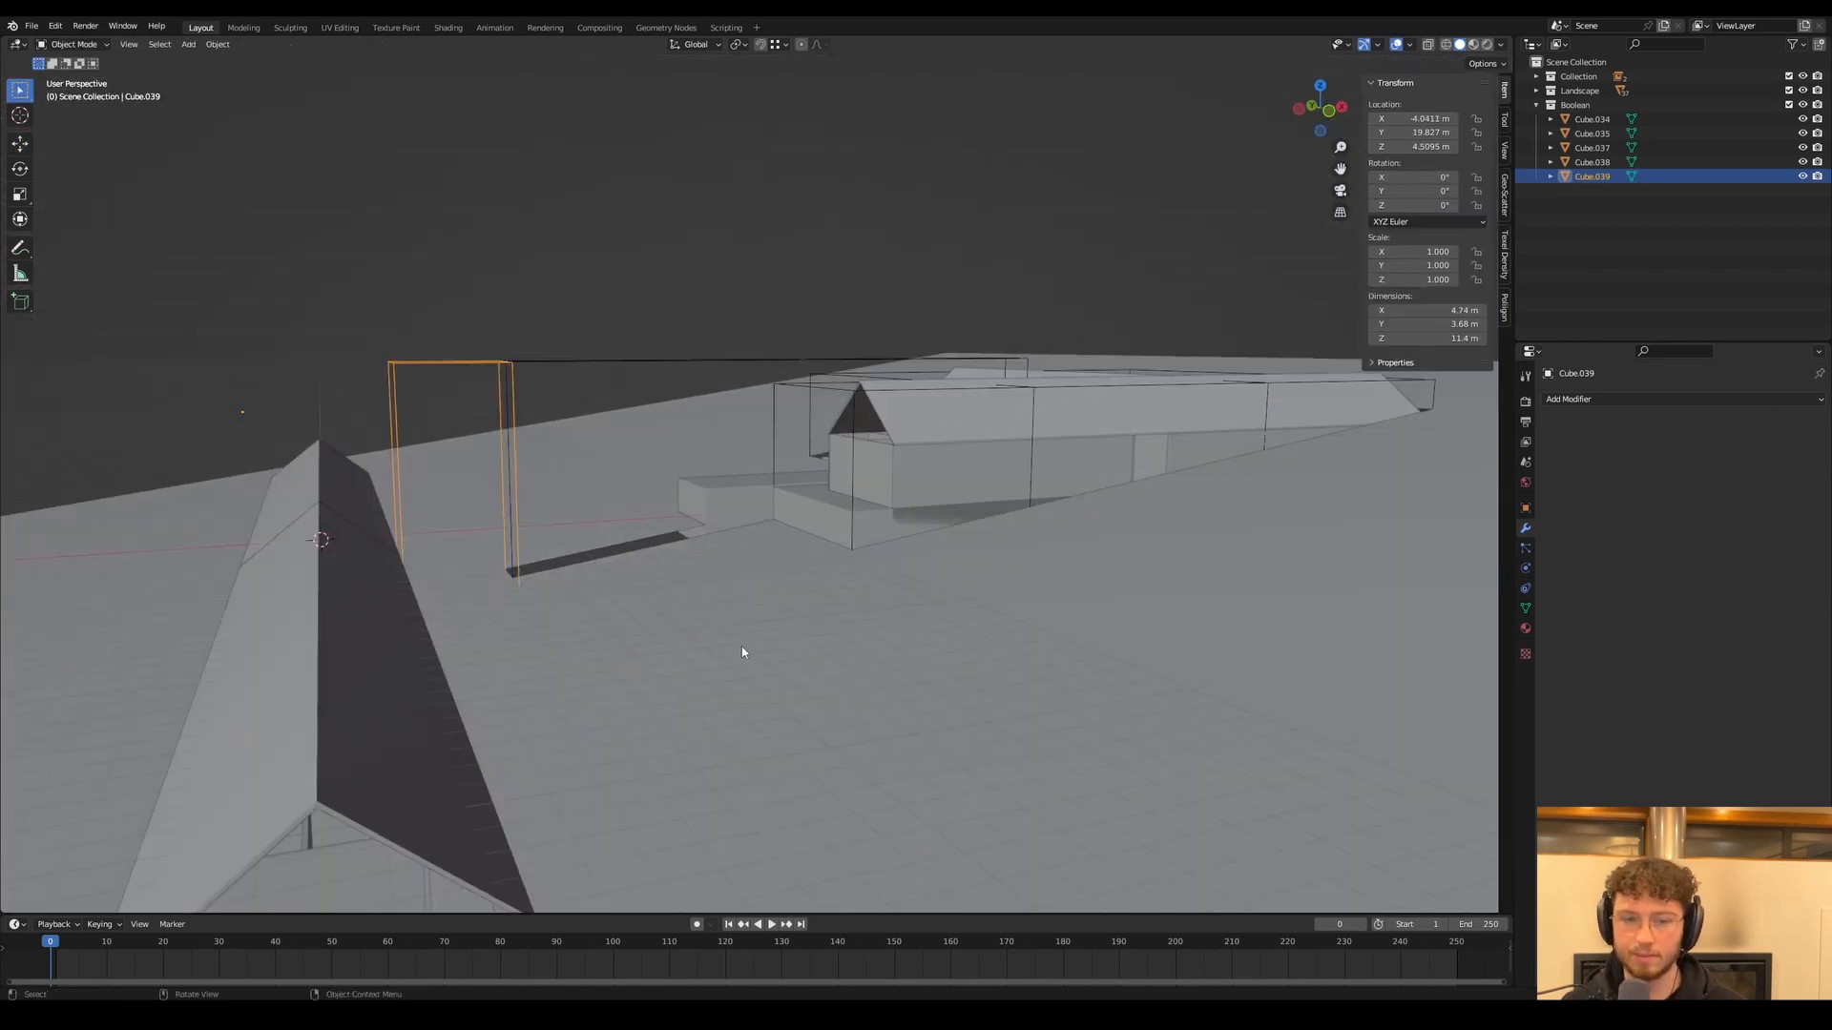
Add a fifth Boolean Difference modifier to the landscape plane with Cube.039 as the cutter
click(742, 653)
click(1615, 397)
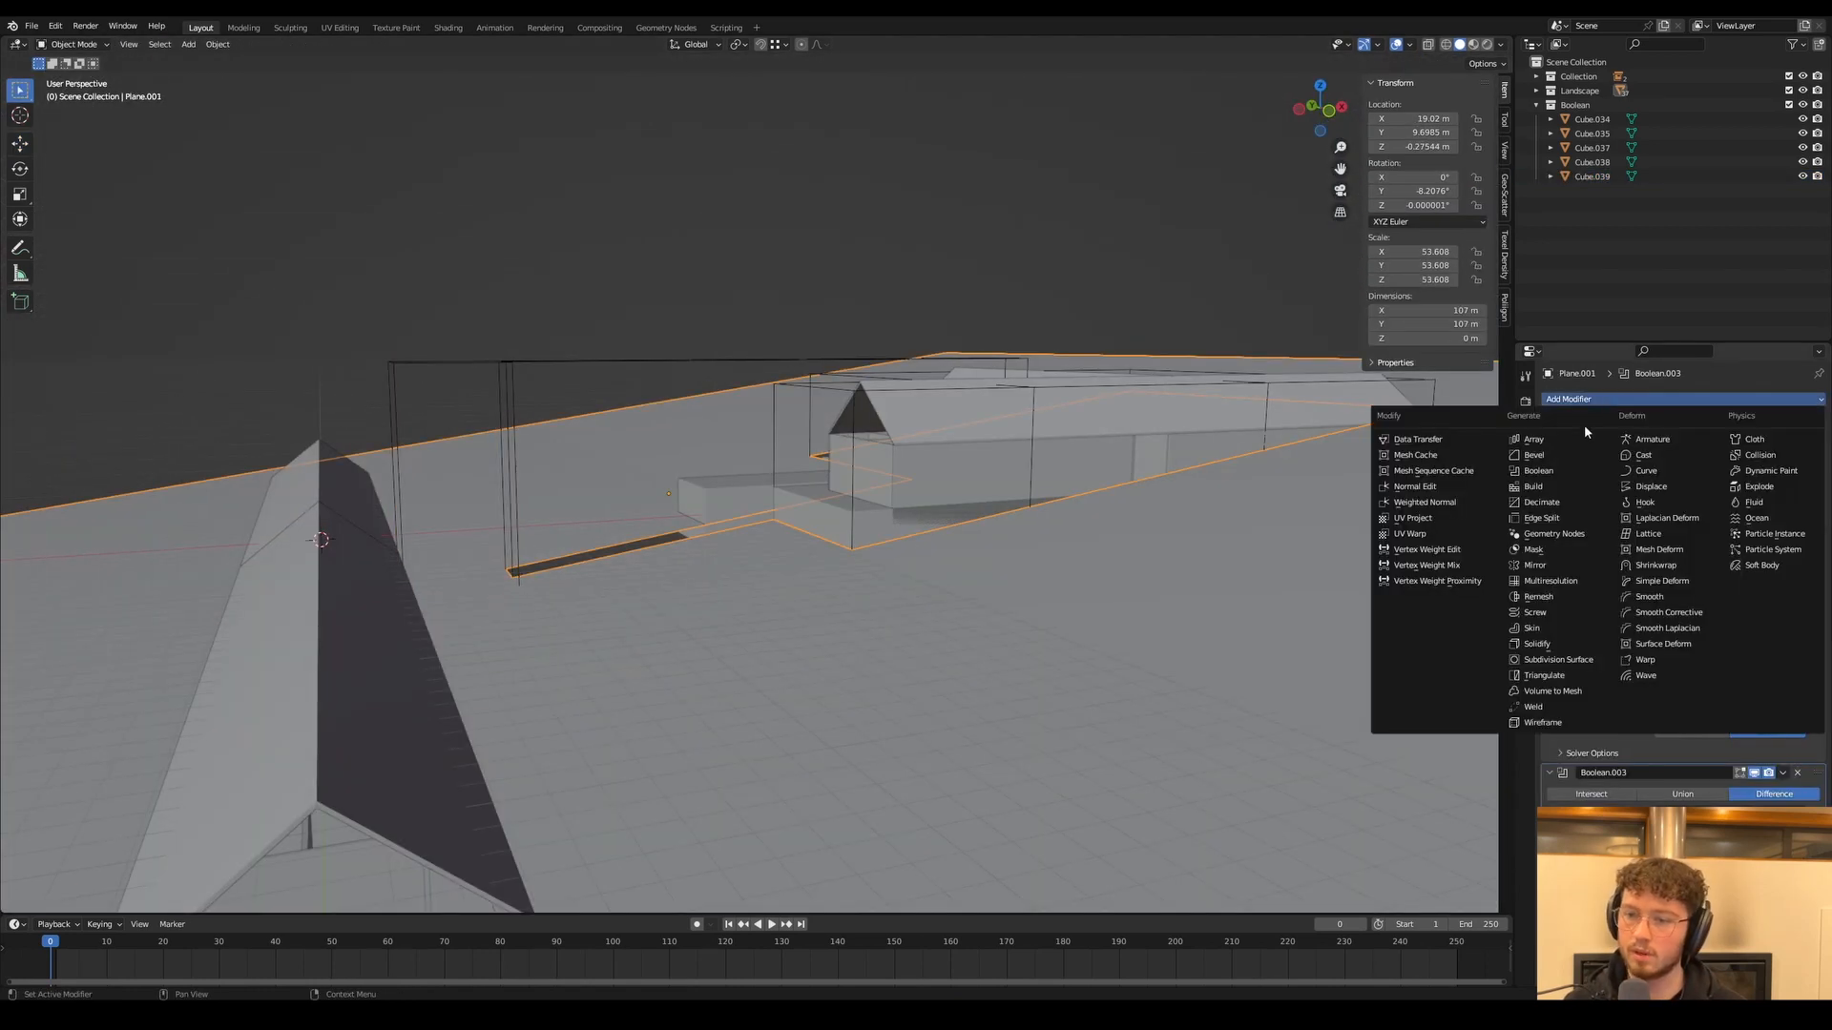
click(1557, 472)
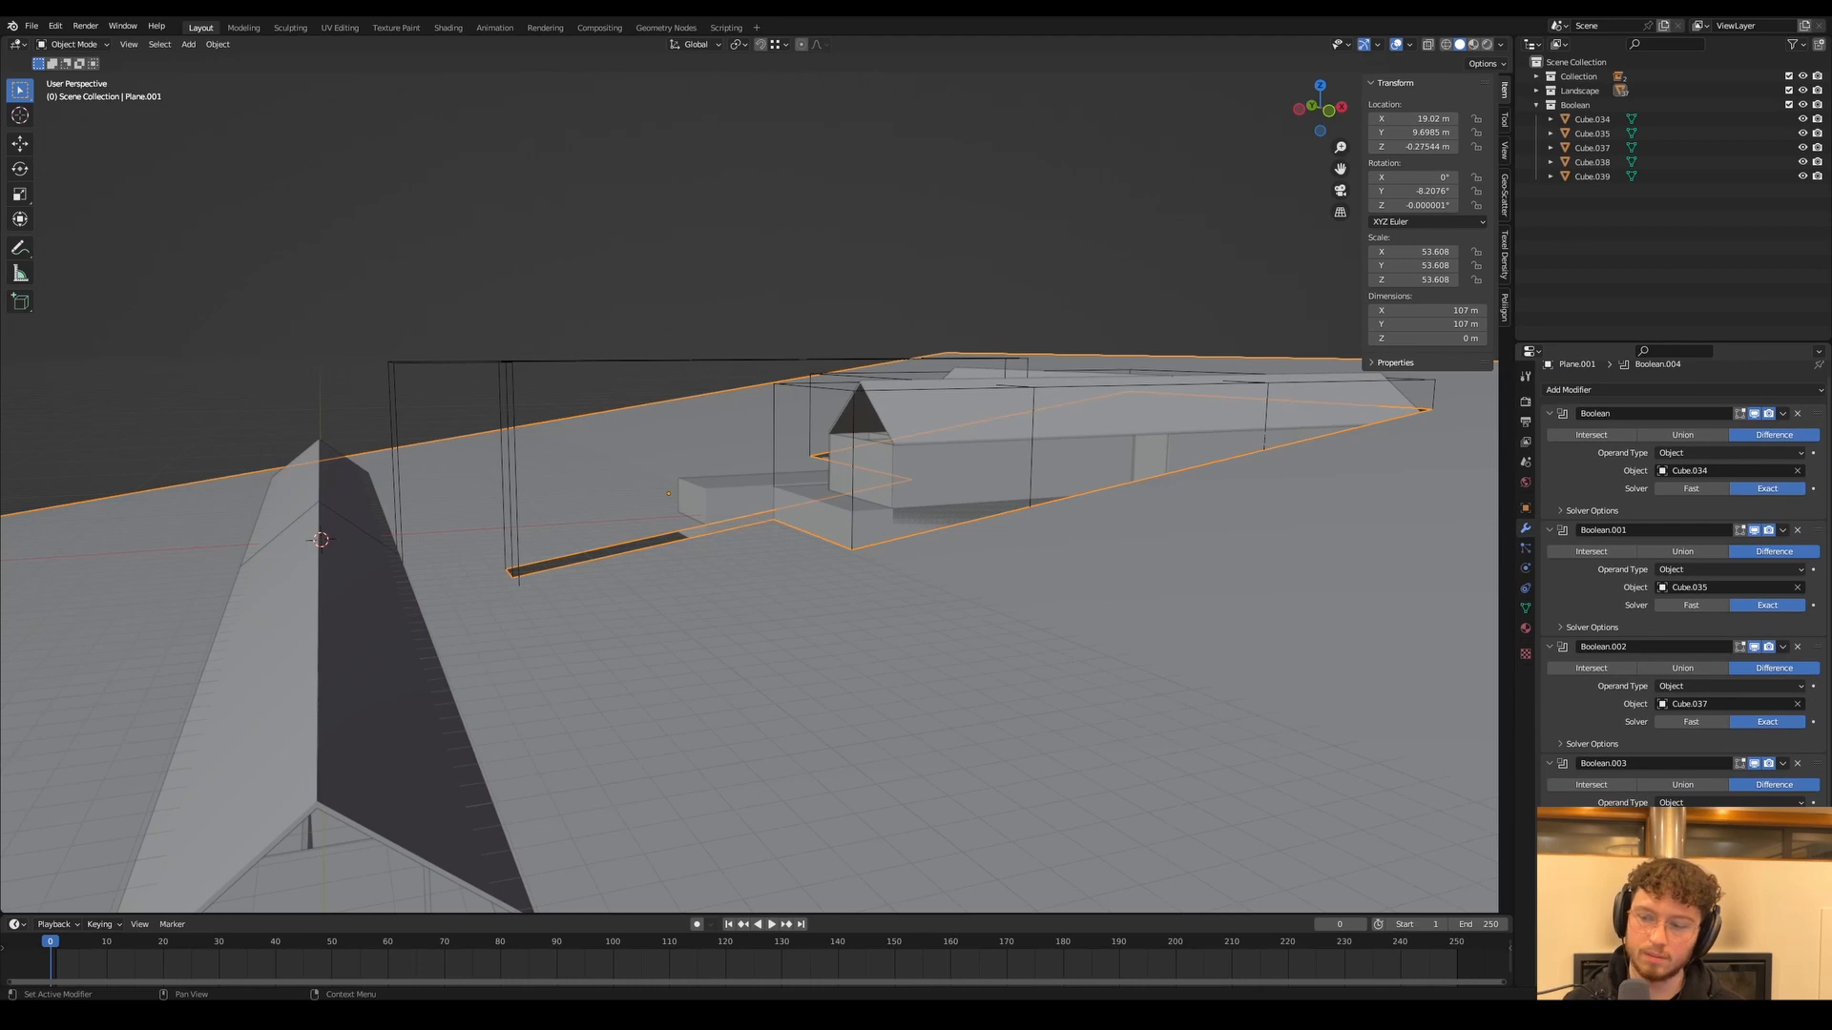
middle_drag(420, 347, 540, 452)
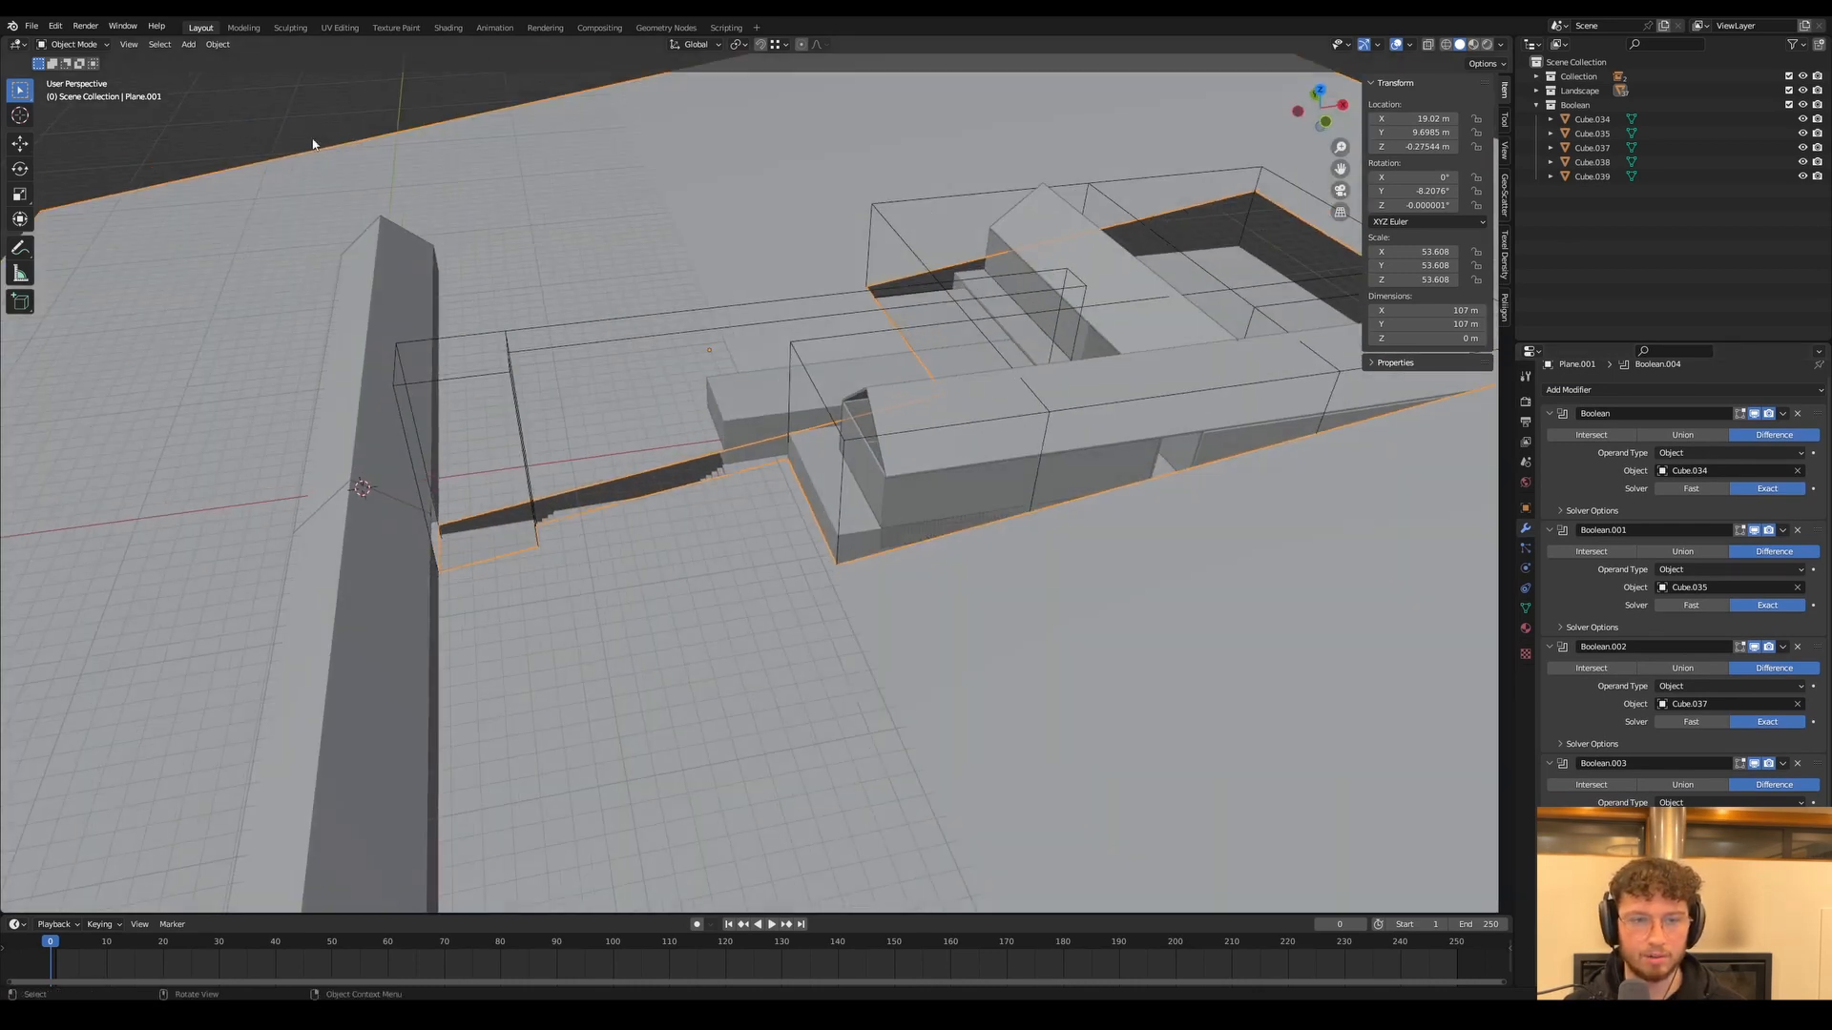
click(315, 139)
Duplicate the short cutter box and snap the copy to the end corner of the long gabled building
middle_drag(298, 260, 872, 207)
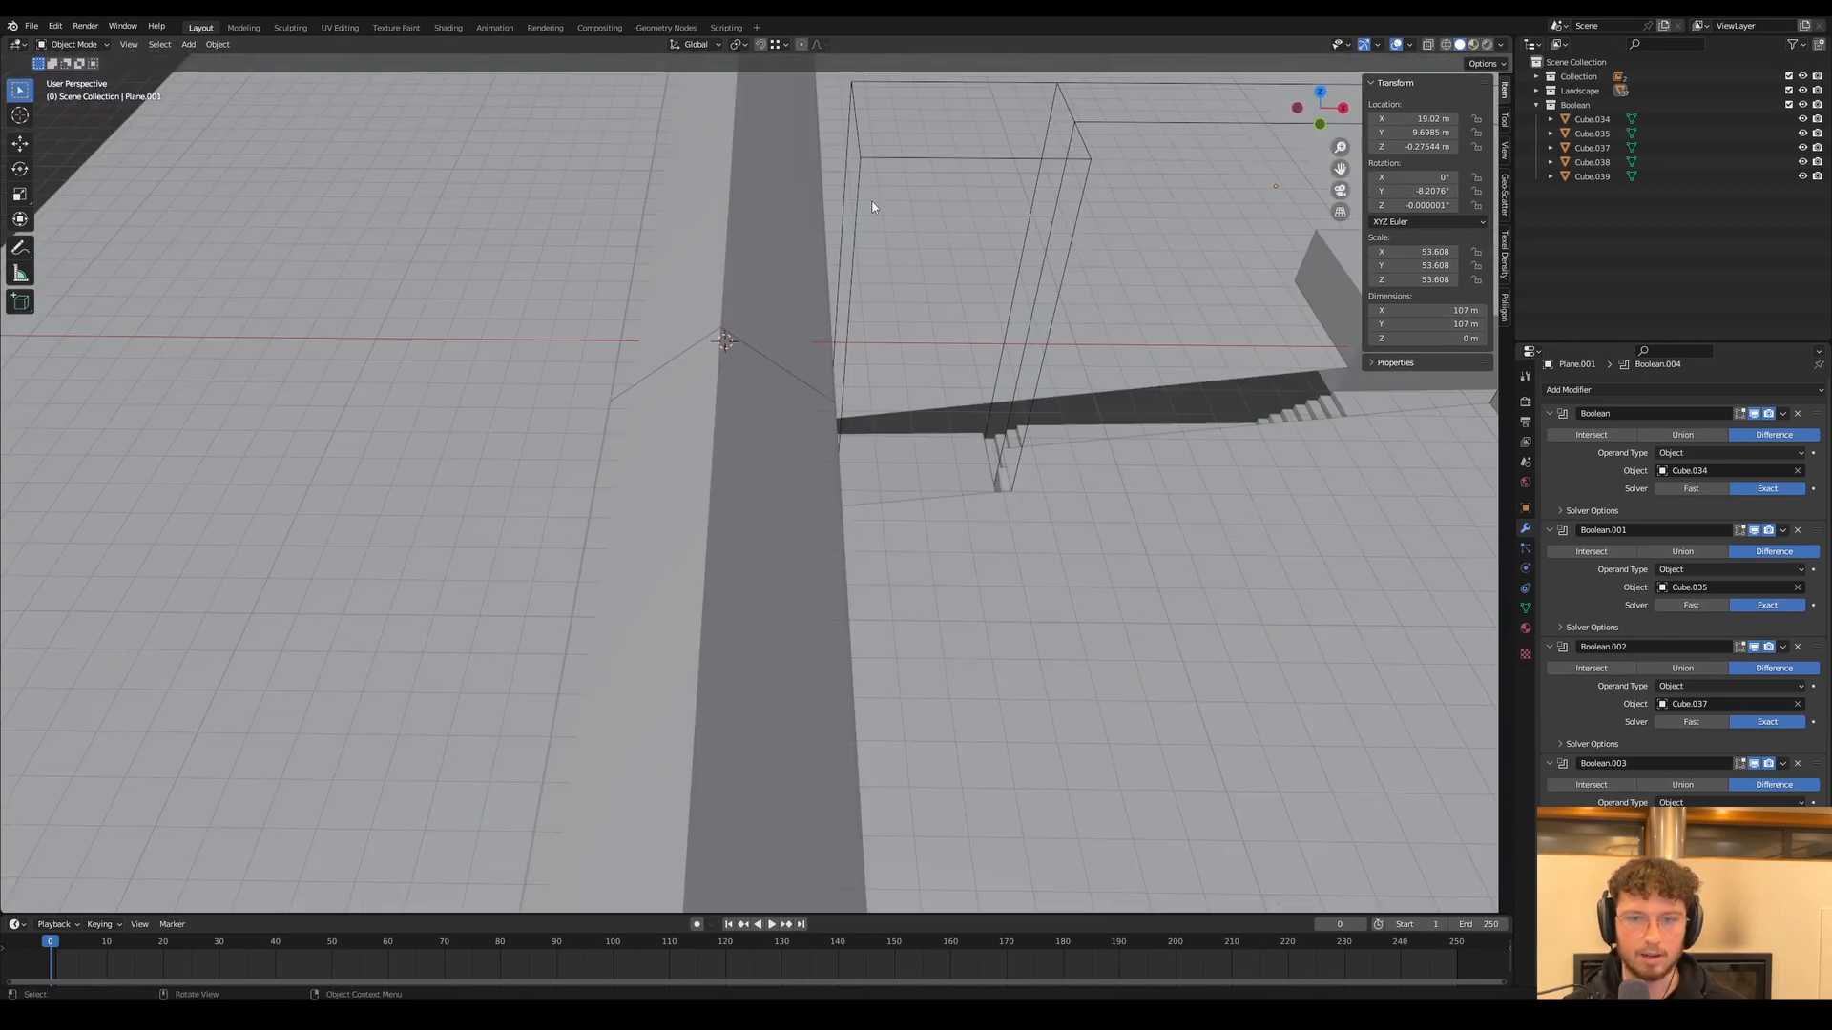
click(870, 160)
scroll(1038, 217, down, 5)
key(shift+d)
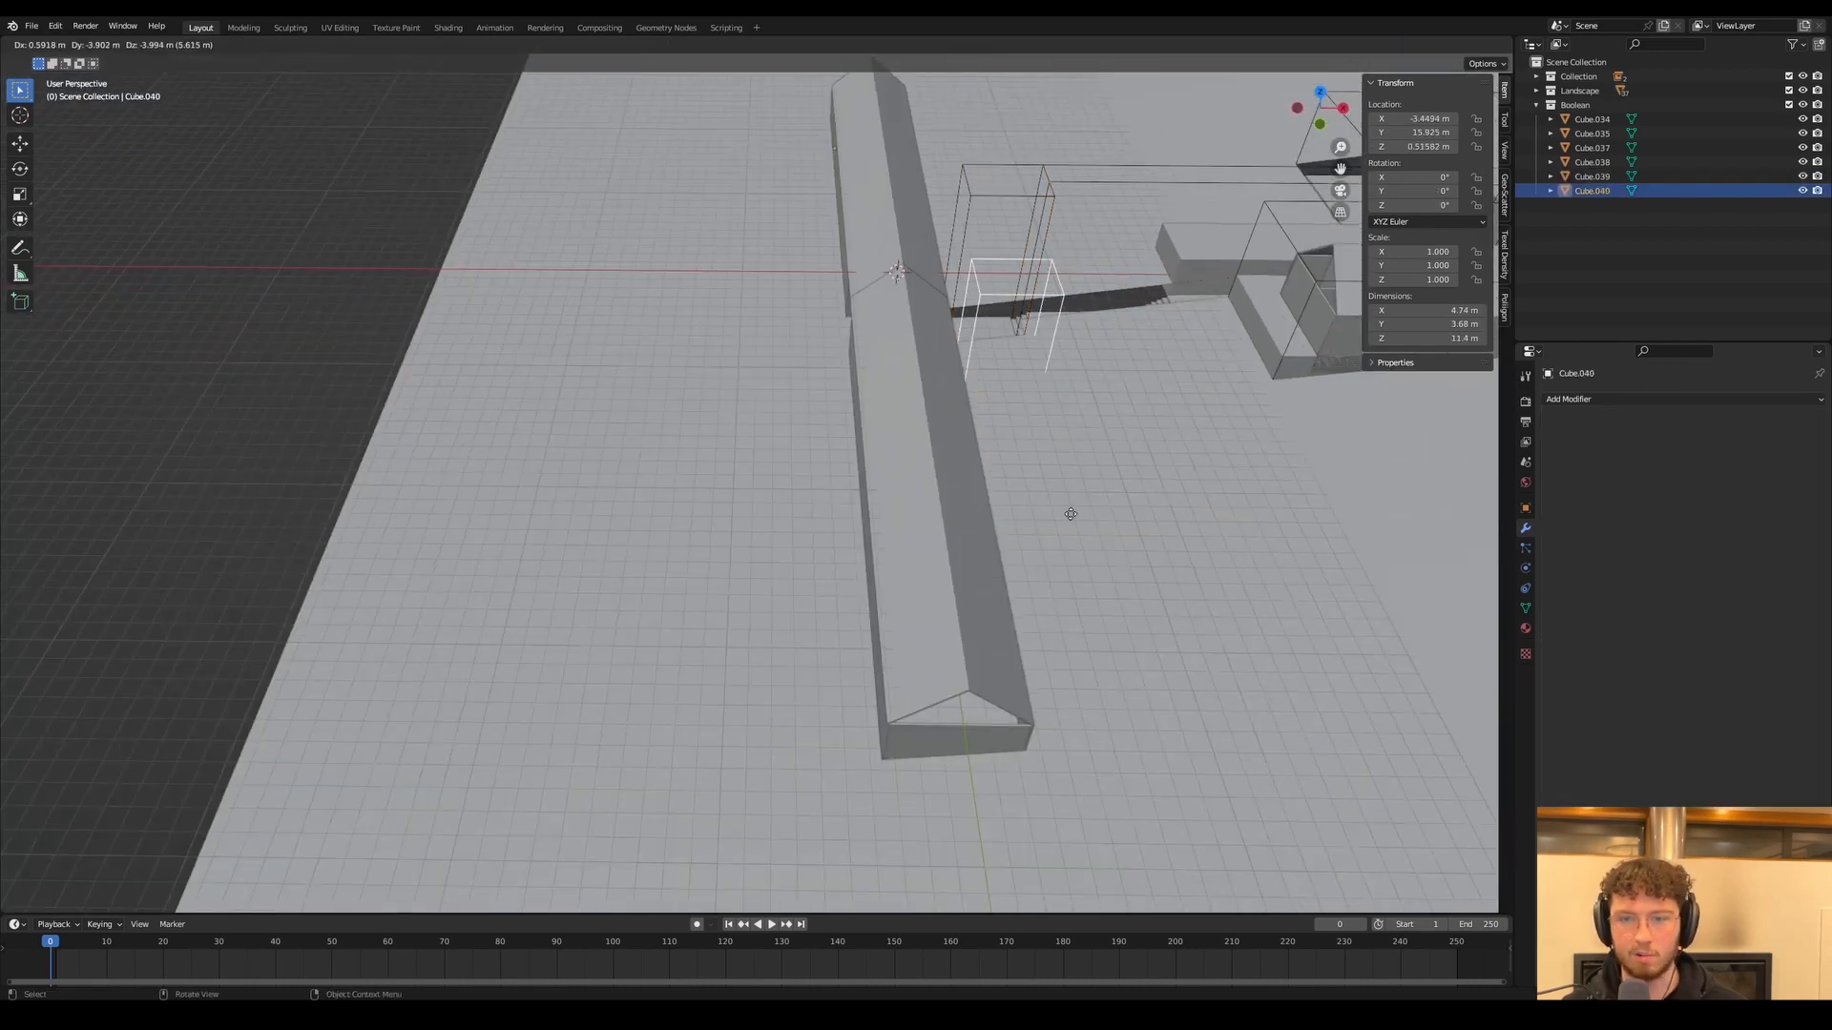
click(1040, 732)
Try to shift the copied box along X toward the building's opposite wall, and undo the move
key(g)
key(x)
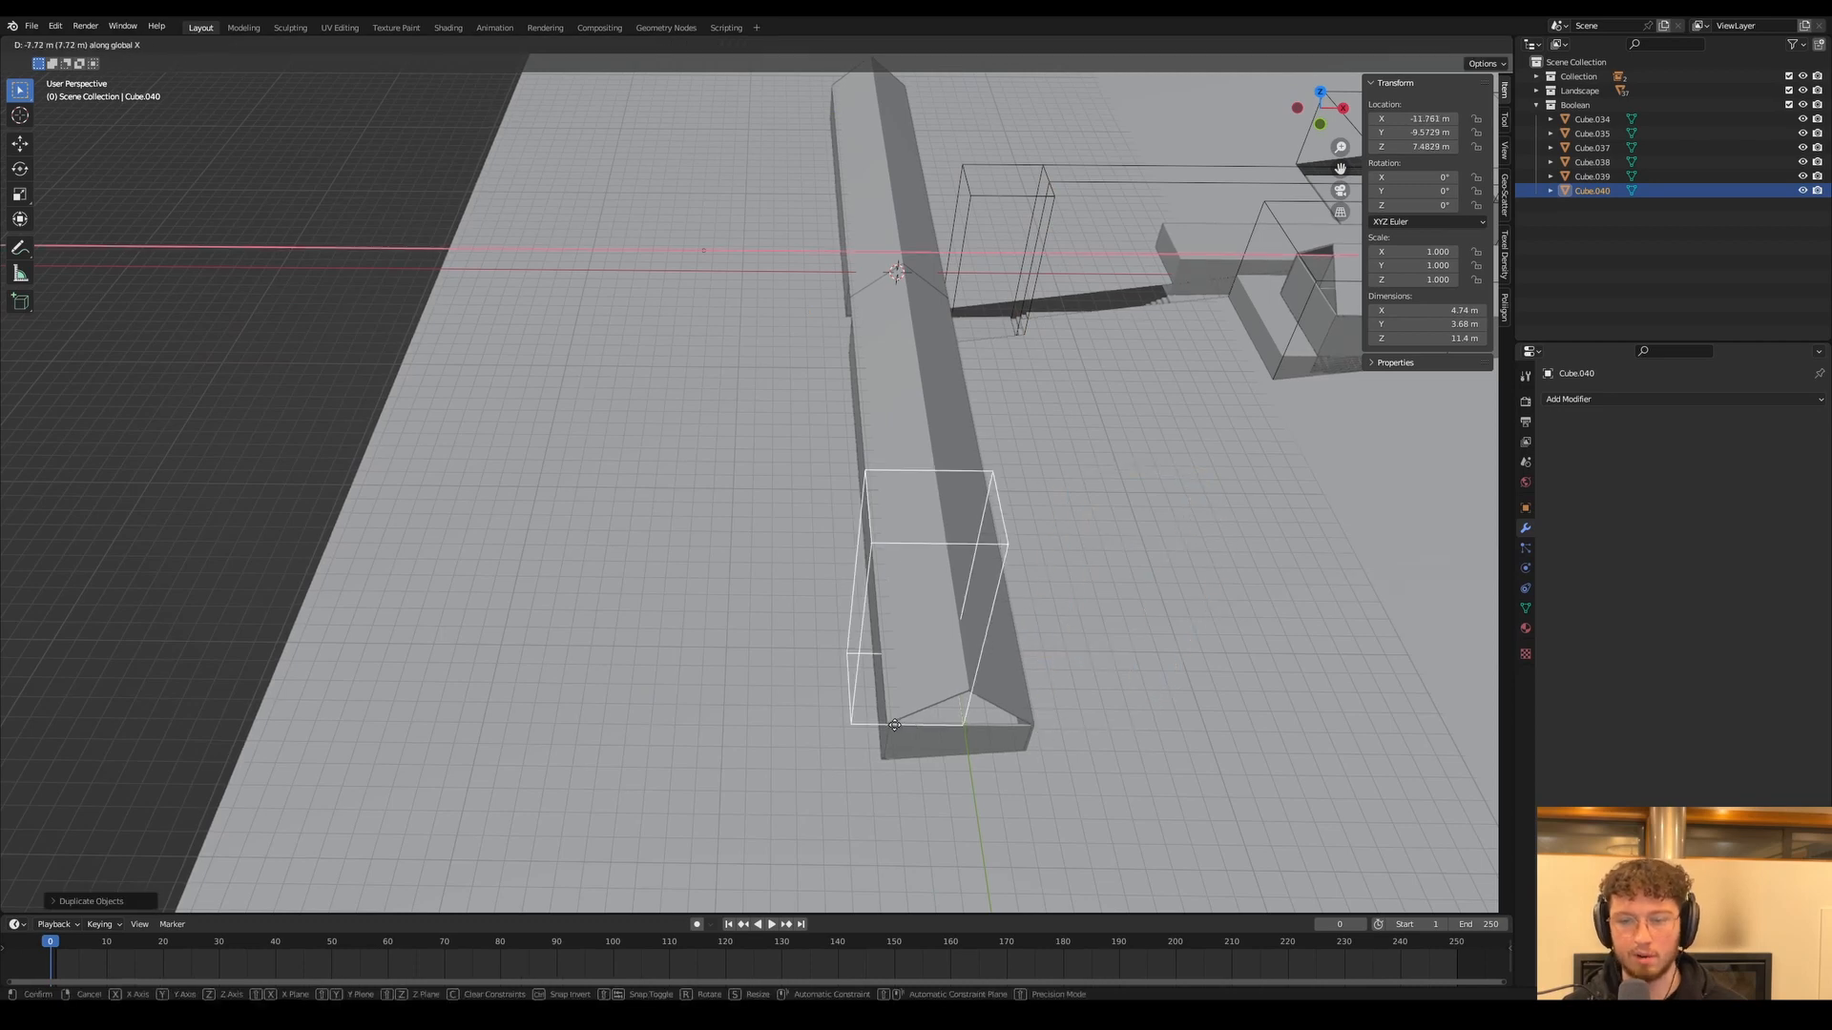
click(965, 704)
key(ctrl+z)
Extend the copied box's side face along X to the gabled building's opposite long wall
click(927, 685)
key(Tab)
click(931, 640)
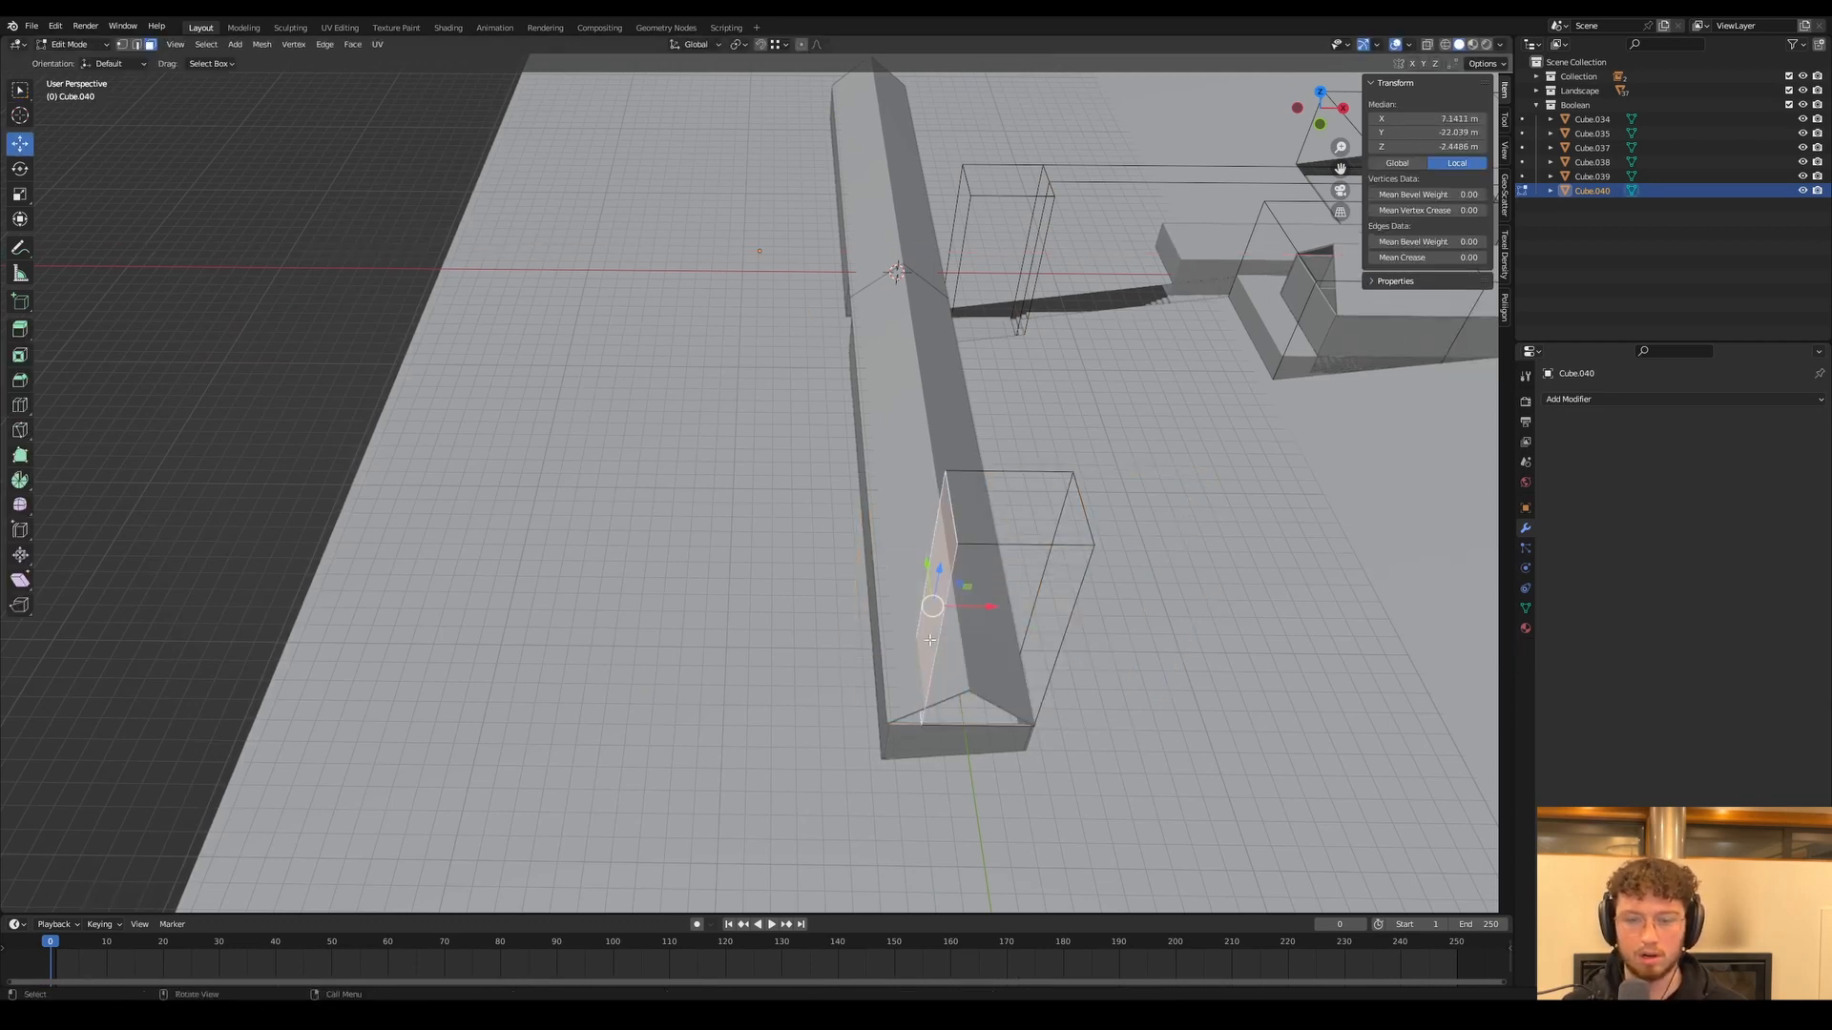
key(x)
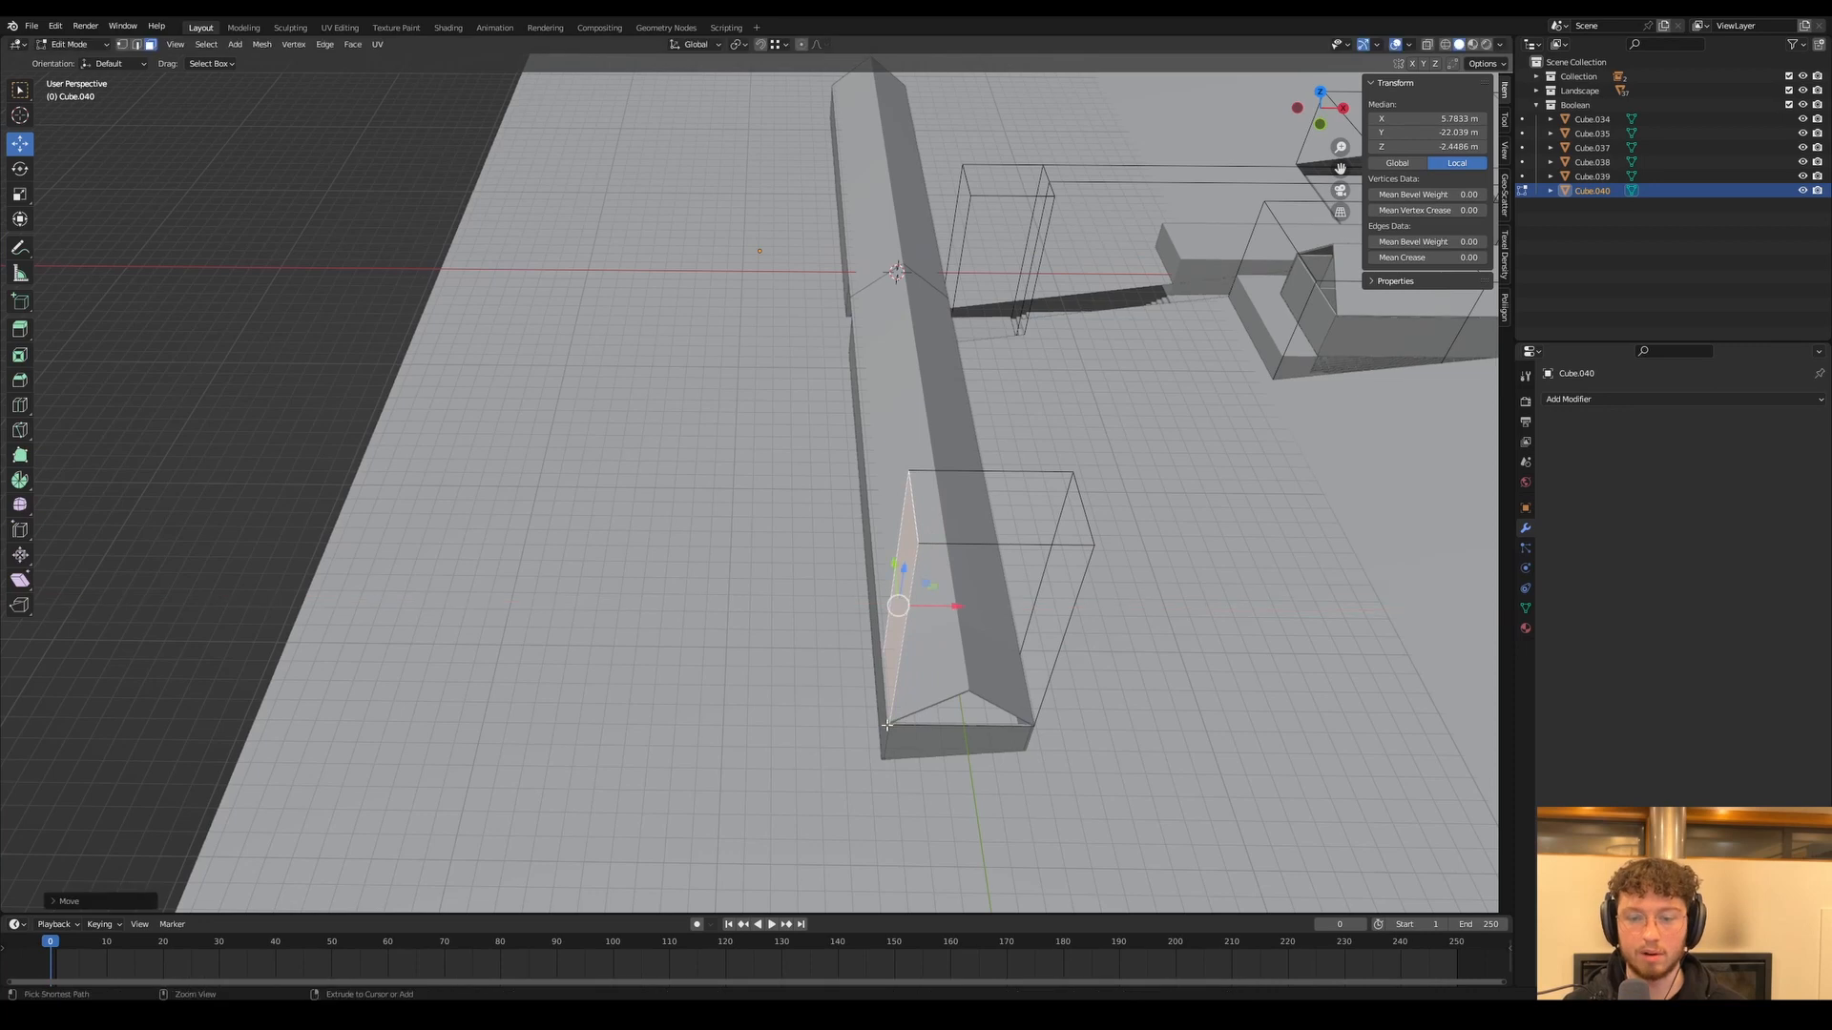
click(889, 725)
key(g)
key(x)
click(885, 725)
middle_drag(886, 725, 922, 595)
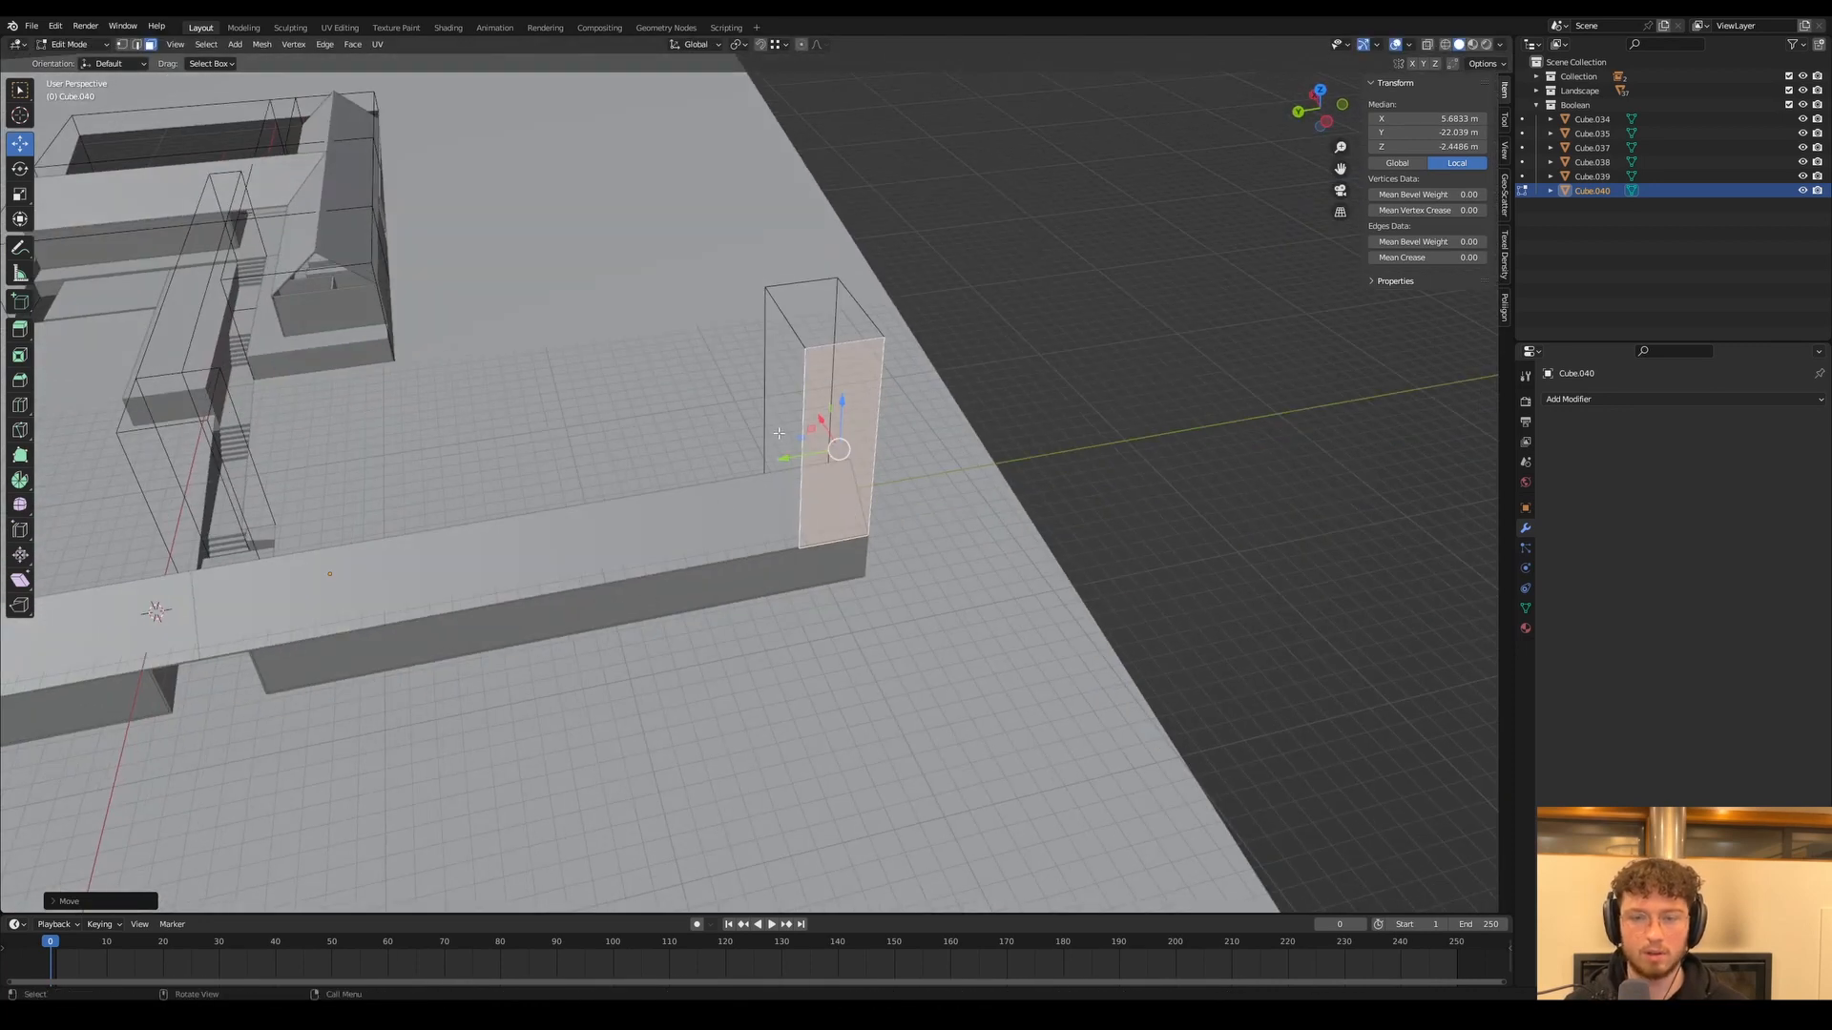
Extend the box's end face about 59.1 m along Y to the gabled building's other end
scroll(778, 433, down, 3)
middle_drag(778, 433, 830, 503)
key(g)
key(y)
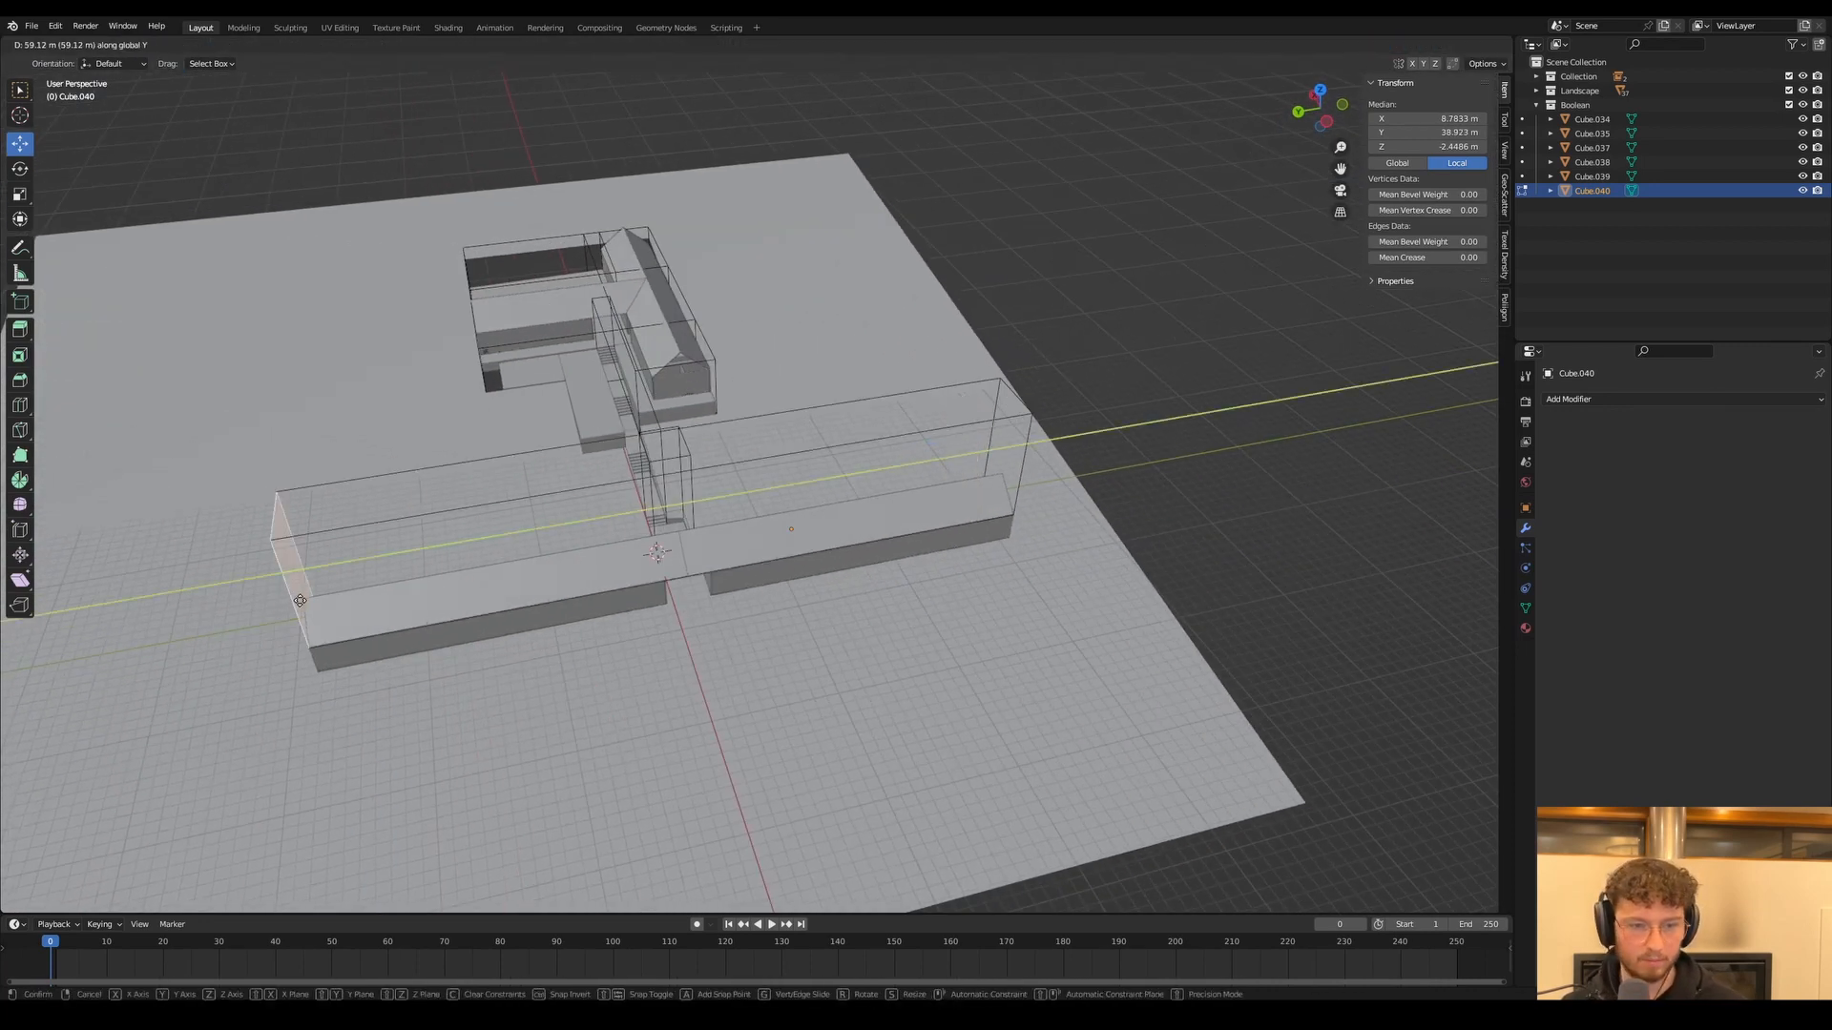
click(299, 600)
Lower the bottom face of the gabled building's cutter box along Z, and finish editing the box
middle_drag(300, 600, 818, 703)
key(g)
key(z)
click(552, 626)
key(Tab)
Add a Boolean difference modifier to the landscape plane, using the long gabled building's box as the cutter
click(817, 703)
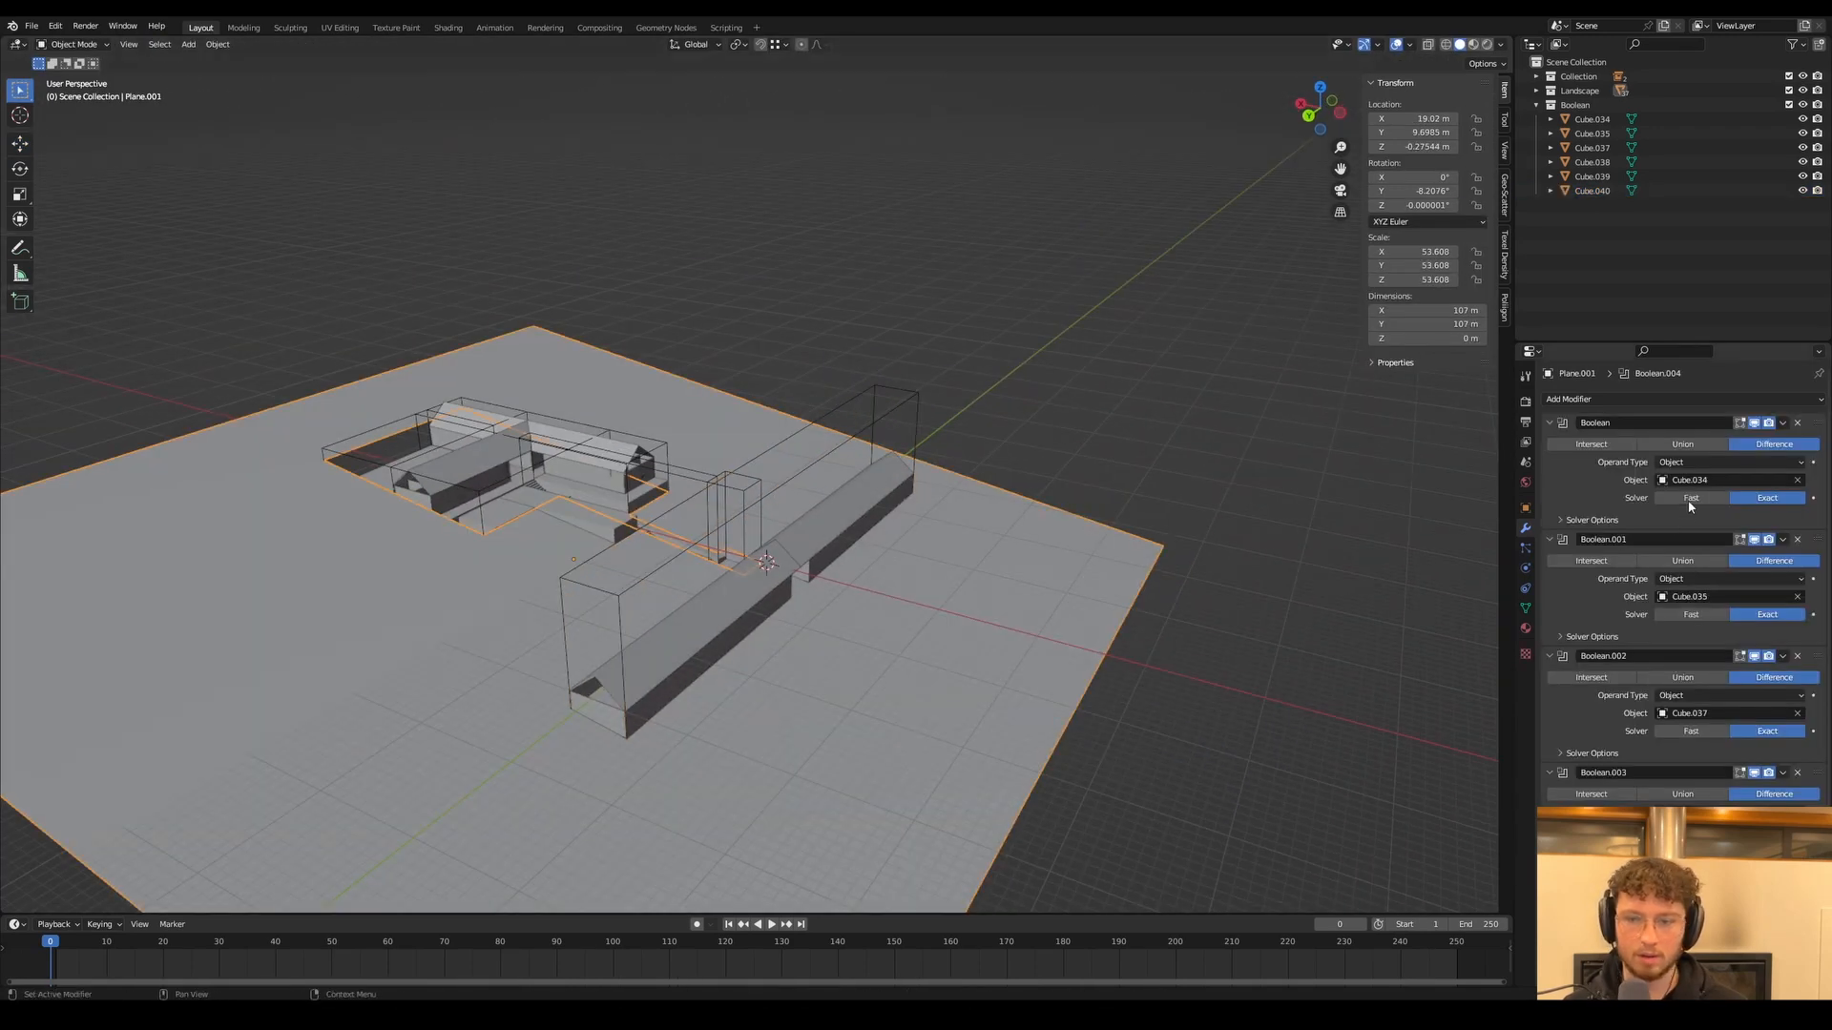
click(1669, 401)
click(1569, 471)
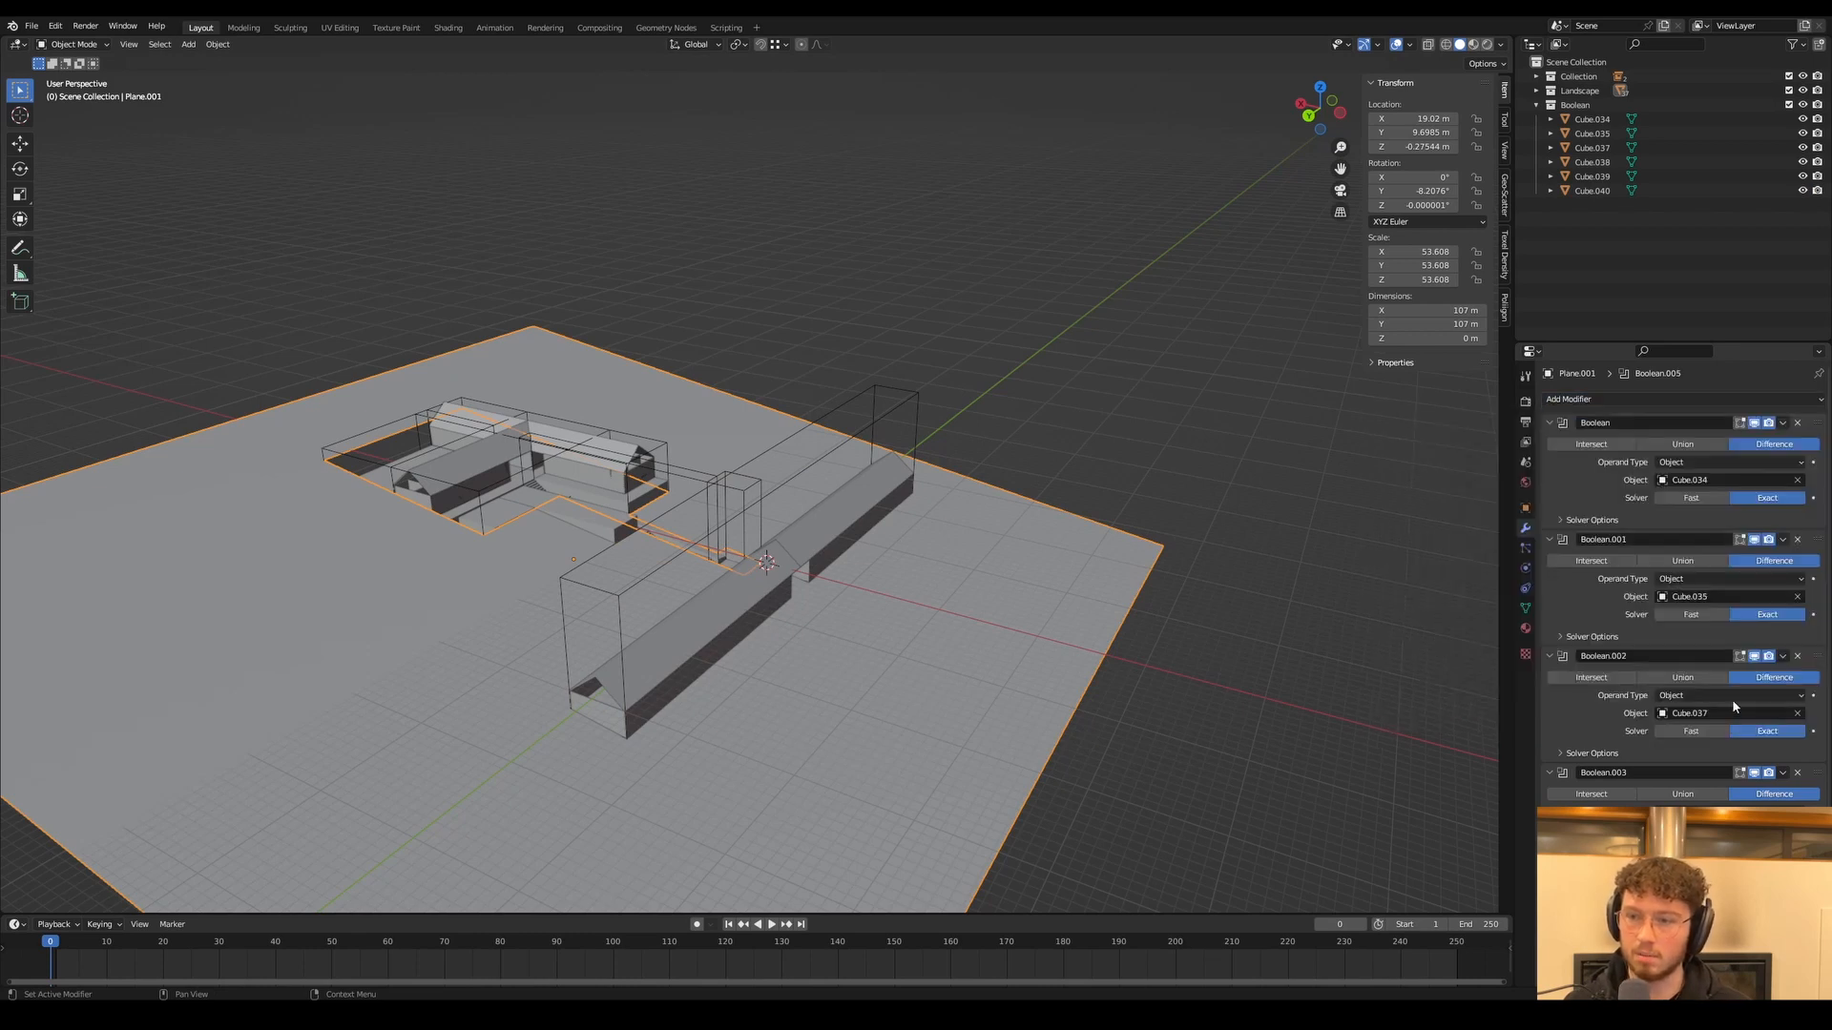
scroll(1731, 699, down, 3)
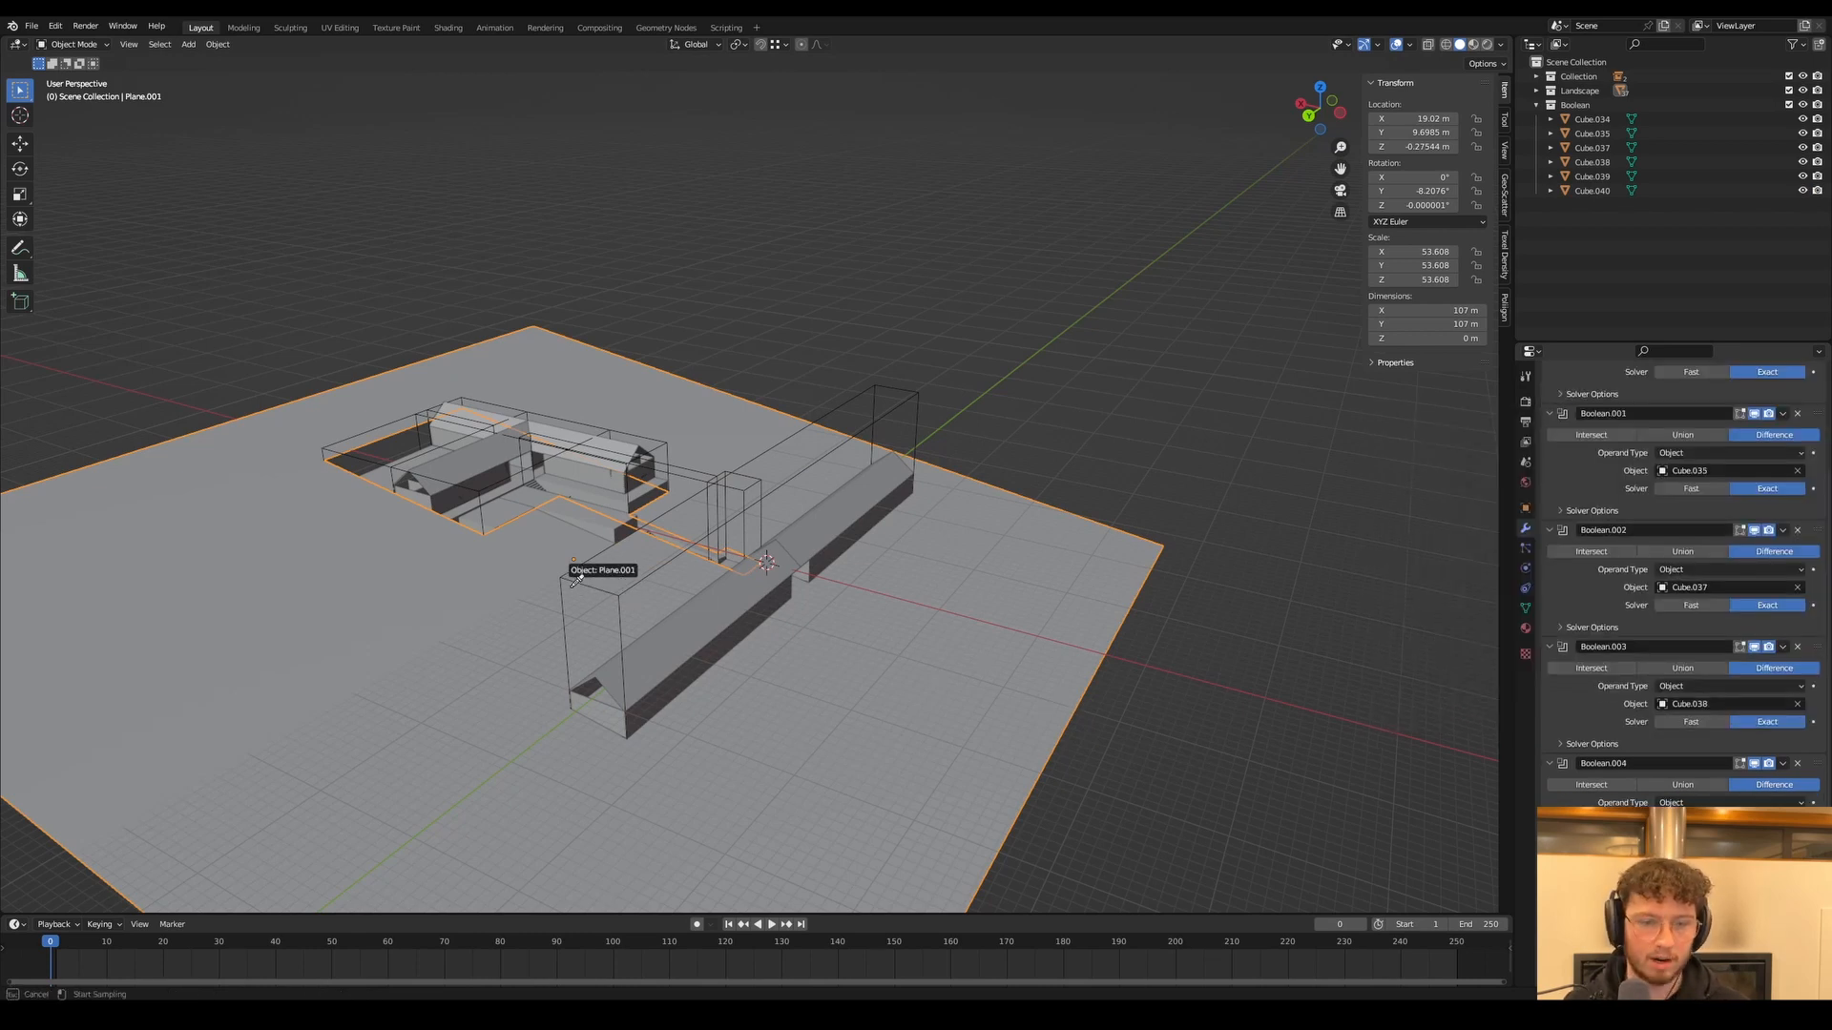
click(1059, 428)
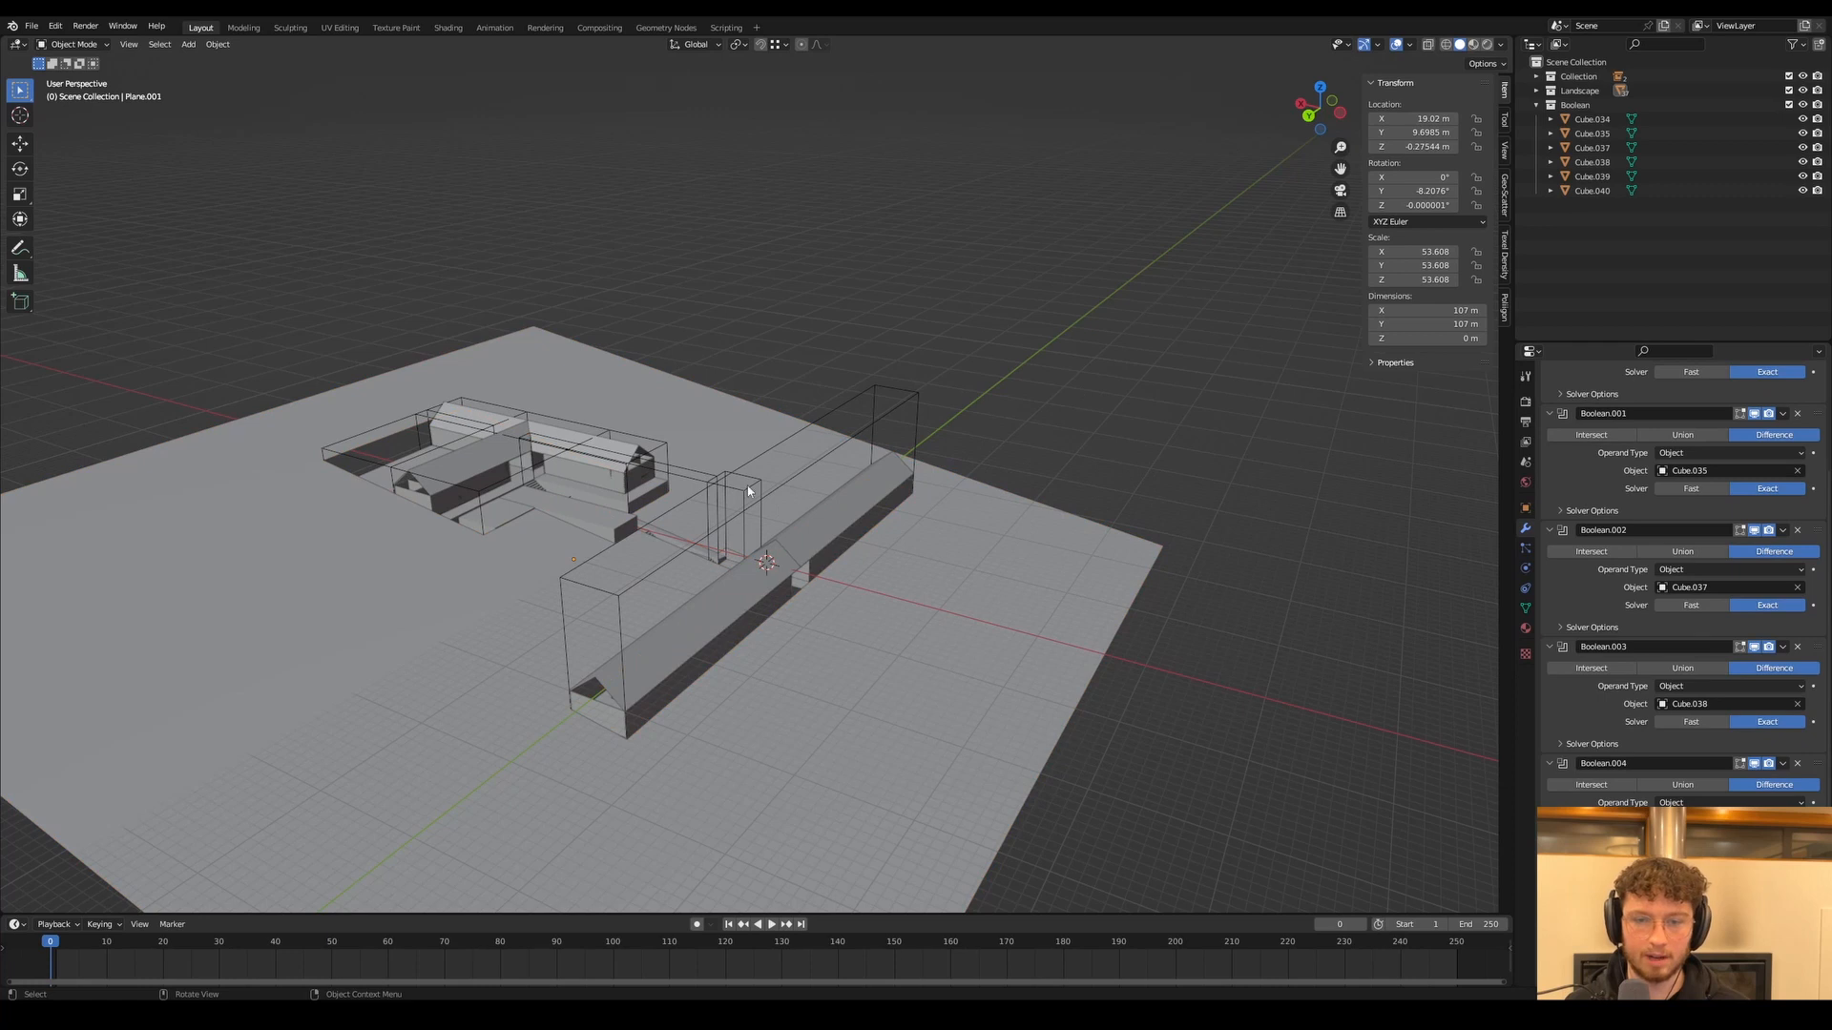
Duplicate the narrow stair cutter box and move the copy across the gabled building to its outer passage opening
click(742, 486)
key(shift+d)
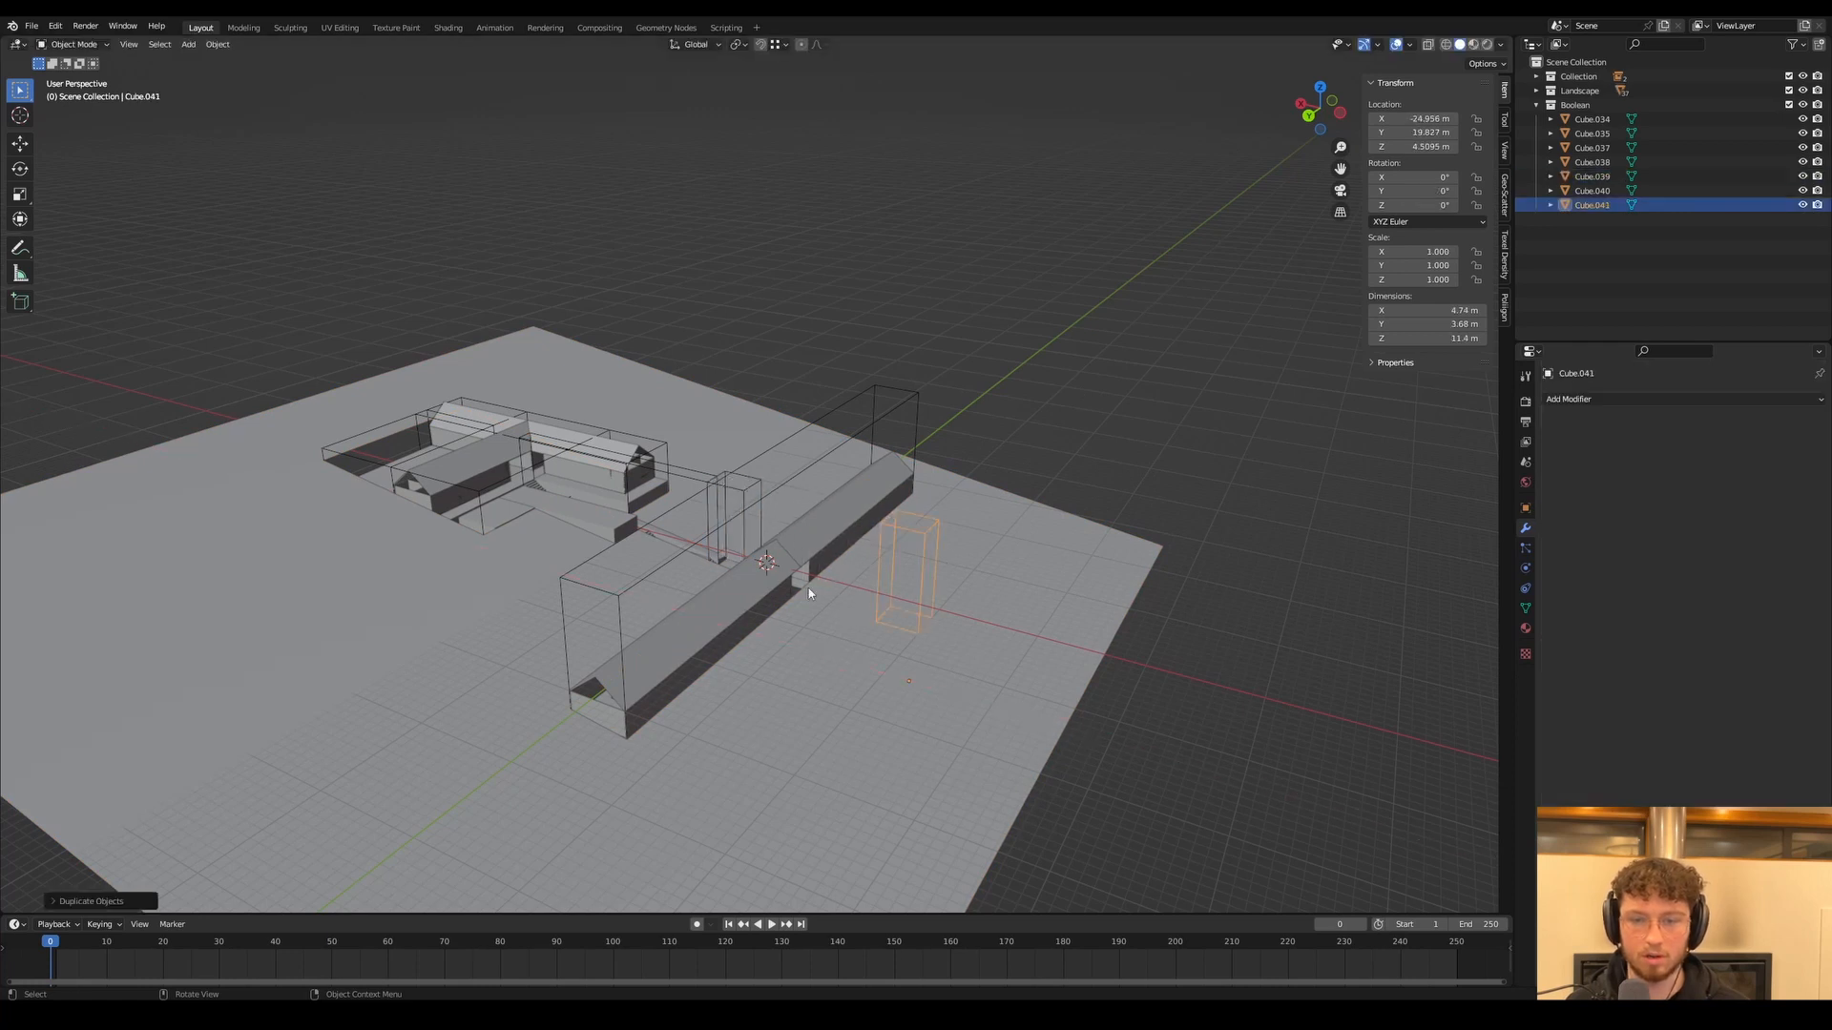
click(873, 520)
middle_drag(873, 520, 801, 556)
scroll(846, 481, up, 5)
middle_drag(847, 481, 785, 486)
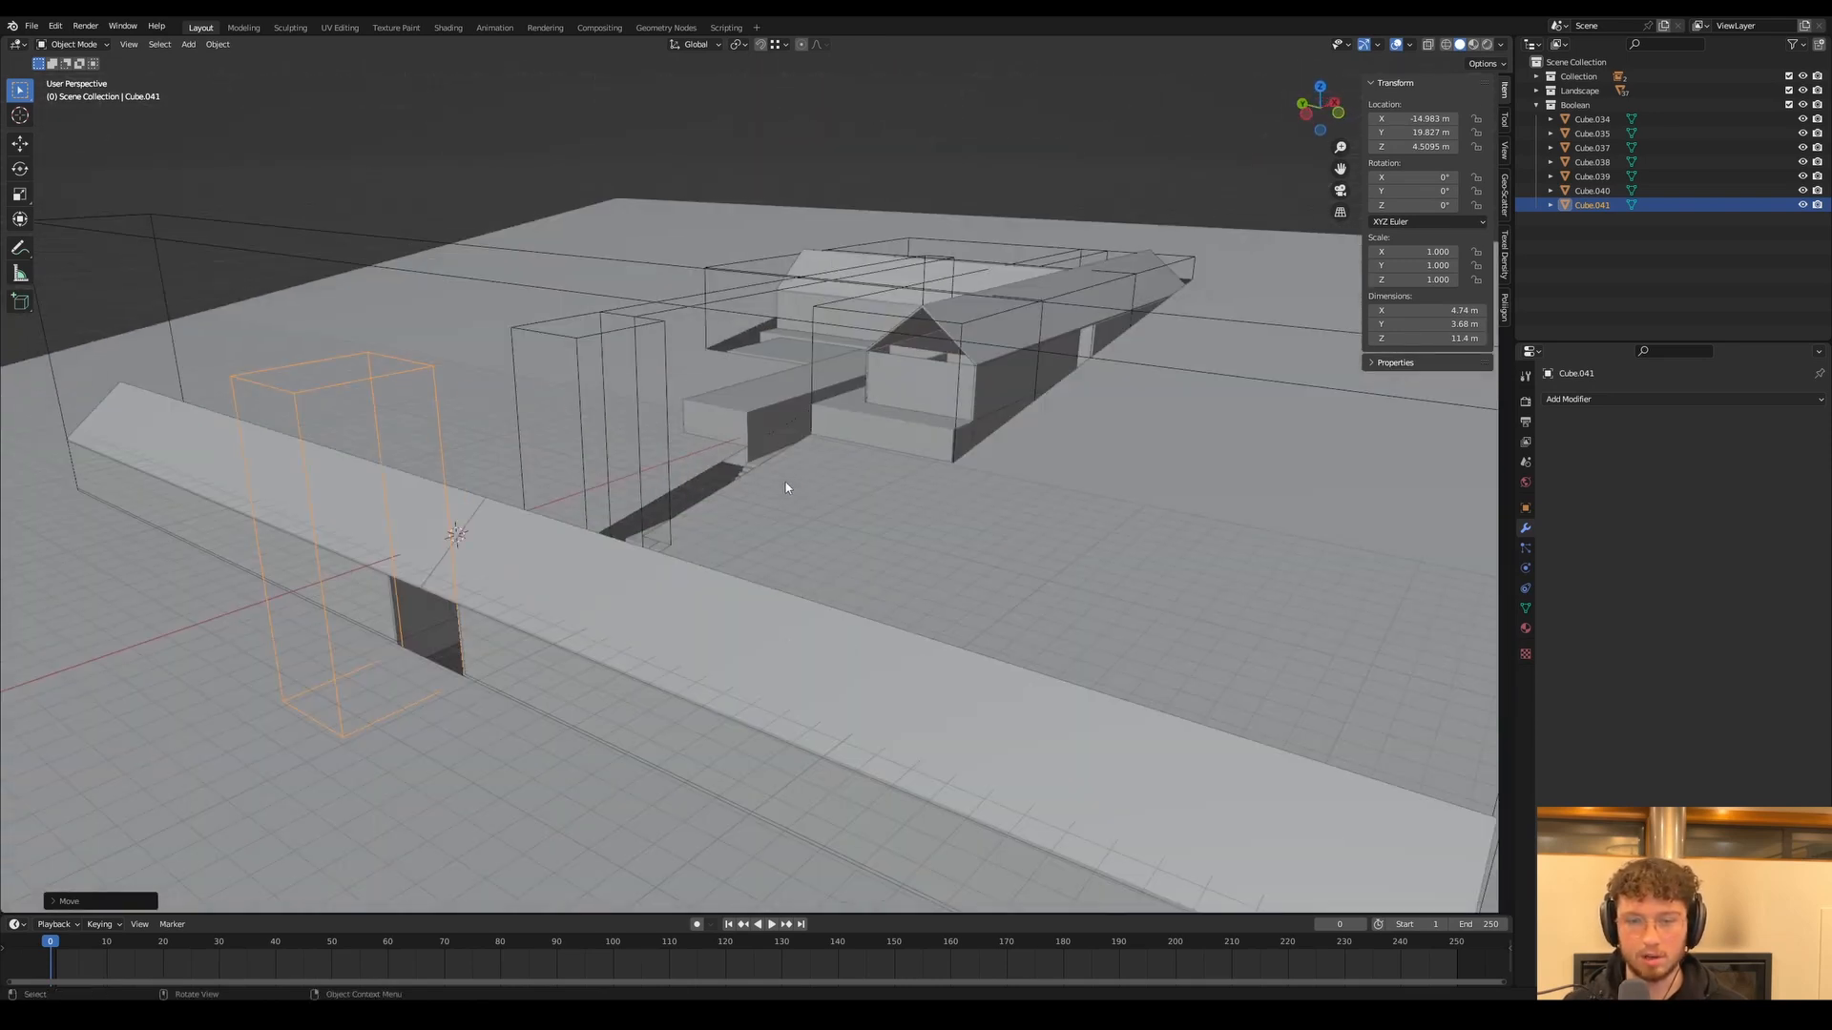
Move the copied box's side faces along Y to line up with the edges of the gabled building's passage
key(Tab)
middle_drag(405, 447, 451, 487)
key(g)
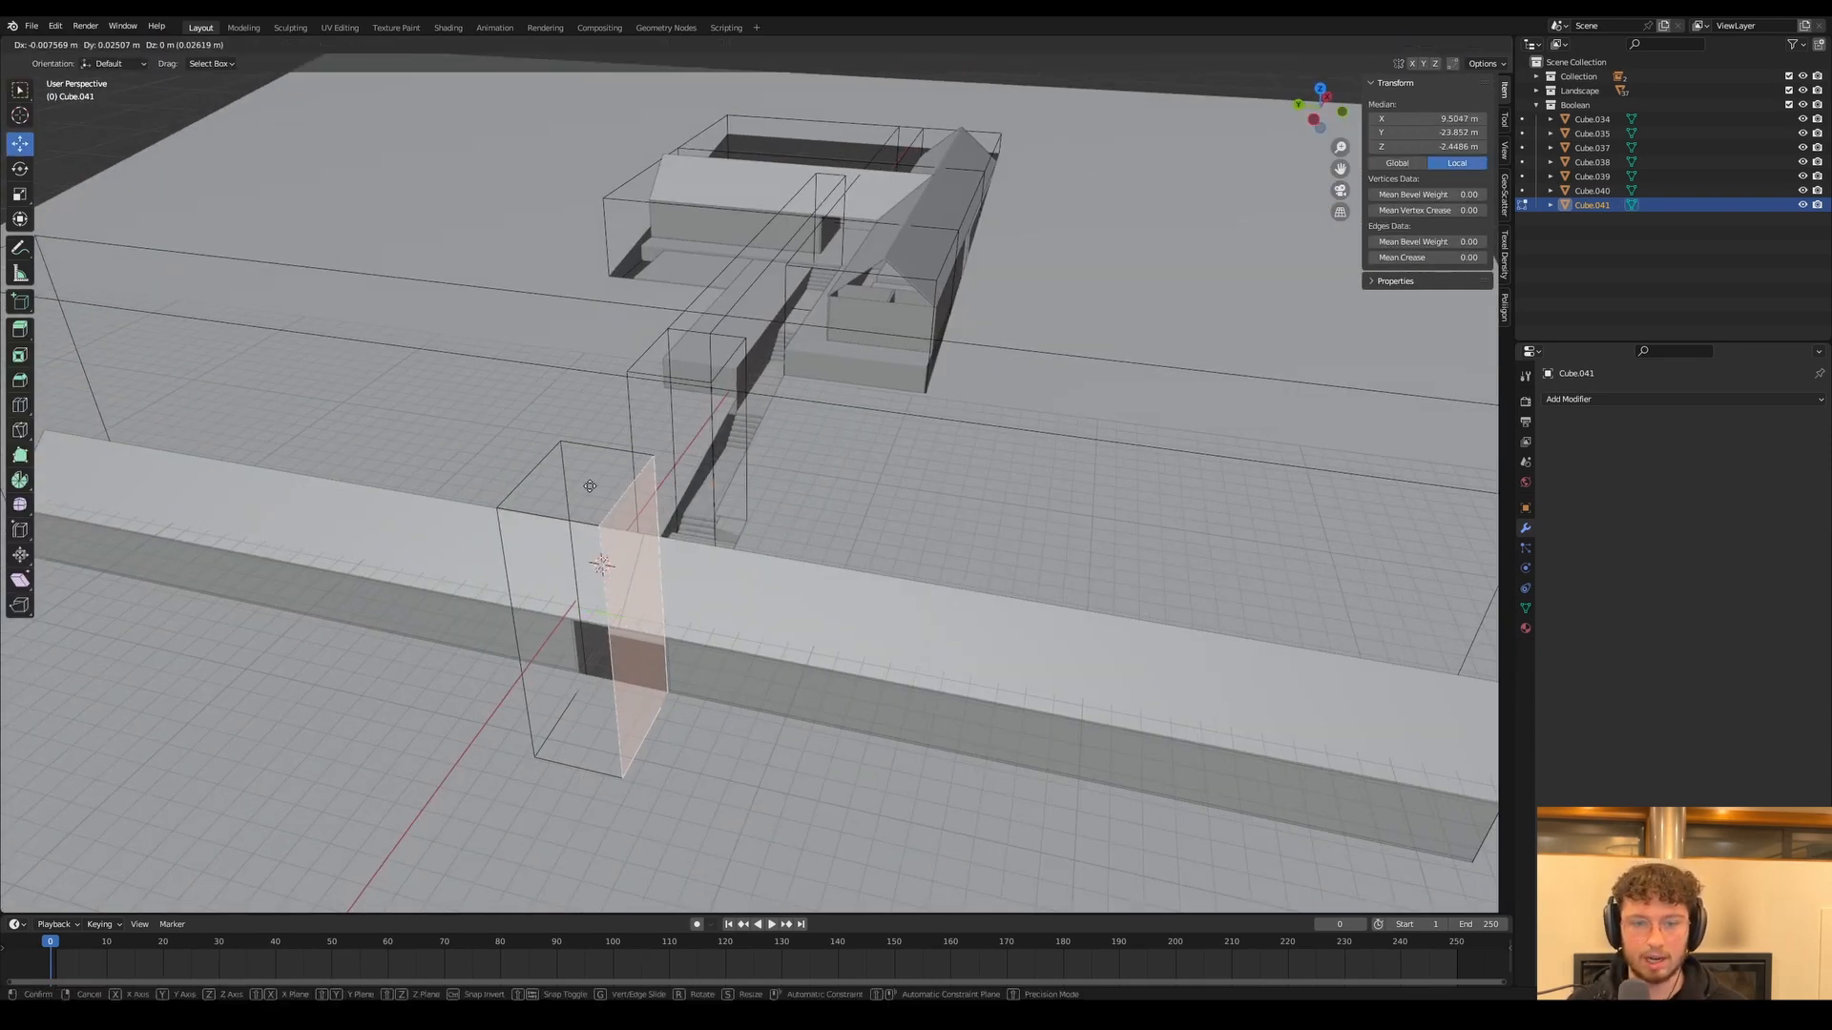
key(y)
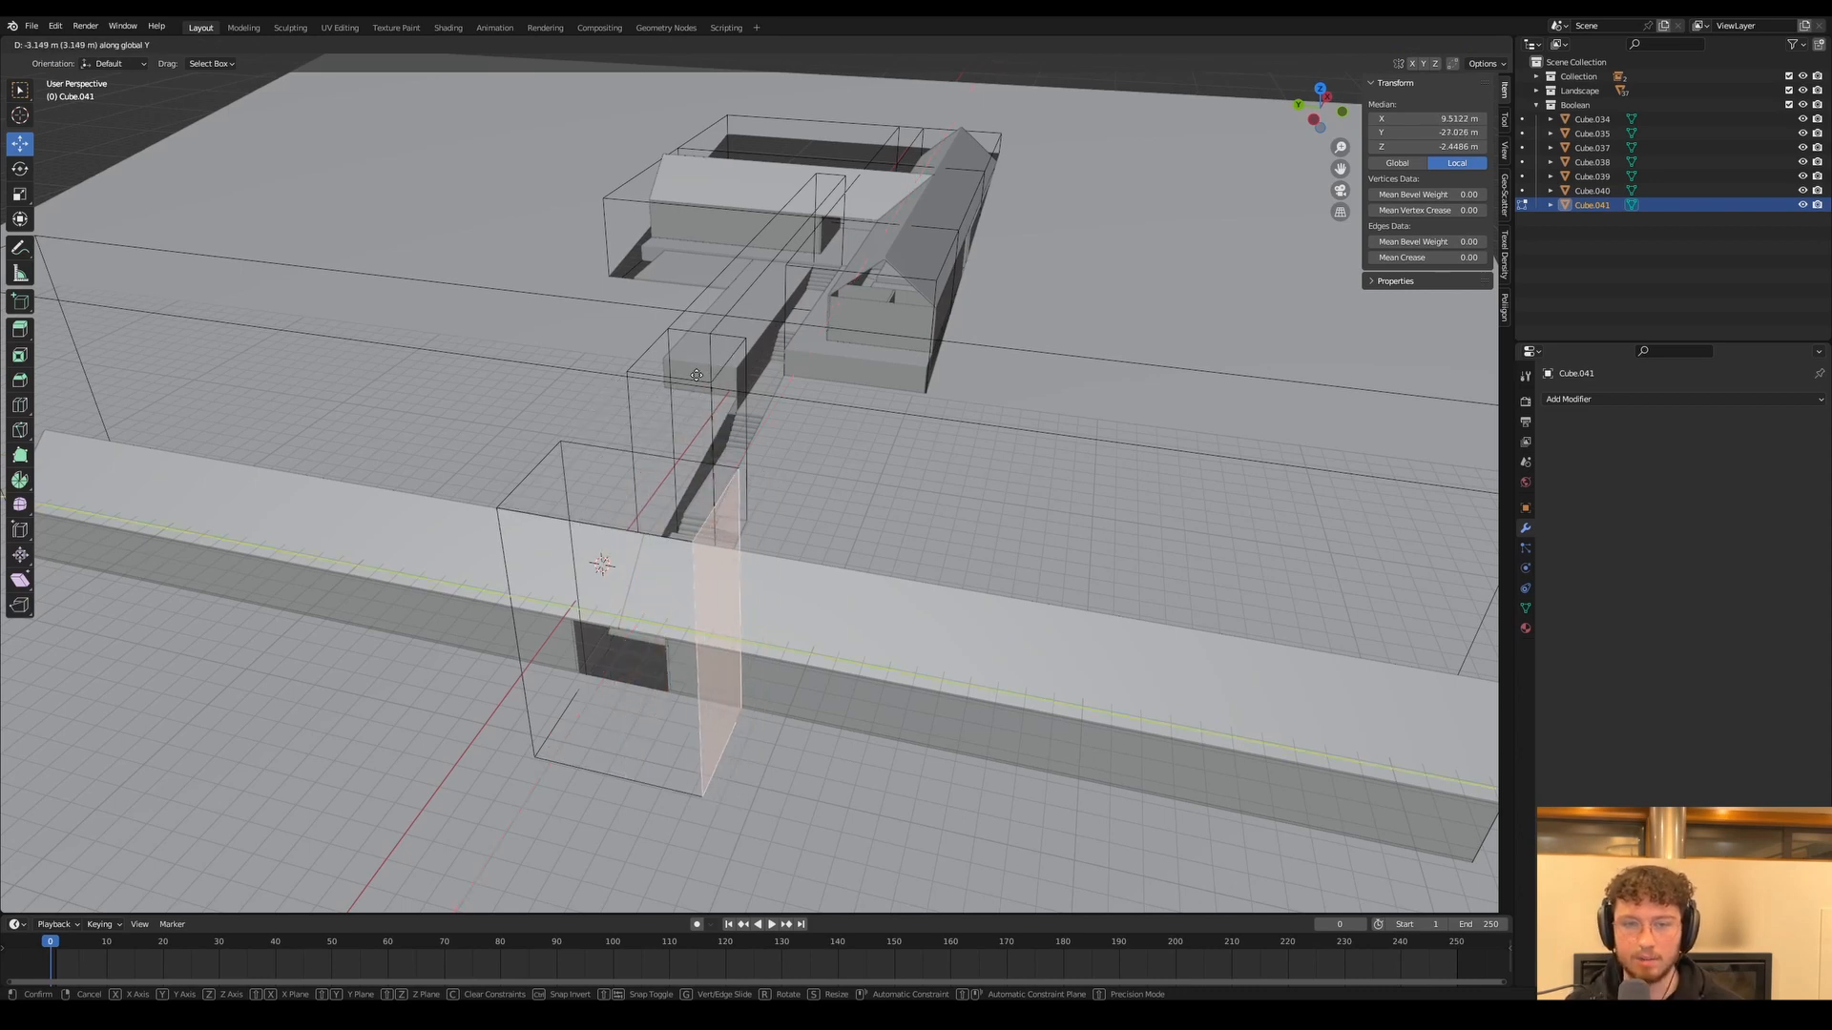
click(819, 214)
middle_drag(667, 445, 621, 448)
key(g)
key(x)
key(y)
click(738, 526)
Extend the copied box's outer end face about 11.3 m along X, away from the gabled building
click(548, 601)
scroll(549, 601, down, 4)
key(g)
key(x)
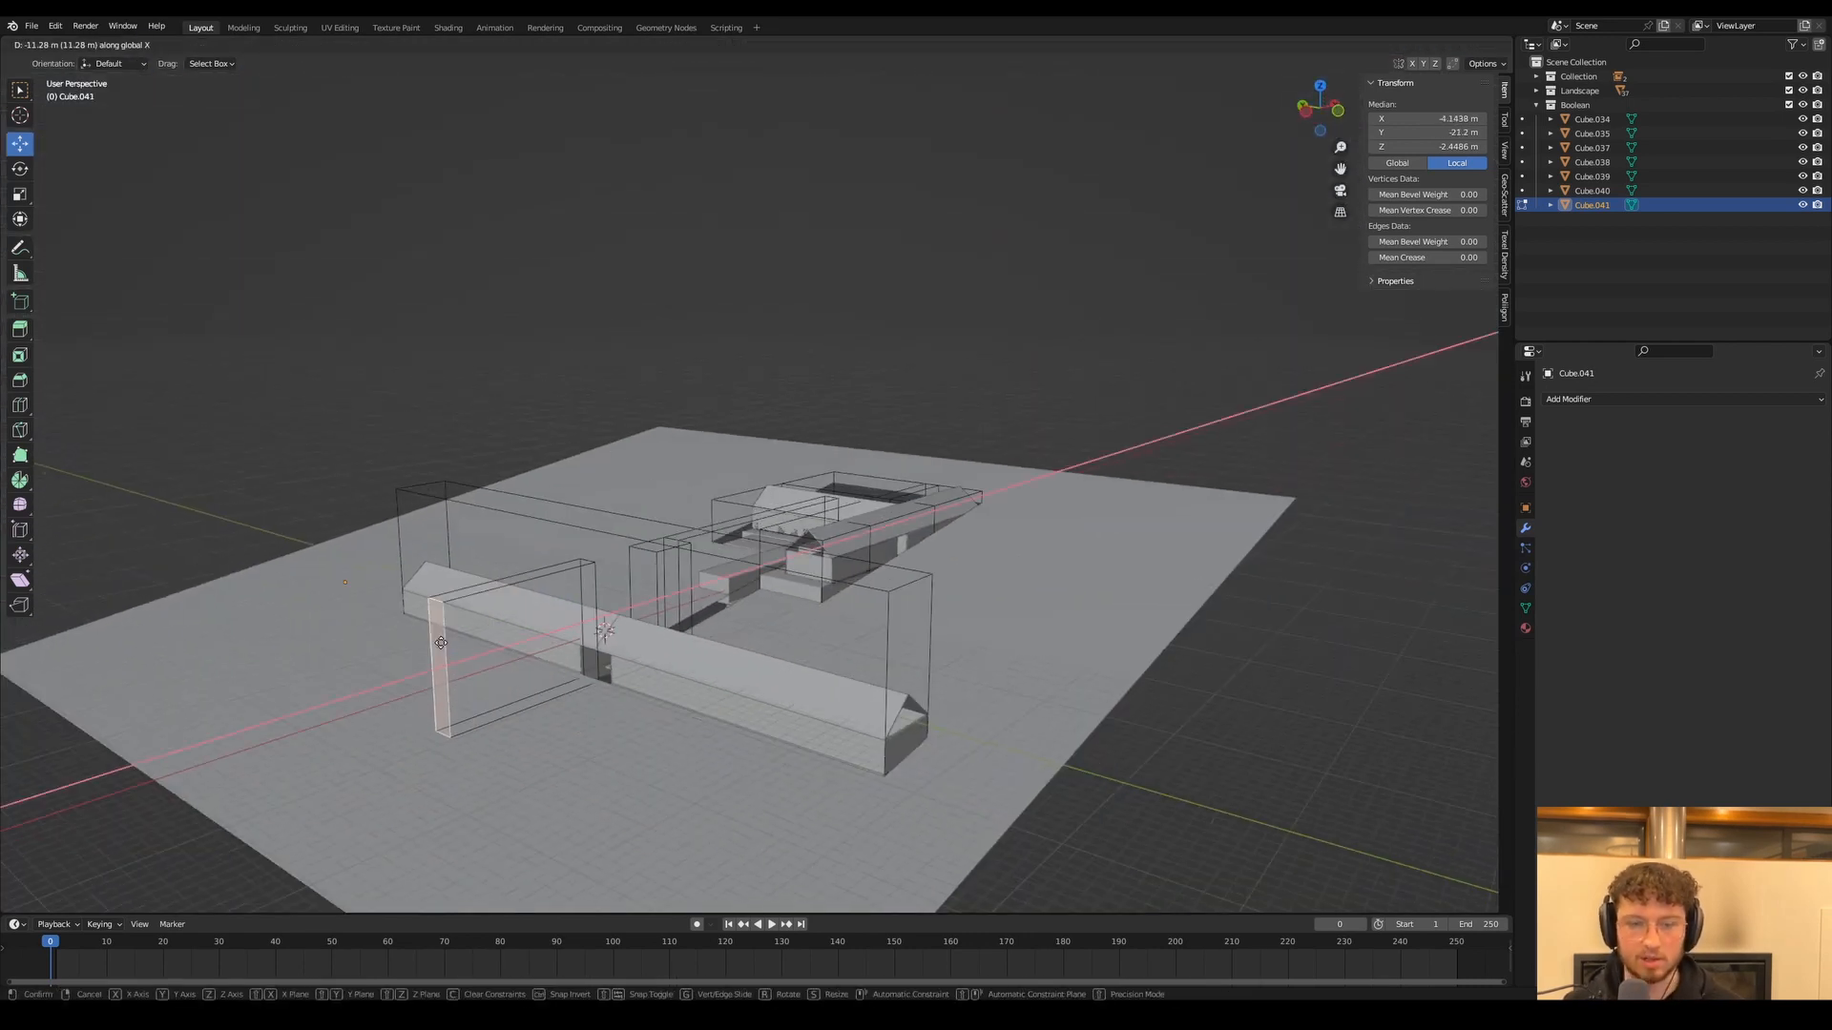
click(441, 643)
Lower the copied box's bottom face about 3.9 m along Z, and finish editing the box
middle_drag(441, 643, 528, 665)
key(g)
key(z)
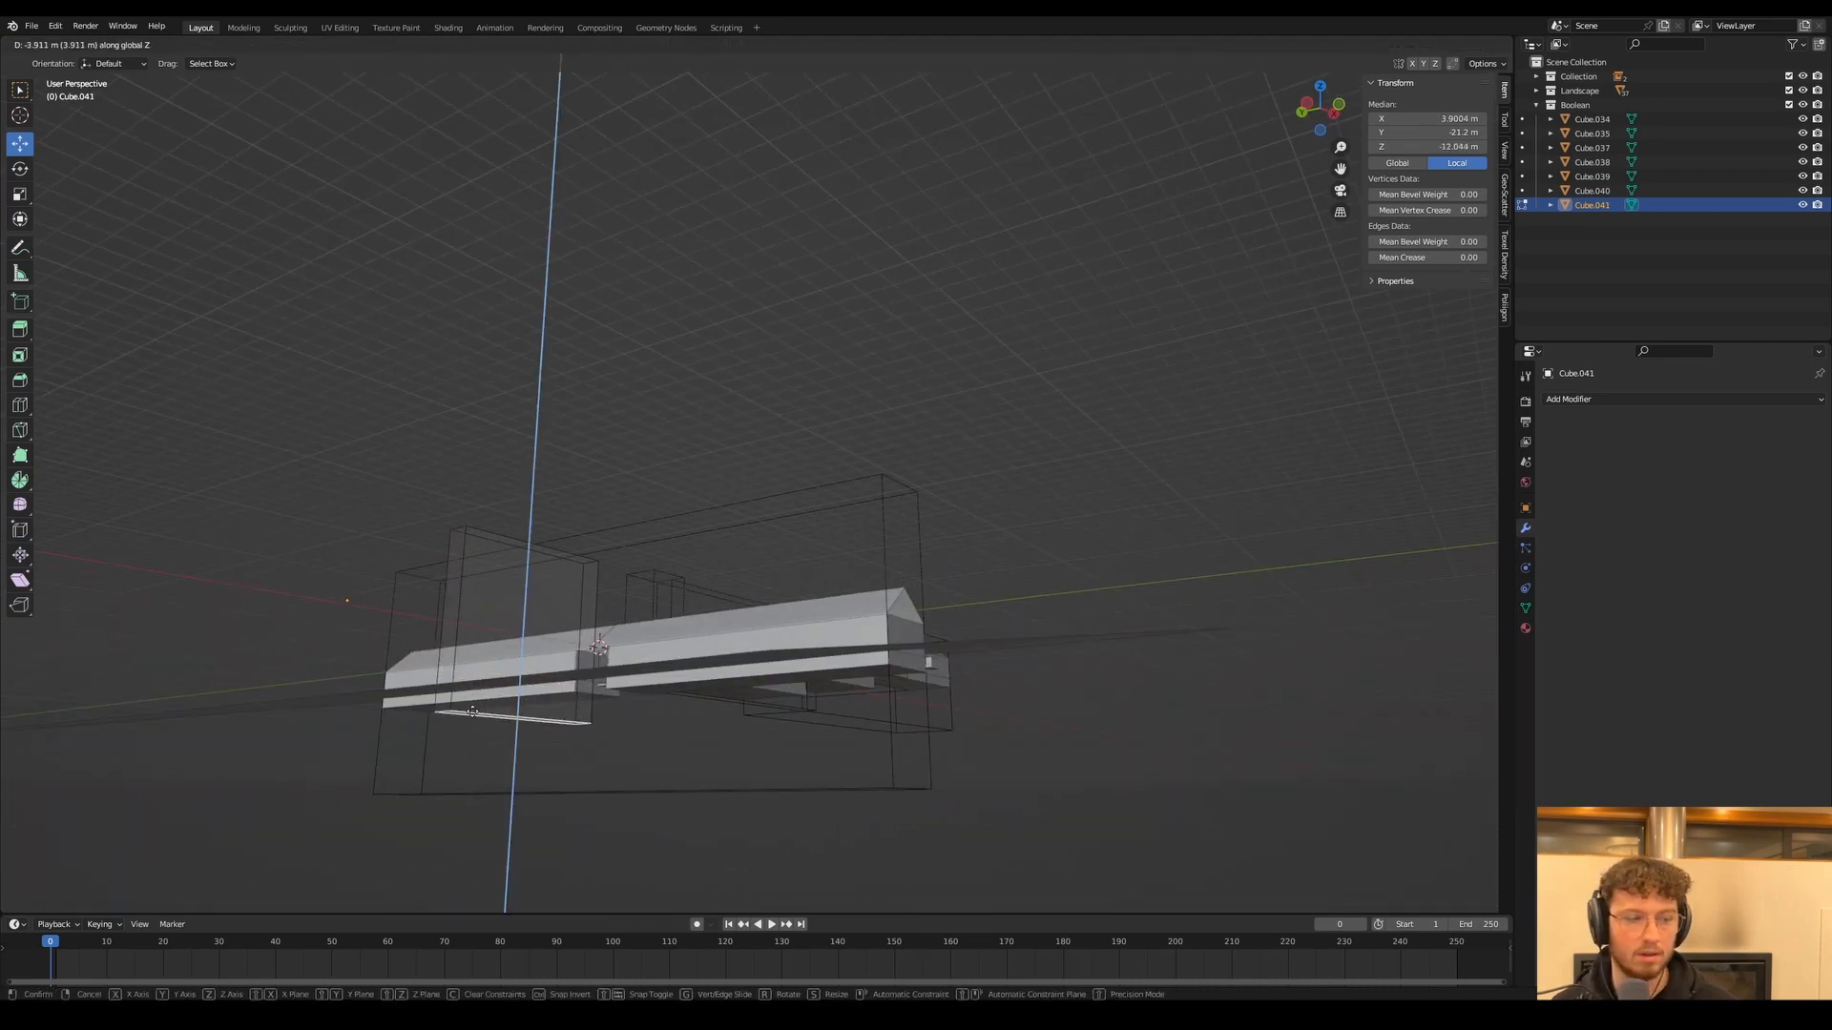
click(469, 707)
key(Tab)
Add another Boolean difference modifier to the landscape plane, using the outer passage box as the cutter
middle_drag(568, 503, 755, 706)
click(756, 706)
click(1628, 399)
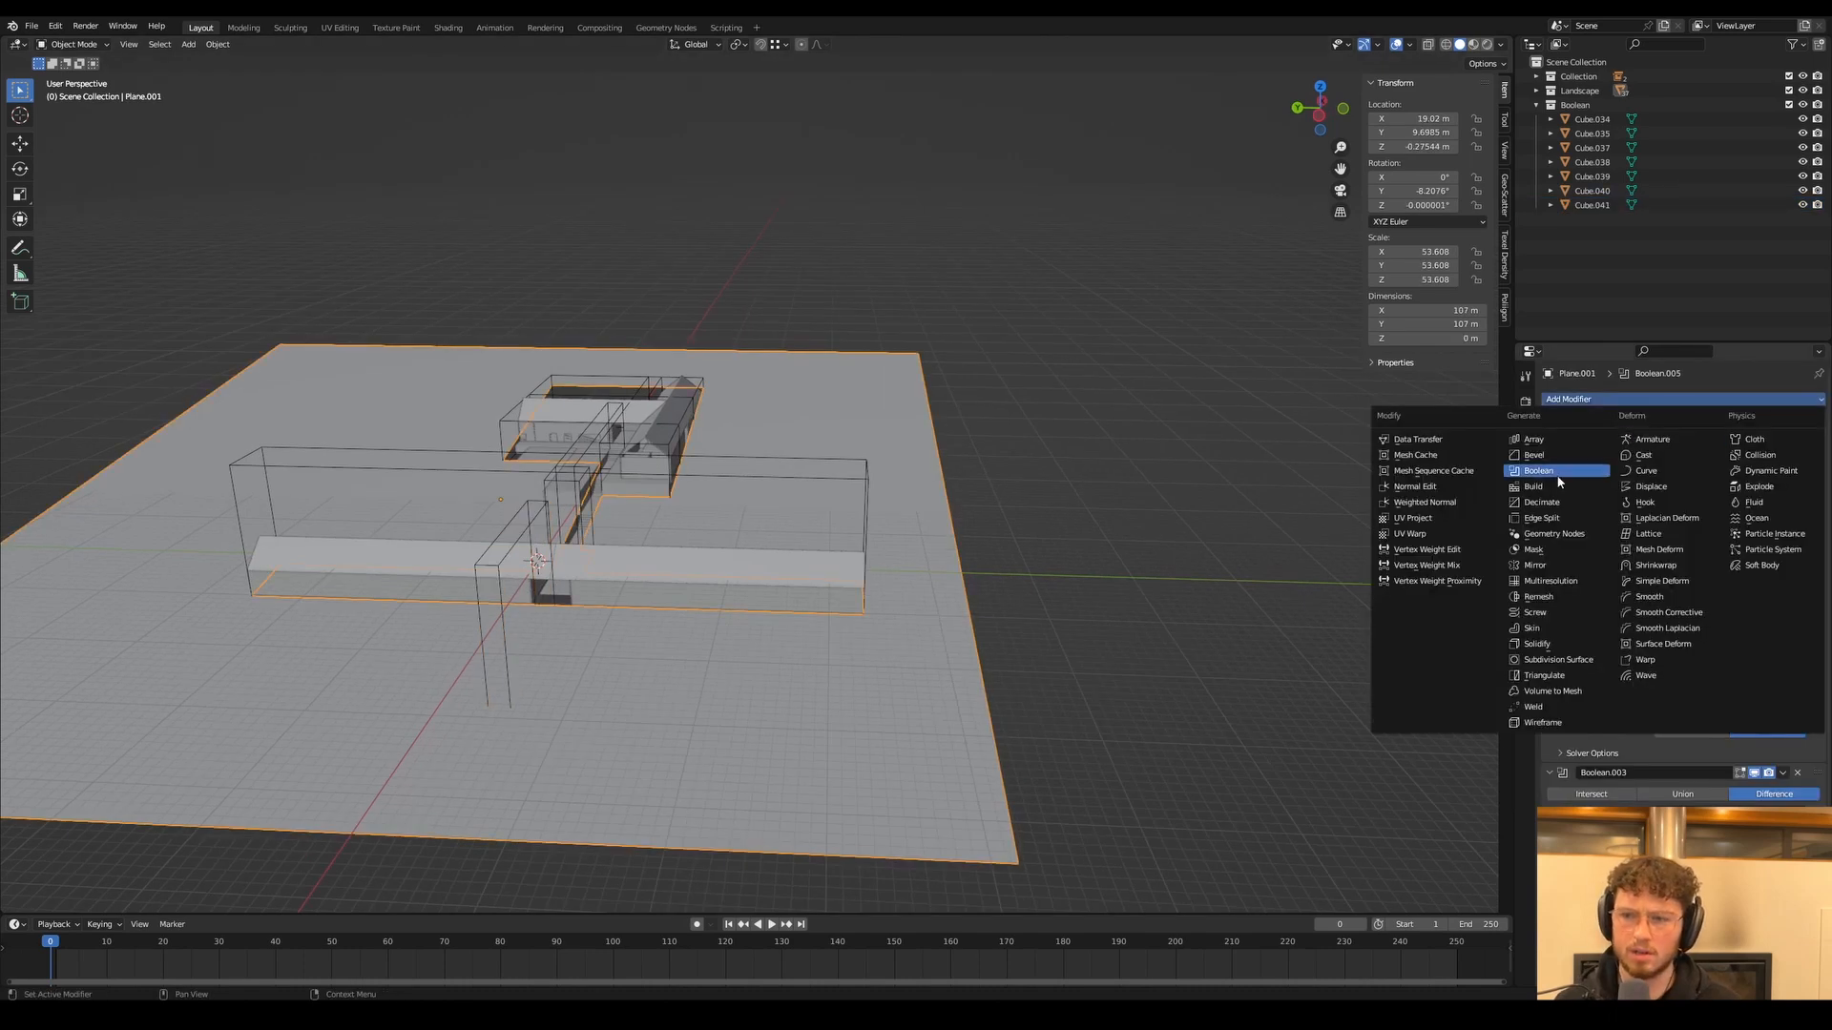
click(1558, 473)
scroll(1679, 572, down, 5)
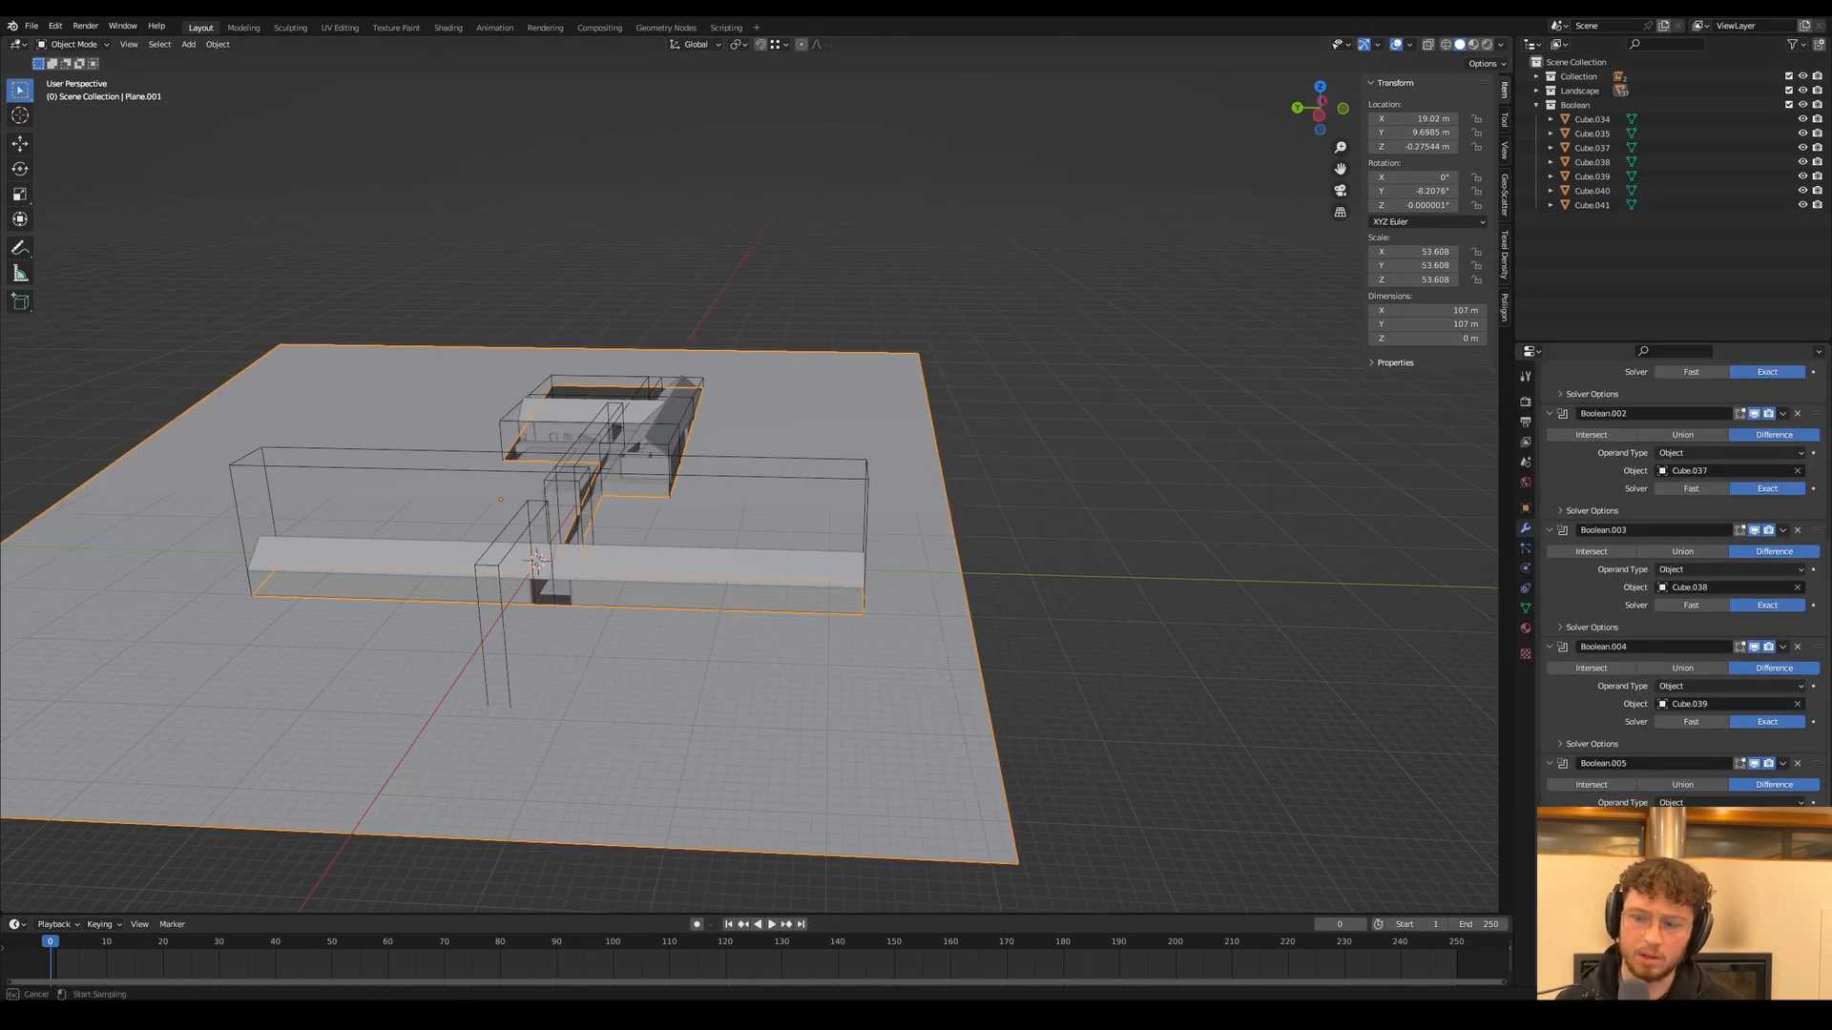
click(1048, 427)
Save the file and hide the Boolean collection with all cutter boxes in the viewport
key(ctrl+s)
middle_drag(739, 412, 838, 418)
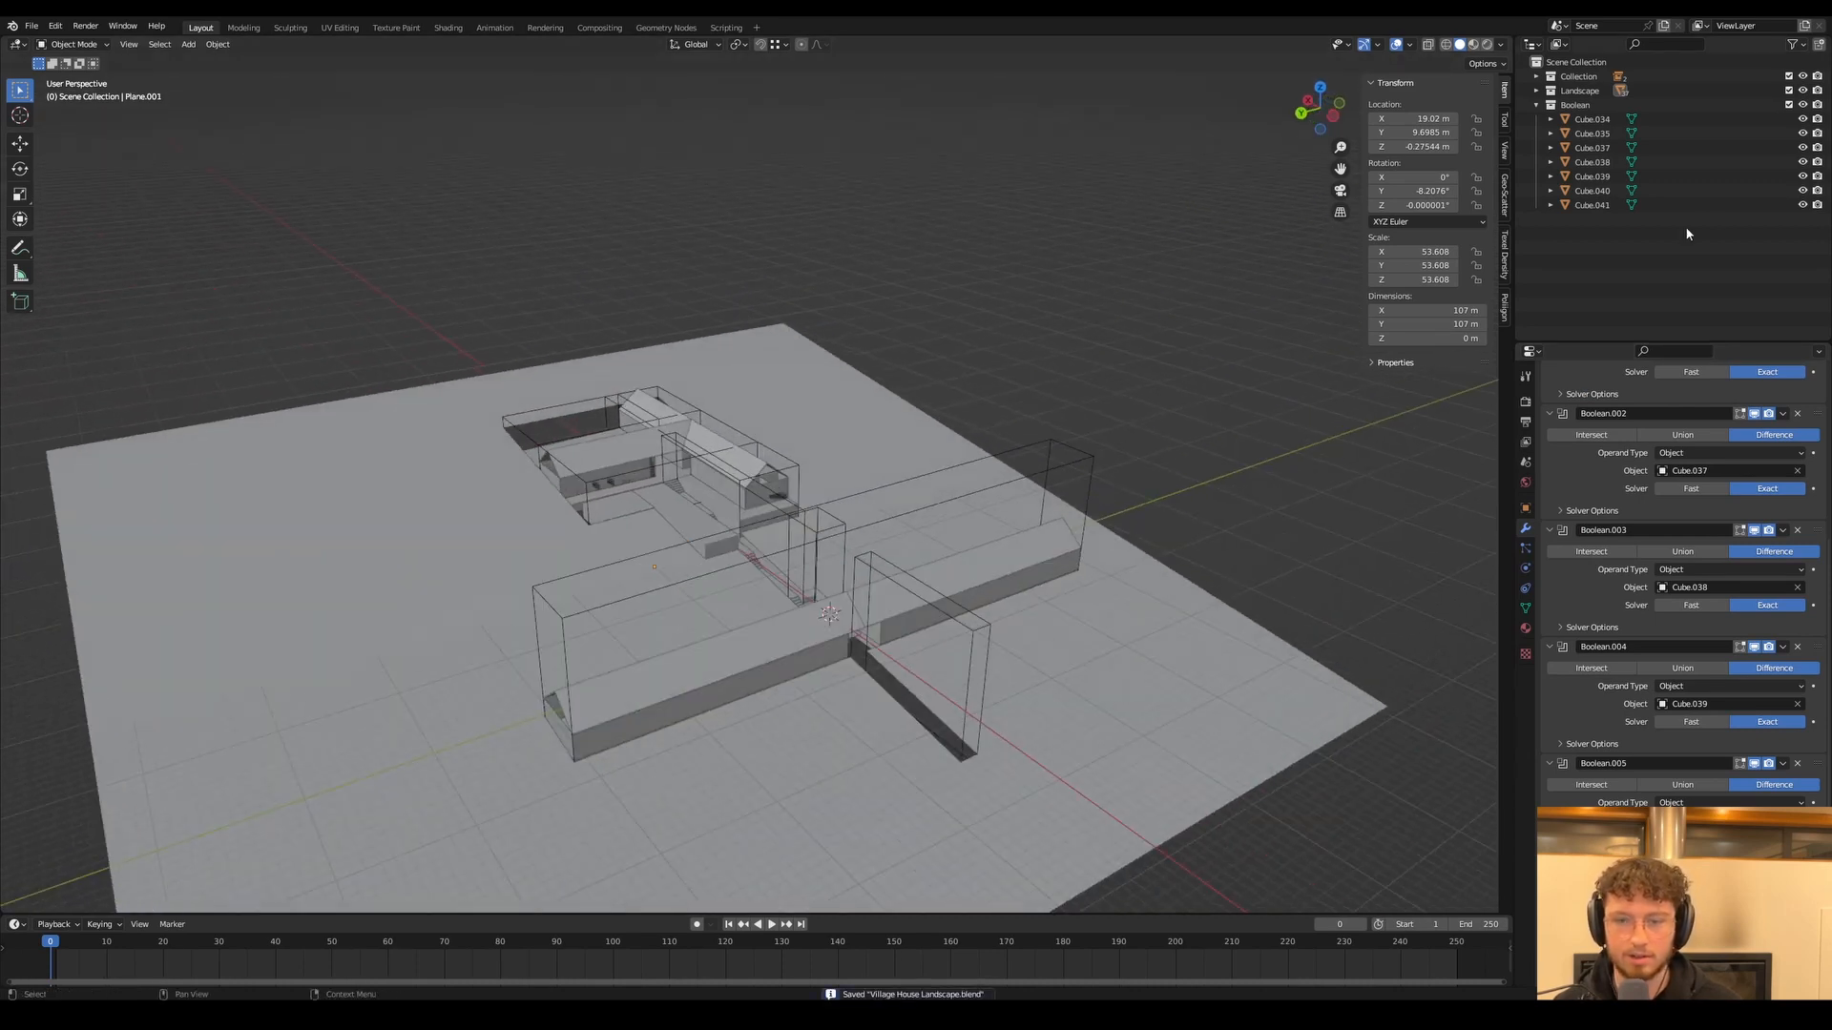
click(1804, 105)
Examine the openings cut into the landscape around the wings, stair passage and long gabled building
middle_drag(1240, 429, 778, 483)
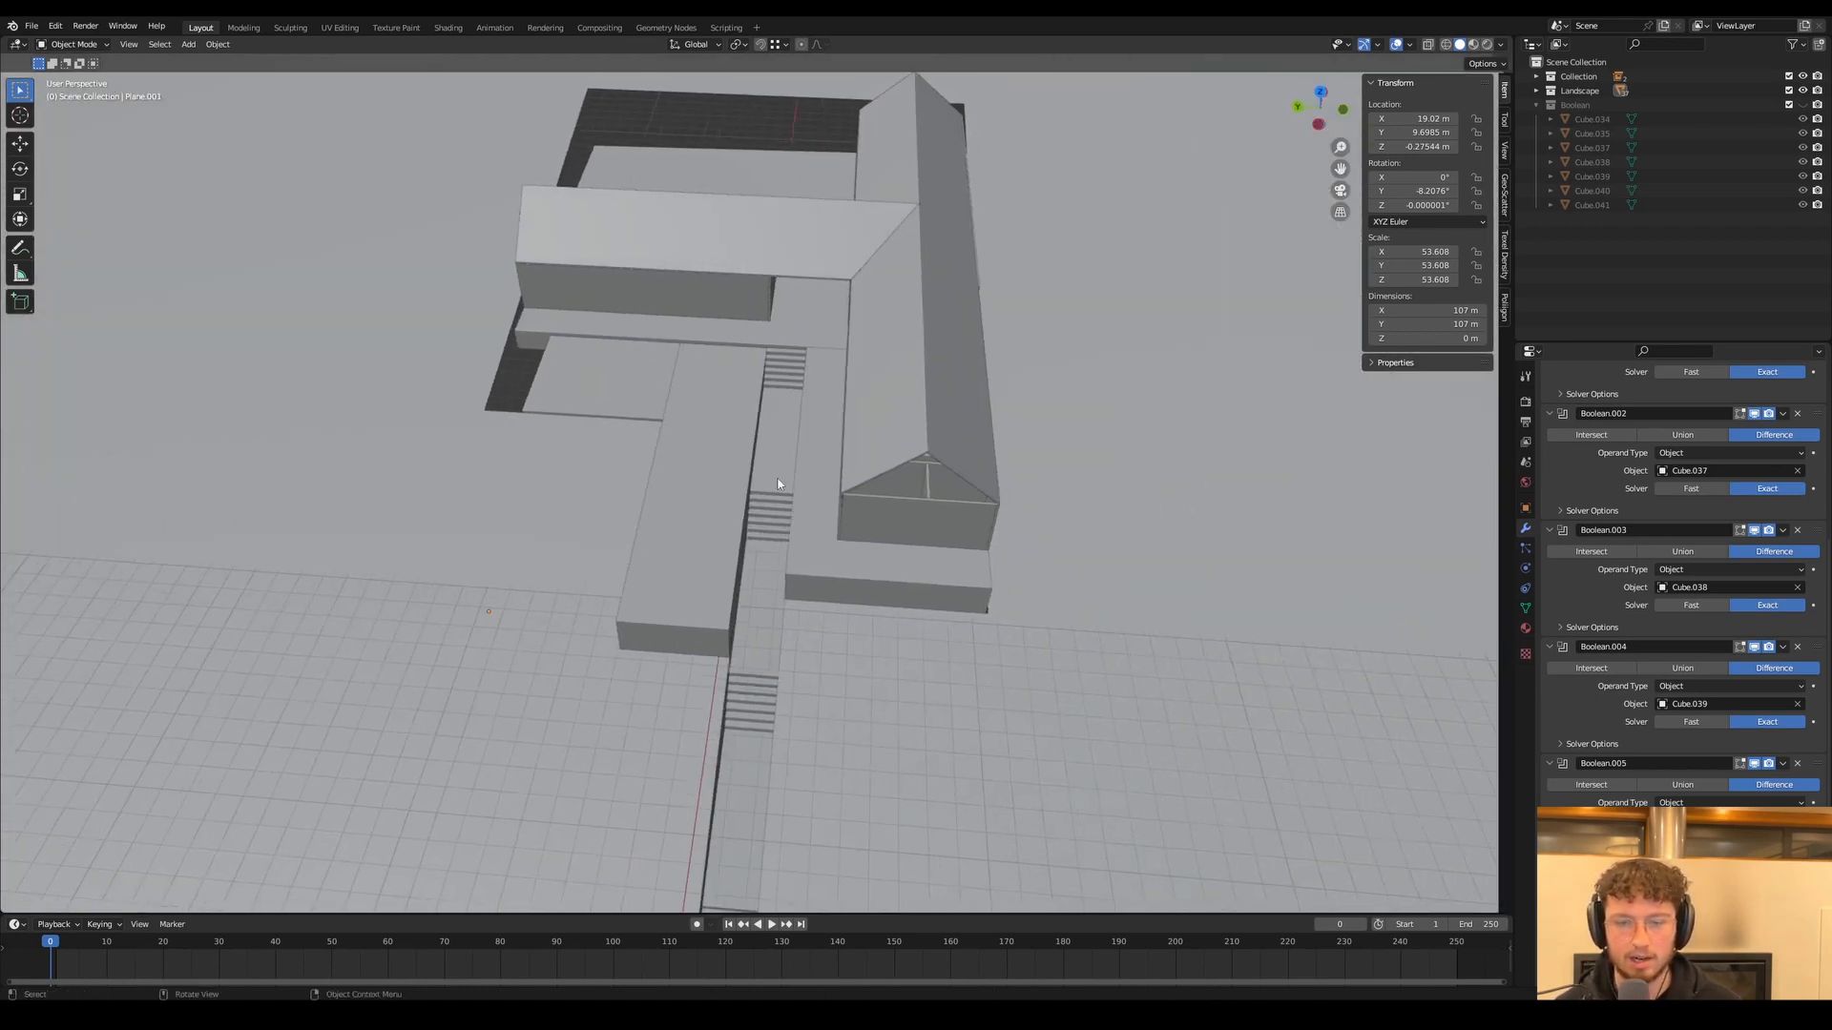
middle_drag(684, 544, 717, 442)
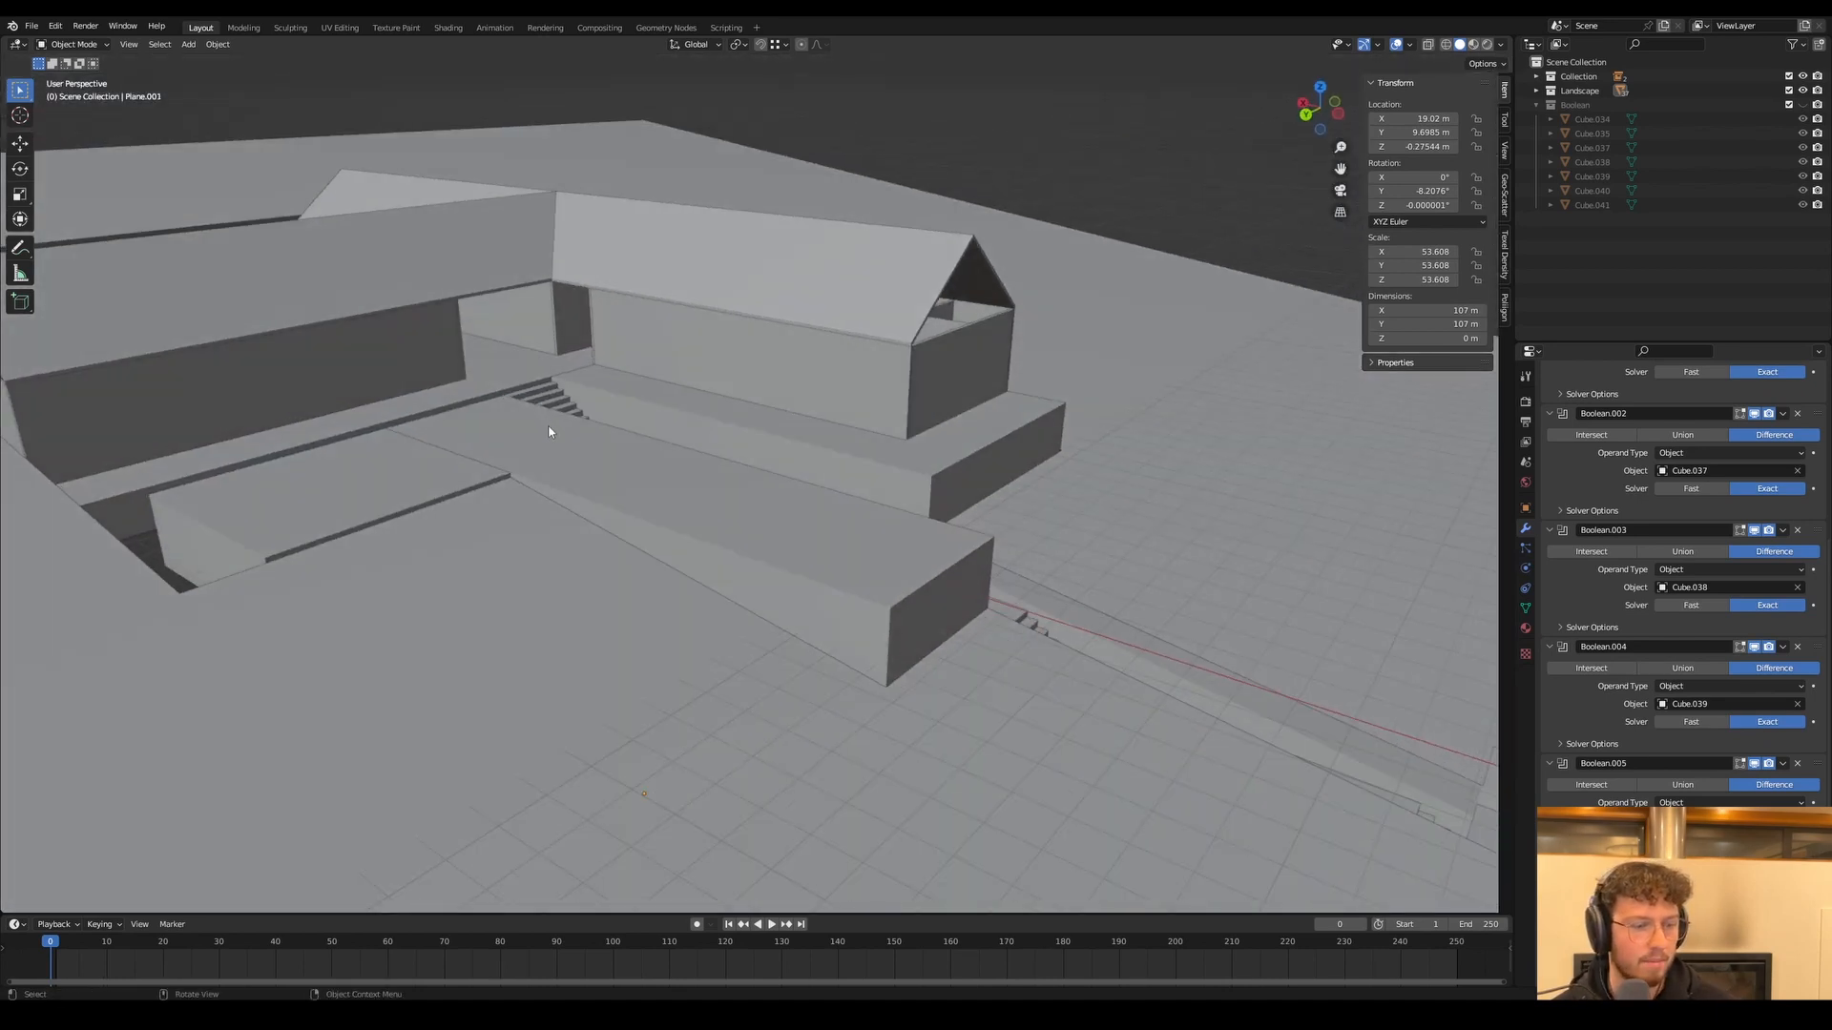
middle_drag(547, 462, 745, 468)
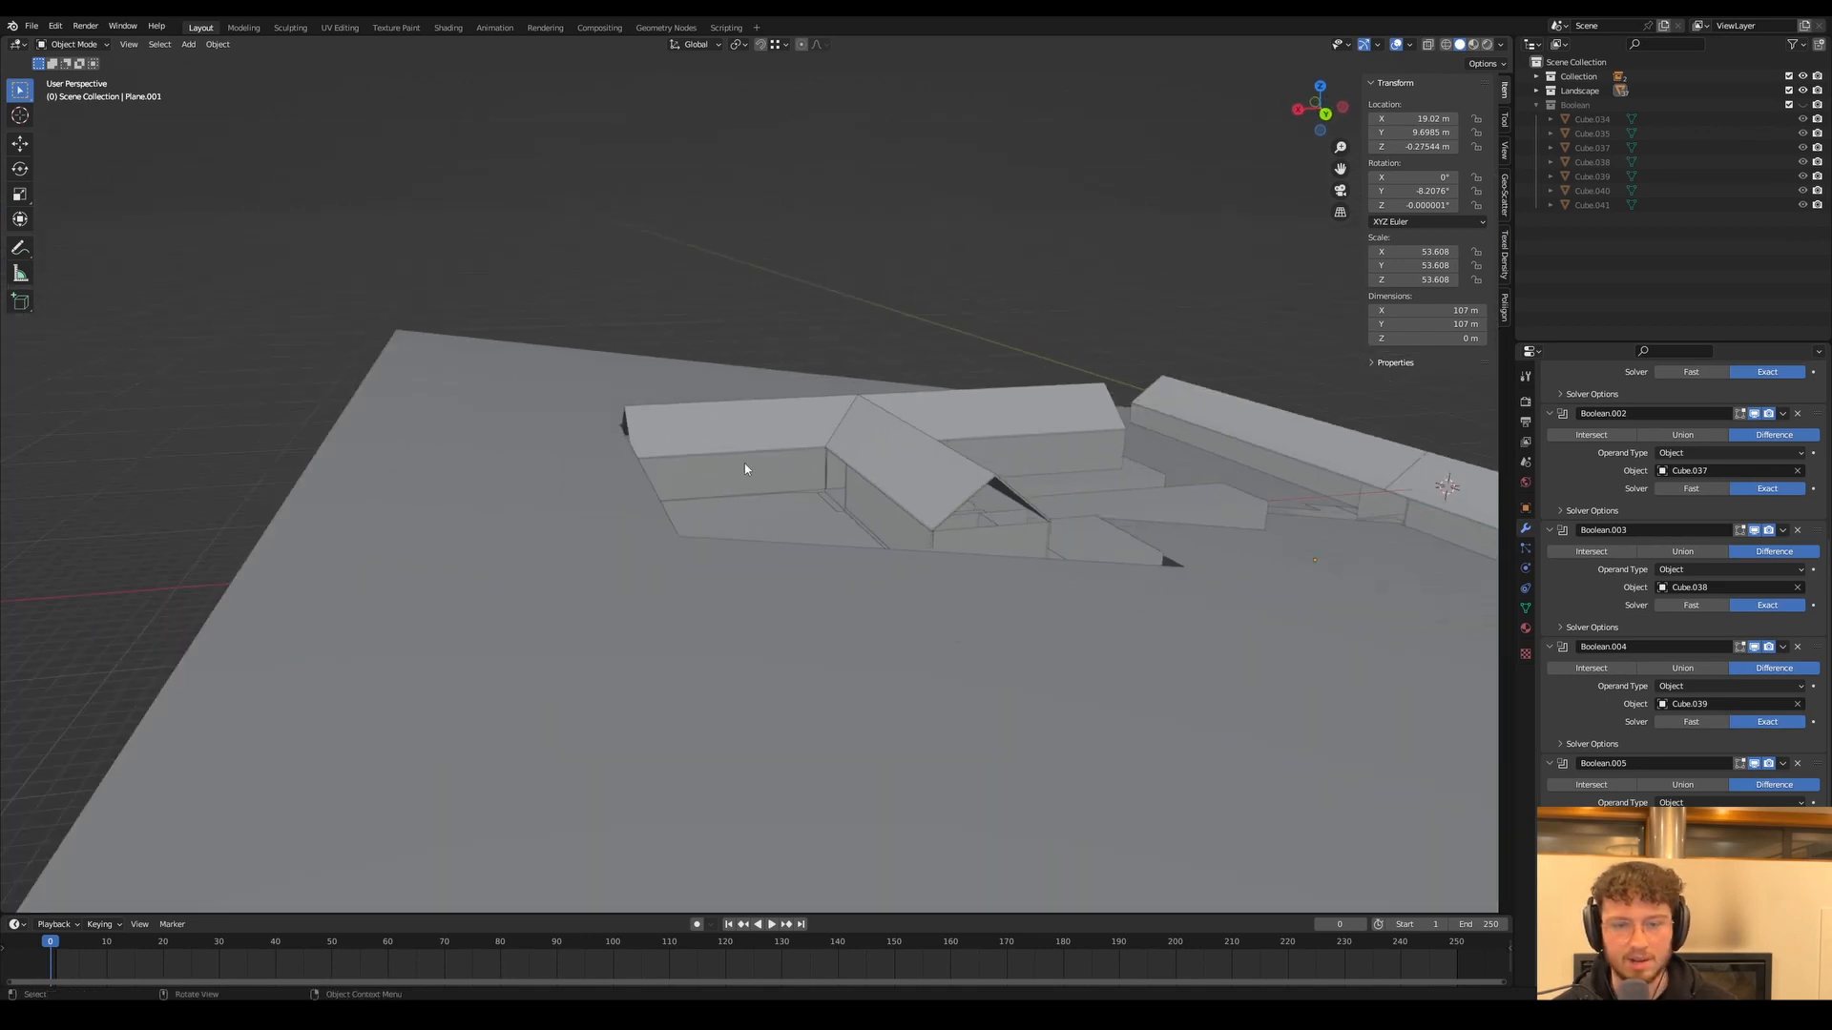
middle_drag(796, 538, 760, 556)
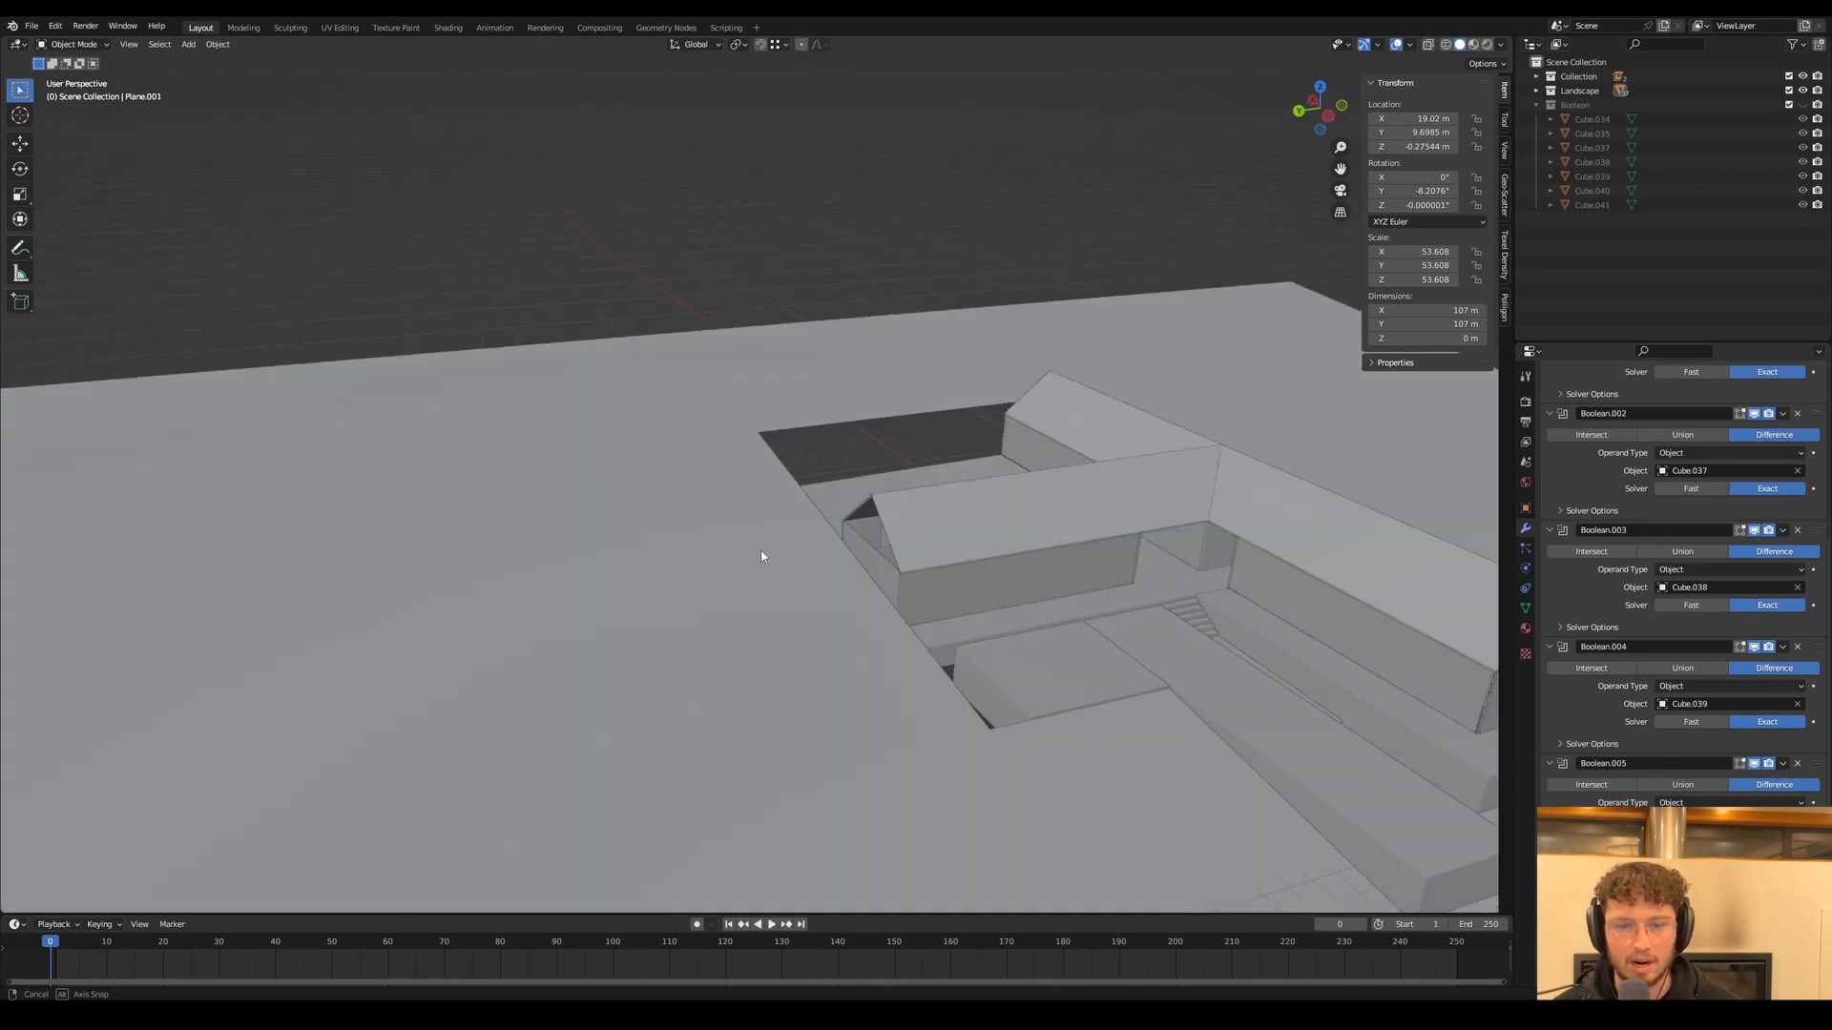
scroll(856, 522, down, 5)
middle_drag(855, 522, 866, 568)
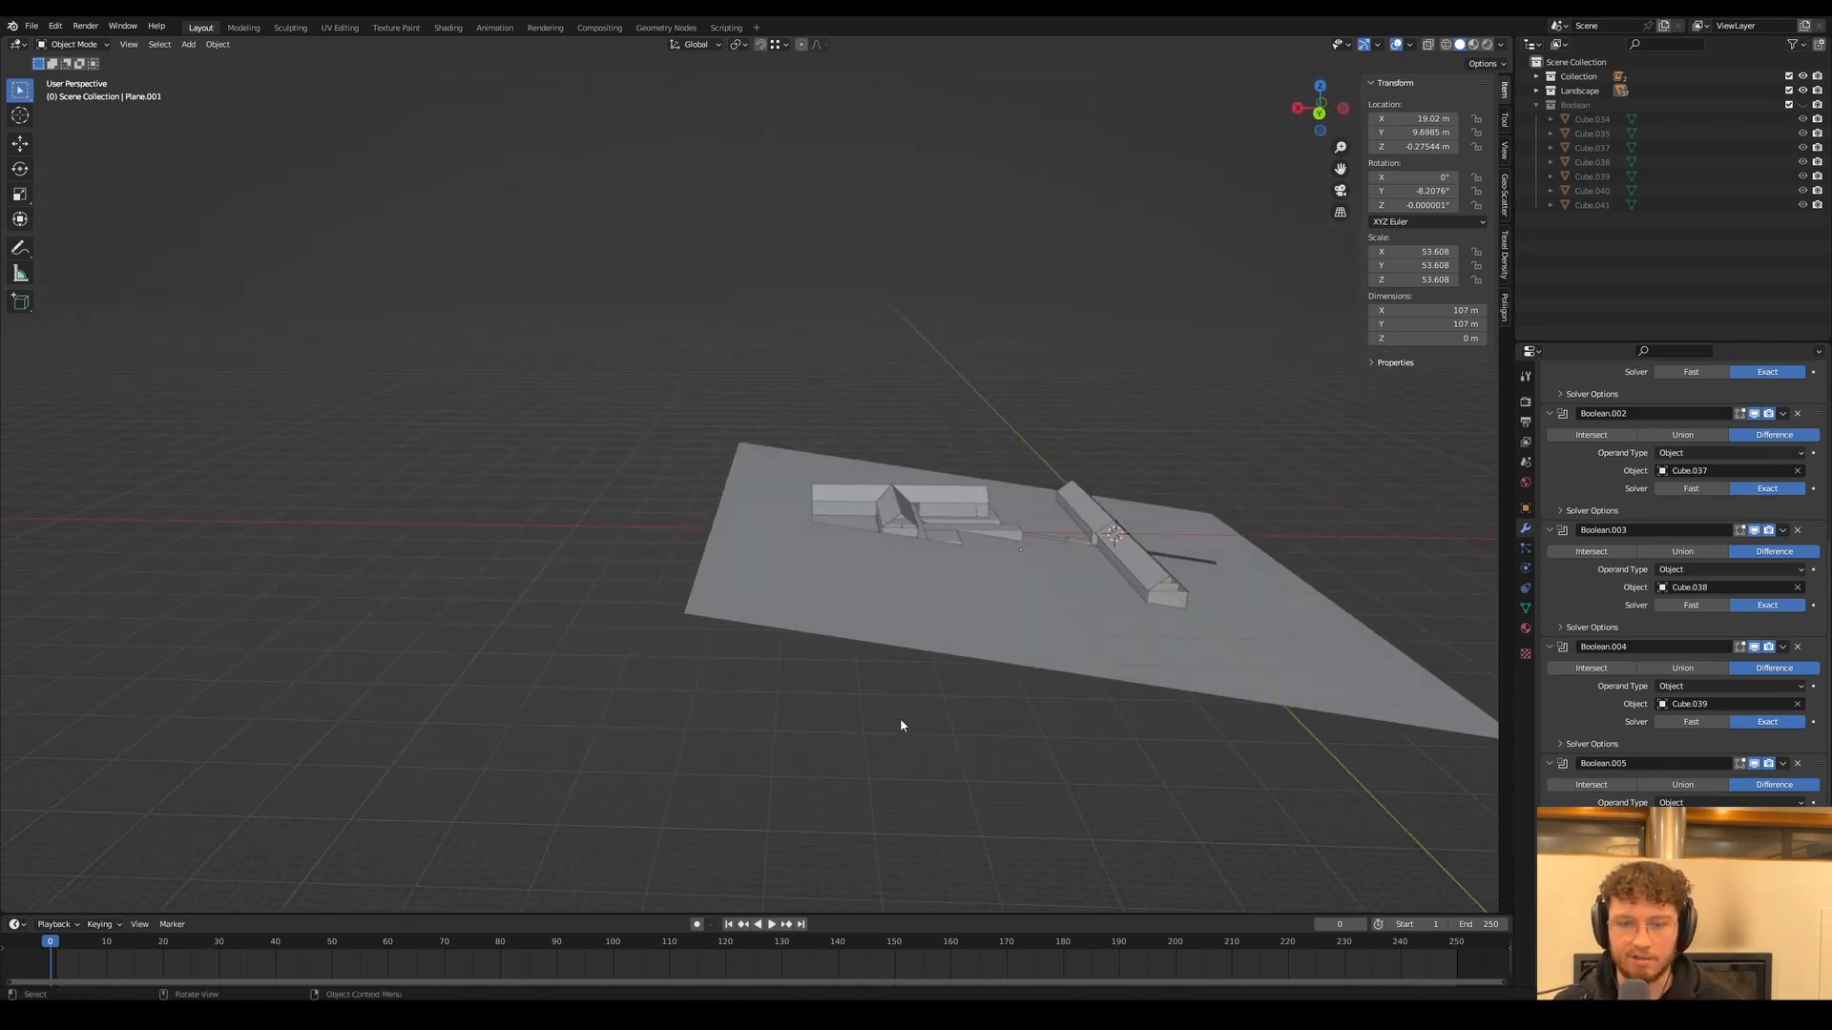
middle_drag(819, 613, 785, 654)
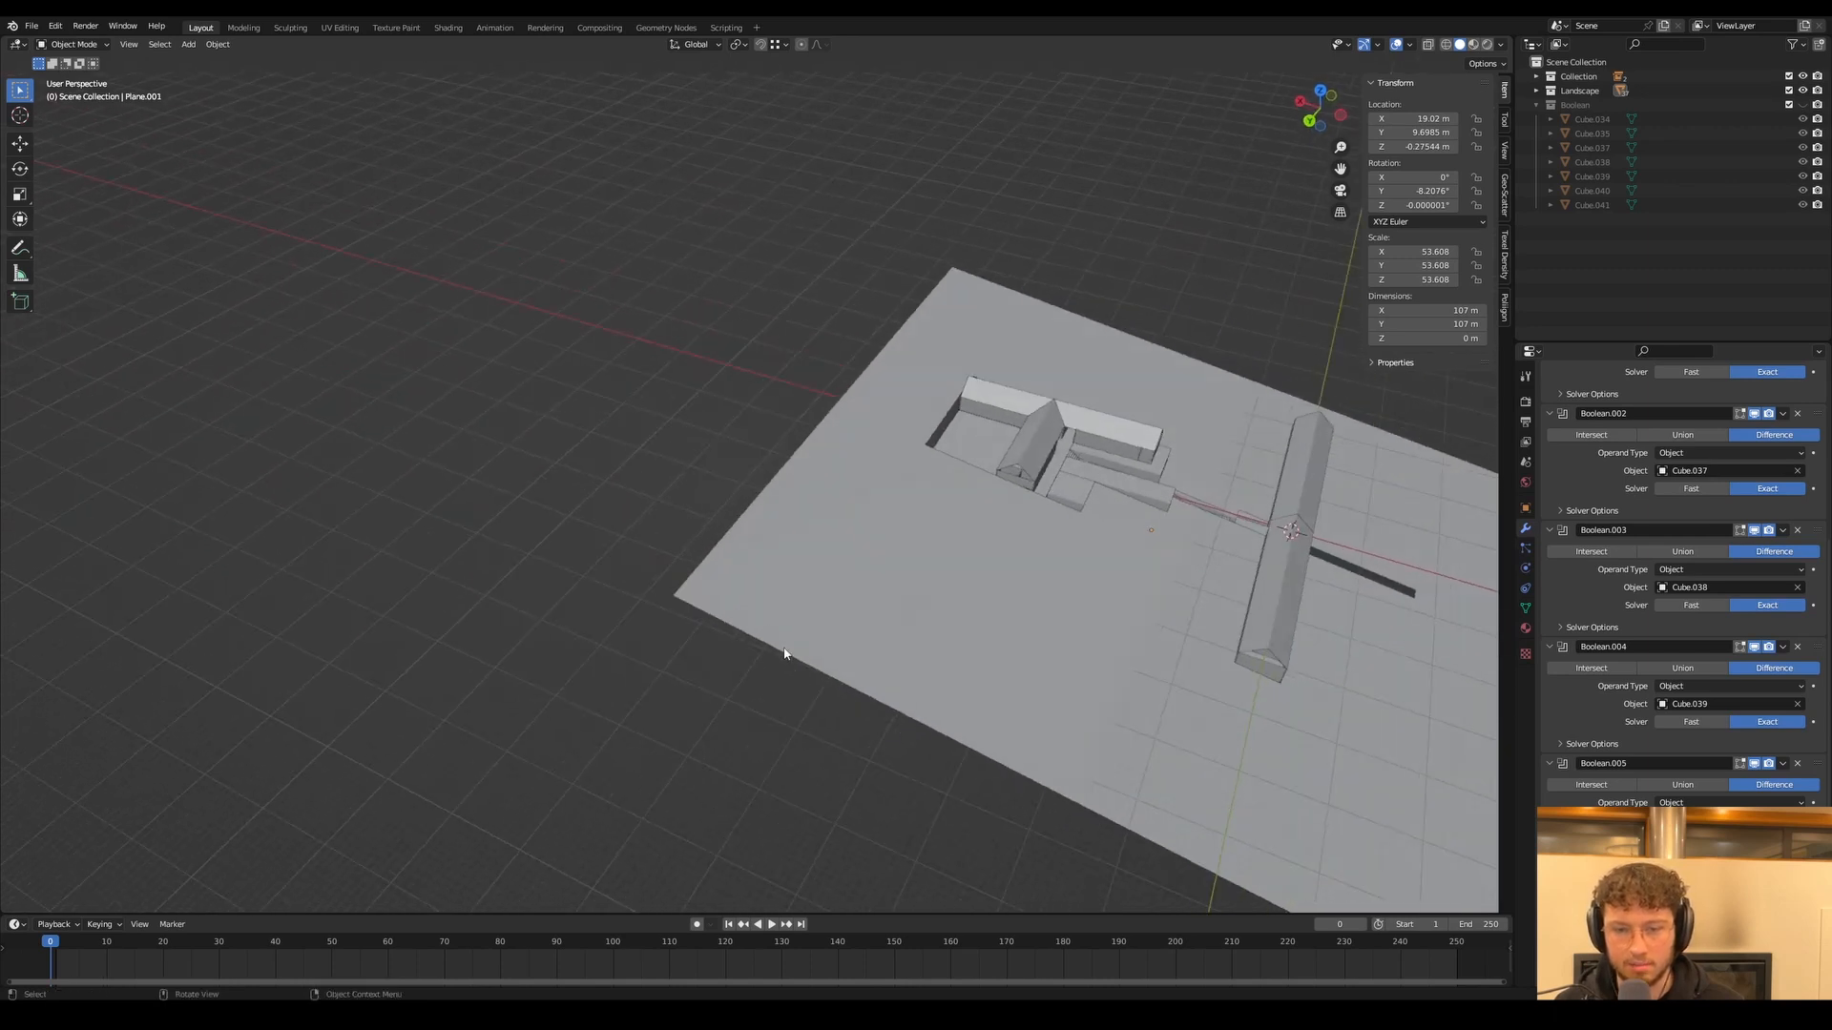
Switch the landscape plane's mesh editing to vertex selection and select its outer corner vertex
key(Tab)
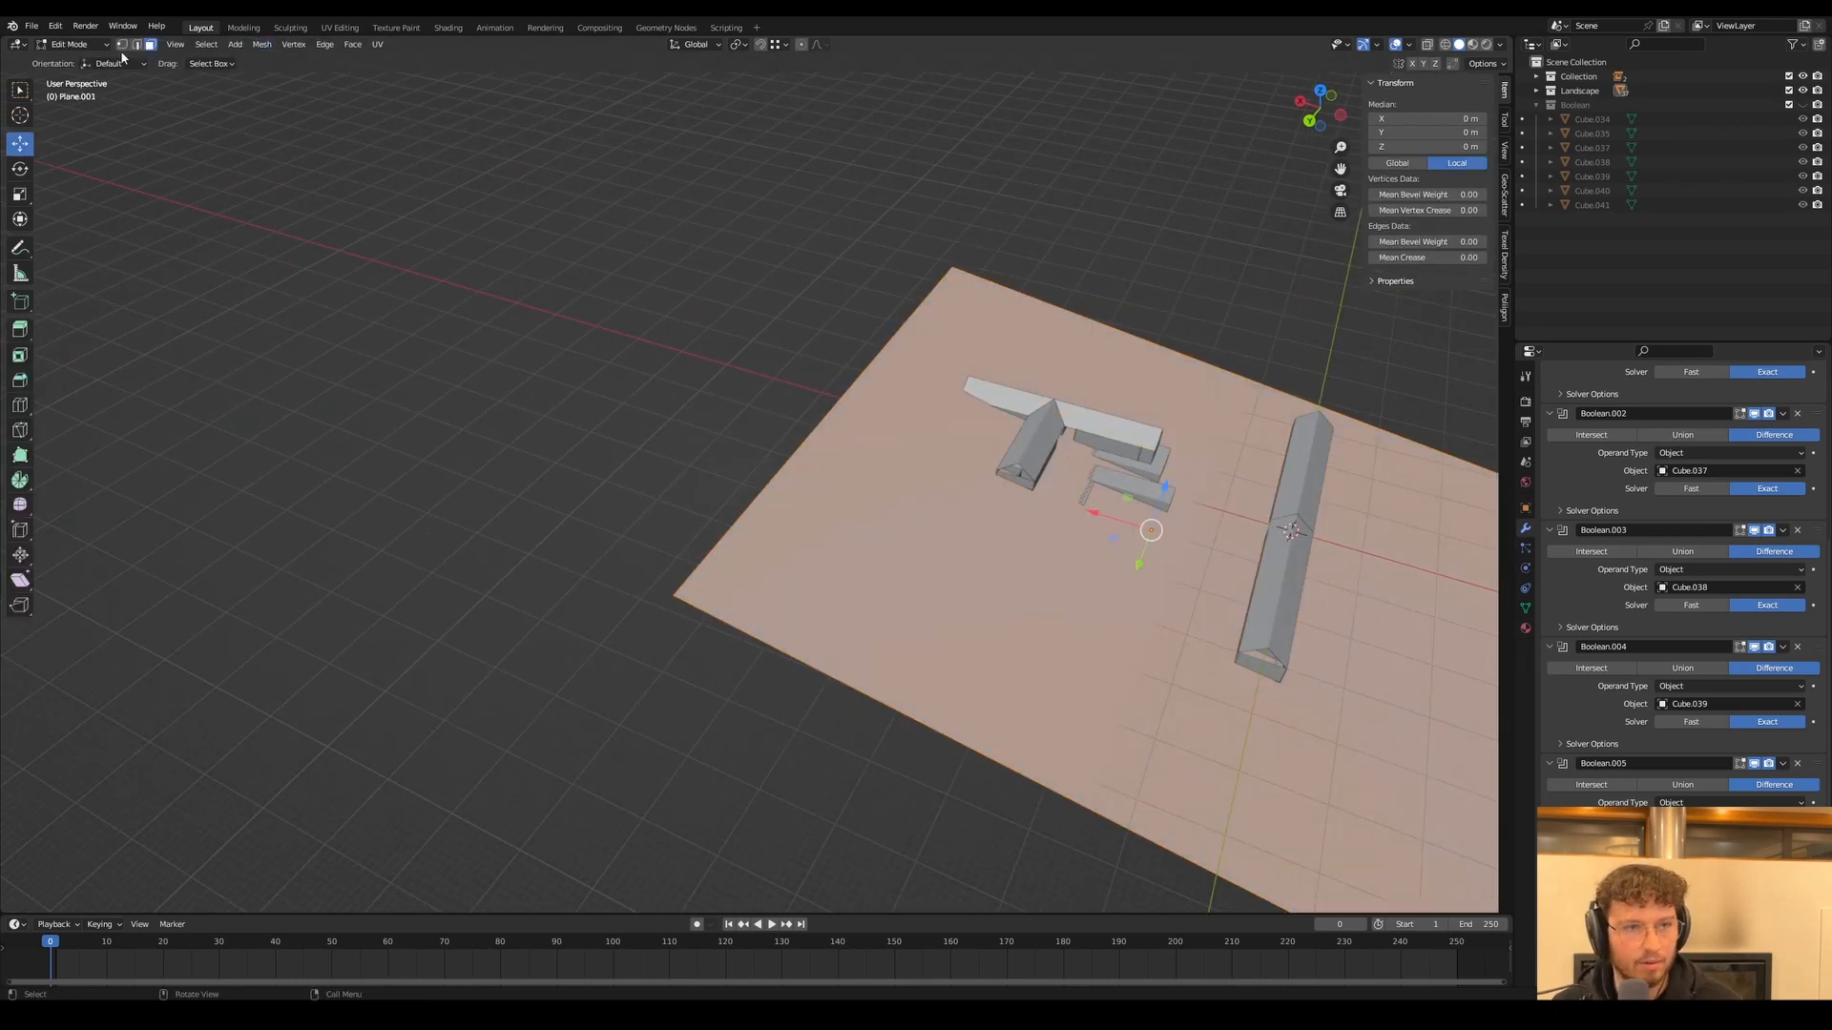
click(678, 599)
scroll(634, 516, down, 2)
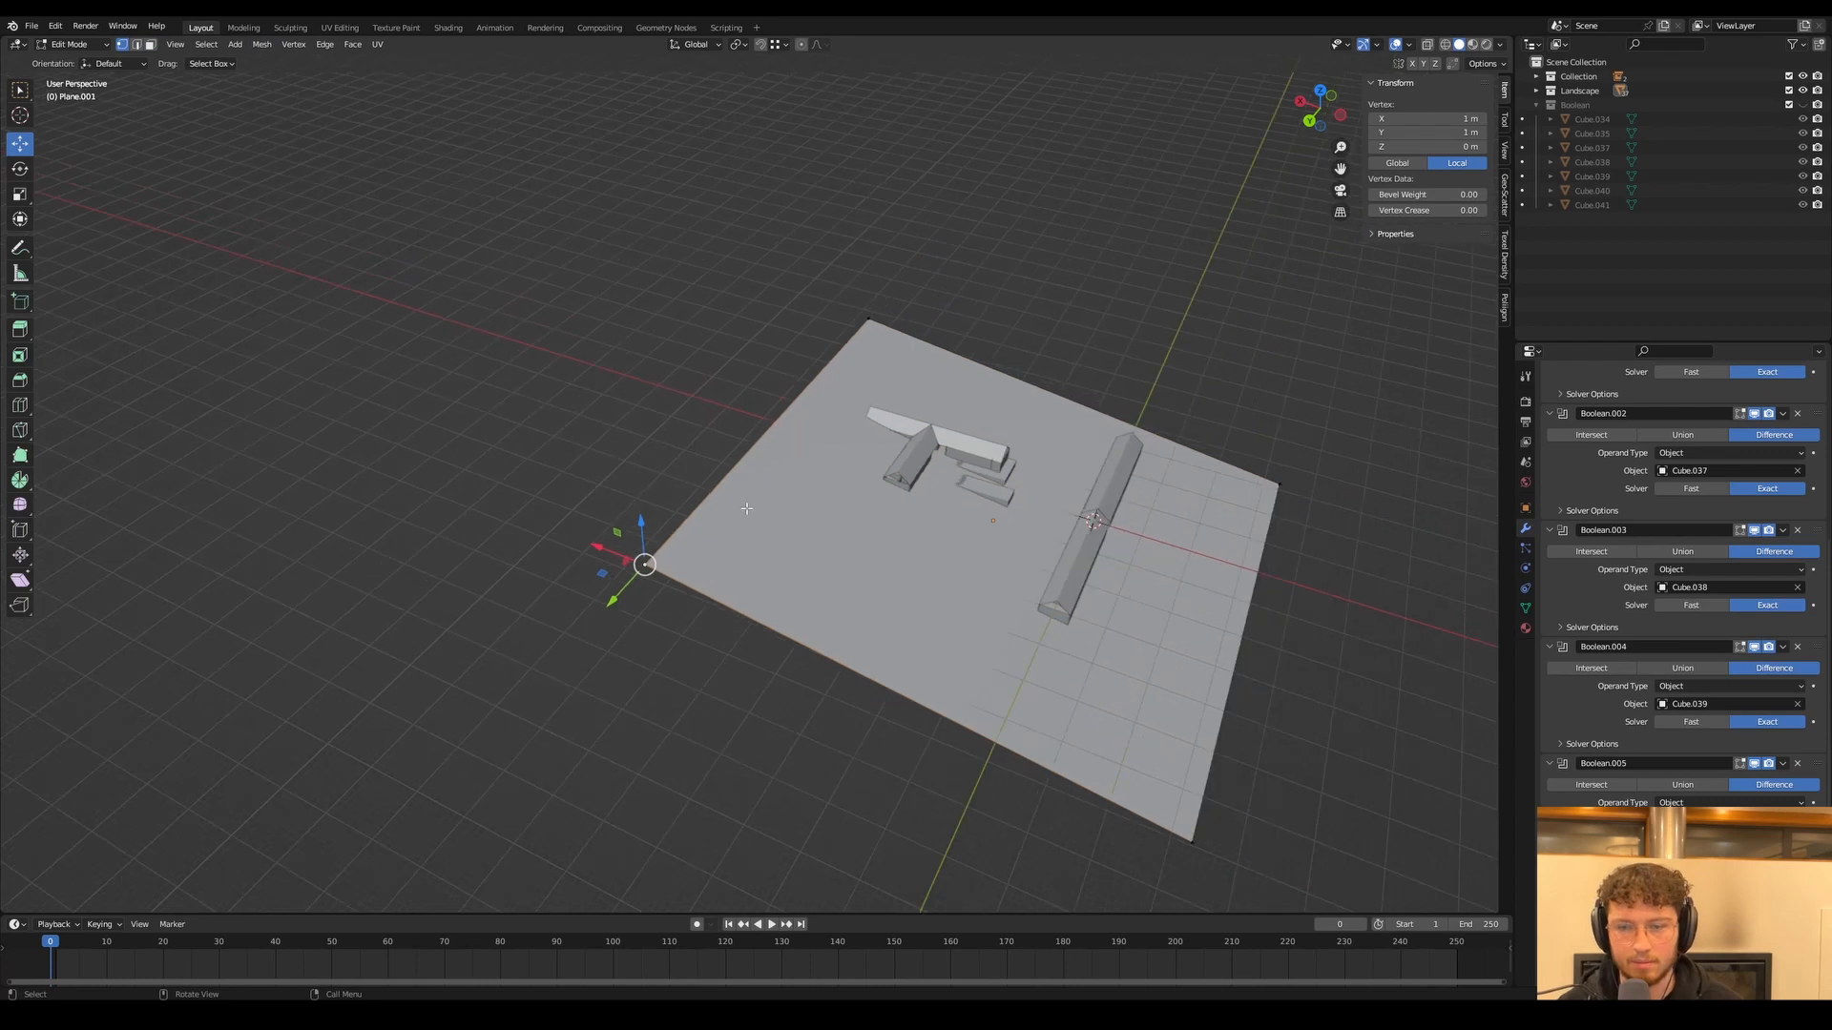
middle_drag(754, 515, 863, 501)
shift+middle_drag(1030, 465, 720, 518)
key(Tab)
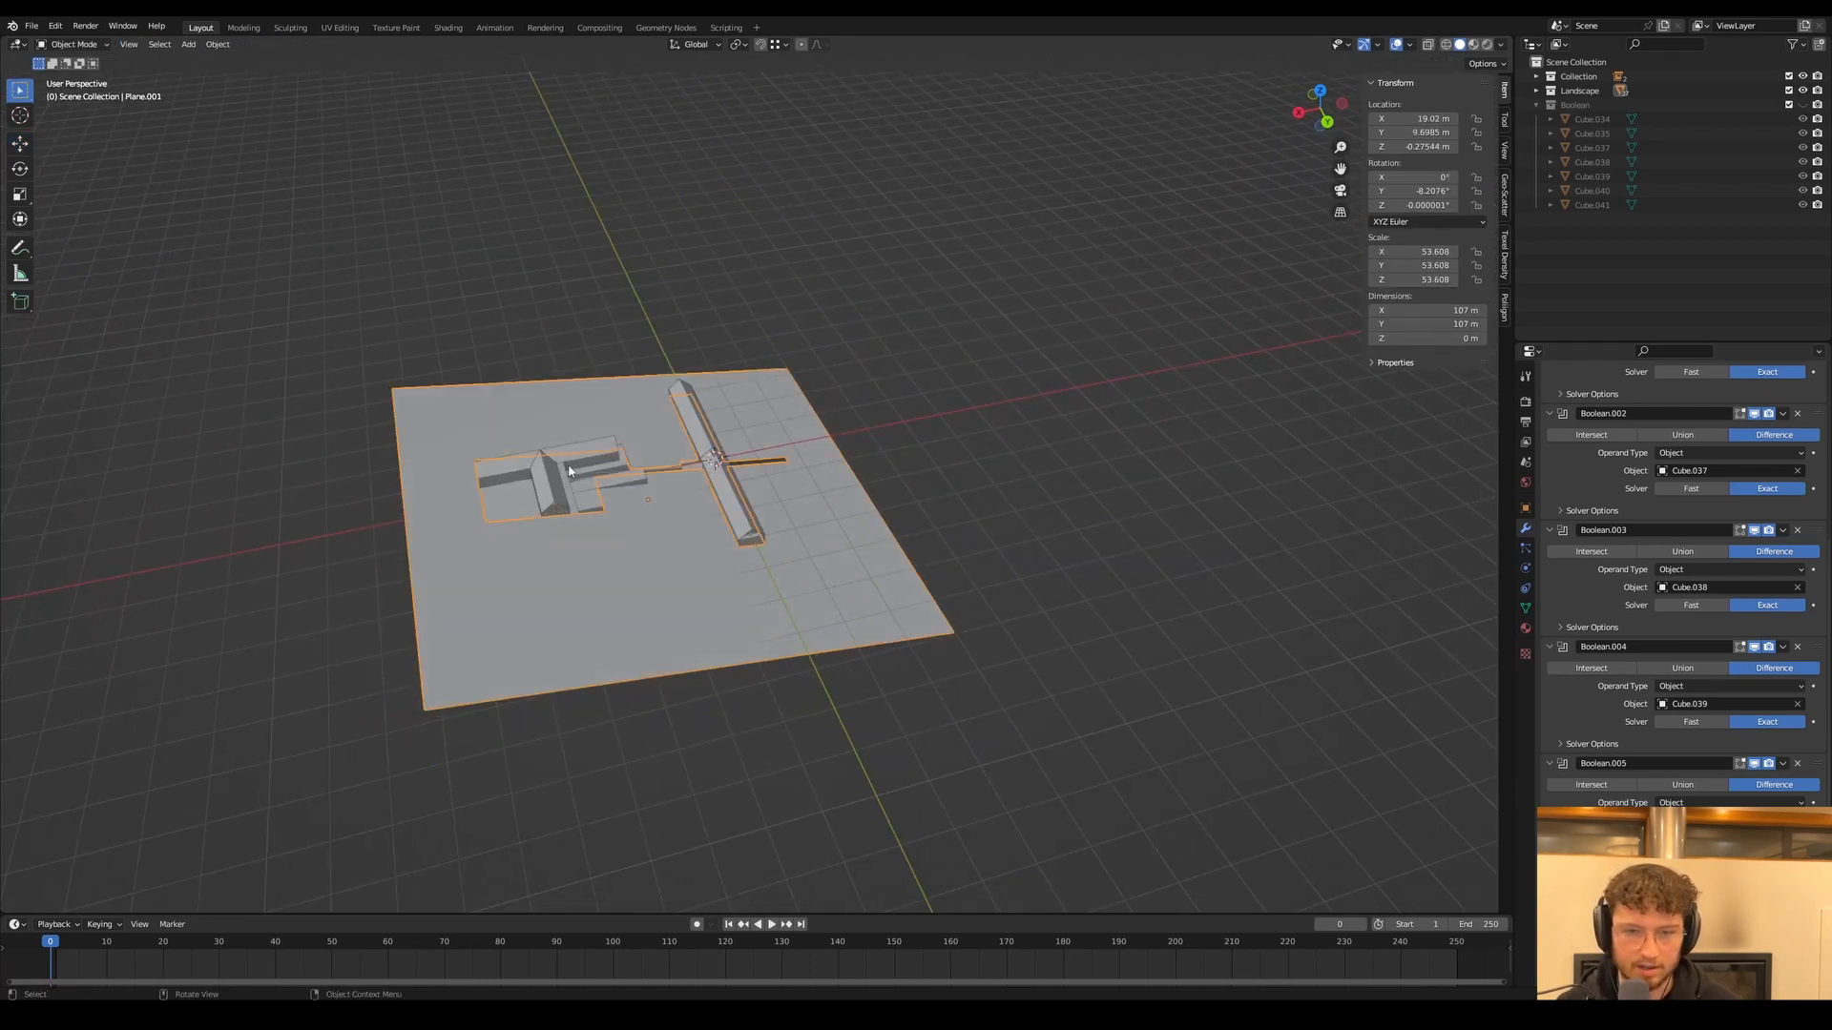
Subdivide the entire landscape plane with 100 cuts, and clear the selection
key(Tab)
key(a)
right_click(691, 546)
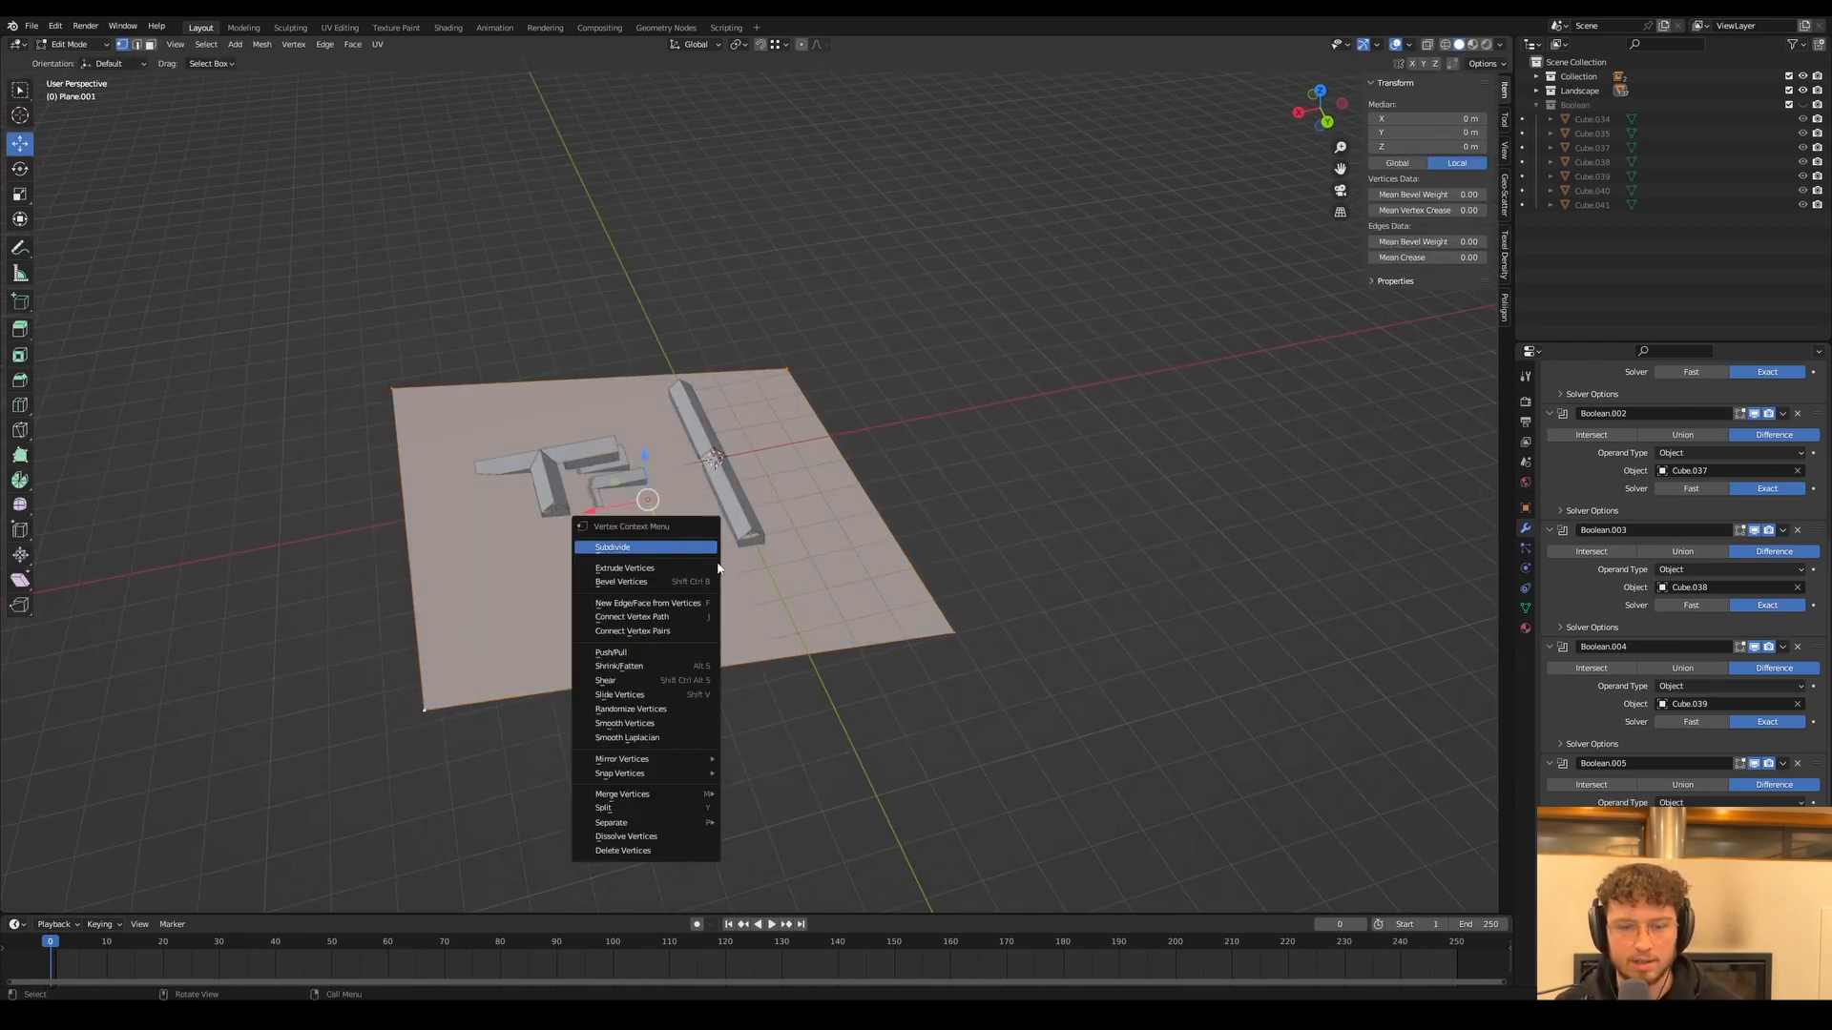
click(648, 547)
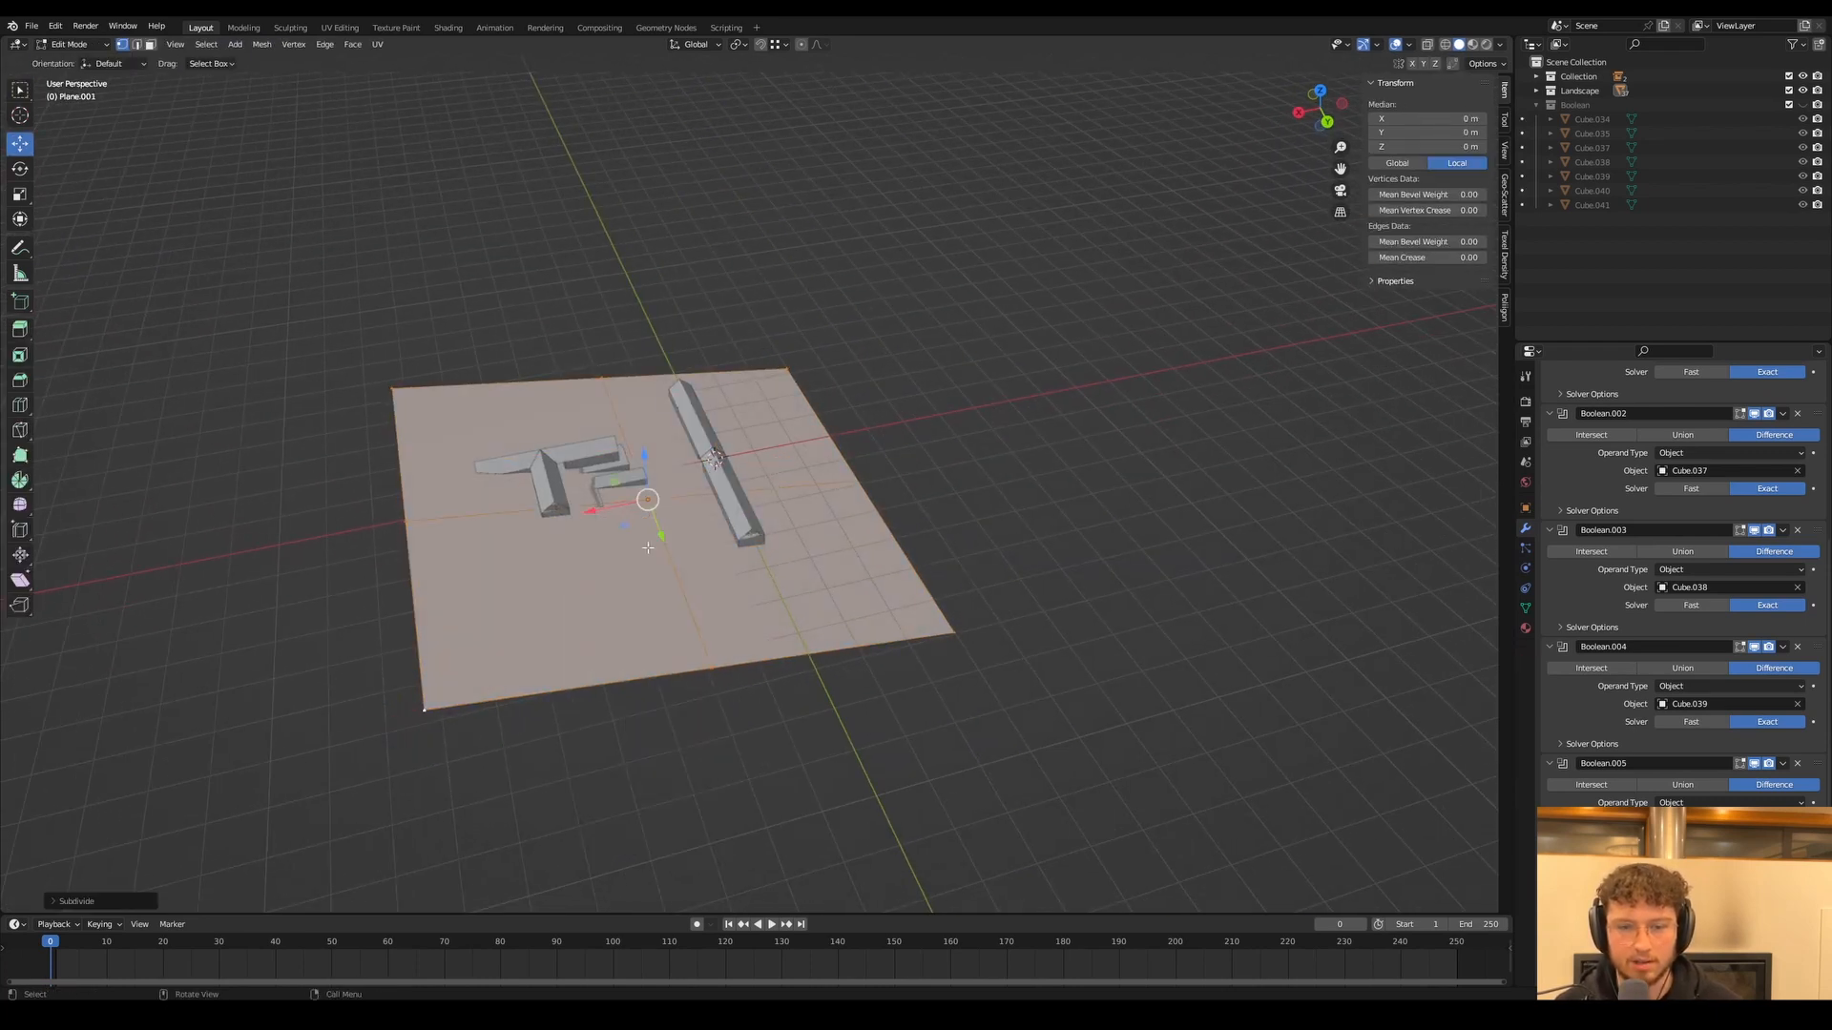
click(54, 902)
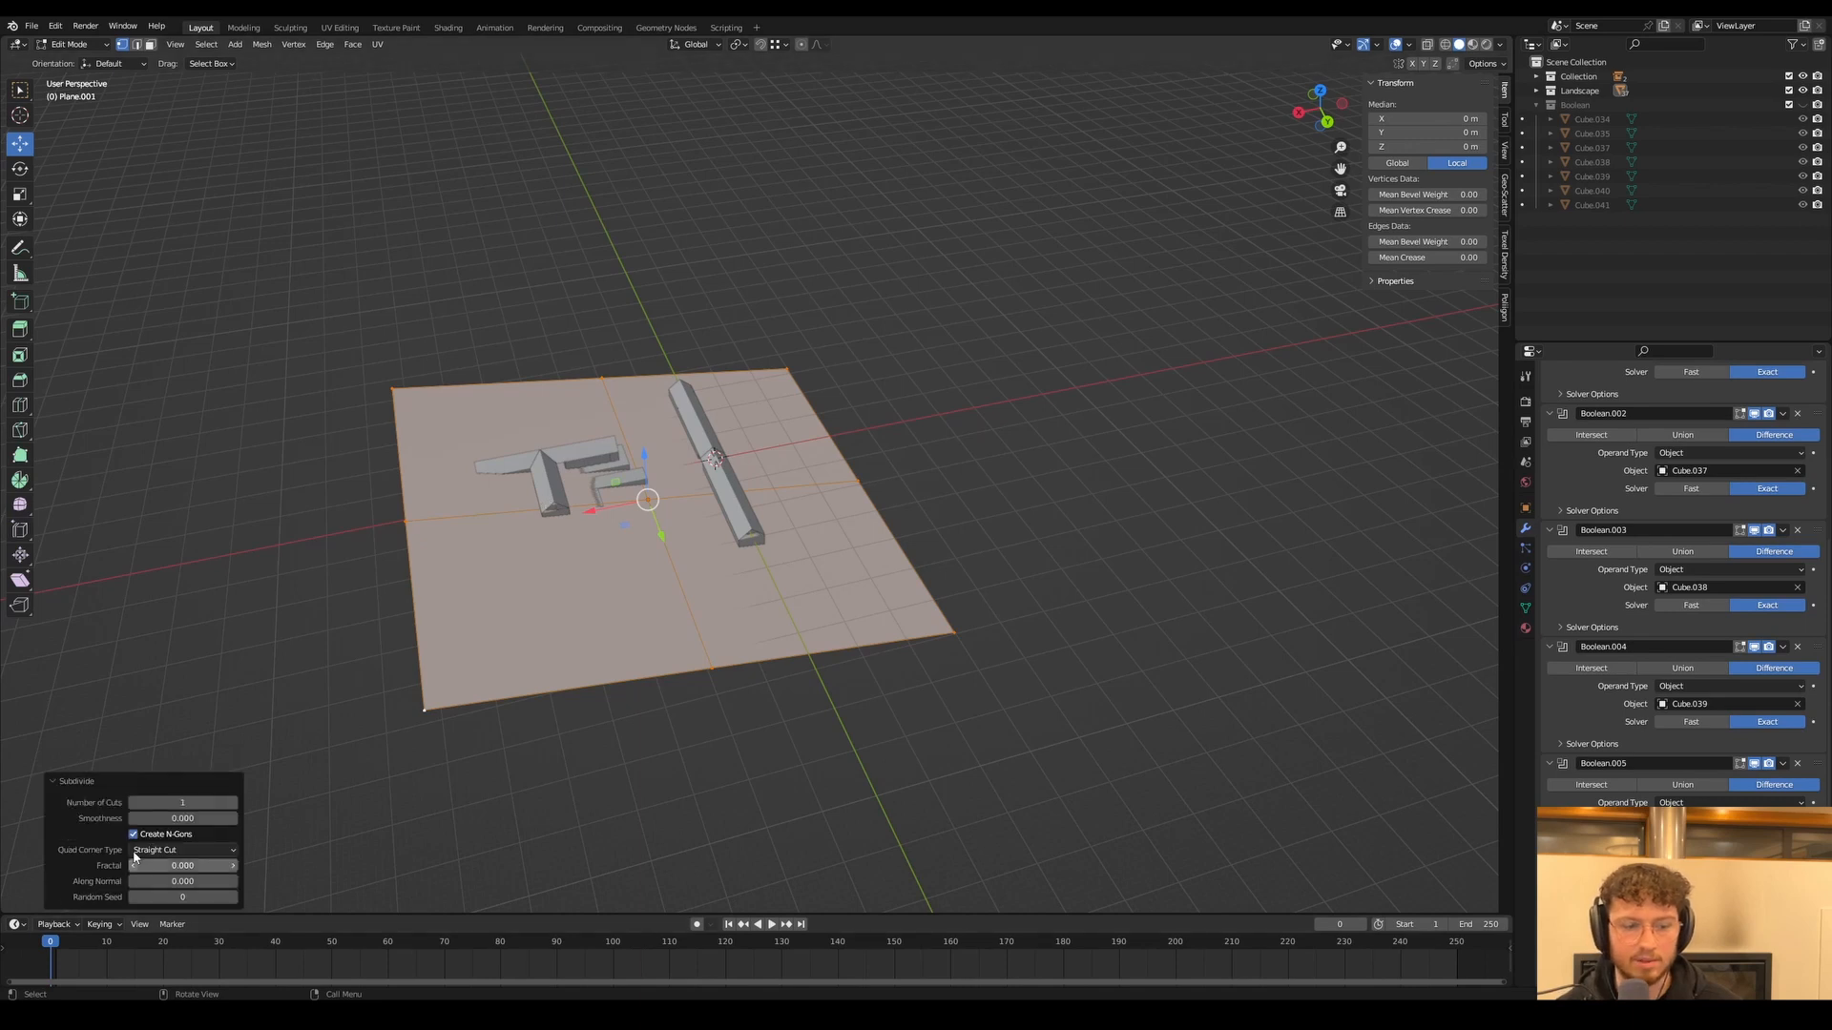
click(186, 803)
text(100)
key(Return)
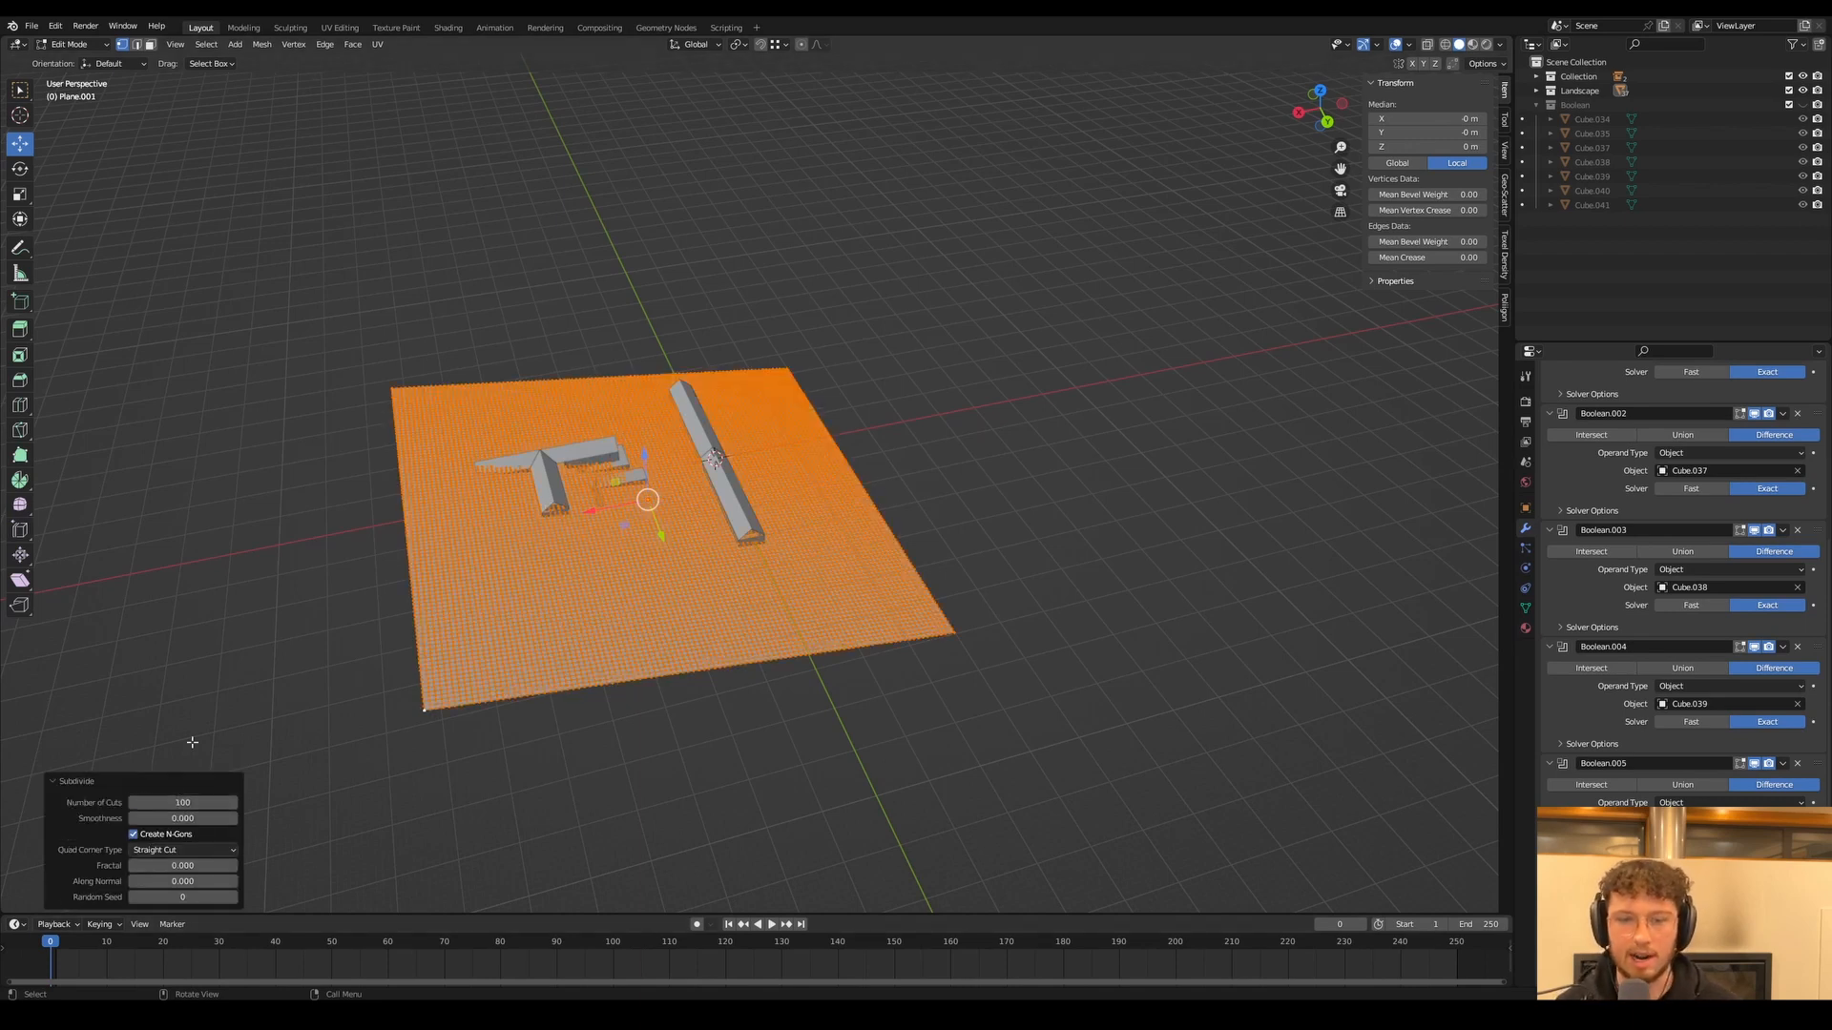
click(601, 743)
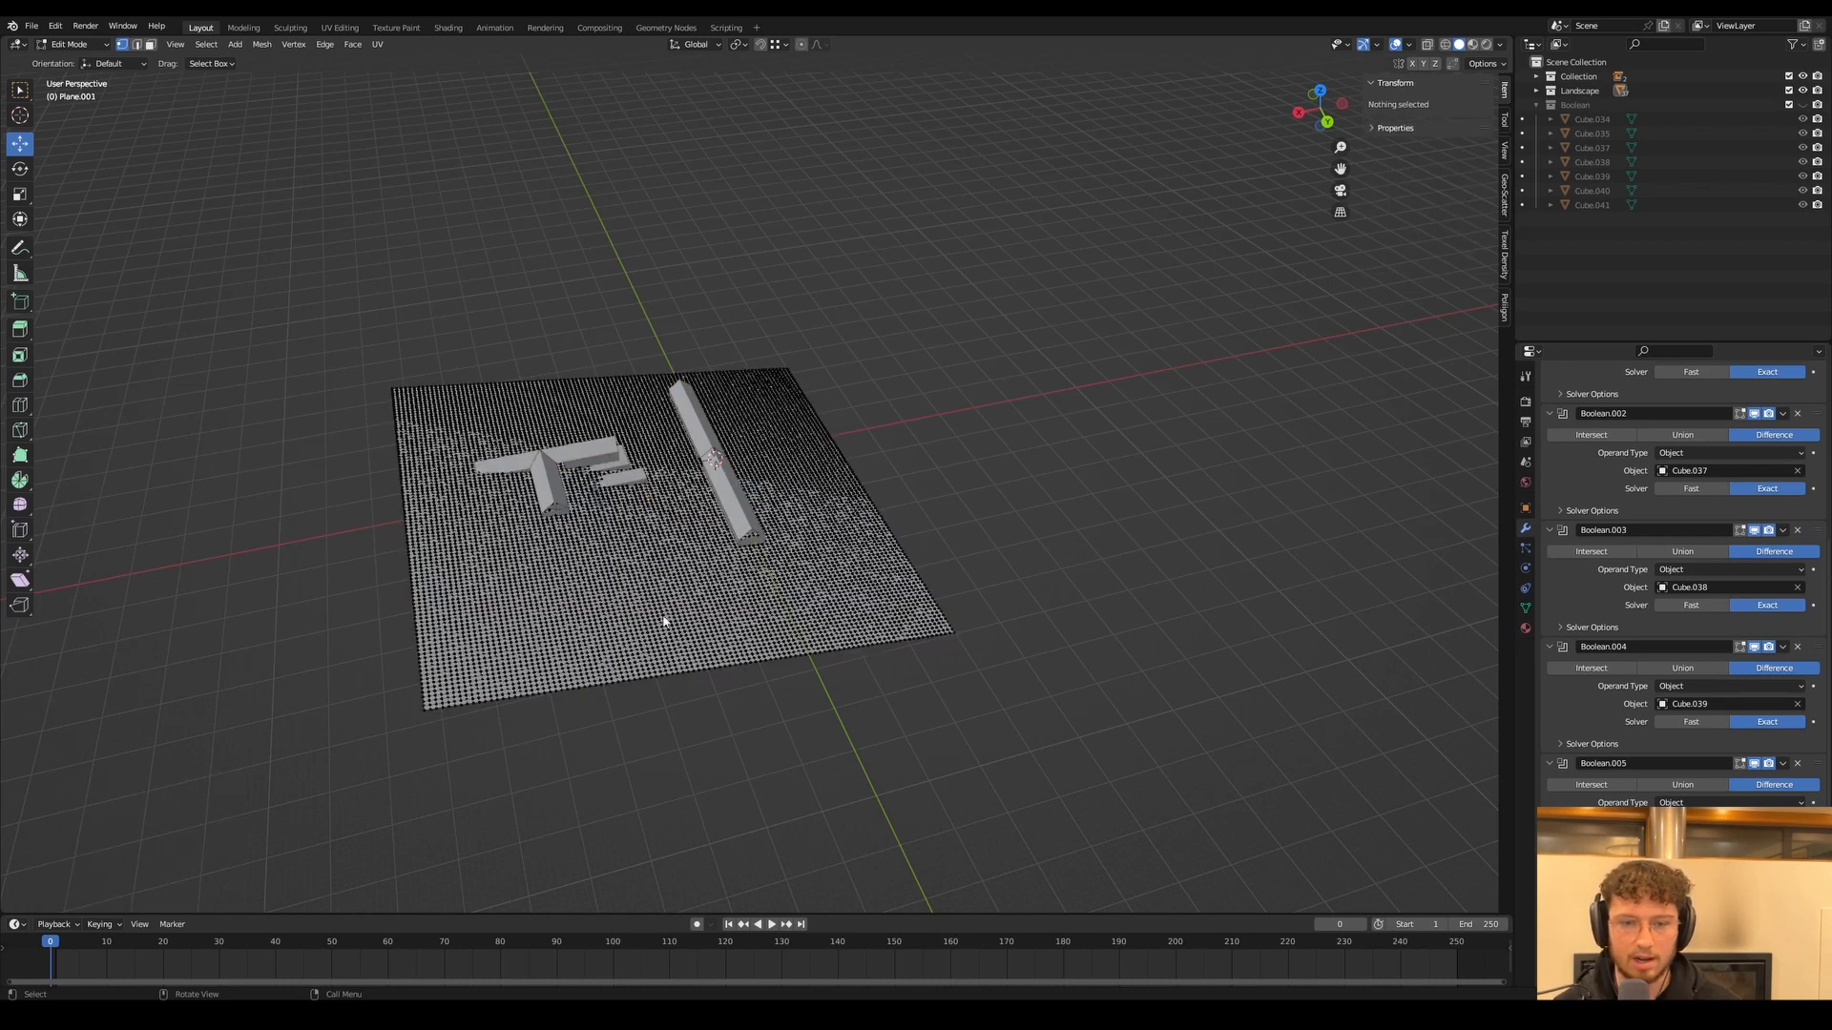
Turn on proportional editing and lower a landscape vertex beyond the gabled wing about 0.7 m along Z, with a 34 m influence size
key(Tab)
middle_drag(622, 550, 917, 137)
key(Tab)
click(535, 578)
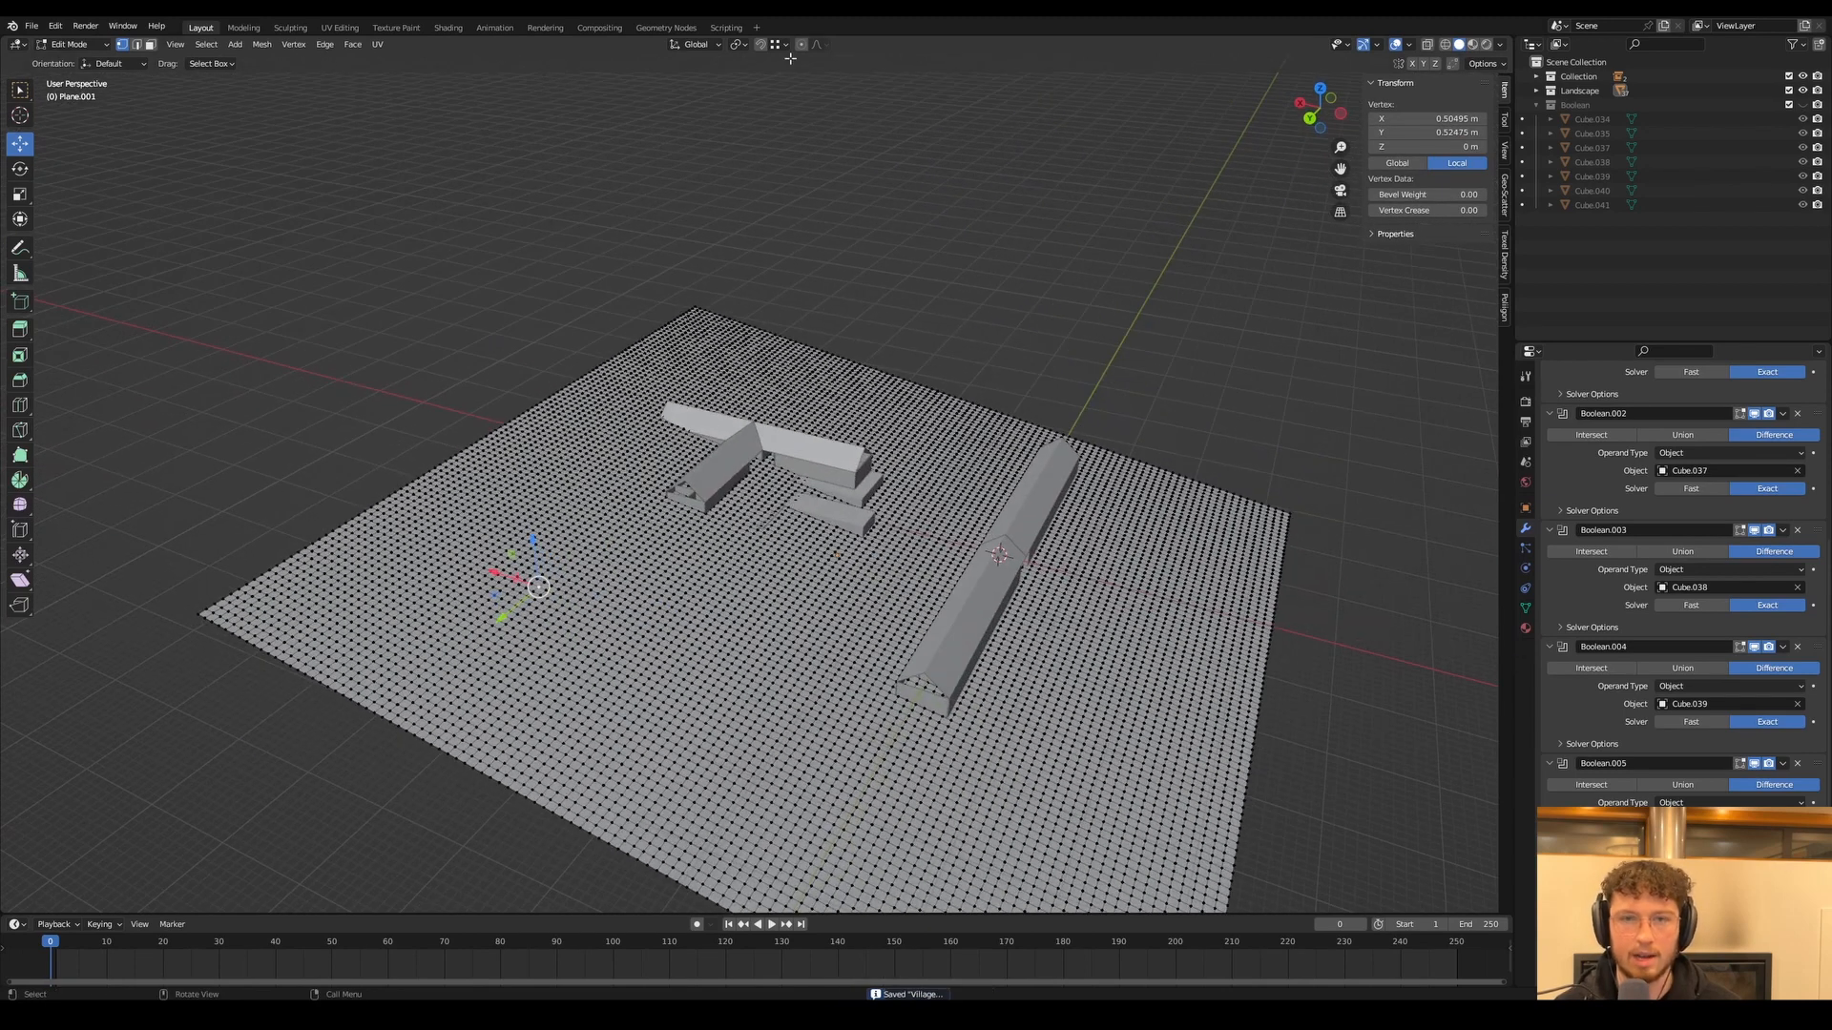
key(g)
key(z)
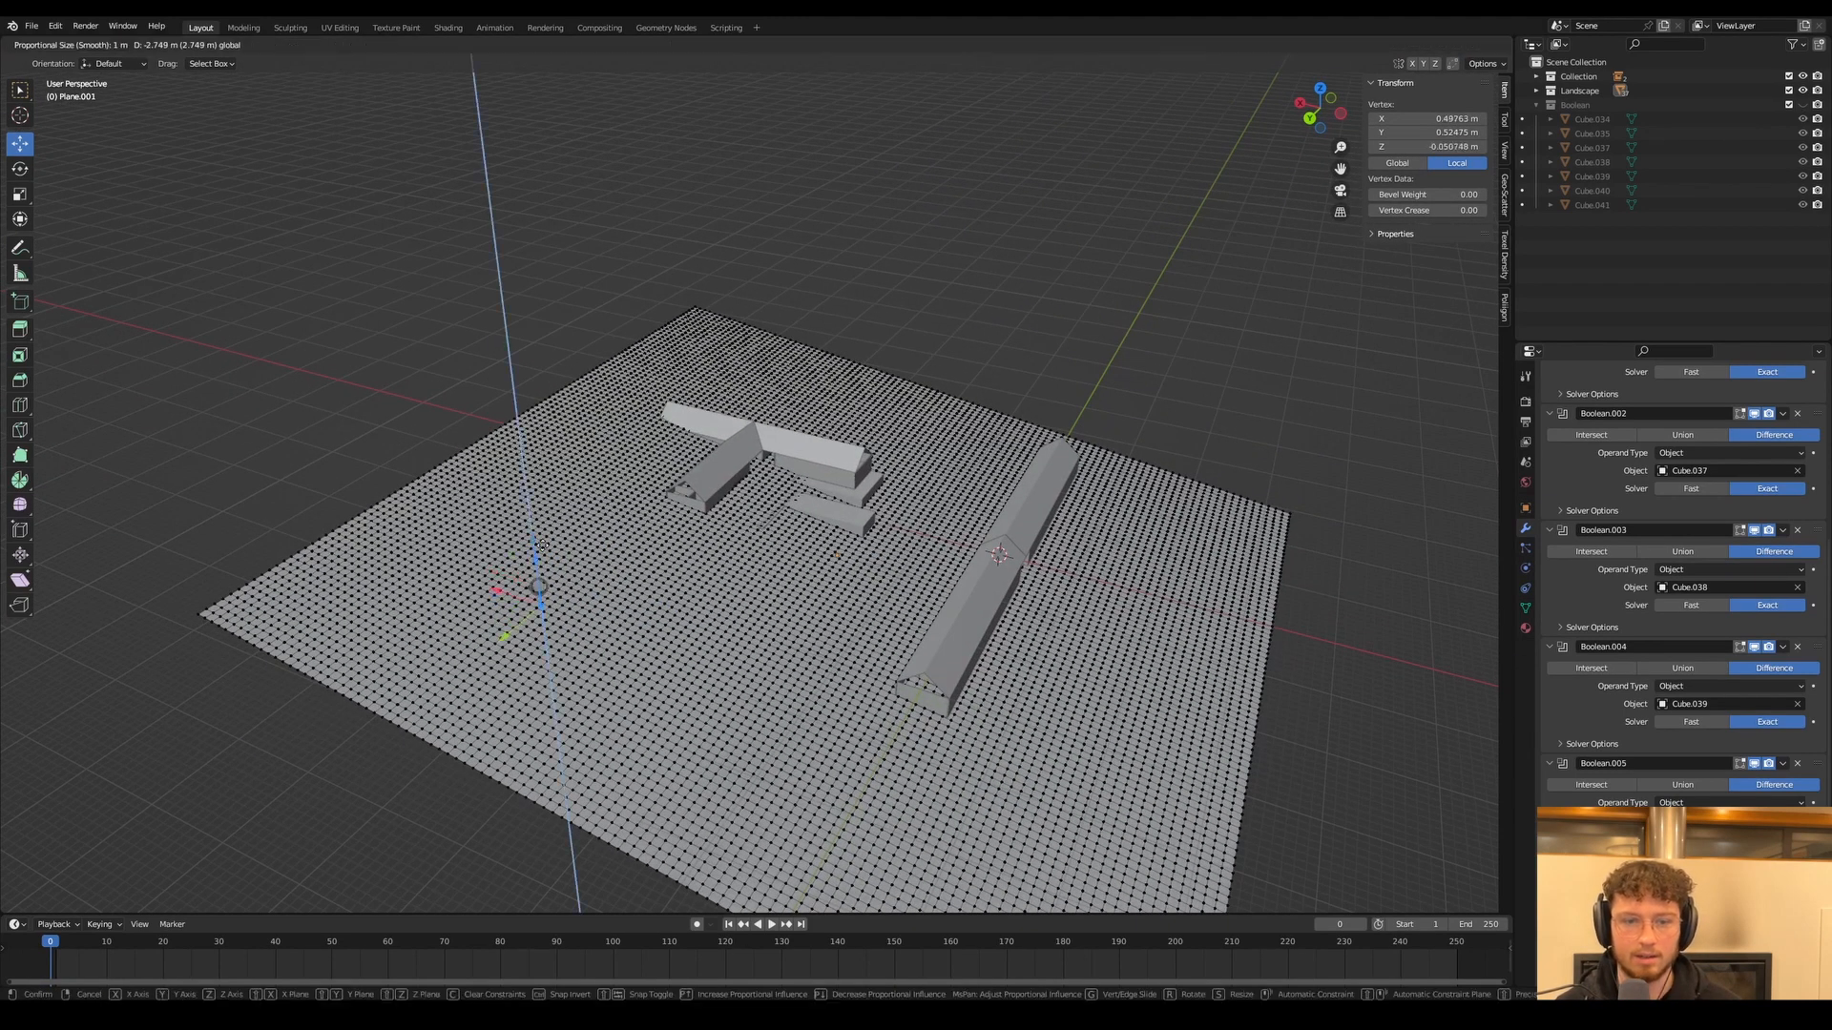
scroll(523, 528, down, 15)
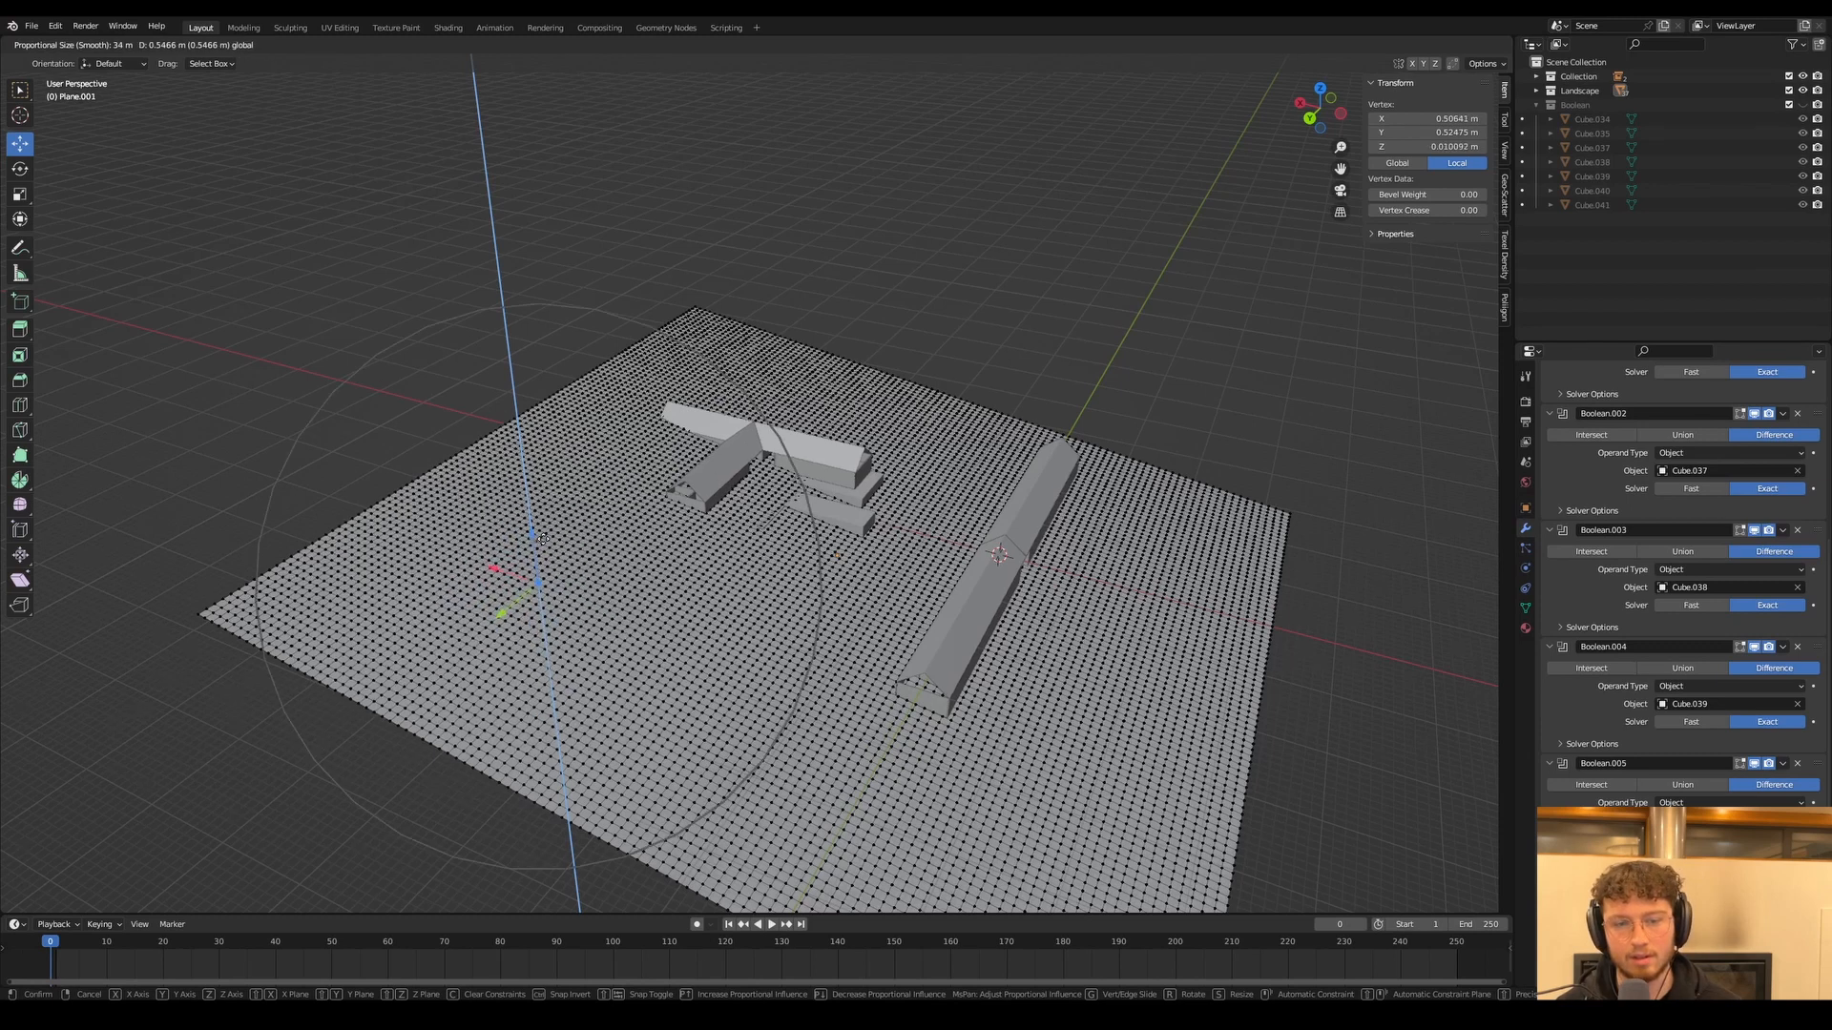
click(710, 599)
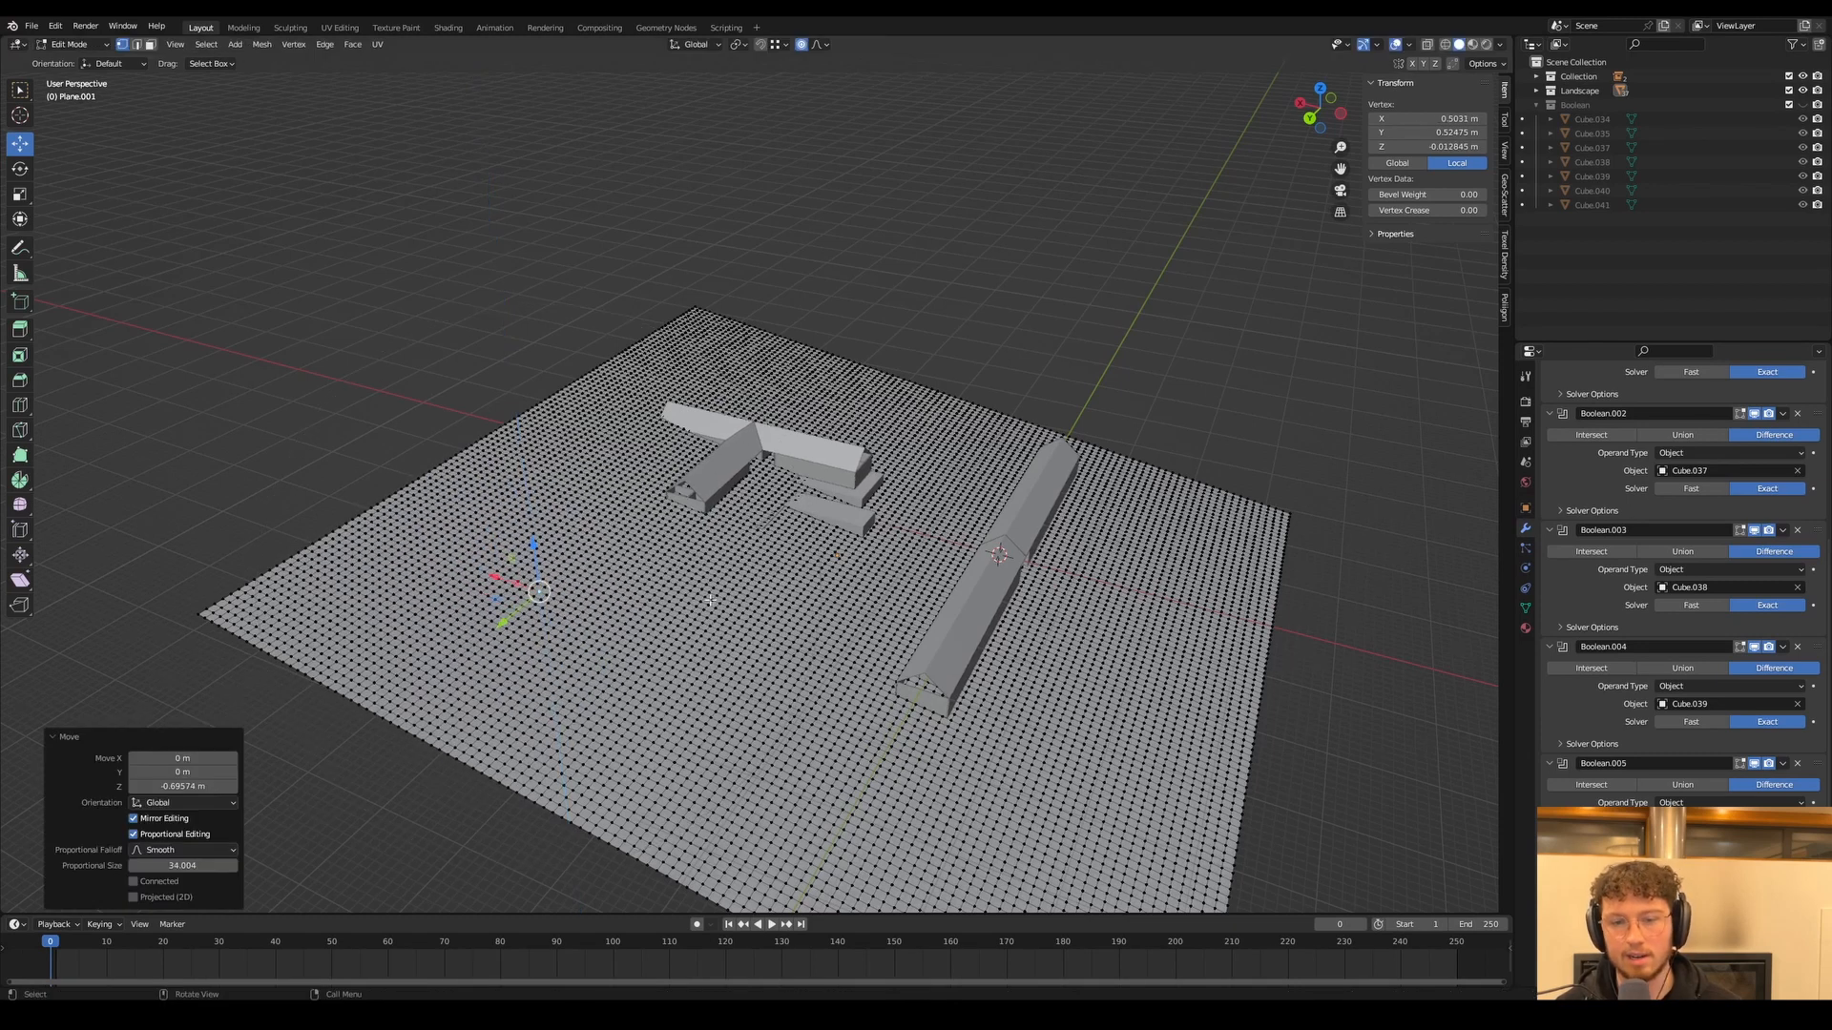
Lower a vertex between the wings and the long gabled building about 1.39 m along Z with proportional editing
click(798, 605)
key(g)
key(z)
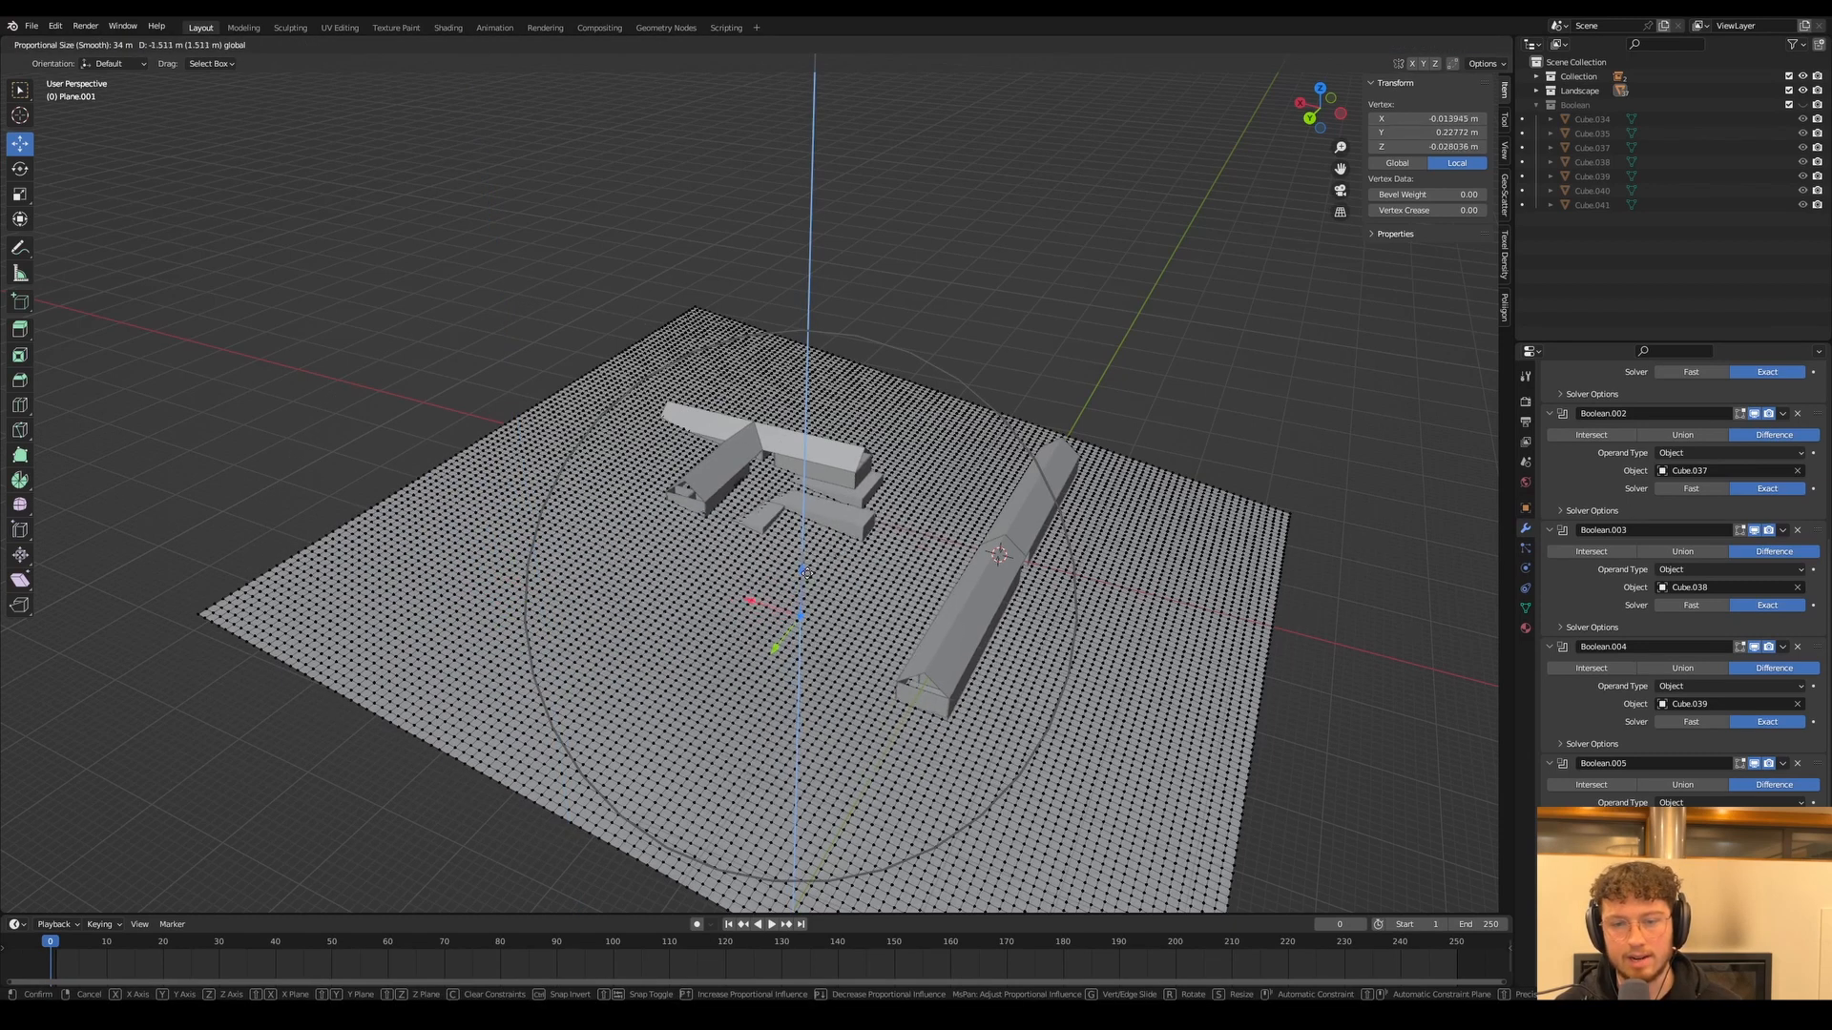
click(806, 568)
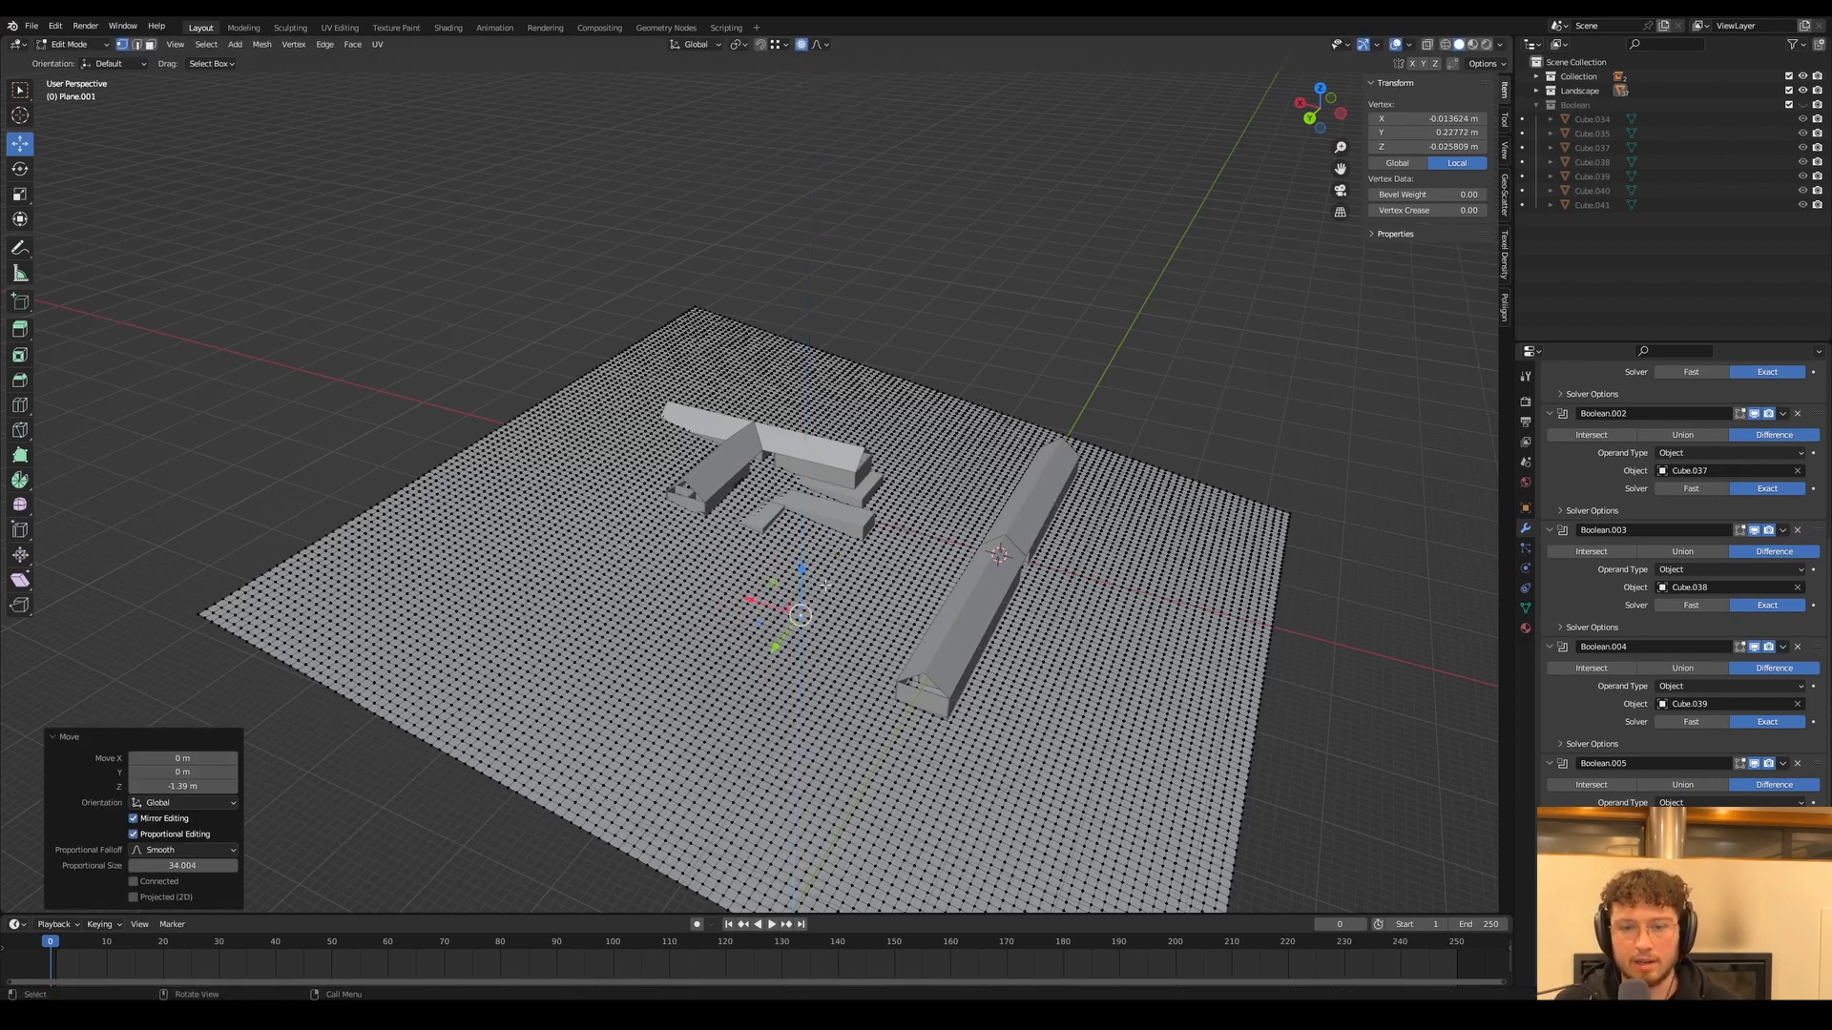
Raise the same vertex about 2 m along Z, with the proportional influence size reduced to 25.55 m
drag(803, 568, 787, 500)
scroll(795, 492, down, 7)
scroll(796, 494, up, 8)
scroll(787, 500, up, 7)
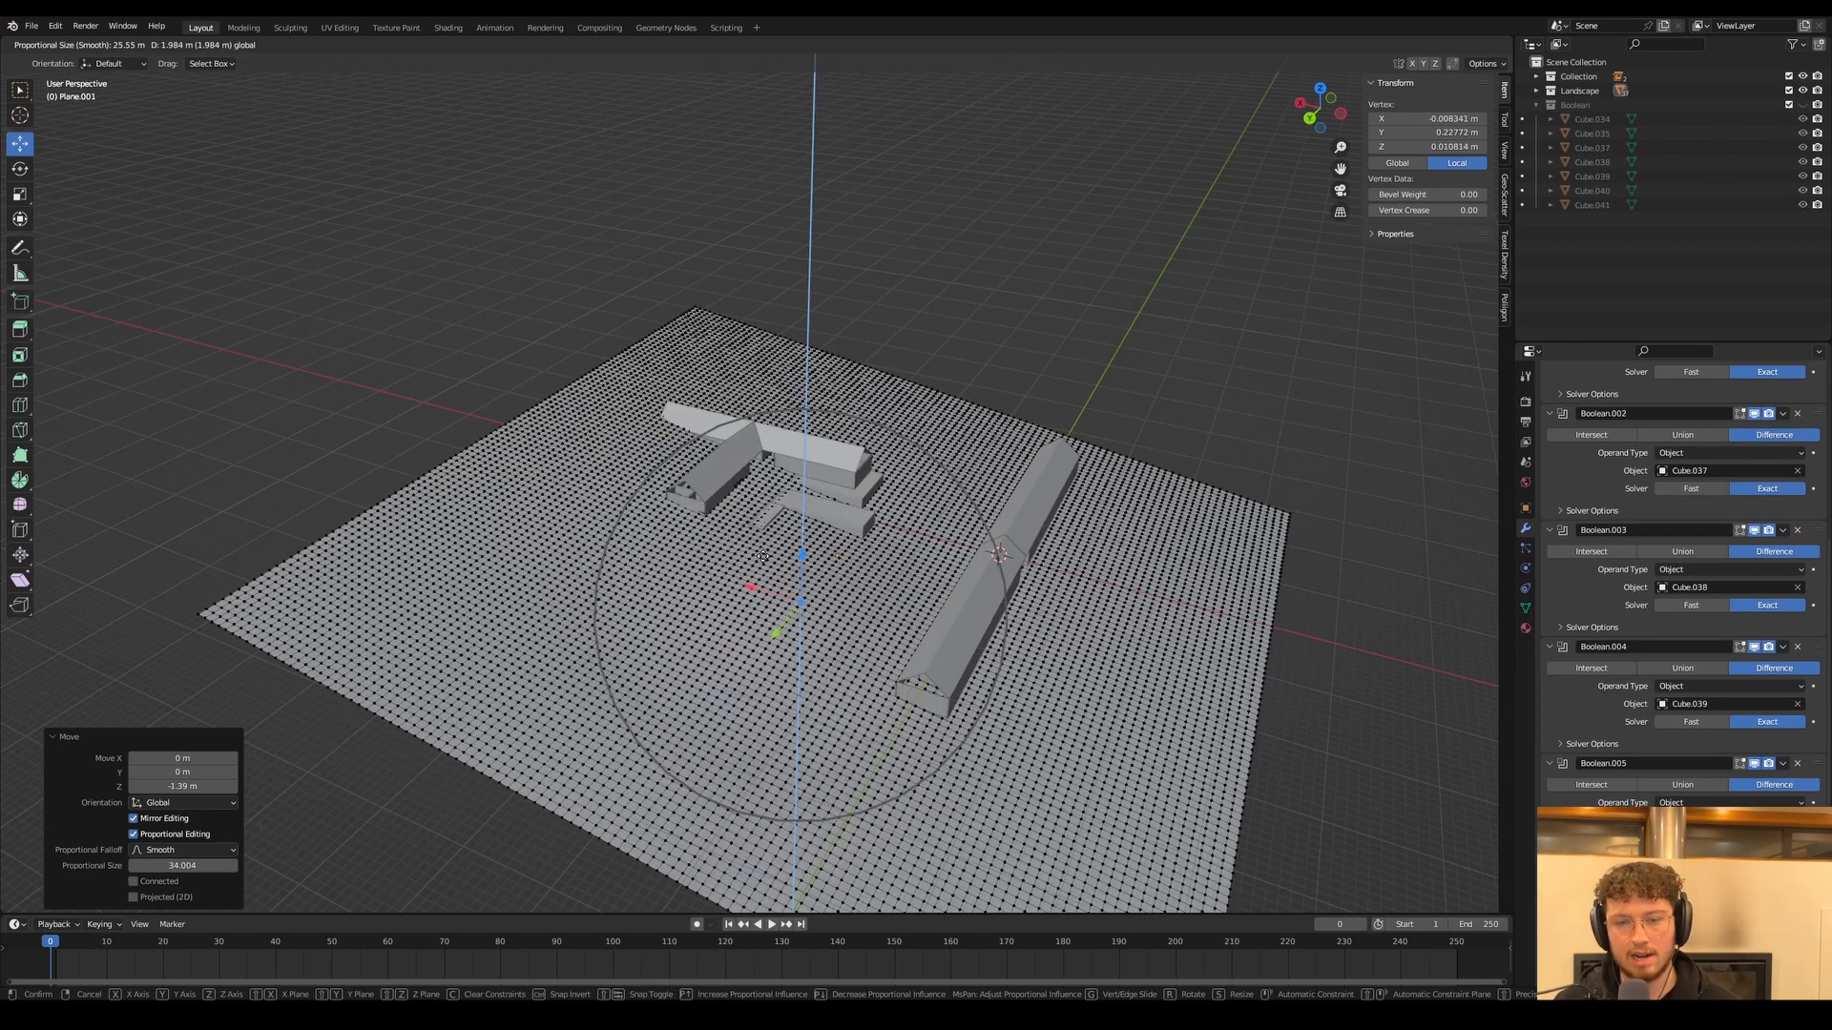
click(762, 556)
Raise a landscape vertex on the open ground outside the gabled wing about 0.03 m along Z with proportional editing
middle_drag(763, 556, 920, 540)
click(576, 594)
drag(574, 545, 573, 536)
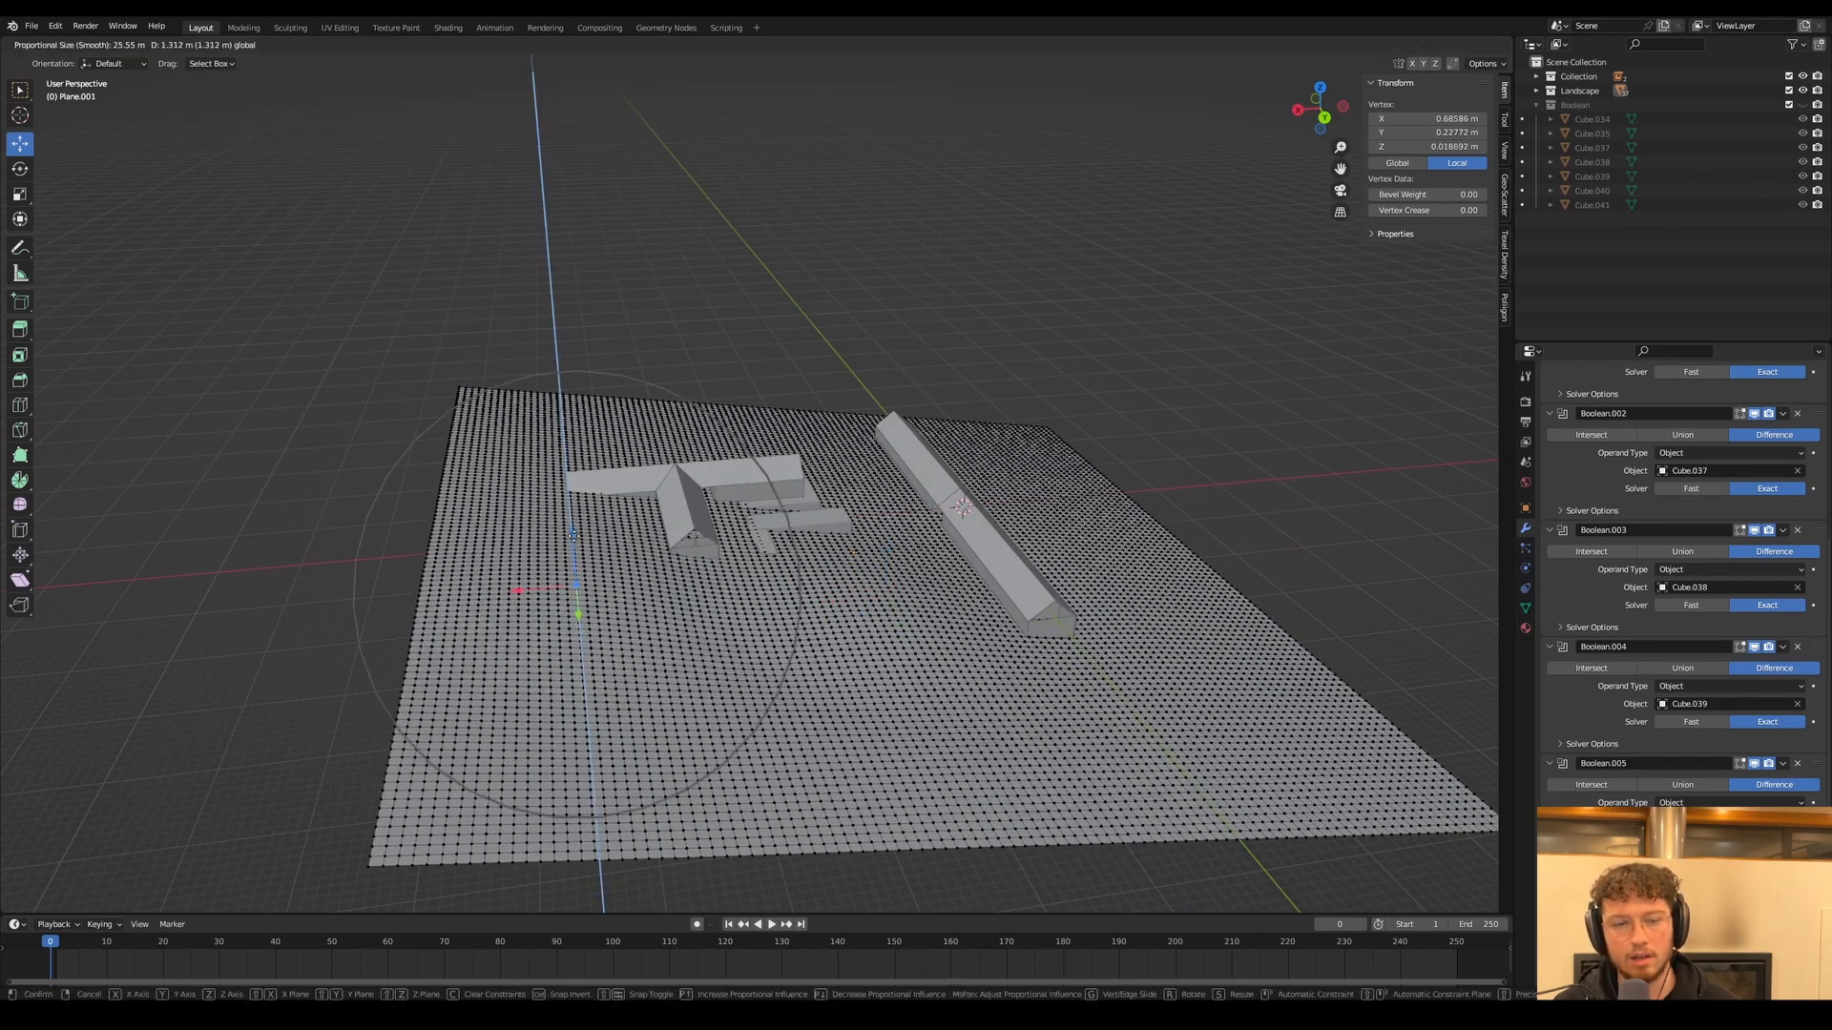
click(593, 549)
Lower two successive vertices on the ground near the gabled wing's end about 0.83 m and 1.02 m along Z
middle_drag(594, 550, 666, 528)
middle_drag(667, 541, 634, 560)
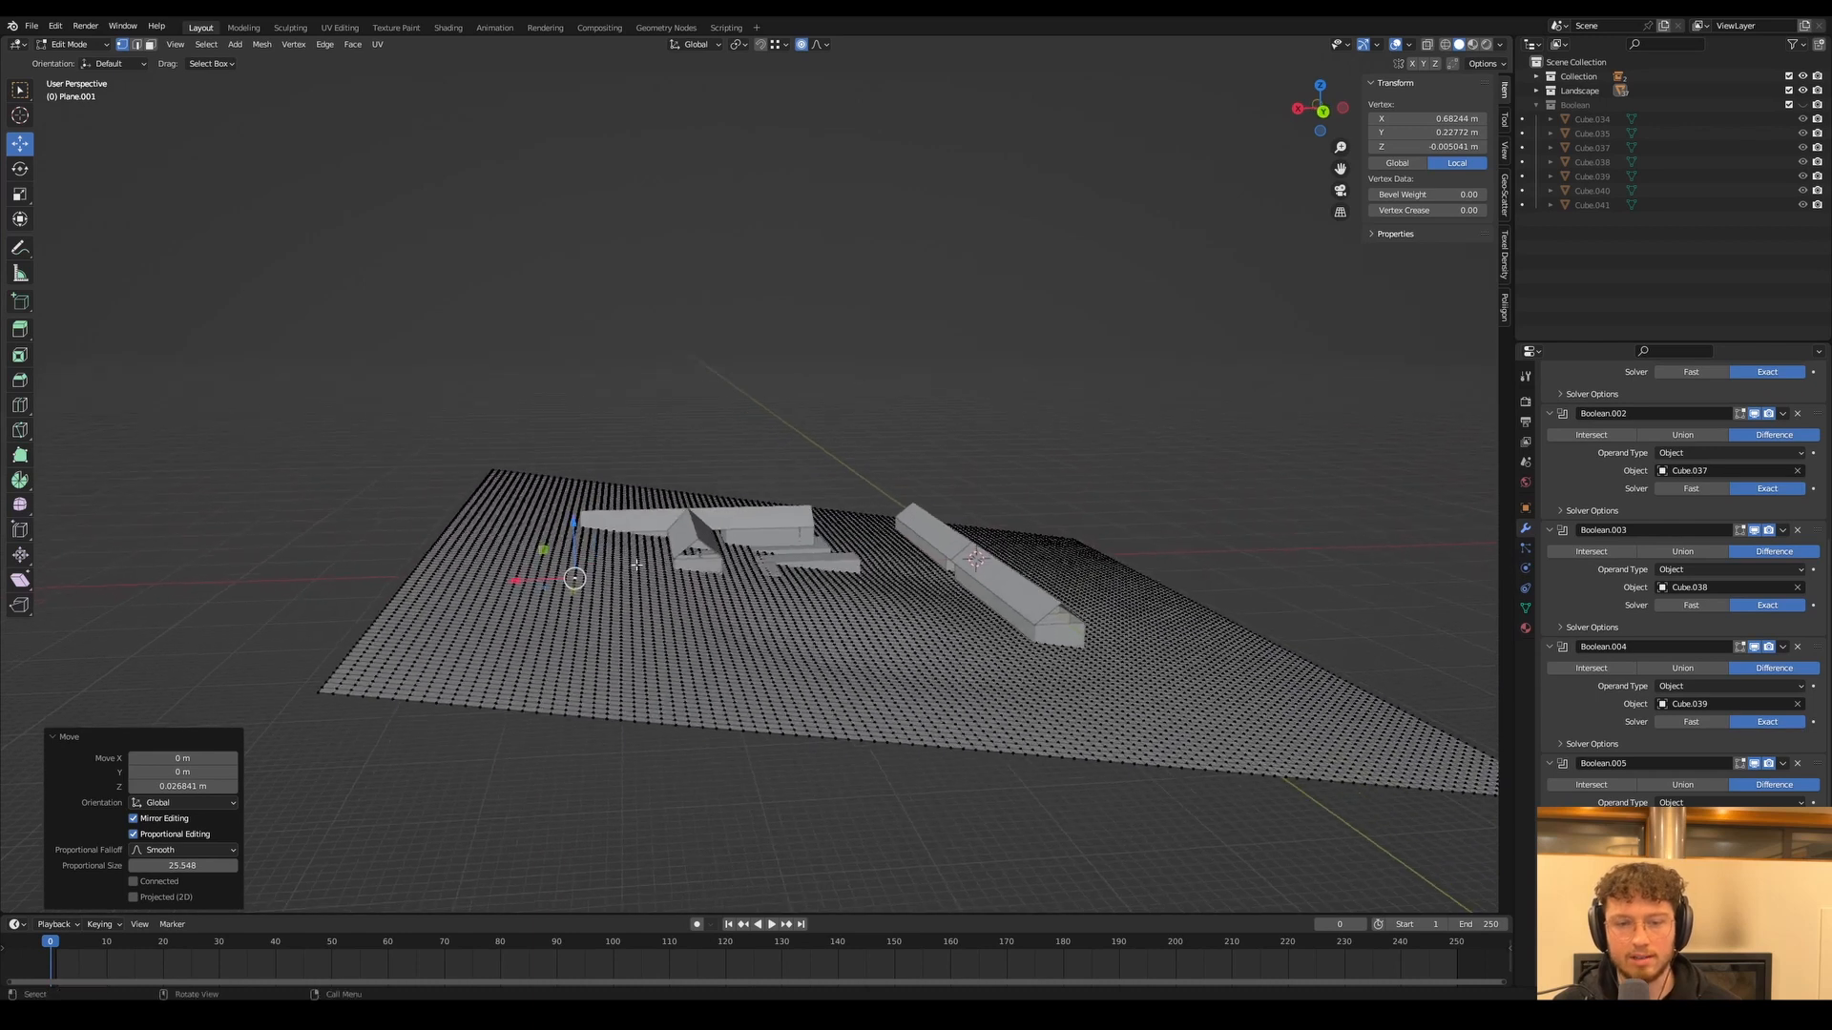
key(g)
key(z)
click(641, 536)
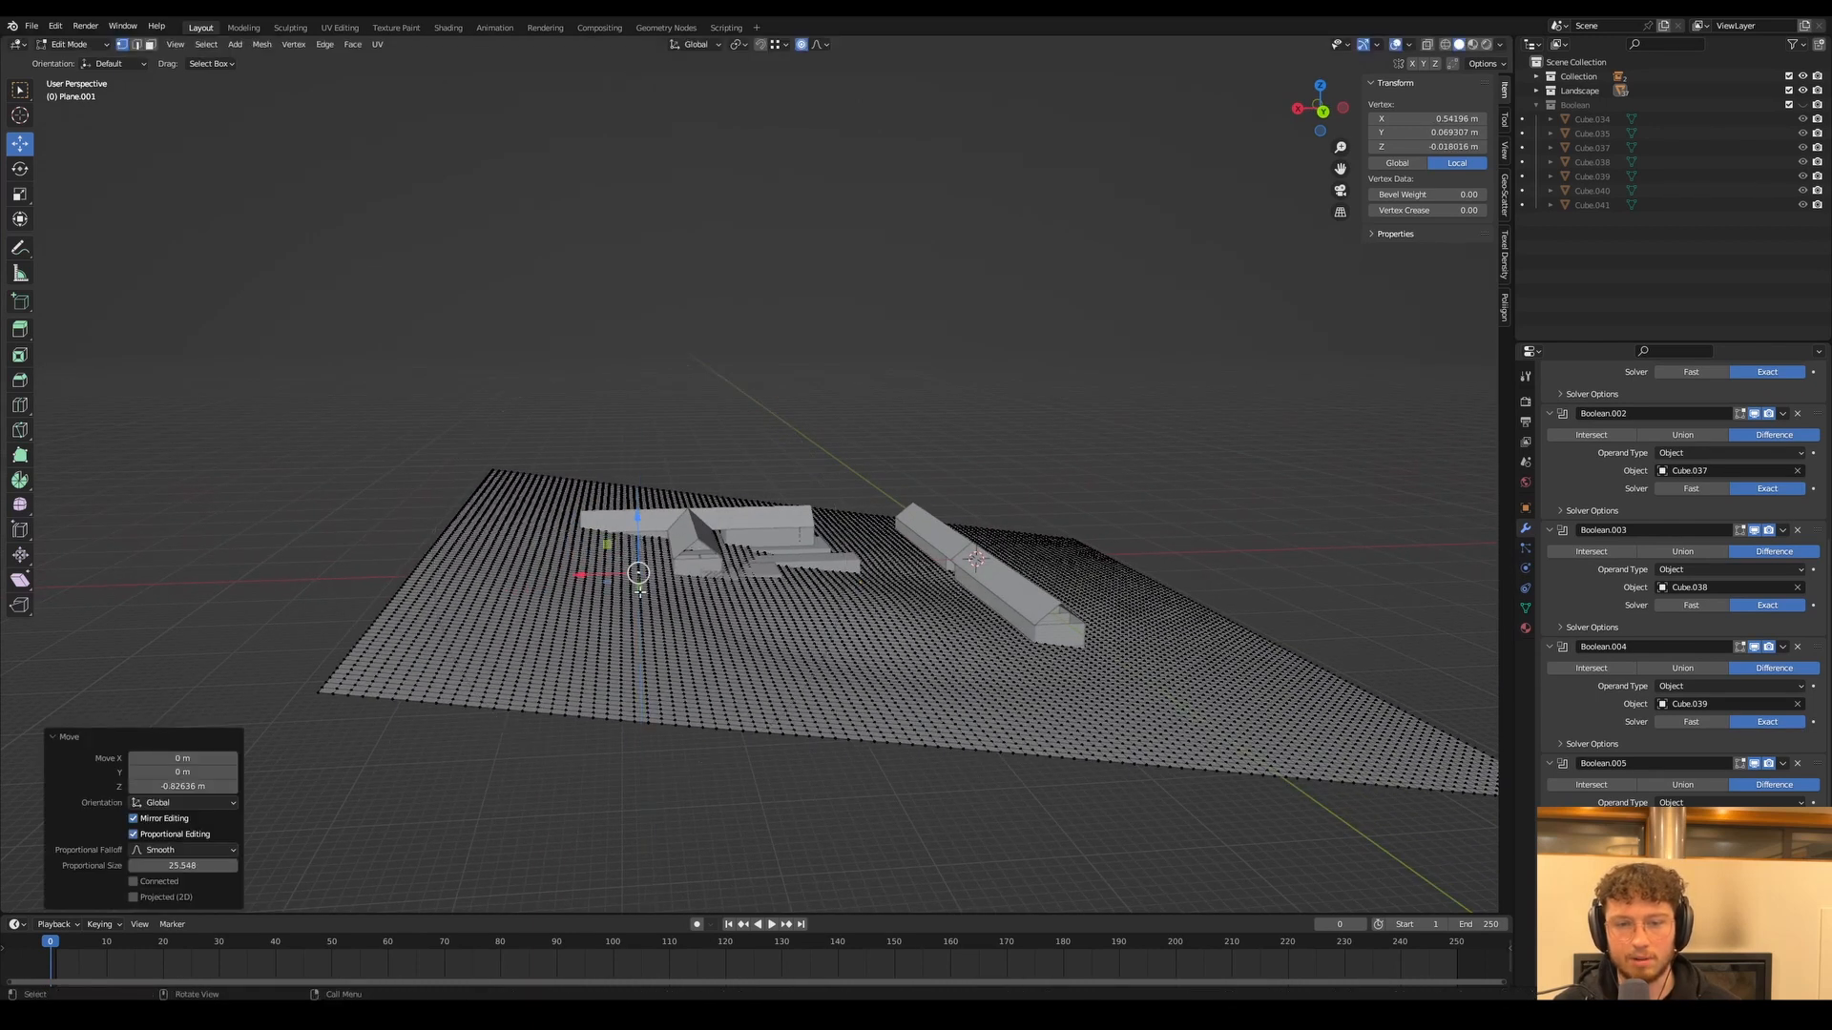
key(g)
key(z)
click(638, 593)
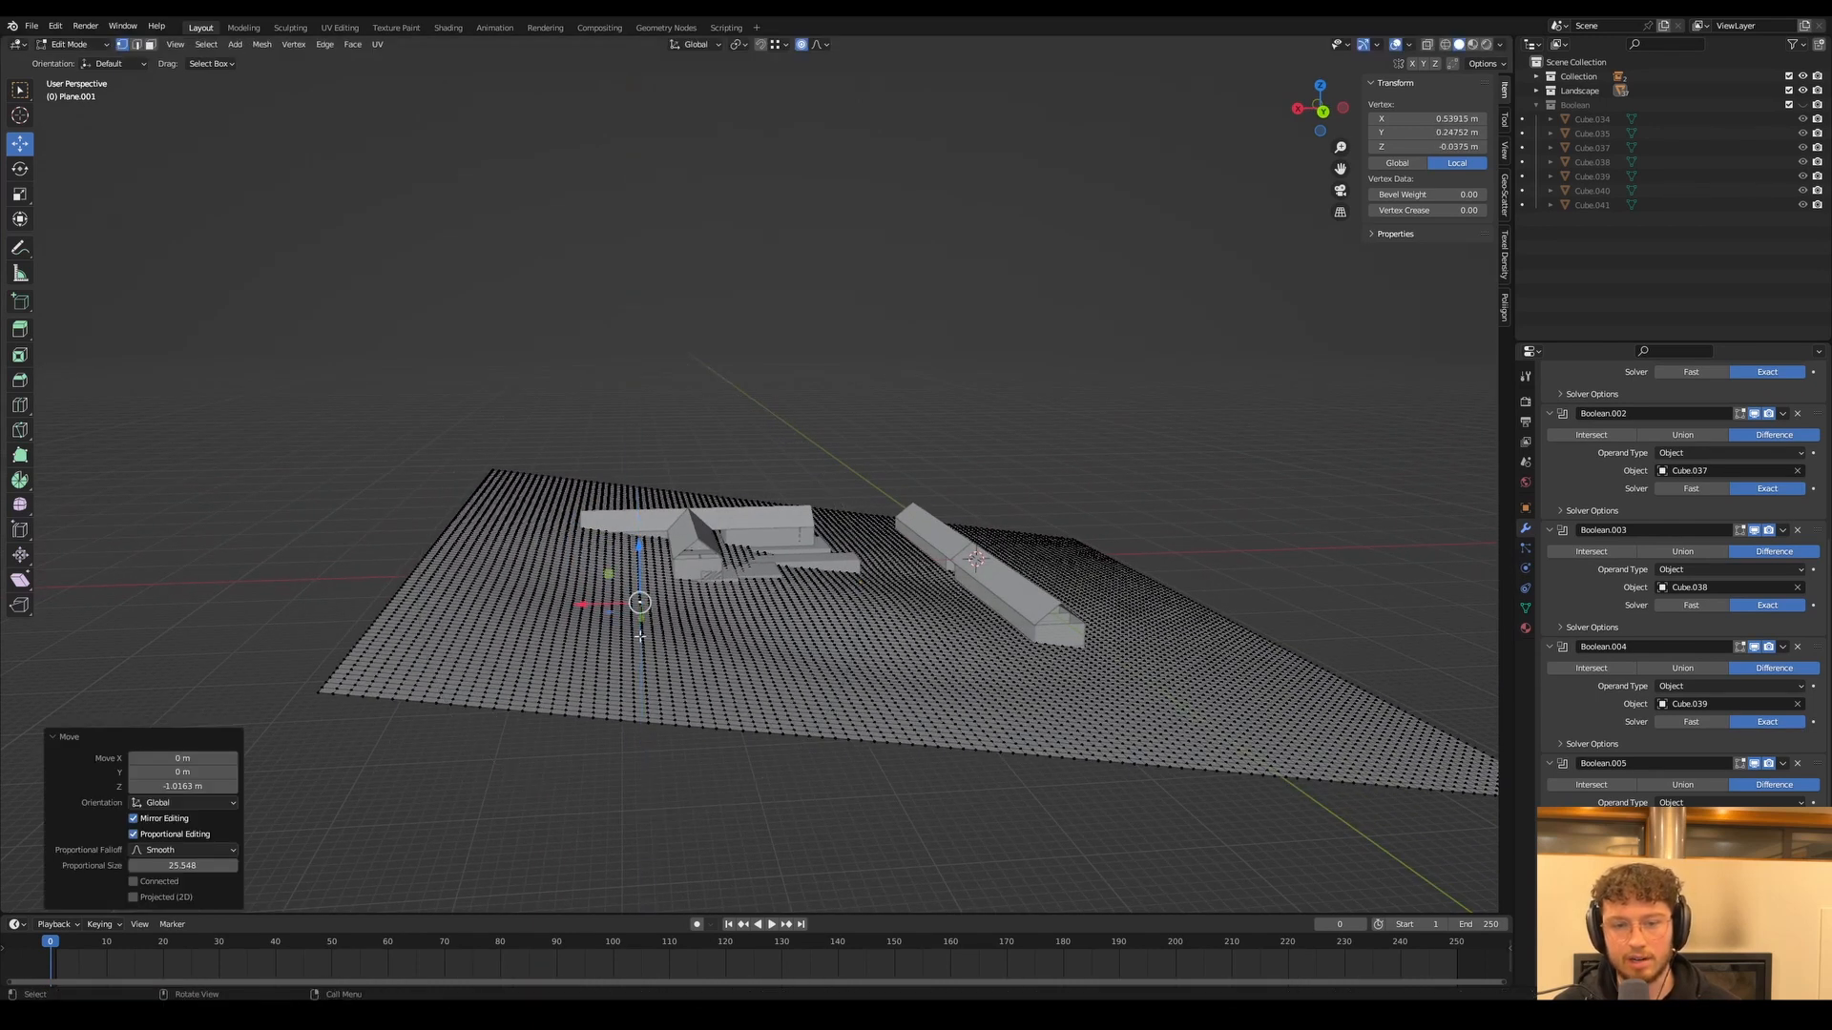
Lower two more vertices toward the plane's near edge along Z, the outermost by about 1.14 m
click(634, 632)
key(g)
key(z)
click(644, 627)
click(641, 680)
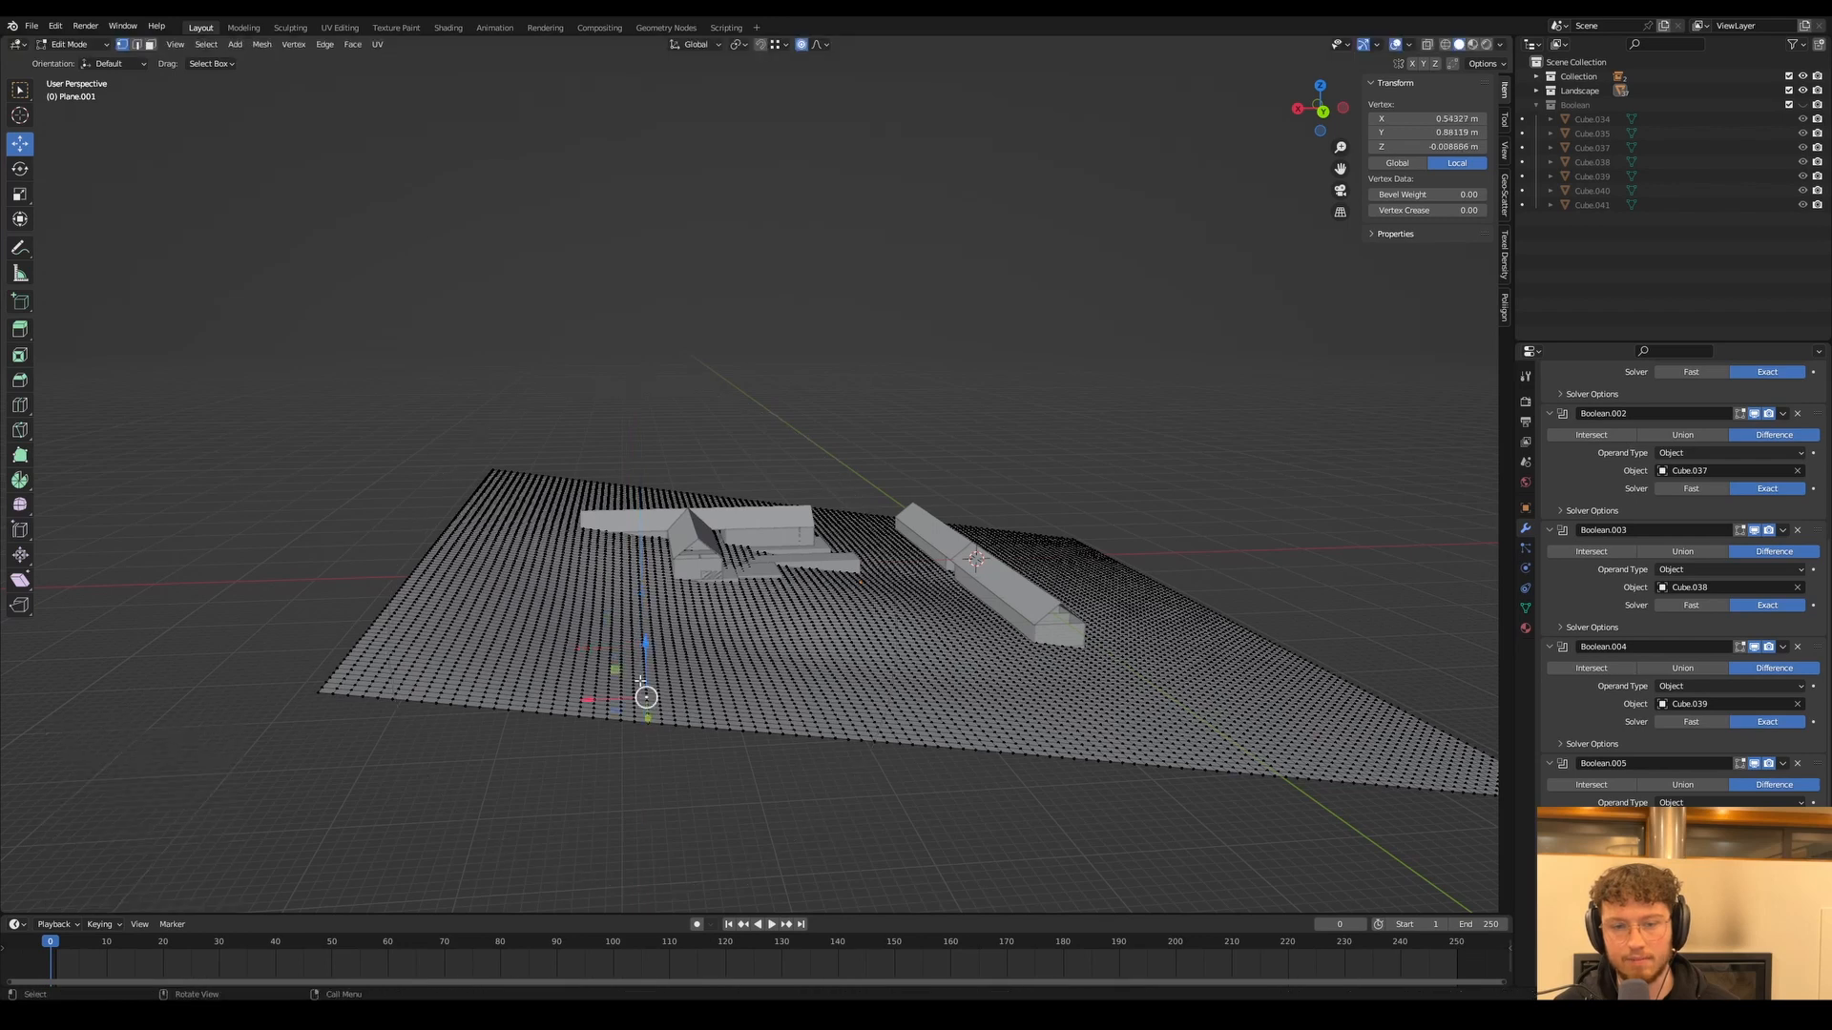
key(g)
key(z)
click(639, 668)
Lower a vertex beside the rear wing's wall about 1.48 m along Z with proportional editing
scroll(634, 629, up, 4)
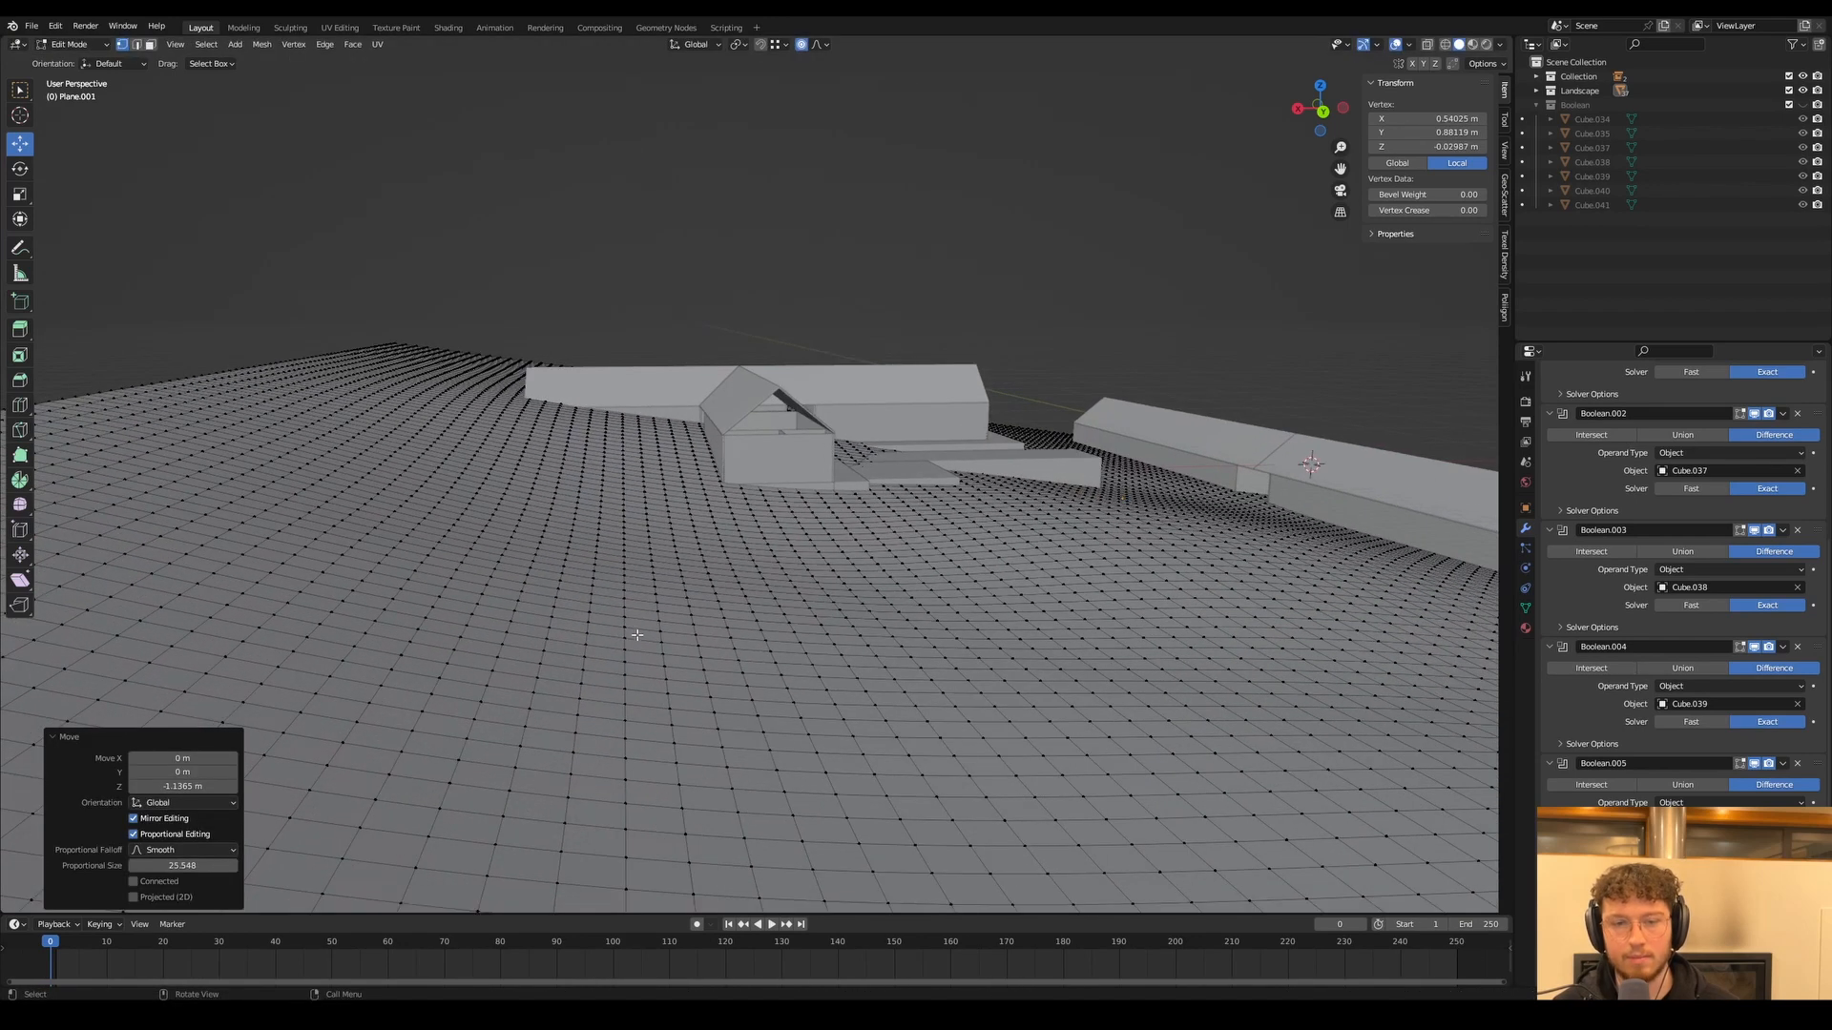
scroll(632, 620, down, 1)
click(612, 474)
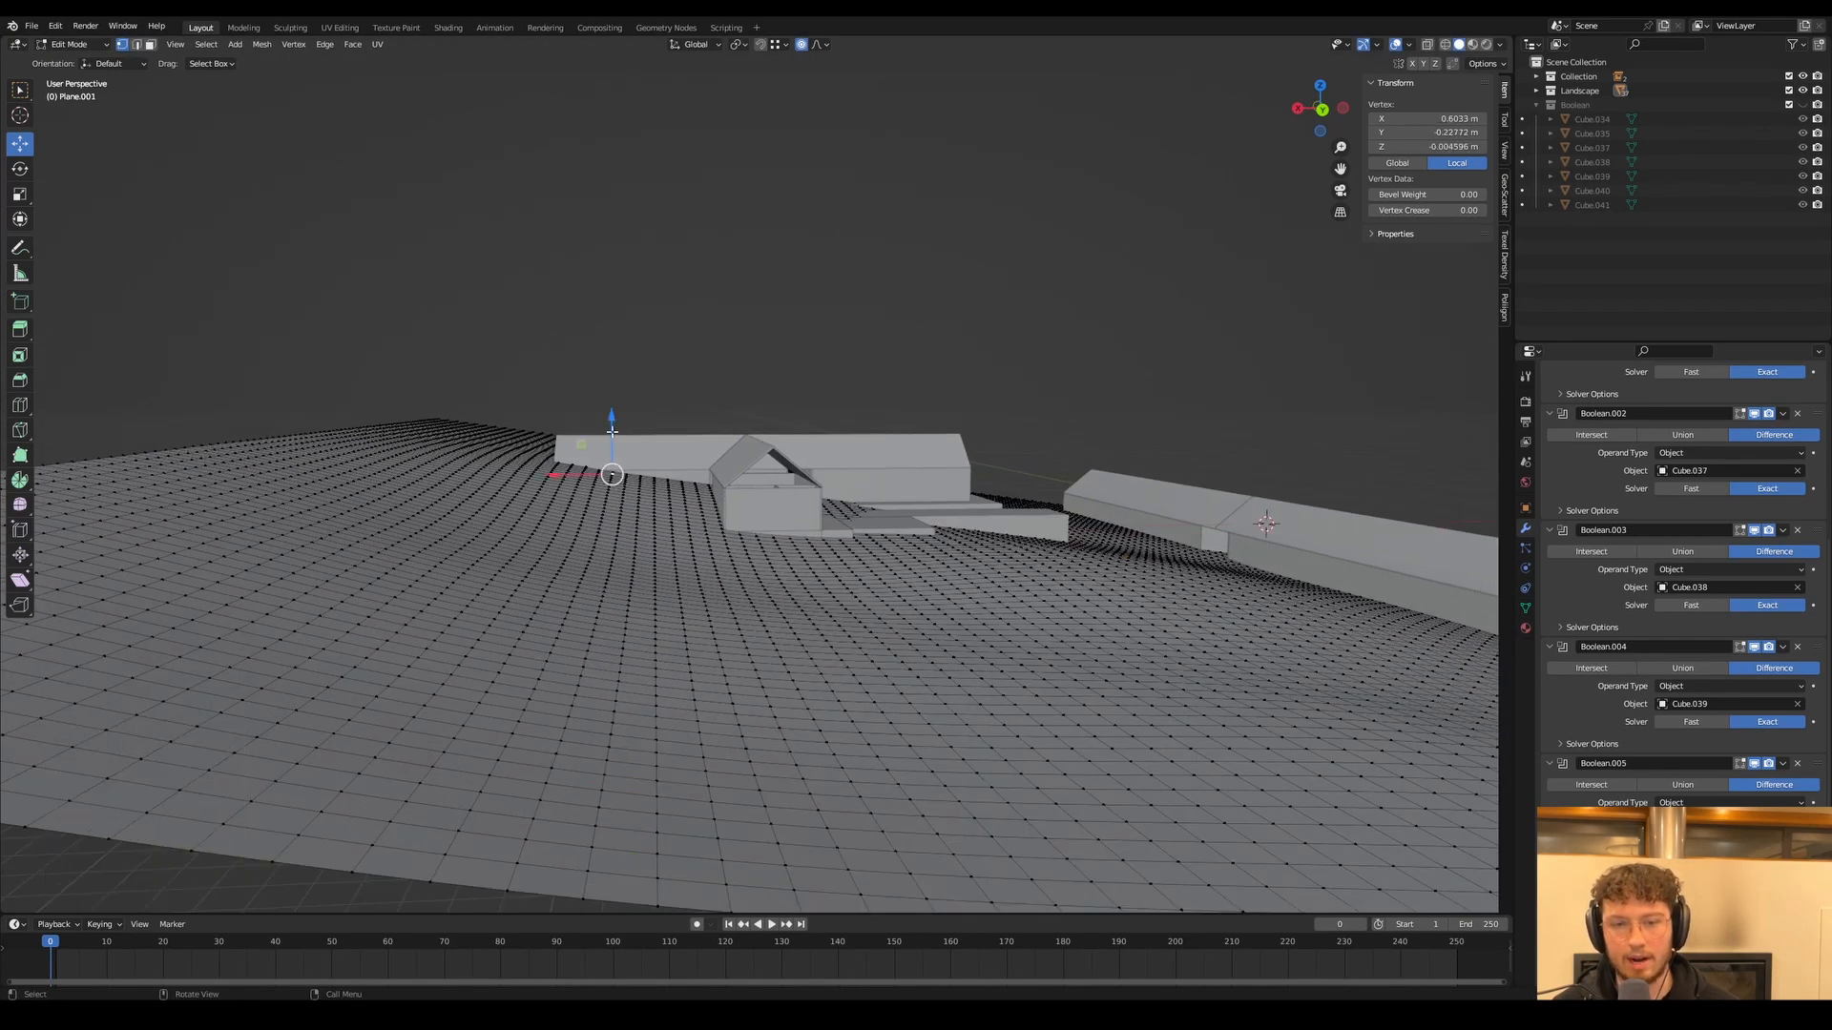
drag(611, 431, 617, 455)
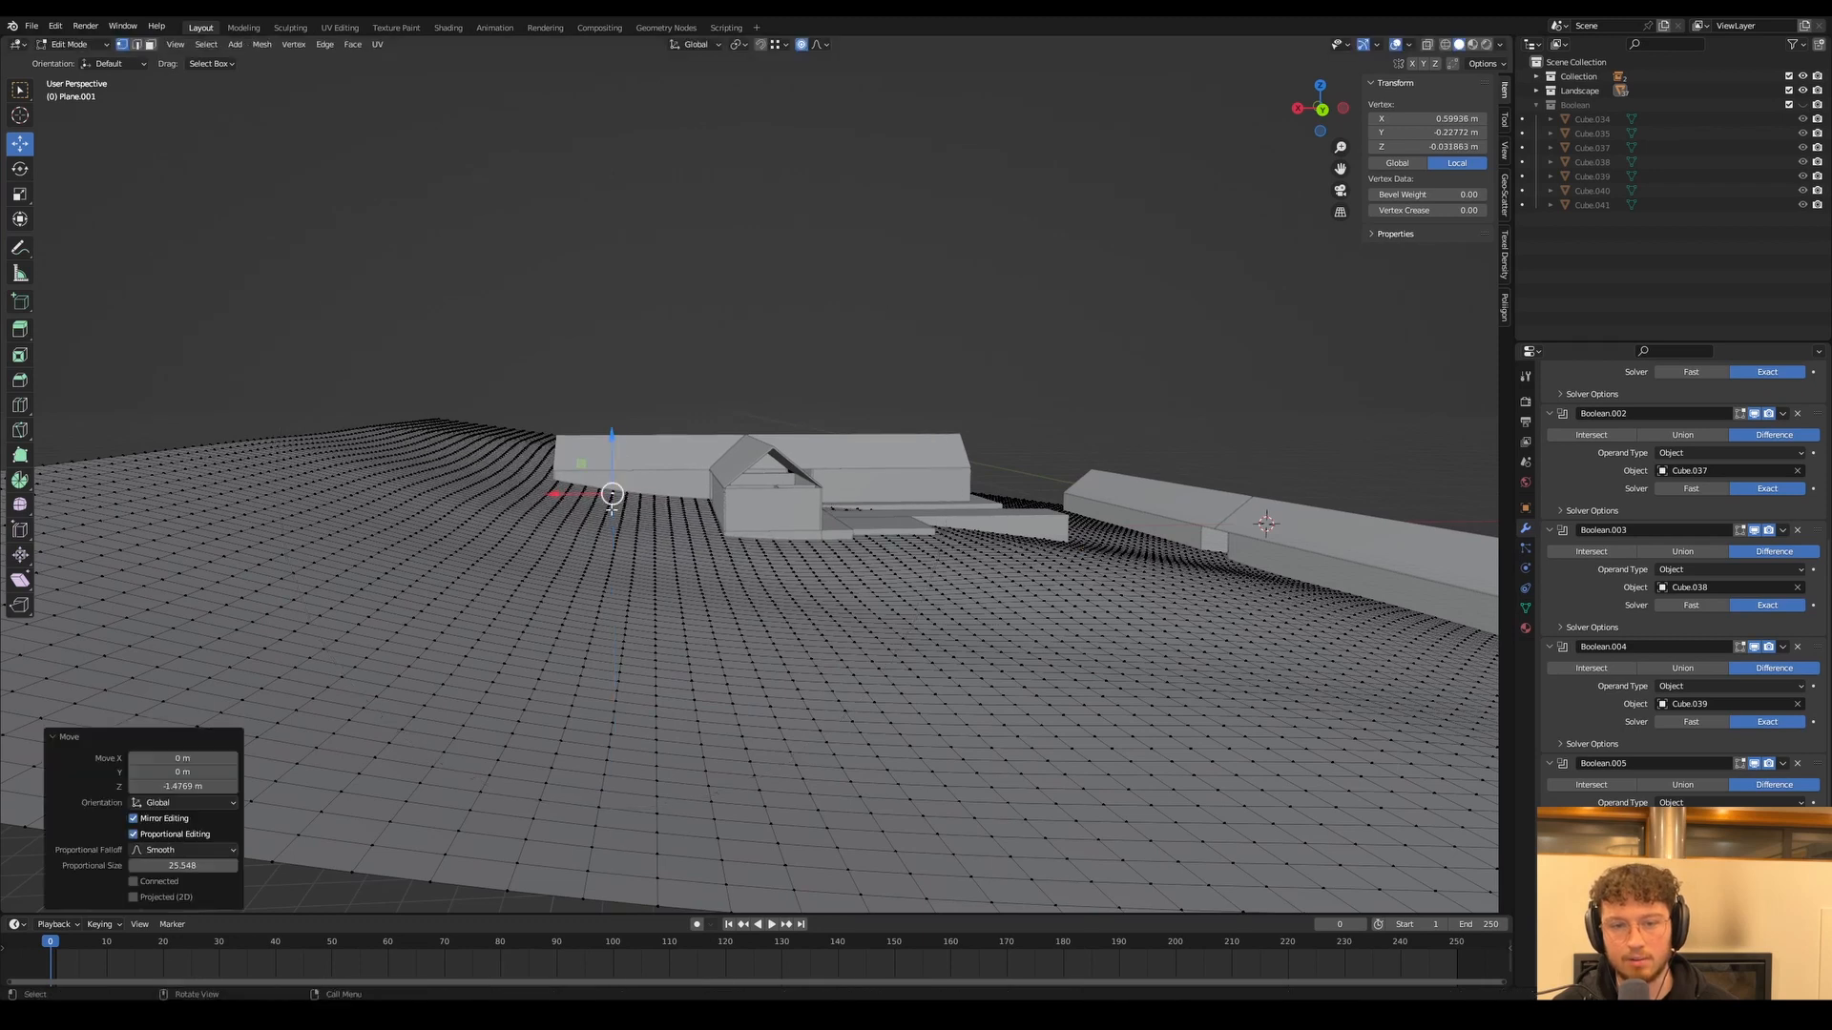
Adjust the heights of neighbouring vertices around the rear wing's outer end to smooth the slope, and return to Object Mode
click(578, 502)
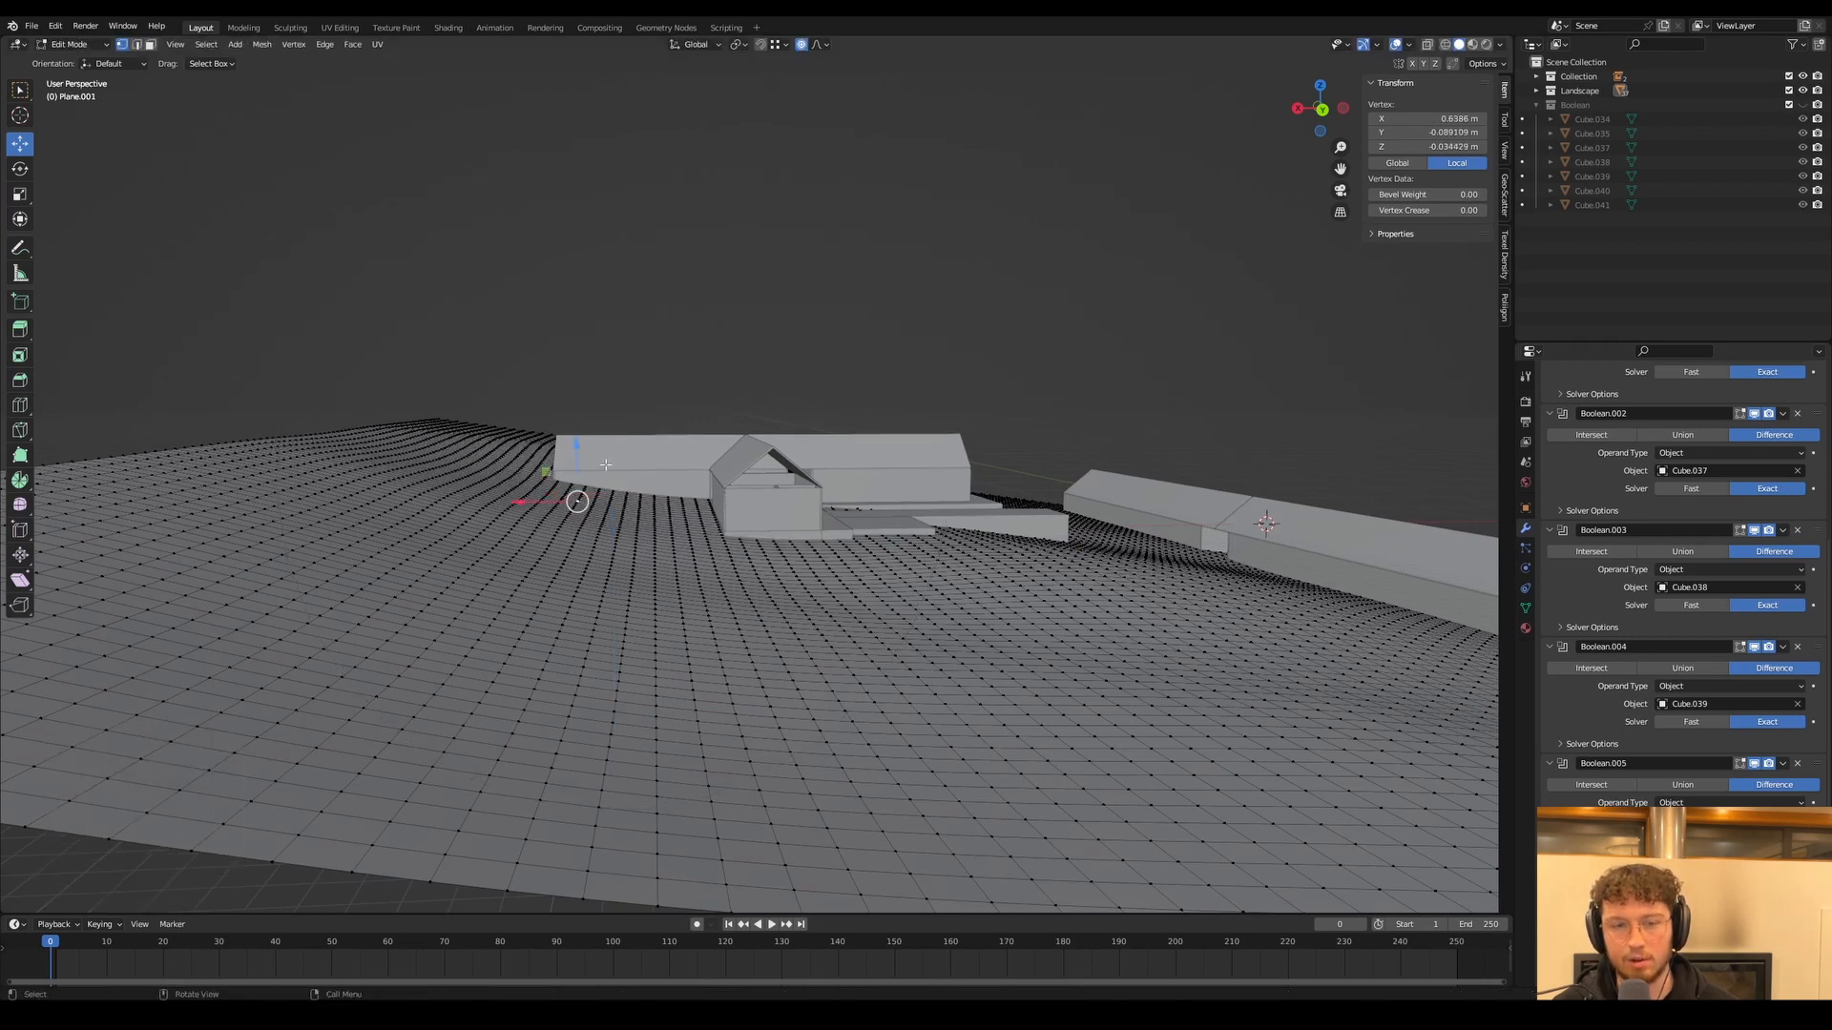
drag(604, 434, 571, 474)
scroll(611, 430, down, 4)
click(574, 517)
mouse_move(856, 524)
middle_down()
mouse_move(844, 513)
mouse_move(860, 518)
middle_up()
click(465, 519)
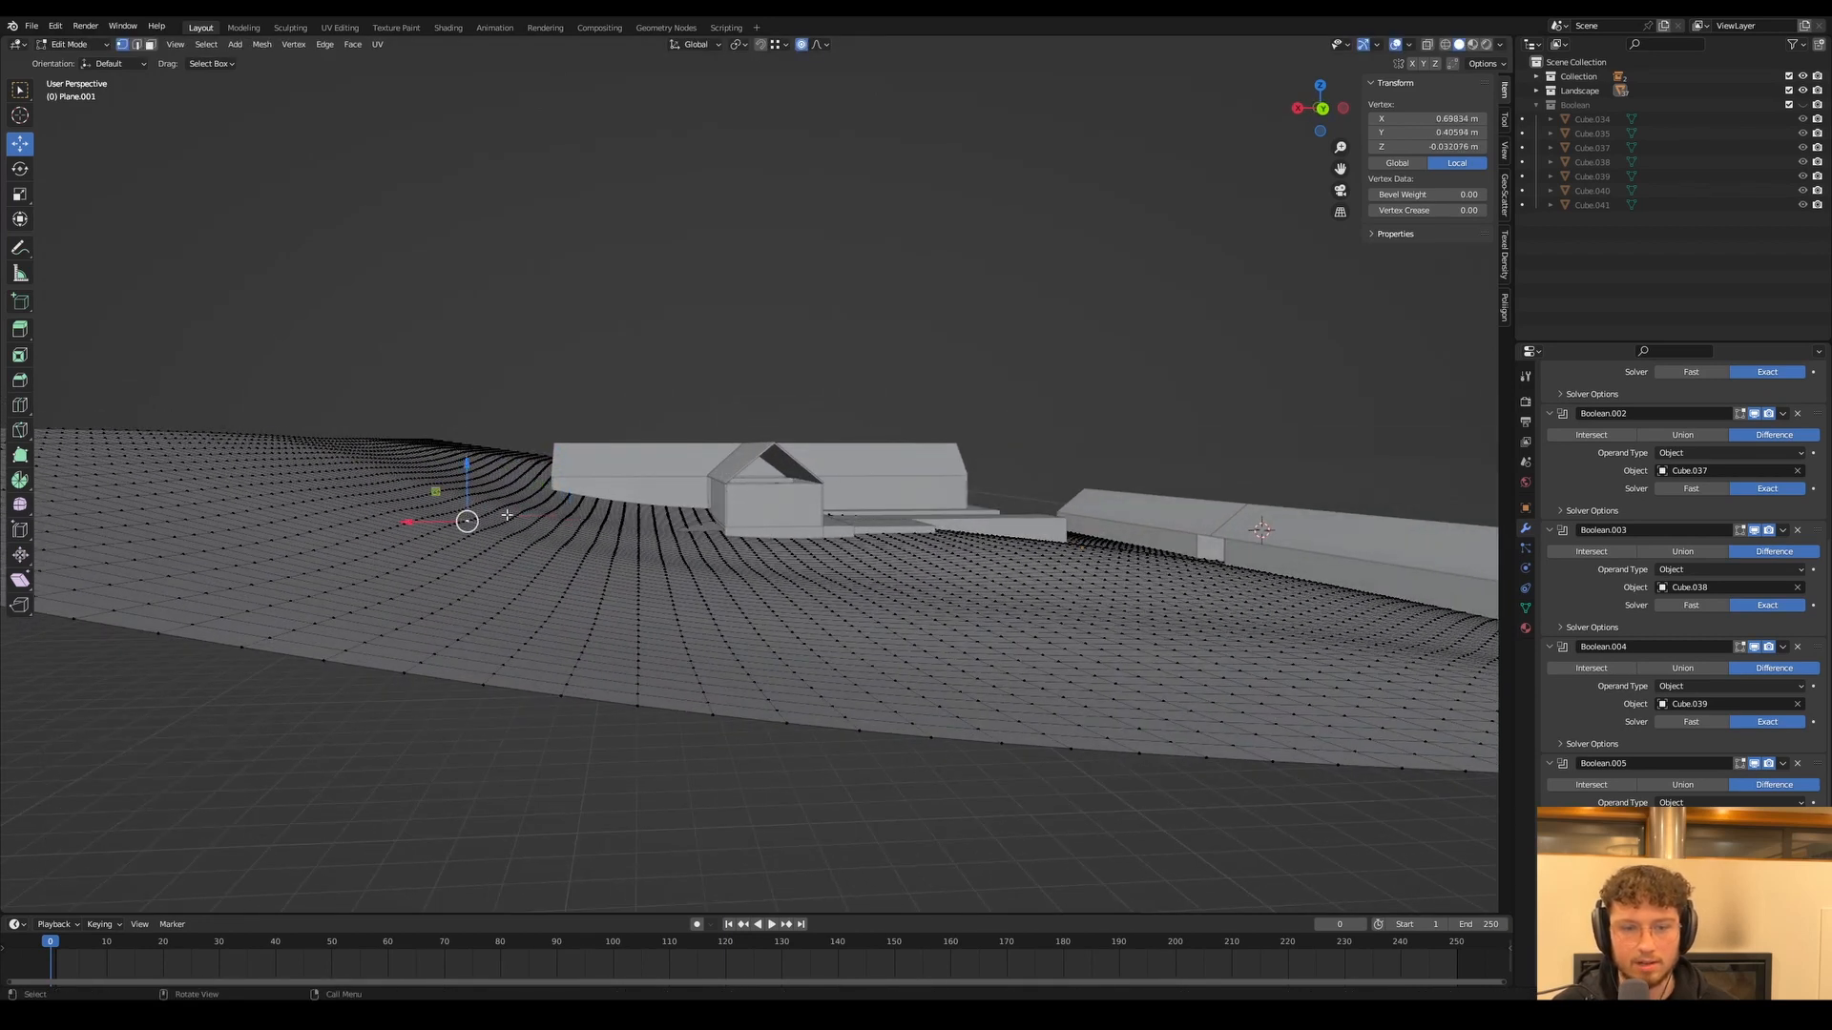
drag(501, 484, 499, 481)
key(Tab)
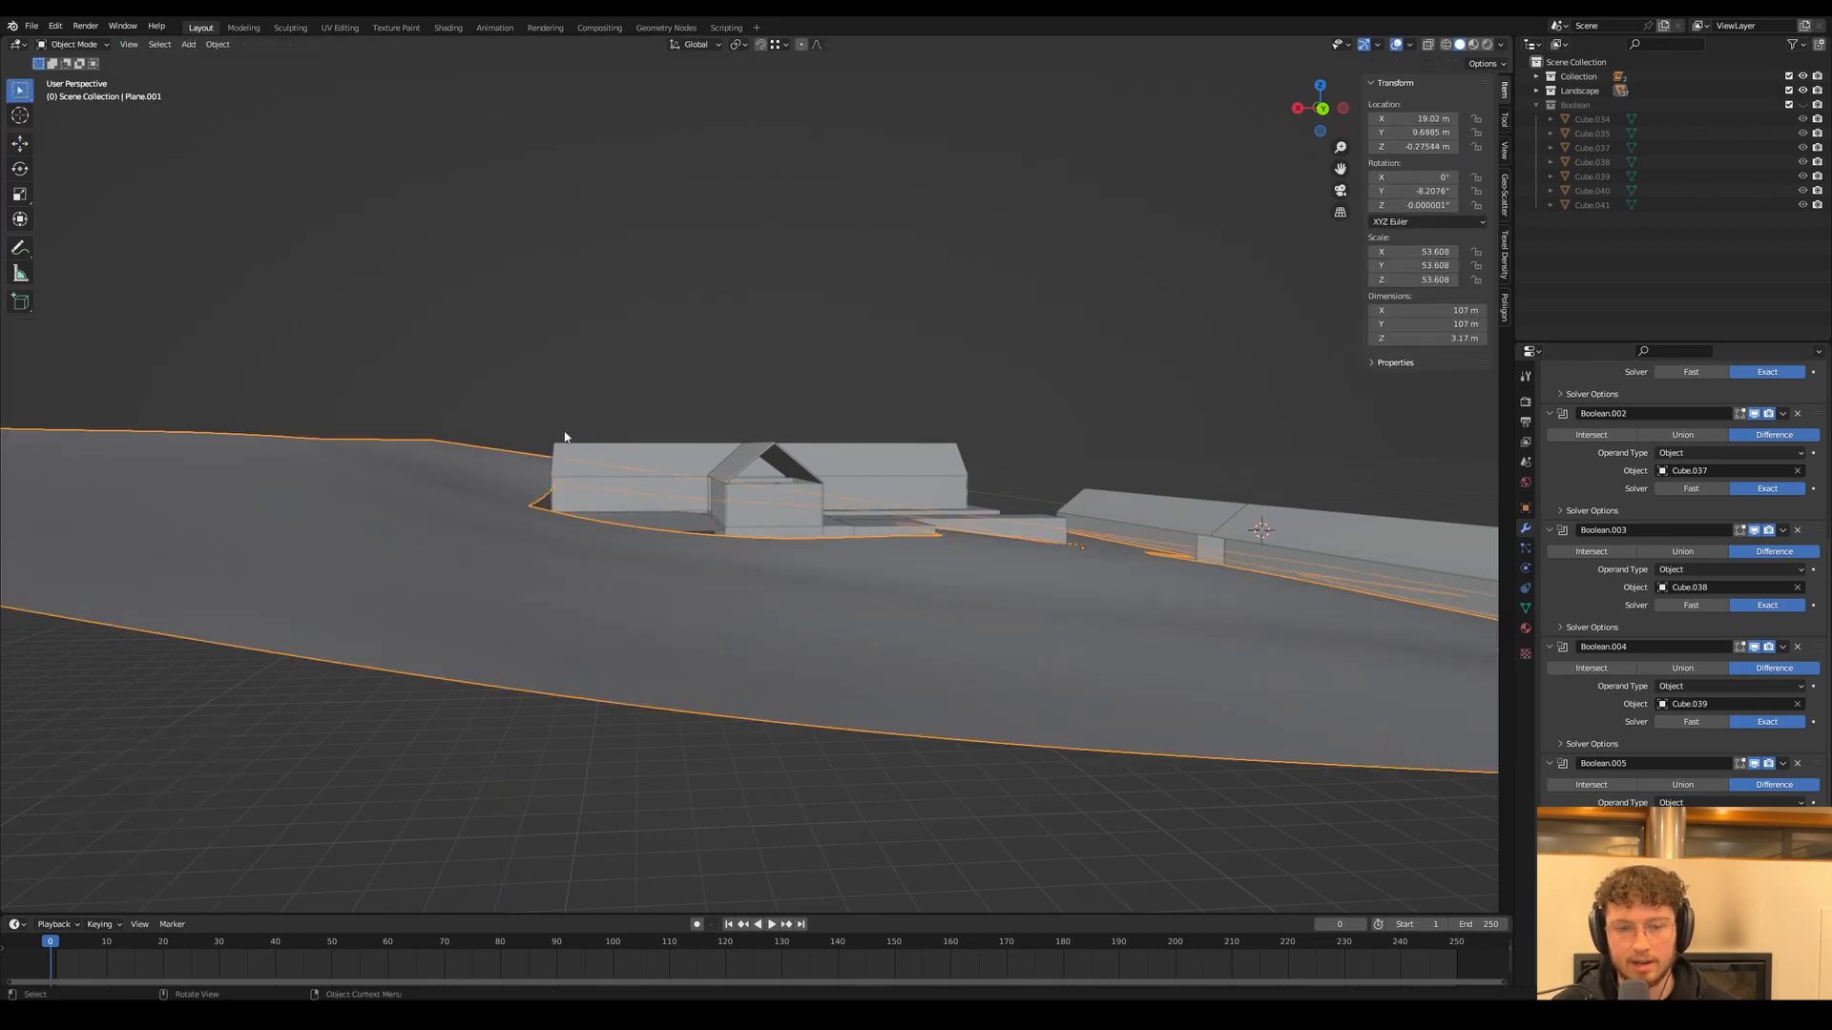
Show the Boolean collection and duplicate the courtyard cutter box about 21.5 m along Y
middle_drag(535, 477, 666, 434)
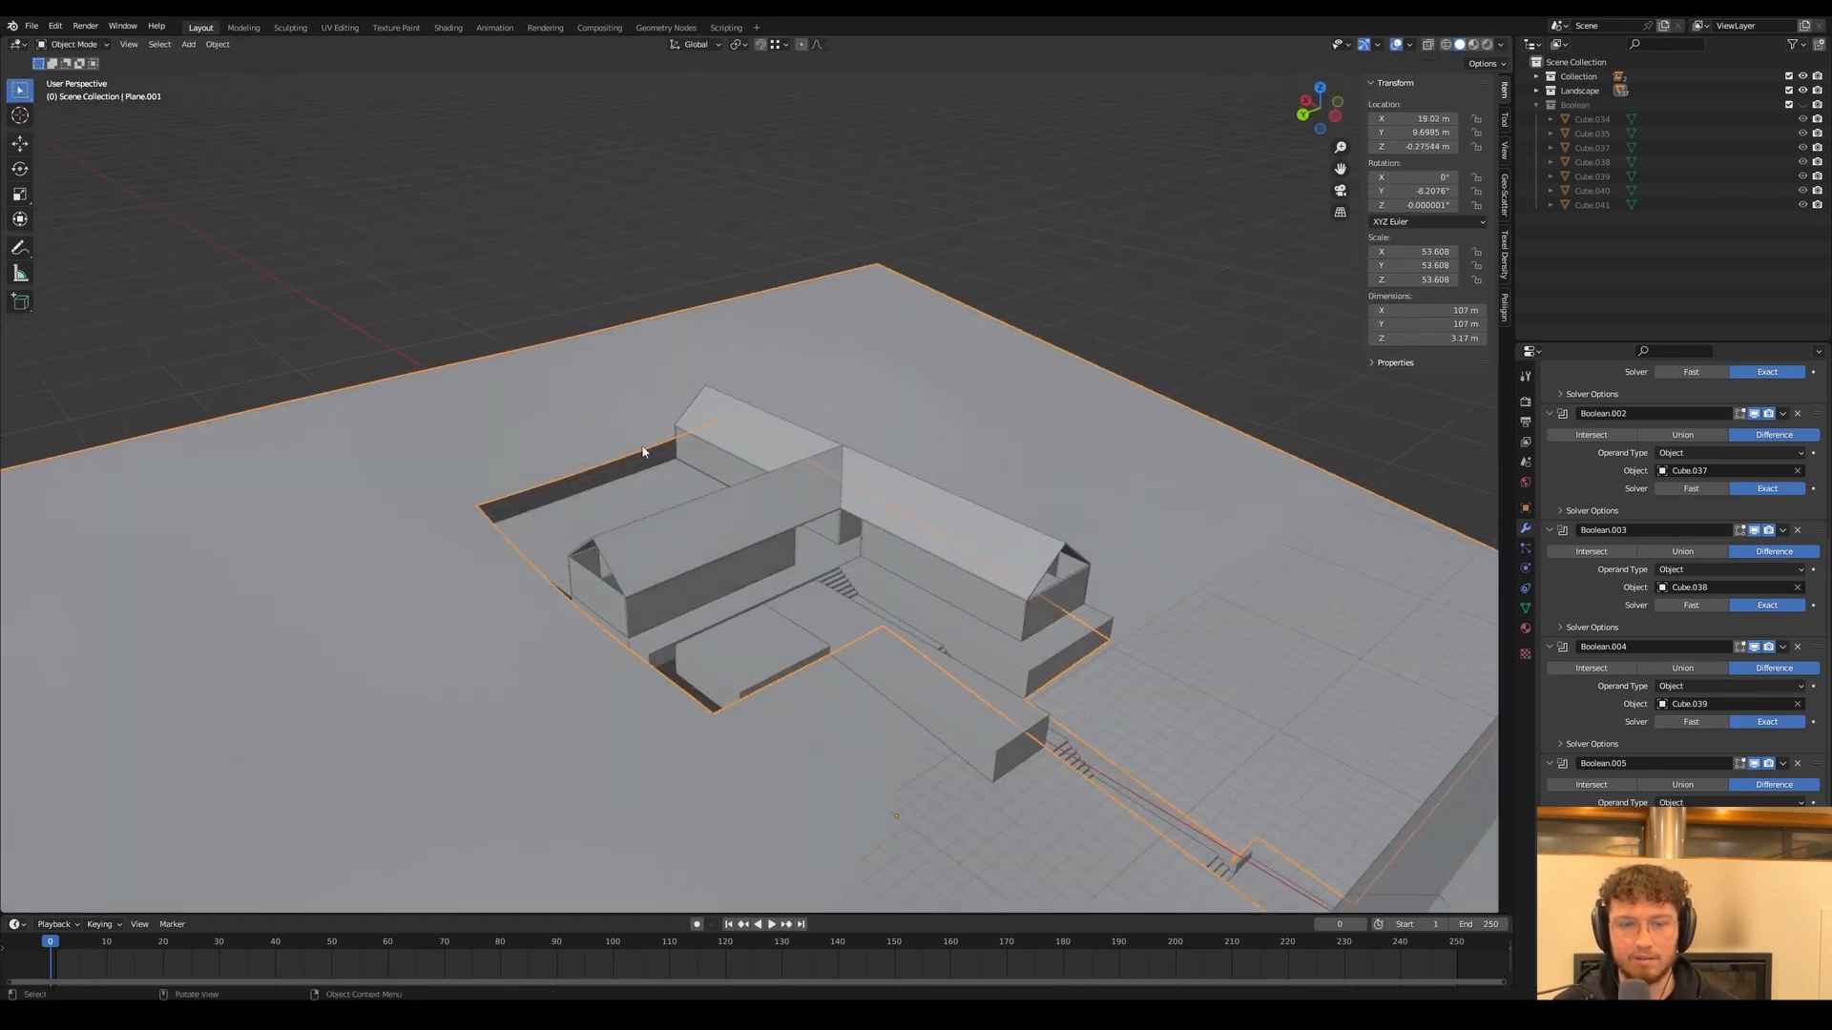
click(1802, 104)
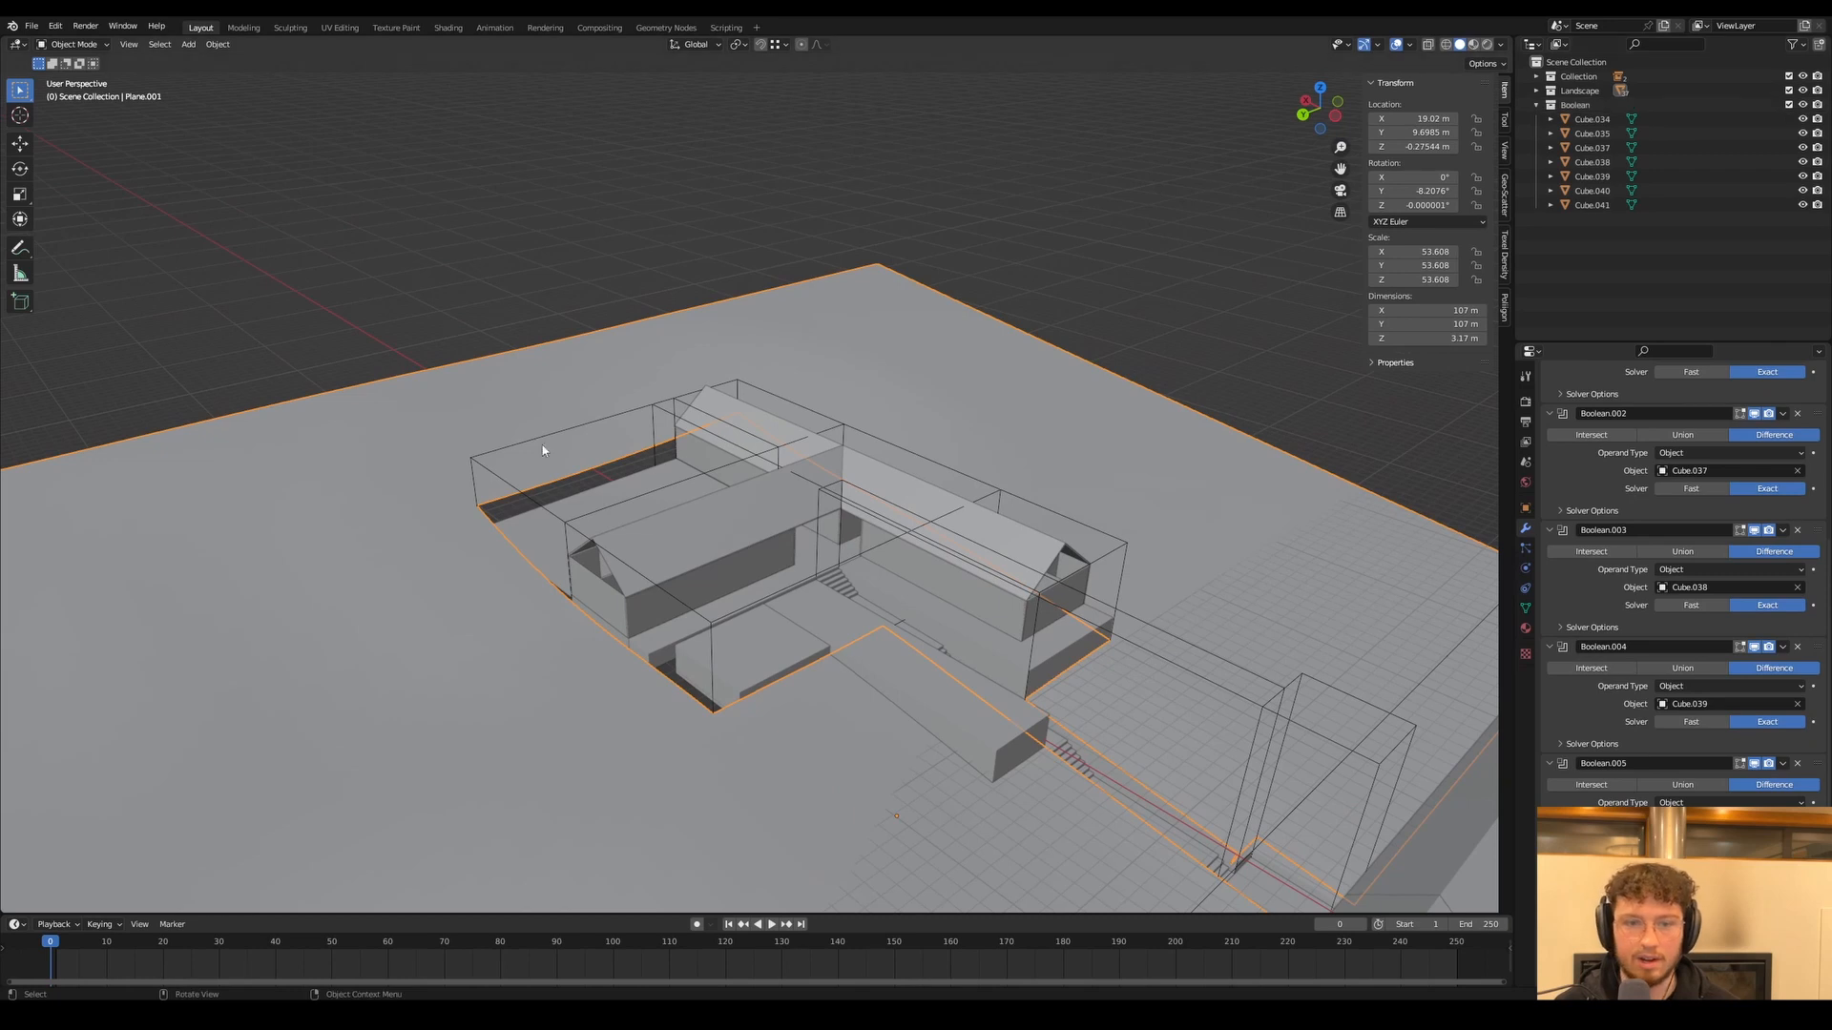
click(481, 468)
middle_drag(481, 467, 532, 469)
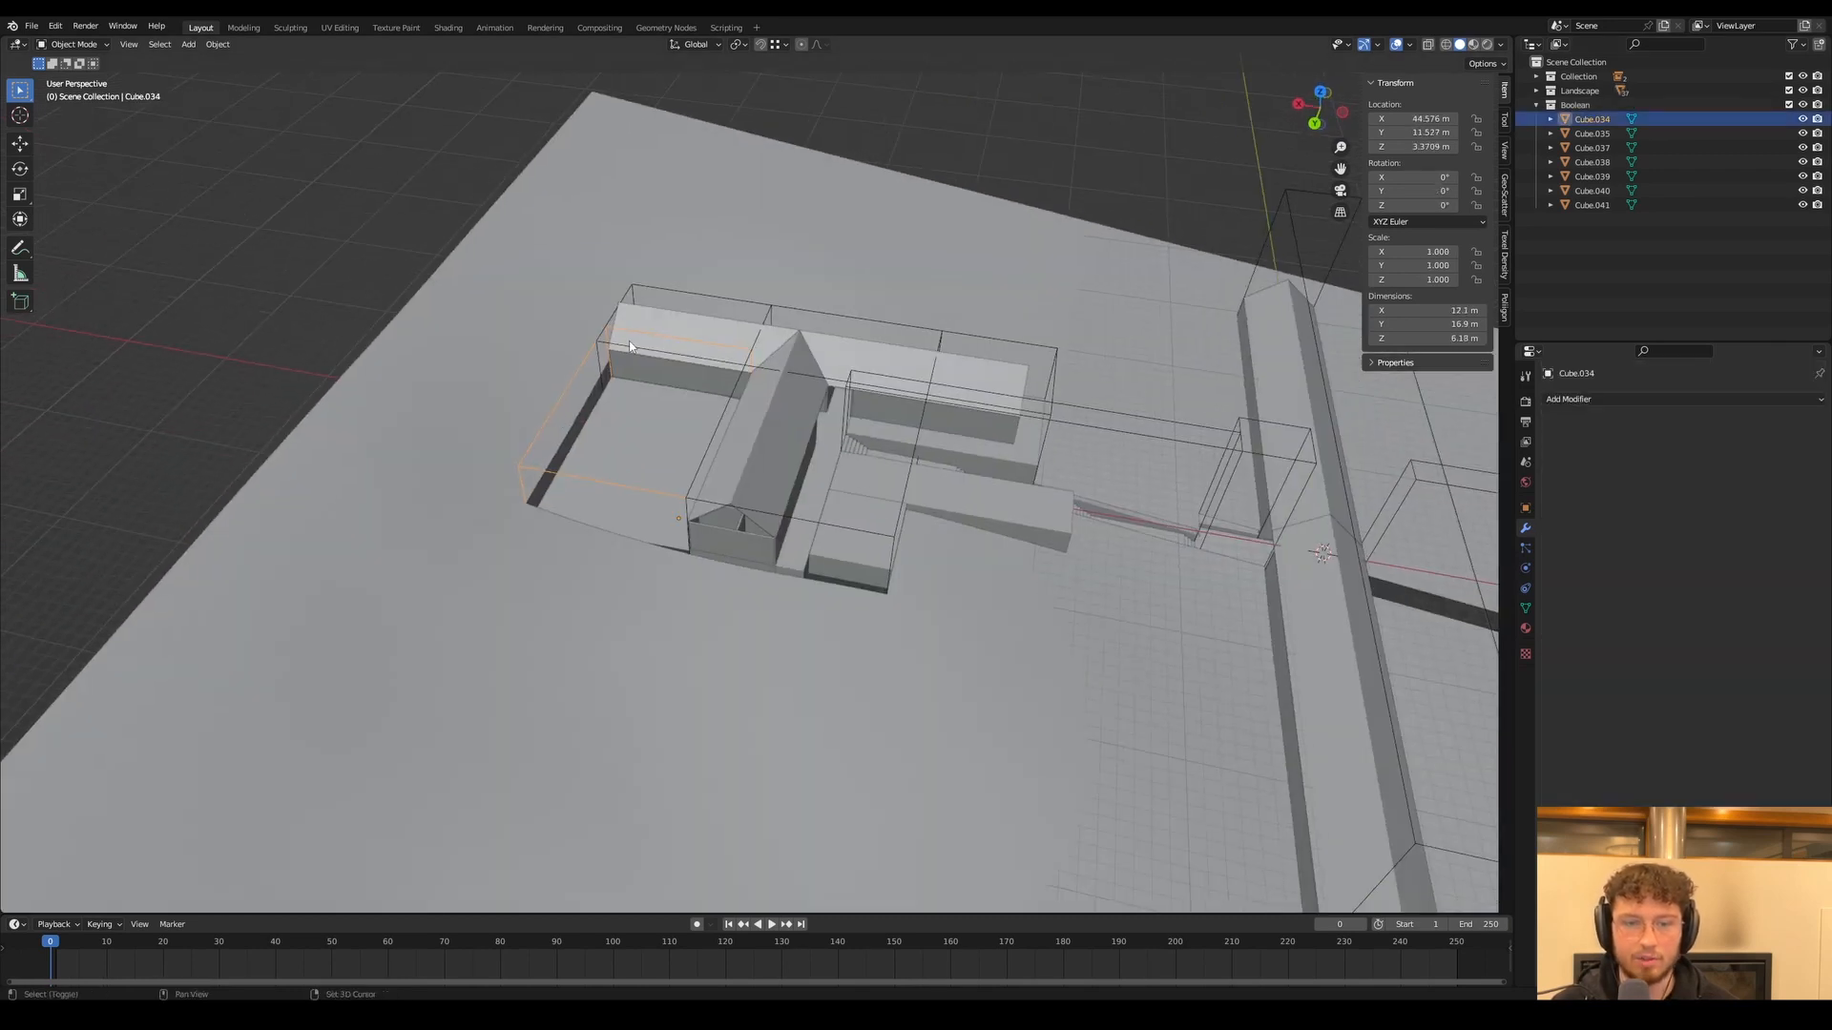
key(shift+d)
key(y)
click(544, 471)
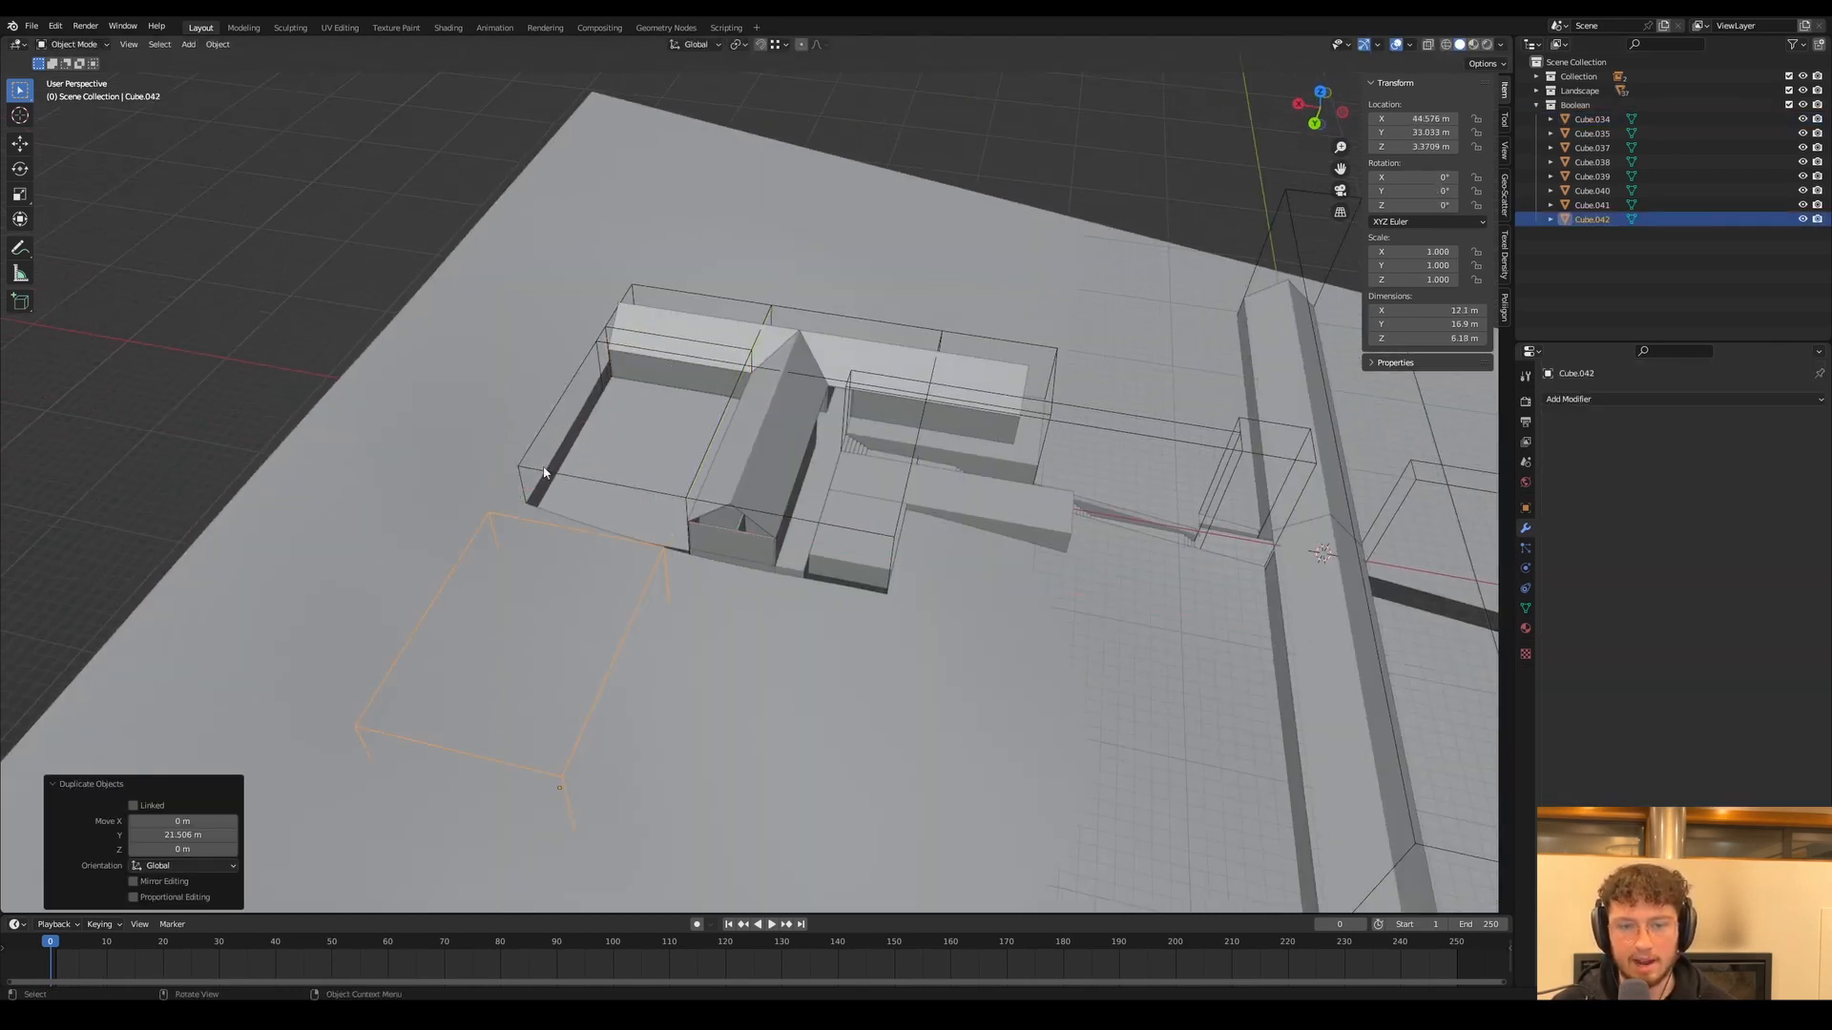
Move the duplicated cutter back along Y against the original cutter, to about Y 28.43 m
key(g)
key(y)
click(518, 477)
key(g)
key(y)
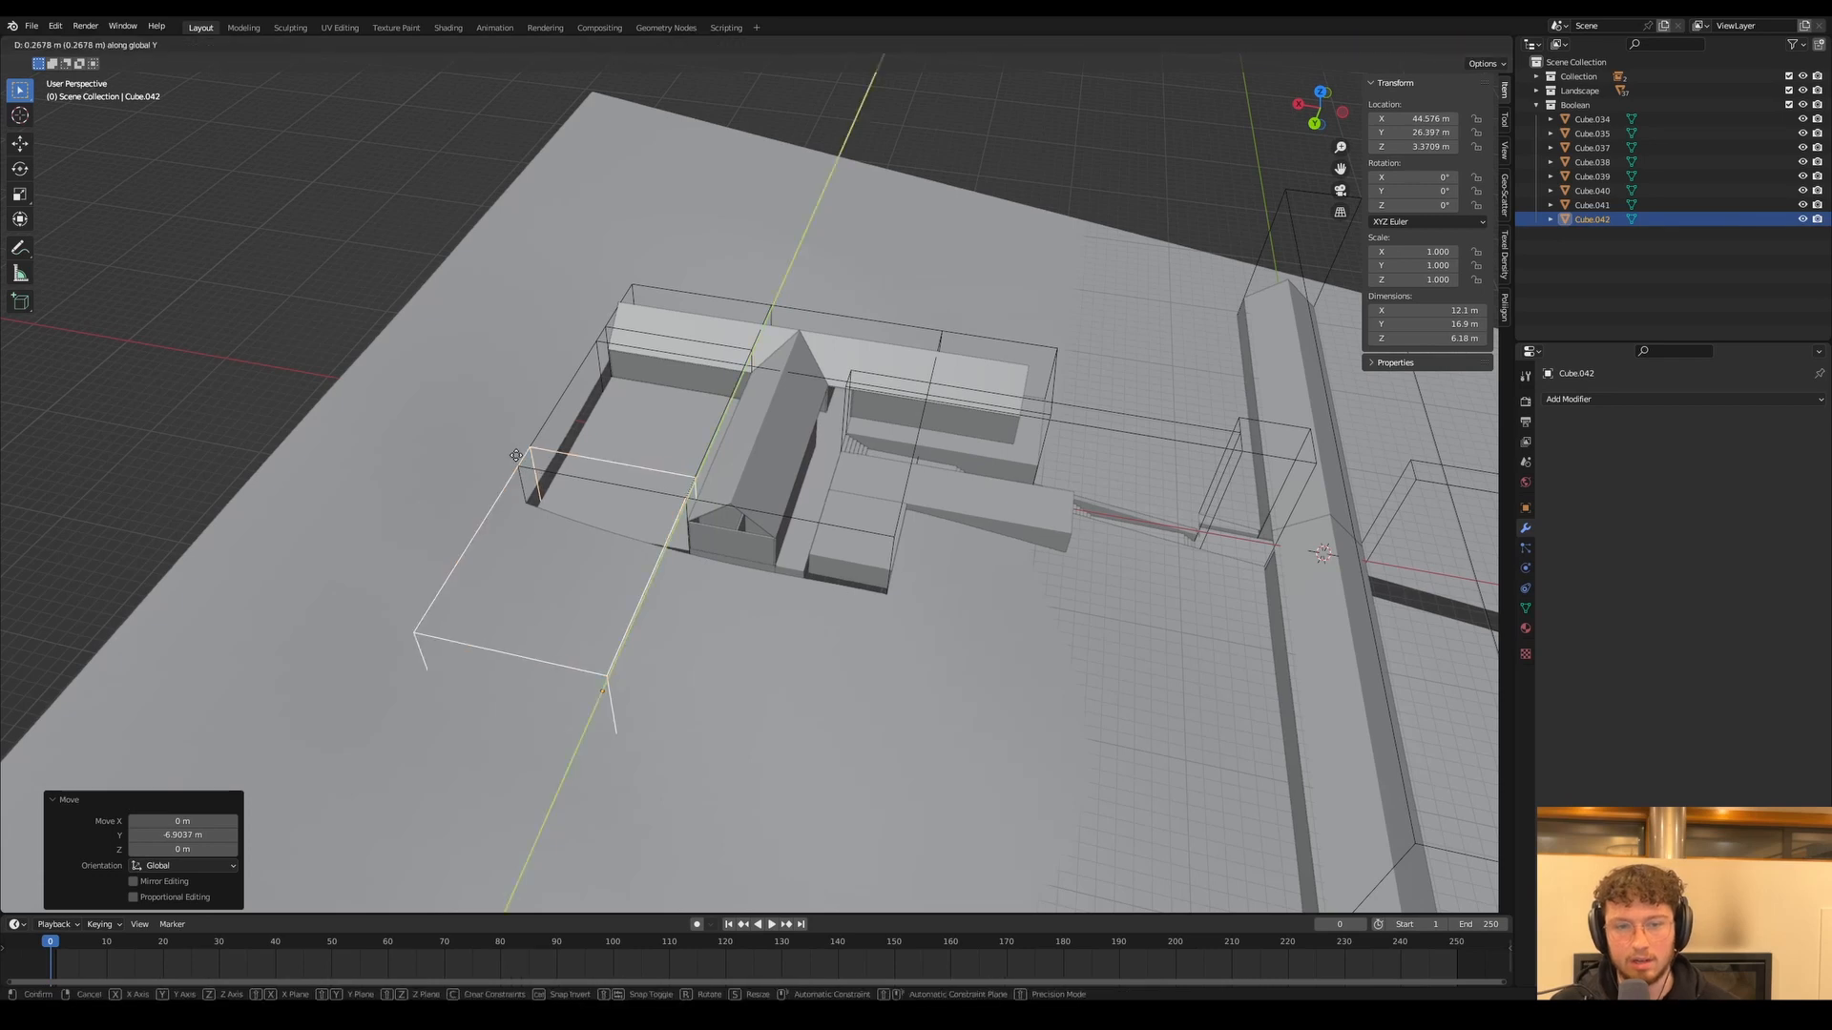
click(567, 496)
middle_drag(566, 496, 740, 470)
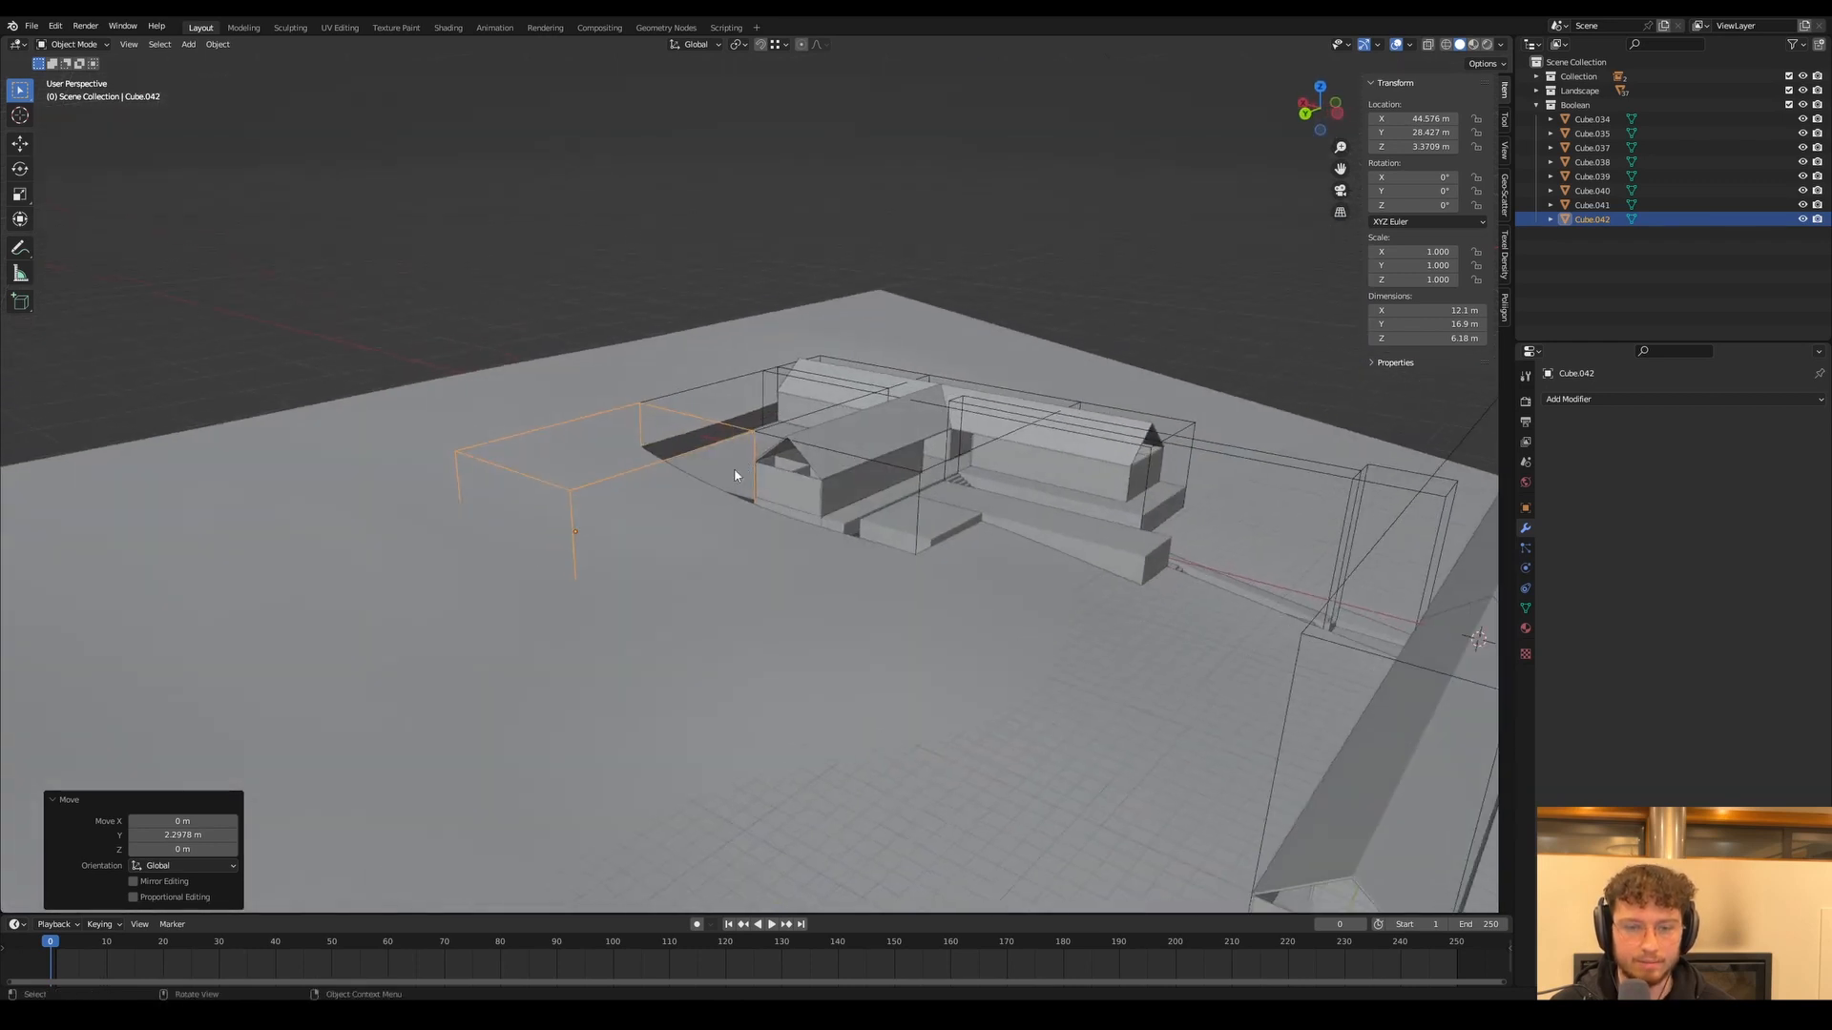
Turn off proportional editing and move the duplicate's long side face inward along X, narrowing the cutter to 5 m
key(Tab)
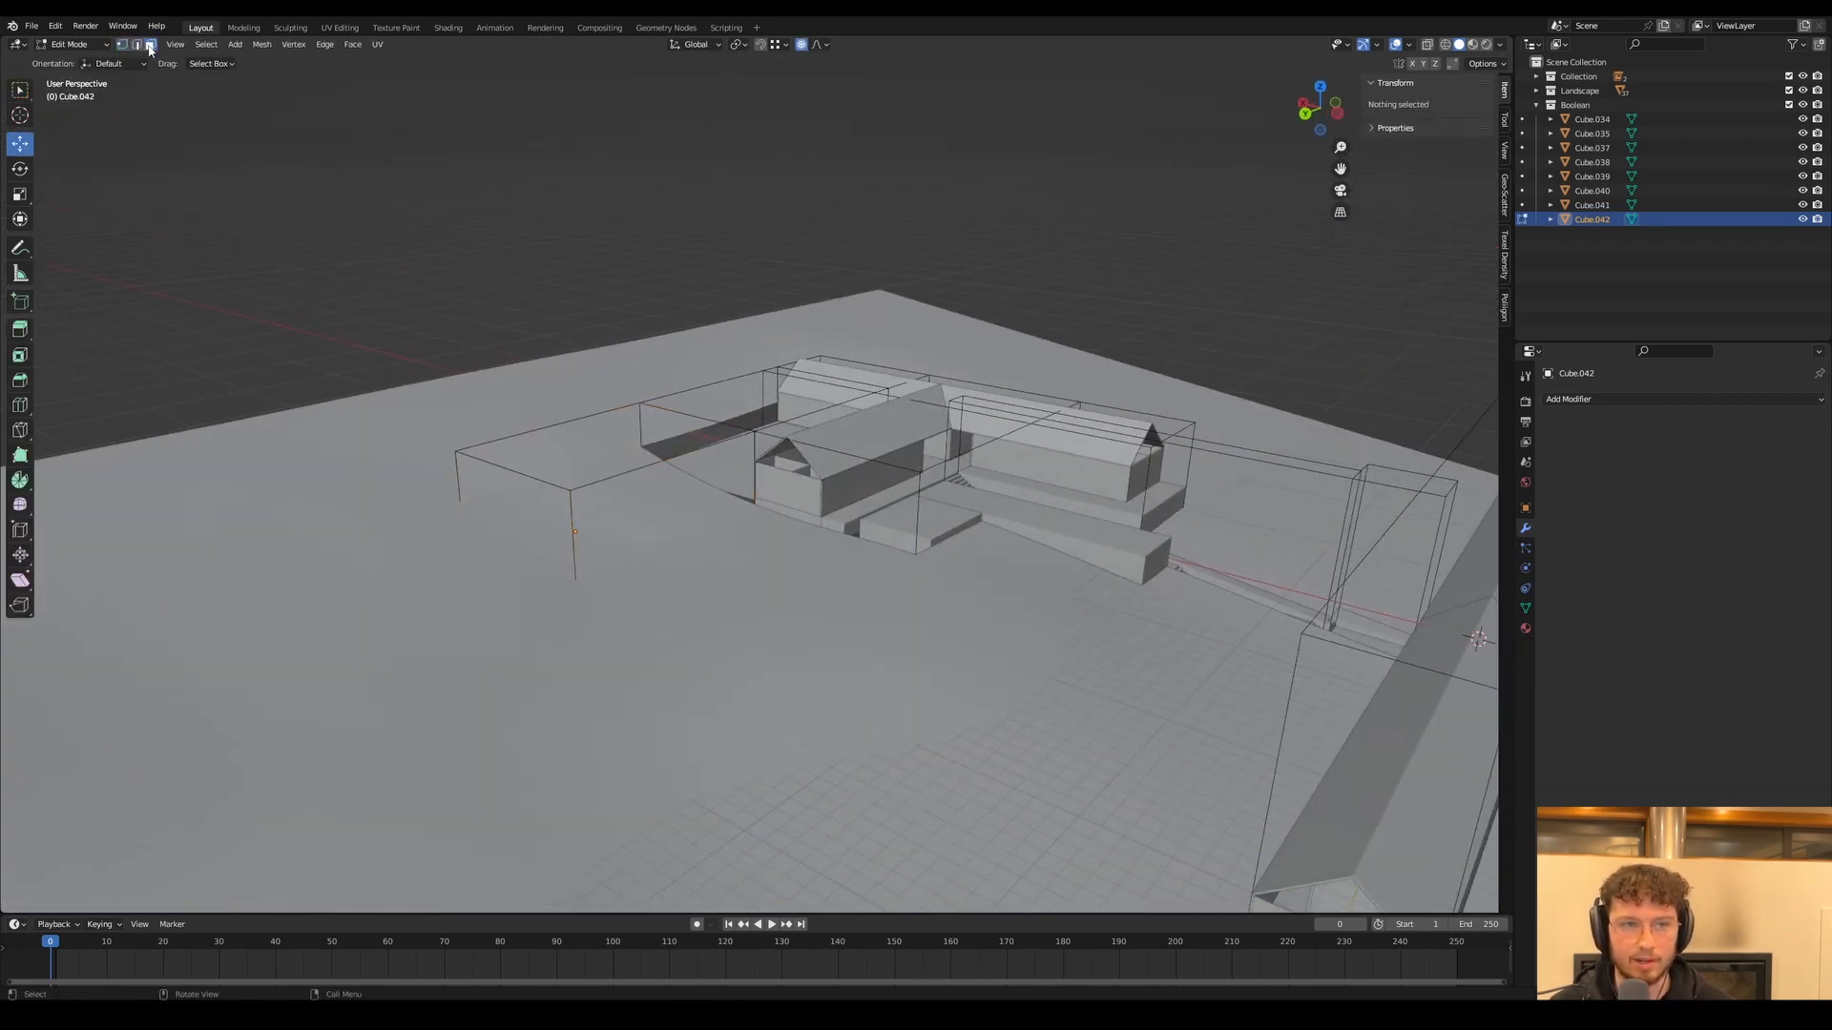
click(690, 497)
key(g)
key(x)
right_click(660, 474)
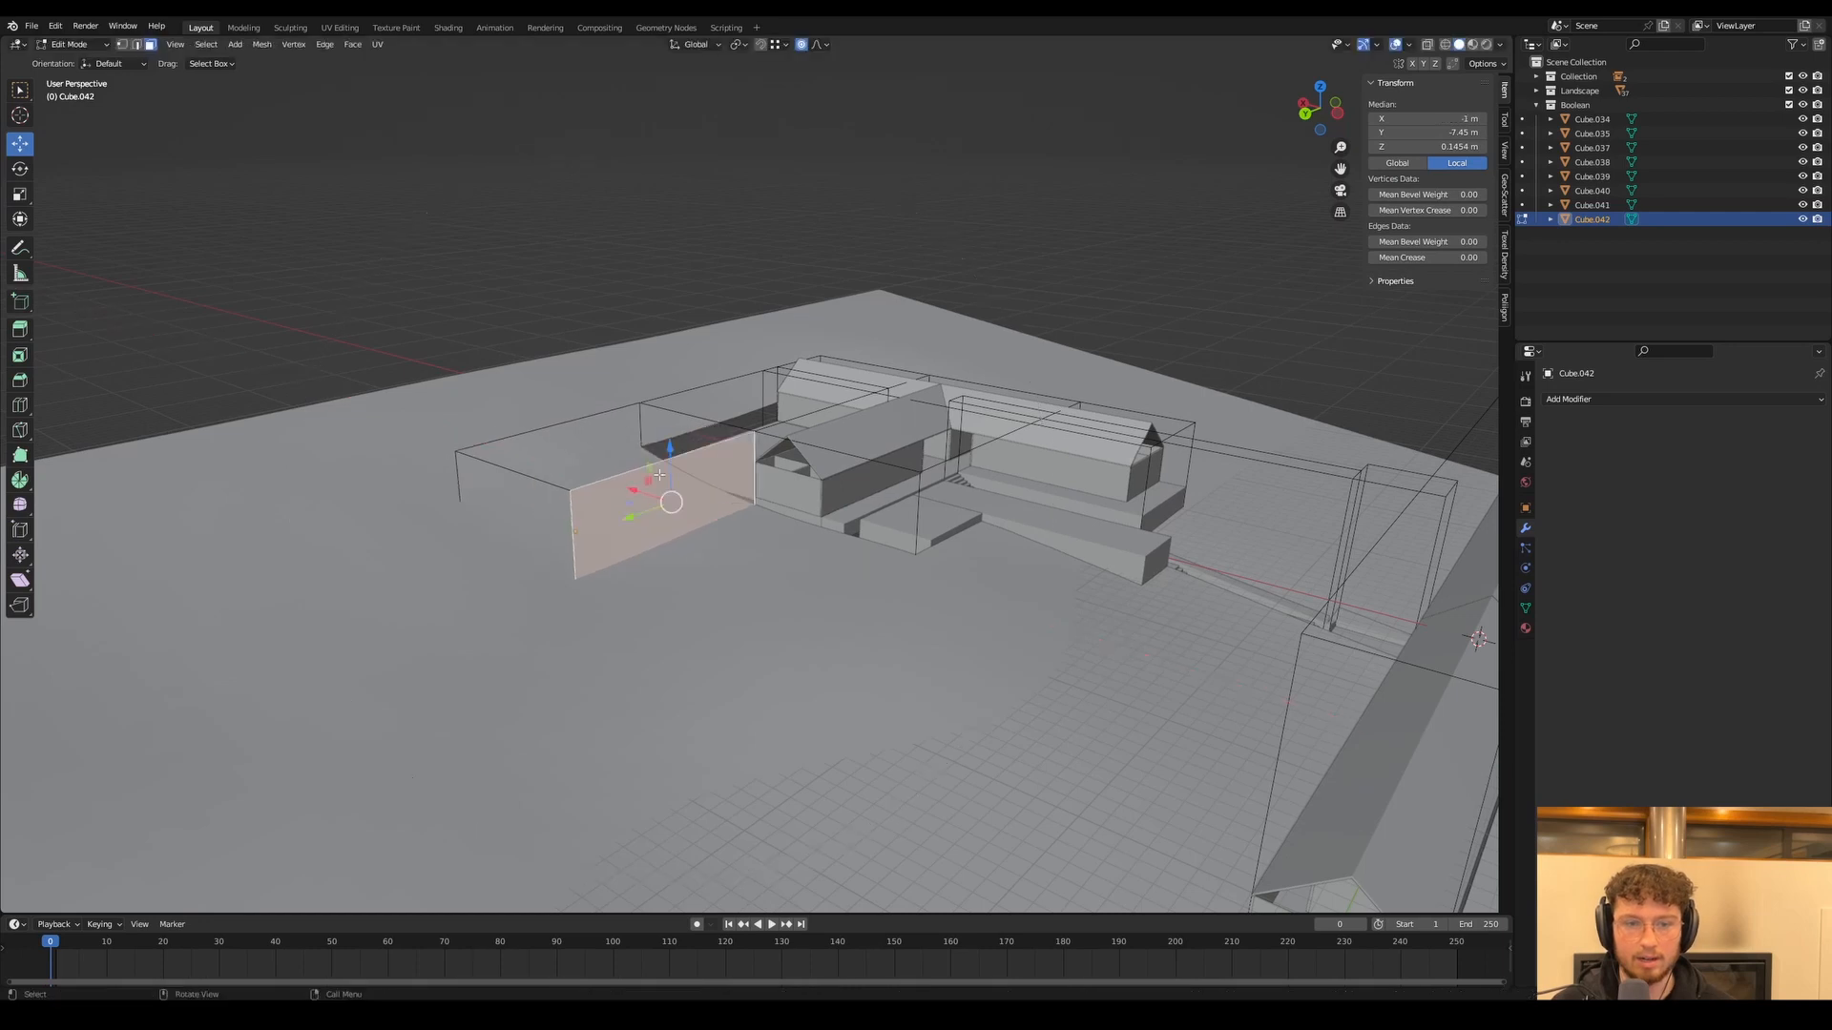
click(801, 43)
key(g)
key(x)
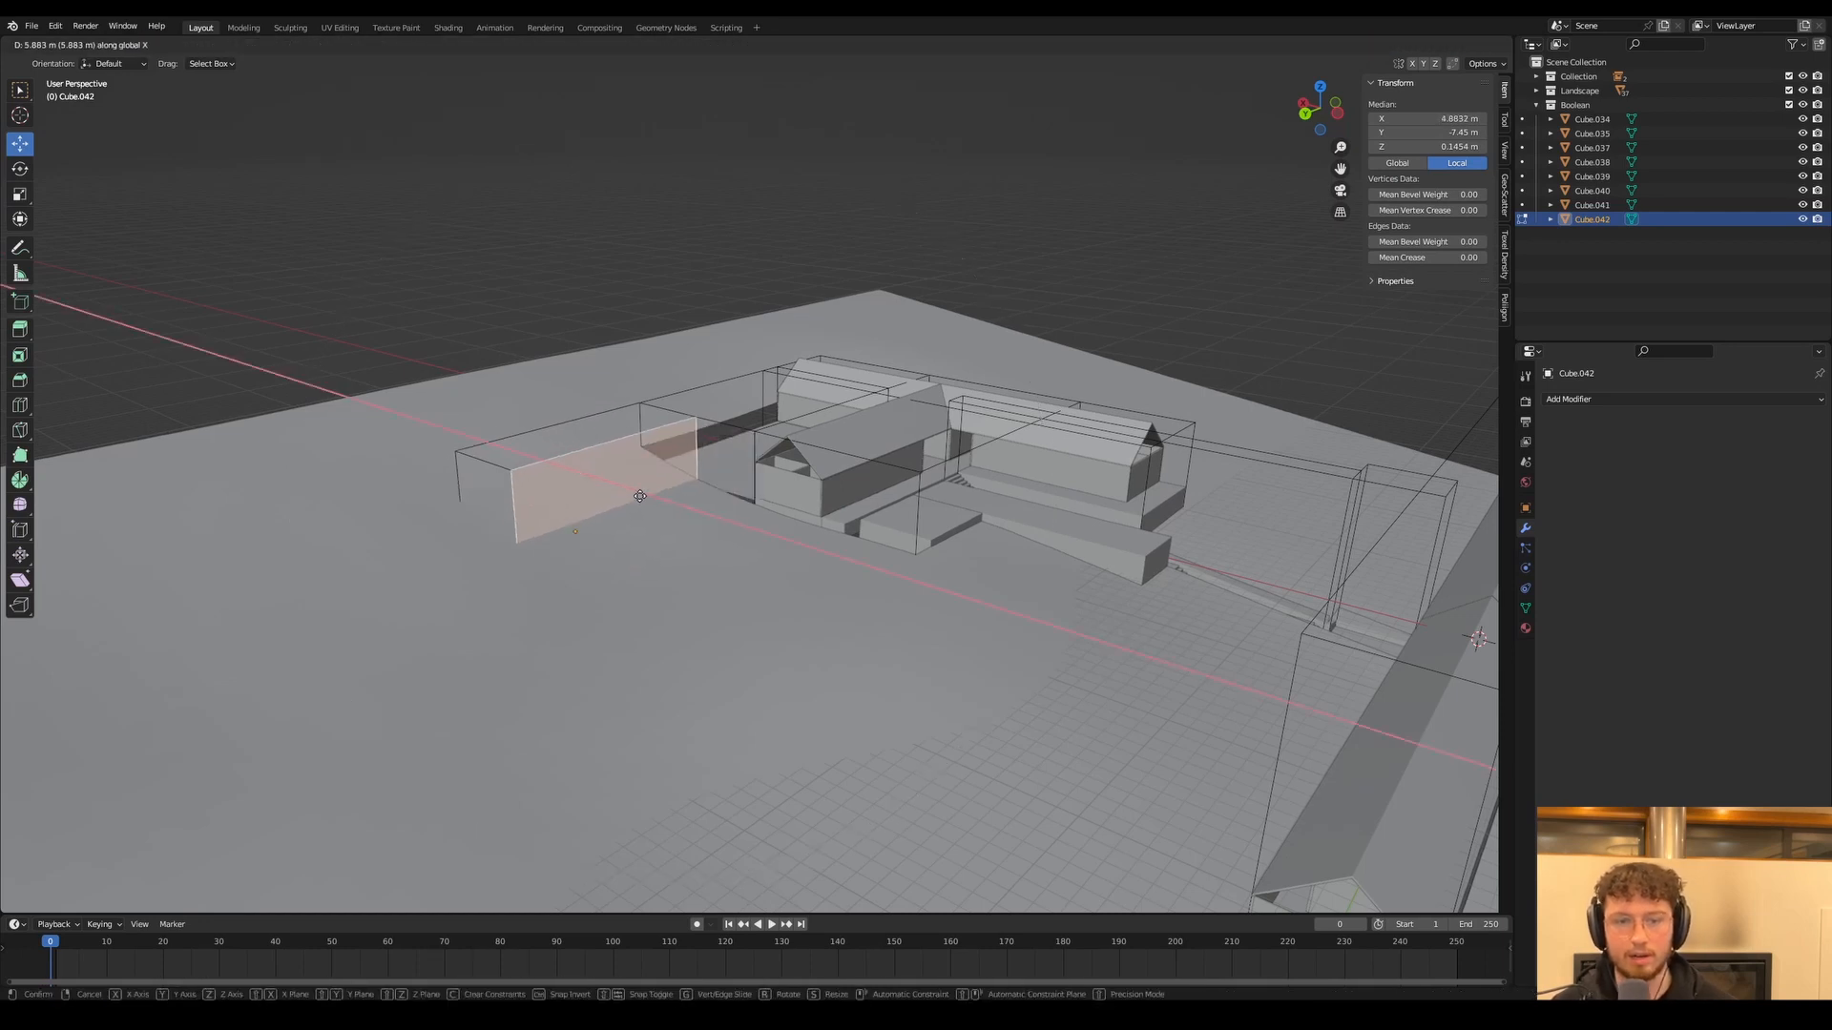
click(658, 491)
middle_drag(658, 491, 711, 506)
key(Tab)
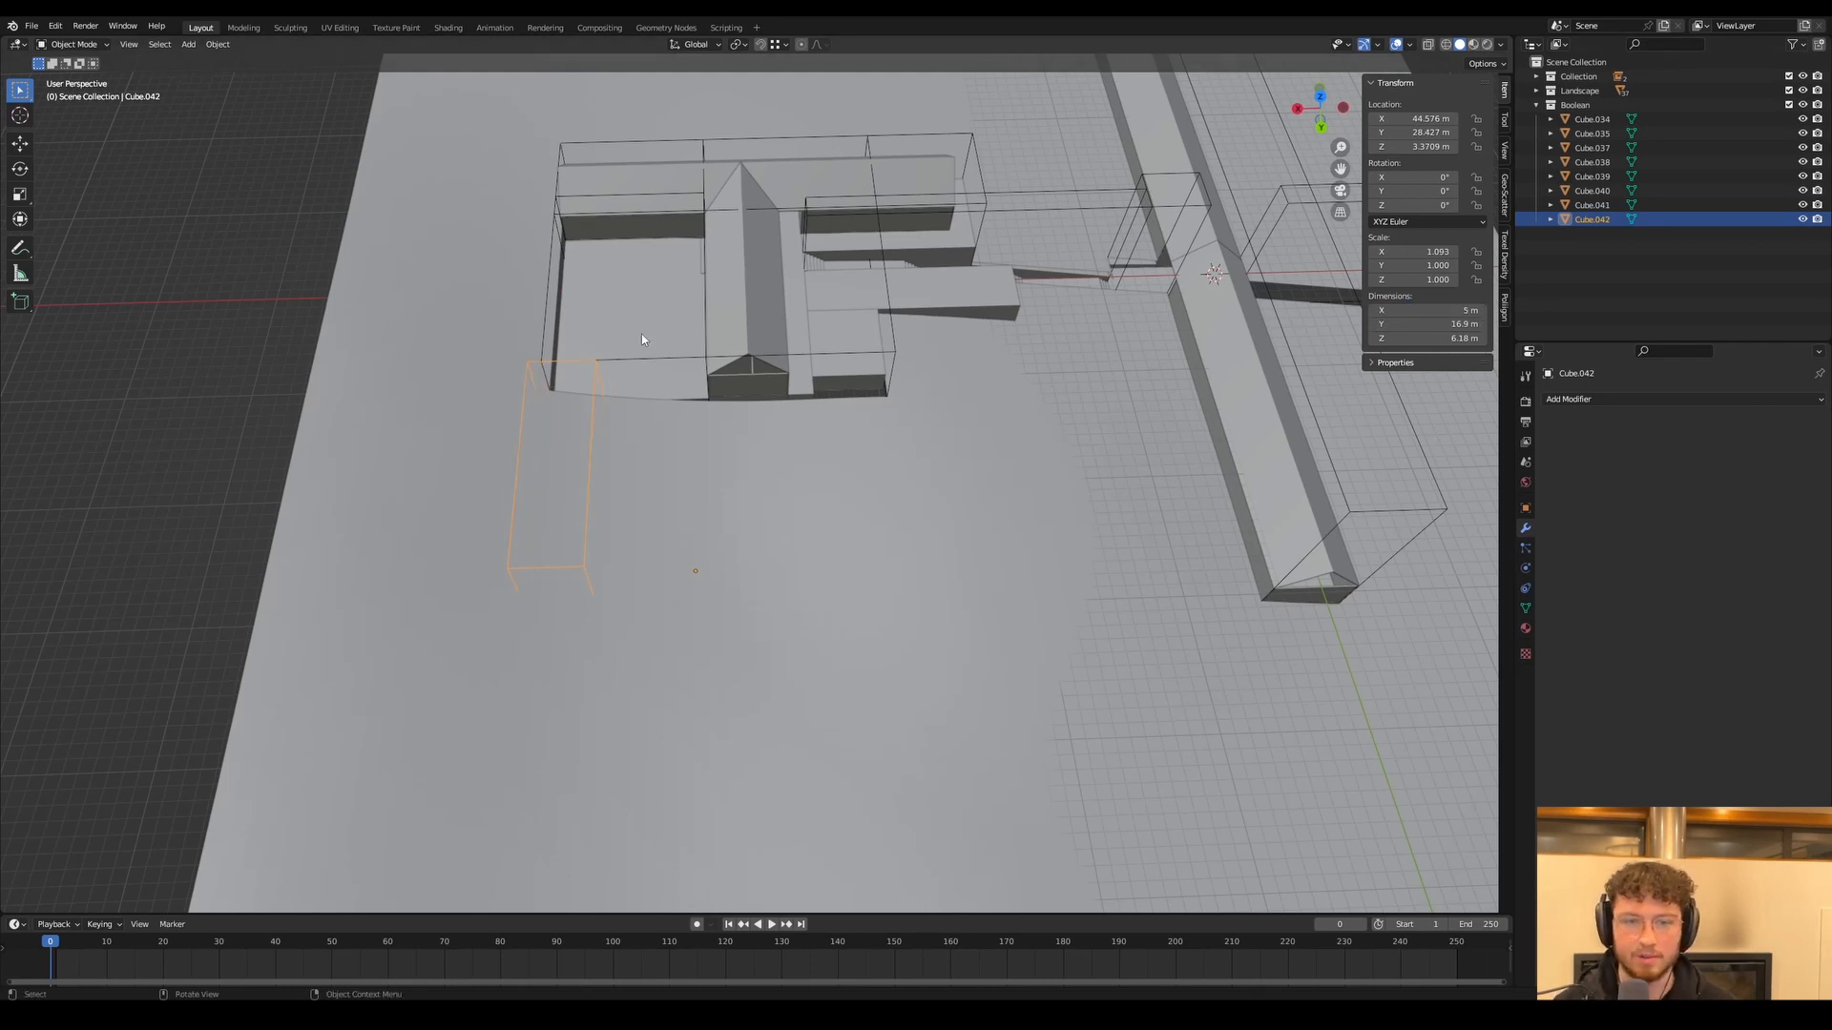
Set the cutter's X dimension to 6 m and move it along X to about 41.12 m, near the courtyard's outer corner
key(g)
key(x)
click(551, 367)
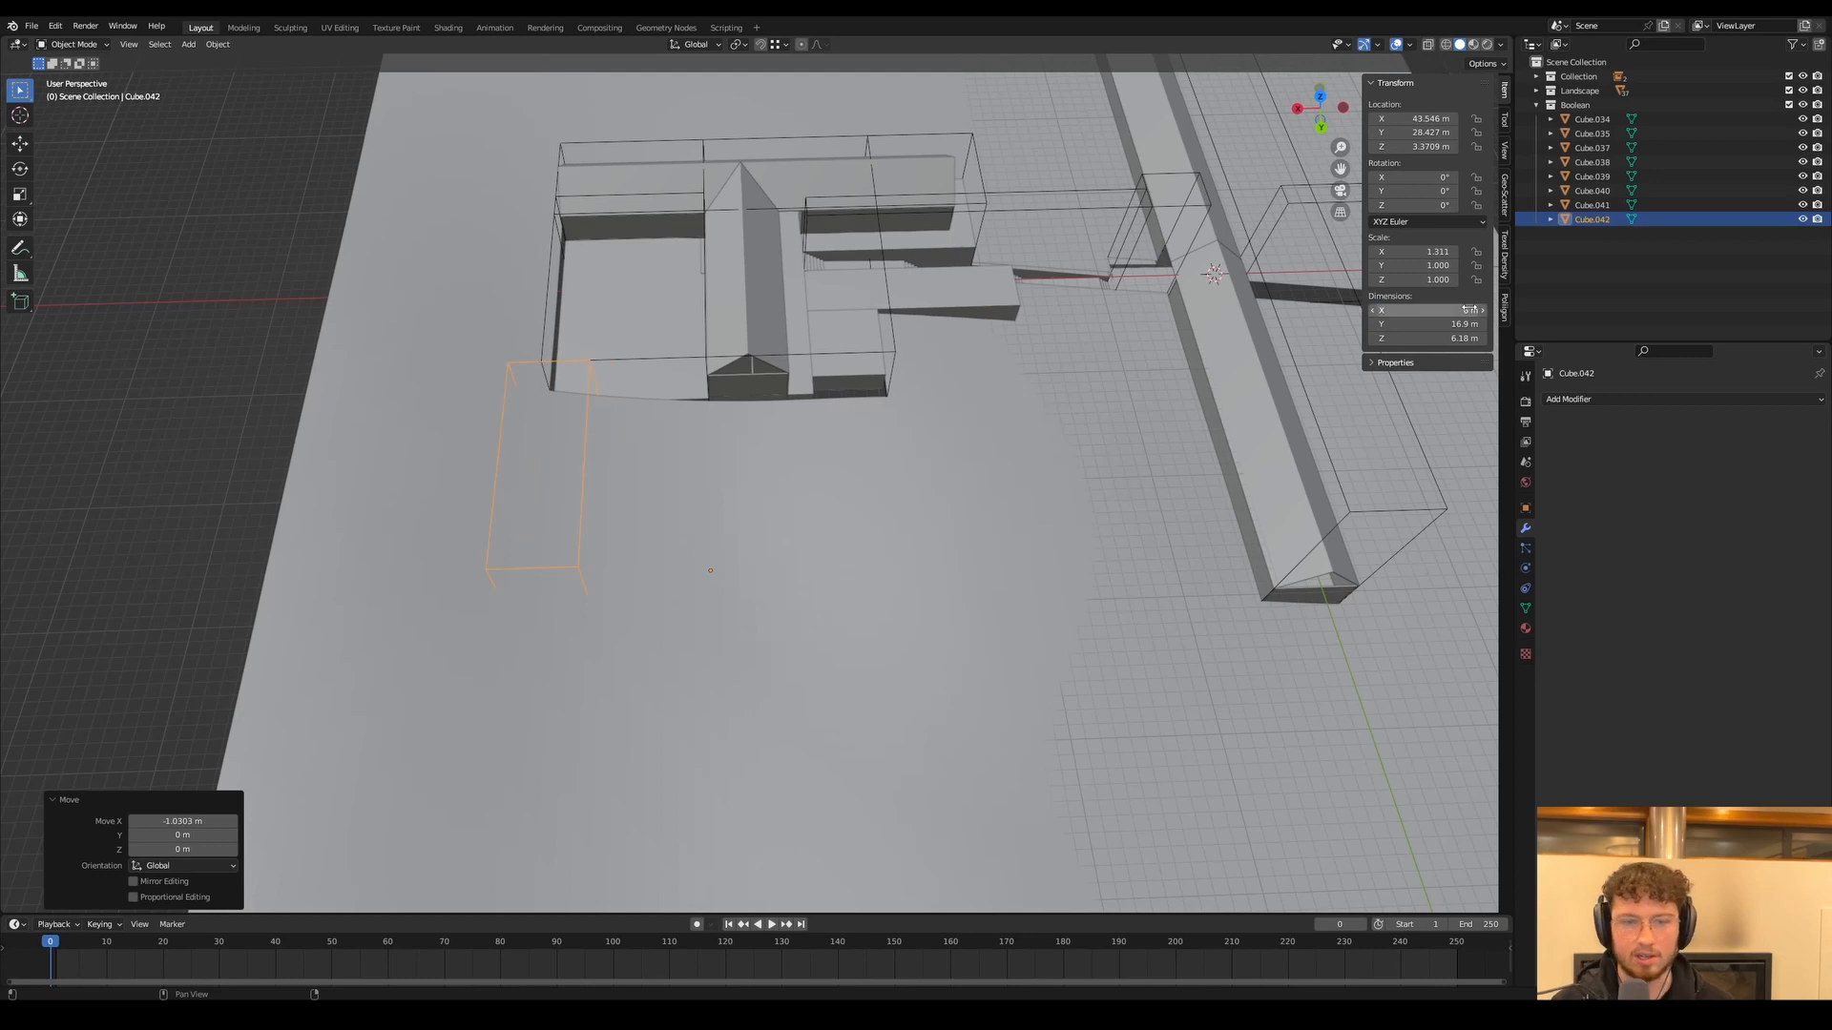
key(g)
key(x)
click(557, 365)
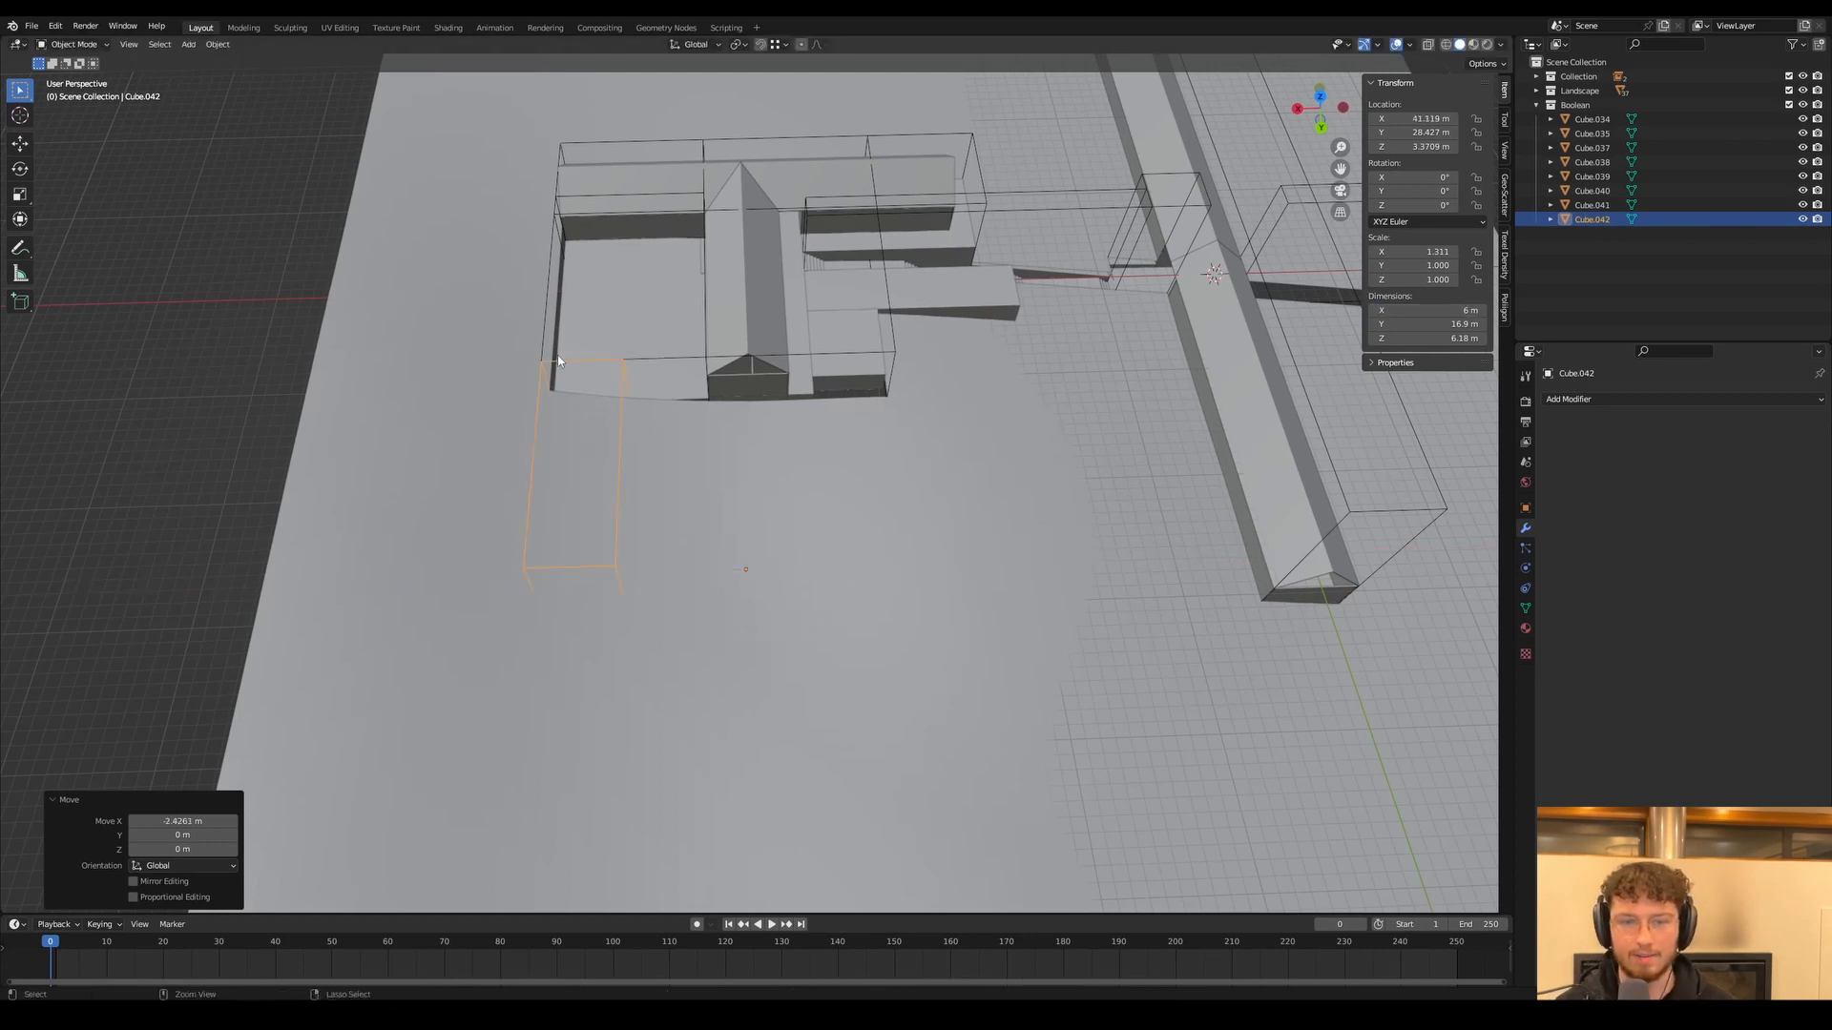
Stretch the cutter to about 41.1 m long by moving its far end face outward along Y
middle_drag(635, 420, 484, 387)
key(Tab)
click(477, 424)
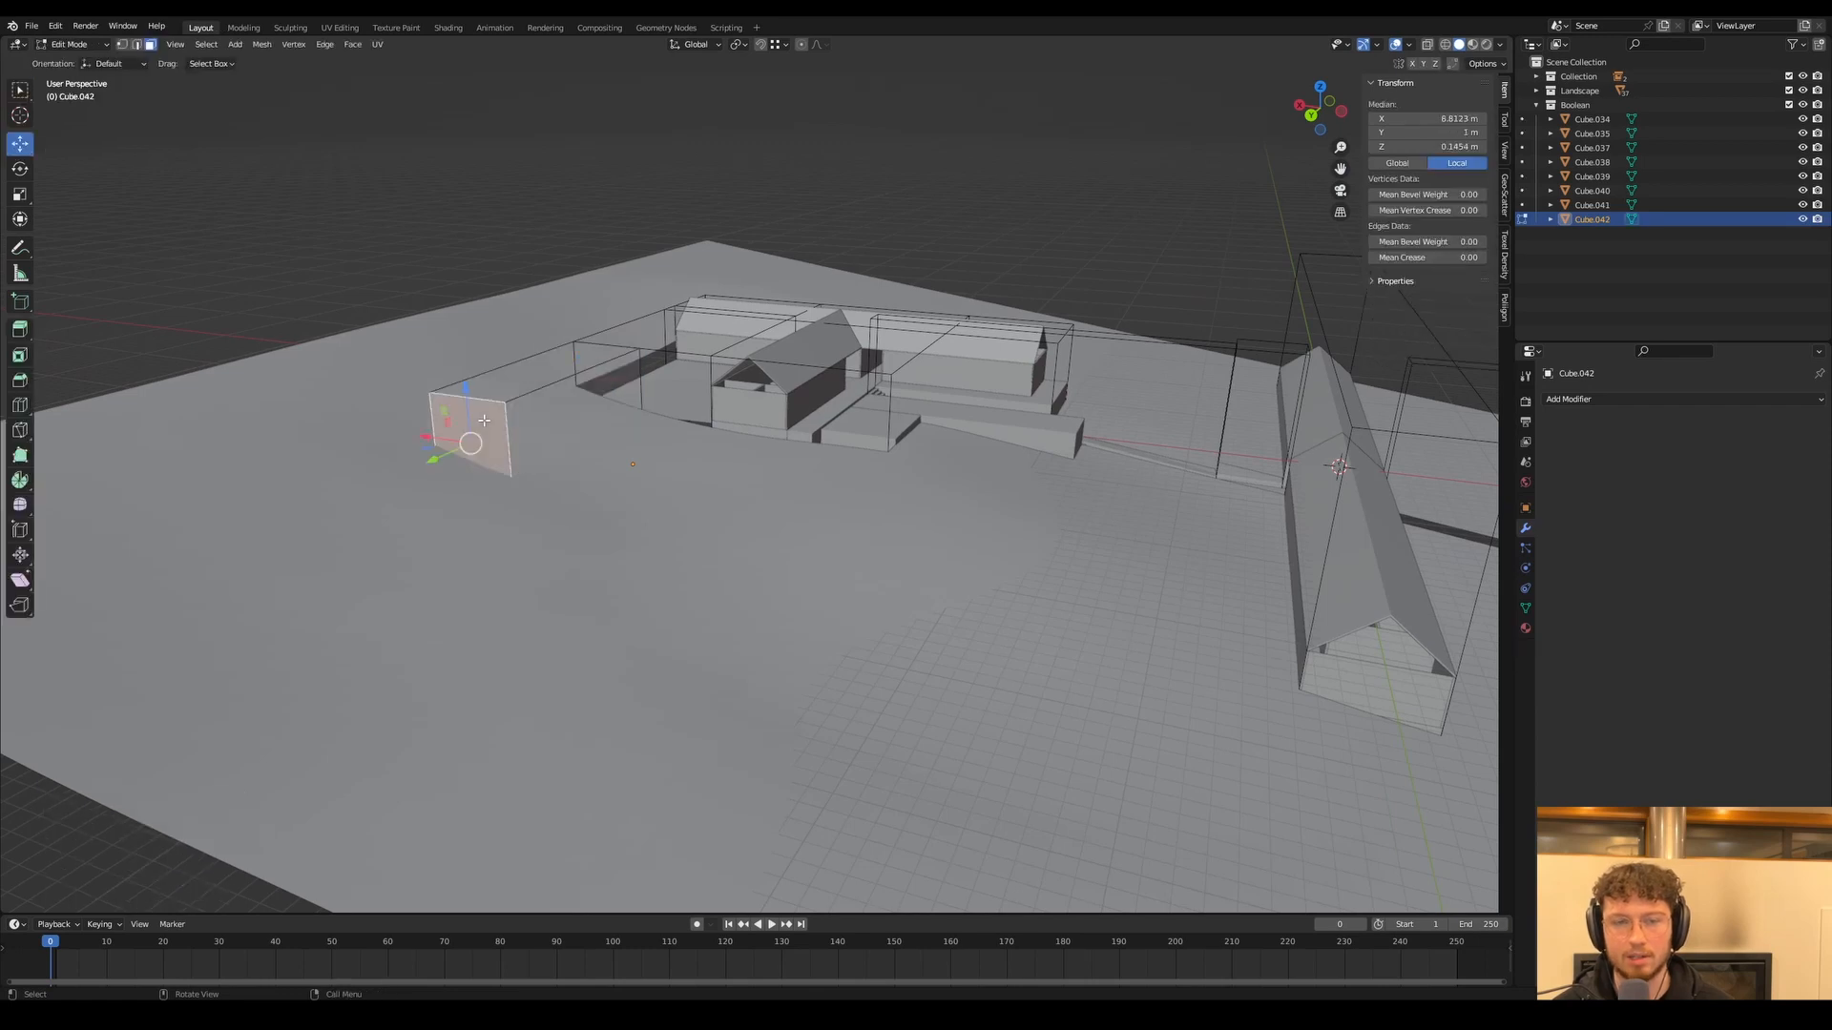
key(g)
key(y)
click(124, 572)
key(Tab)
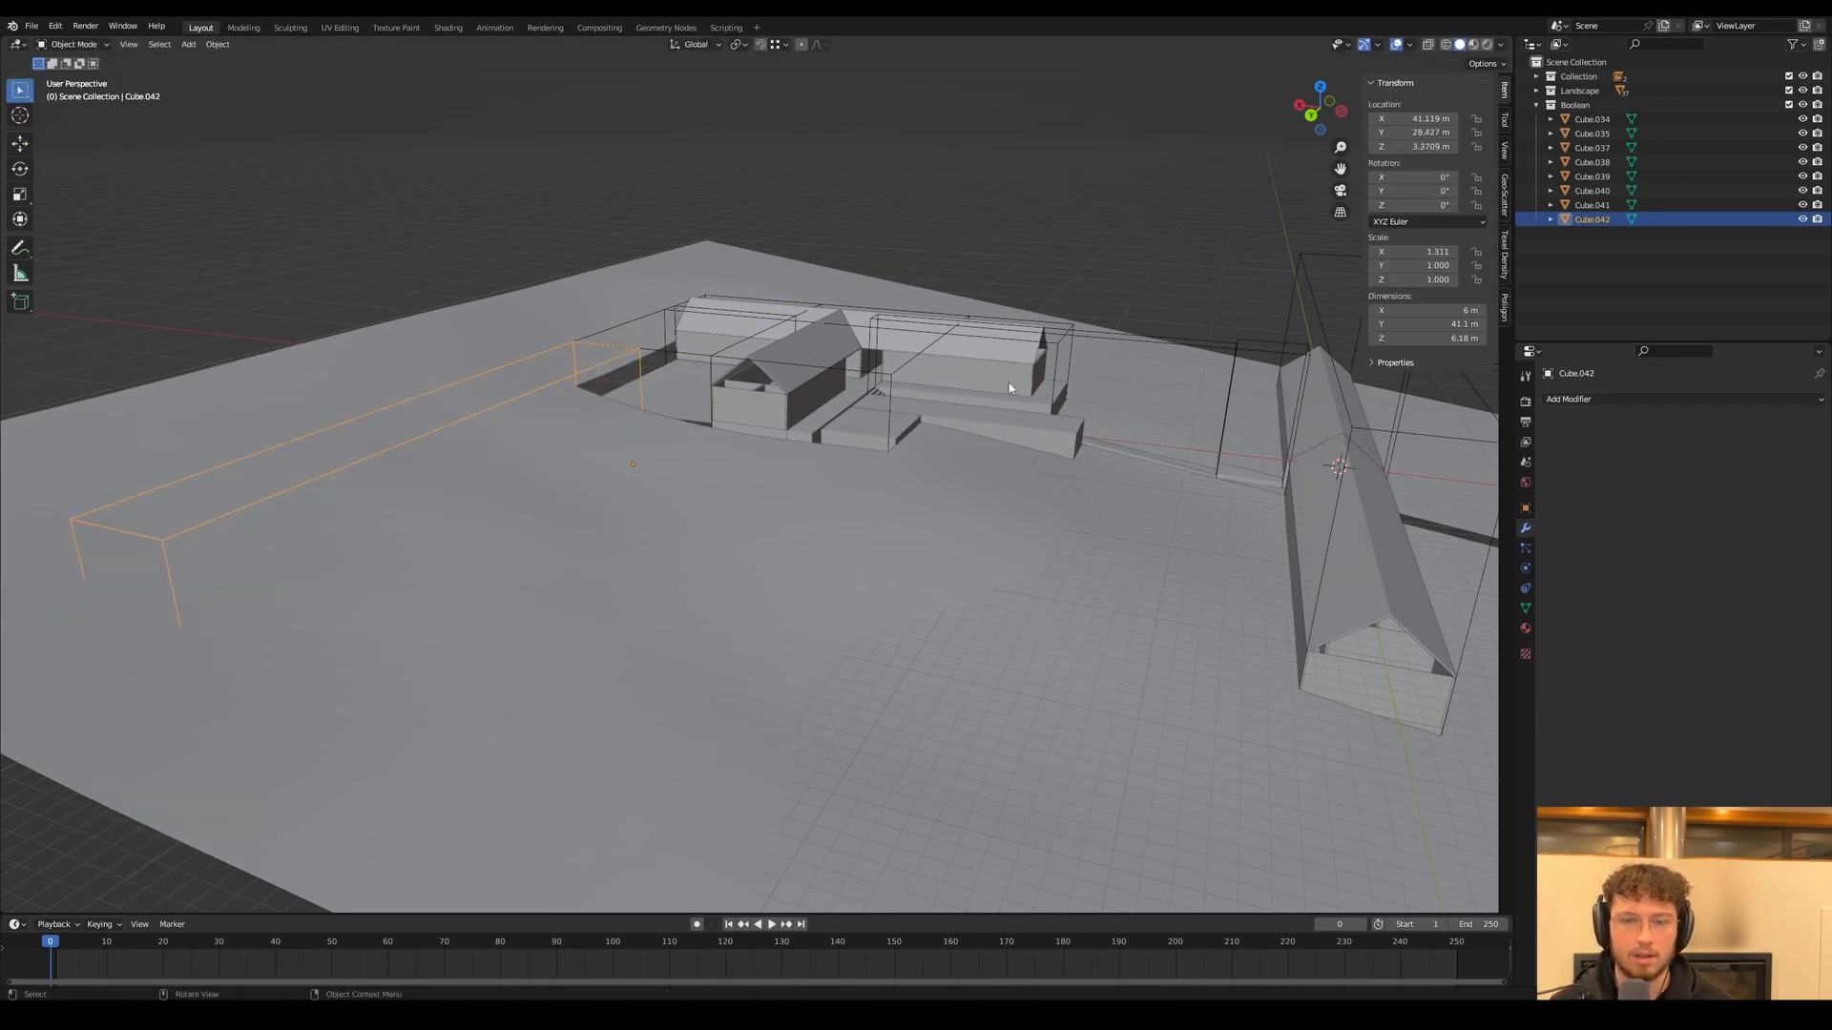
Add a Boolean modifier to the landscape plane with the long cutter box as its Difference object
click(536, 590)
click(1679, 399)
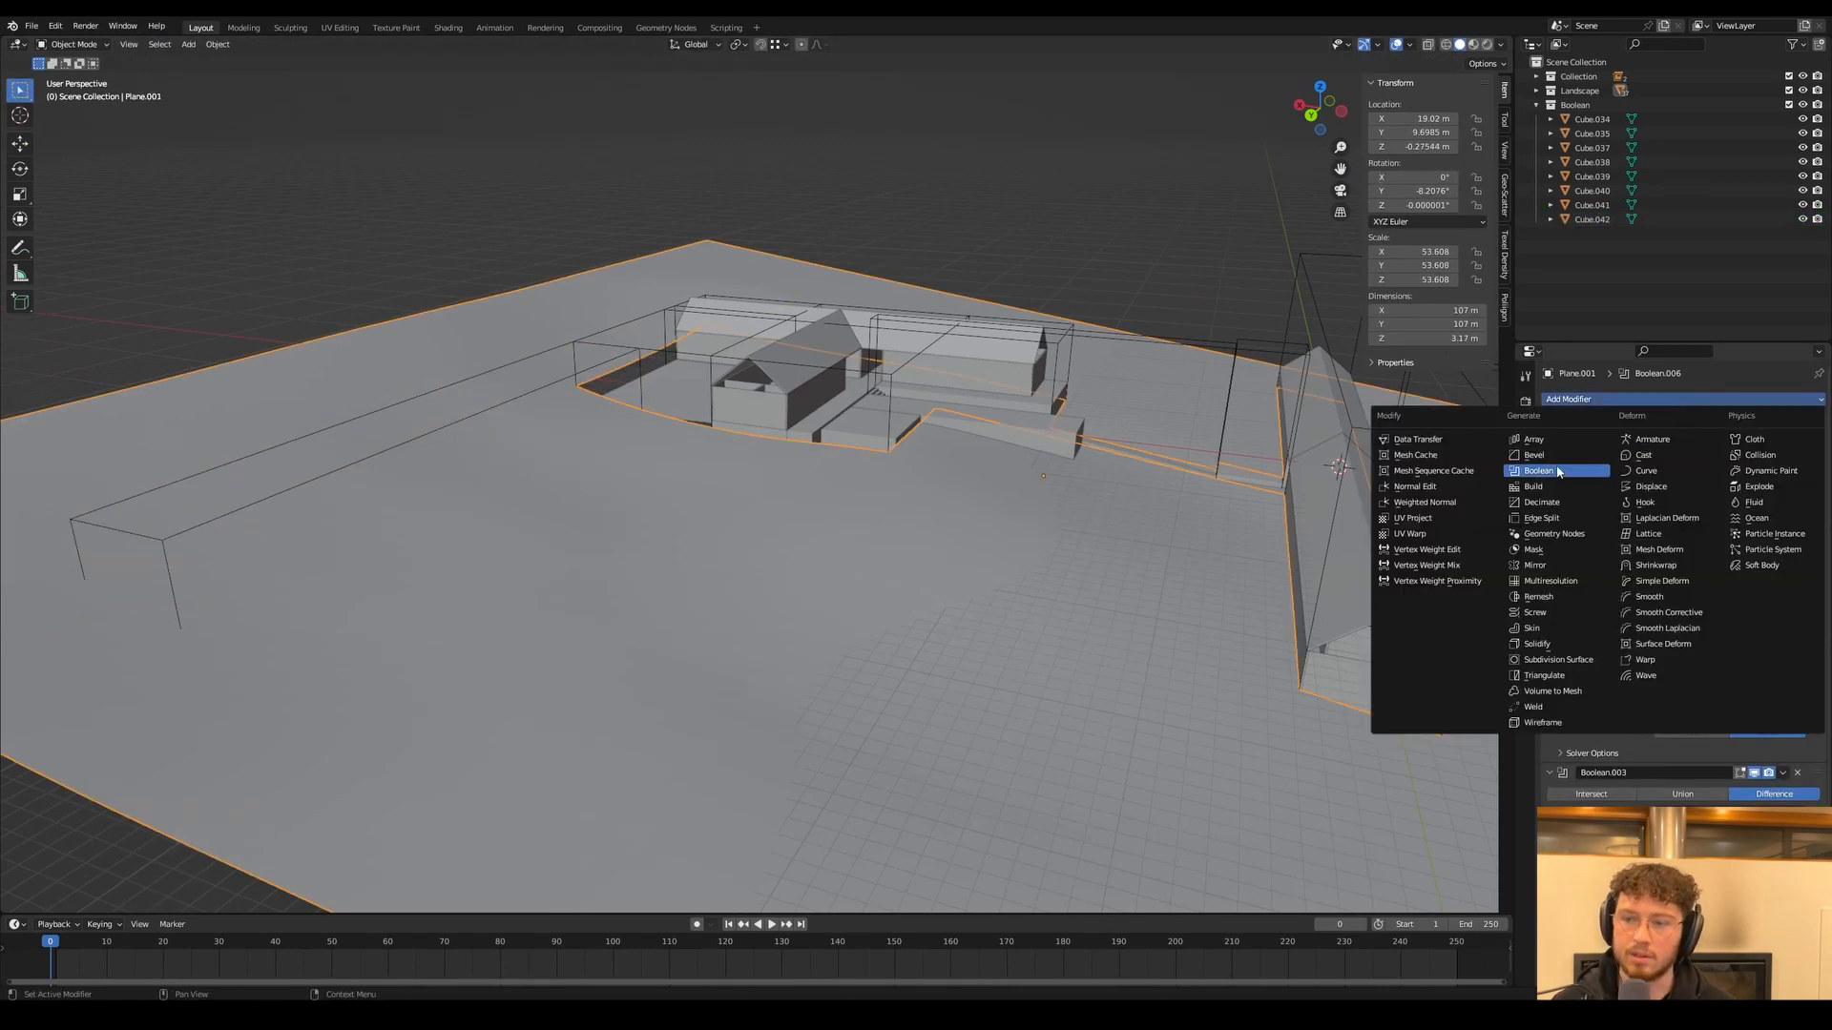
scroll(1774, 803, down, 5)
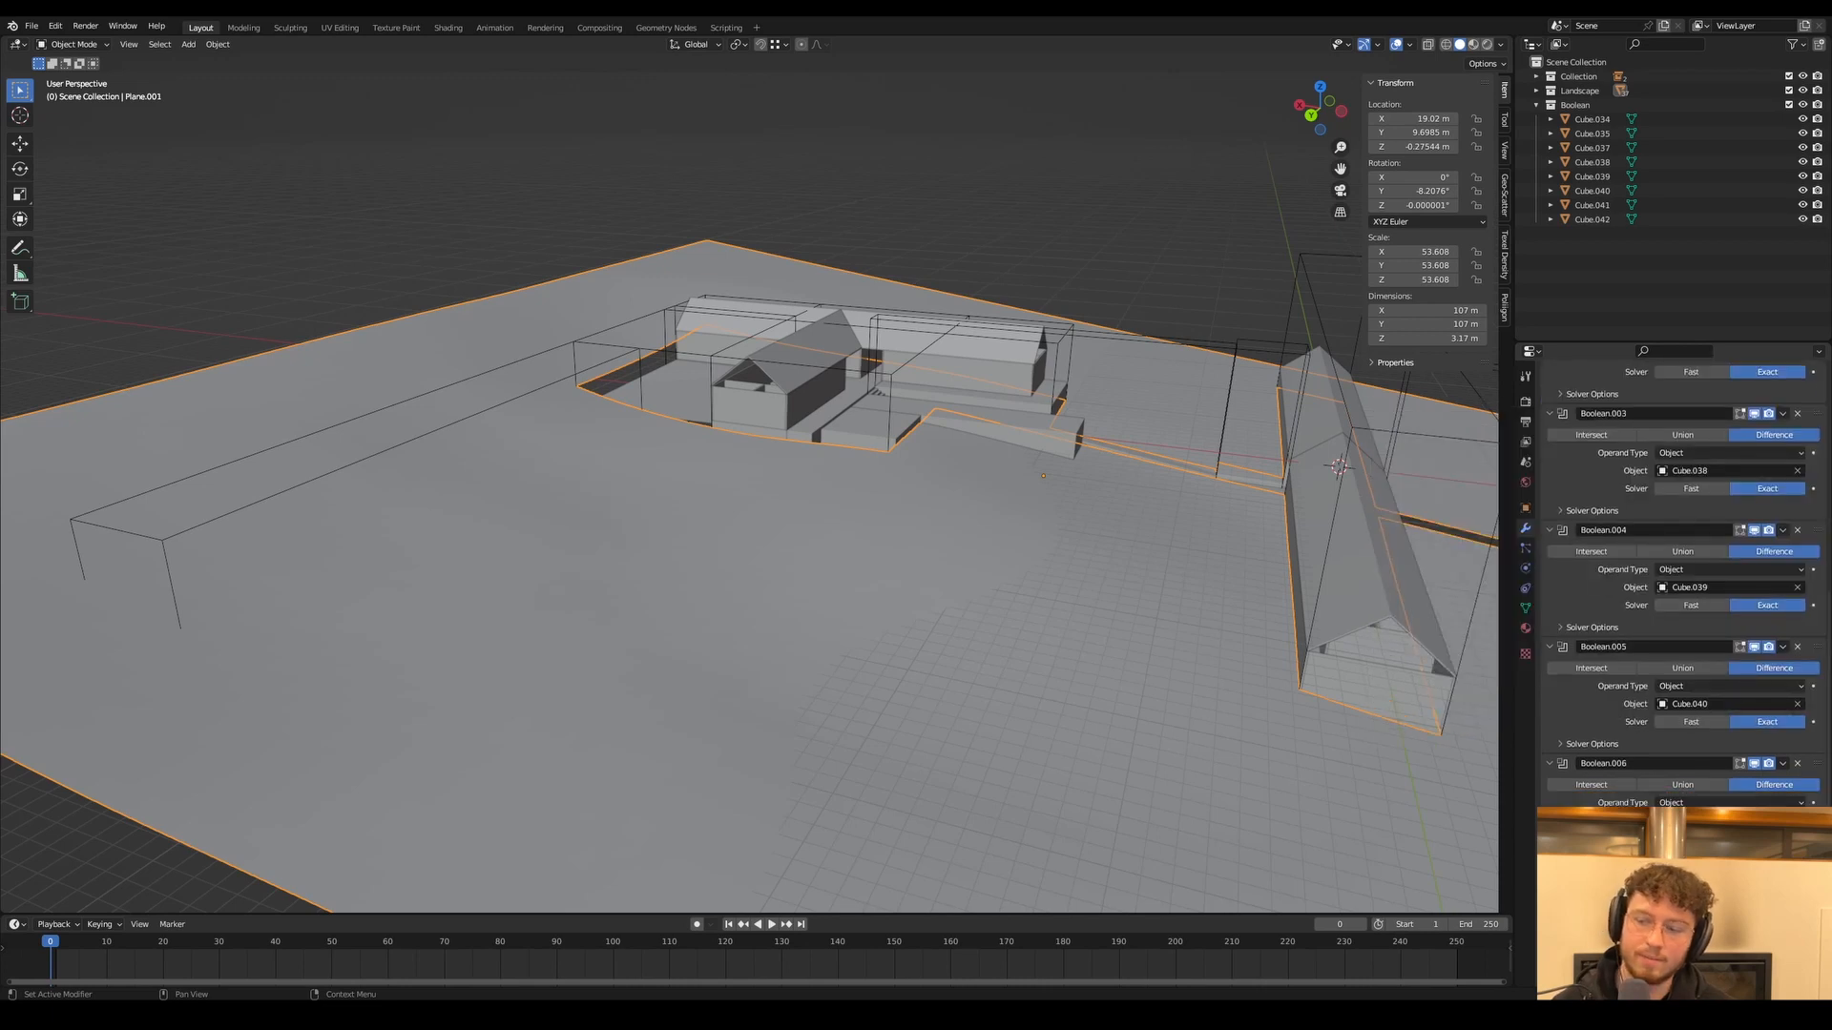
click(166, 545)
Add a plane and place it at the courtyard end of the long cut opening
middle_drag(491, 360, 638, 406)
key(shift+a)
mouse_move(638, 407)
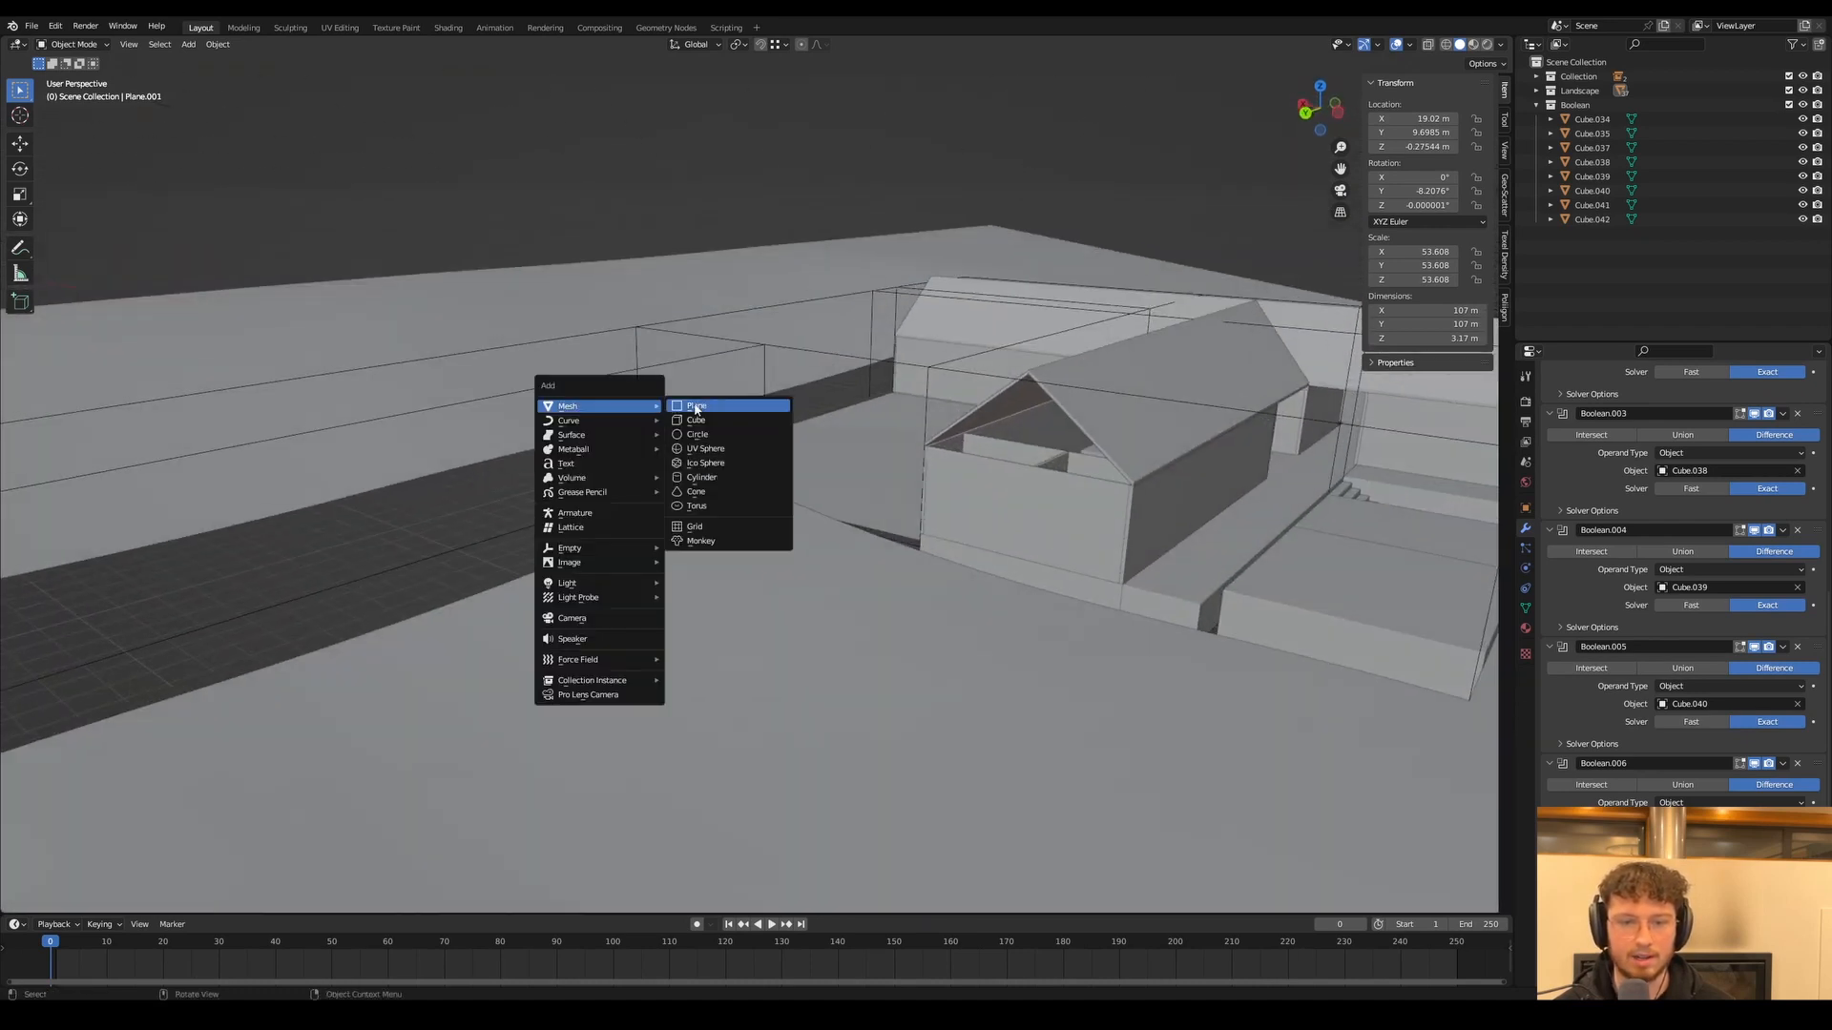
click(709, 411)
key(g)
click(677, 474)
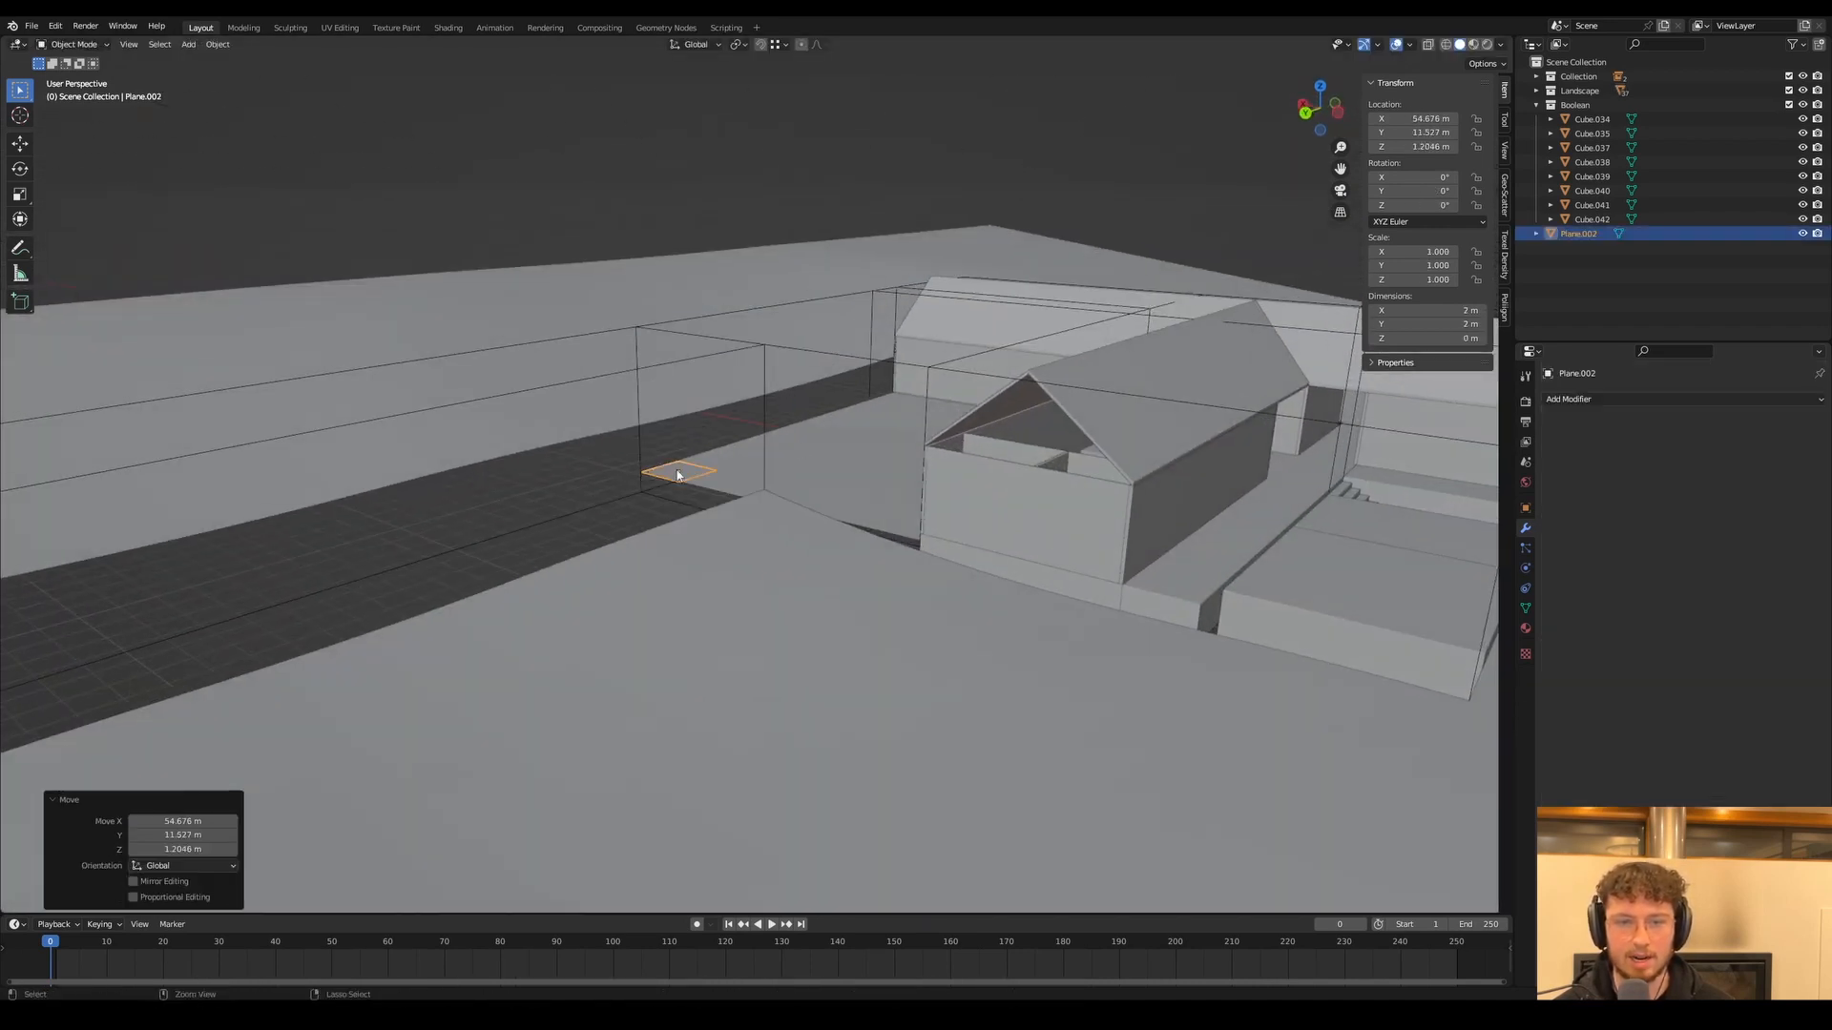
Move the new plane's end edge about 41.12 m along Y to the far end of the cut opening
key(Tab)
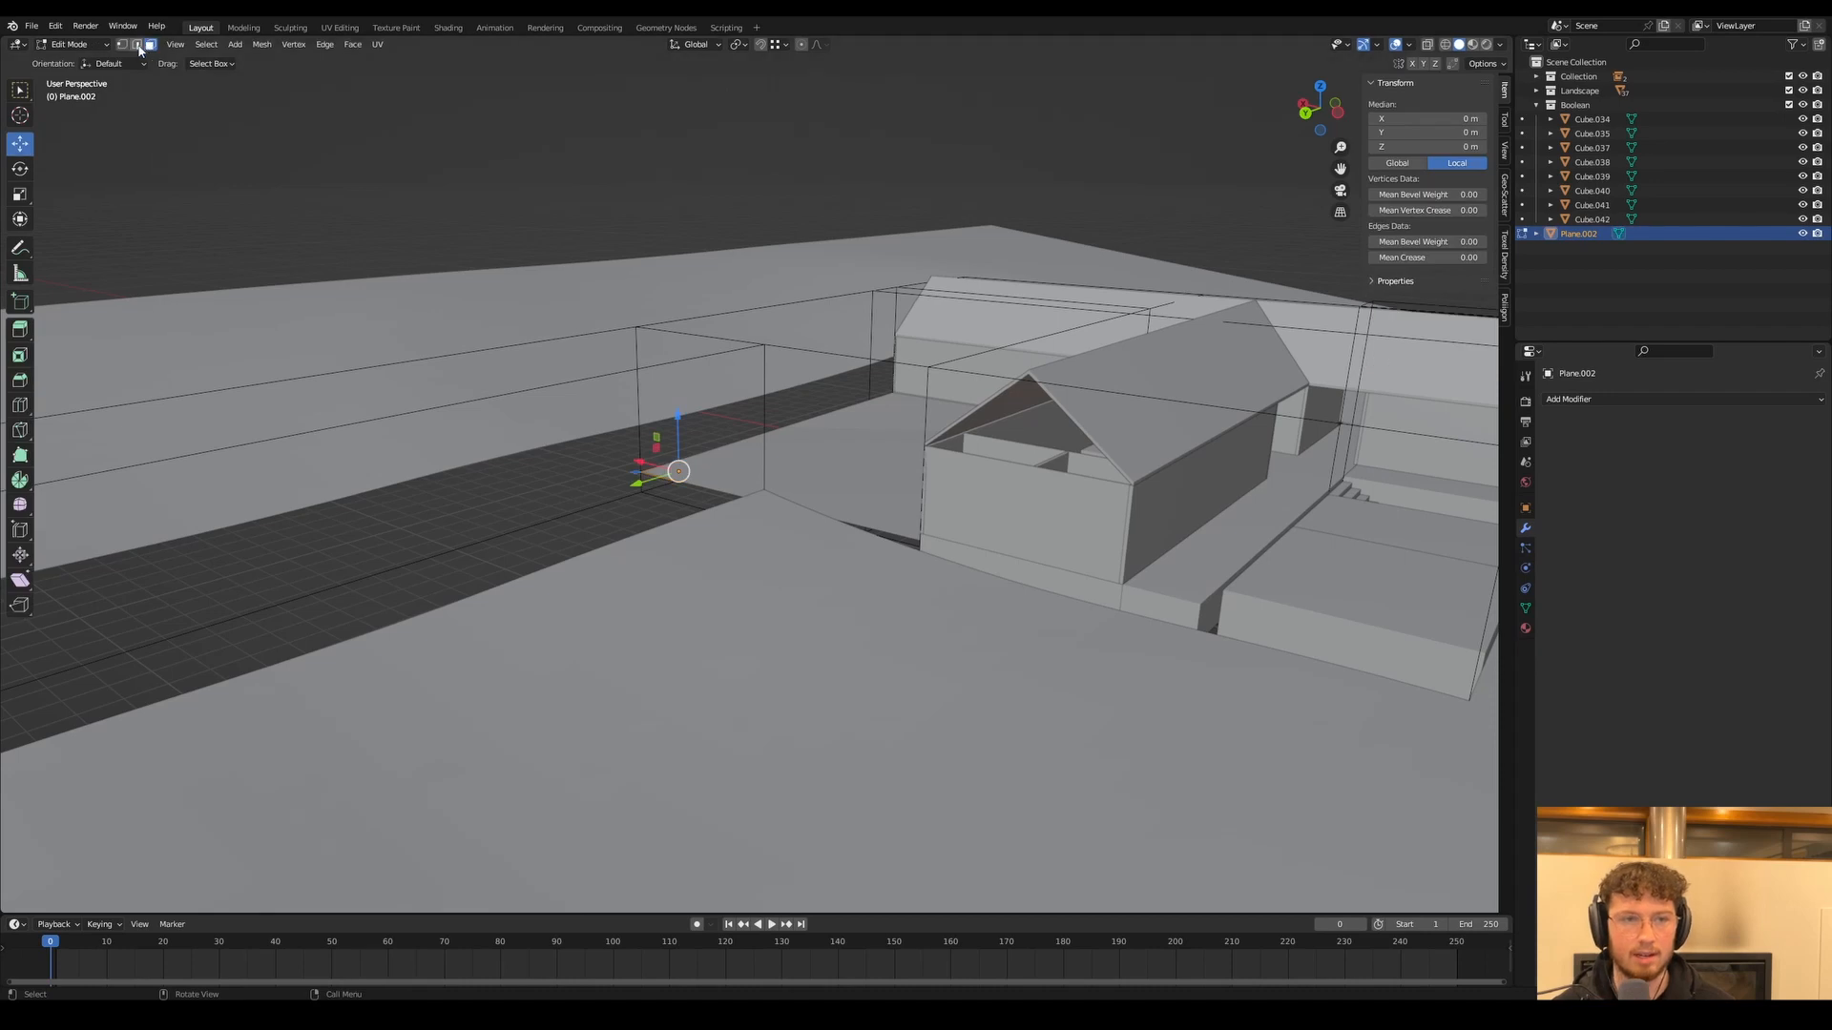
click(663, 475)
scroll(665, 474, down, 4)
middle_drag(665, 474, 615, 496)
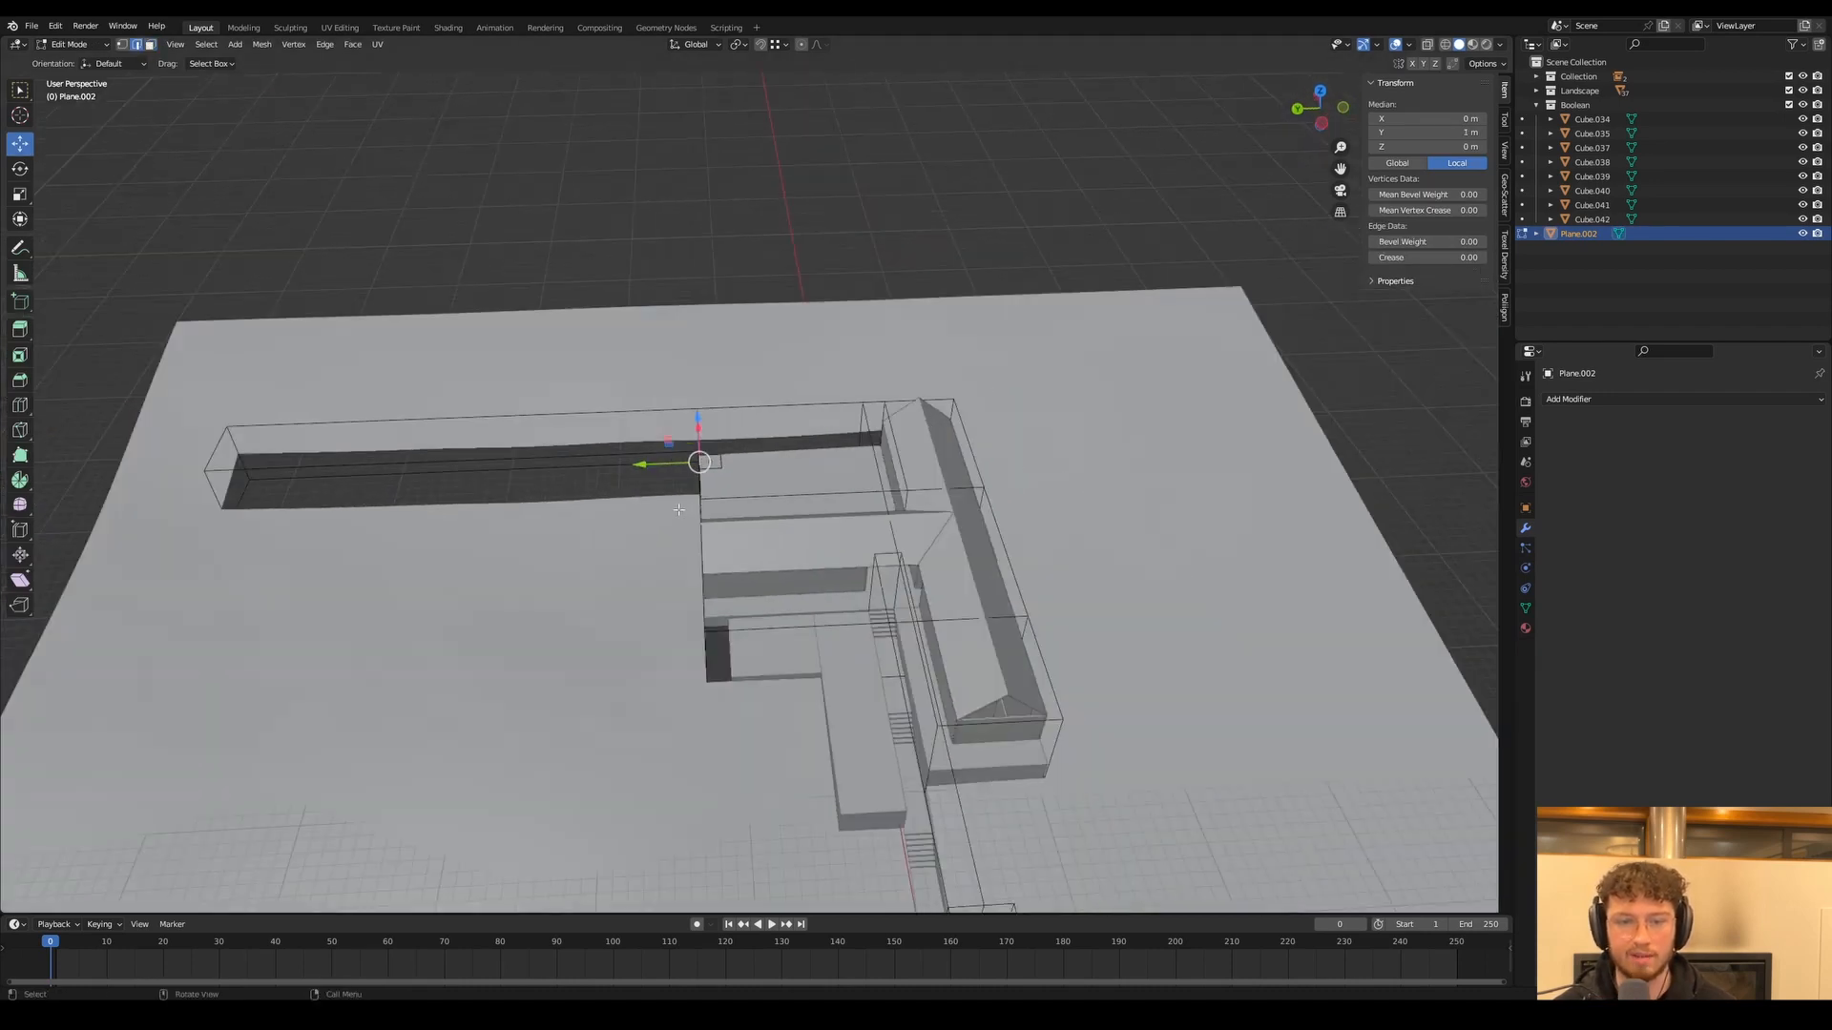
scroll(616, 496, down, 2)
drag(666, 479, 363, 497)
click(355, 485)
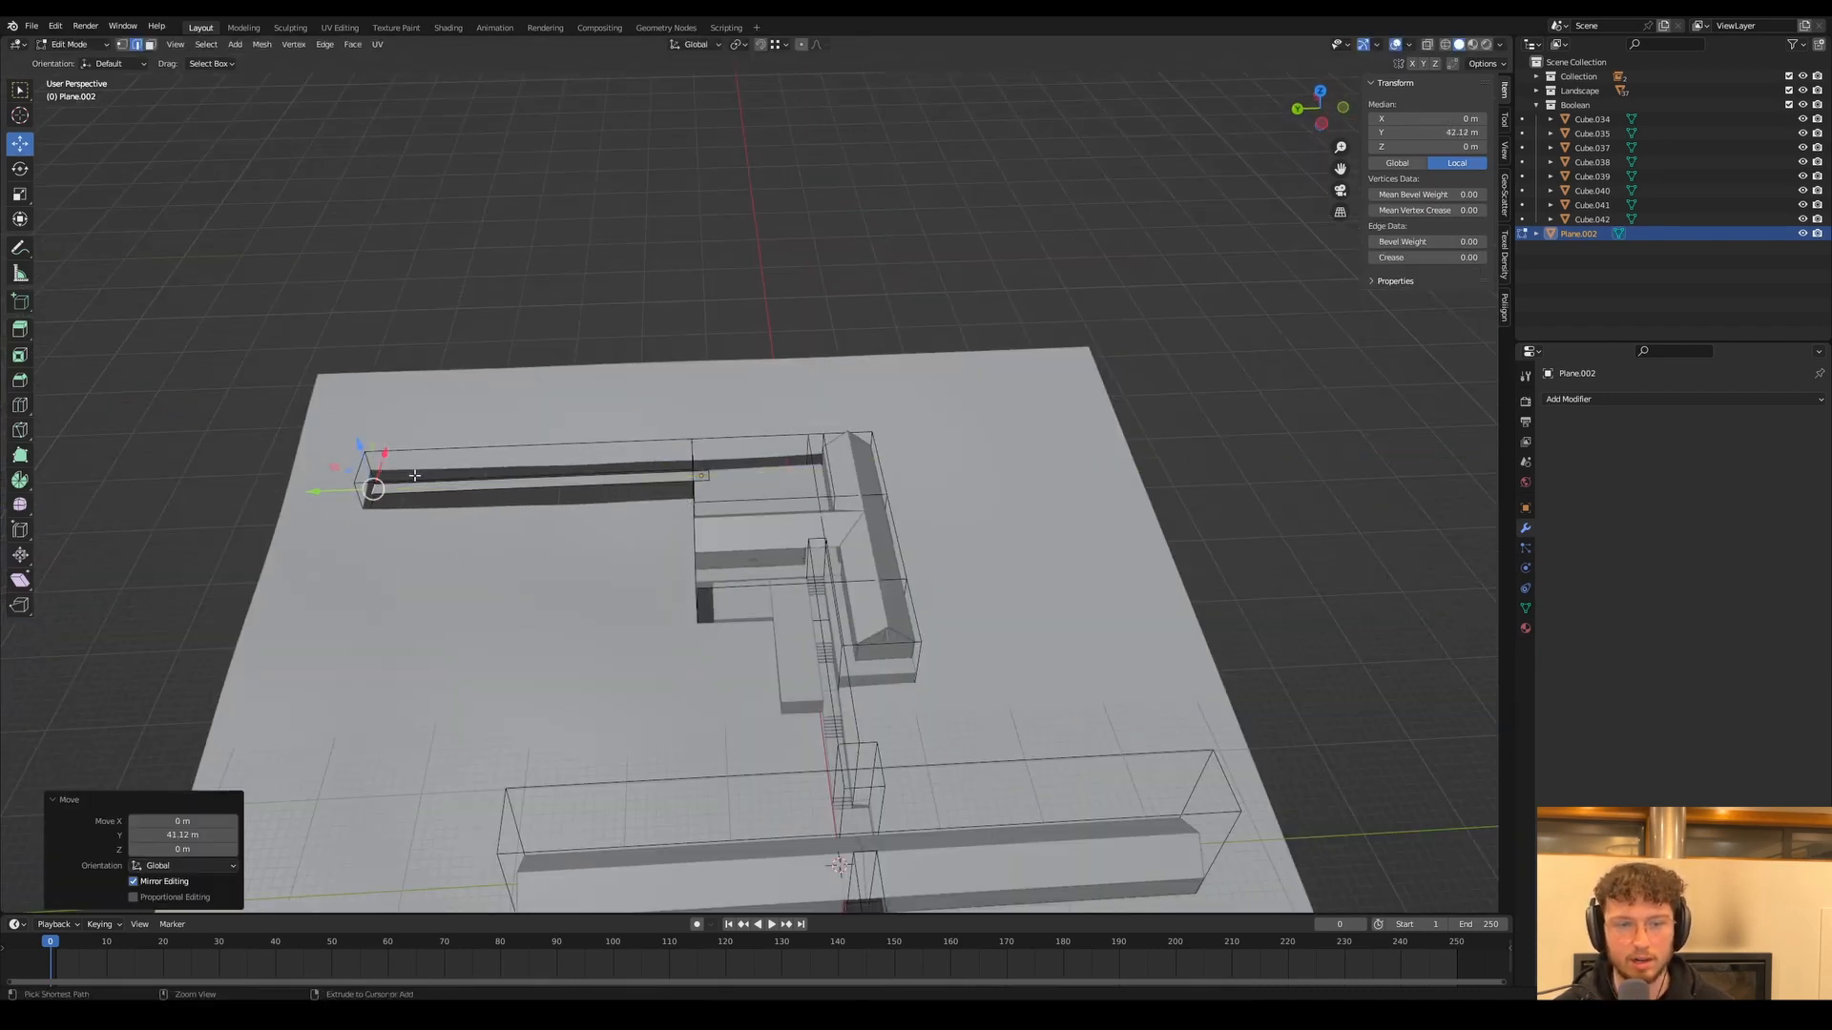
Widen the plane to about 6.41 m by moving both long edges outward along X to the opening's sides, and leave Edit Mode
click(463, 480)
key(g)
key(x)
click(369, 454)
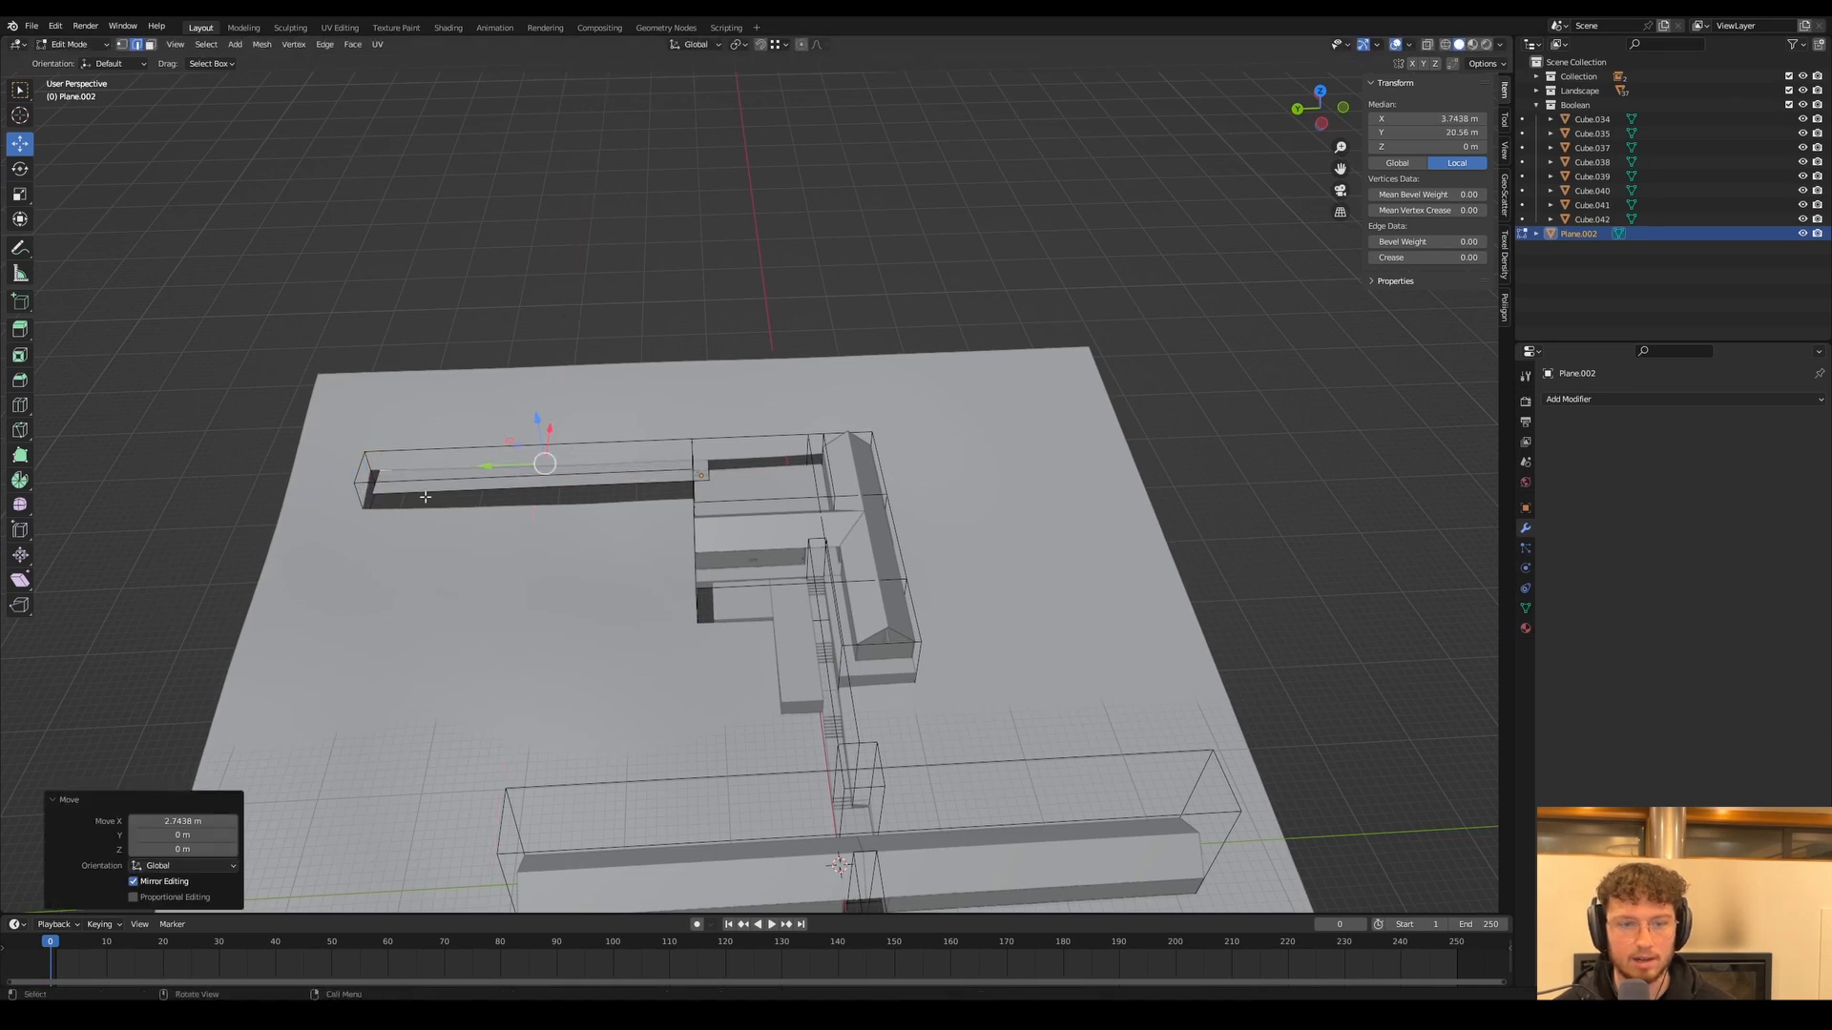
key(g)
key(x)
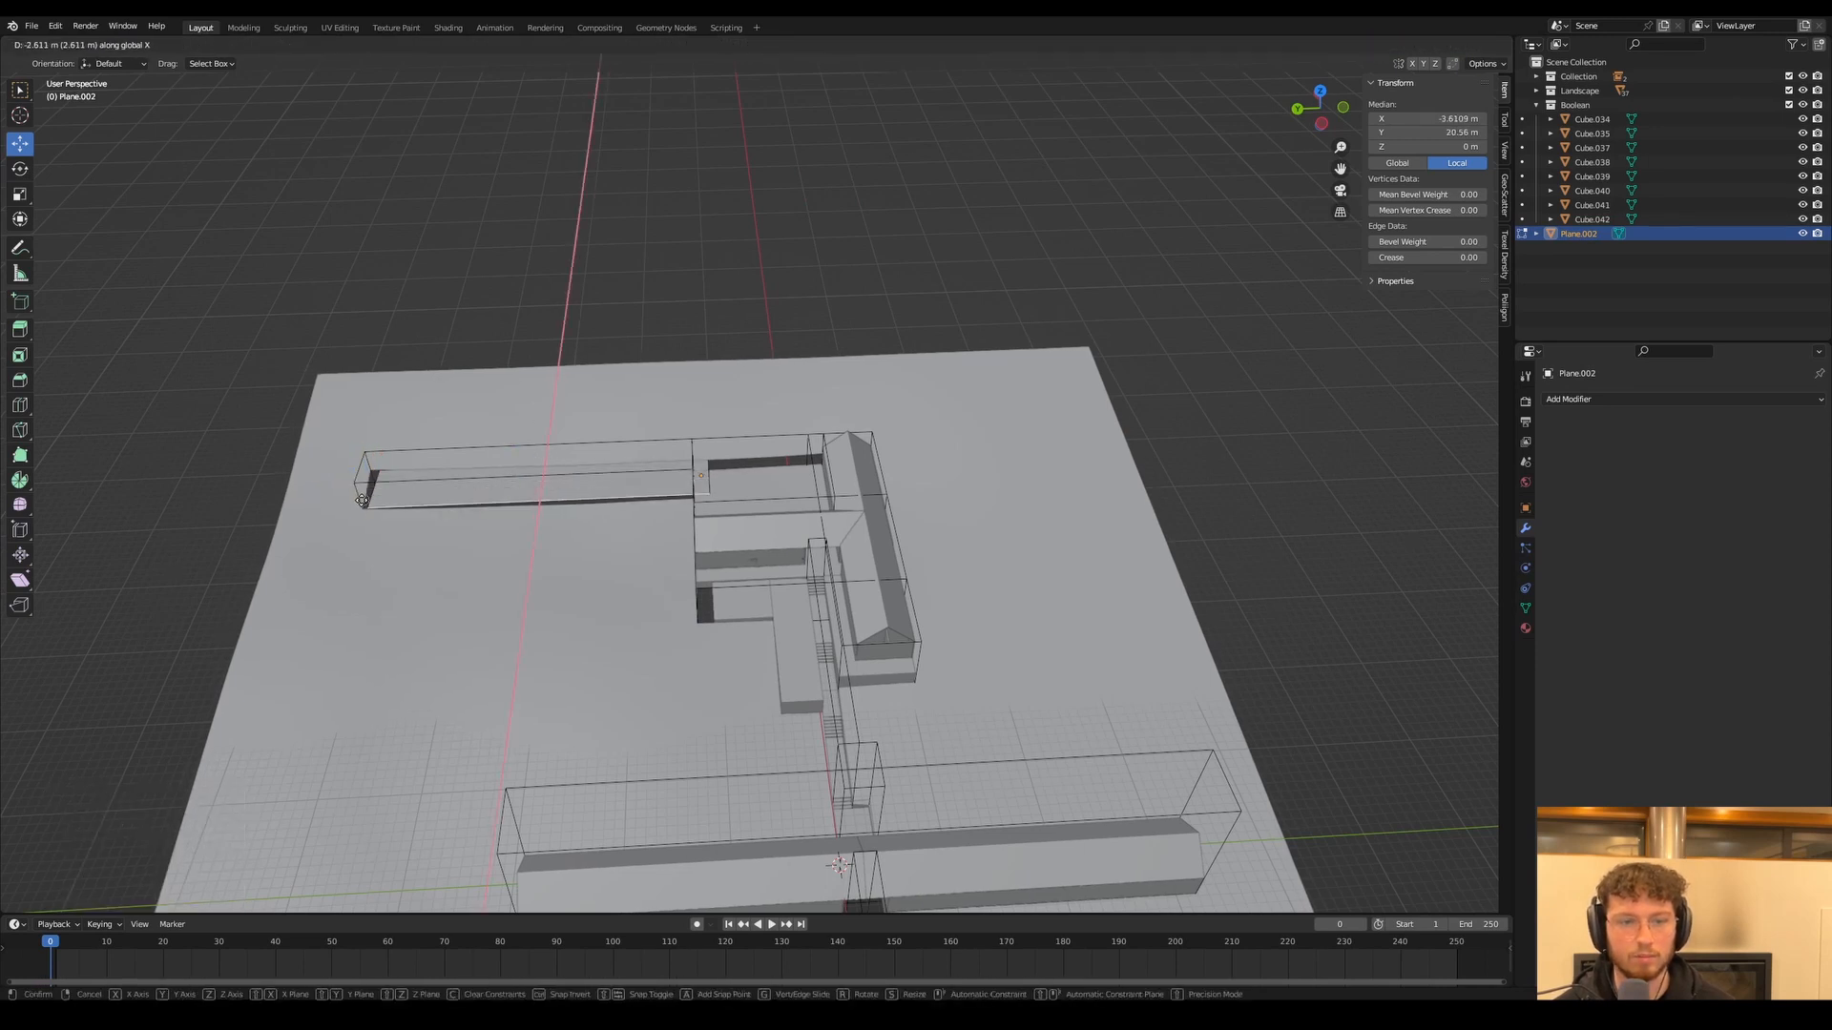
click(362, 503)
scroll(486, 487, up, 6)
scroll(537, 483, down, 6)
middle_drag(537, 484, 749, 543)
key(Tab)
scroll(749, 543, down, 5)
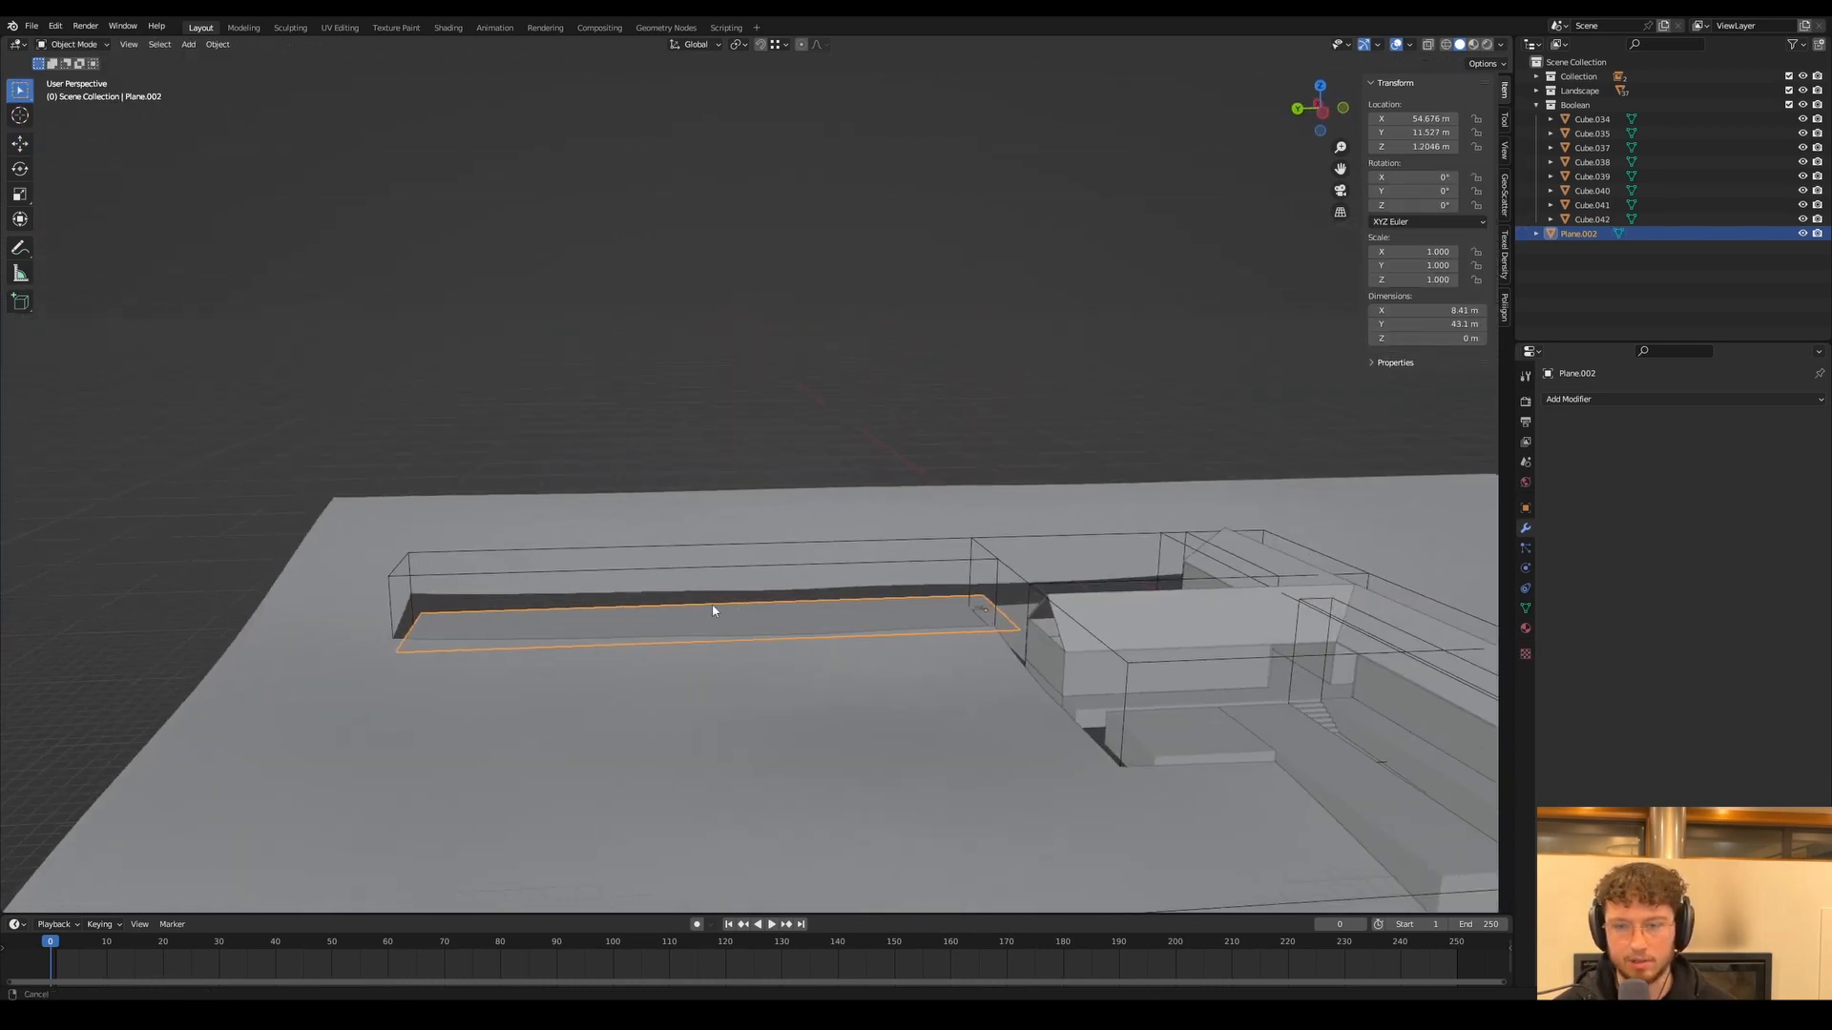
Duplicate the driveway plane and place the copy about 9.39 m higher along Z
key(shift+d)
key(z)
click(710, 464)
key(r)
key(z)
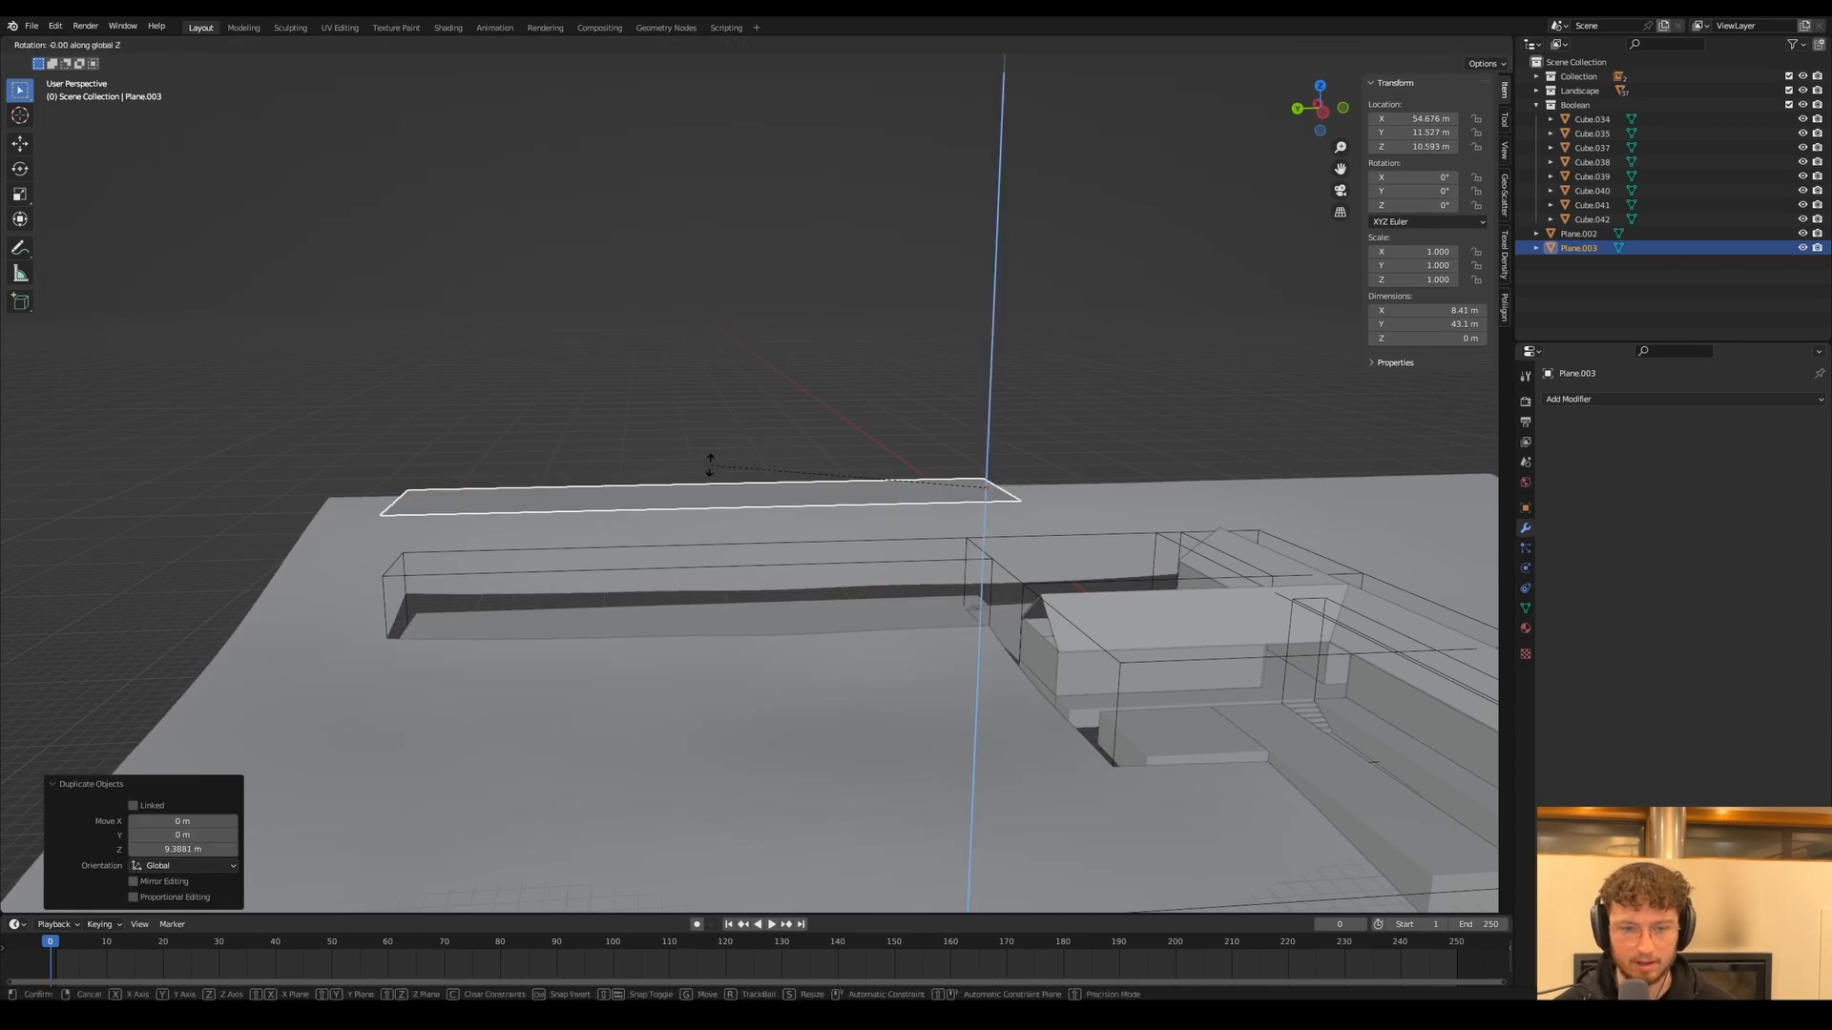
right_click(710, 465)
text(rx90)
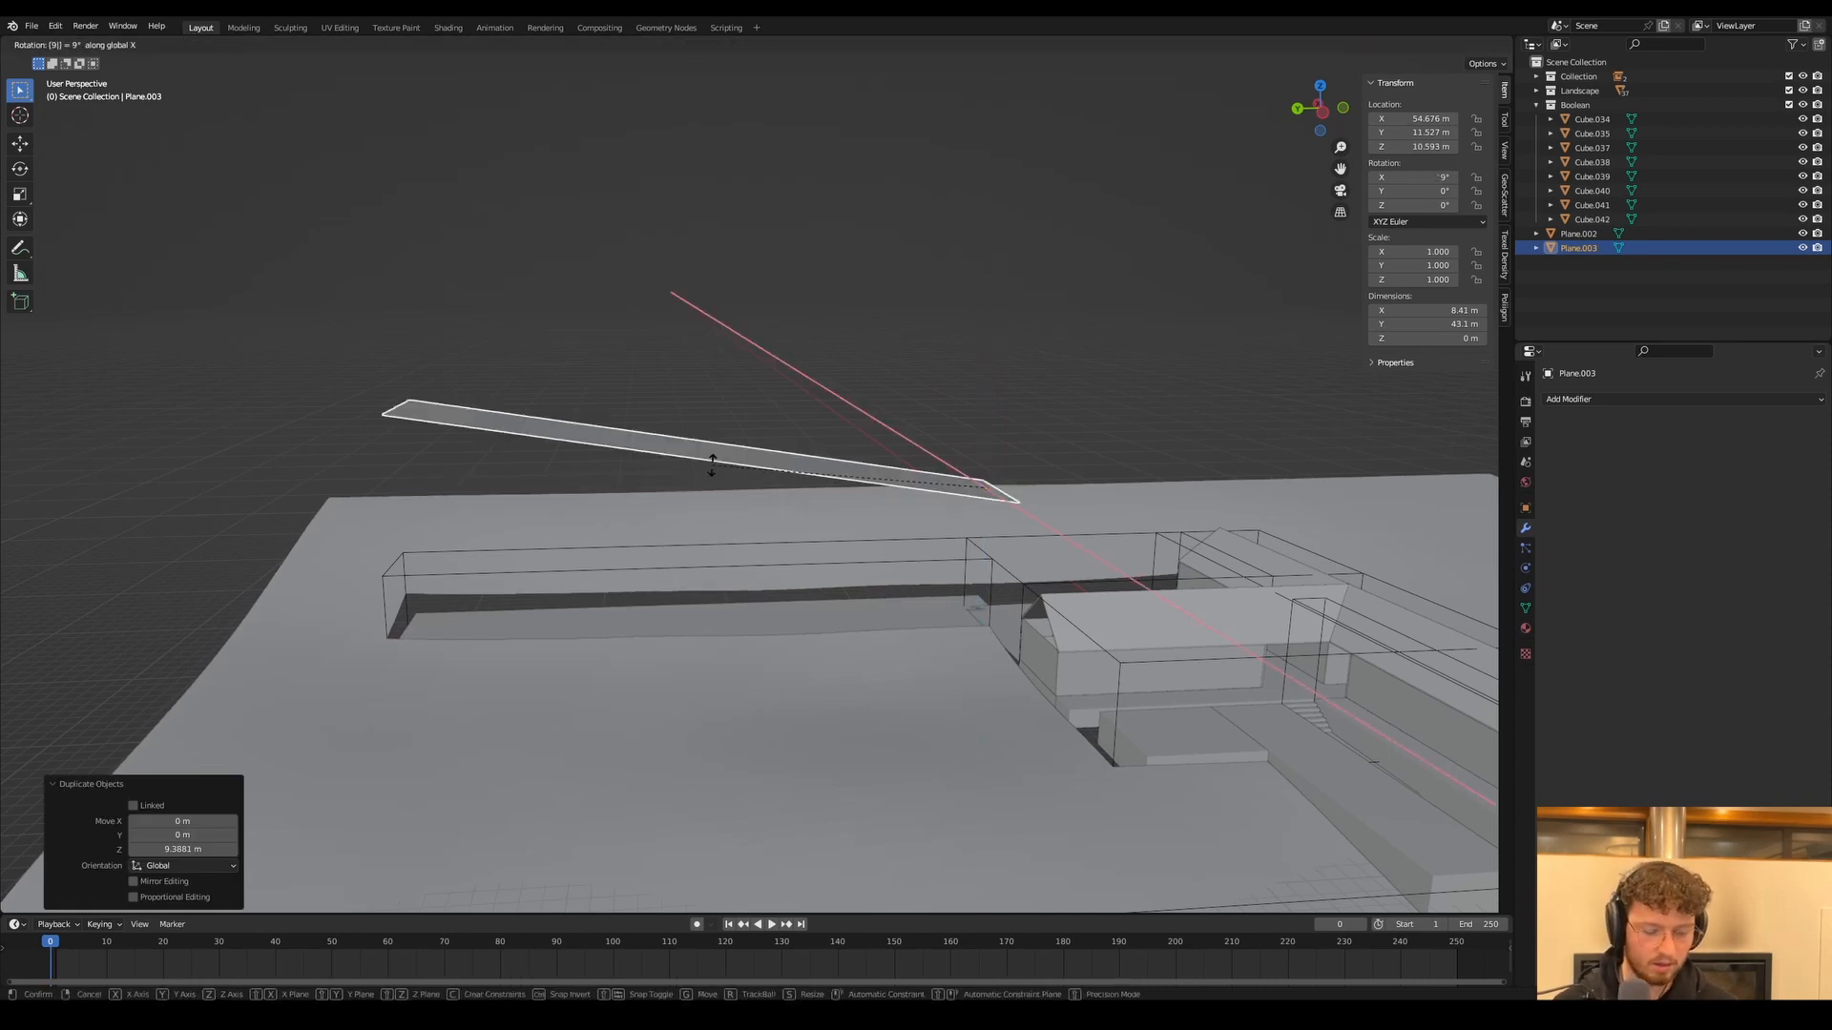
right_click(712, 466)
Rotate the duplicated plane 90° about the Y axis so it stands upright
text(r)
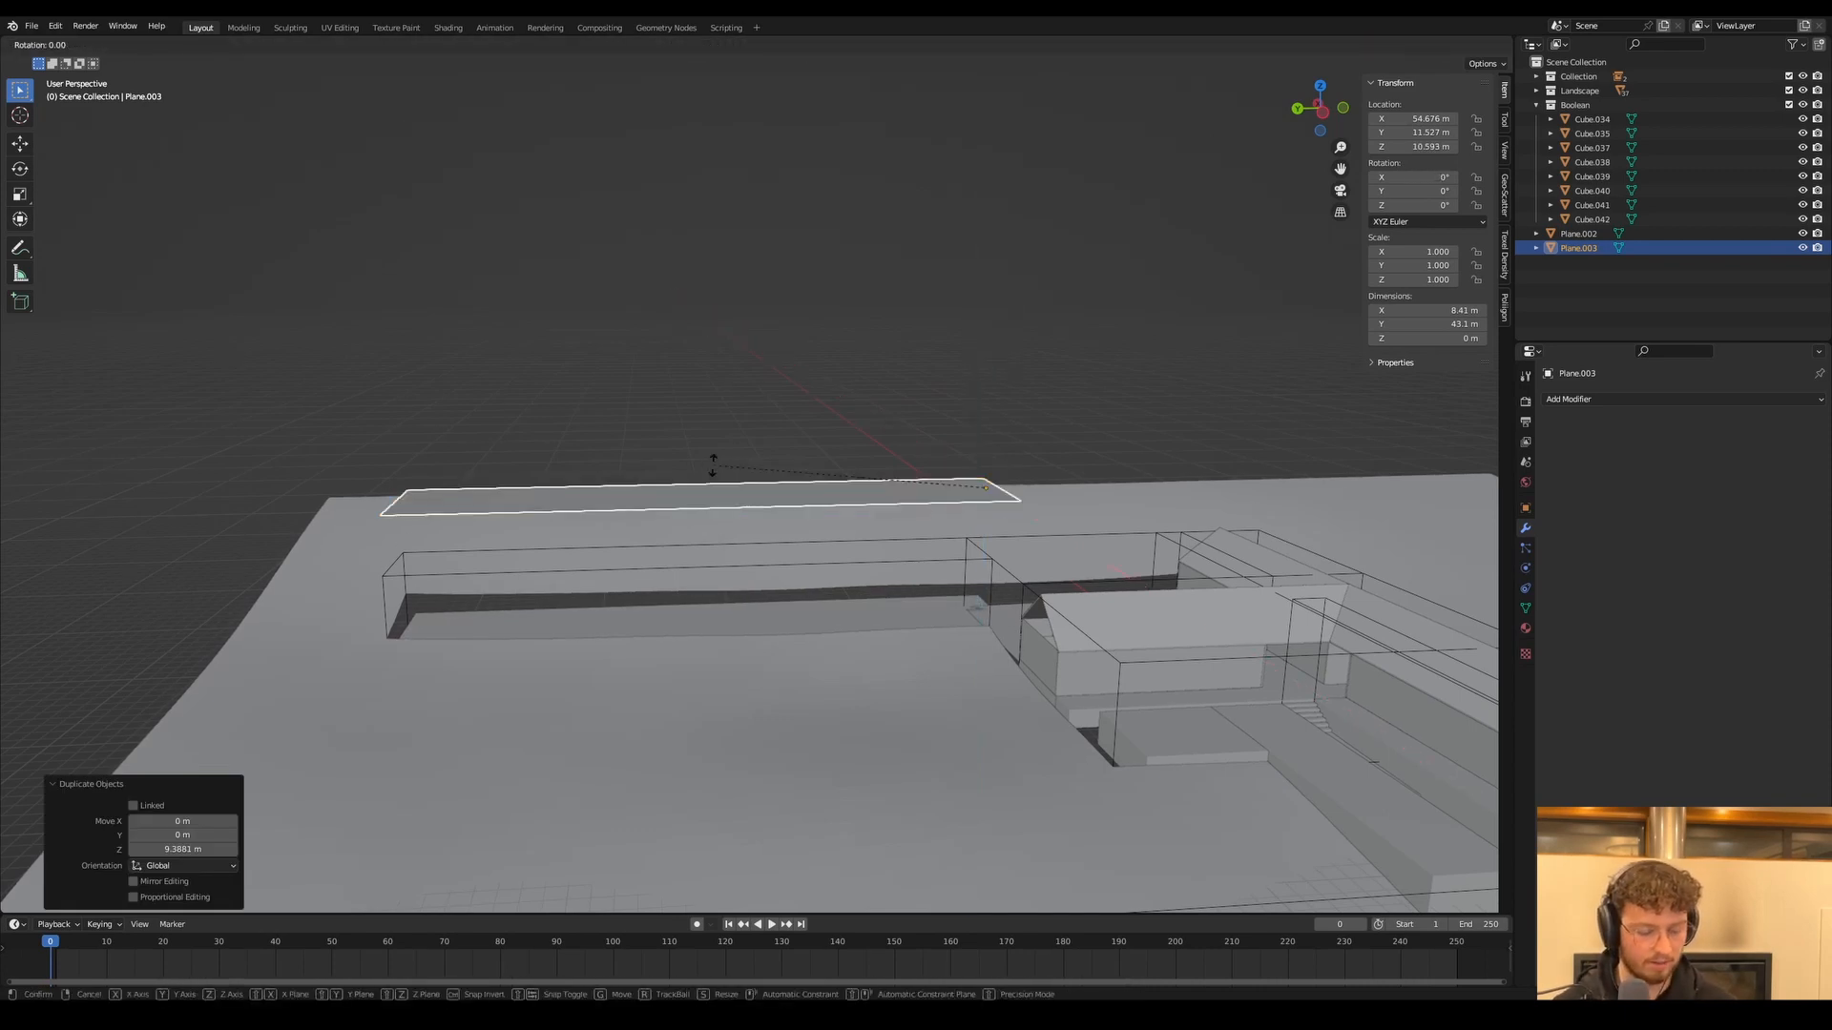
text(y90)
key(Return)
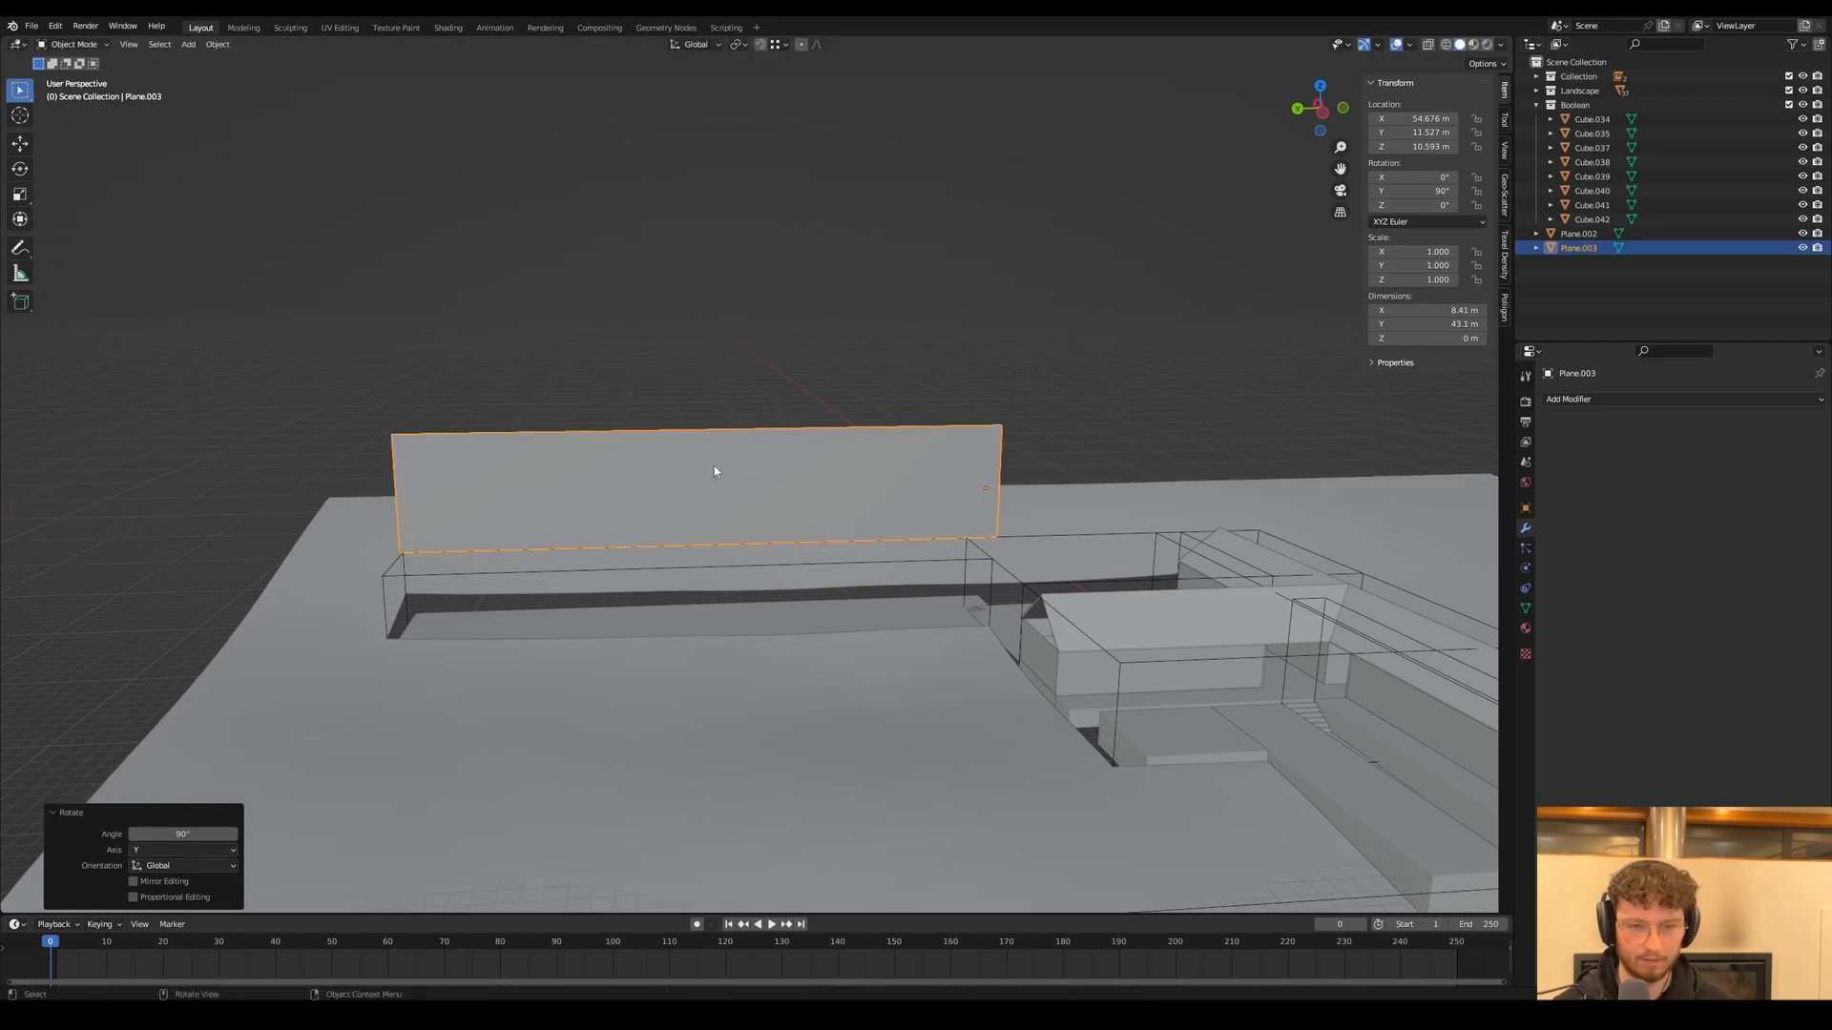
Move the upright plane to the driveway cut's long side, about 1 m in X, 2.87 m in Y and 11.57 m down in Z
middle_drag(714, 466, 598, 549)
key(g)
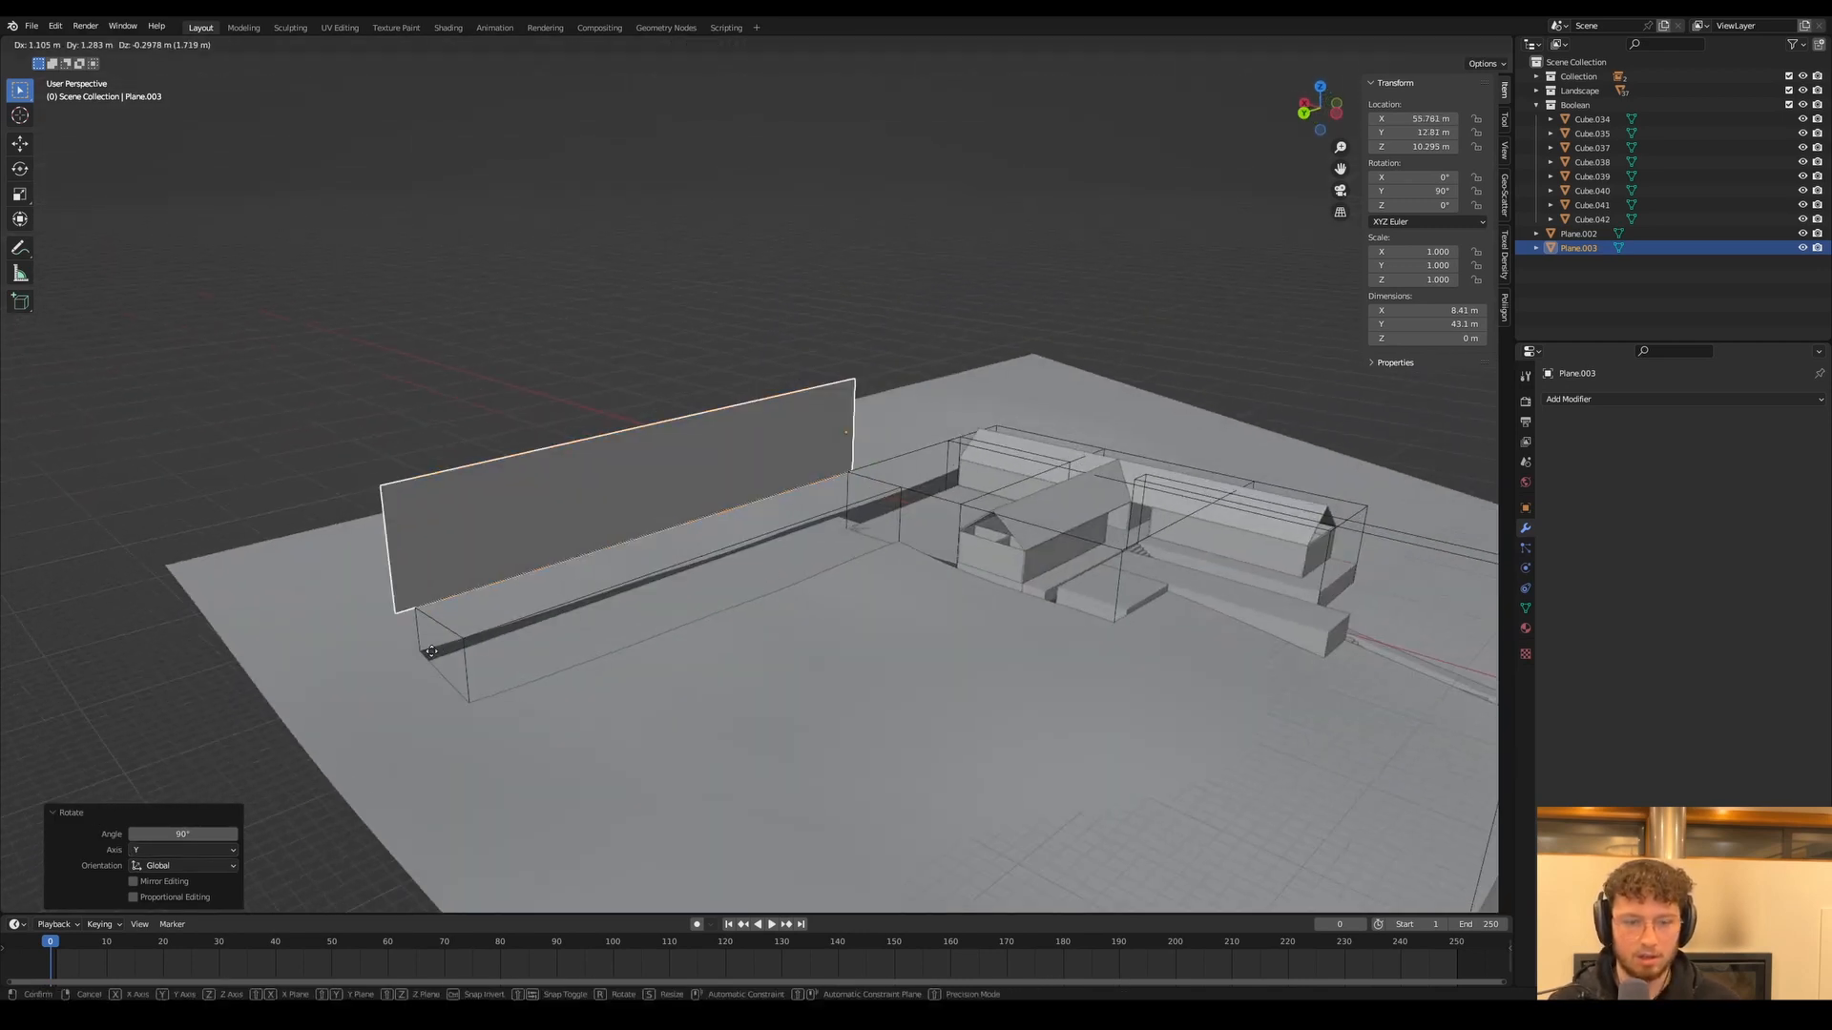
click(843, 511)
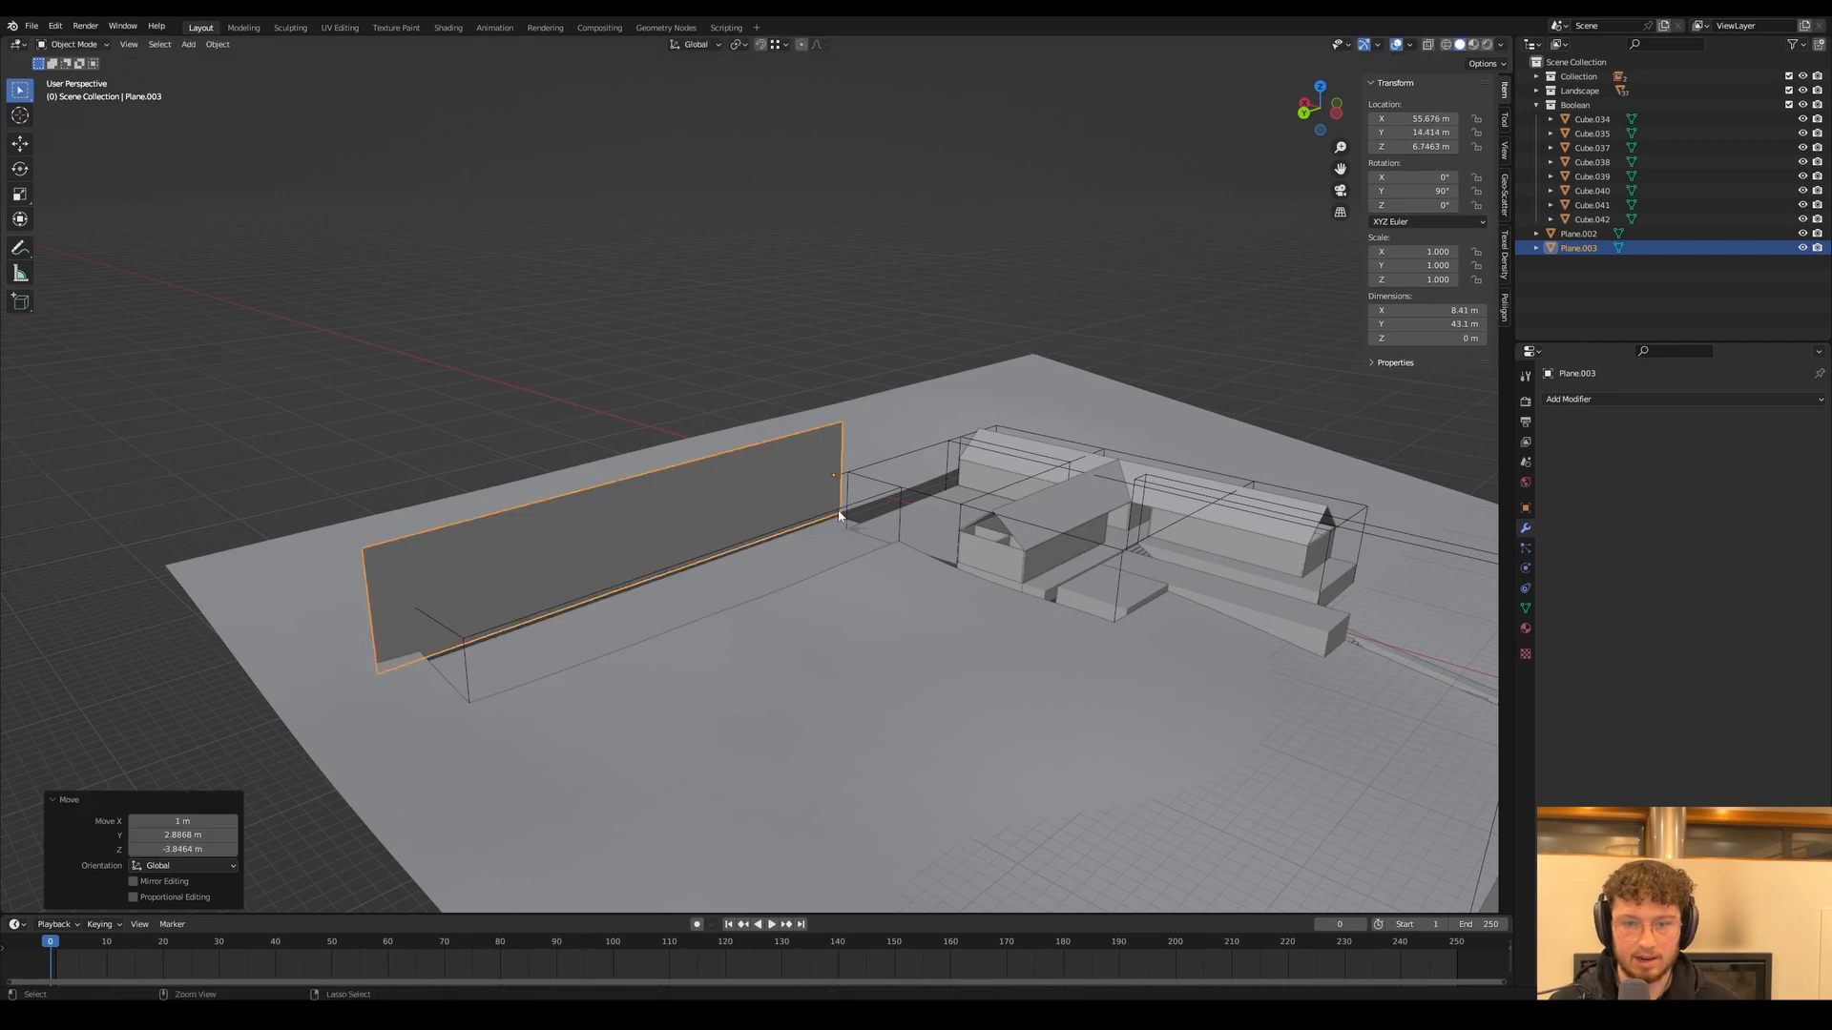
key(g)
key(z)
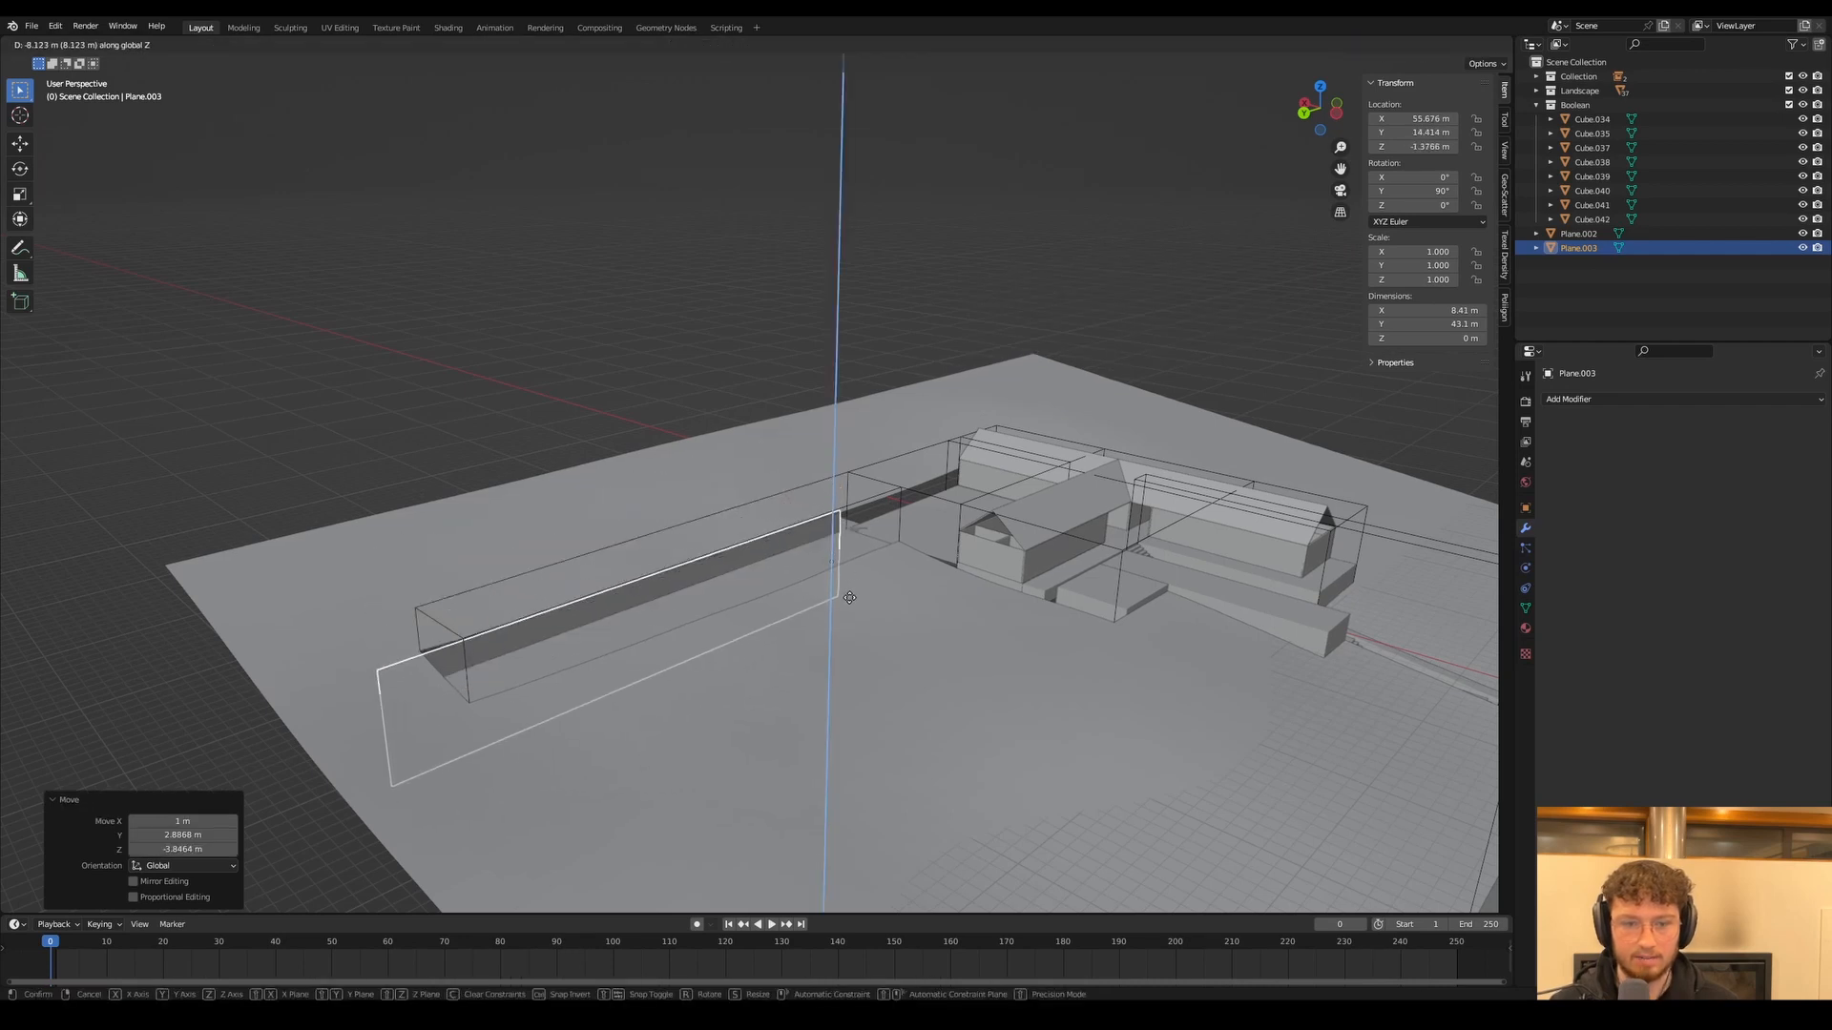
click(846, 595)
Lower the wall plane about 0.39 m more and slide it about 17.79 m along Y to meet the building
scroll(813, 531, up, 6)
mouse_move(809, 526)
middle_down()
mouse_move(887, 503)
mouse_move(836, 512)
middle_up()
key(g)
key(z)
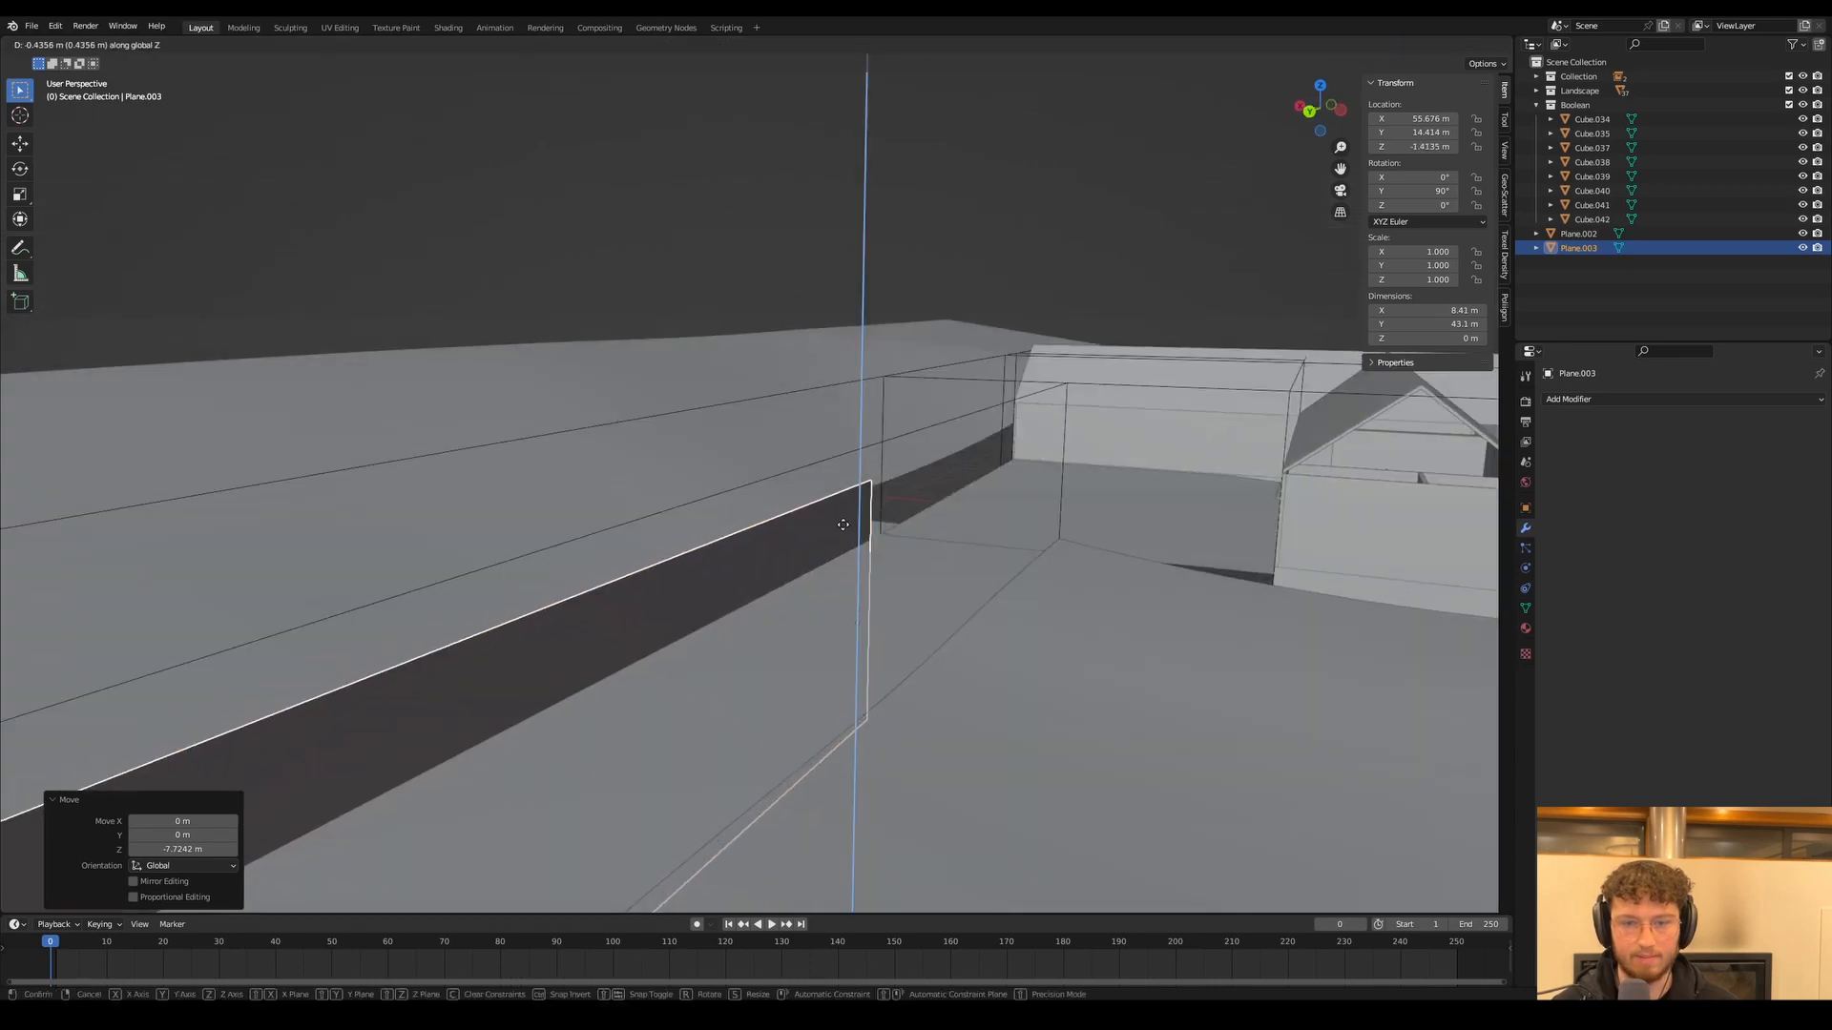
key(y)
click(1020, 466)
Move the wall plane's far edge along Y to the end of the cut, making the wall about 58 m long, and leave Edit Mode
key(Tab)
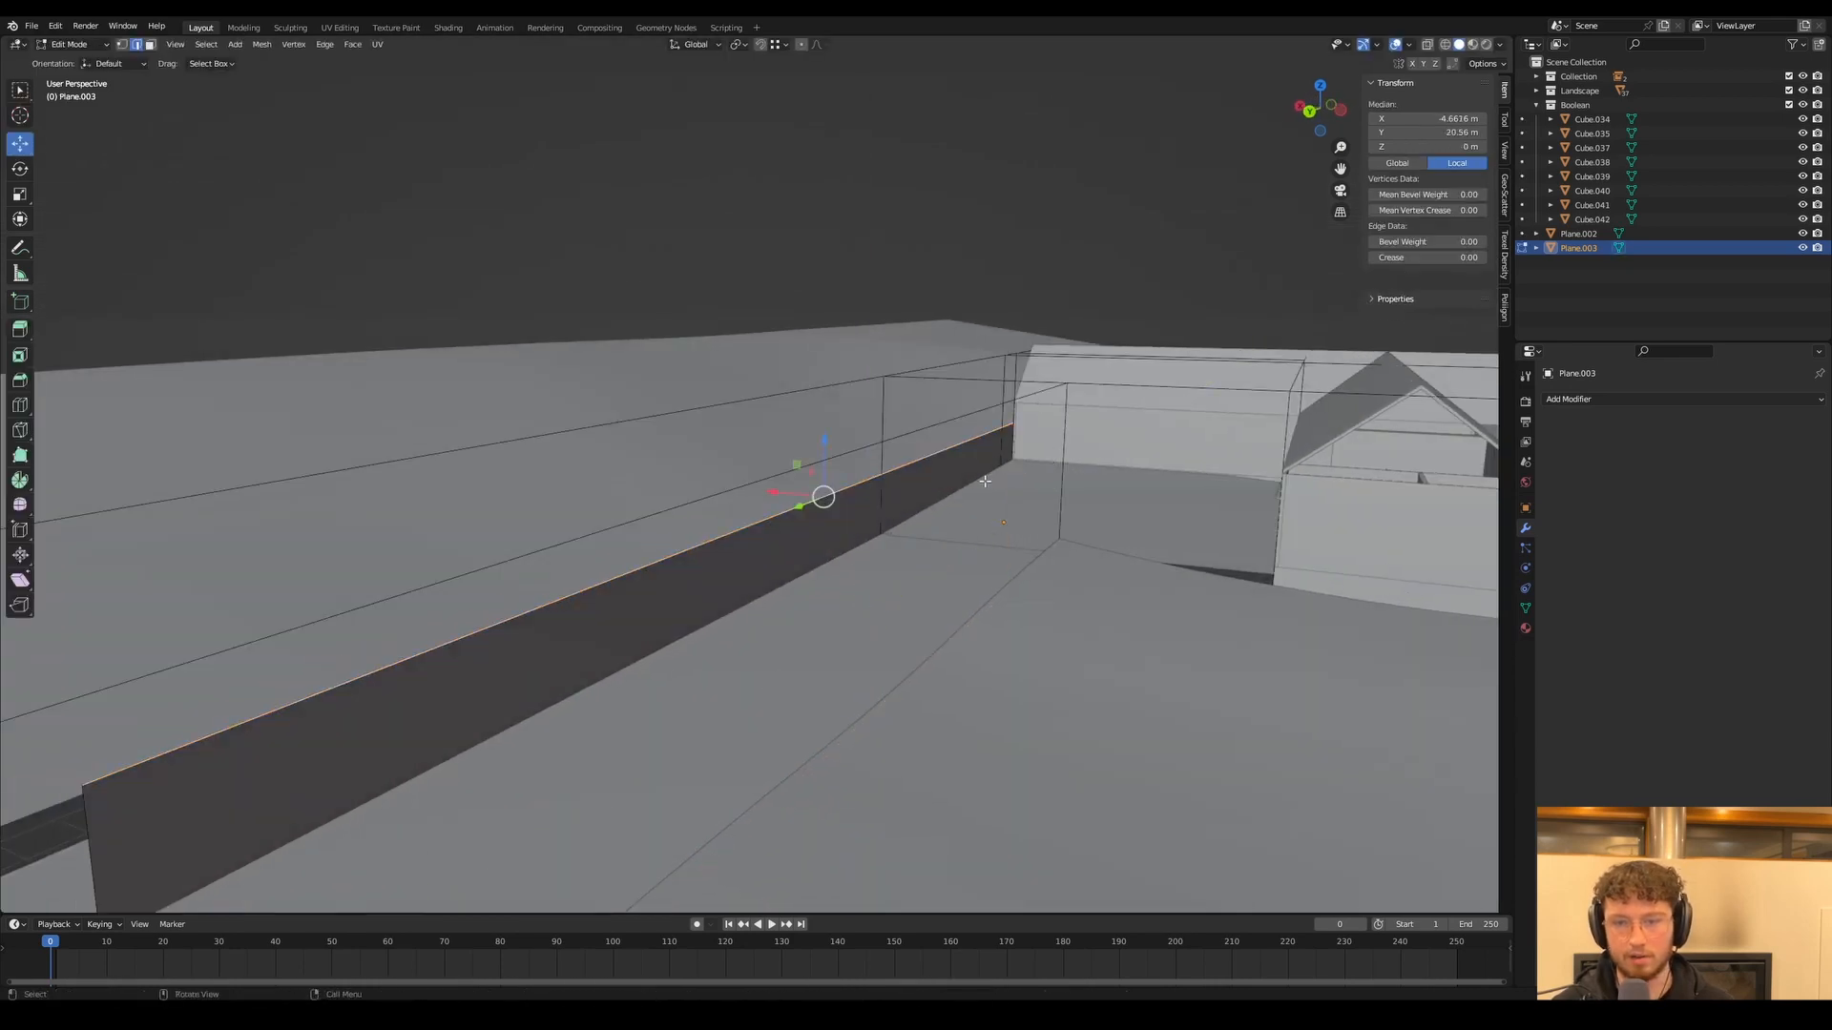
scroll(822, 583, down, 5)
key(g)
key(x)
key(y)
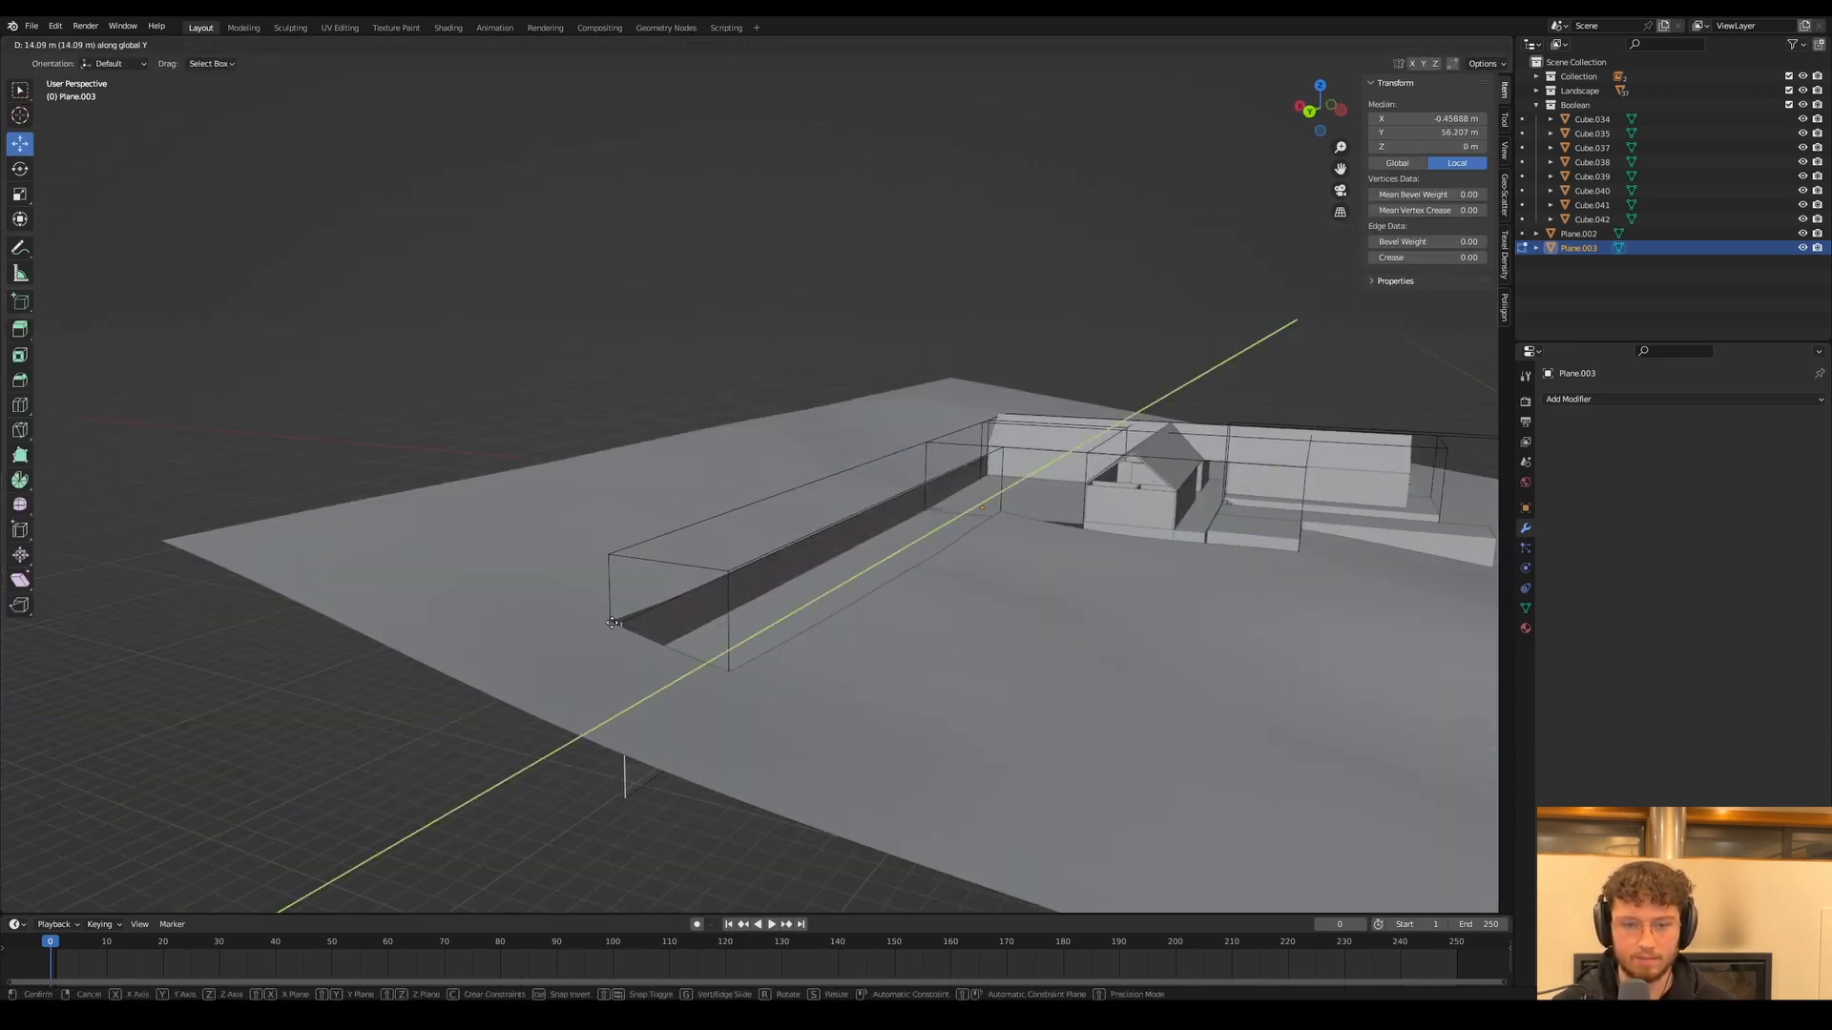
click(625, 668)
key(Tab)
Open the landscape plane's mesh for editing and enable proportional editing
click(645, 327)
scroll(941, 540, up, 5)
shift+middle_drag(941, 540, 788, 535)
scroll(791, 576, up, 3)
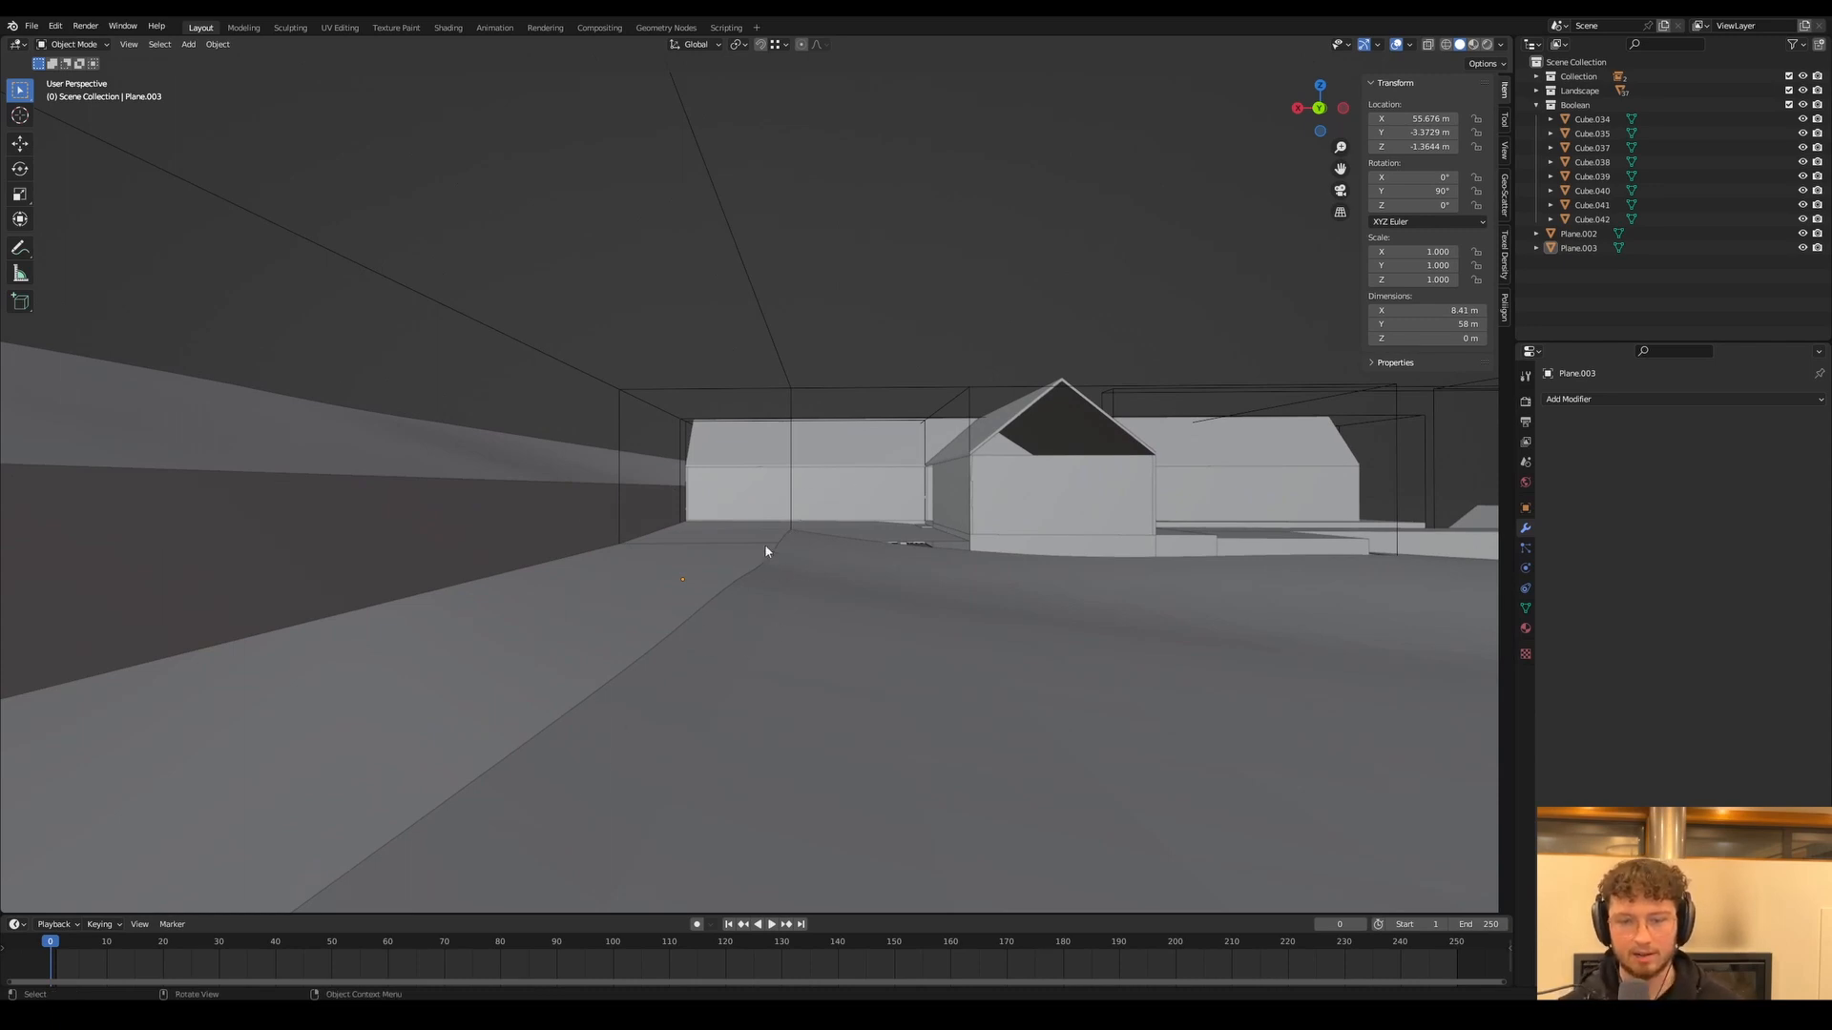
middle_drag(720, 565, 847, 631)
click(867, 645)
key(Tab)
click(850, 565)
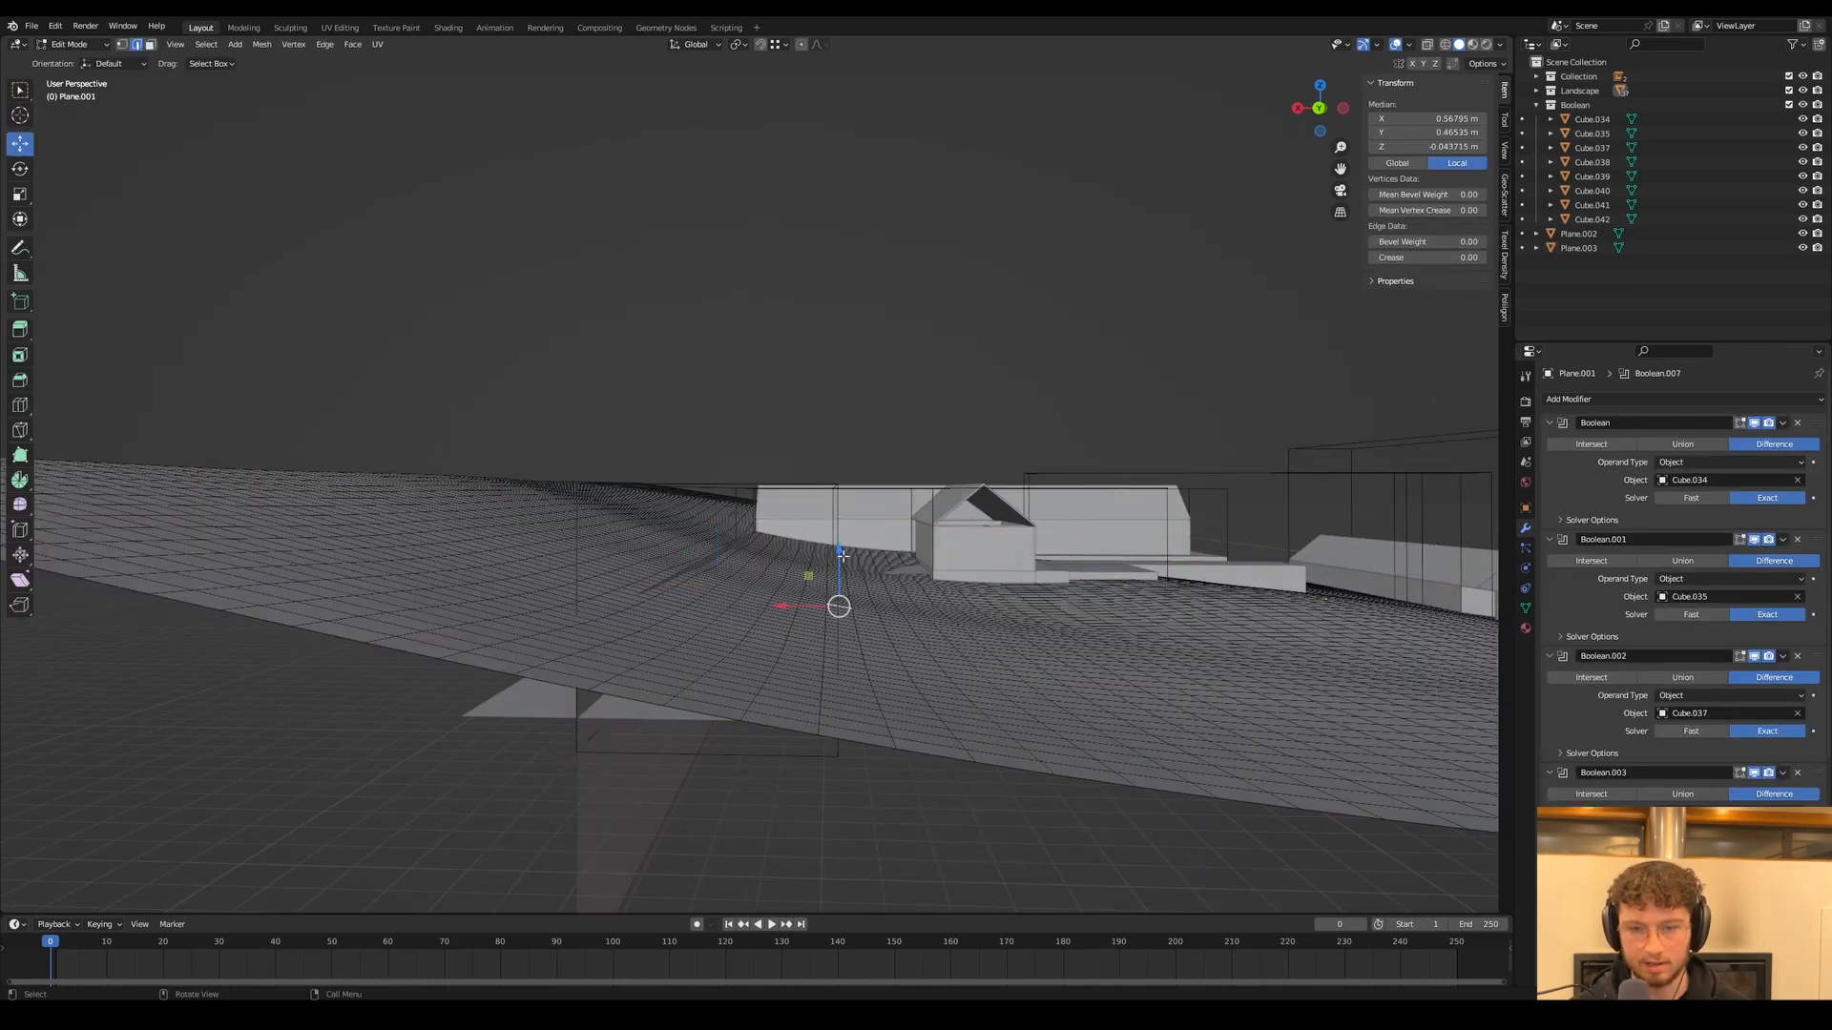
drag(841, 555, 849, 567)
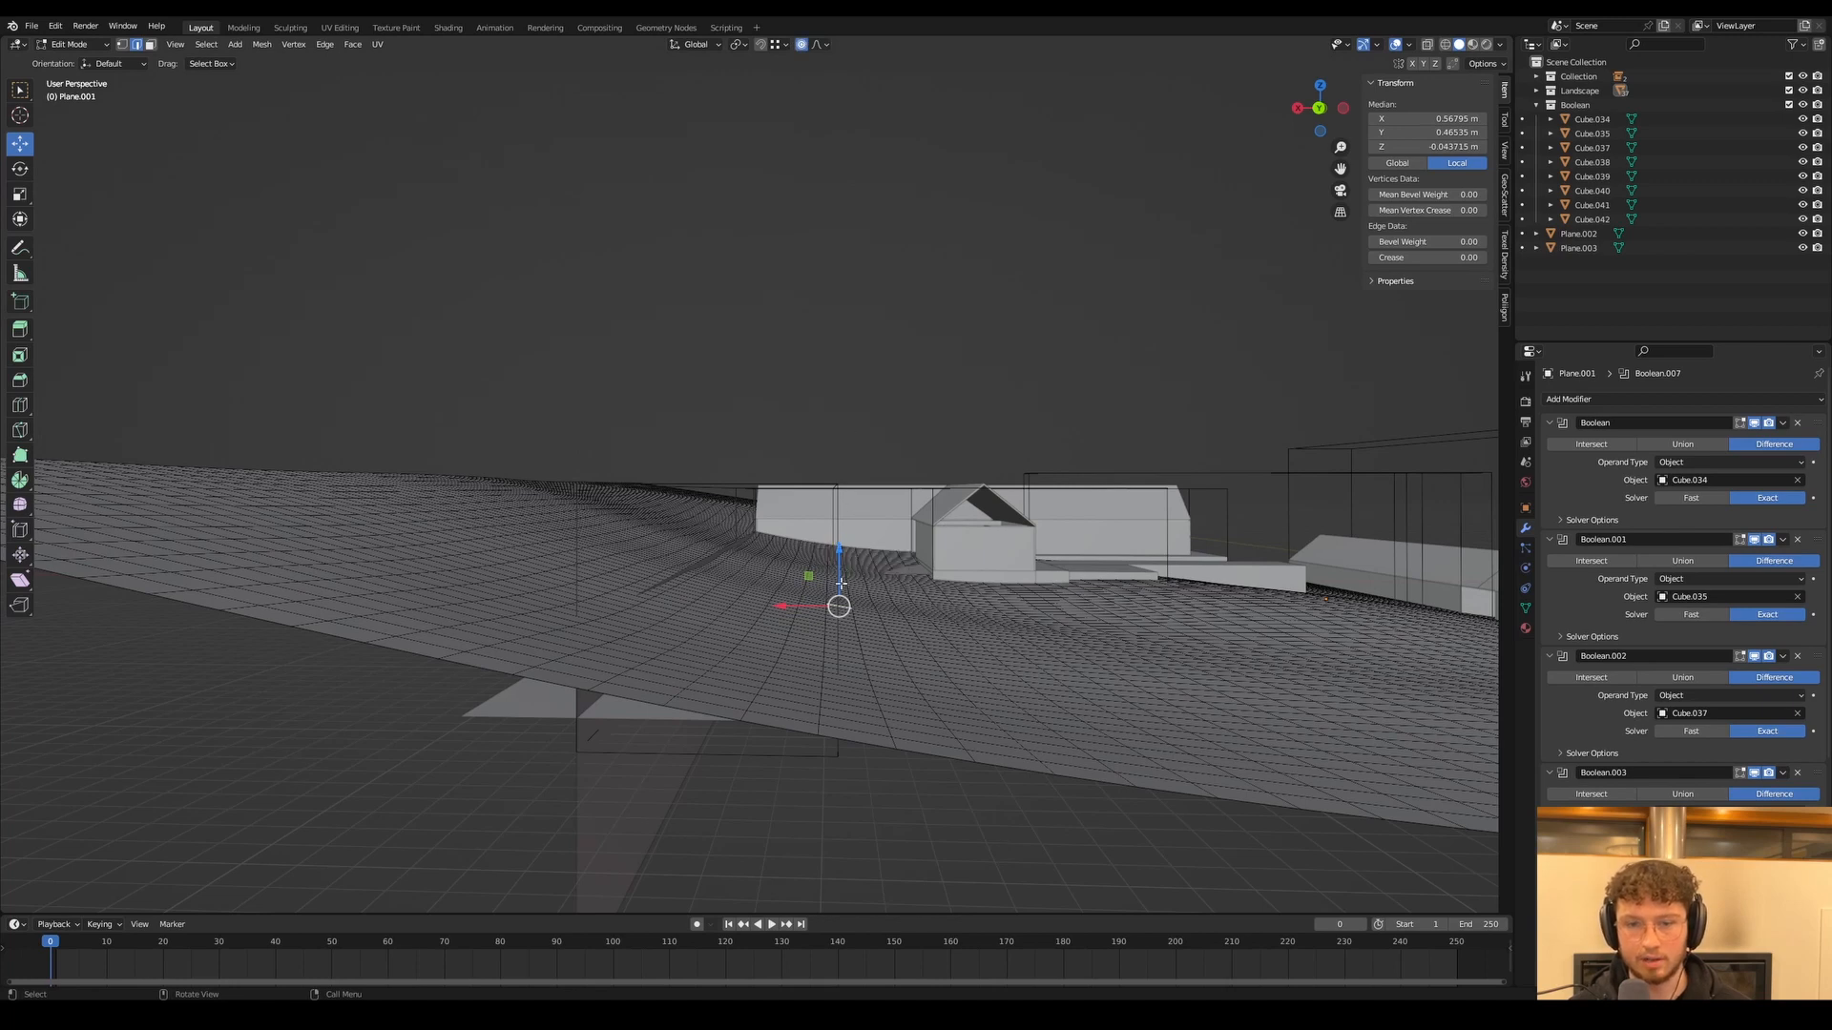
From the top view, select the line of landscape vertices along the driveway's open side in vertex mode
middle_drag(840, 583, 818, 572)
alt+middle_drag(862, 491, 852, 536)
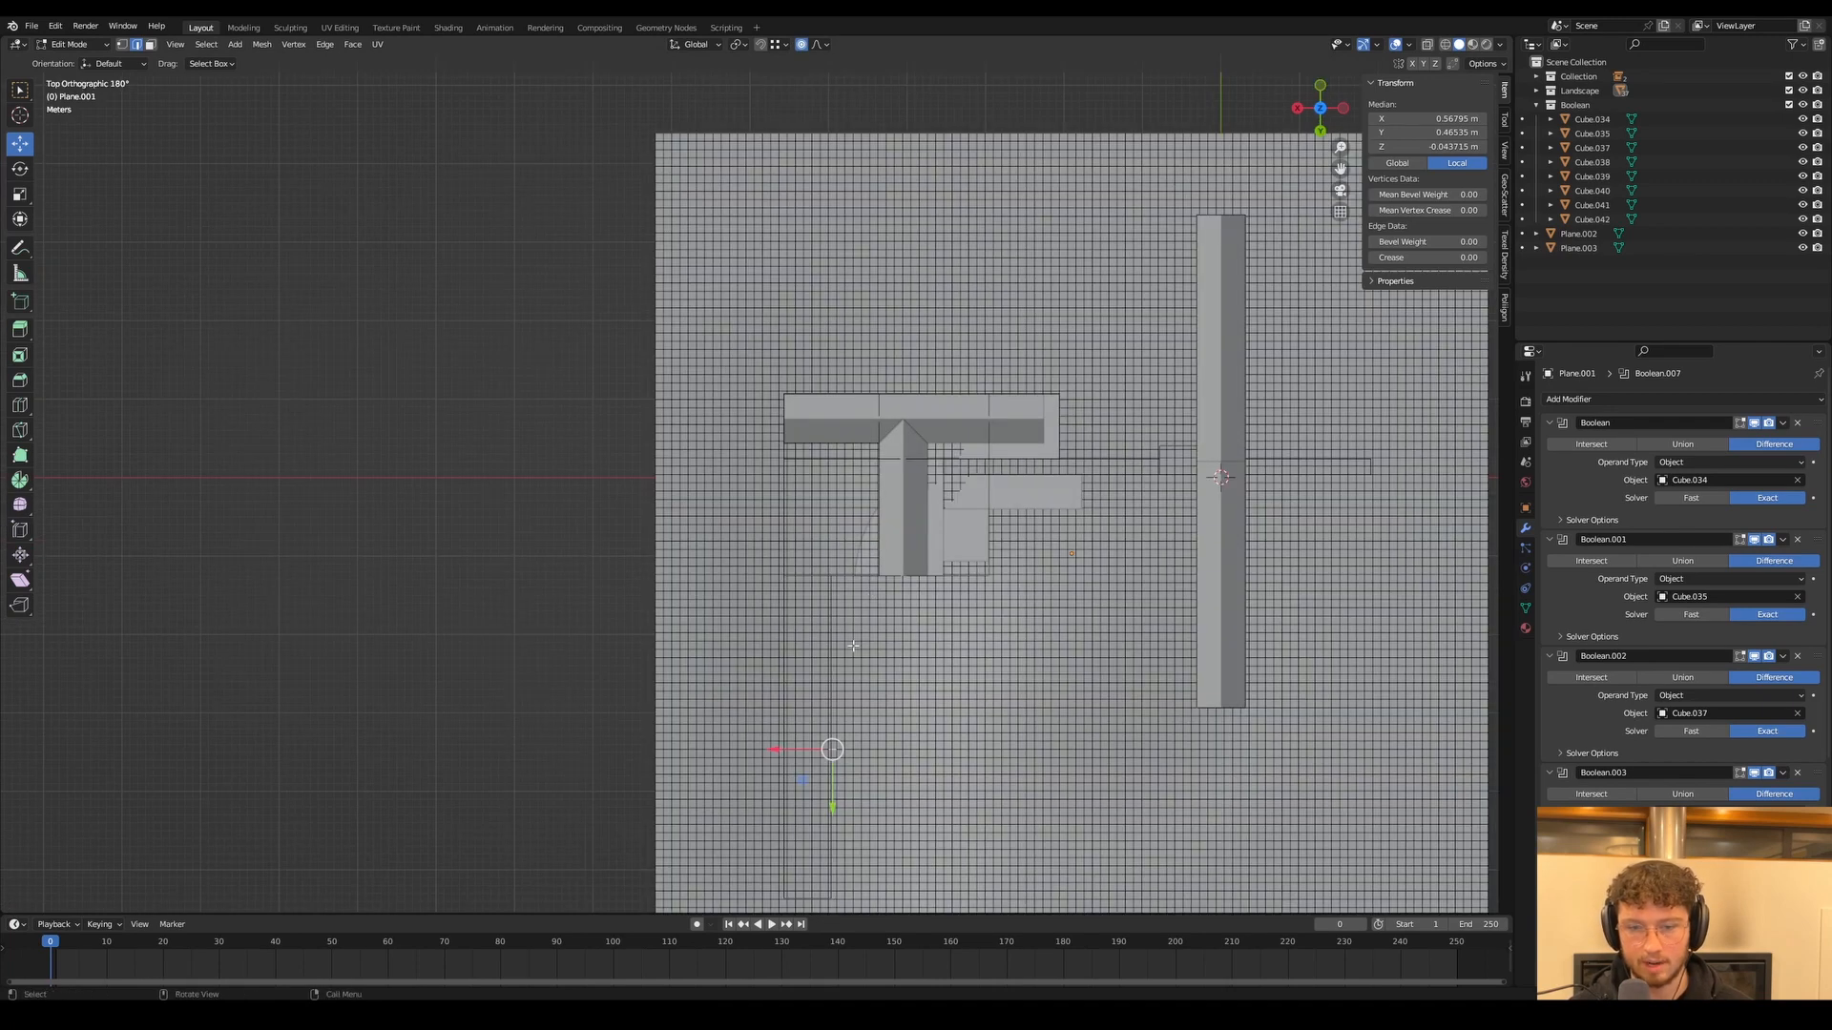
scroll(822, 495, down, 2)
shift+middle_drag(834, 685, 834, 578)
scroll(844, 589, up, 2)
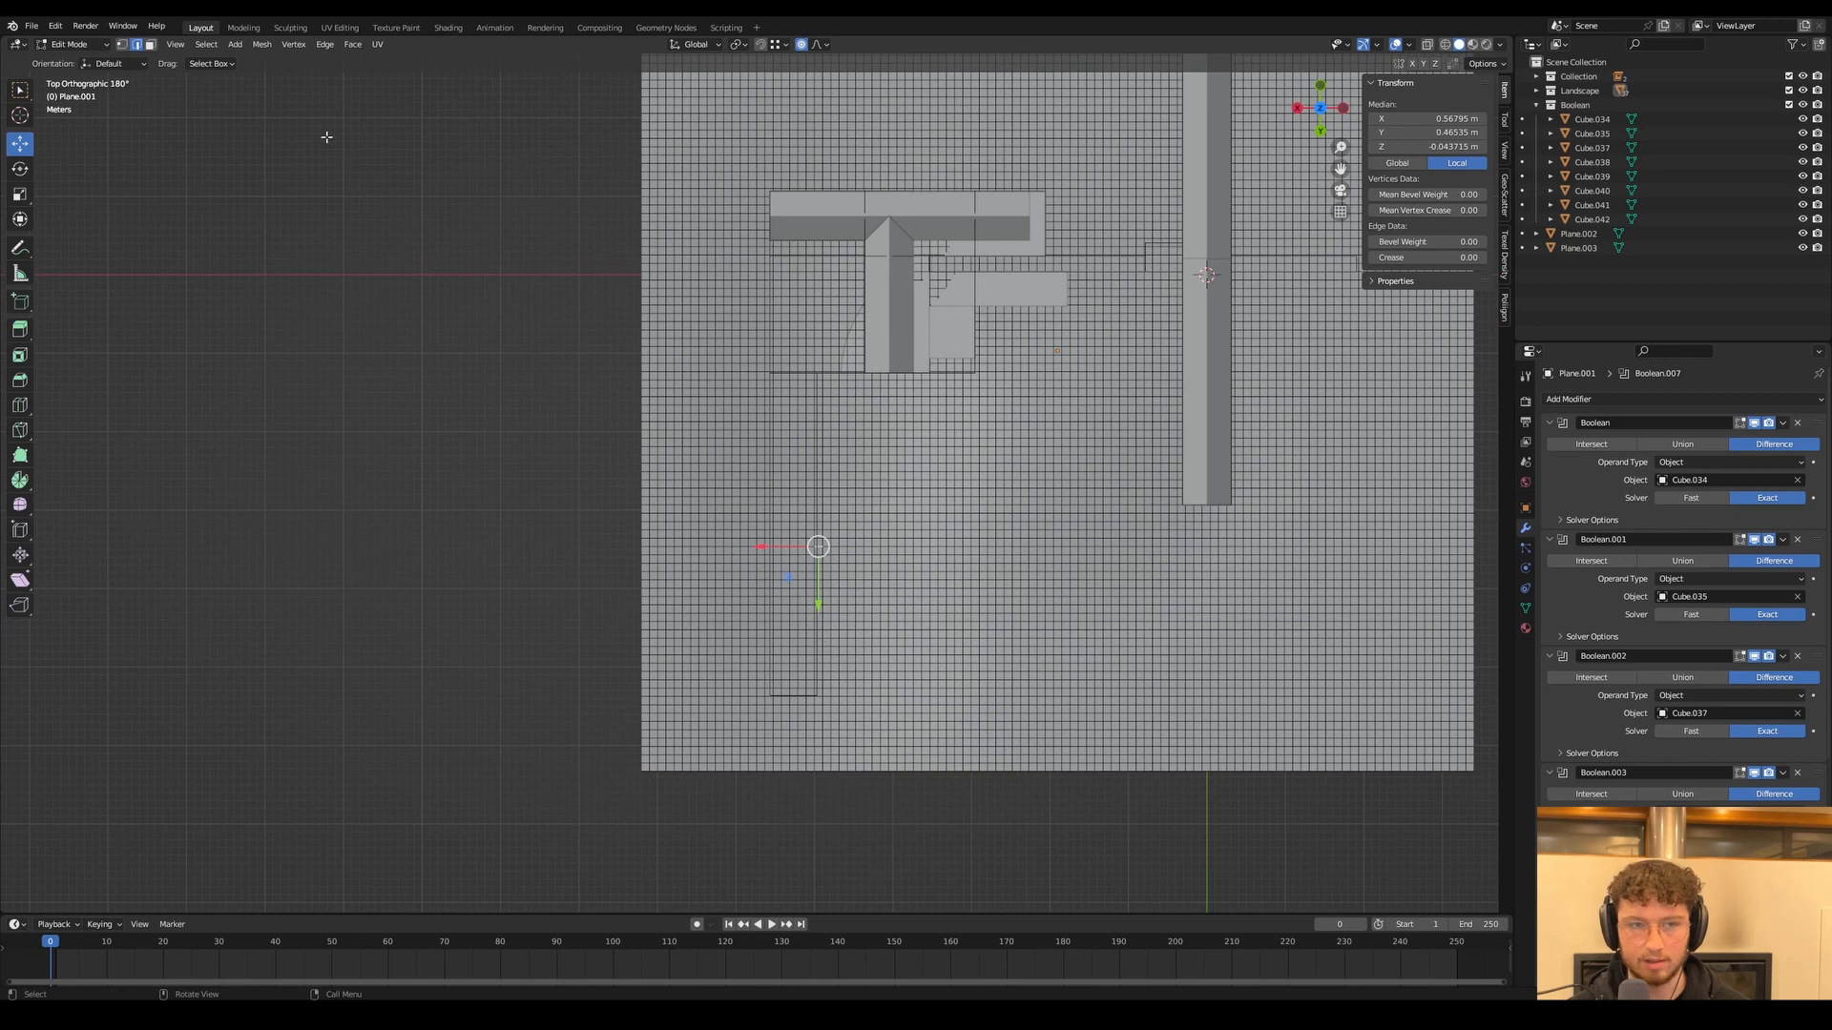
click(121, 44)
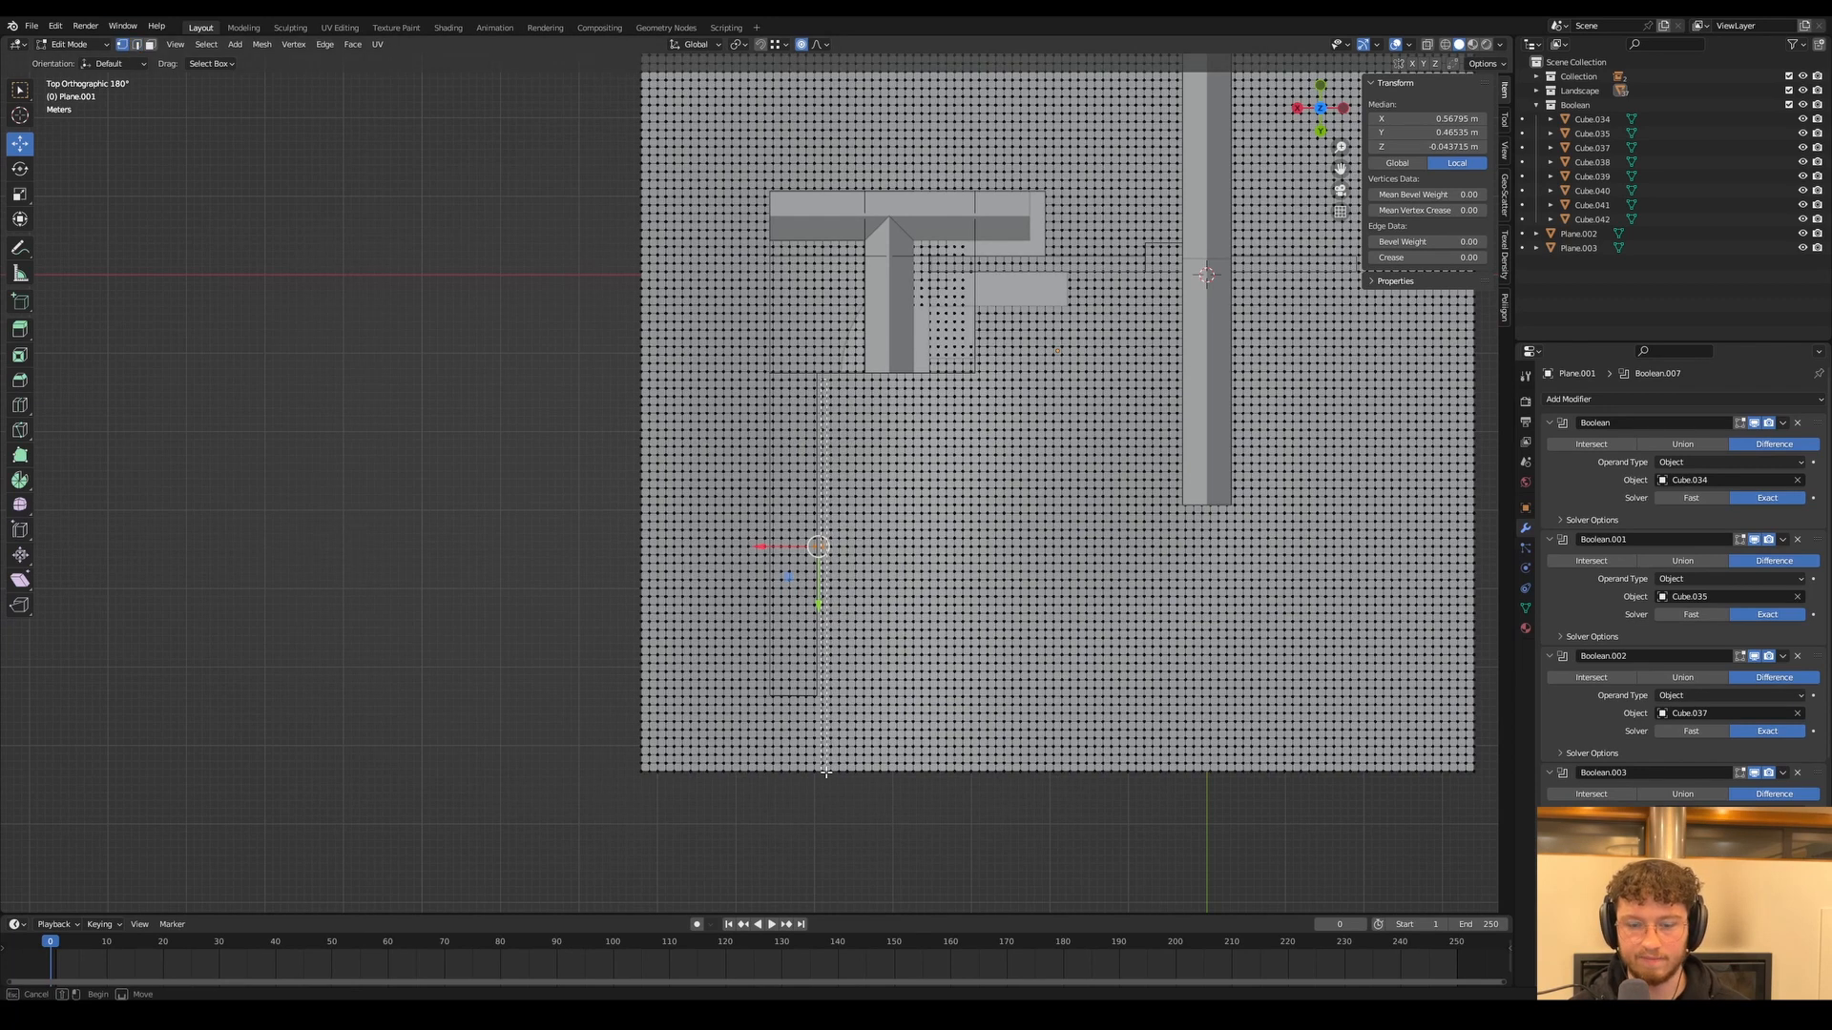
middle_drag(825, 771, 840, 535)
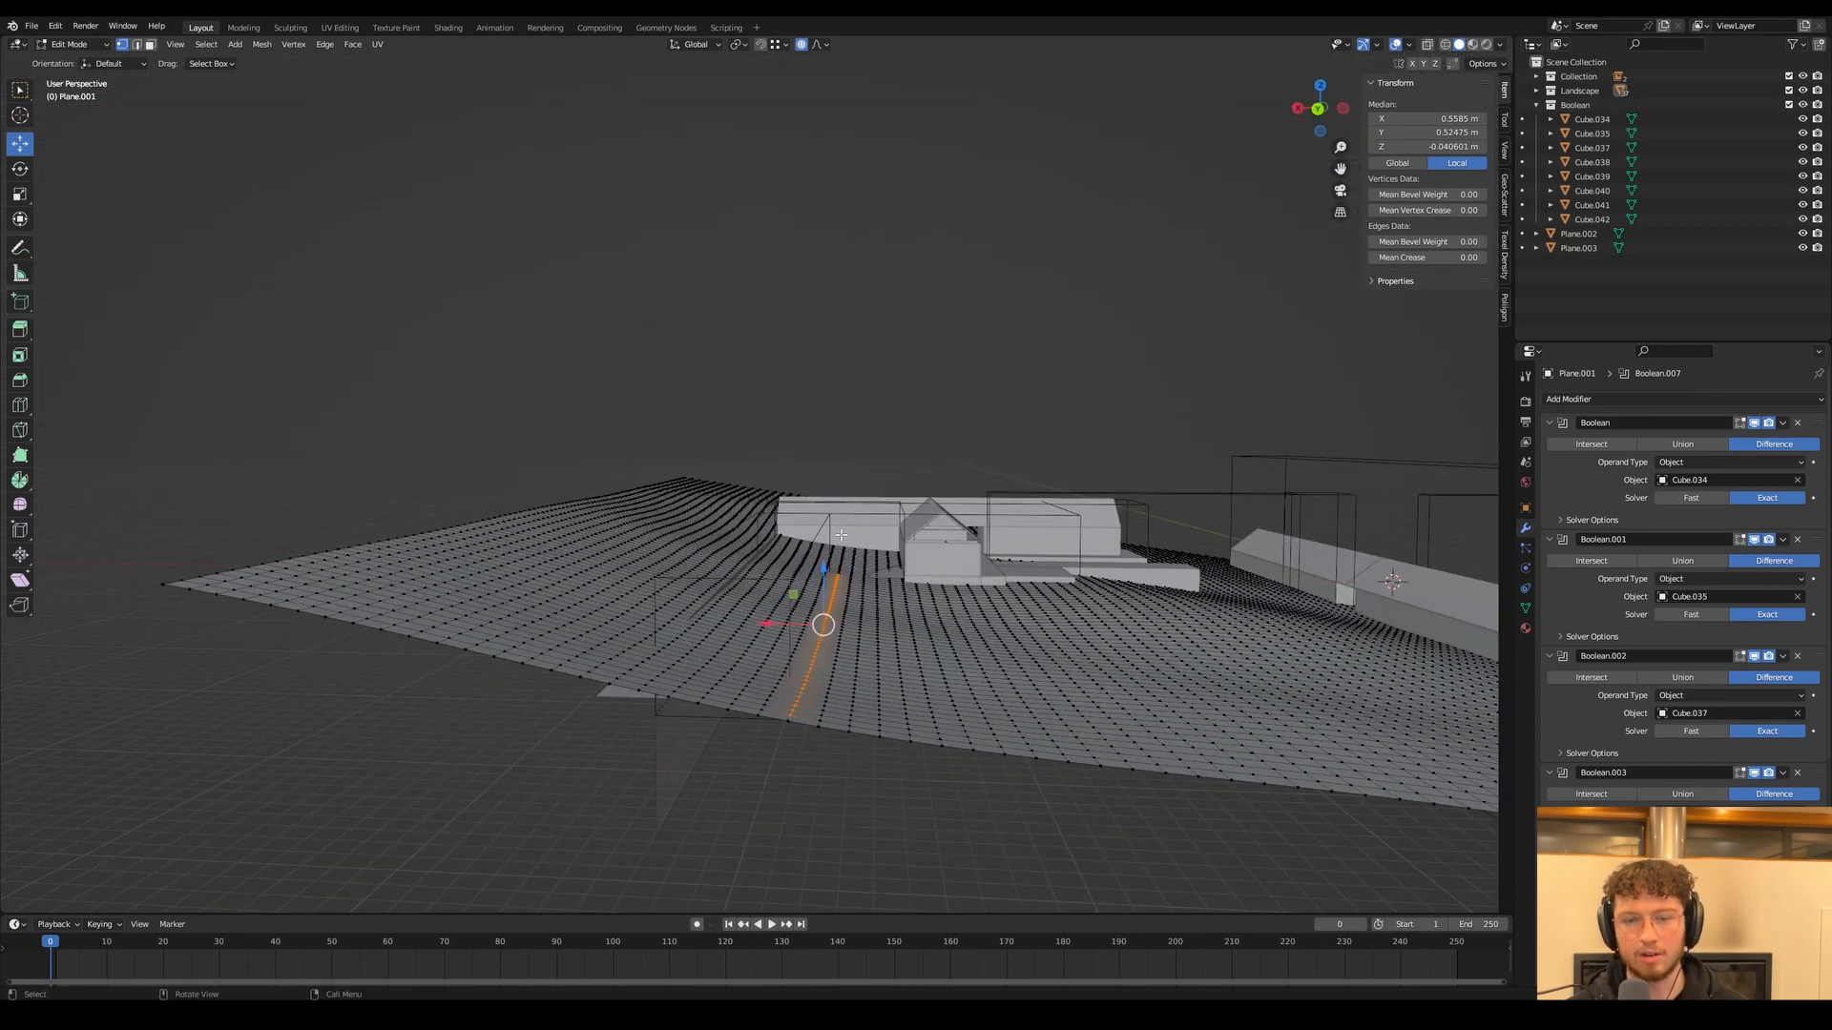
Lower the selected vertices about 0.69 m along Z with smooth proportional size 4.595, and leave Edit Mode
key(g)
key(z)
scroll(841, 535, up, 15)
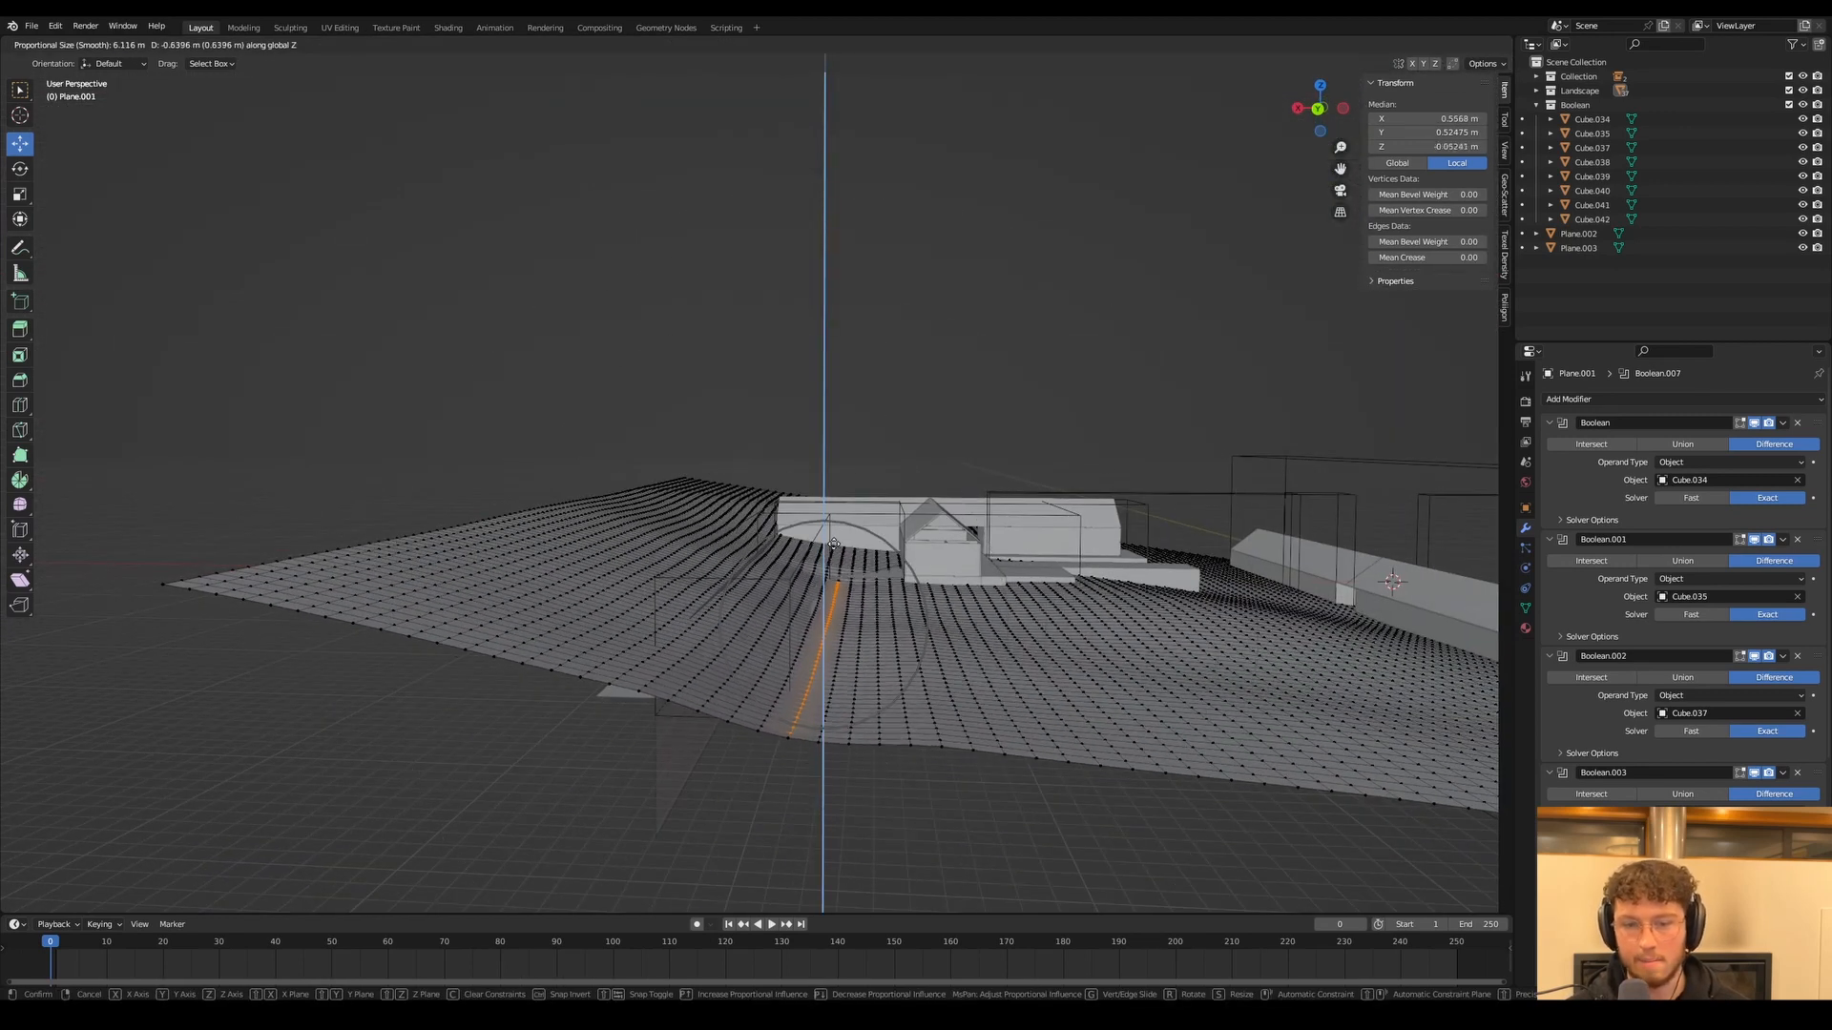
scroll(832, 555, up, 3)
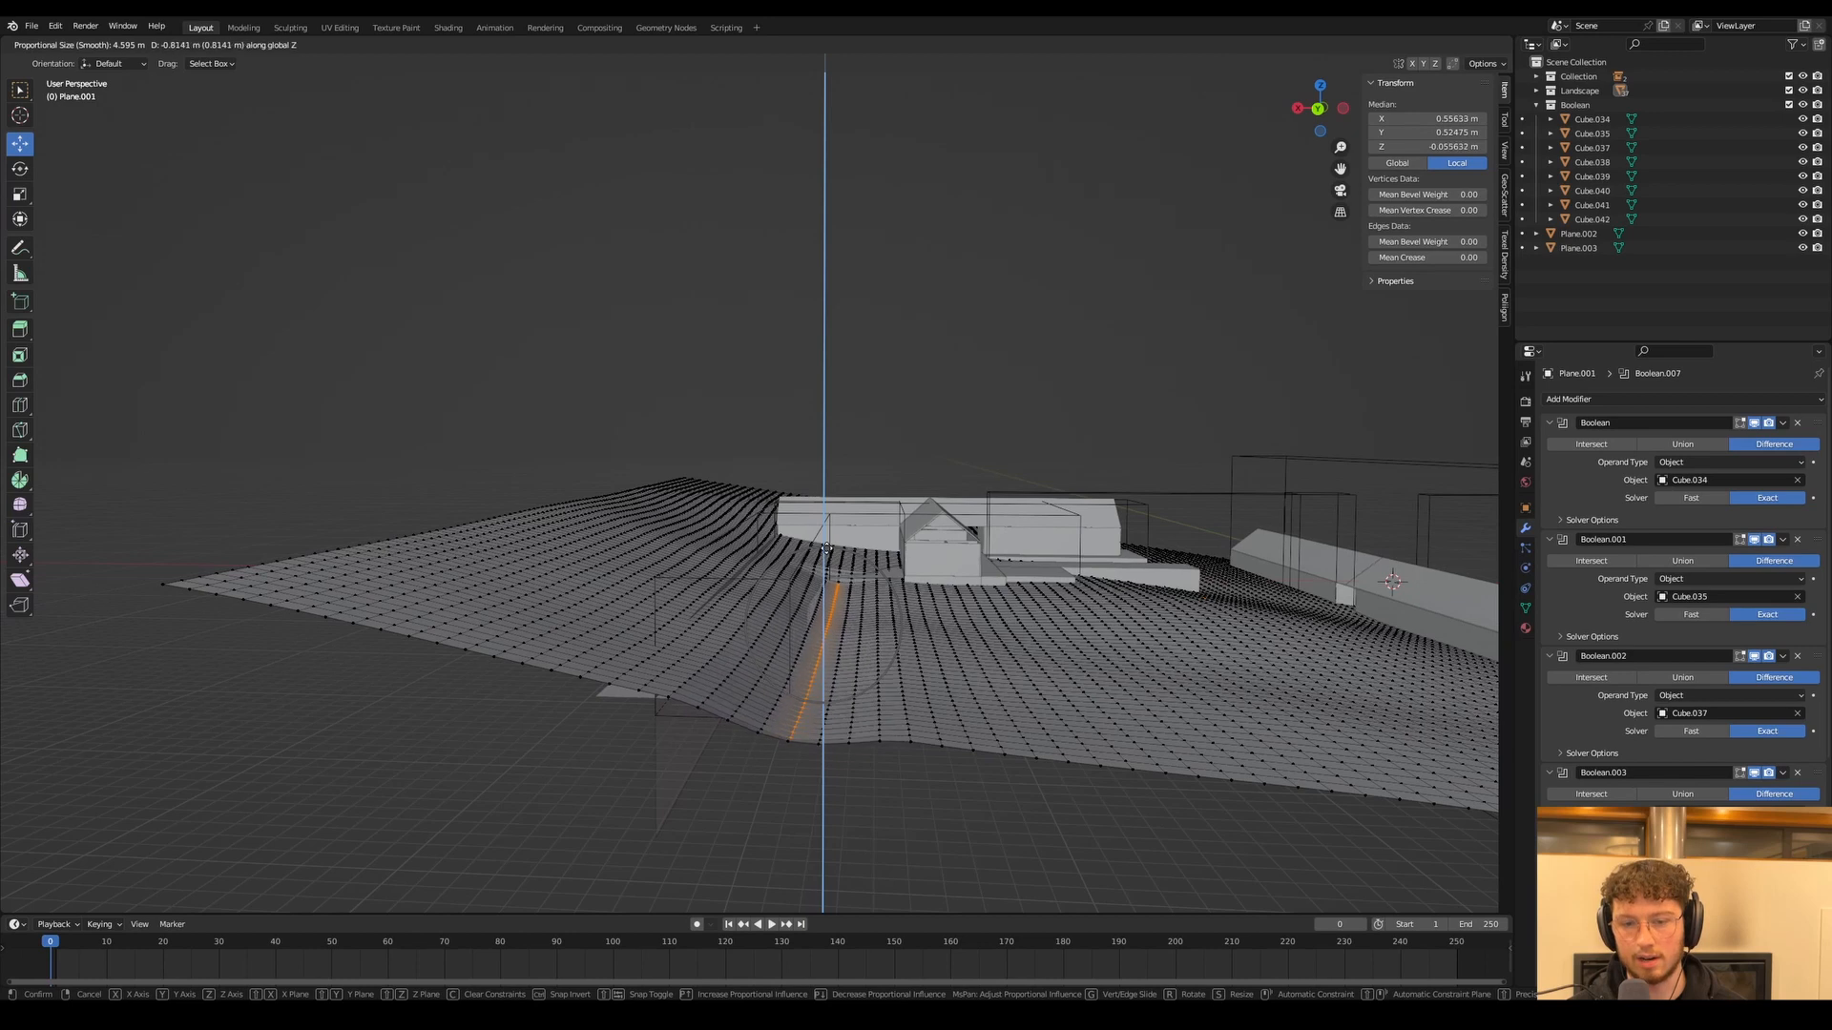
click(826, 546)
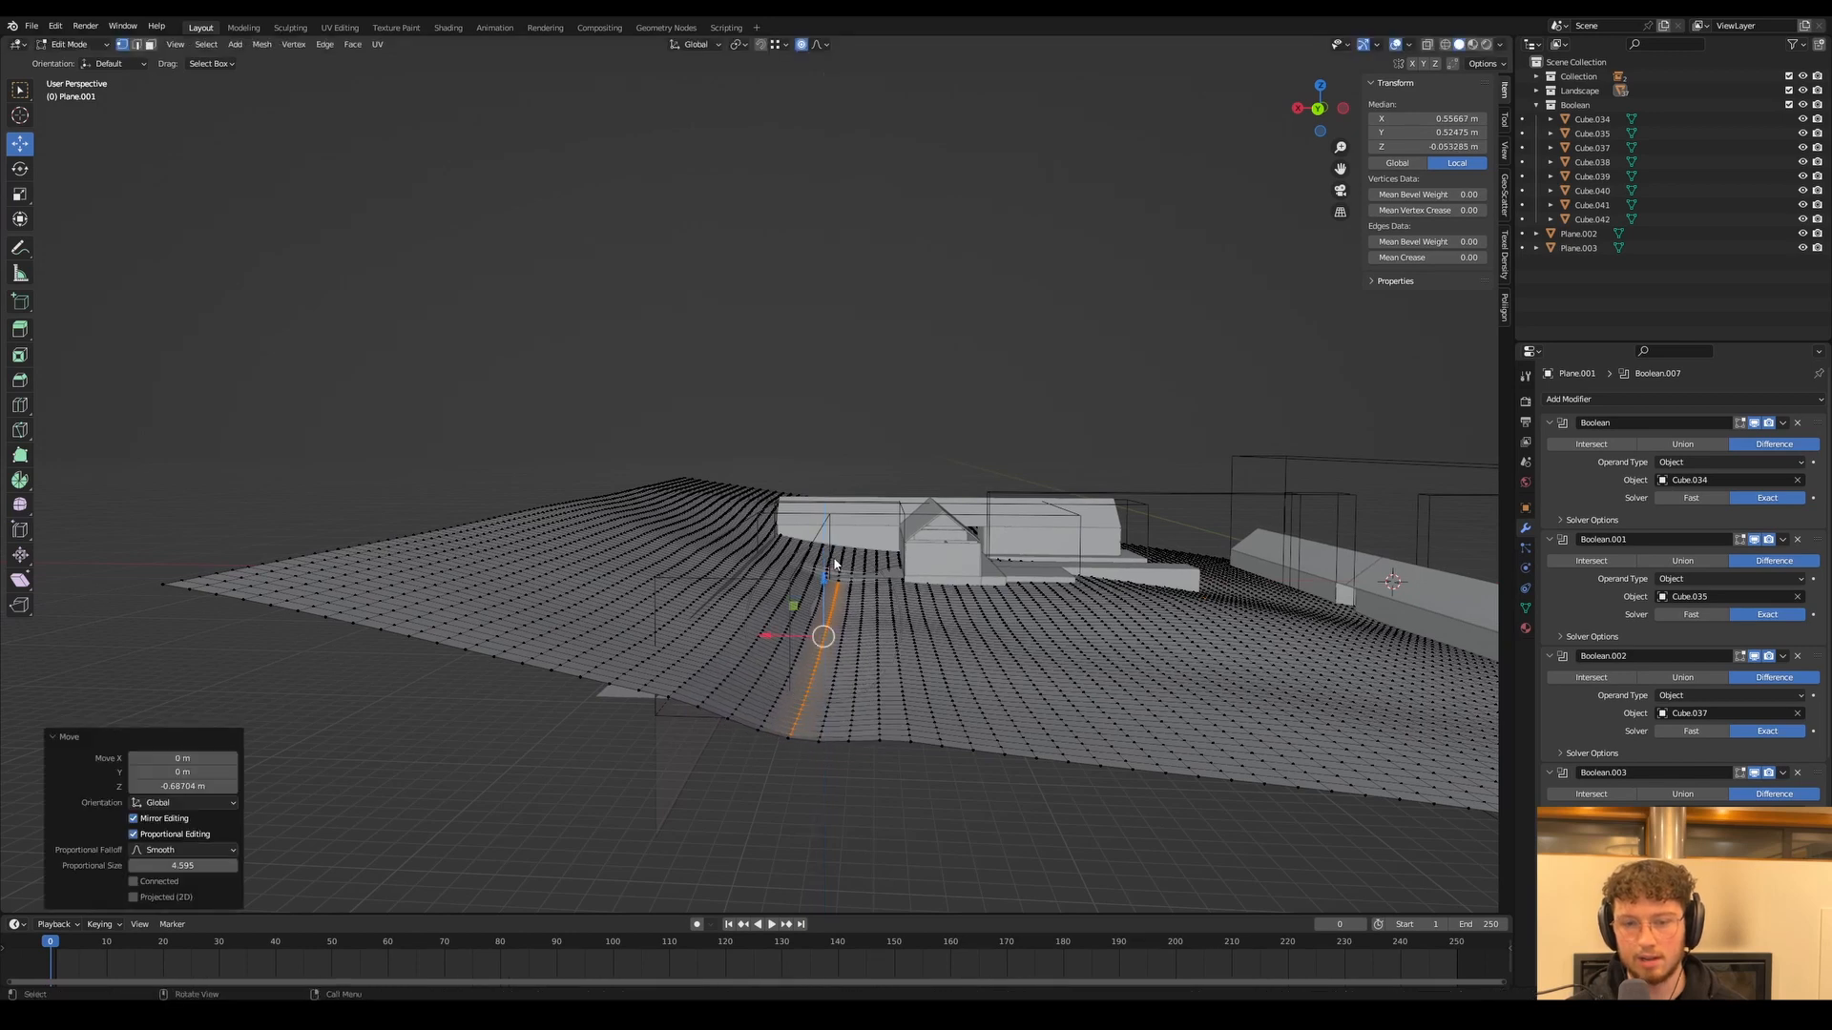
key(Tab)
Examine the lowered terrain beside the driveway for how it meets the driveway plane and courtyard
scroll(763, 582, up, 8)
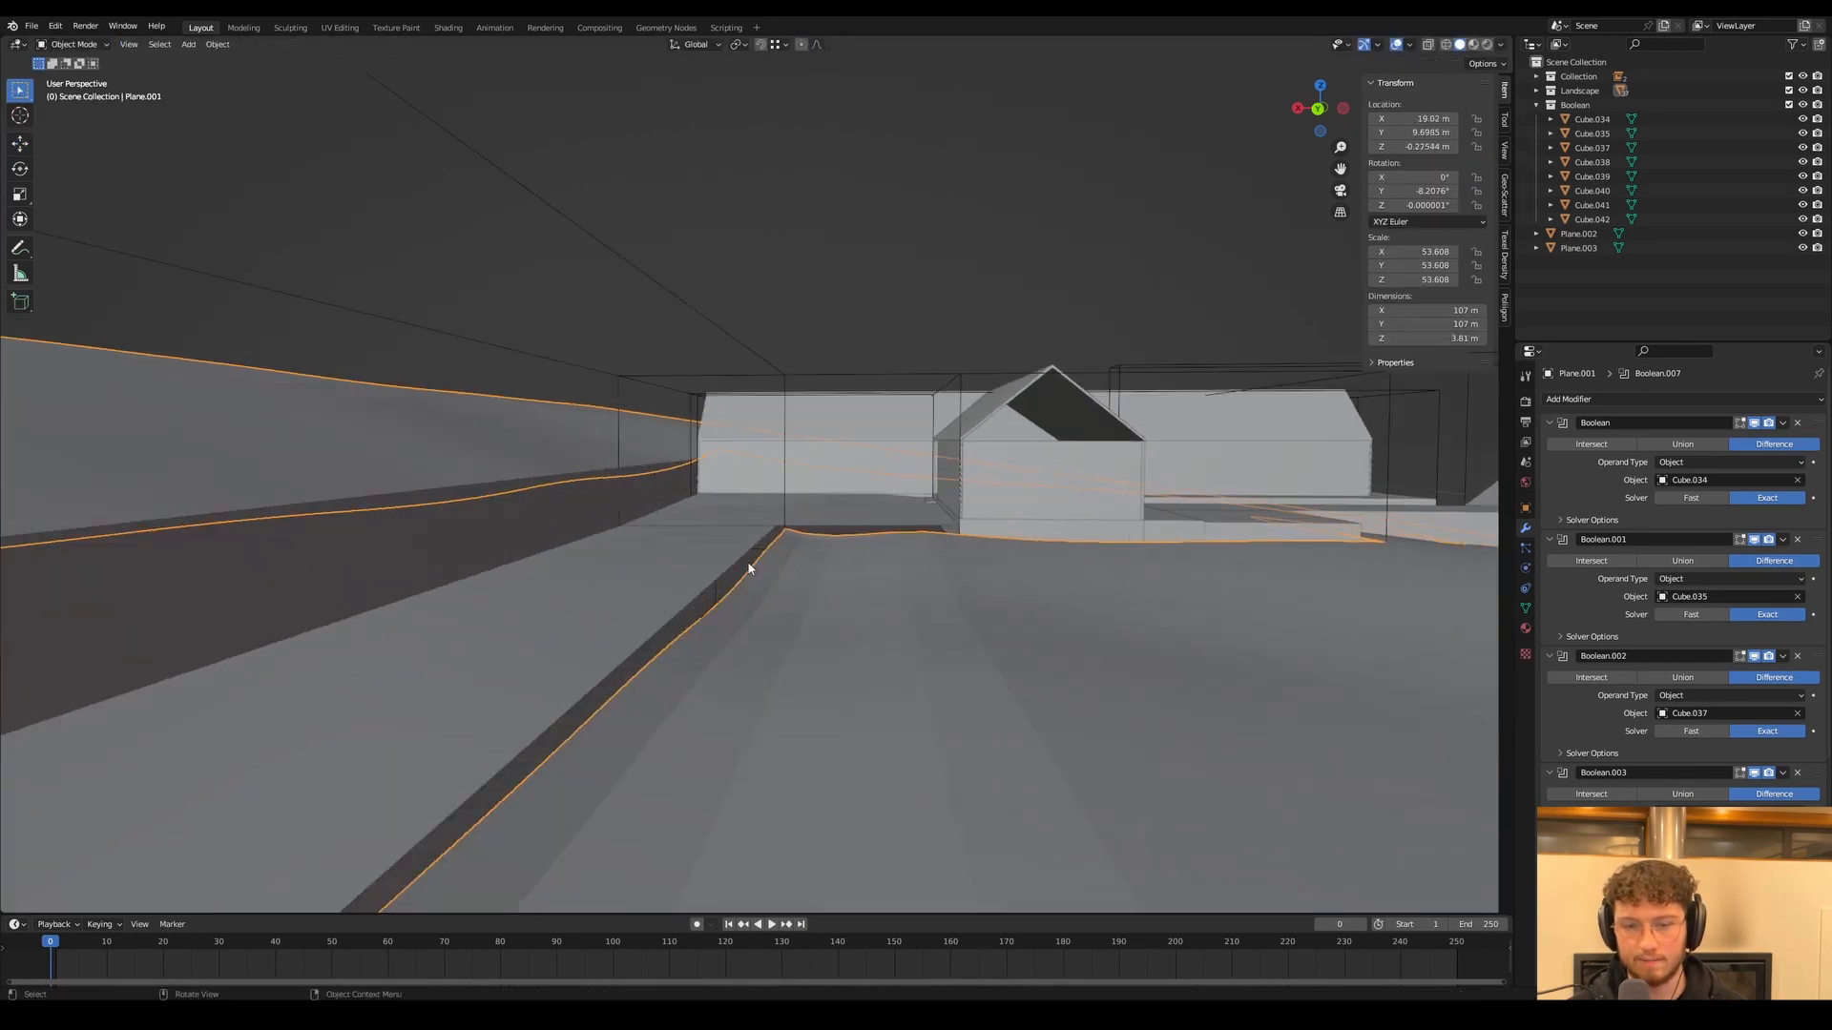
shift+middle_drag(786, 544, 769, 621)
scroll(838, 482, down, 6)
key(Tab)
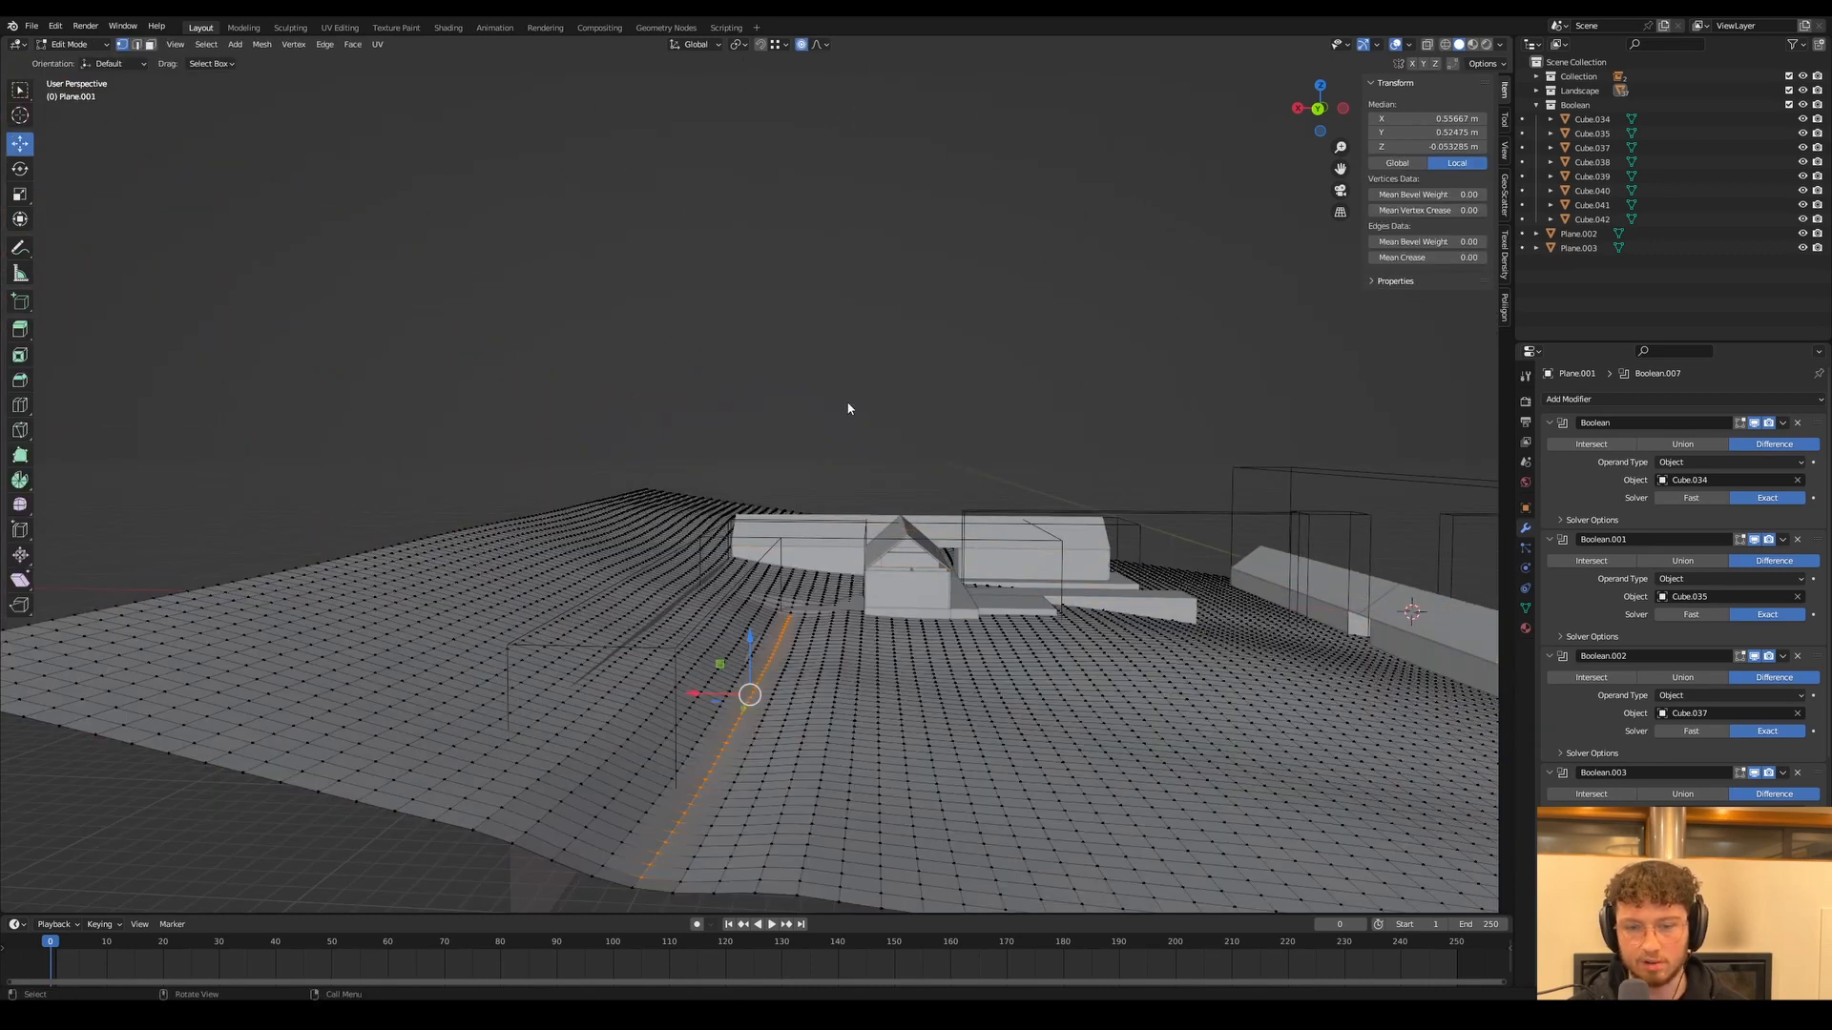
key(Tab)
scroll(724, 625, up, 5)
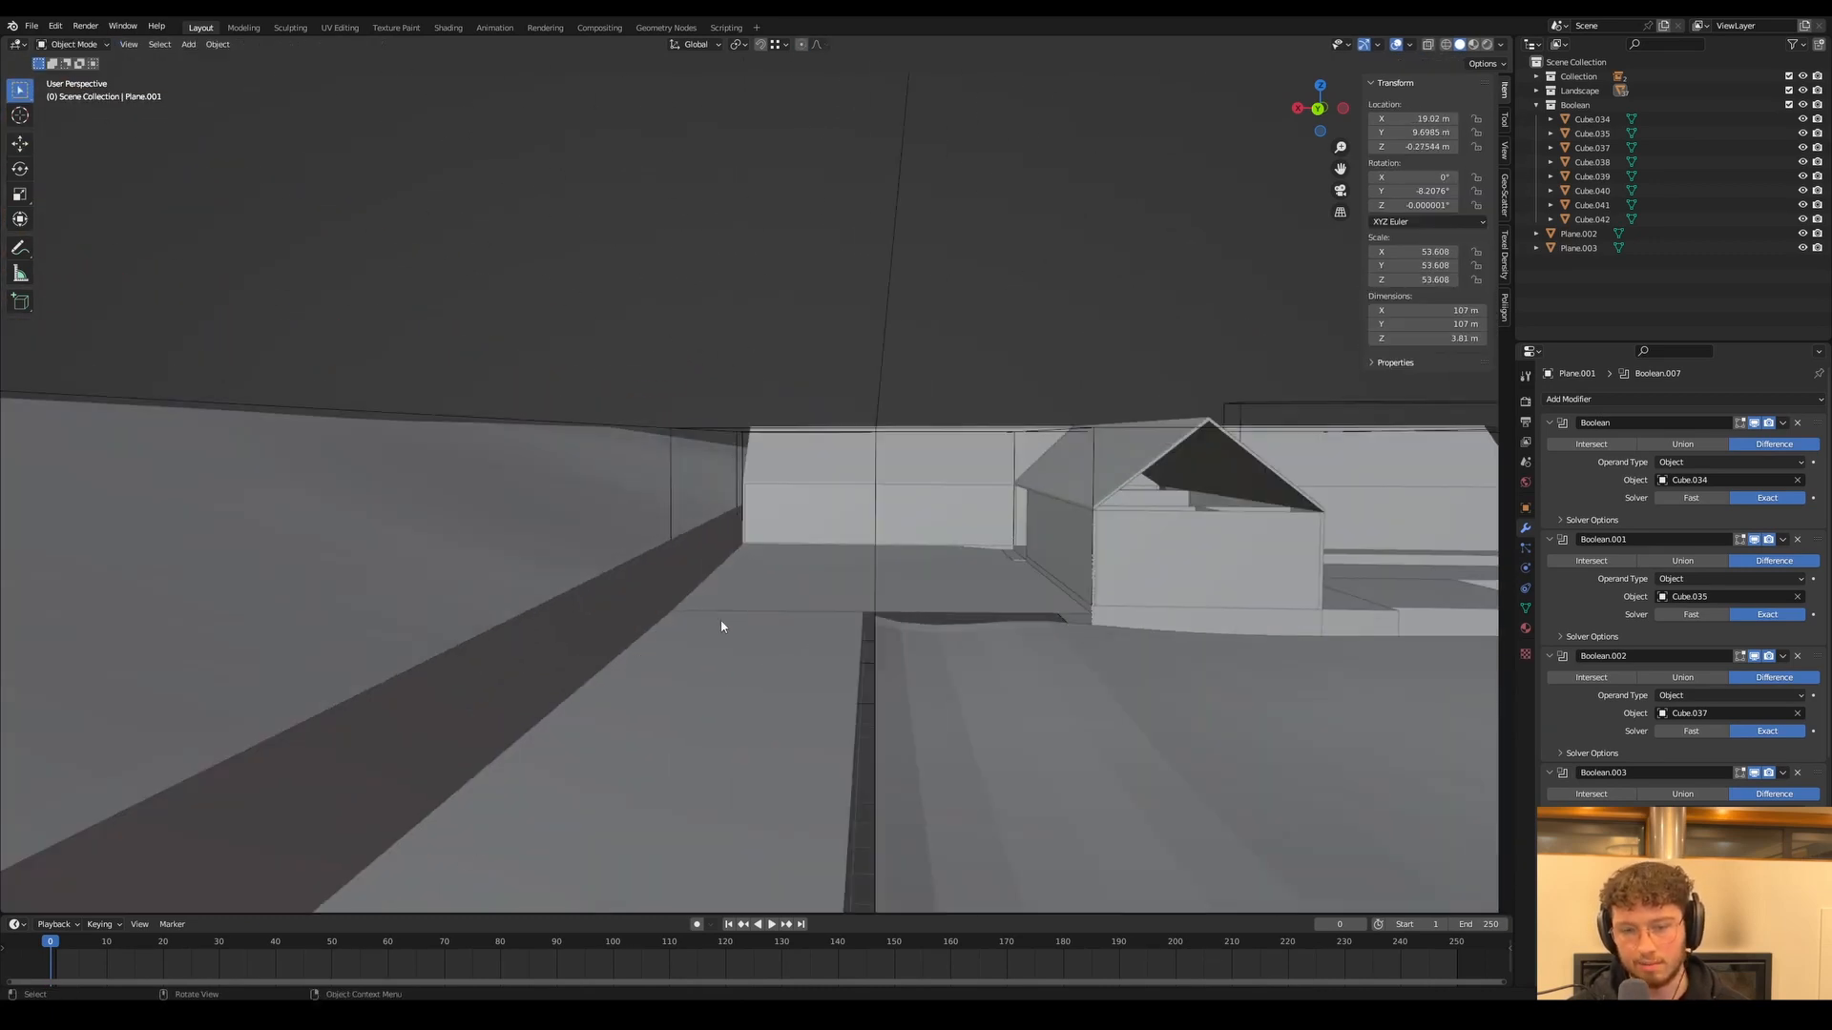
mouse_move(725, 625)
middle_down()
mouse_move(760, 605)
mouse_move(674, 617)
mouse_move(749, 616)
middle_up()
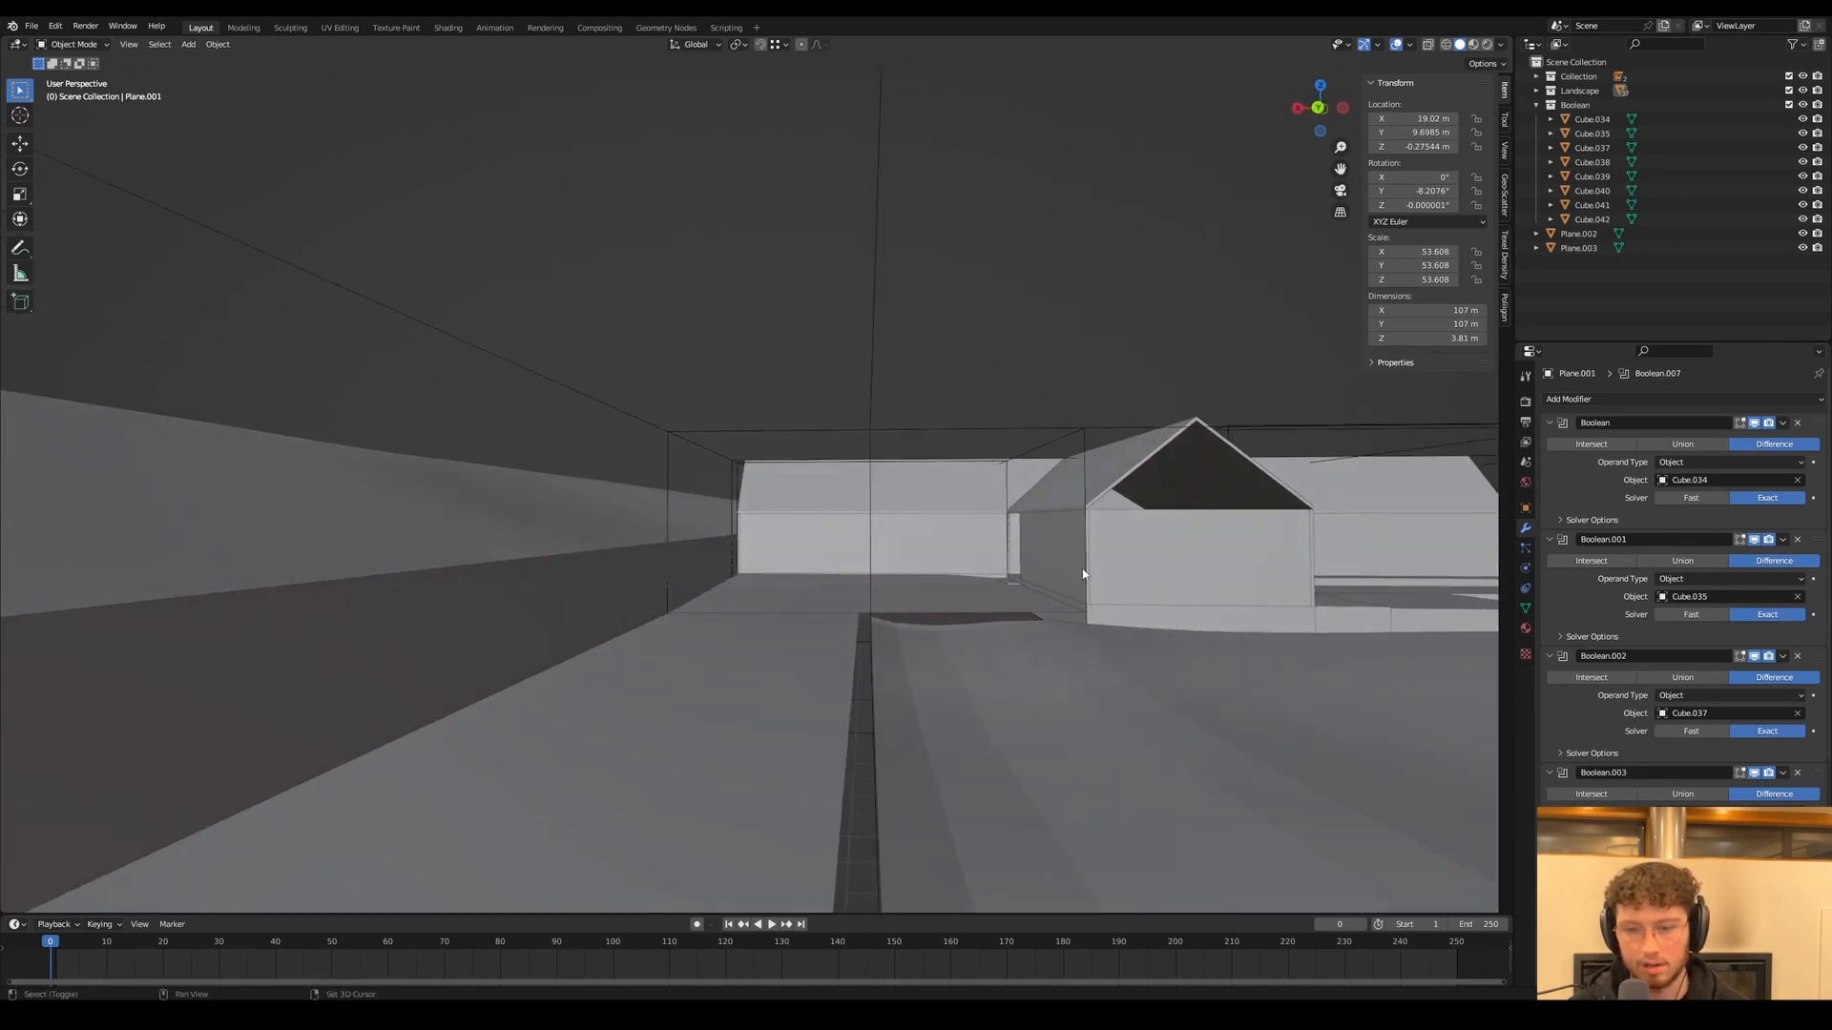
shift+middle_drag(1083, 574, 773, 653)
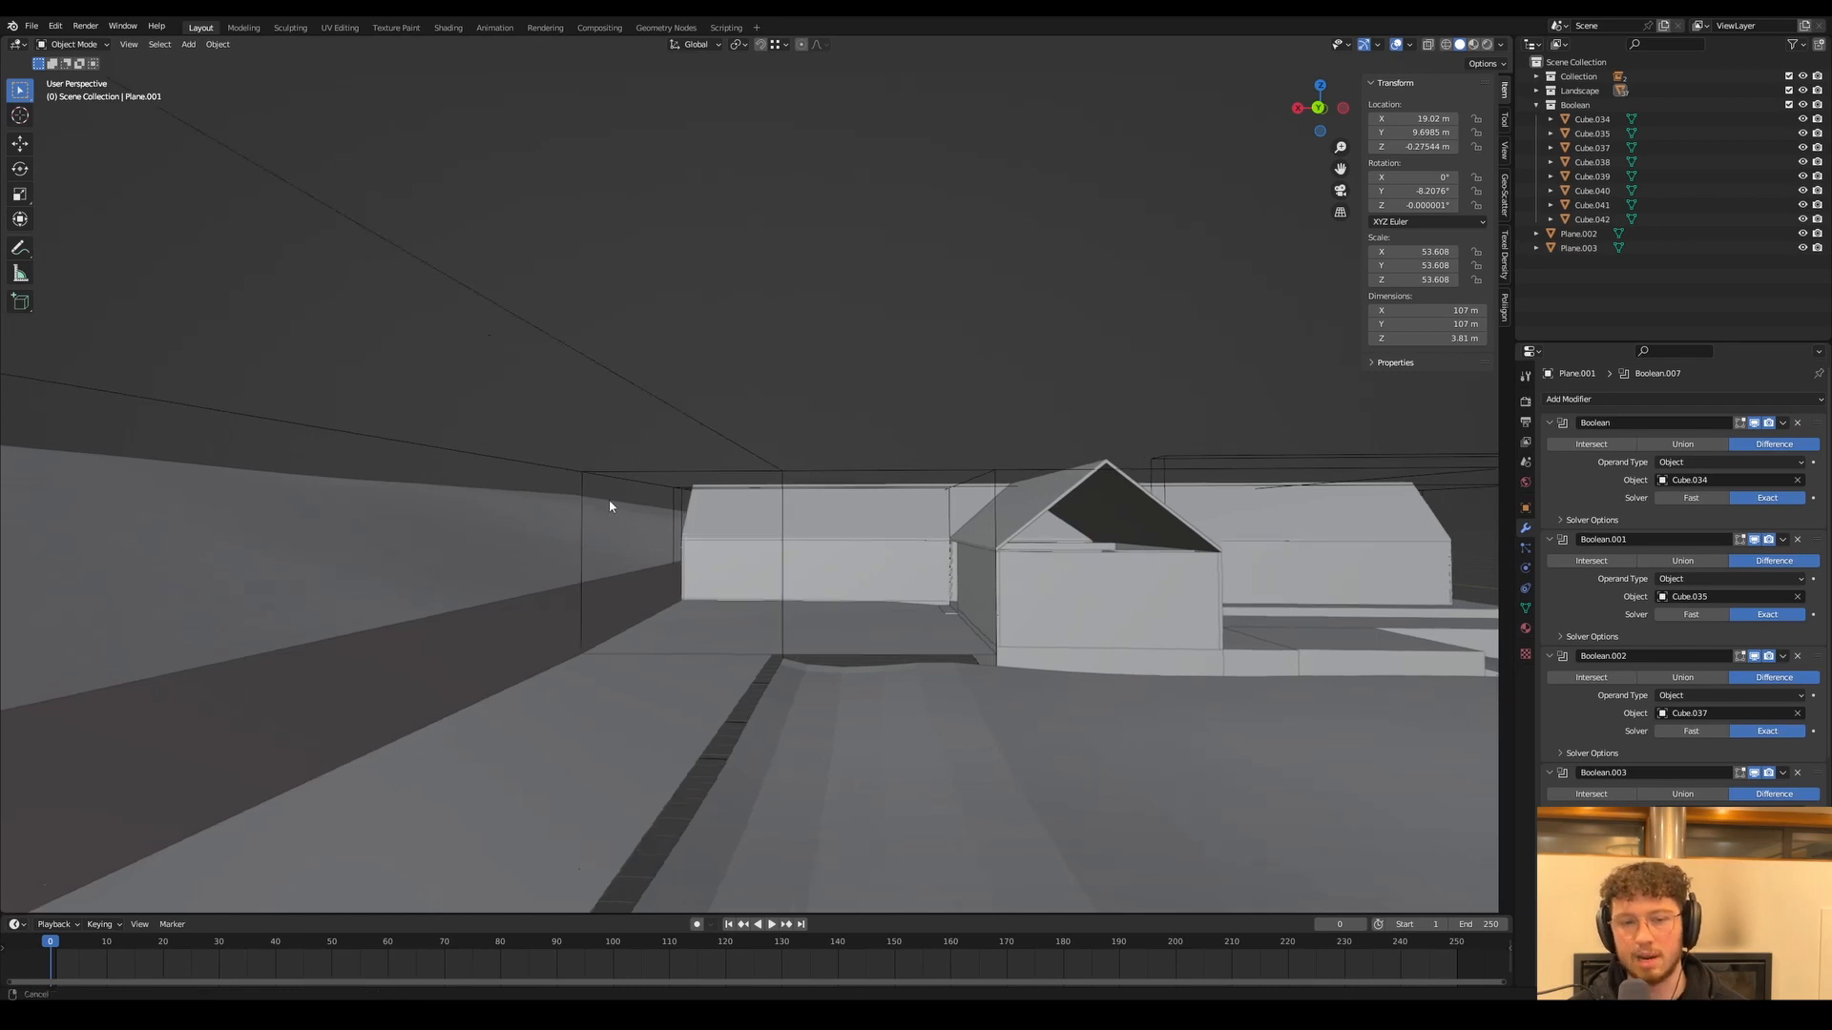
Extrude the driveway's long wall plane about 0.16 m along its normal to give it thickness, and leave Edit Mode
scroll(611, 502, up, 3)
click(614, 627)
middle_drag(656, 580, 662, 587)
key(Tab)
key(alt+a)
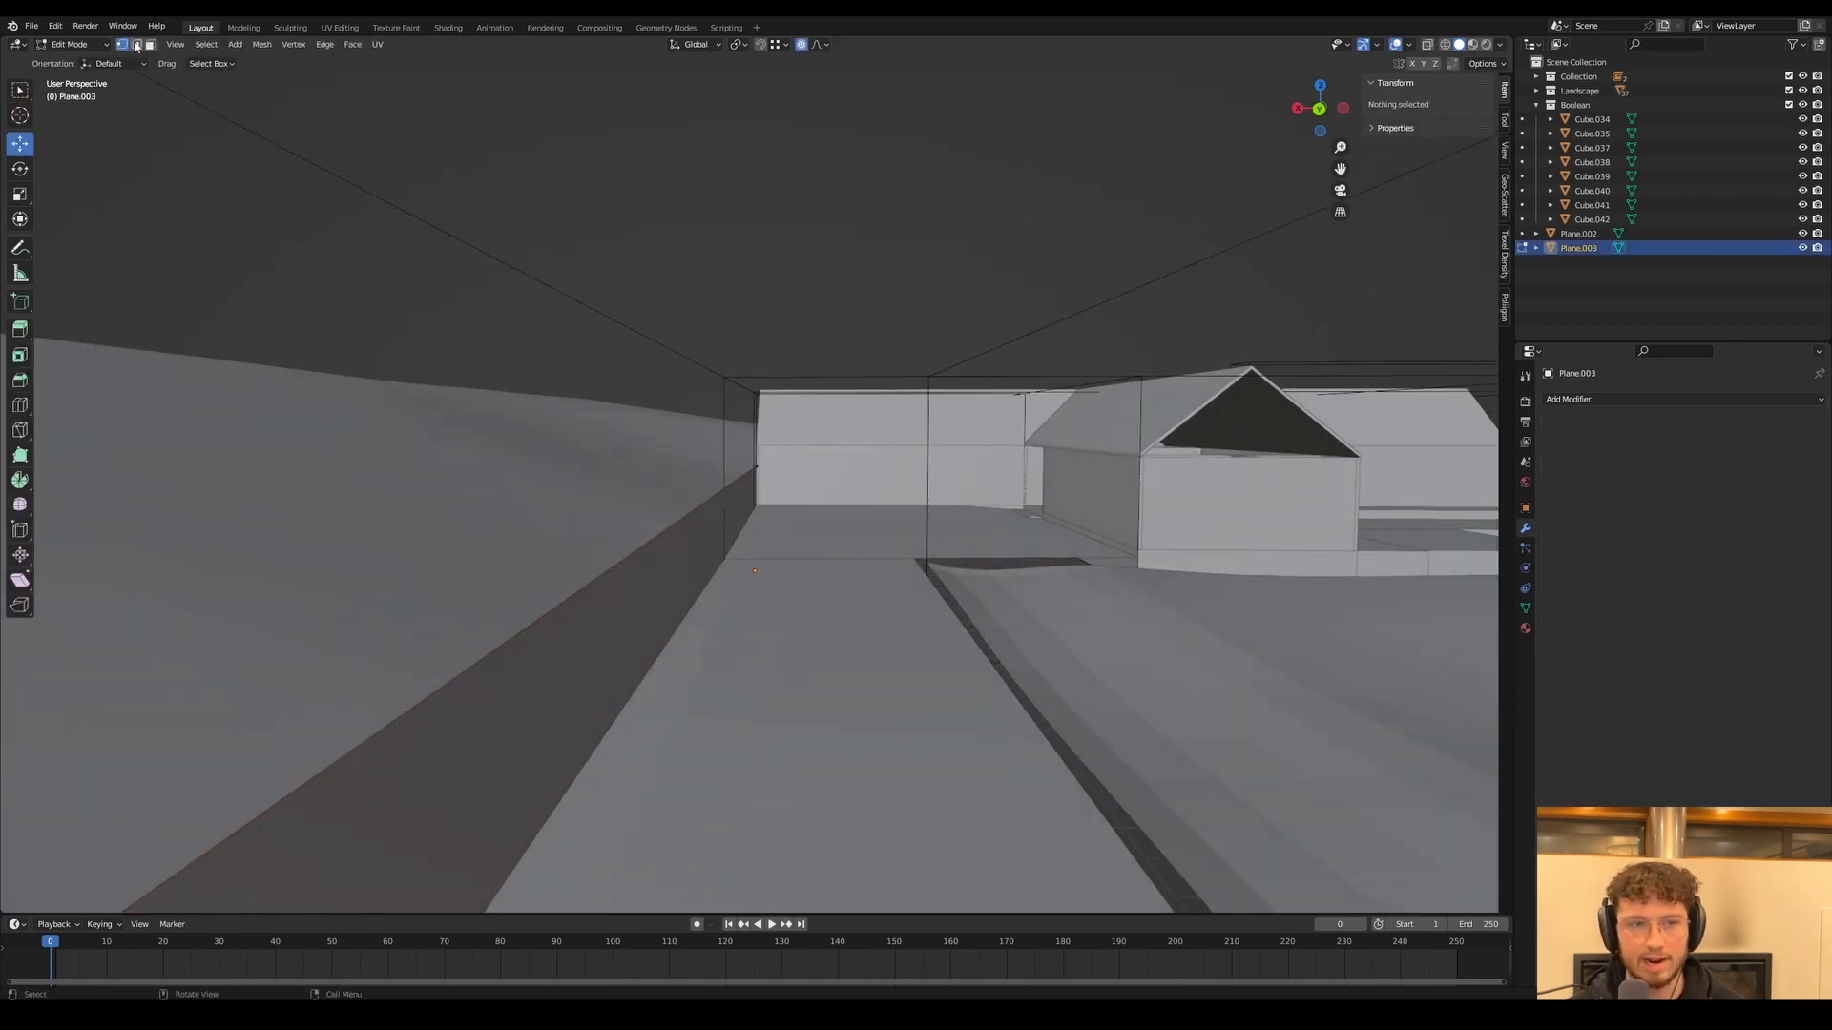
click(556, 626)
key(g)
key(x)
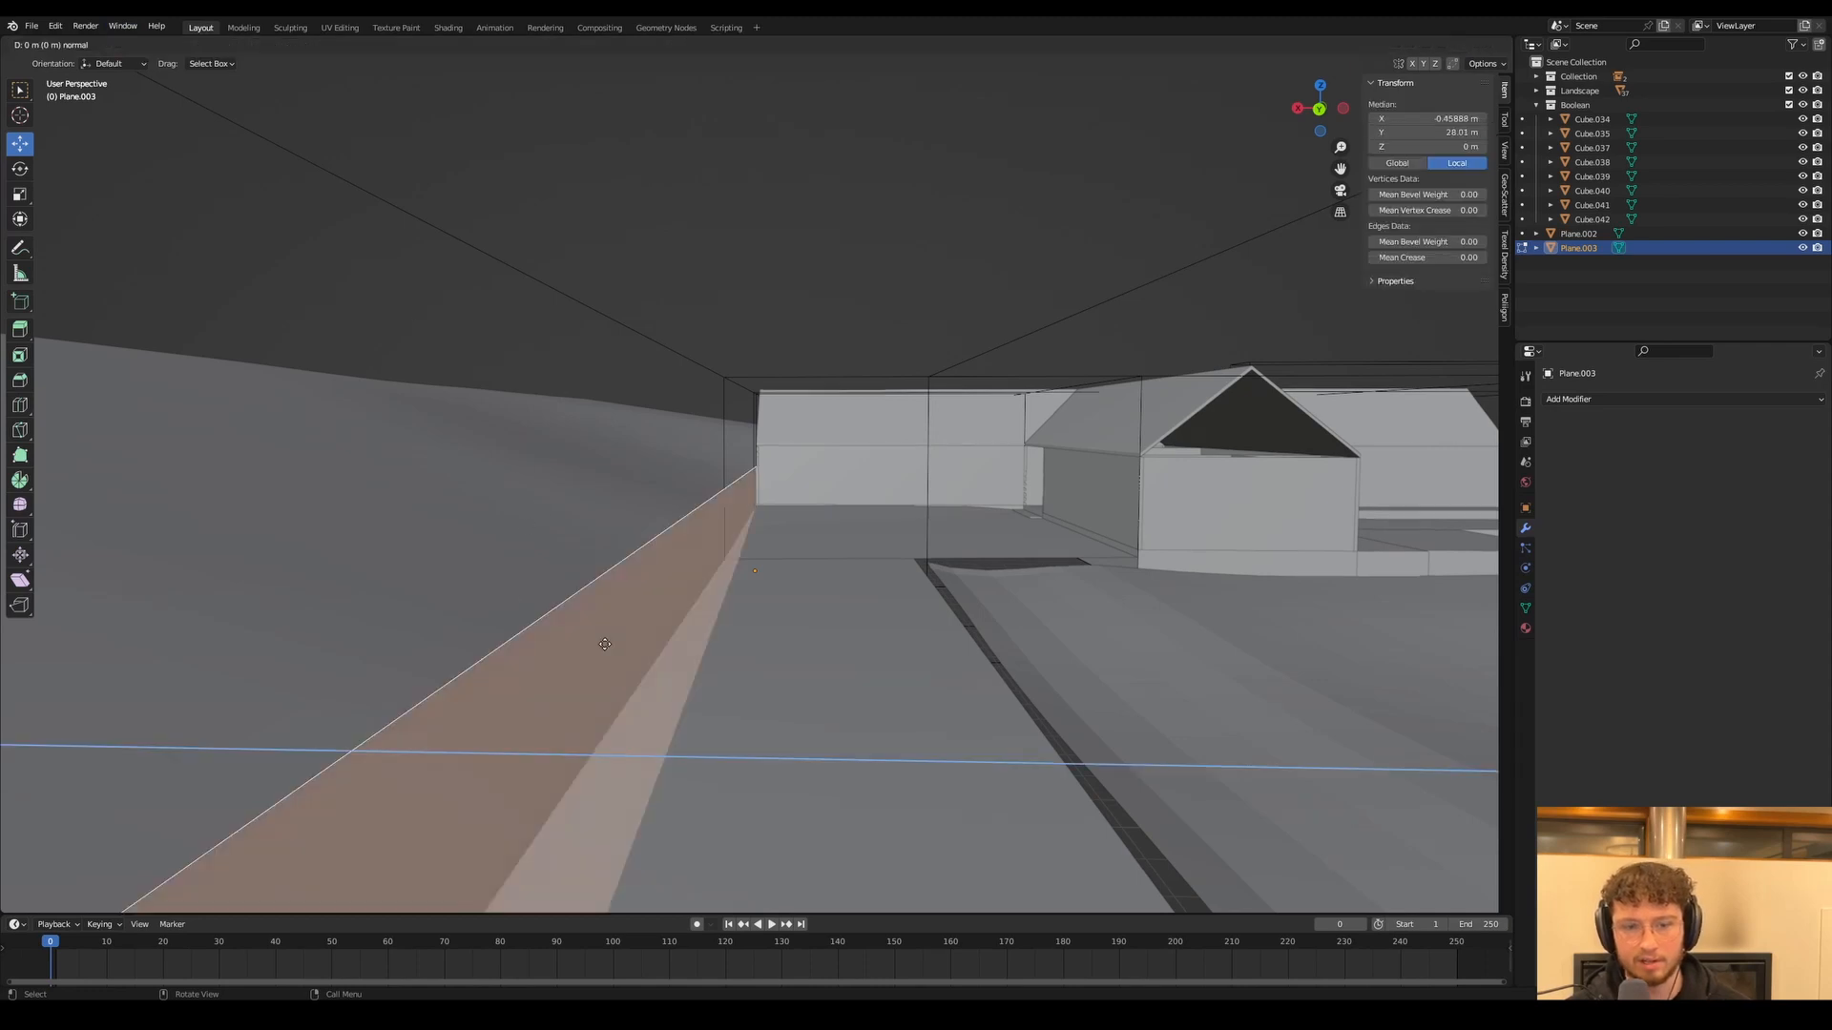
click(613, 646)
key(Tab)
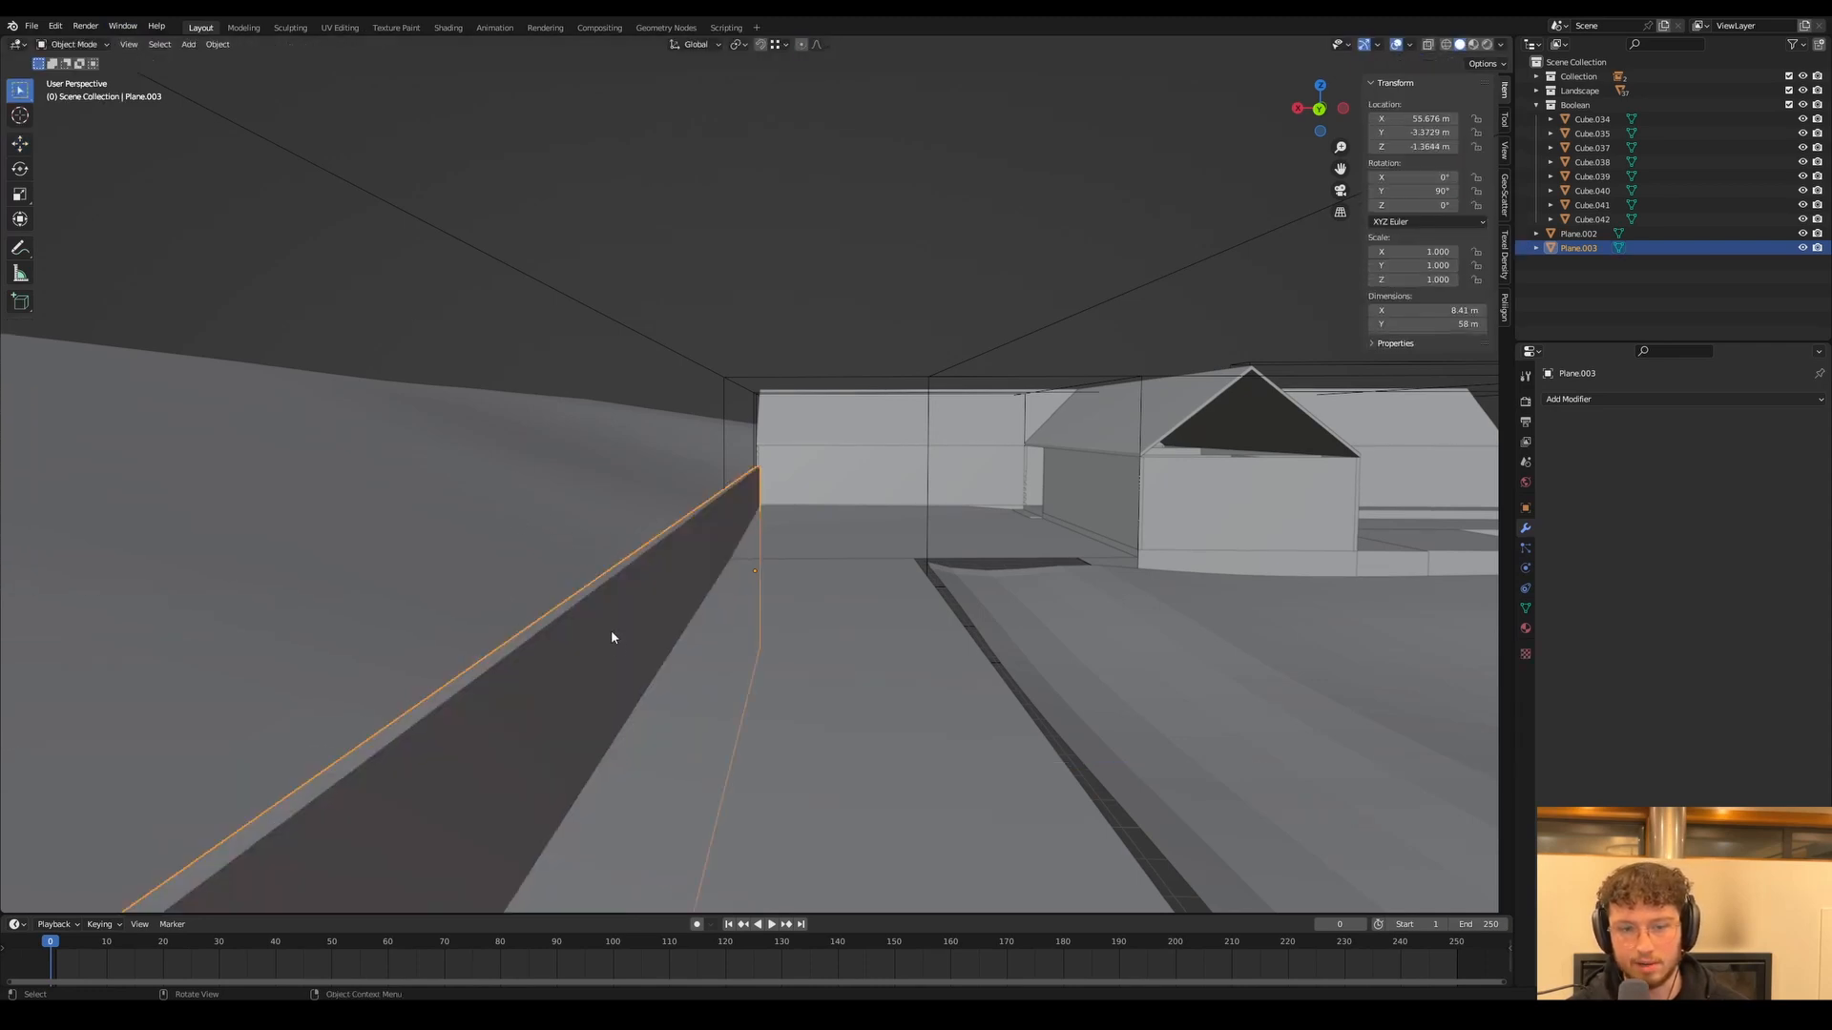
Turn off proportional editing and raise the wall's narrow top face about 0.17 m along Z, and leave Edit Mode
key(Tab)
click(549, 619)
key(g)
key(z)
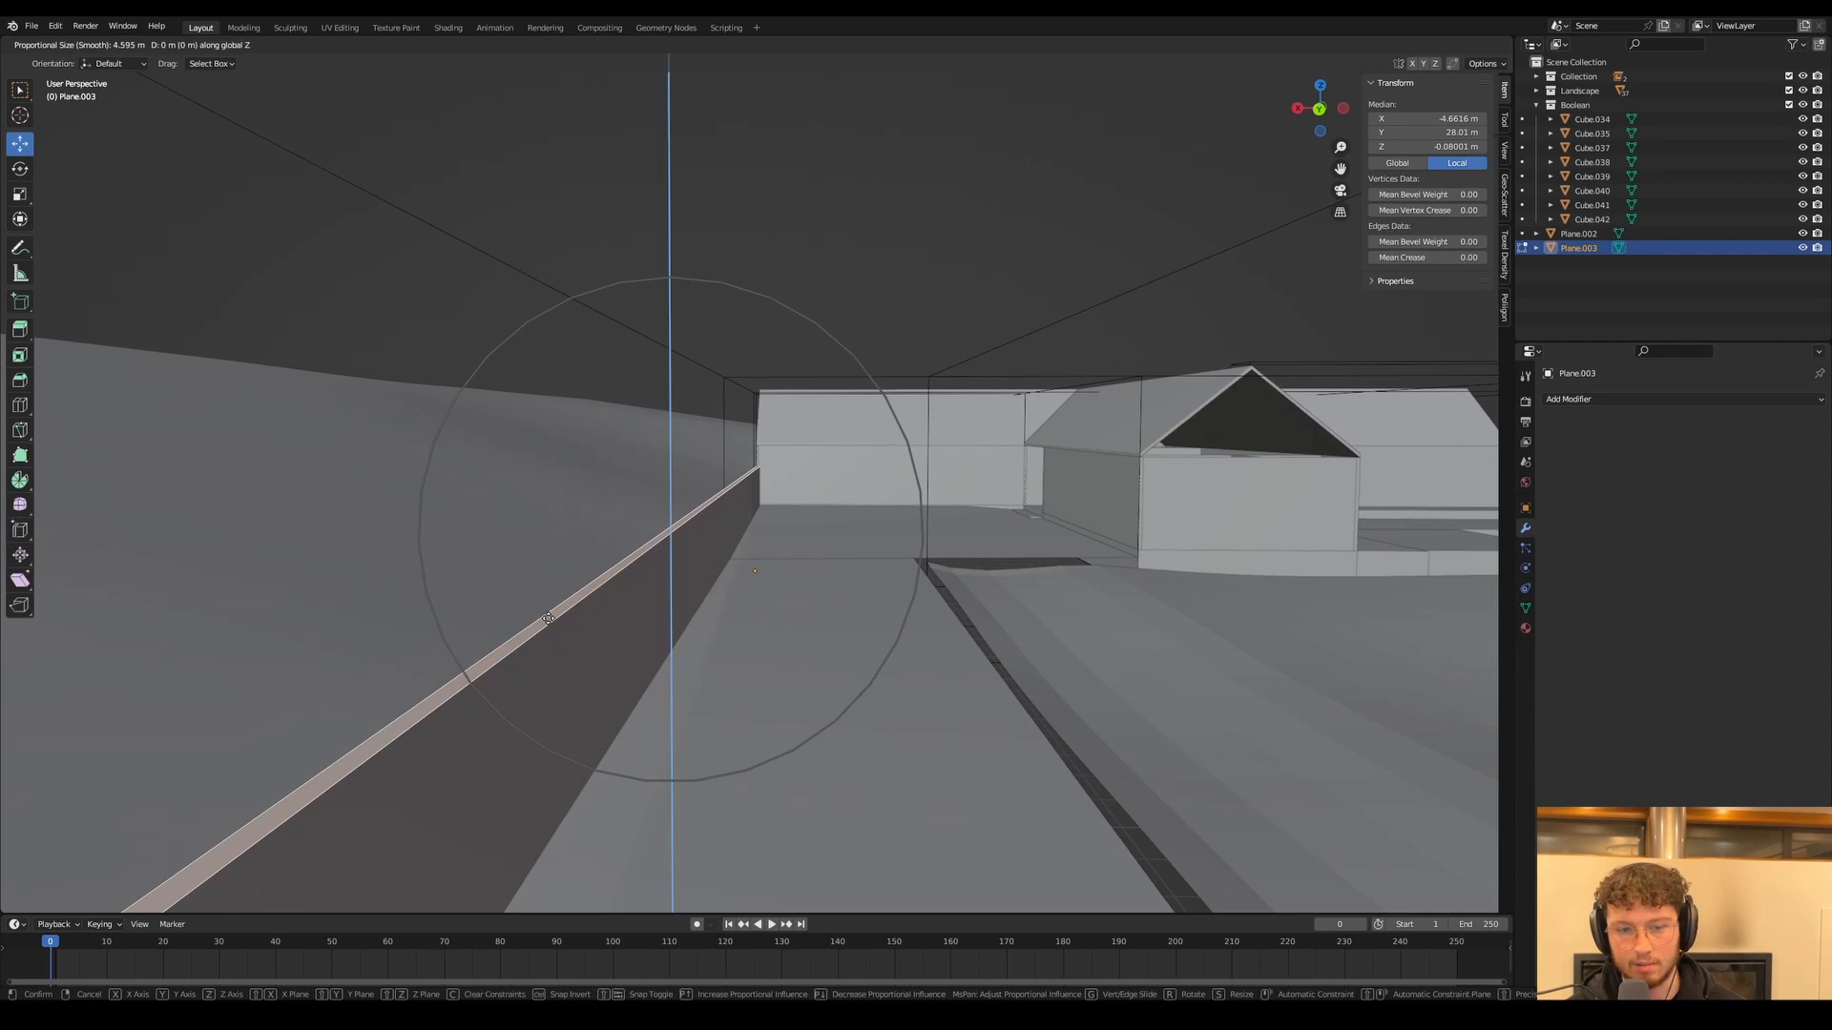
right_click(549, 619)
click(778, 48)
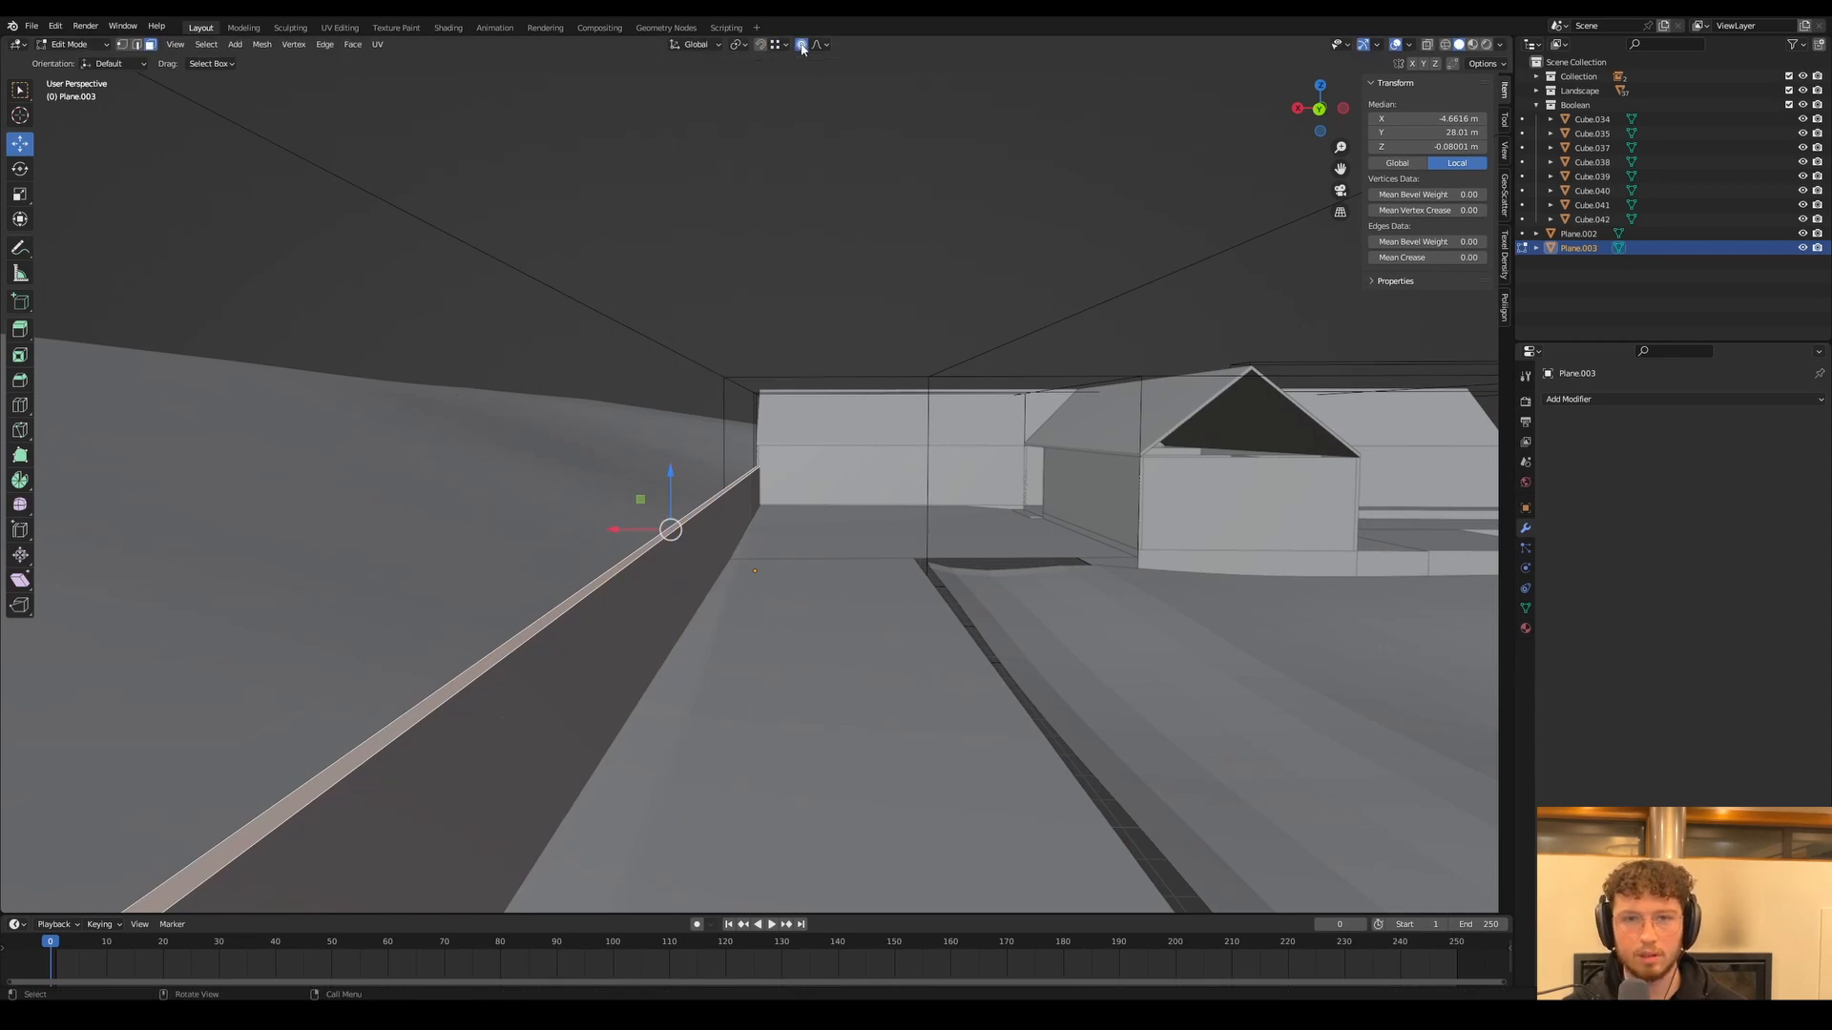
click(559, 618)
click(557, 614)
key(g)
key(z)
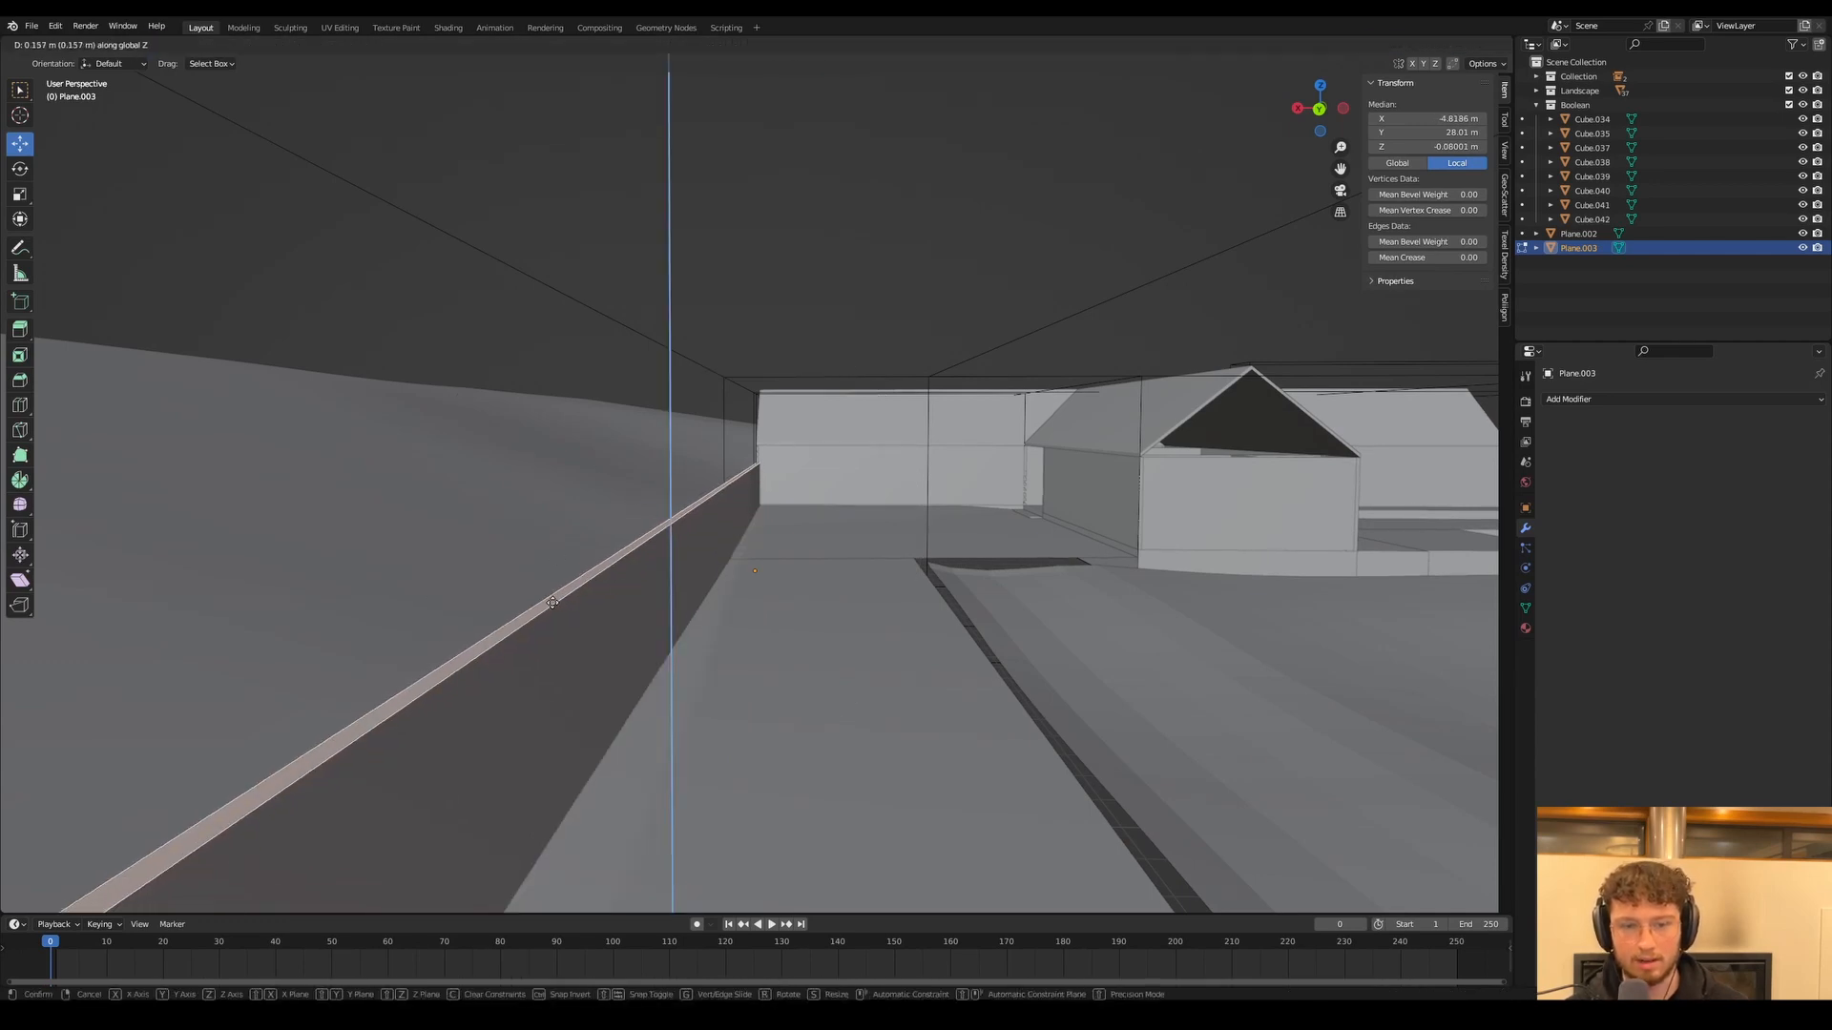
click(557, 602)
key(Tab)
Deselect the wall and hide the Boolean cutter collection in the viewport
click(674, 277)
middle_drag(673, 277, 723, 366)
scroll(859, 389, up, 5)
middle_drag(878, 383, 611, 370)
middle_drag(719, 426, 601, 483)
middle_drag(1030, 482, 897, 525)
click(1803, 105)
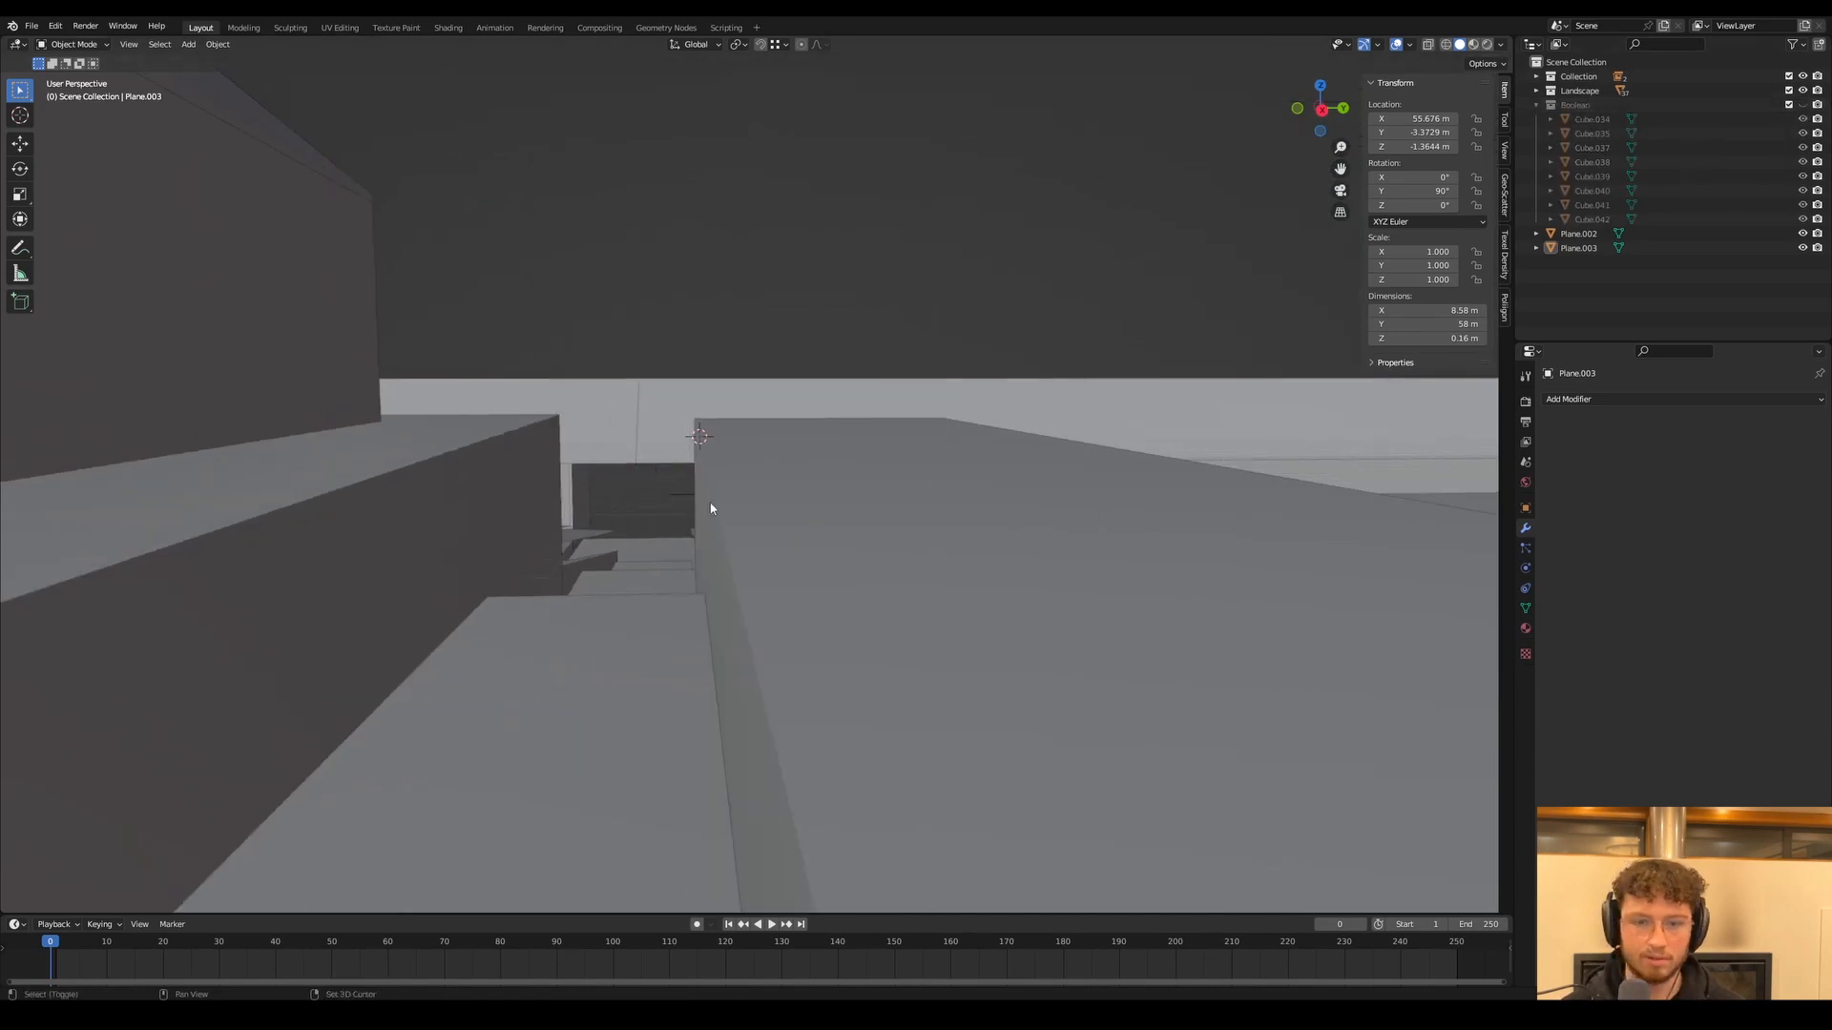
Examine the sunken path between the terrain cuts up to the opening in the building
middle_drag(712, 507, 1030, 455)
middle_drag(1145, 392, 922, 662)
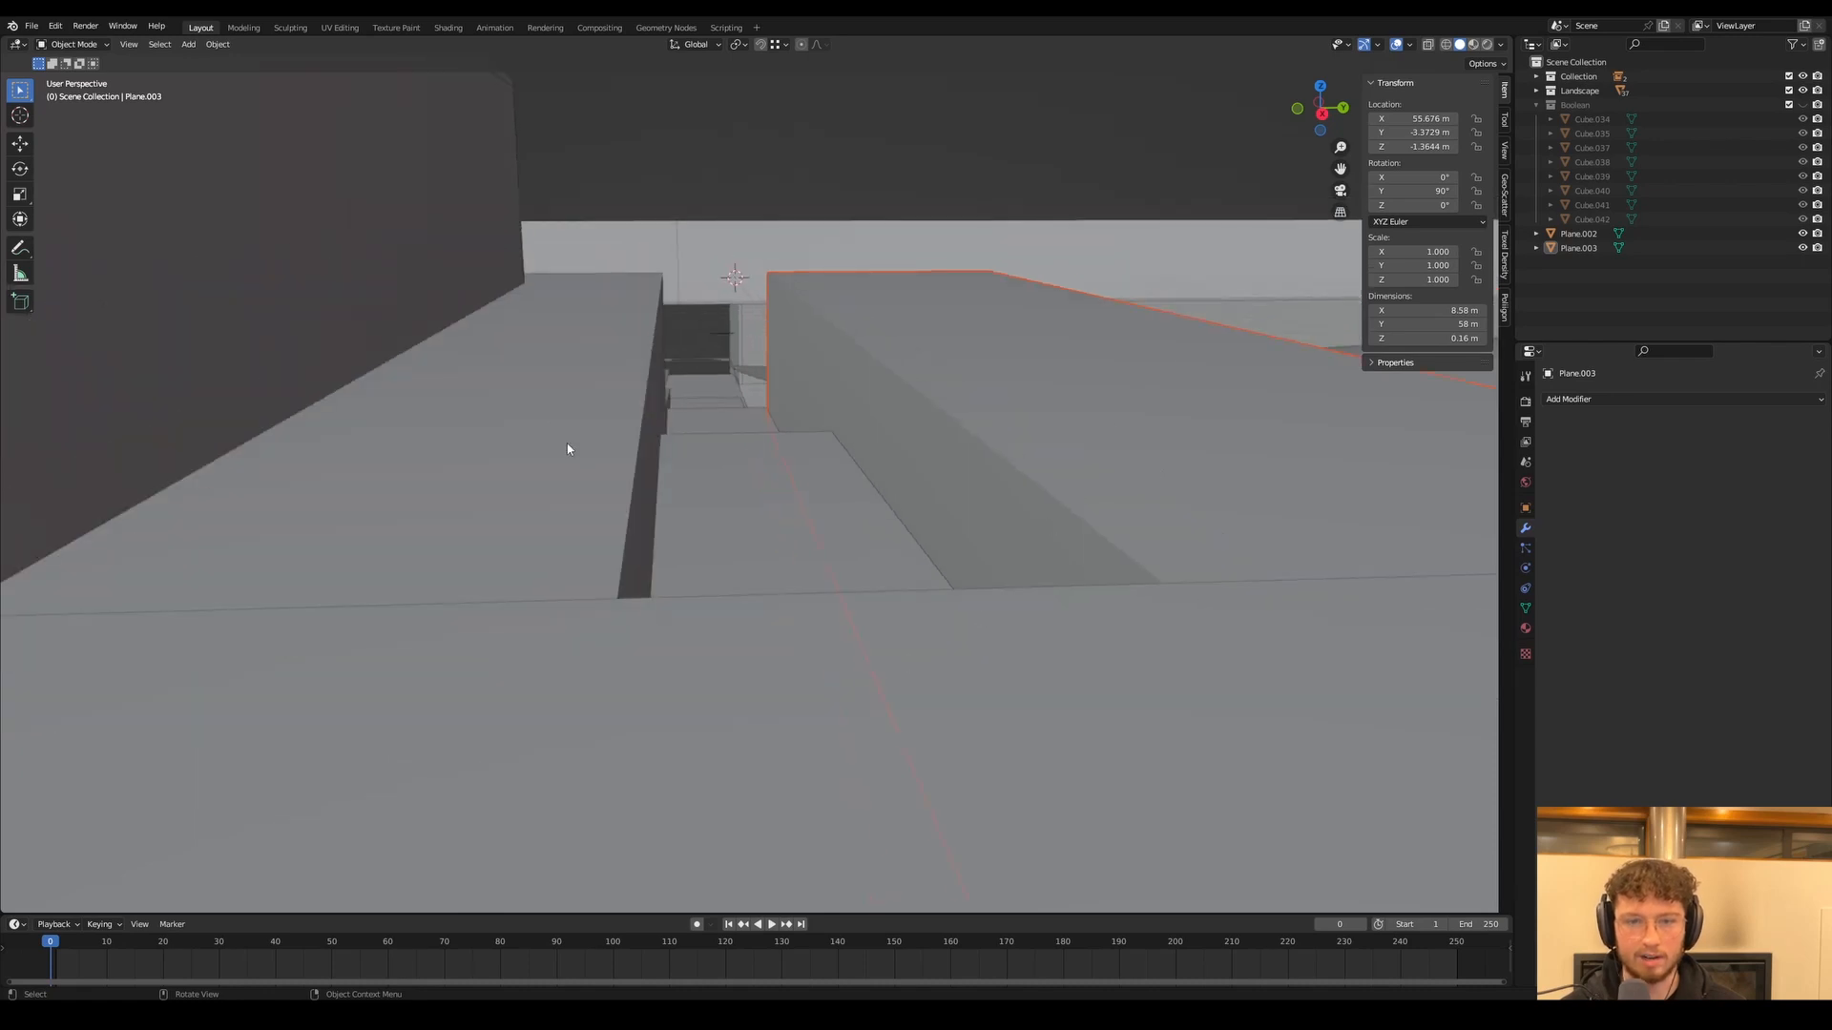
mouse_move(622, 286)
shift+middle_down()
mouse_move(633, 315)
mouse_move(650, 297)
shift+middle_up()
scroll(740, 319, up, 3)
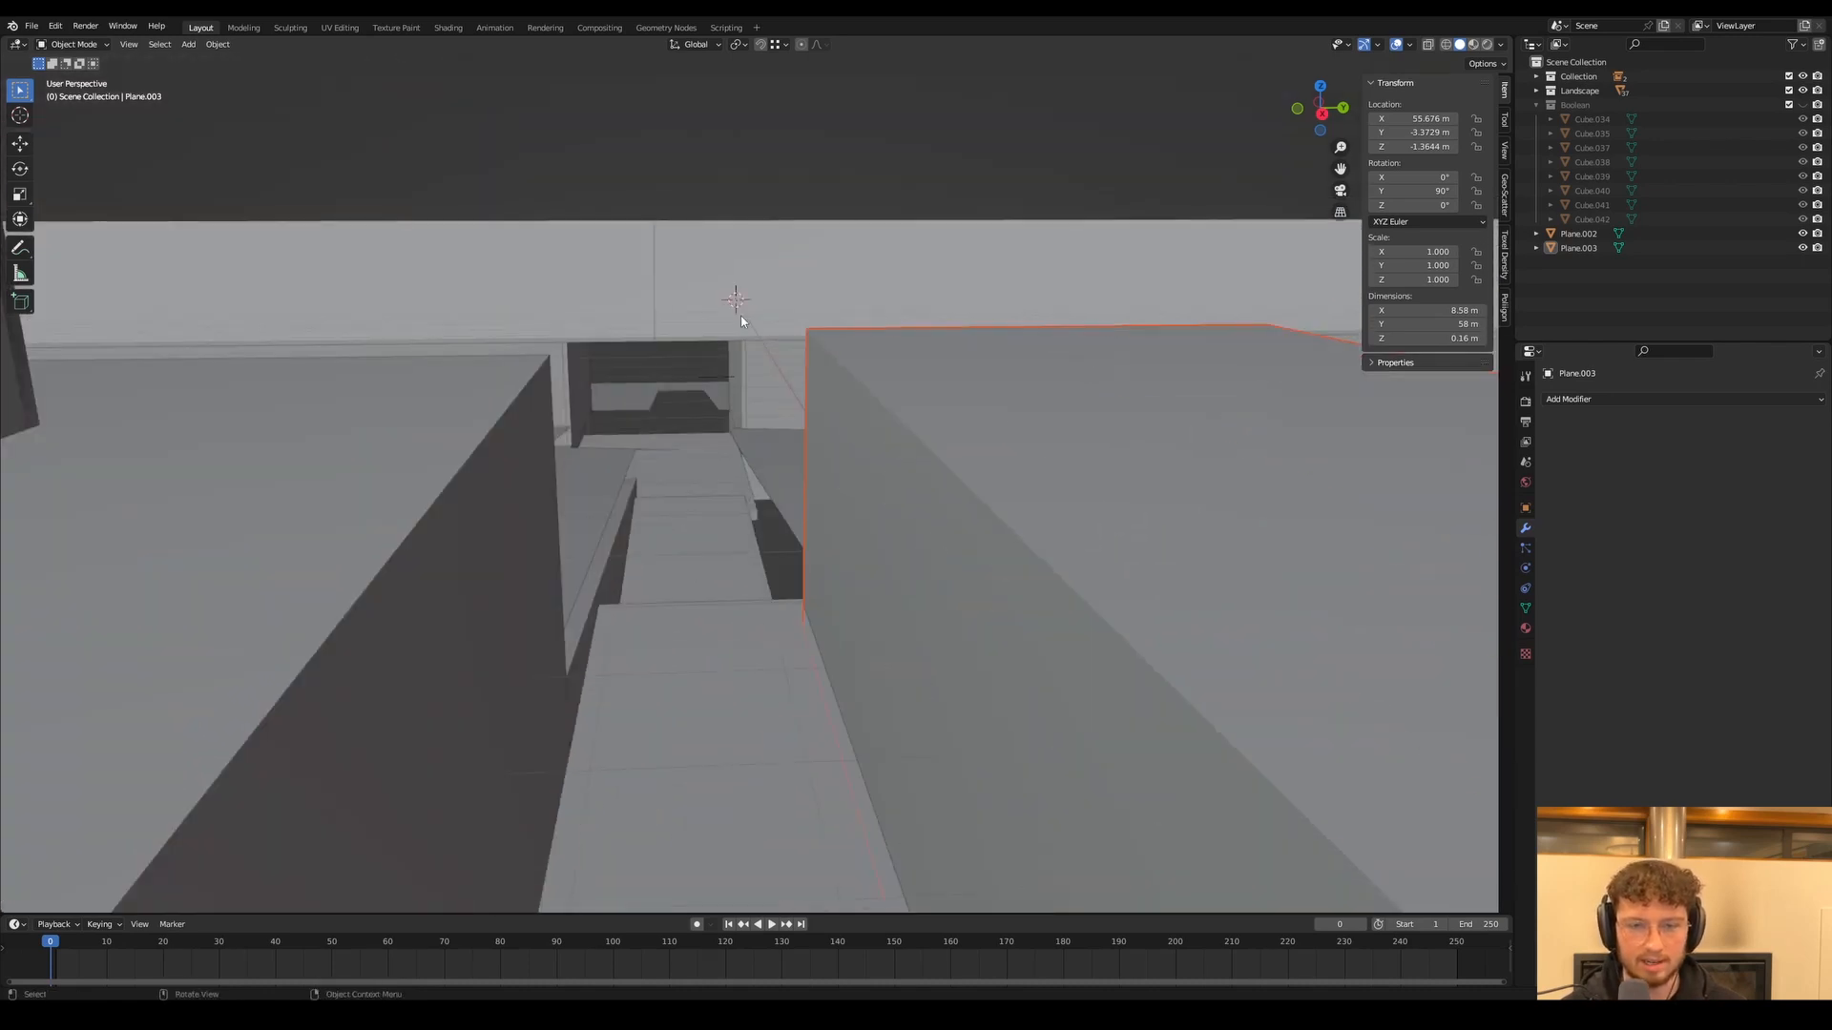
scroll(665, 546, up, 2)
scroll(665, 552, up, 6)
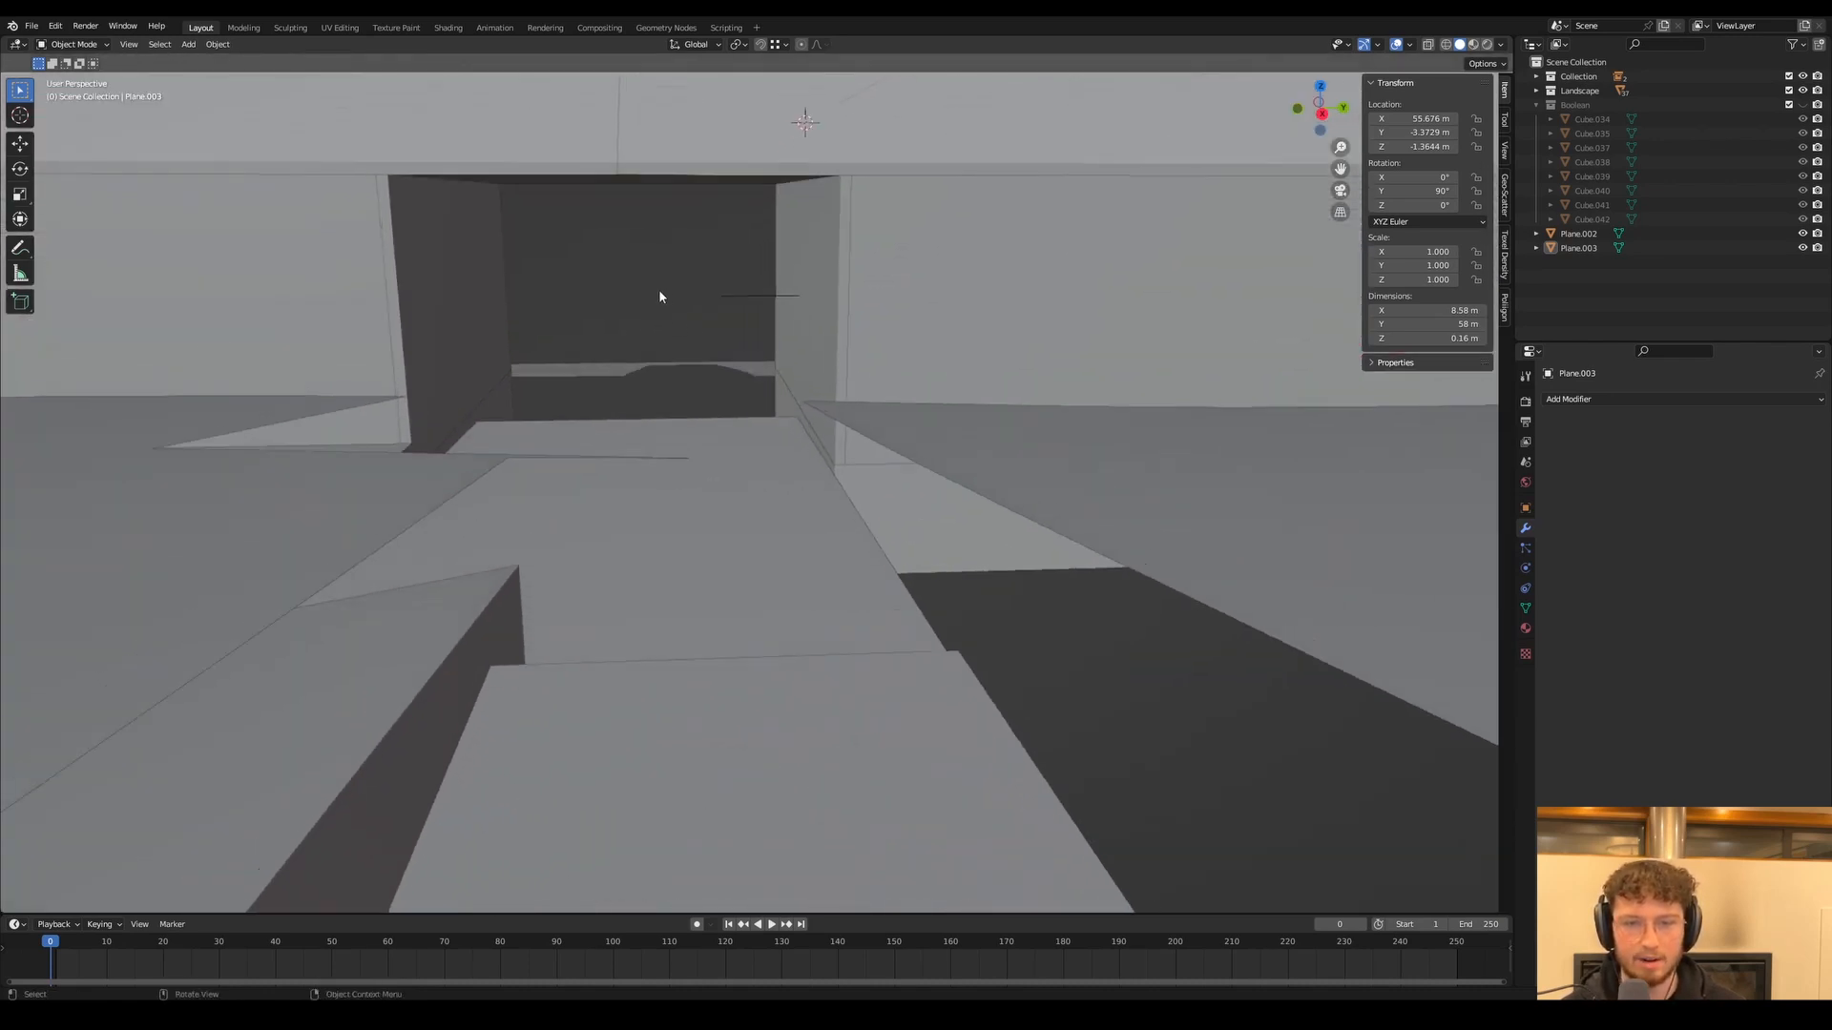
Examine the cut paths and openings around the long building from above, and the wider layout of the buildings
scroll(683, 334, up, 1)
scroll(638, 486, down, 8)
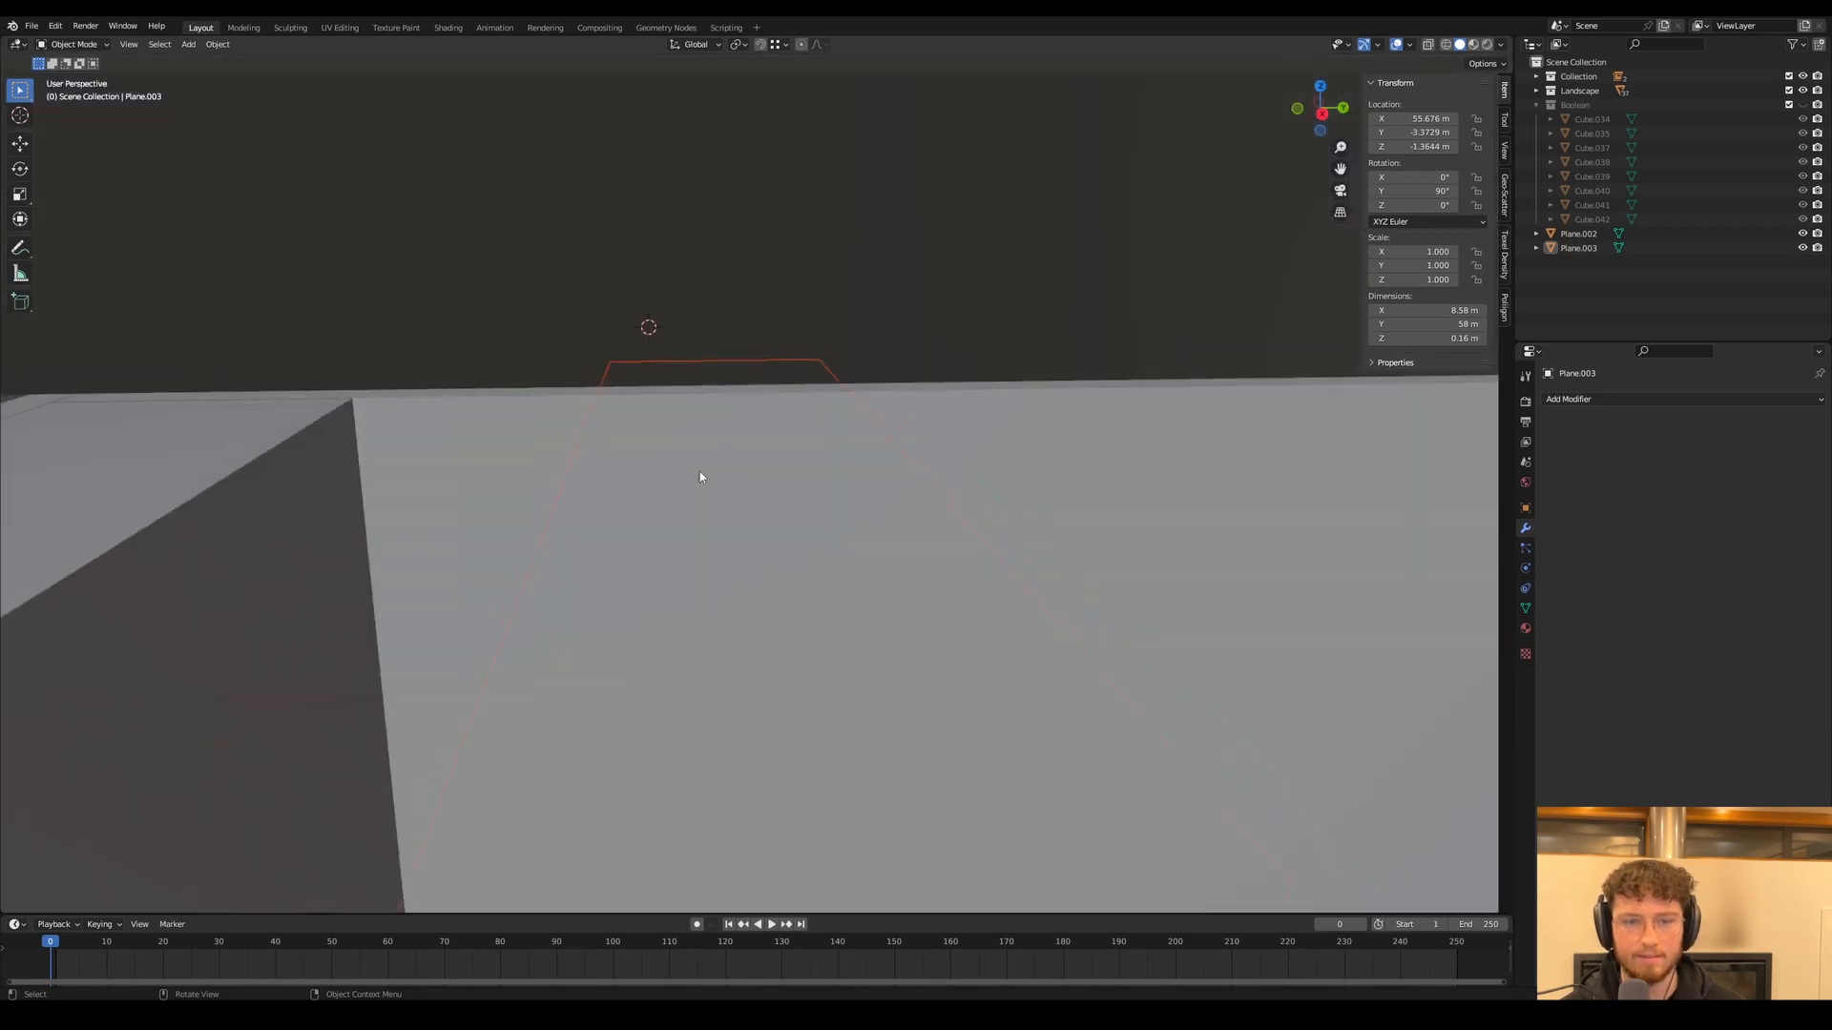
middle_drag(700, 474, 589, 284)
scroll(455, 332, down, 10)
scroll(489, 351, up, 5)
scroll(589, 280, up, 6)
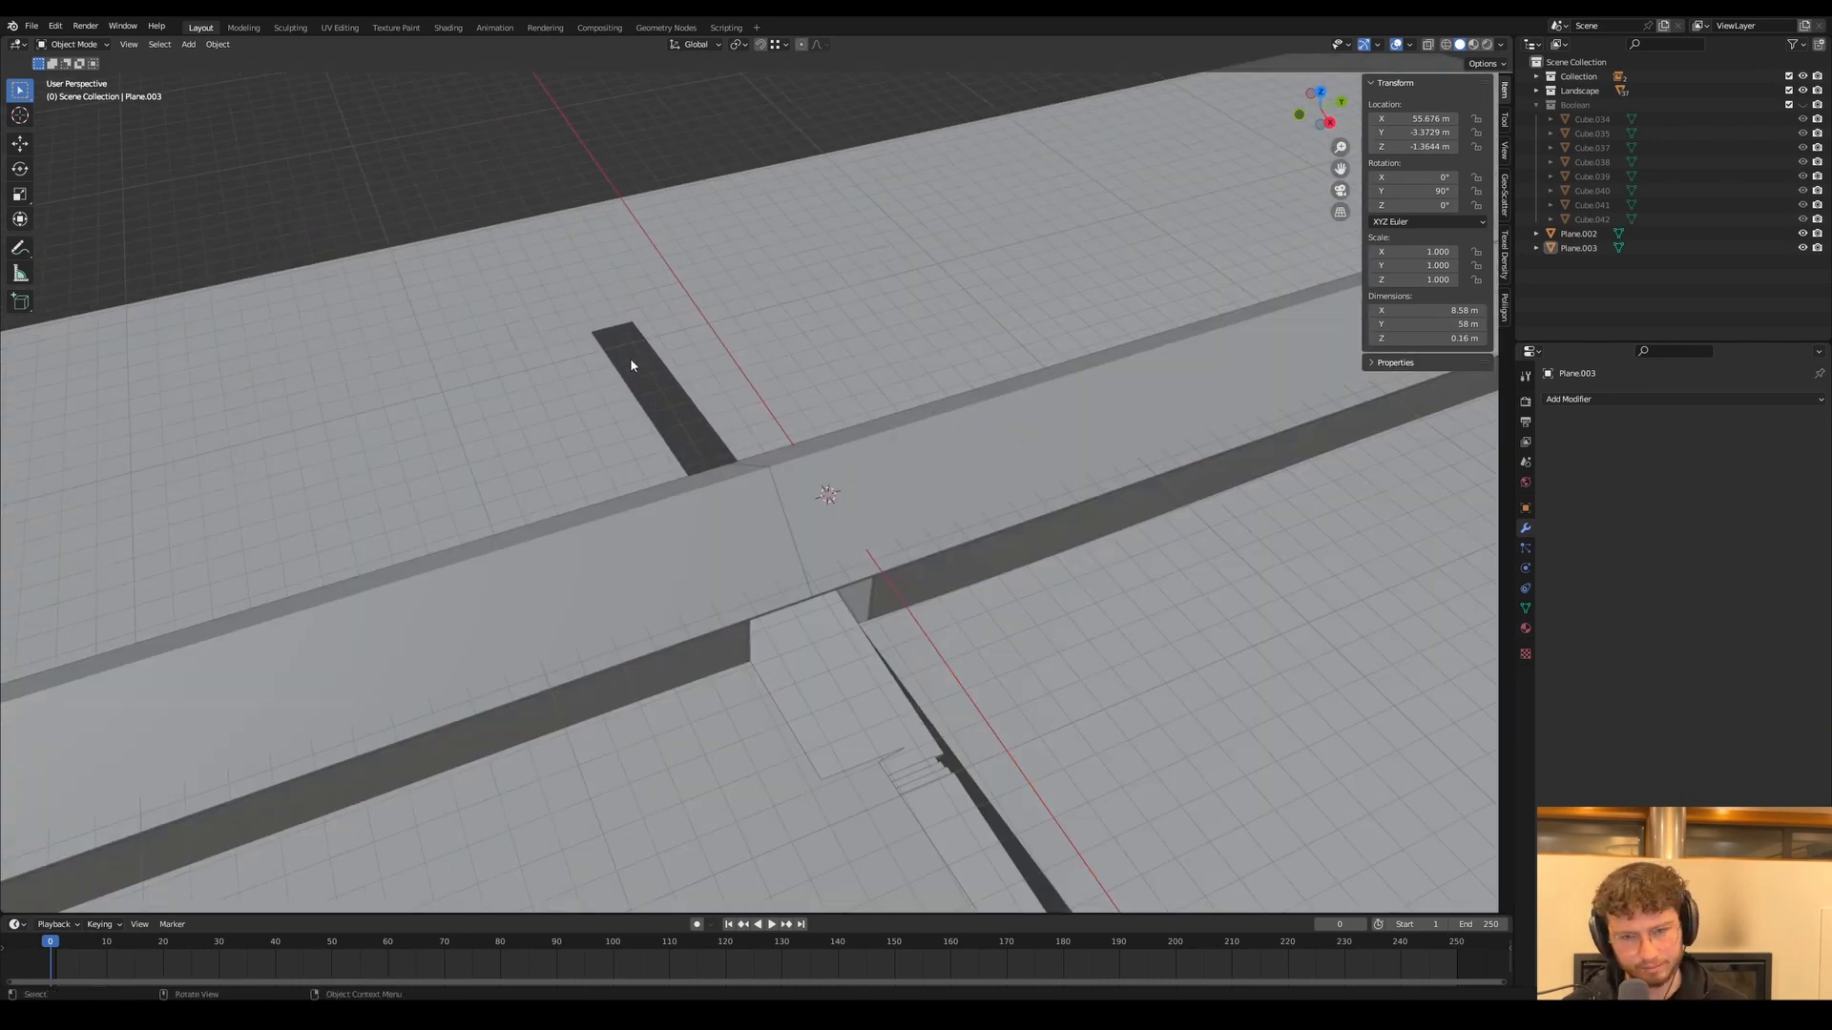
middle_drag(630, 365, 585, 179)
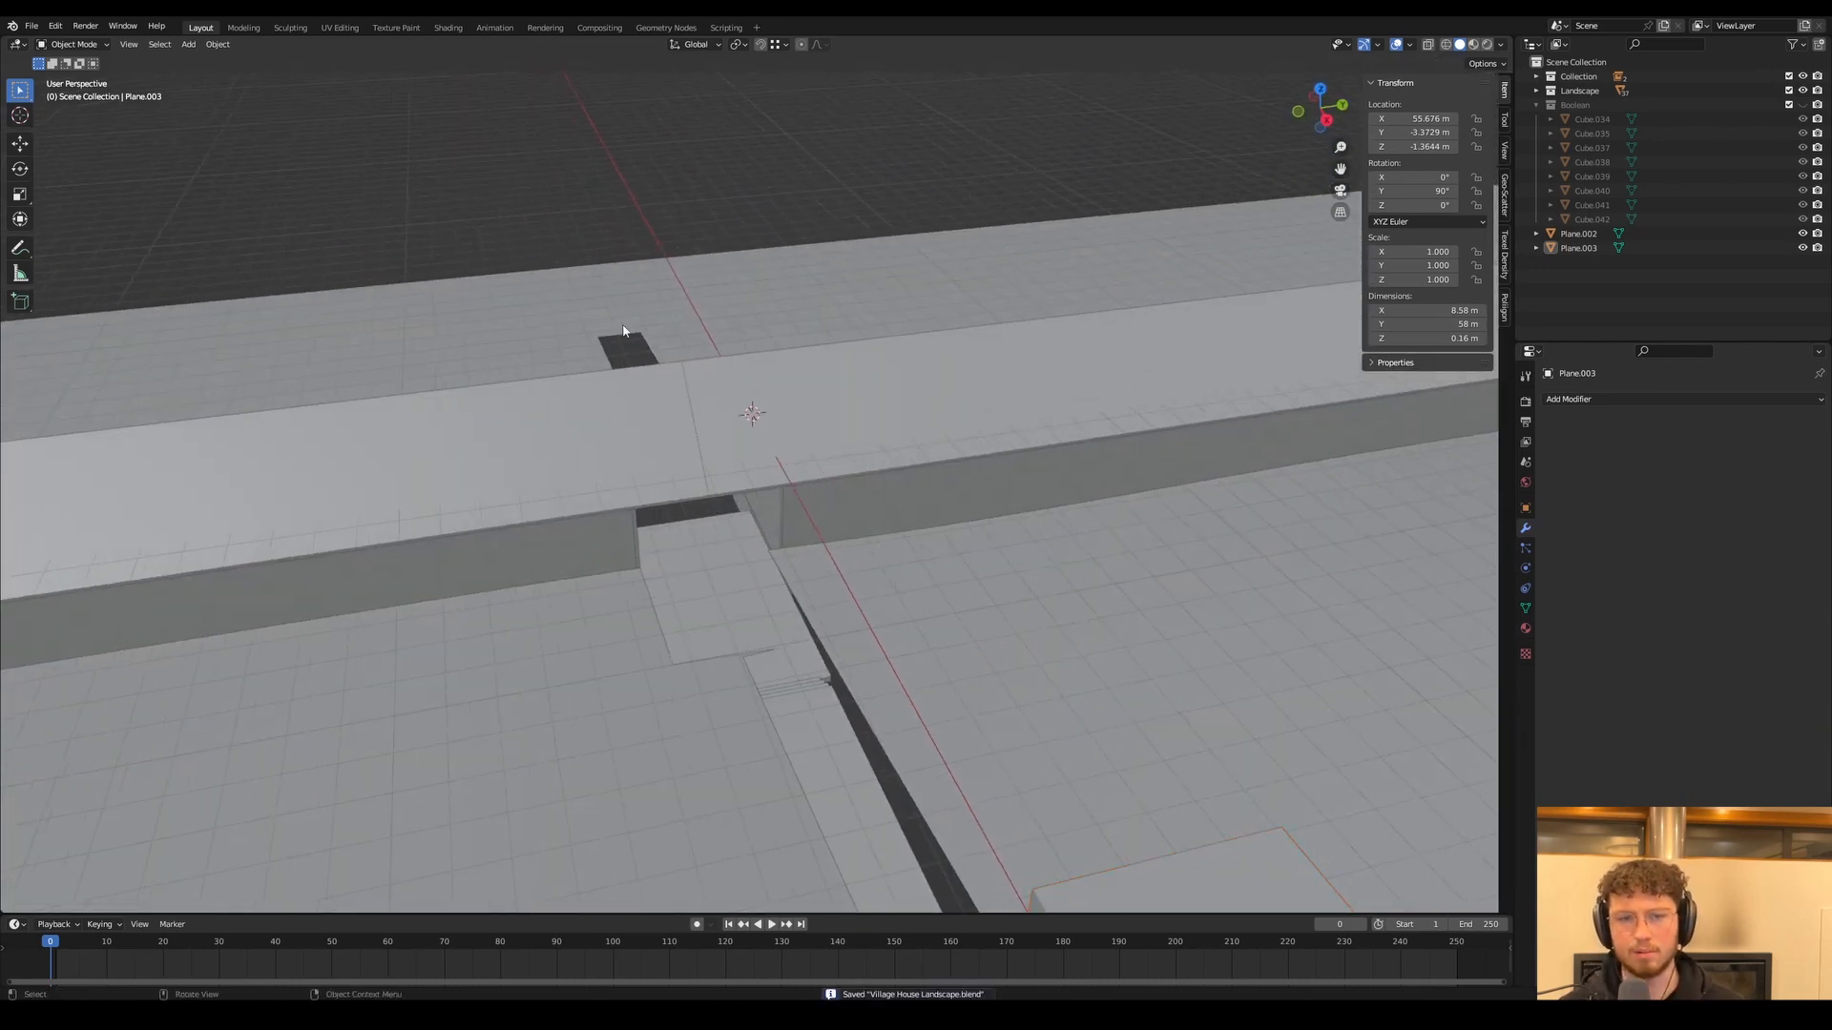
scroll(622, 331, down, 4)
scroll(758, 449, up, 8)
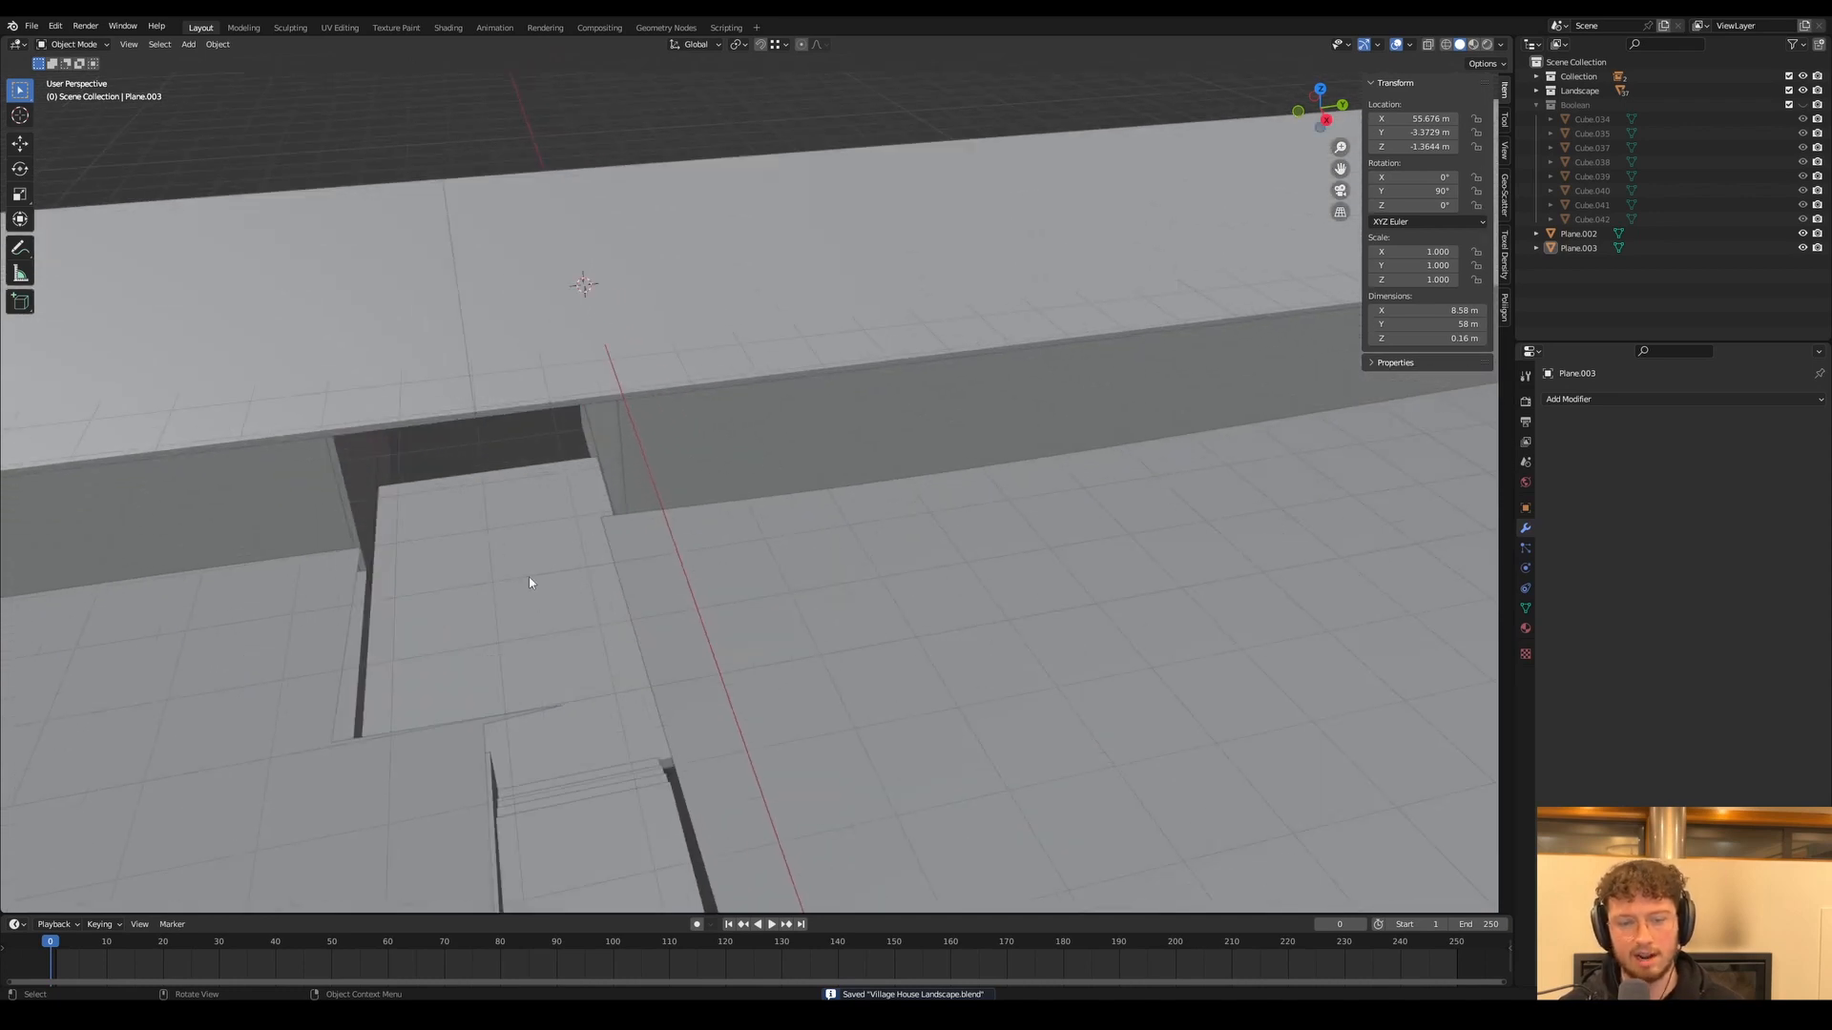
middle_drag(541, 439, 479, 491)
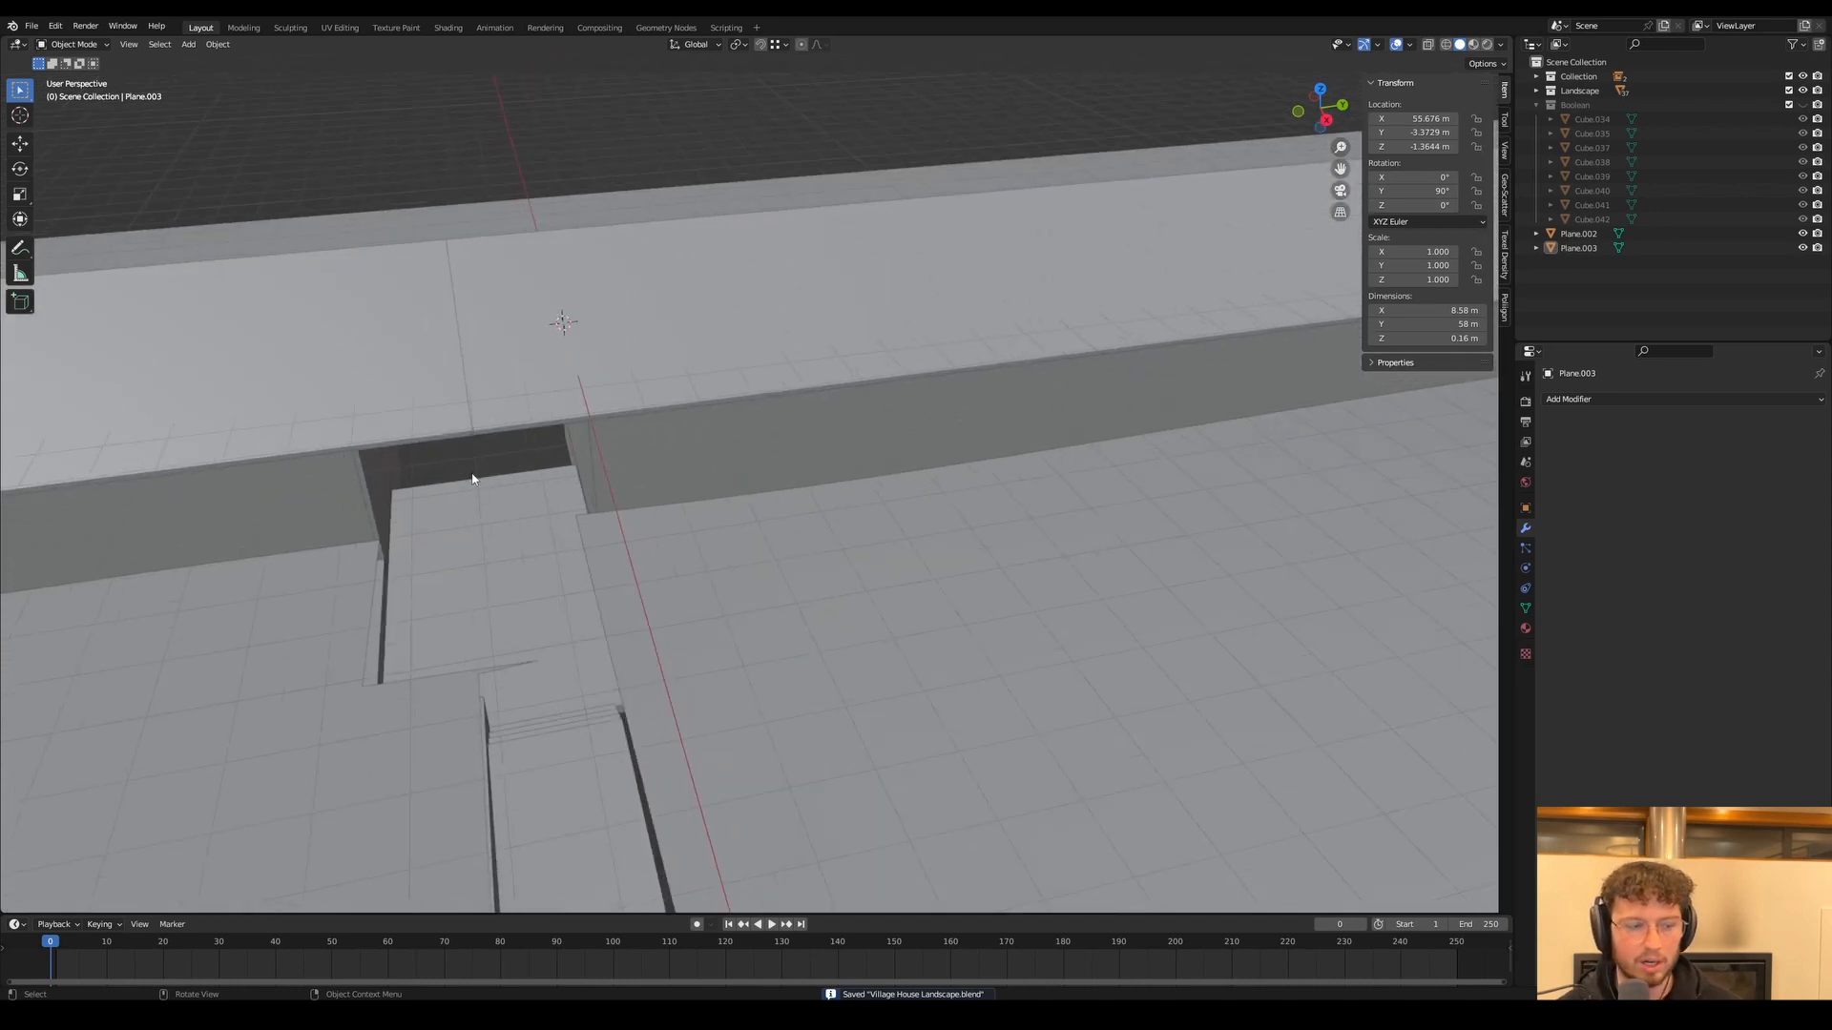
scroll(472, 479, down, 5)
middle_drag(656, 374, 826, 435)
shift+middle_drag(960, 449, 532, 328)
scroll(822, 435, up, 4)
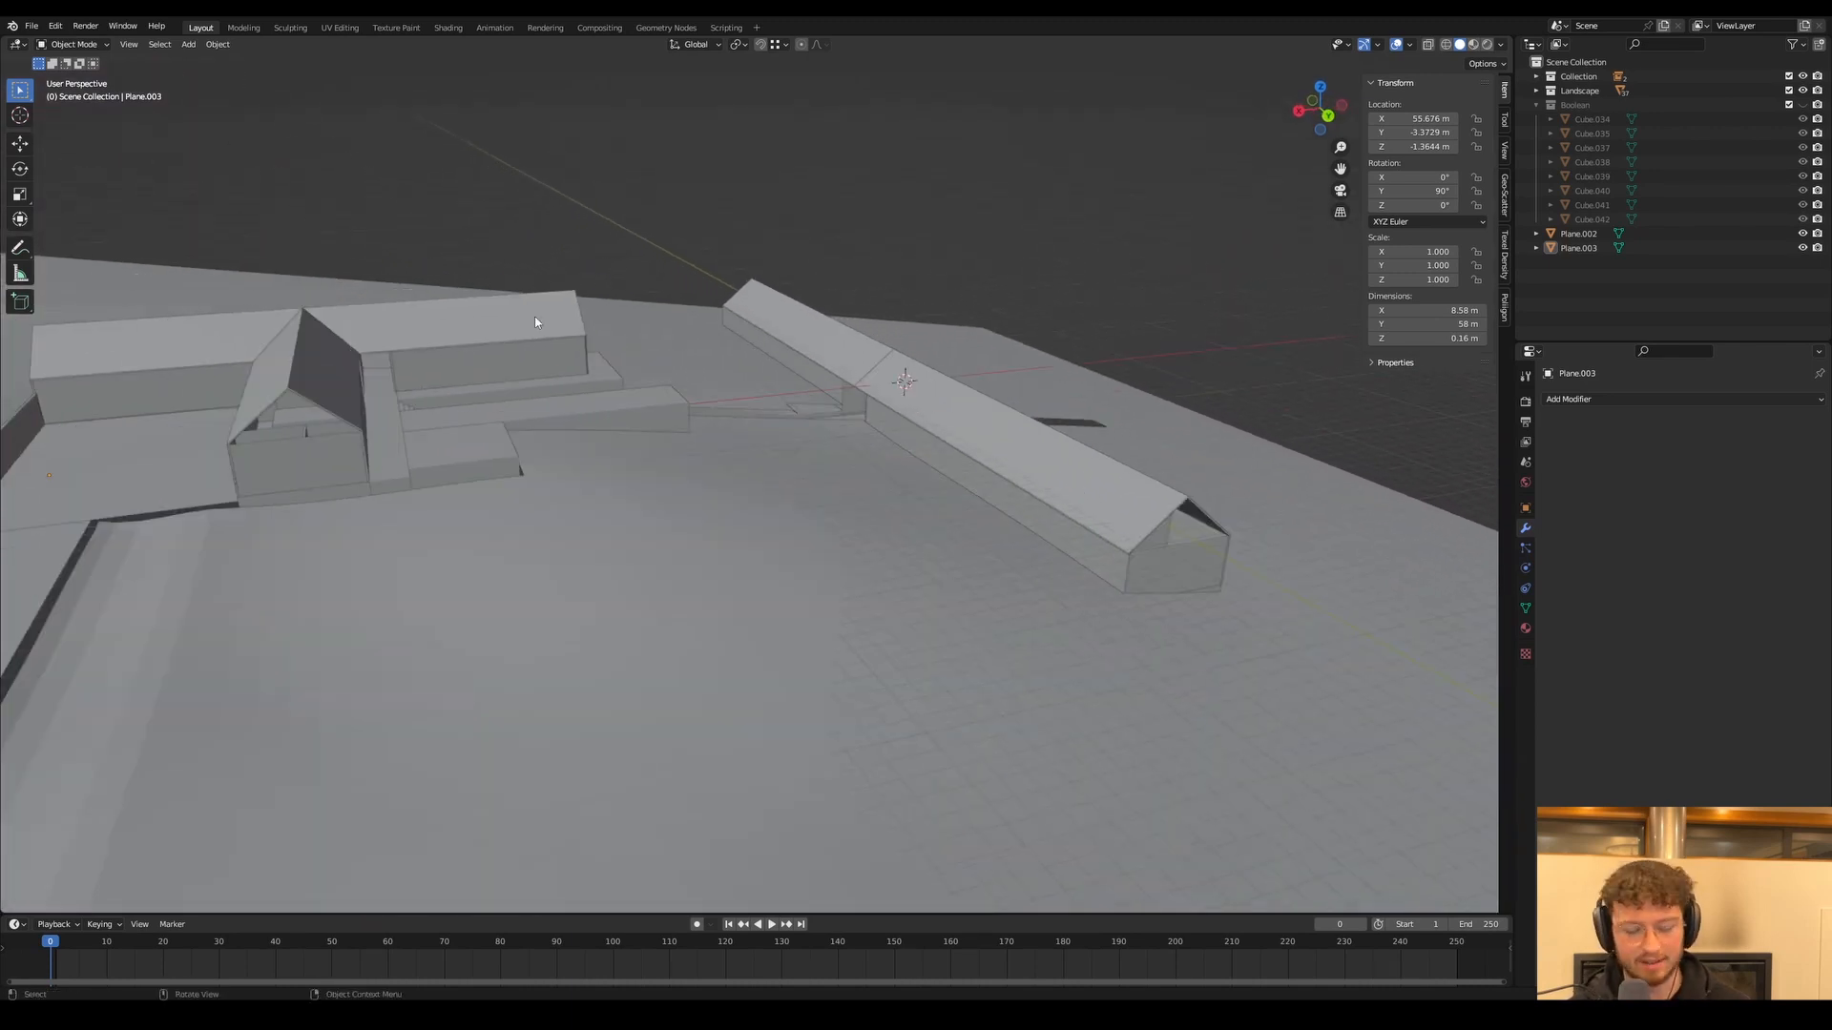
Add a camera to the scene and look through it
key(shift+a)
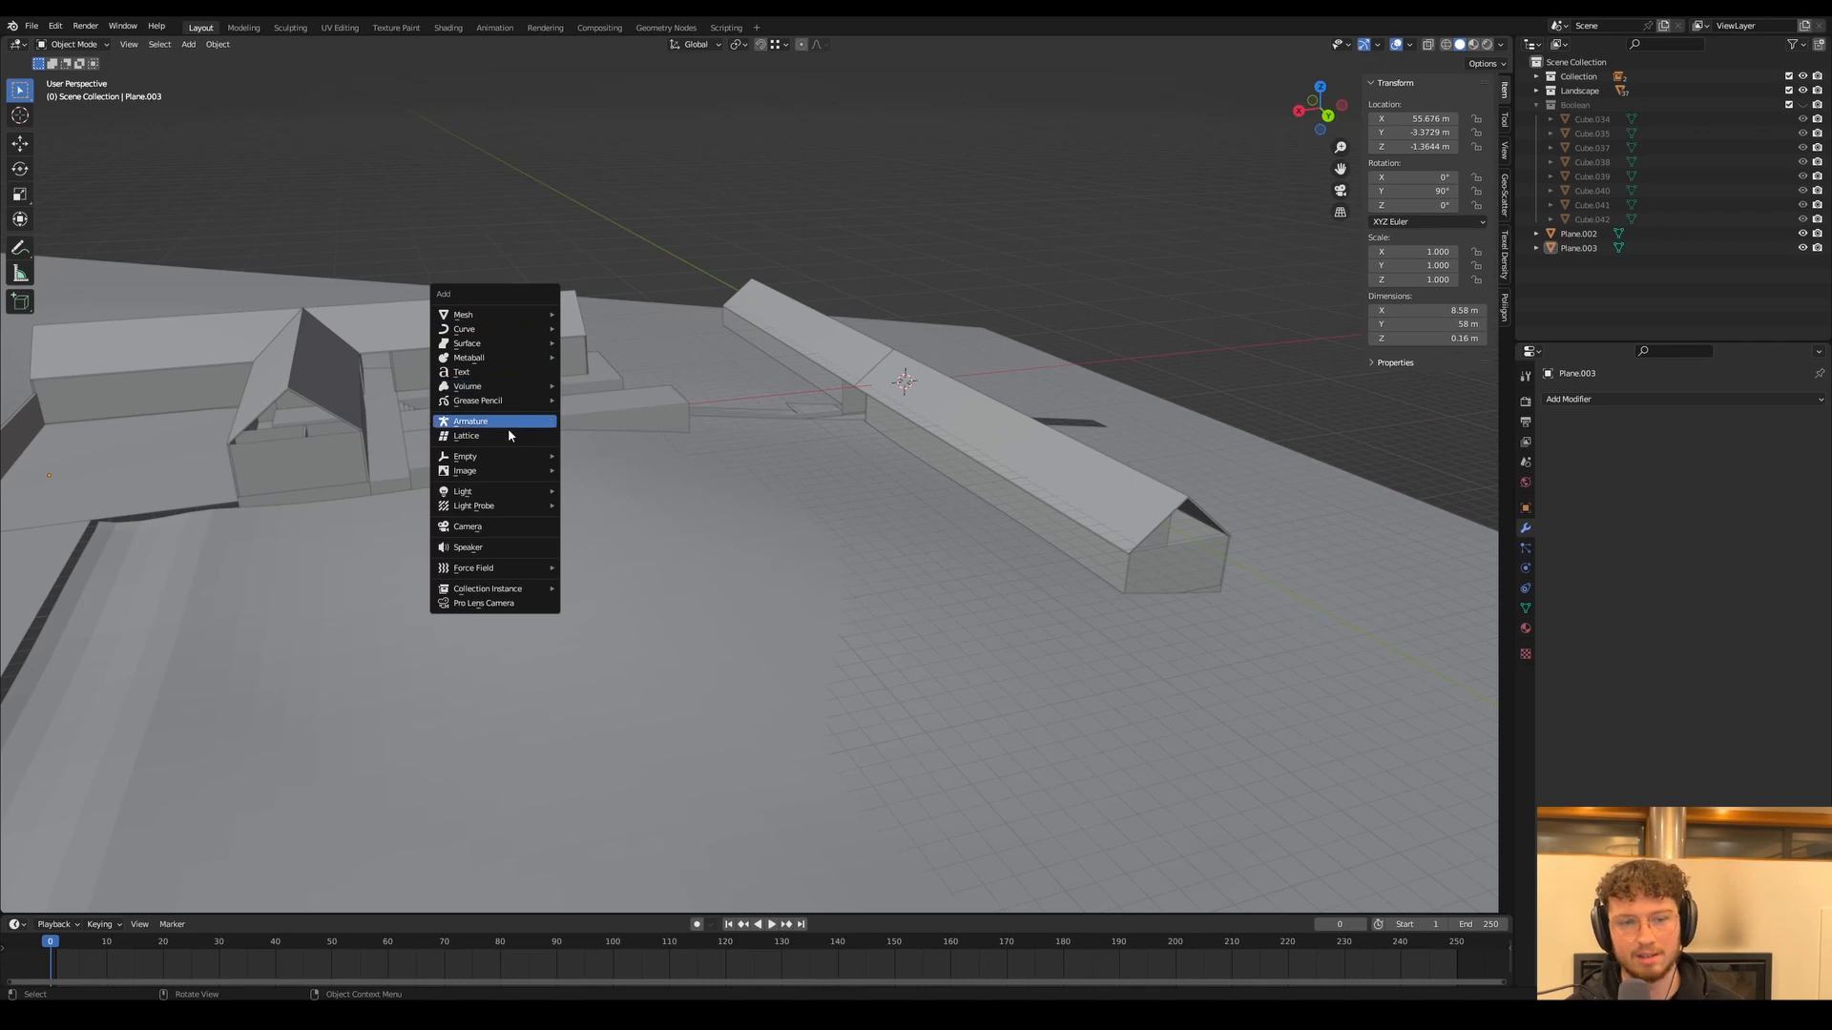
mouse_move(538, 494)
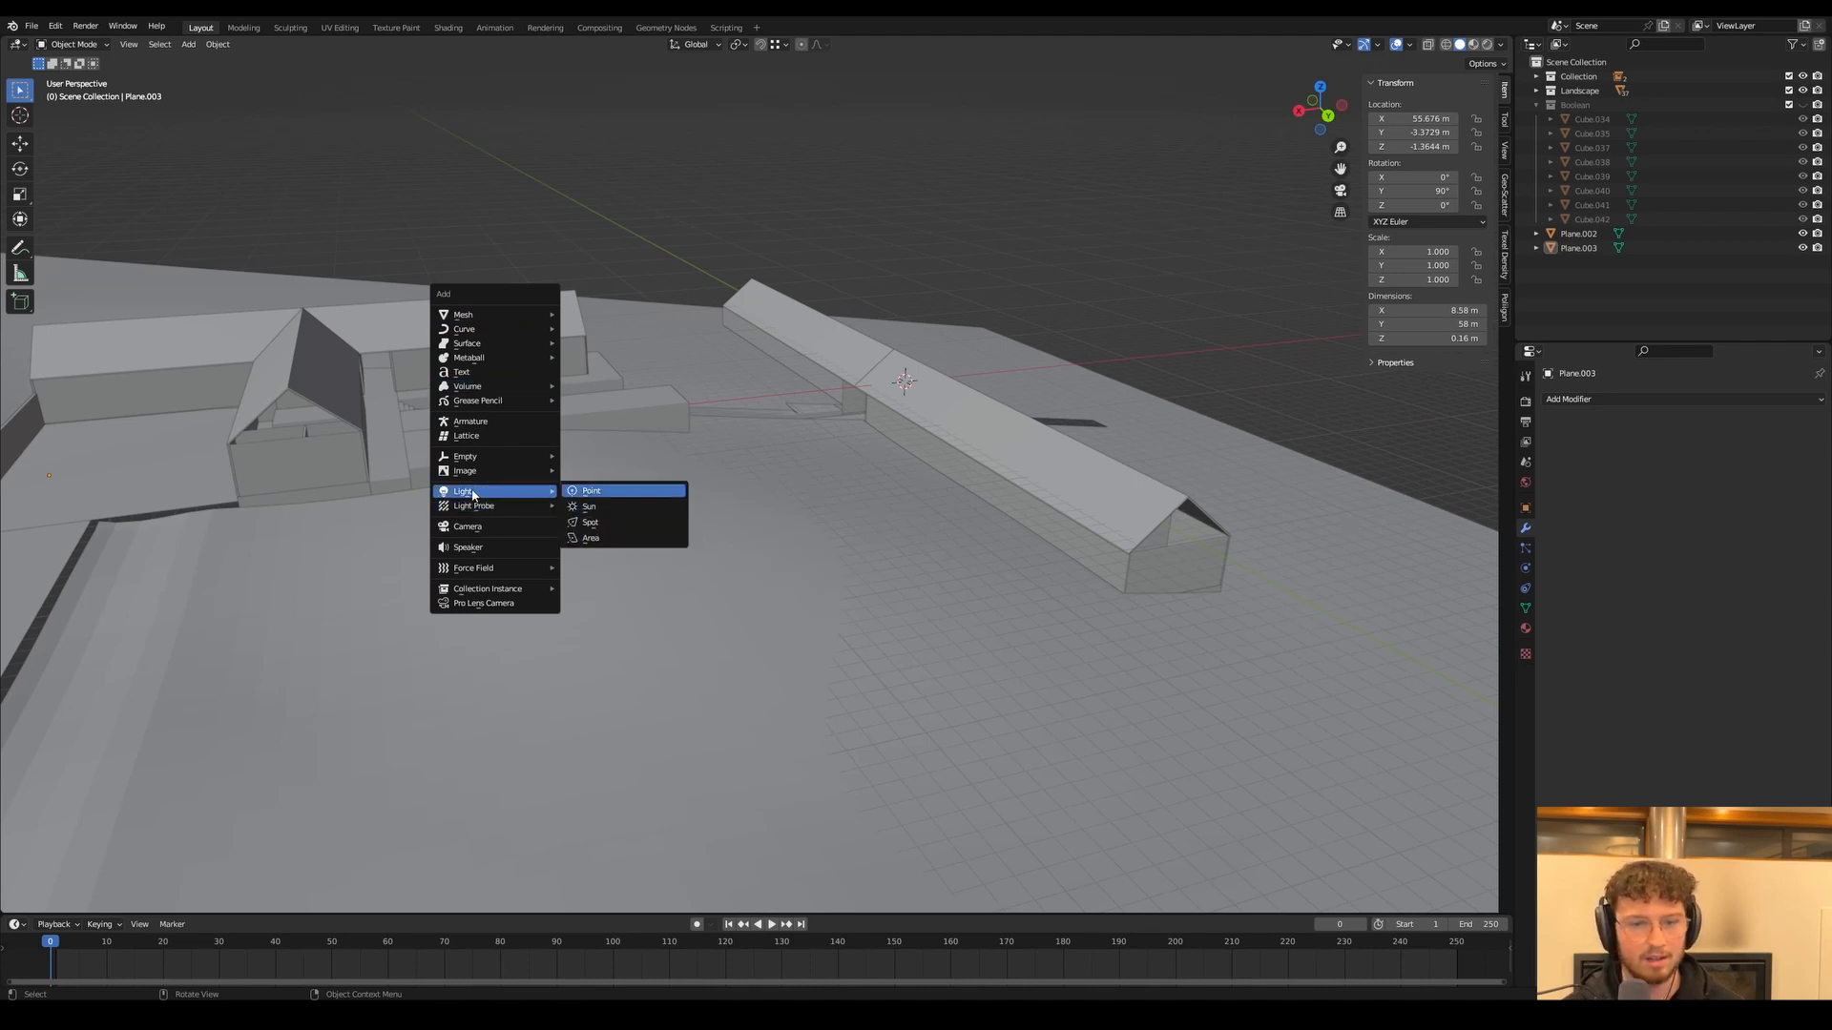
click(480, 528)
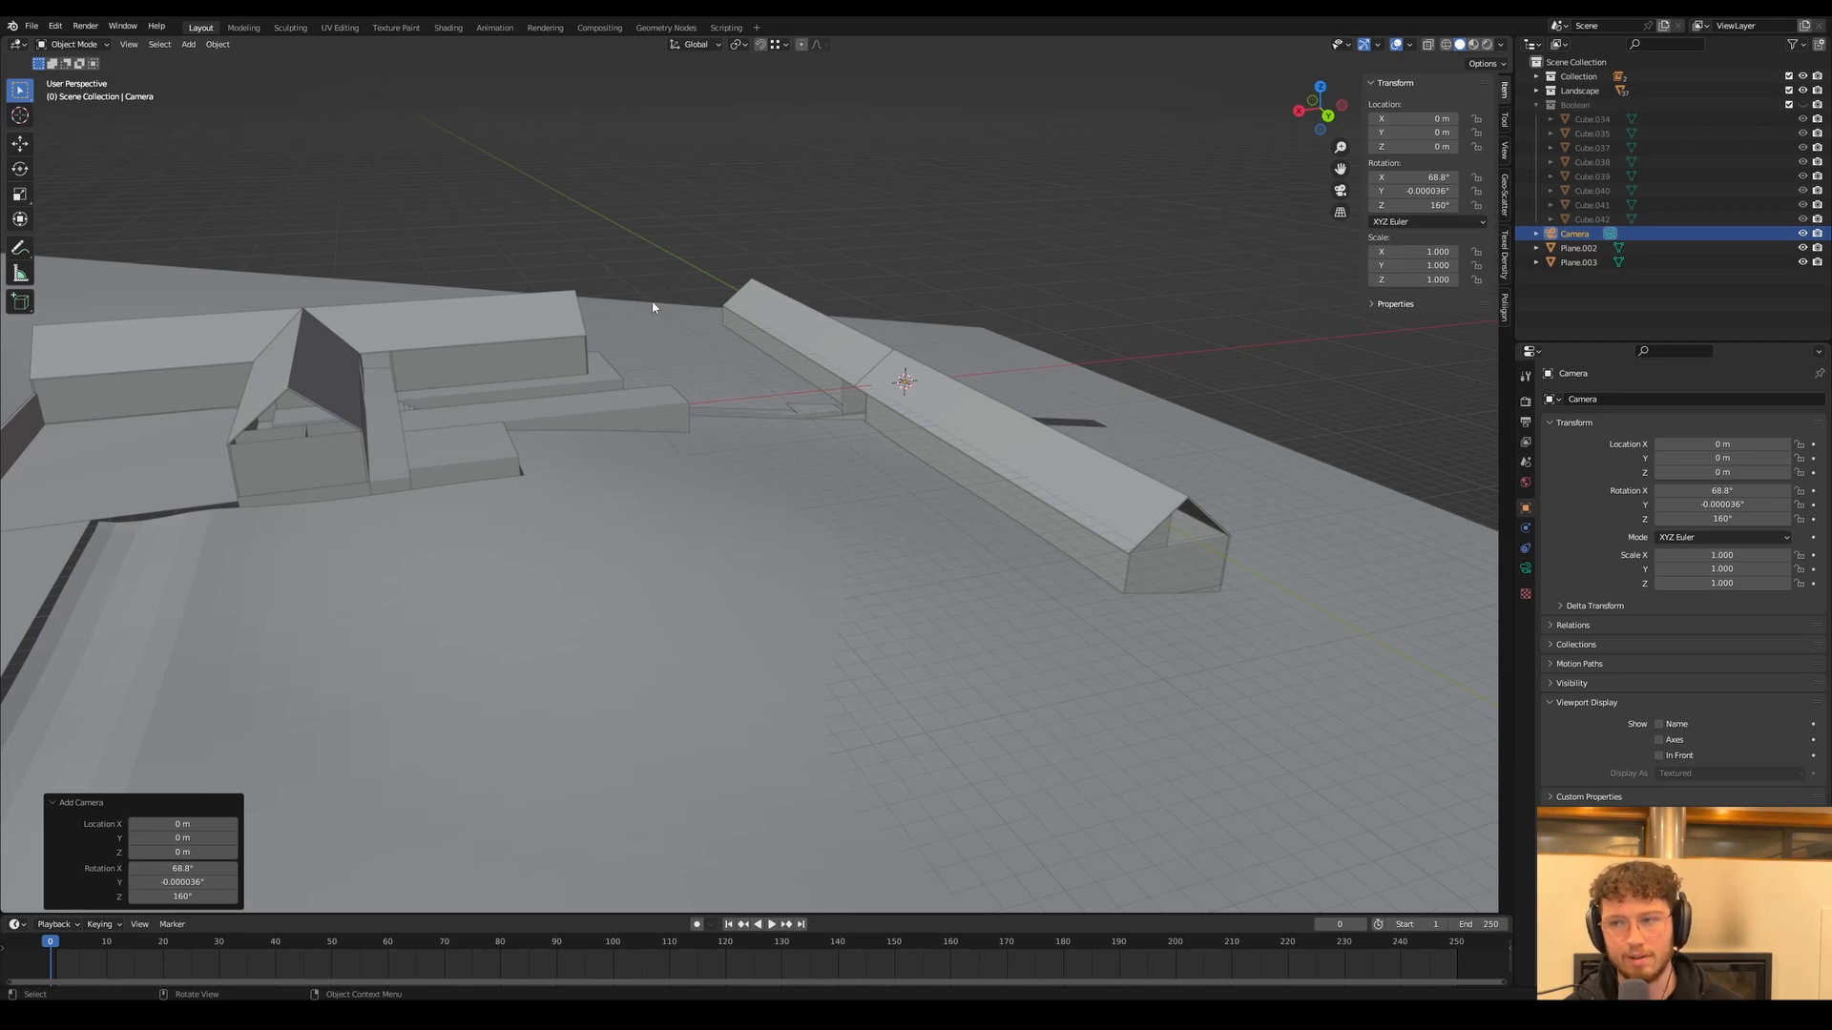
key(KP_0)
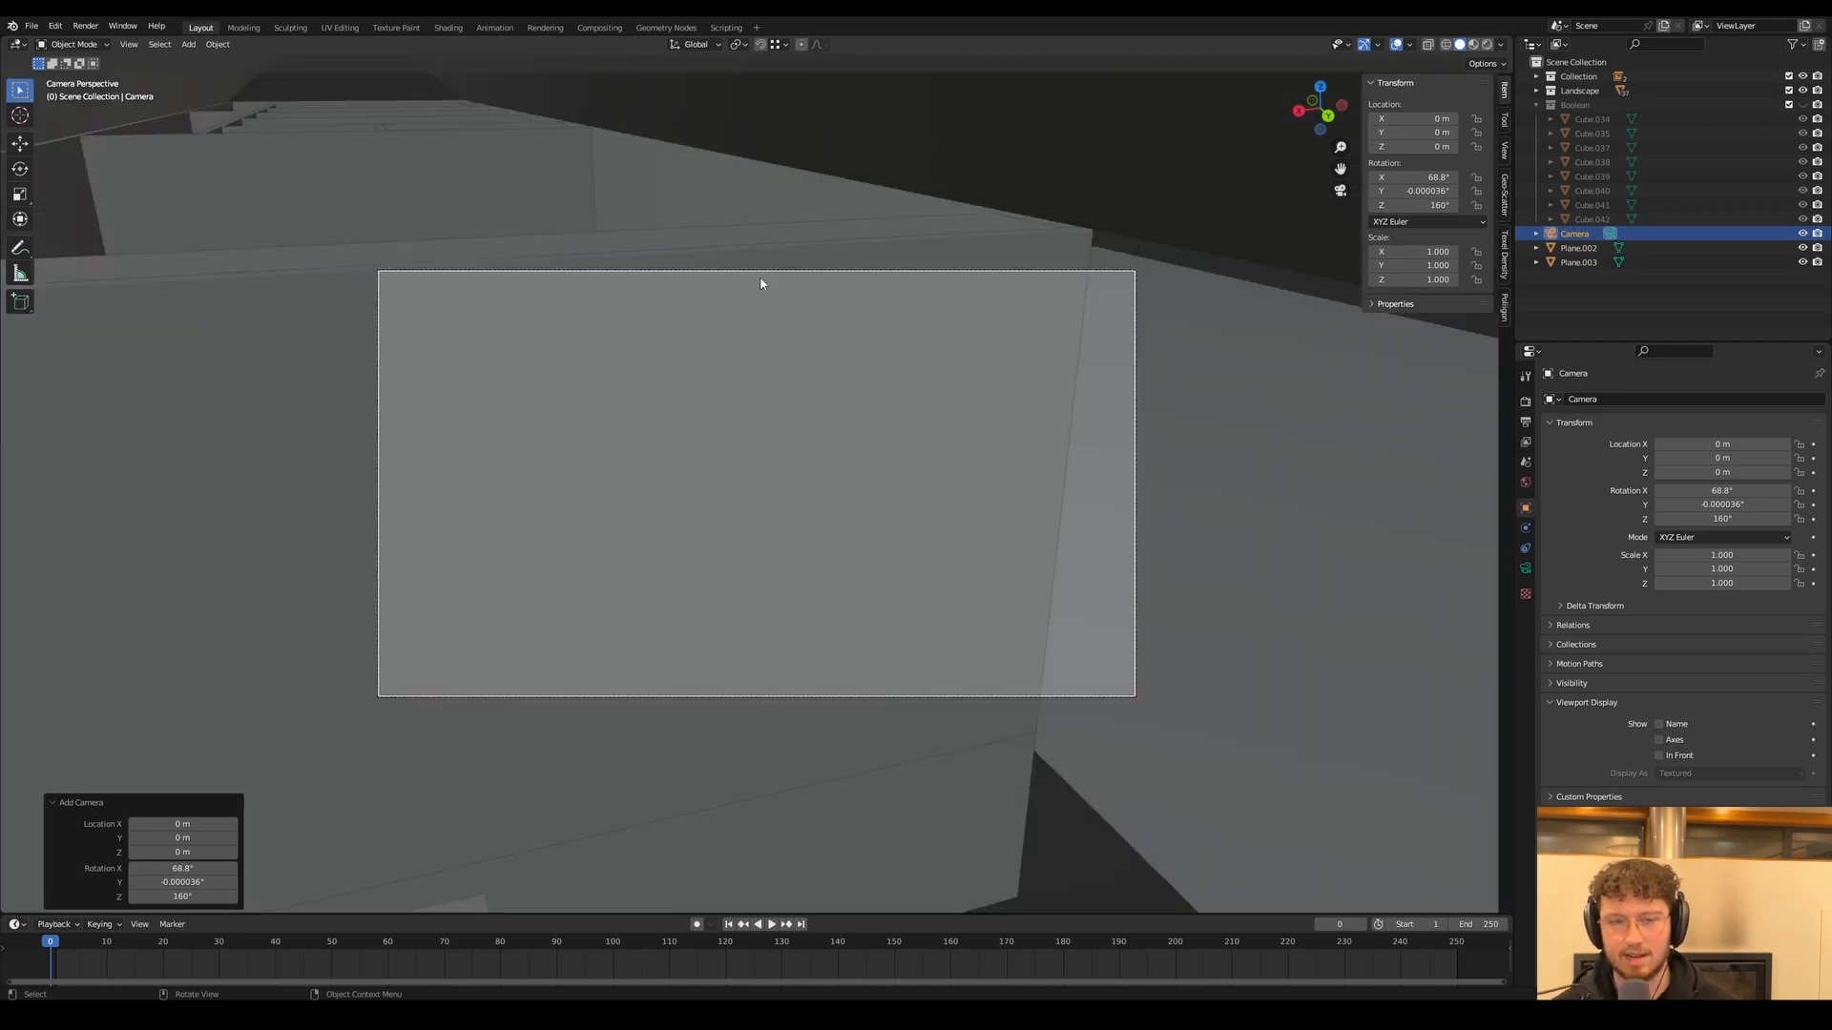
Align the camera to a view along the driveway courtyard towards the long building's facade
middle_drag(775, 347, 778, 500)
scroll(558, 460, down, 8)
shift+middle_drag(624, 525, 767, 523)
scroll(725, 546, up, 10)
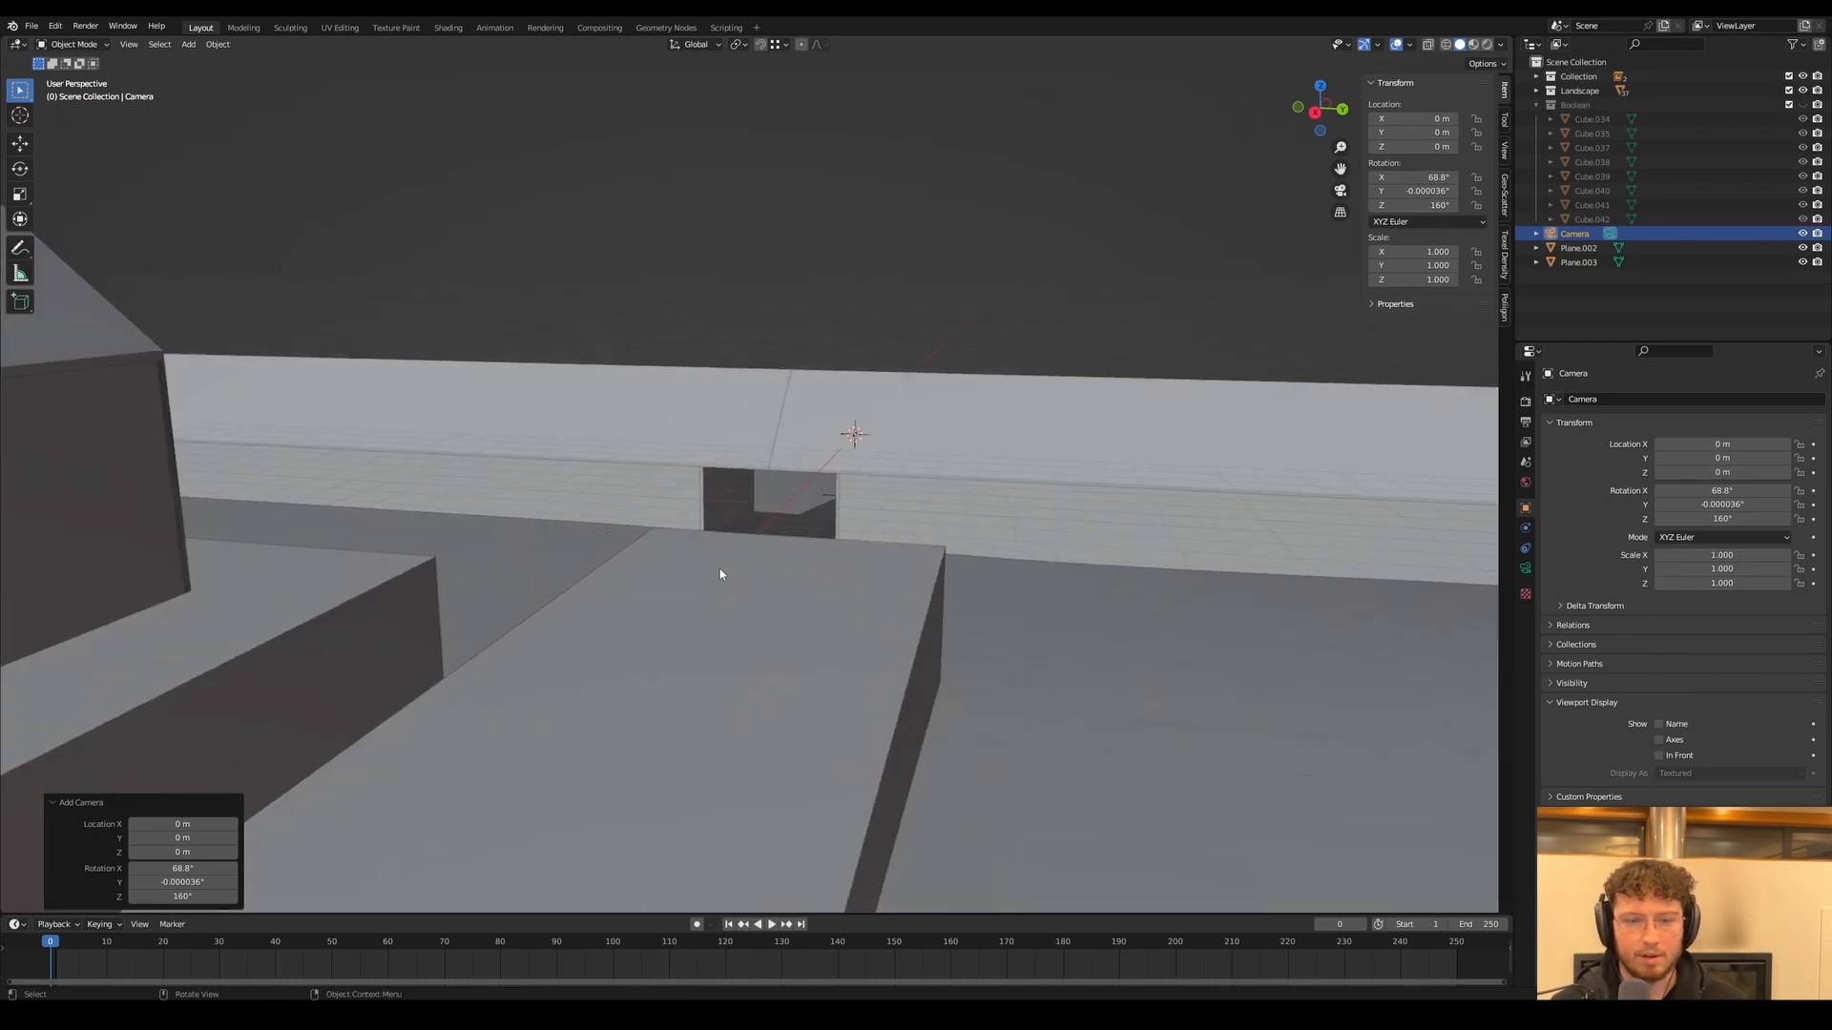
middle_drag(800, 503, 535, 471)
scroll(535, 471, down, 8)
scroll(584, 469, up, 6)
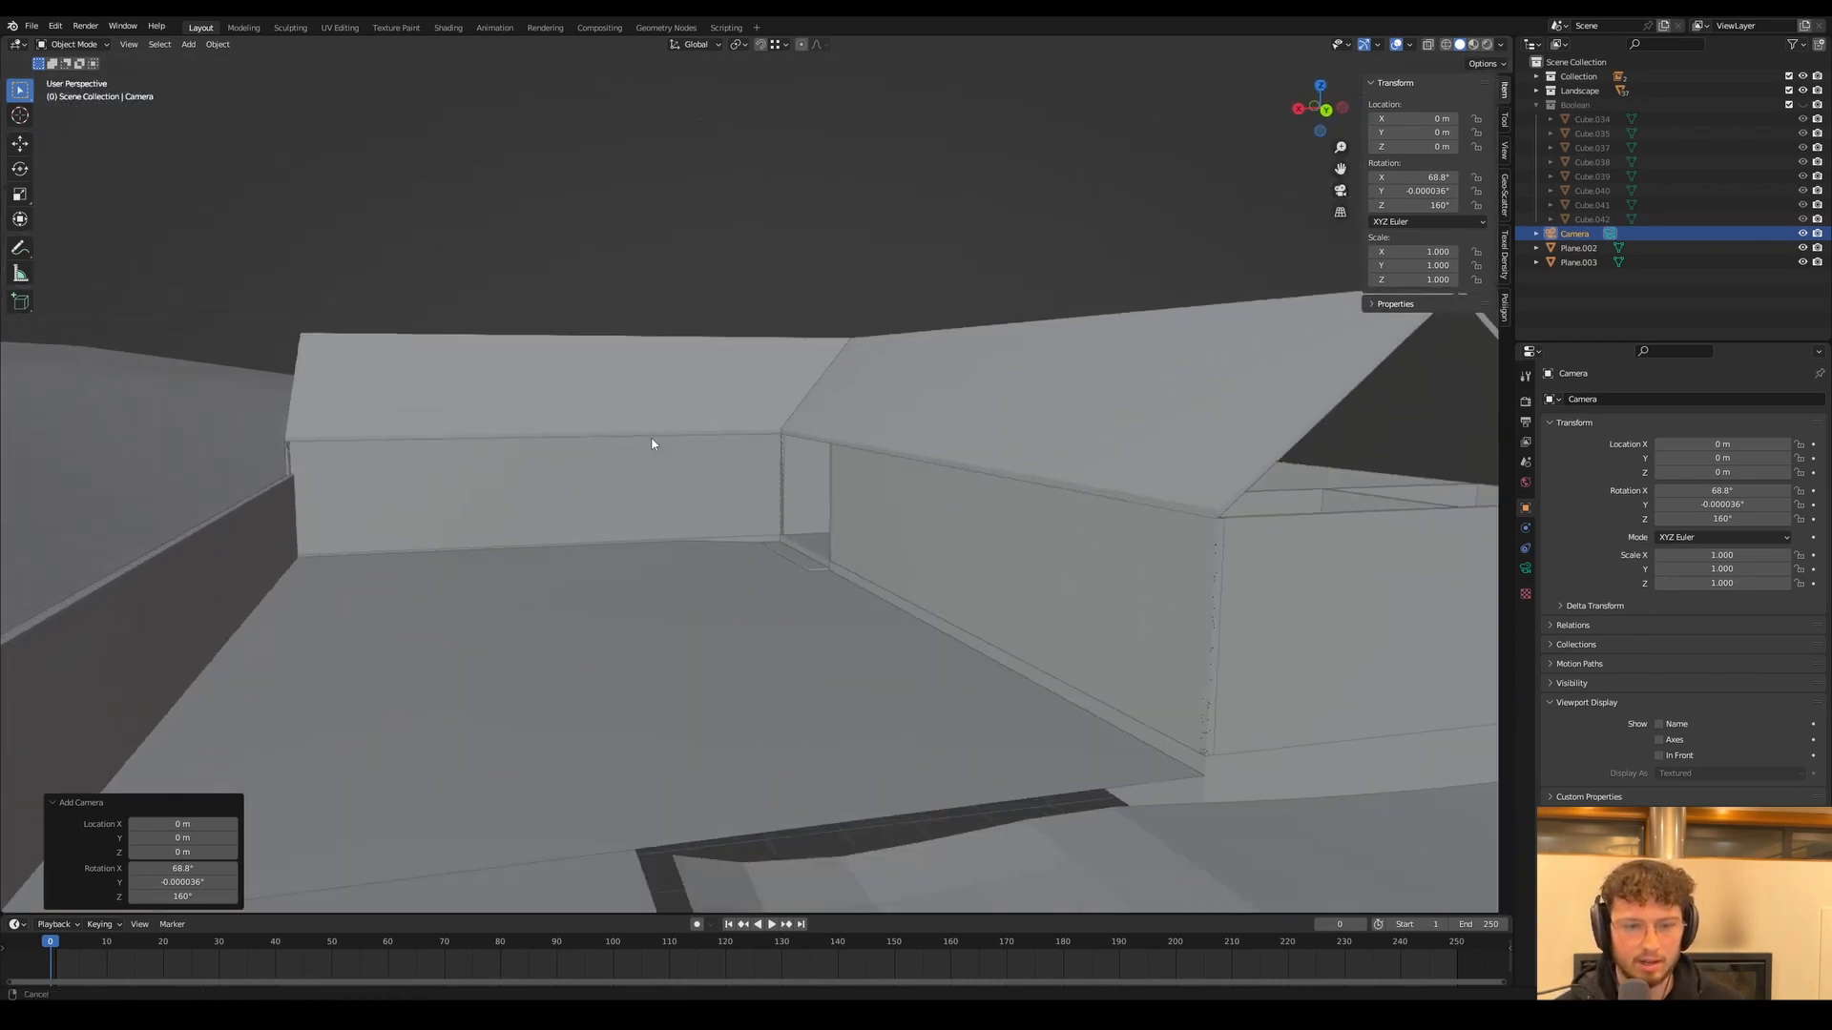
middle_drag(654, 442, 696, 376)
key(ctrl+alt+KP_0)
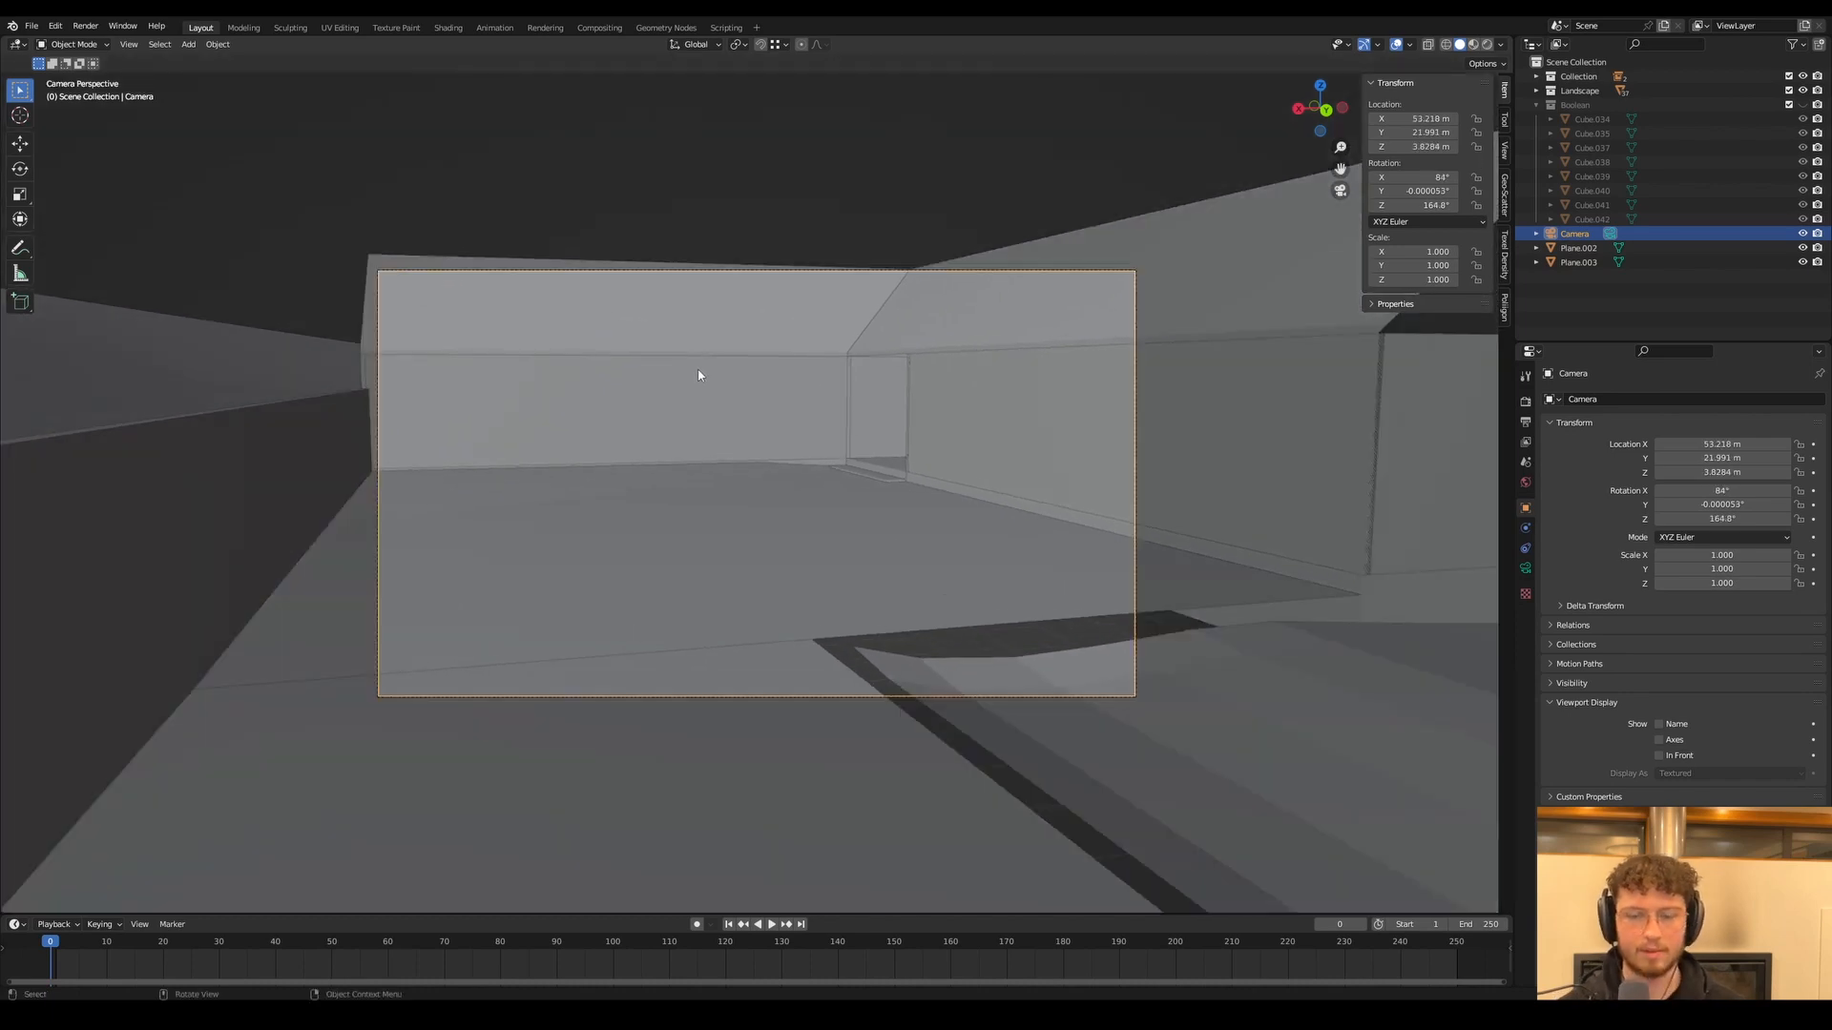
Set the camera's focal length to 35 mm
click(1526, 568)
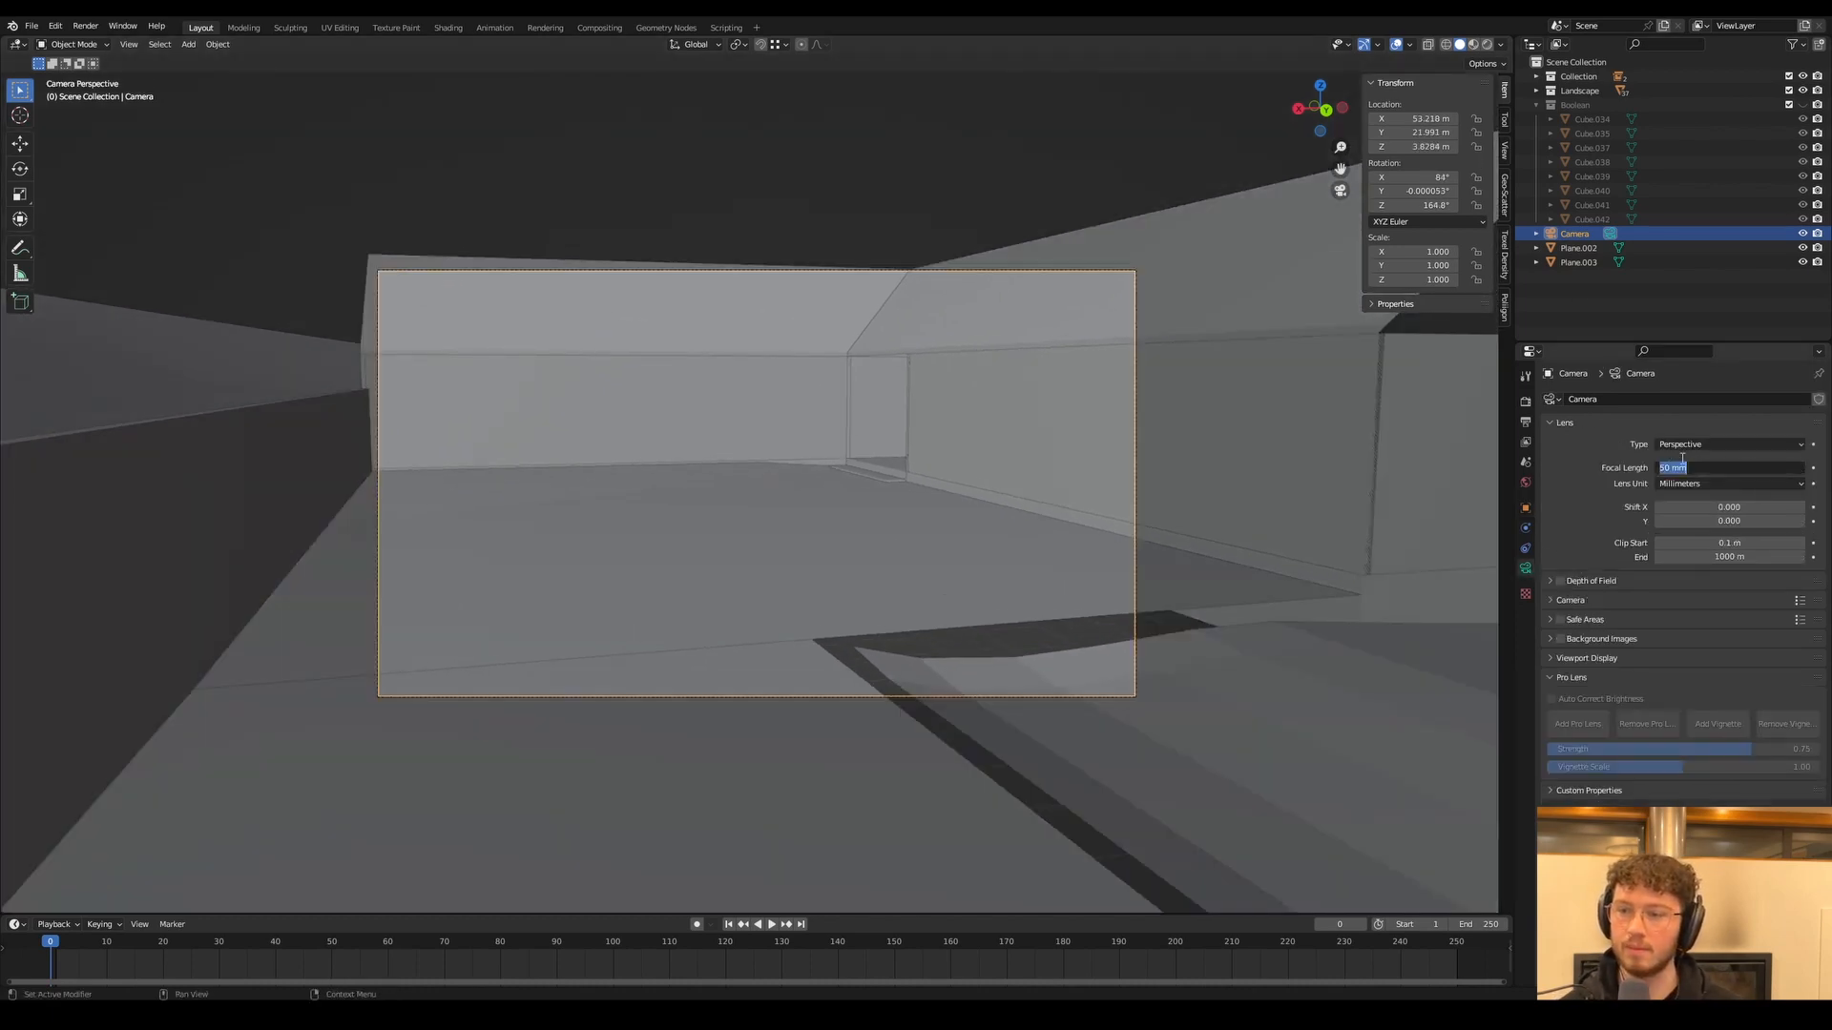
text(35)
key(Return)
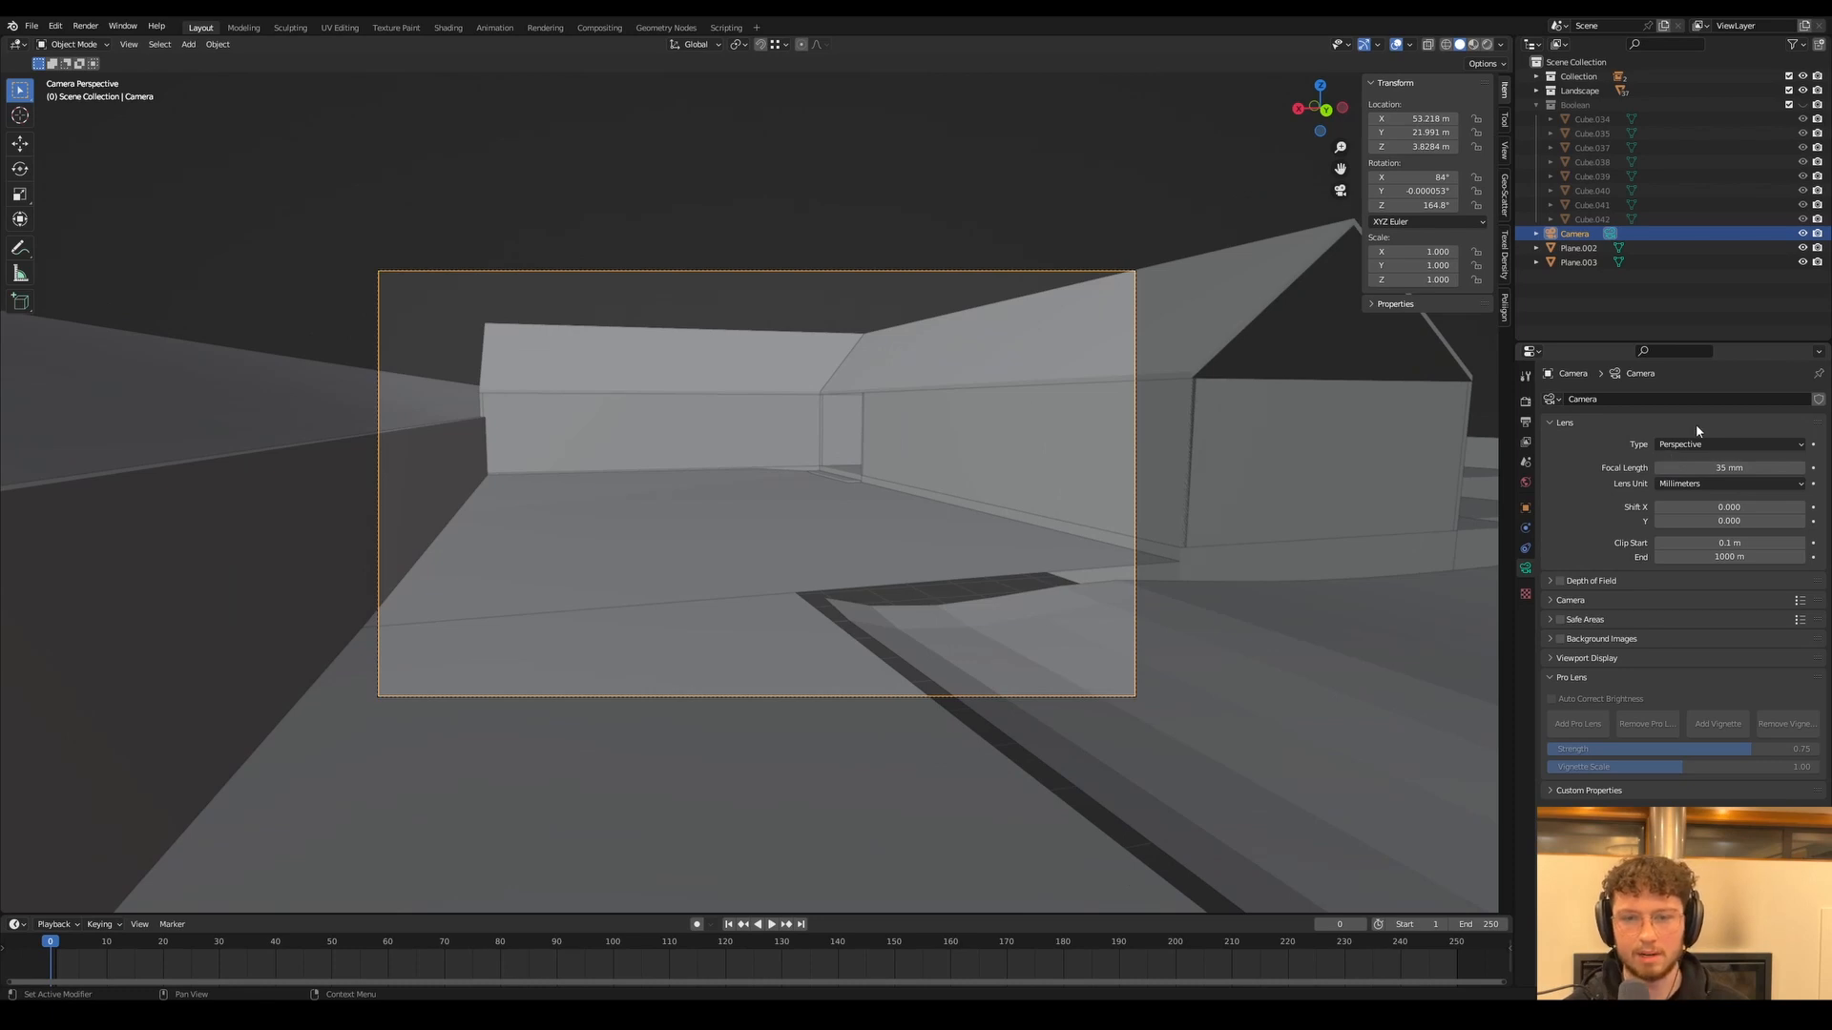
Move the camera about -0.35 m along X and rotate it about 14.9° around Z
key(g)
key(x)
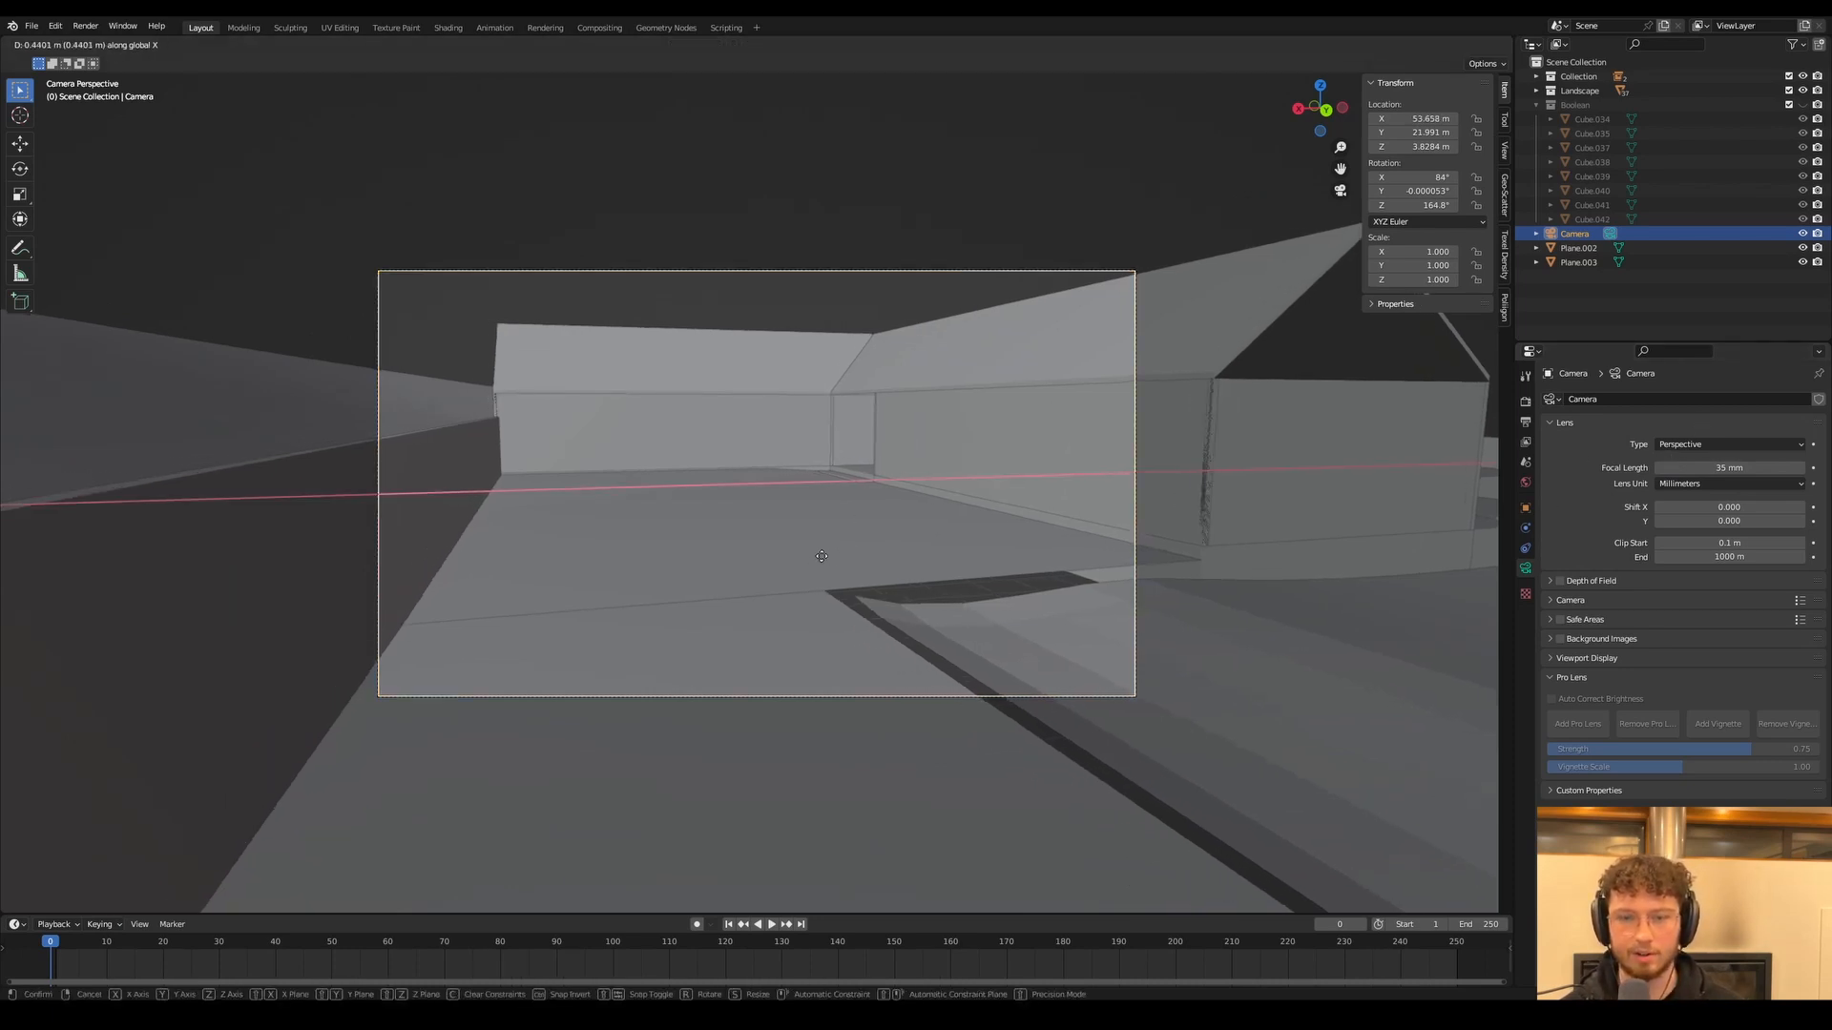
click(902, 508)
key(r)
key(z)
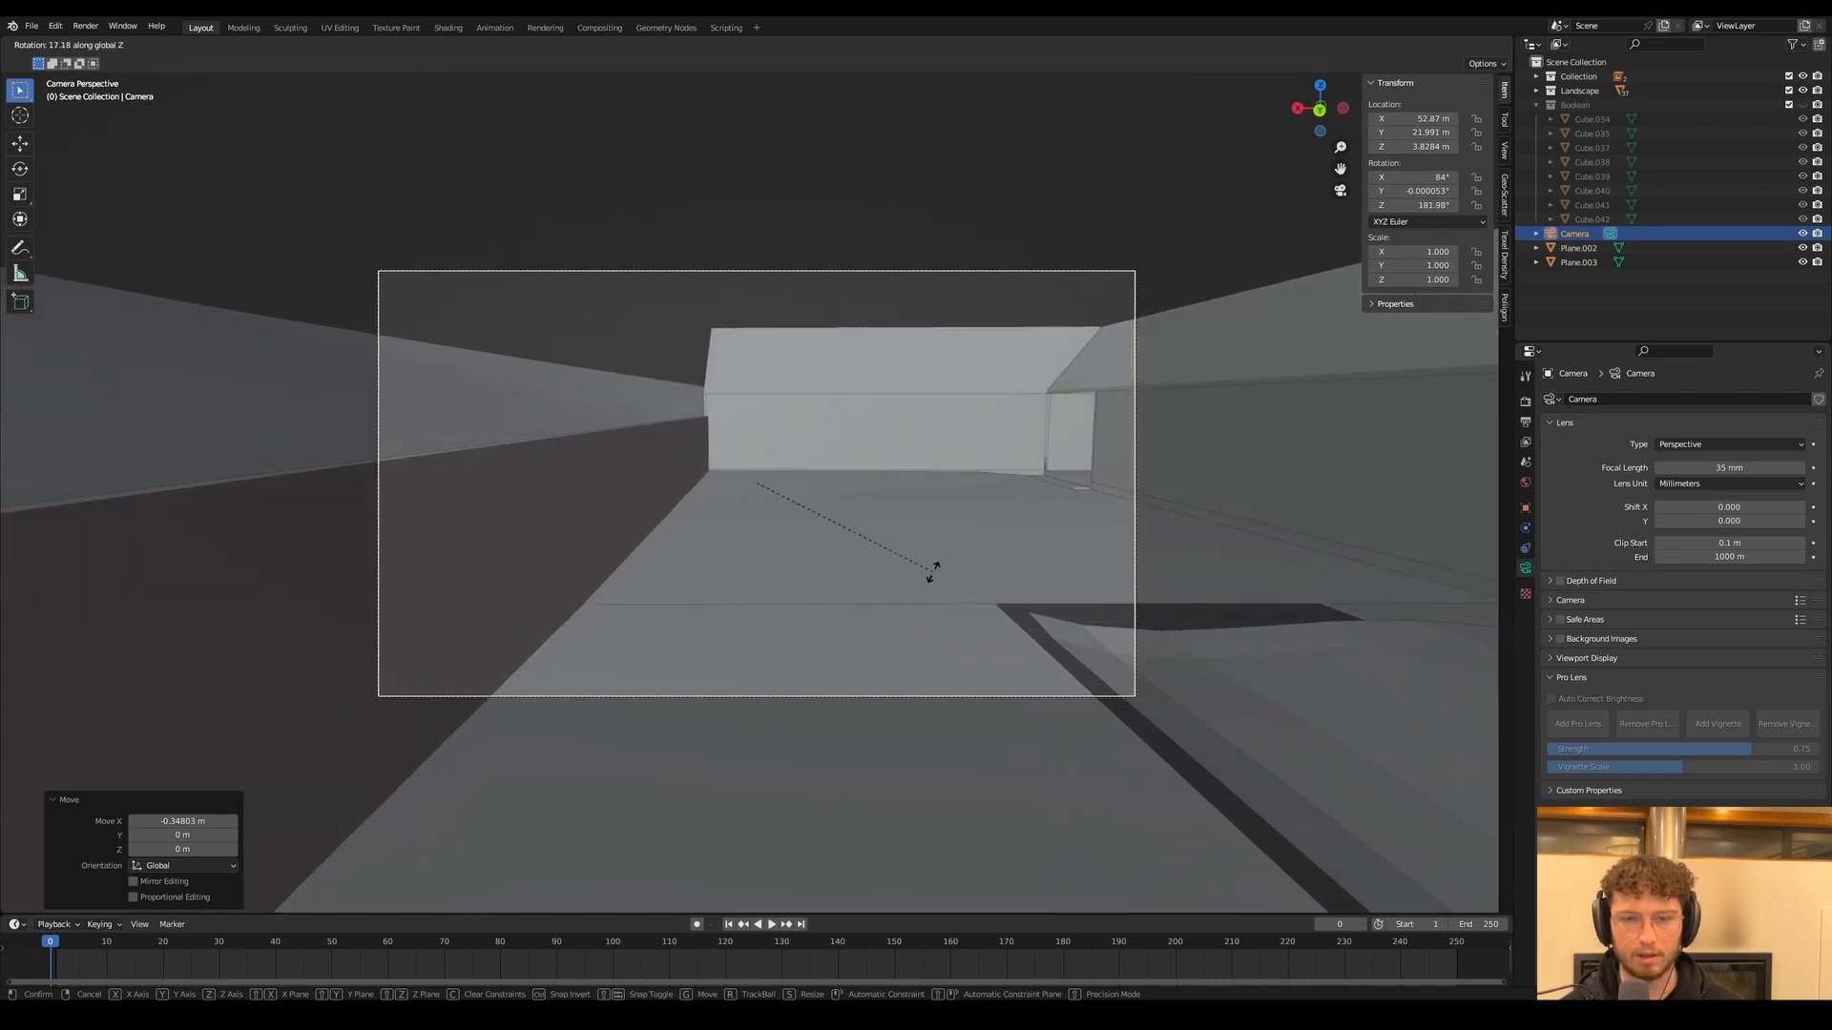
click(934, 569)
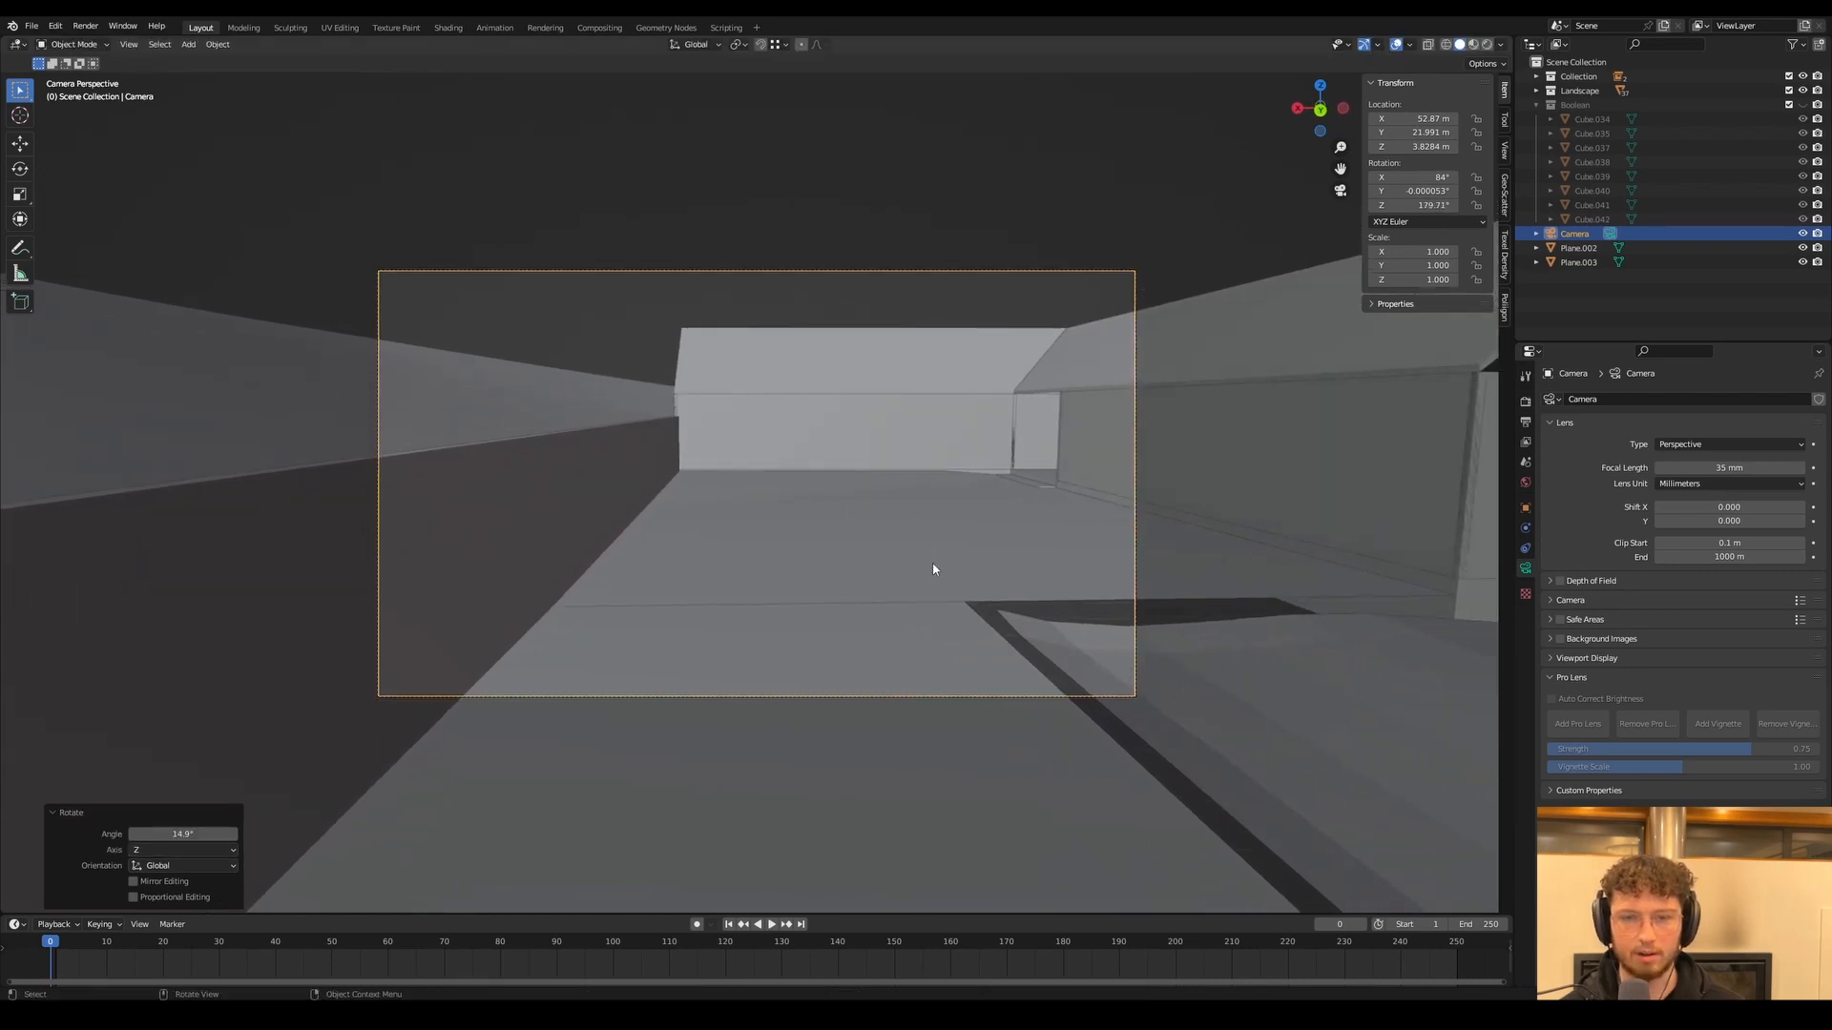
Straighten the camera by setting its rotation to 90° on X, 0° on Y and 180° on Z
click(1416, 181)
text(90)
key(Return)
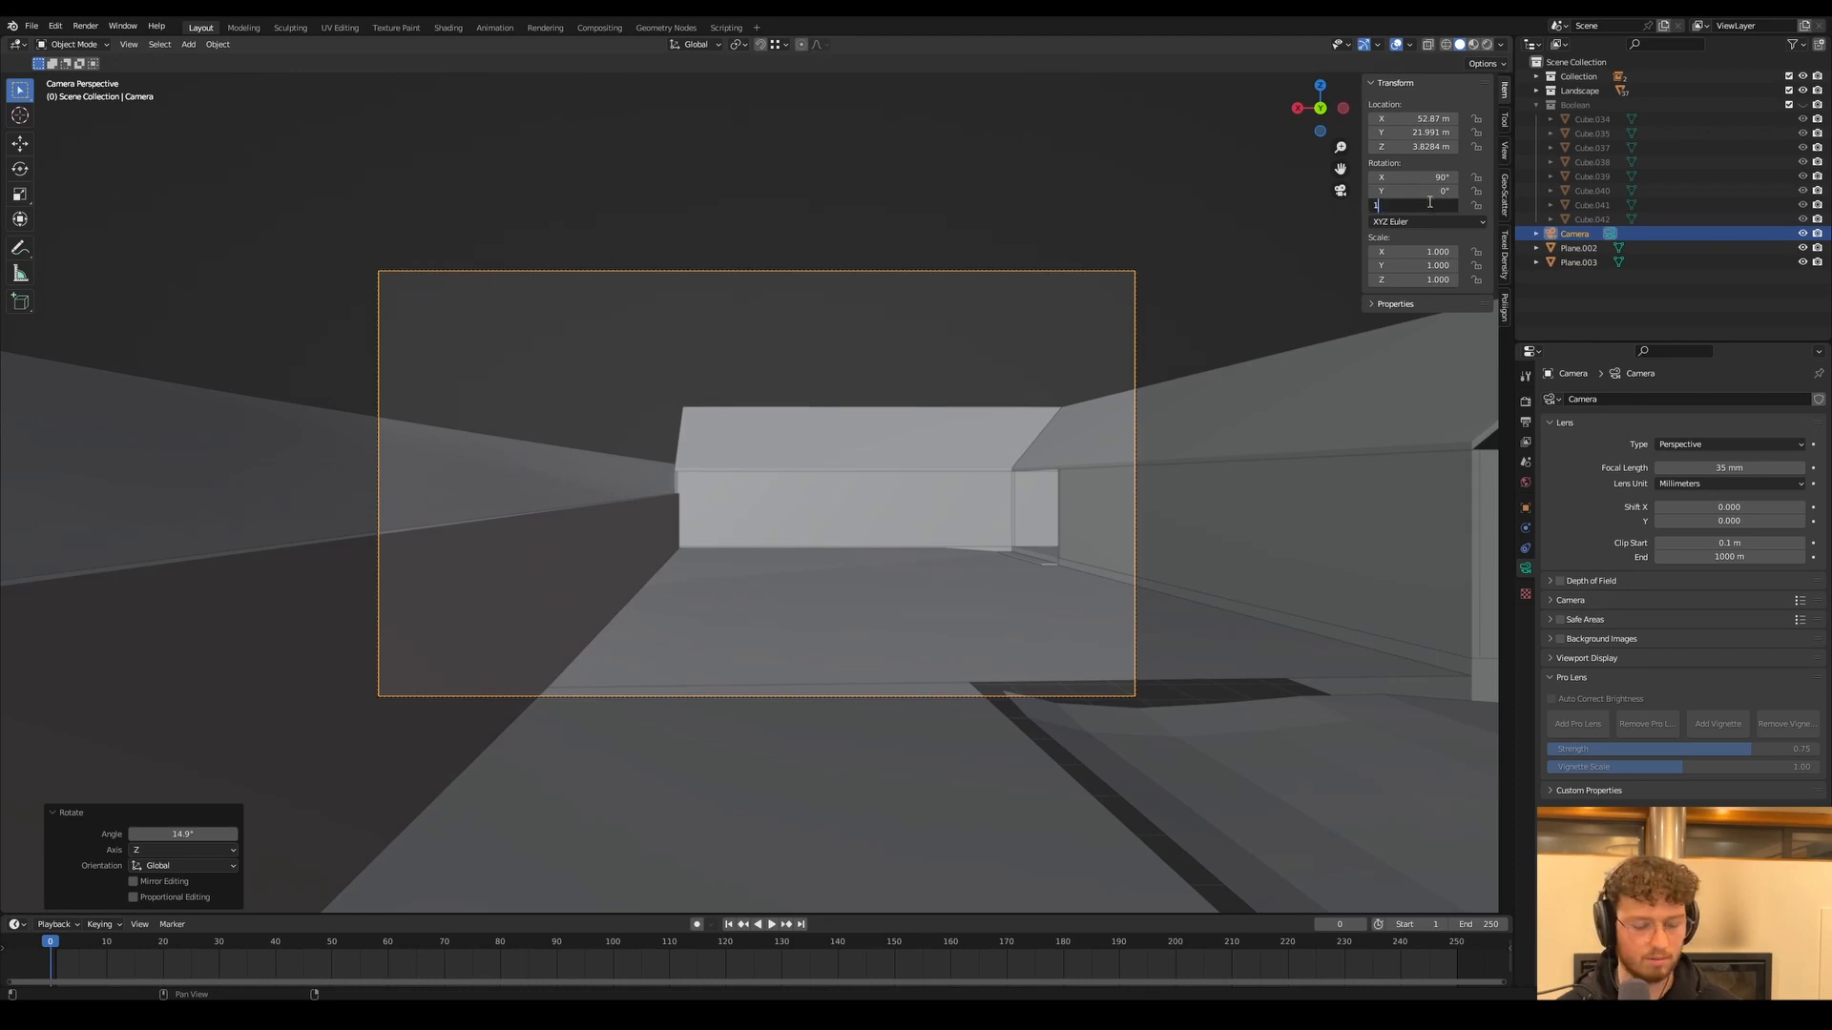
click(1430, 202)
text(180)
key(Return)
Shift the camera about -2.68 m along X and pull it back about 10.08 m along Y
key(g)
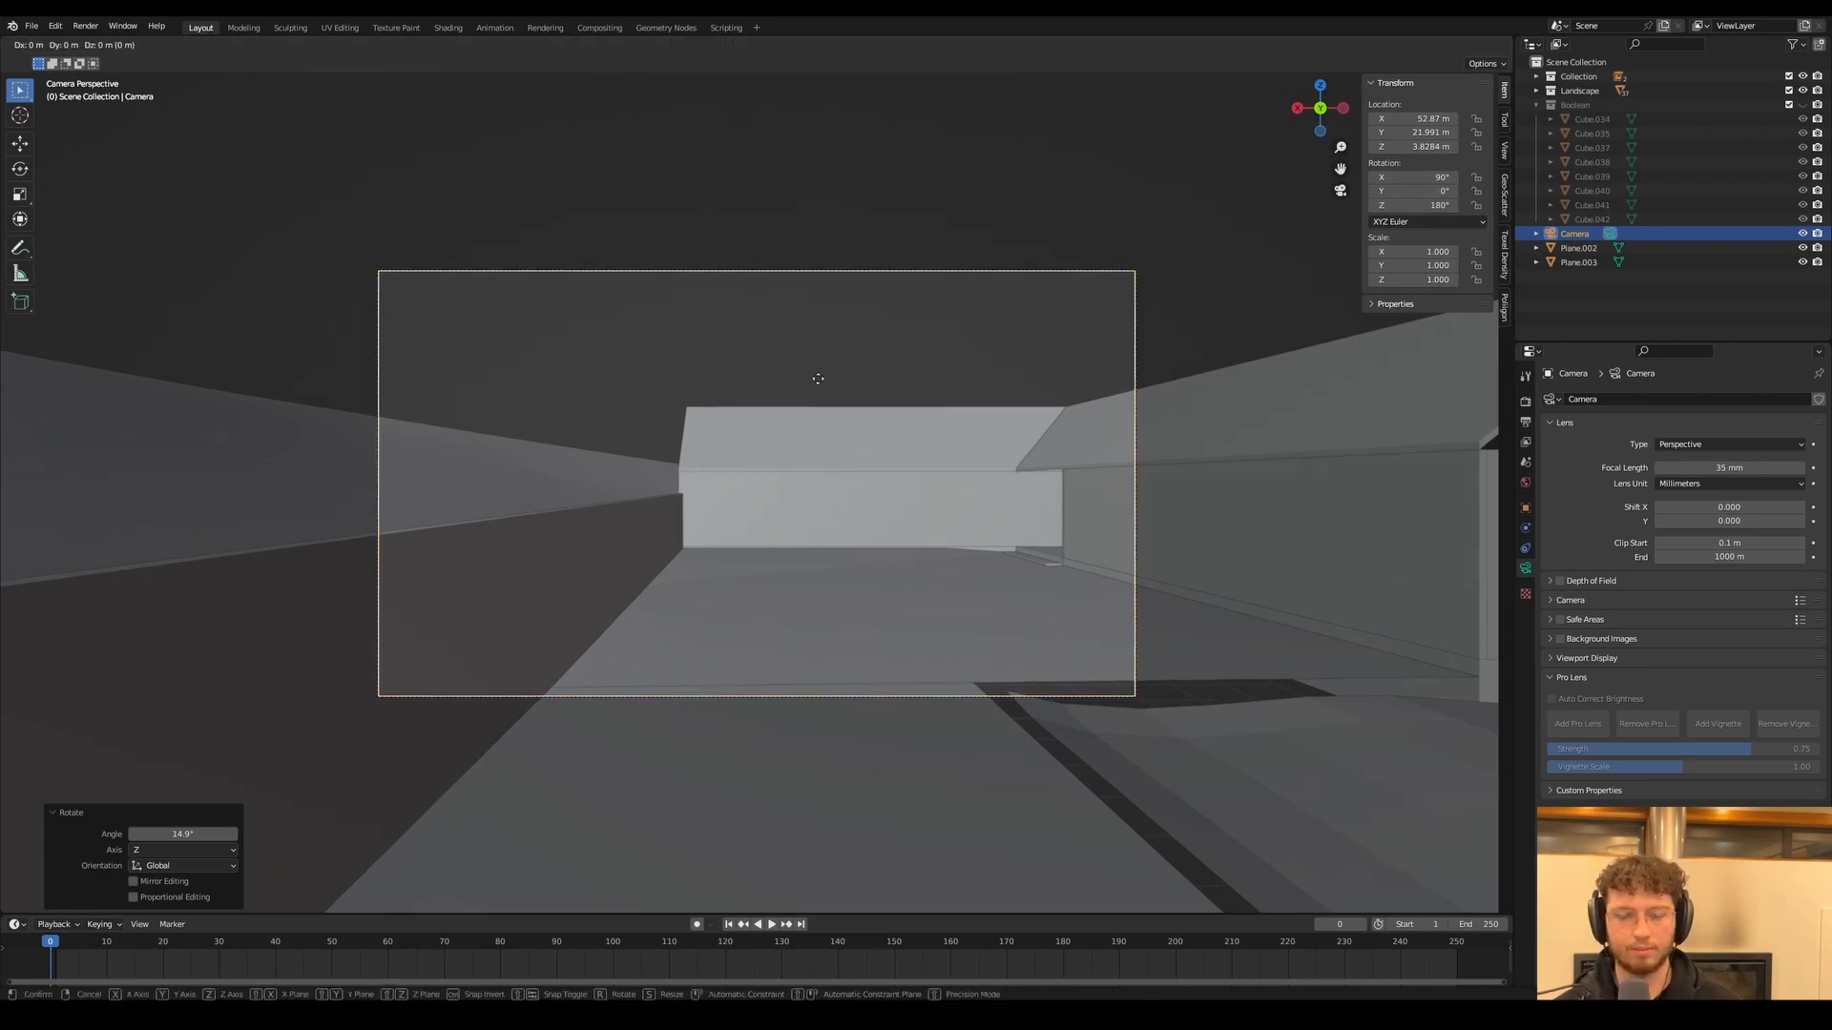
key(x)
click(1147, 427)
key(g)
key(x)
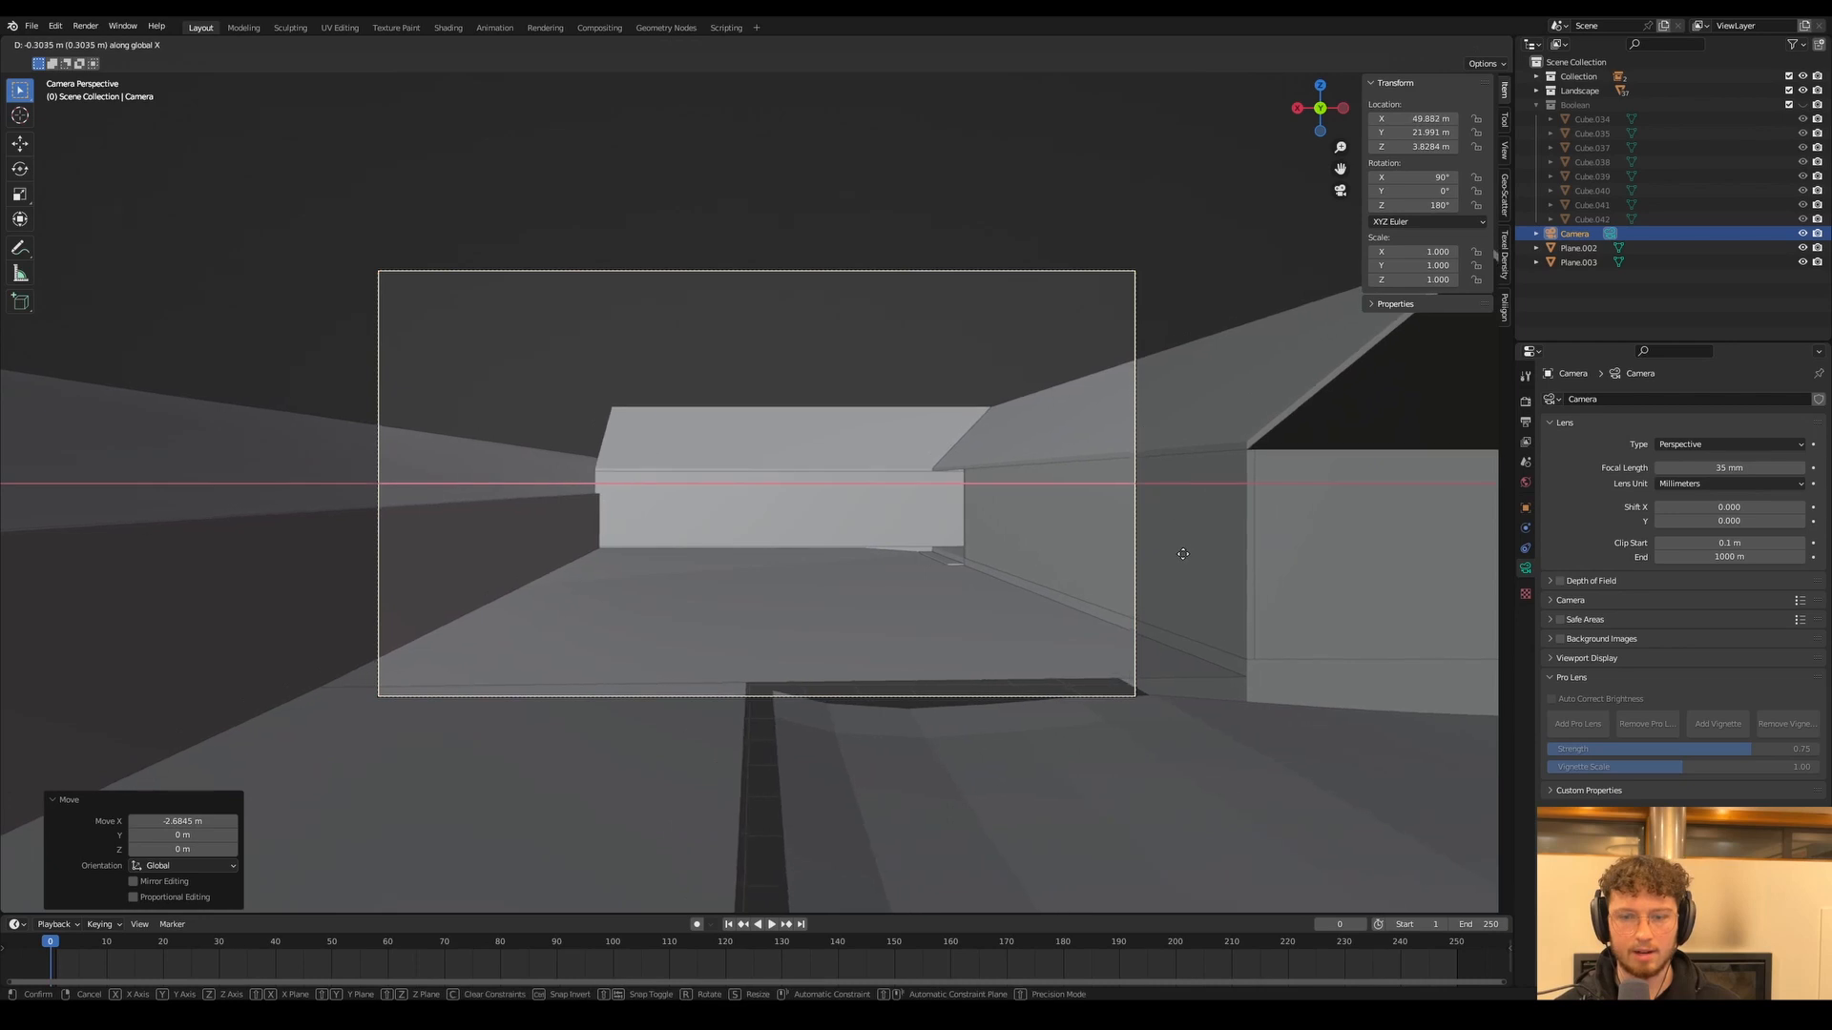
key(y)
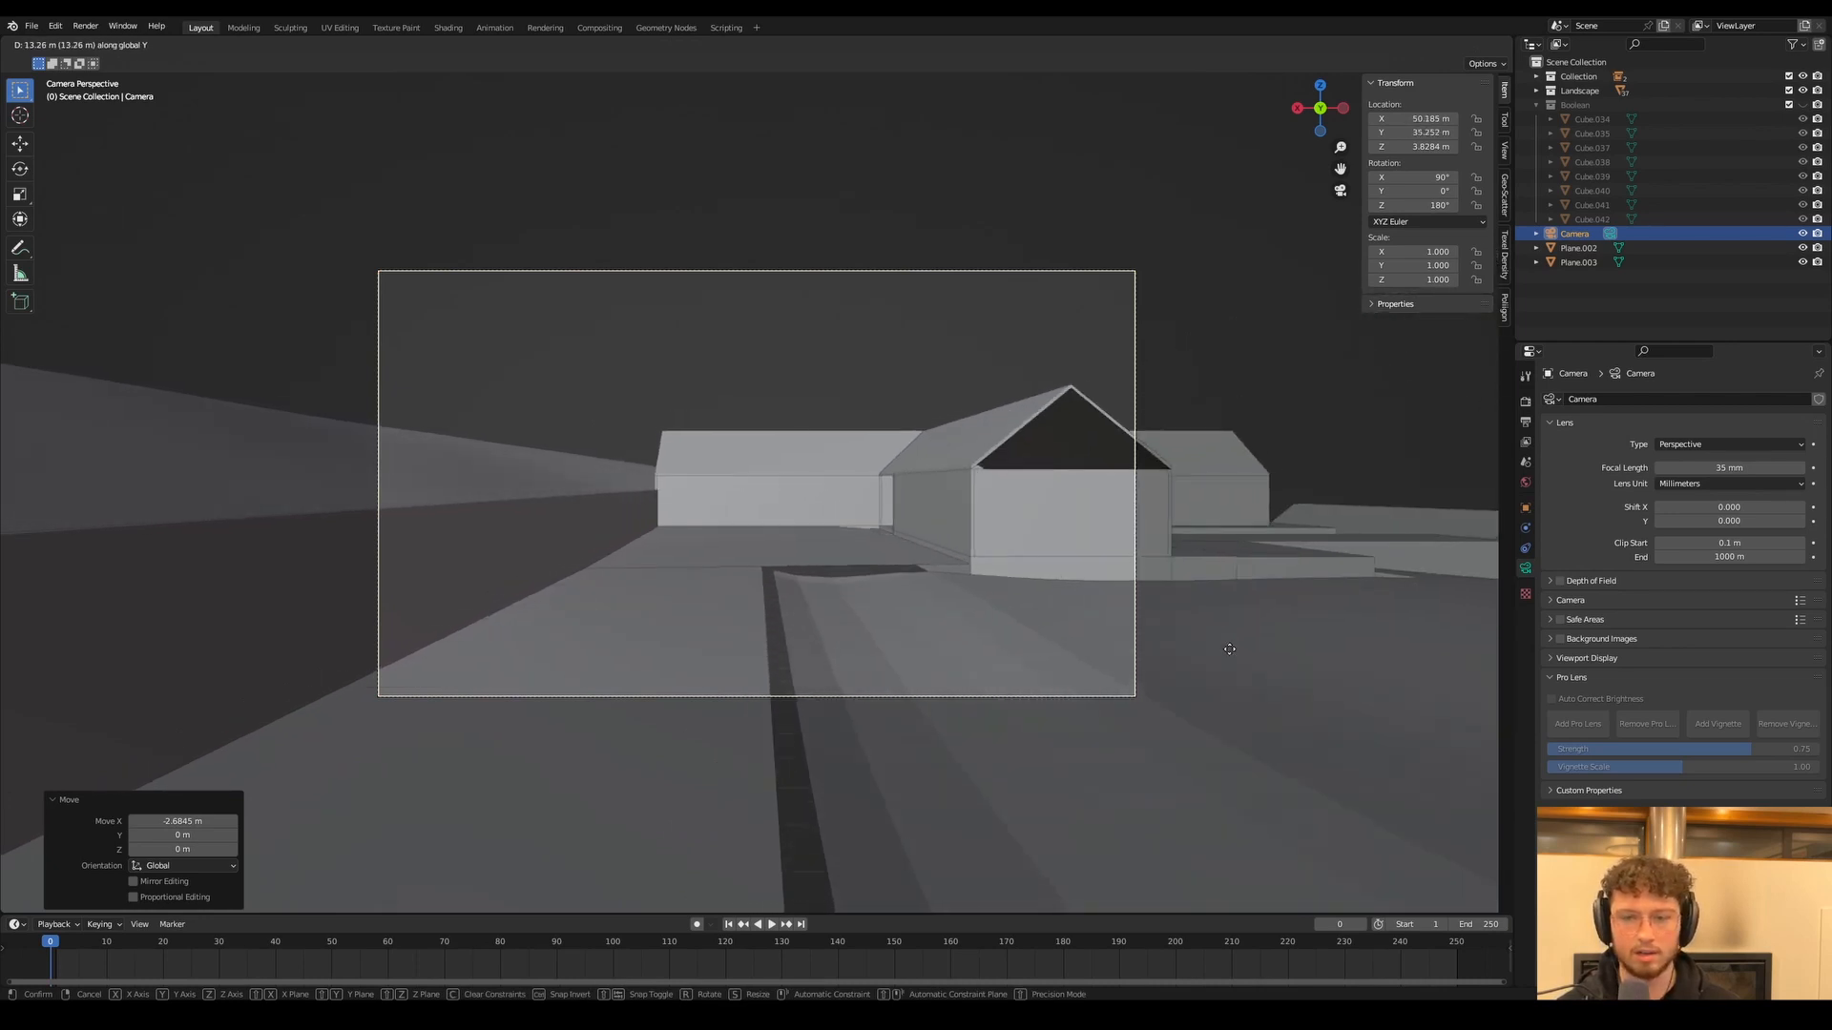
click(1202, 624)
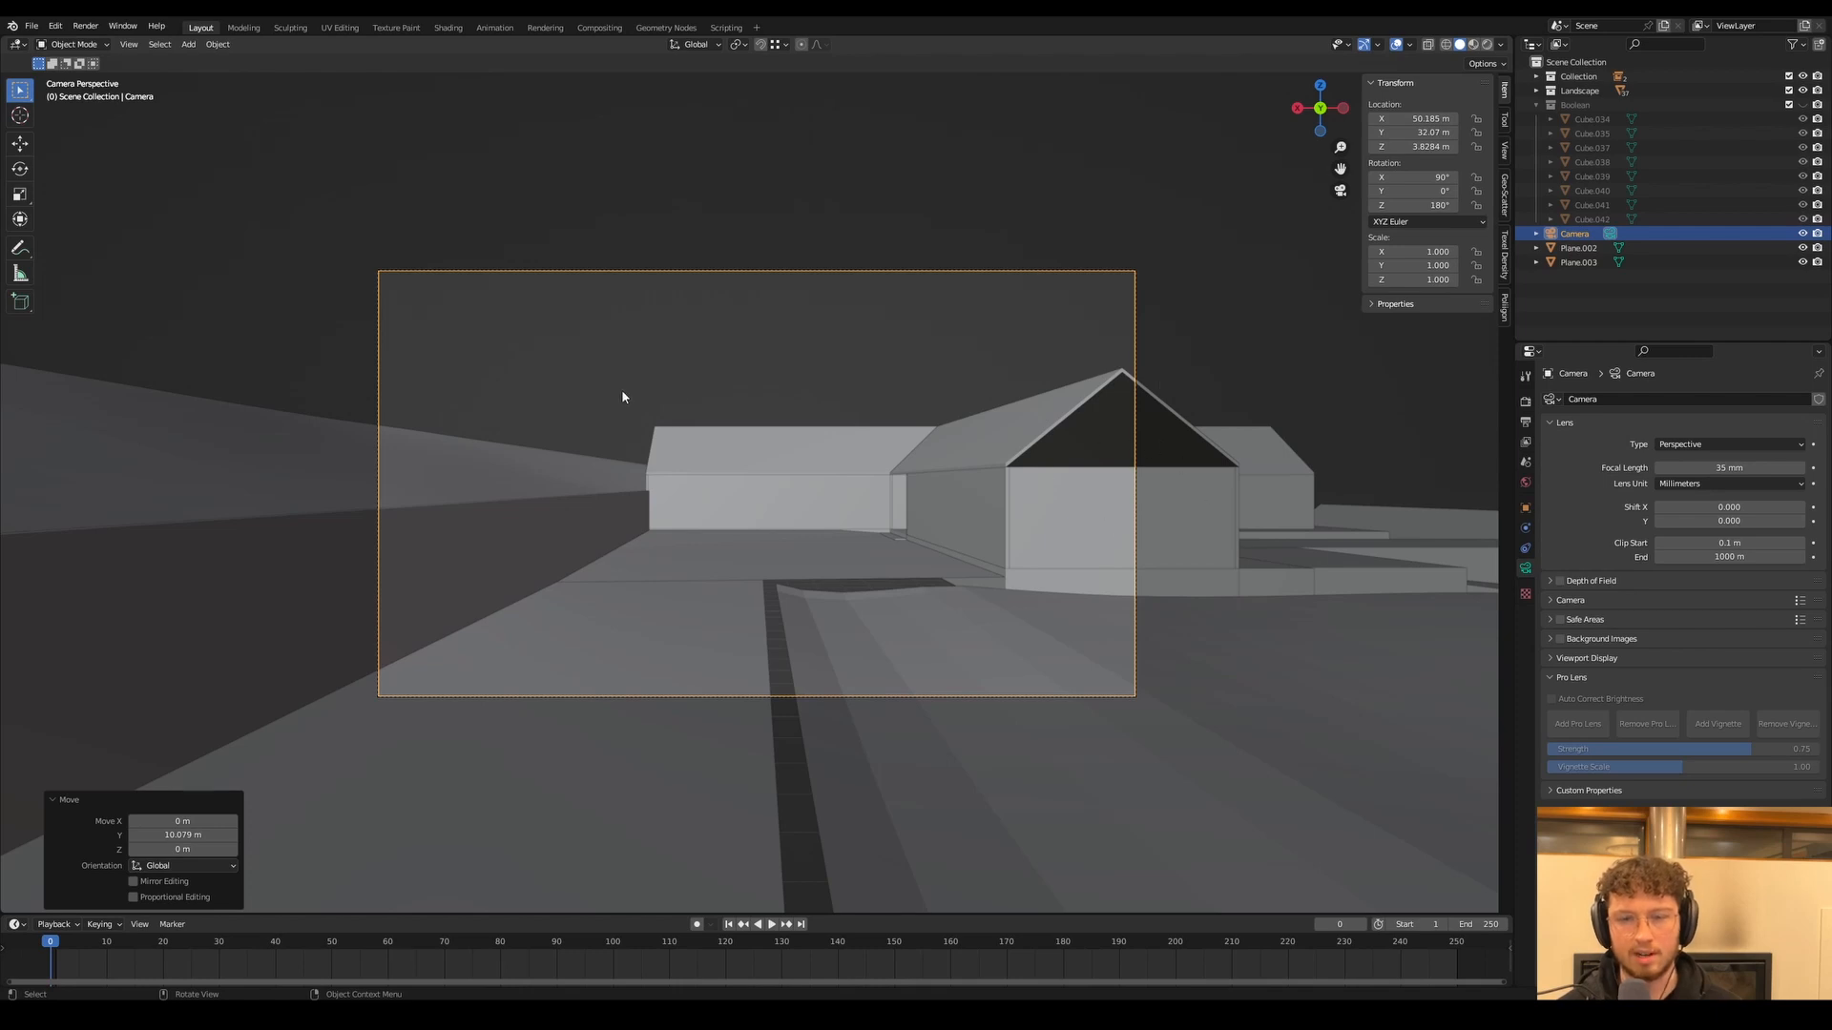
Select the landscape terrain mesh and enter Edit Mode on it
click(439, 445)
key(Tab)
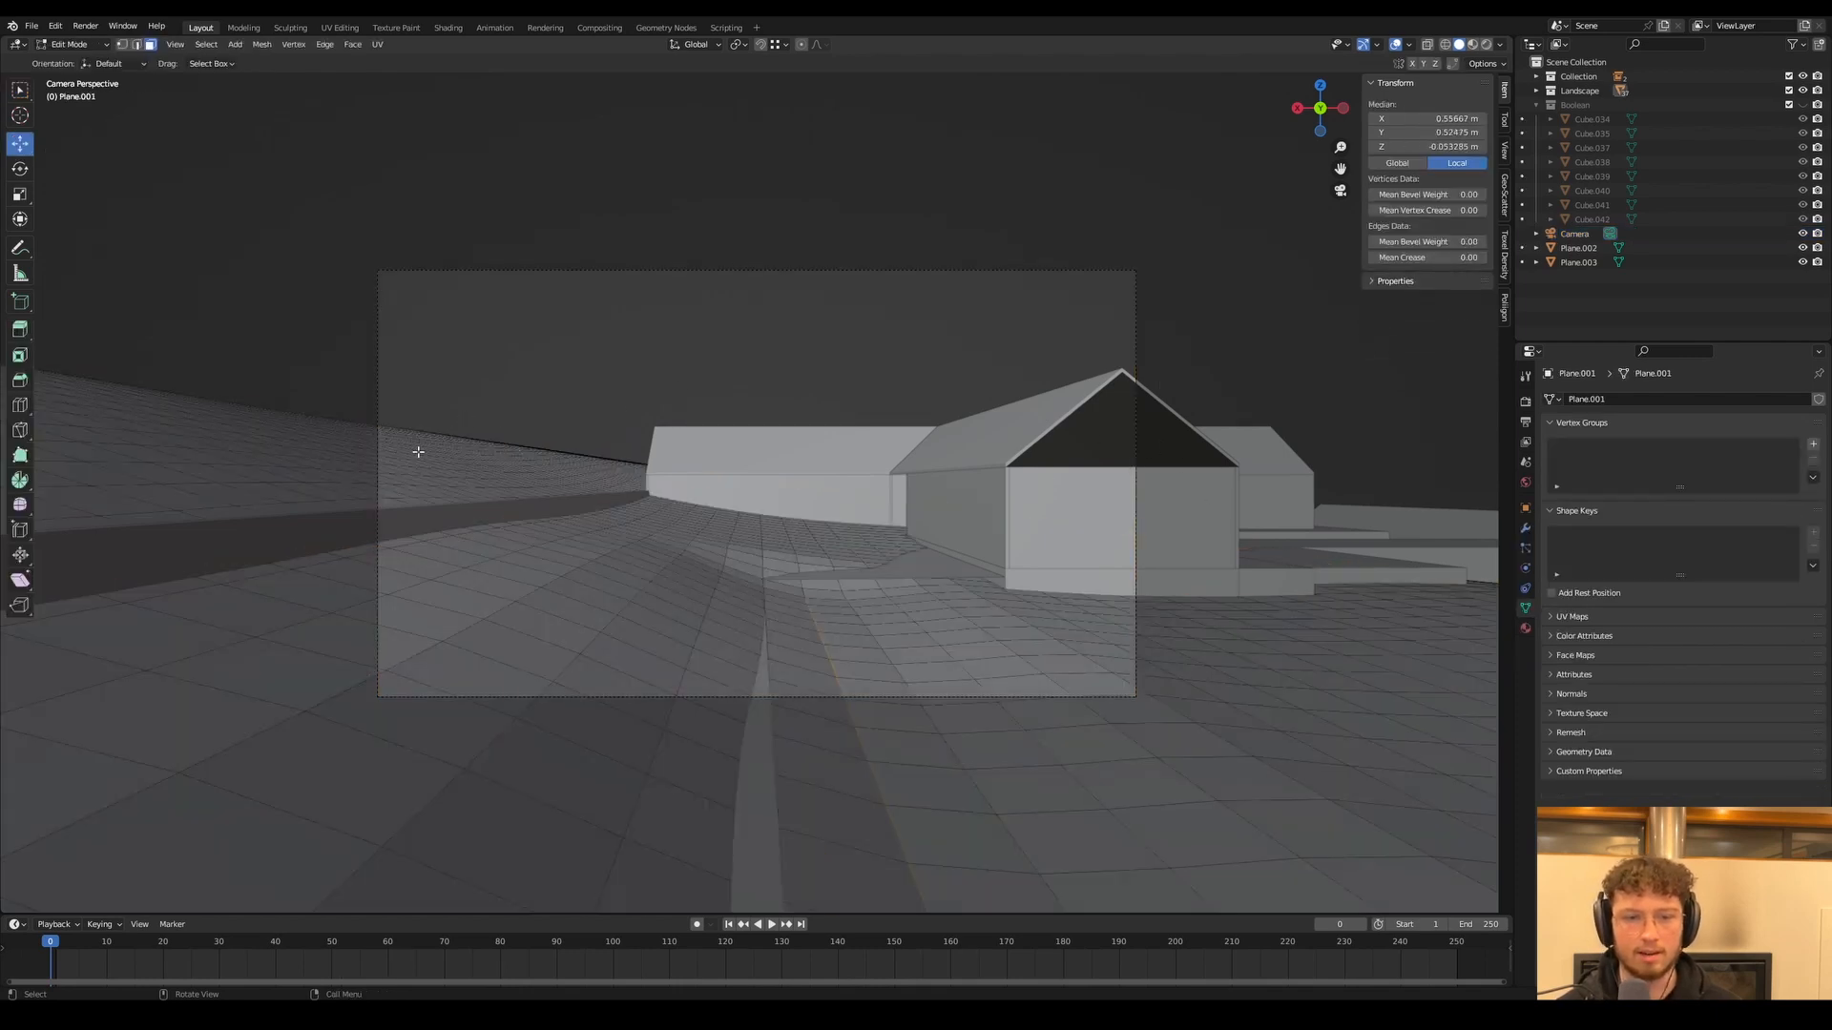
key(g)
key(z)
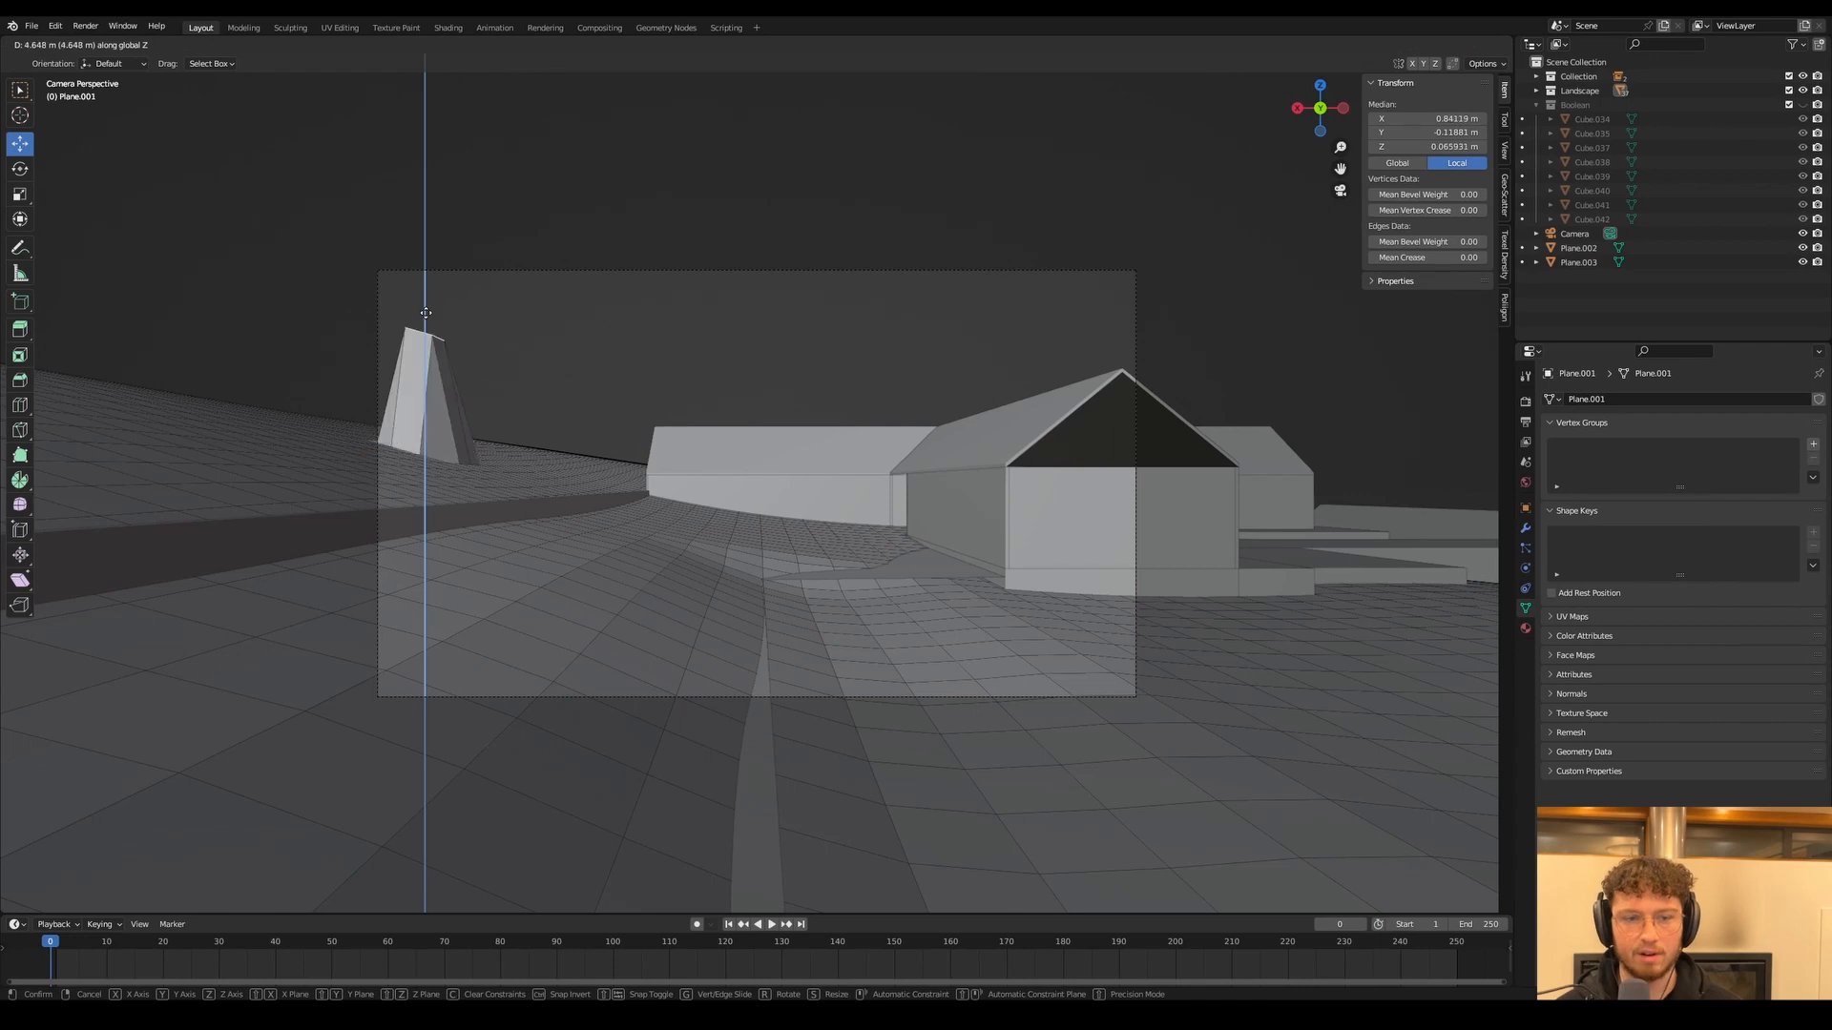
right_click(851, 134)
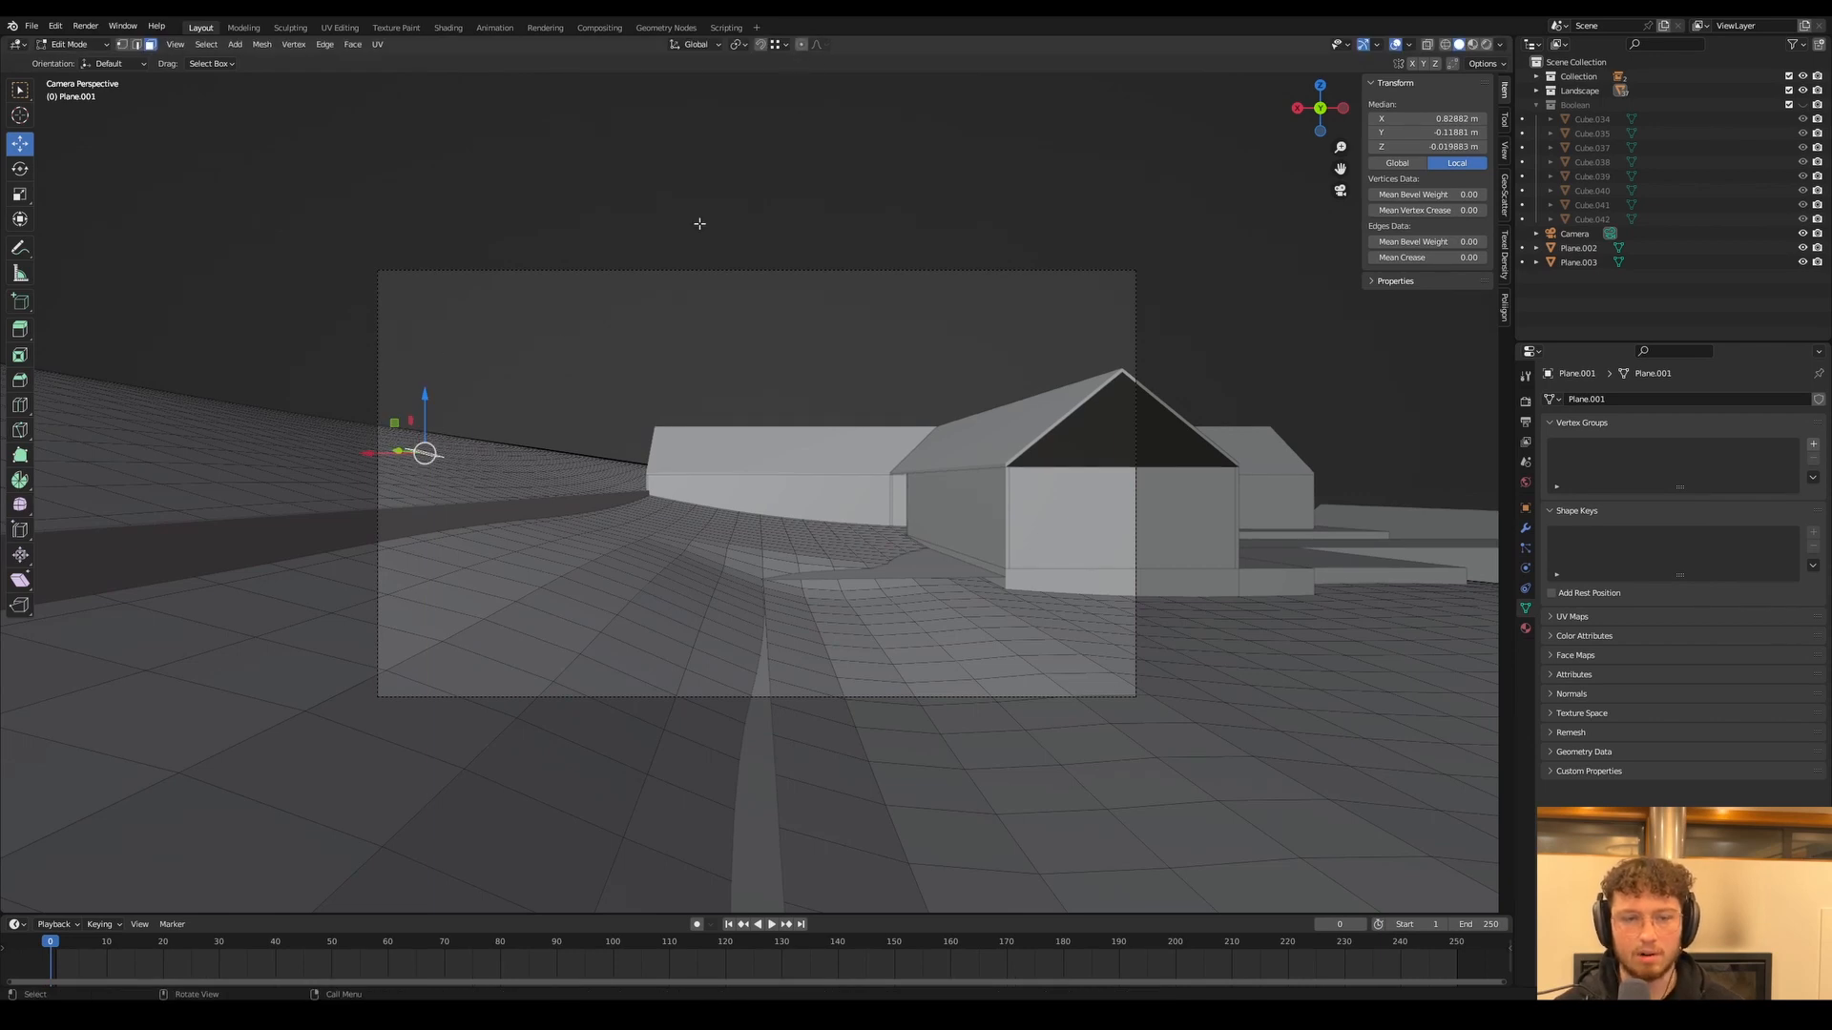
Raise a face on the hillside beside the driveway about 1.88 m along Z, using proportional editing with an influence size of about 28.1 m
click(395, 425)
click(409, 429)
key(g)
key(z)
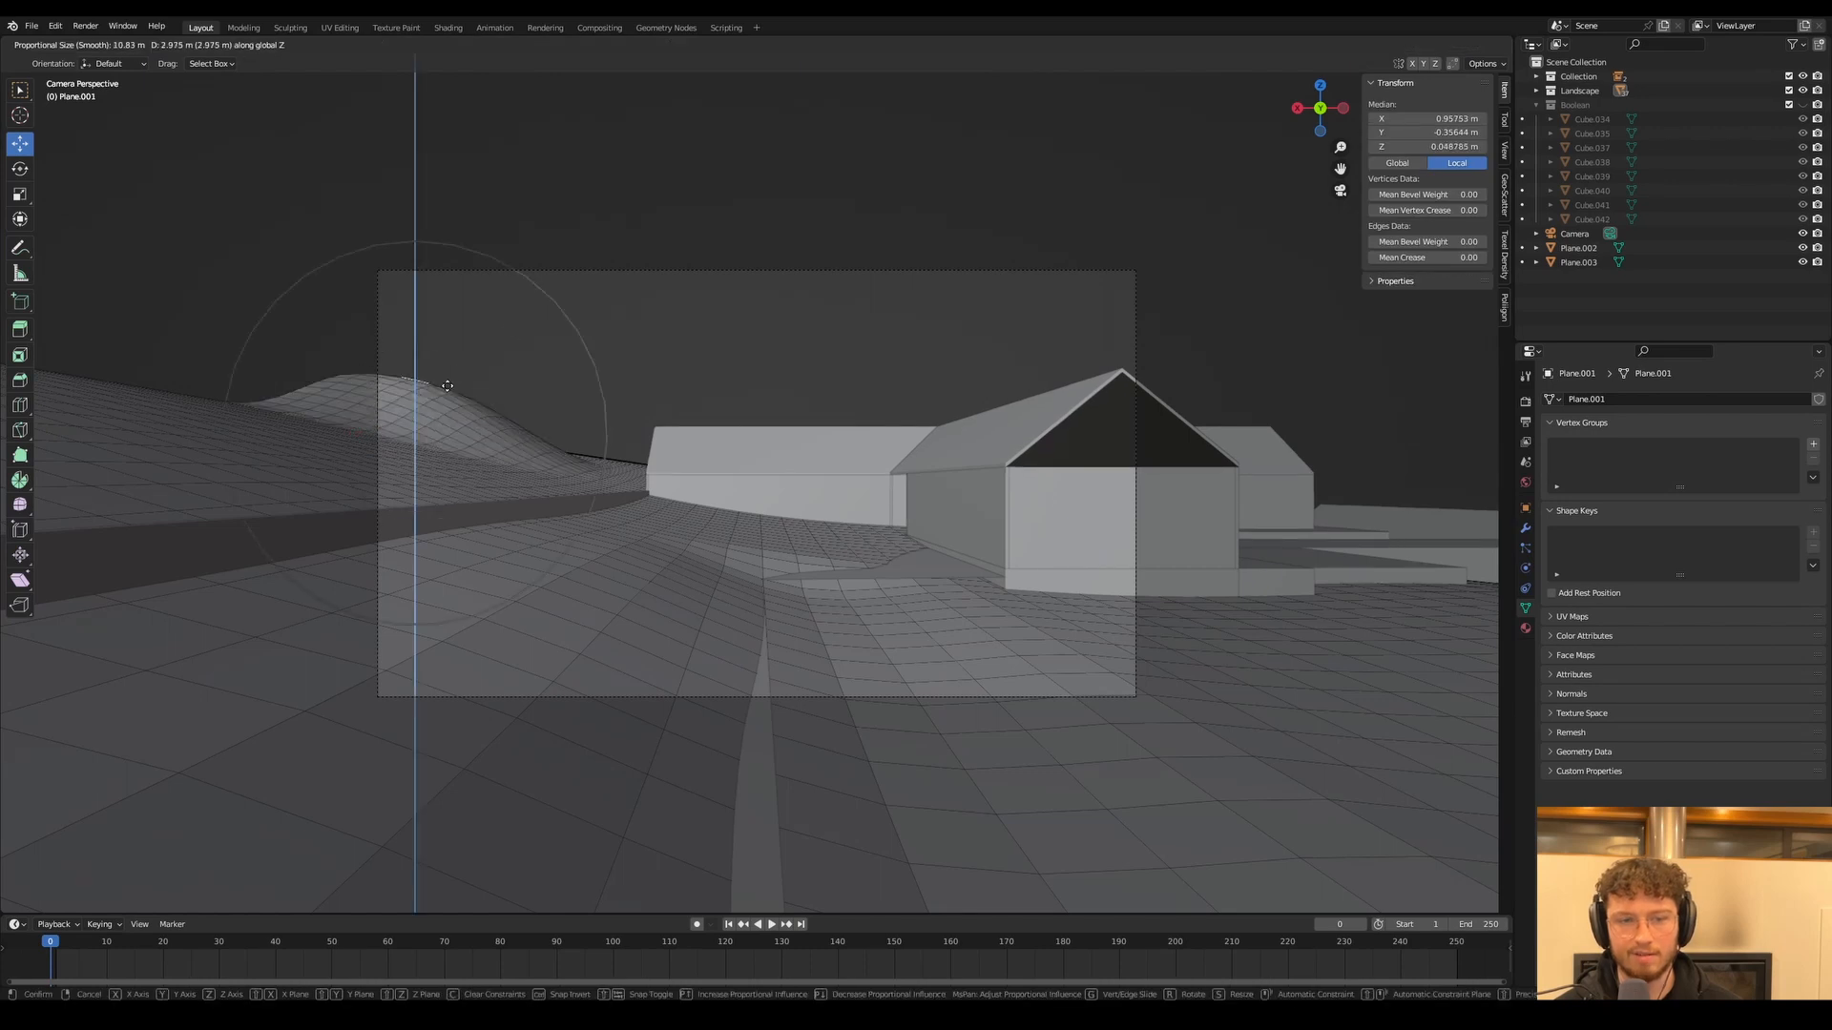
scroll(391, 396, down, 5)
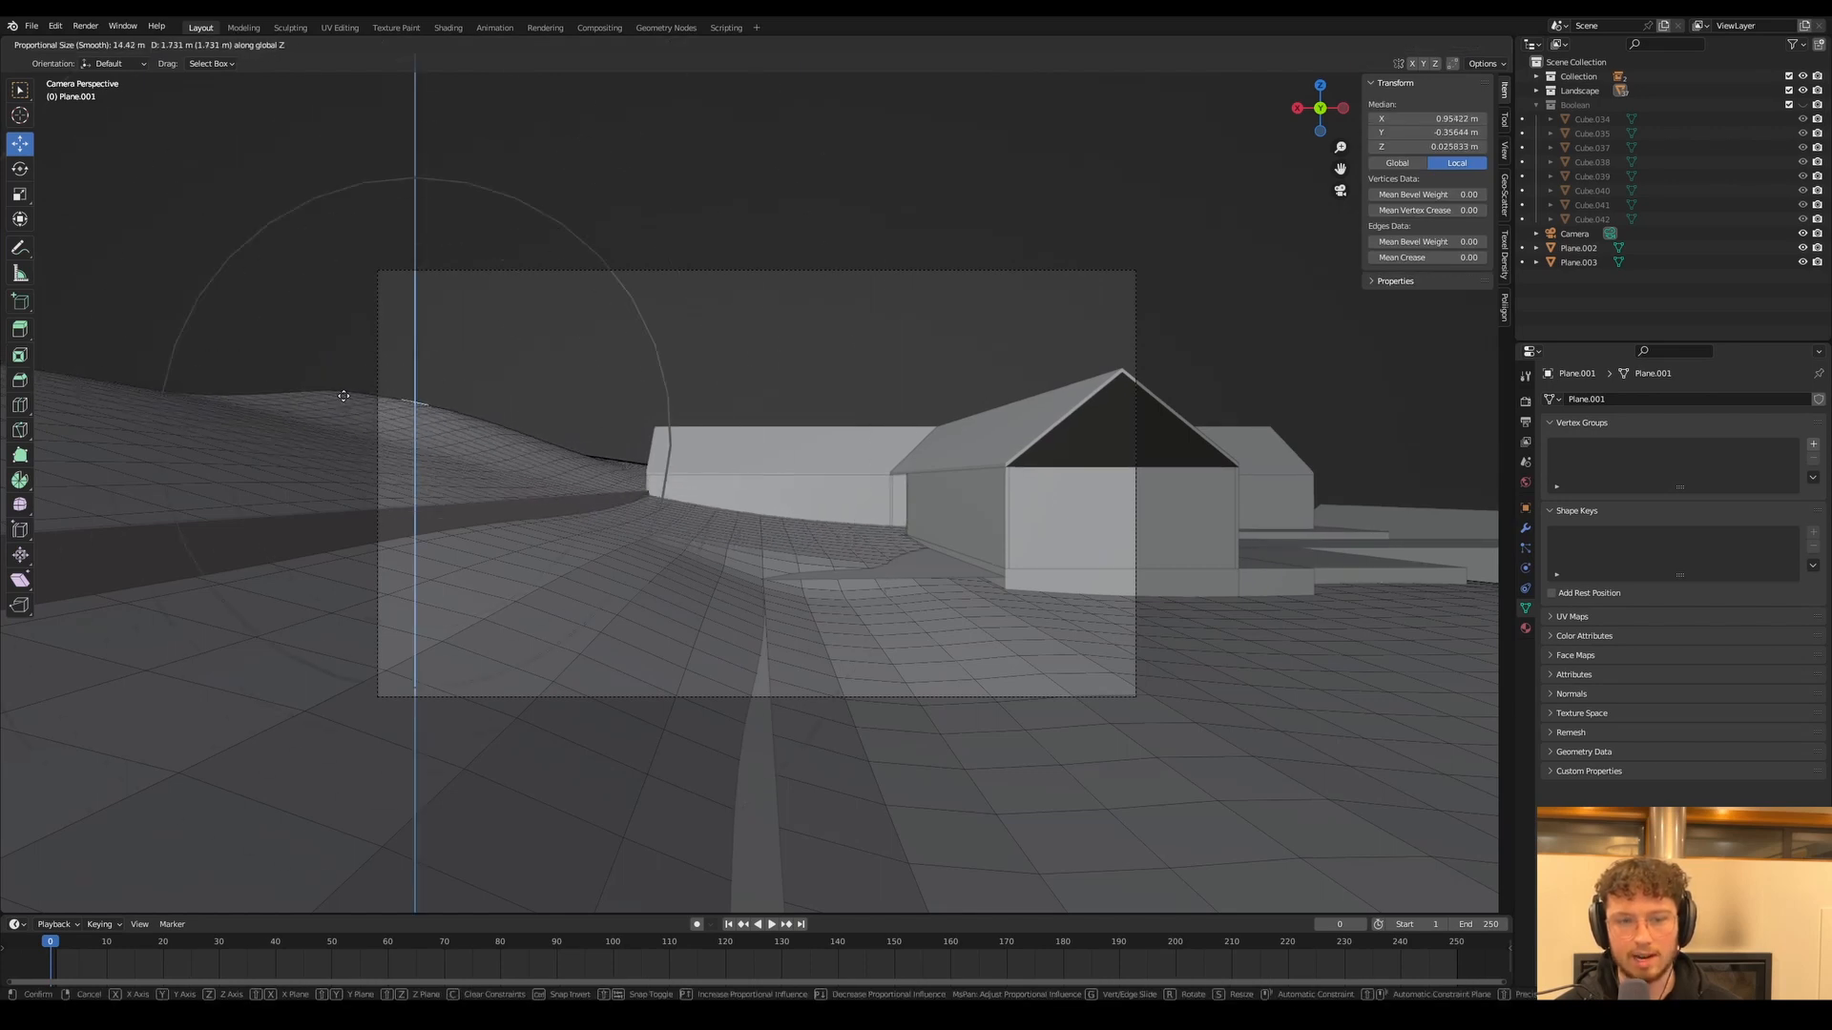
scroll(343, 396, down, 7)
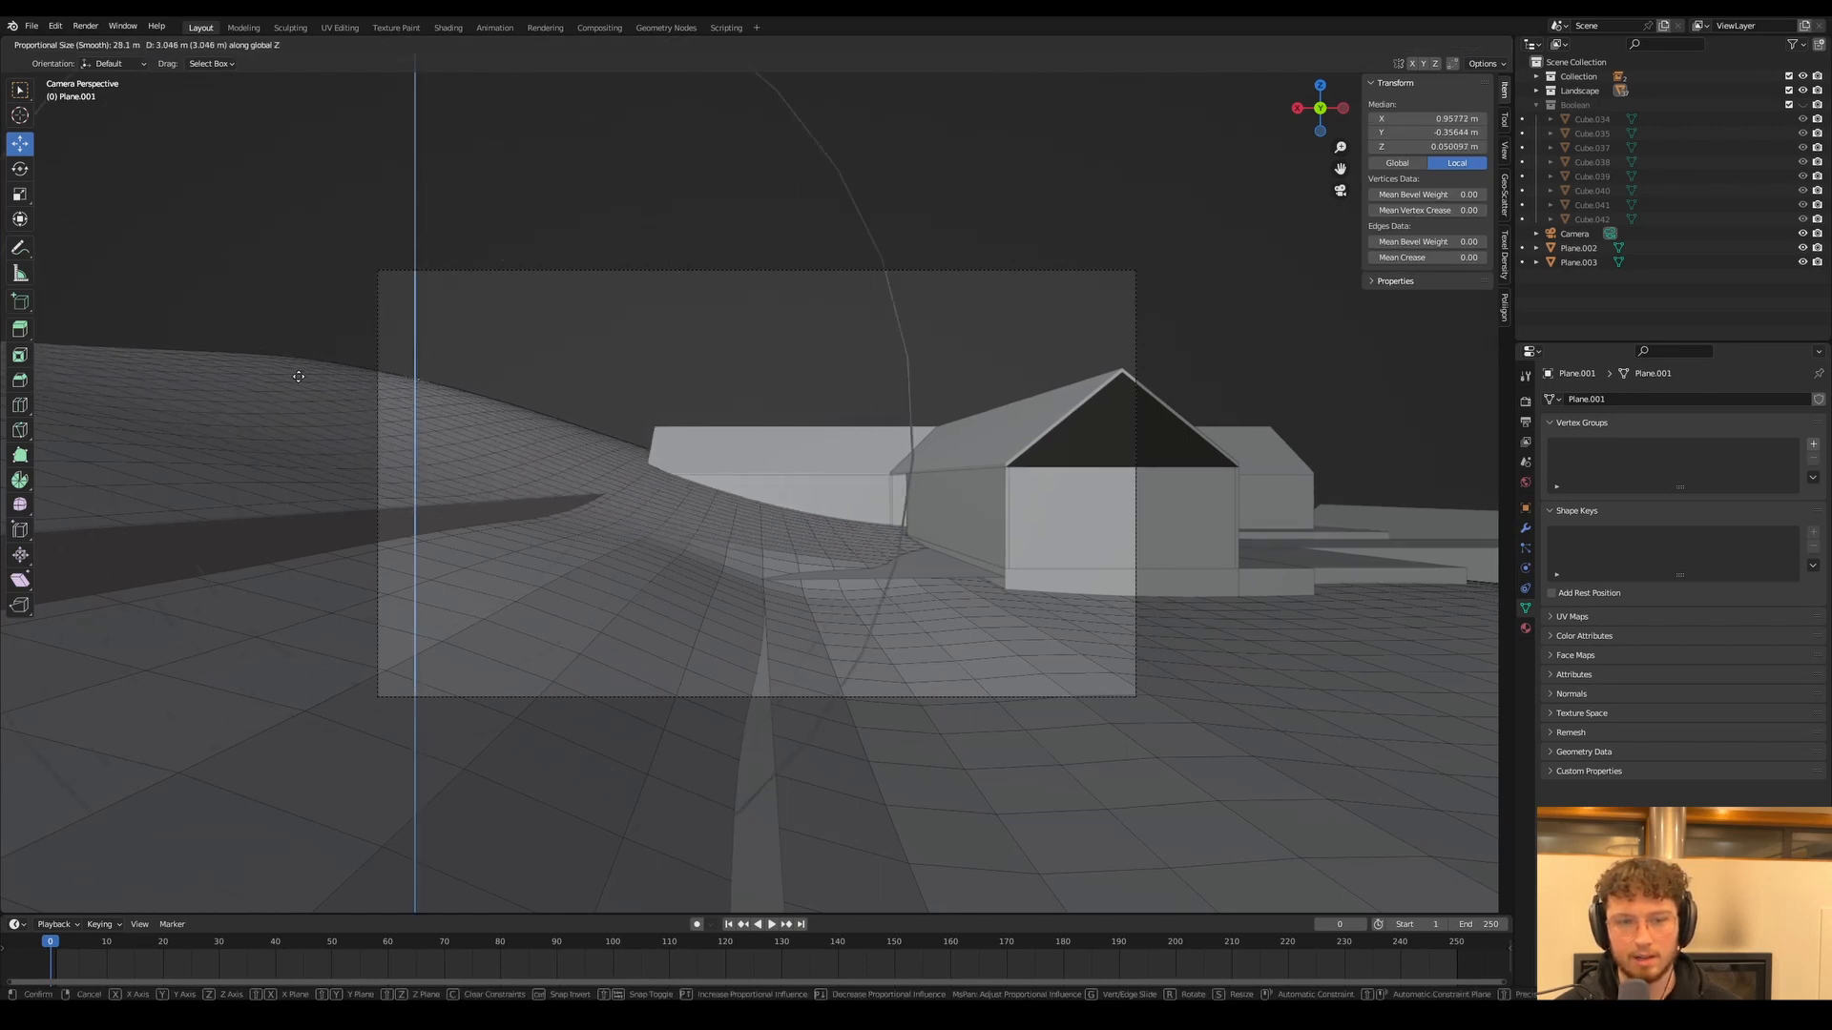
click(465, 415)
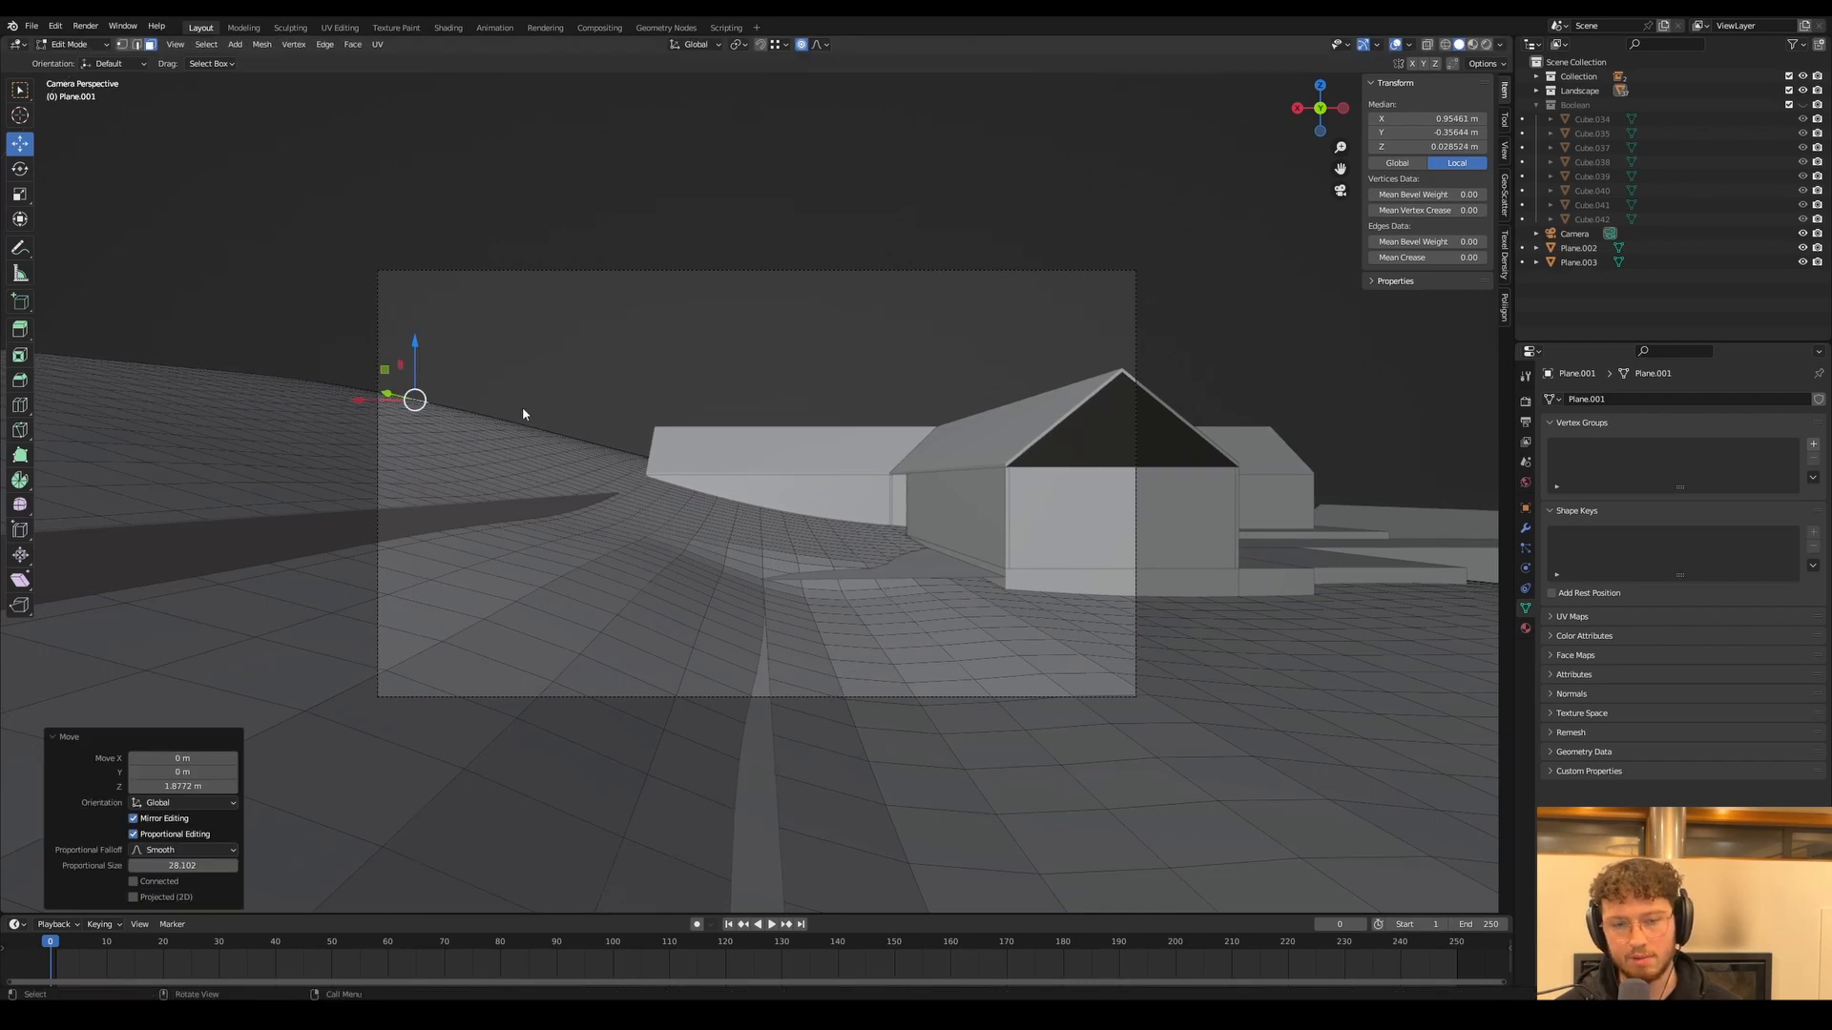
key(Tab)
key(Tab)
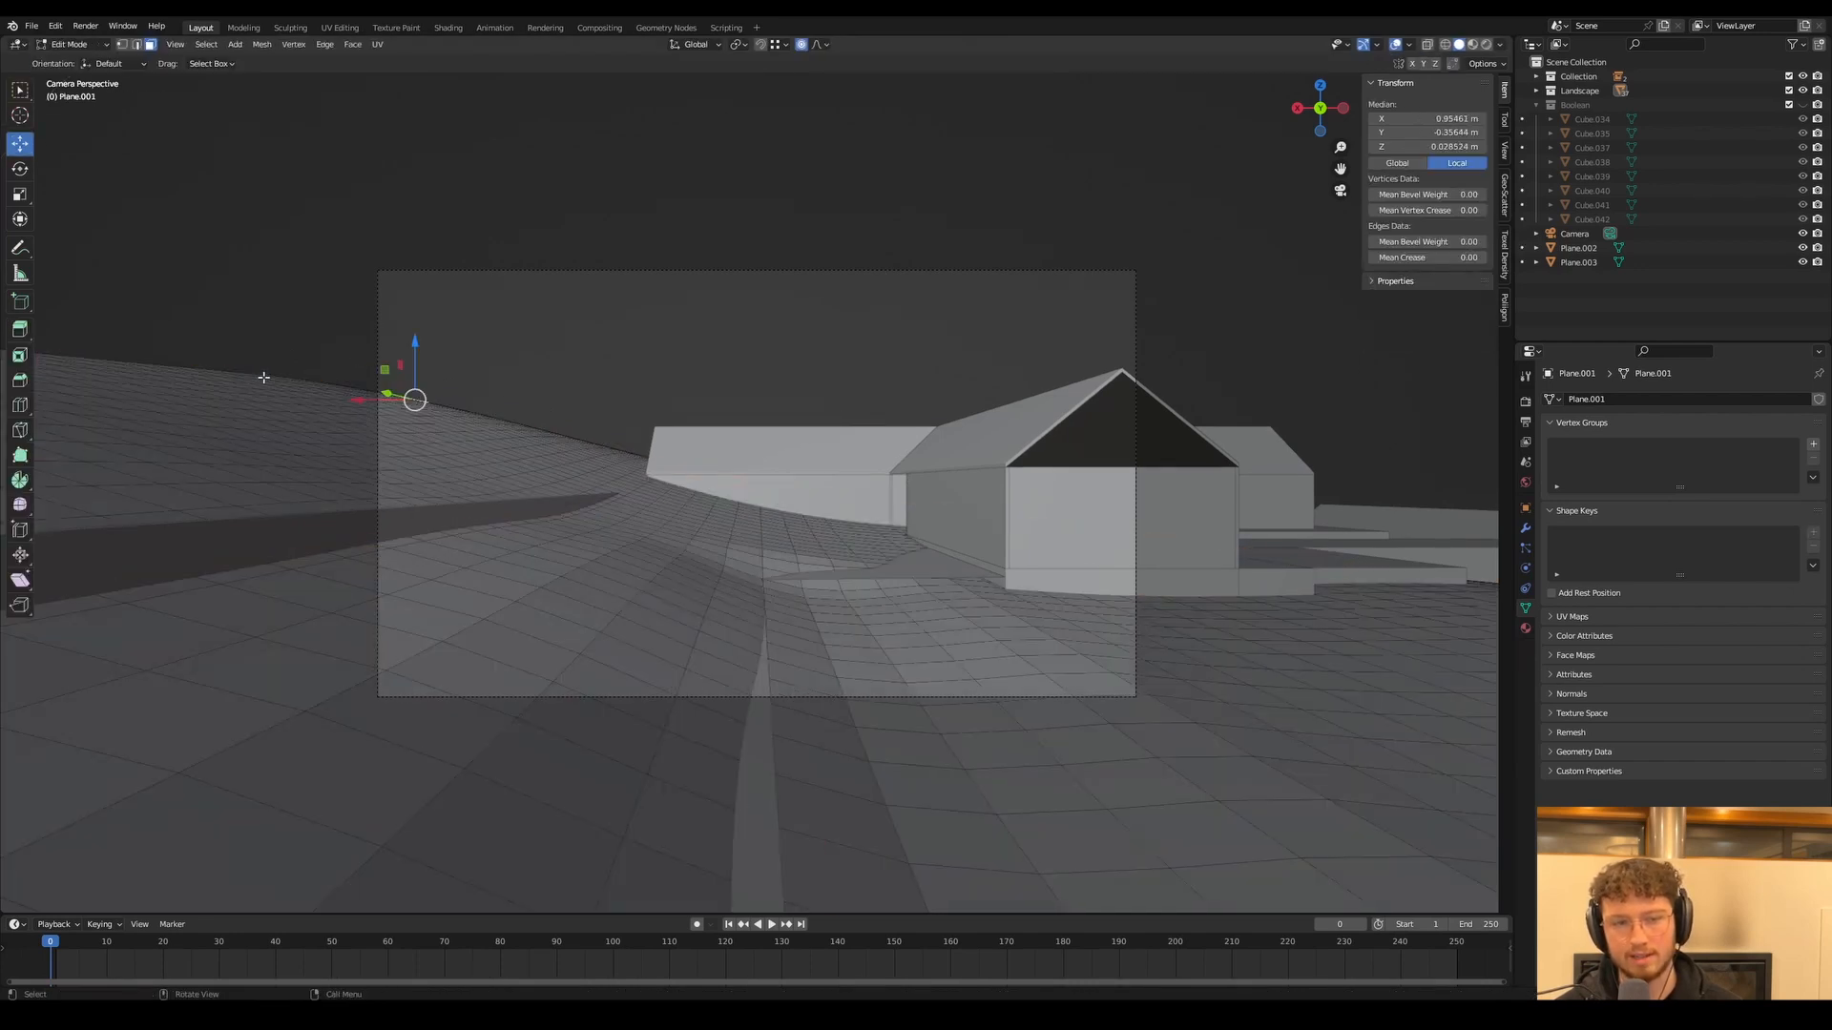
Raise another face farther along the hill crest about 0.4 m along Z with a proportional size of about 11.9 m
key(alt+a)
click(292, 385)
key(g)
key(z)
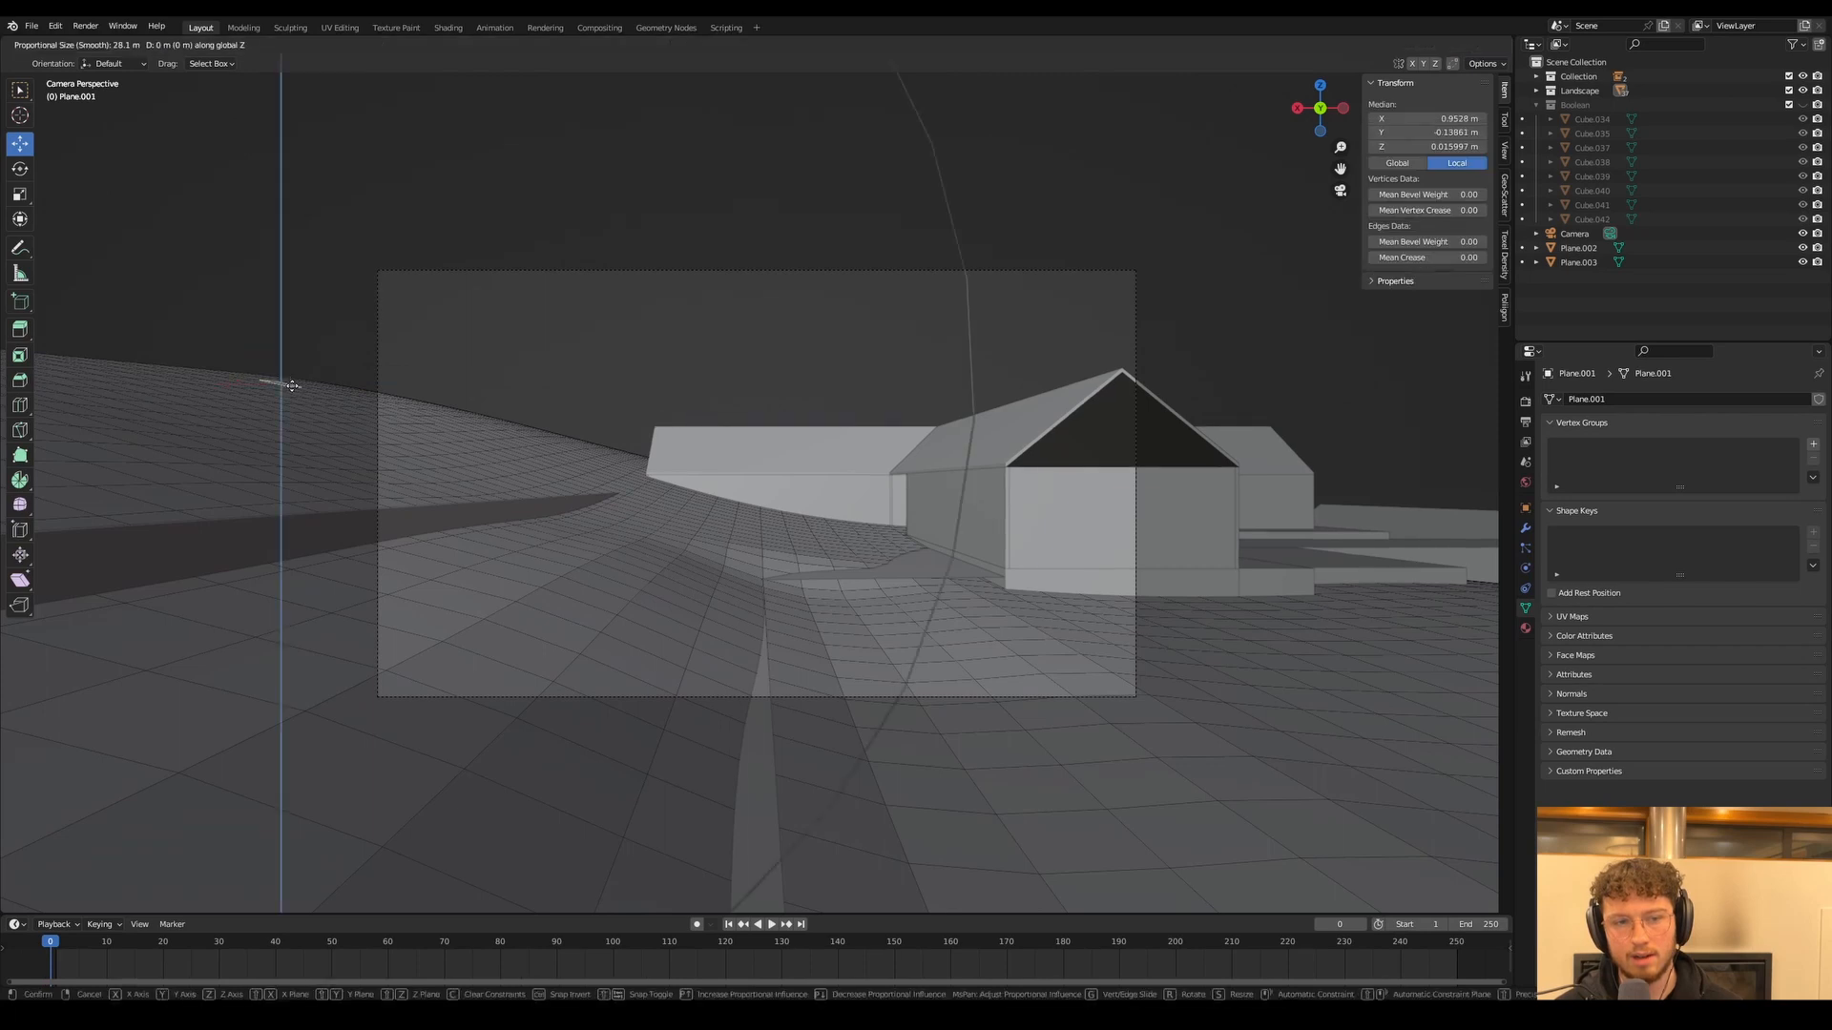
scroll(287, 374, up, 9)
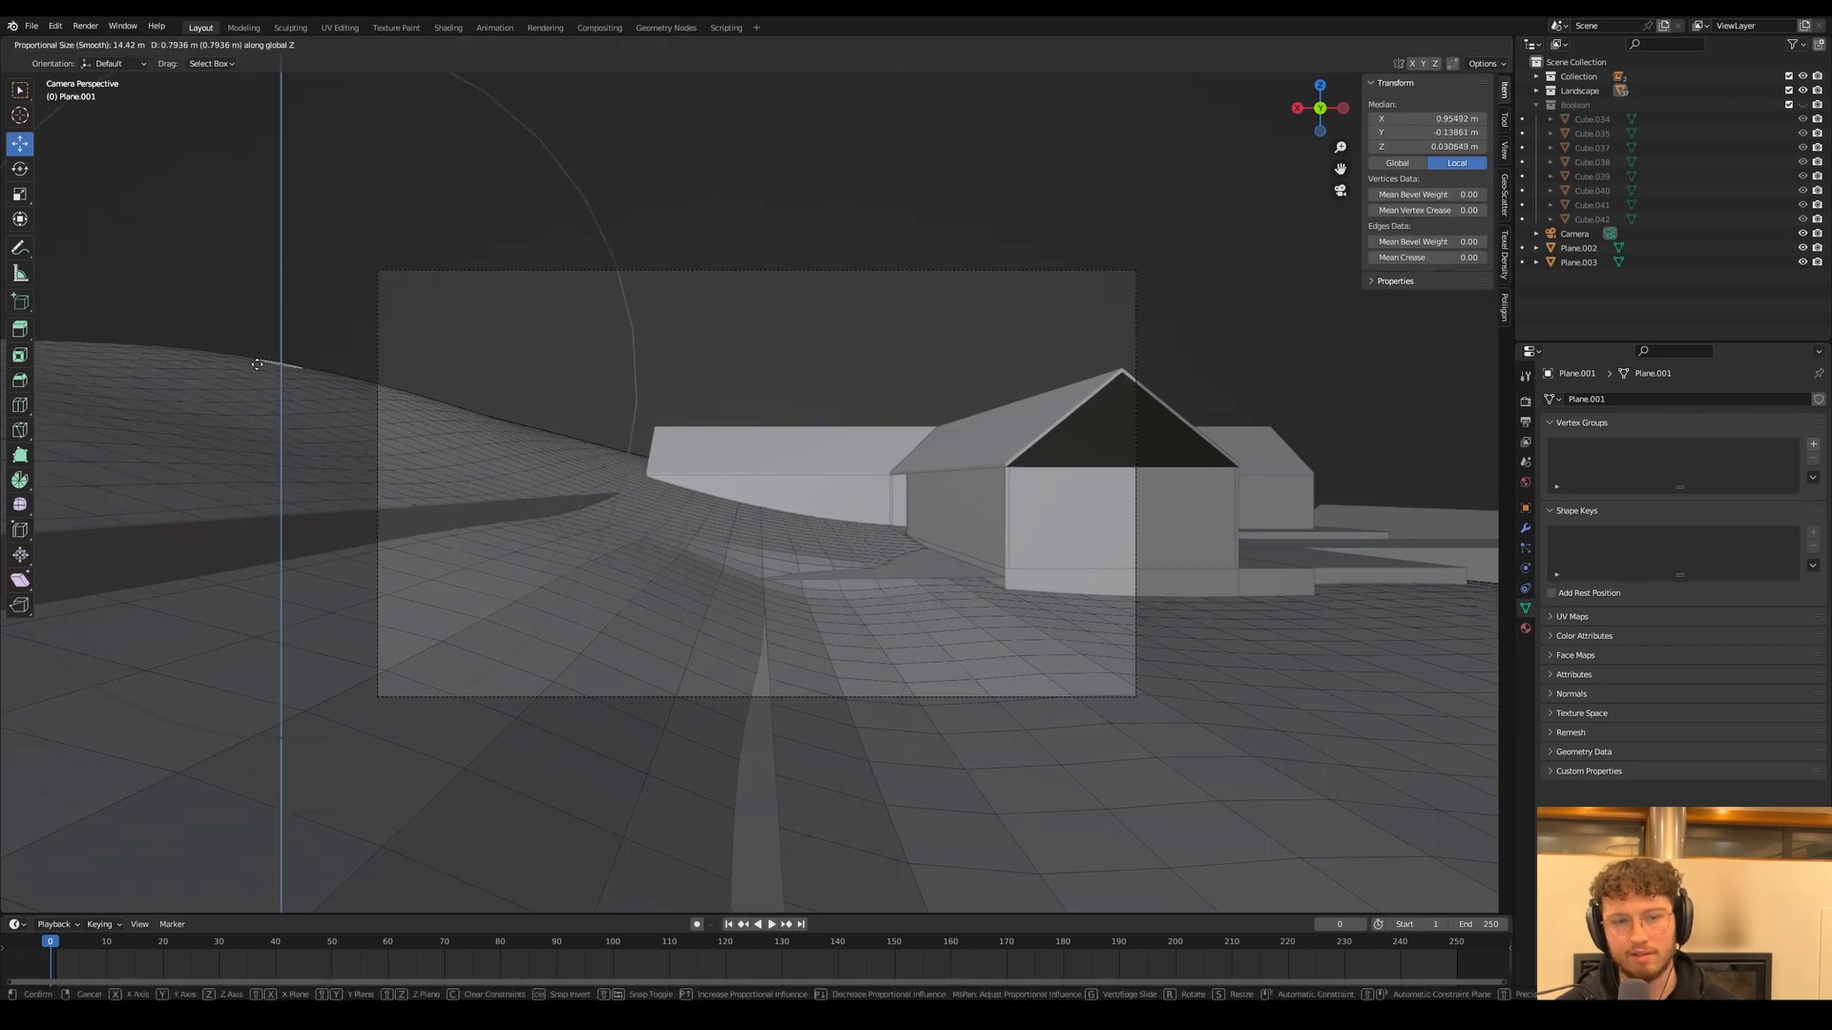
click(238, 372)
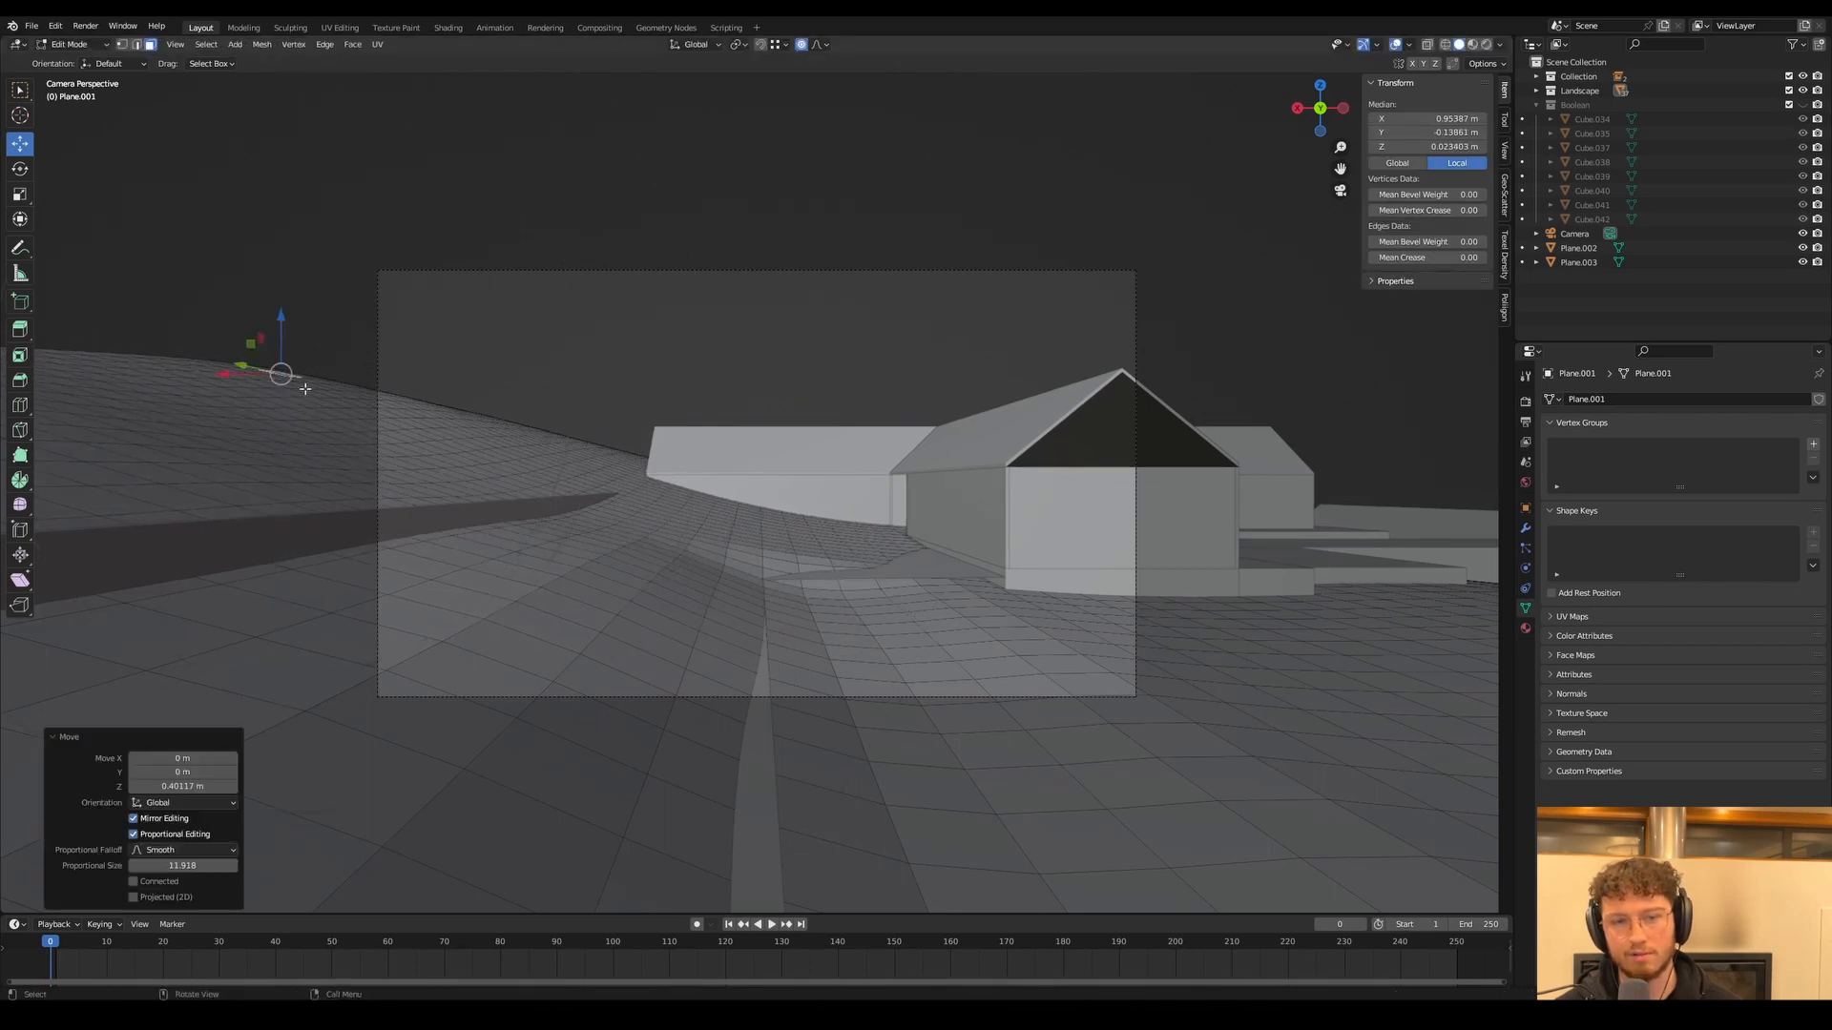
Lower the terrain face at the hillside's far end beside the rear building about 0.54 m along Z, with a proportional size of about 17.45 m
click(659, 488)
key(g)
key(z)
scroll(662, 487, down, 5)
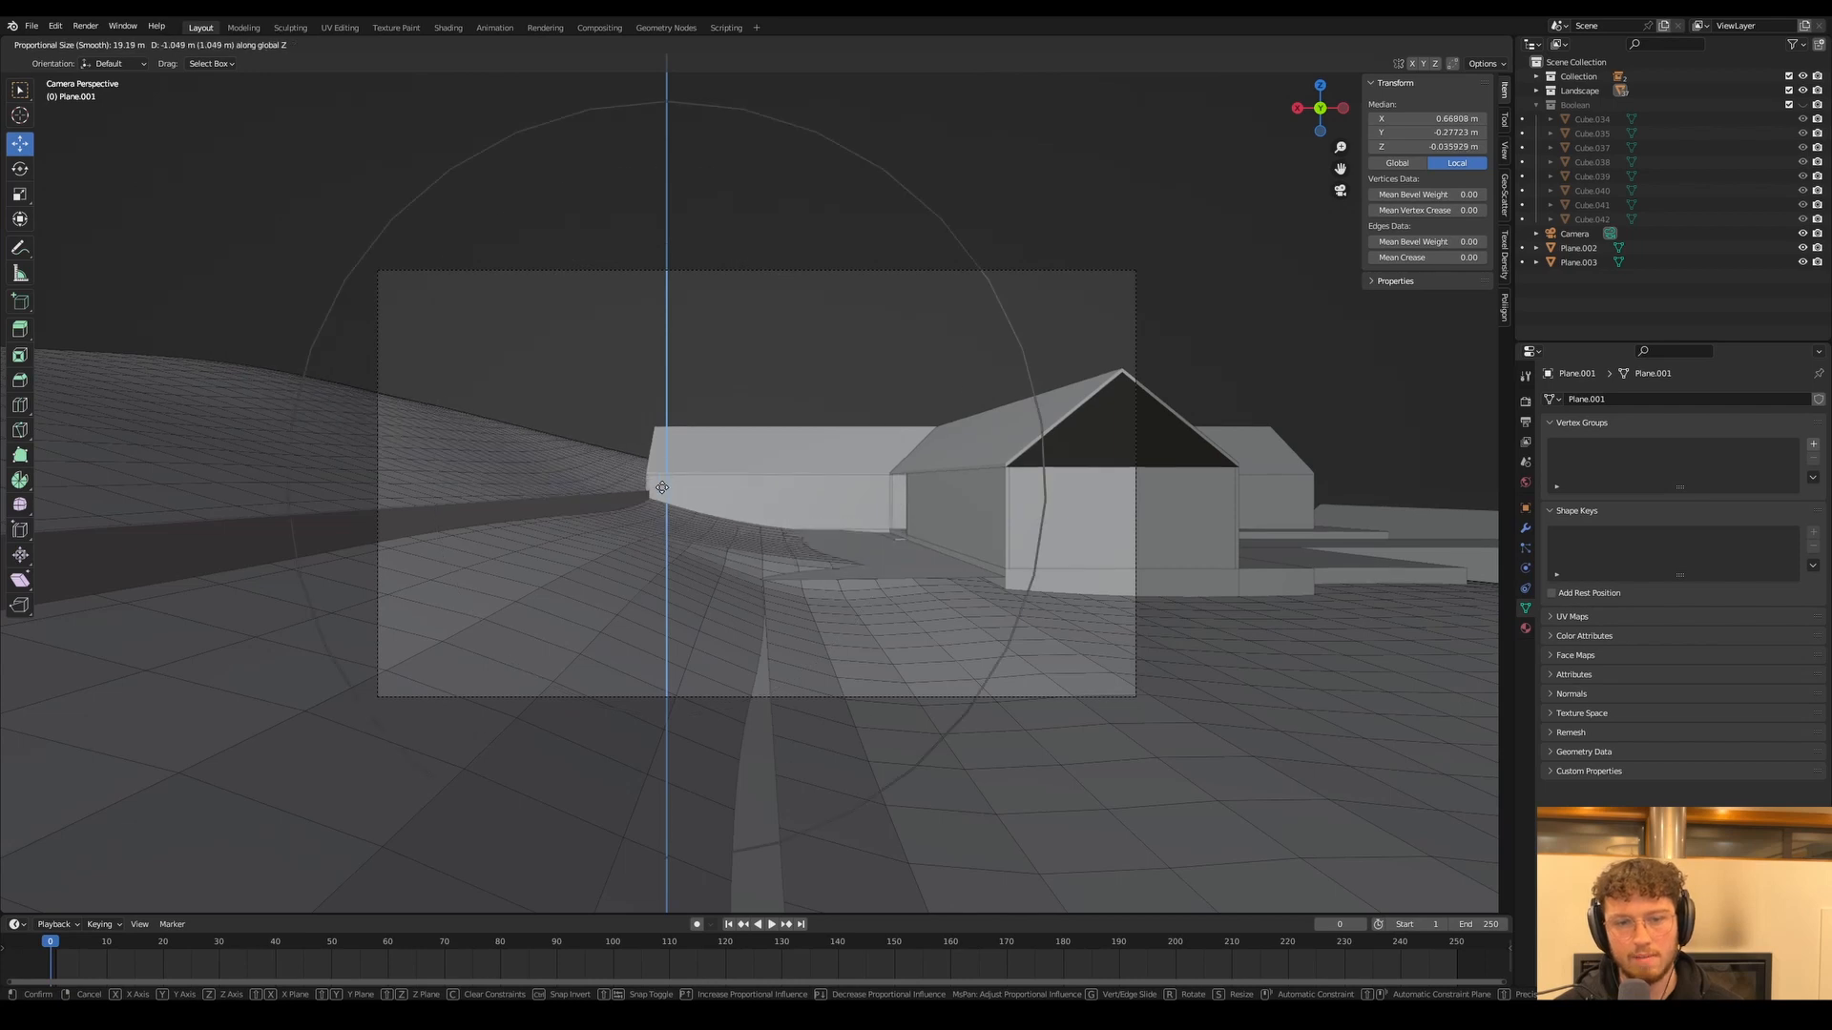
scroll(662, 488, down, 1)
scroll(661, 480, up, 2)
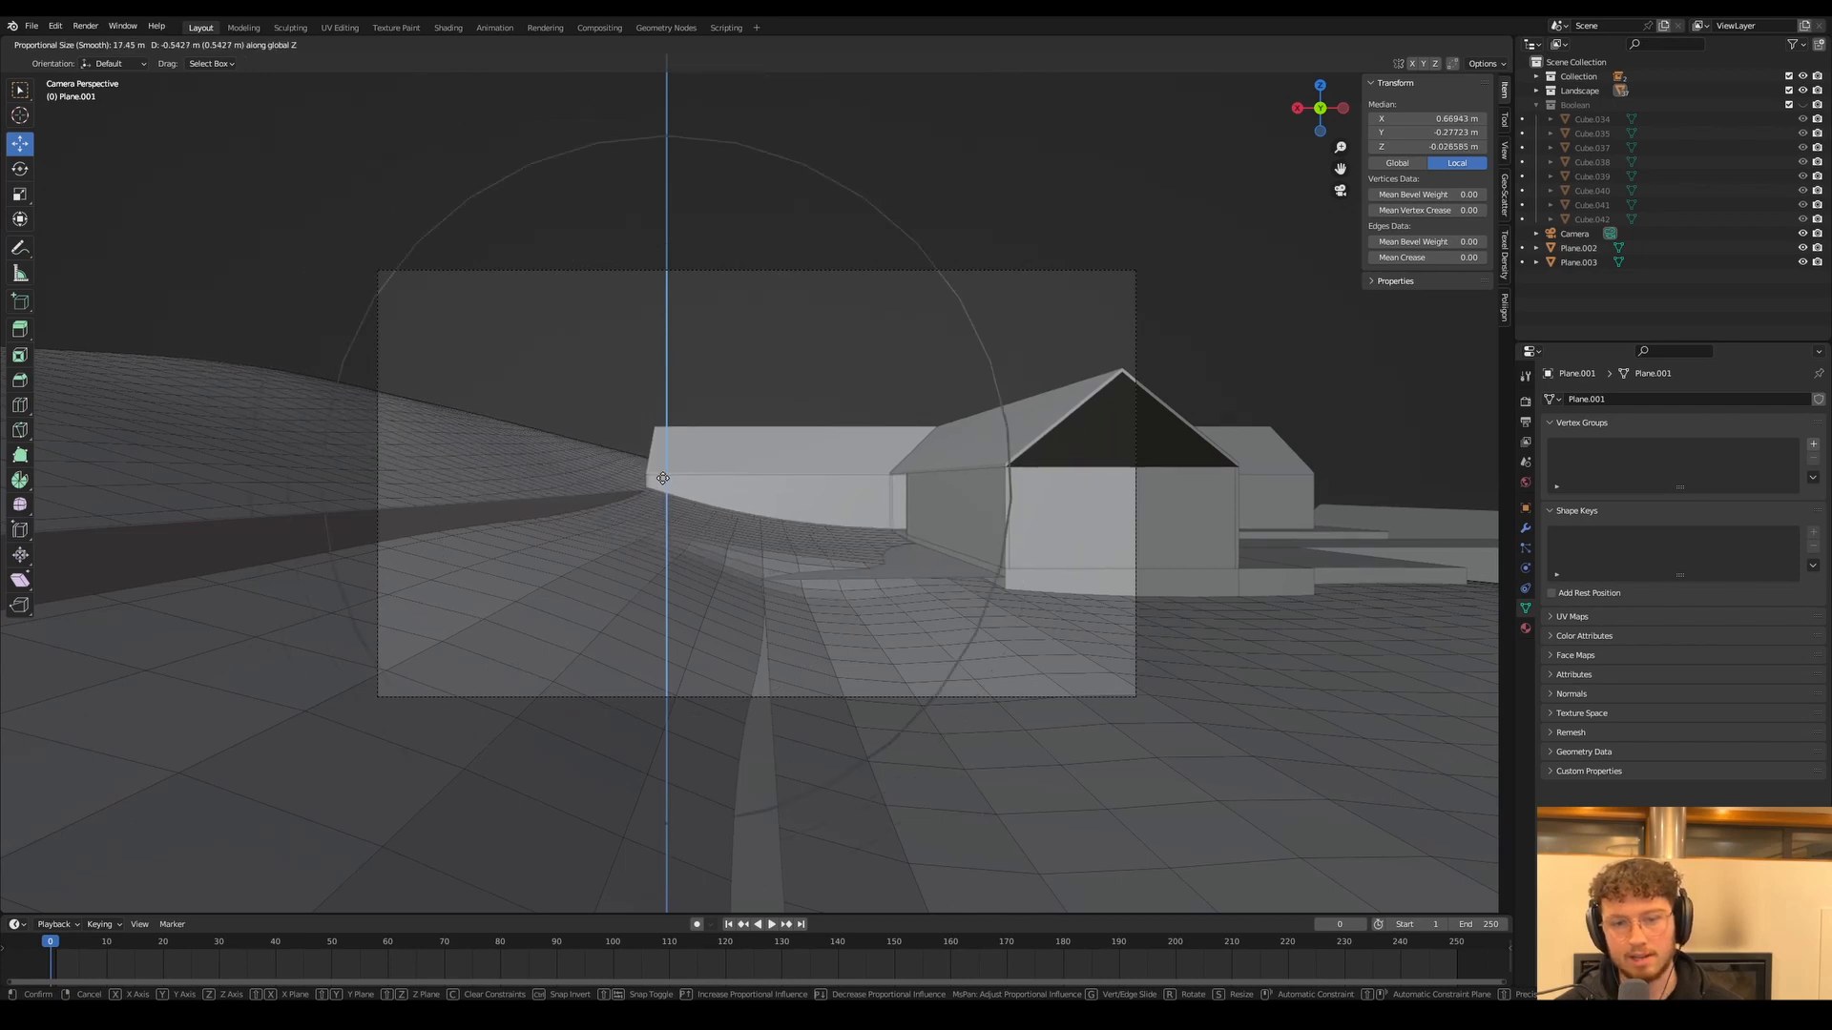
click(663, 480)
Lower two more terrain faces behind that spot along Z, the second by about 0.55 m, keeping the same proportional size
click(672, 471)
key(g)
key(z)
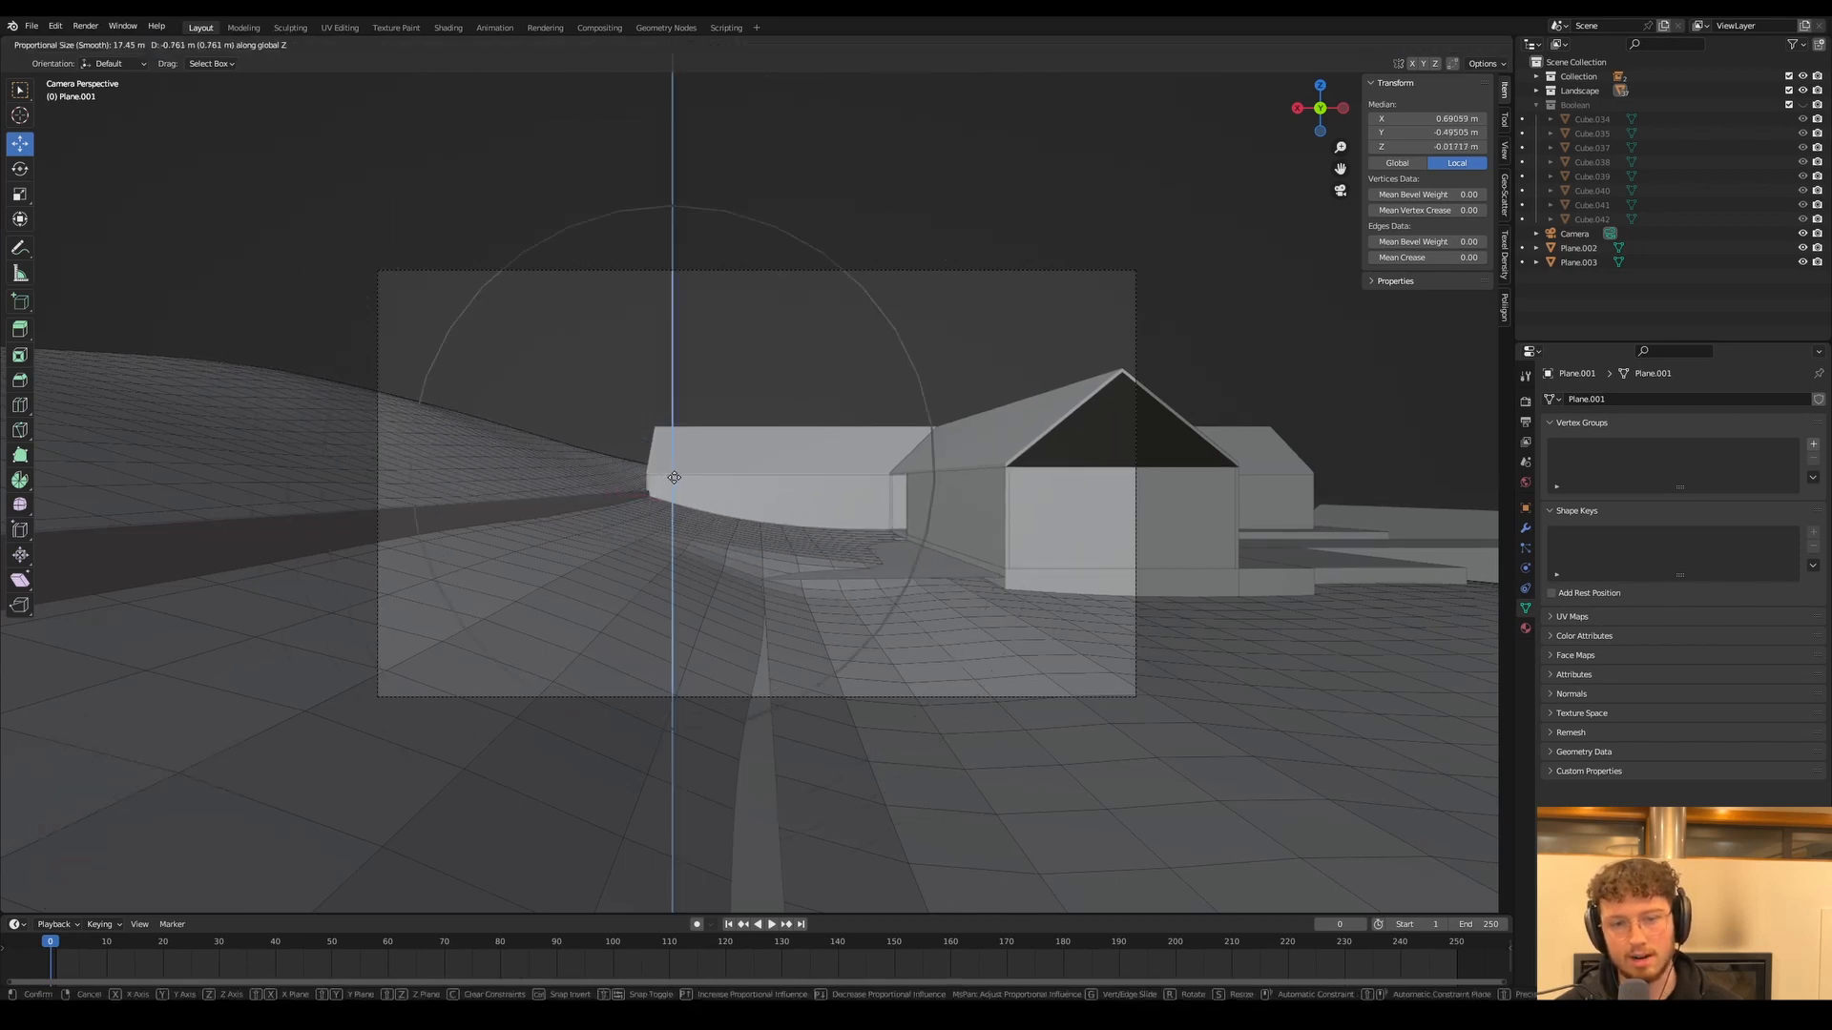
click(672, 477)
click(672, 475)
key(g)
key(z)
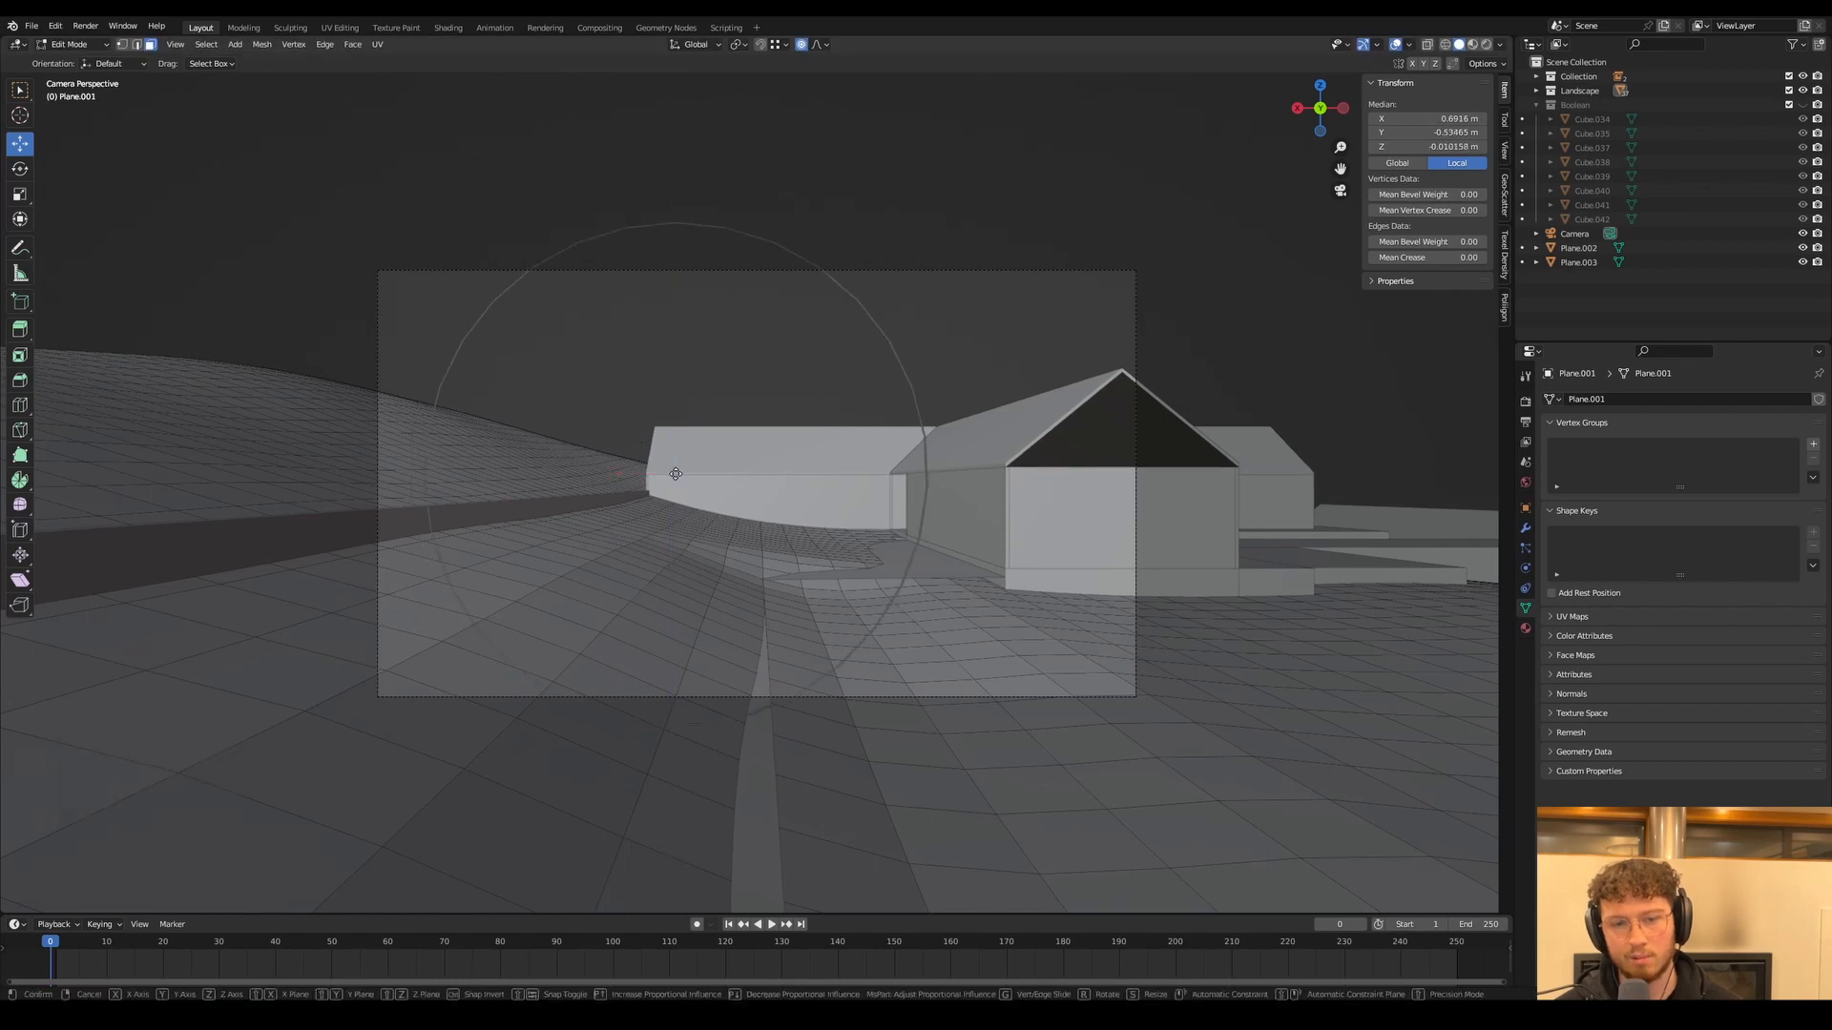
click(678, 482)
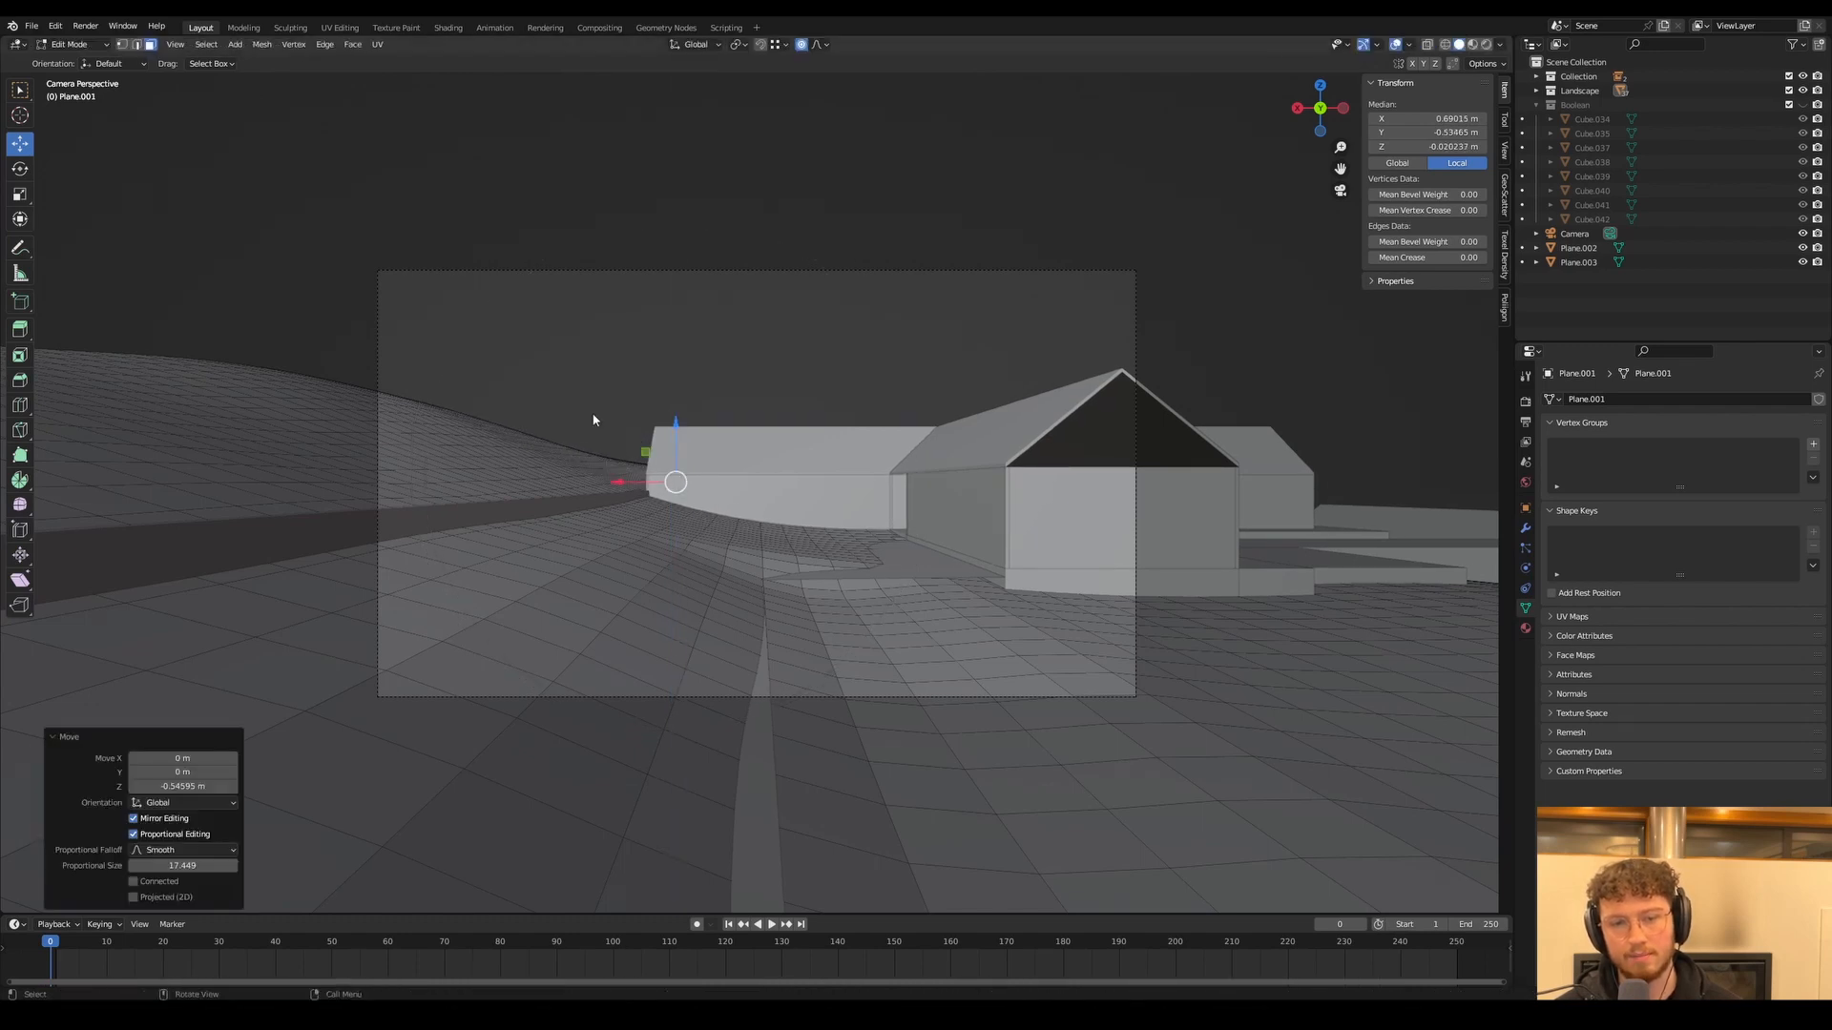
key(Tab)
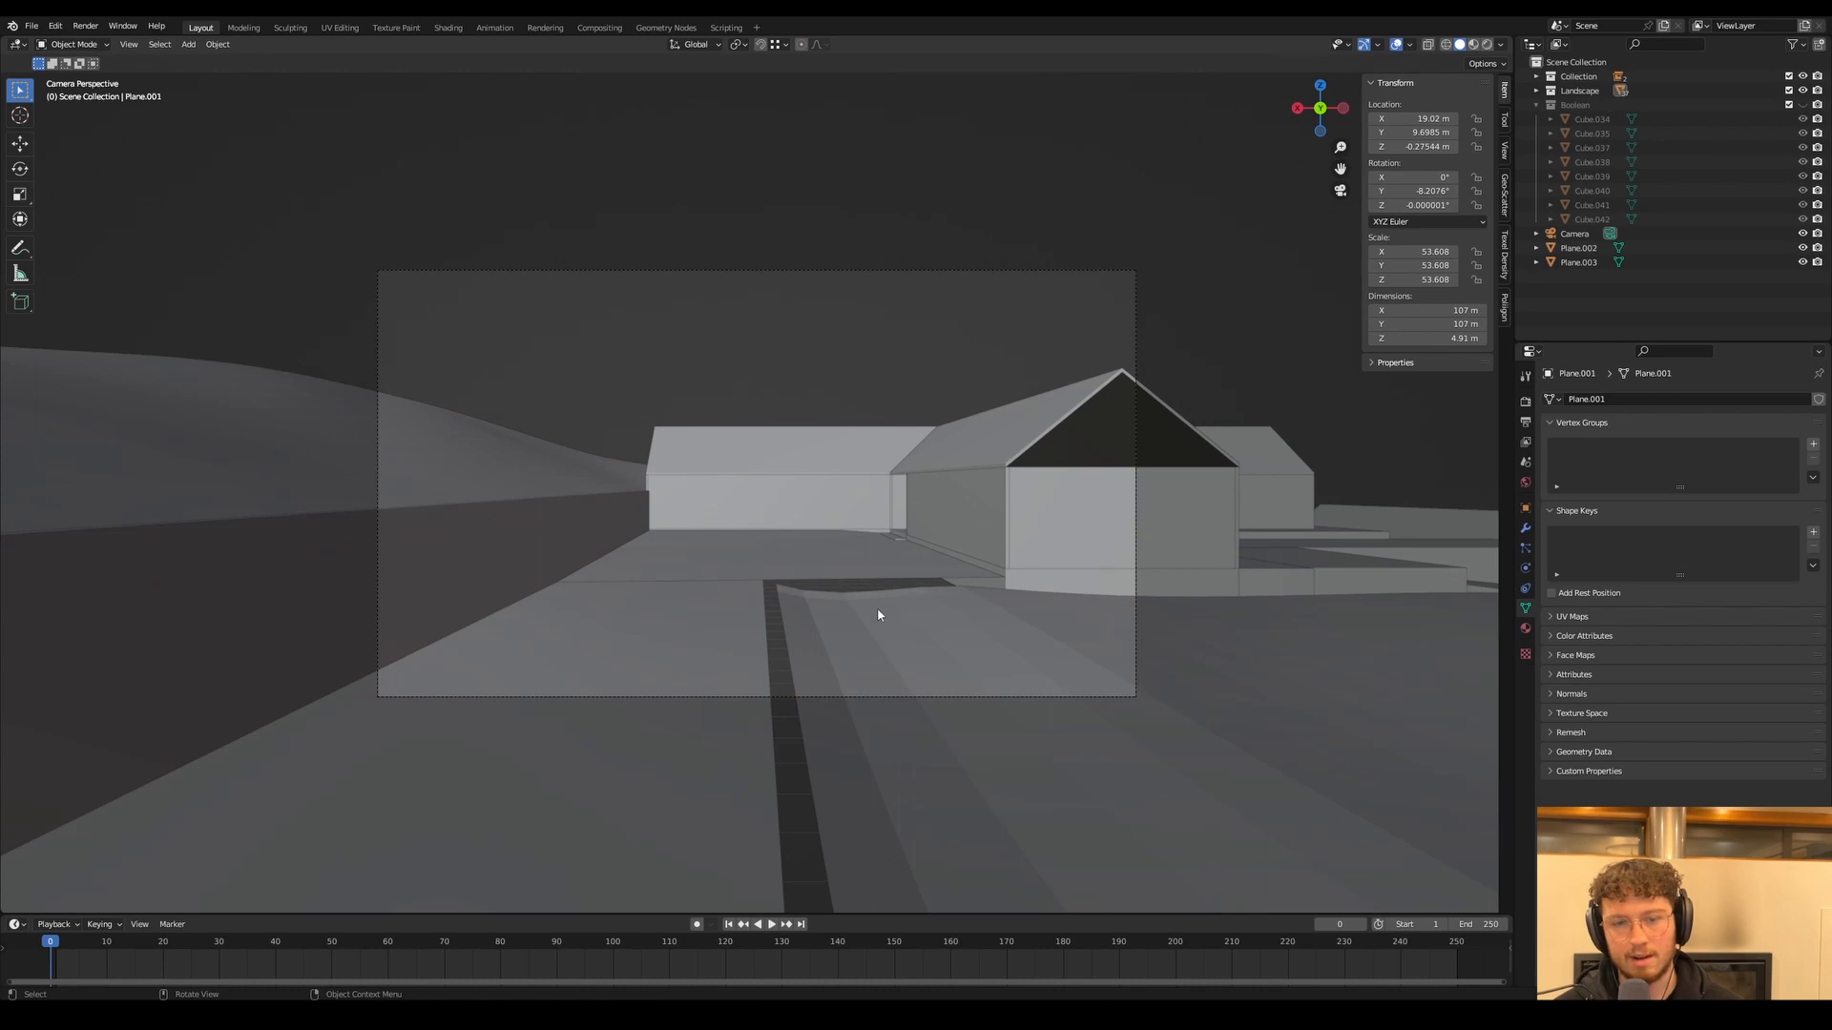
click(764, 605)
key(Tab)
key(g)
key(z)
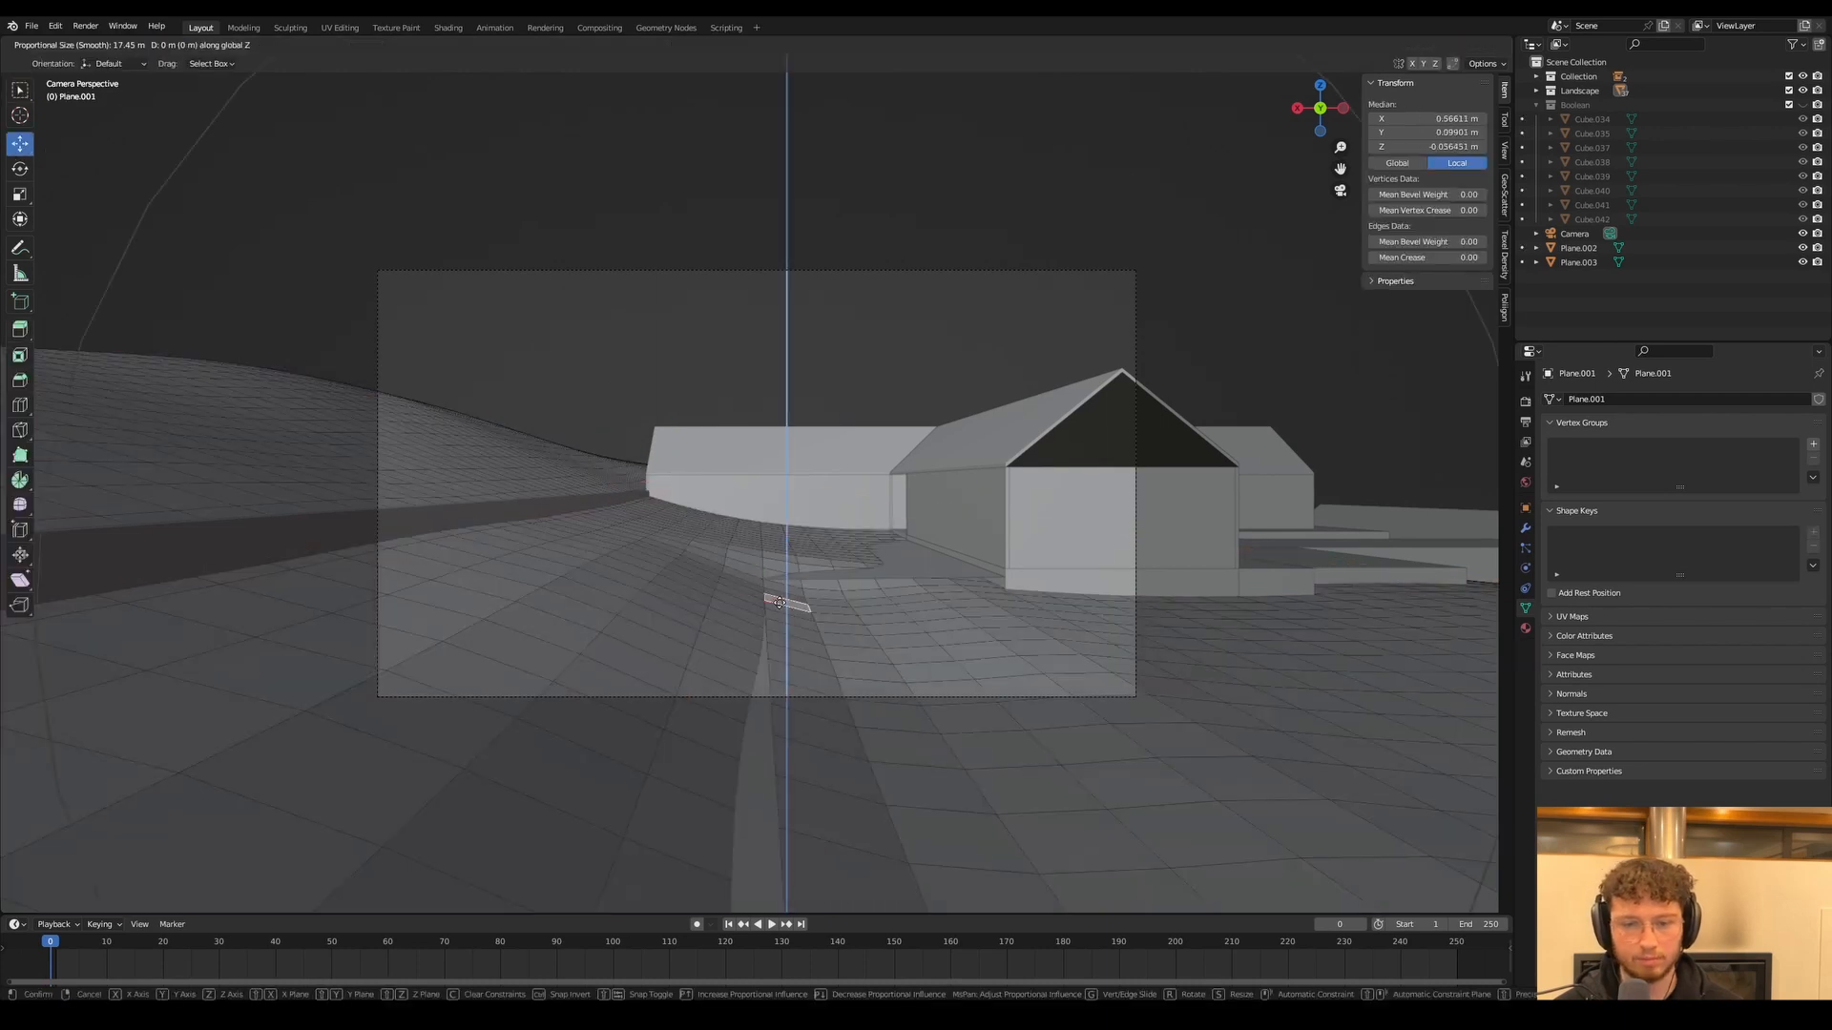
right_click(783, 604)
Raise a terrain face beside the driveway about 0.26 m along Z with a proportional size of about 3.45 m
click(848, 670)
key(g)
key(z)
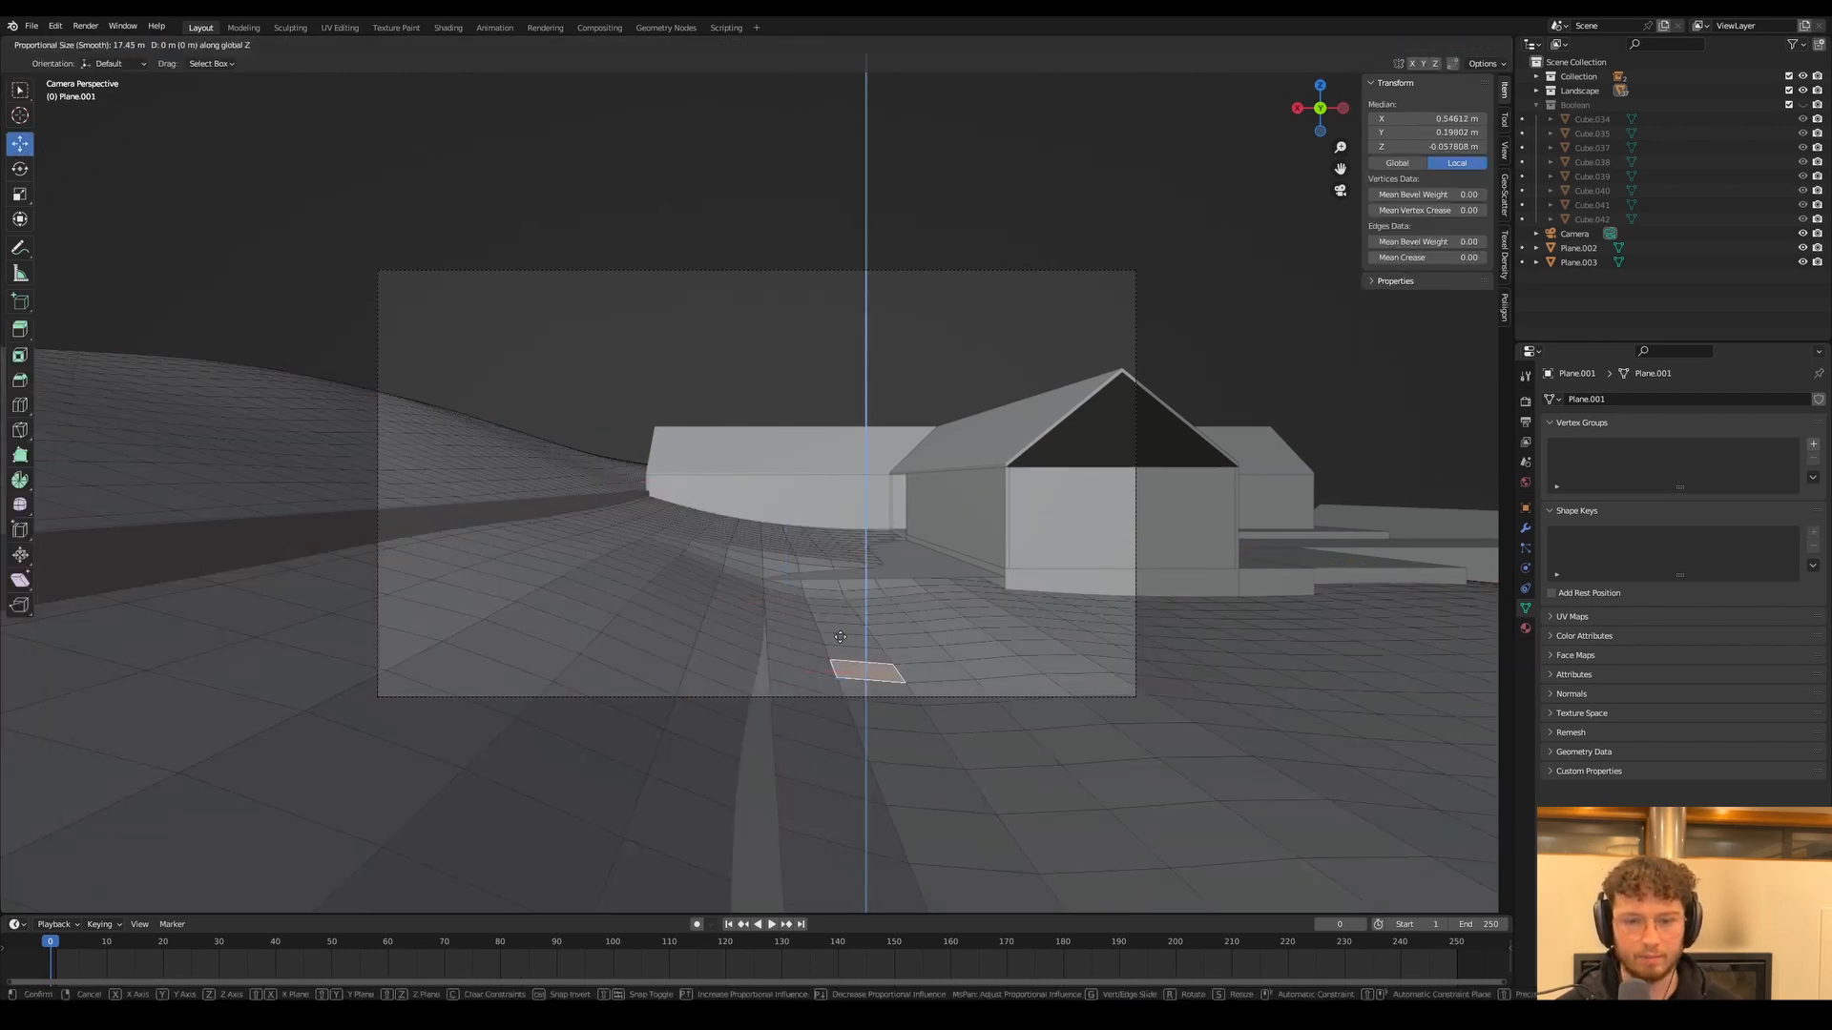
scroll(830, 629, down, 3)
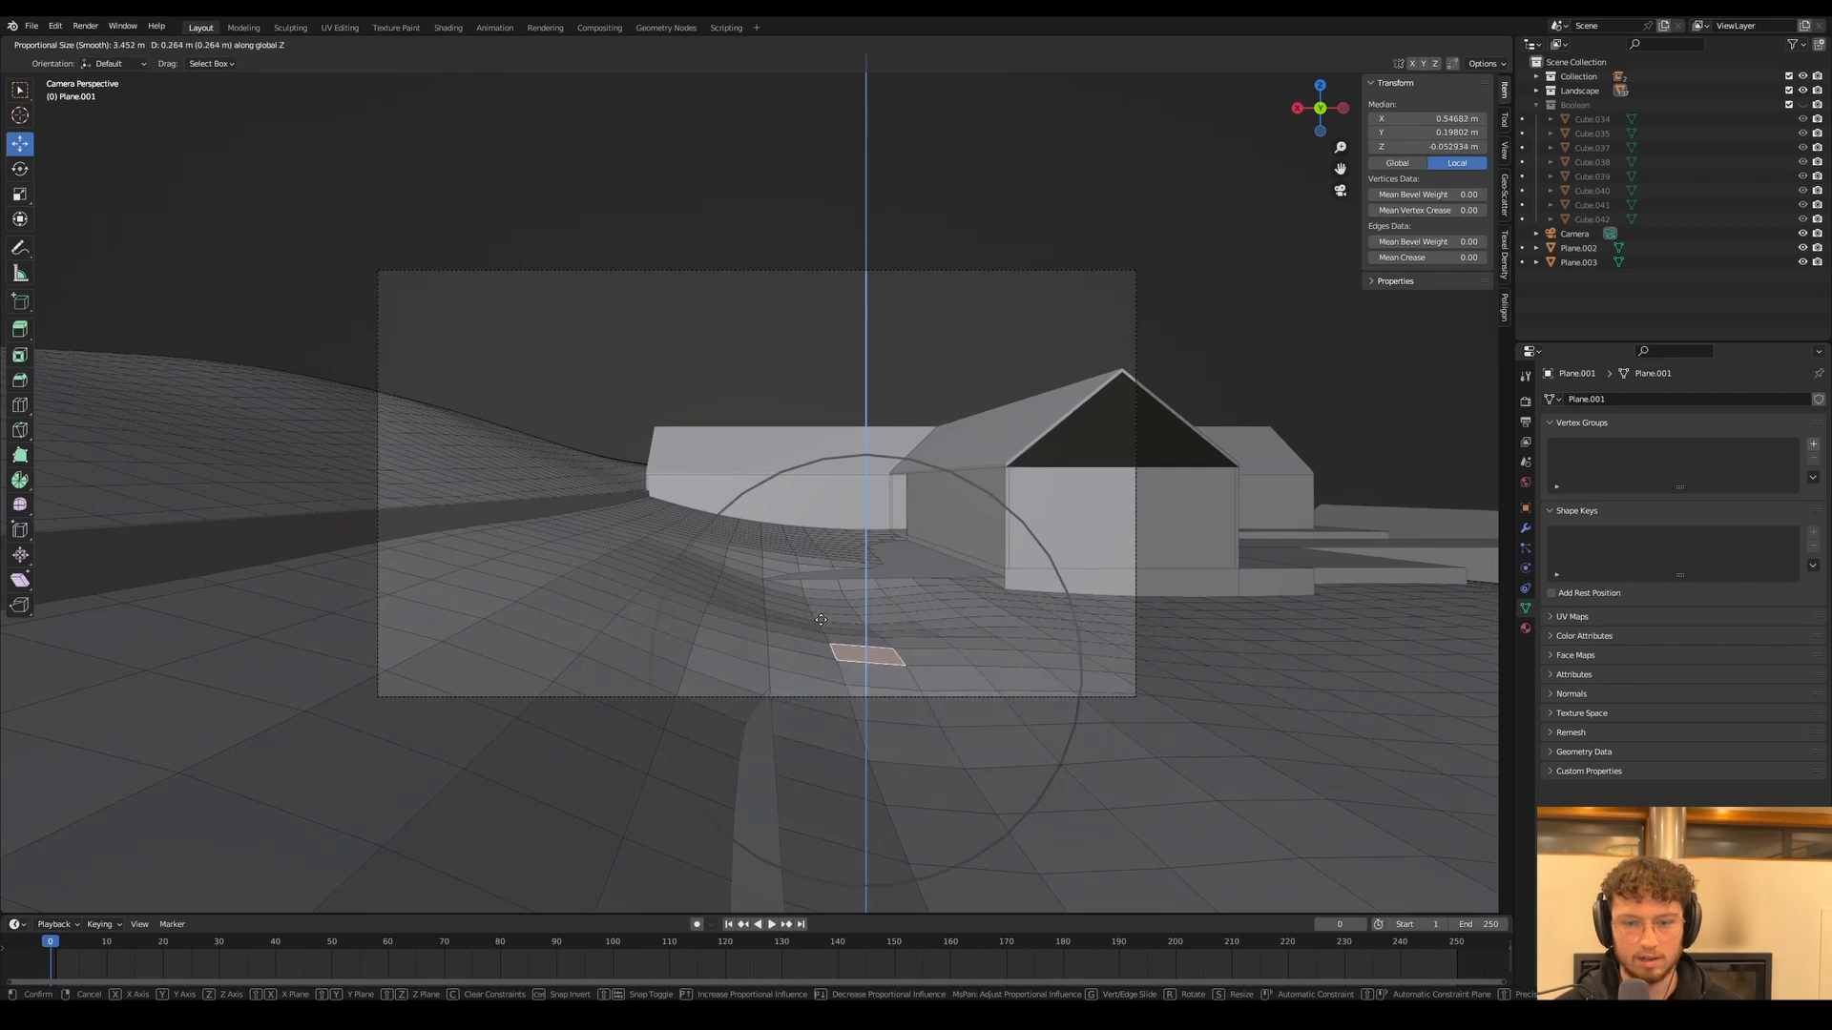
click(828, 623)
Raise two more terrain faces beside the driveway slightly along Z with the same proportional size, and leave Edit Mode
click(833, 615)
key(g)
key(z)
click(841, 606)
click(867, 708)
key(g)
key(z)
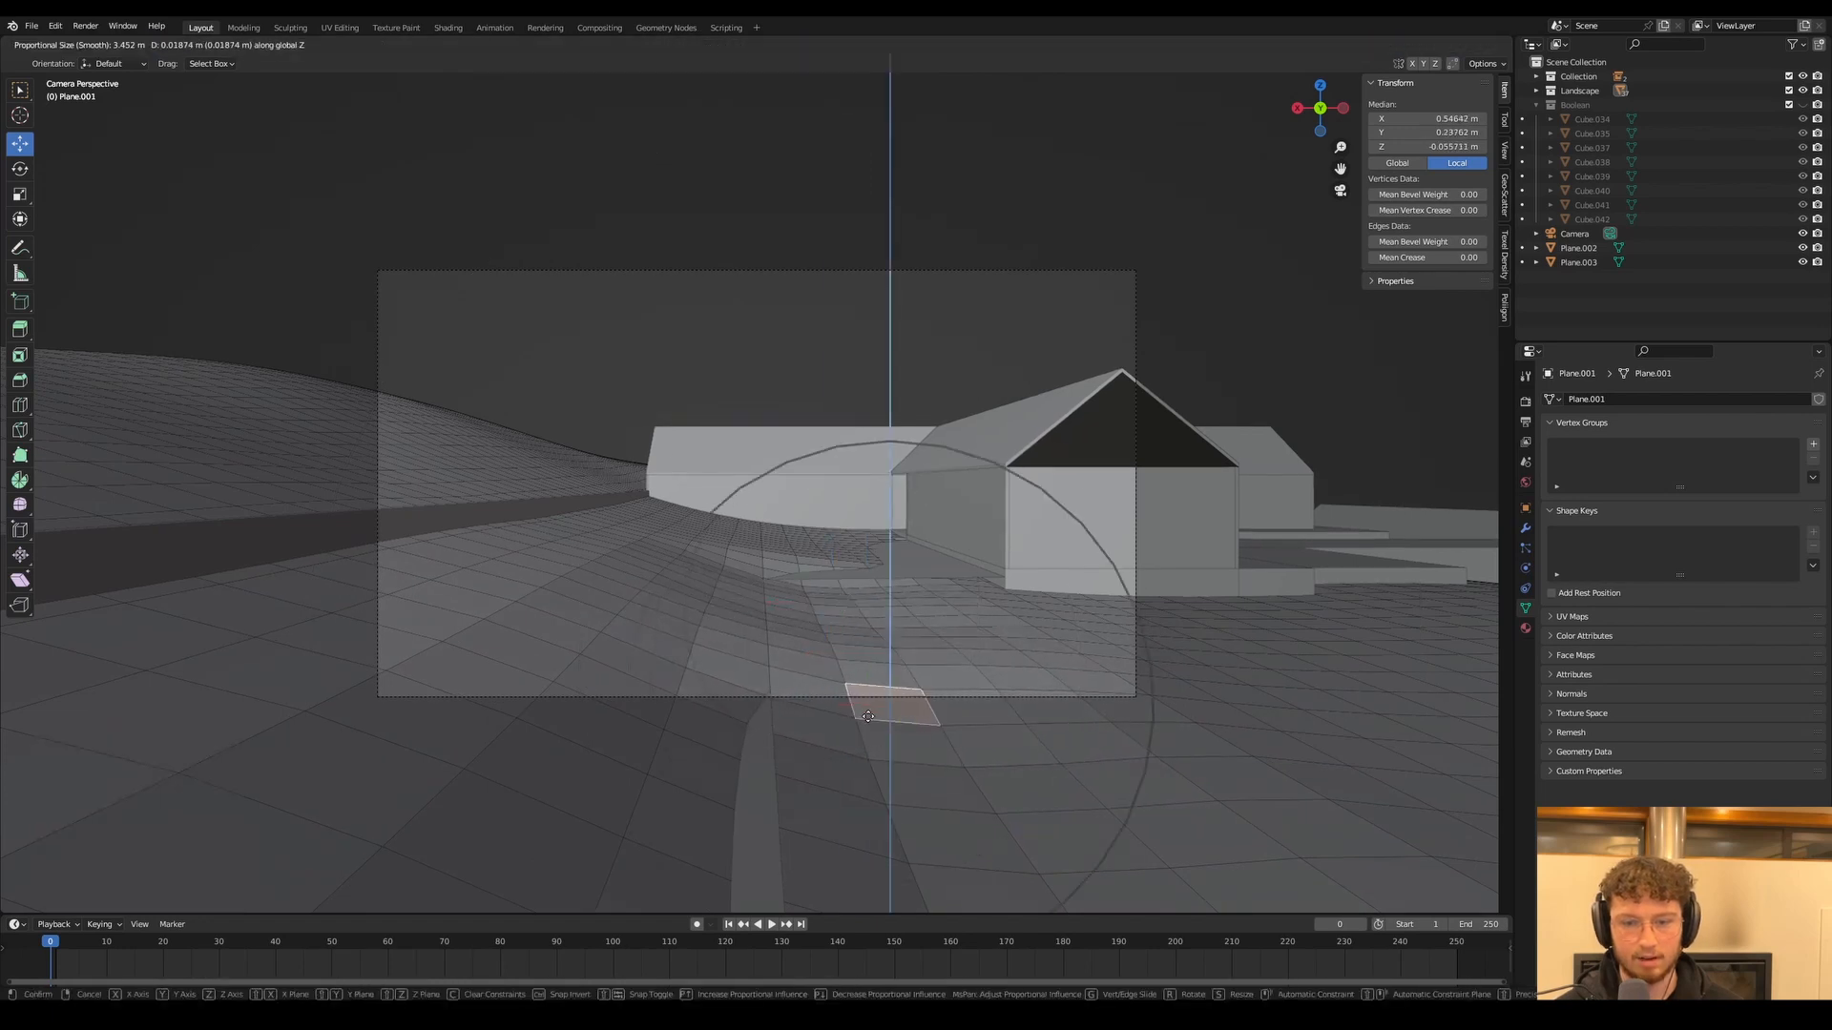
click(867, 704)
key(Tab)
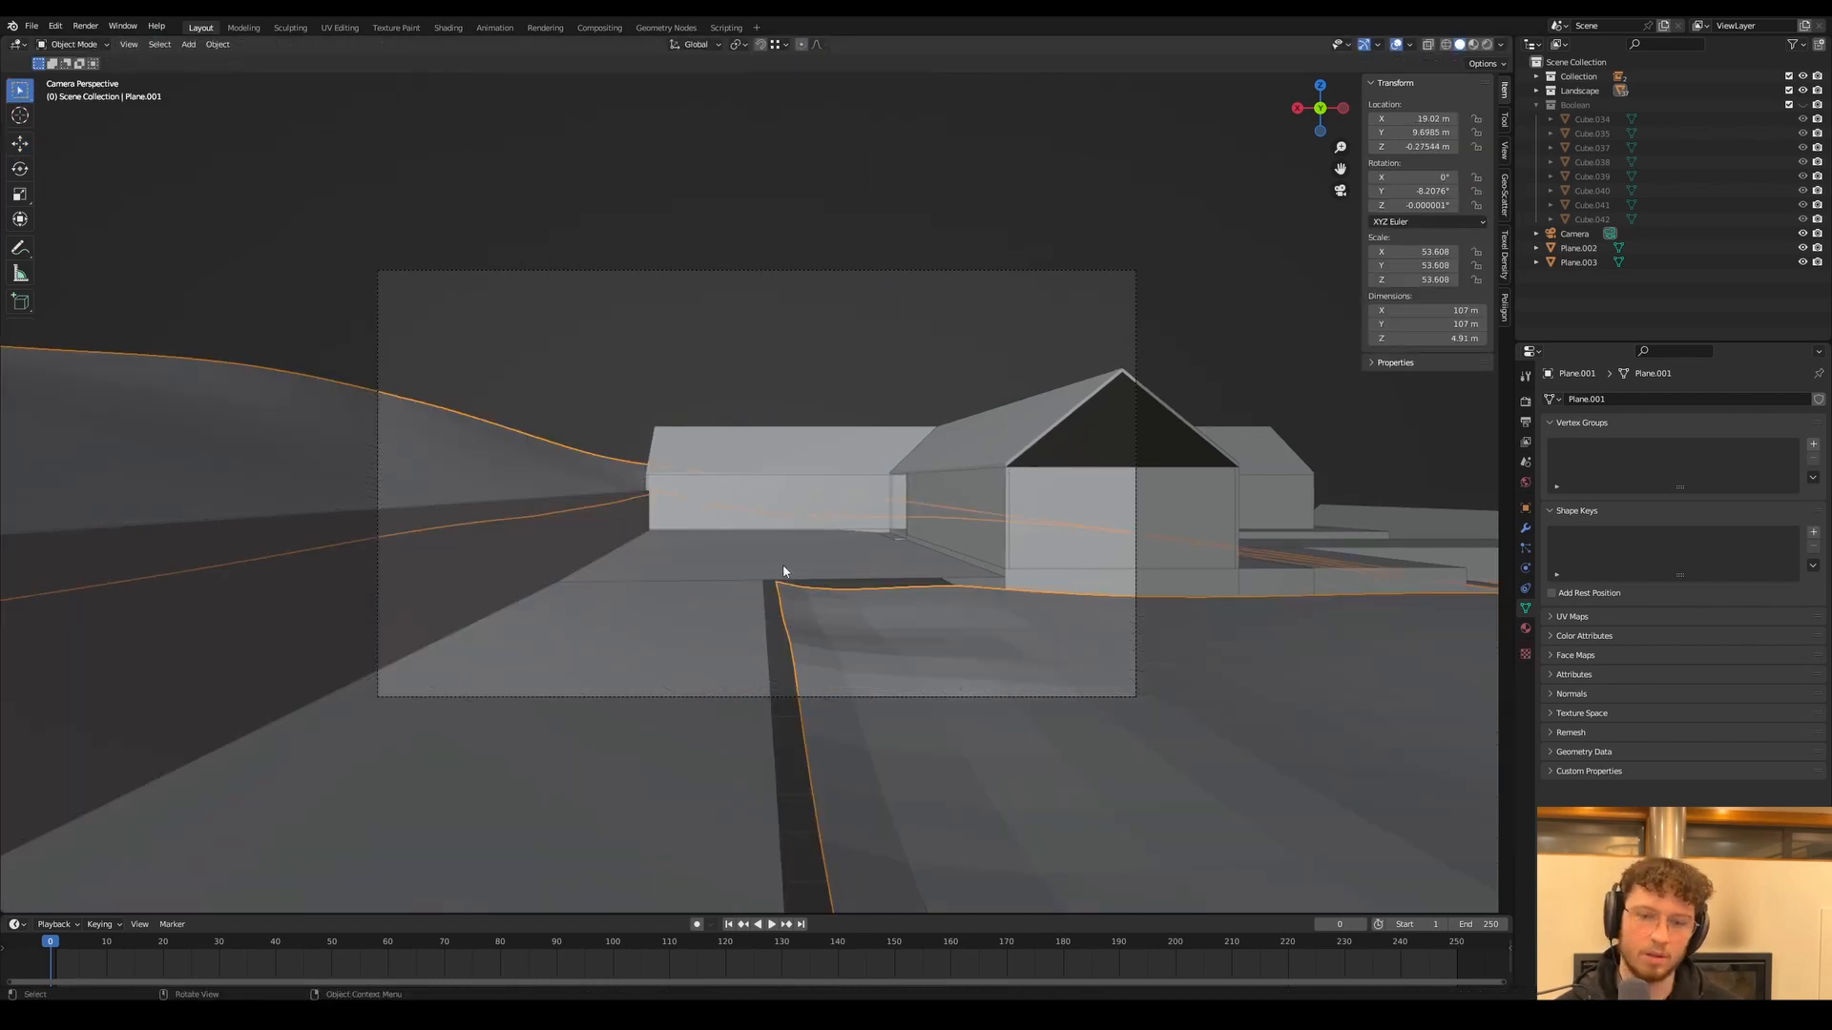
Enter Edit Mode on the driveway plane and select its long side edge next to the terrain gap in edge select mode
click(769, 601)
key(Tab)
click(770, 587)
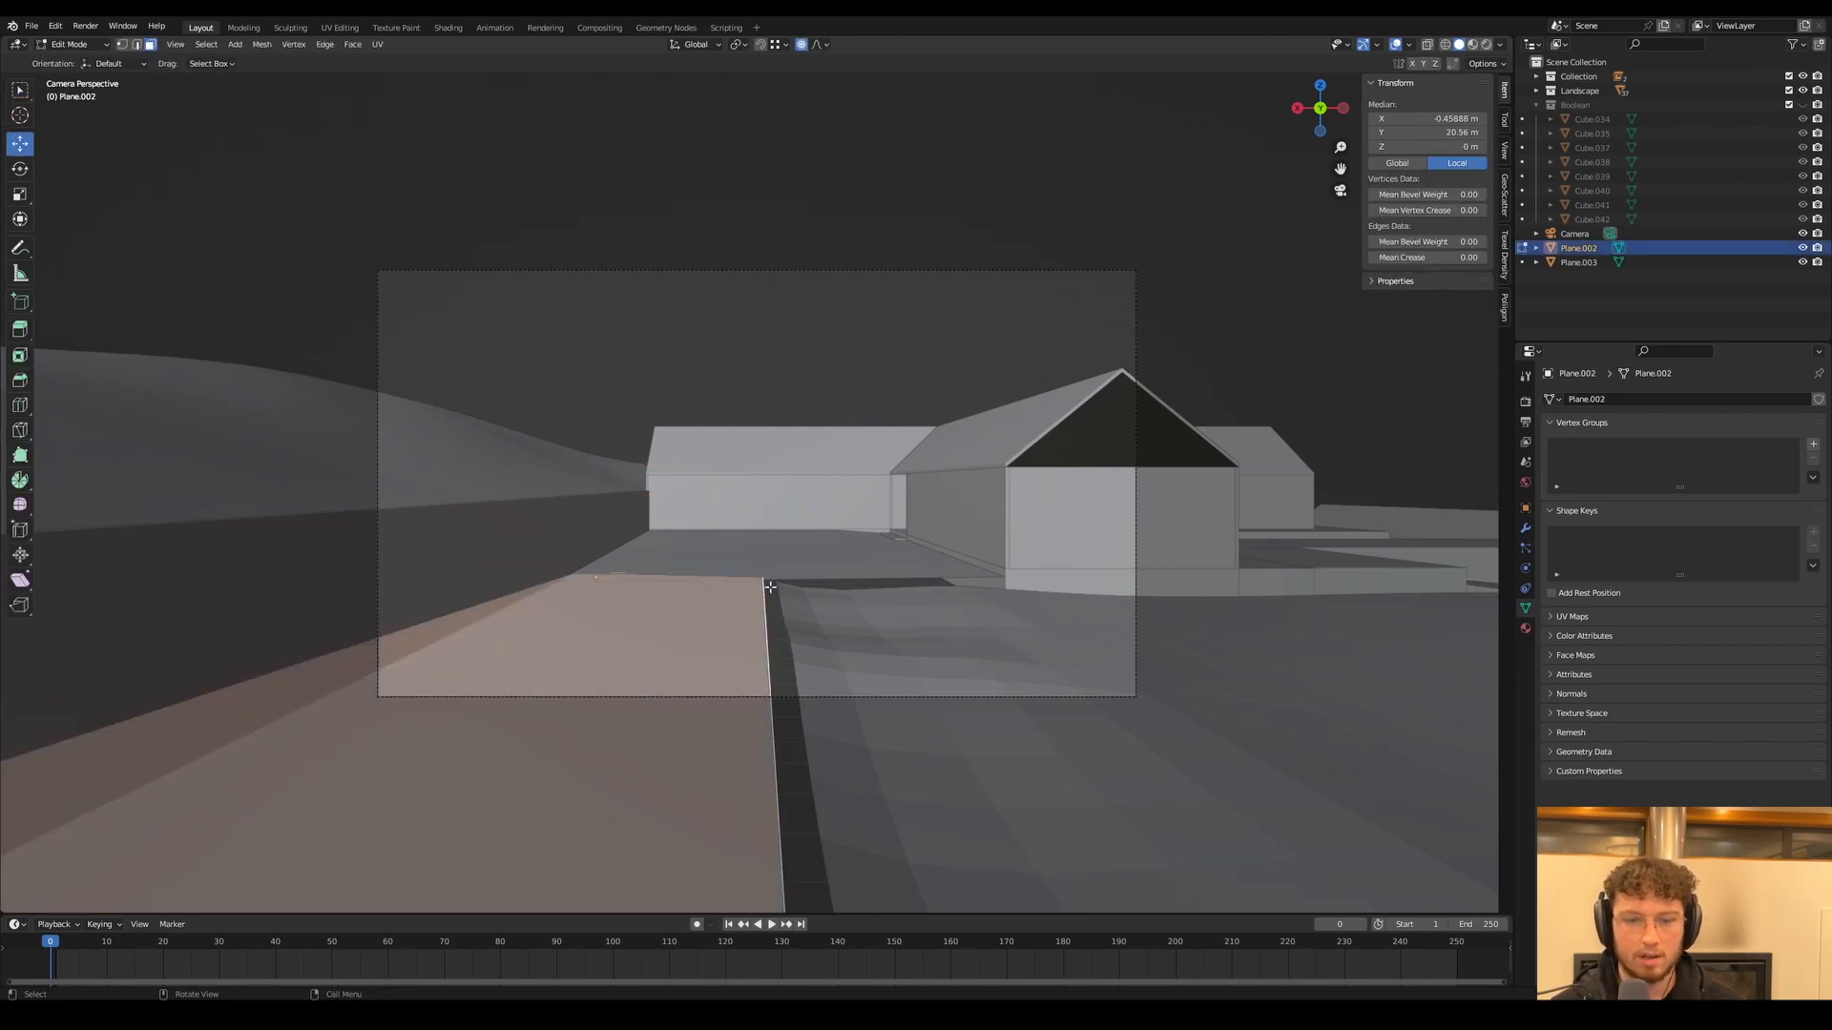
click(135, 45)
click(704, 574)
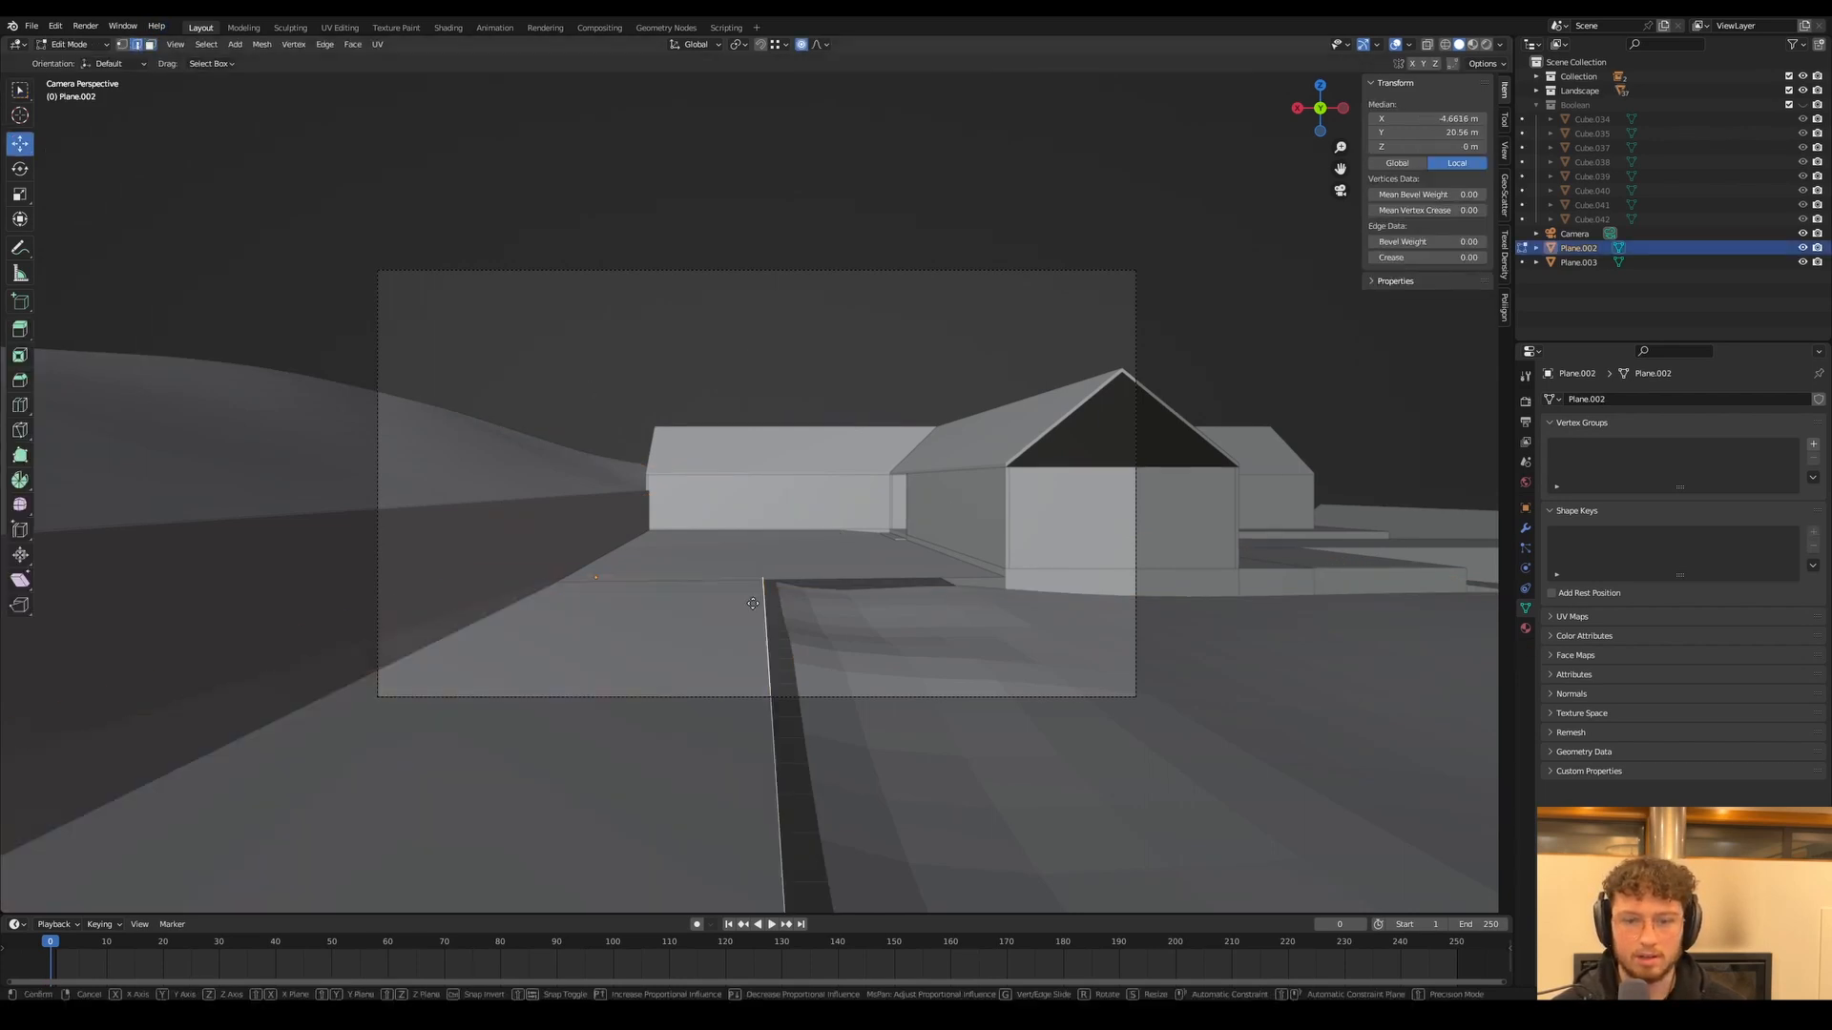
key(g)
key(y)
key(2)
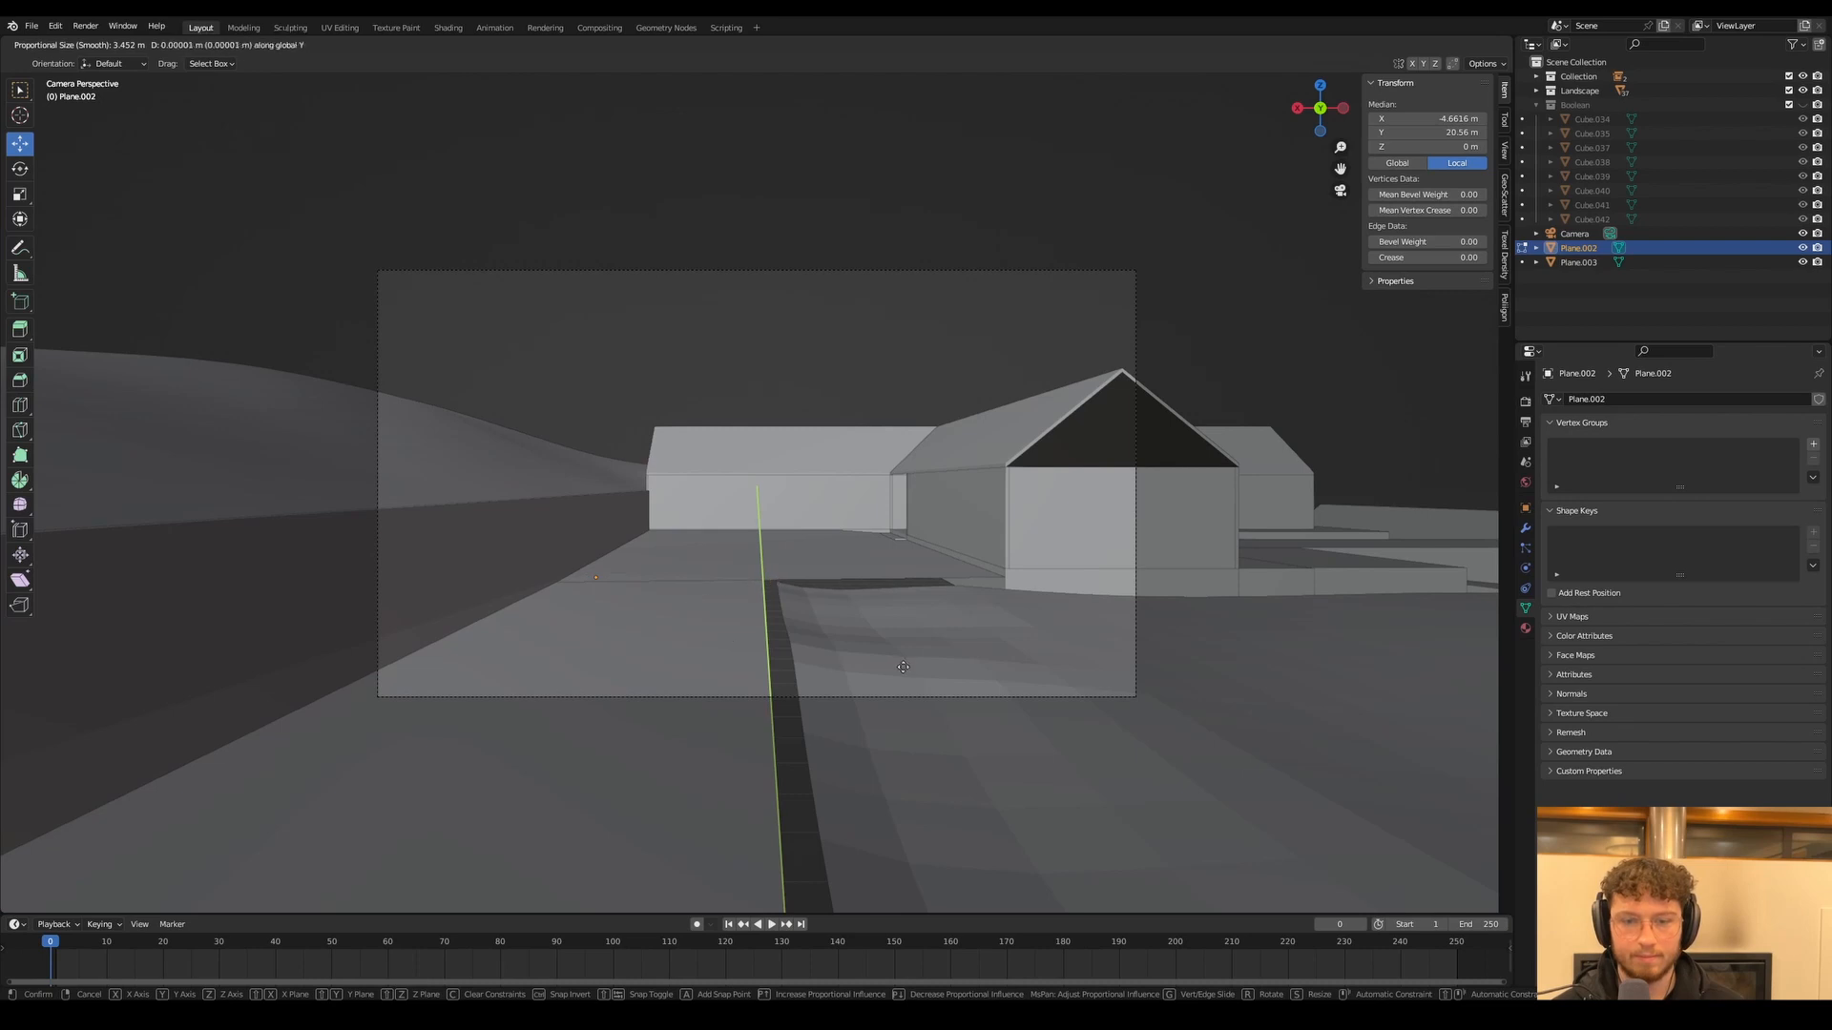
right_click(902, 666)
key(g)
key(x)
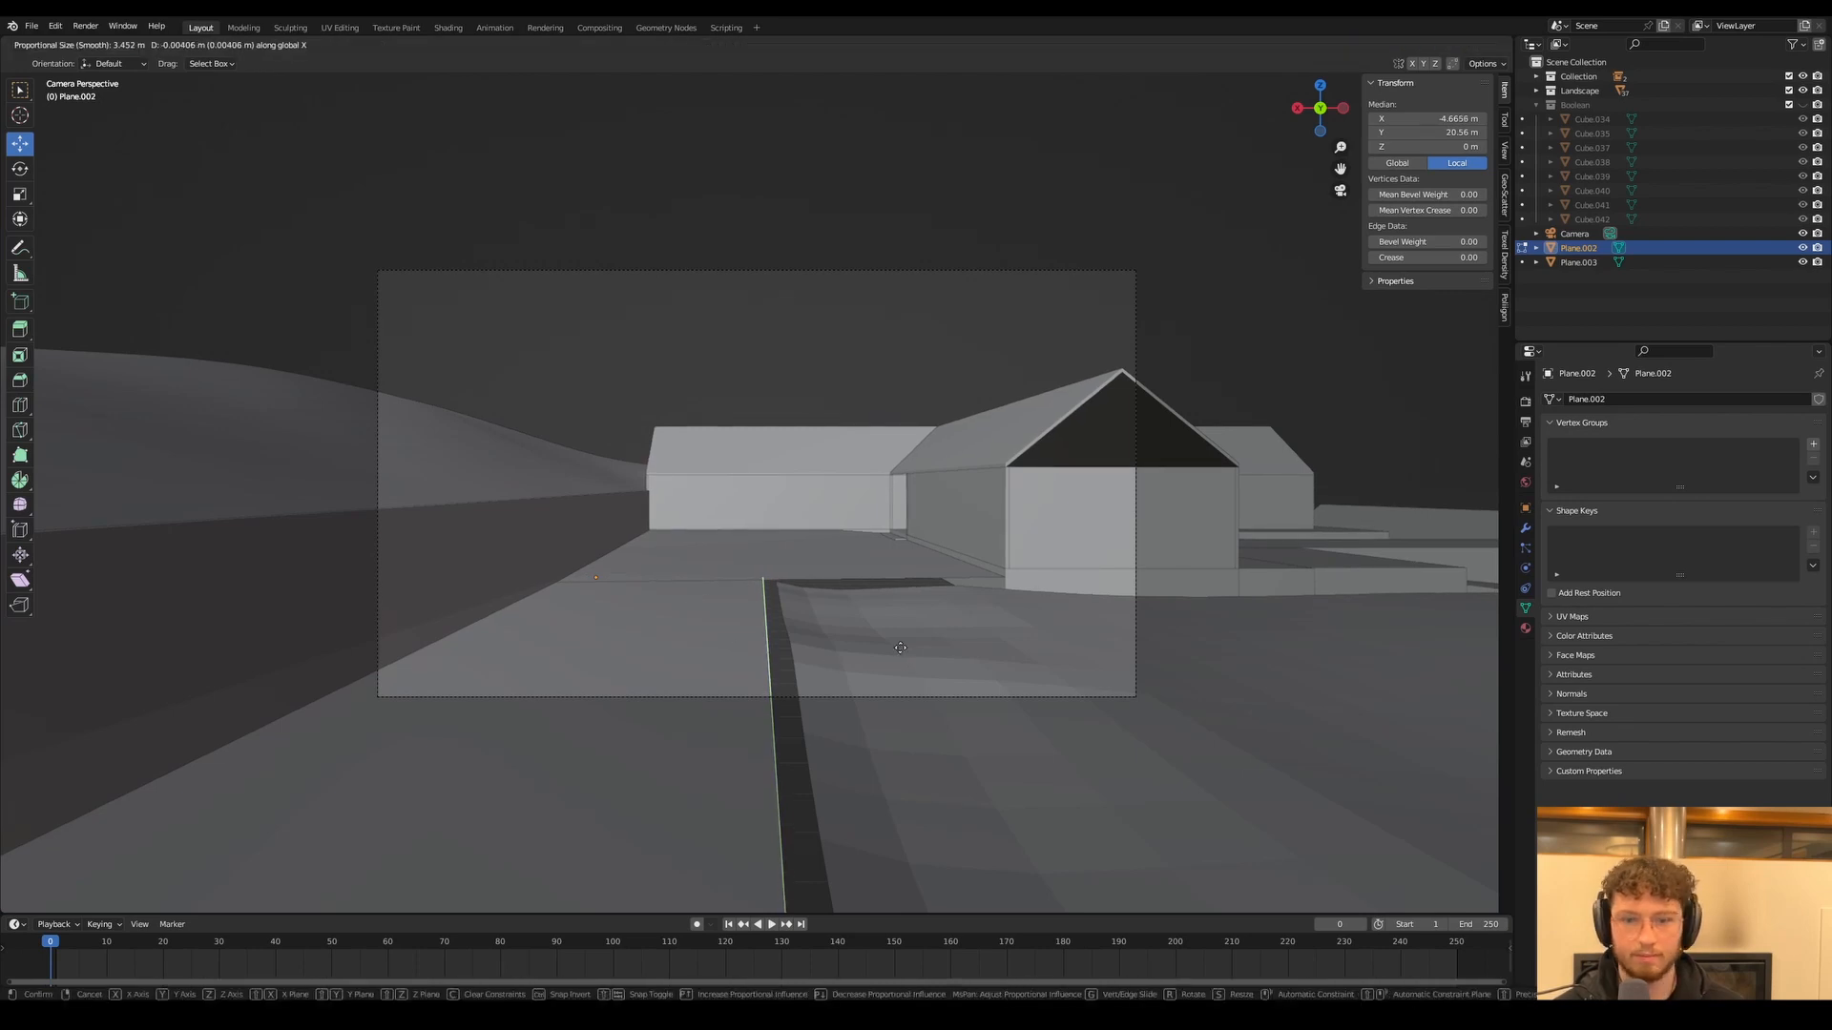
right_click(821, 555)
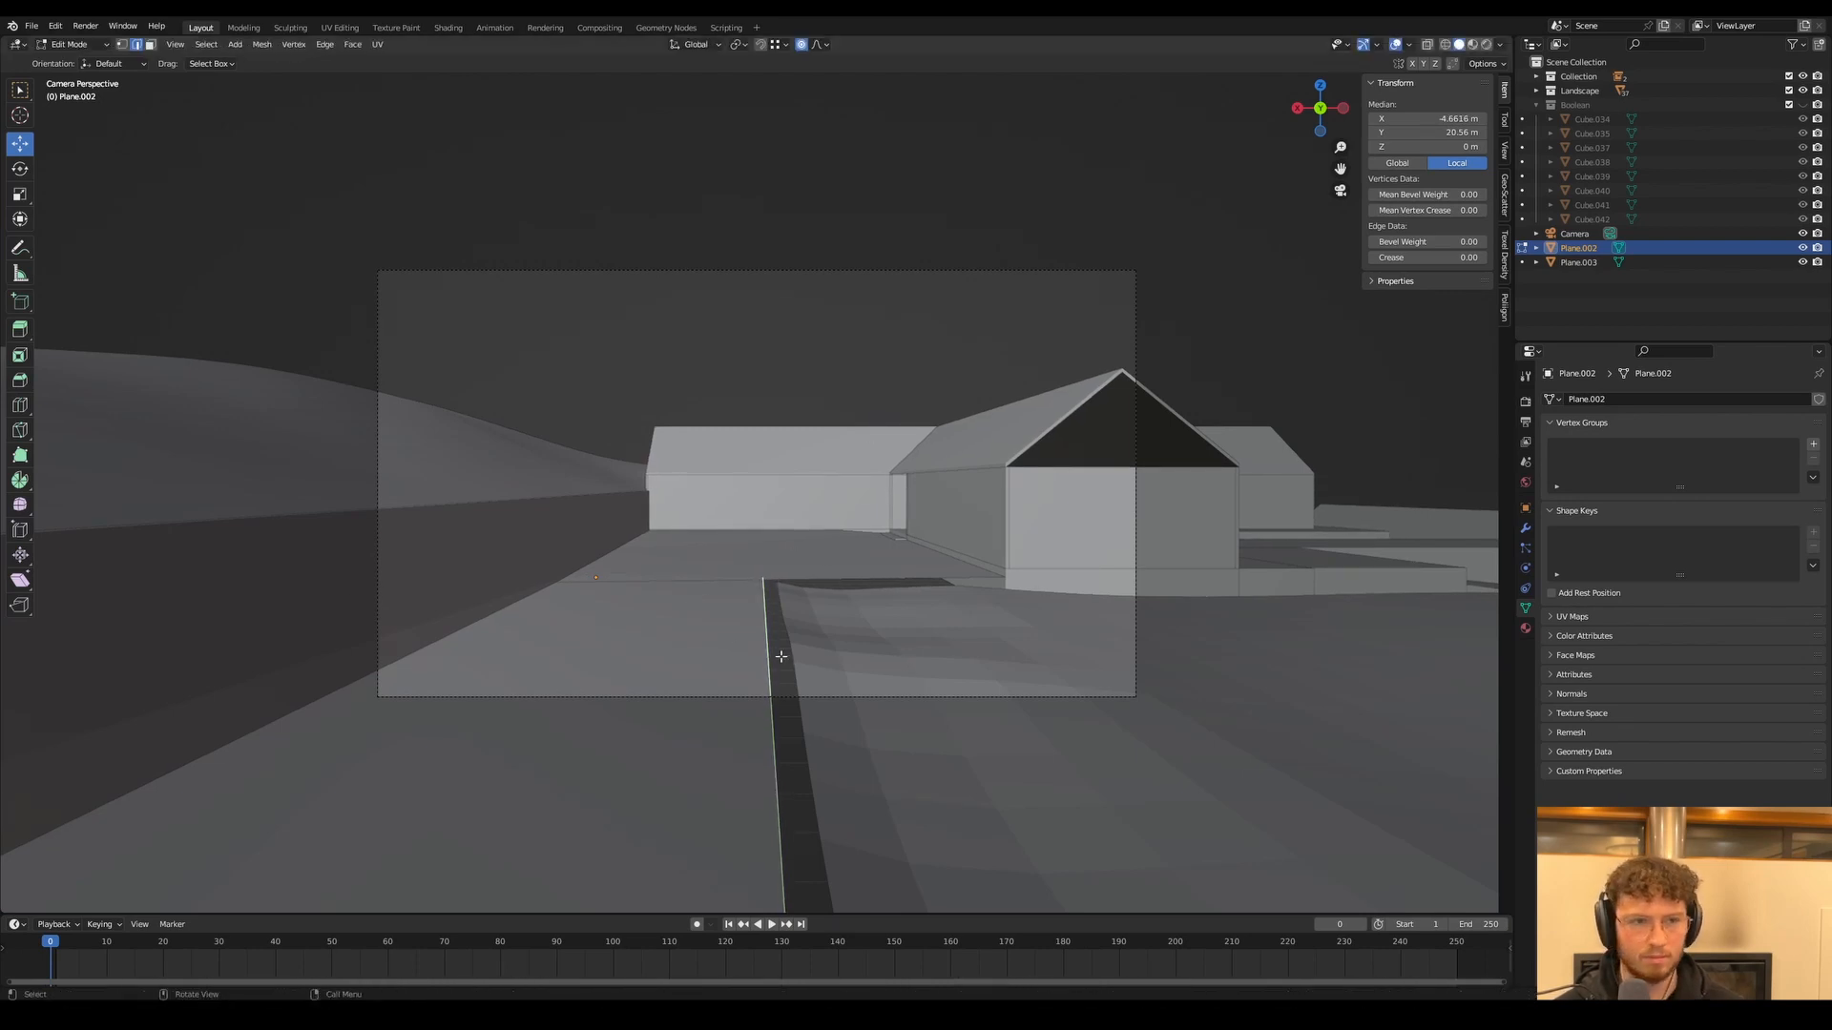
key(g)
key(x)
right_click(840, 608)
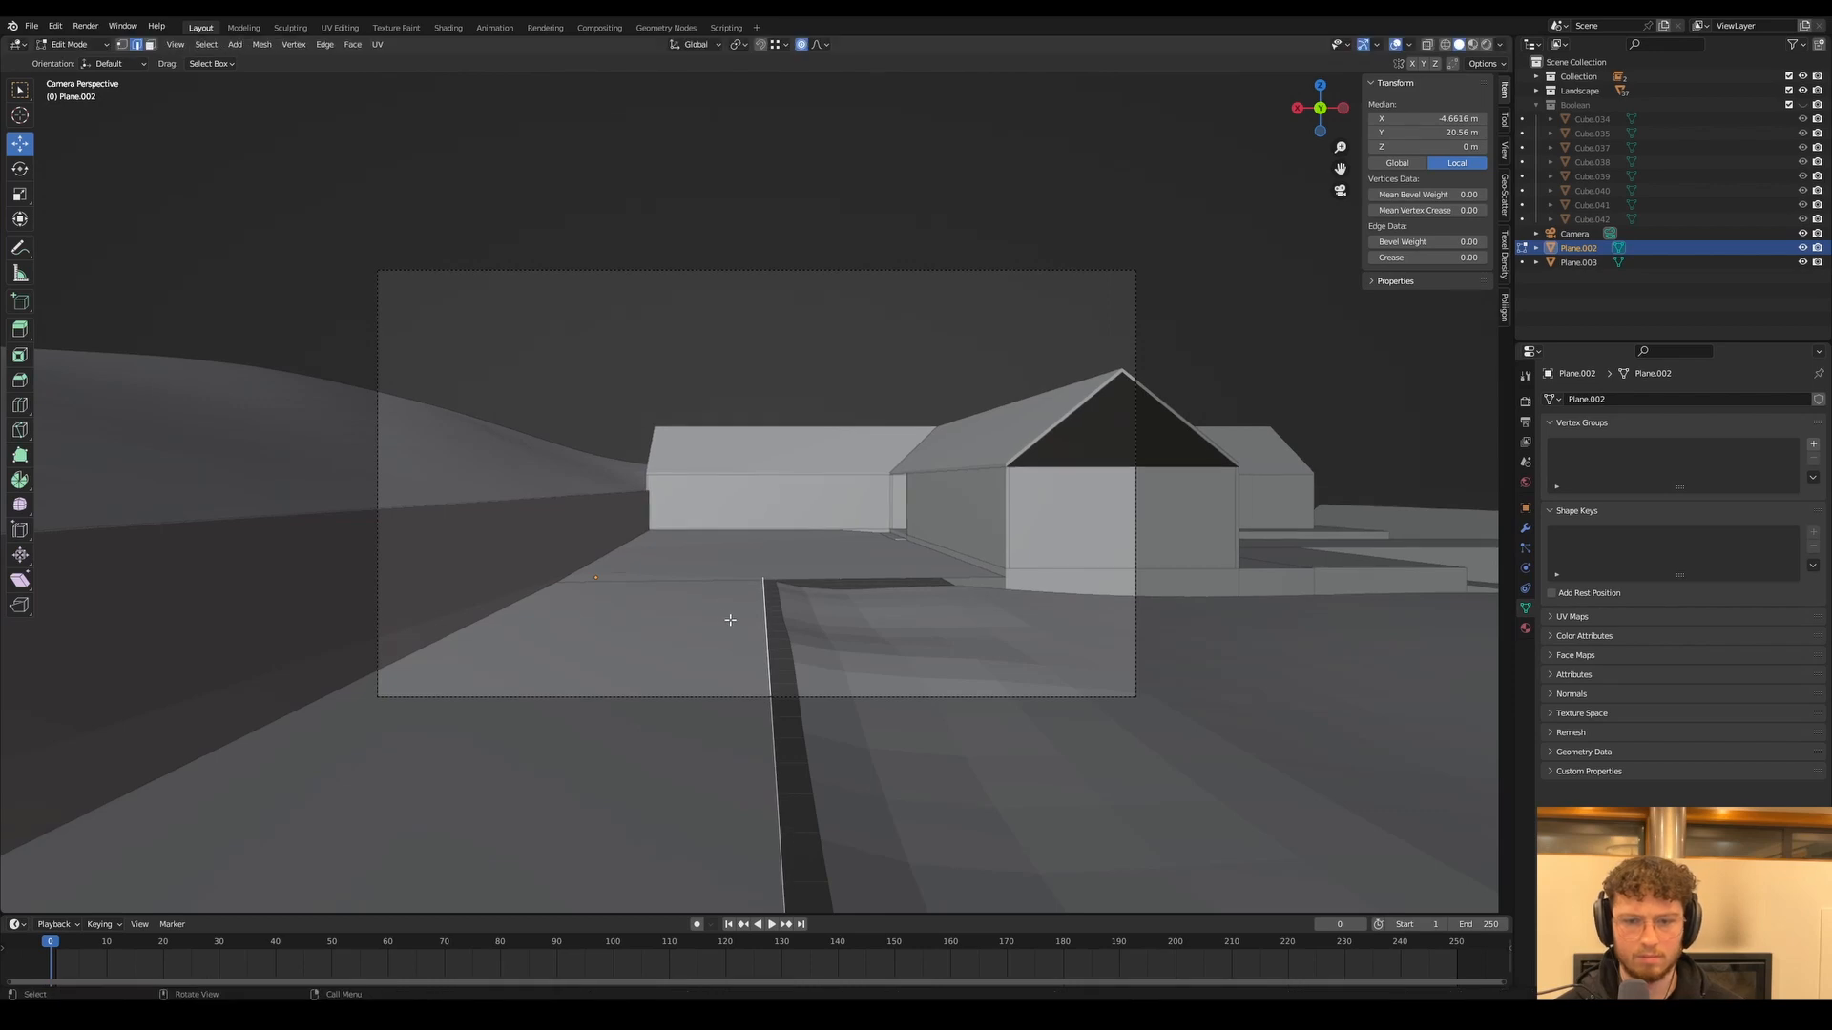
key(g)
right_click(822, 515)
Move the driveway's long side edge along X to cover the gap beside the terrain, and leave Edit Mode
scroll(806, 540, down, 1)
middle_drag(807, 505, 816, 527)
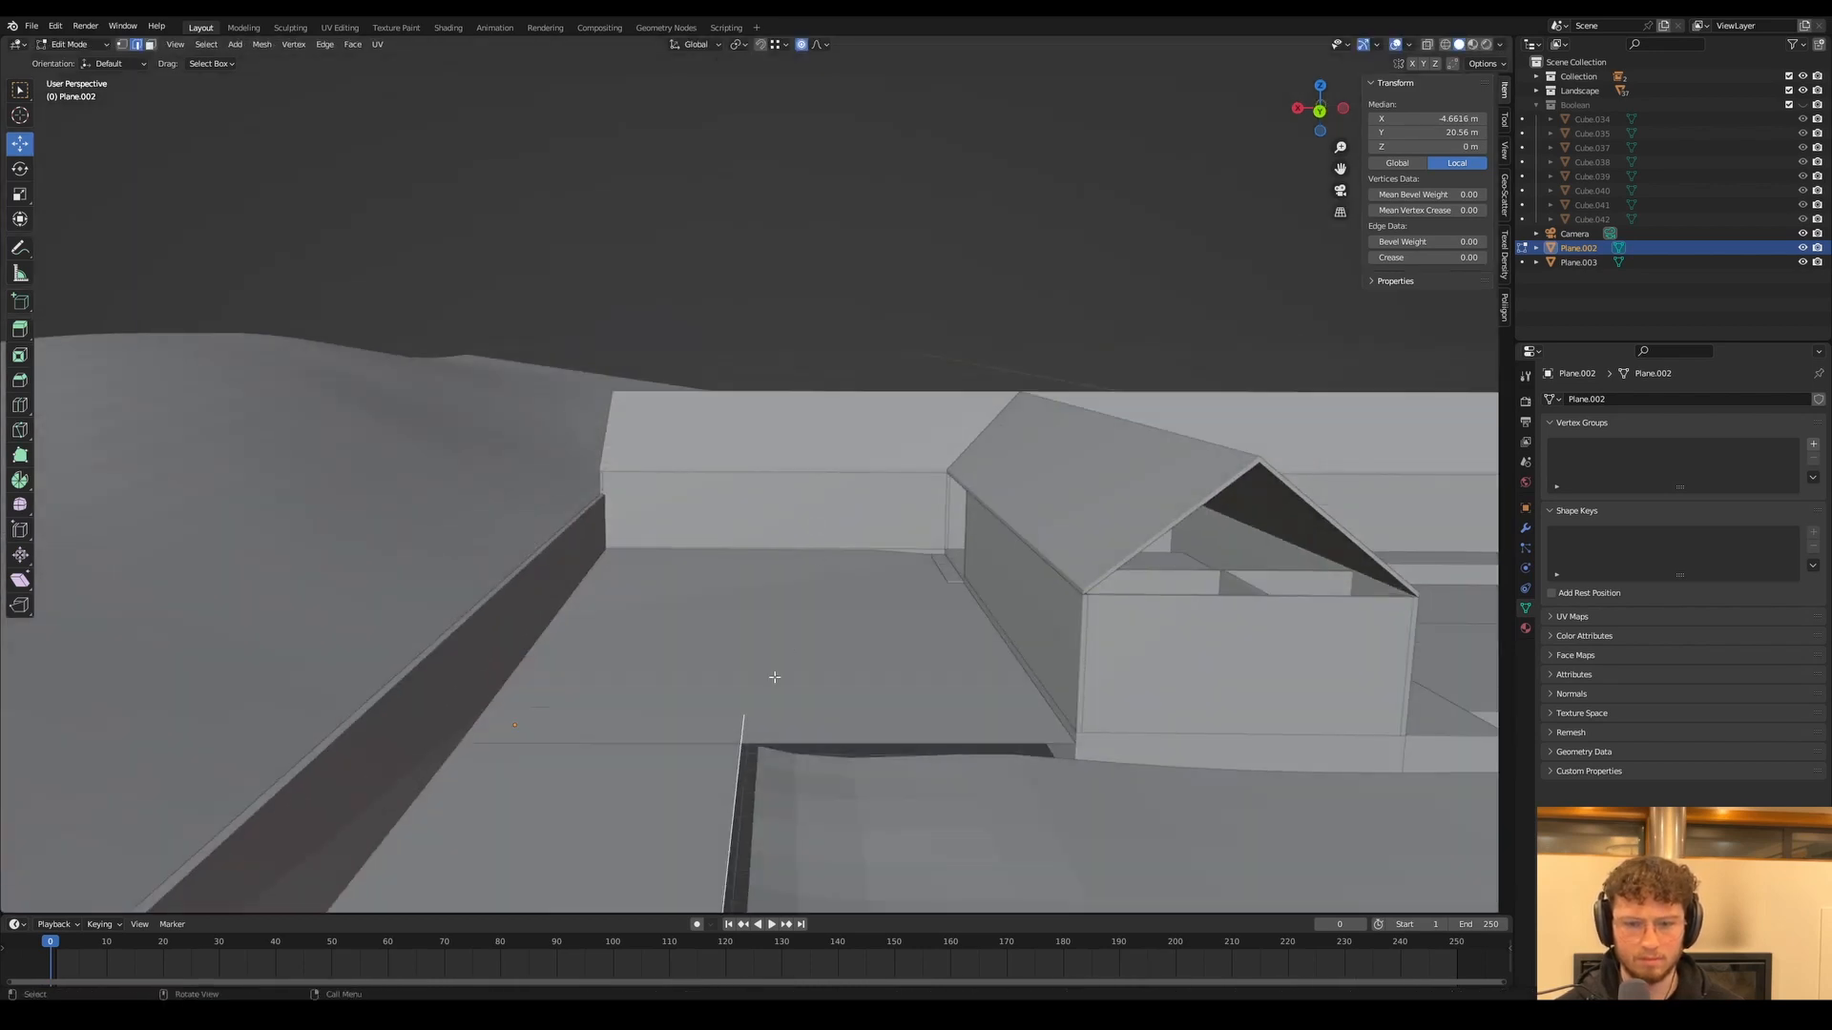
key(g)
key(x)
click(764, 712)
key(Tab)
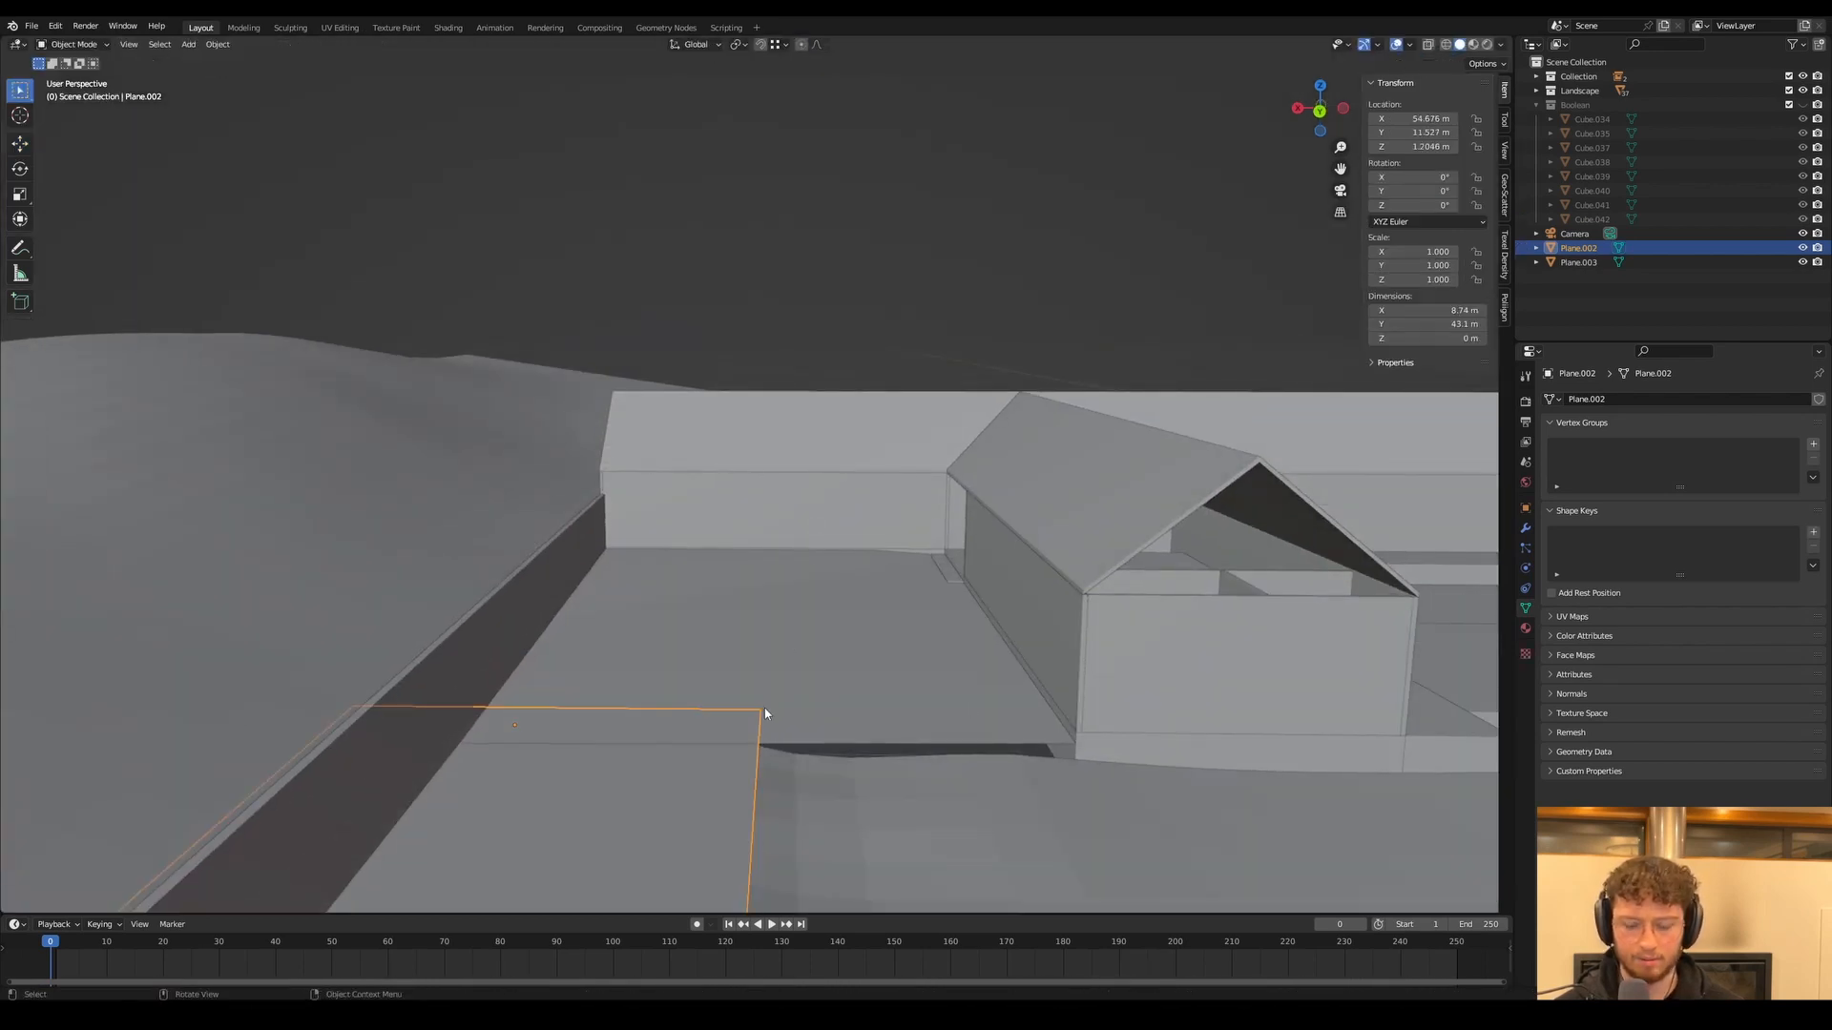
Return to the camera view, select the camera and set its passepartout opacity to 1.000
key(KP_0)
scroll(795, 460, up, 4)
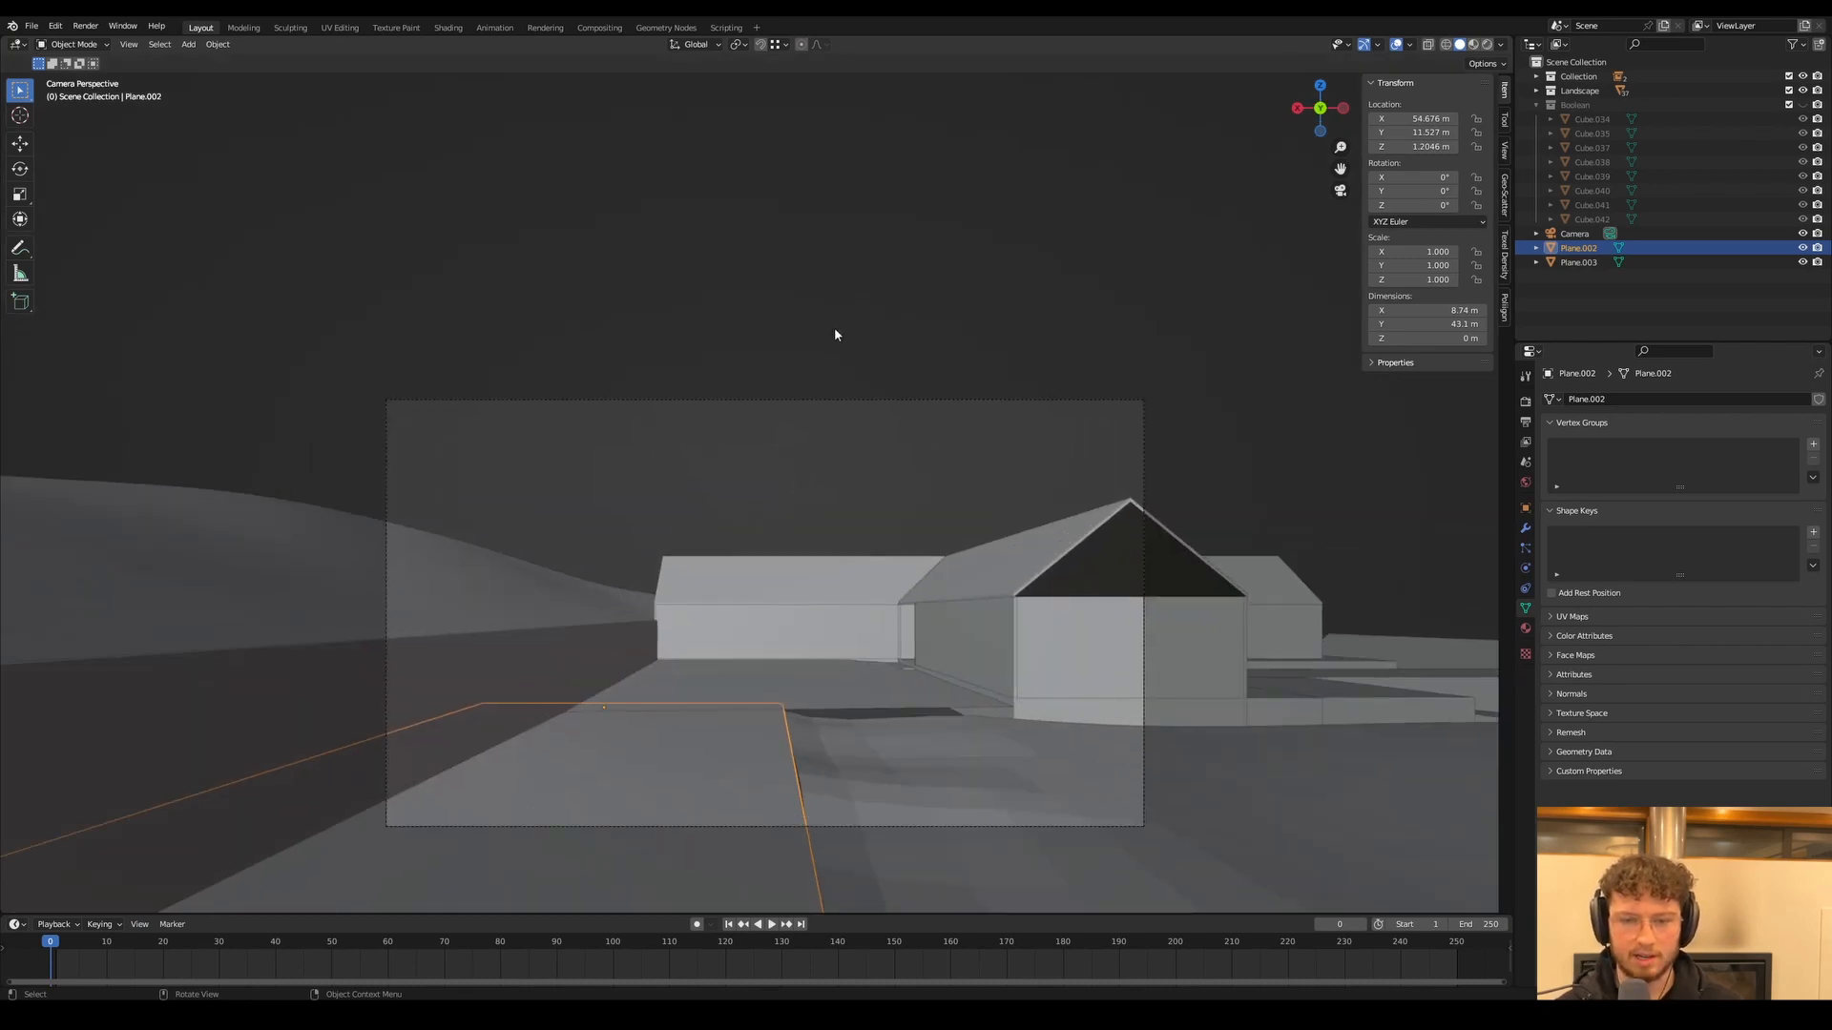
click(834, 329)
click(1611, 232)
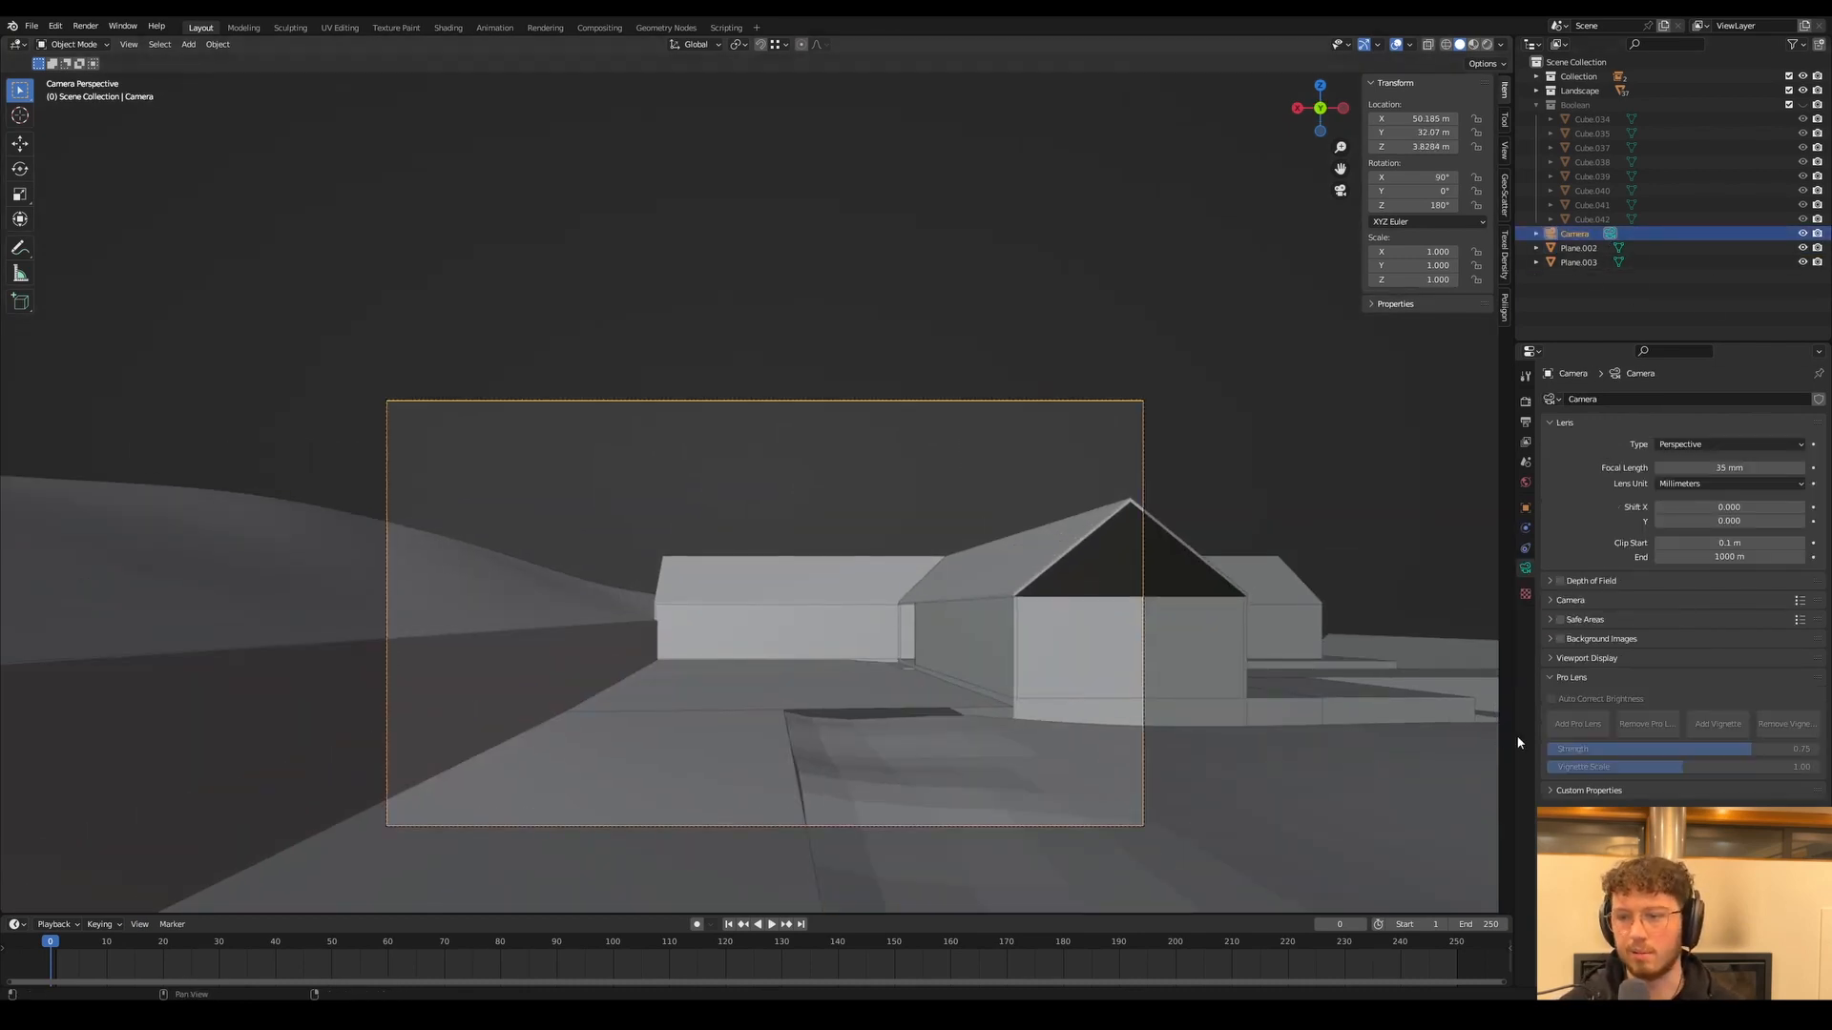
click(1554, 658)
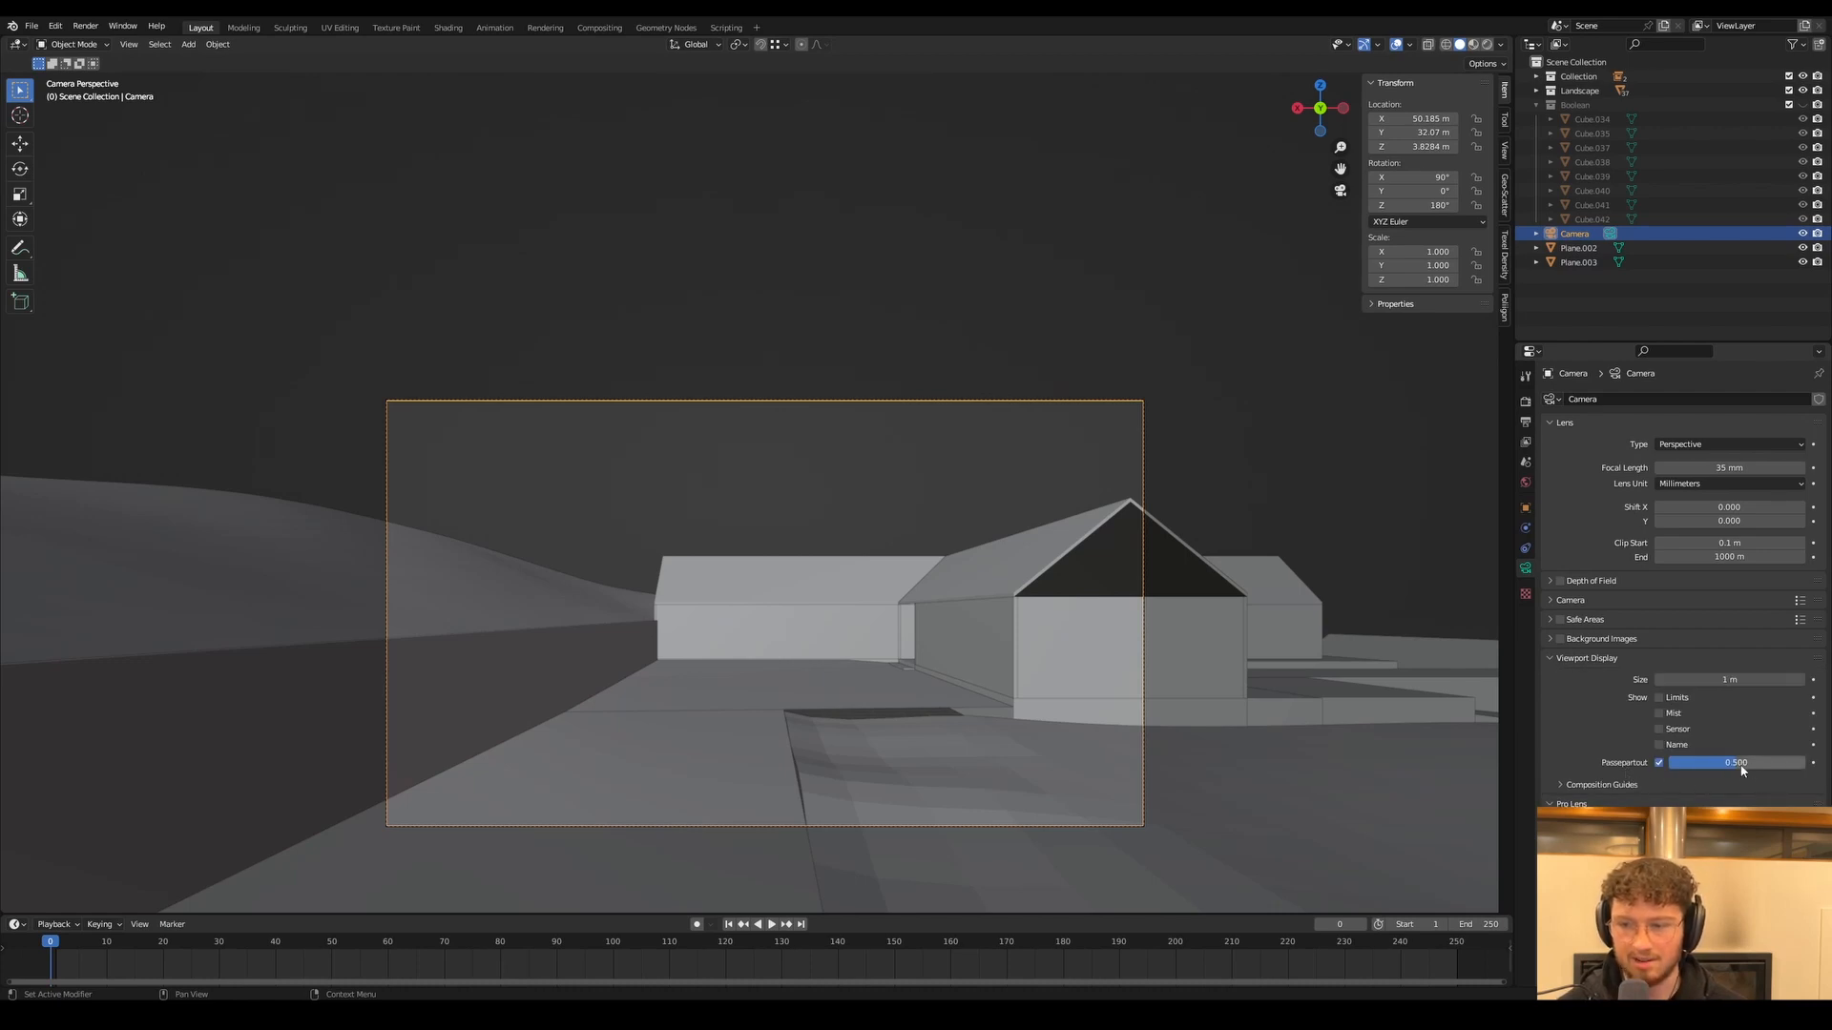
drag(1741, 763, 1806, 763)
Move the camera about 1.18 m sideways and 0.17 m down in view orientation, and duplicate it with a slight offset
shift+middle_drag(1009, 641, 959, 459)
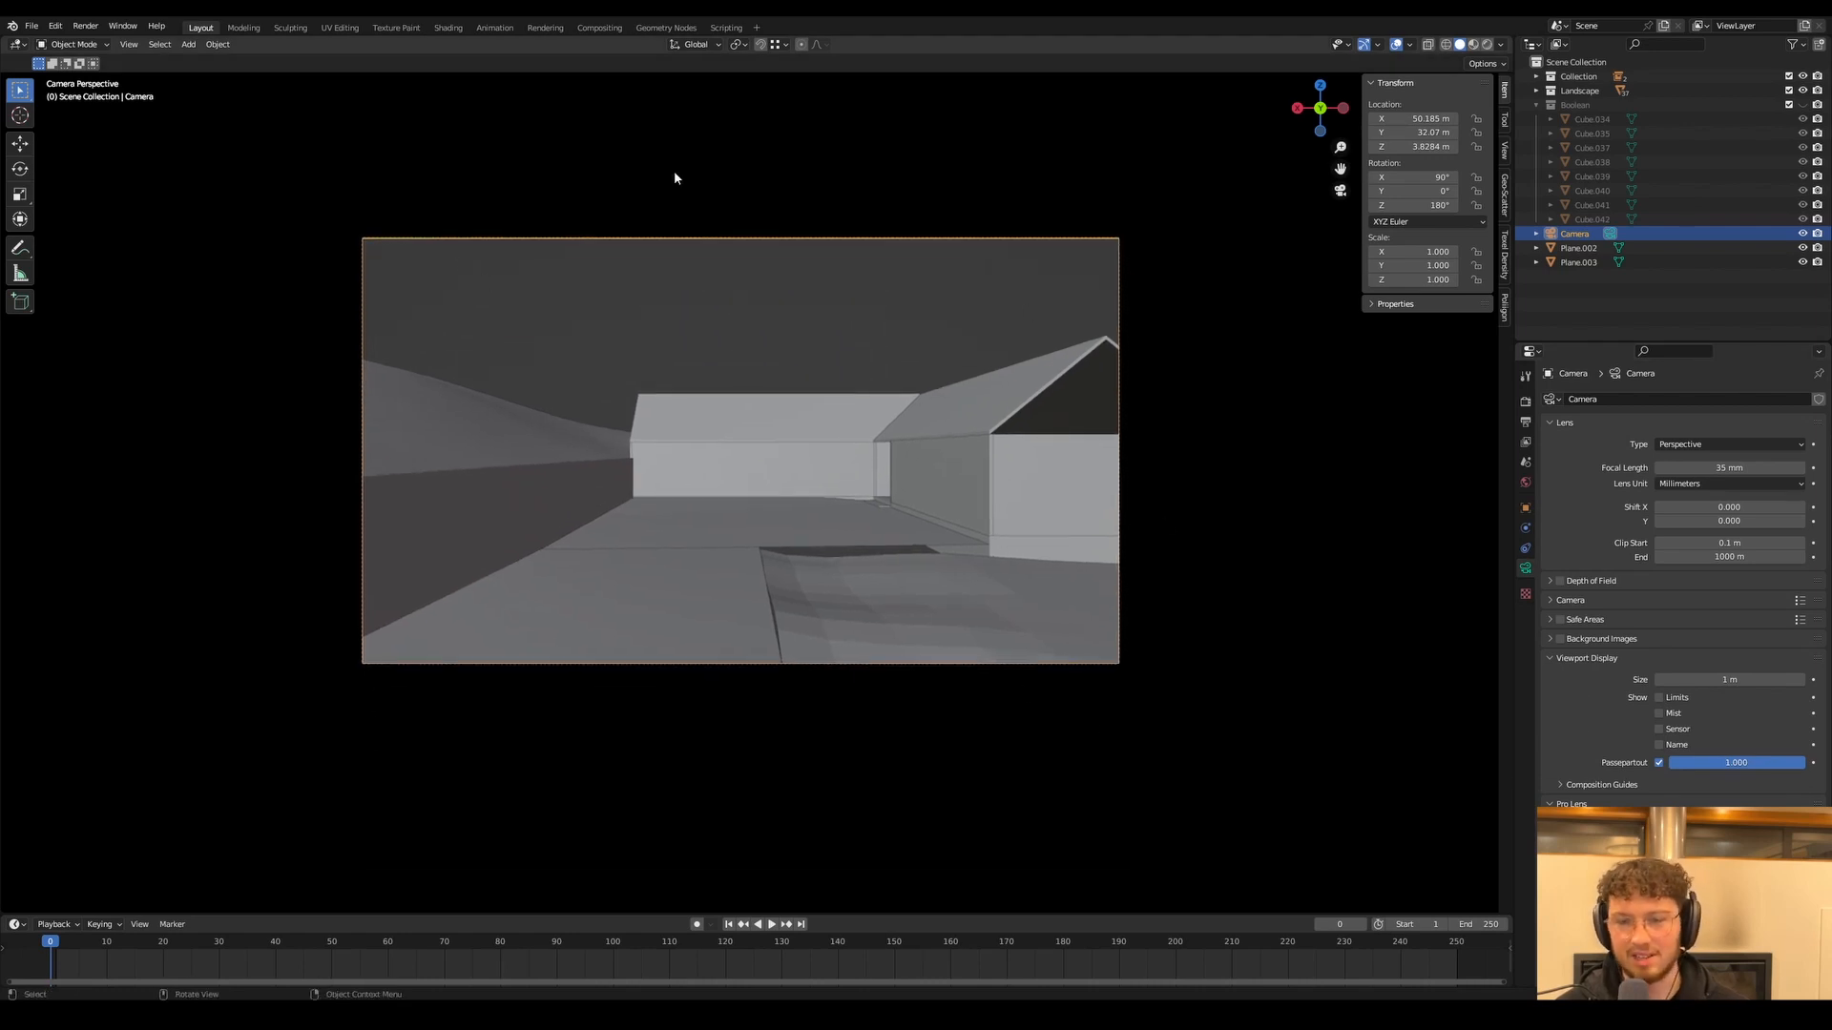
key(g)
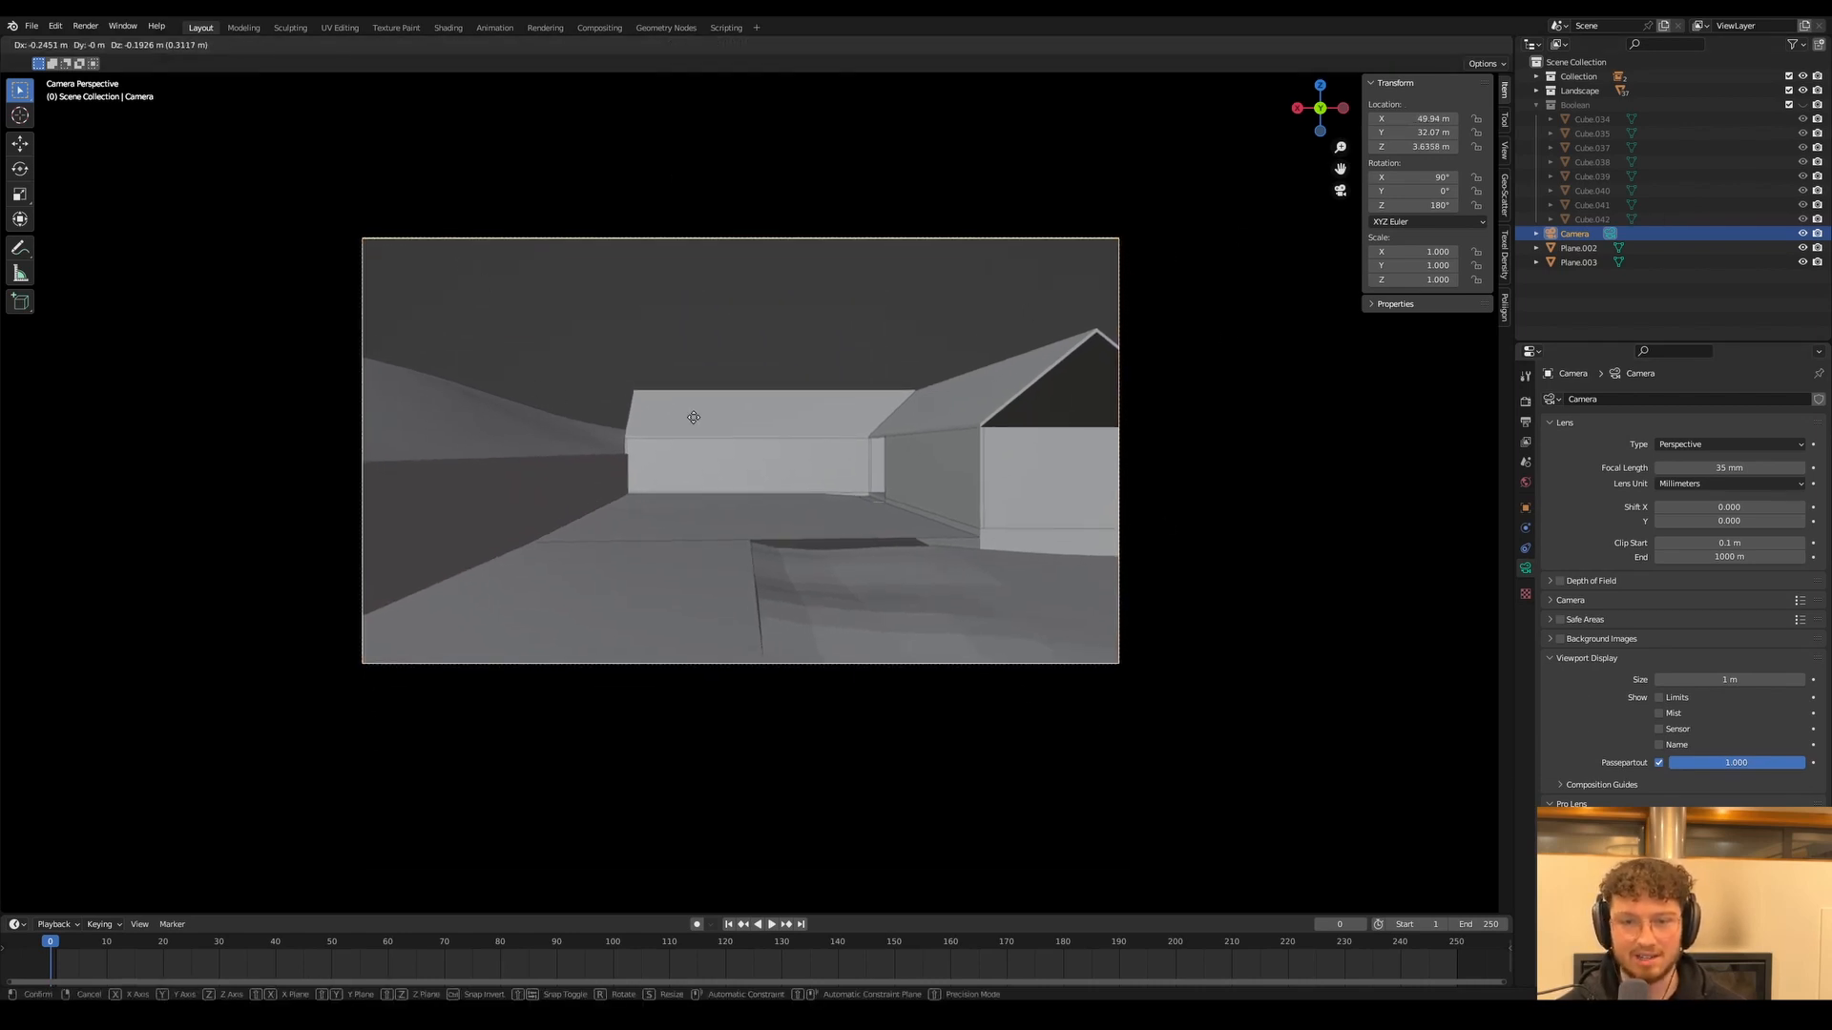
click(809, 416)
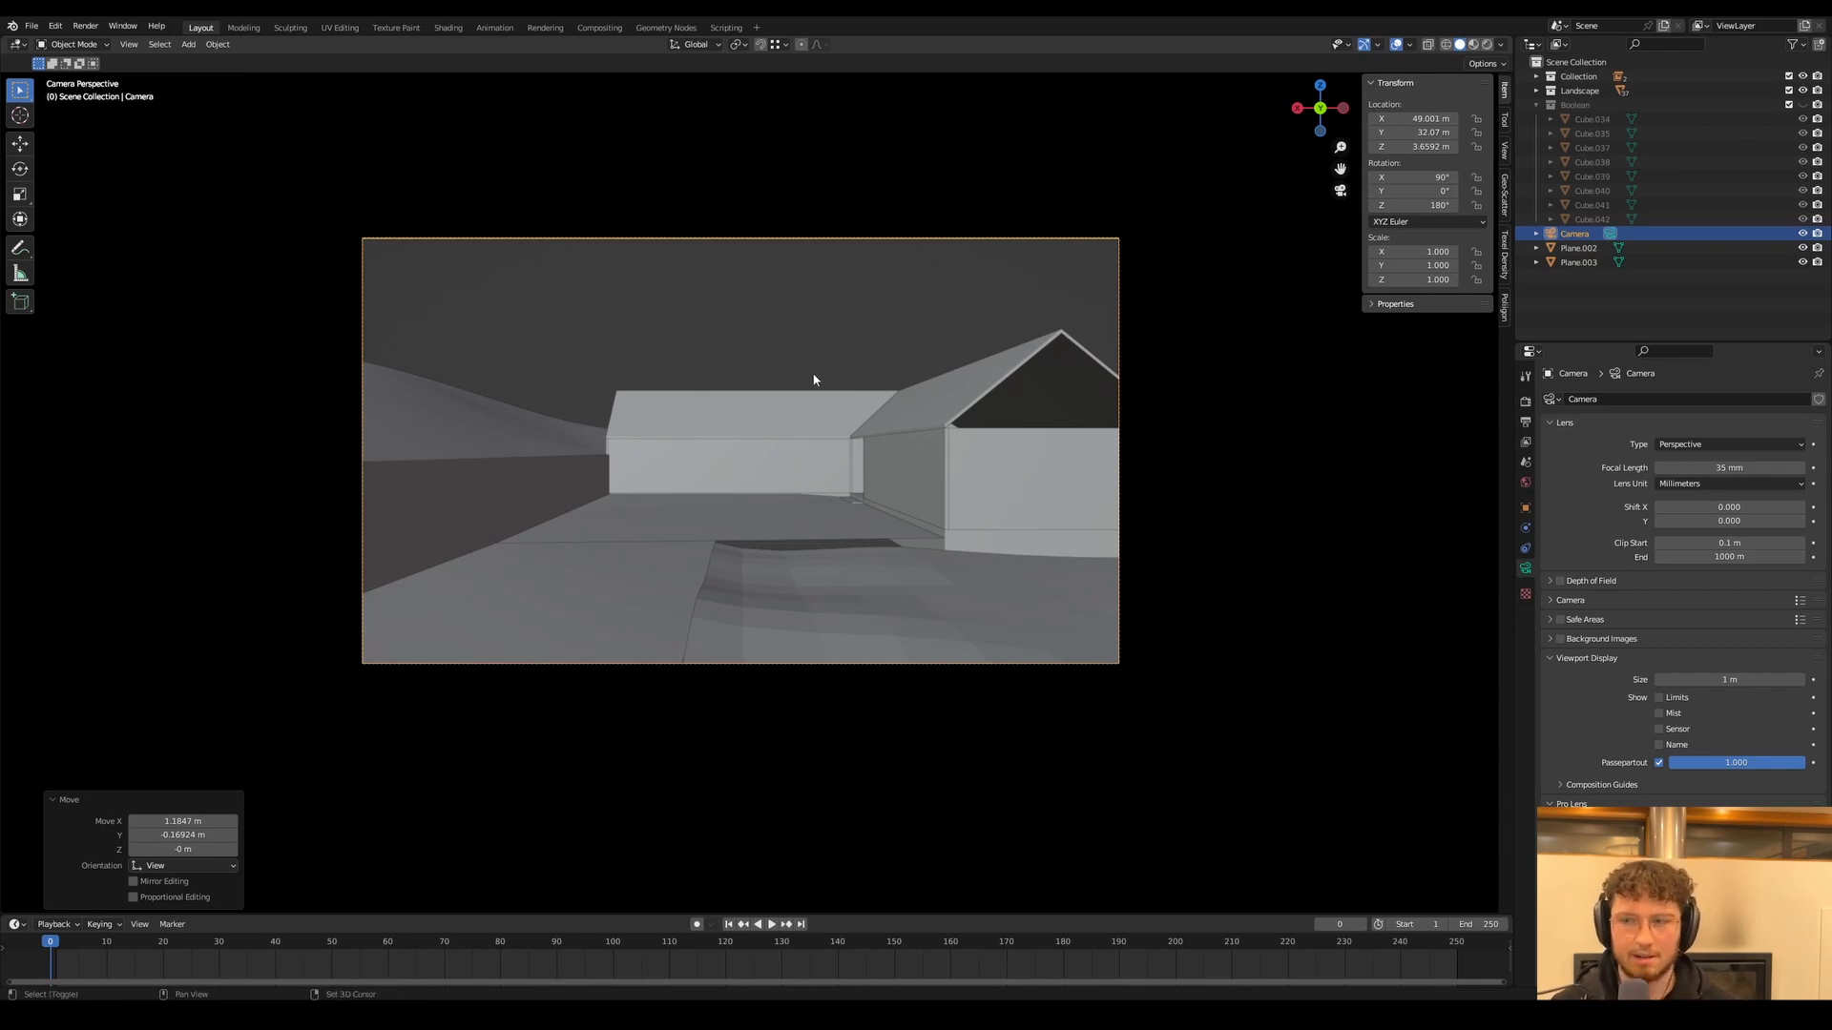
key(shift+d)
click(1112, 439)
Make the duplicated camera the active one and align it to a view facing the house's open passage
middle_drag(1050, 443, 1223, 499)
scroll(662, 480, up, 3)
shift+middle_drag(662, 480, 1049, 456)
middle_drag(753, 460, 748, 327)
scroll(725, 396, up, 3)
middle_drag(722, 400, 725, 413)
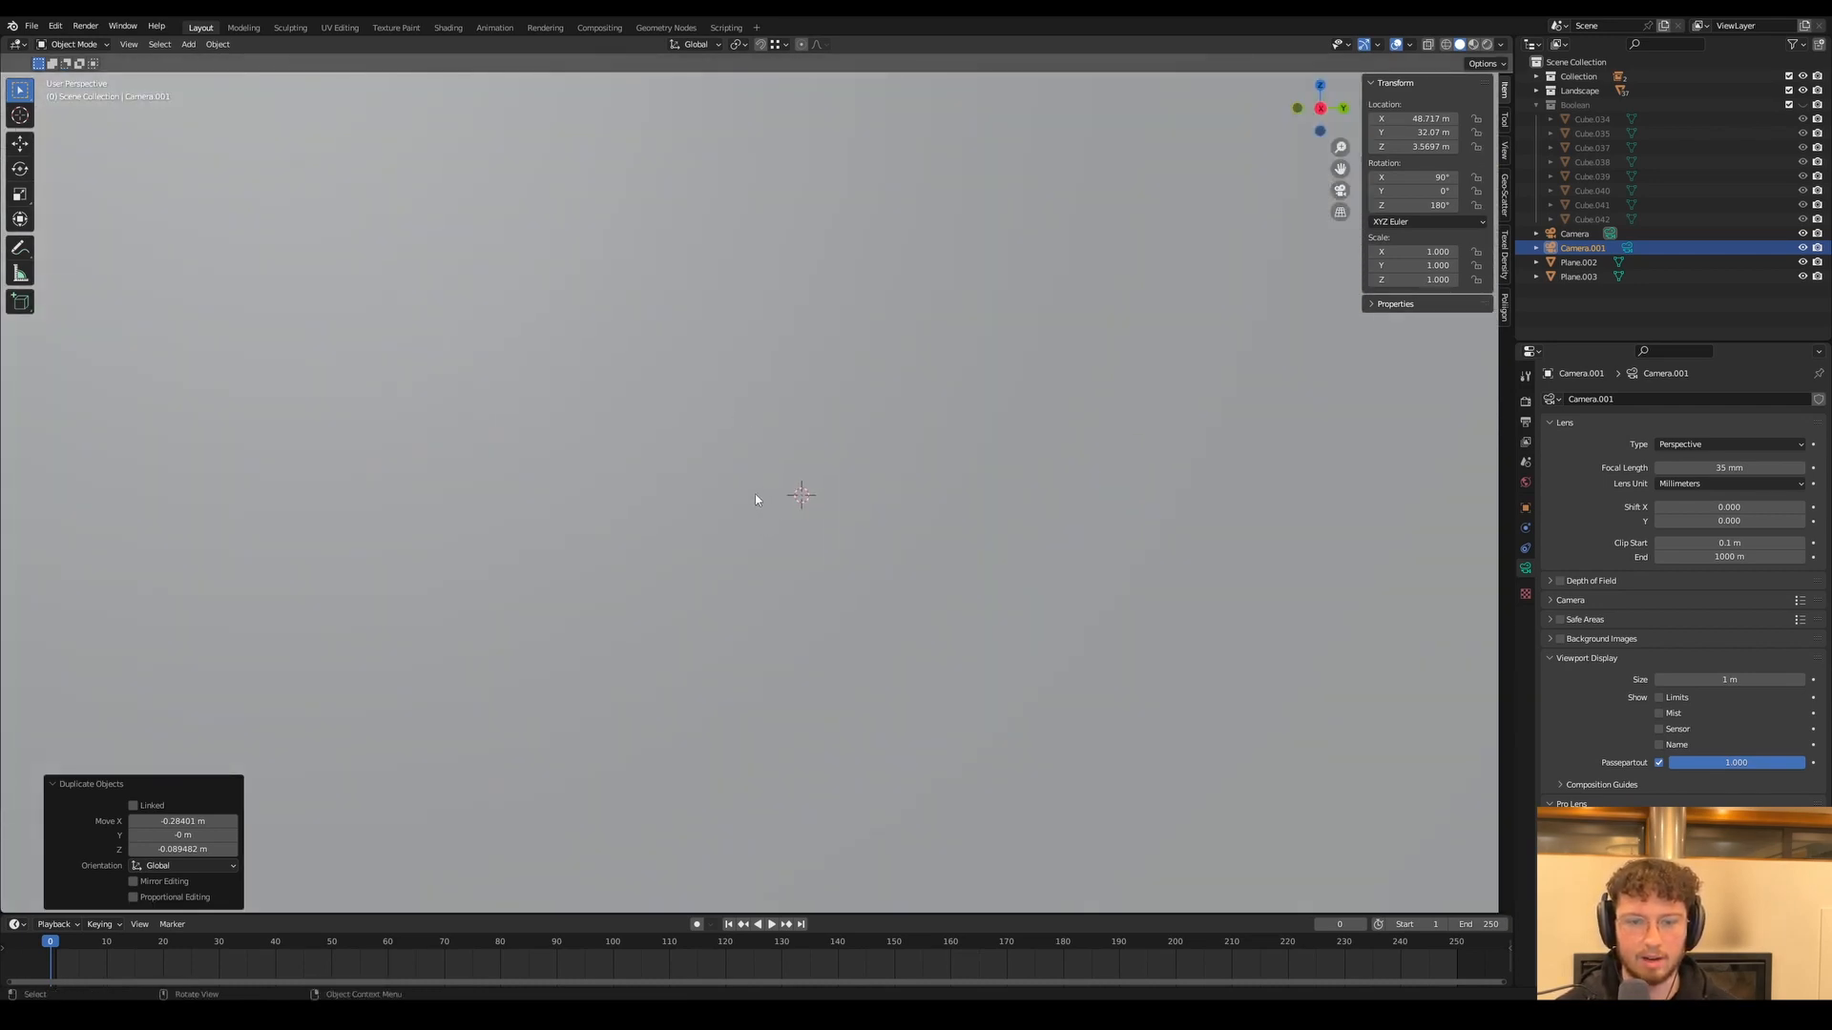
scroll(735, 525, down, 4)
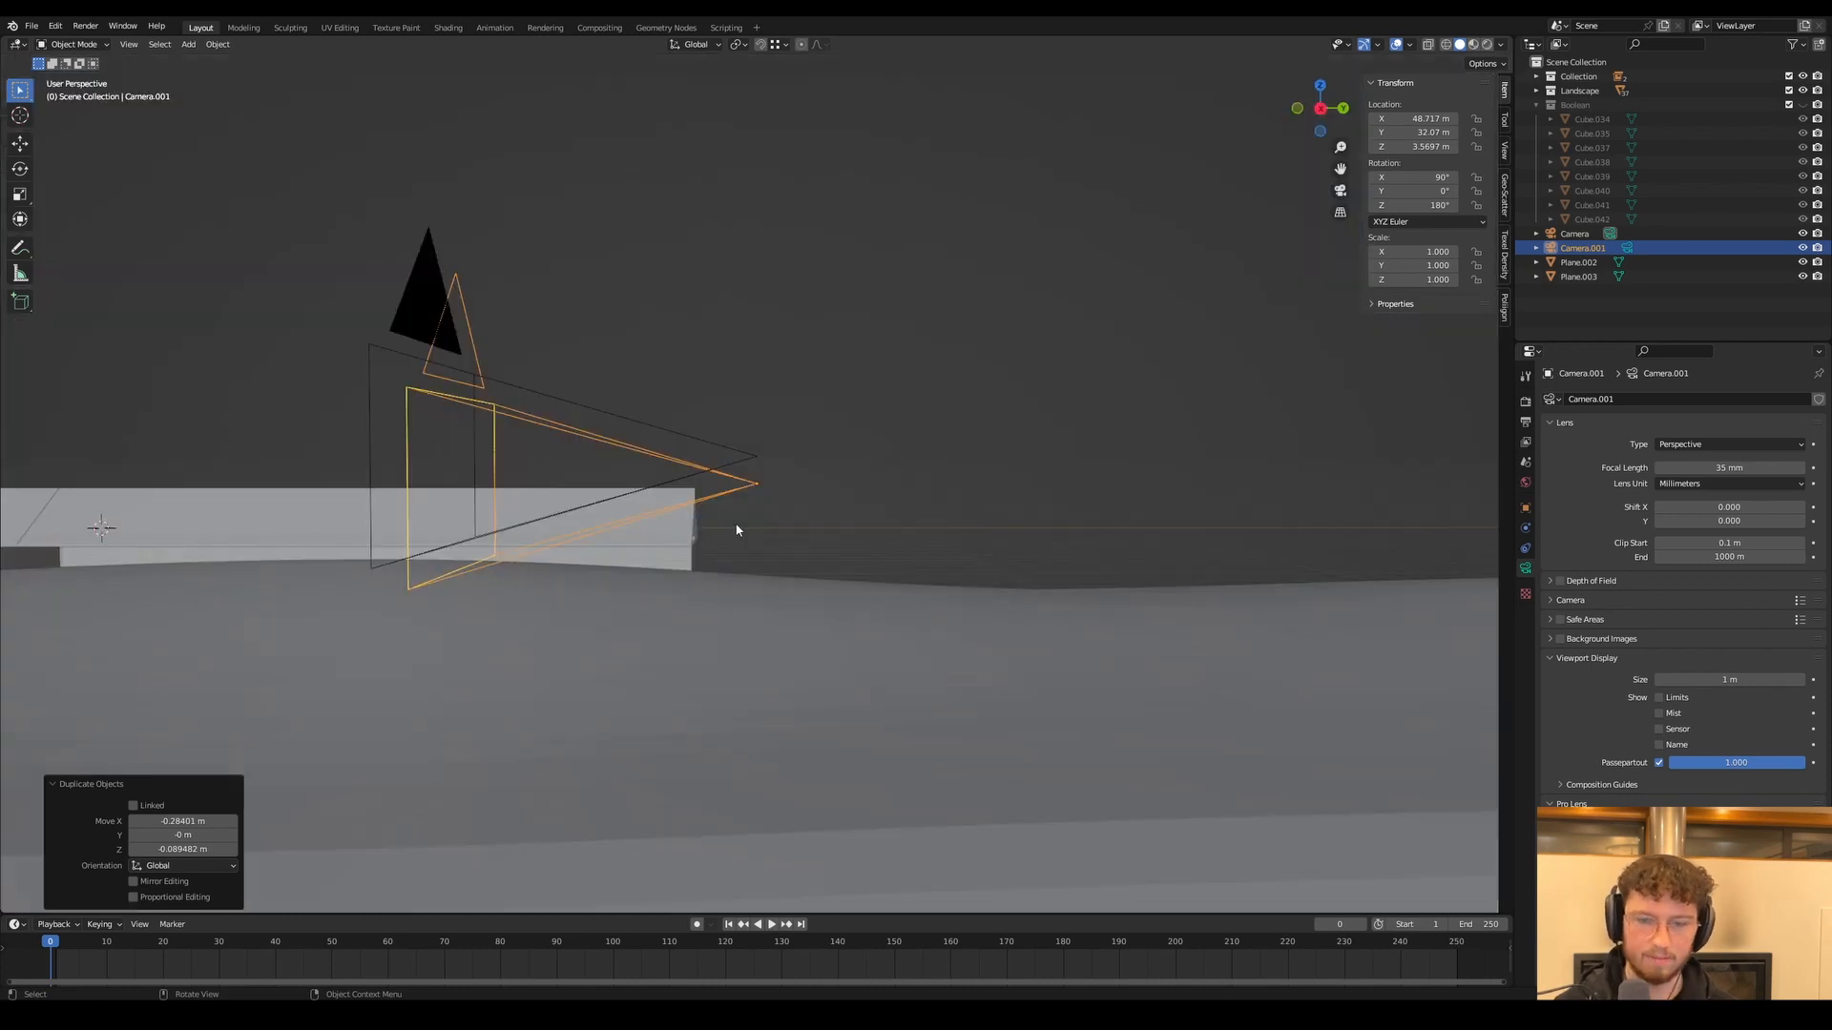
scroll(760, 490, down, 7)
middle_drag(763, 492, 838, 581)
scroll(881, 635, down, 12)
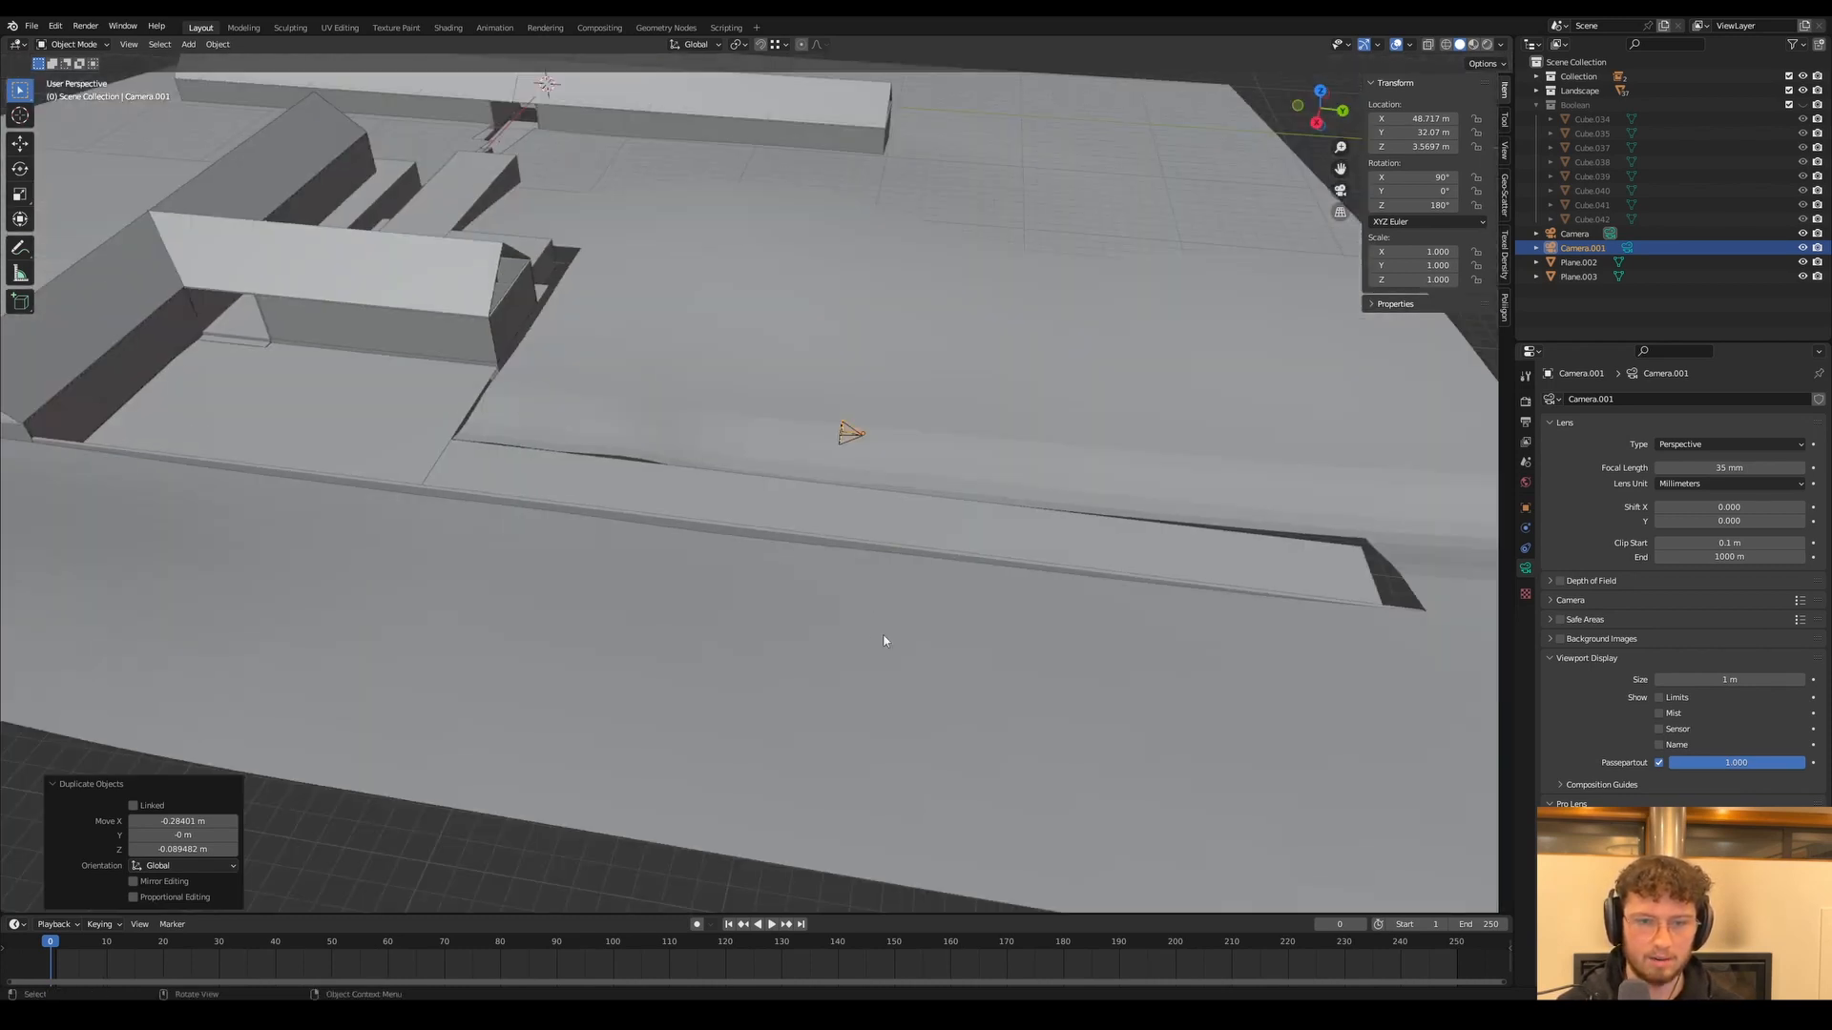
scroll(708, 513, up, 12)
middle_drag(536, 483, 673, 141)
middle_drag(733, 236, 749, 265)
scroll(742, 238, down, 3)
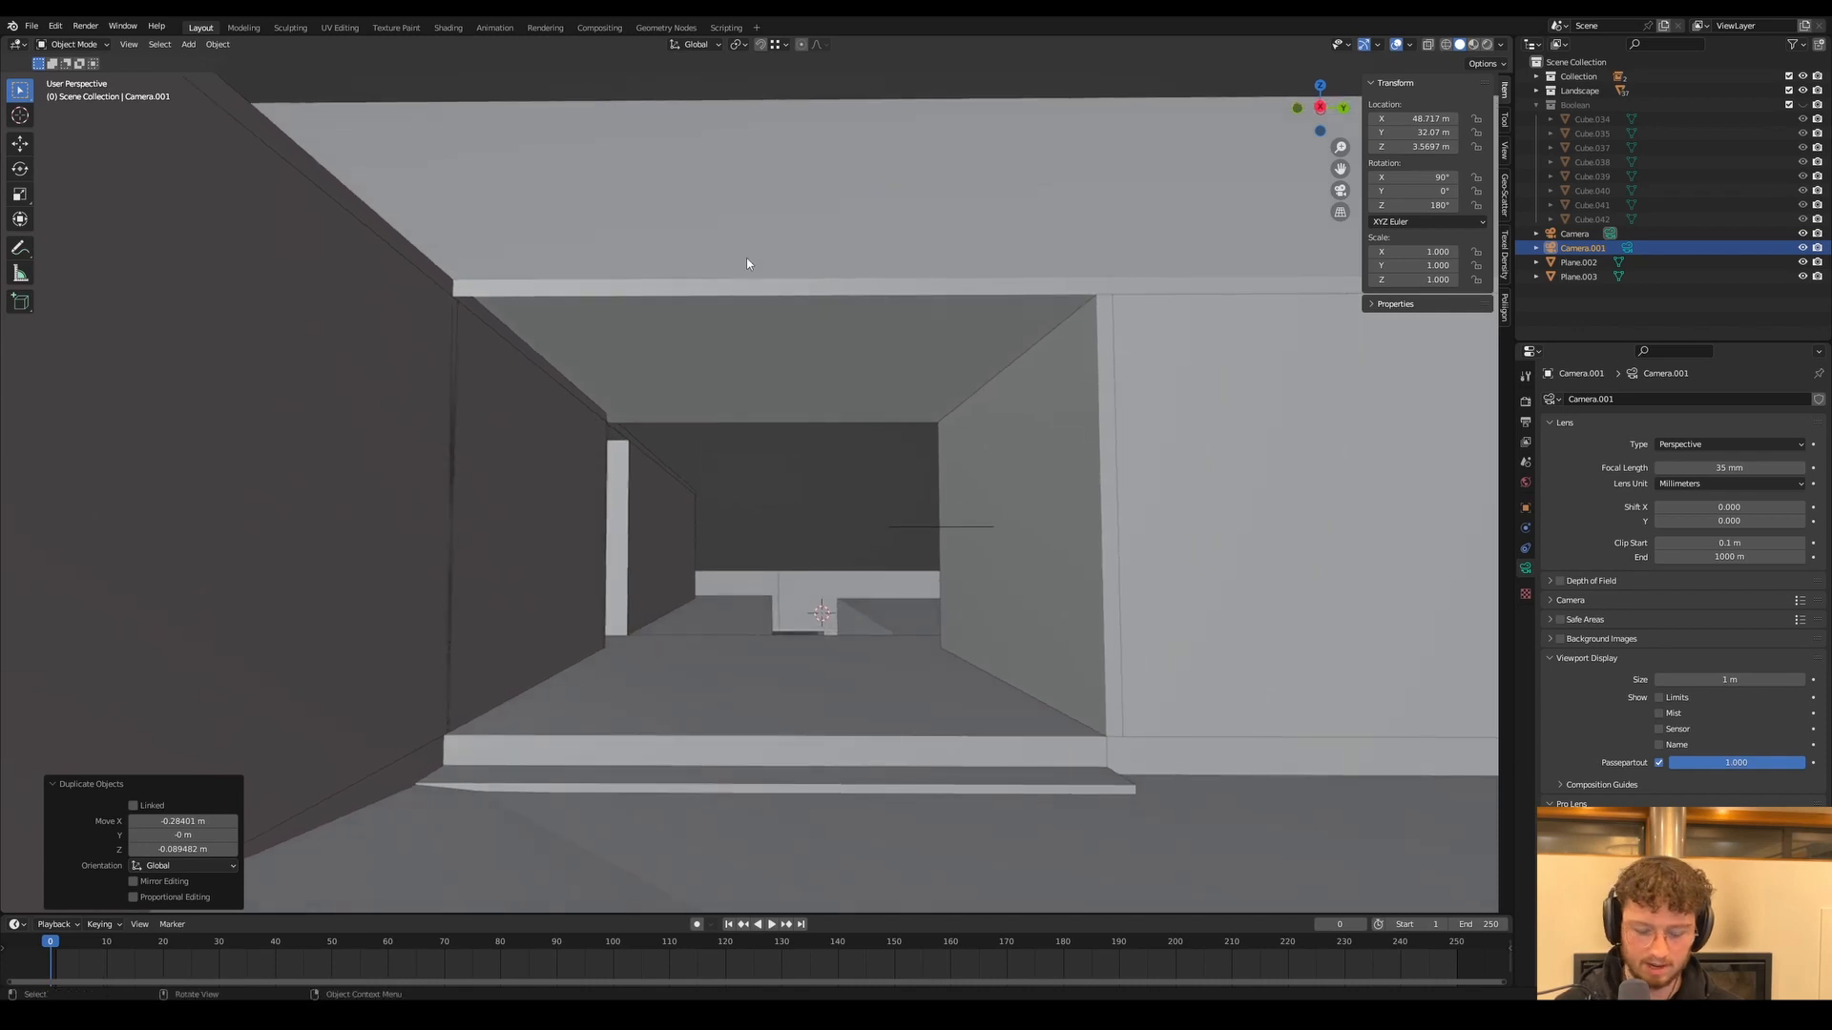
click(1647, 251)
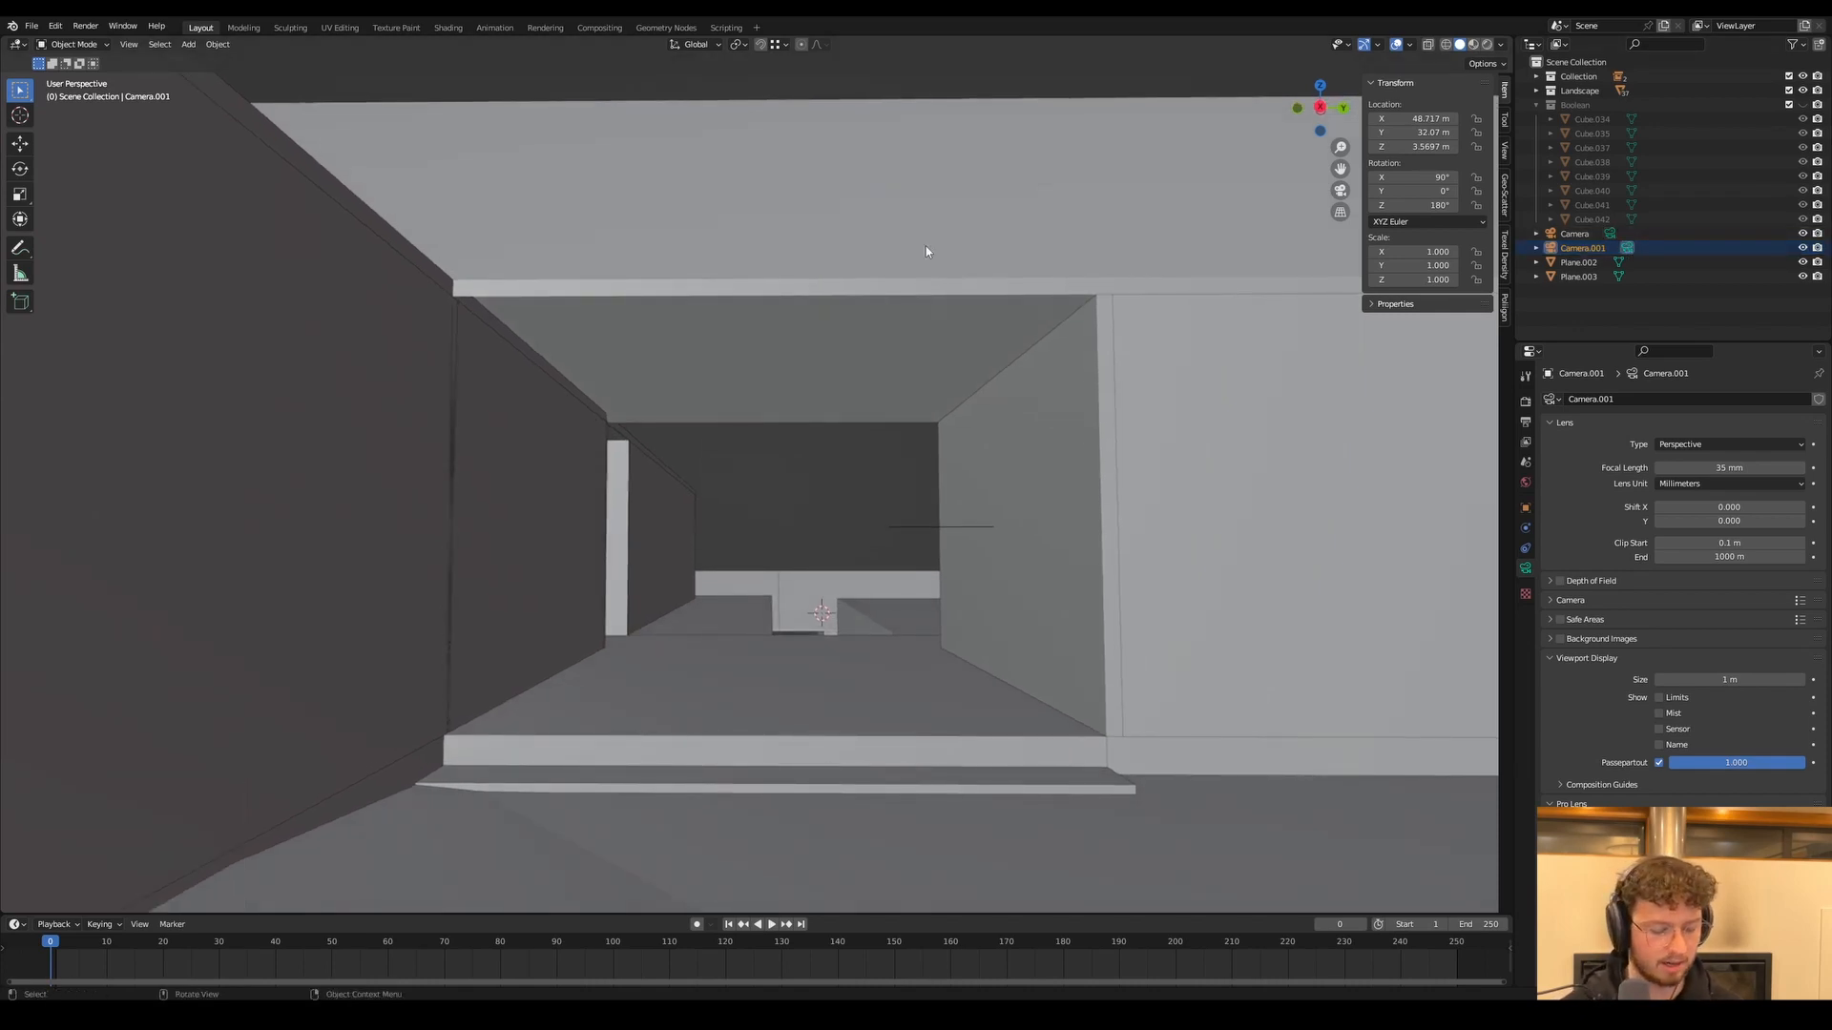
key(ctrl+alt+KP_0)
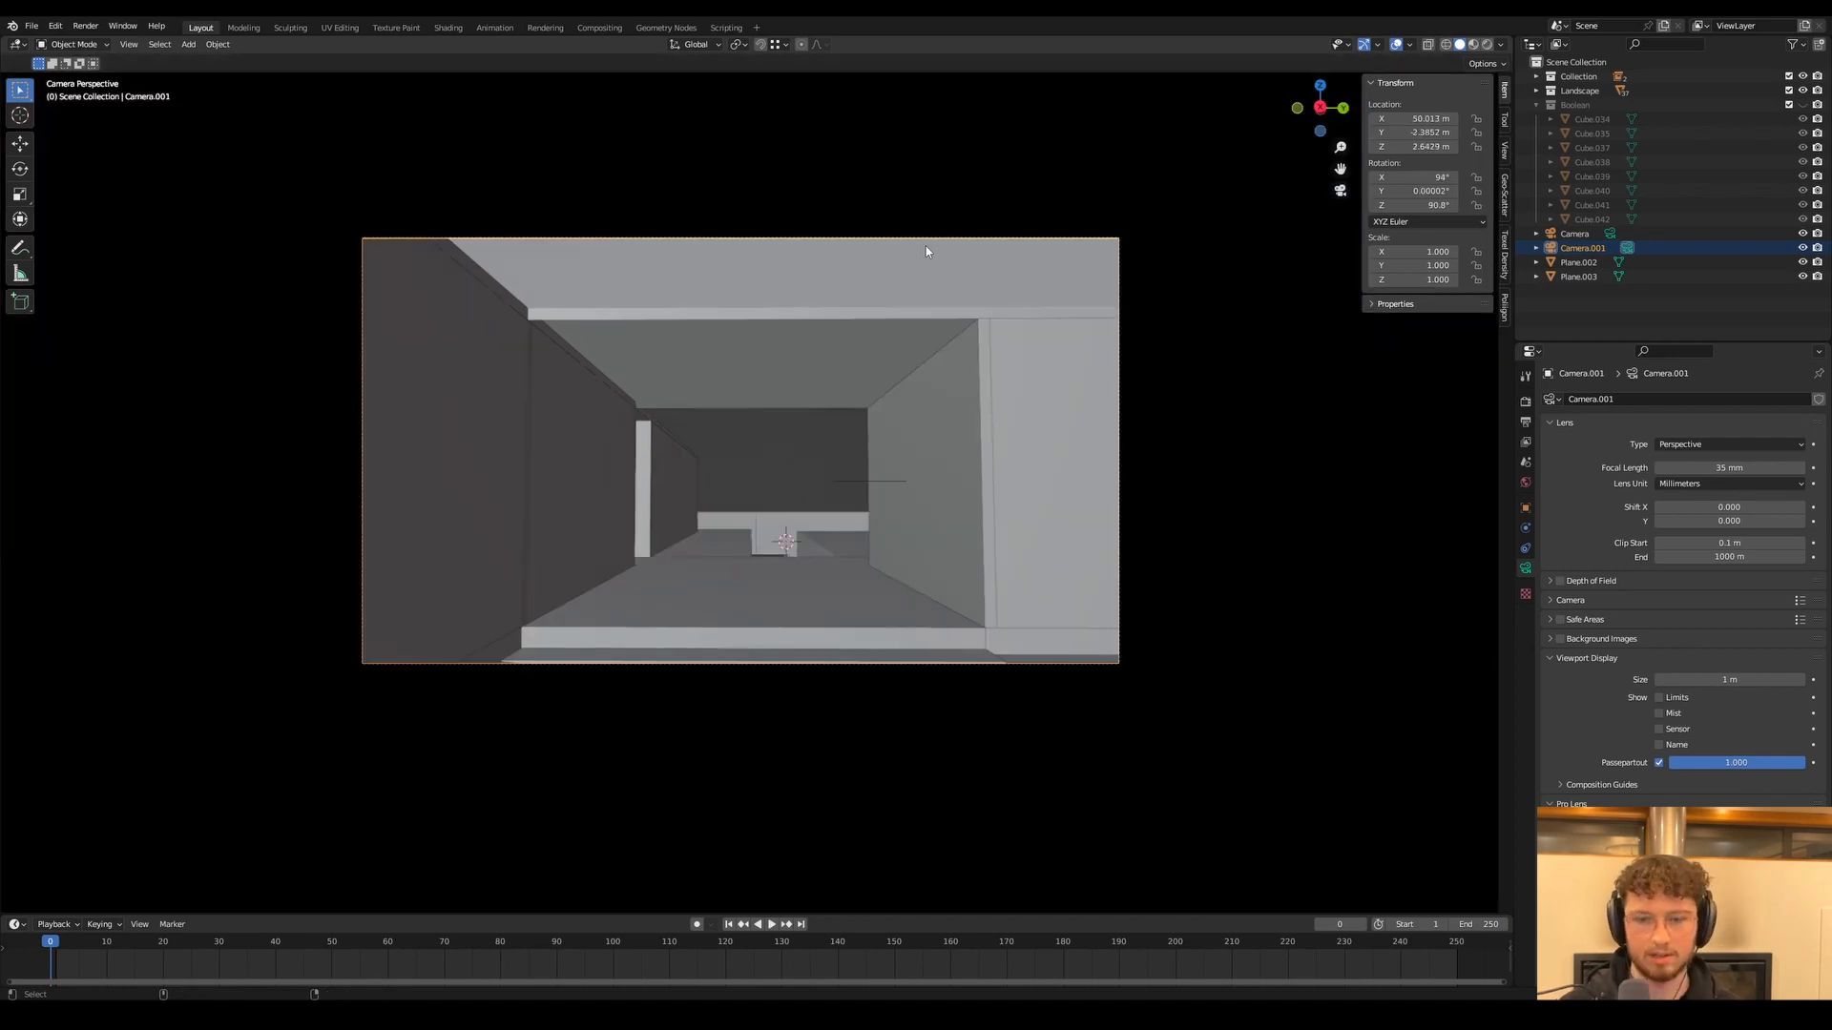
Realign the duplicated camera to a view from farther back that includes the step and ground before the passage
middle_drag(754, 452, 751, 449)
scroll(752, 457, down, 4)
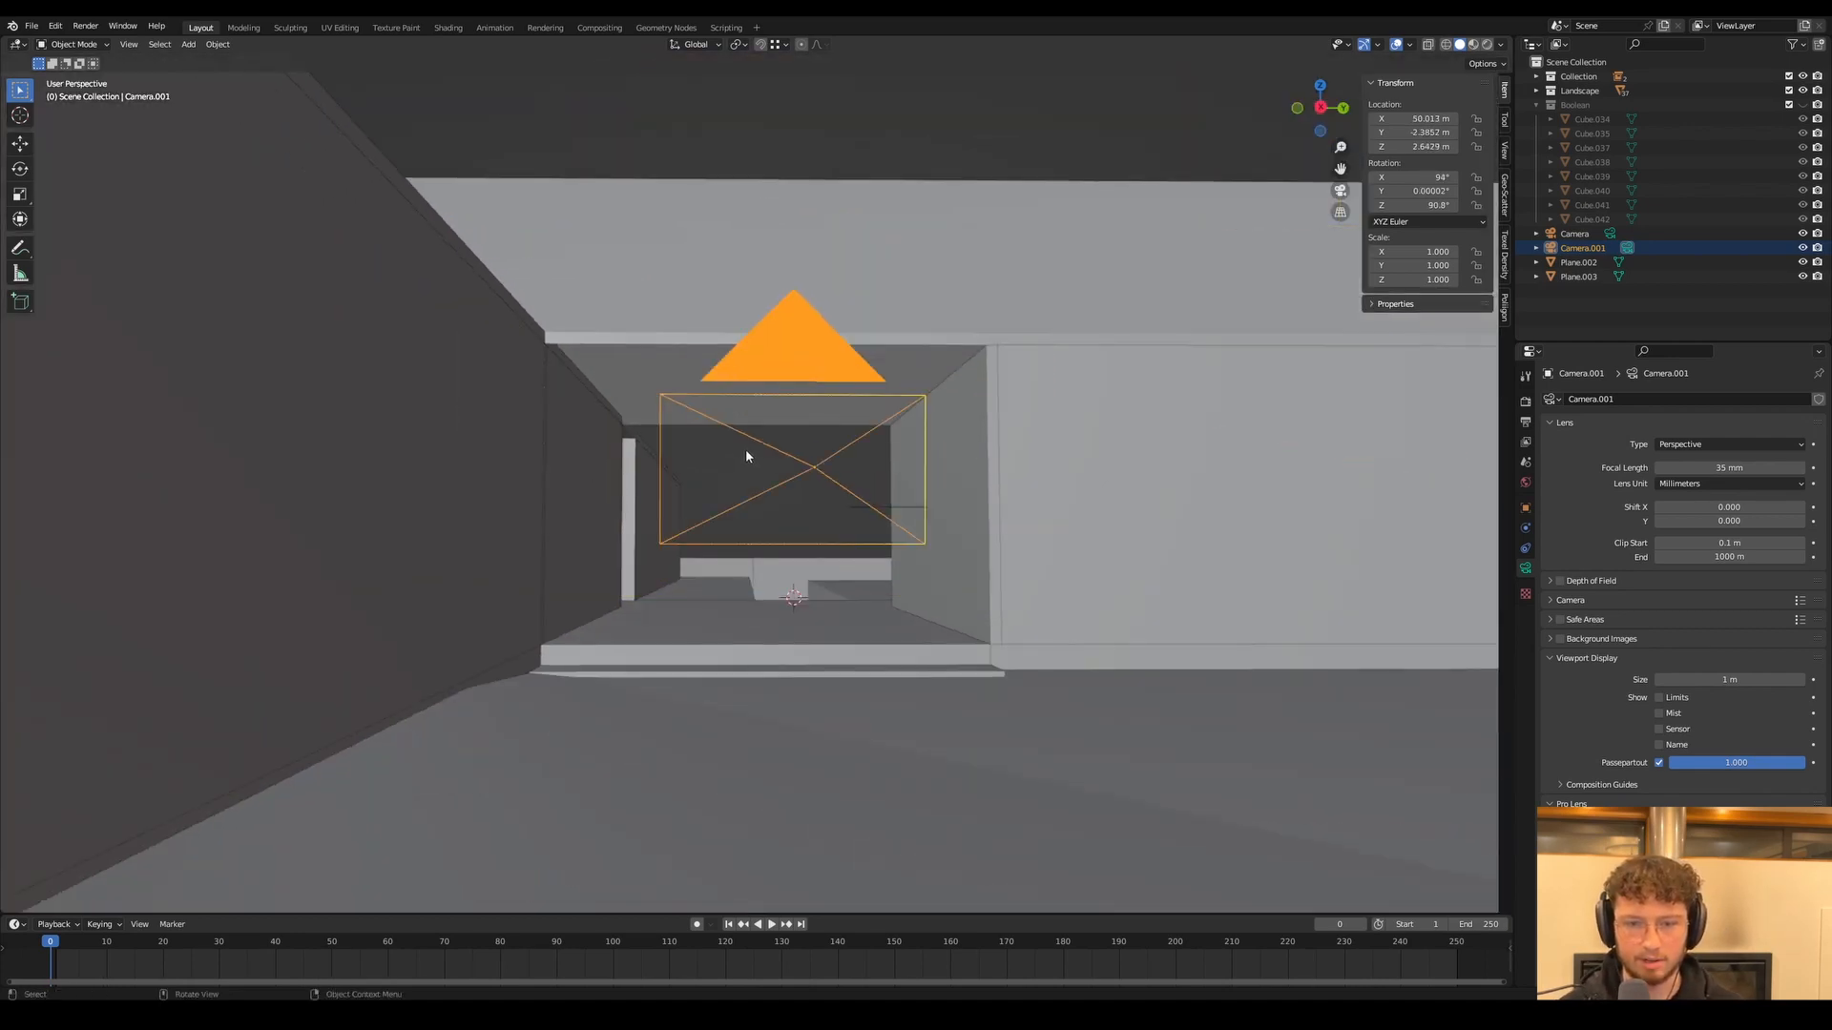
key(ctrl+alt+KP_0)
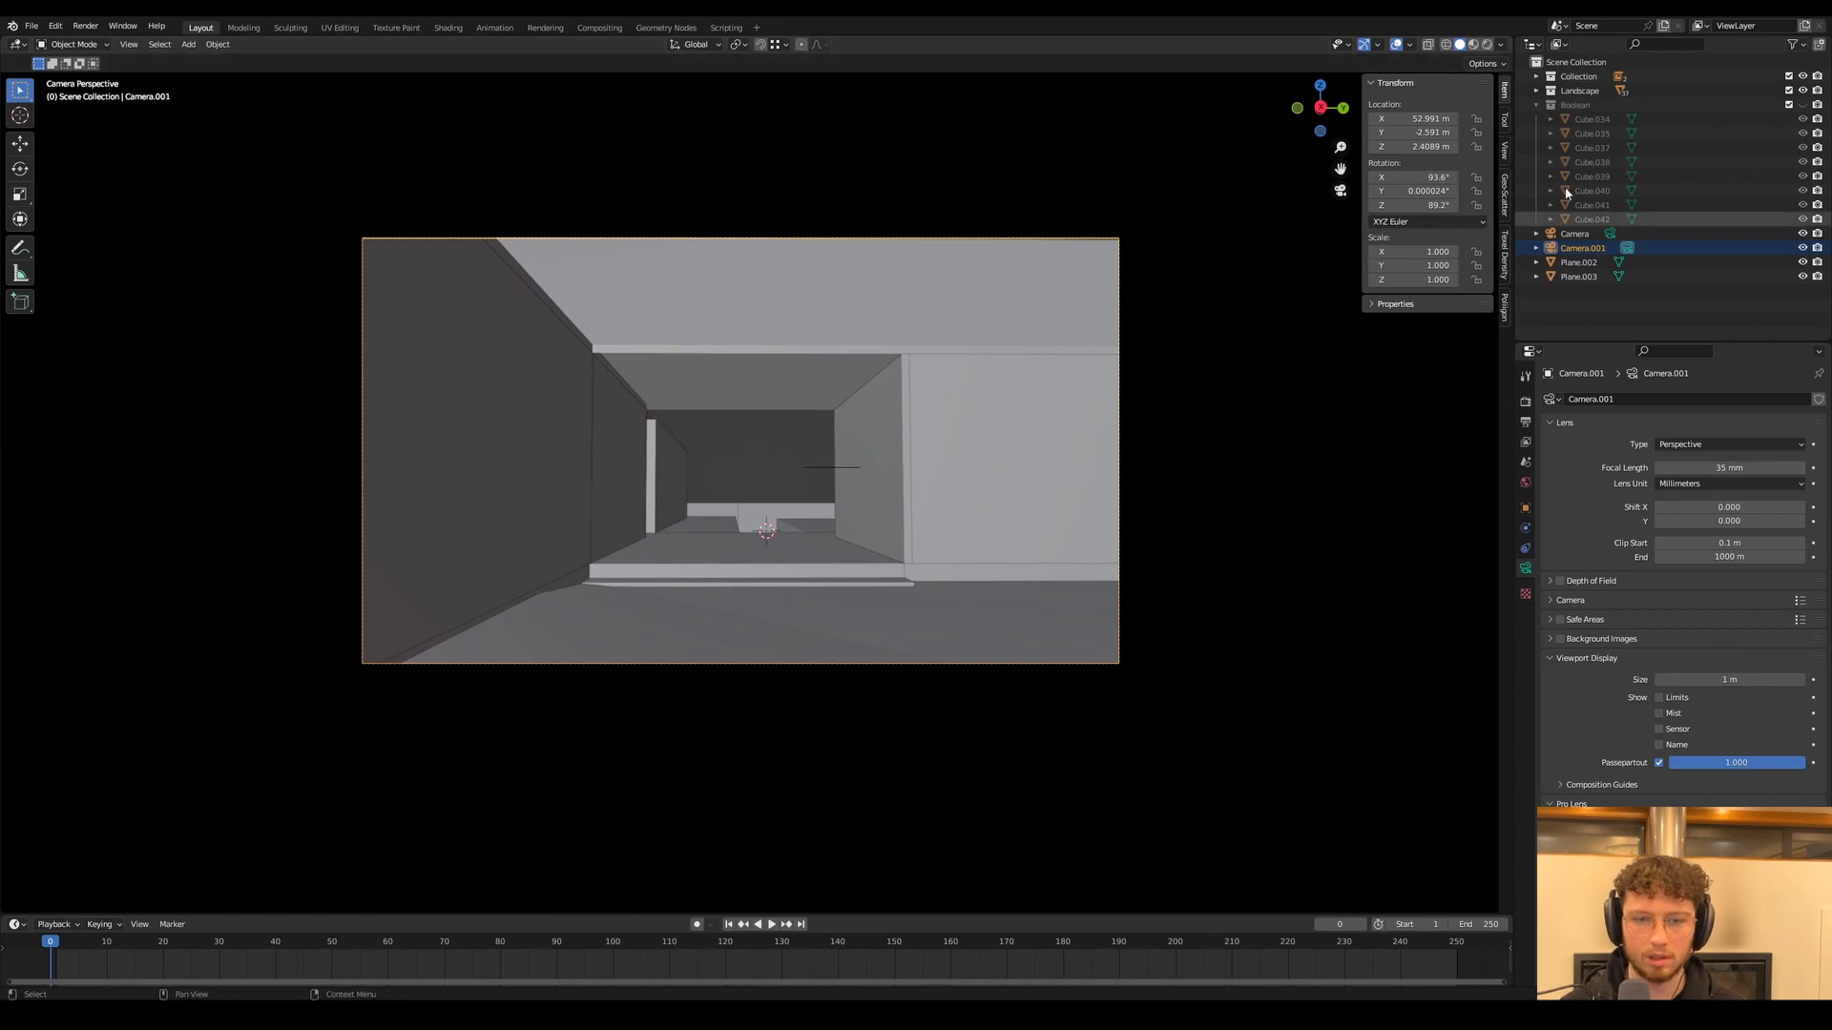
Set the second camera's rotation to 90° on X, 0° on Y and 90° on Z
click(1449, 179)
text(90)
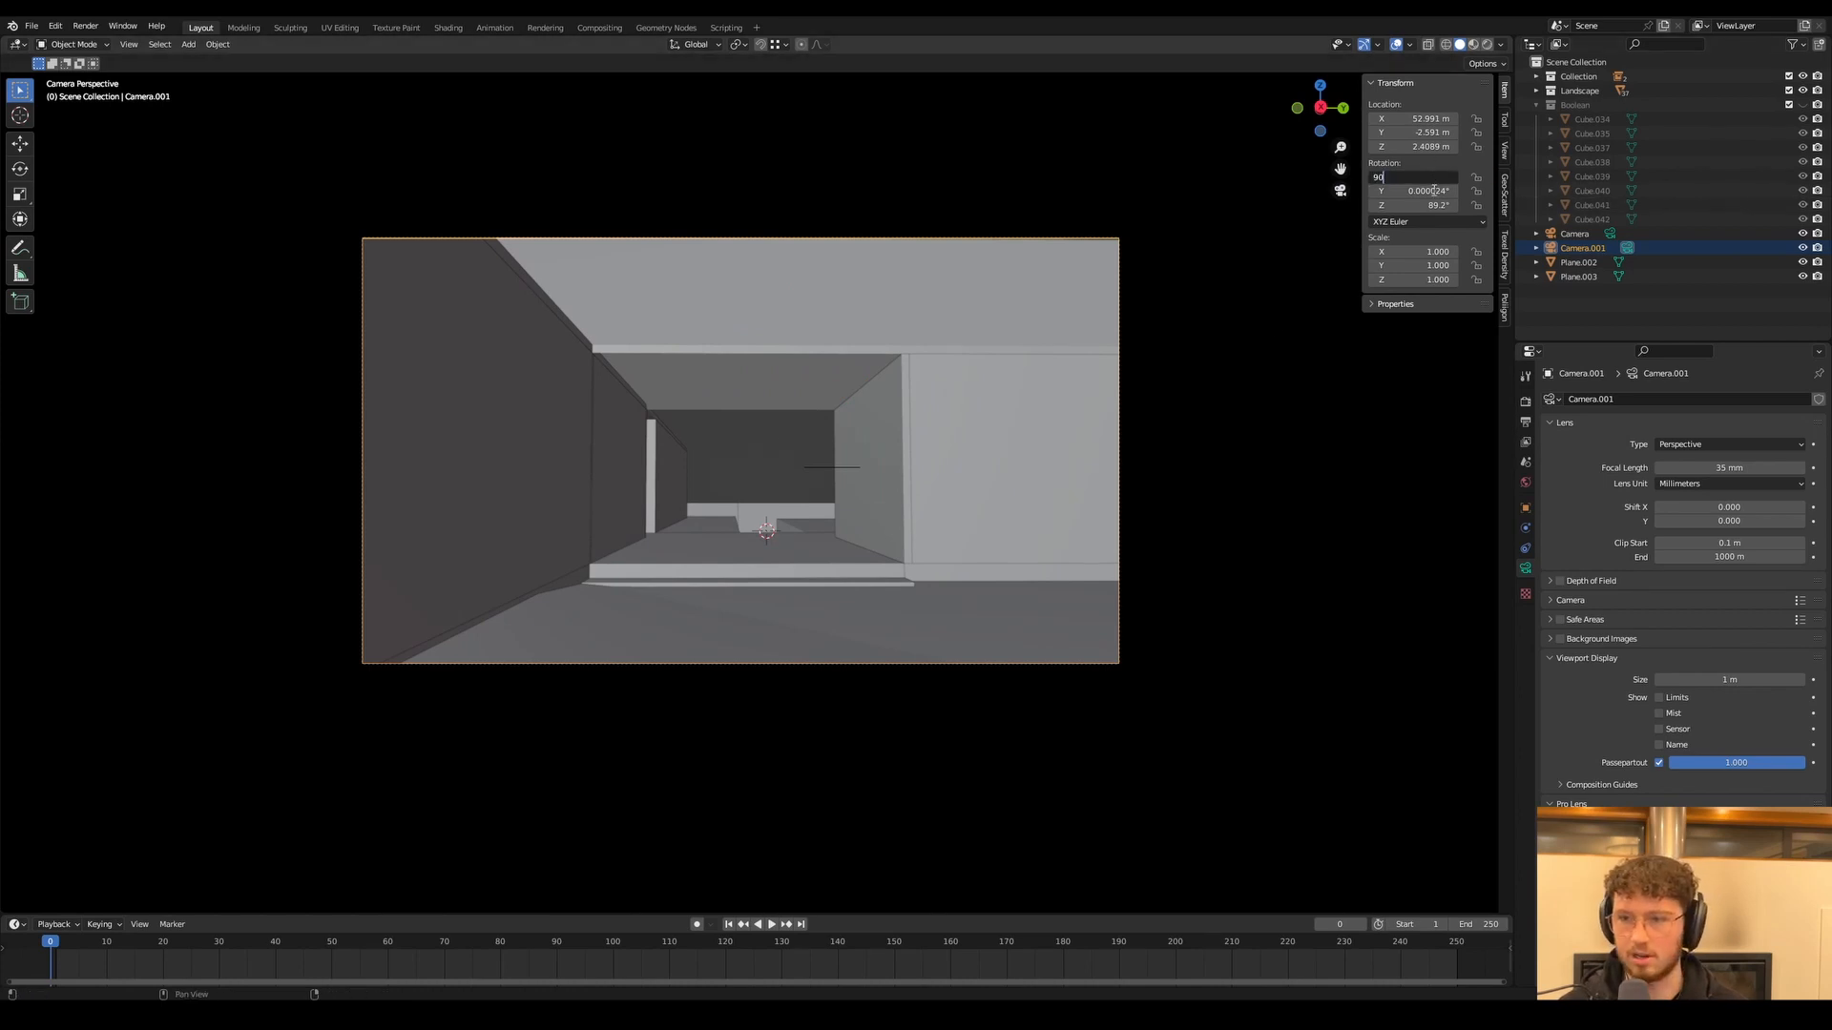
key(Tab)
text(0)
key(Tab)
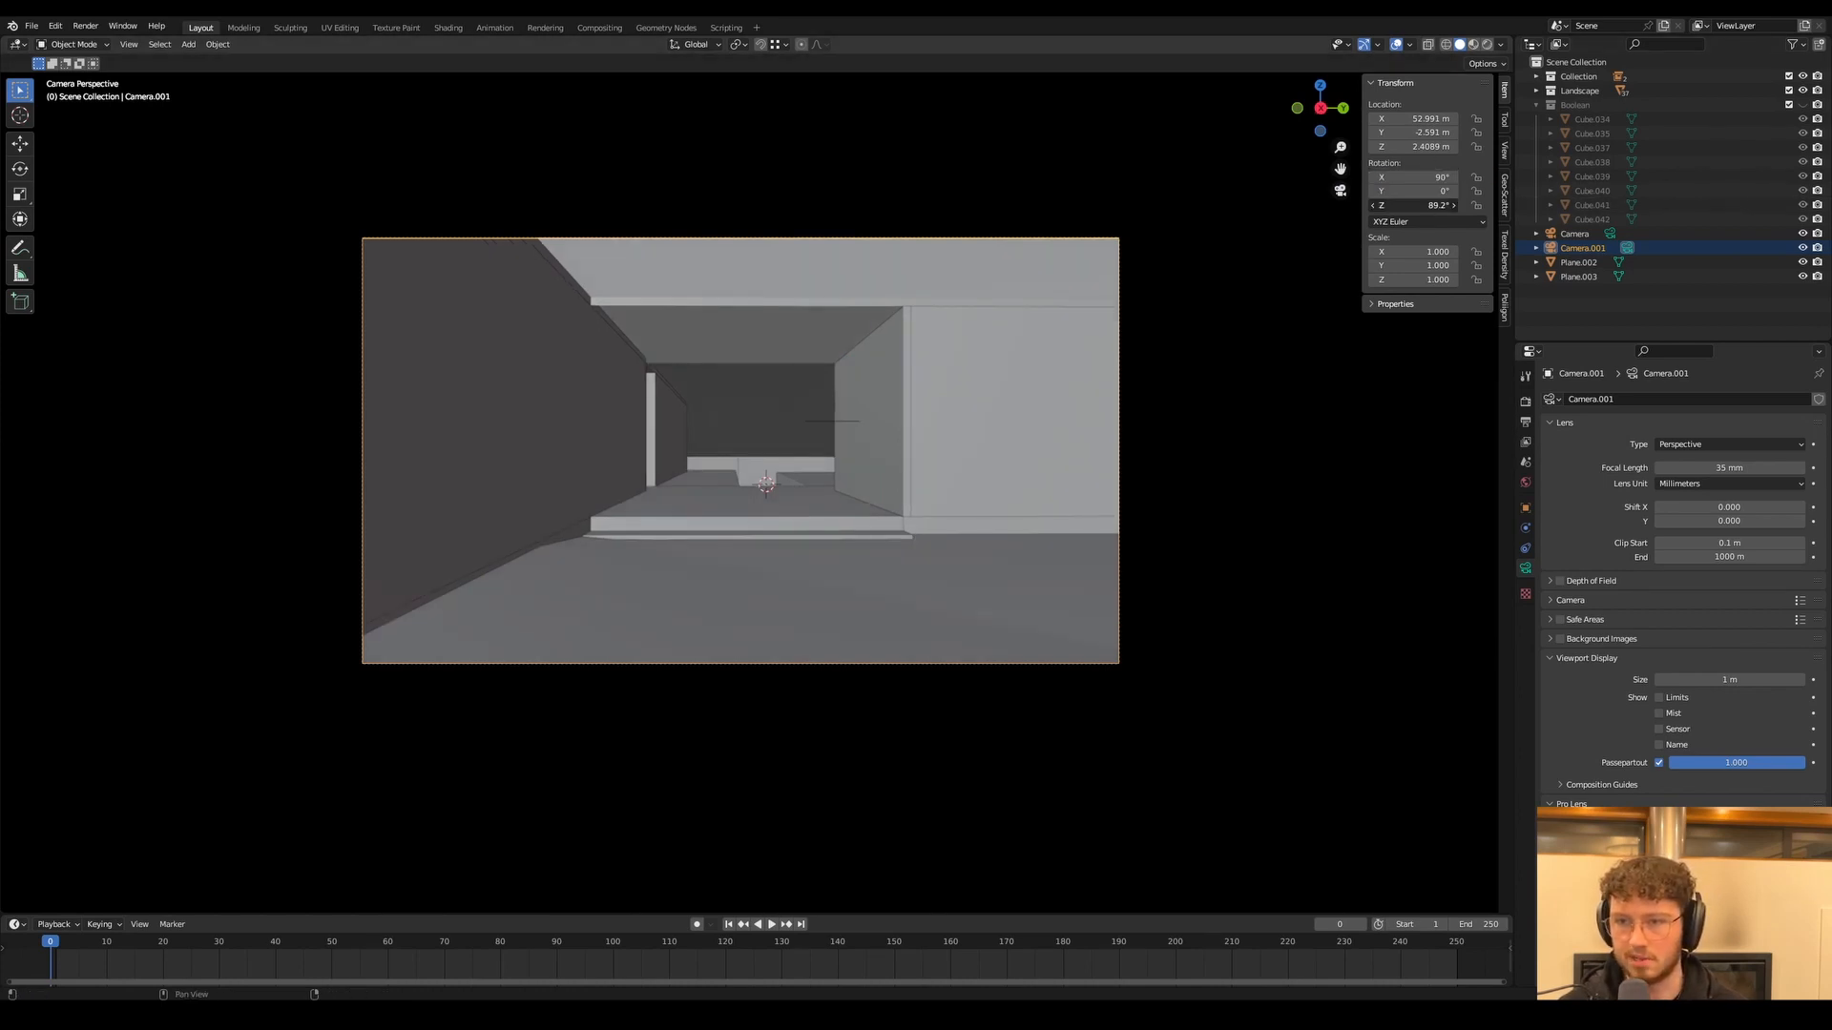
text(90)
key(Return)
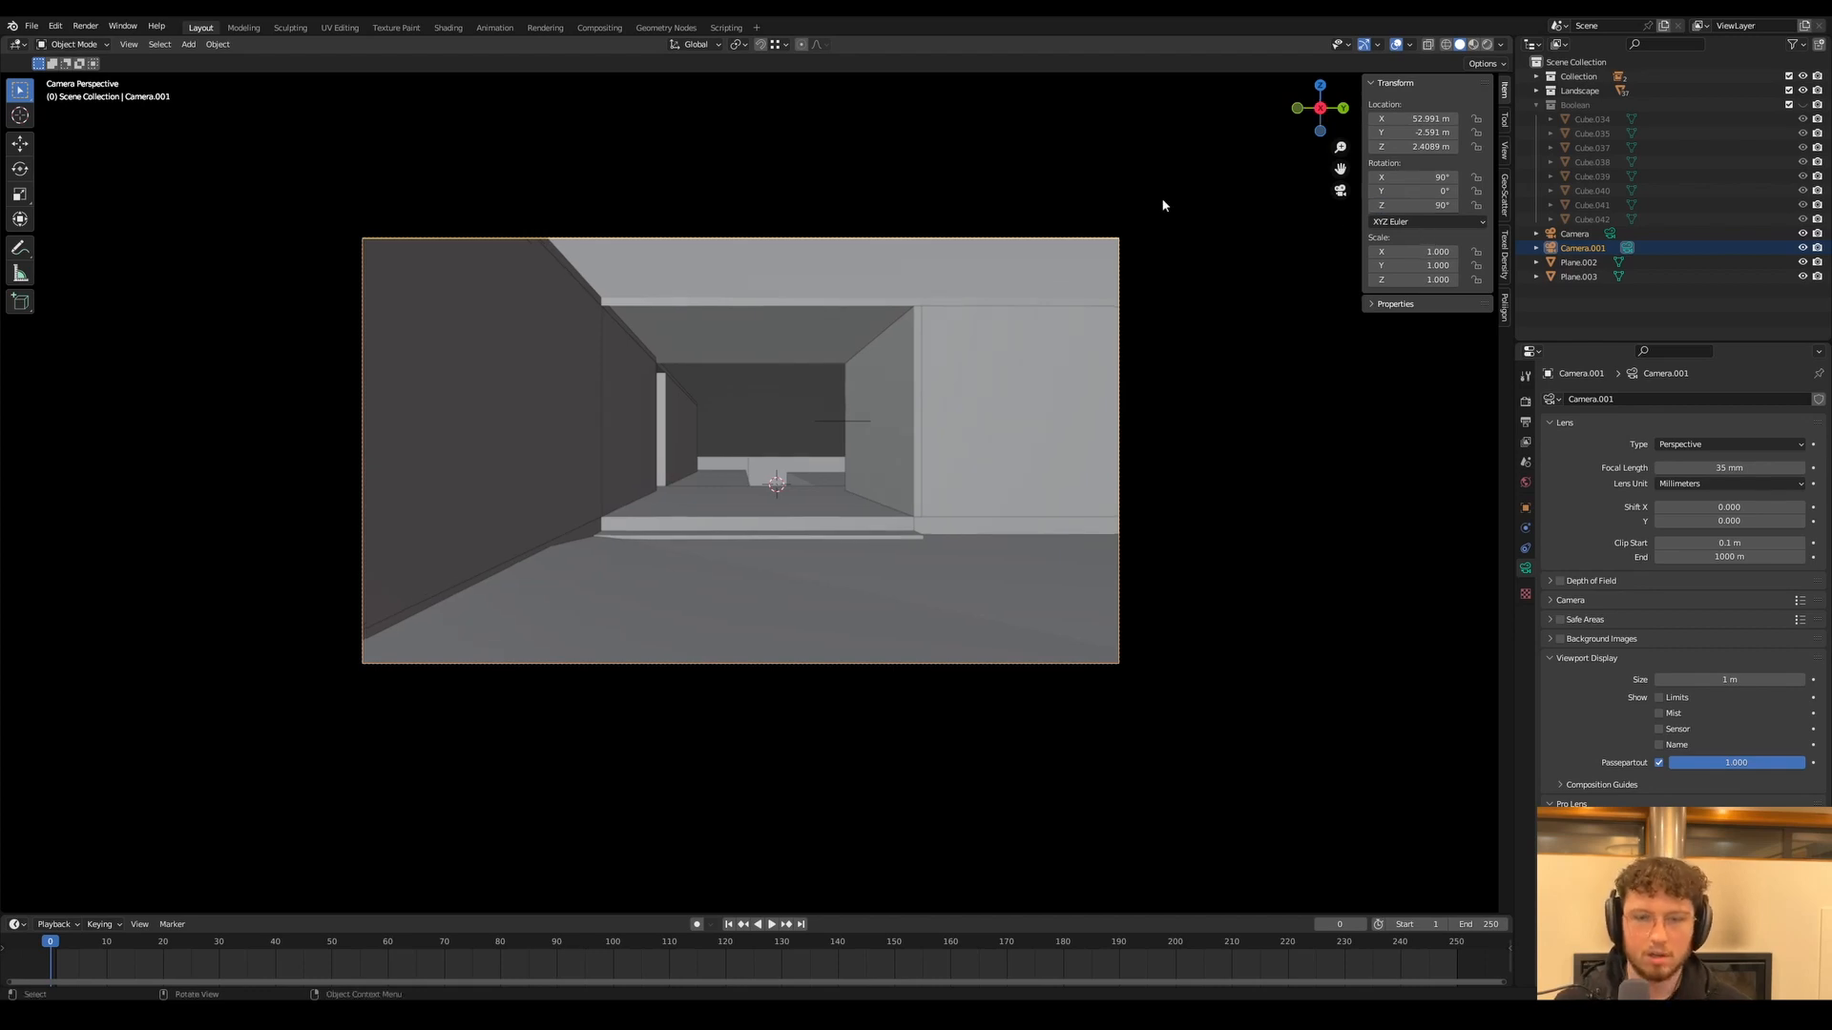
Raise the second camera about 0.44 m along Z and move it back about 2.45 m along X
key(g)
key(z)
click(818, 397)
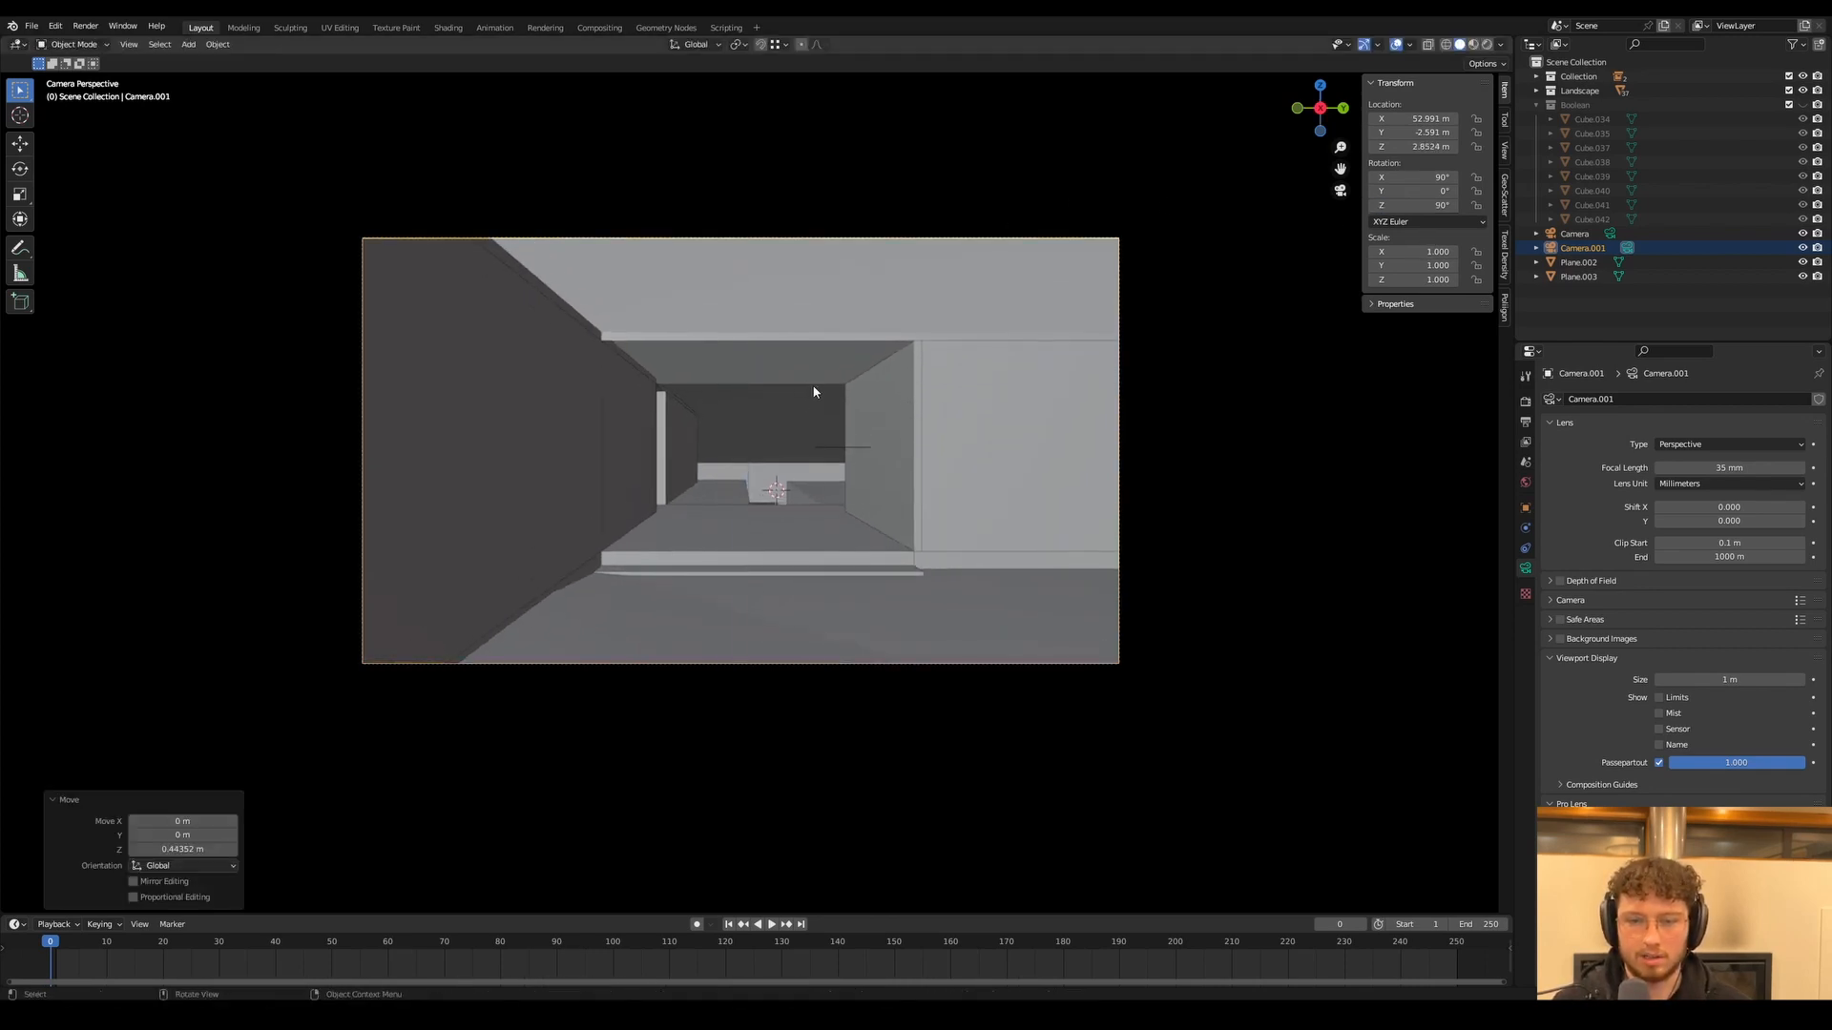
key(g)
key(x)
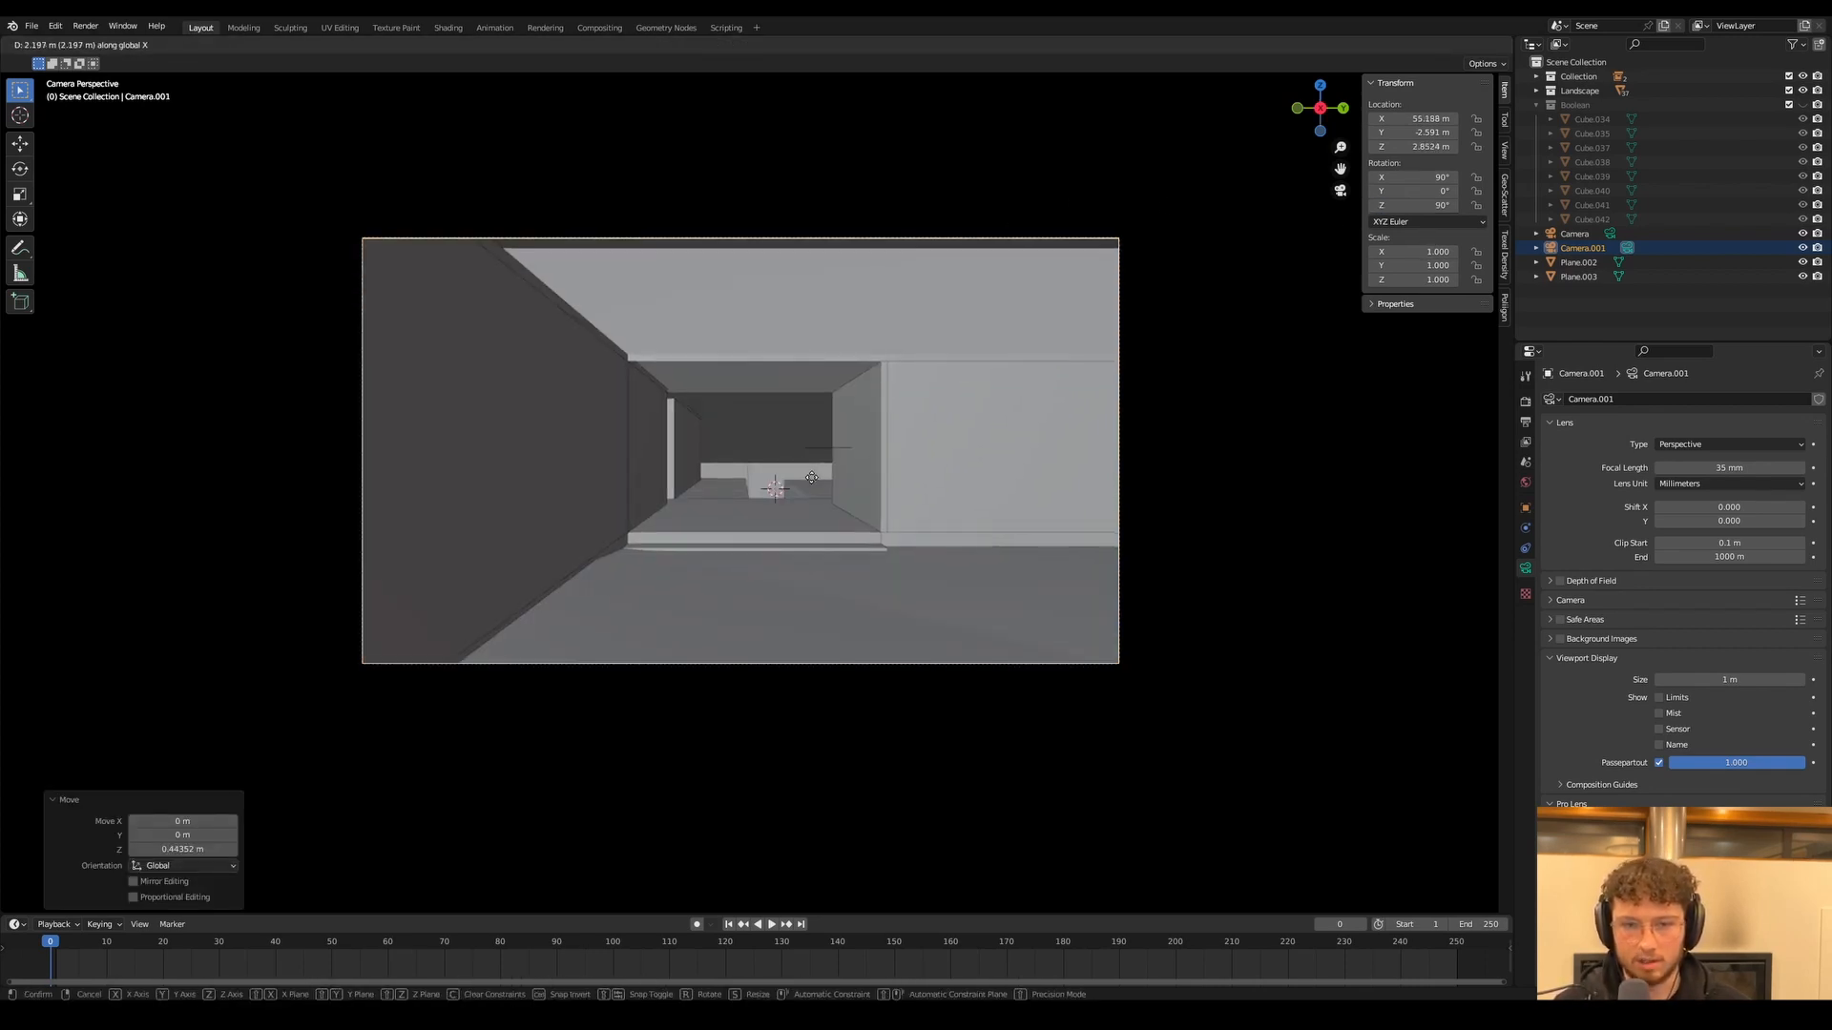
click(812, 488)
Raise the second camera about 0.66 m more along Z and shift it about 0.26 m along Y
key(g)
key(z)
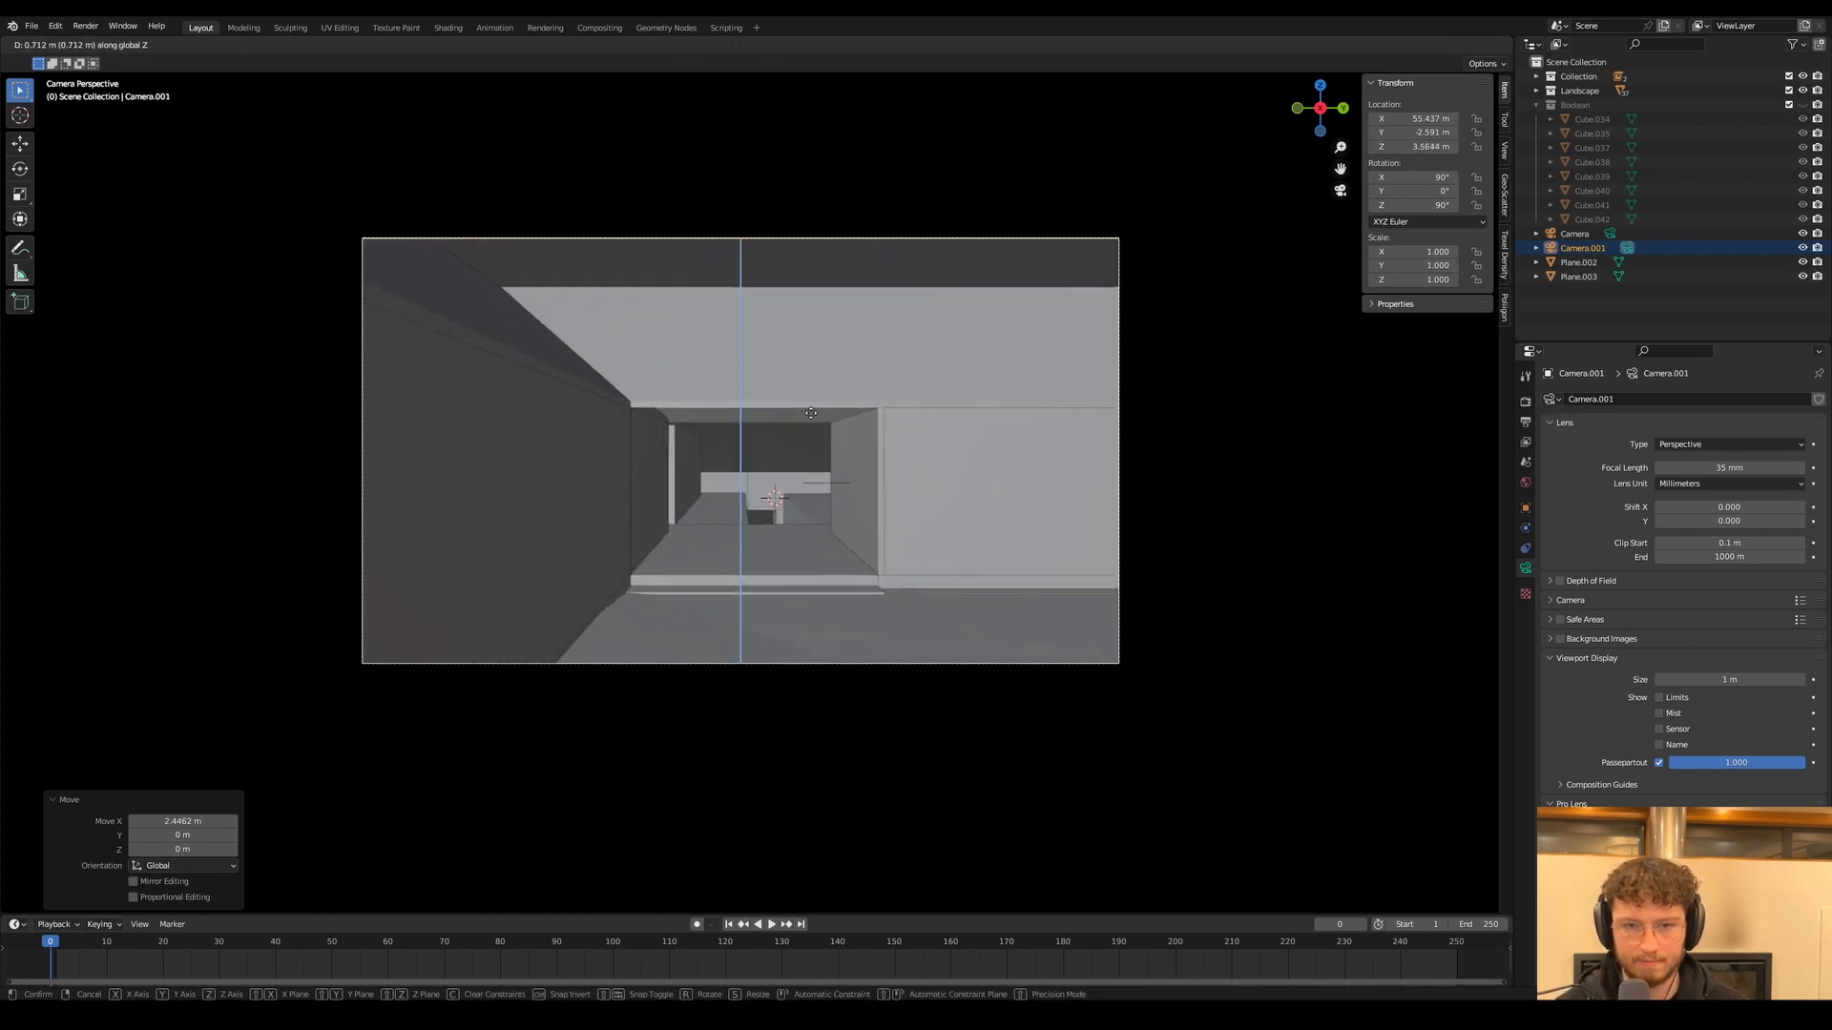
click(817, 403)
key(g)
key(y)
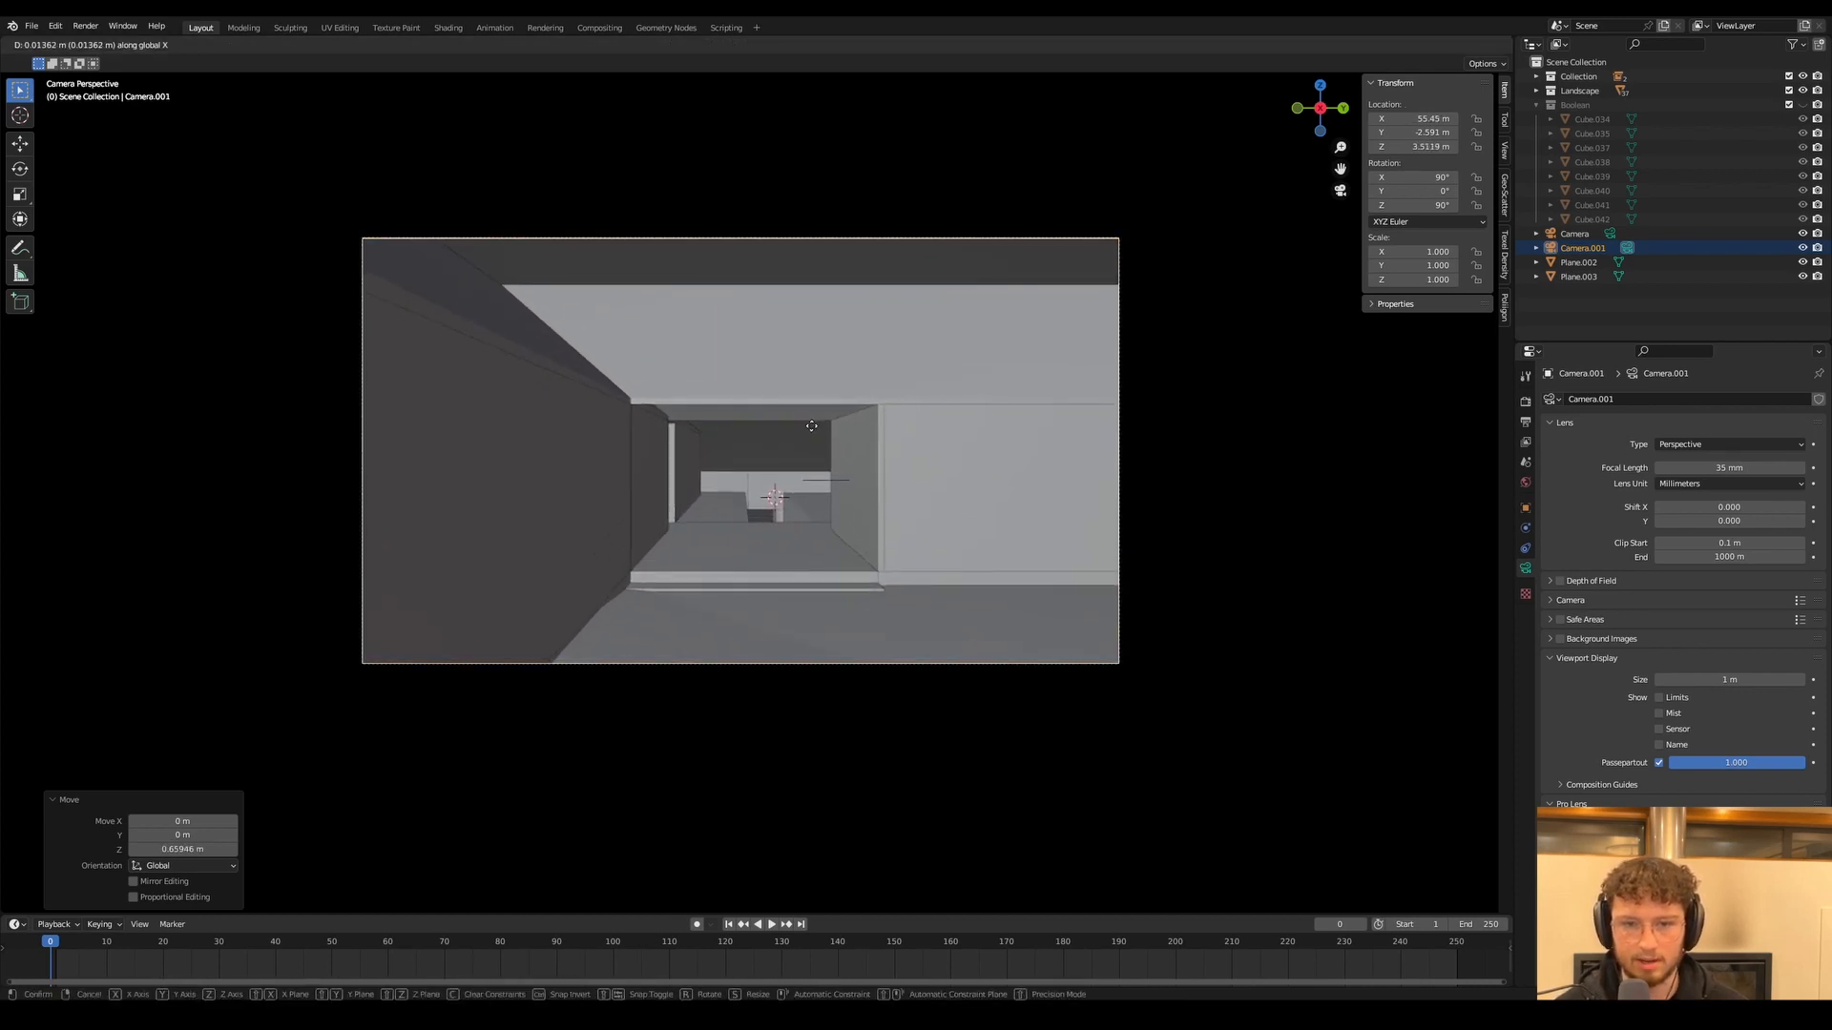
click(867, 388)
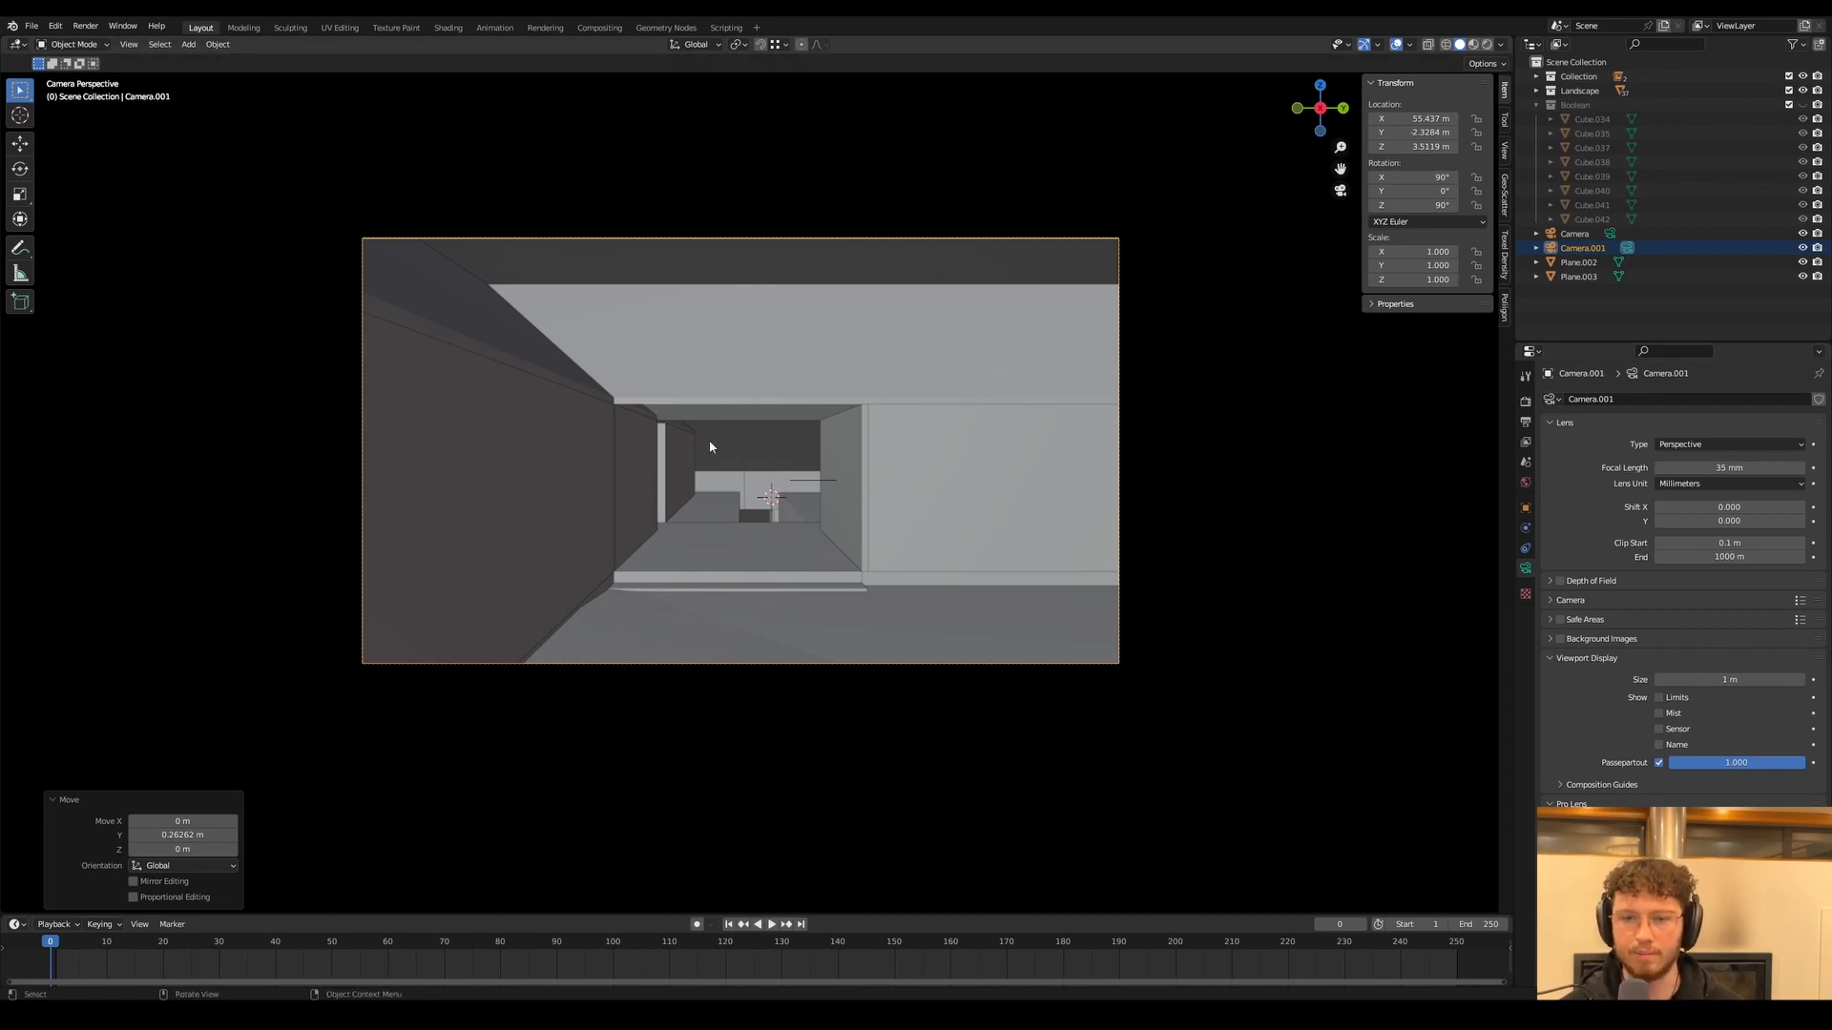
Set the render output resolution to a square 1080 × 1080 px
click(1523, 405)
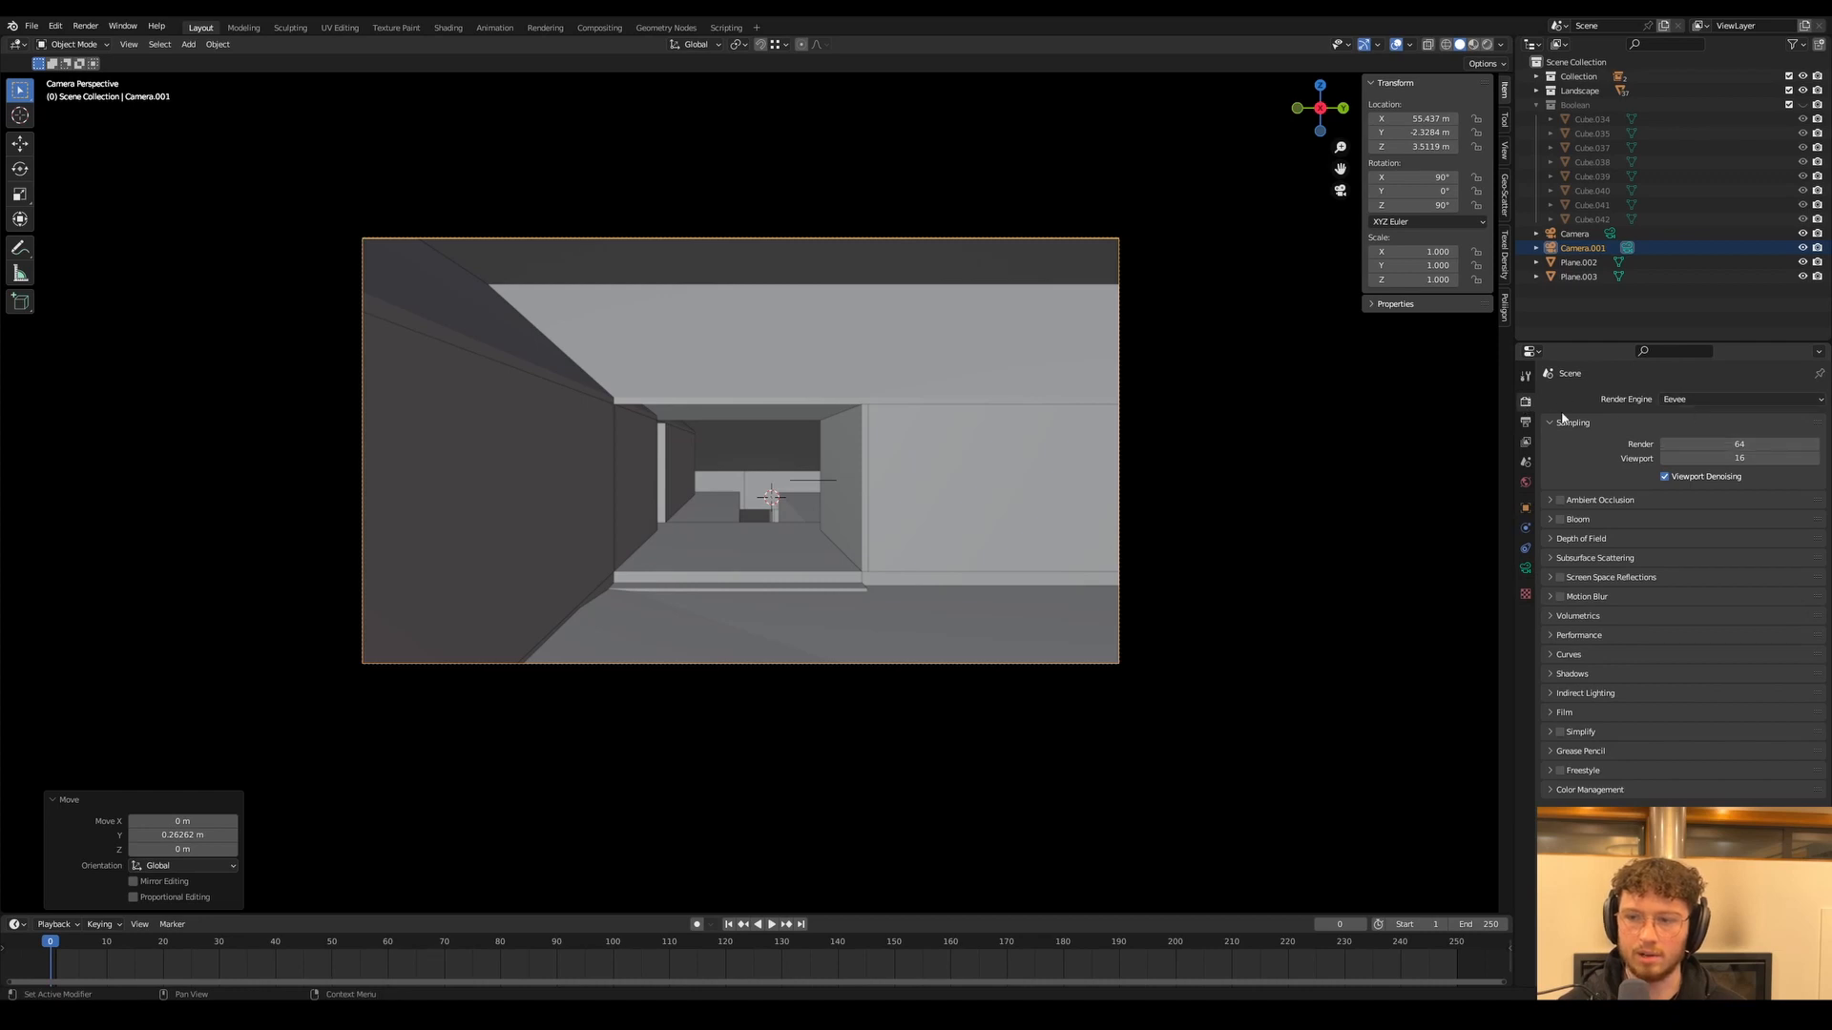
click(1524, 422)
click(1757, 420)
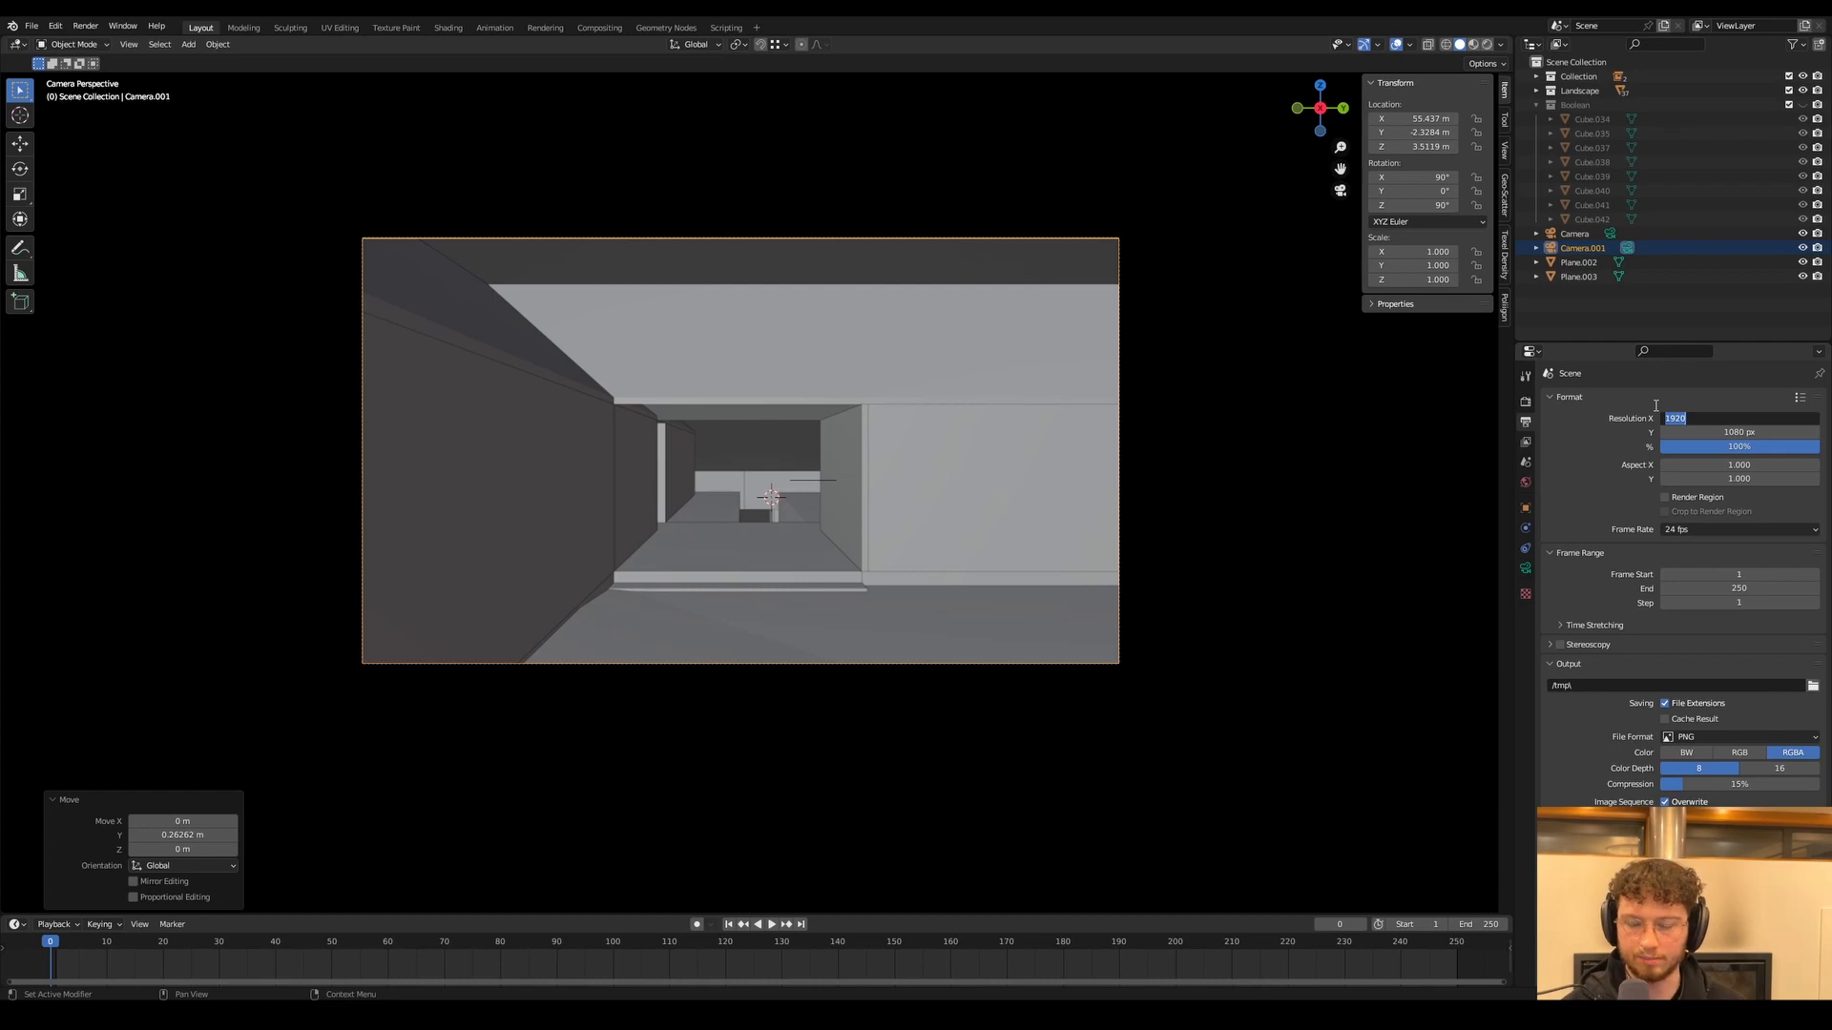
text(1080)
key(Tab)
text(1)
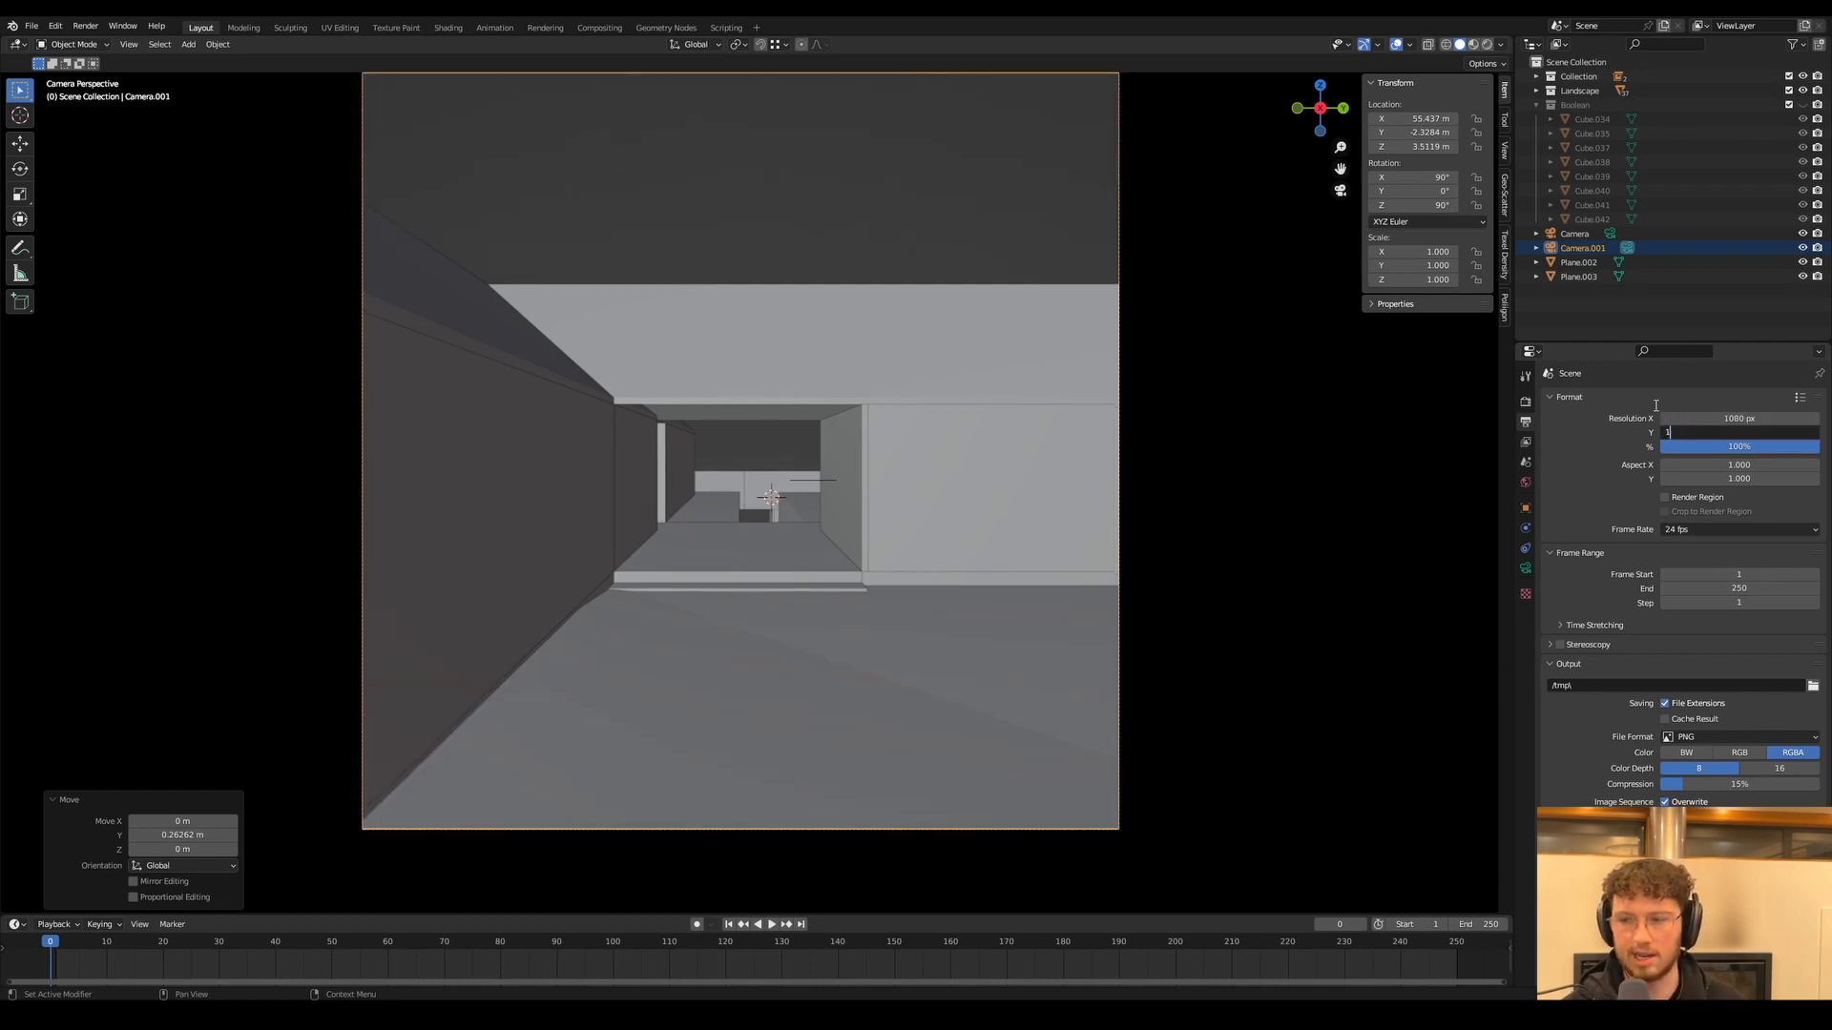
text(9)
key(BackSpace)
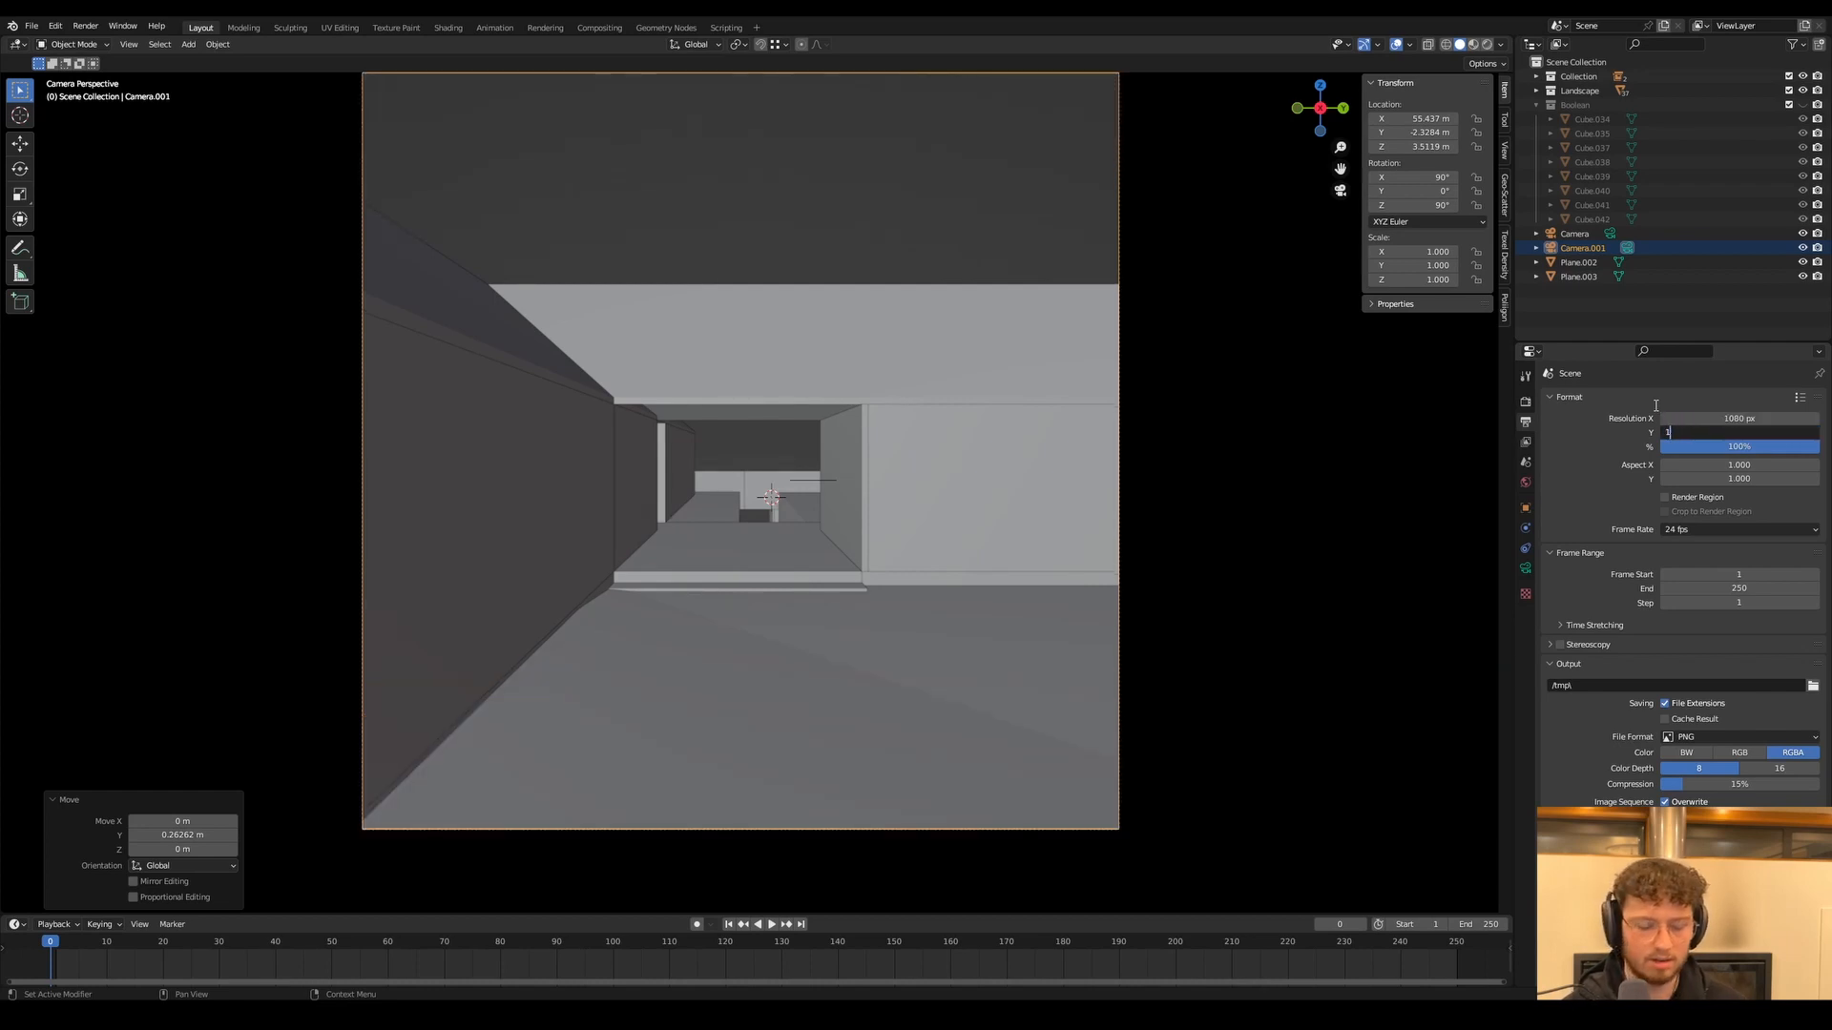
key(BackSpace)
text(1080)
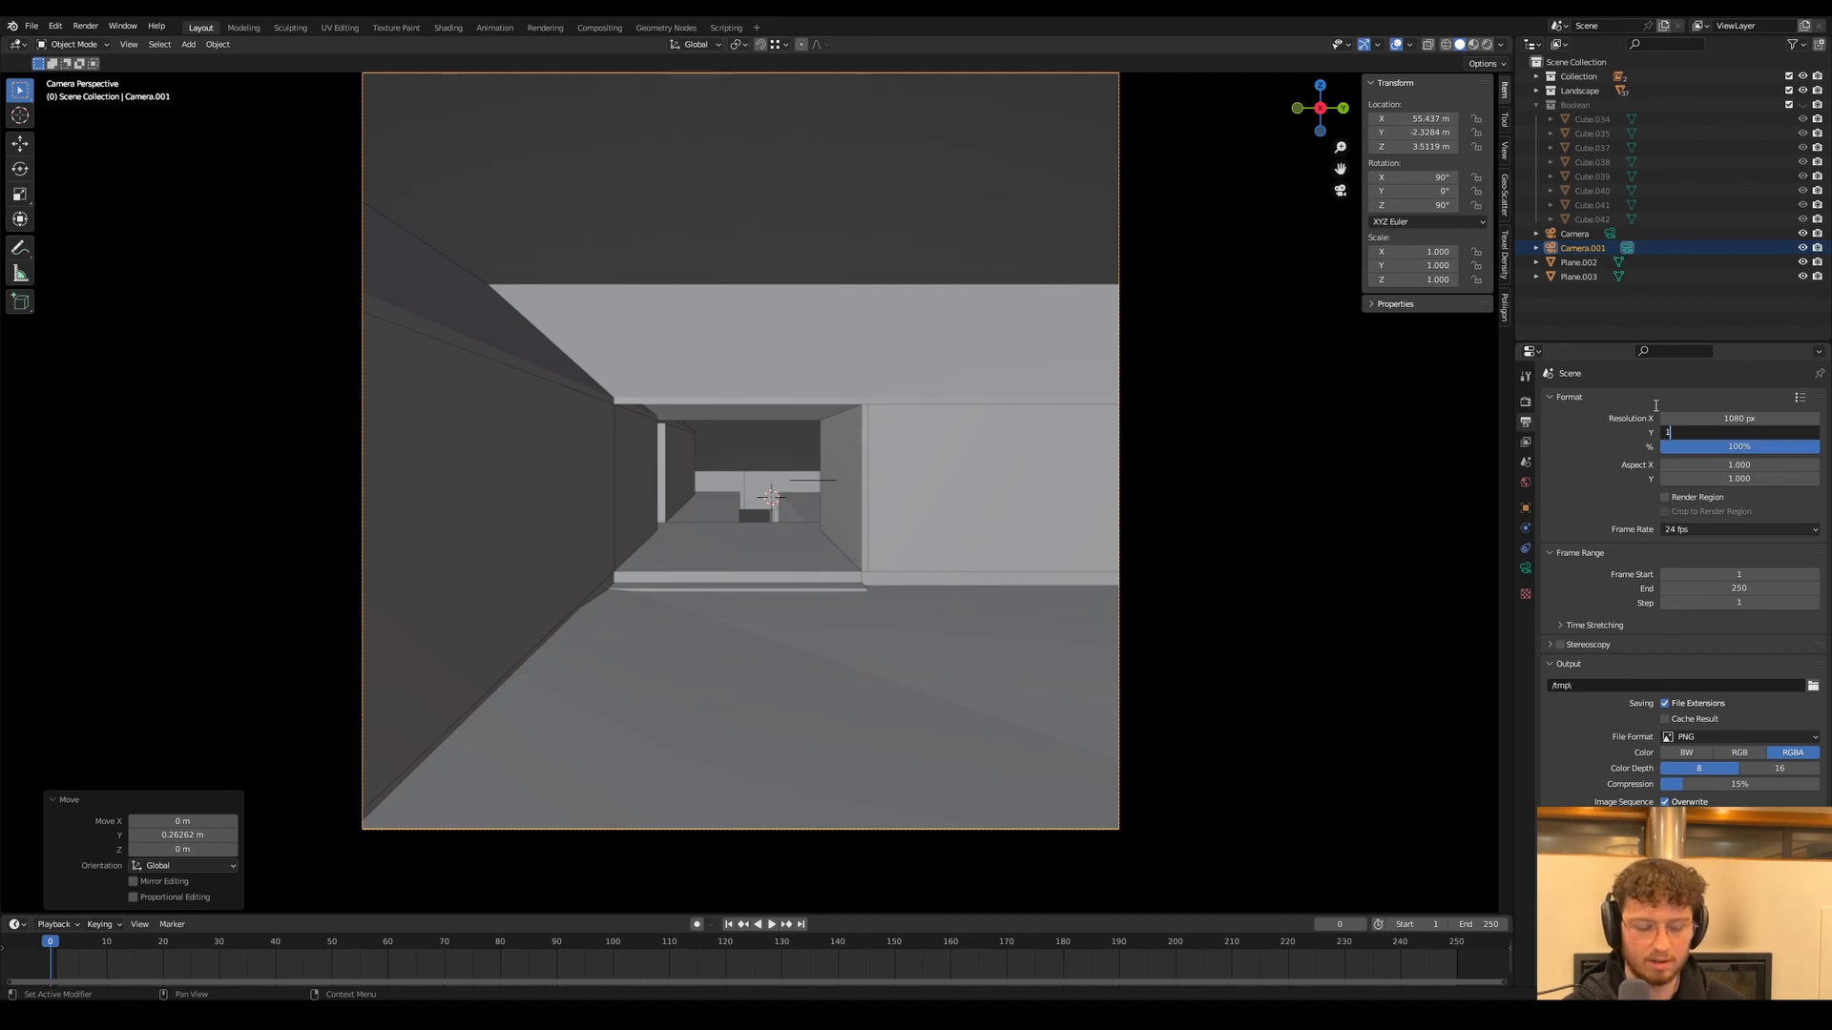
key(Return)
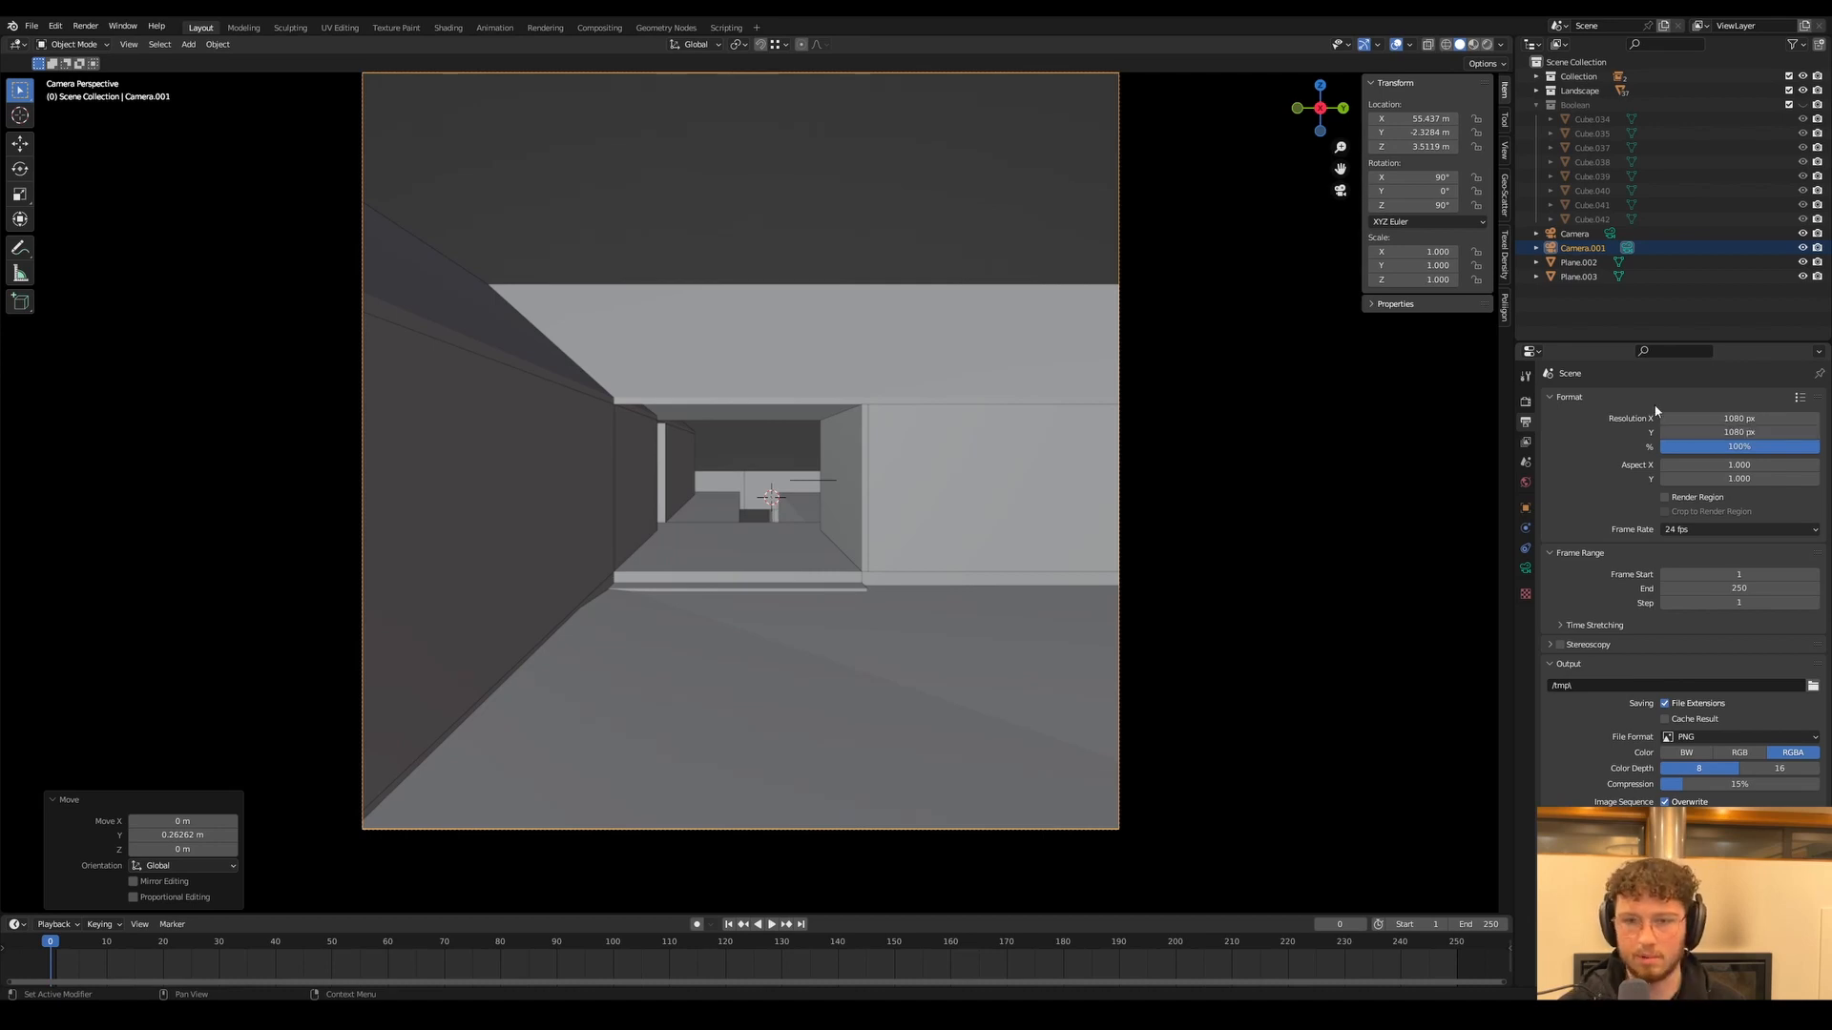
Set the vertical output resolution to 1920 px for a tall portrait frame
click(1710, 426)
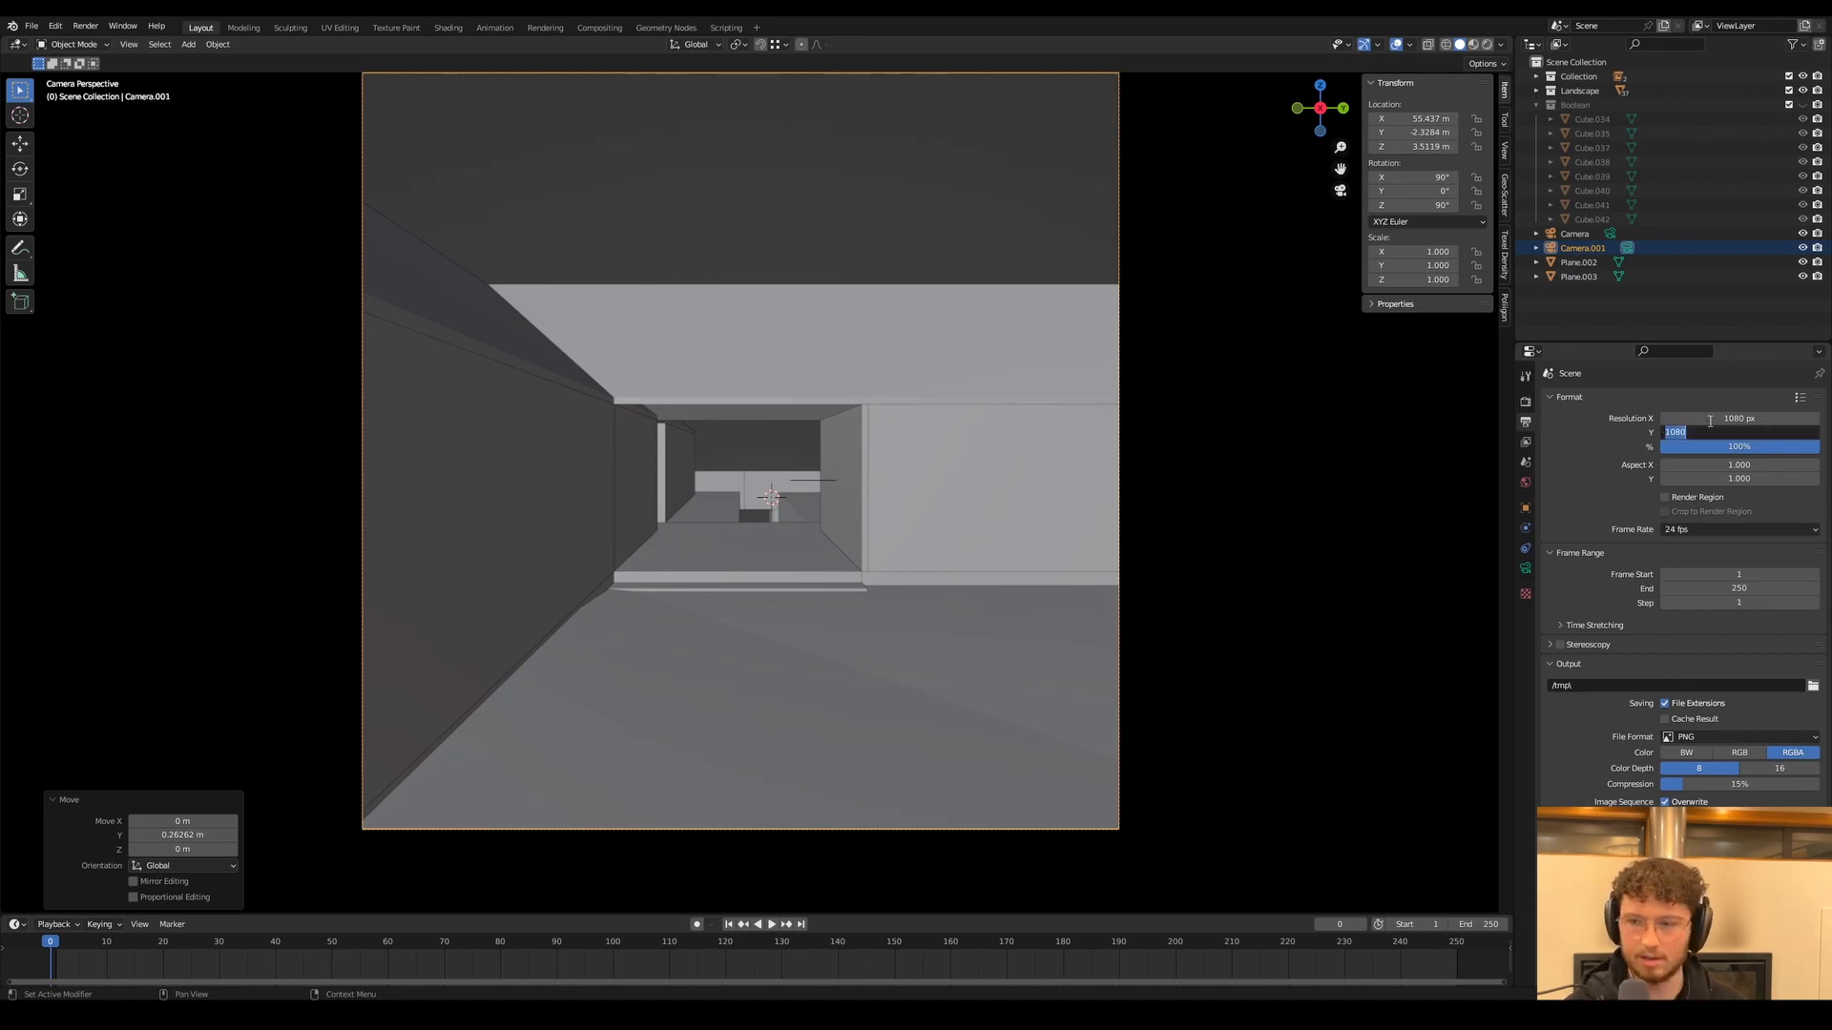
text(1920)
key(Return)
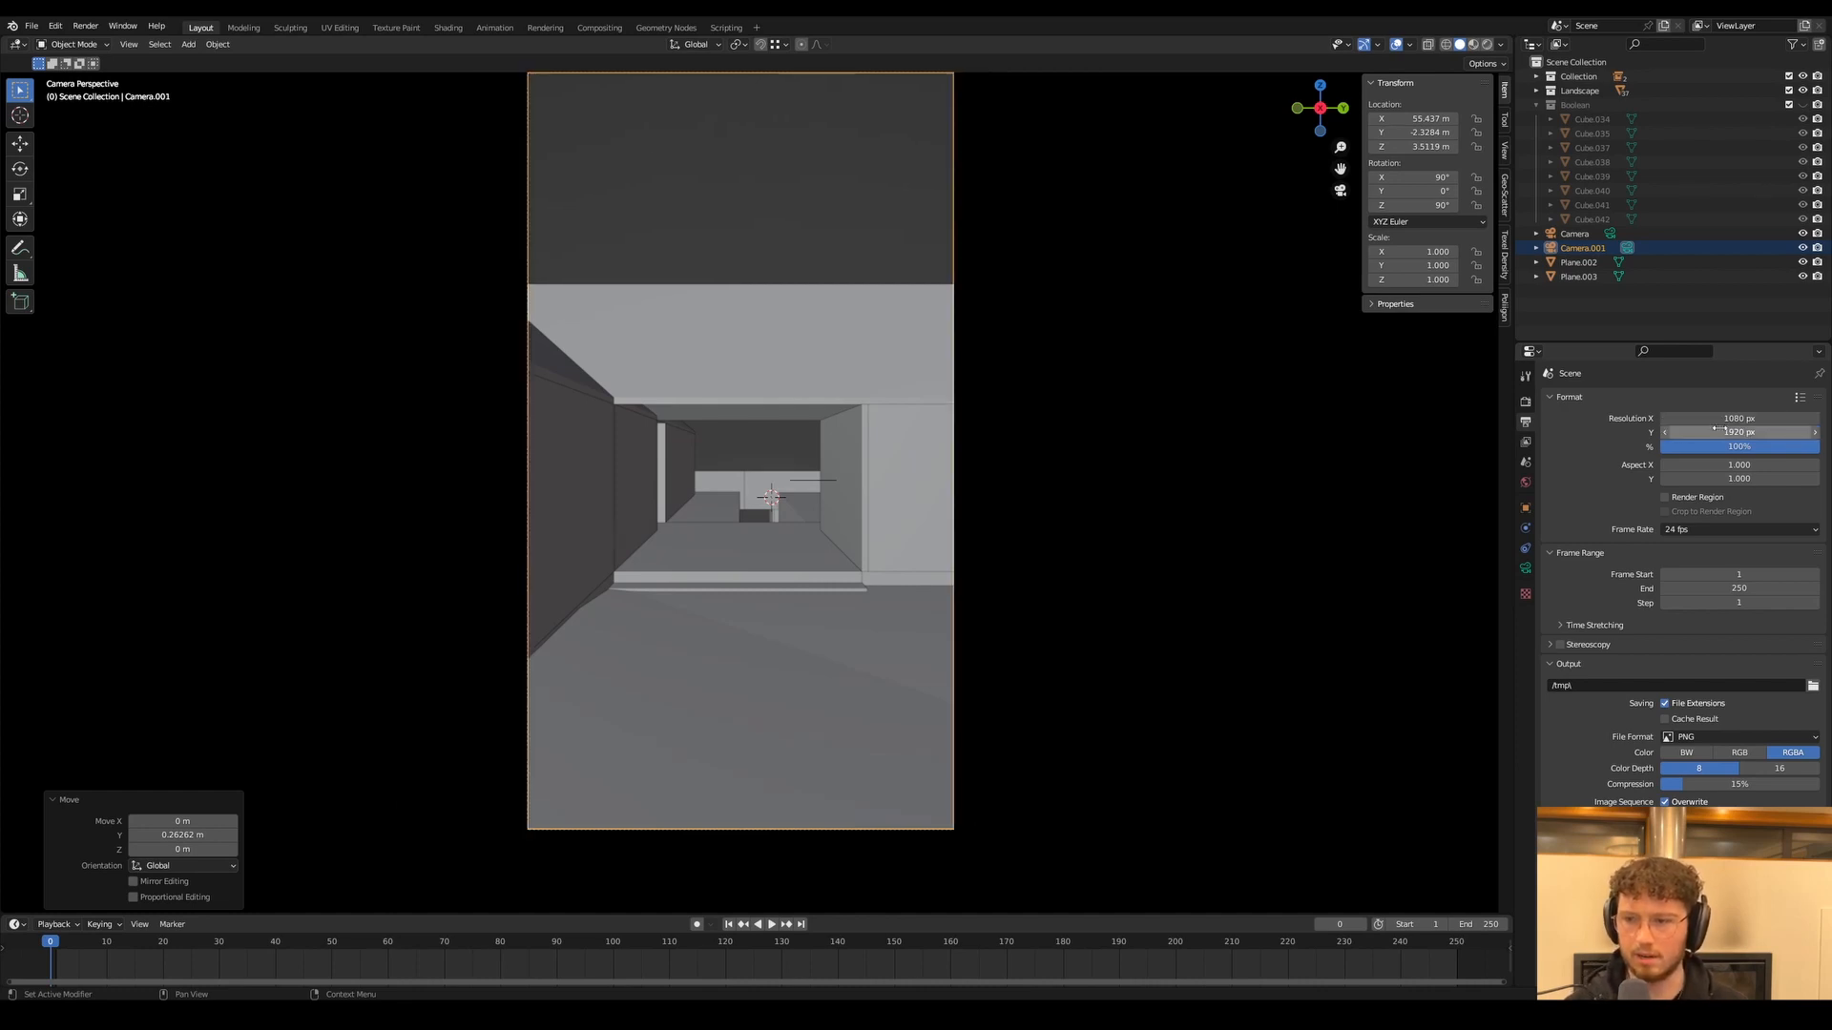
Set the vertical output resolution to 1350 px
click(1724, 429)
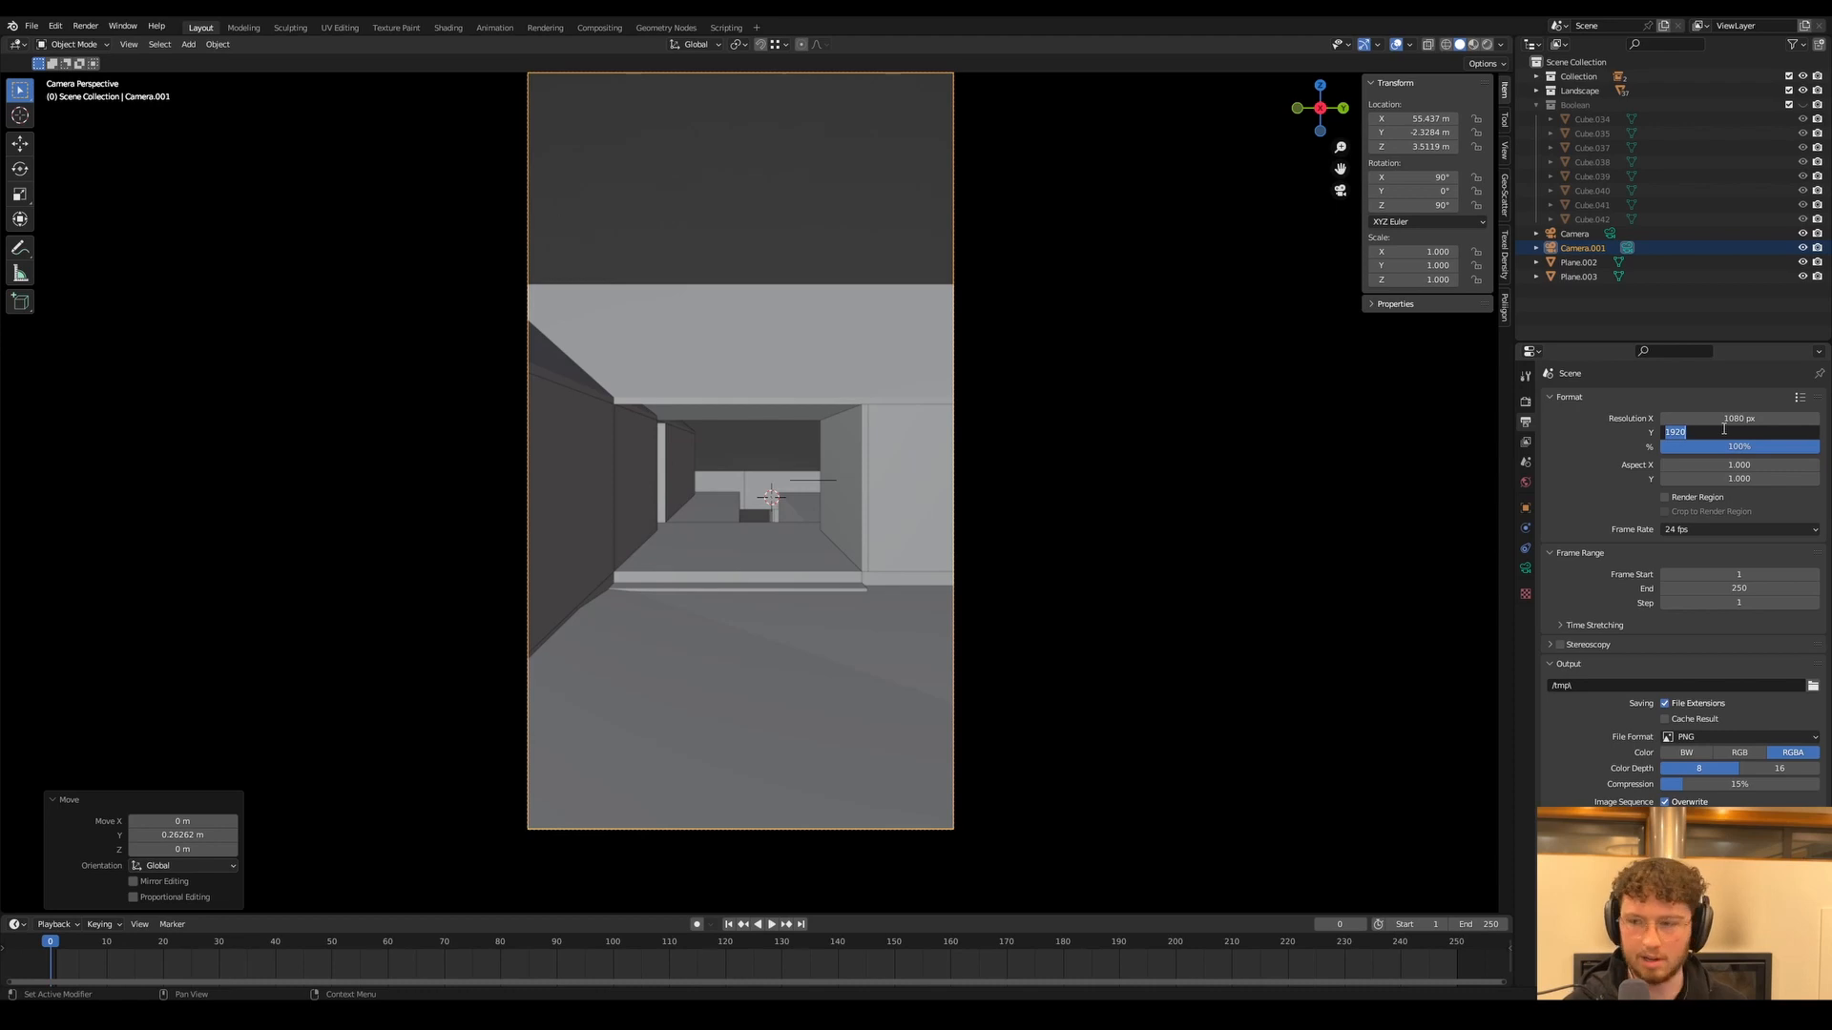
text(1350)
key(Return)
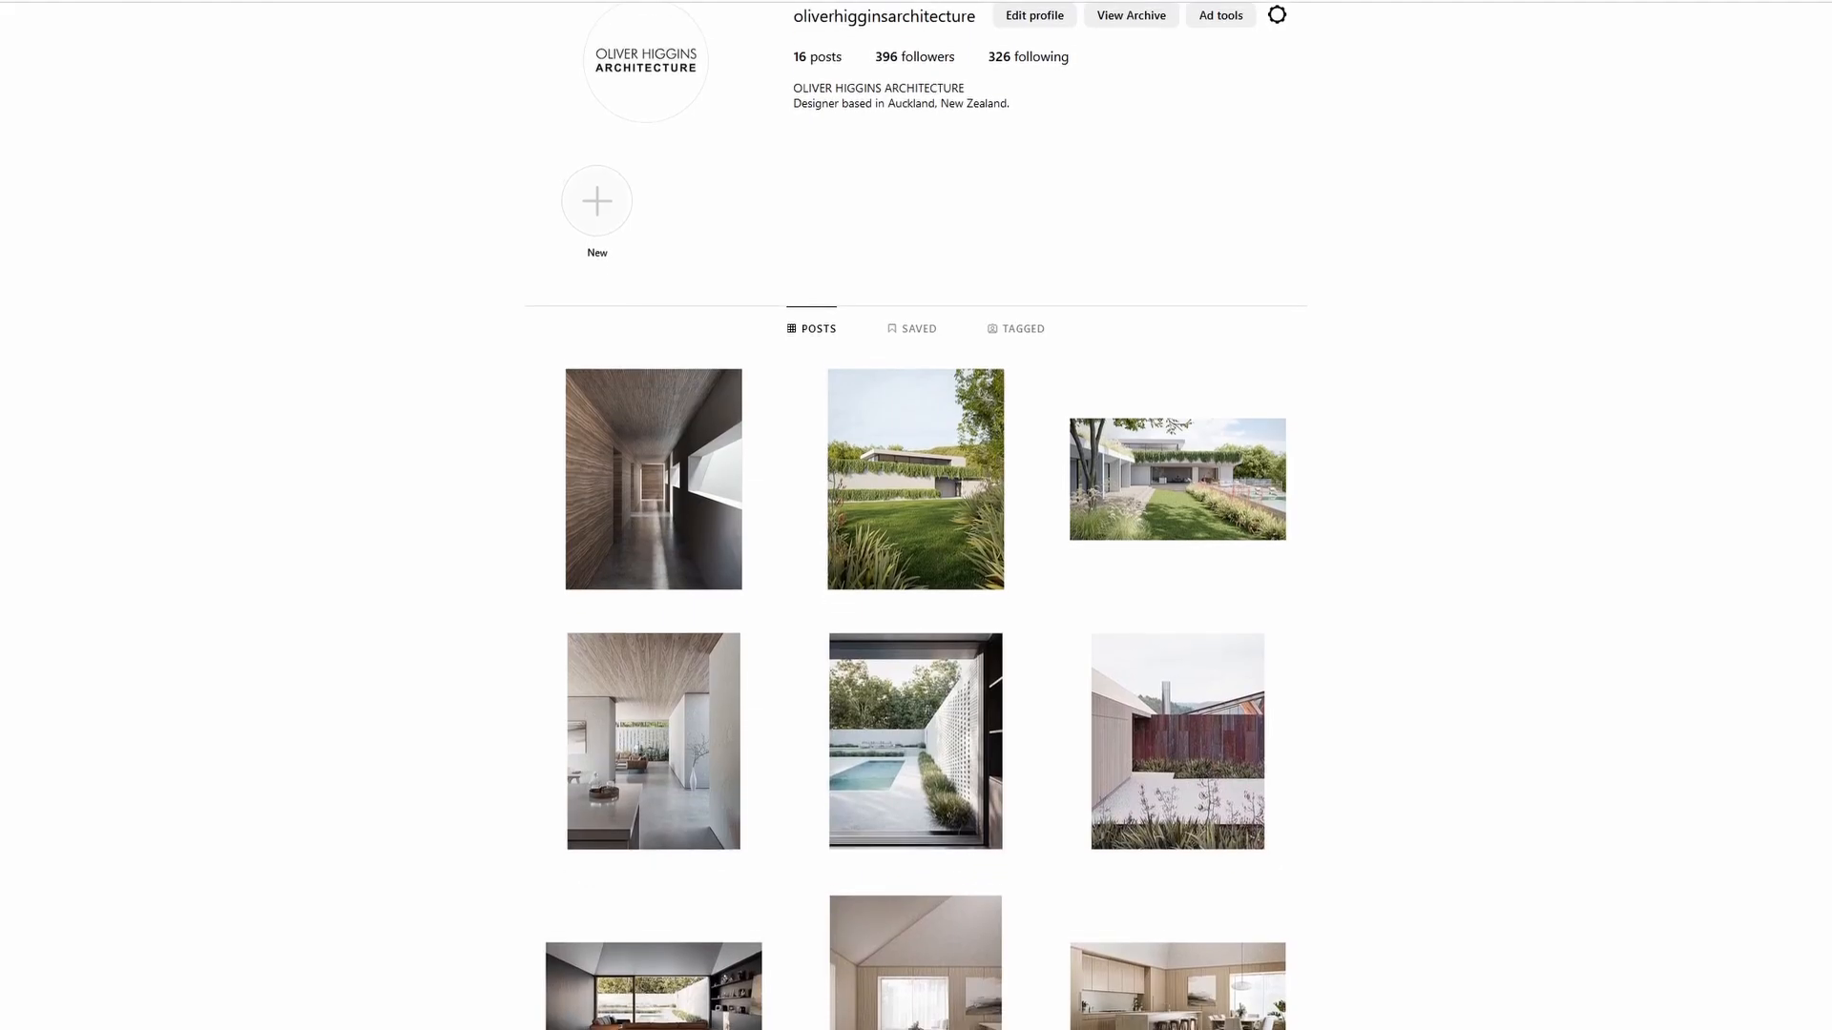
Browse the posts on the architecture Instagram profile for image format reference, and save the Blender file
scroll(916, 515, down, 1)
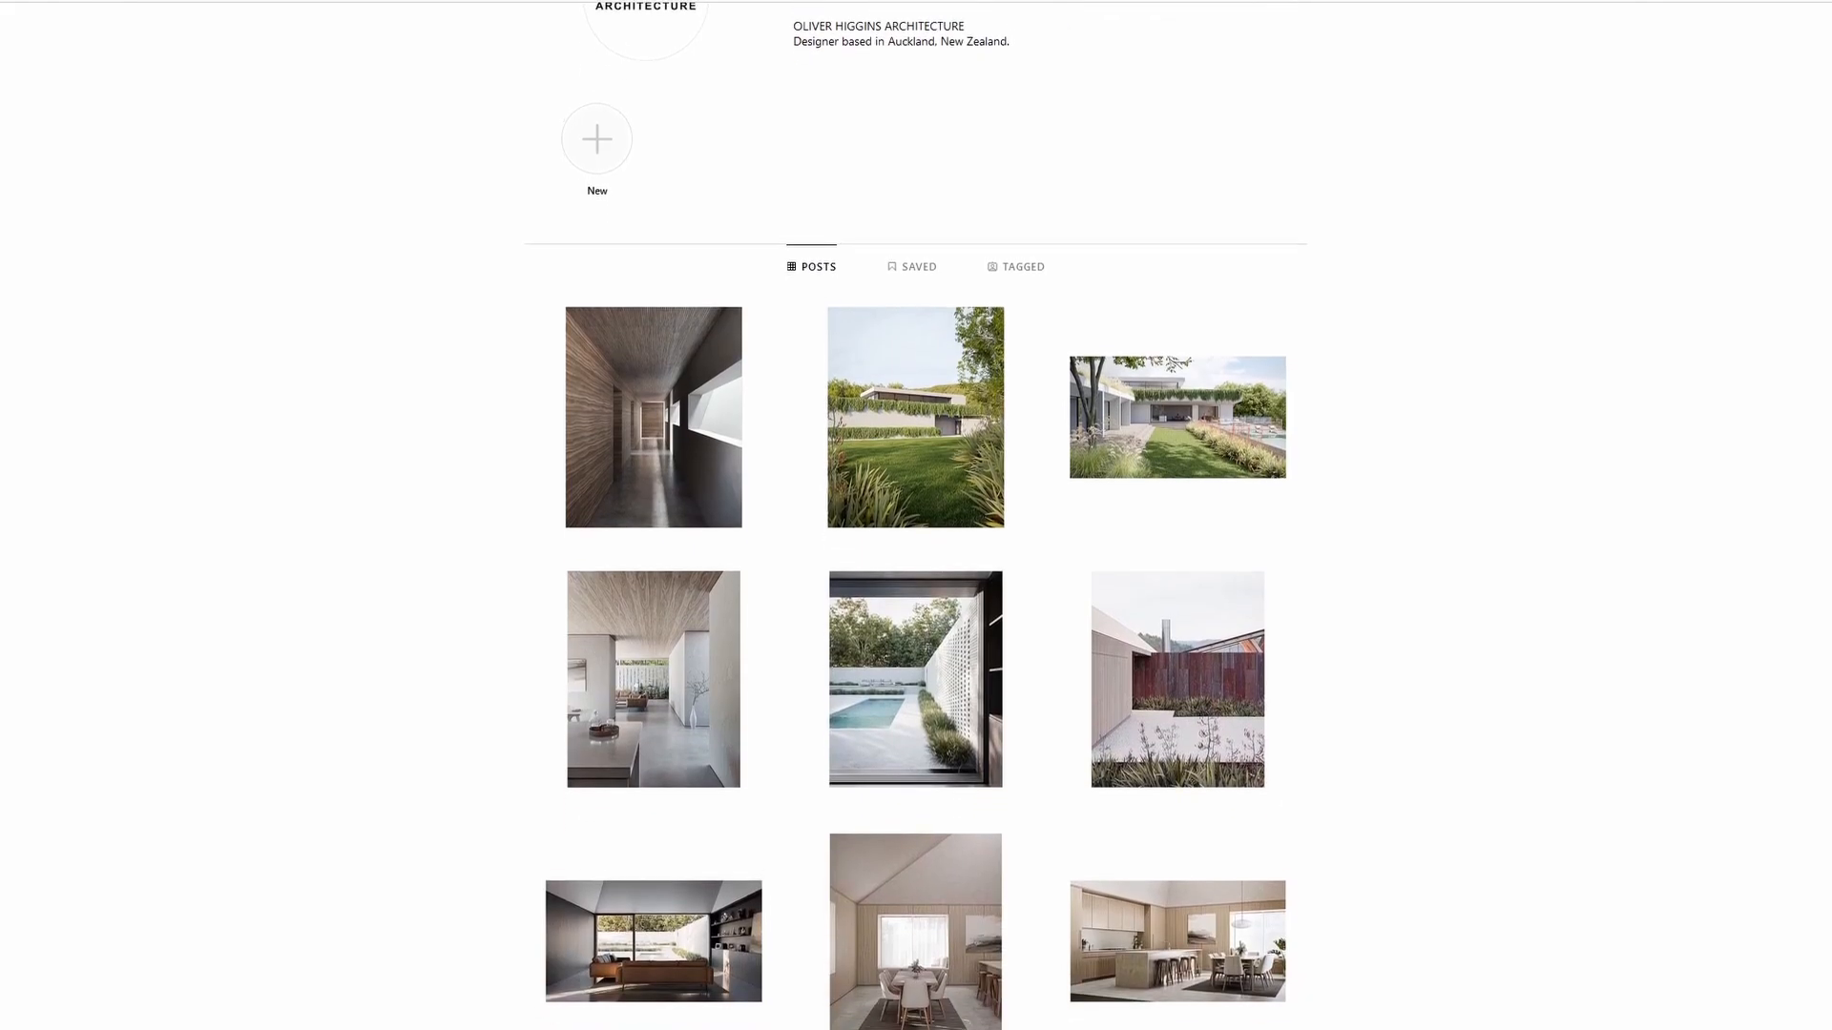
scroll(916, 516, down, 2)
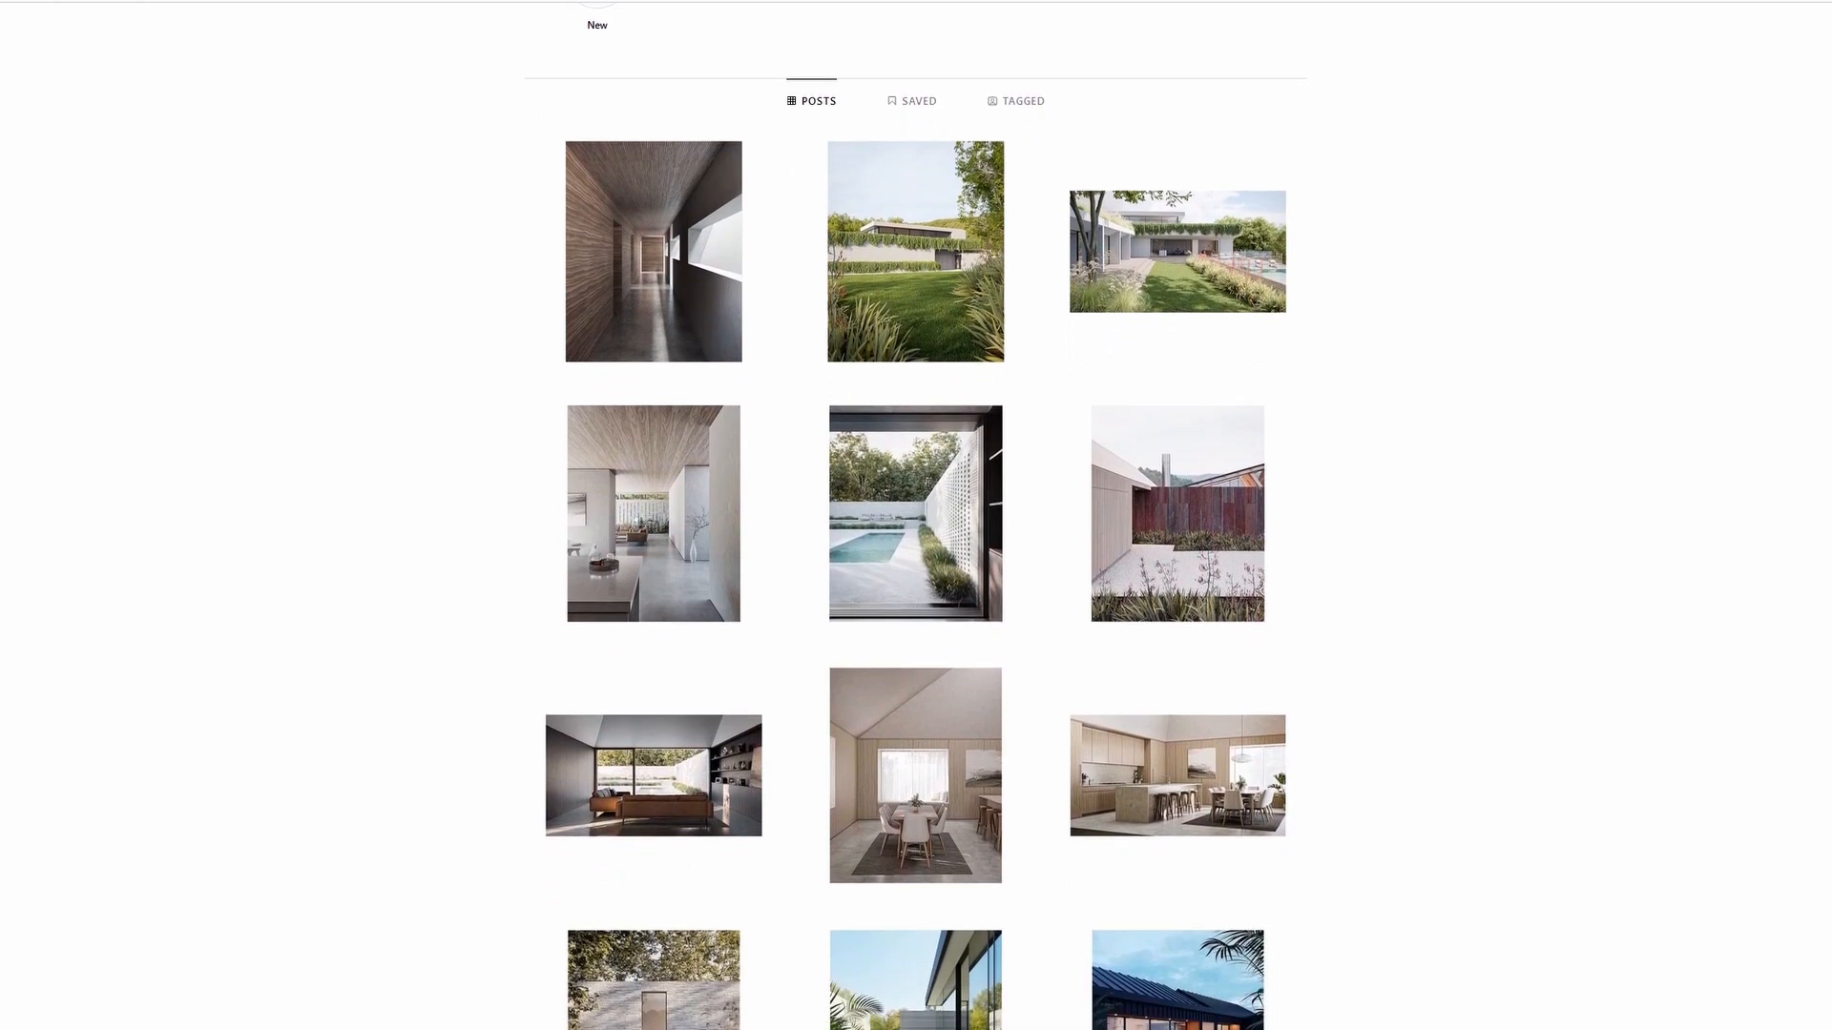
scroll(916, 515, down, 2)
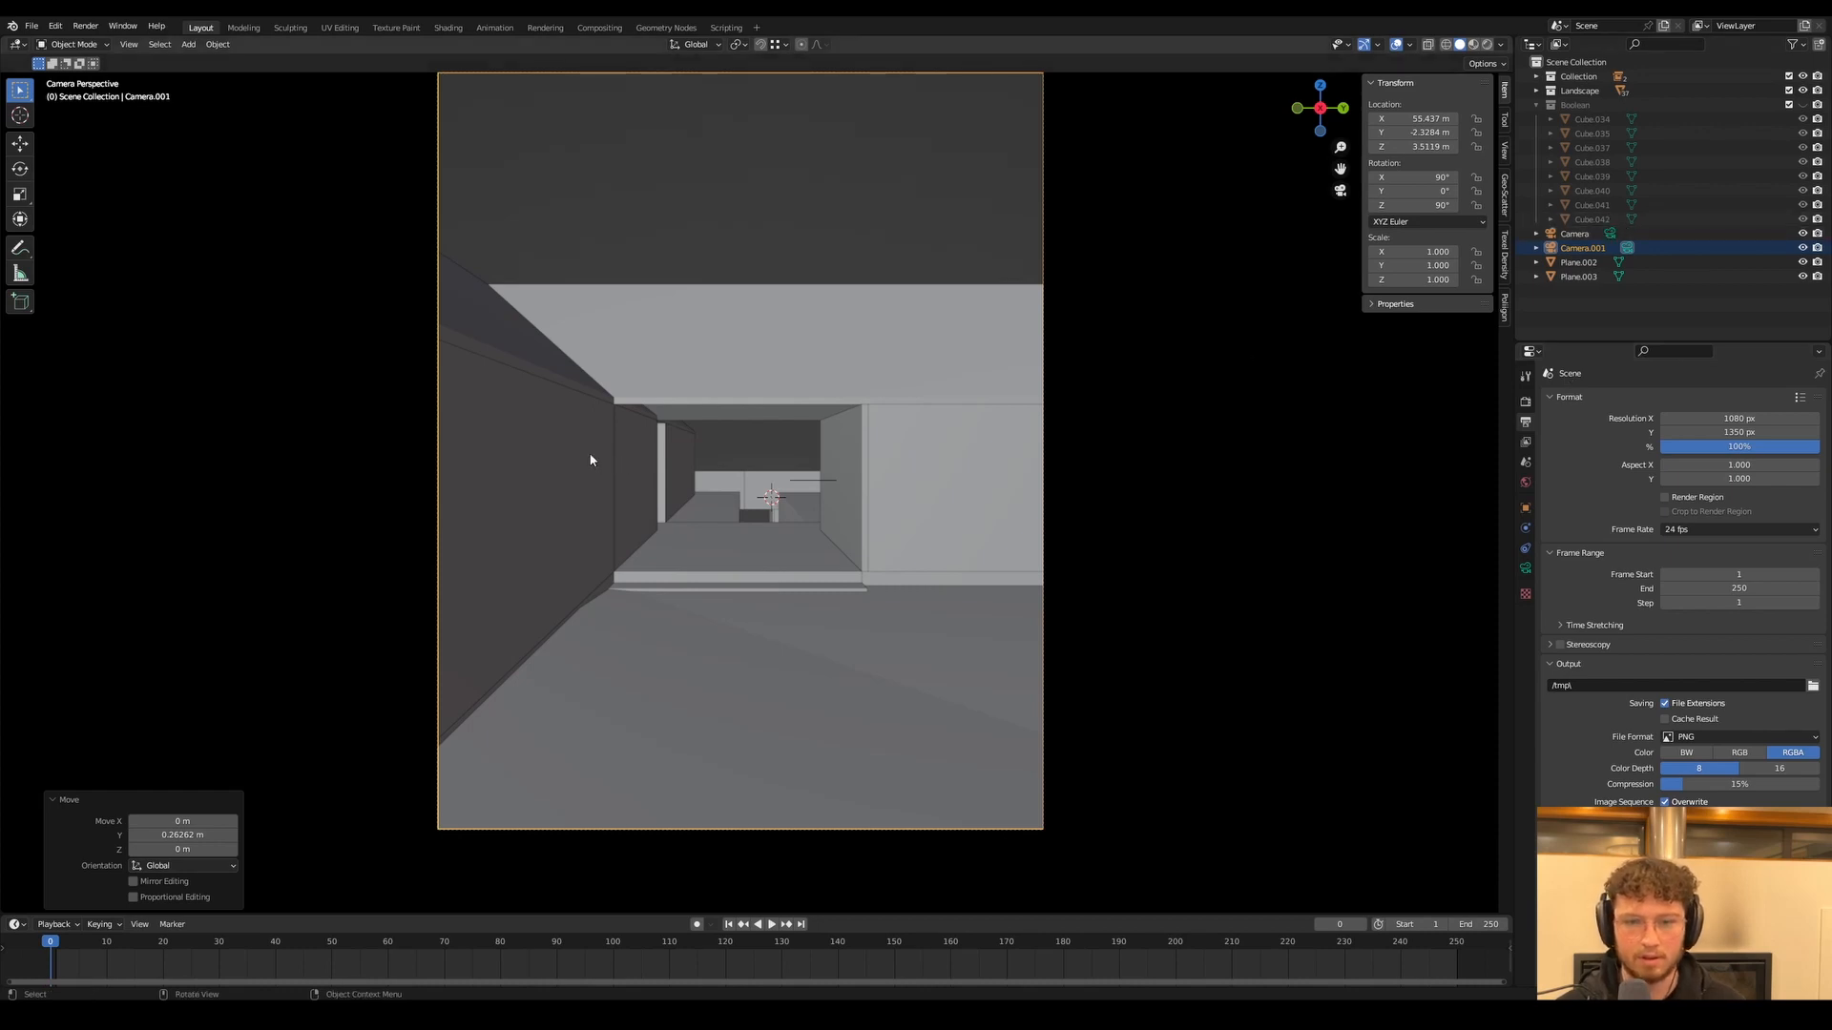
key(ctrl+s)
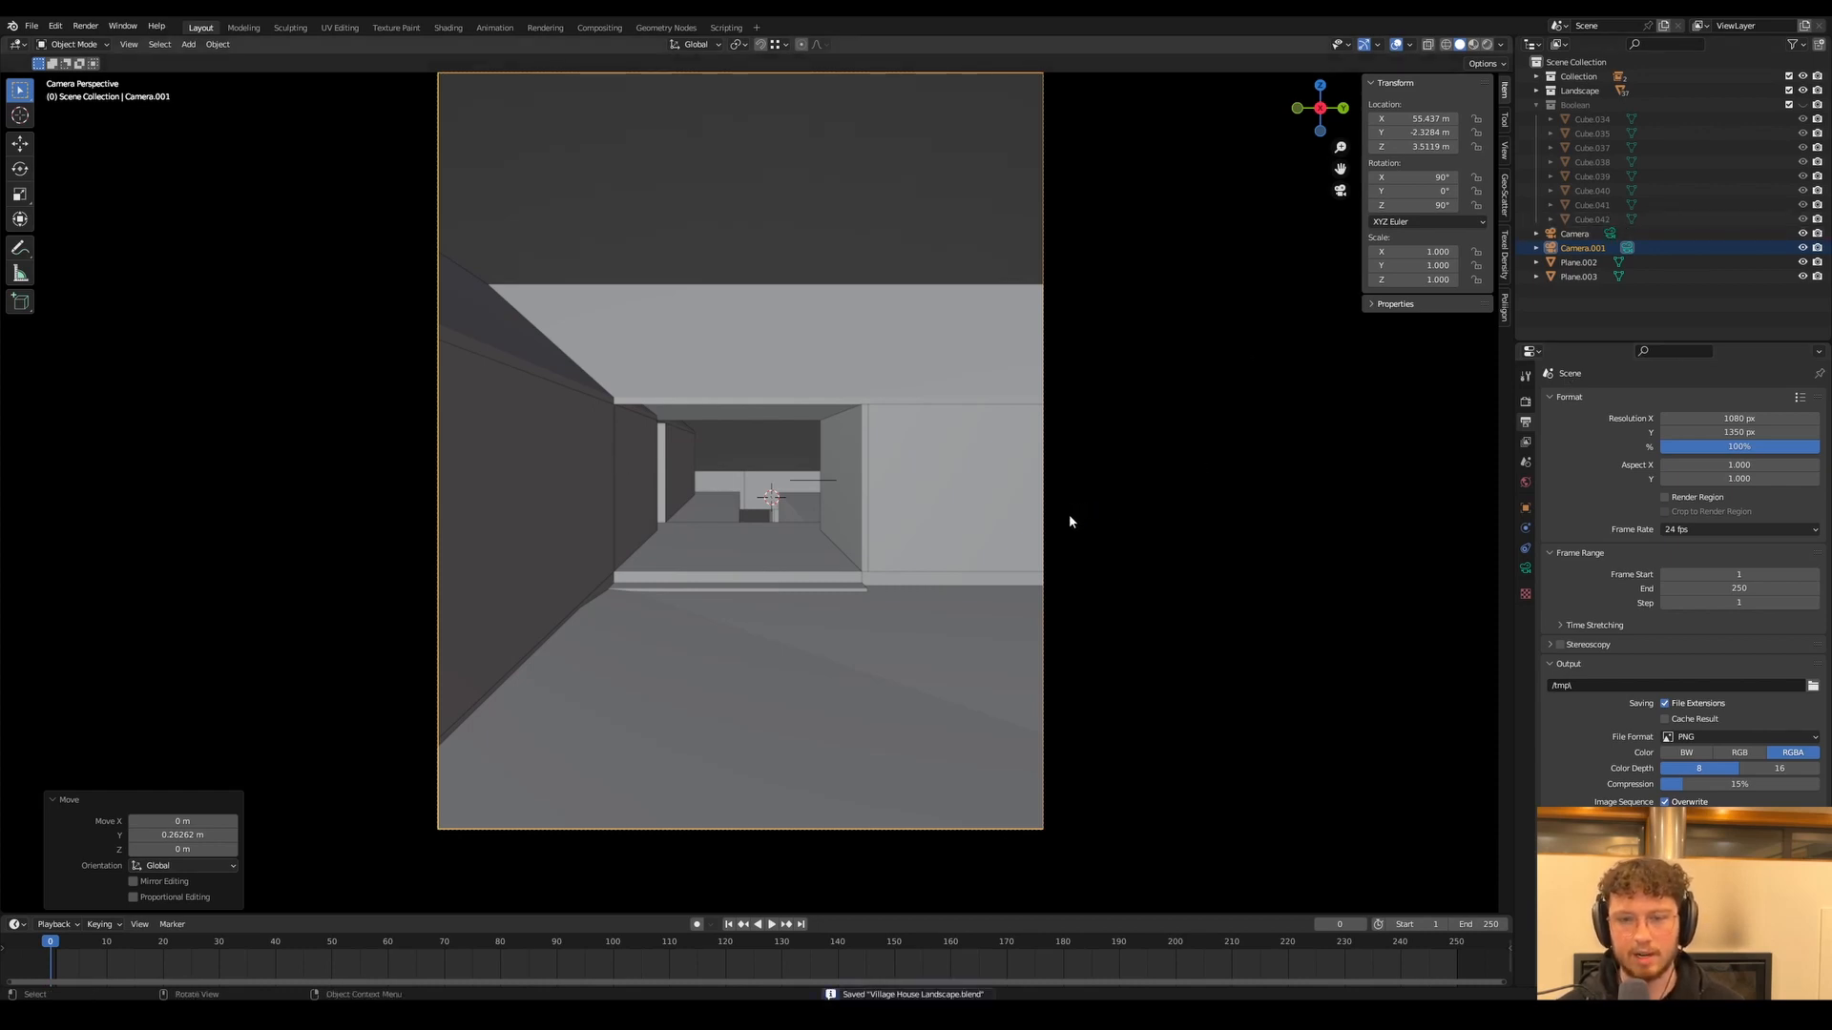